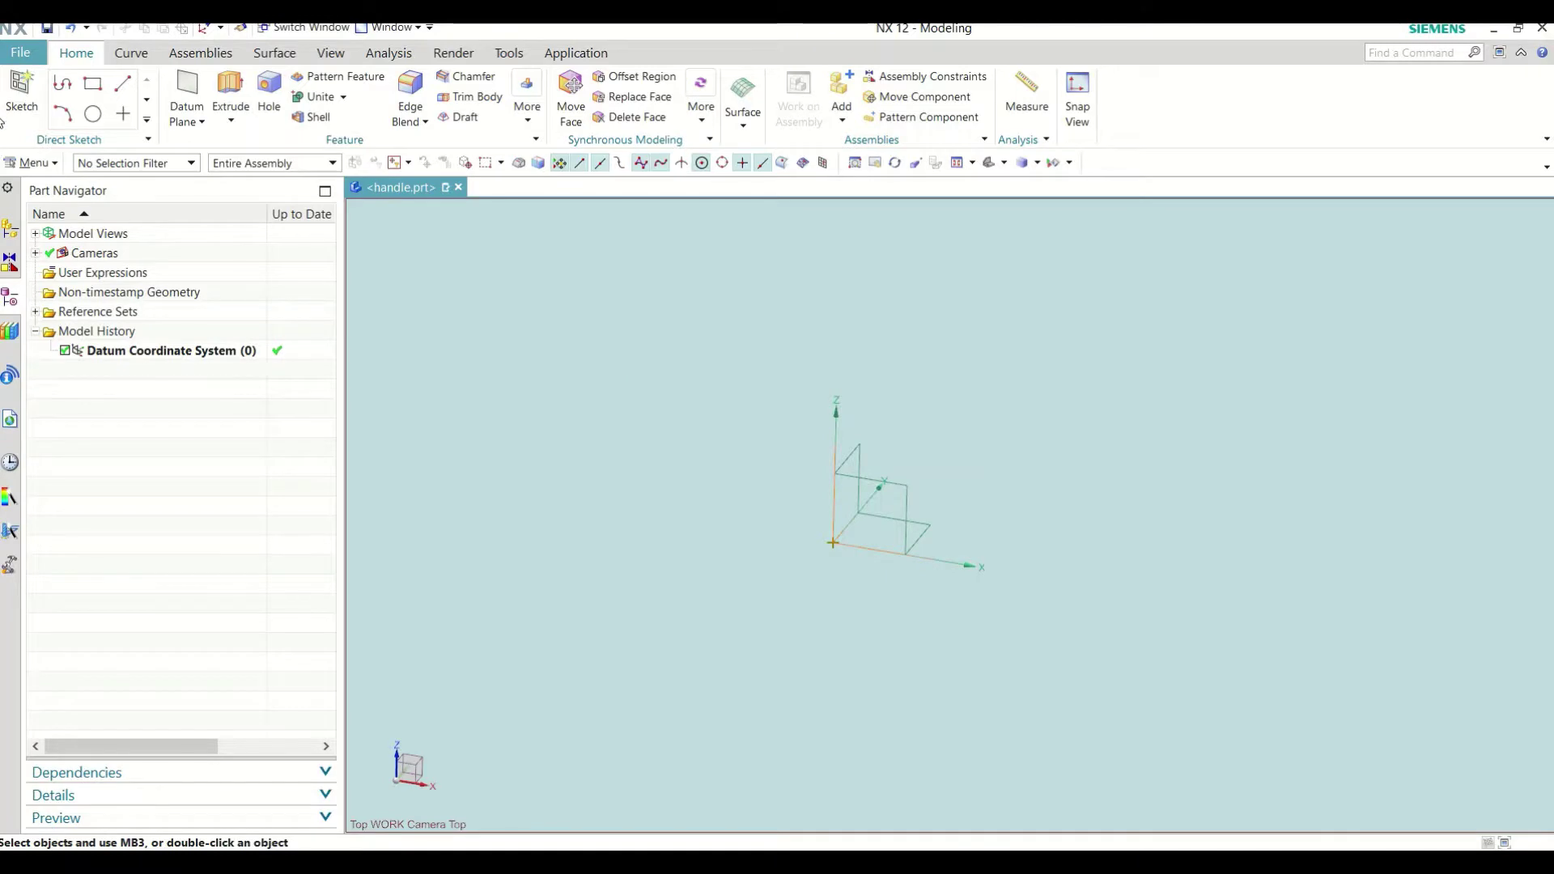
# Step: Start a new sketch in the handle.prt part from the Home tab's Sketch command
pyautogui.click(22, 94)
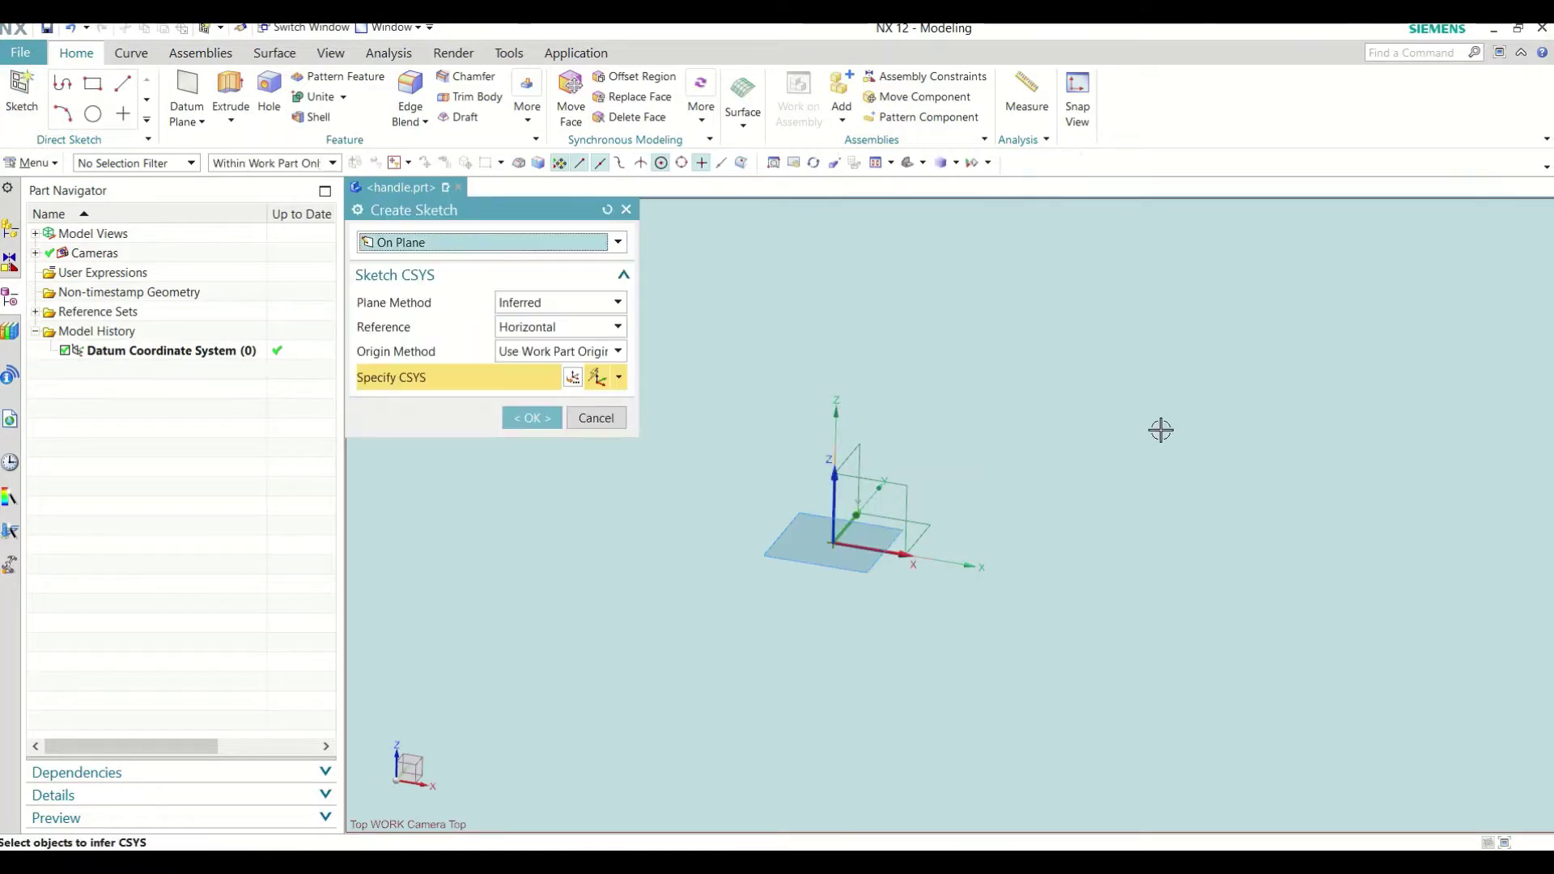
# Step: Place the sketch on the XY datum plane and draw a 143-long horizontal base line through the origin
pyautogui.click(930, 528)
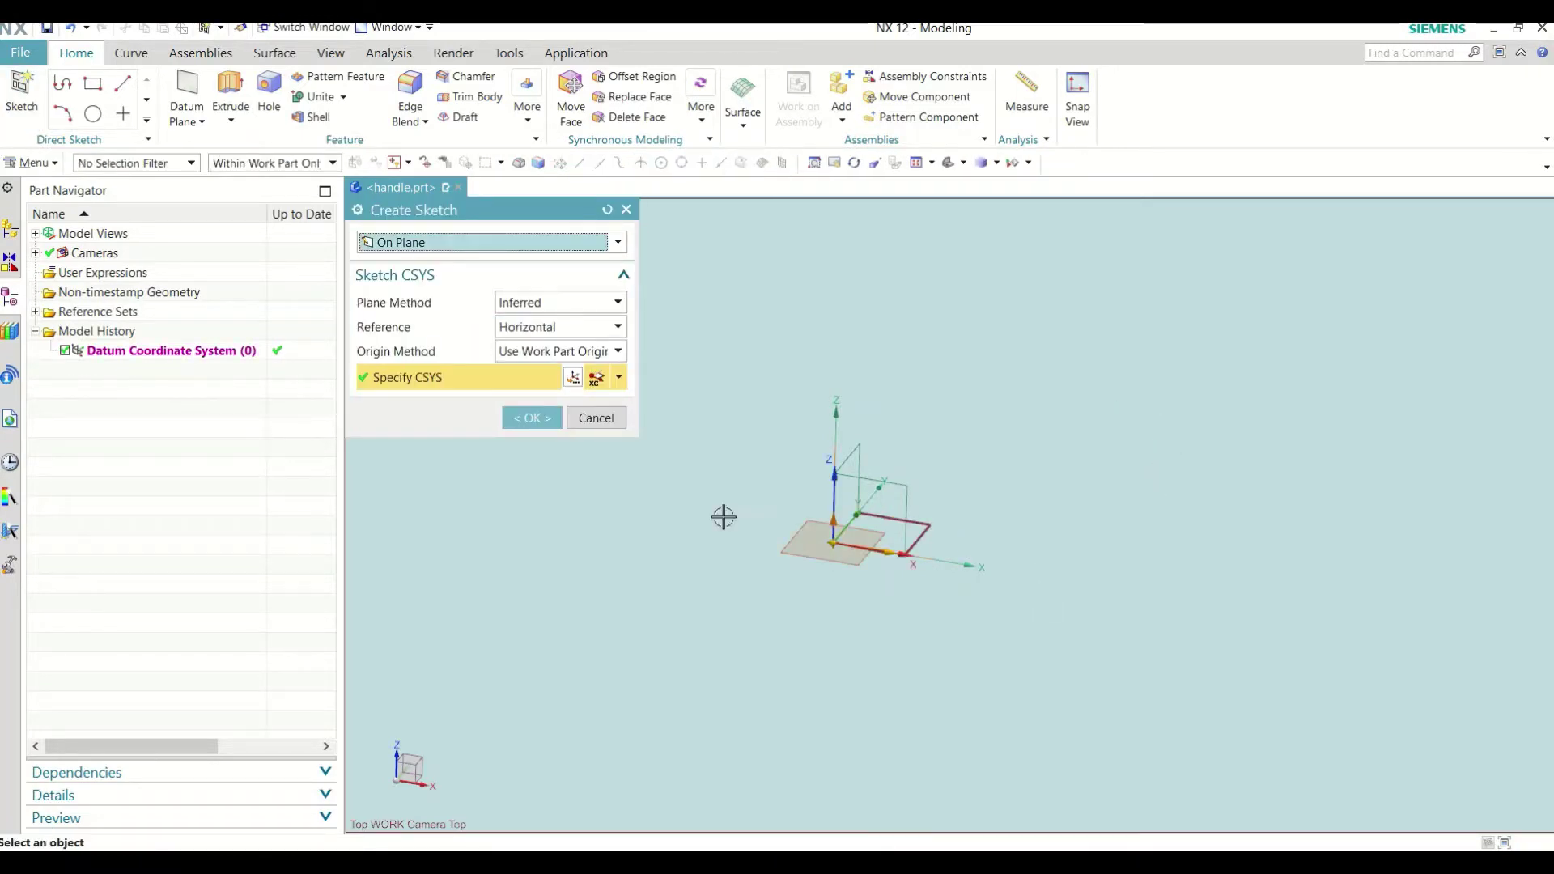
pyautogui.click(532, 419)
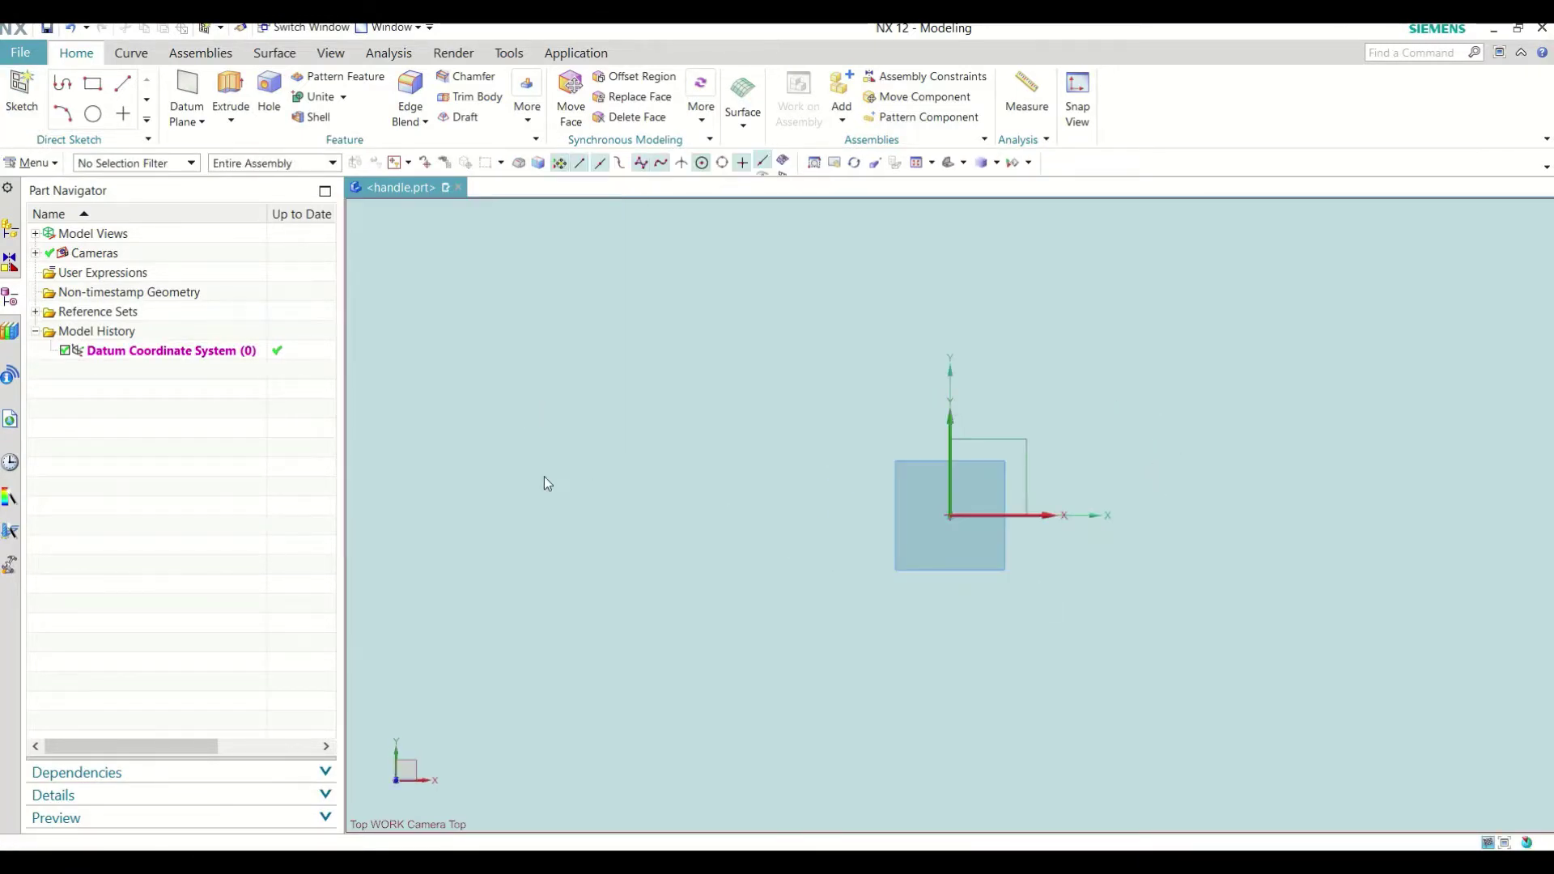
pyautogui.click(161, 86)
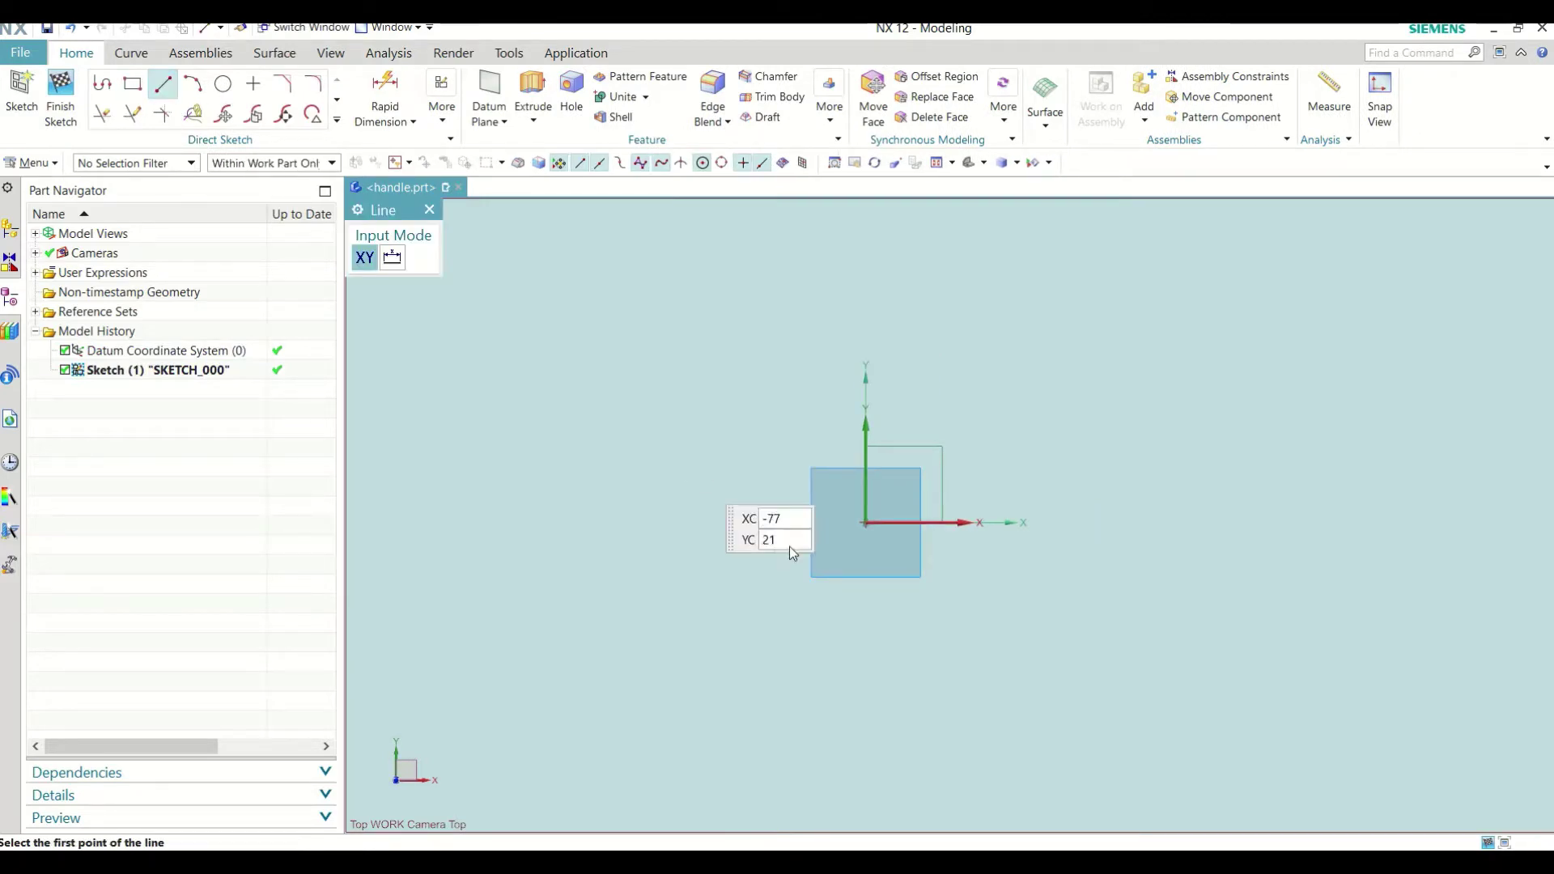
pyautogui.click(708, 523)
pyautogui.click(1019, 522)
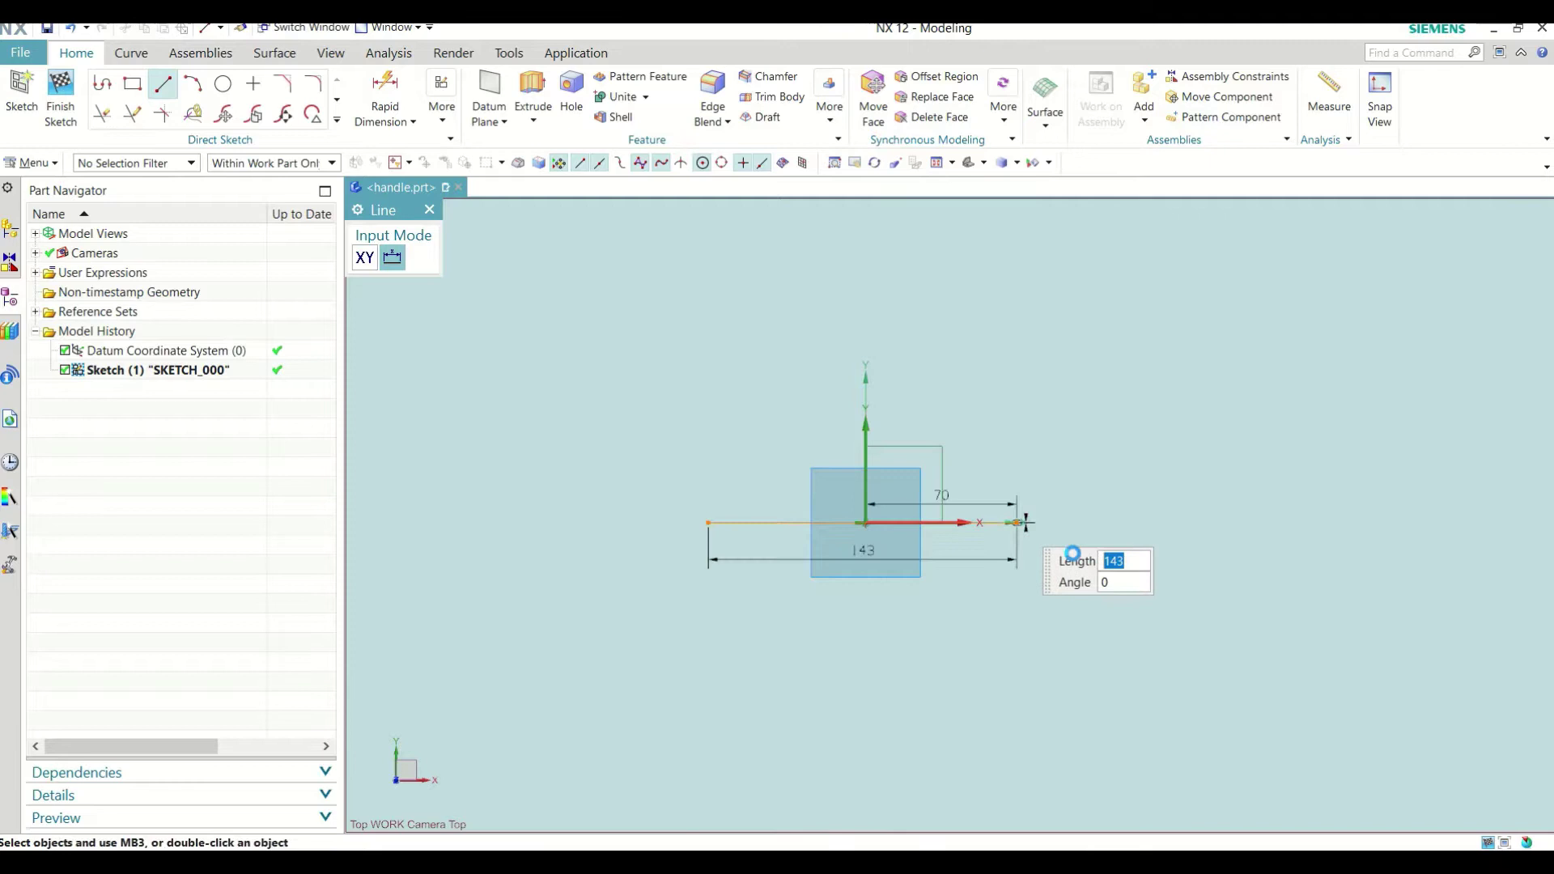
pyautogui.click(430, 210)
# Step: Draw a shorter 26 mm horizontal line about 90 above the base line
pyautogui.scroll(1, 947, 575)
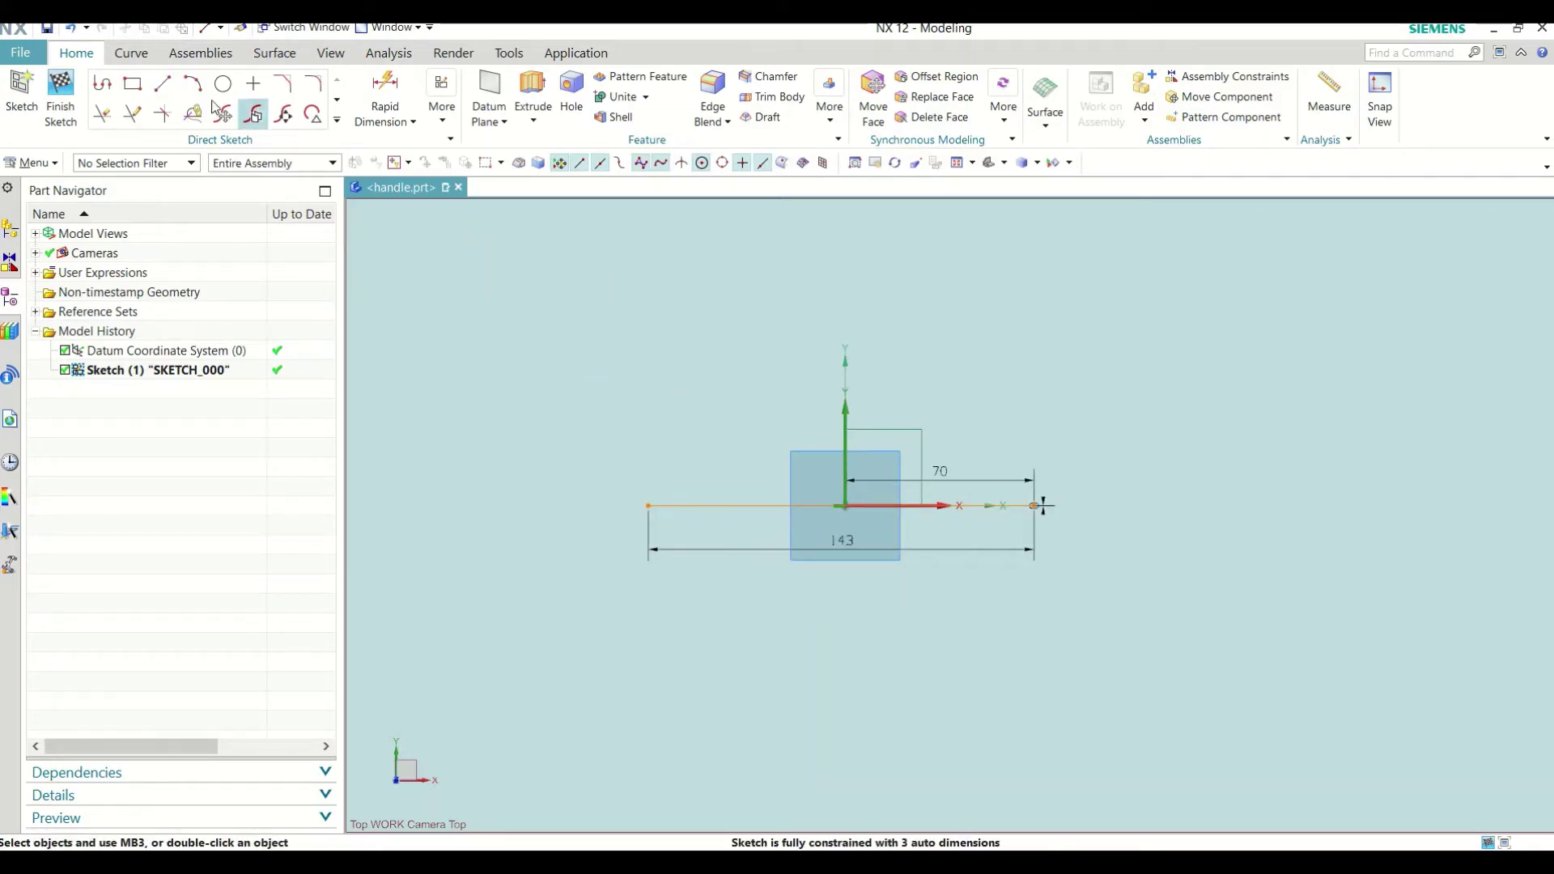
pyautogui.click(159, 95)
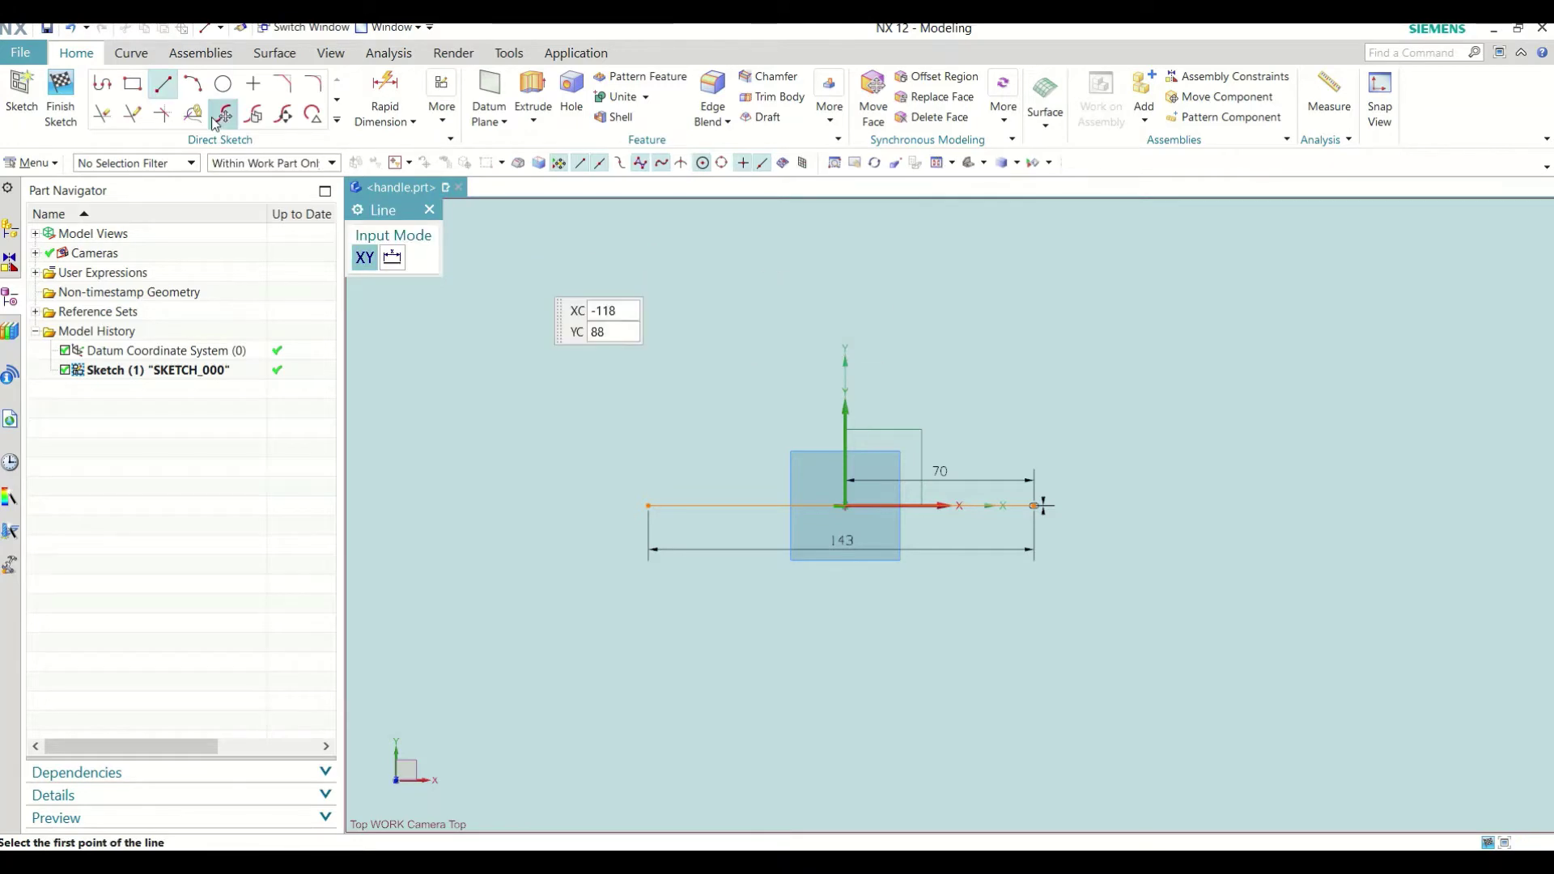
pyautogui.click(761, 262)
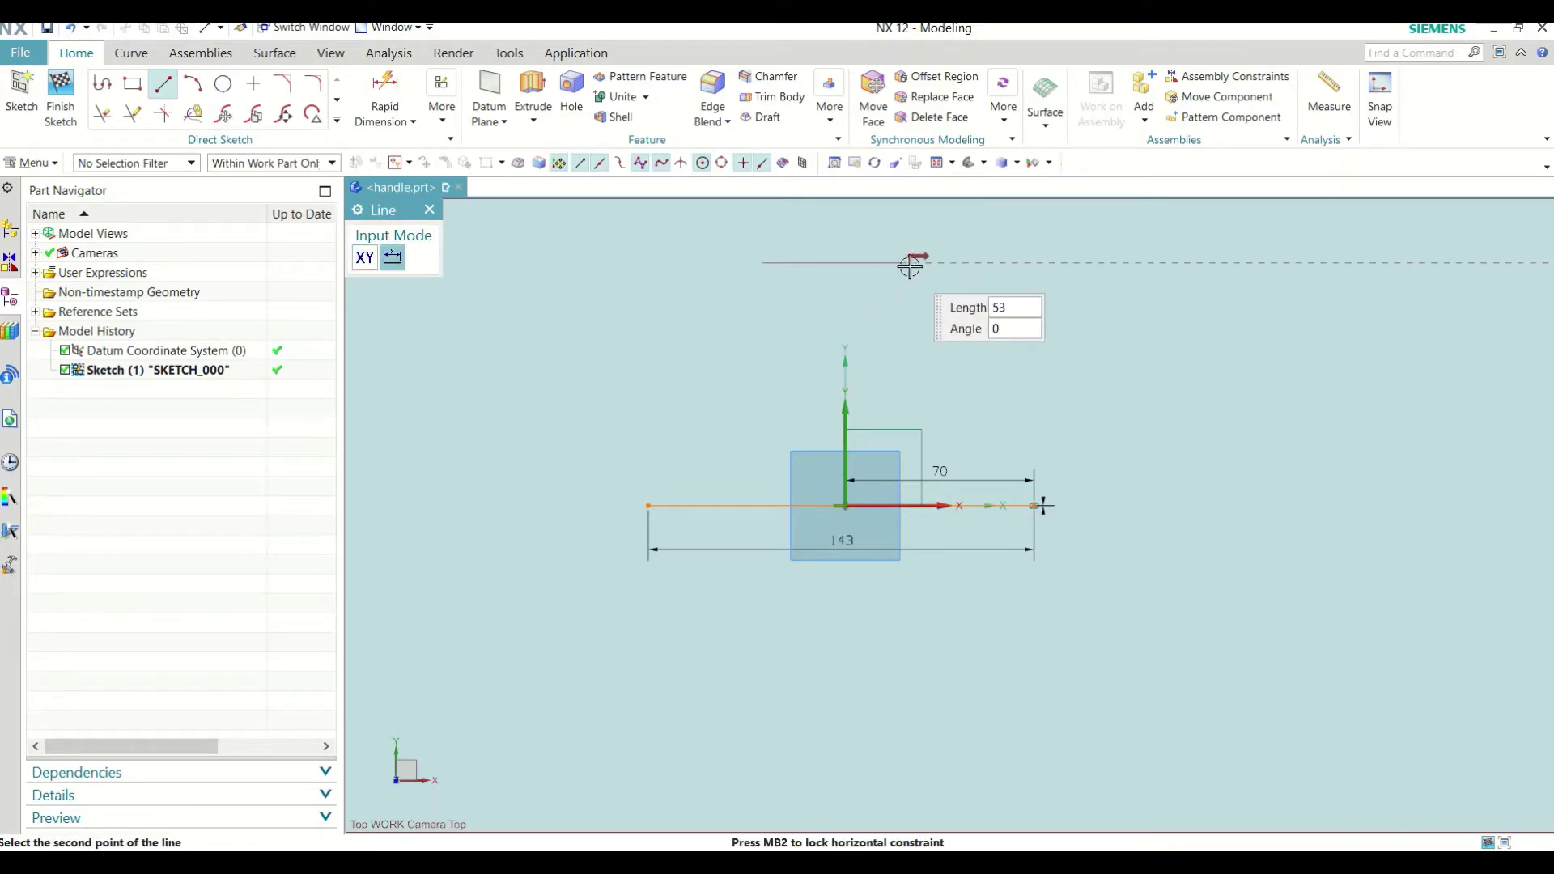
pyautogui.click(915, 264)
pyautogui.click(429, 209)
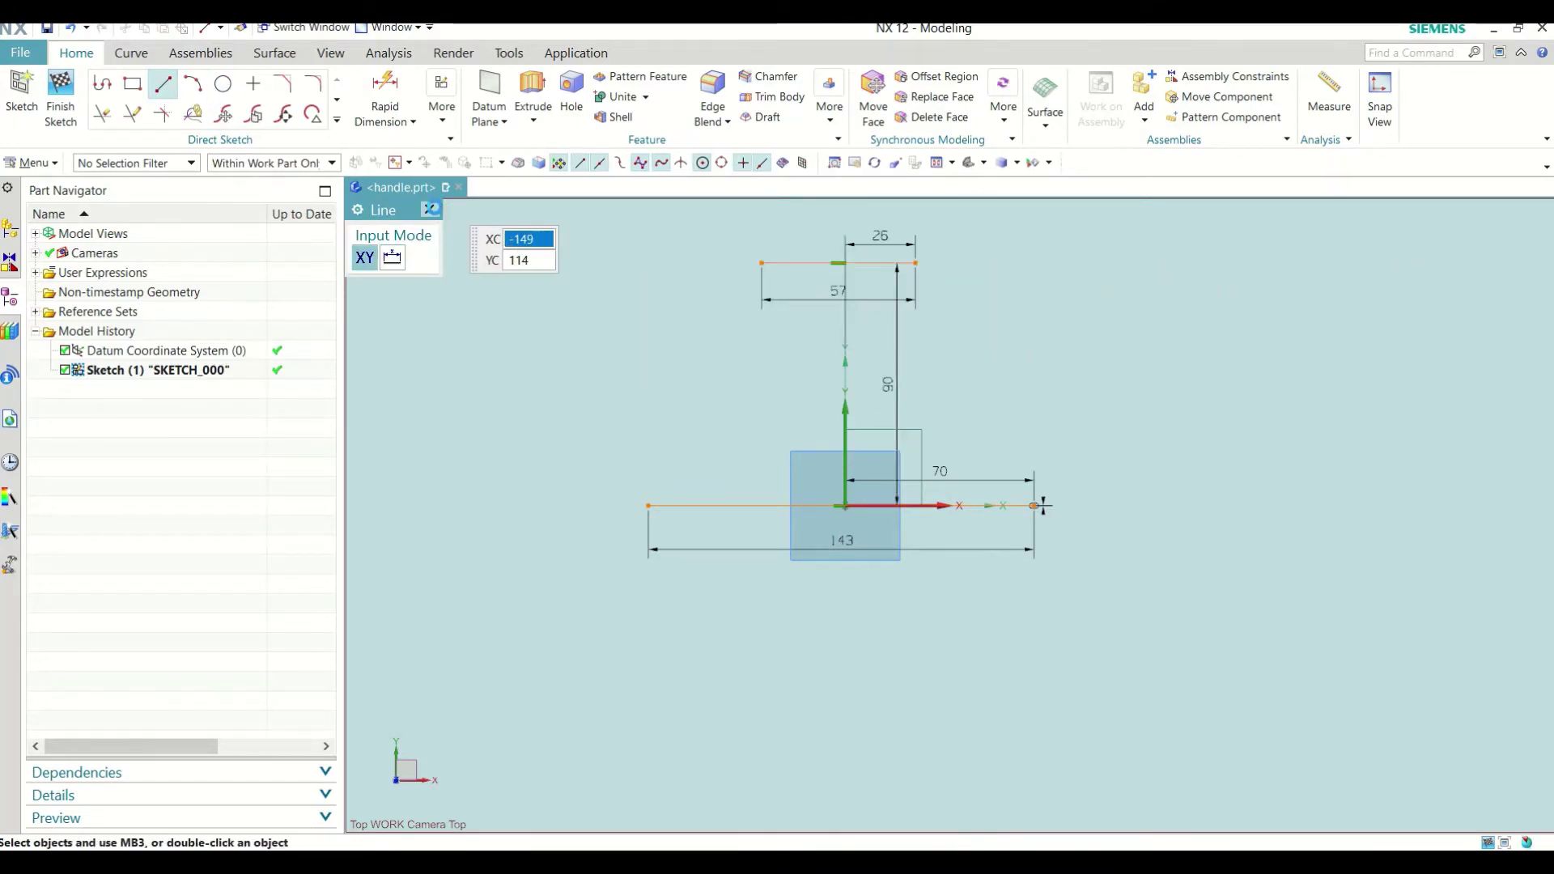
pyautogui.click(224, 84)
# Step: Draw a 30.8-diameter circle at each end of the upper line
pyautogui.click(762, 262)
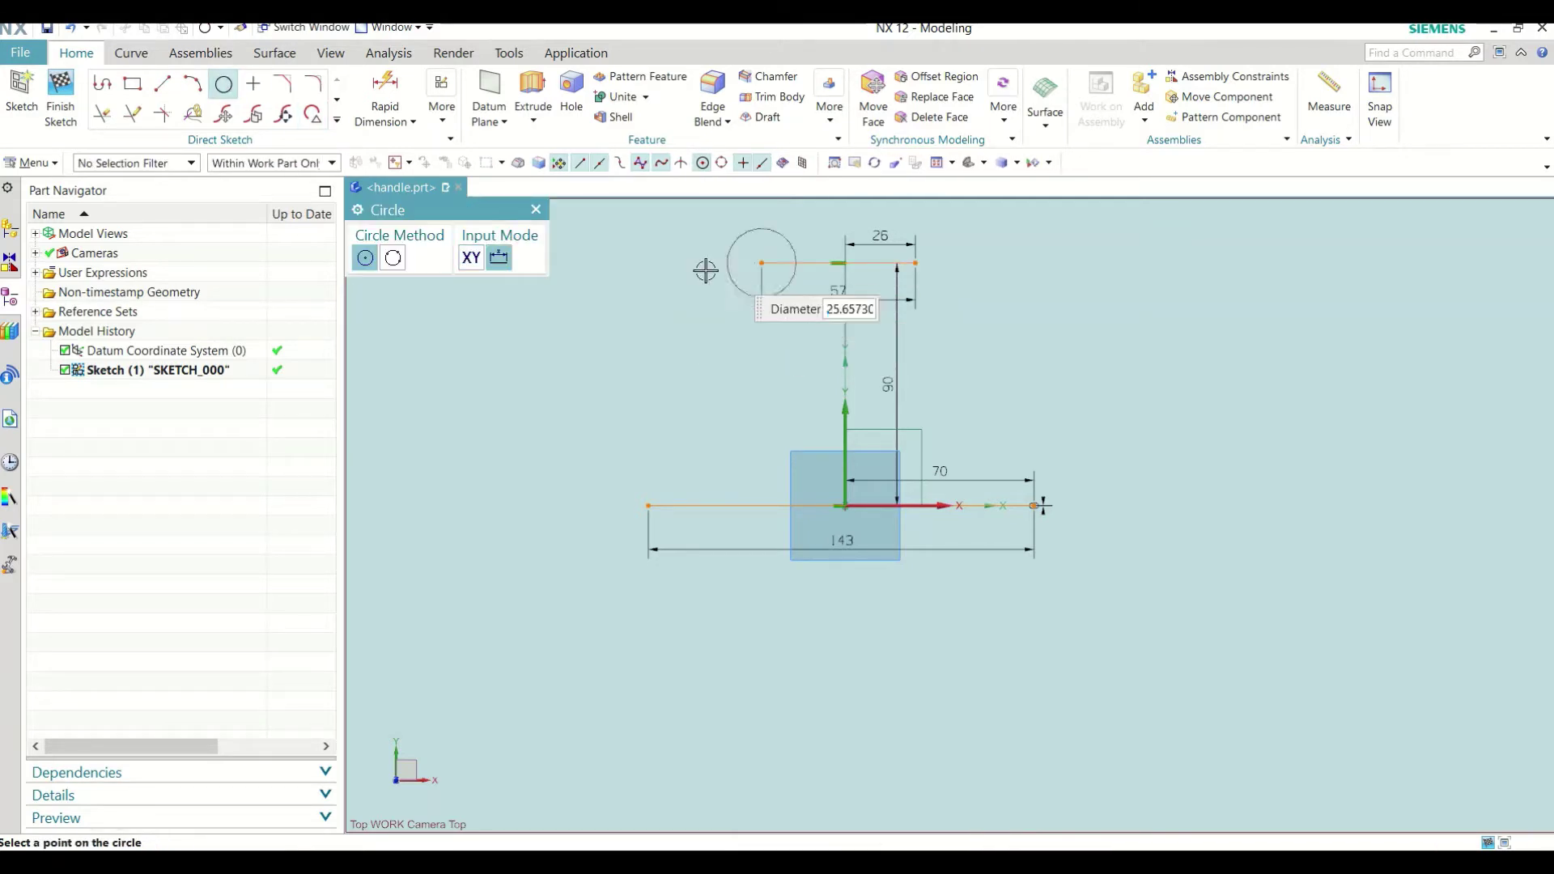
pyautogui.click(721, 266)
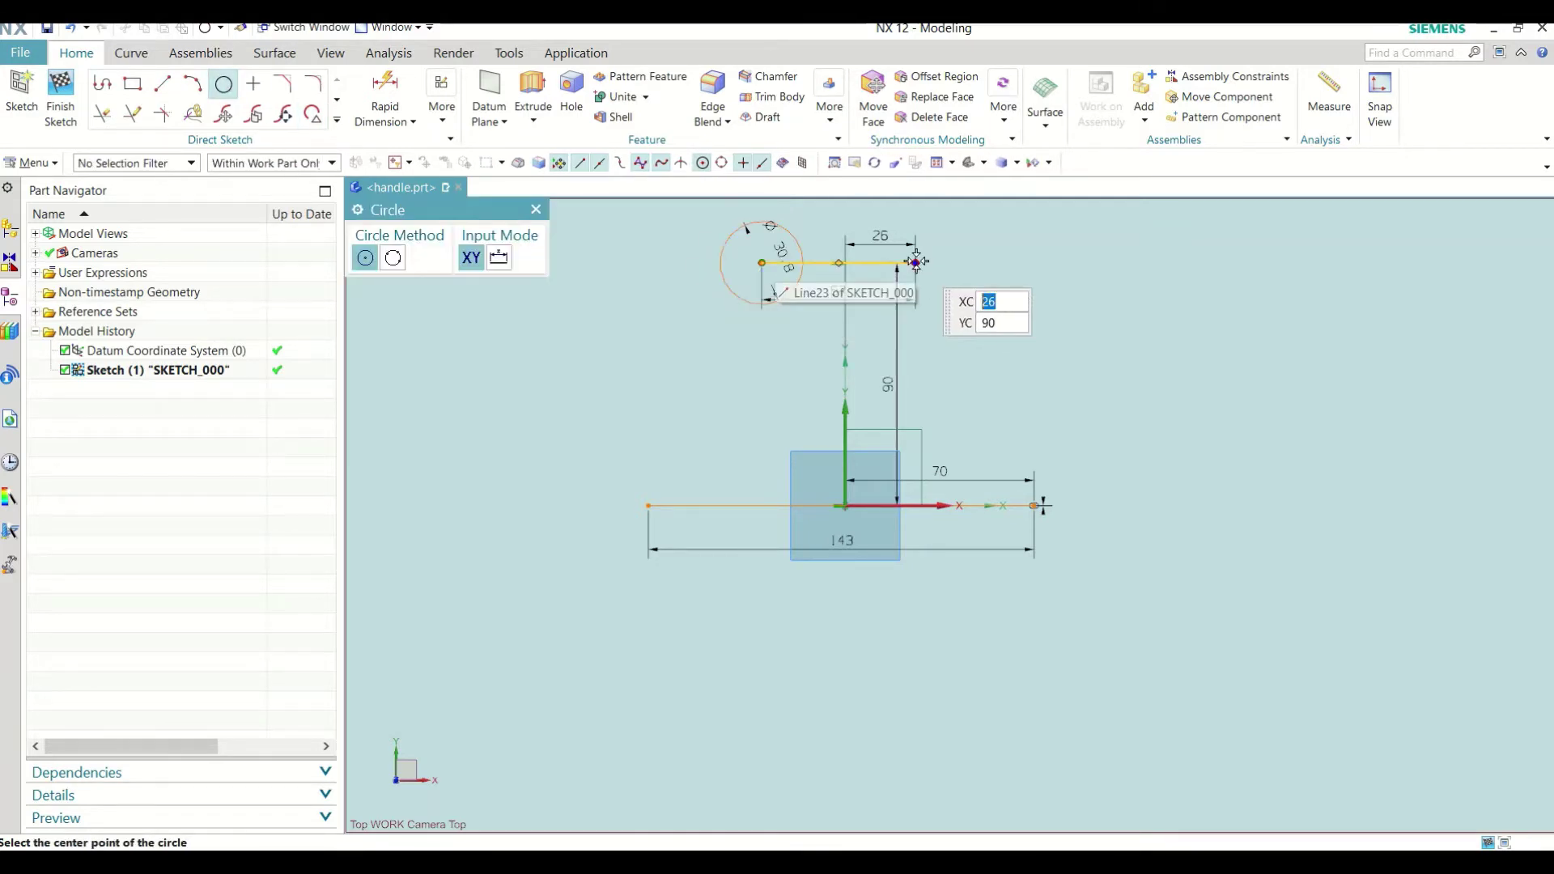
pyautogui.click(943, 264)
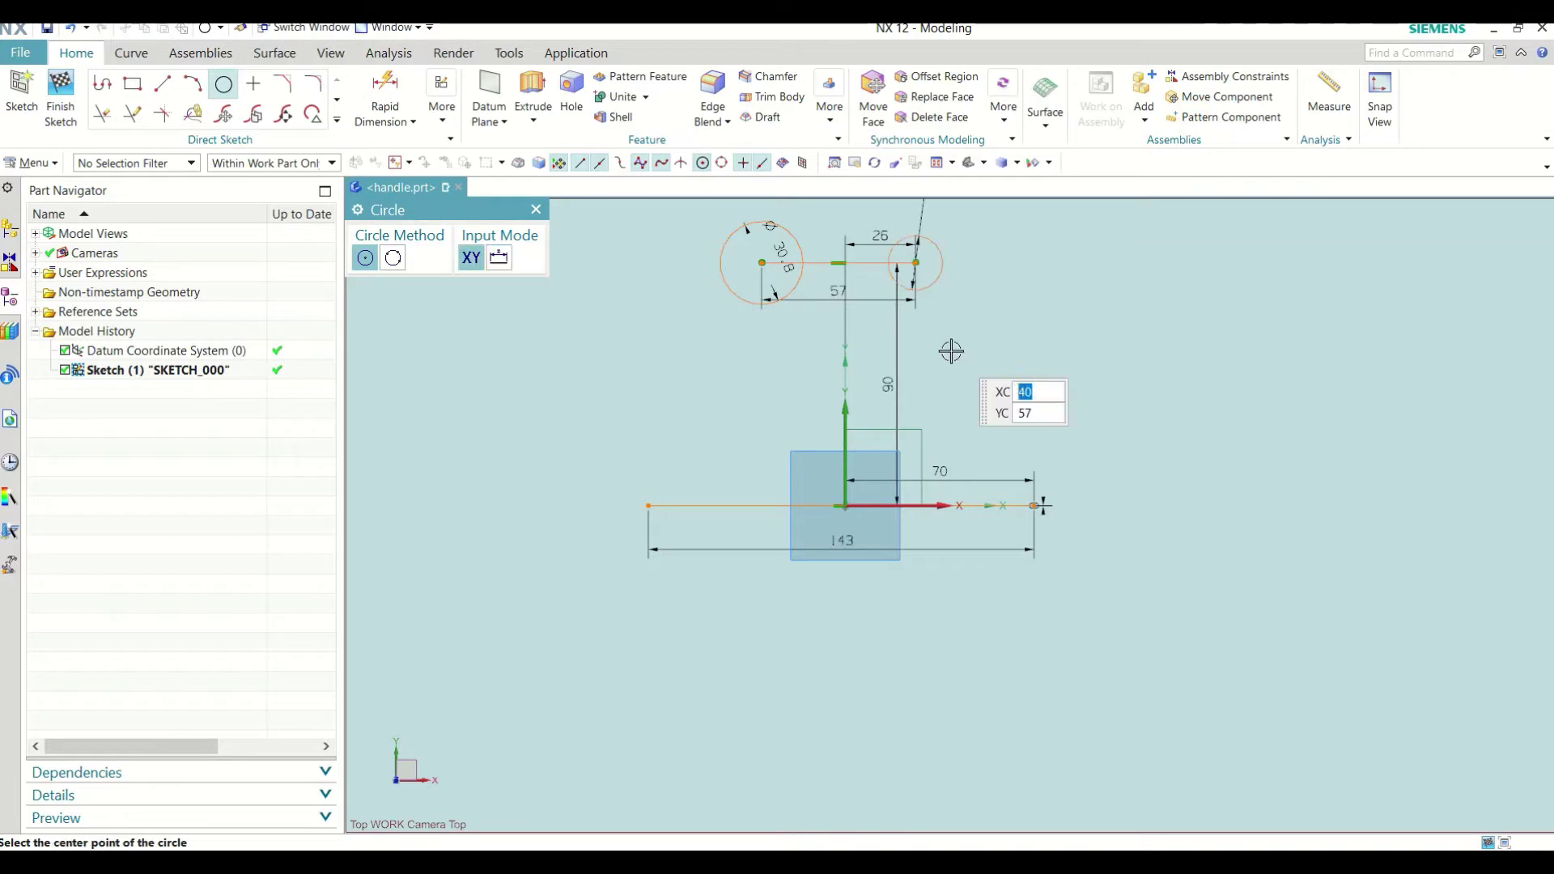
pyautogui.click(536, 209)
# Step: Apply an Equal constraint between the left and right circles
pyautogui.click(442, 98)
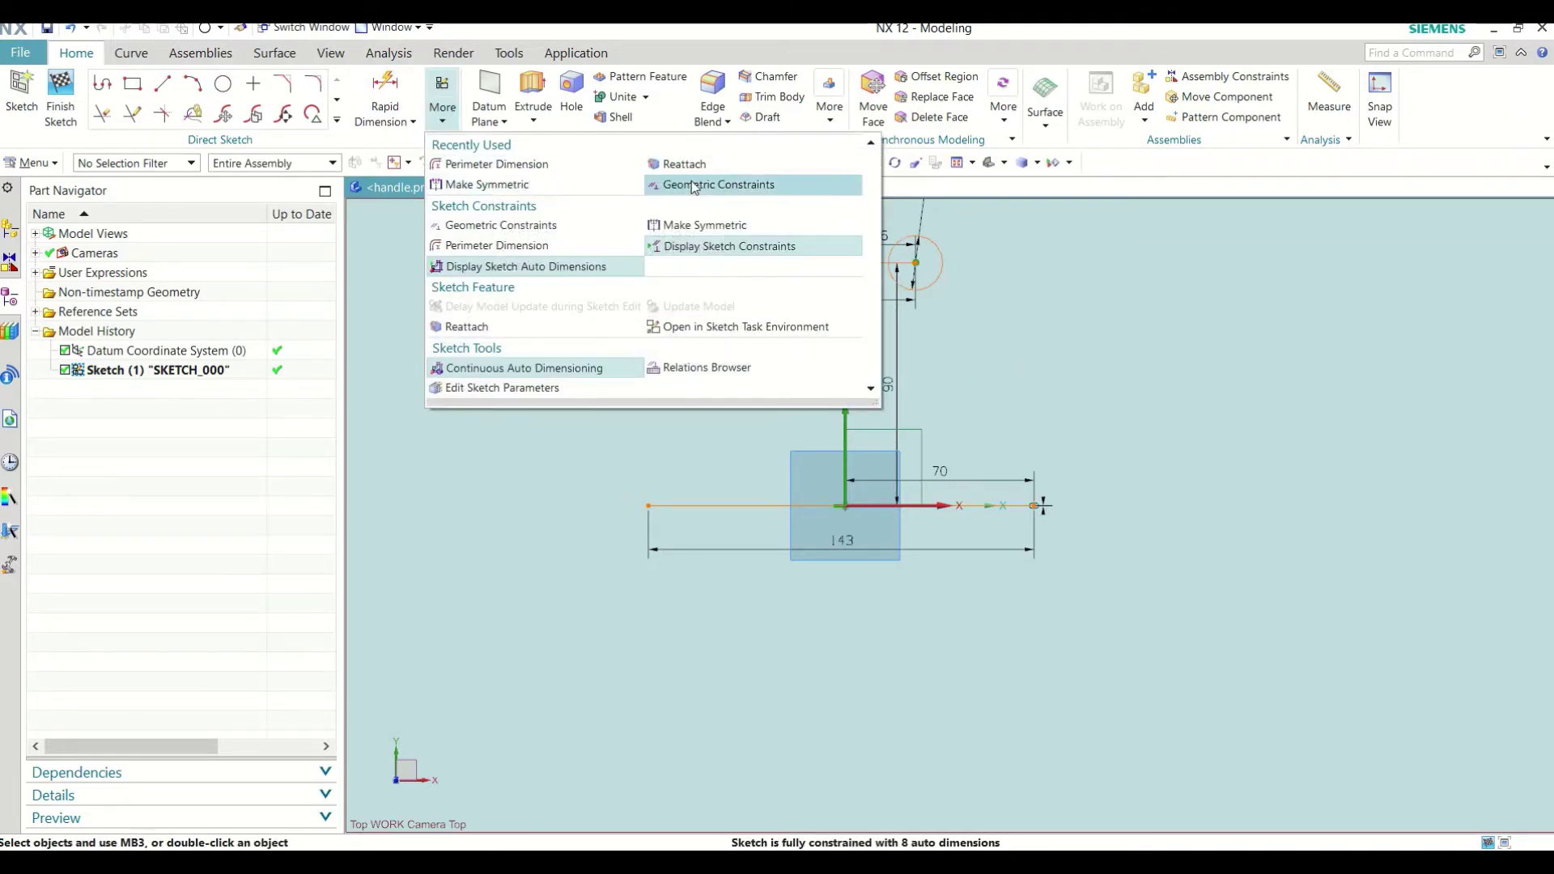
pyautogui.click(693, 185)
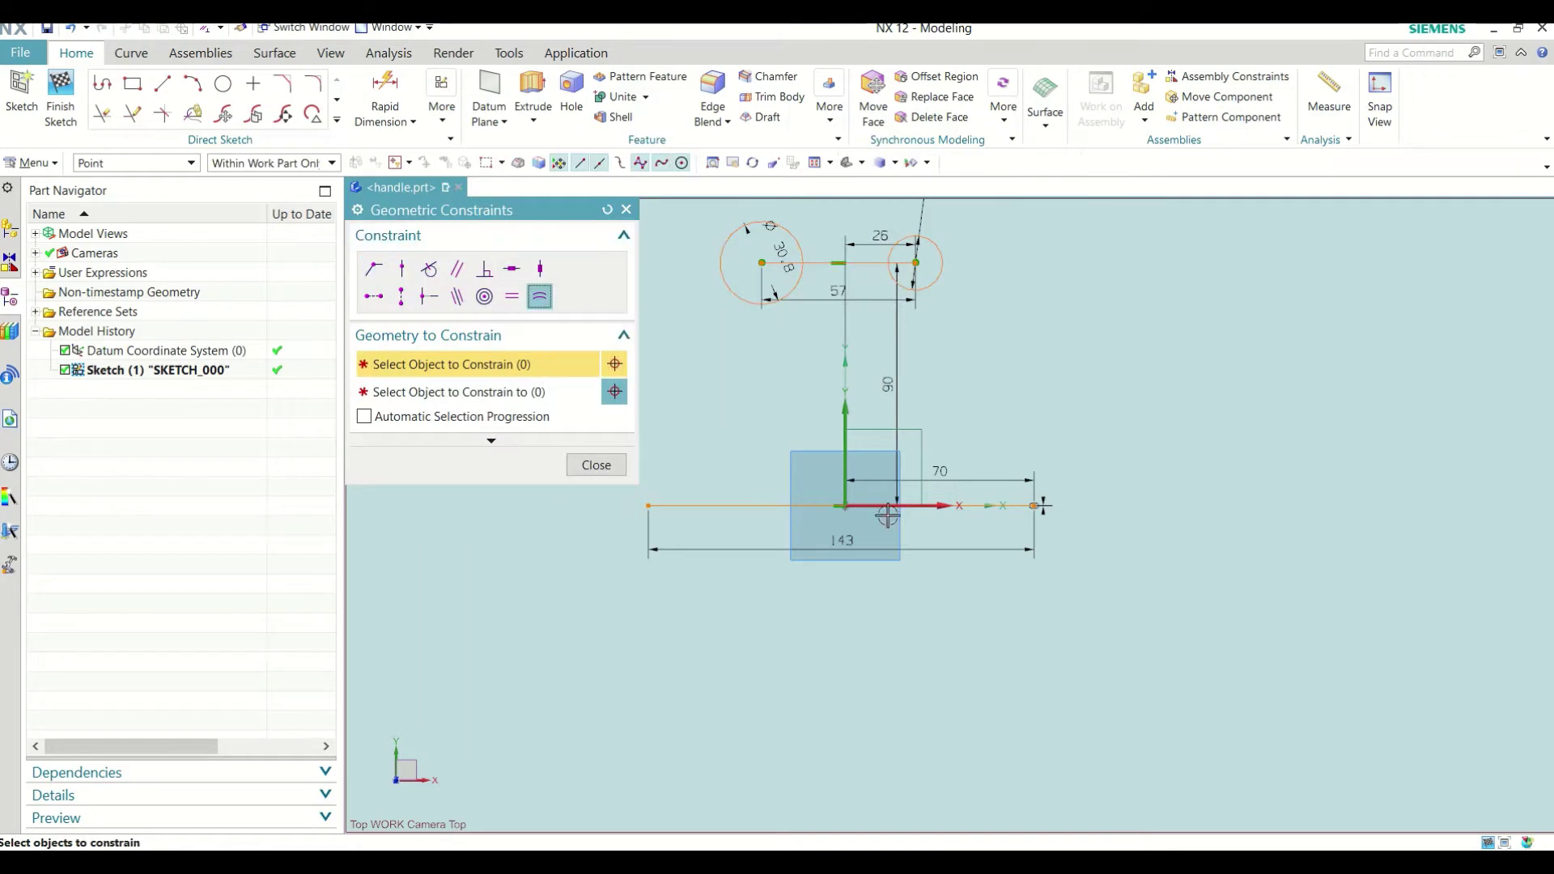
pyautogui.scroll(-2, 890, 436)
pyautogui.scroll(2, 891, 436)
pyautogui.click(812, 392)
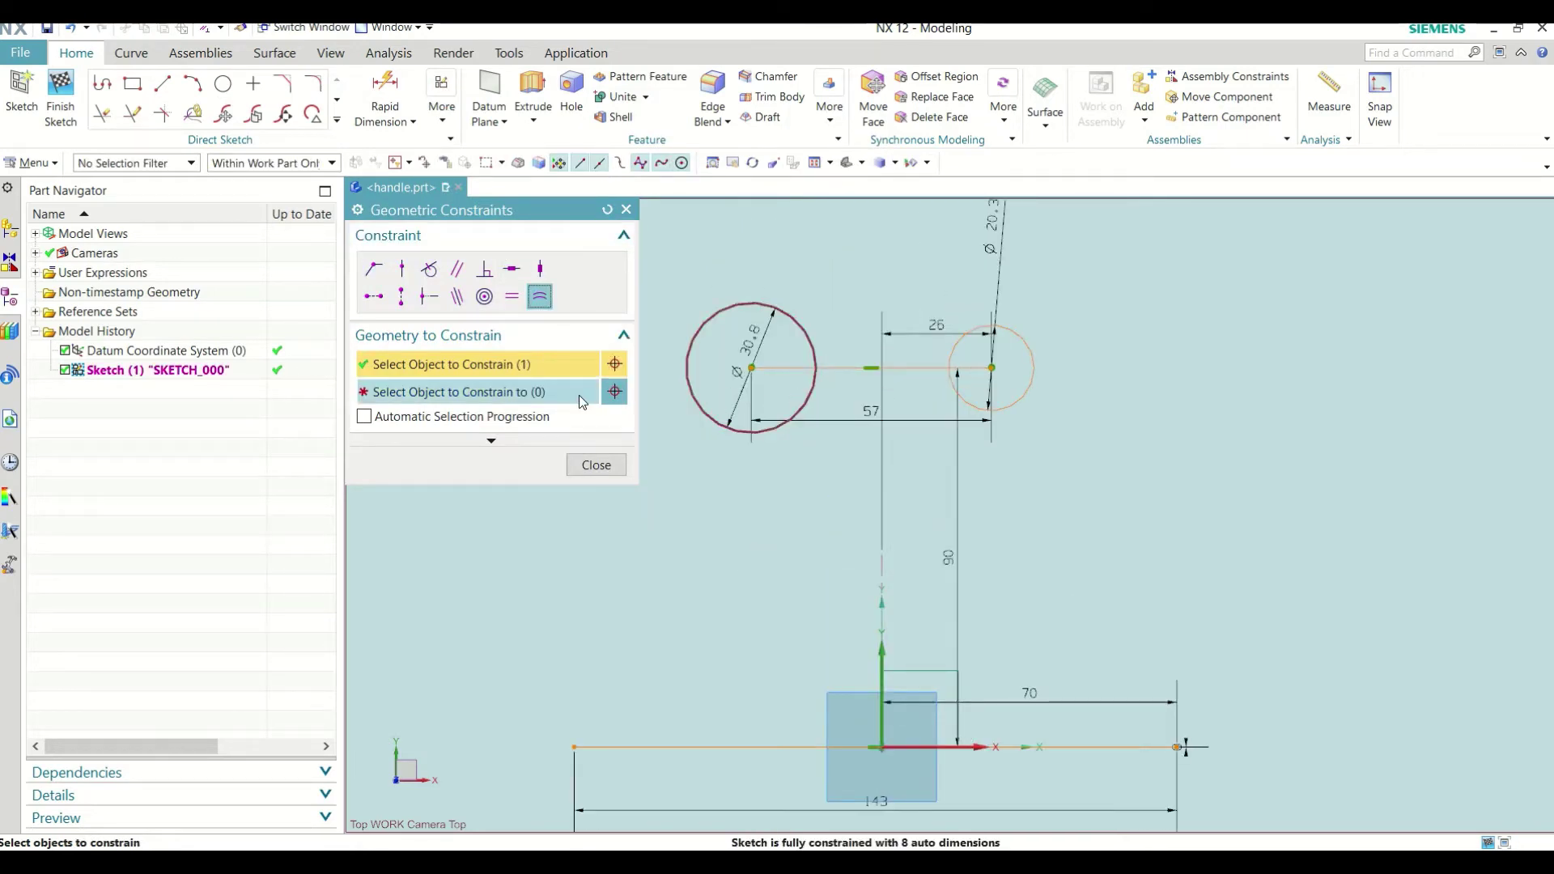
pyautogui.middleClick(888, 461)
pyautogui.click(1012, 332)
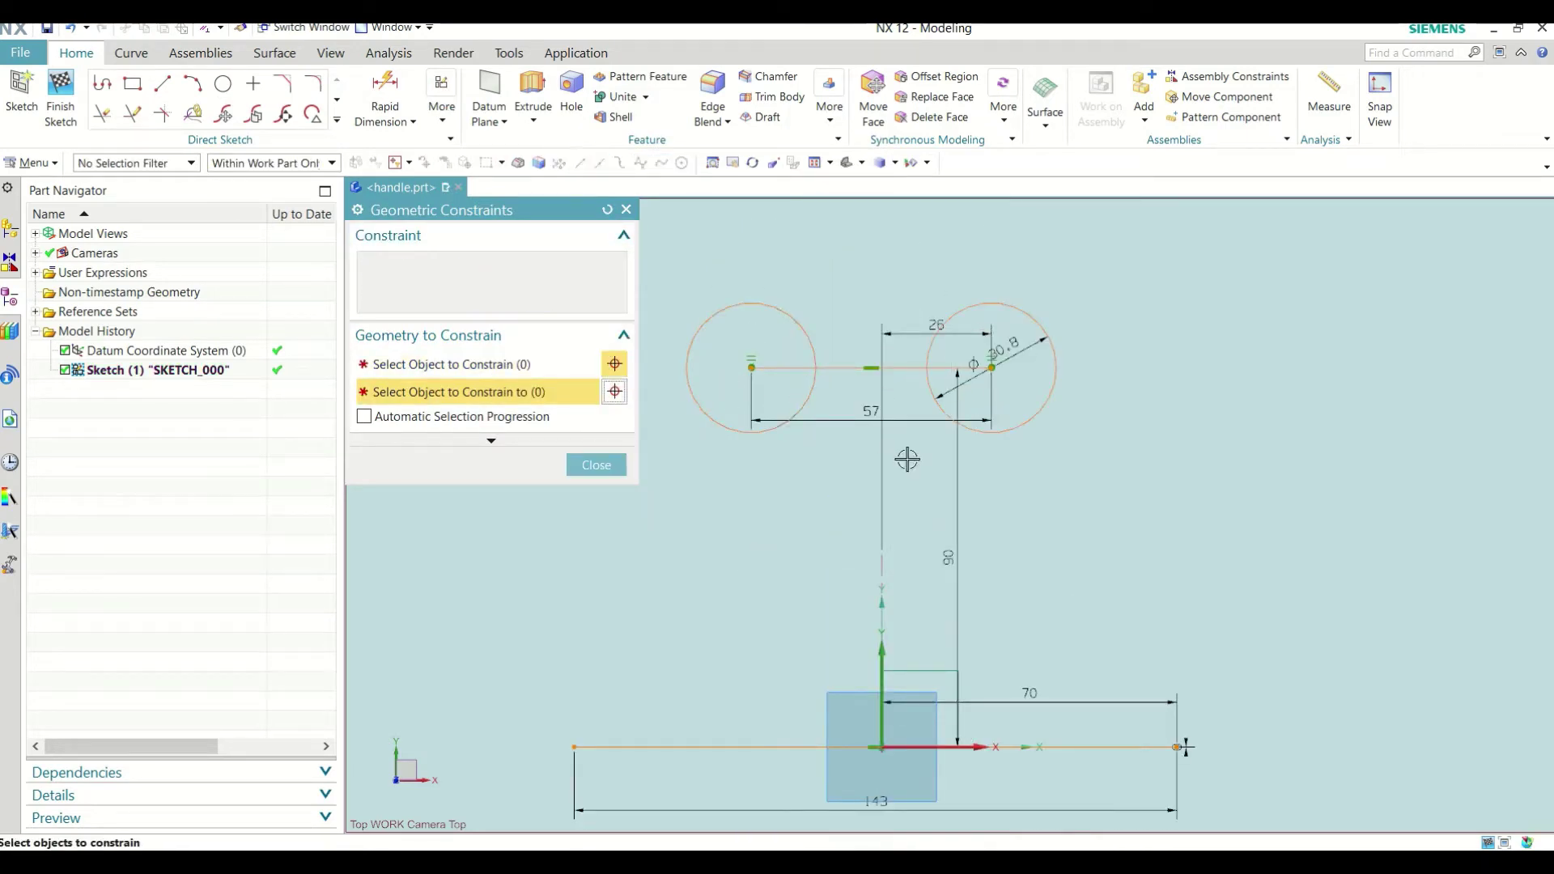
pyautogui.click(596, 464)
pyautogui.scroll(-4, 745, 502)
pyautogui.scroll(3, 648, 486)
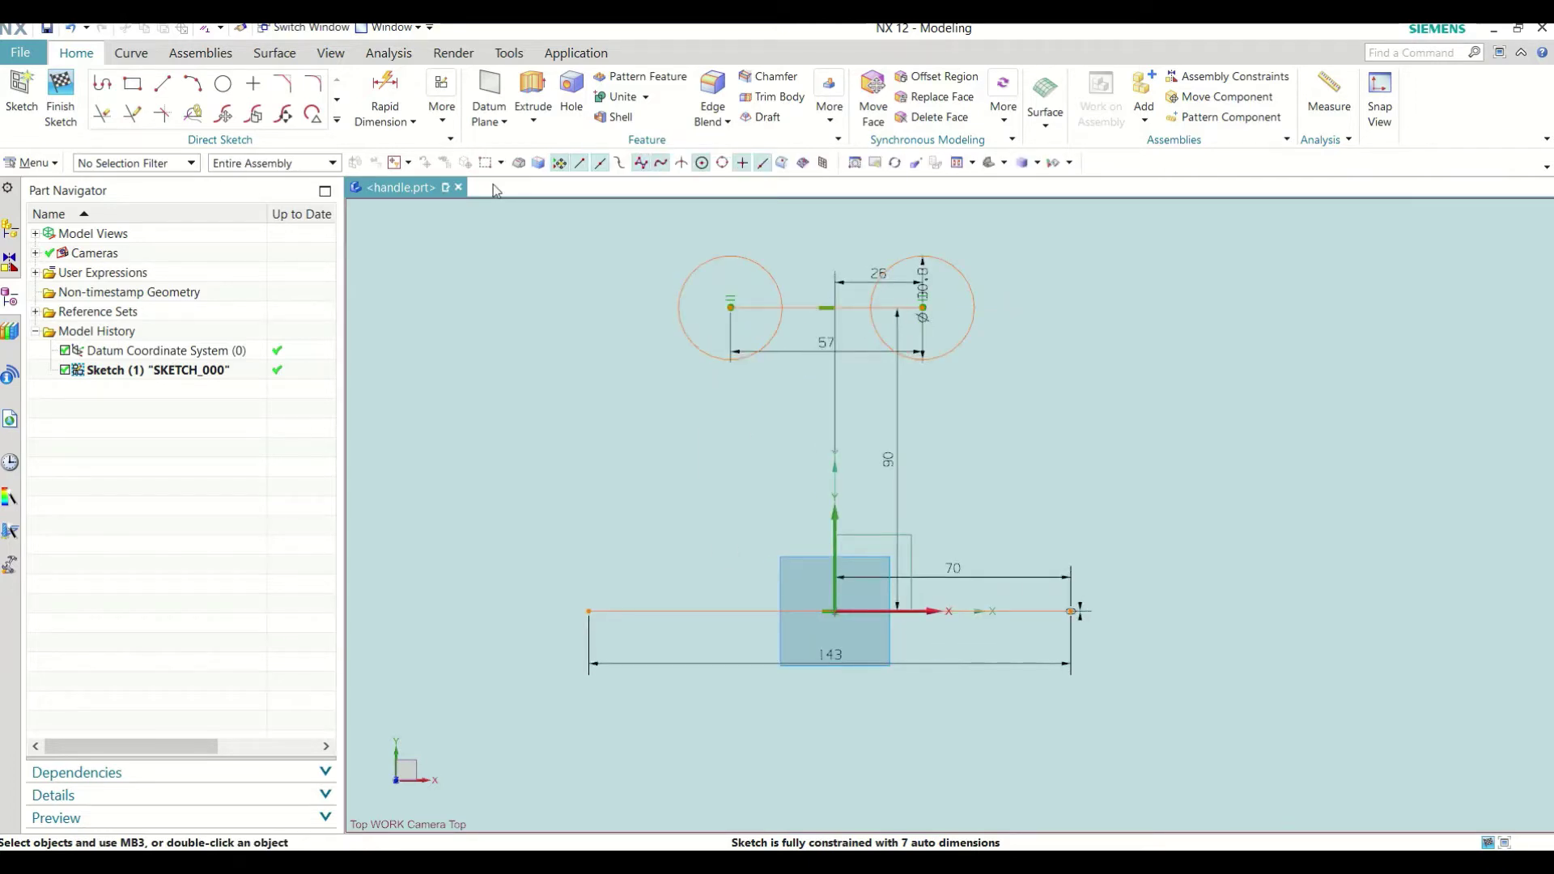
# Step: Make the base line's two endpoints symmetric about the vertical axis
pyautogui.click(441, 113)
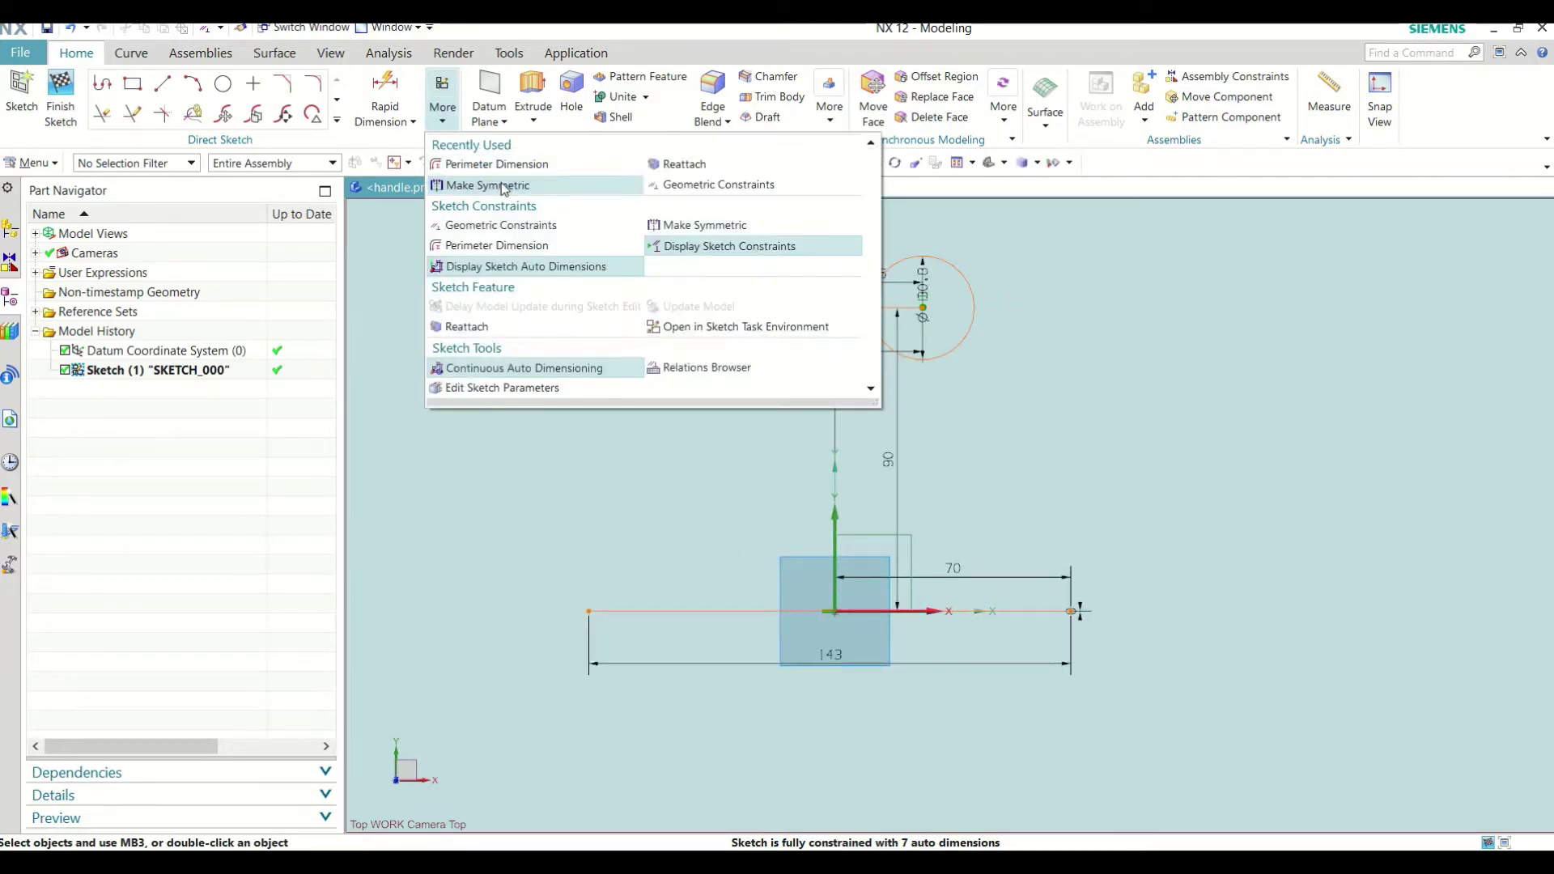
pyautogui.click(482, 184)
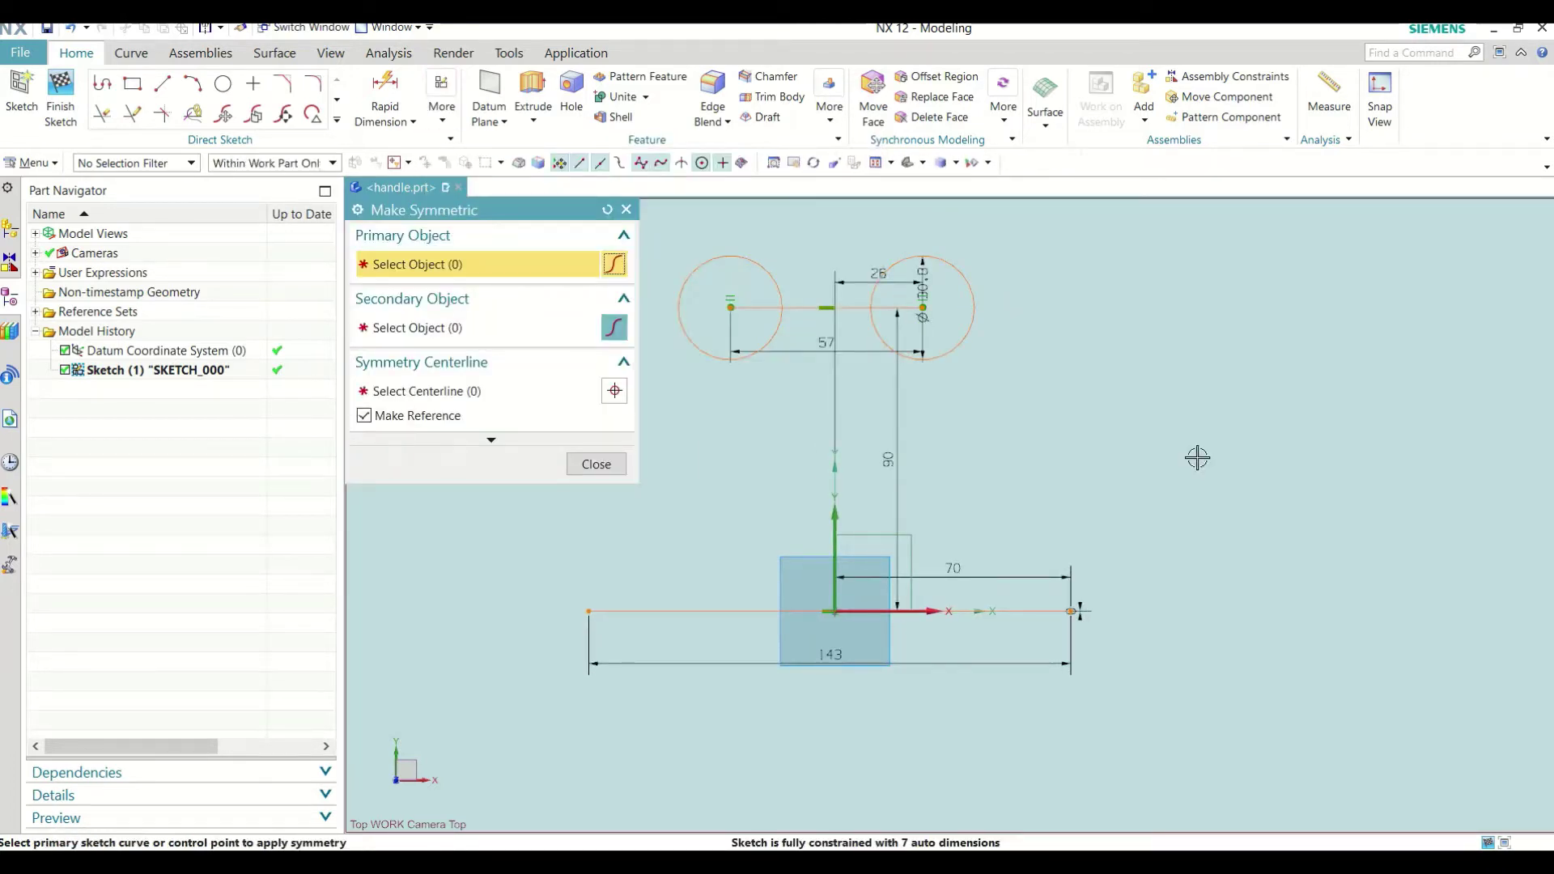
pyautogui.click(589, 611)
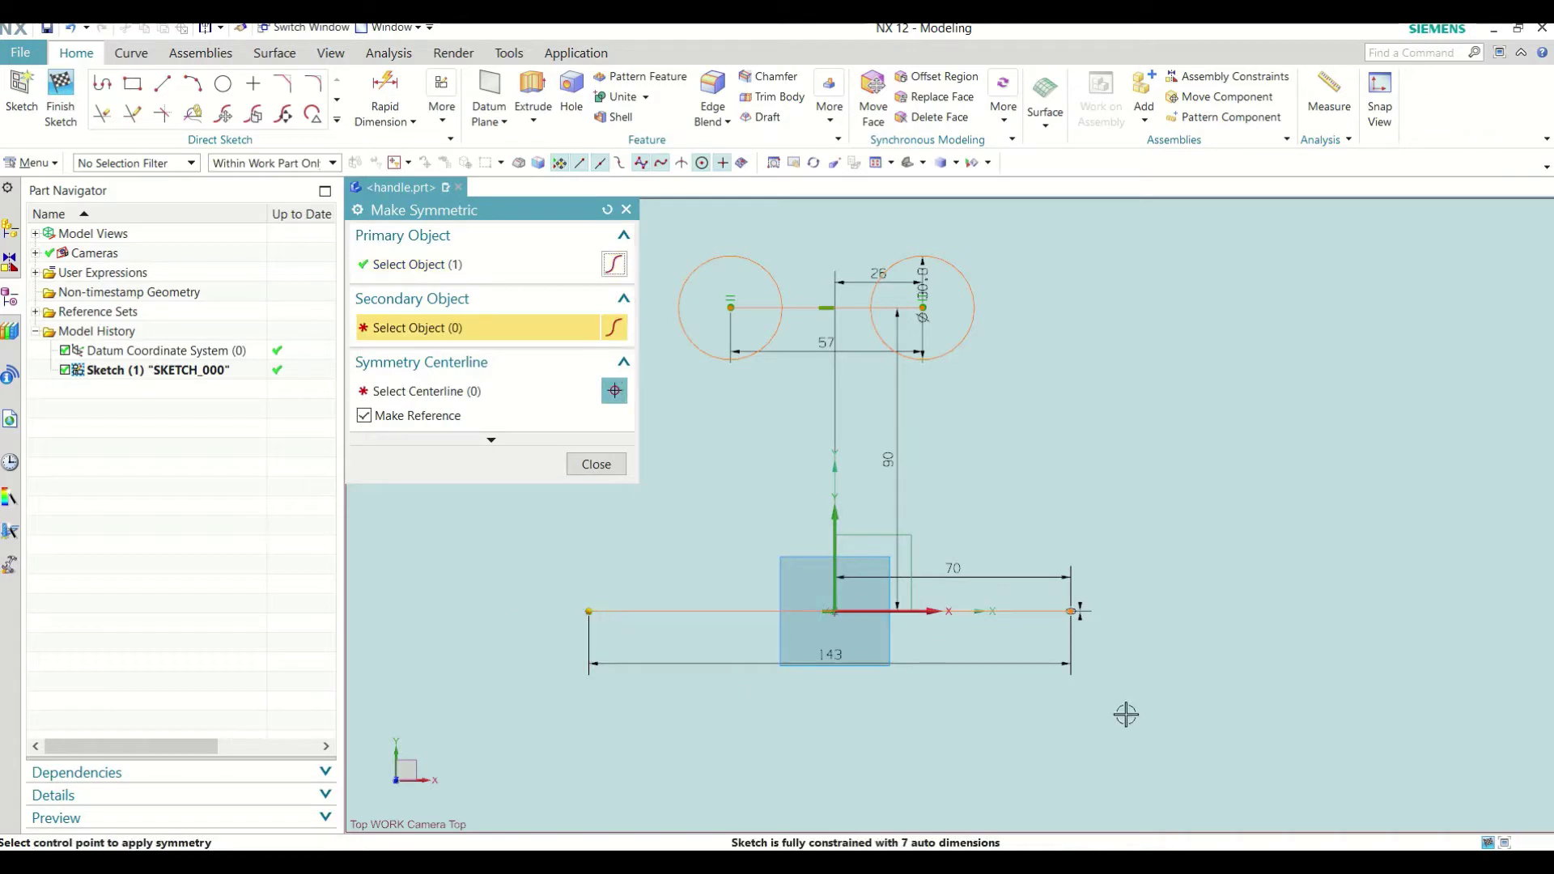
pyautogui.click(1074, 612)
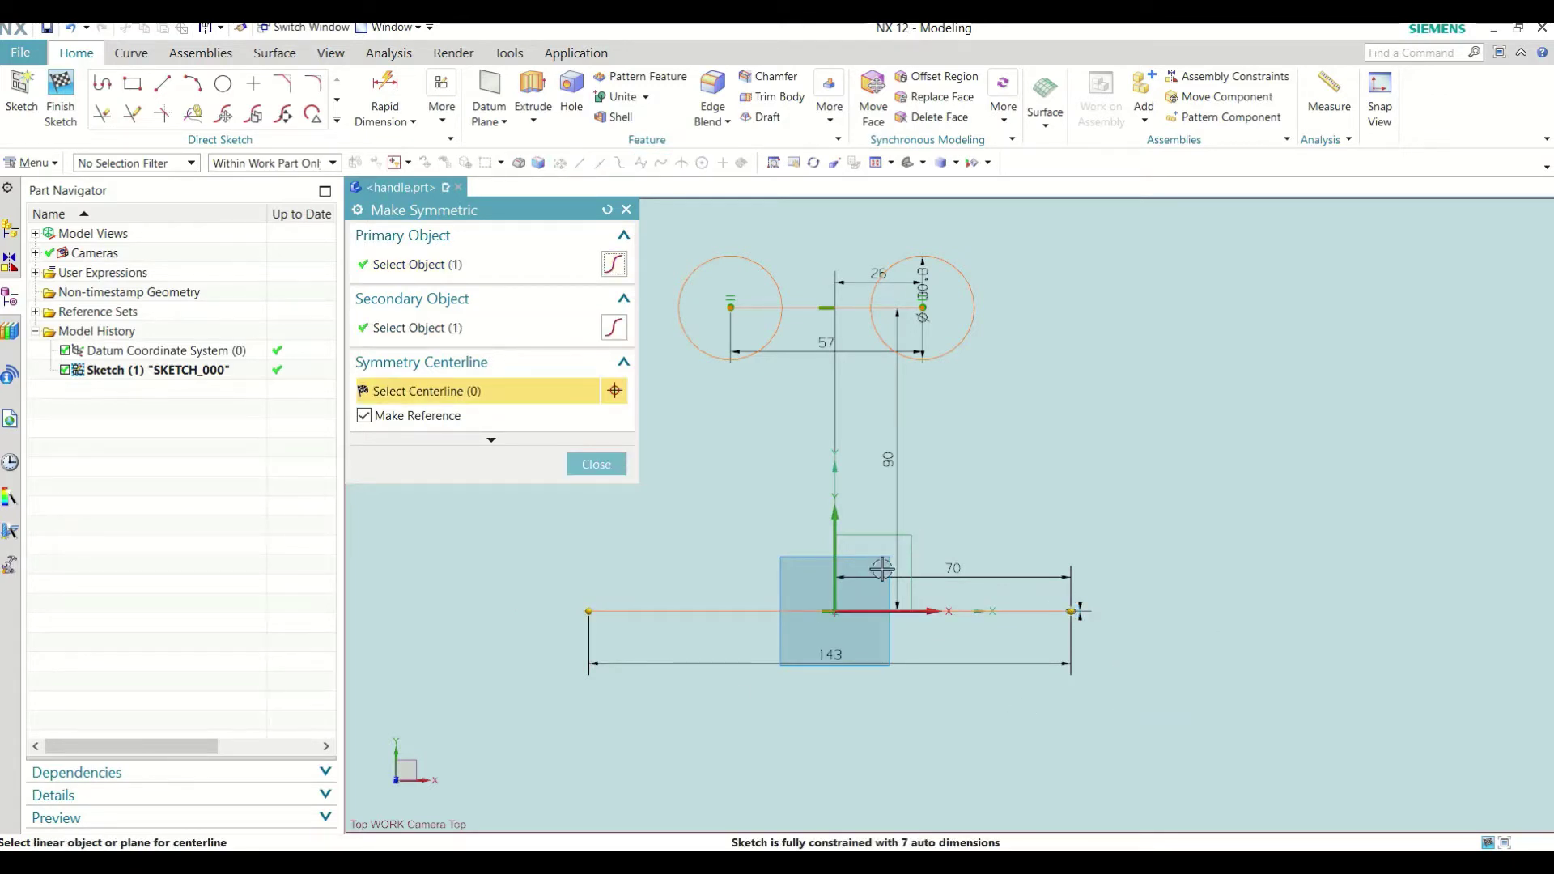
pyautogui.click(841, 545)
pyautogui.click(597, 464)
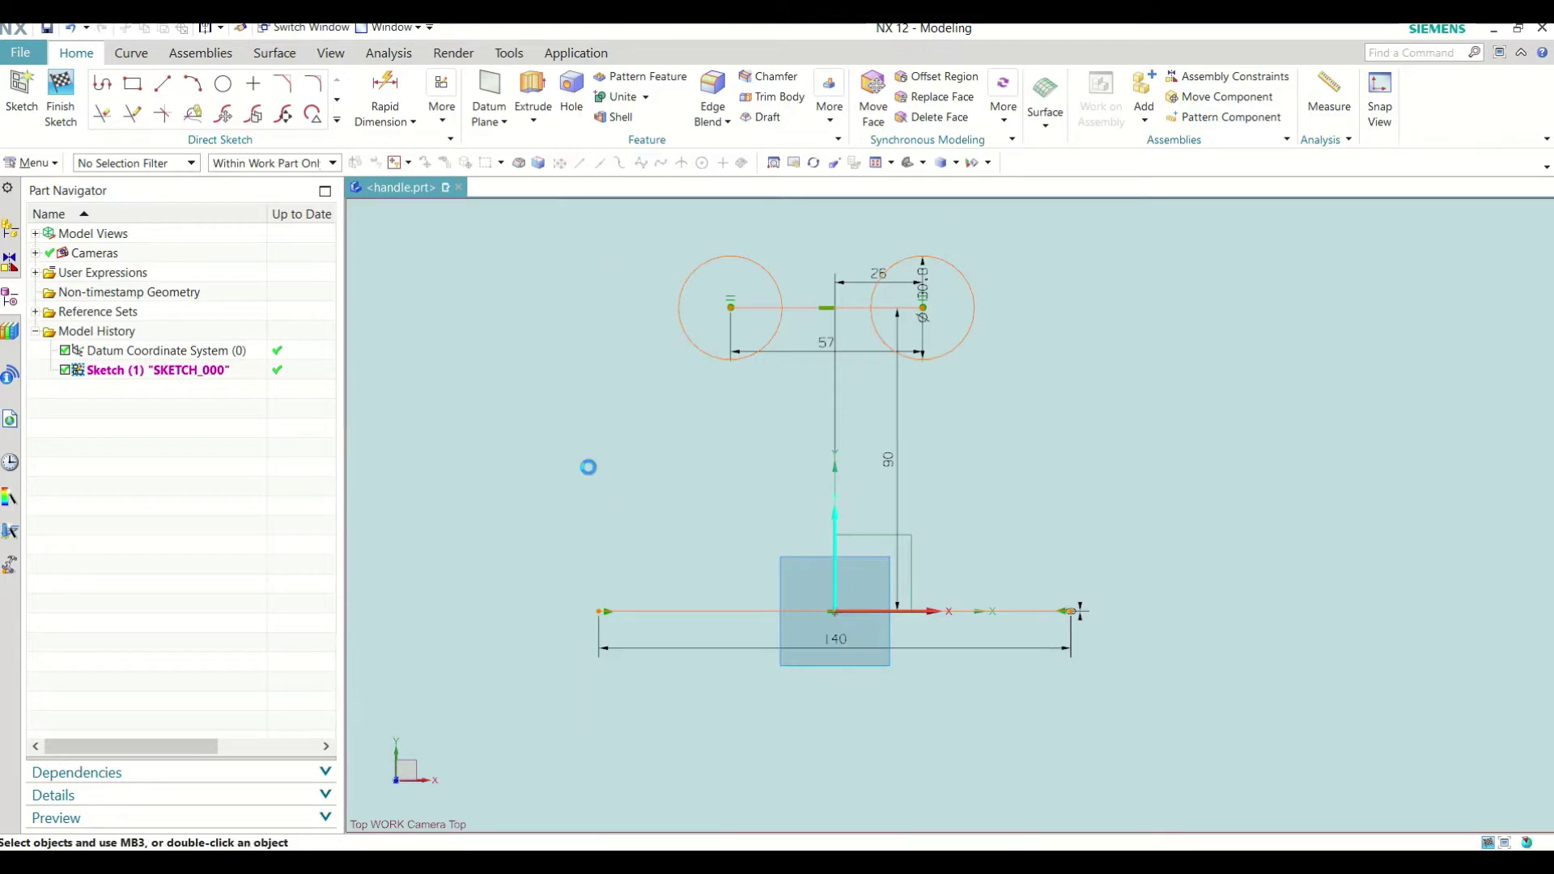
# Step: Change the base line's overall length dimension to 65
pyautogui.doubleClick(837, 638)
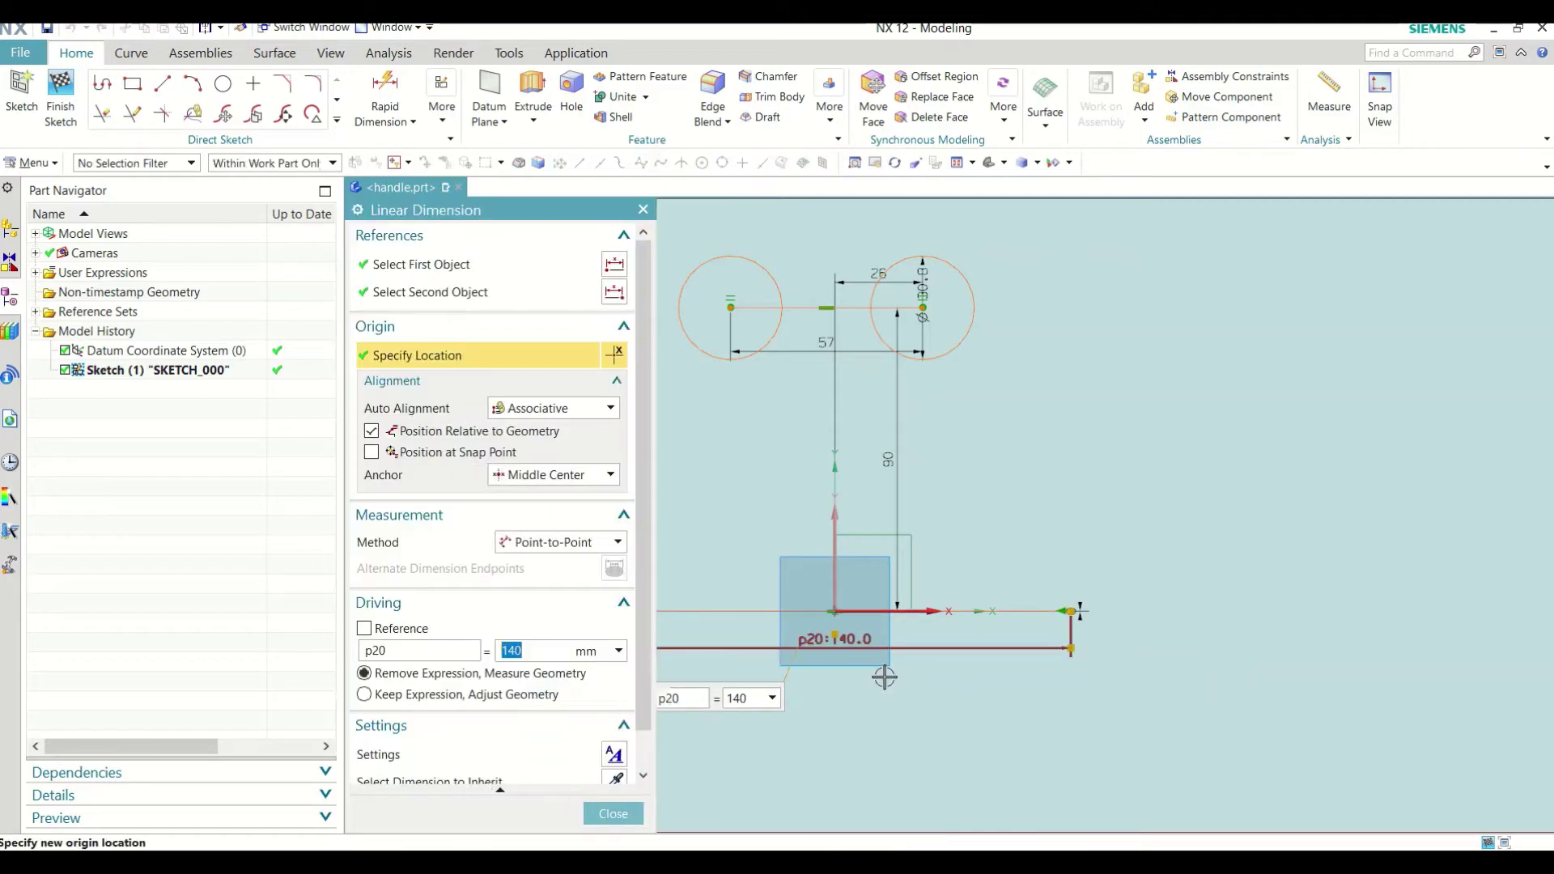
pyautogui.write('65')
pyautogui.press('Return')
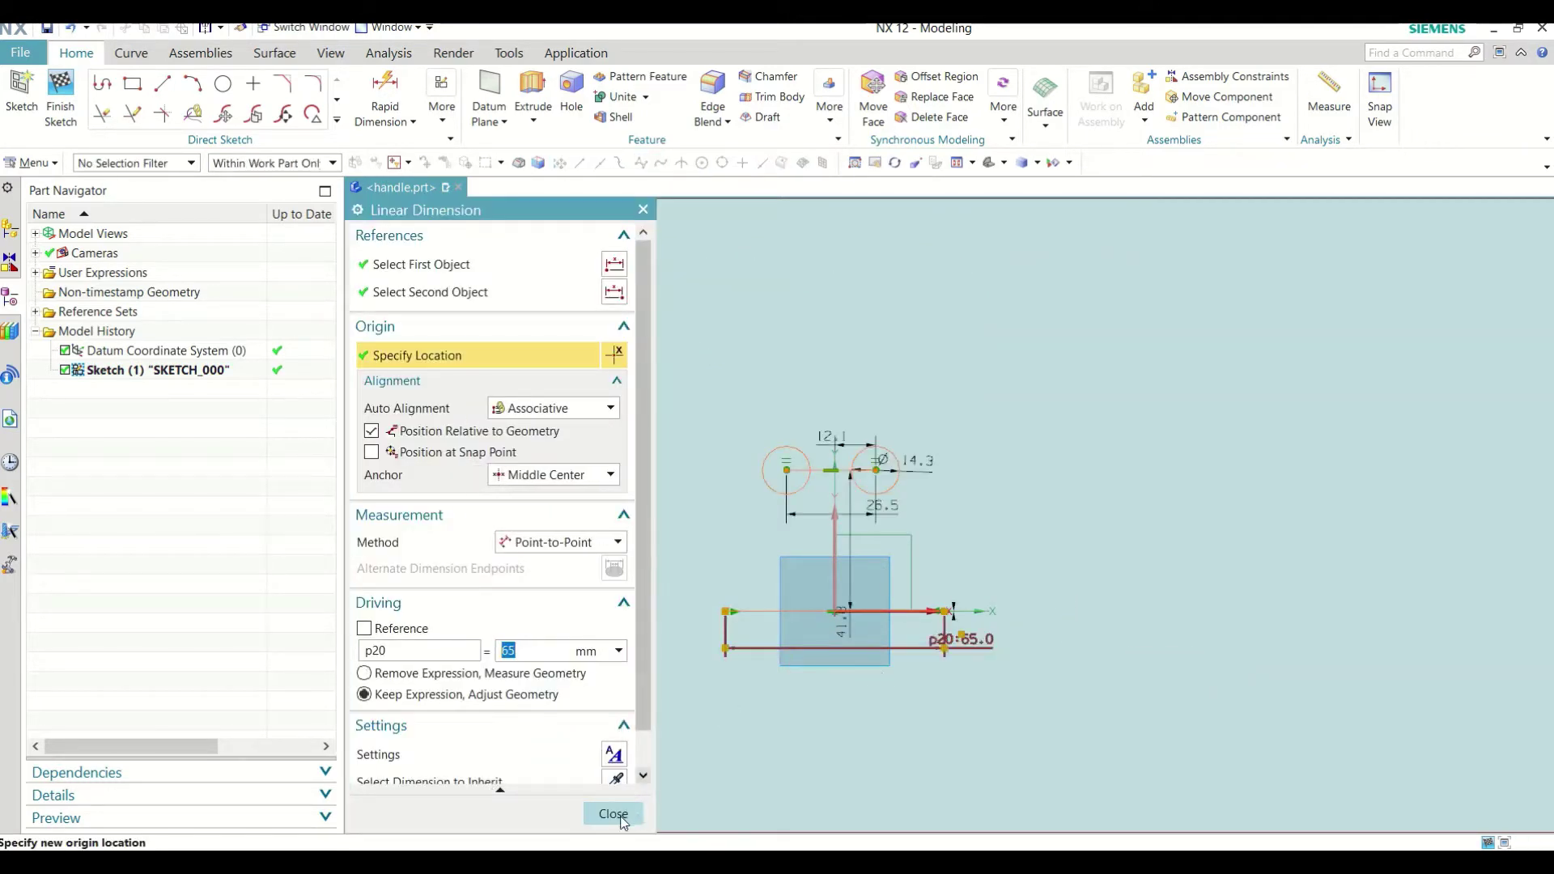
pyautogui.click(614, 815)
pyautogui.click(955, 163)
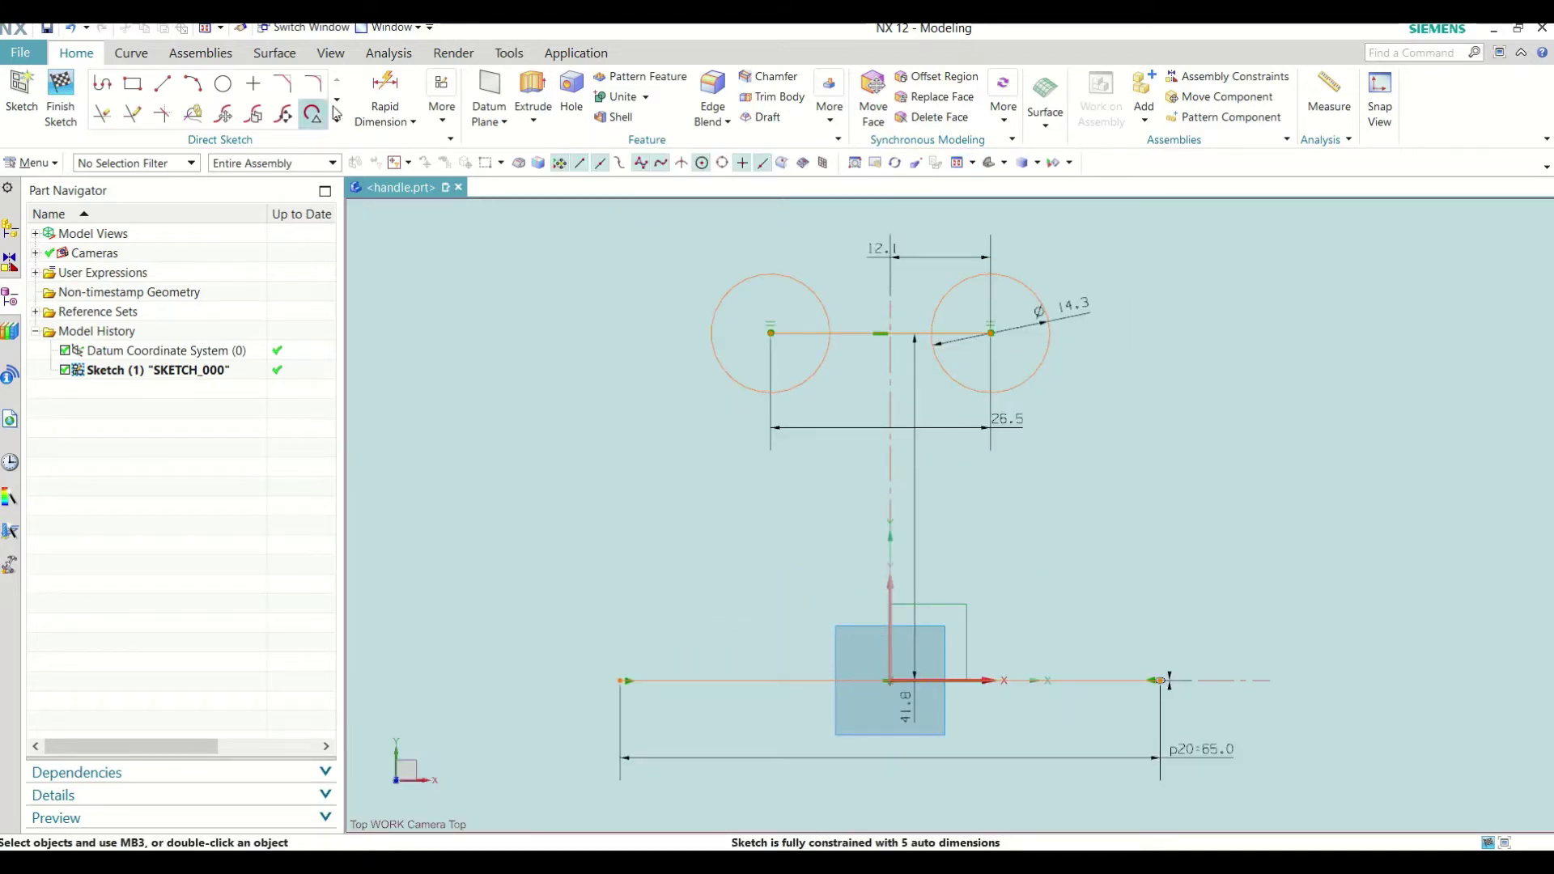
# Step: Dimension the width across the two circles and set p21 to 40
pyautogui.click(385, 93)
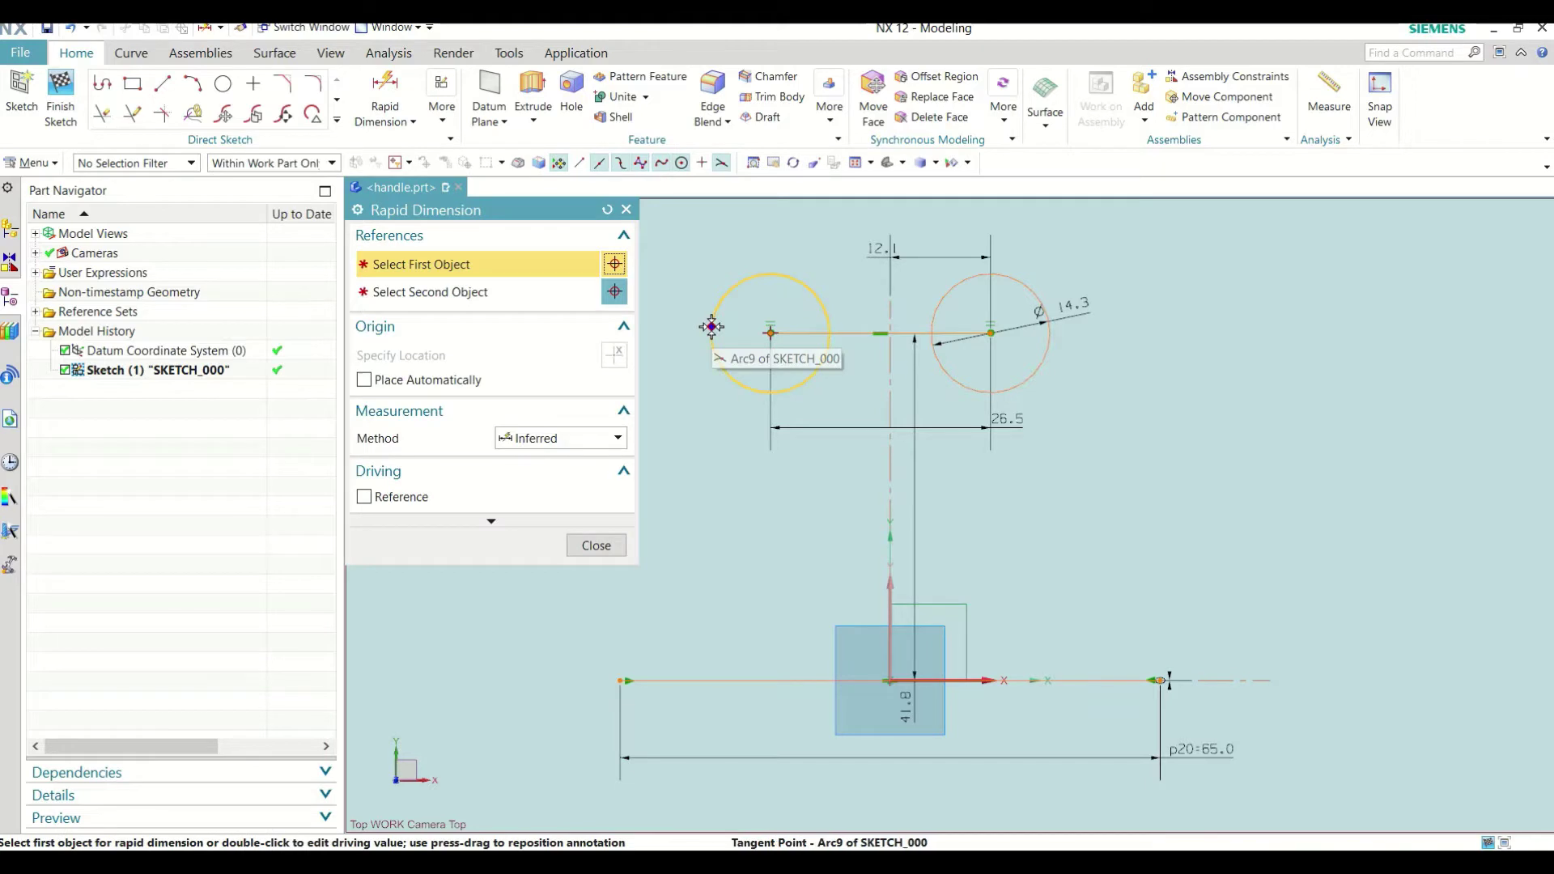
pyautogui.click(712, 326)
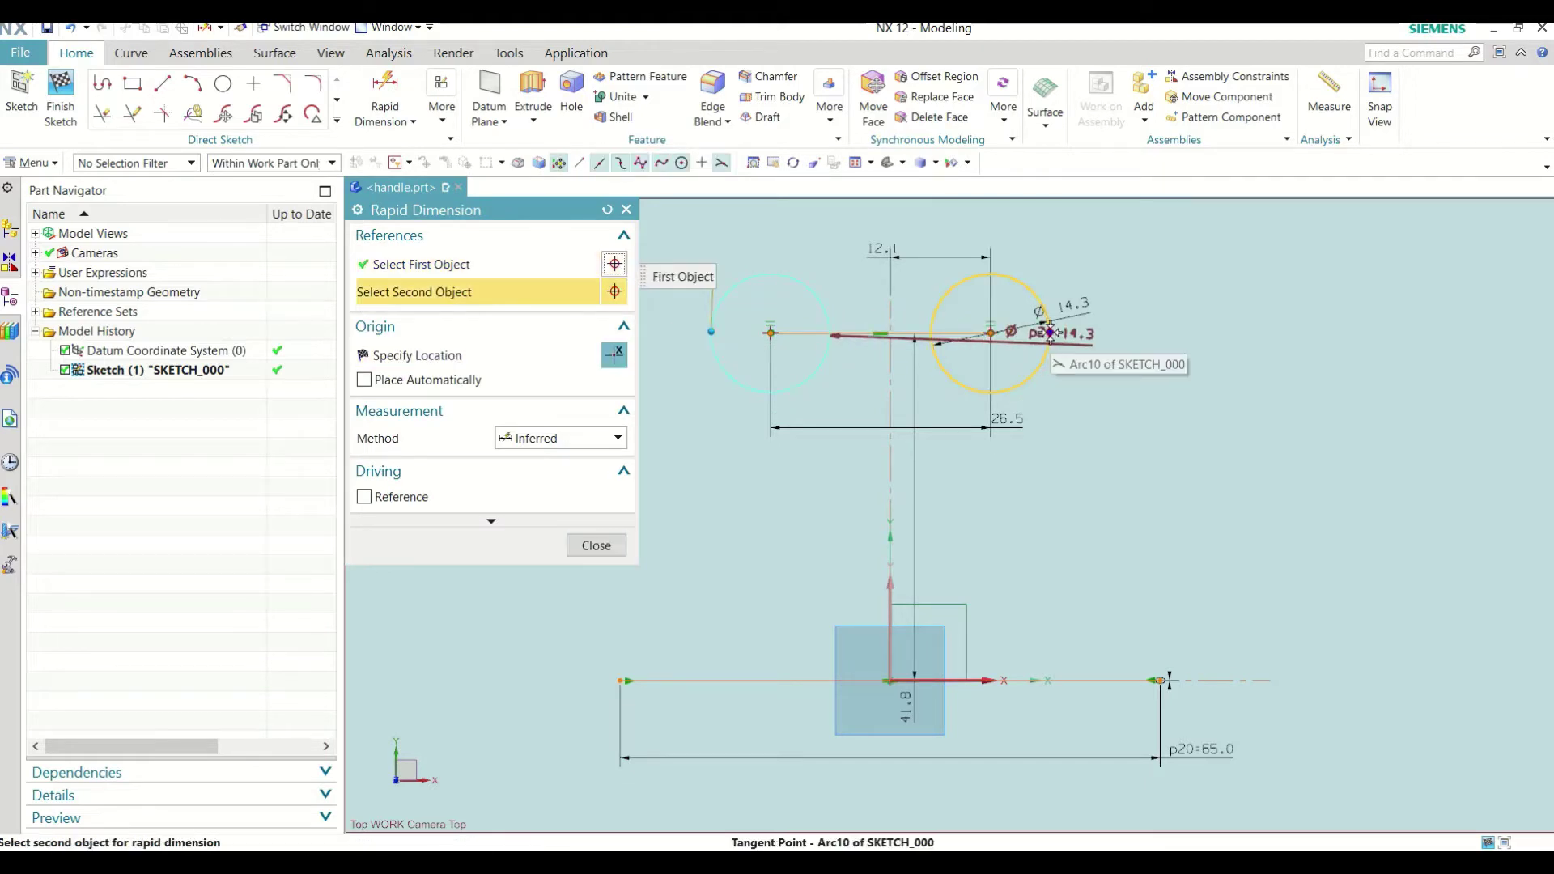
pyautogui.click(1050, 332)
pyautogui.click(881, 235)
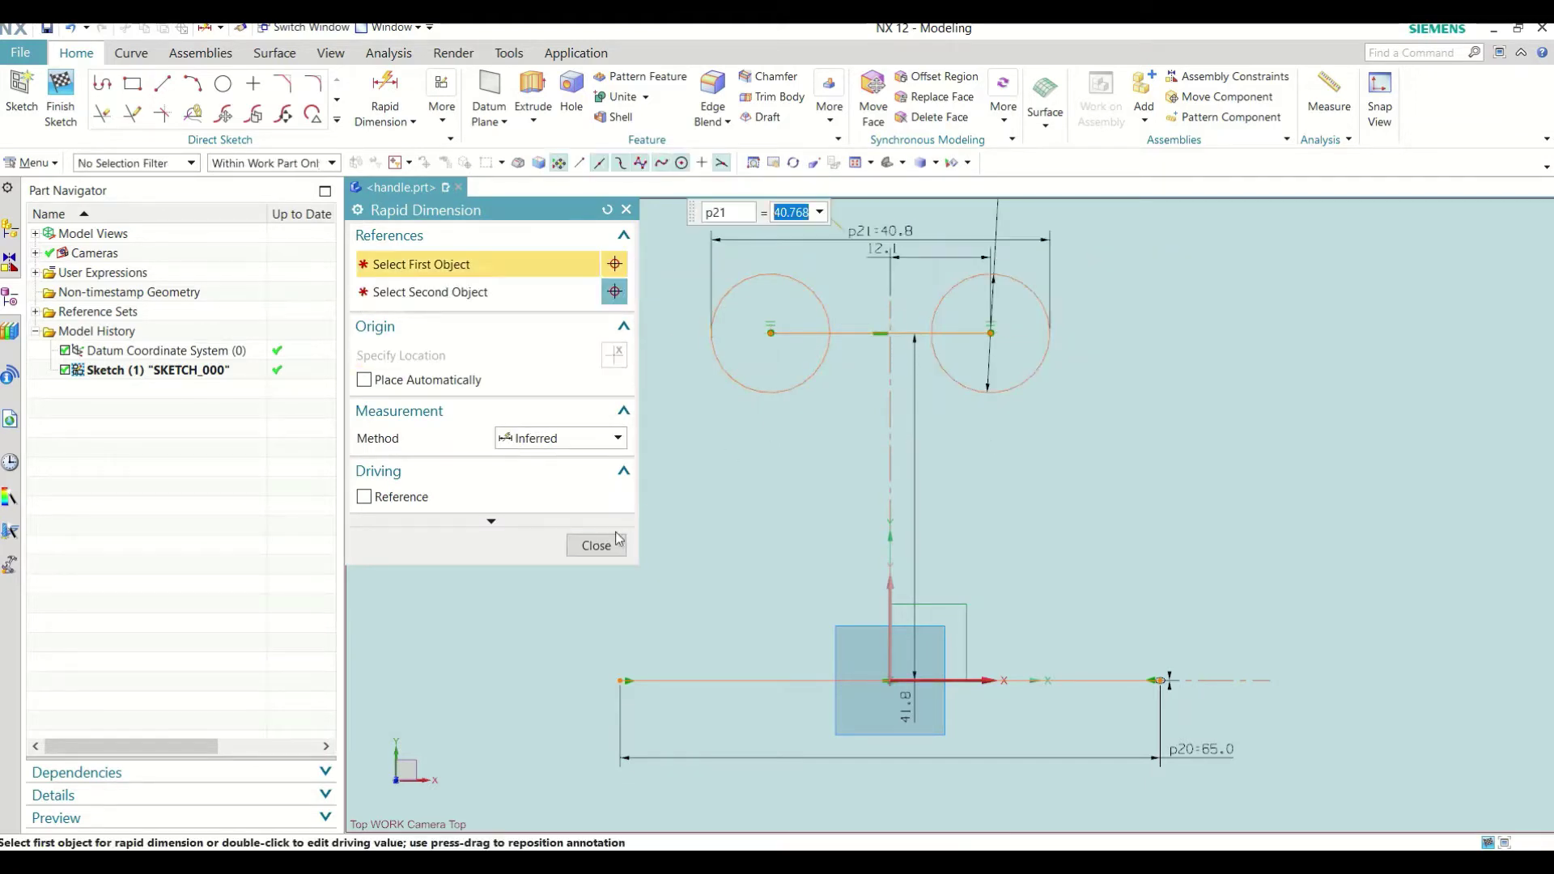
pyautogui.click(618, 541)
pyautogui.doubleClick(899, 232)
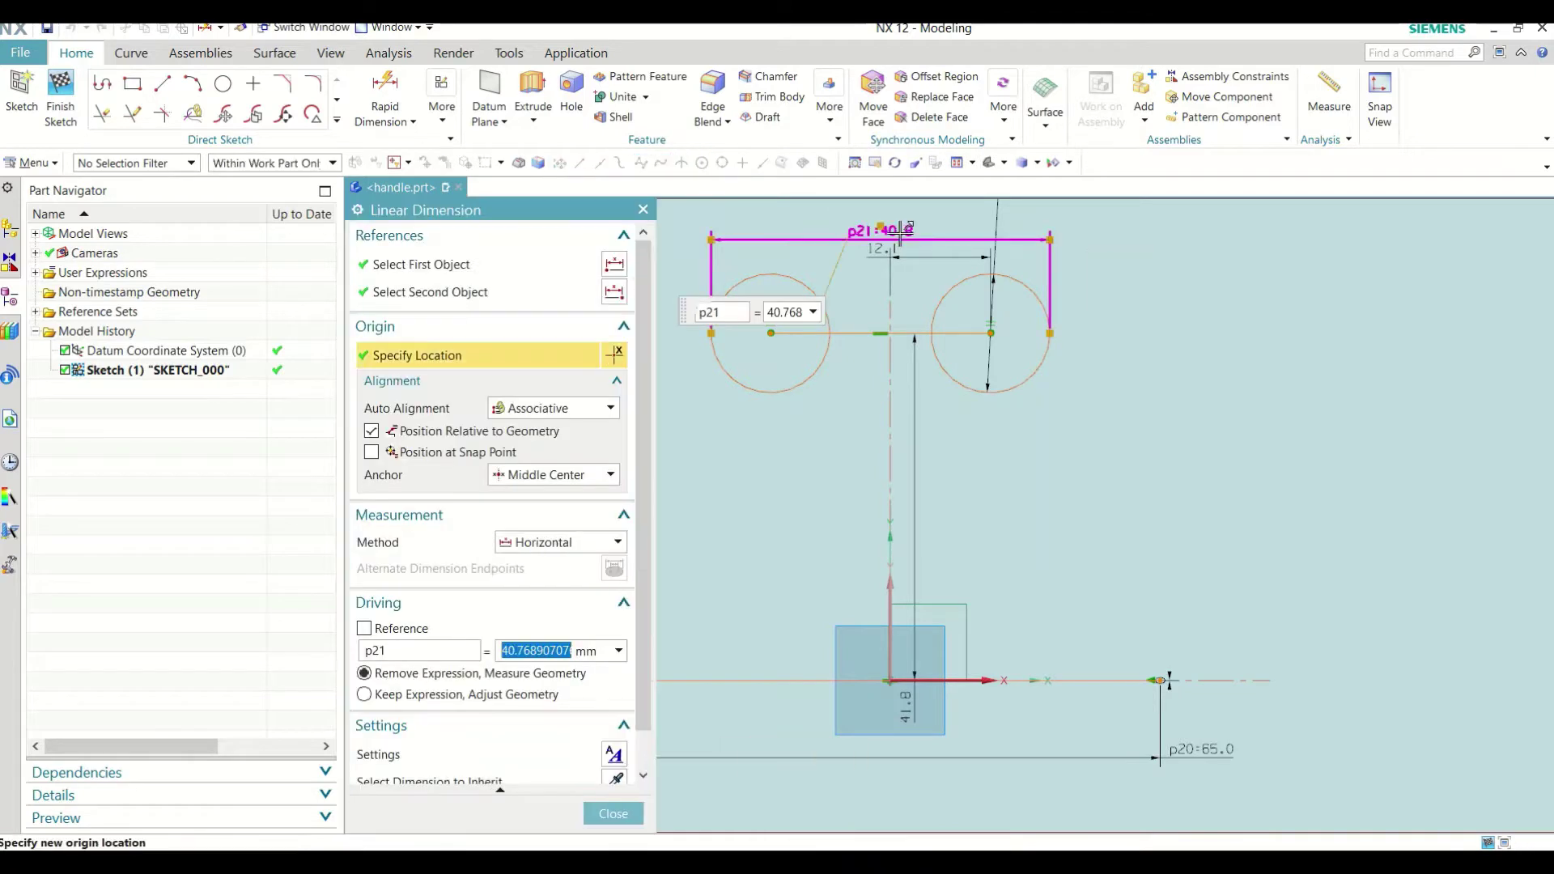
pyautogui.write('40')
pyautogui.press('Return')
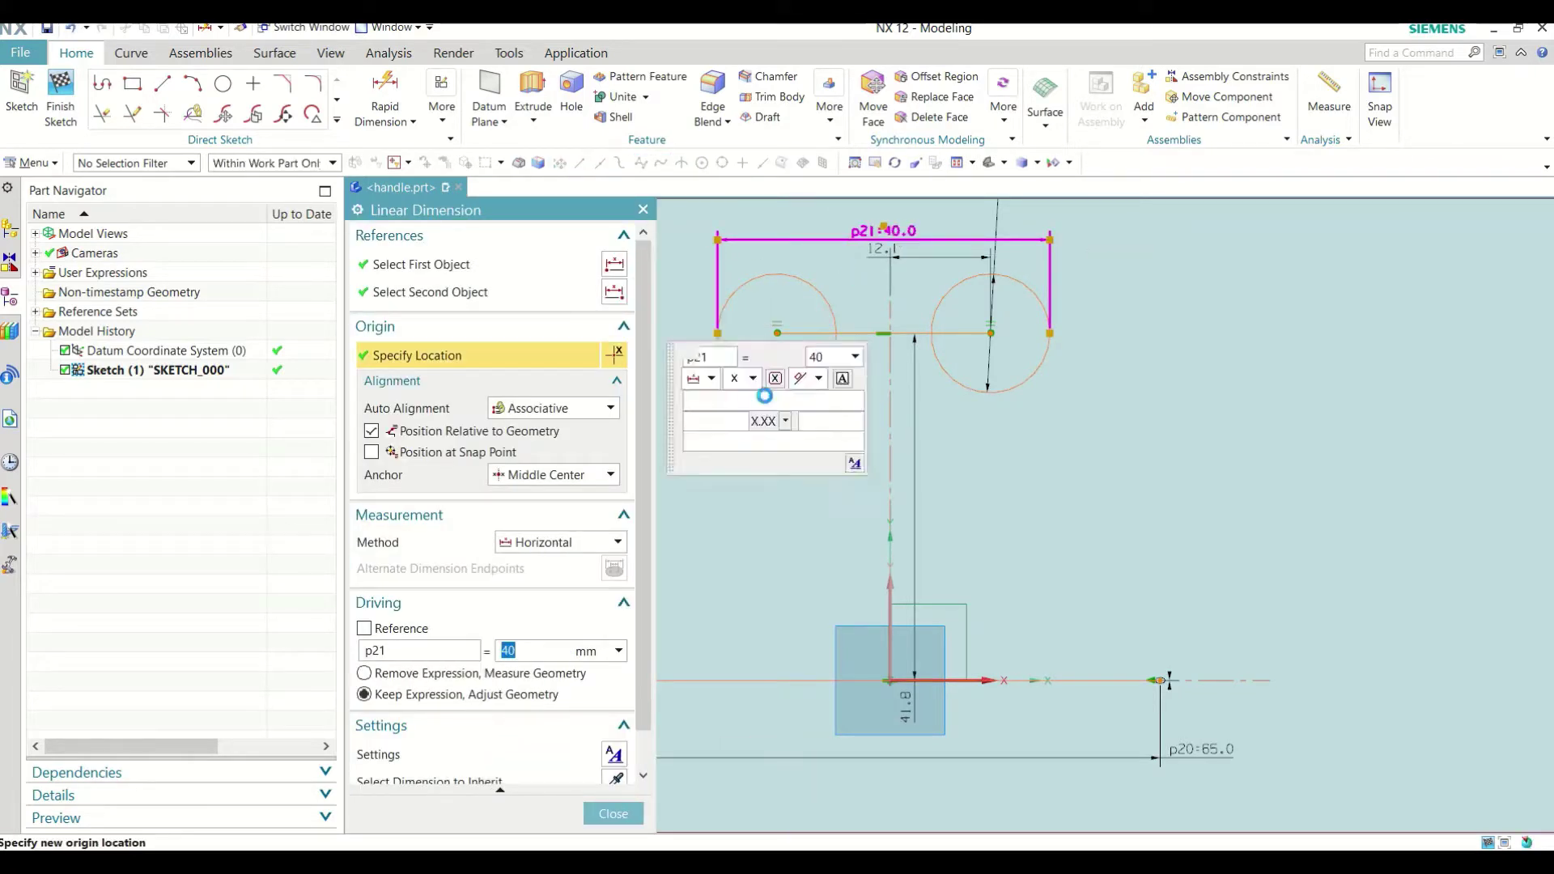
pyautogui.click(613, 814)
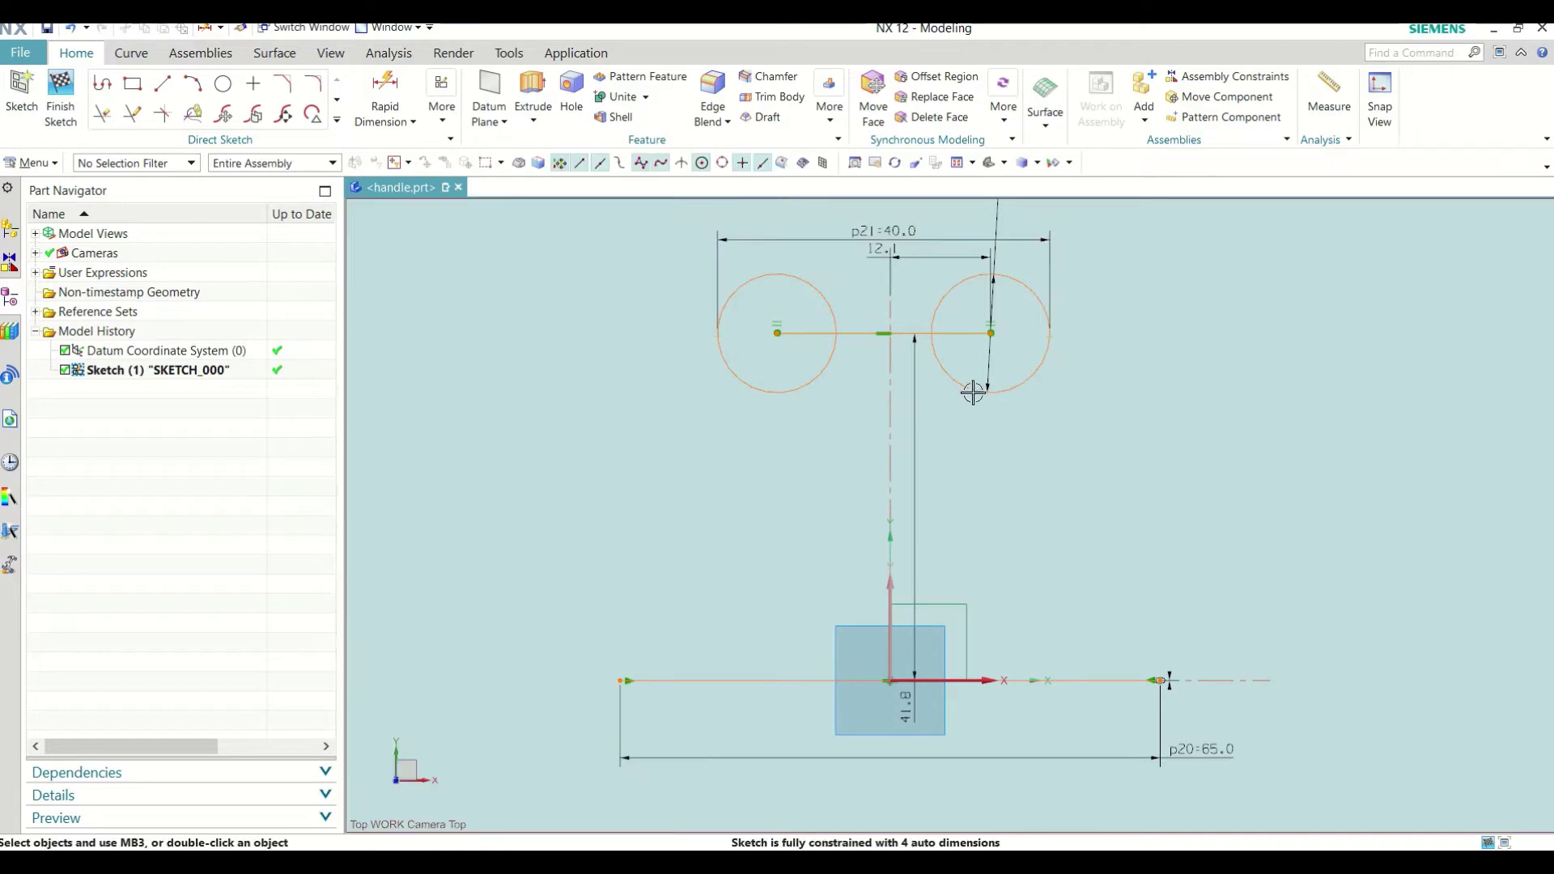
# Step: Make the right and left circle centres symmetric about the vertical axis, 24.1 apart
pyautogui.click(441, 109)
pyautogui.click(490, 183)
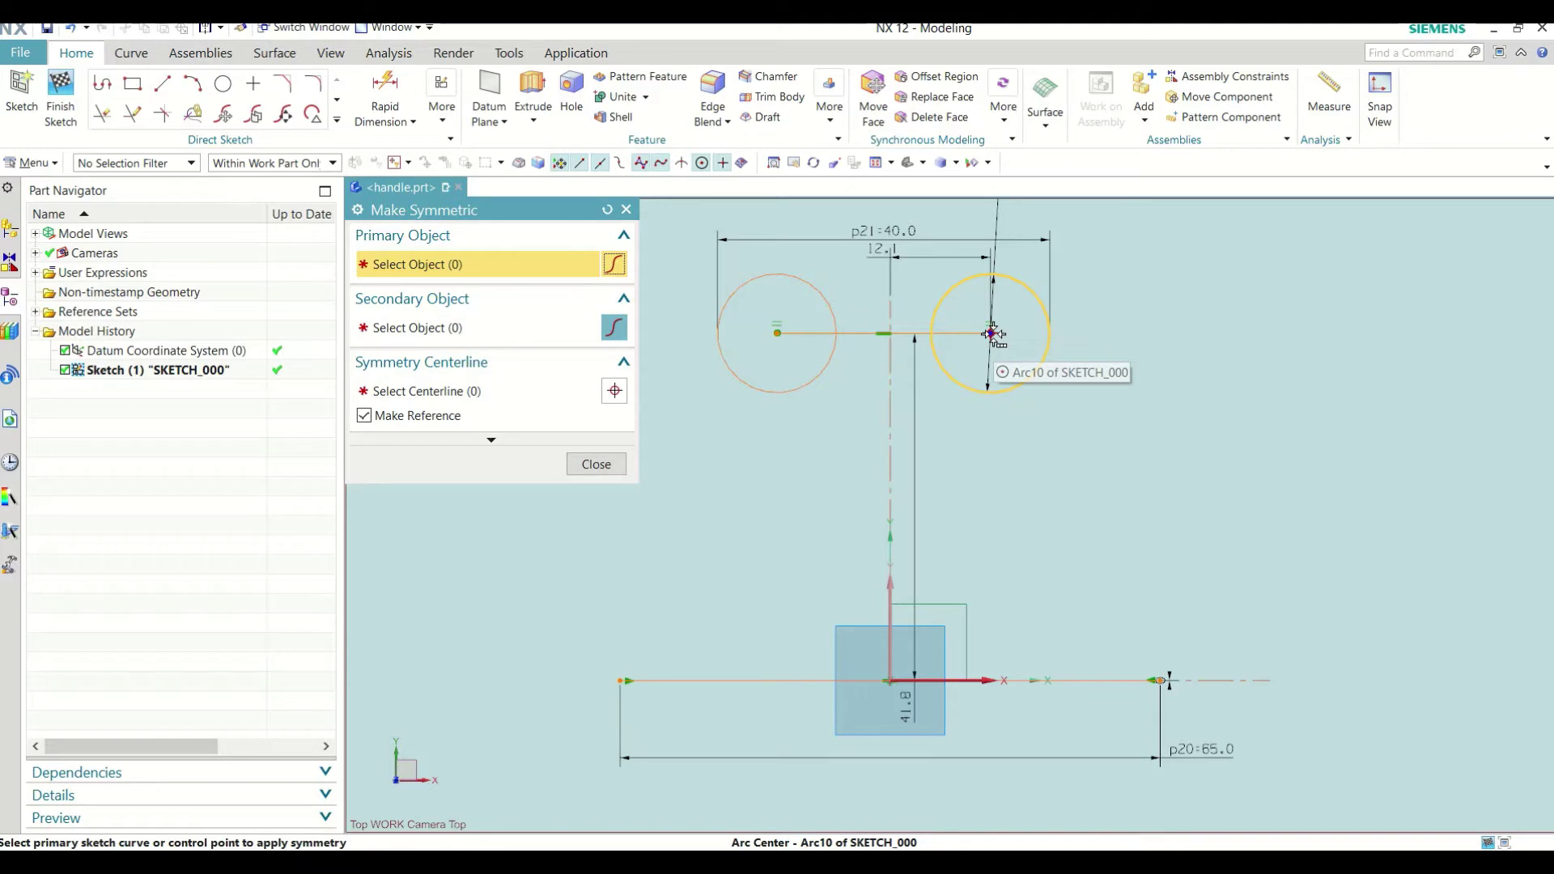
pyautogui.click(991, 334)
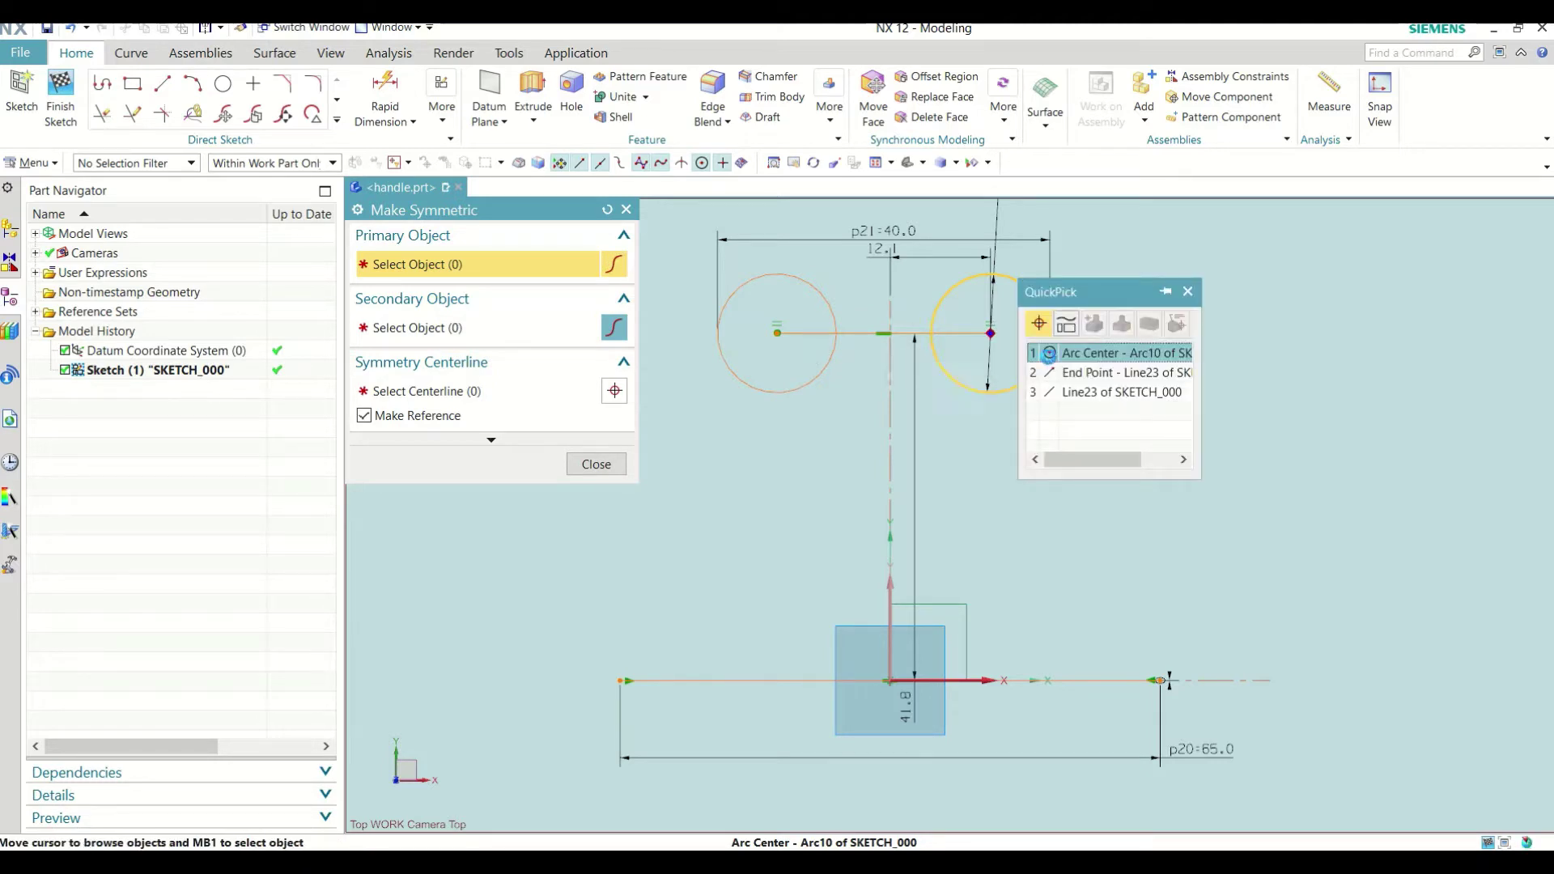
pyautogui.click(1049, 353)
pyautogui.click(777, 333)
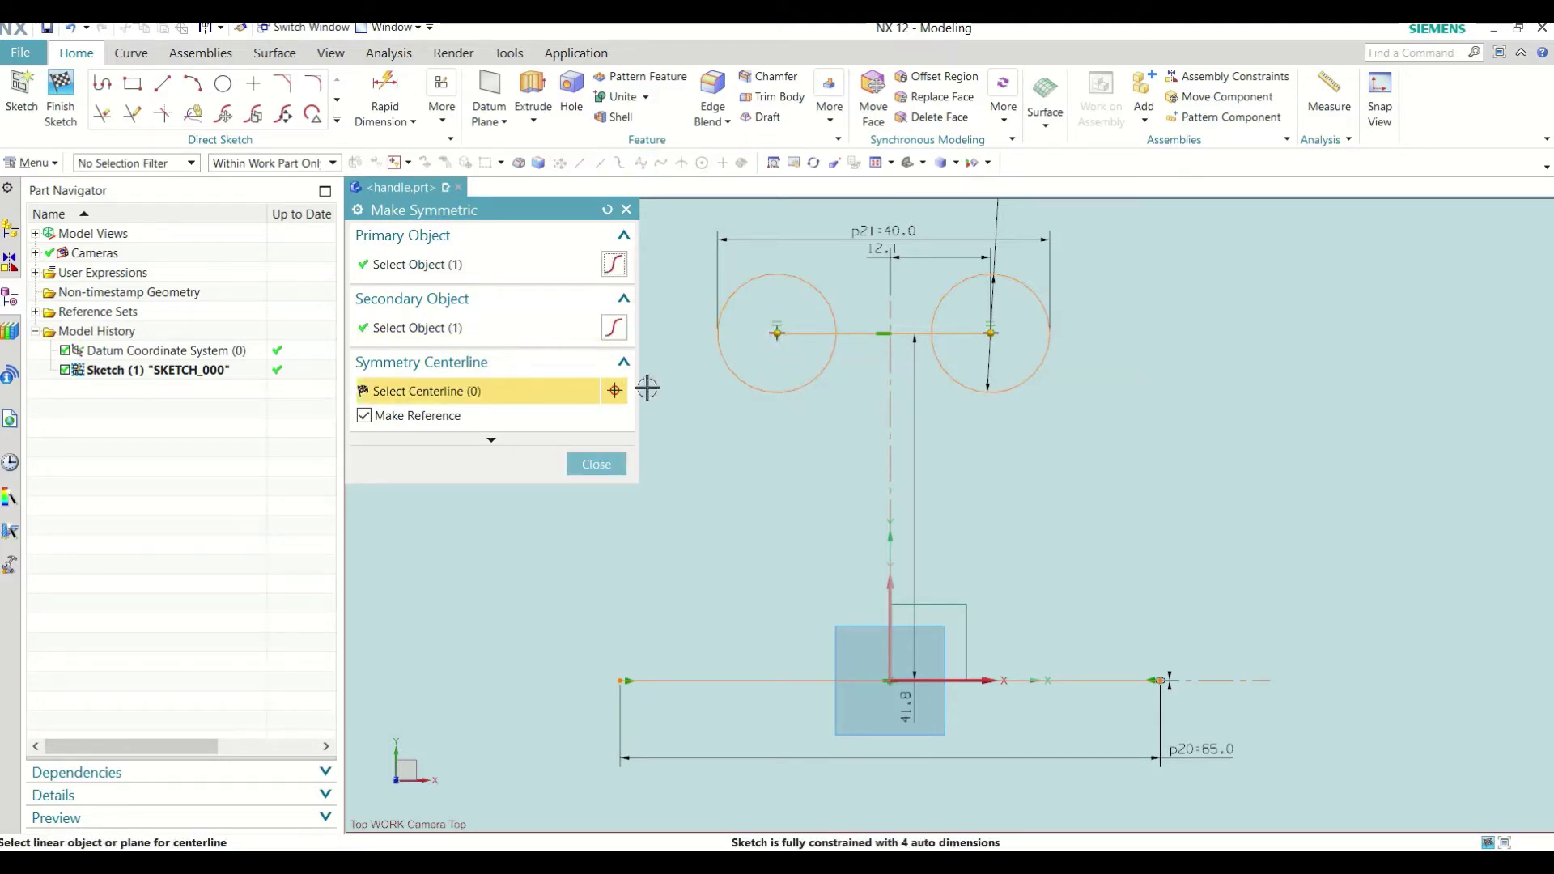
pyautogui.click(881, 590)
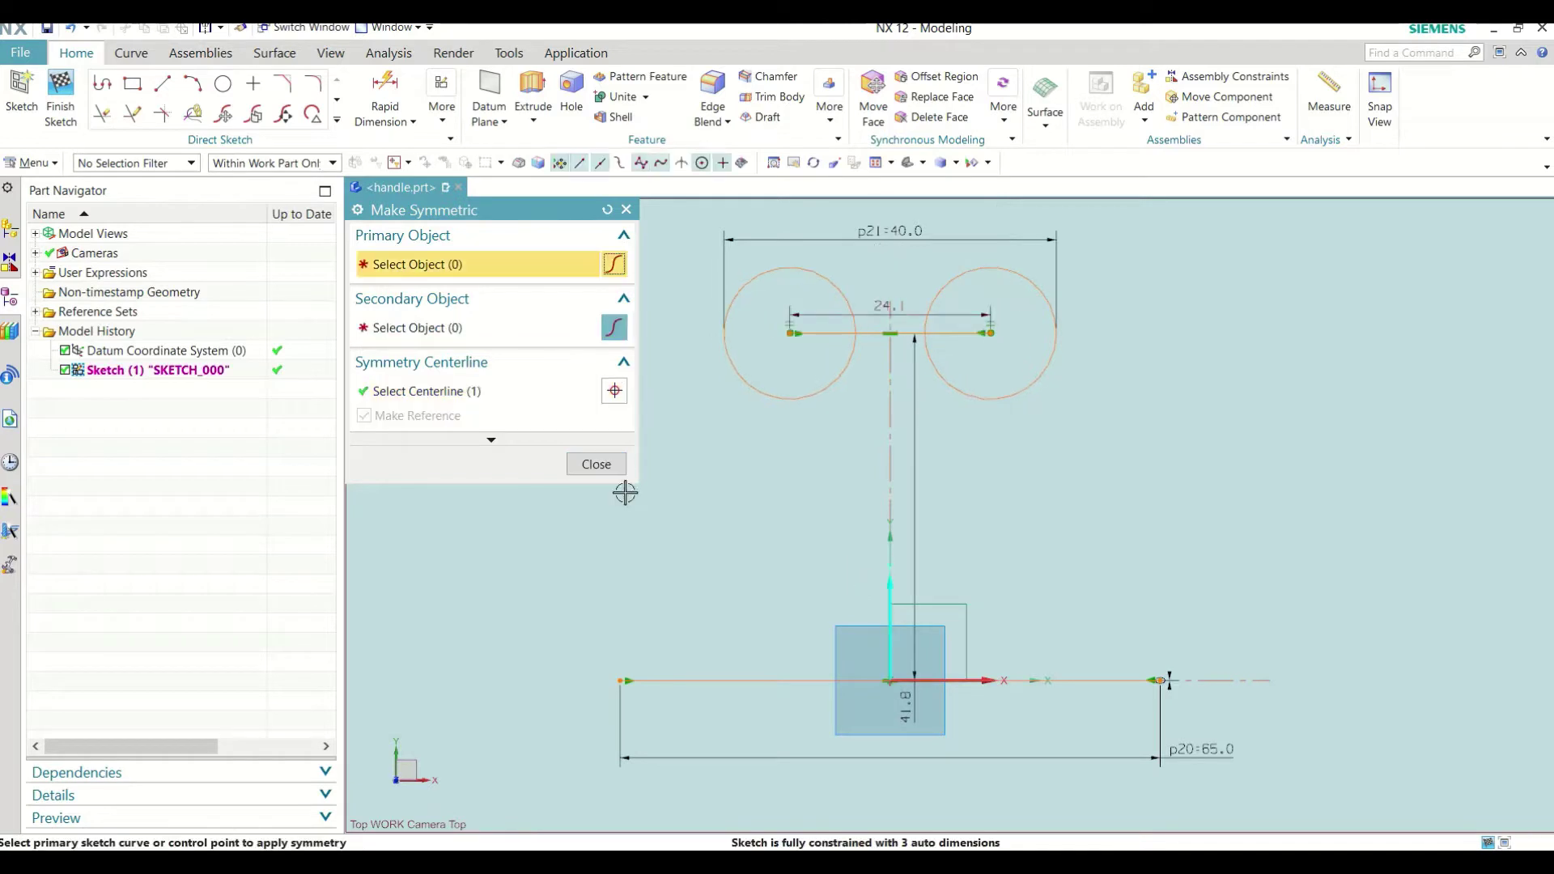
pyautogui.click(612, 461)
pyautogui.scroll(-2, 786, 508)
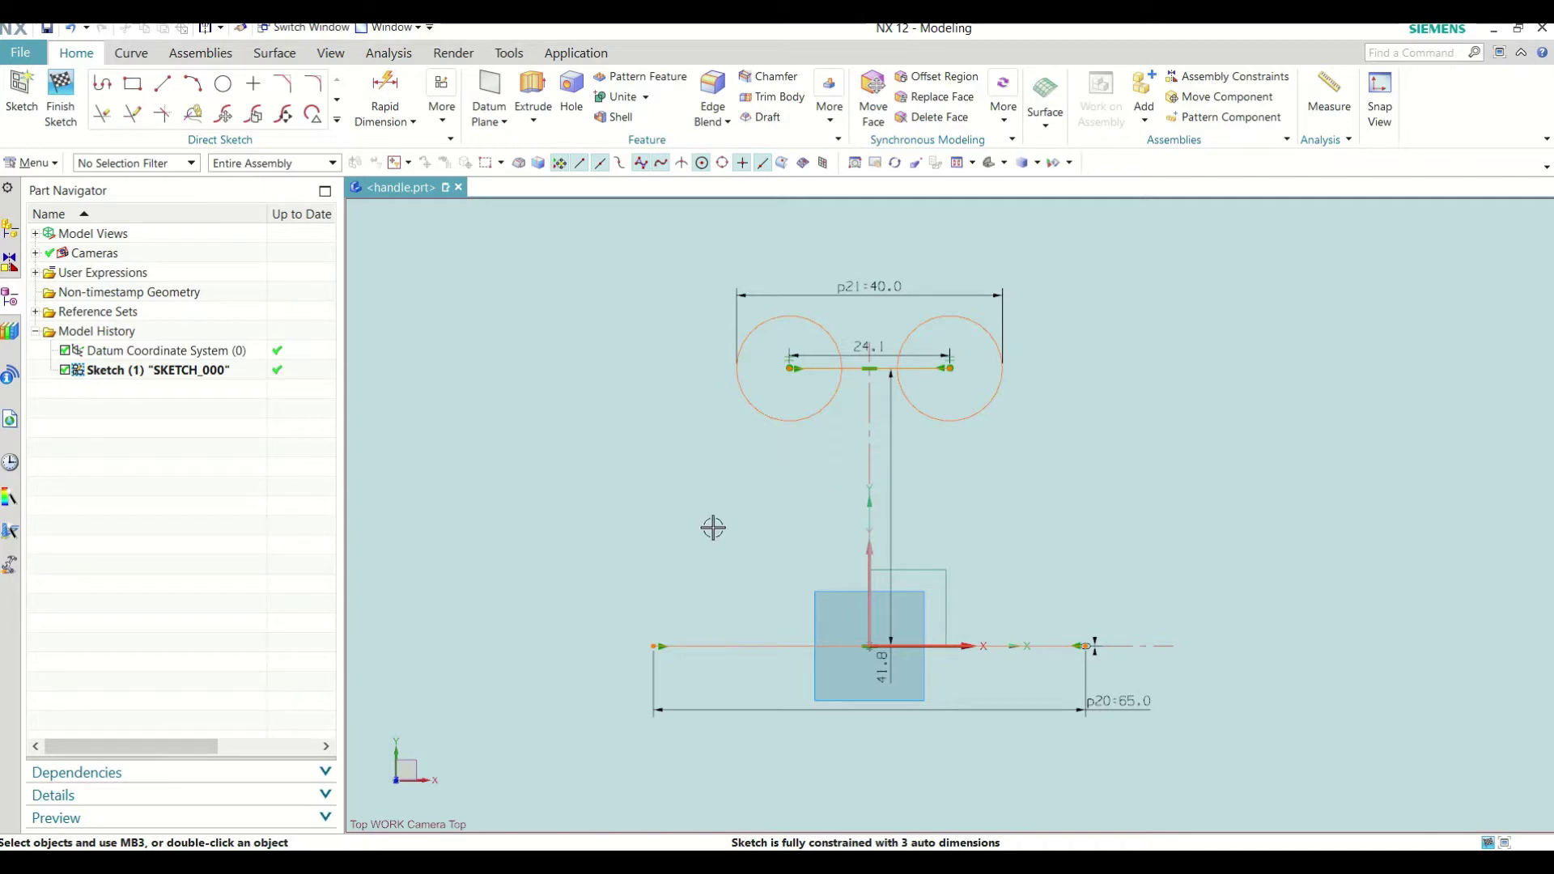
# Step: Draw the 79° slanted left side line beside the left circle down toward the base line
pyautogui.click(169, 84)
pyautogui.click(670, 328)
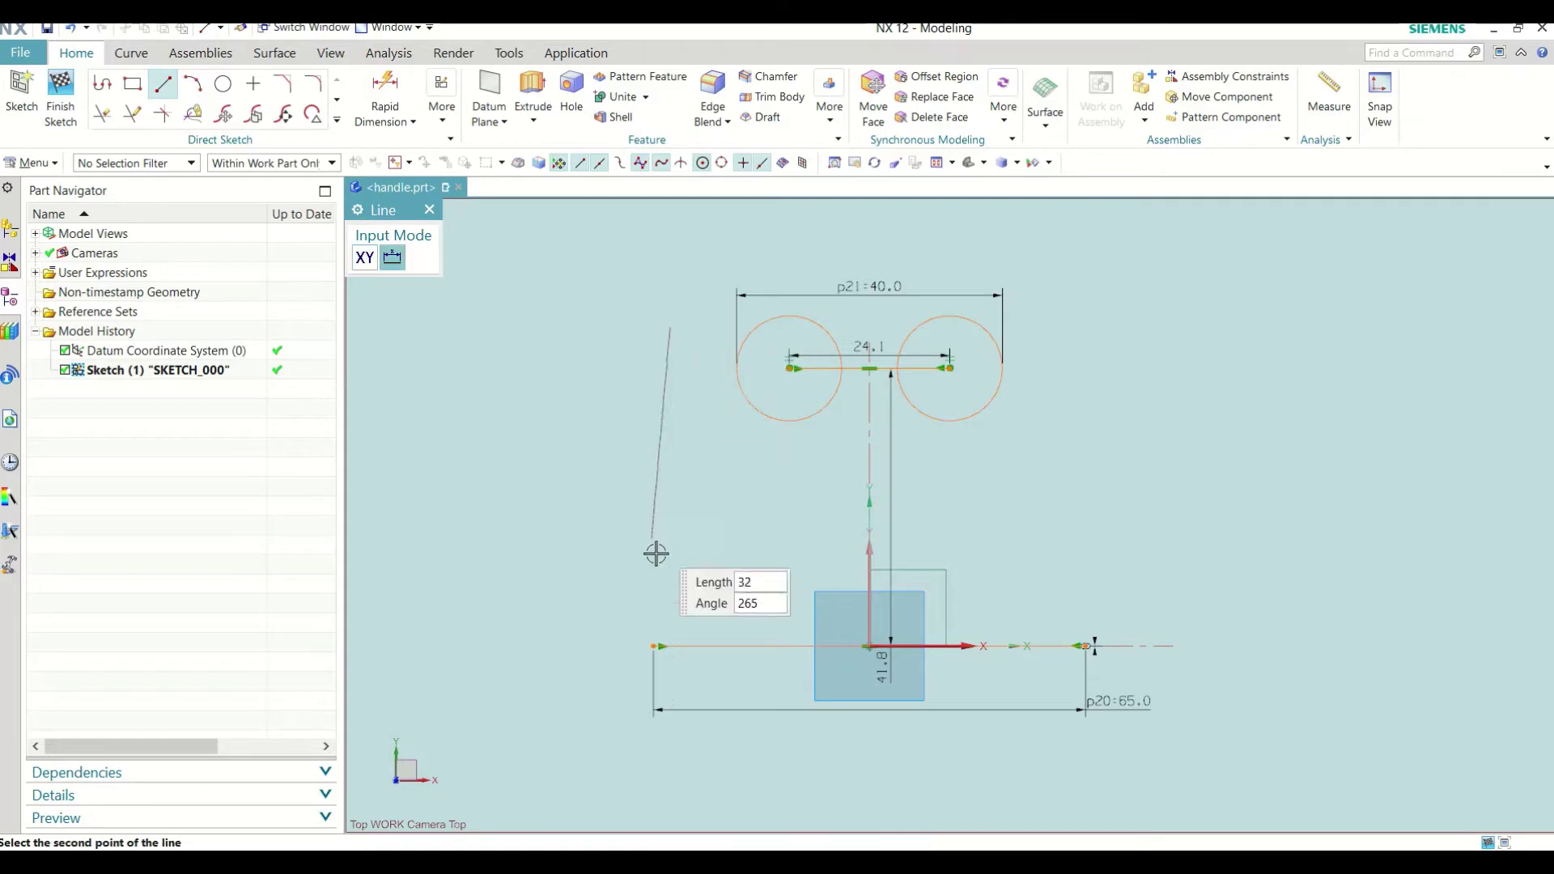
pyautogui.click(631, 529)
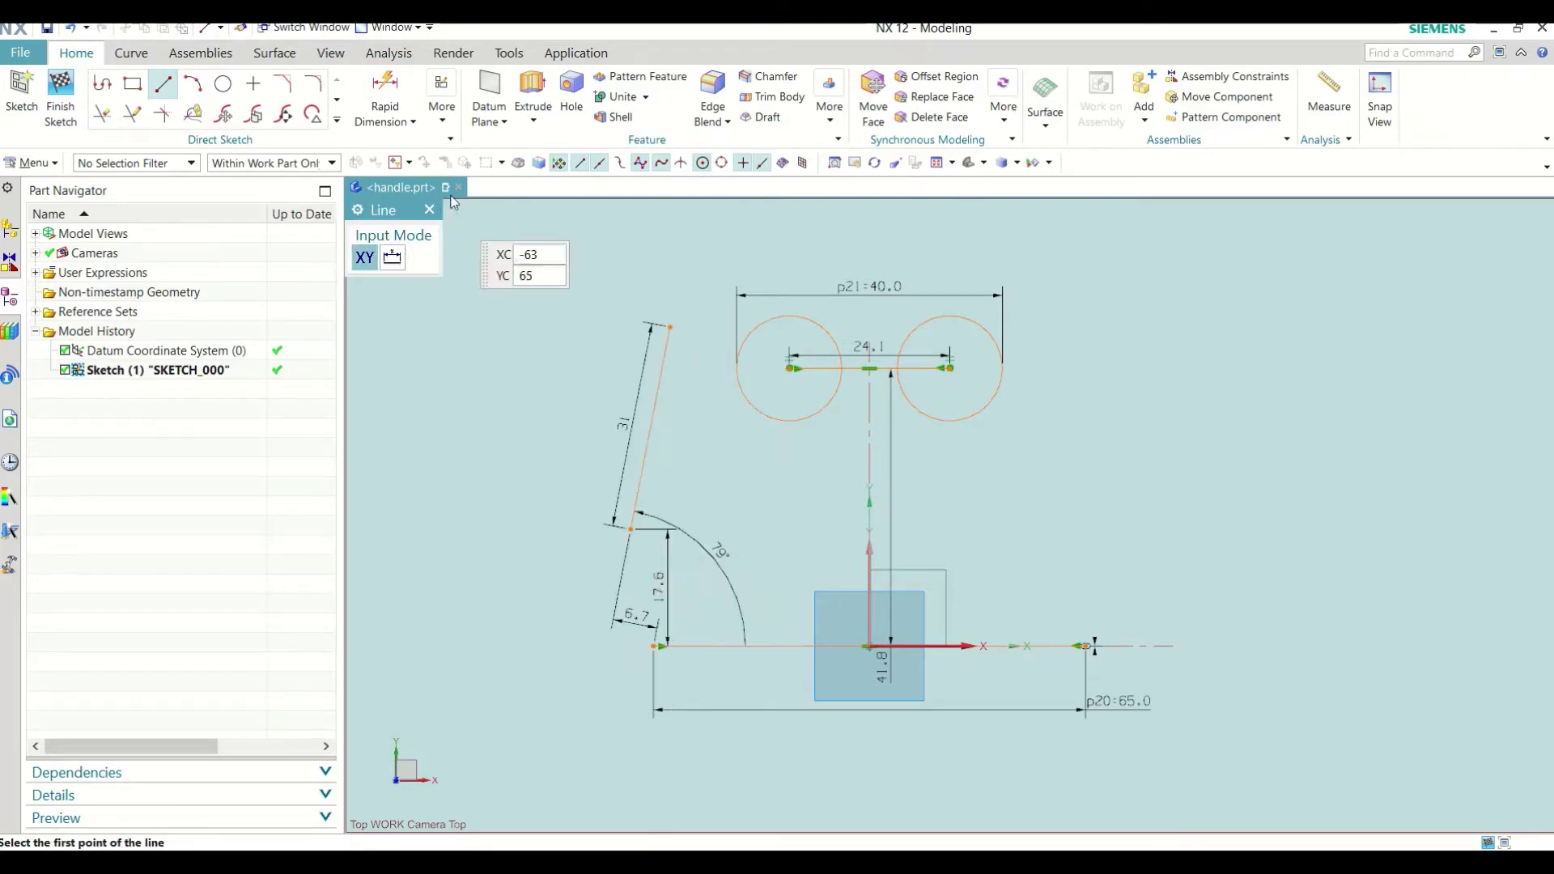
pyautogui.click(431, 209)
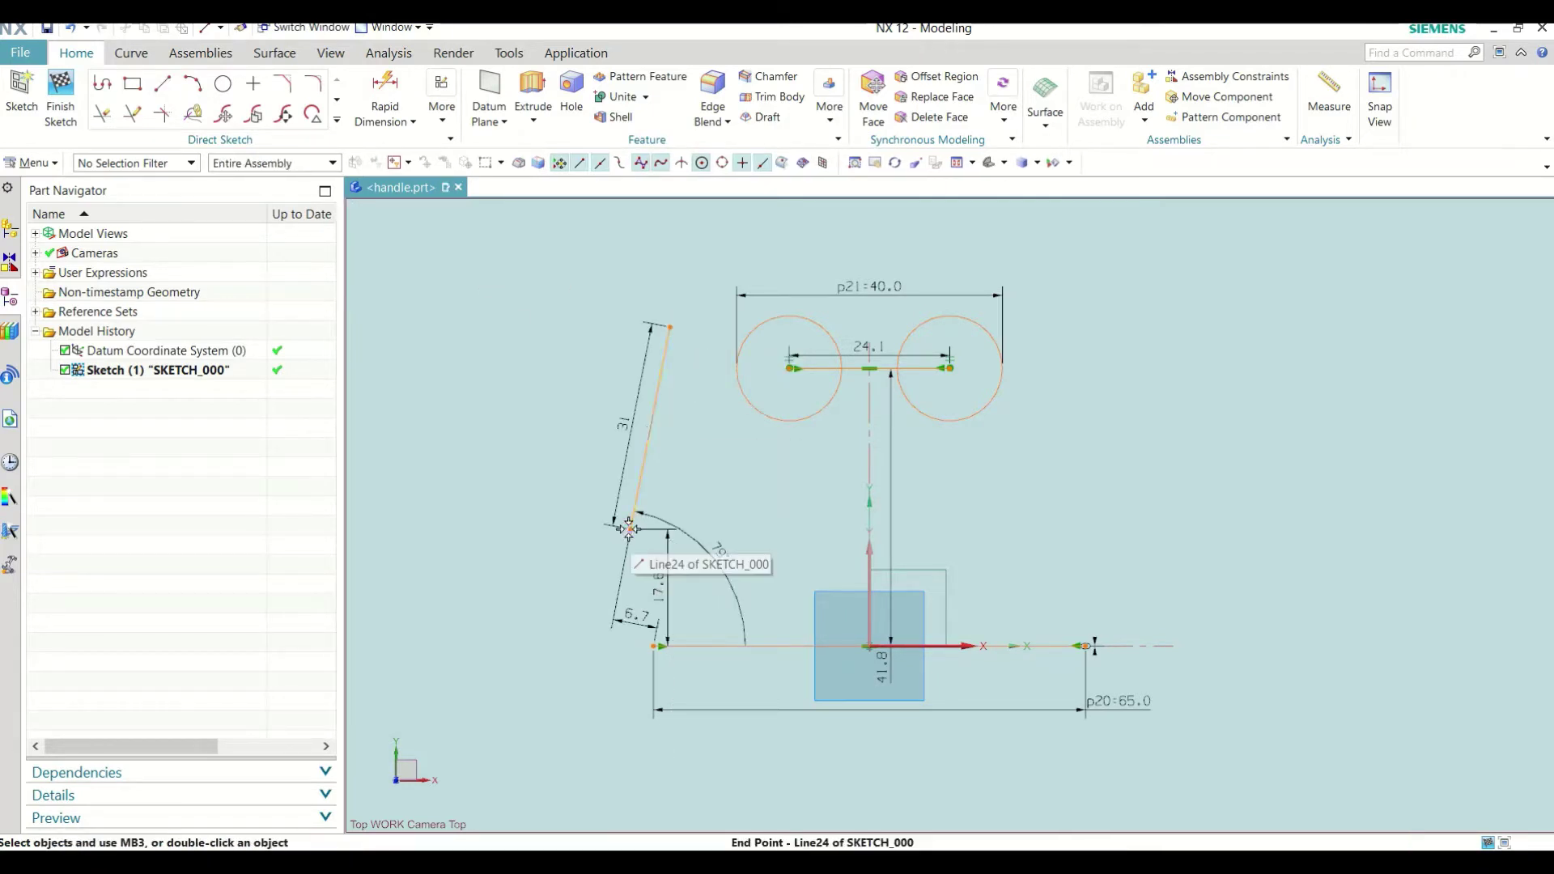
pyautogui.moveTo(632, 529)
pyautogui.mouseDown()
pyautogui.moveTo(655, 589)
pyautogui.moveTo(621, 579)
pyautogui.mouseUp()
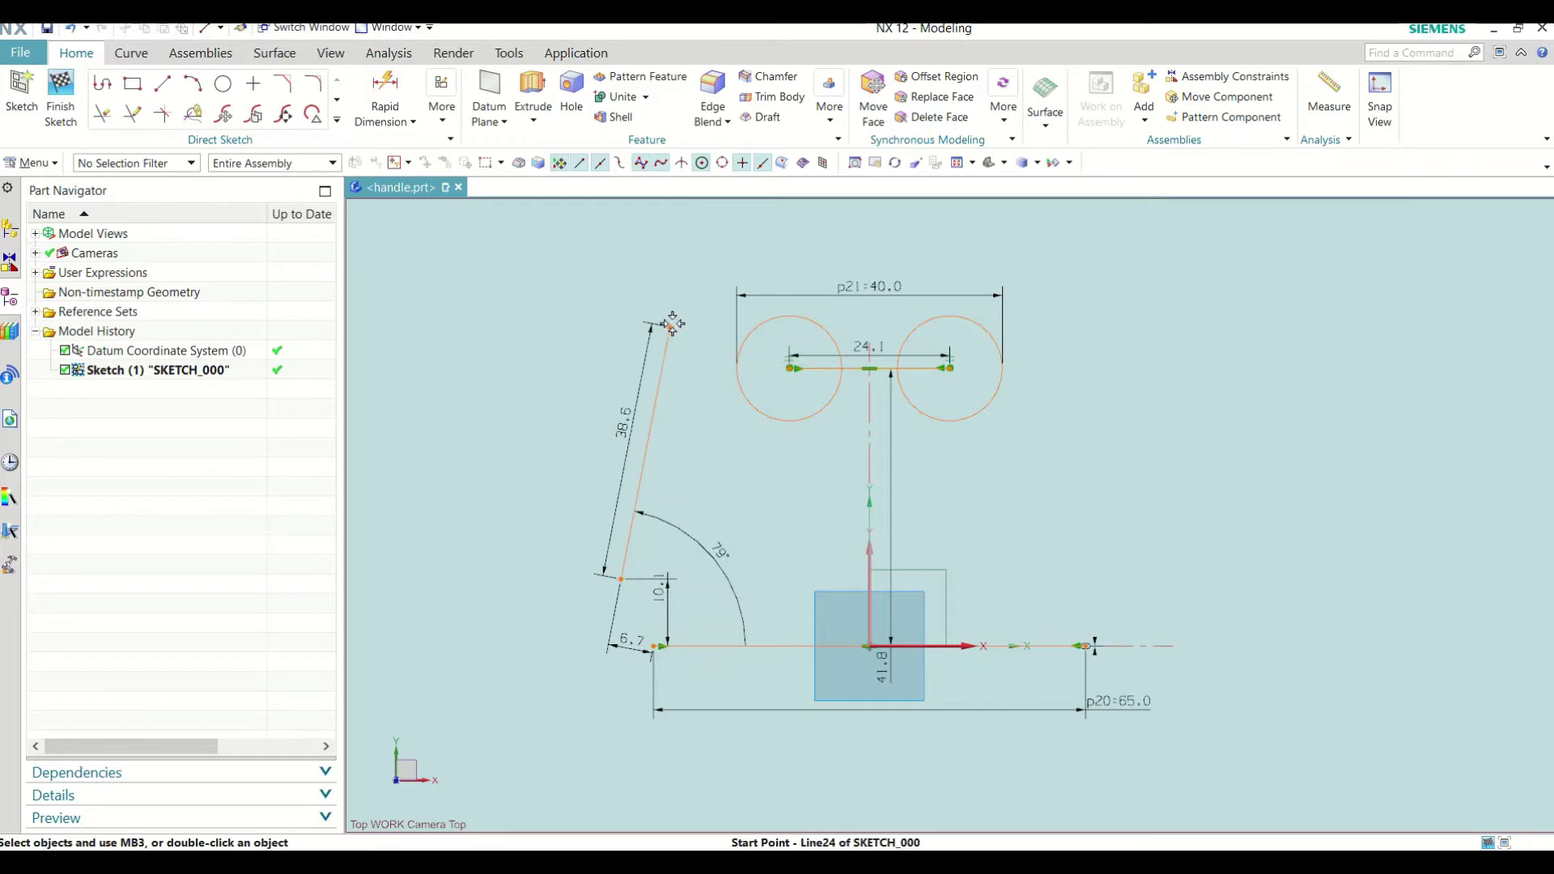
pyautogui.moveTo(674, 317); pyautogui.dragTo(672, 316)
# Step: Add an R 11.8 arc from the side line's top up over the left circle
pyautogui.click(195, 85)
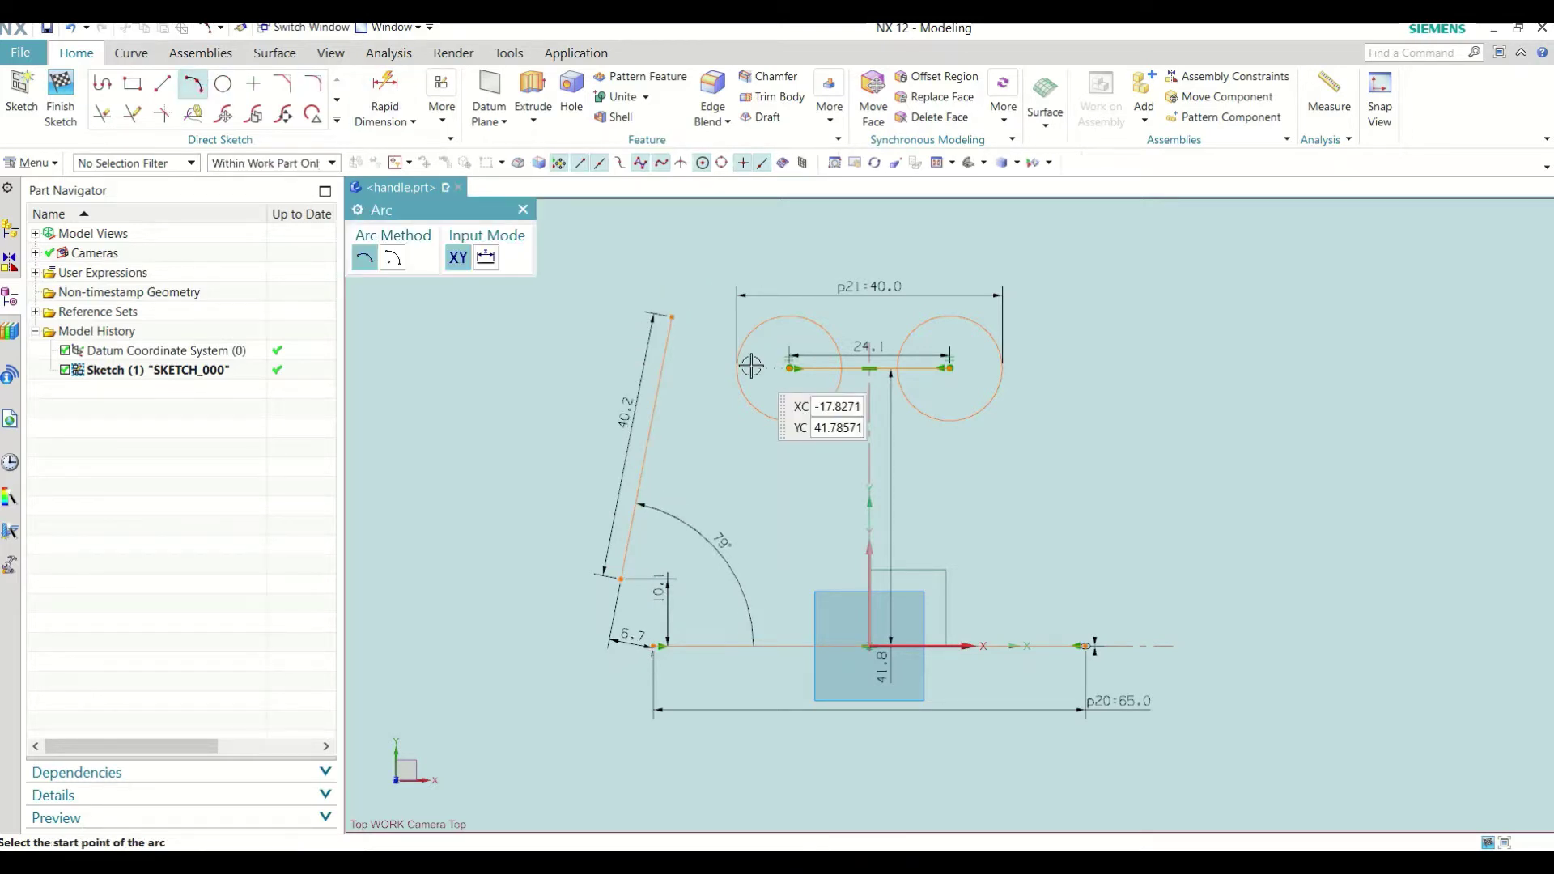
pyautogui.click(672, 316)
pyautogui.click(760, 254)
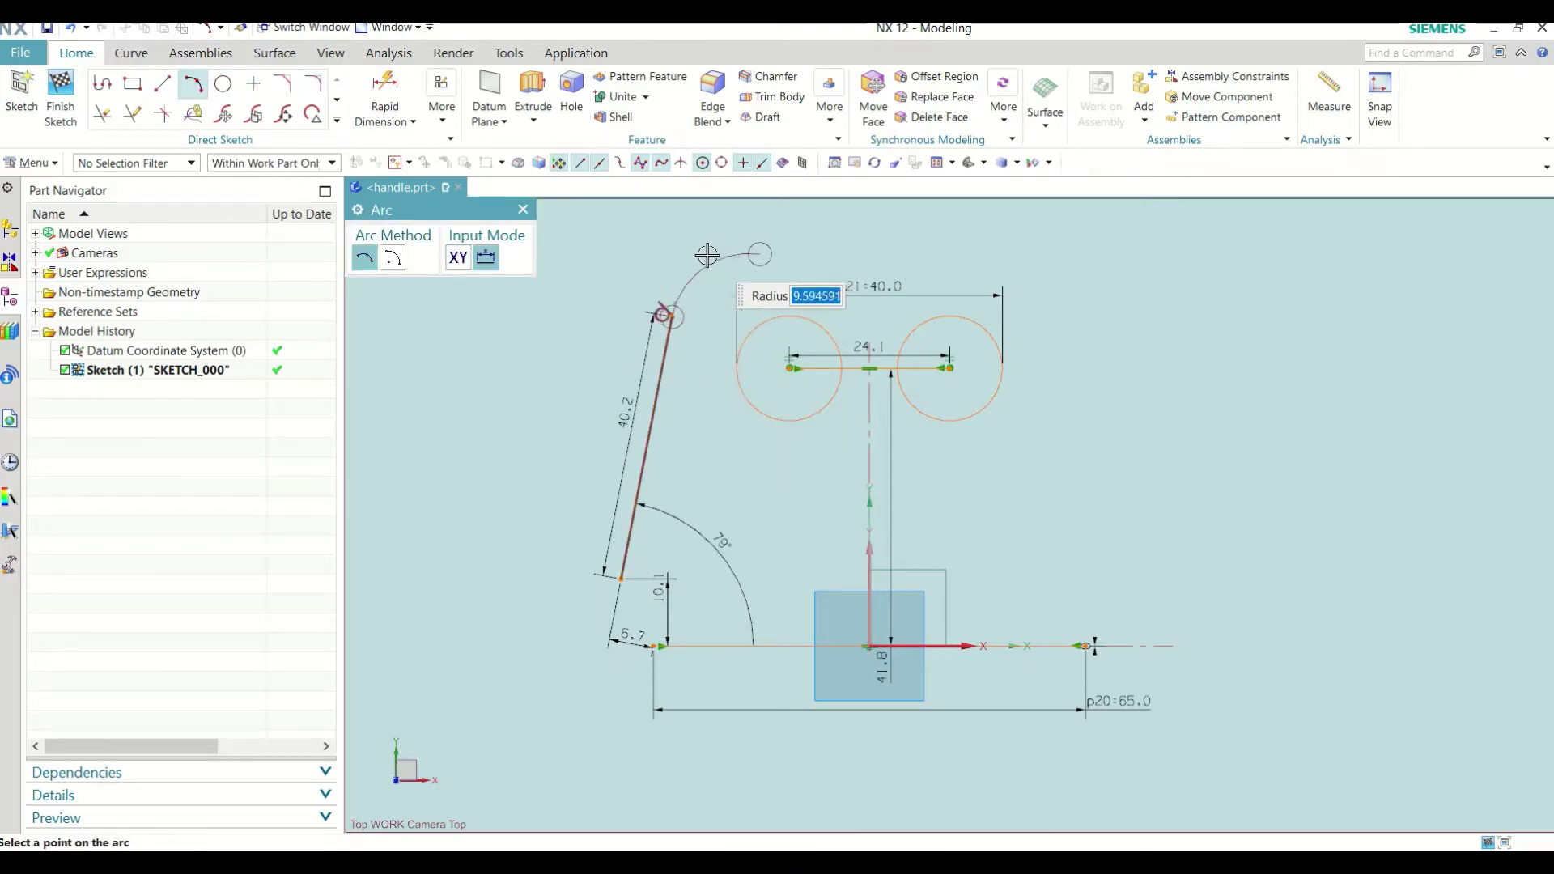
pyautogui.click(703, 267)
pyautogui.press('Escape')
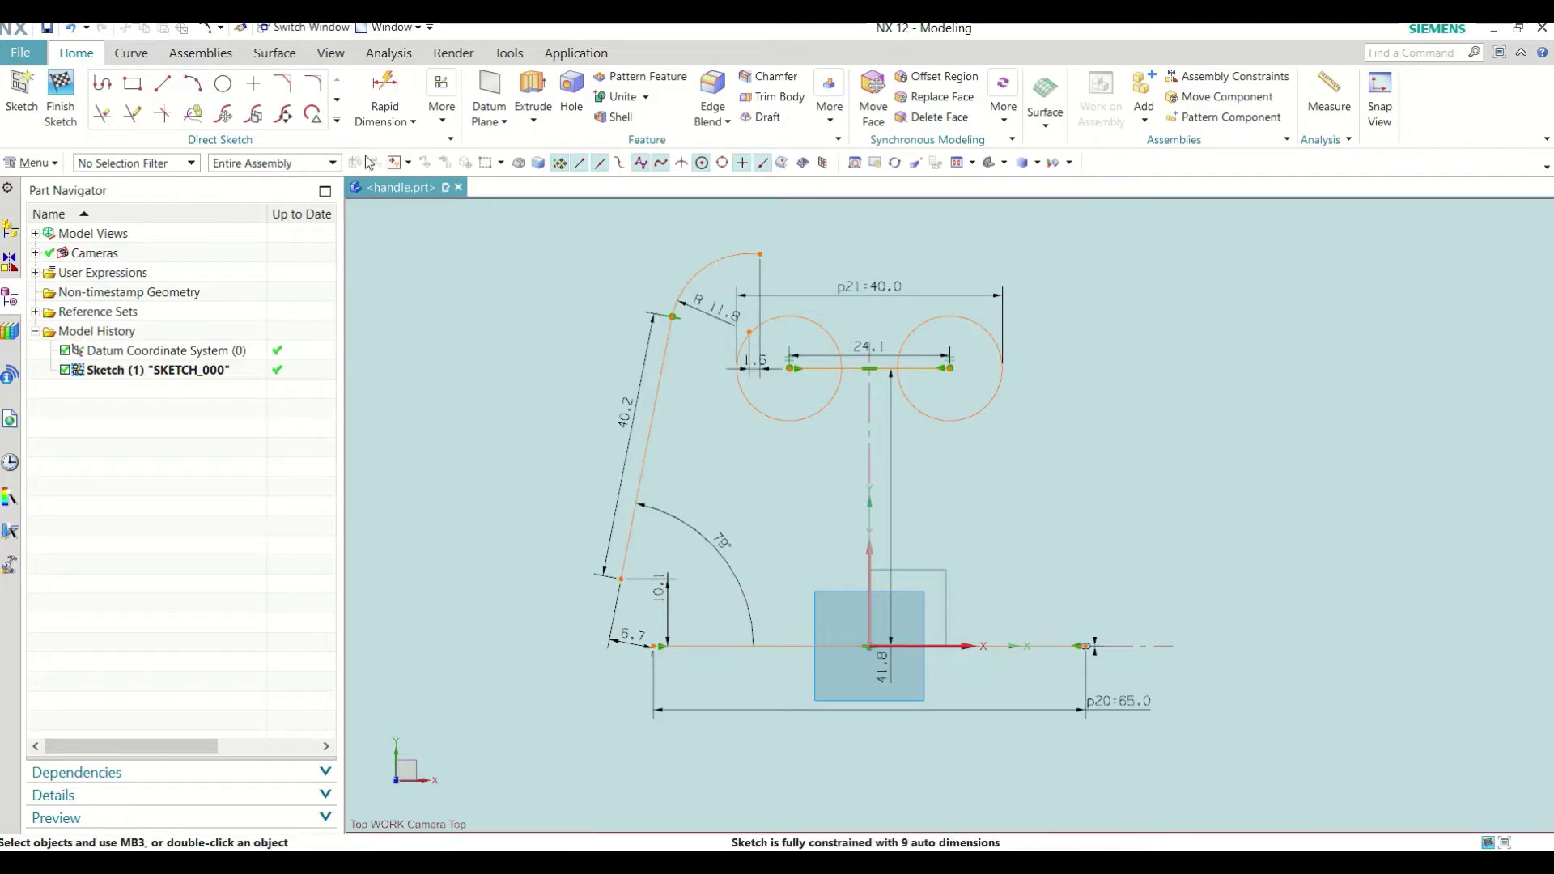
# Step: Draw an 11 mm horizontal line rightward from the arc's end
pyautogui.click(162, 83)
pyautogui.click(760, 254)
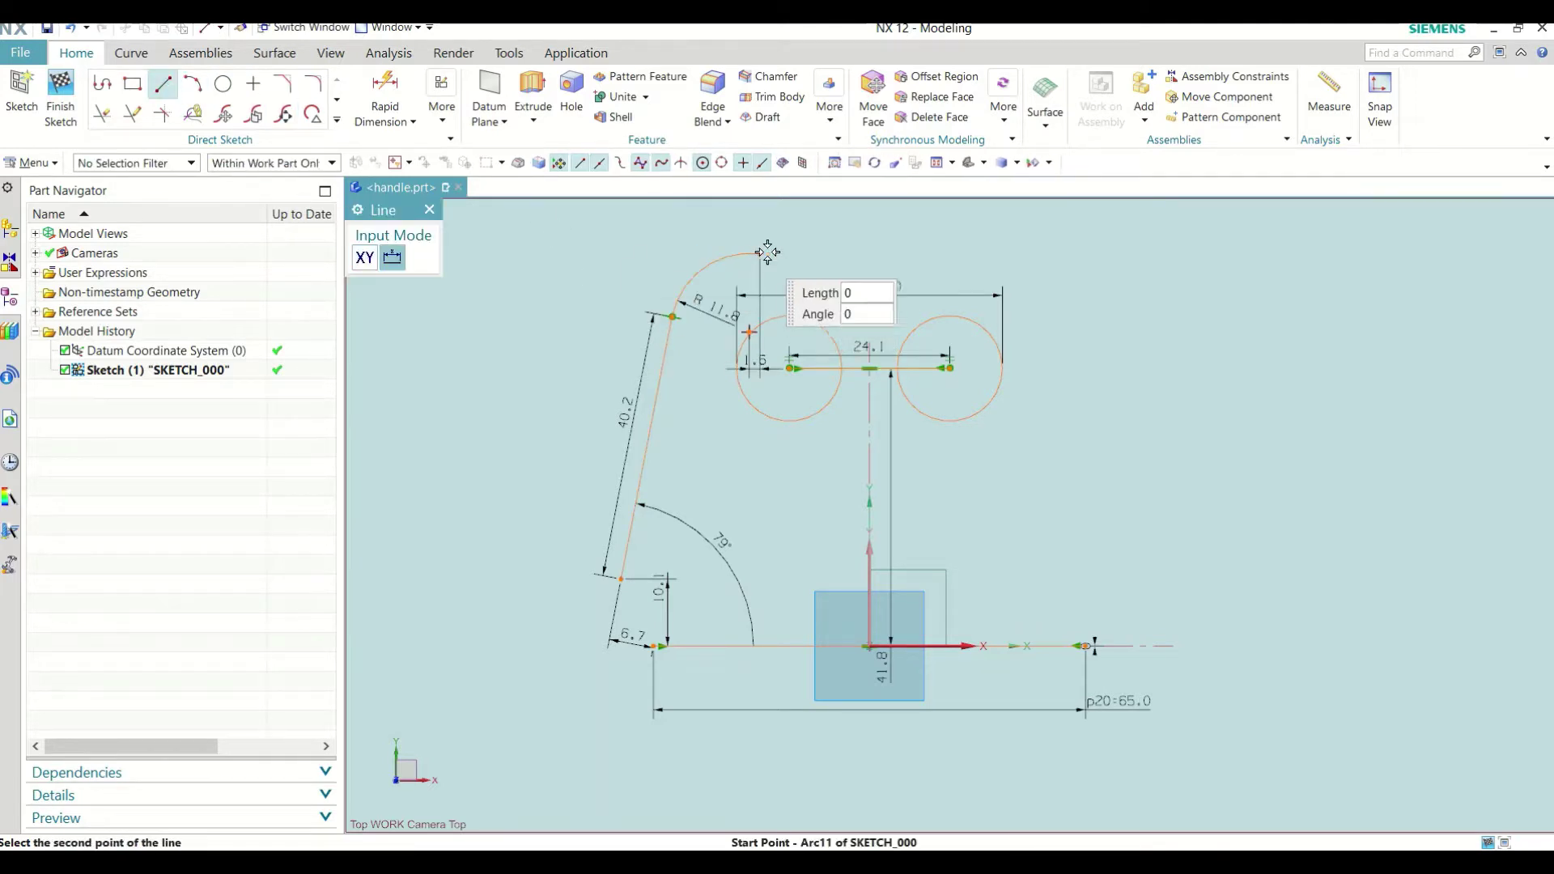
pyautogui.click(833, 254)
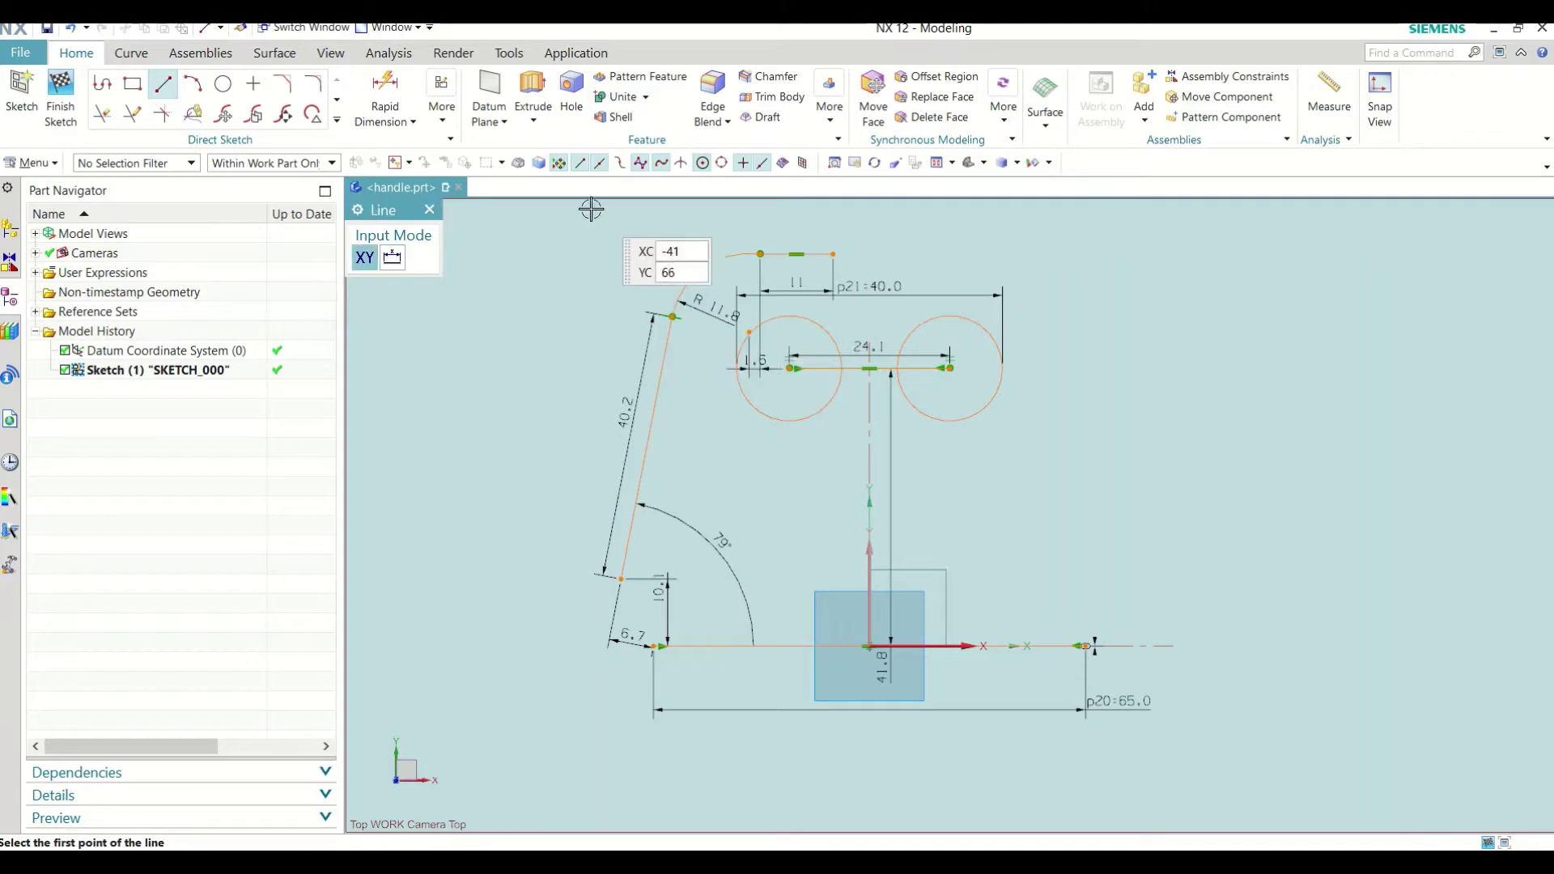
pyautogui.click(430, 210)
# Step: Make the top horizontal line tangent to the arc
pyautogui.scroll(3, 782, 271)
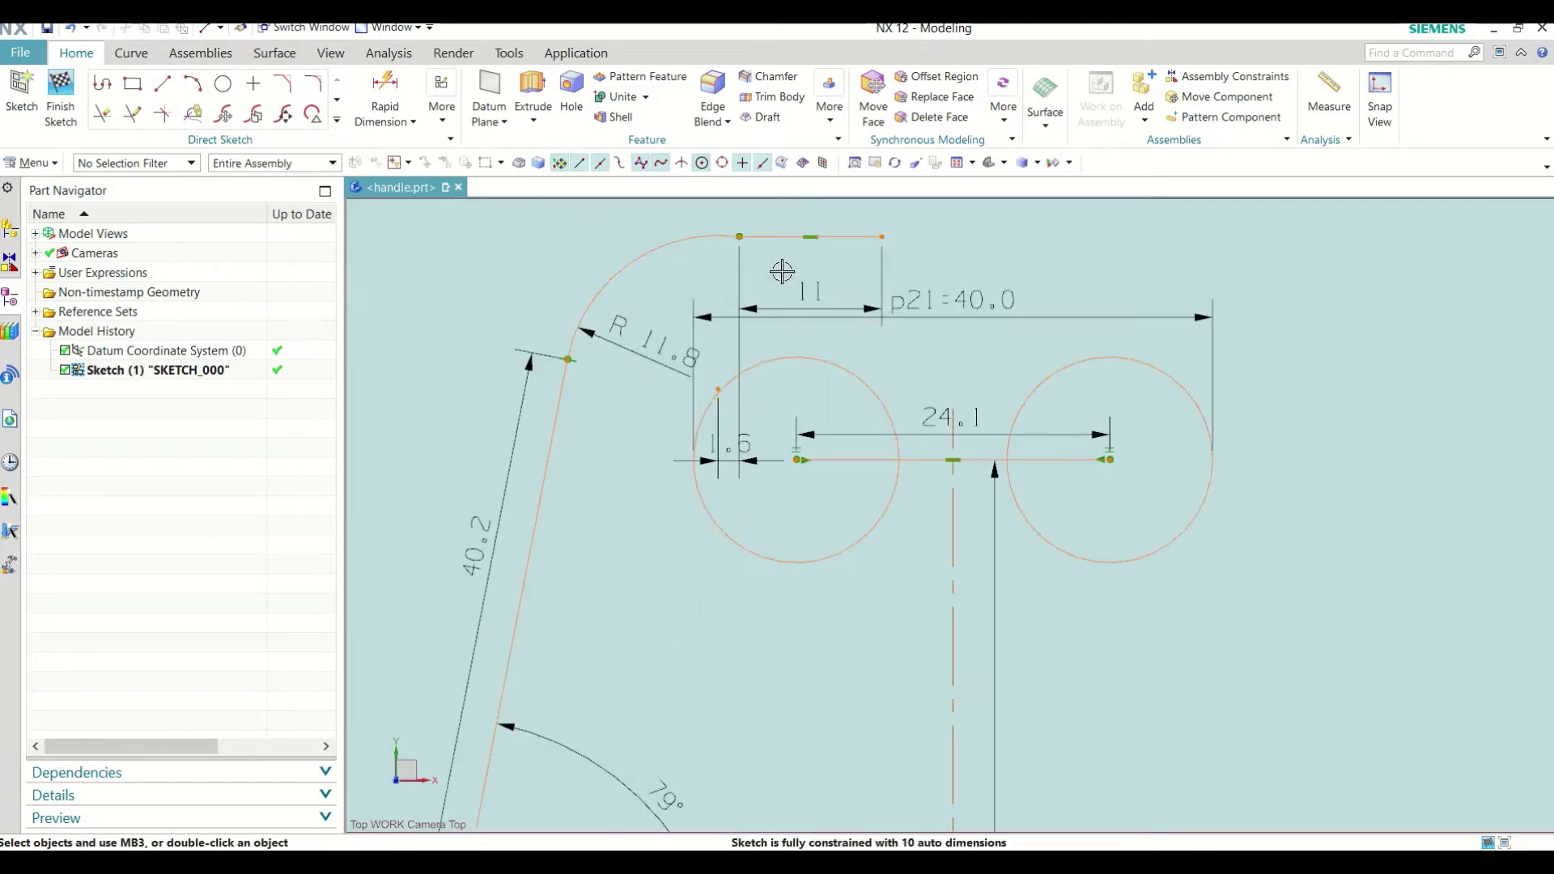
pyautogui.click(450, 128)
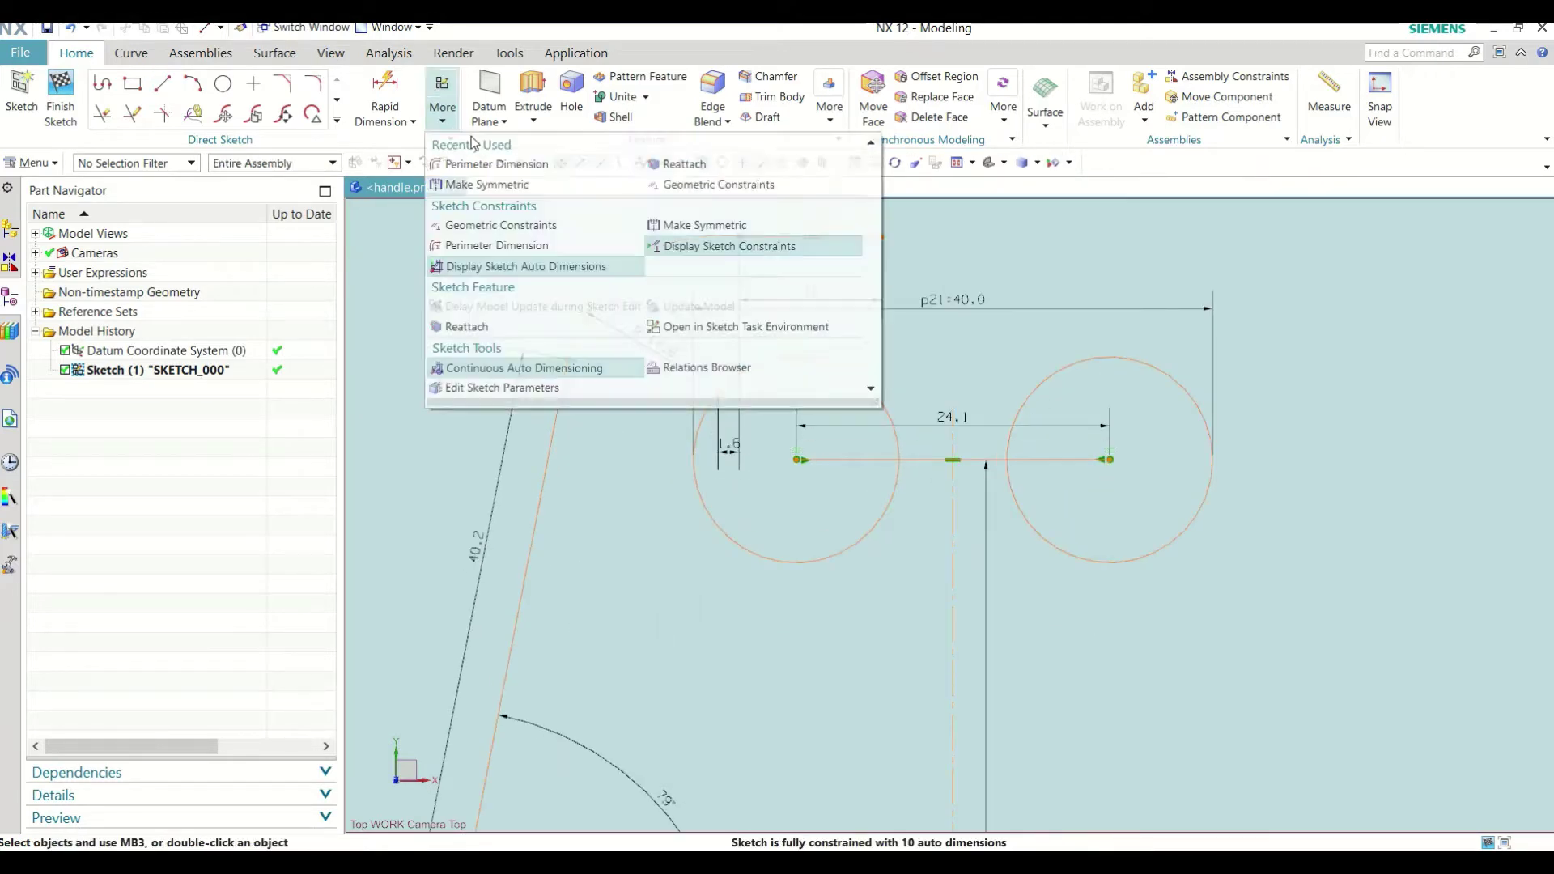
pyautogui.click(684, 204)
pyautogui.scroll(-2, 1019, 359)
pyautogui.click(430, 268)
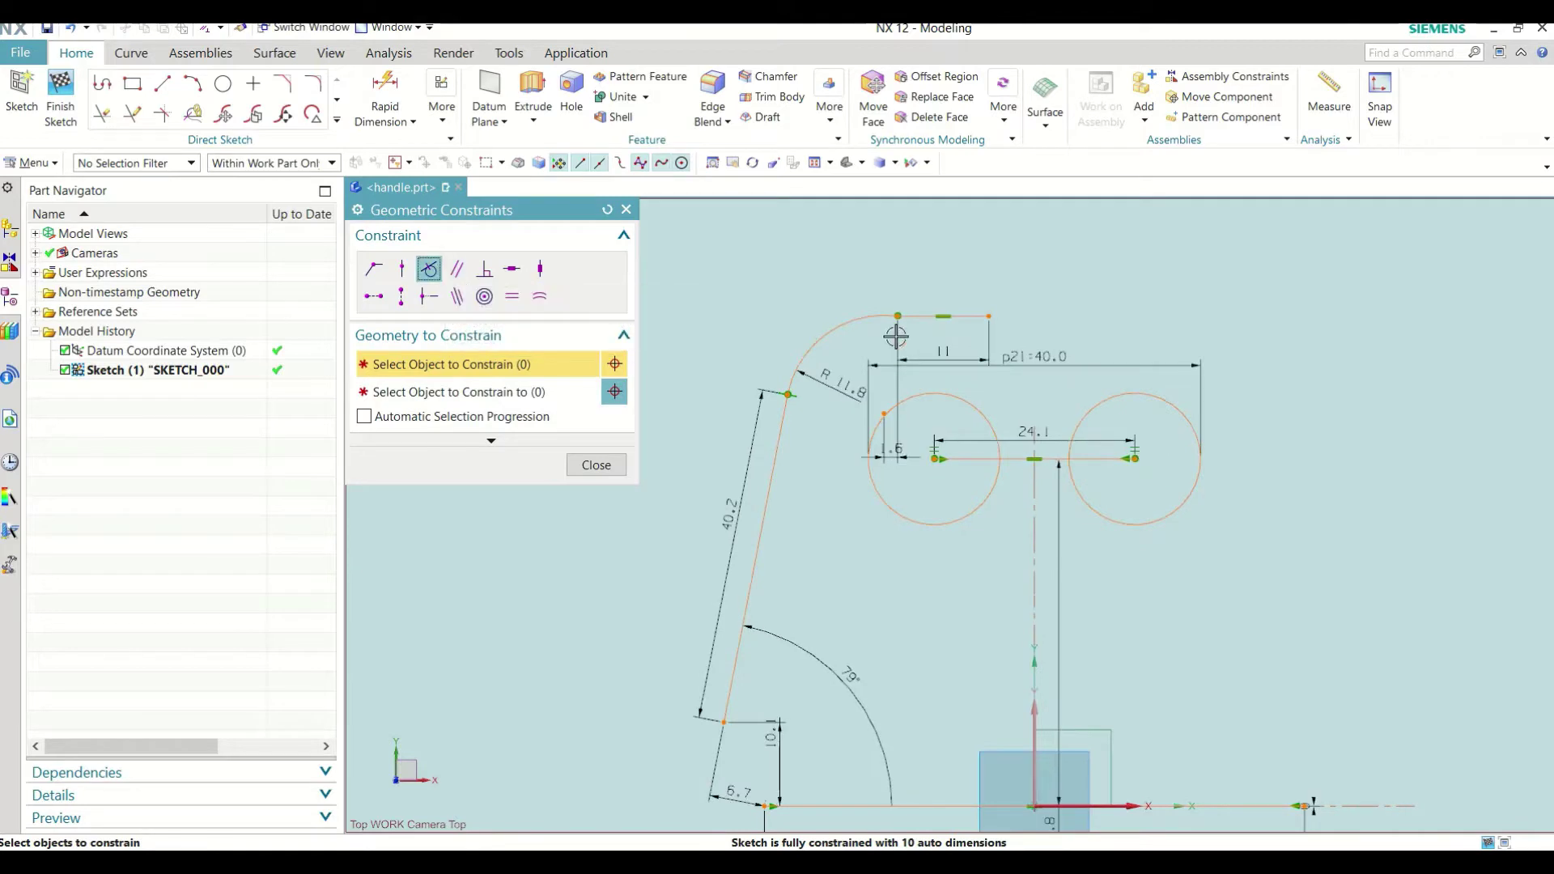
pyautogui.click(921, 321)
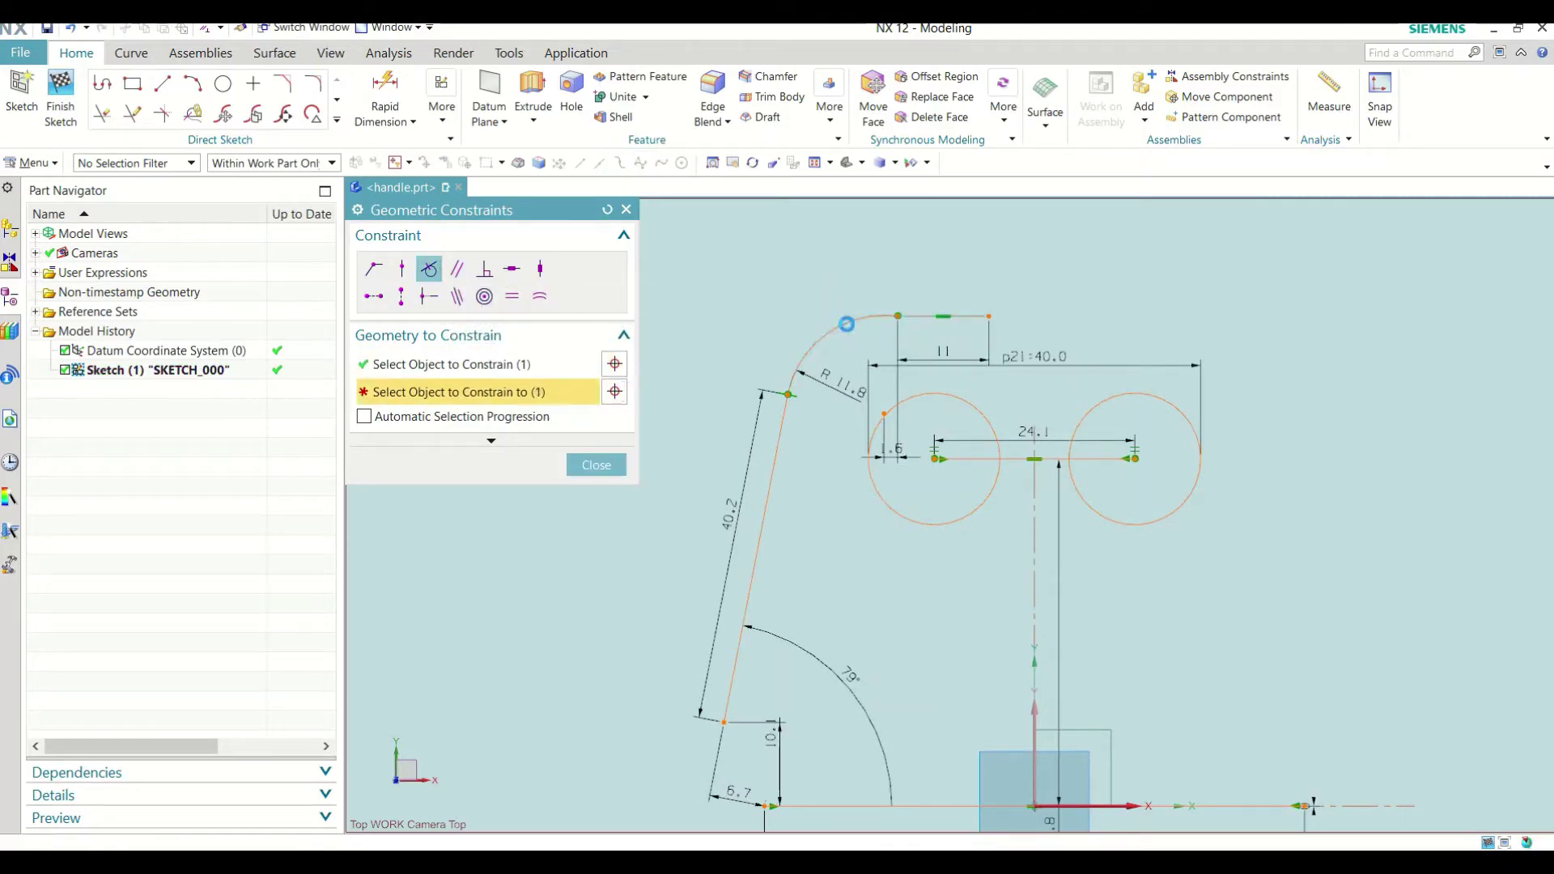
pyautogui.click(843, 323)
pyautogui.click(596, 465)
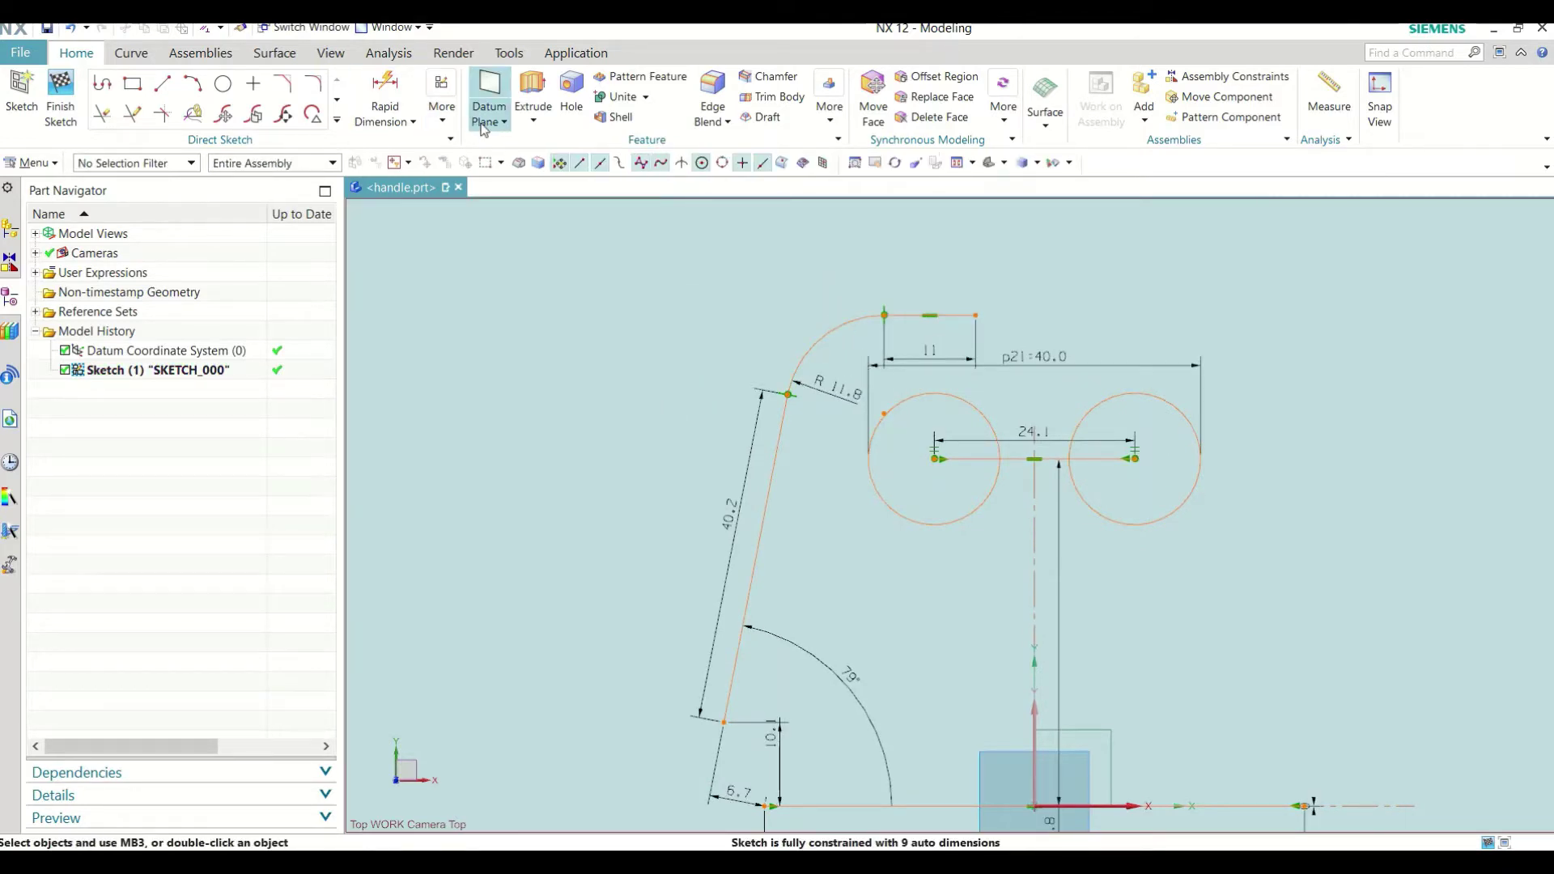
# Step: Join the slanted line's lower end to the base line's left end and raise the top line
pyautogui.click(450, 128)
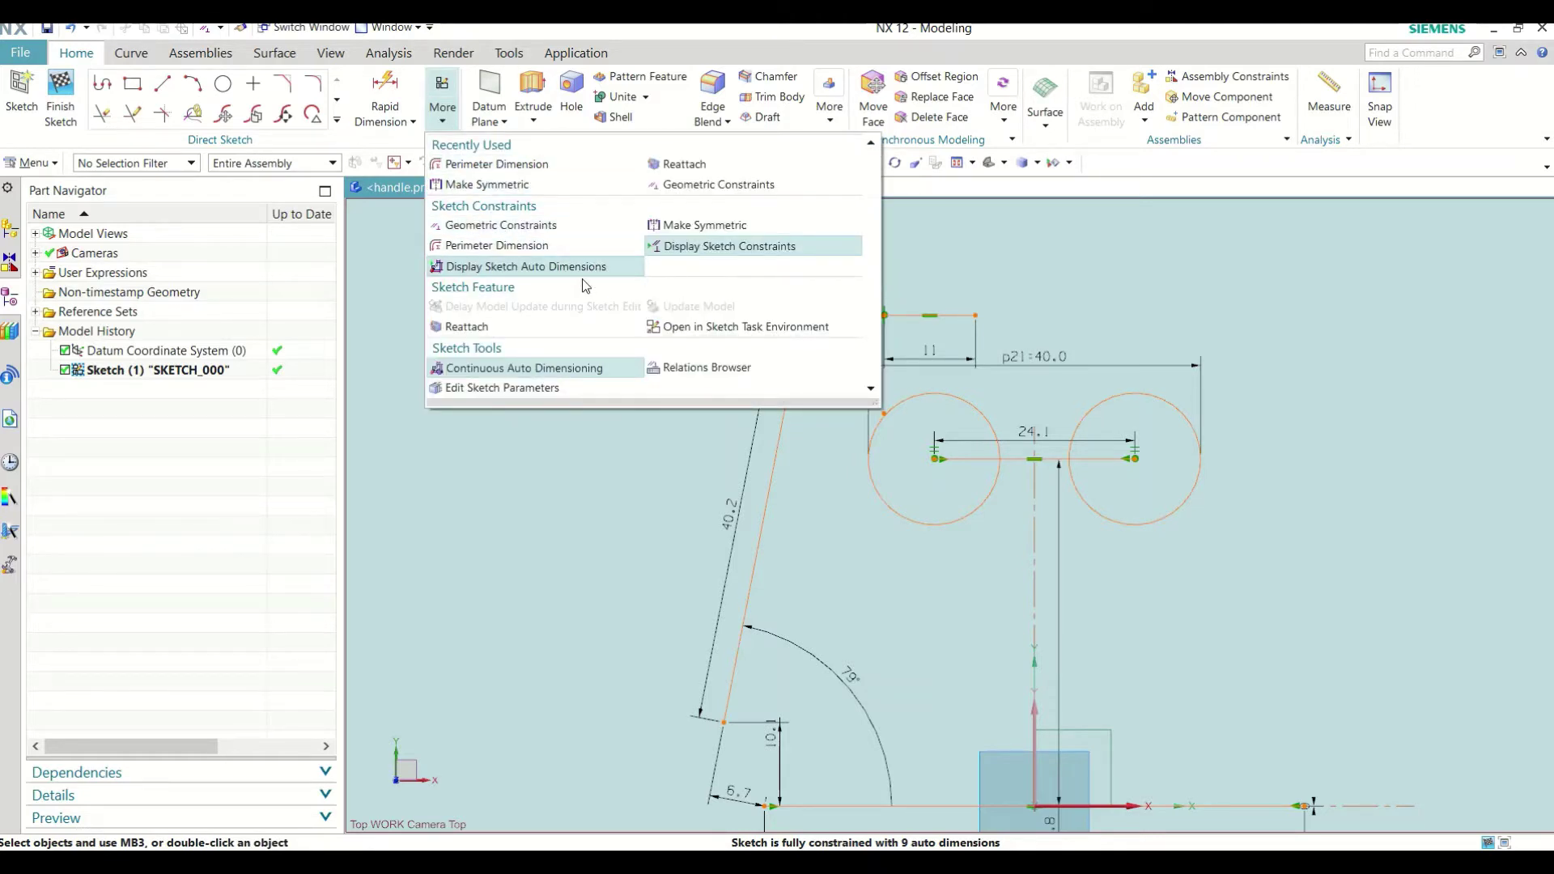
pyautogui.click(575, 366)
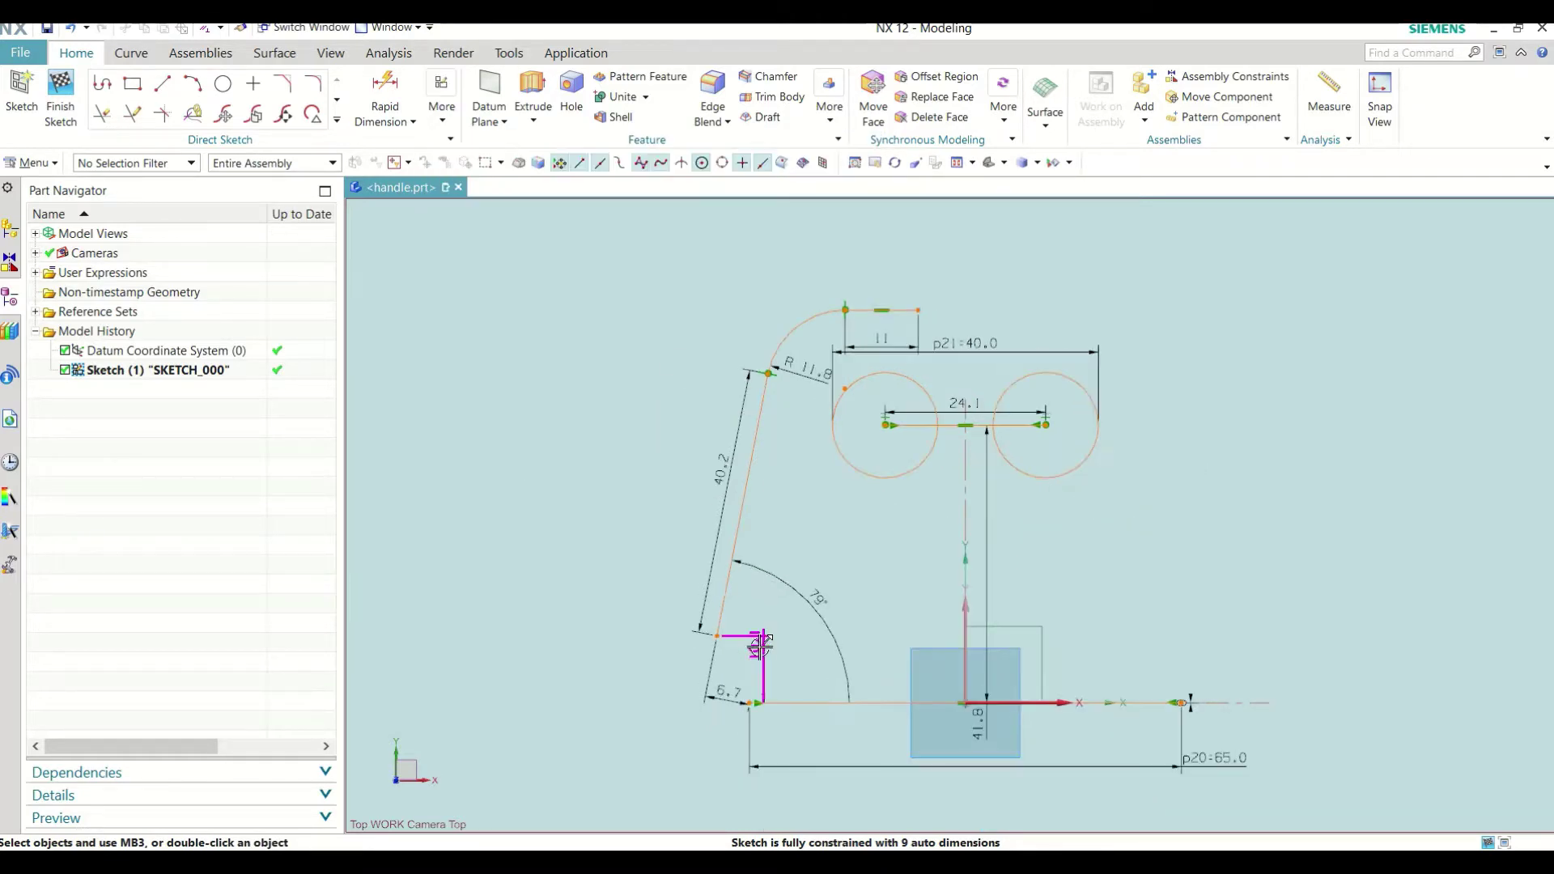
pyautogui.click(450, 128)
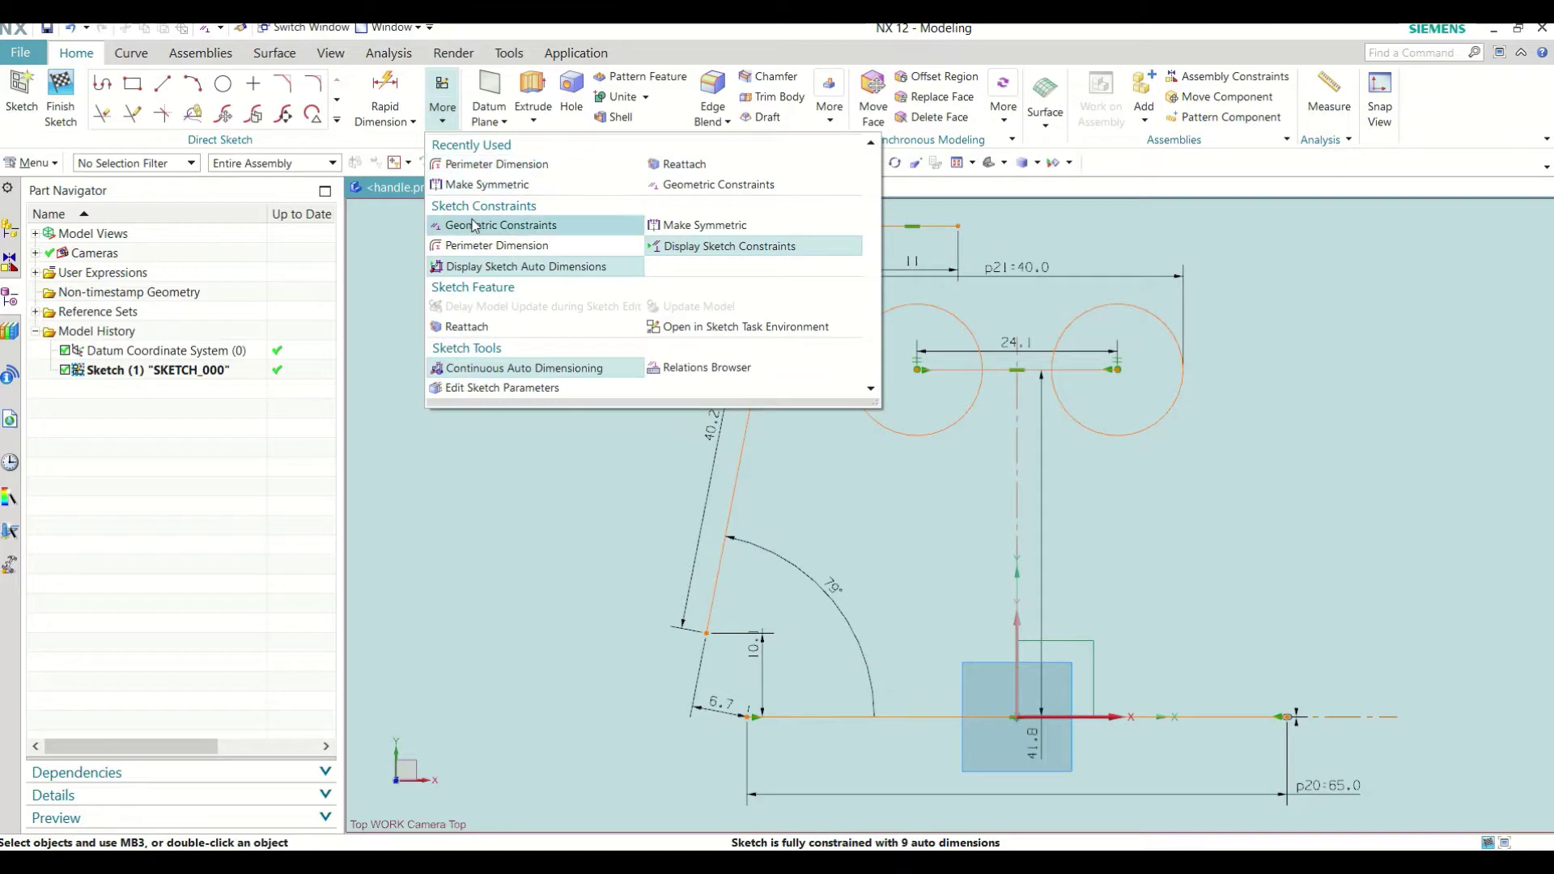
pyautogui.click(680, 197)
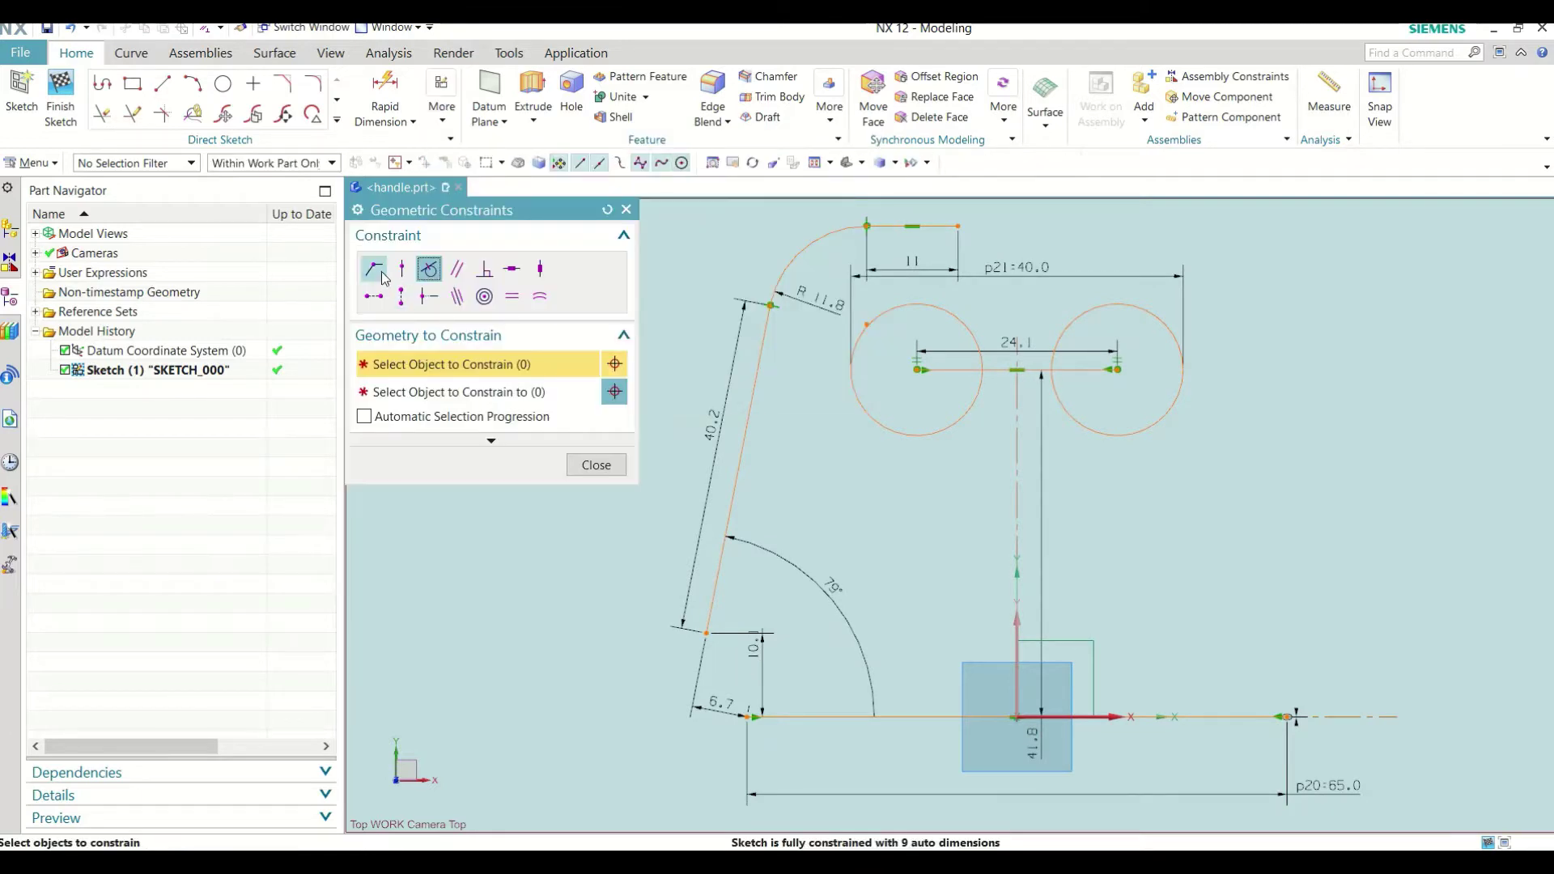
pyautogui.click(705, 634)
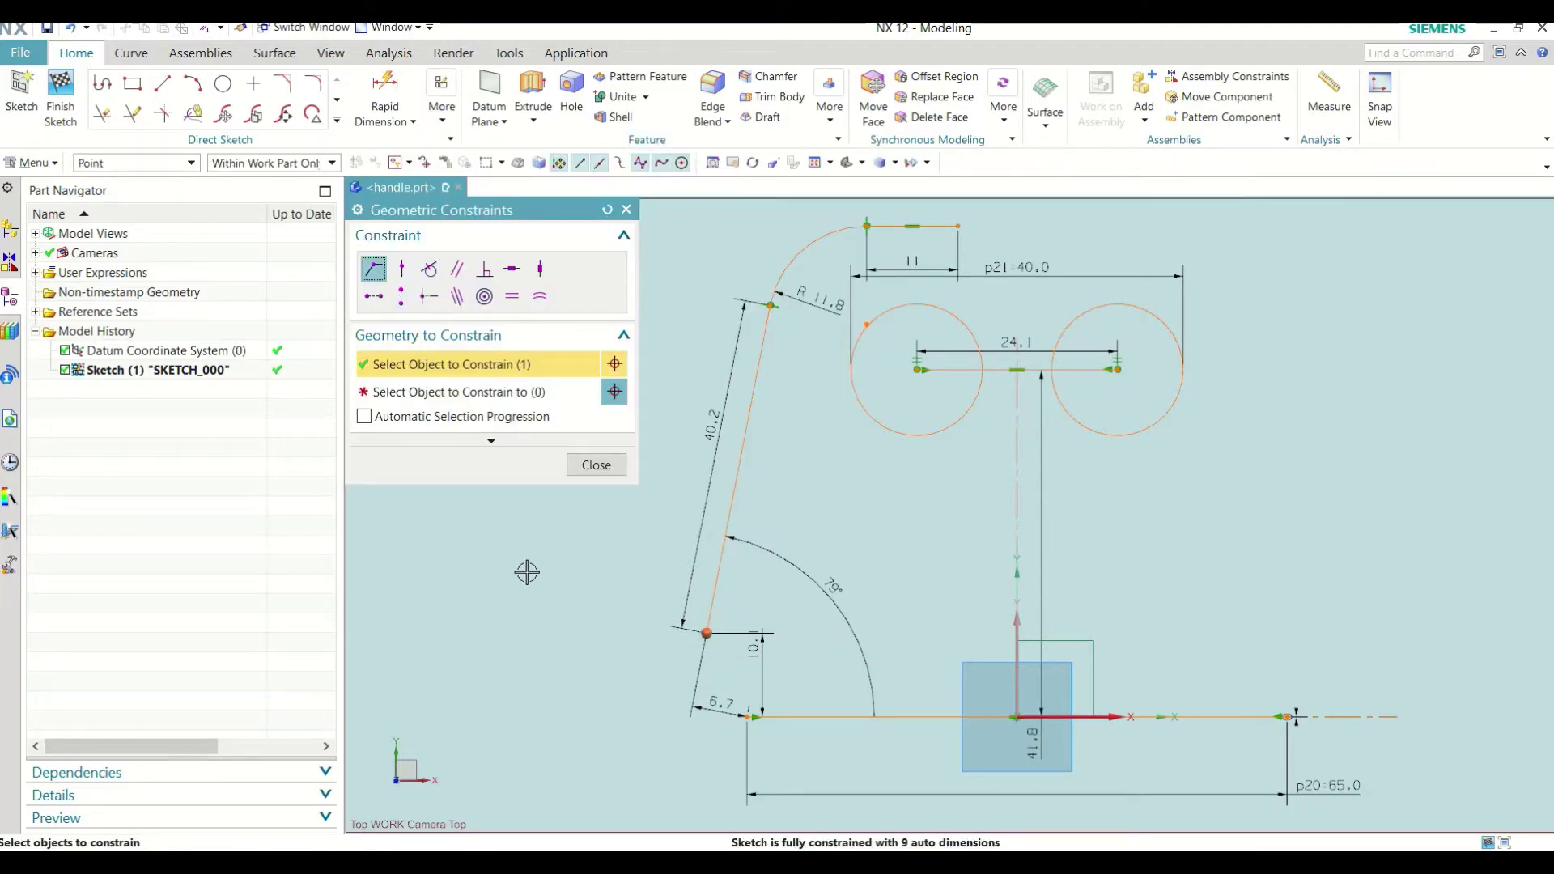
pyautogui.click(747, 717)
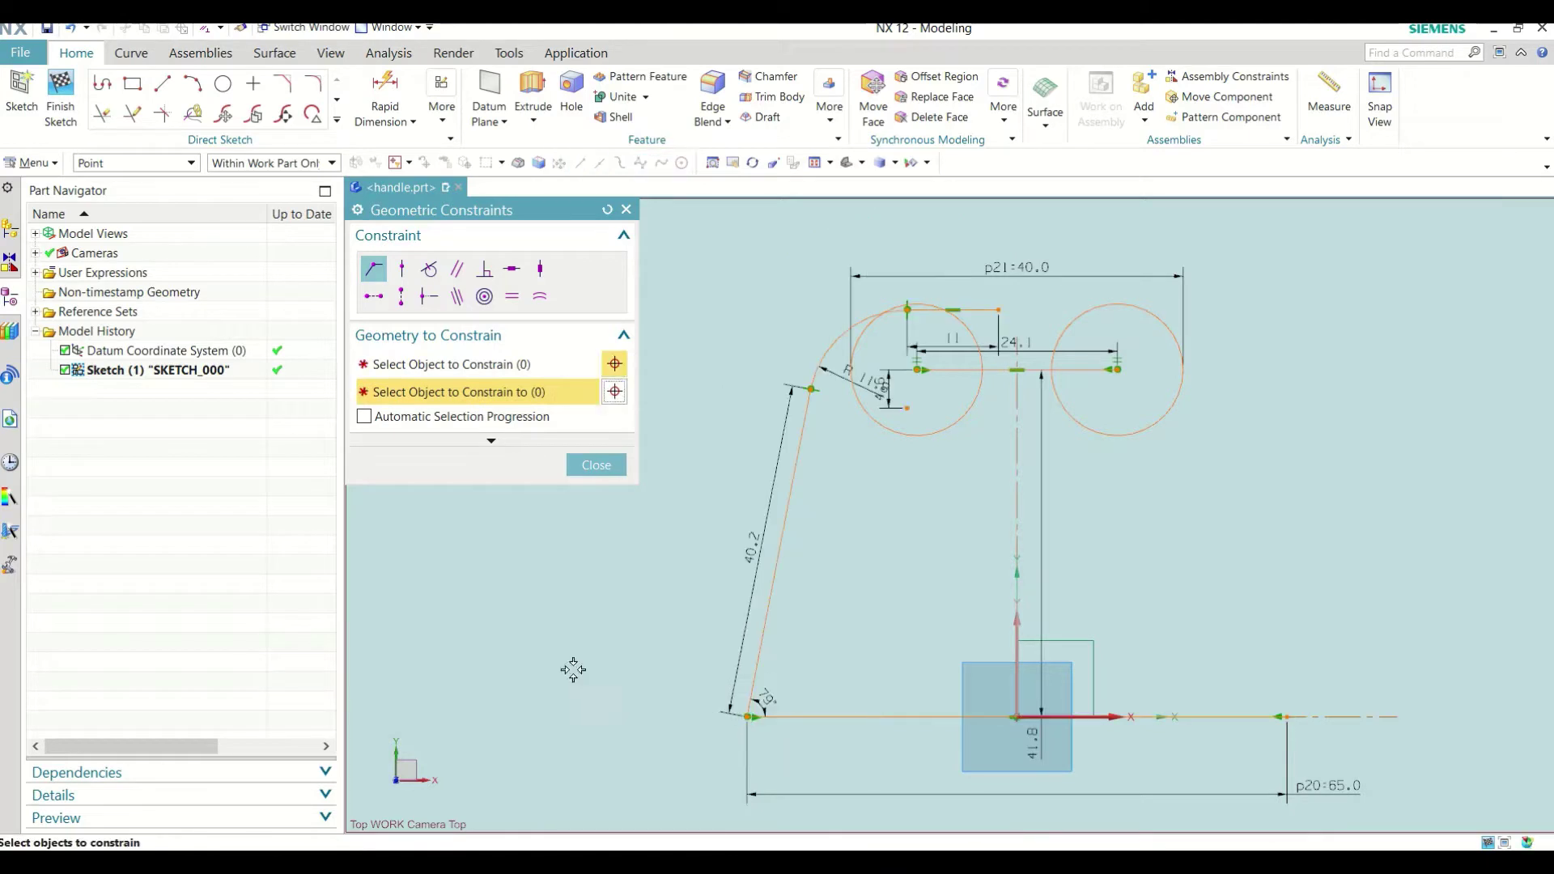
pyautogui.click(600, 466)
pyautogui.moveTo(954, 310); pyautogui.dragTo(952, 272)
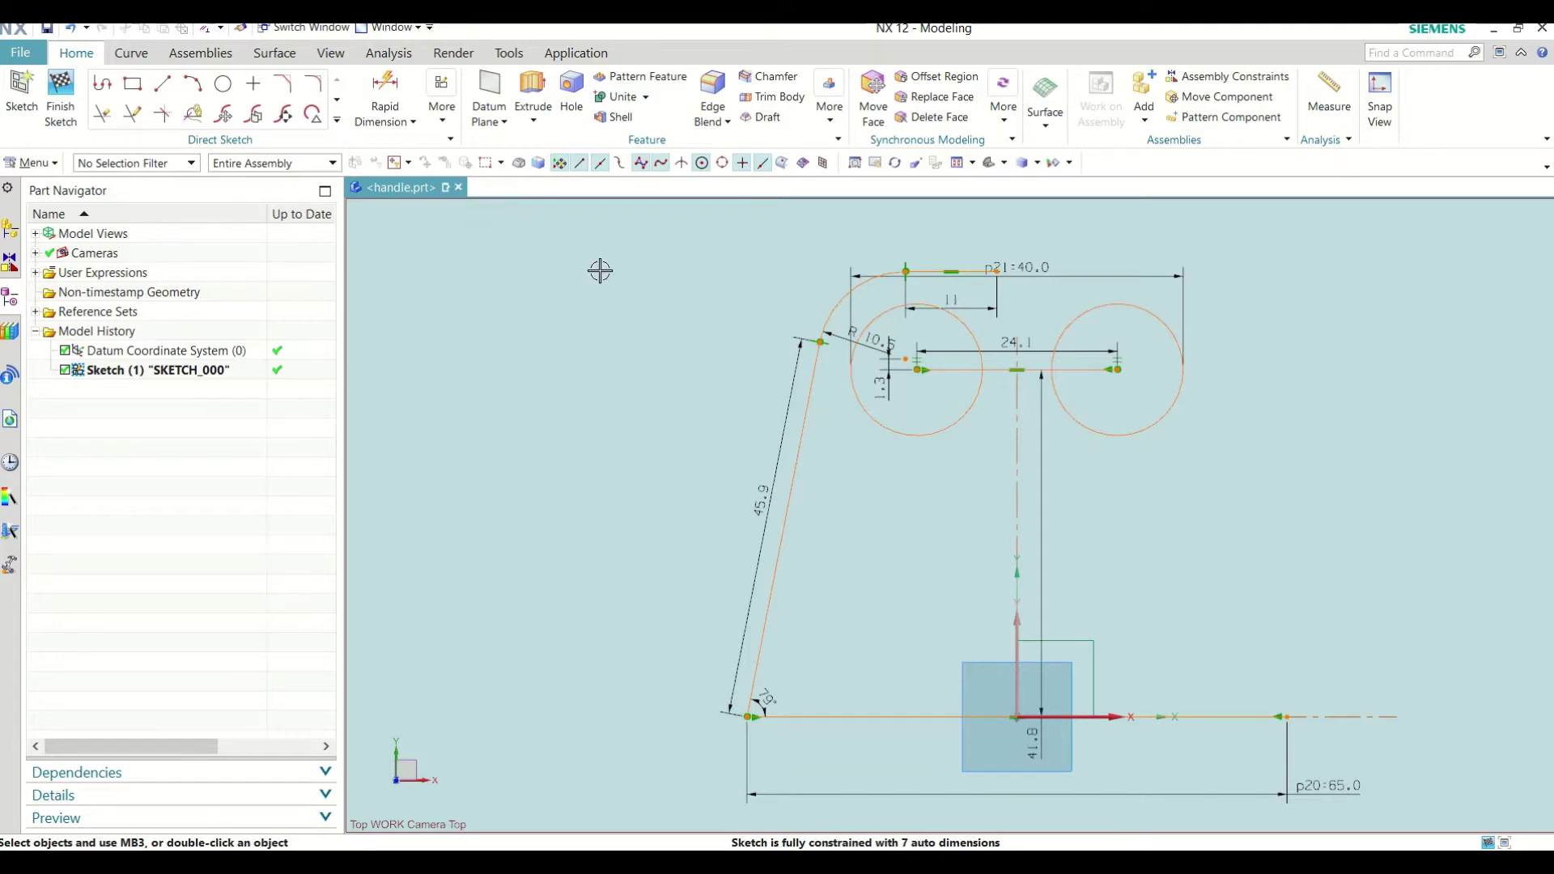
# Step: Add a vertical p22 dimension of 50 from the base line to the top line
pyautogui.click(385, 89)
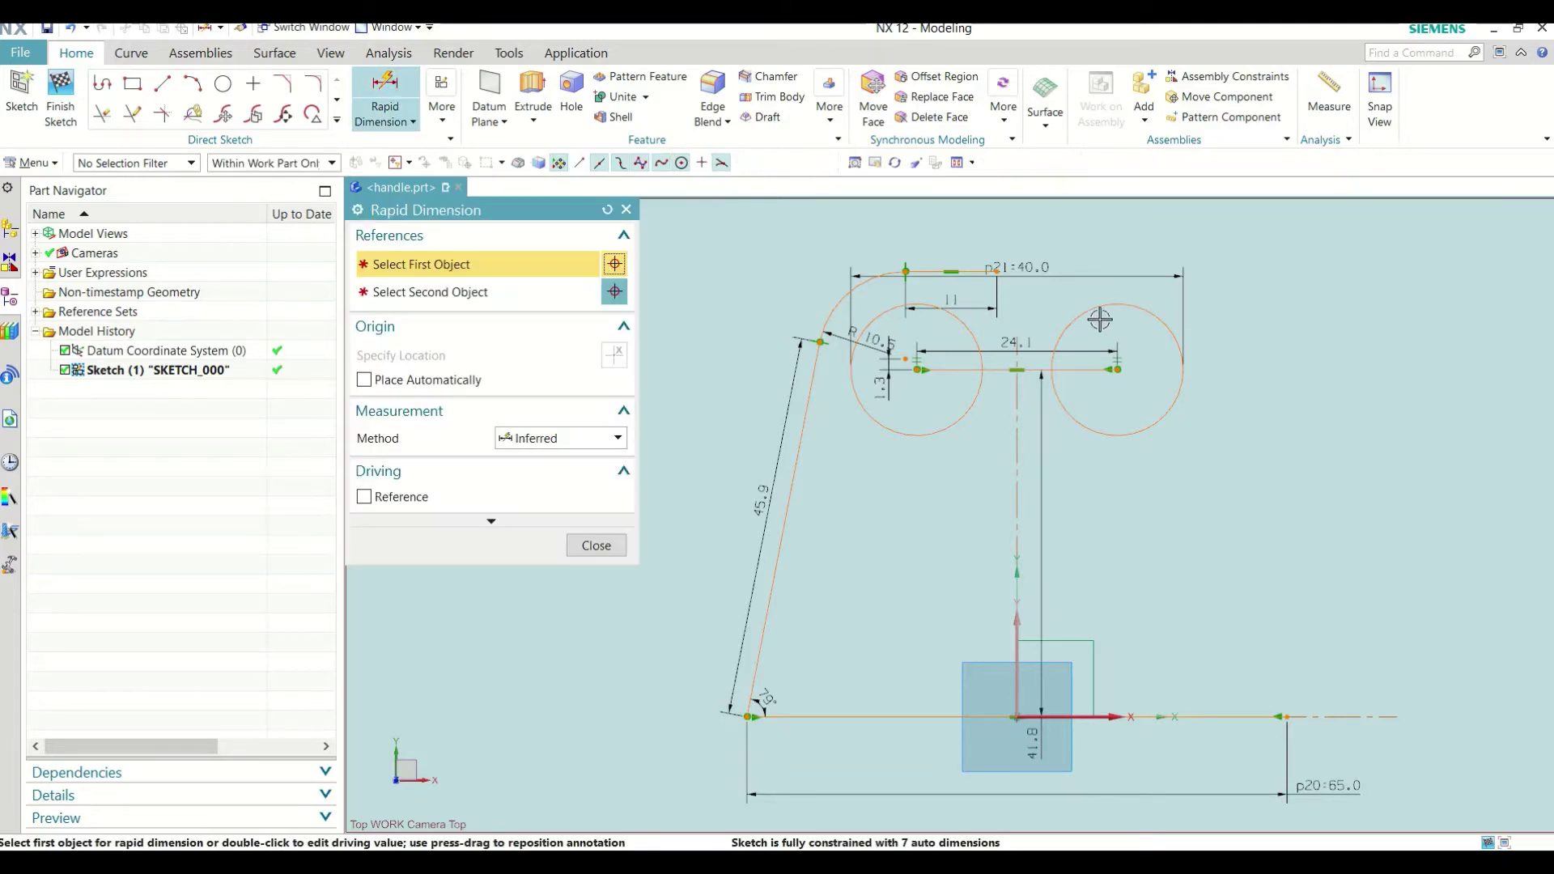
pyautogui.click(977, 268)
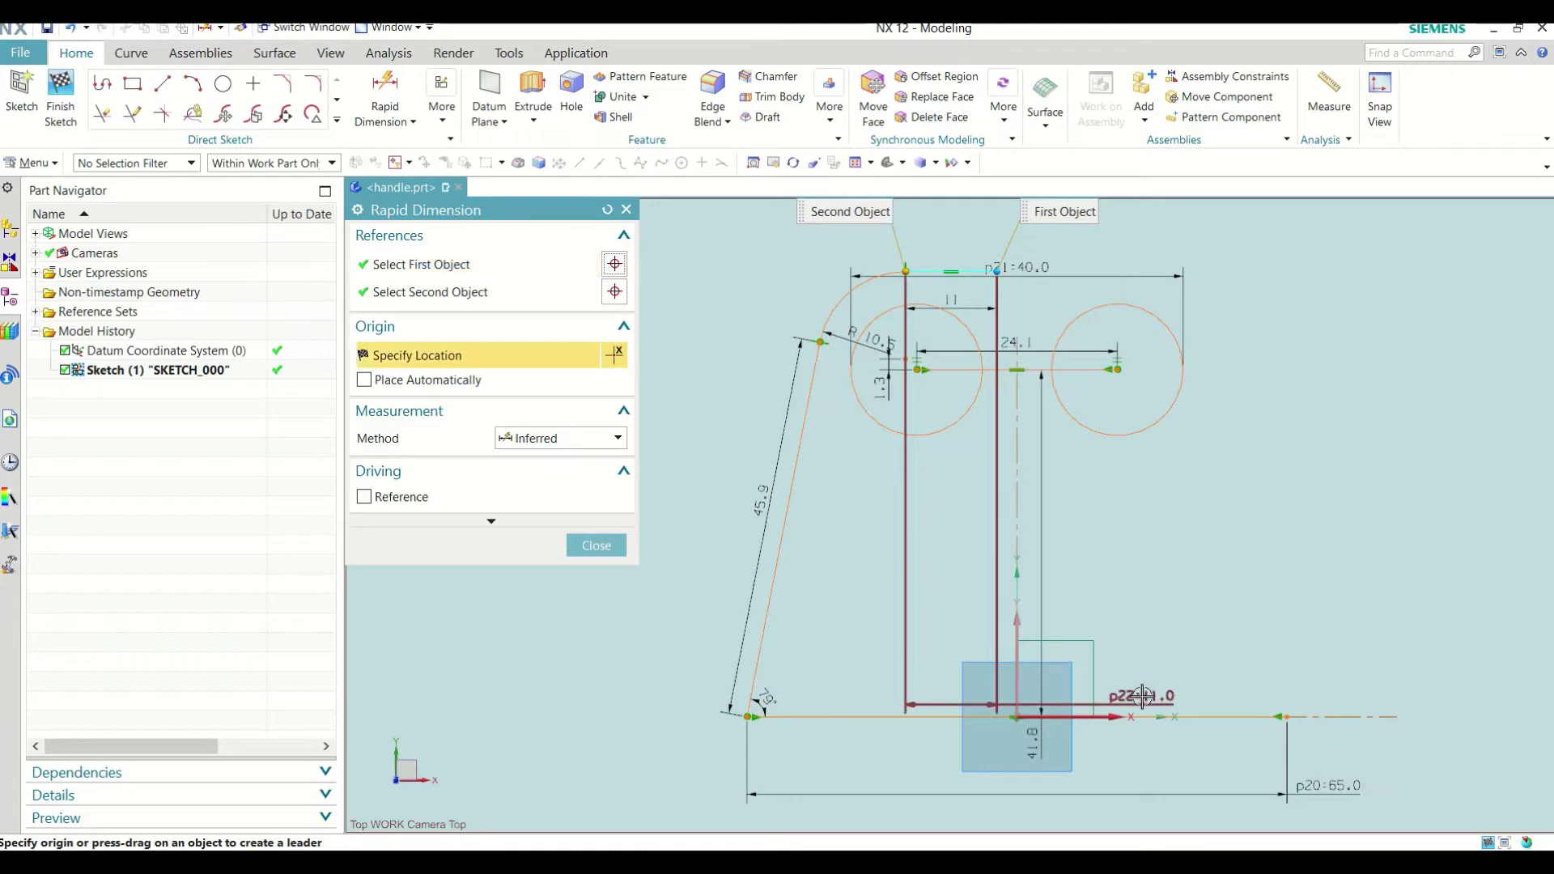
pyautogui.click(1335, 493)
pyautogui.write('50')
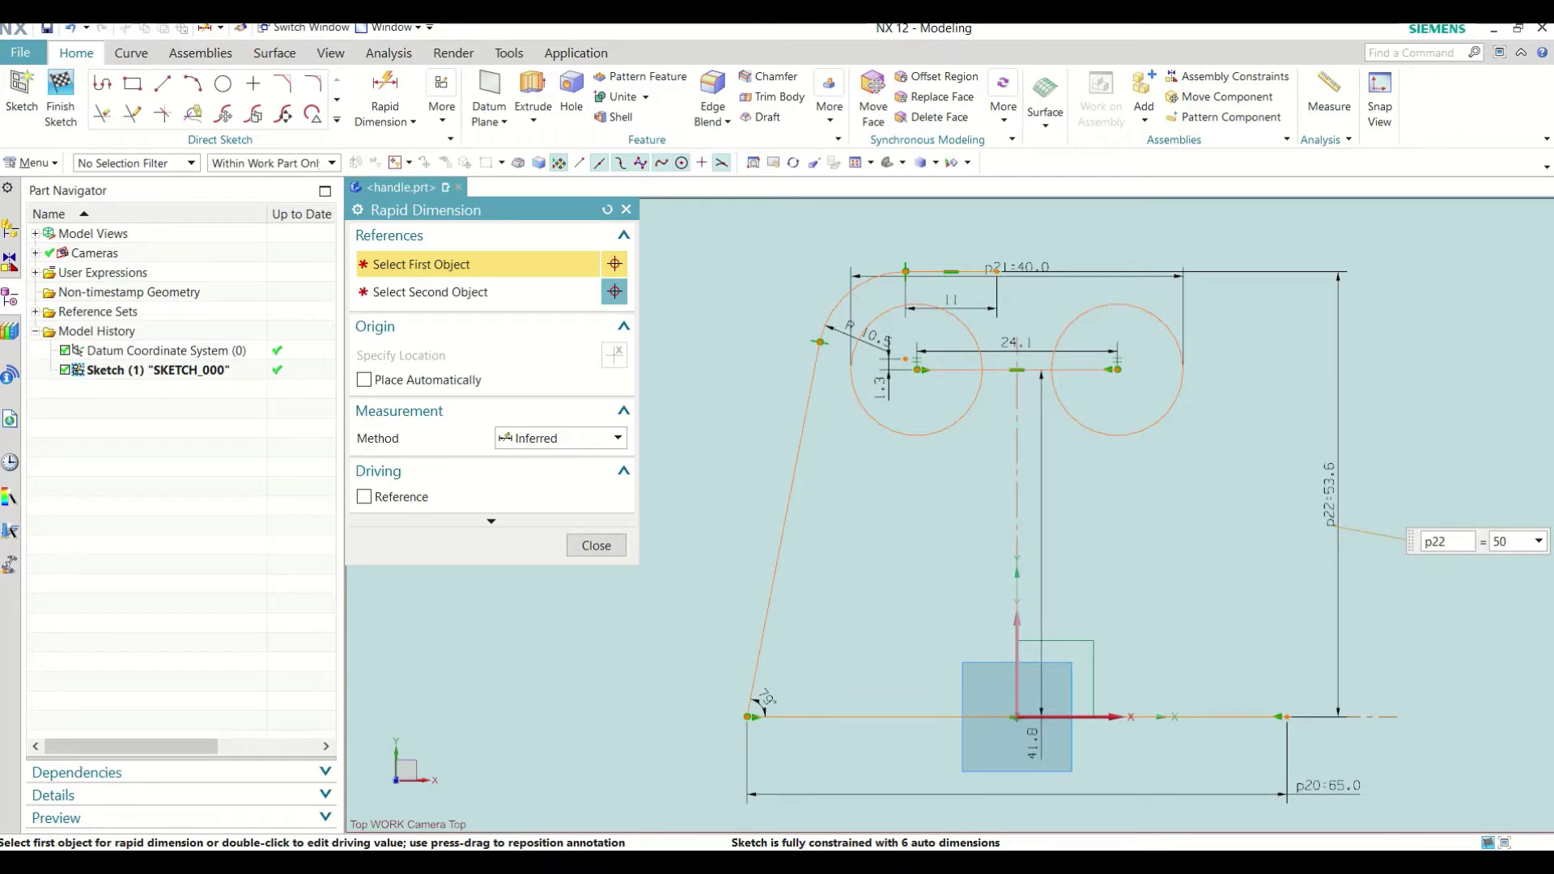
pyautogui.press('Return')
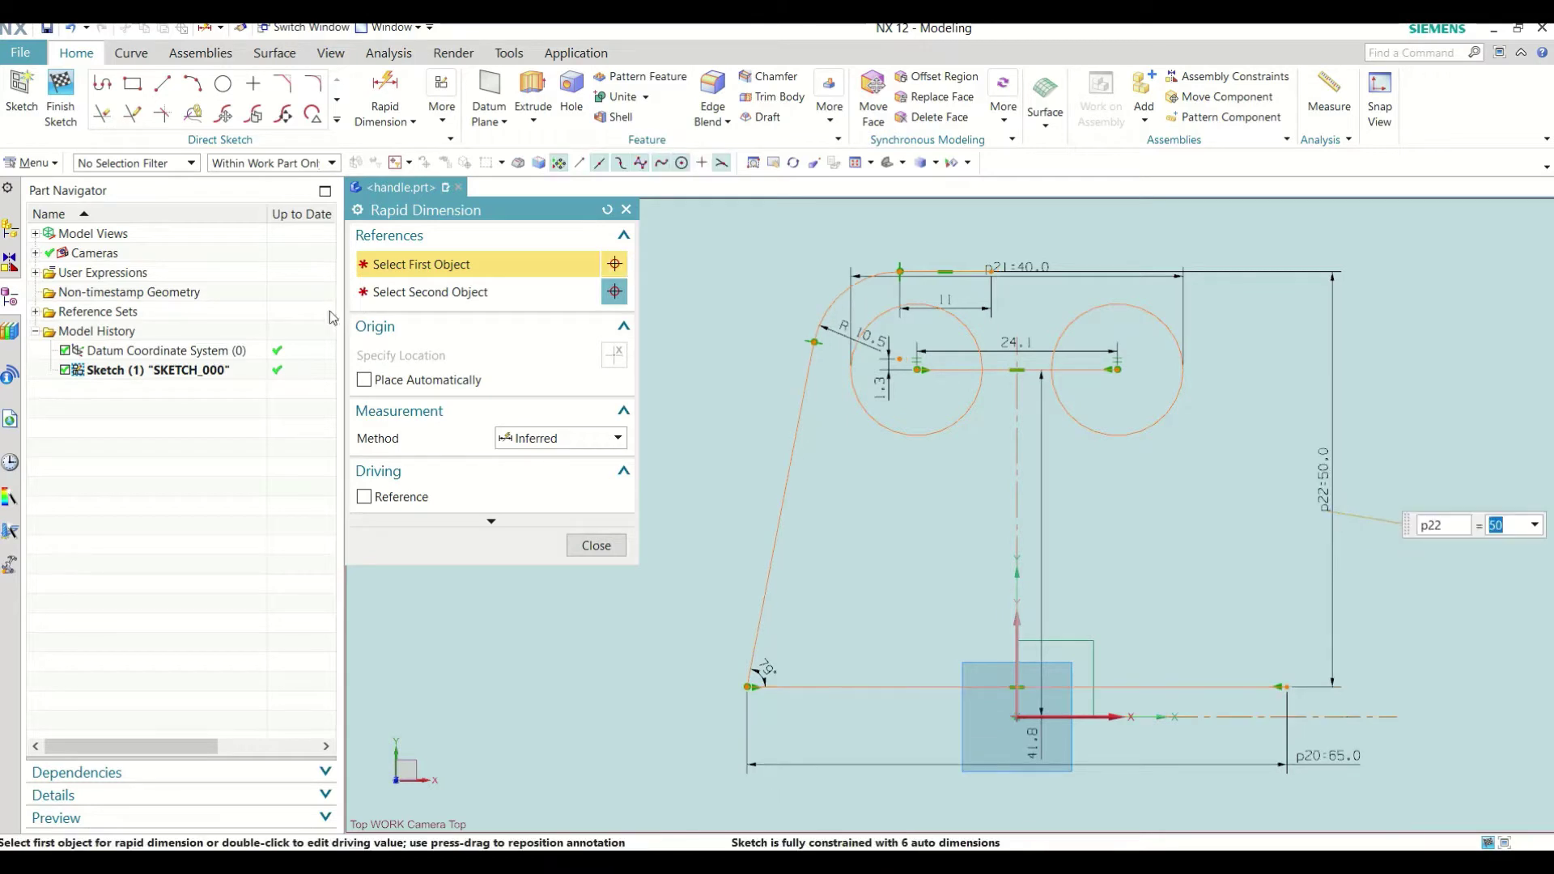
pyautogui.click(596, 546)
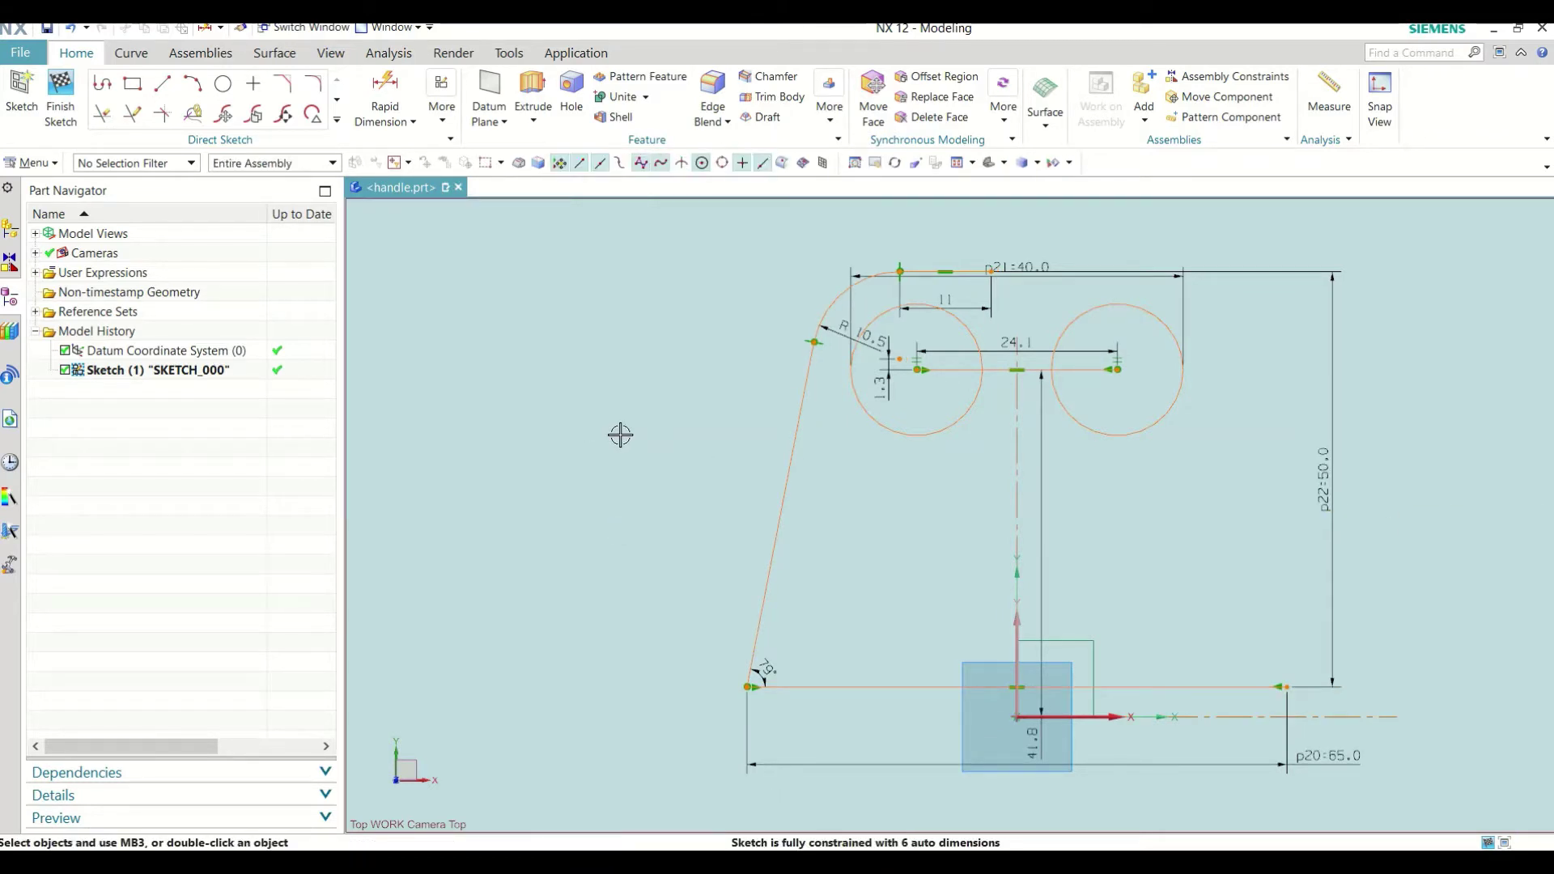
# Step: Make the corner arc concentric with the left circle
pyautogui.click(442, 109)
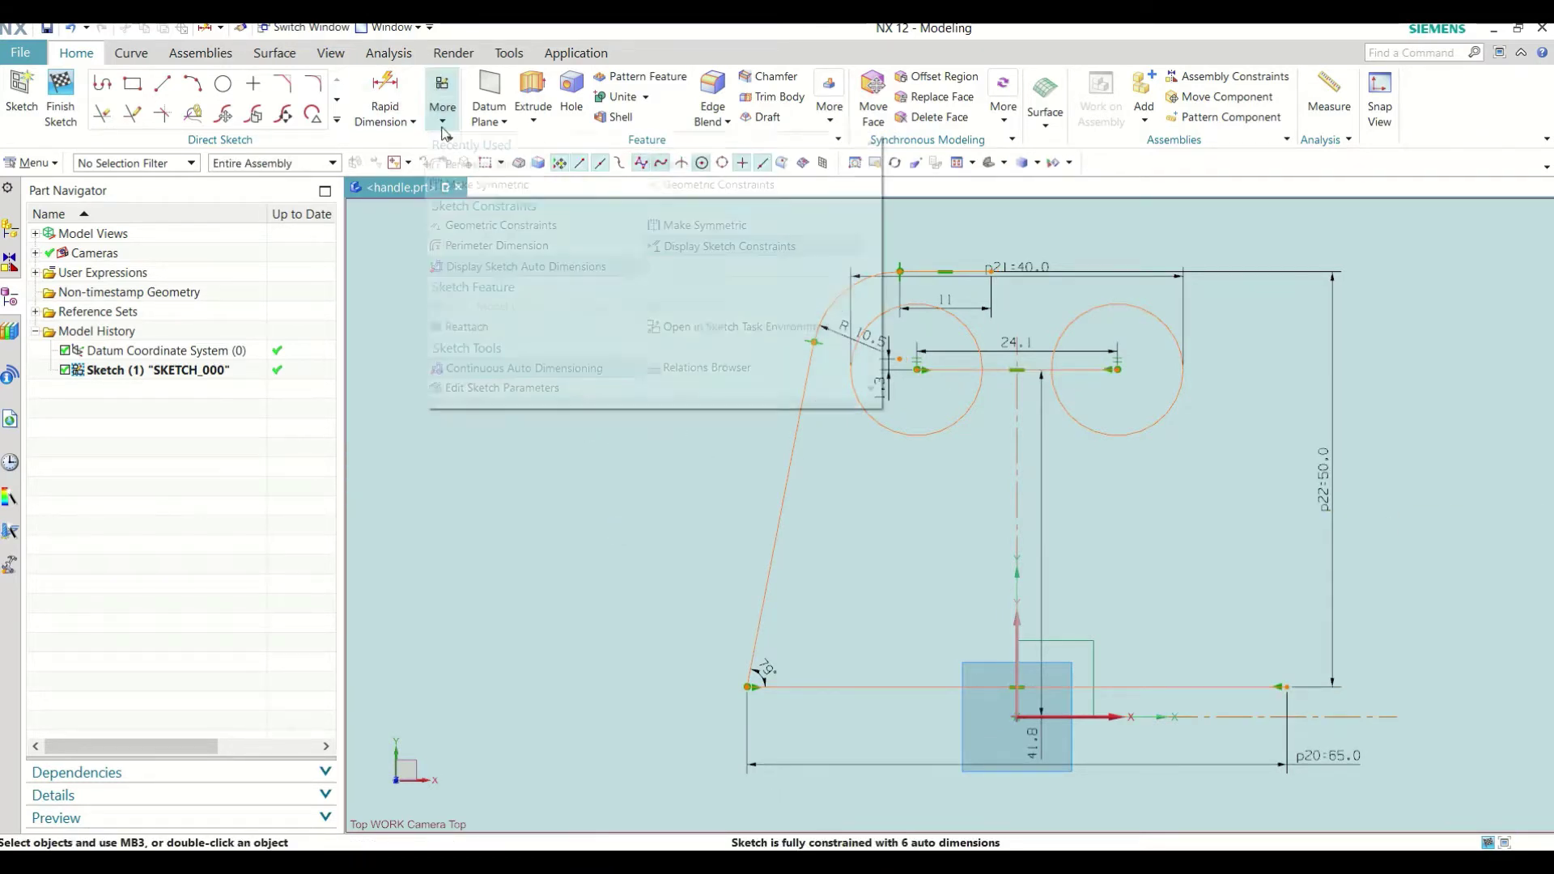
pyautogui.click(703, 186)
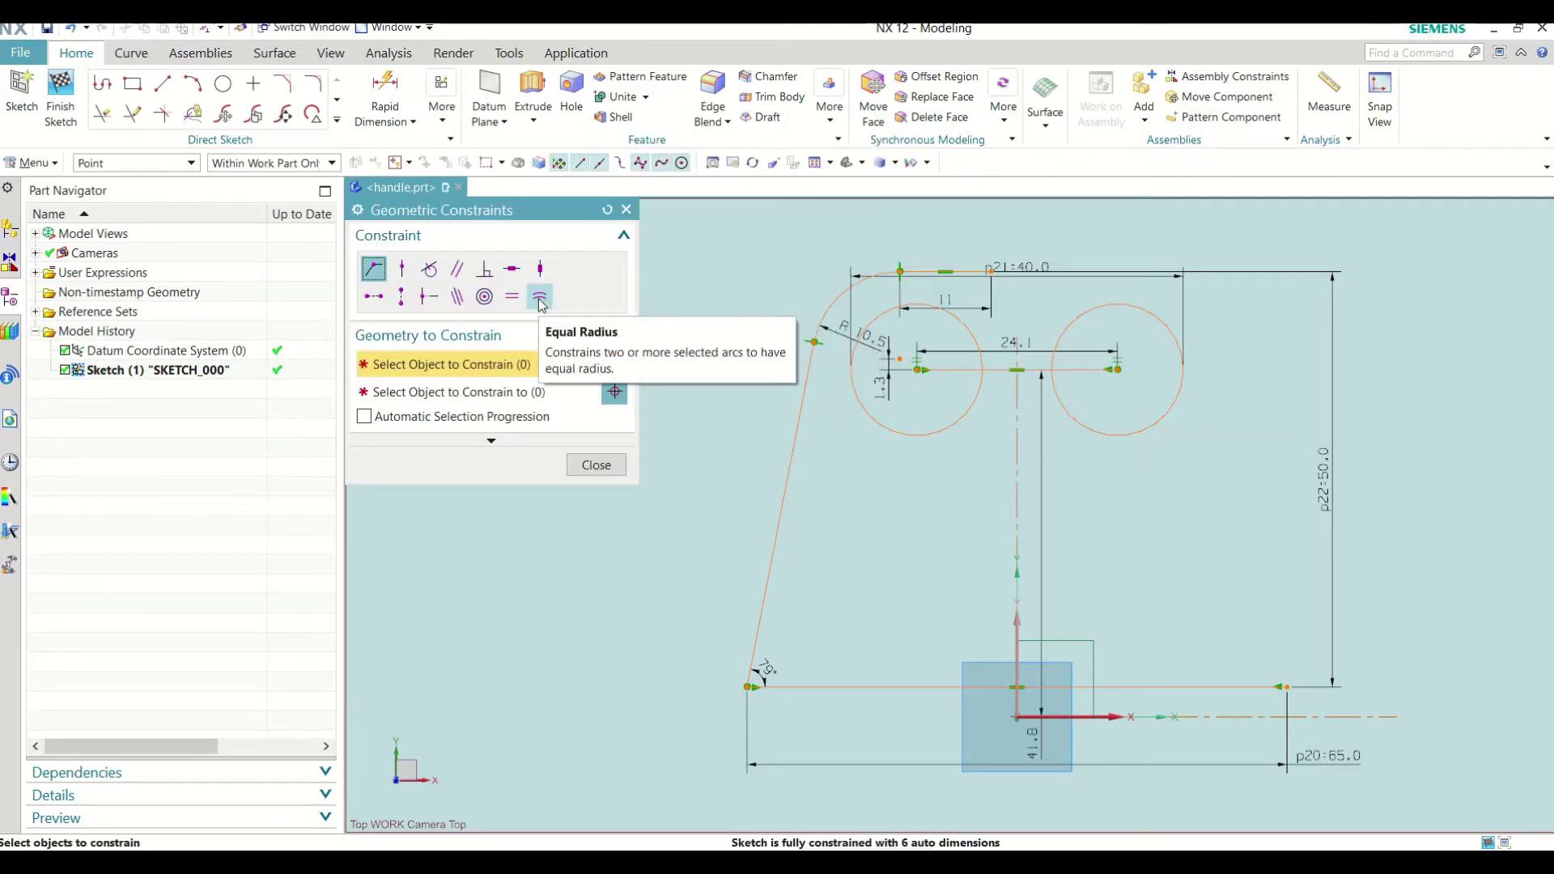
pyautogui.click(484, 297)
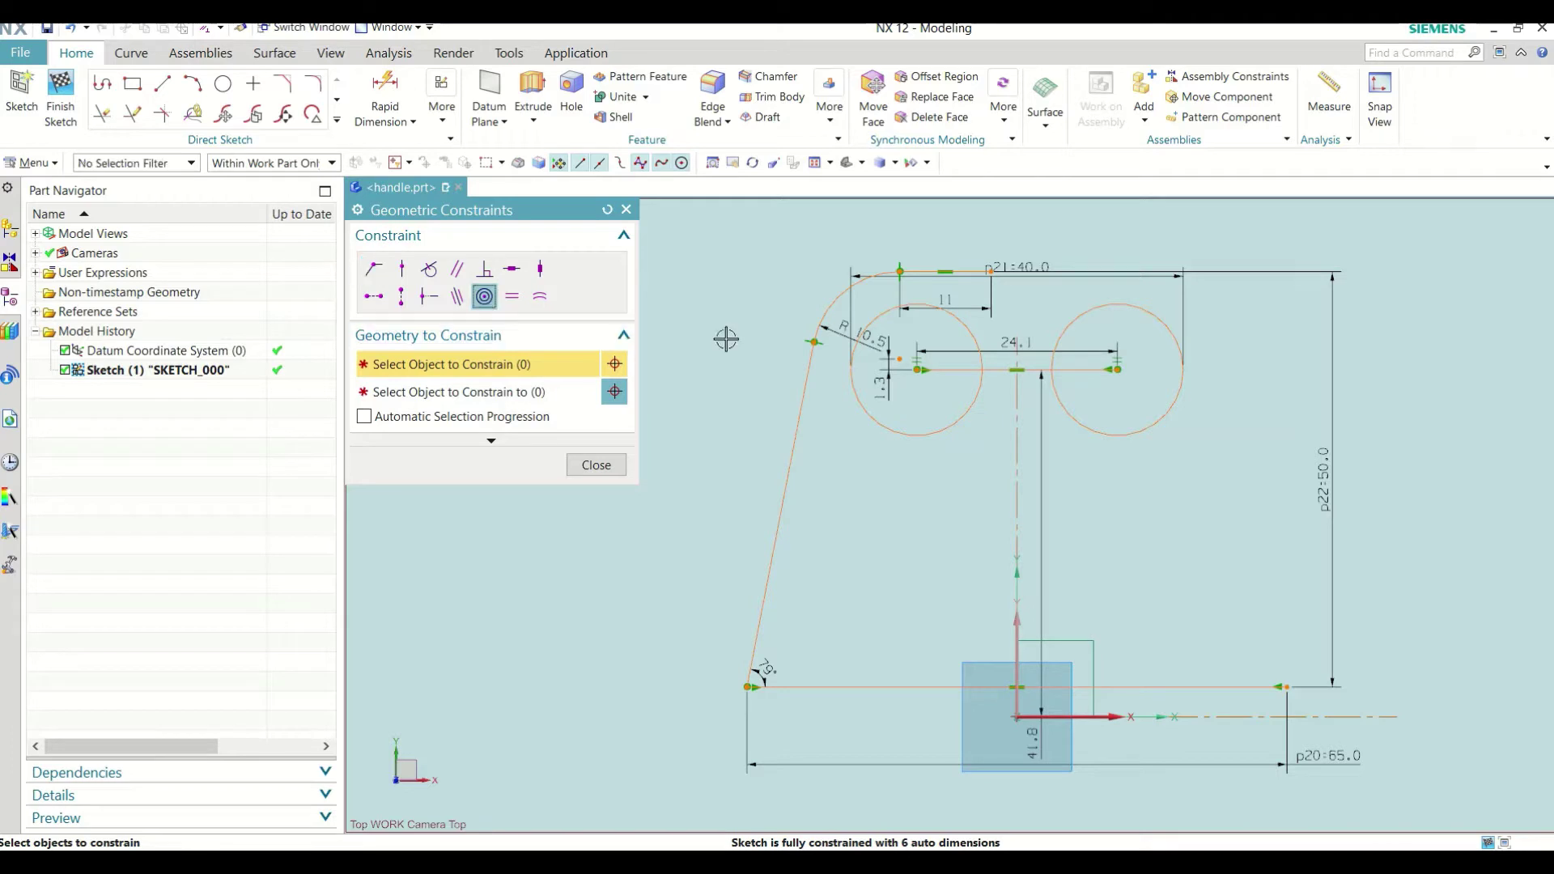
pyautogui.click(833, 293)
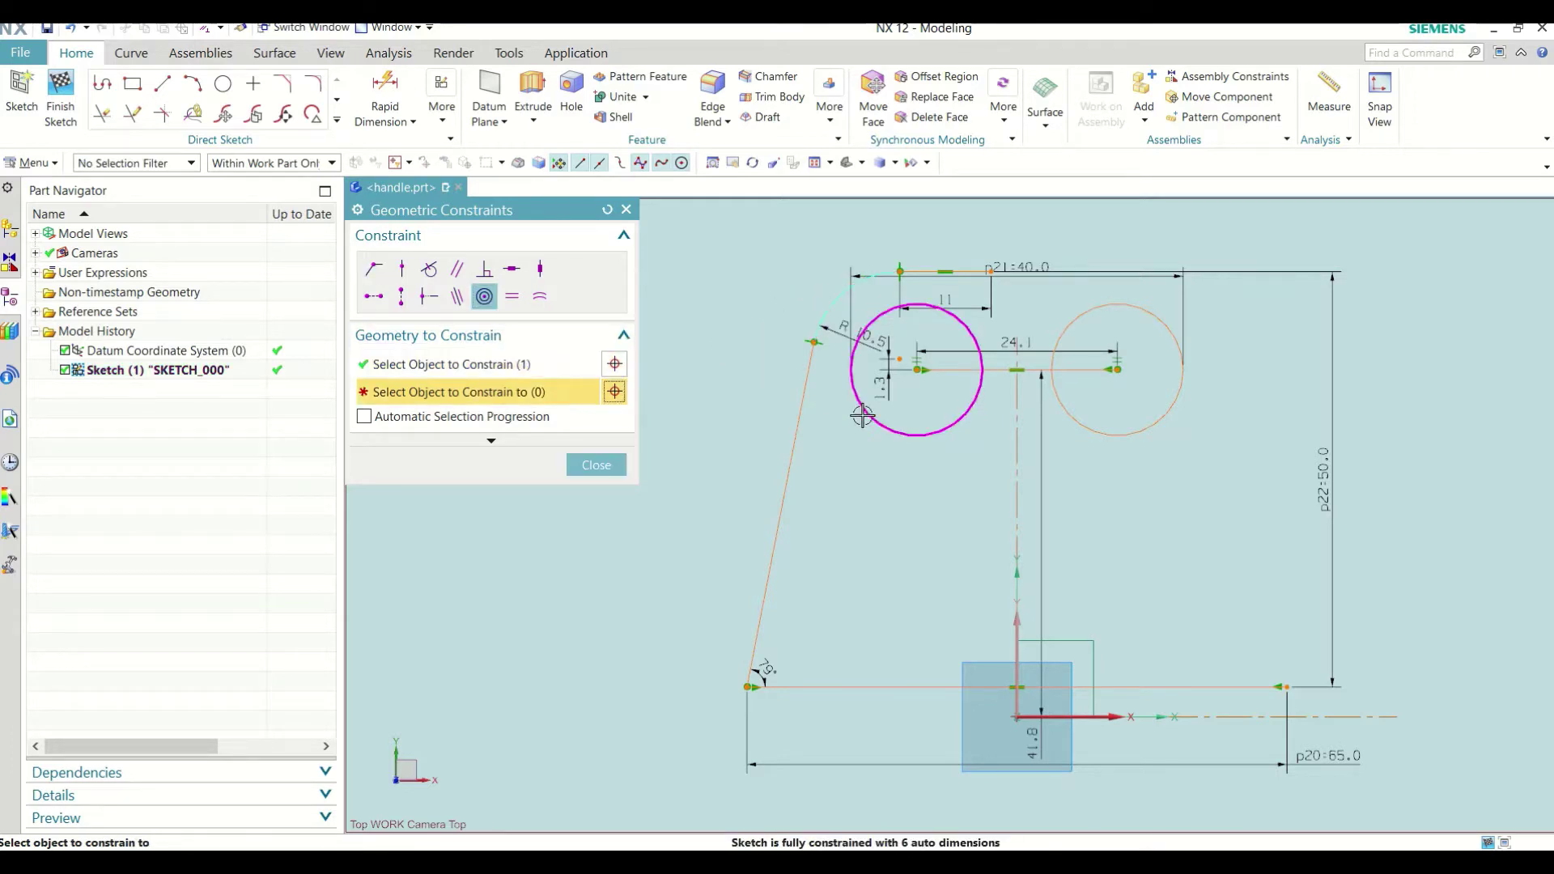
pyautogui.click(865, 416)
pyautogui.click(614, 465)
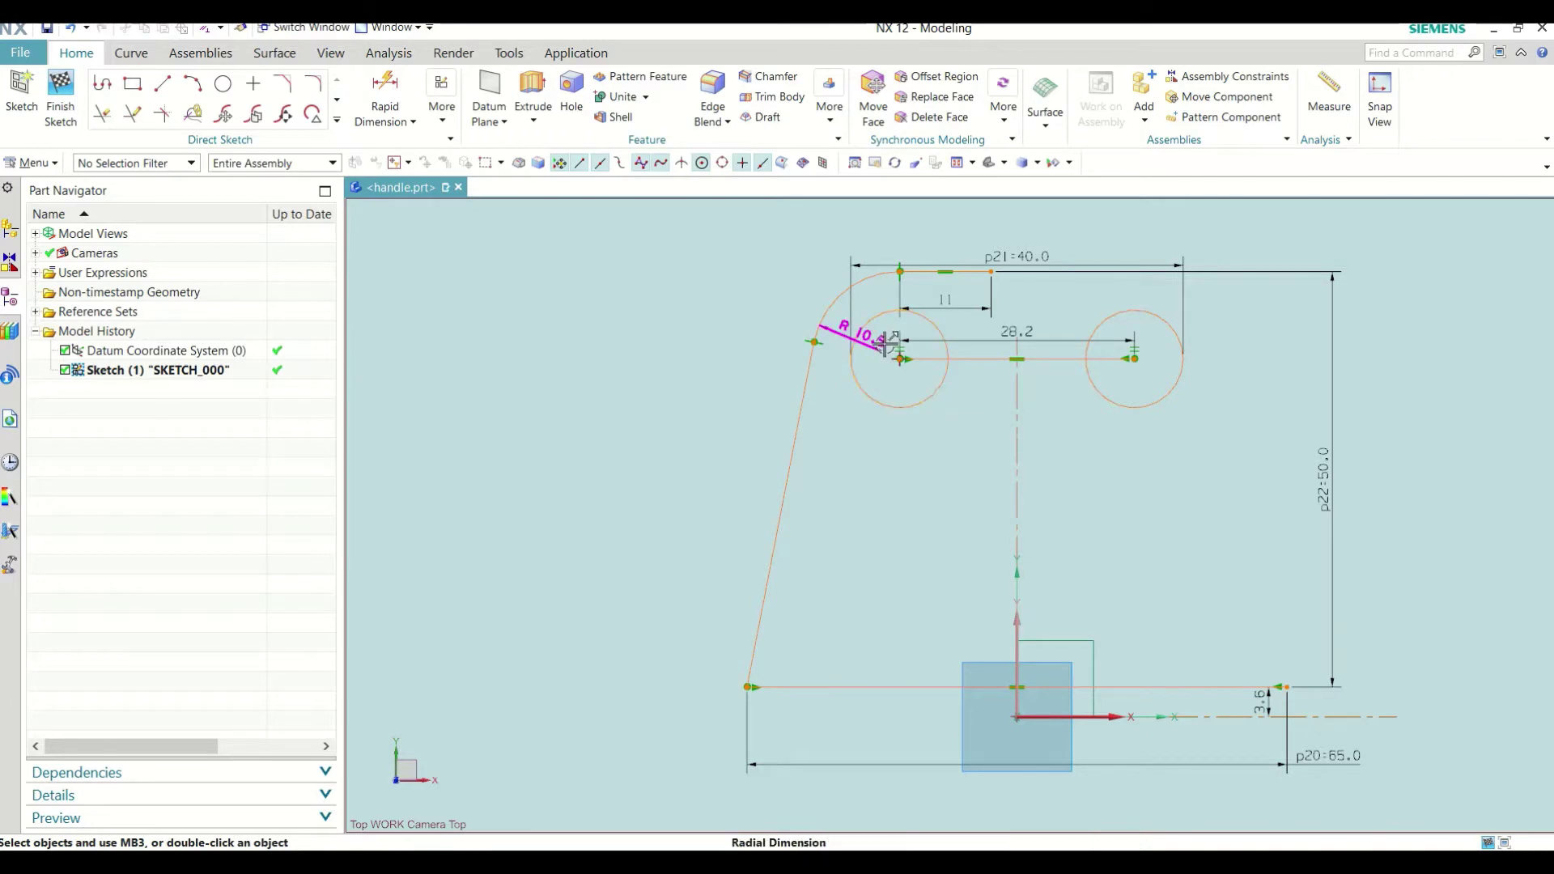
# Step: Change the corner arc's radius dimension from R10.5 to 15
pyautogui.moveTo(852, 313); pyautogui.dragTo(798, 281)
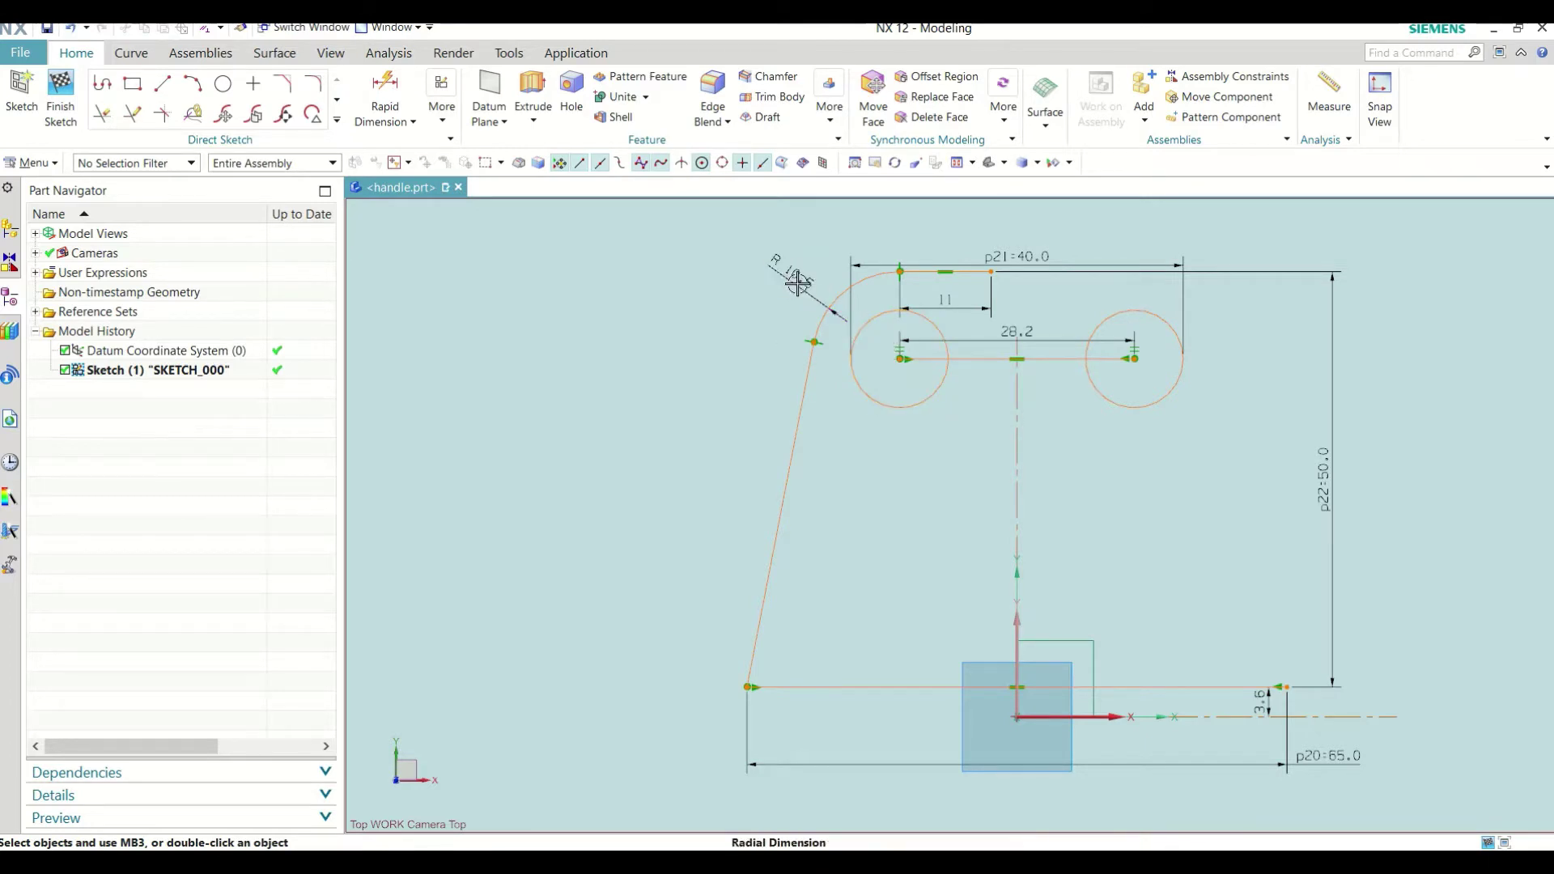
pyautogui.doubleClick(797, 281)
pyautogui.write('15')
pyautogui.press('Return')
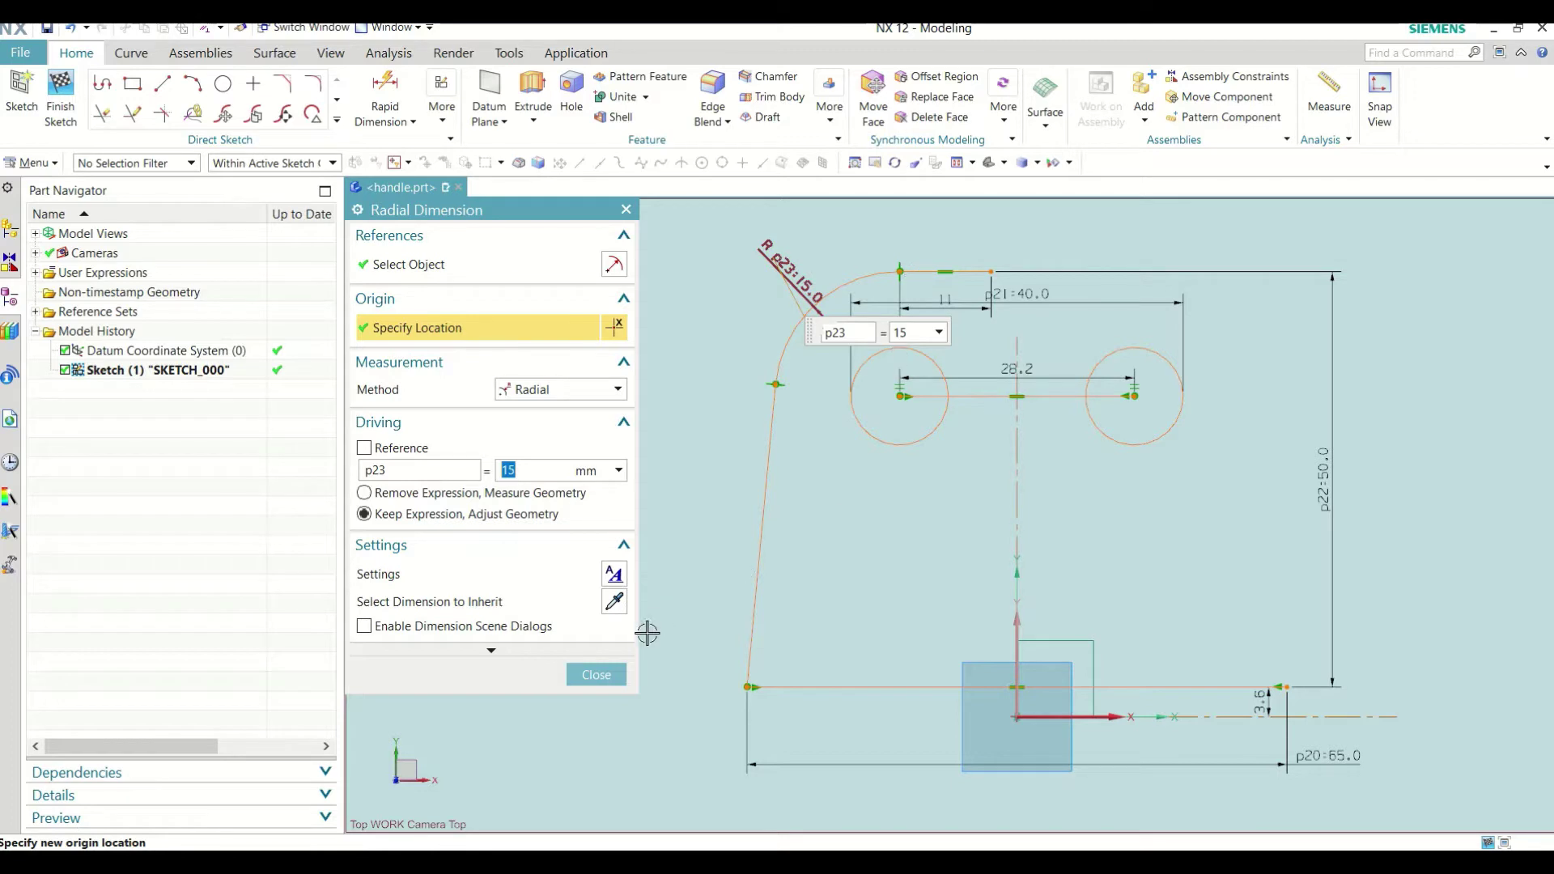
pyautogui.click(589, 672)
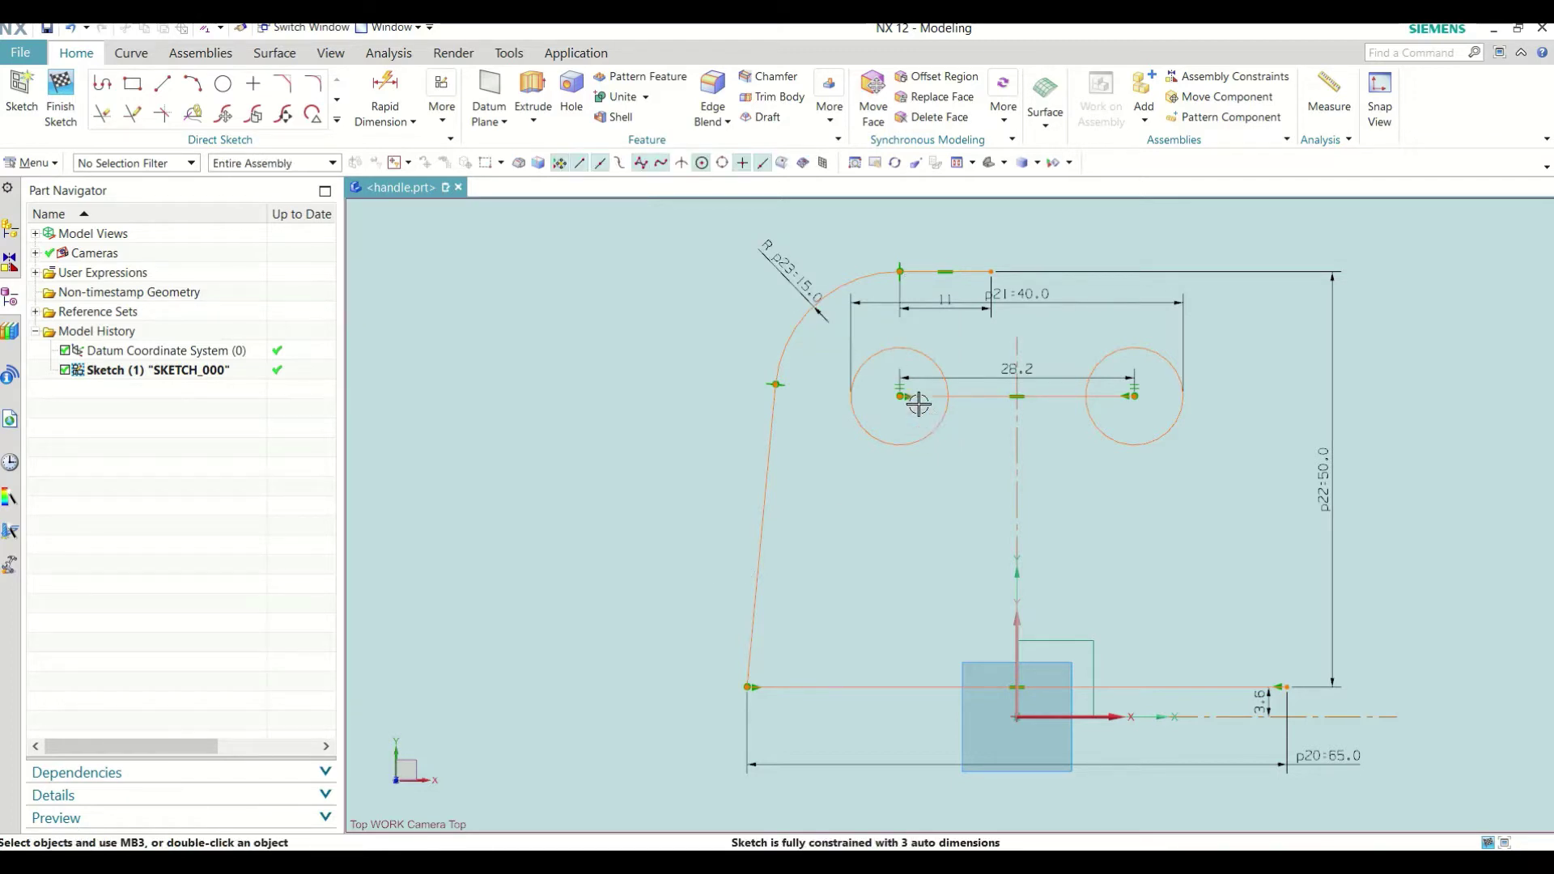
pyautogui.moveTo(901, 396); pyautogui.dragTo(900, 379)
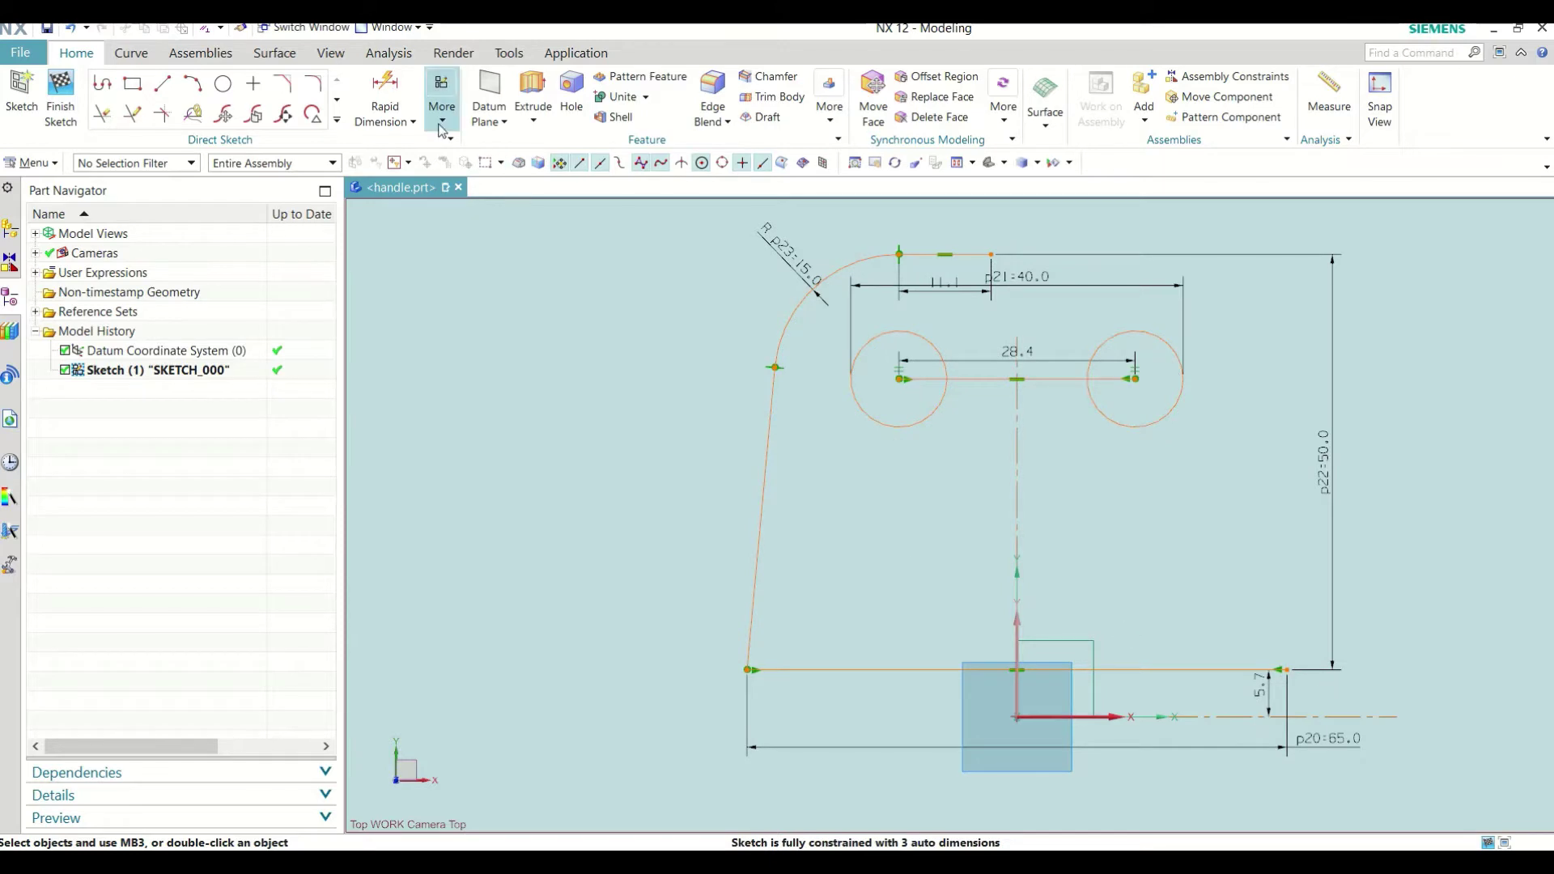
# Step: Make the bottom line collinear with the horizontal X axis
pyautogui.click(442, 97)
pyautogui.click(689, 186)
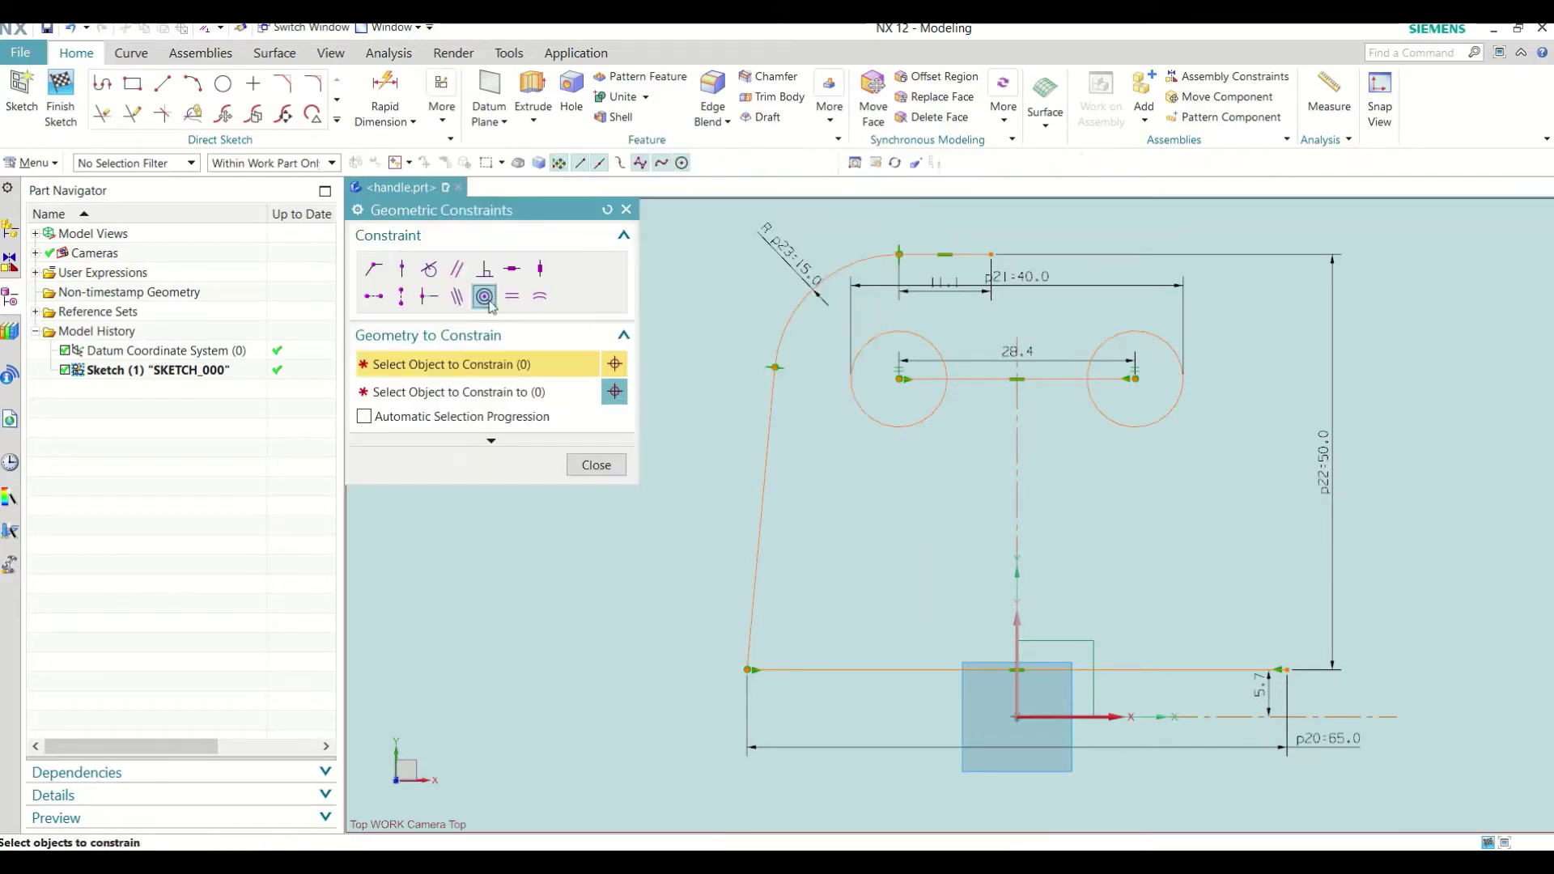
pyautogui.click(1172, 669)
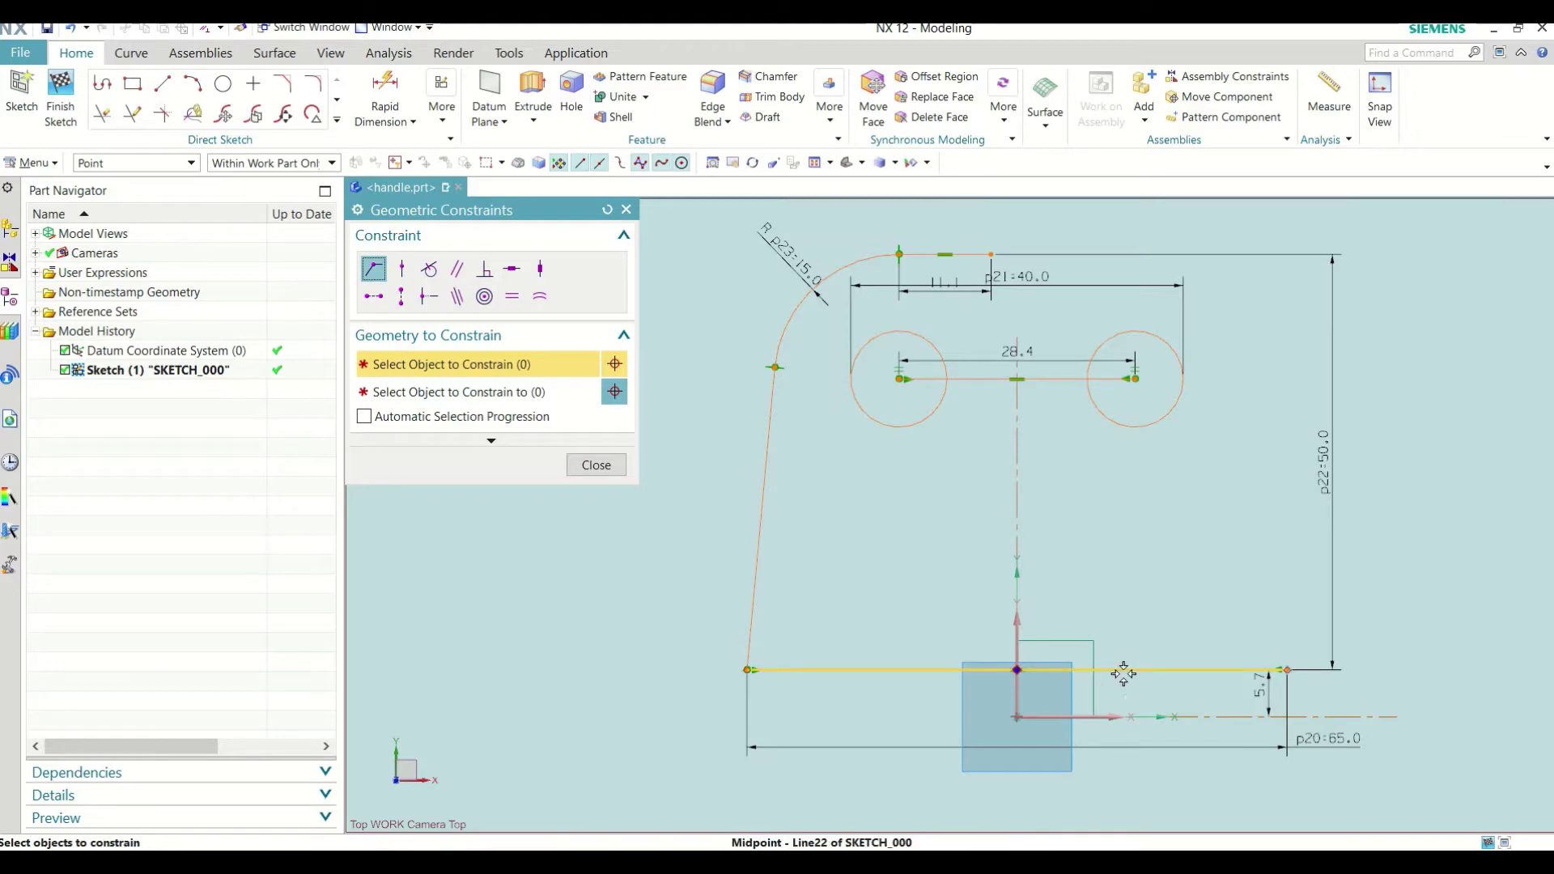
pyautogui.click(1017, 669)
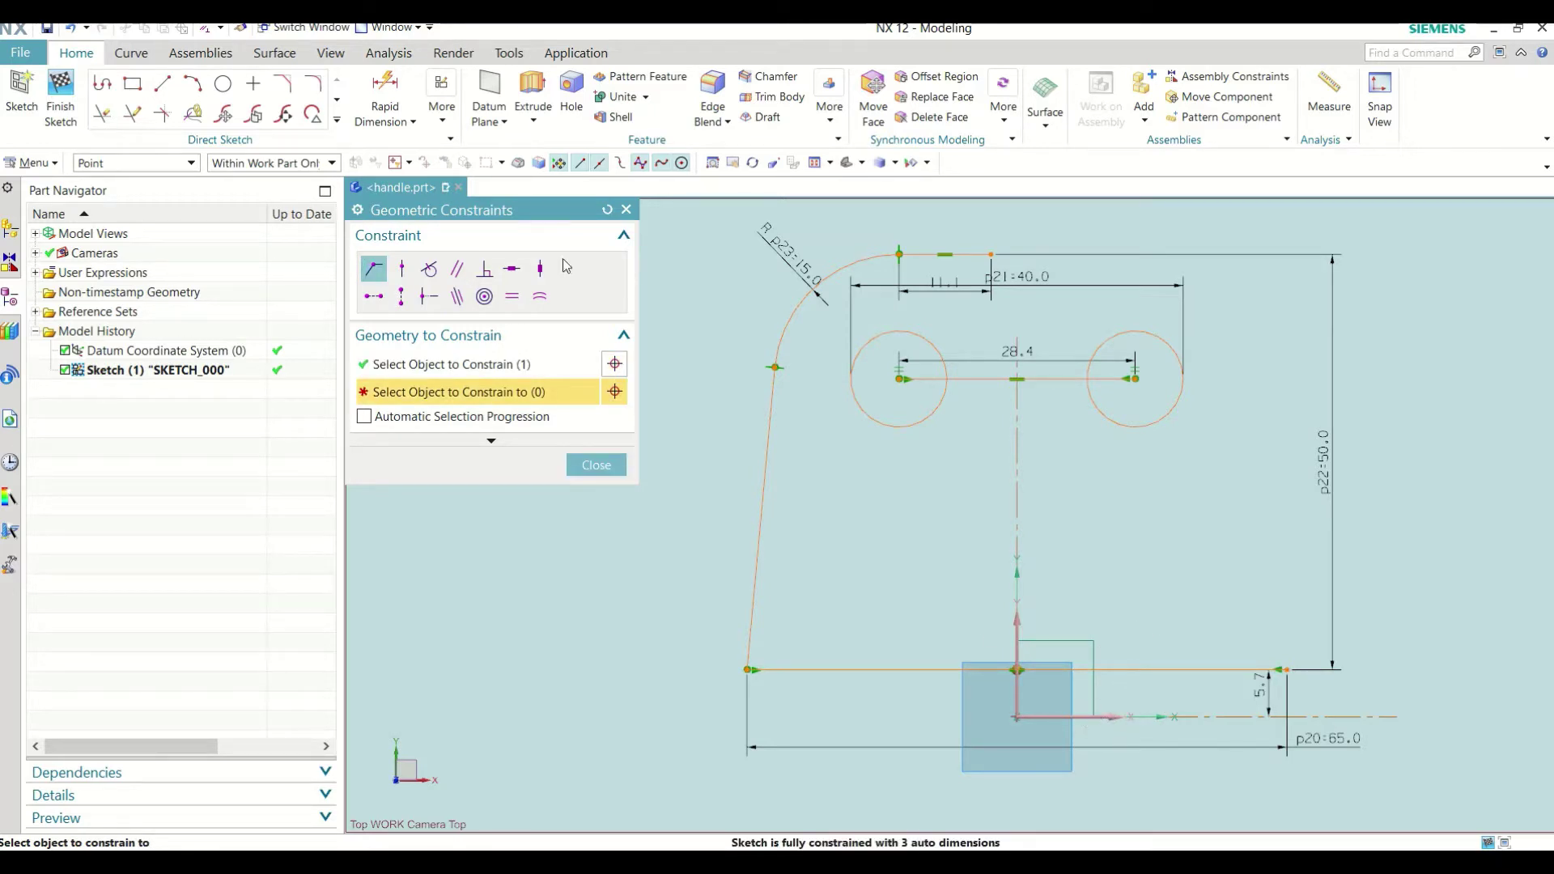
pyautogui.click(457, 296)
pyautogui.click(1128, 669)
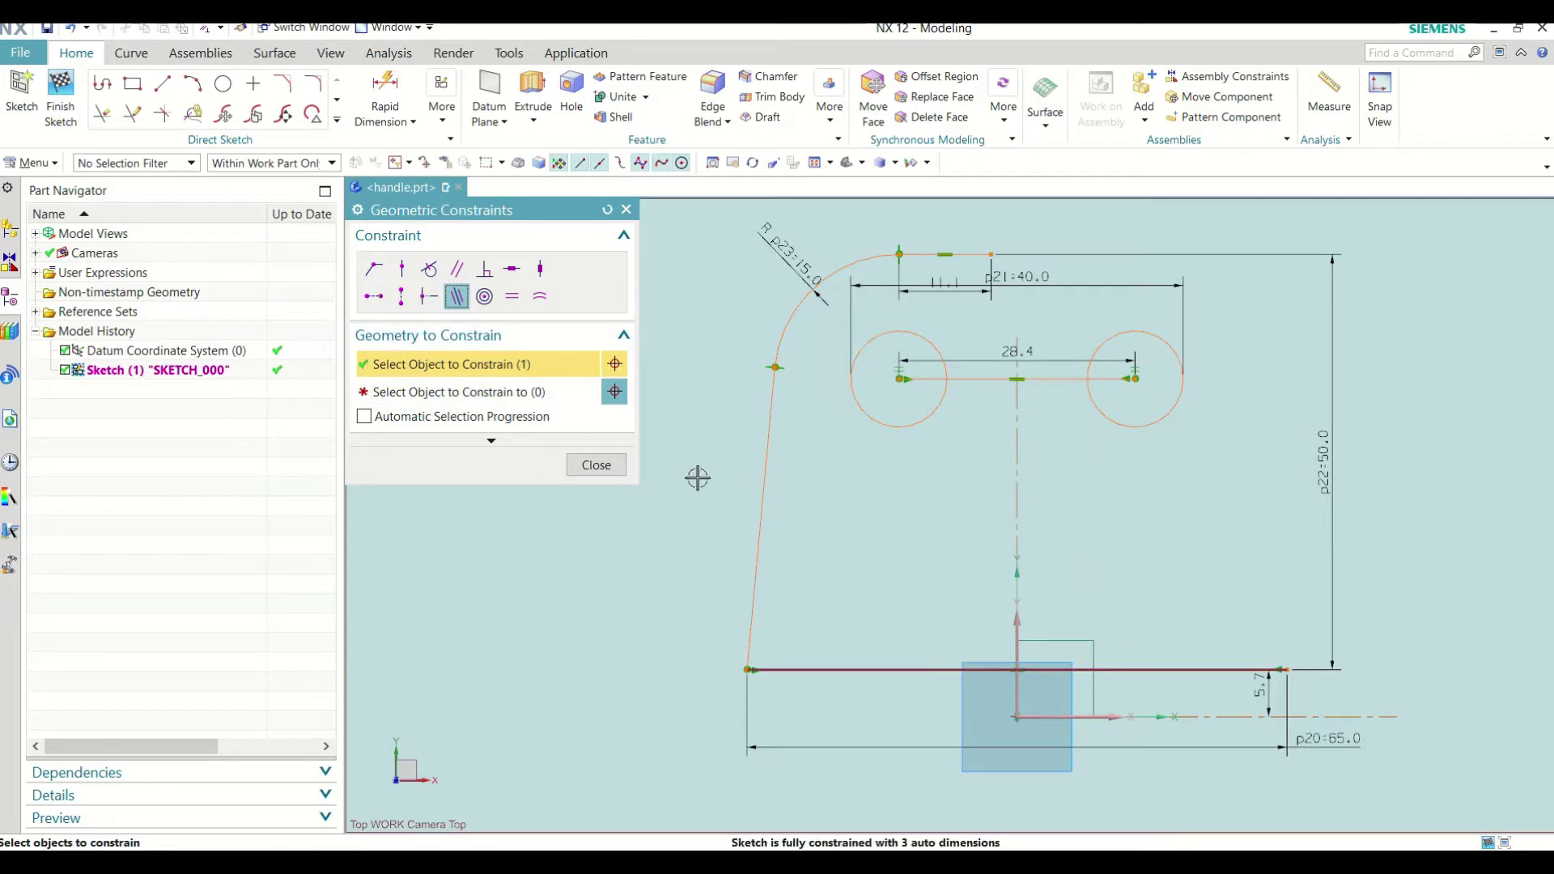
pyautogui.click(463, 391)
pyautogui.click(1069, 711)
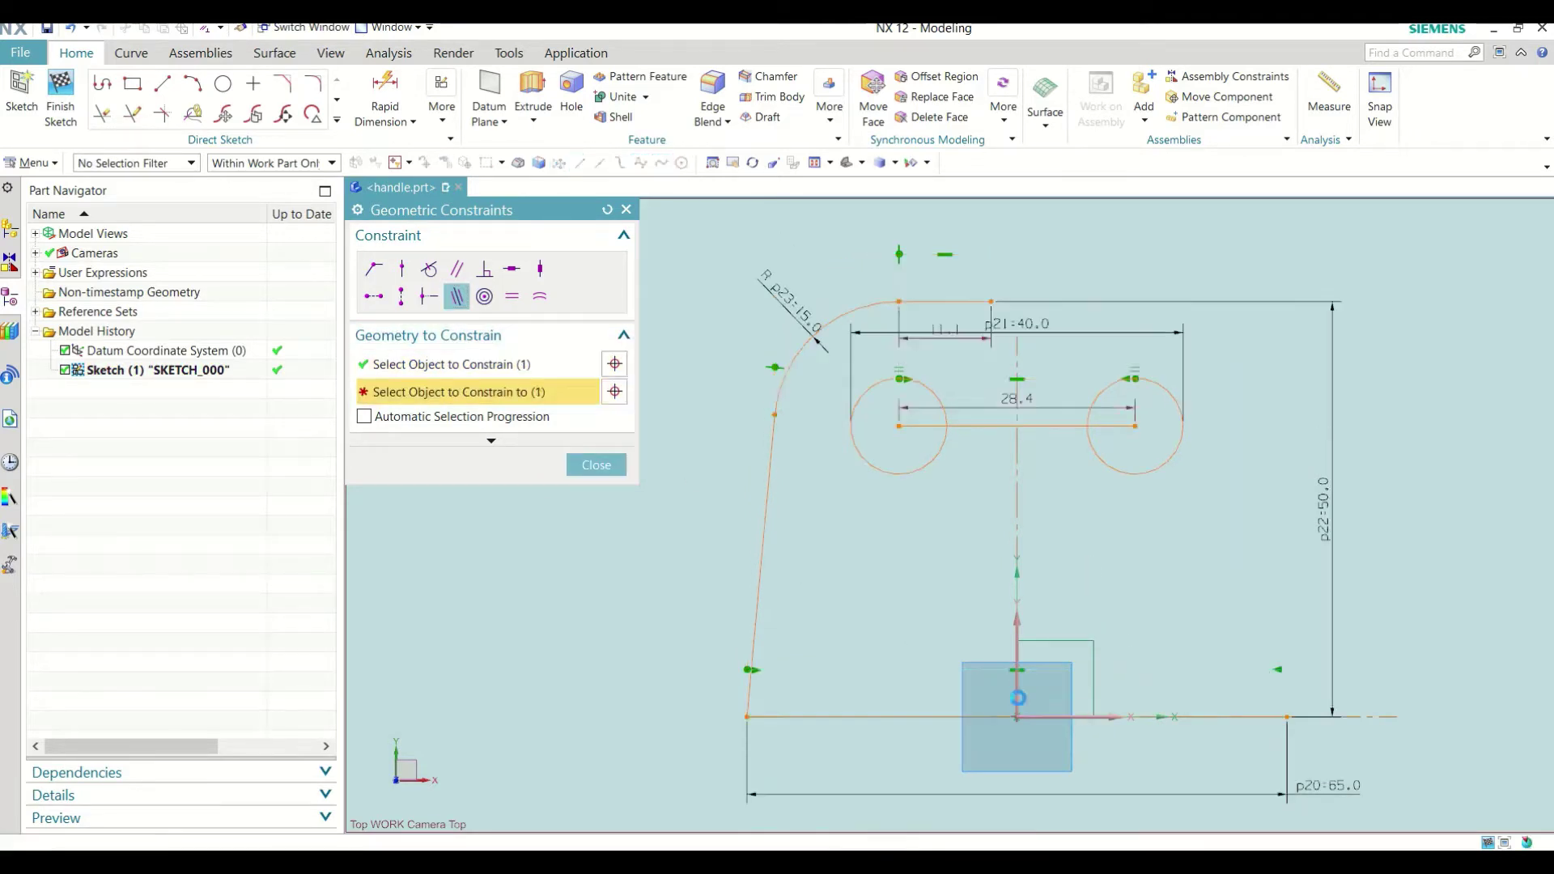
pyautogui.click(610, 467)
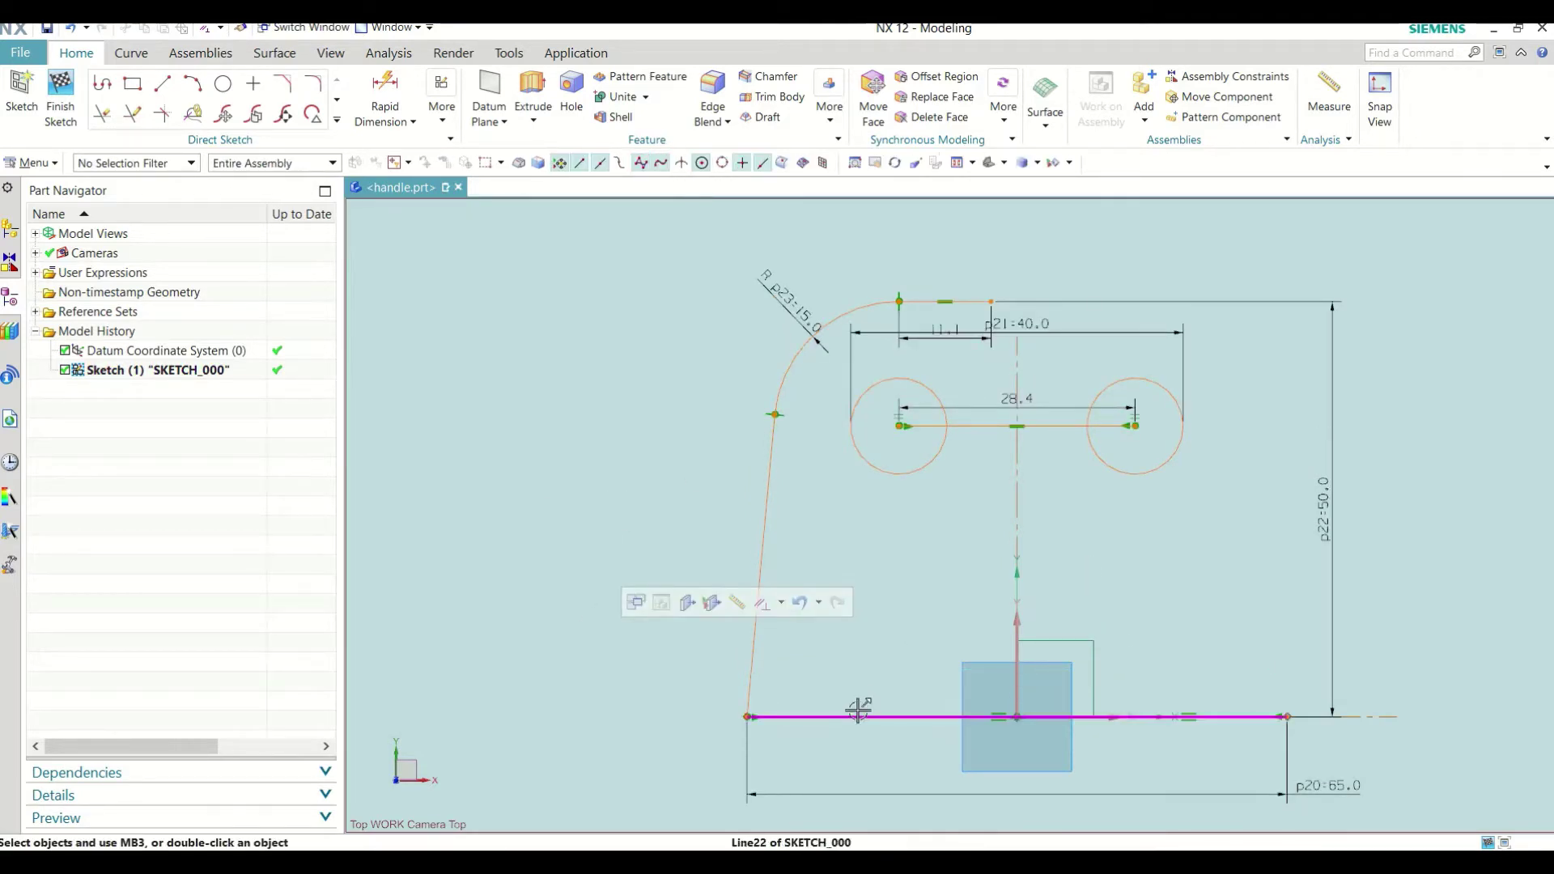
# Step: Convert the bottom line and the slot's centre line to reference lines
pyautogui.click(858, 715)
pyautogui.rightClick(858, 716)
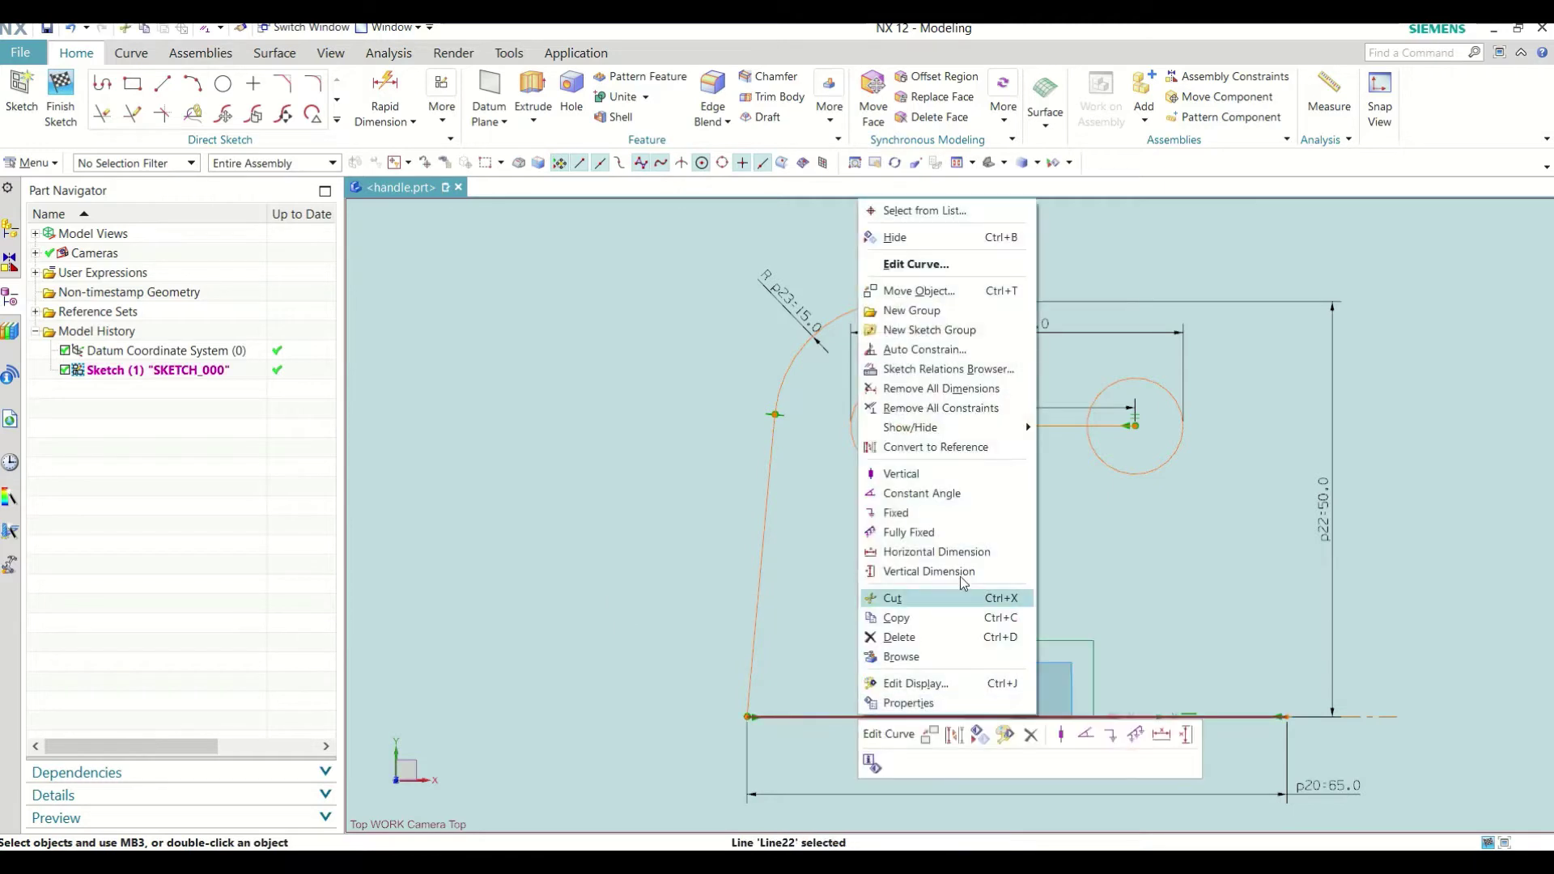
pyautogui.click(975, 447)
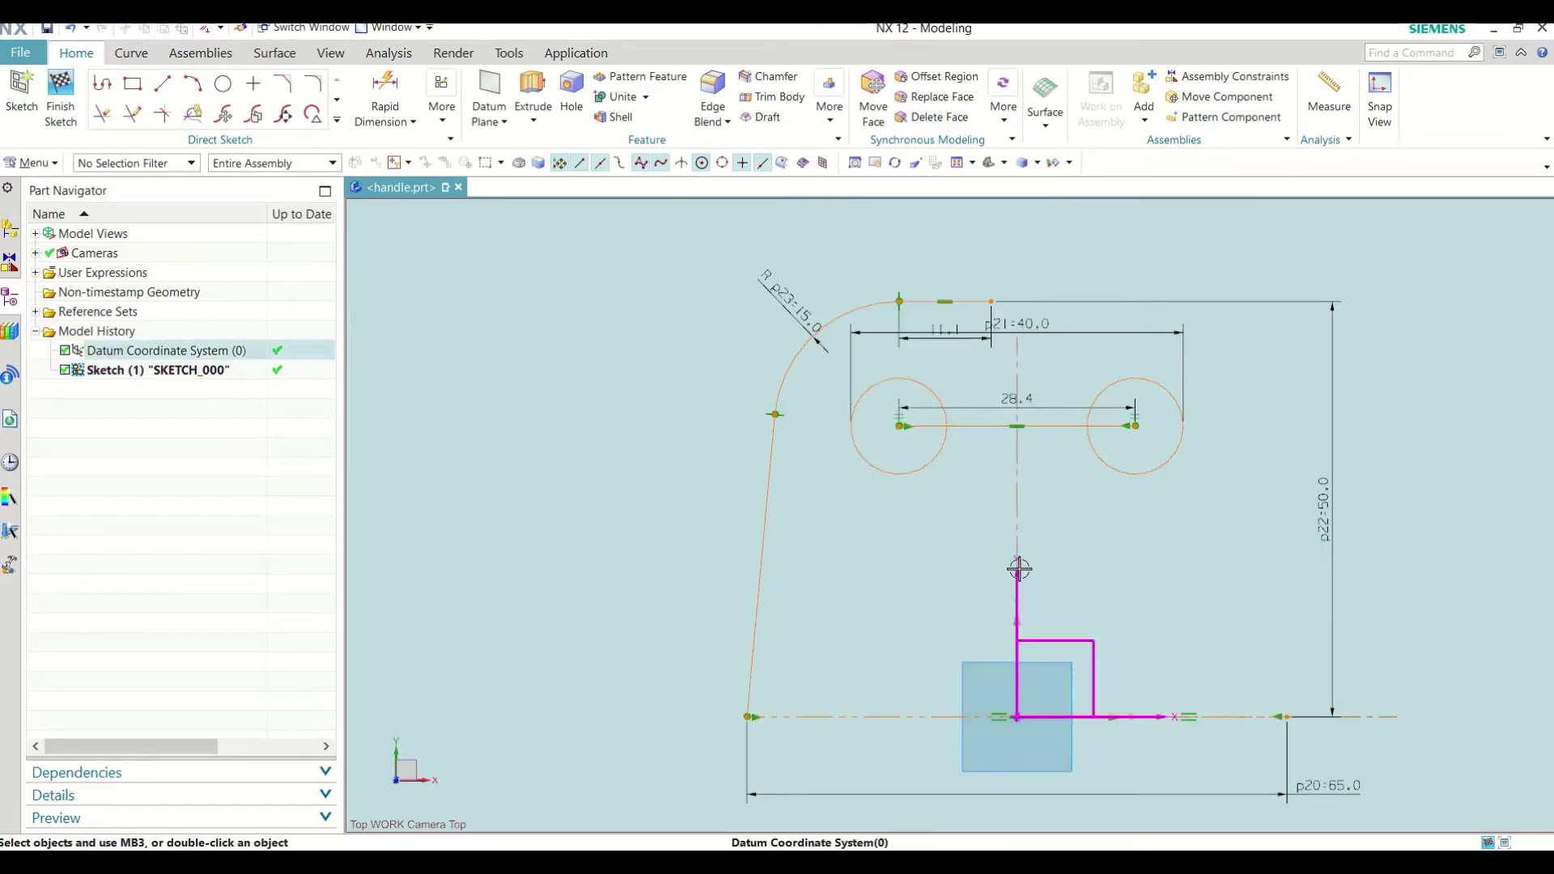
pyautogui.rightClick(1083, 430)
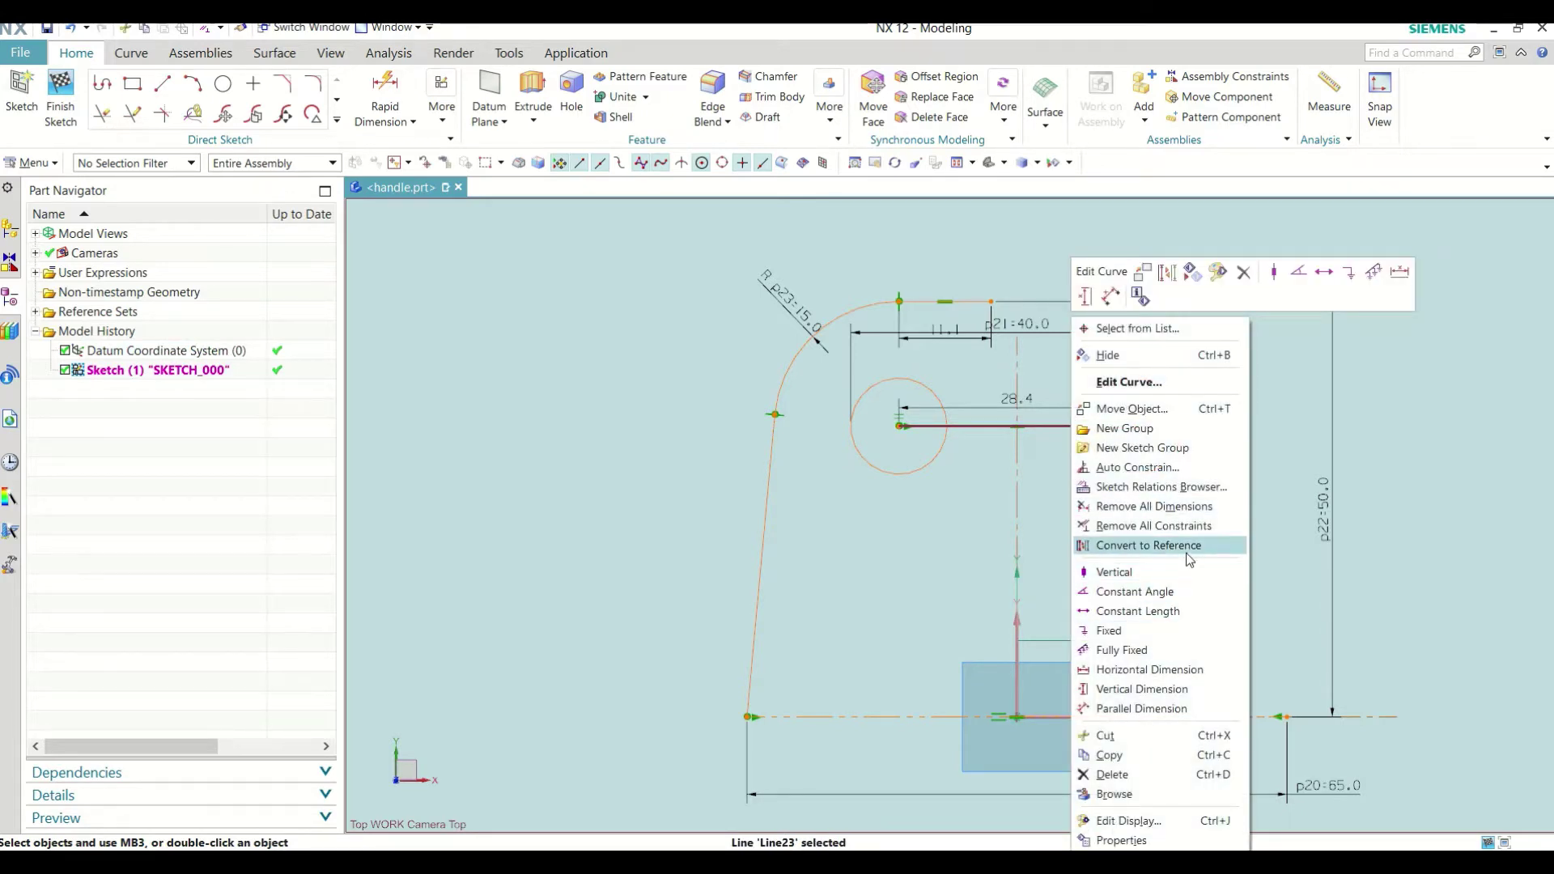
pyautogui.click(1129, 546)
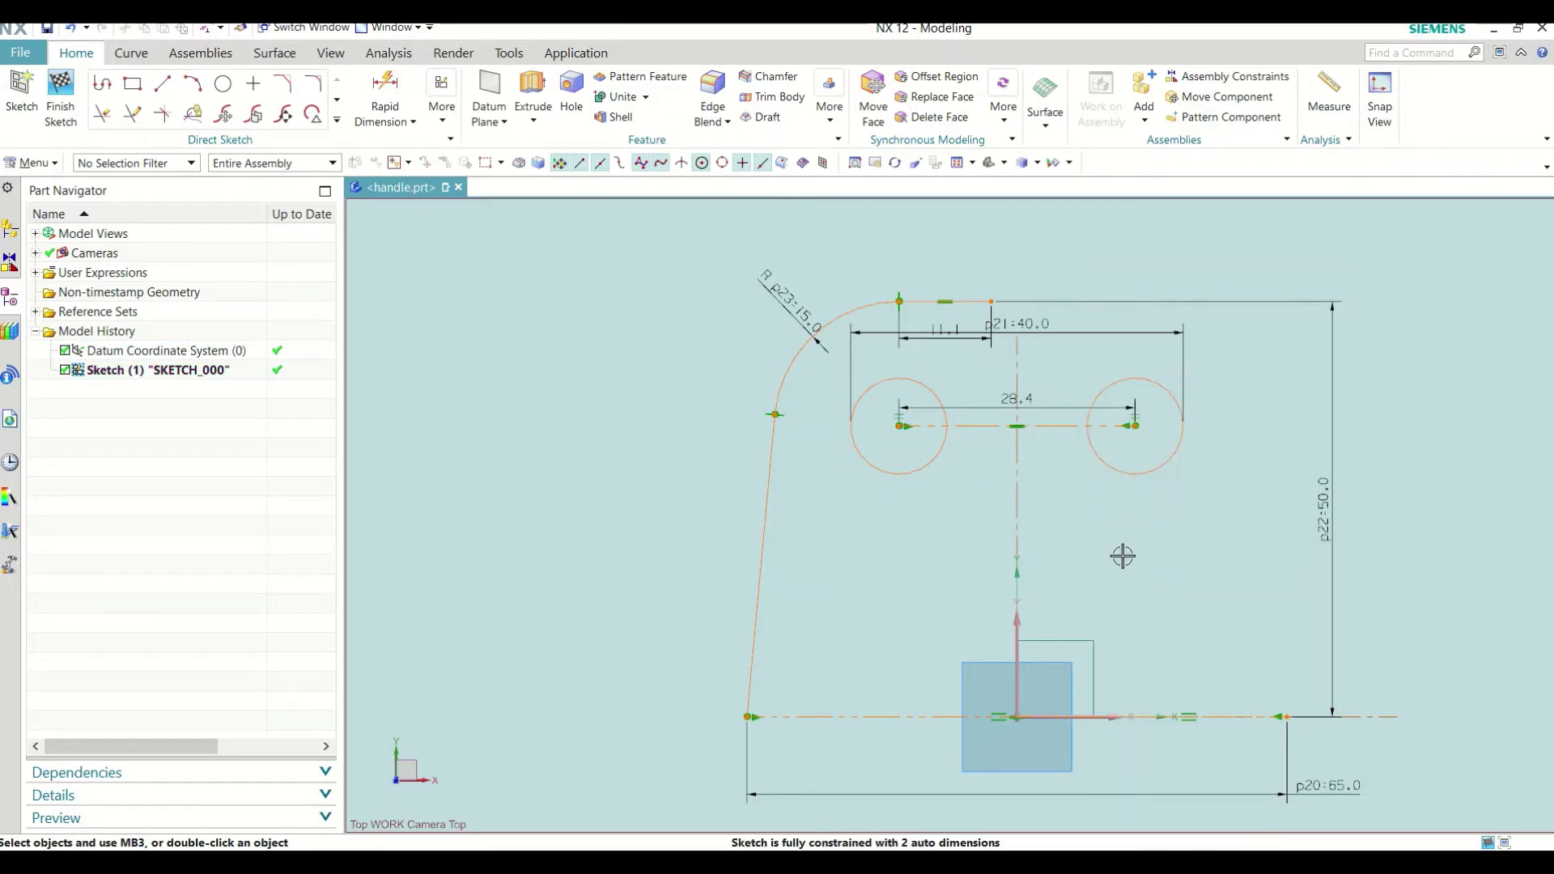
# Step: Draw lines from the left circle's top and bottom to the right circle, outlining the slot
pyautogui.click(165, 84)
pyautogui.click(889, 379)
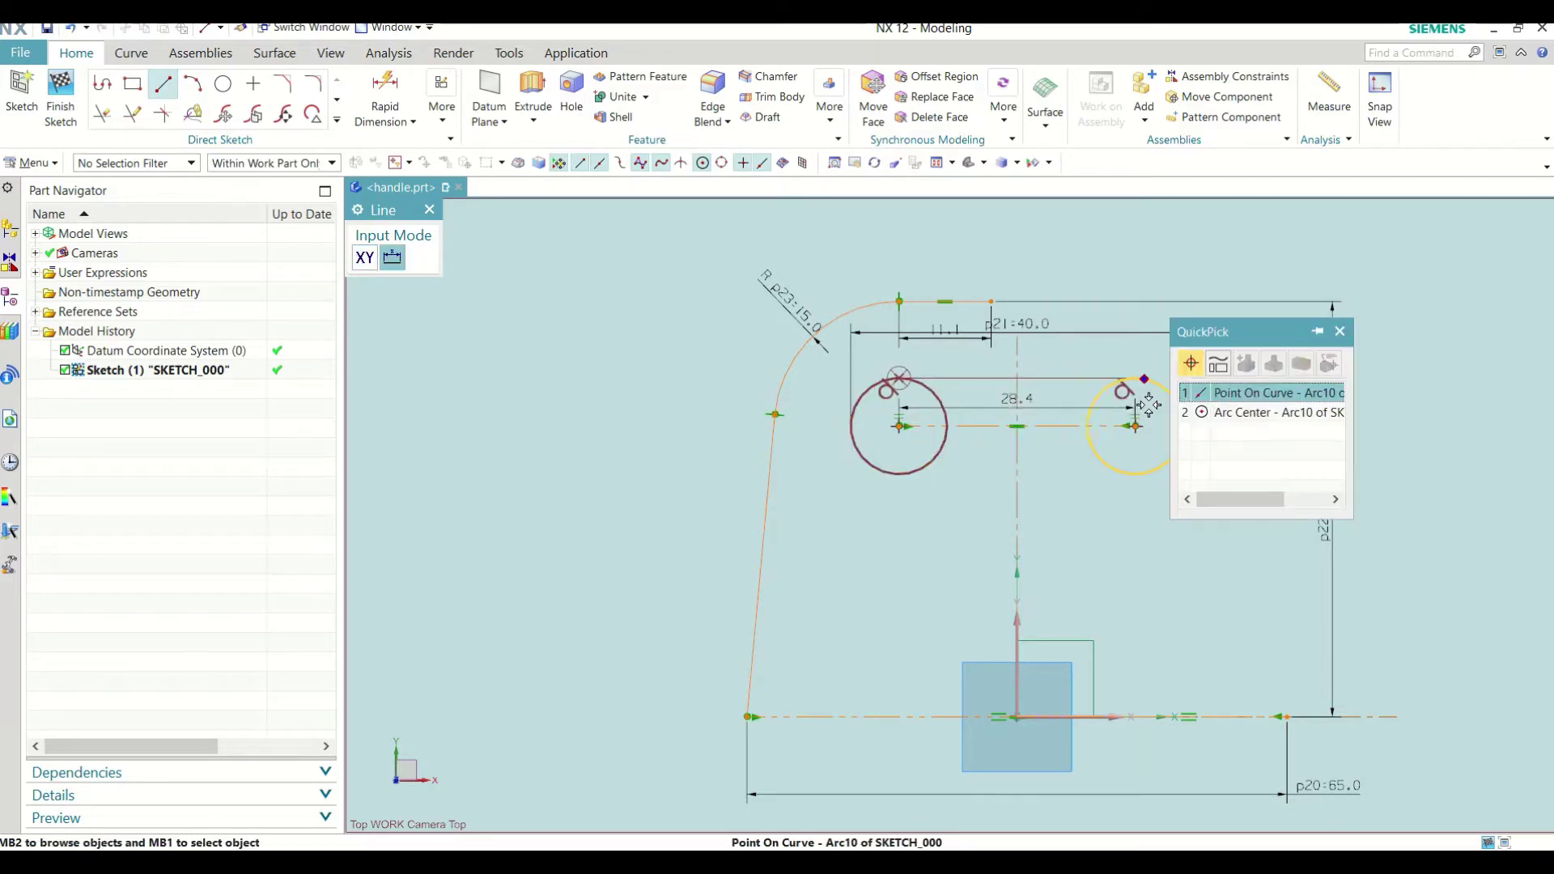
pyautogui.click(1175, 448)
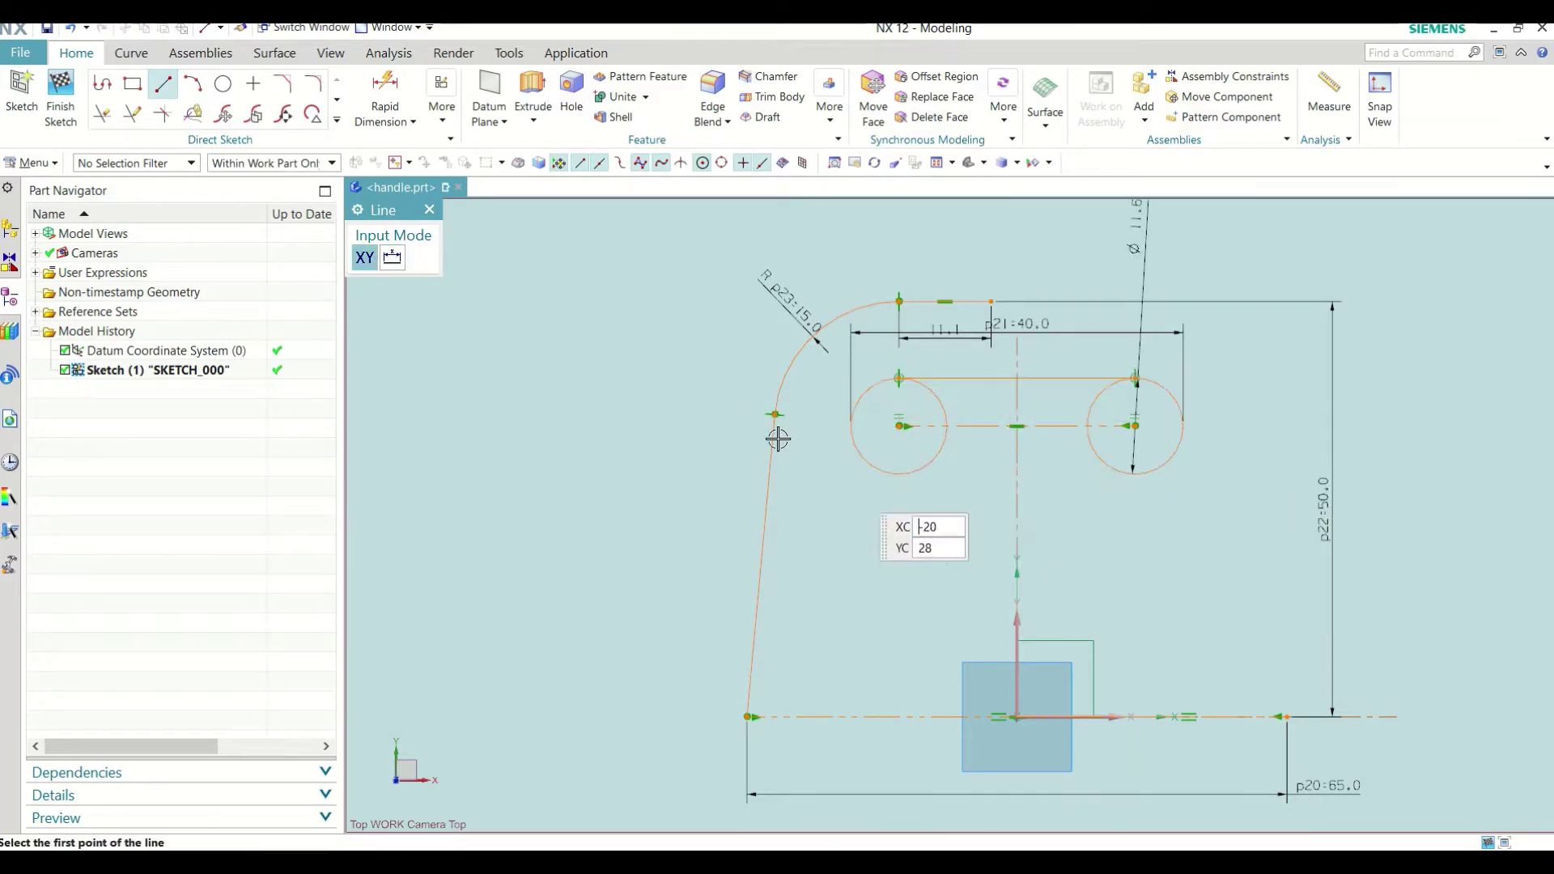
pyautogui.click(899, 475)
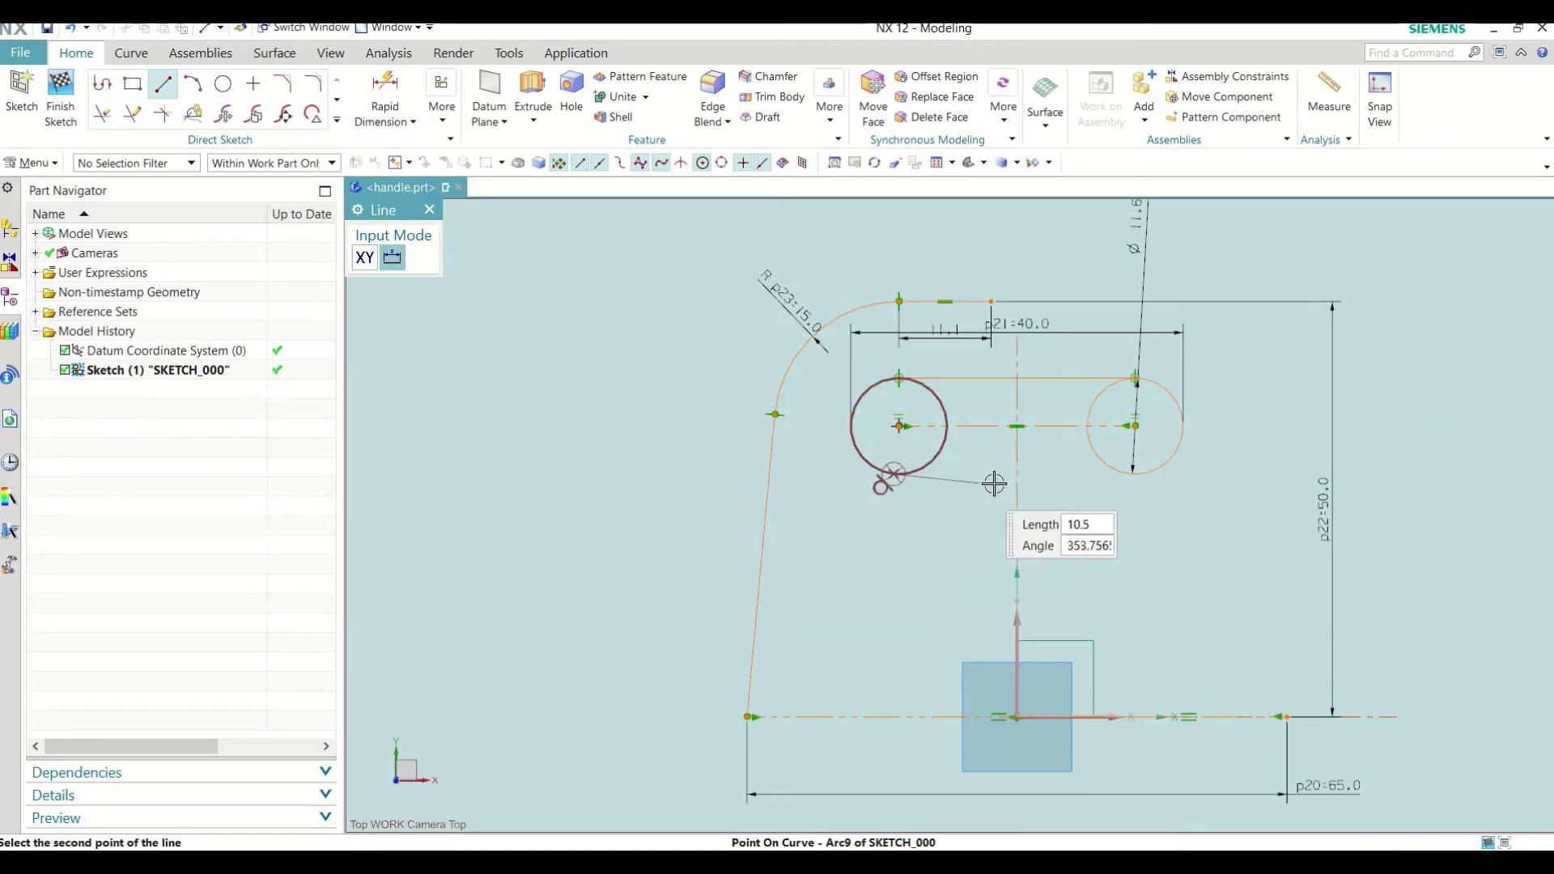
pyautogui.click(1140, 479)
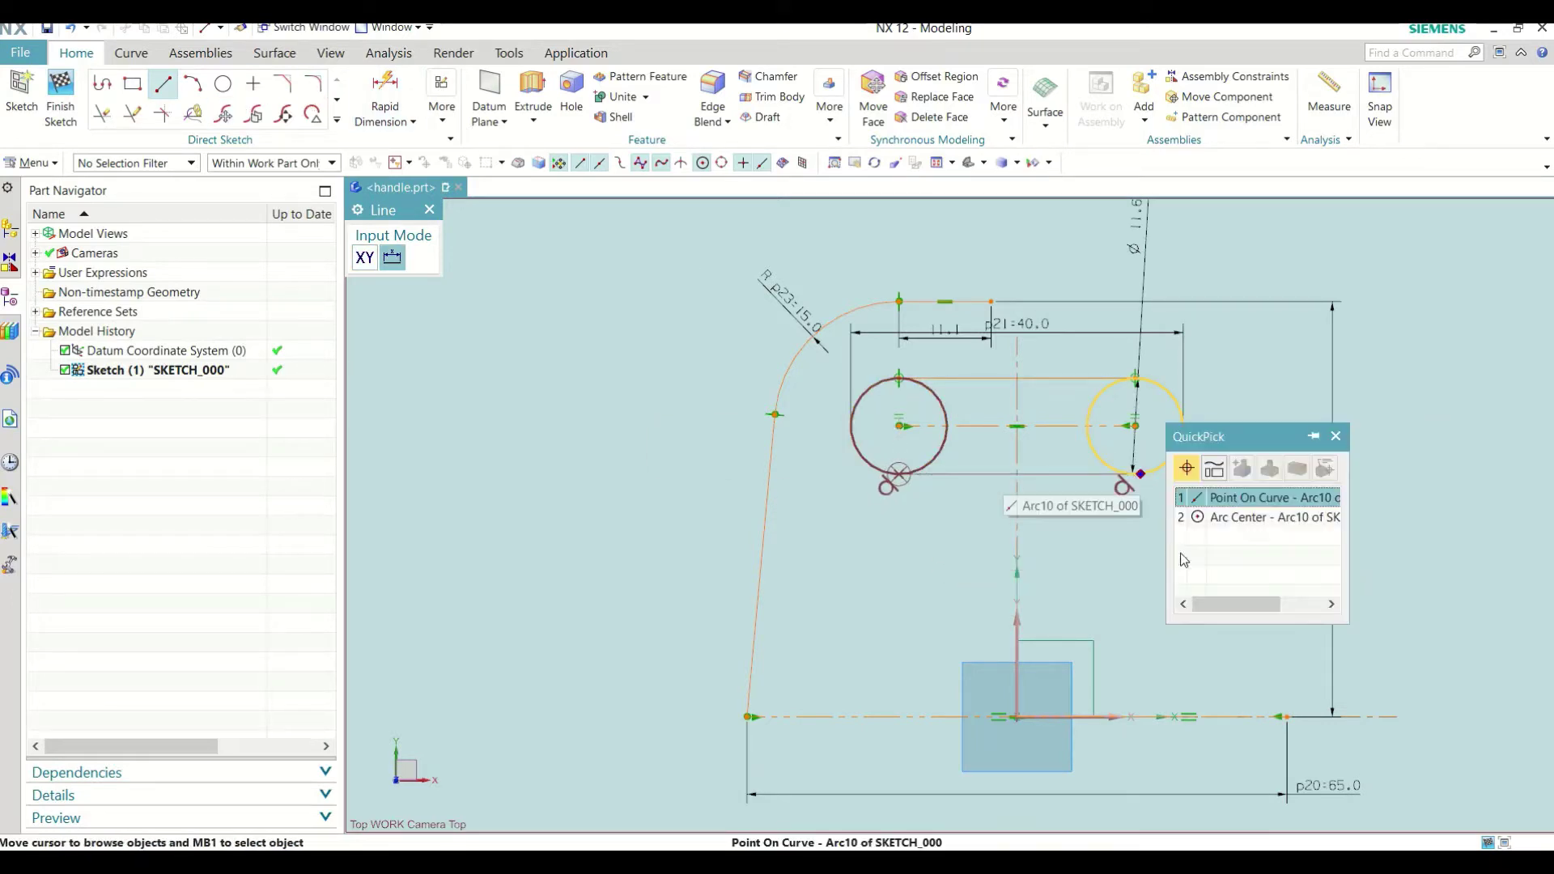
pyautogui.click(1234, 500)
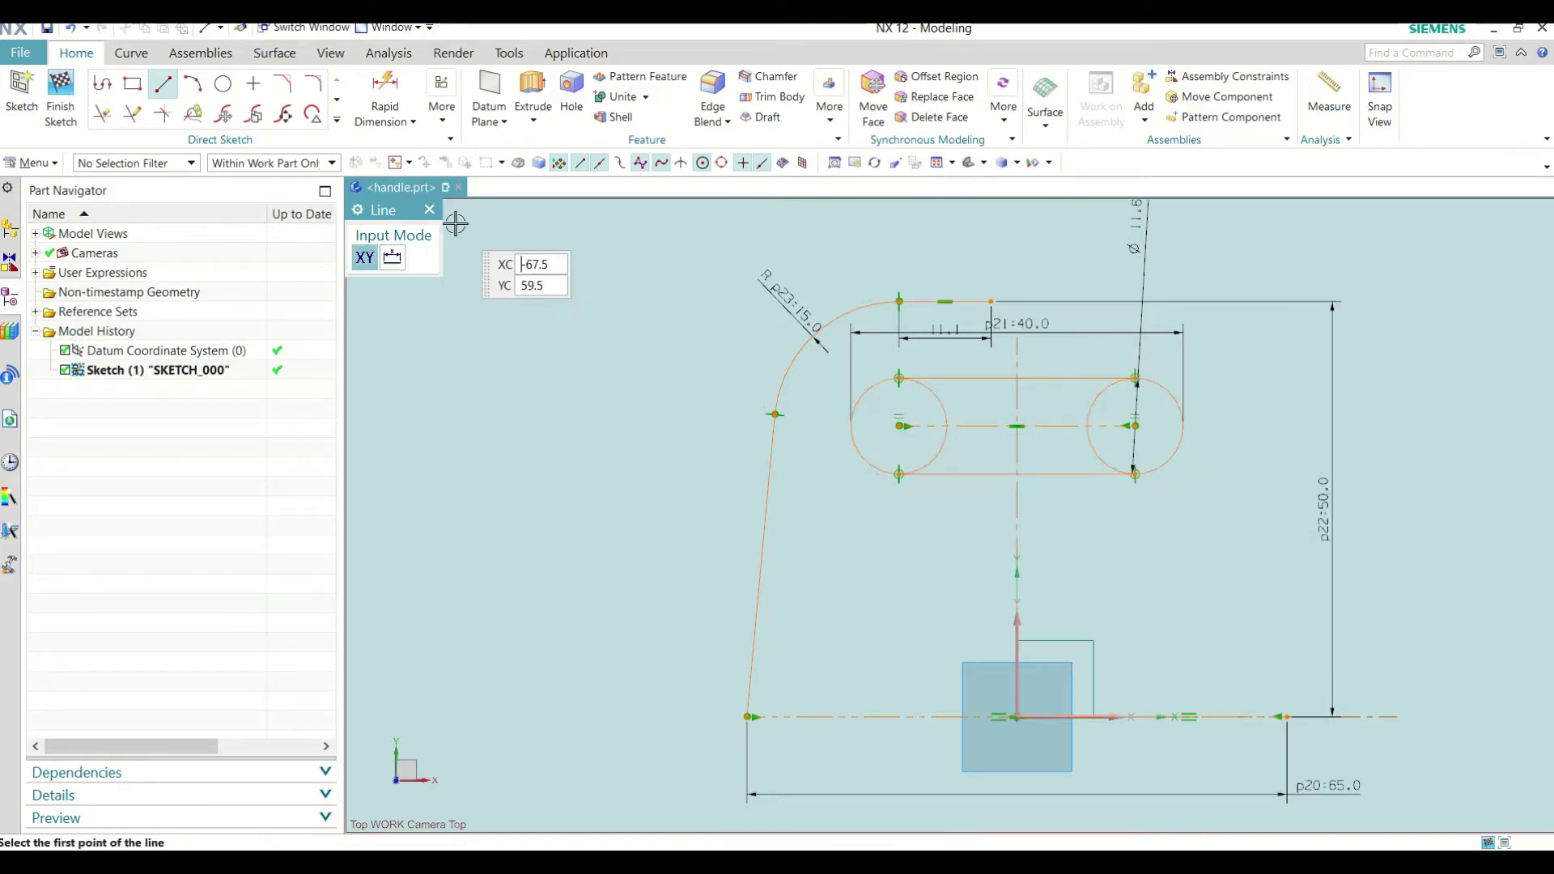
pyautogui.click(429, 209)
# Step: Quick Trim the inner arcs of the left and right slot circles
pyautogui.click(106, 120)
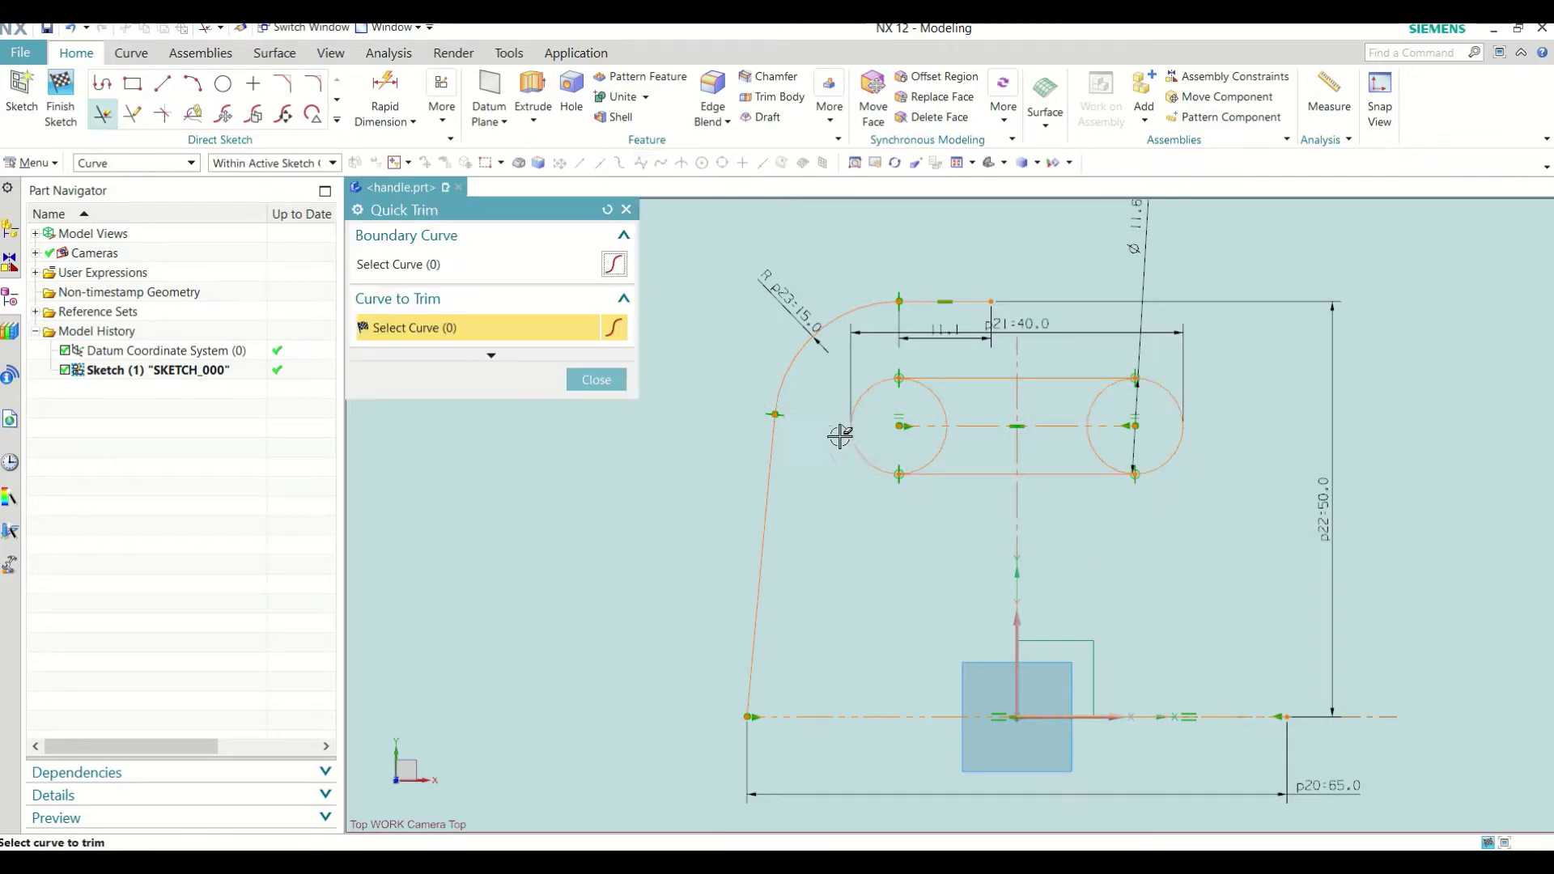
pyautogui.scroll(3, 842, 437)
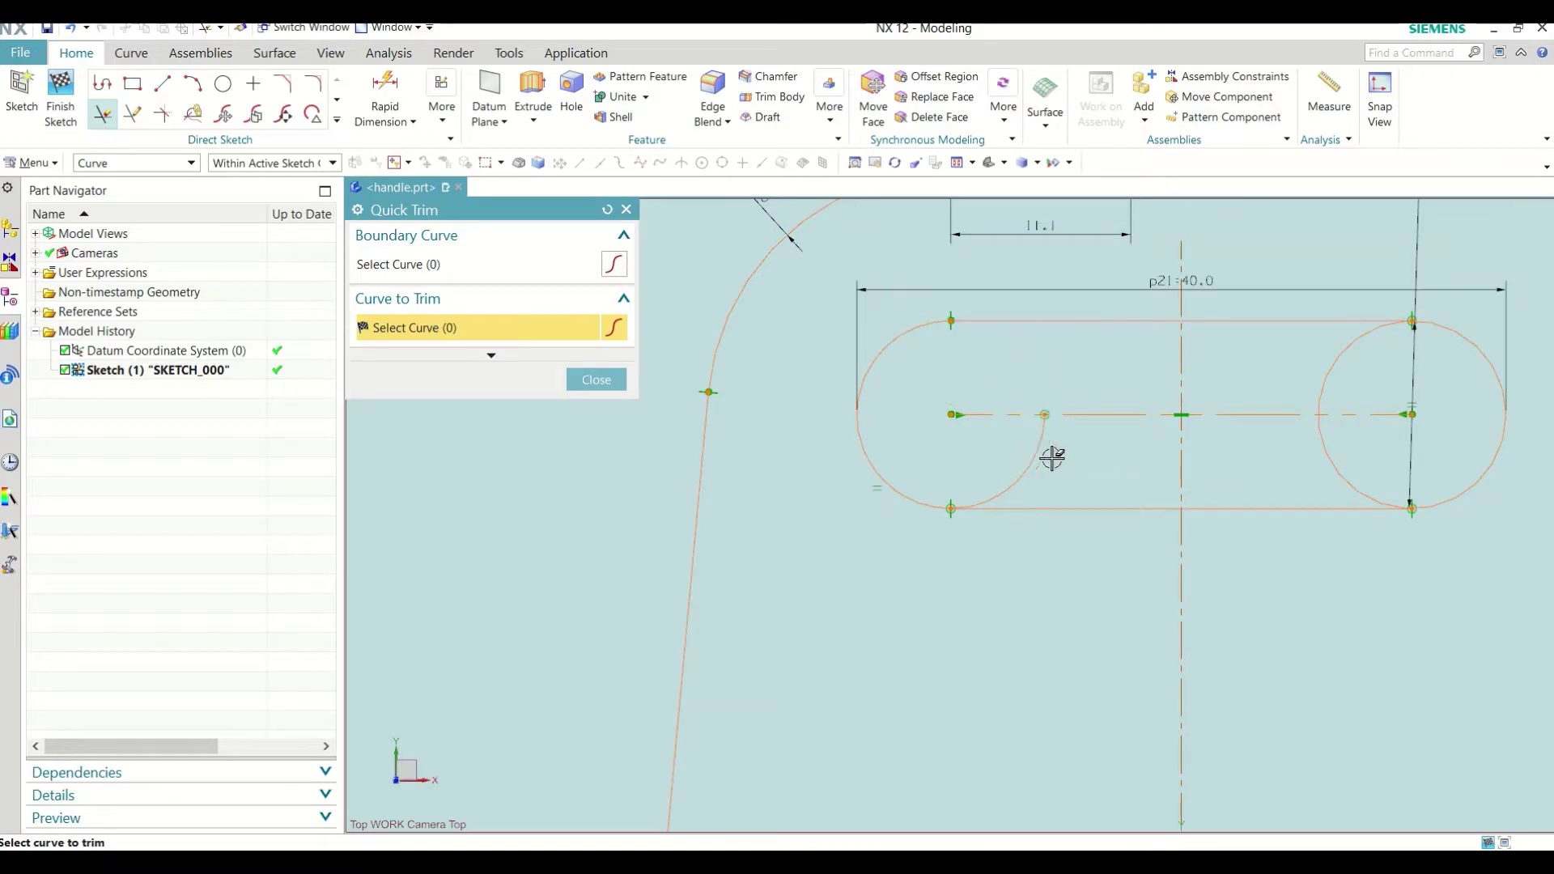
pyautogui.moveTo(995, 453); pyautogui.dragTo(1041, 457)
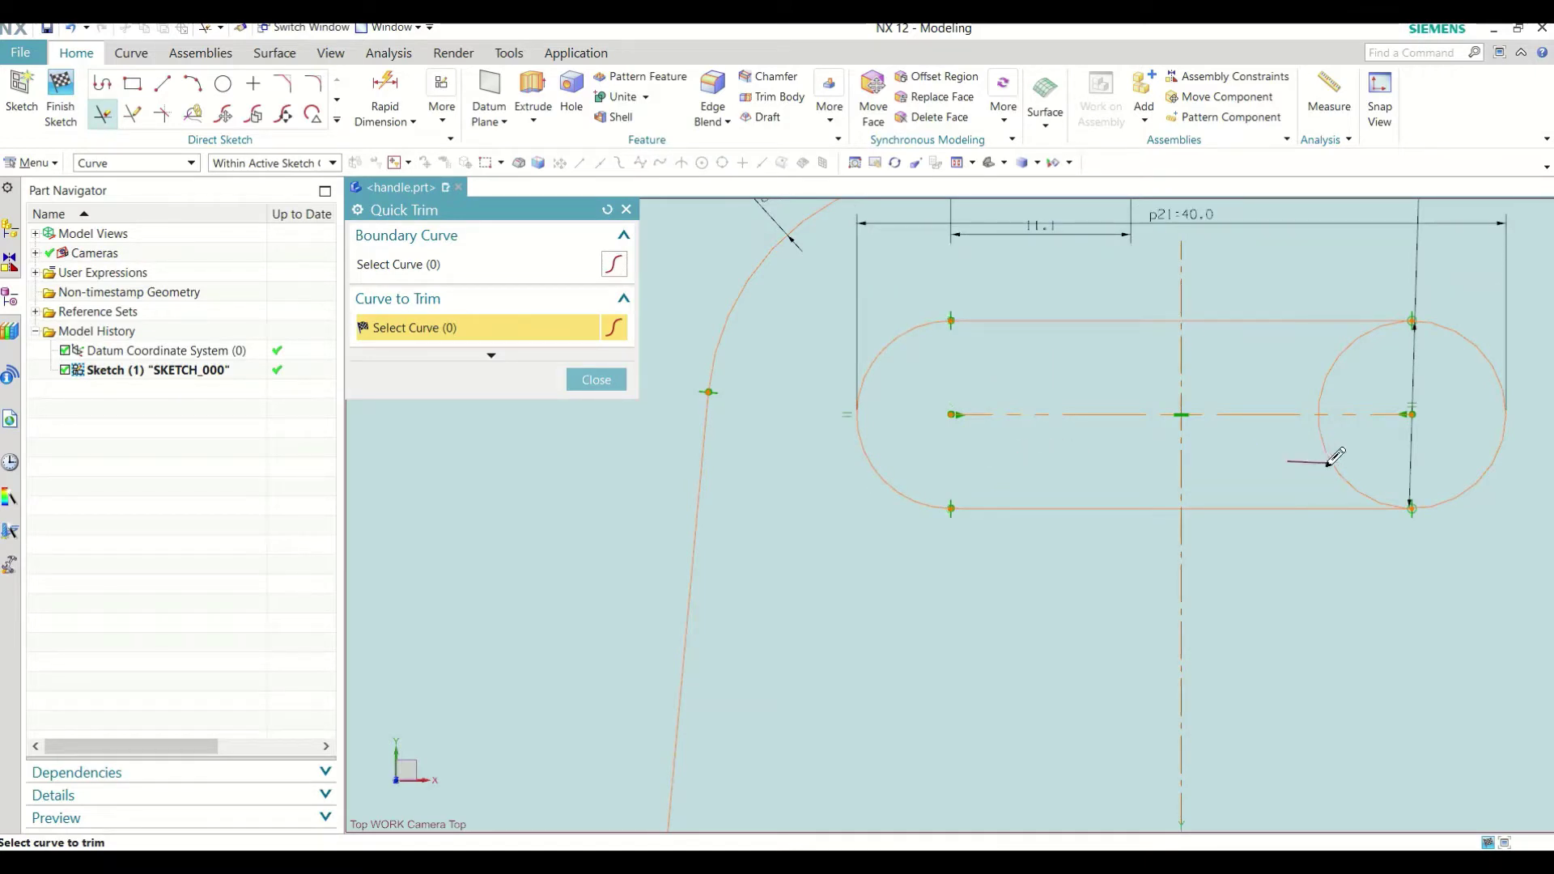
pyautogui.moveTo(1336, 458); pyautogui.dragTo(1311, 387)
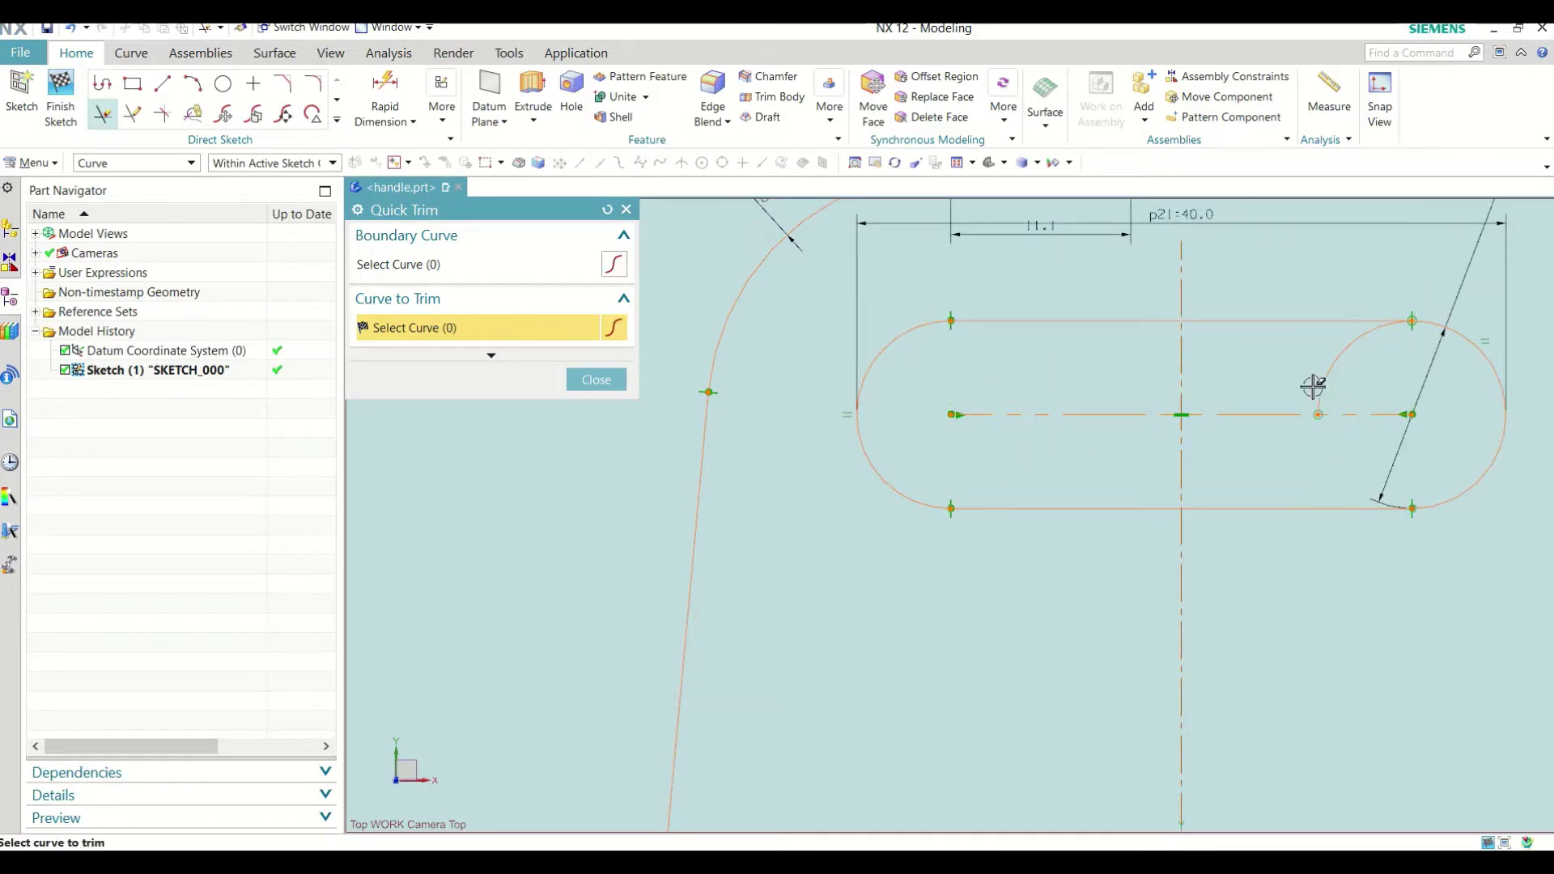
pyautogui.click(596, 380)
pyautogui.scroll(-3, 587, 473)
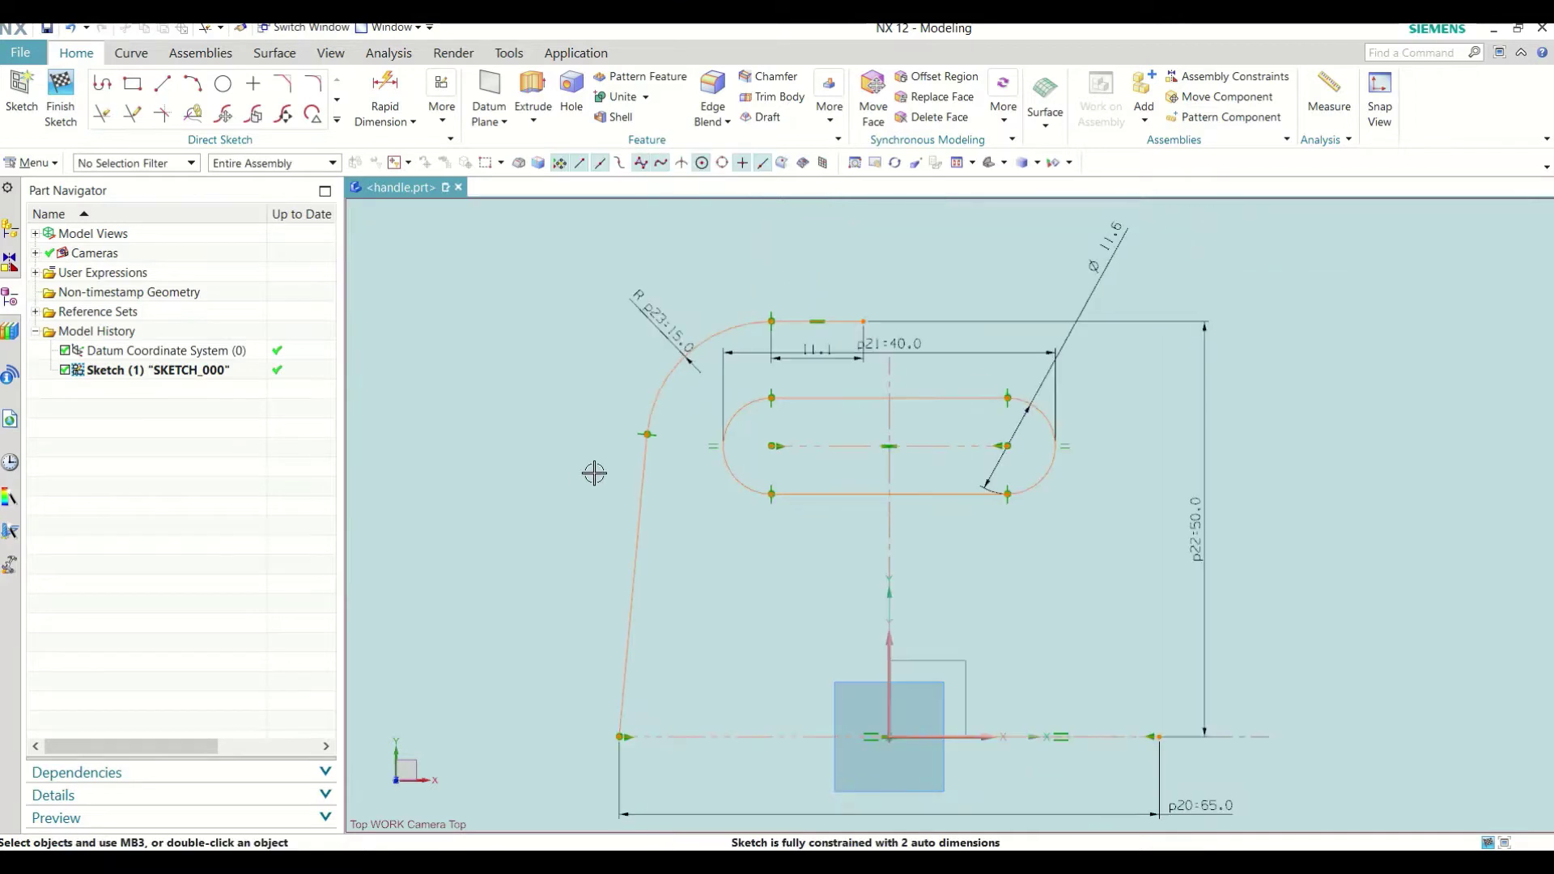
# Step: Reposition the arc's diameter dimension and set it to 16 mm
pyautogui.click(1117, 231)
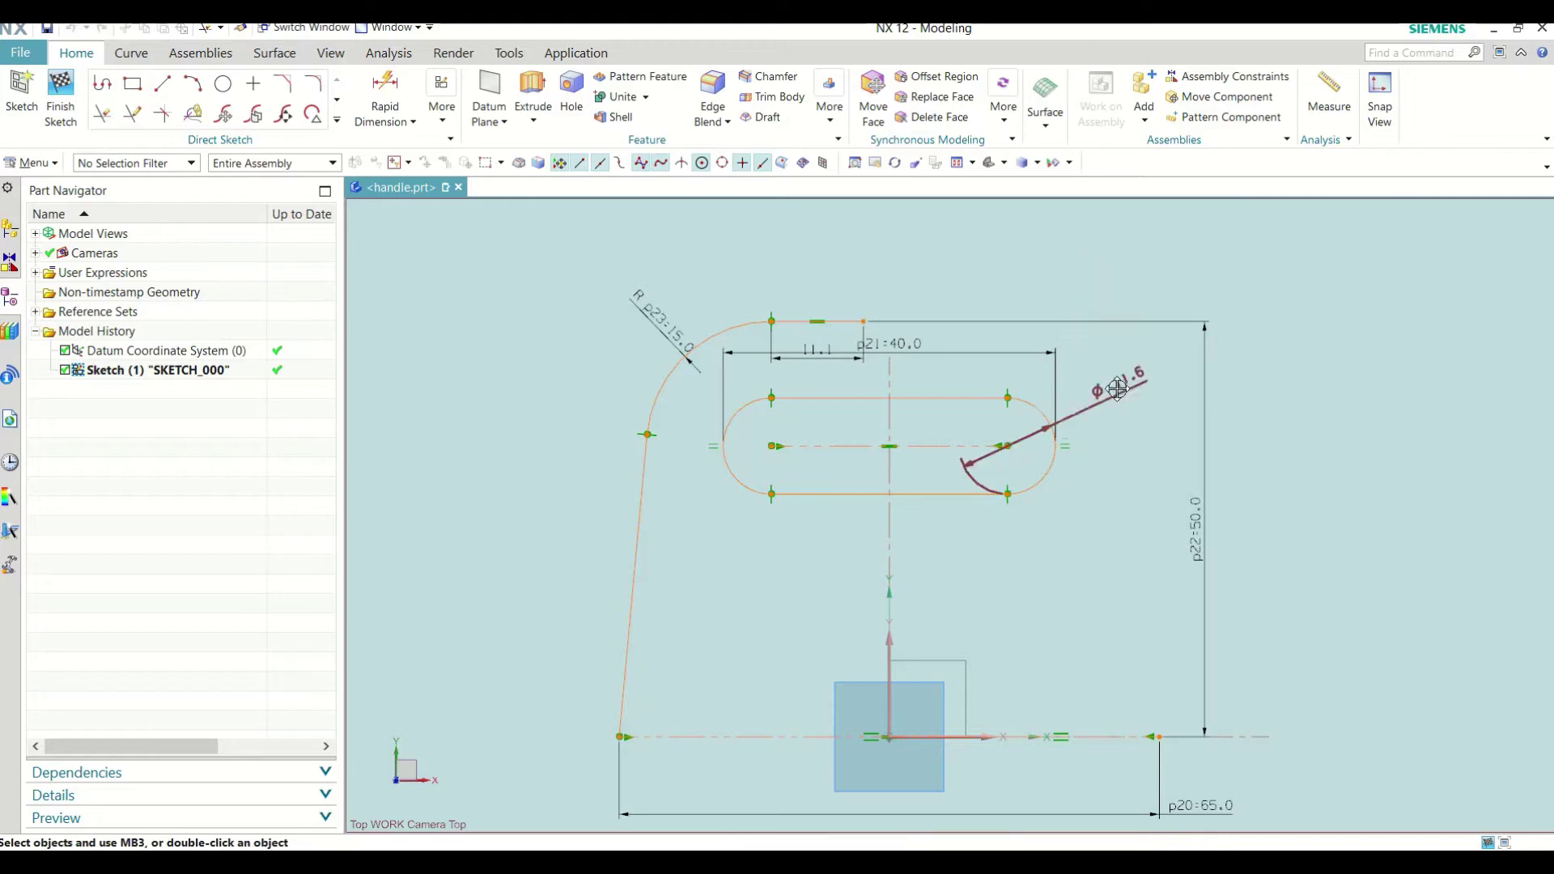
pyautogui.moveTo(1113, 239)
pyautogui.mouseDown()
pyautogui.moveTo(1087, 313)
pyautogui.moveTo(1130, 430)
pyautogui.mouseUp()
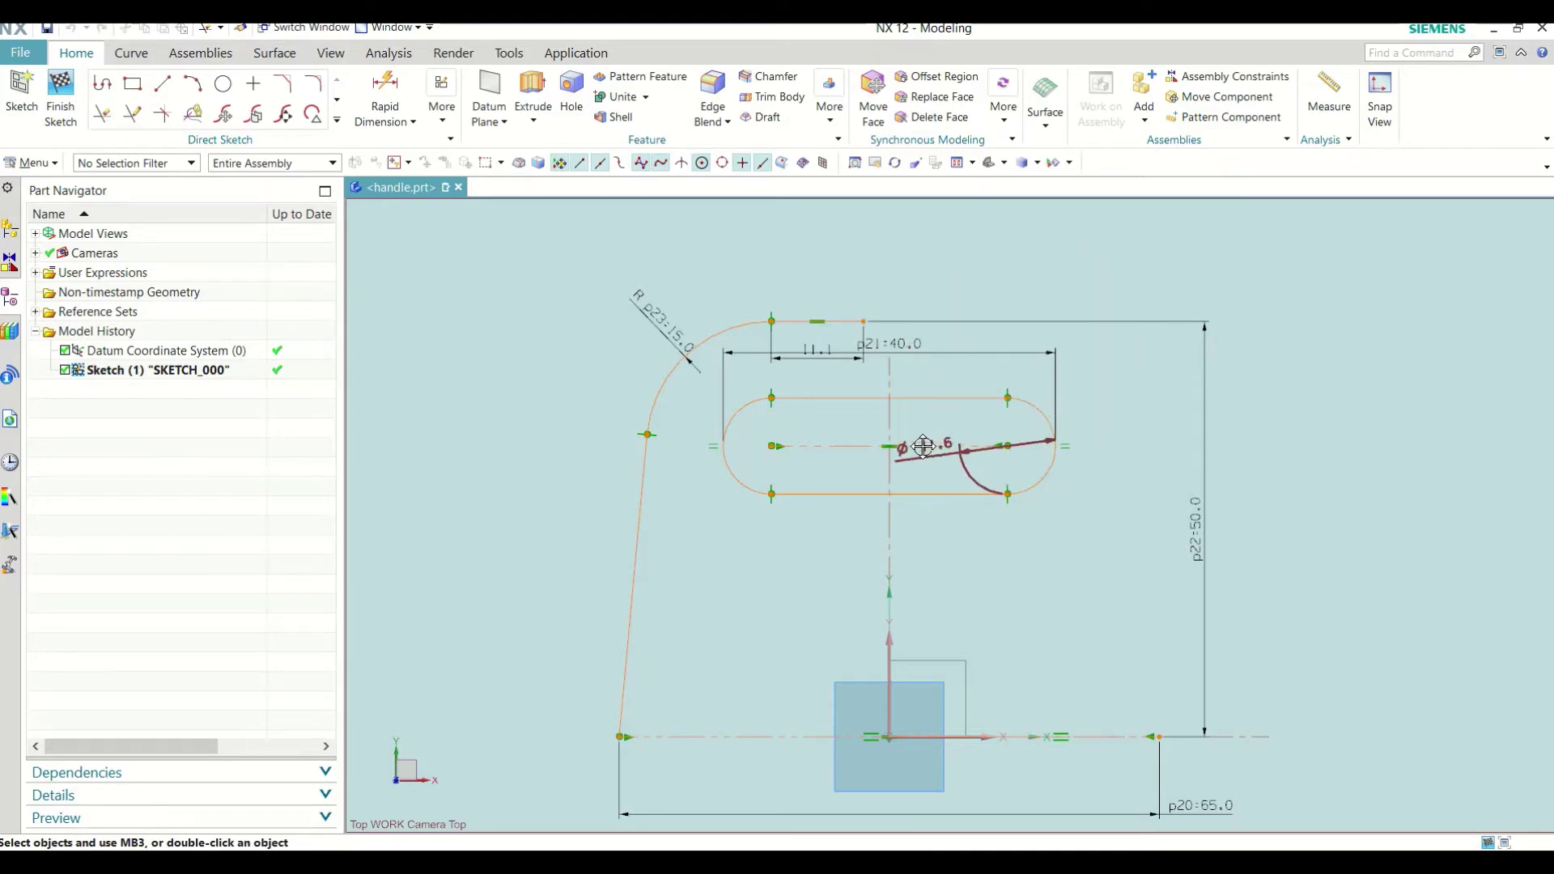
pyautogui.doubleClick(1130, 430)
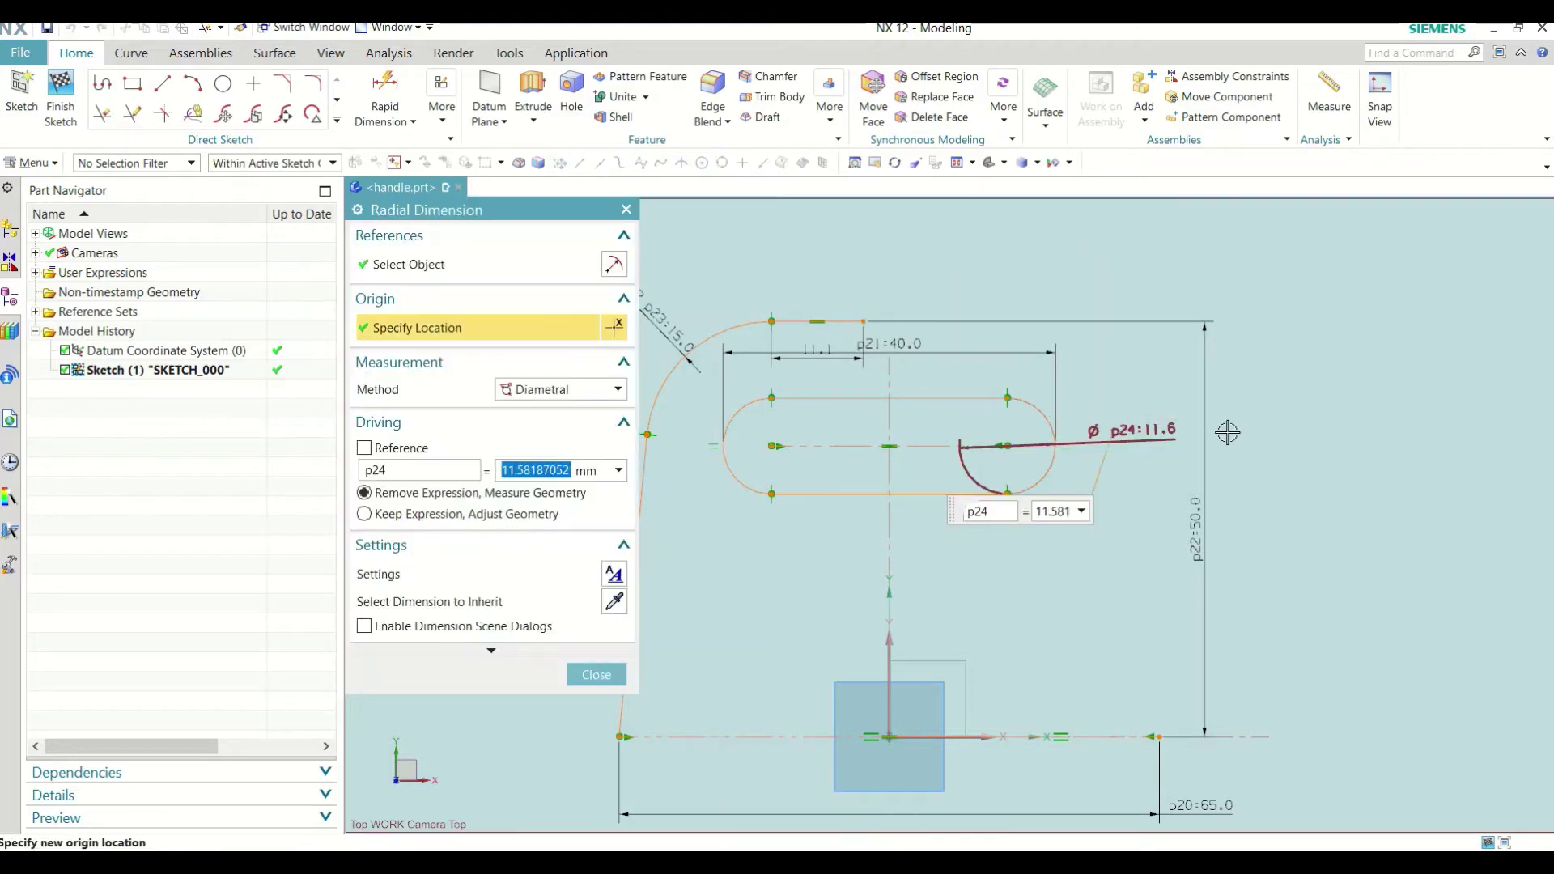
pyautogui.write('16')
pyautogui.press('Return')
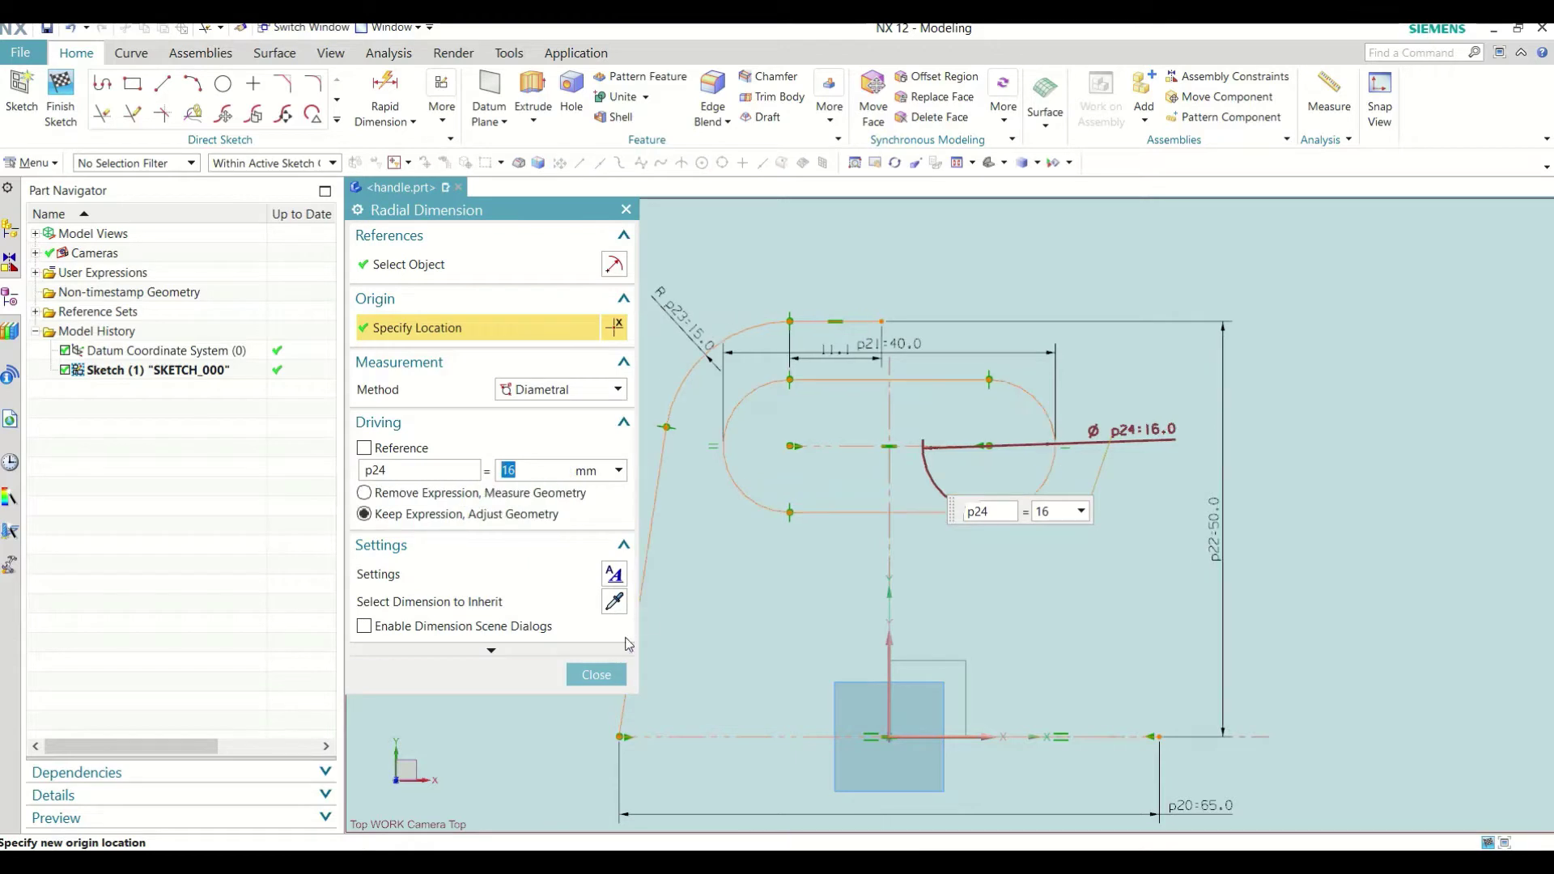
pyautogui.click(597, 674)
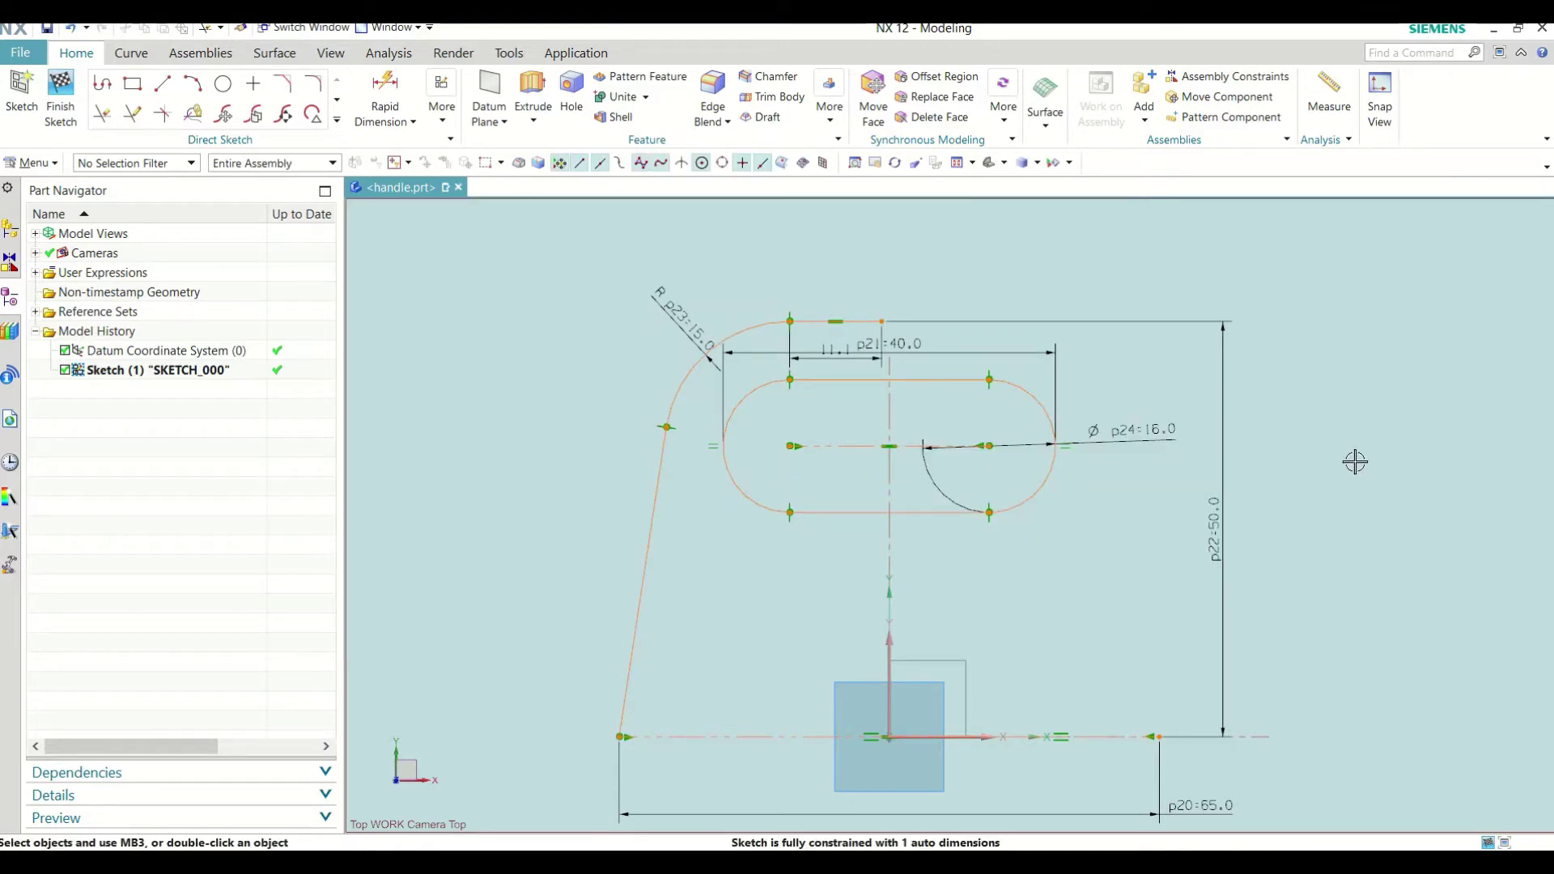
# Step: Constrain the top line's end point onto the vertical centreline with Point on Curve
pyautogui.click(447, 124)
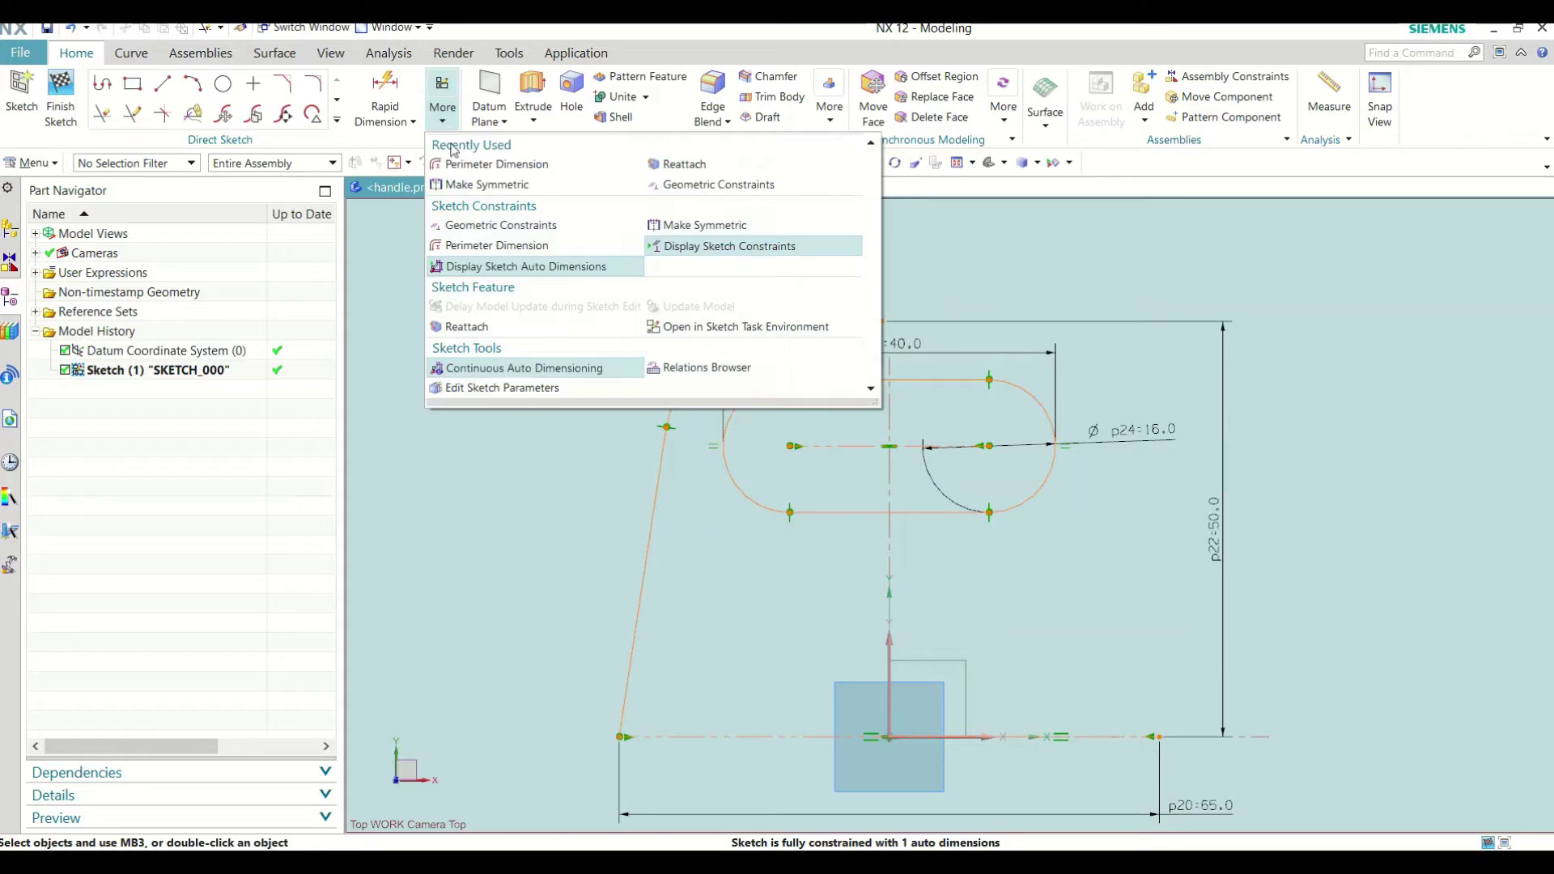
pyautogui.click(685, 186)
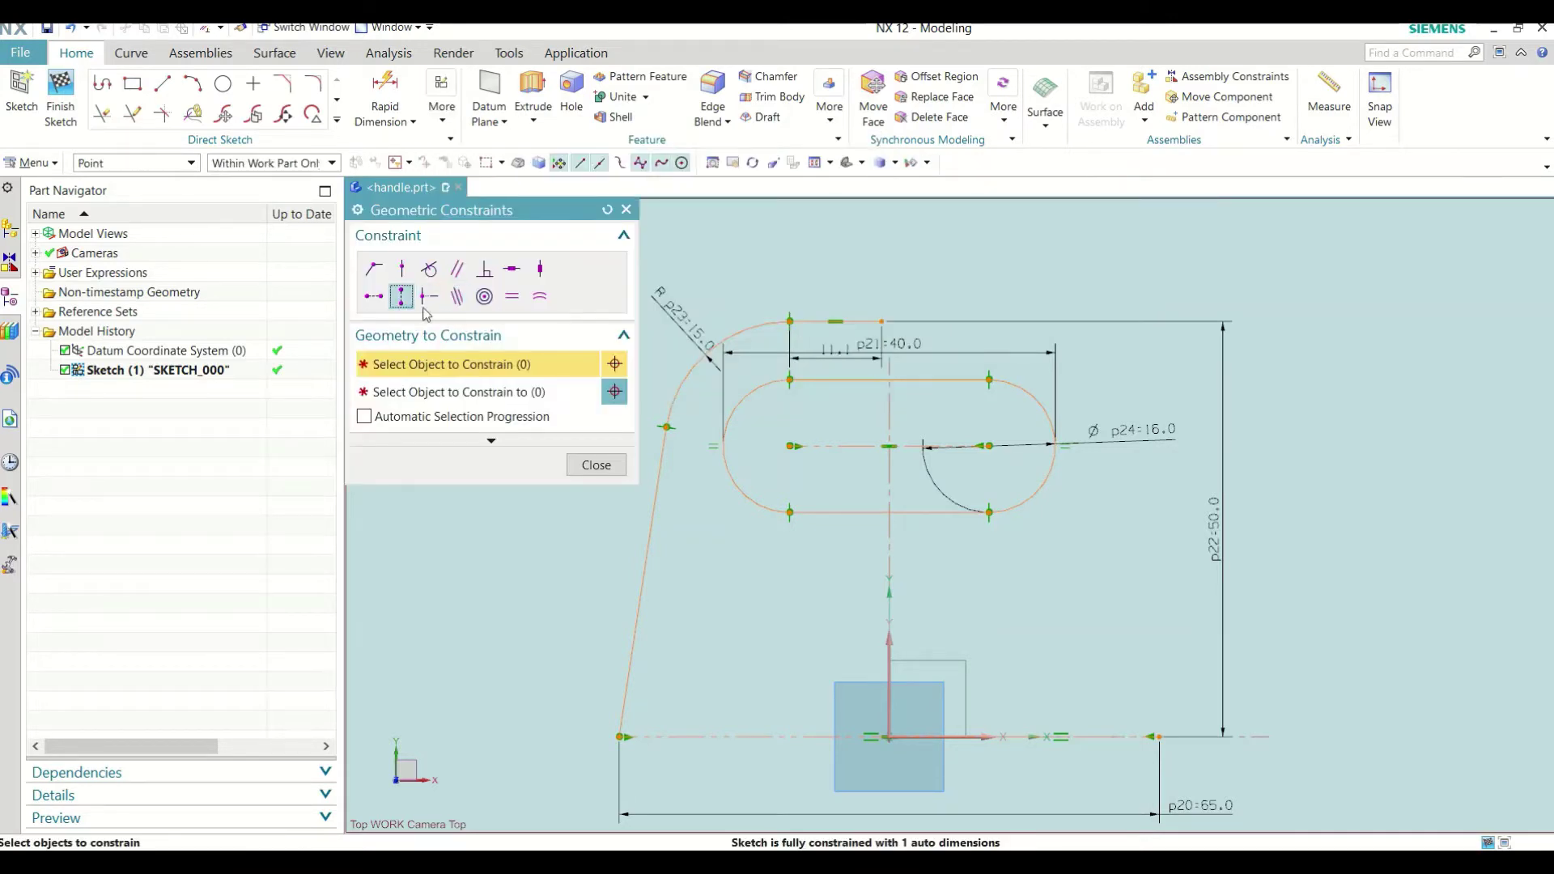
pyautogui.click(881, 321)
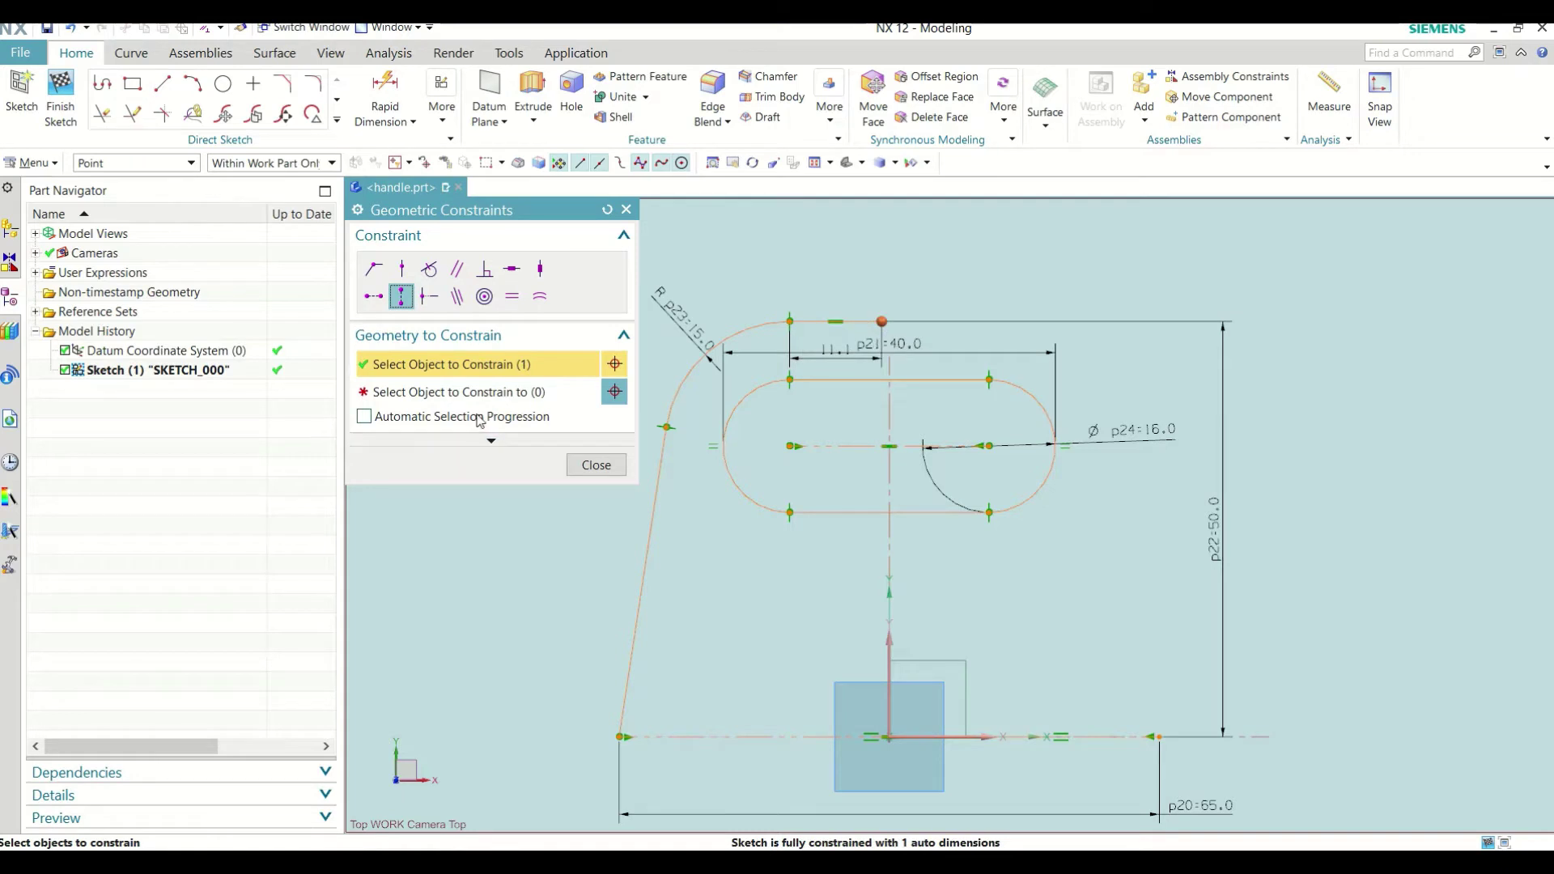
pyautogui.click(890, 736)
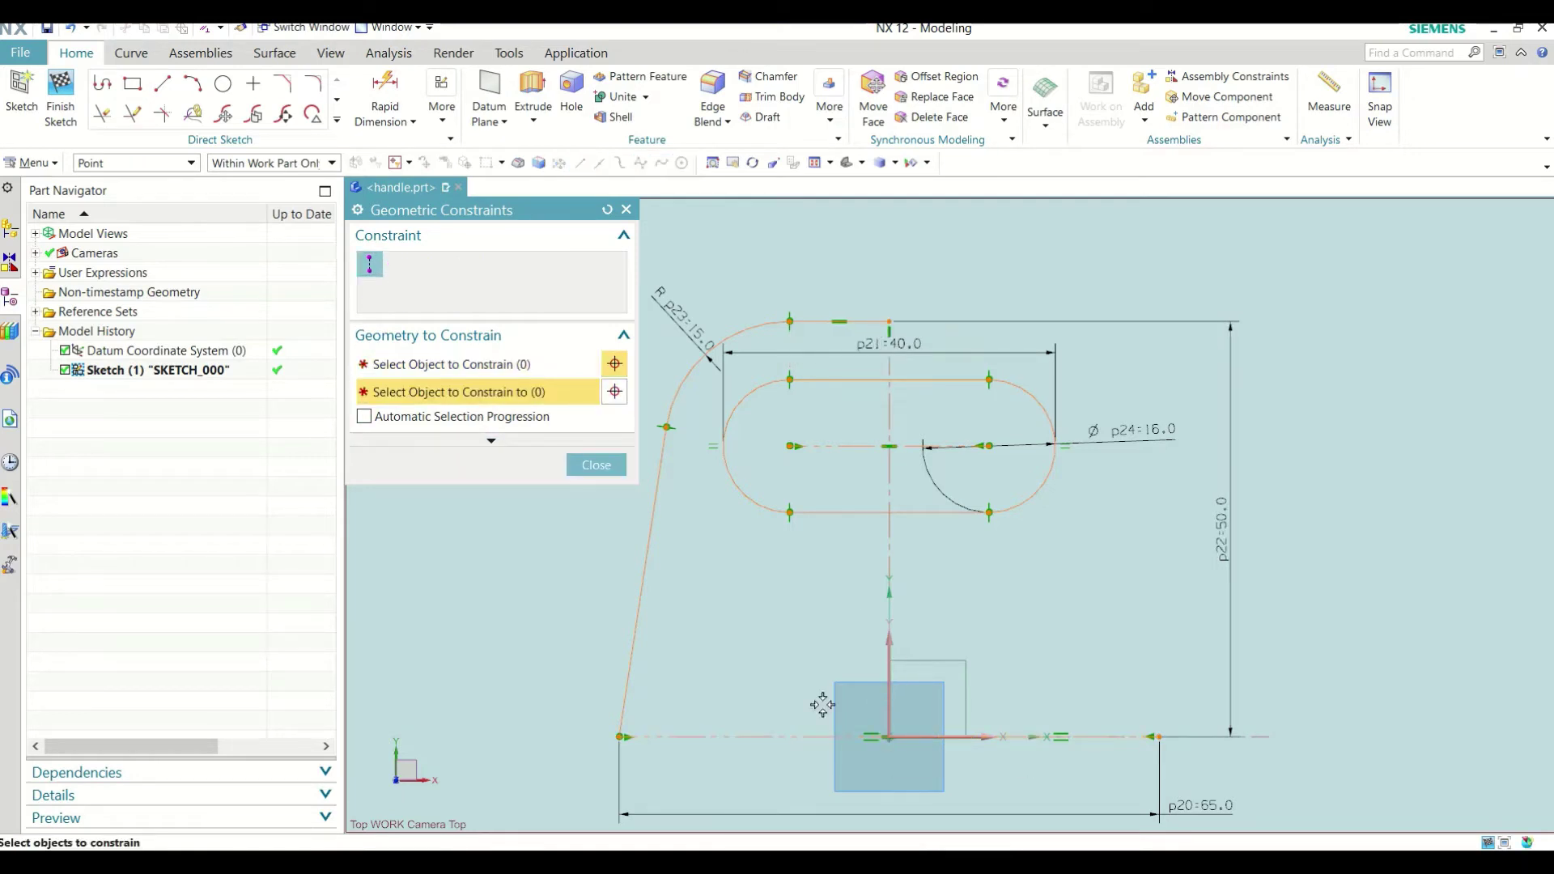
pyautogui.click(596, 465)
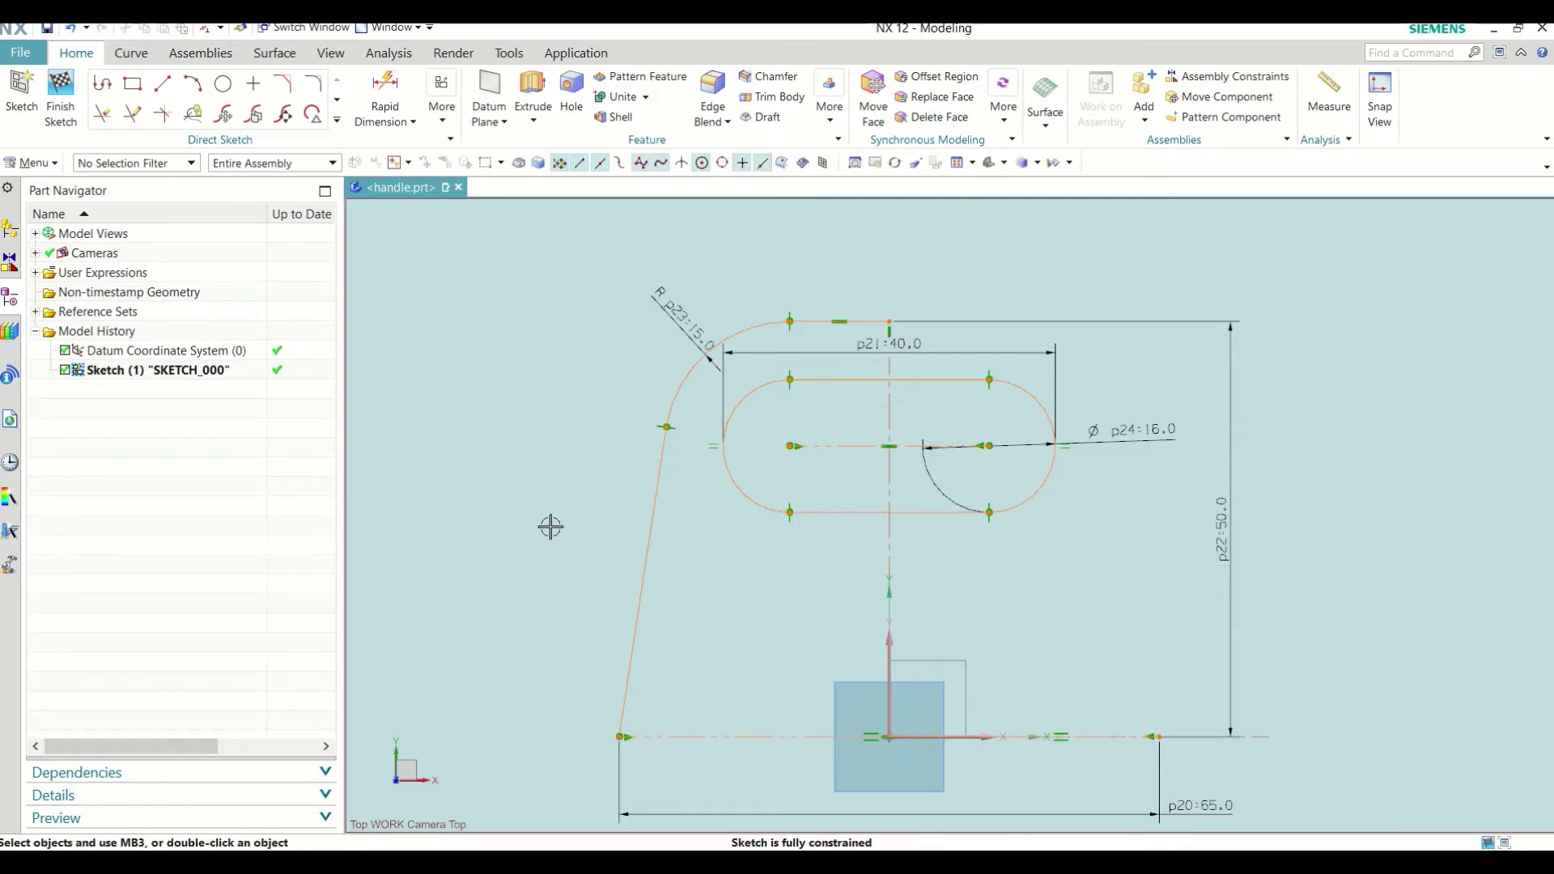
pyautogui.click(337, 119)
pyautogui.click(103, 270)
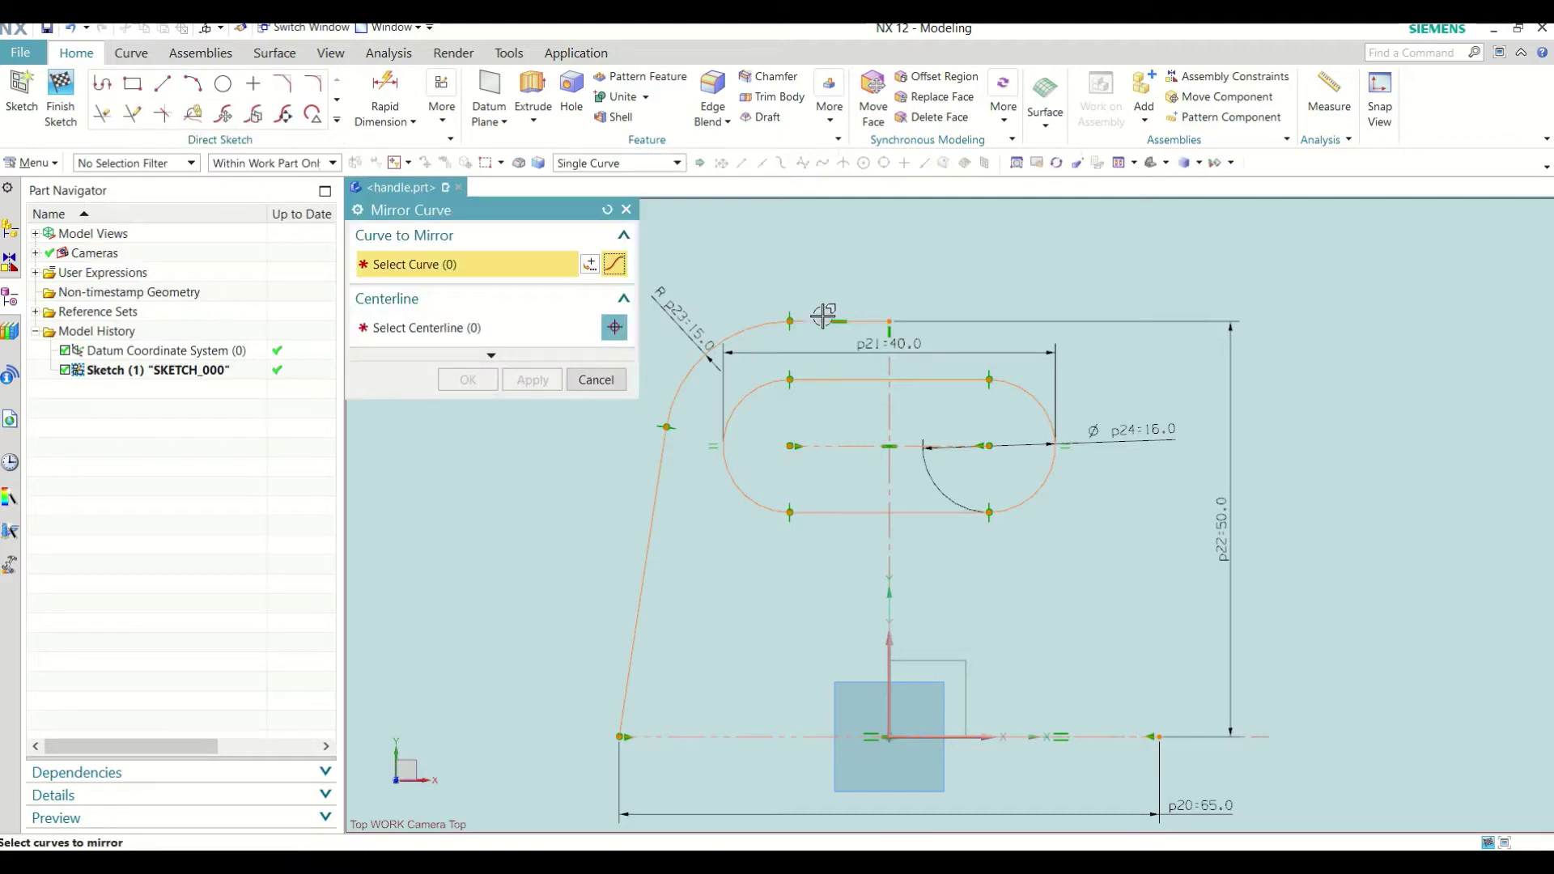
# Step: Mirror the top line, corner arc and left slanted line across the vertical axis
pyautogui.click(718, 340)
pyautogui.click(664, 459)
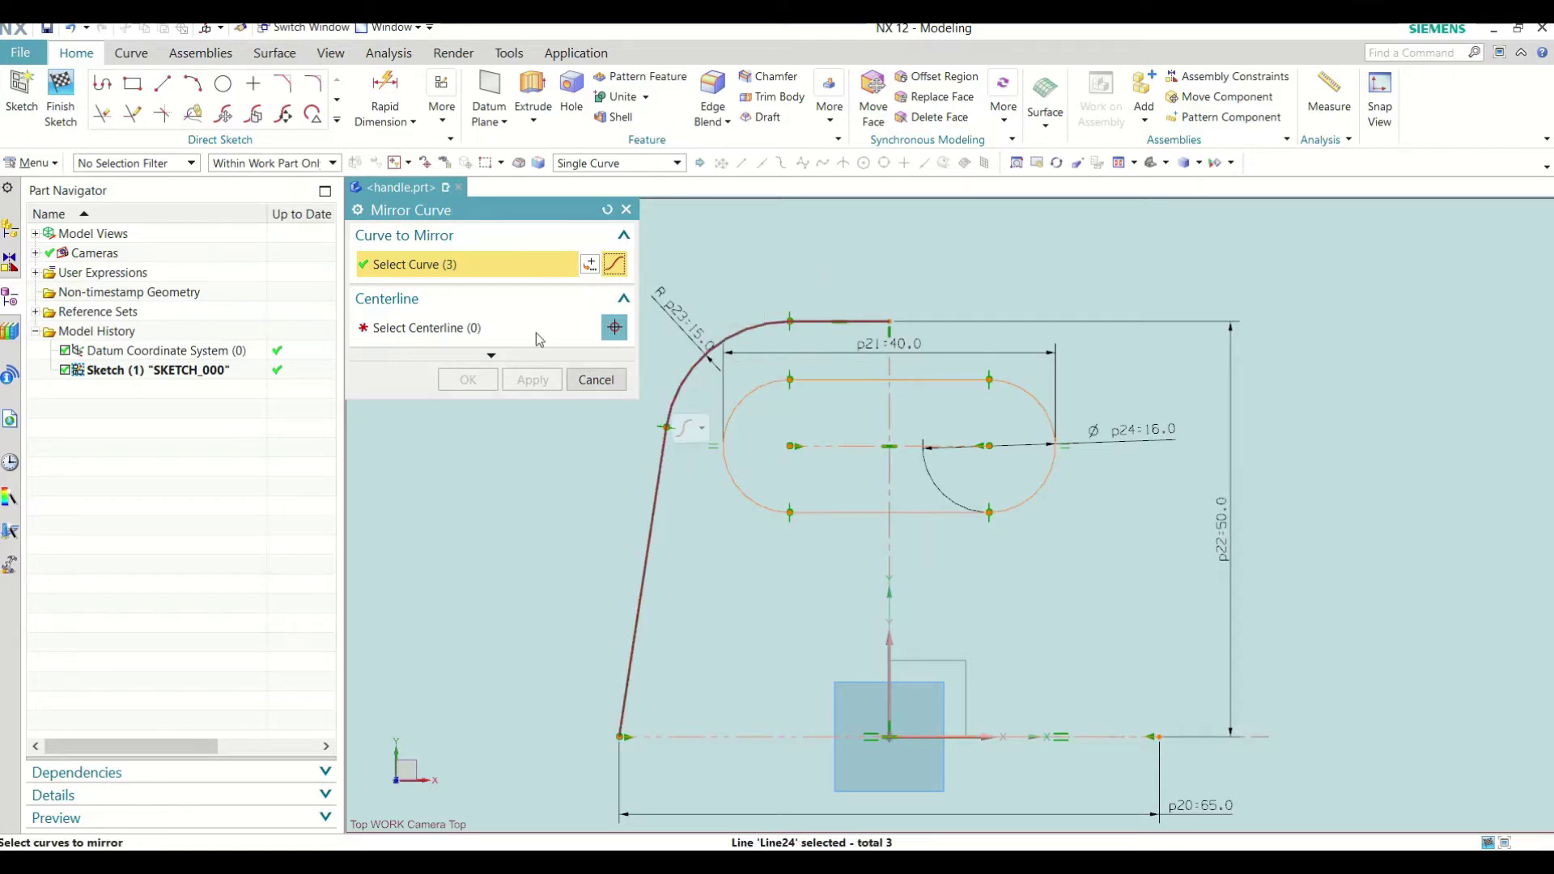
pyautogui.click(529, 330)
pyautogui.click(891, 657)
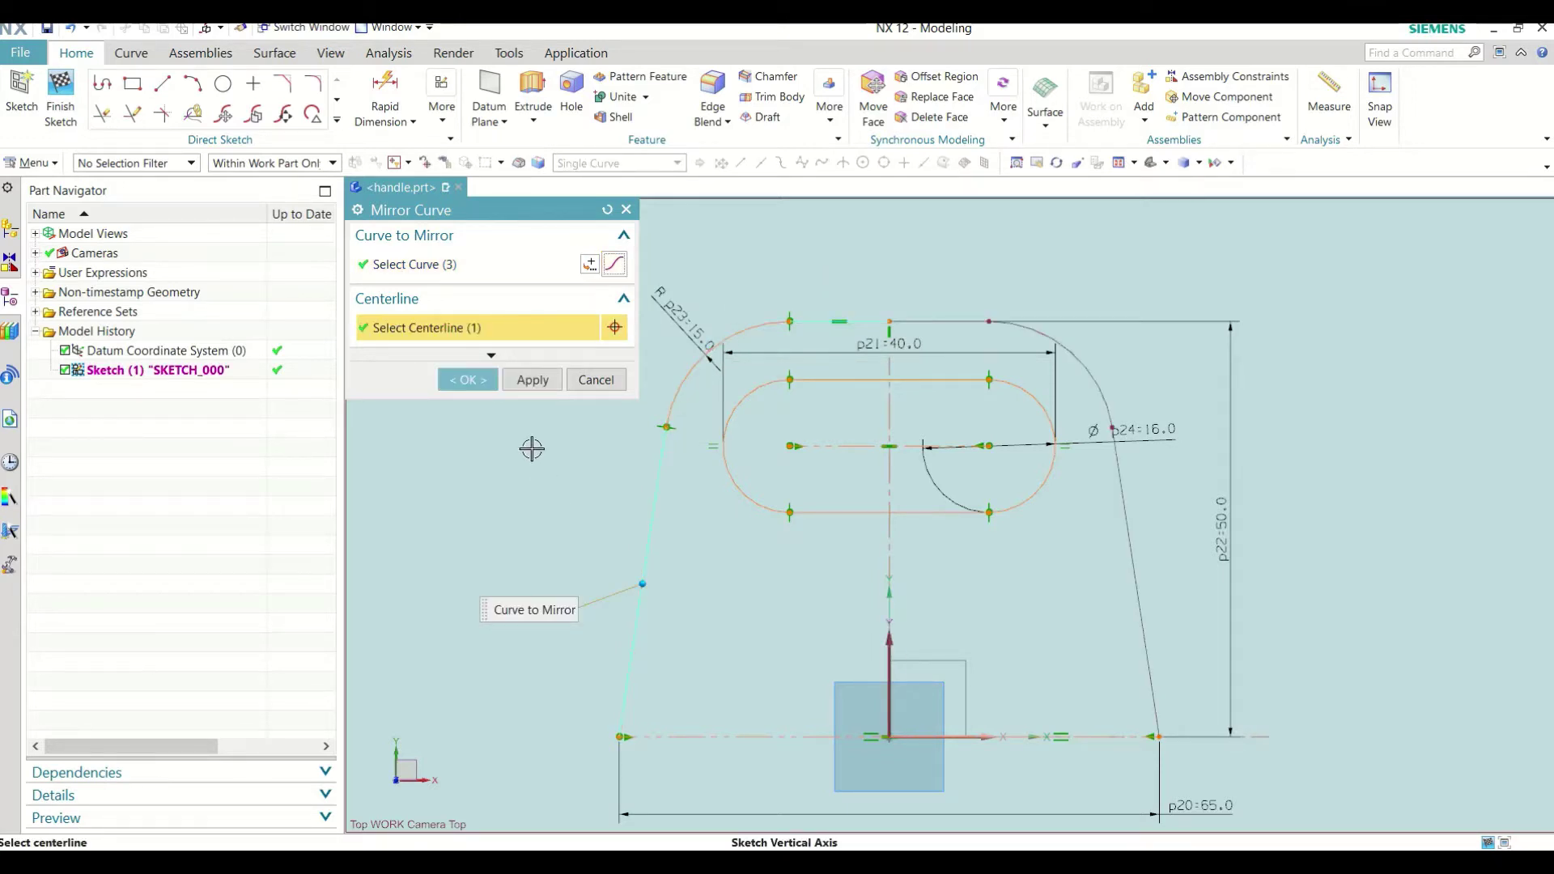
pyautogui.click(468, 381)
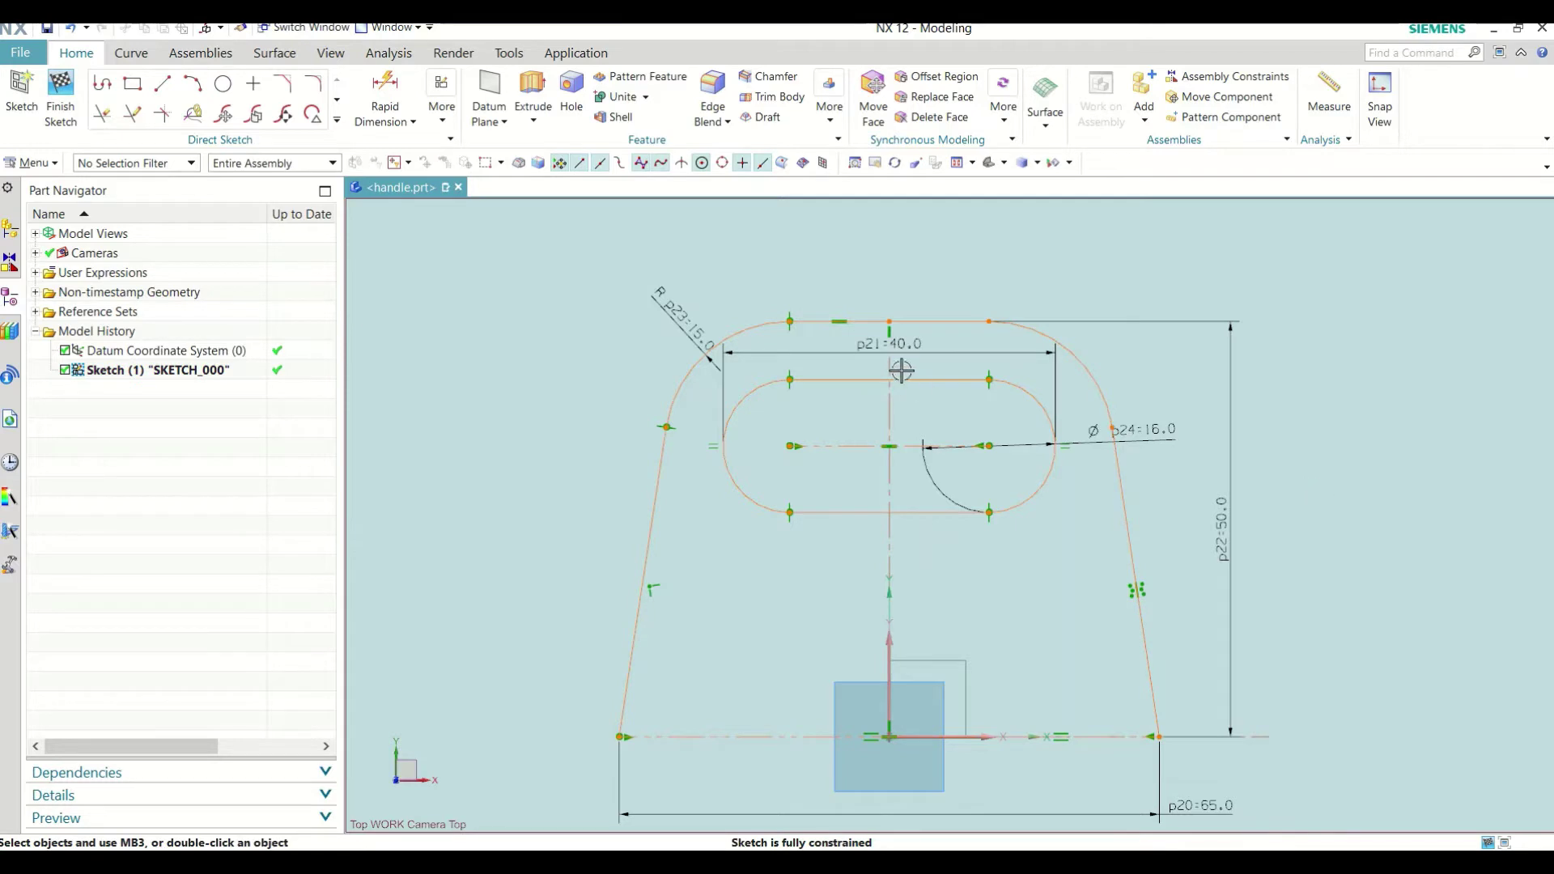
pyautogui.scroll(-1, 901, 370)
pyautogui.scroll(-2, 832, 659)
pyautogui.scroll(3, 833, 659)
pyautogui.scroll(2, 746, 597)
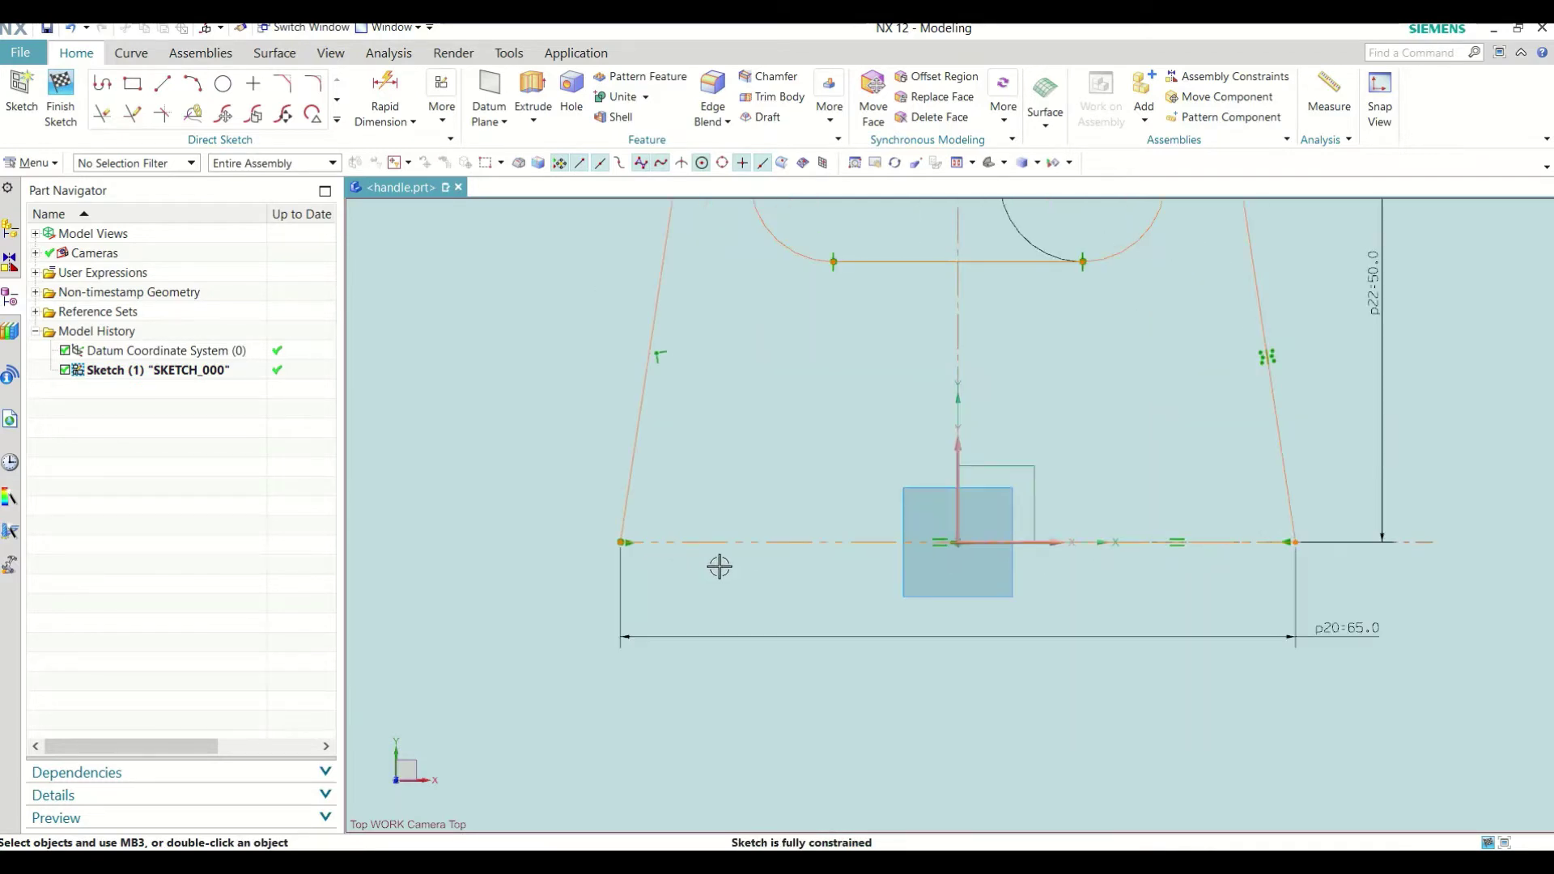
pyautogui.scroll(-1, 596, 597)
pyautogui.scroll(-1, 607, 603)
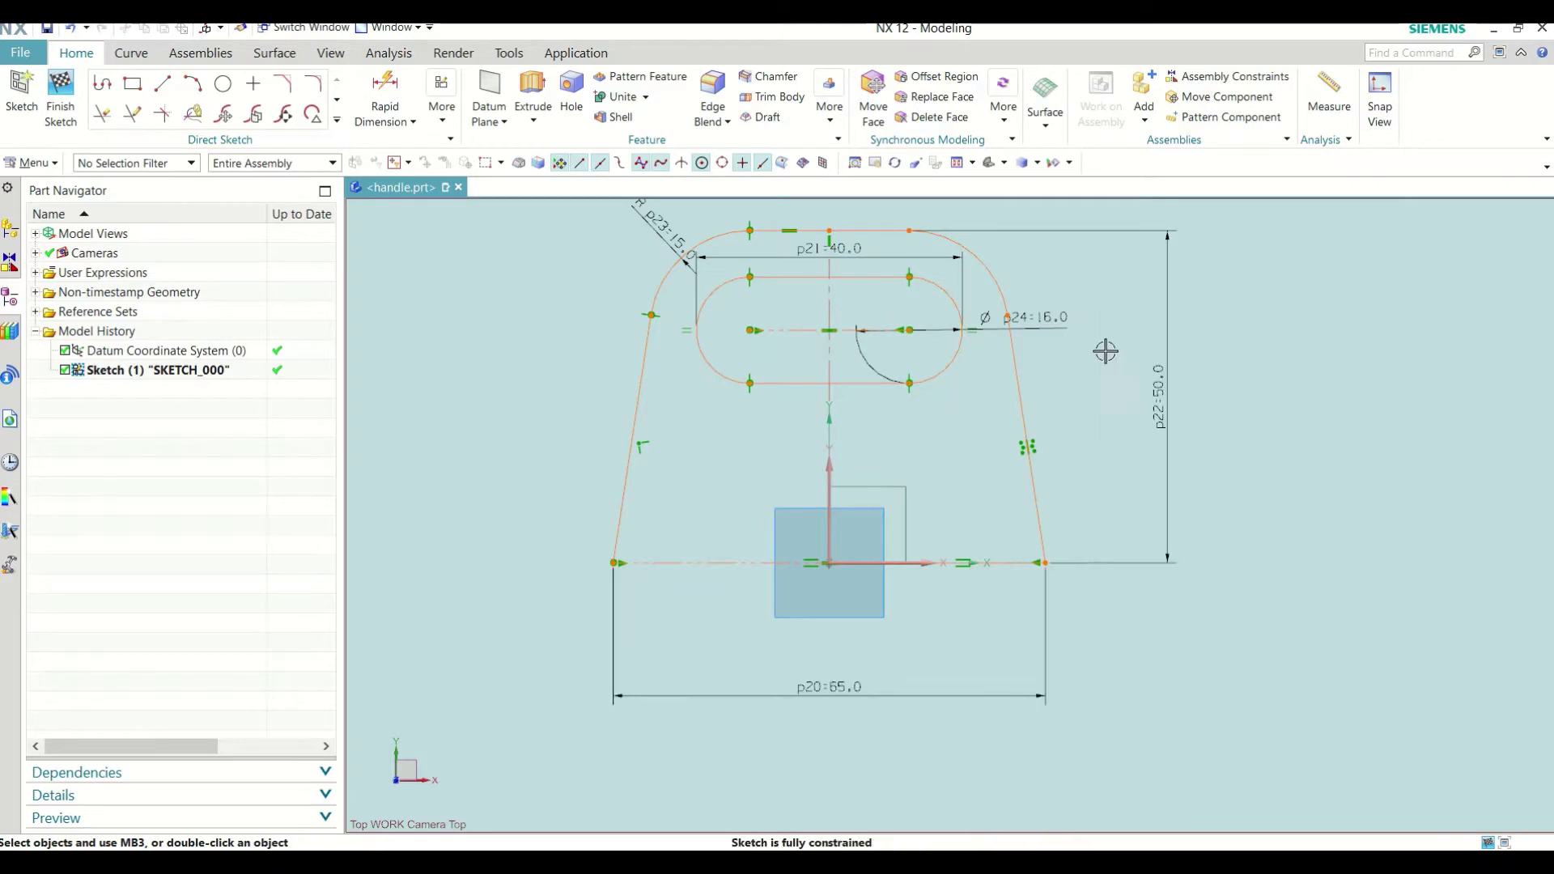
# Step: Move the p24 diameter and p21:40.0 dimensions to clearer positions
pyautogui.moveTo(999, 327); pyautogui.dragTo(959, 310)
pyautogui.moveTo(826, 249); pyautogui.dragTo(808, 194)
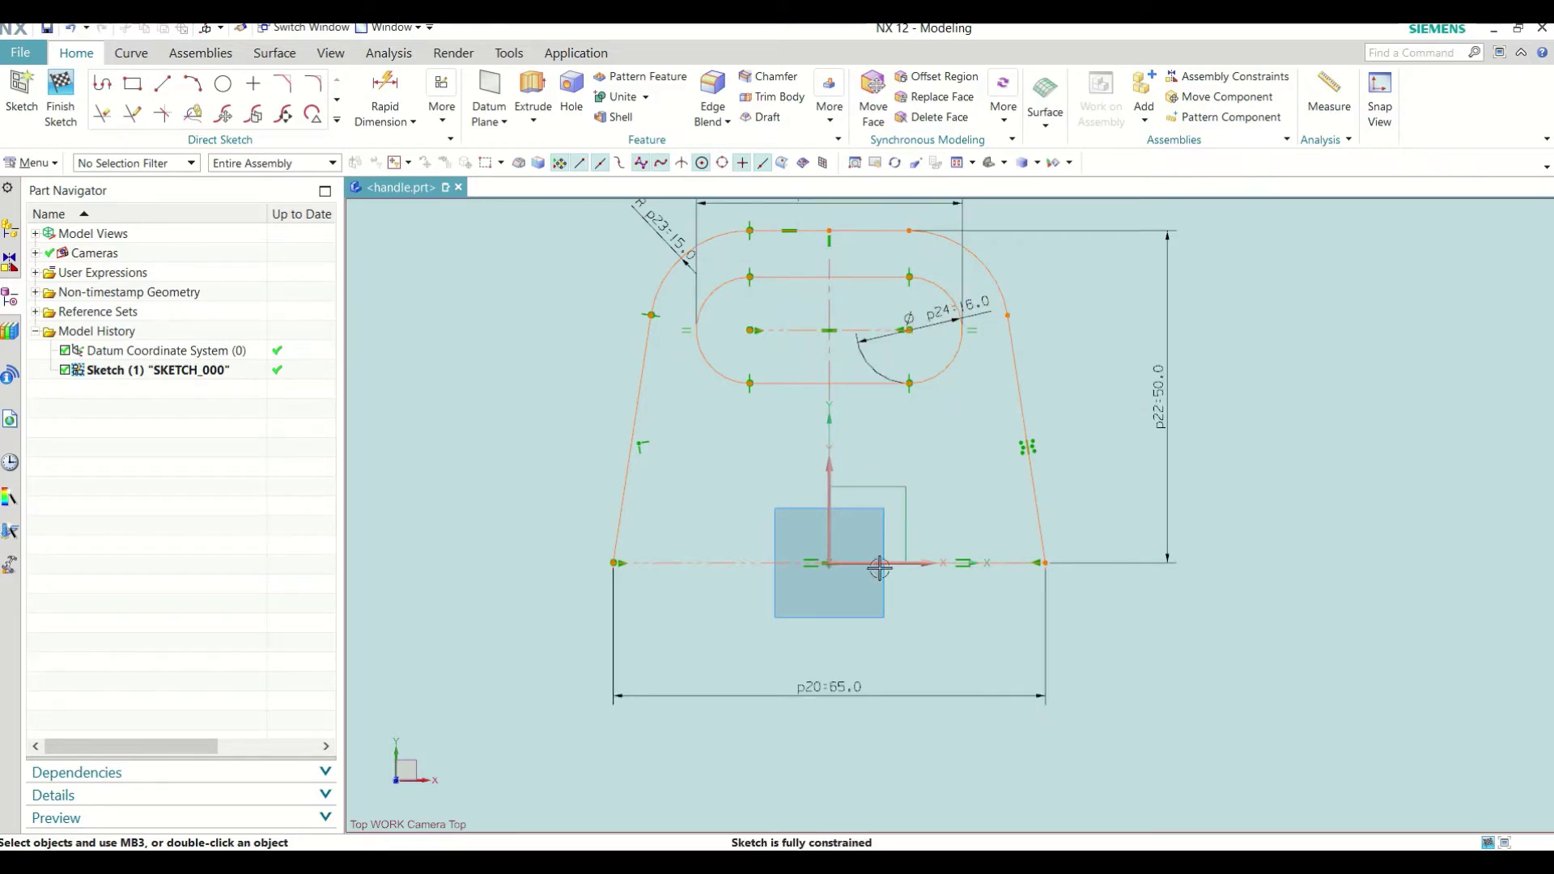
pyautogui.scroll(-1, 880, 569)
# Step: Draw a short slanted line near the bottom-left of the outline
pyautogui.click(173, 95)
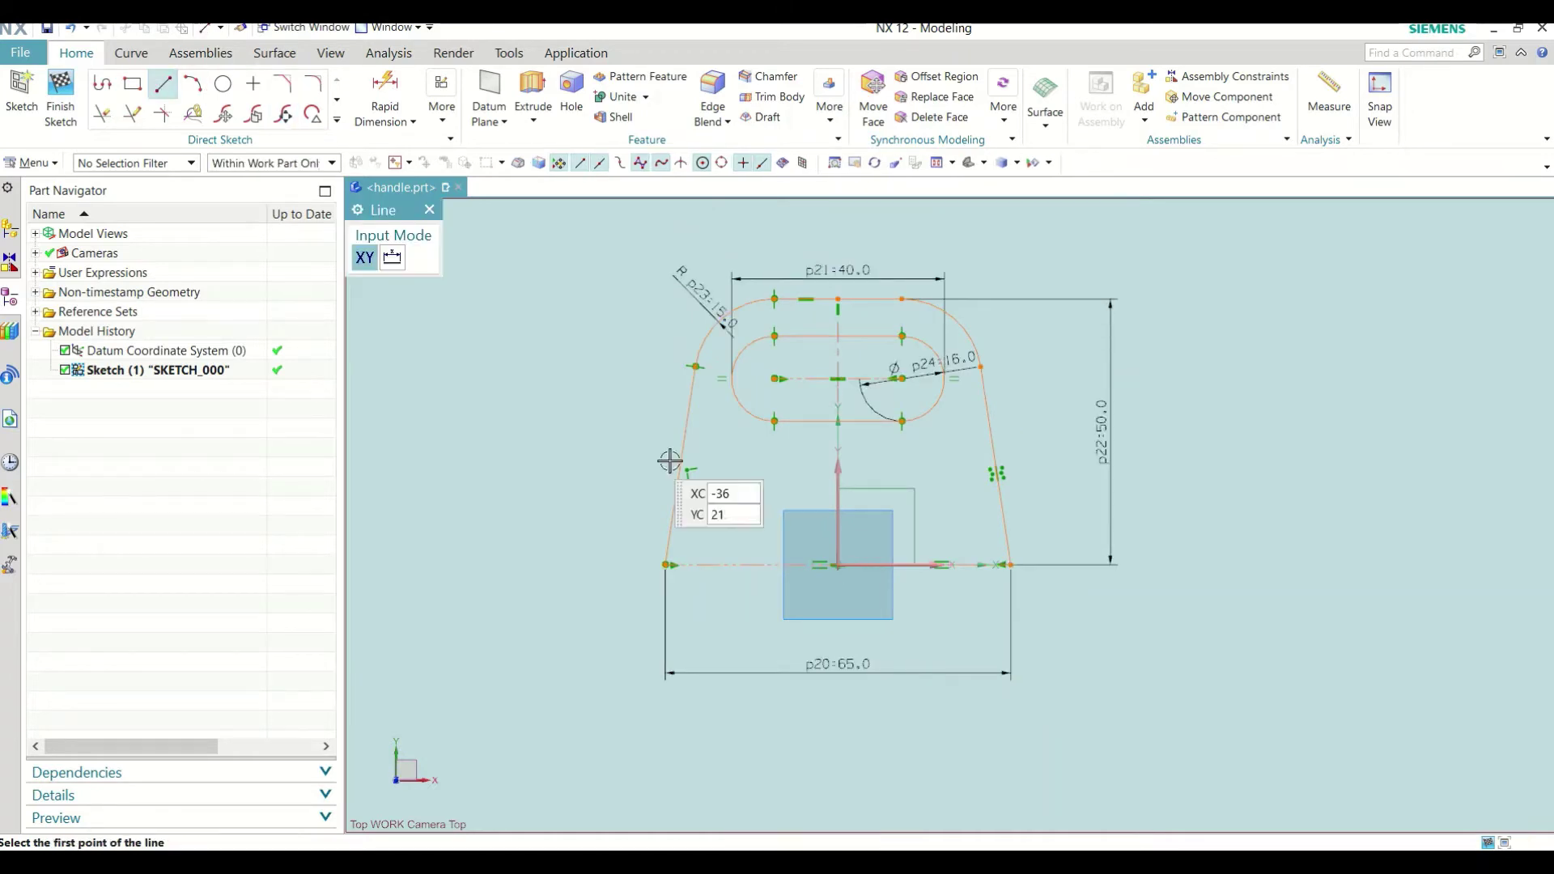
pyautogui.scroll(2, 687, 481)
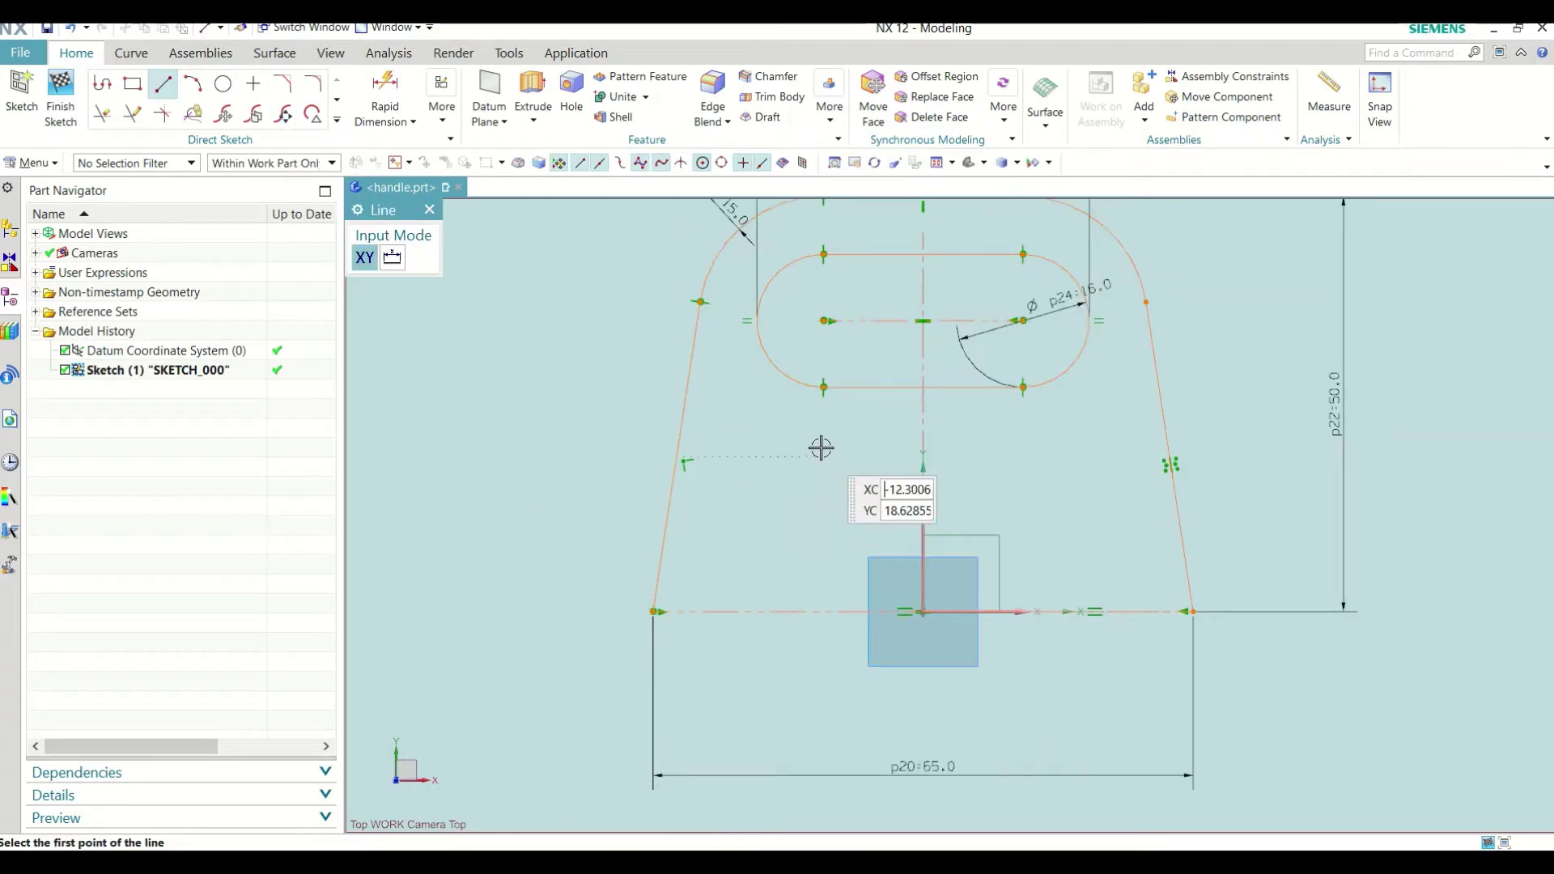
pyautogui.click(780, 503)
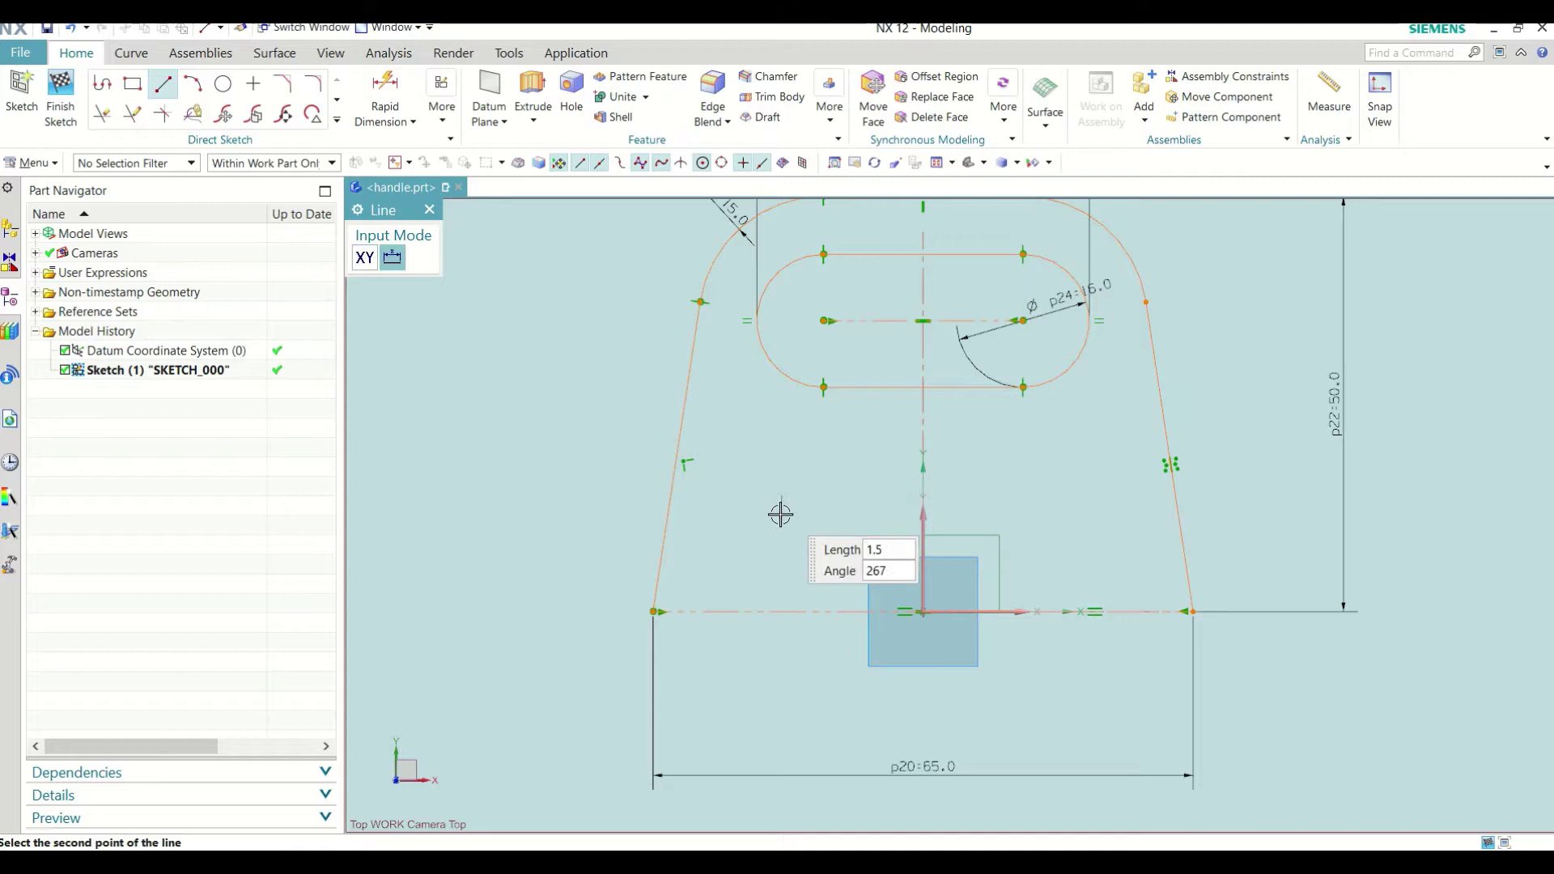
pyautogui.click(772, 559)
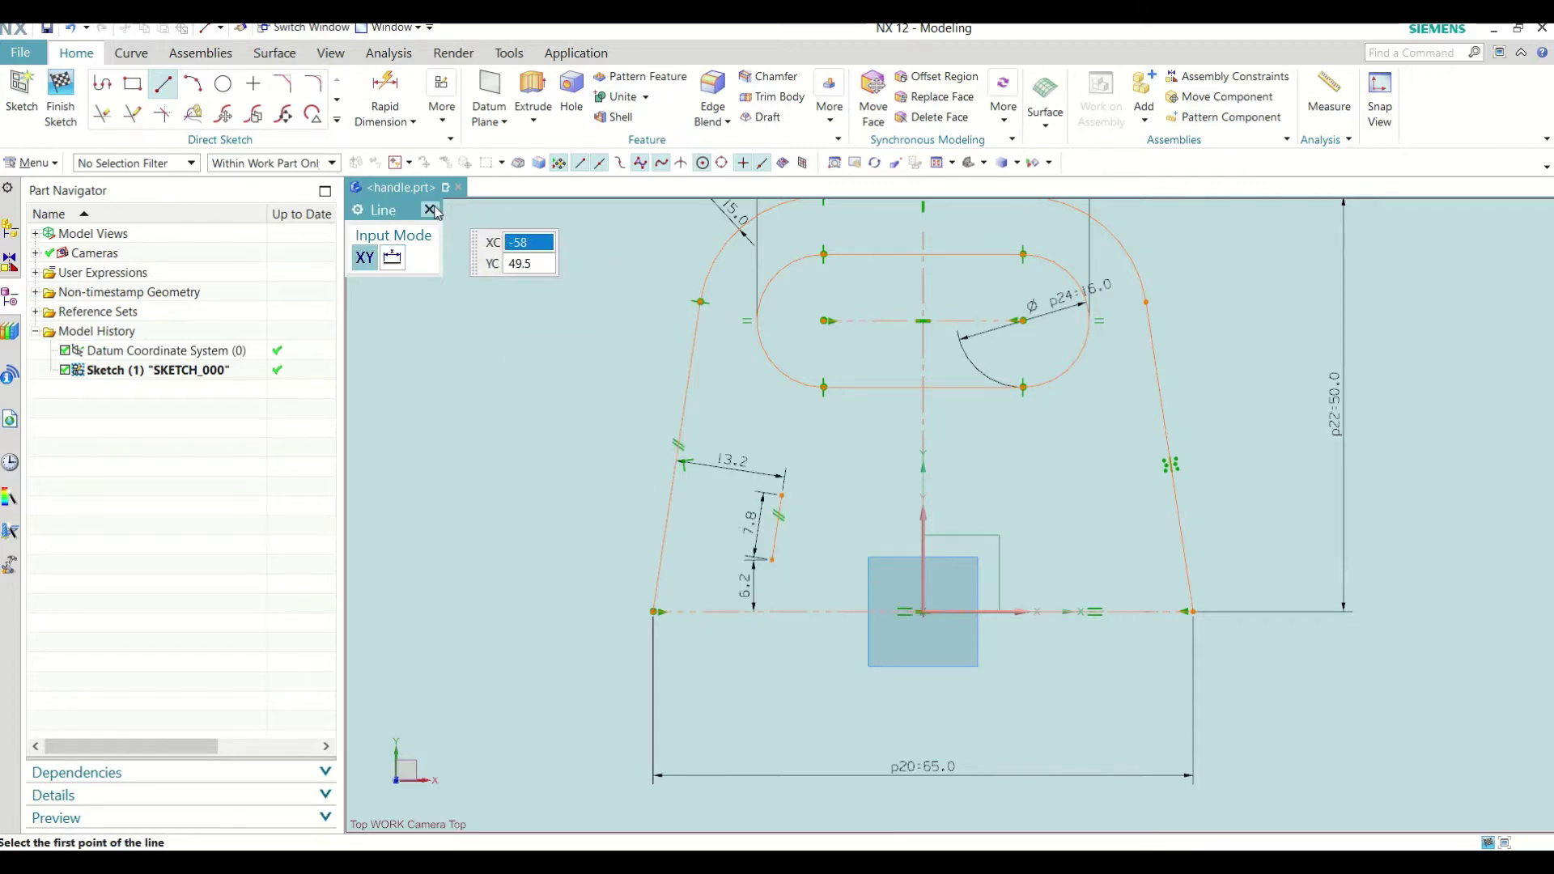
pyautogui.press('Escape')
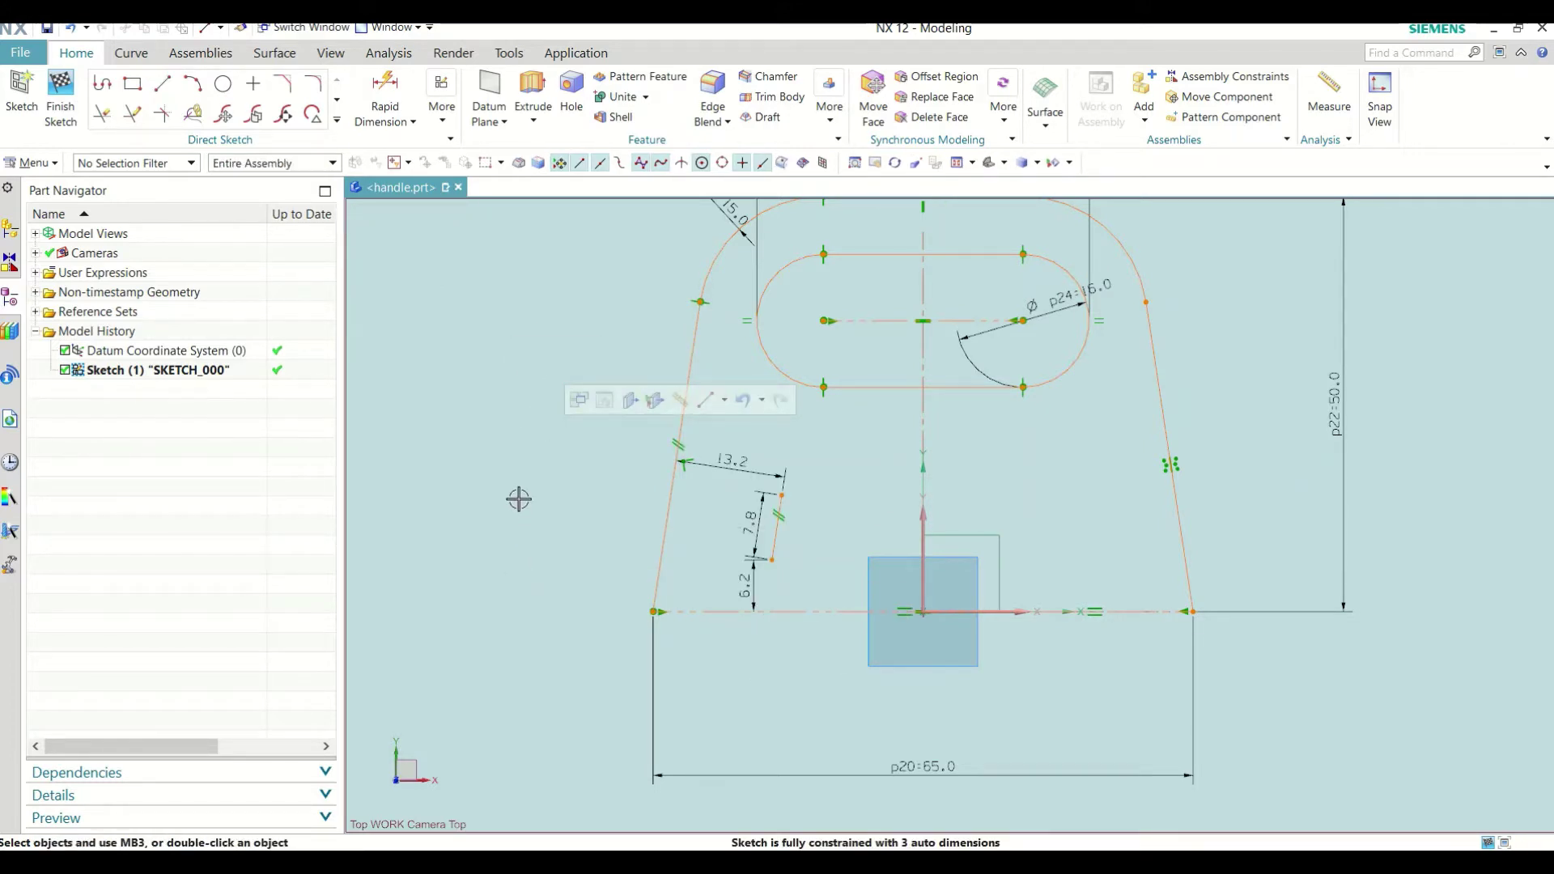
# Step: Draw a three-point arc joining the bottom-left and bottom-right corners
pyautogui.click(193, 83)
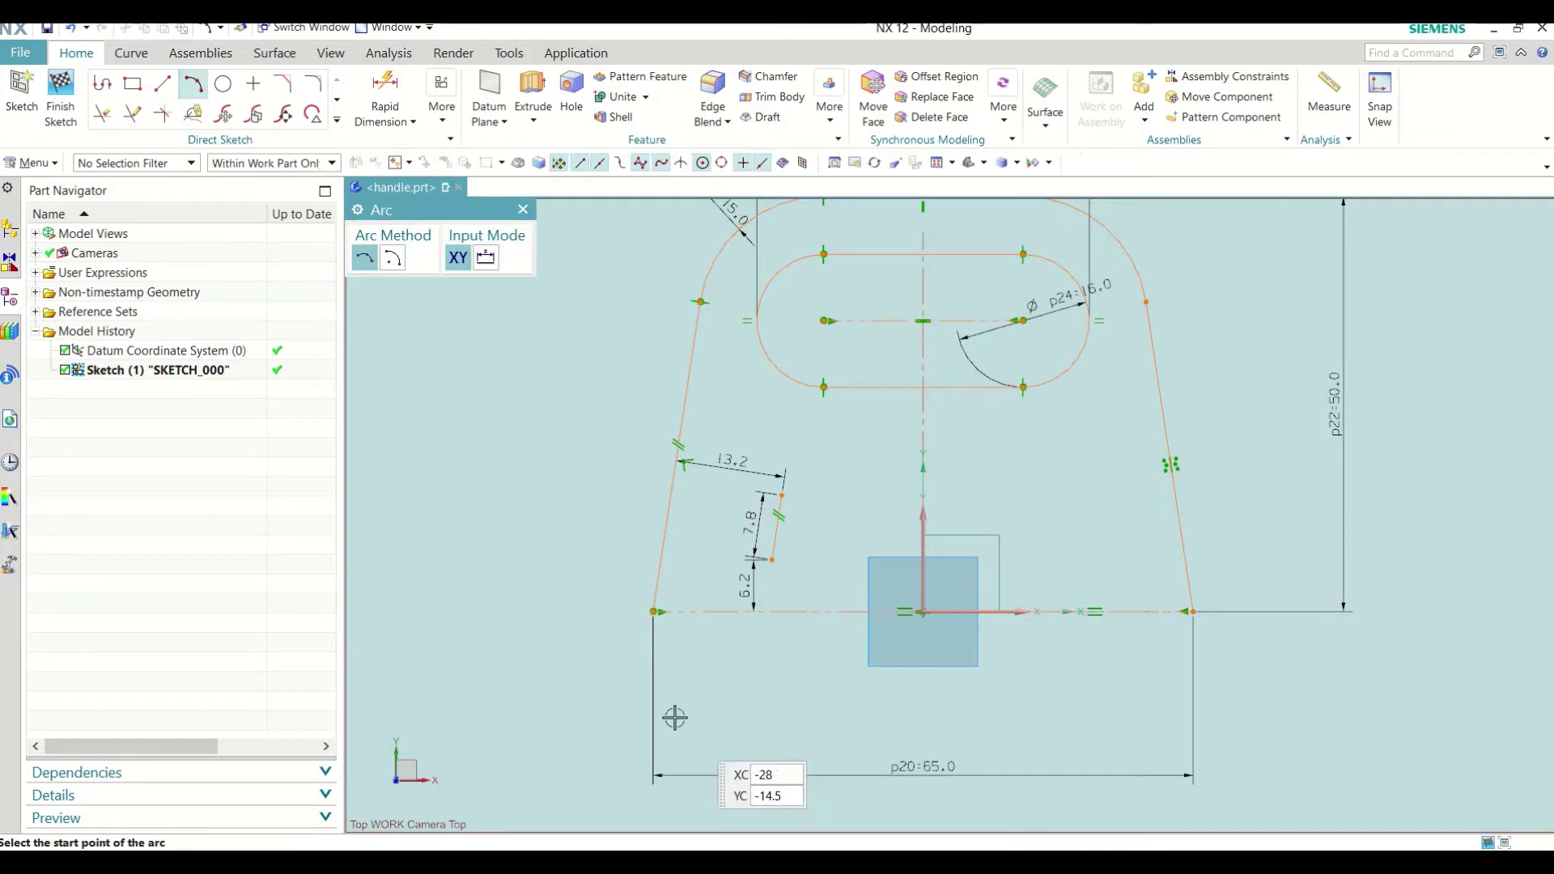
pyautogui.click(654, 611)
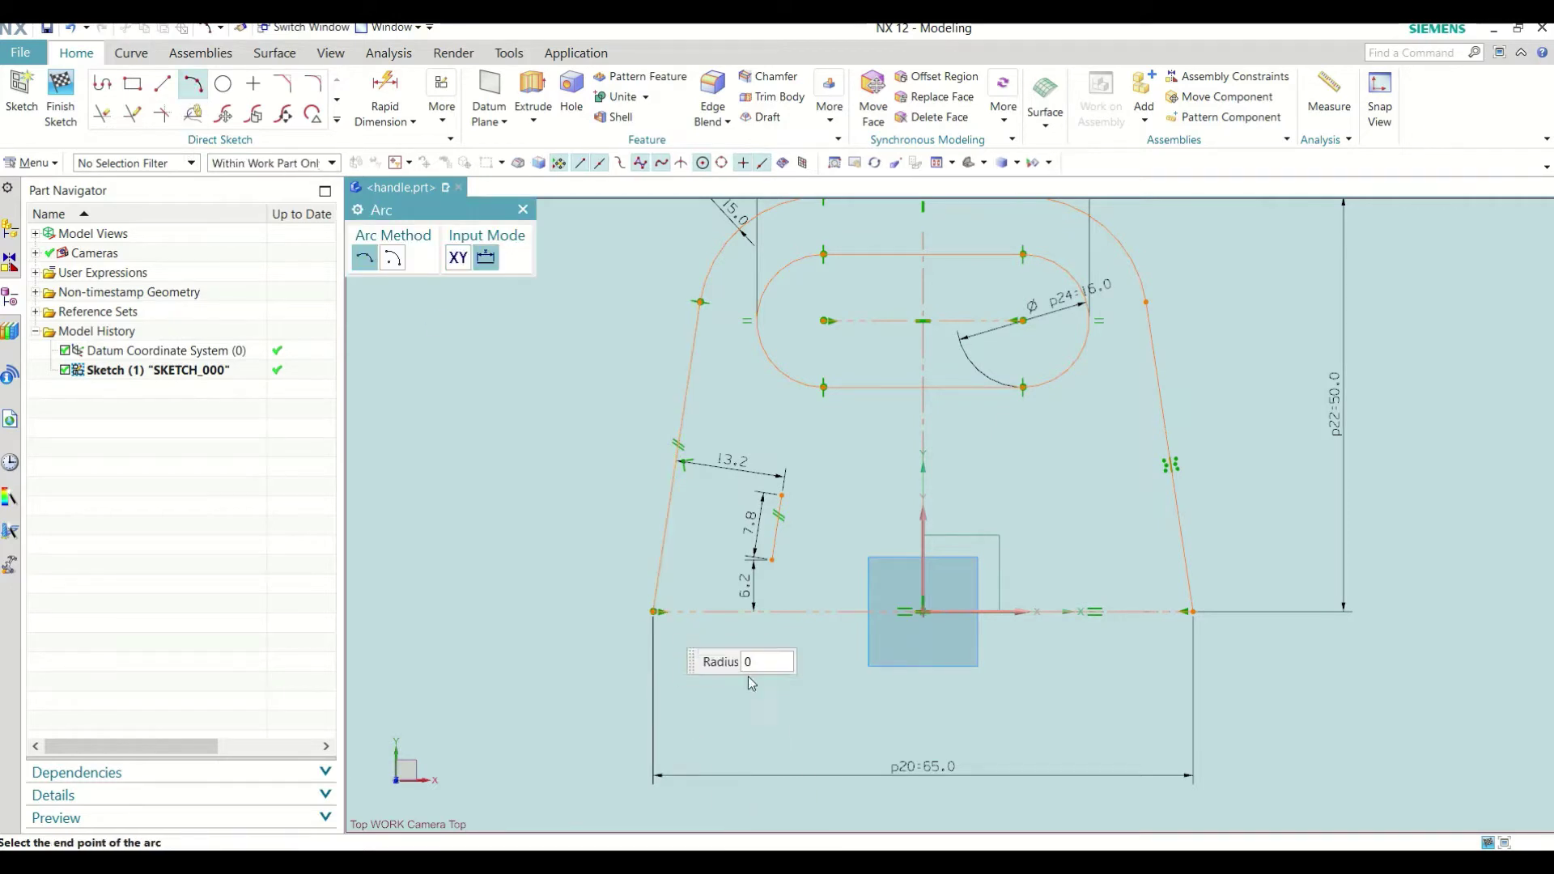
pyautogui.click(1193, 611)
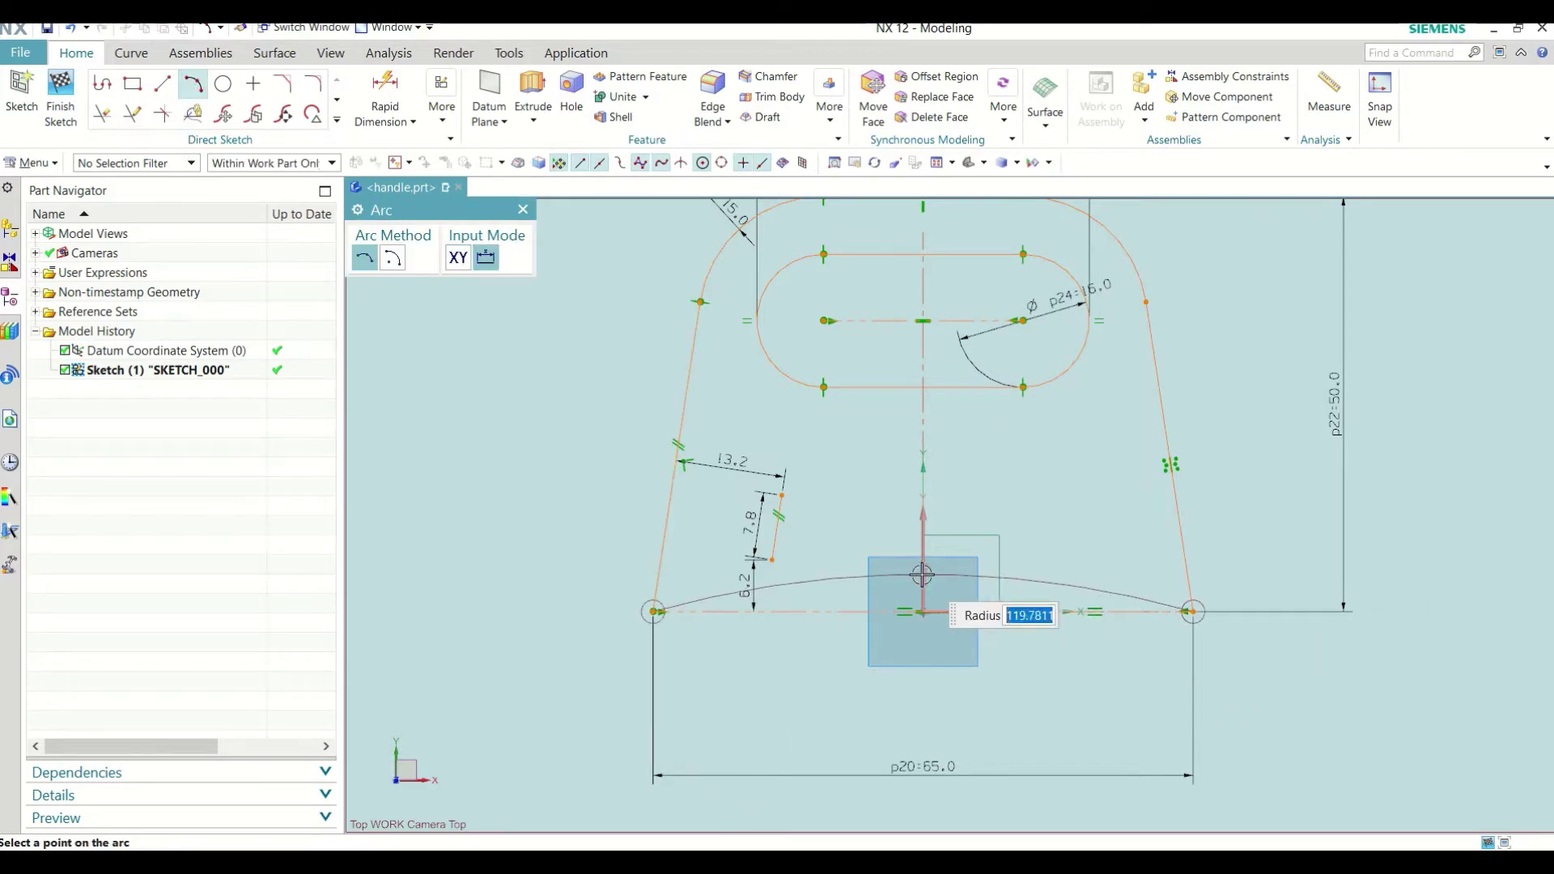
pyautogui.click(922, 574)
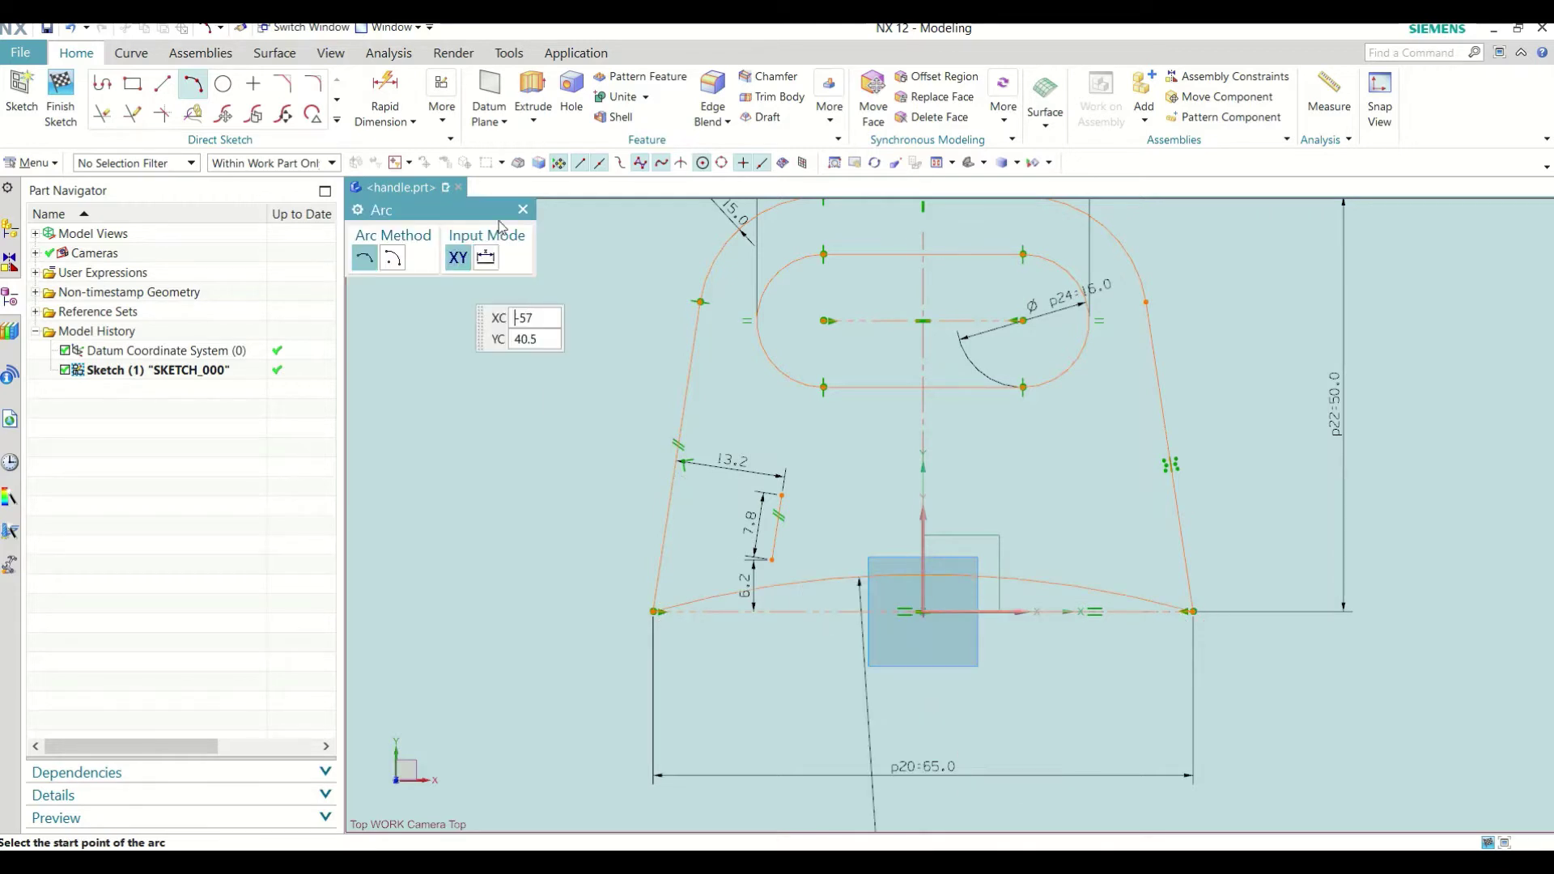
pyautogui.click(523, 209)
pyautogui.scroll(1, 1039, 634)
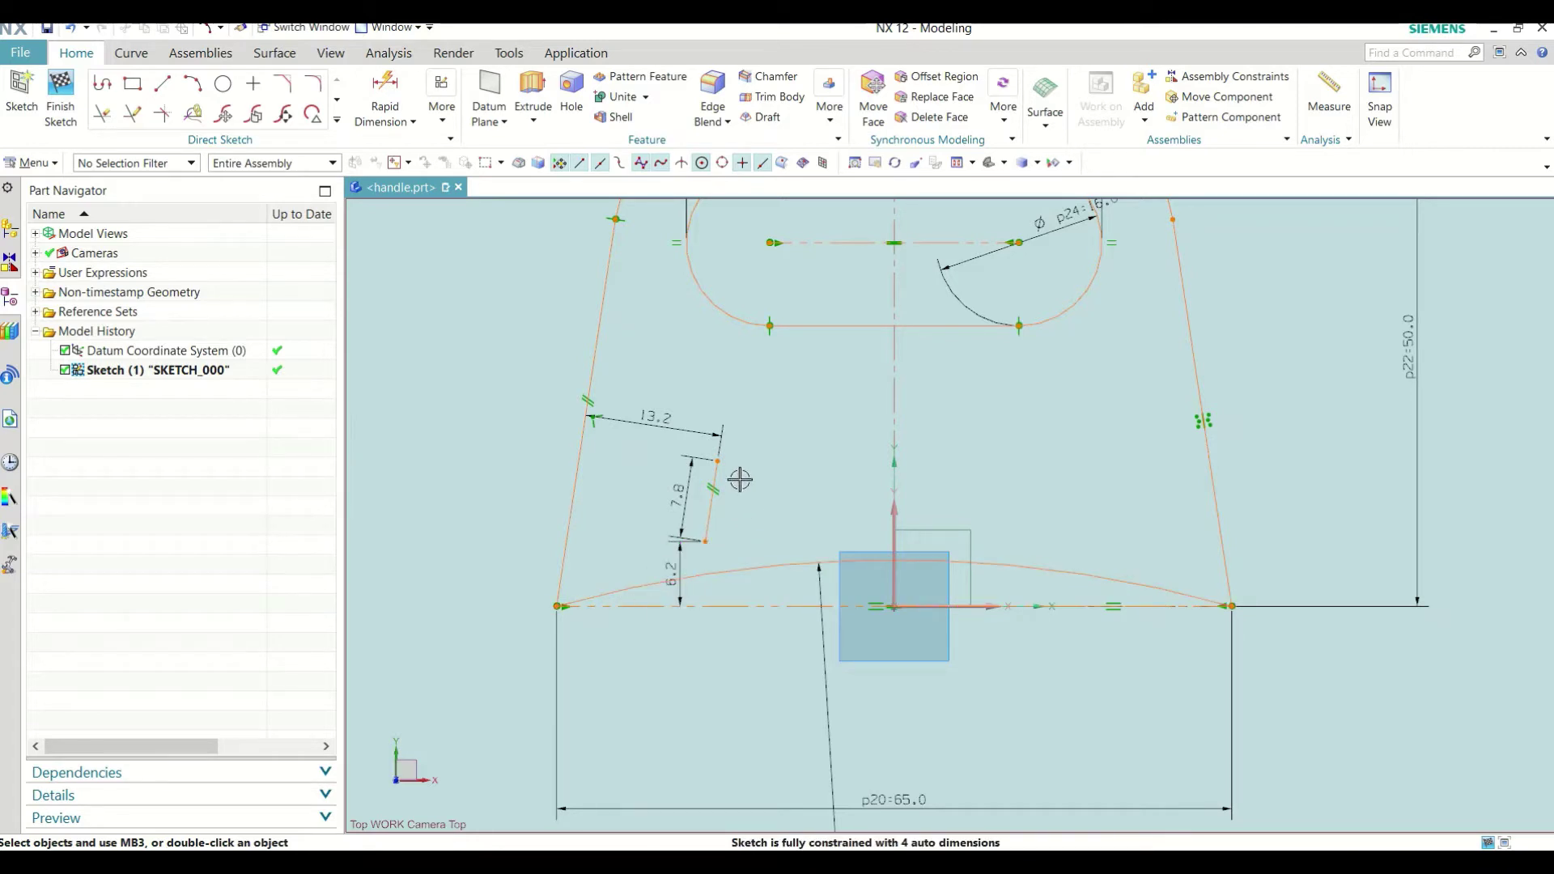
# Step: Draw a horizontal line above the arc and shift it to the left
pyautogui.click(164, 94)
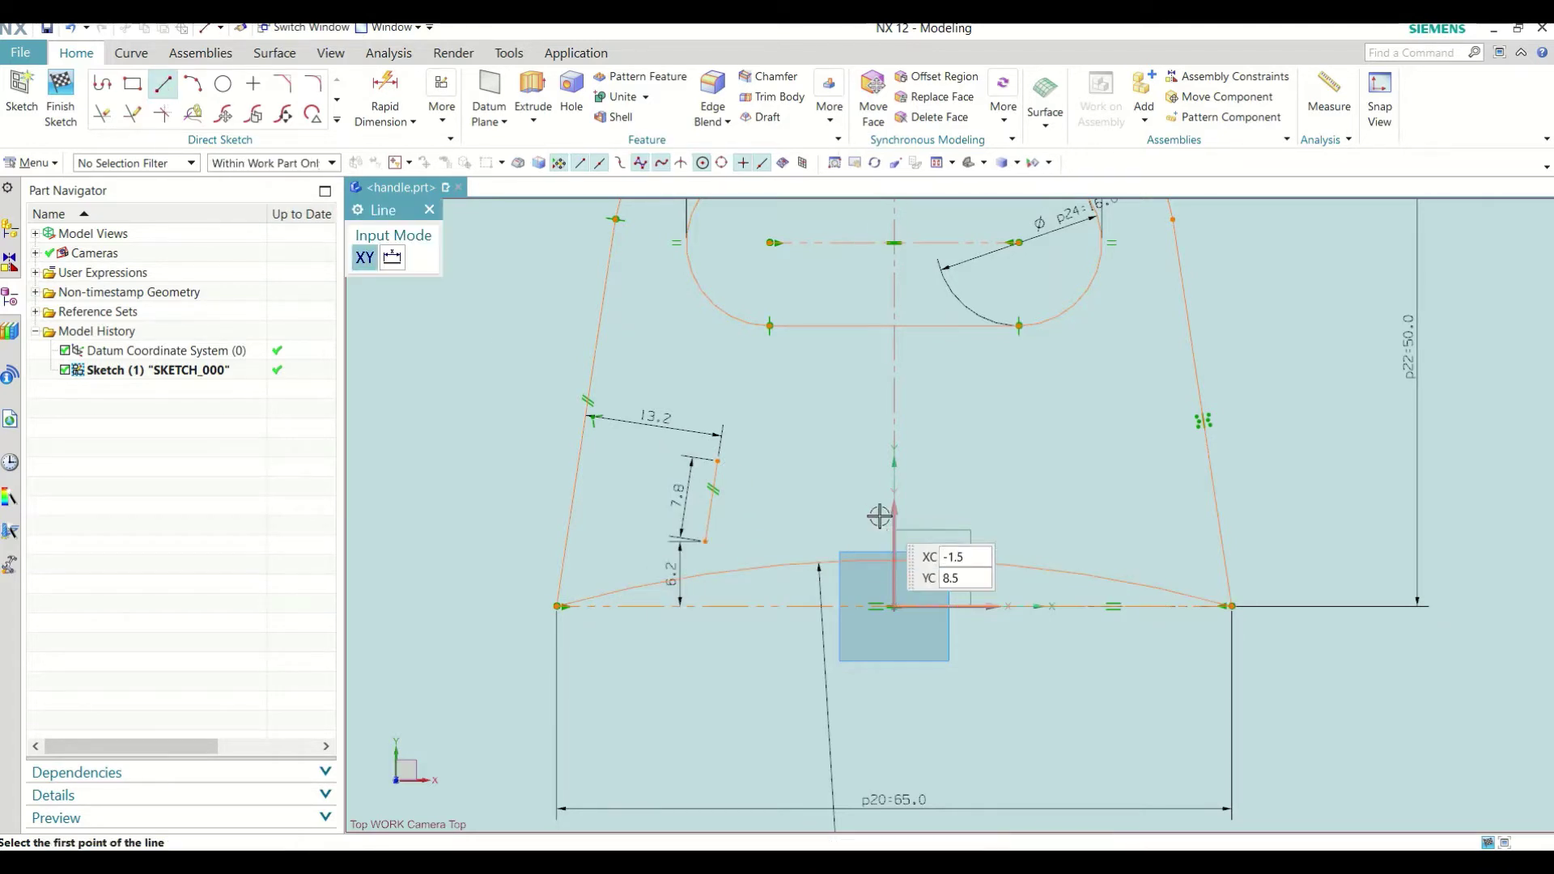
pyautogui.click(818, 534)
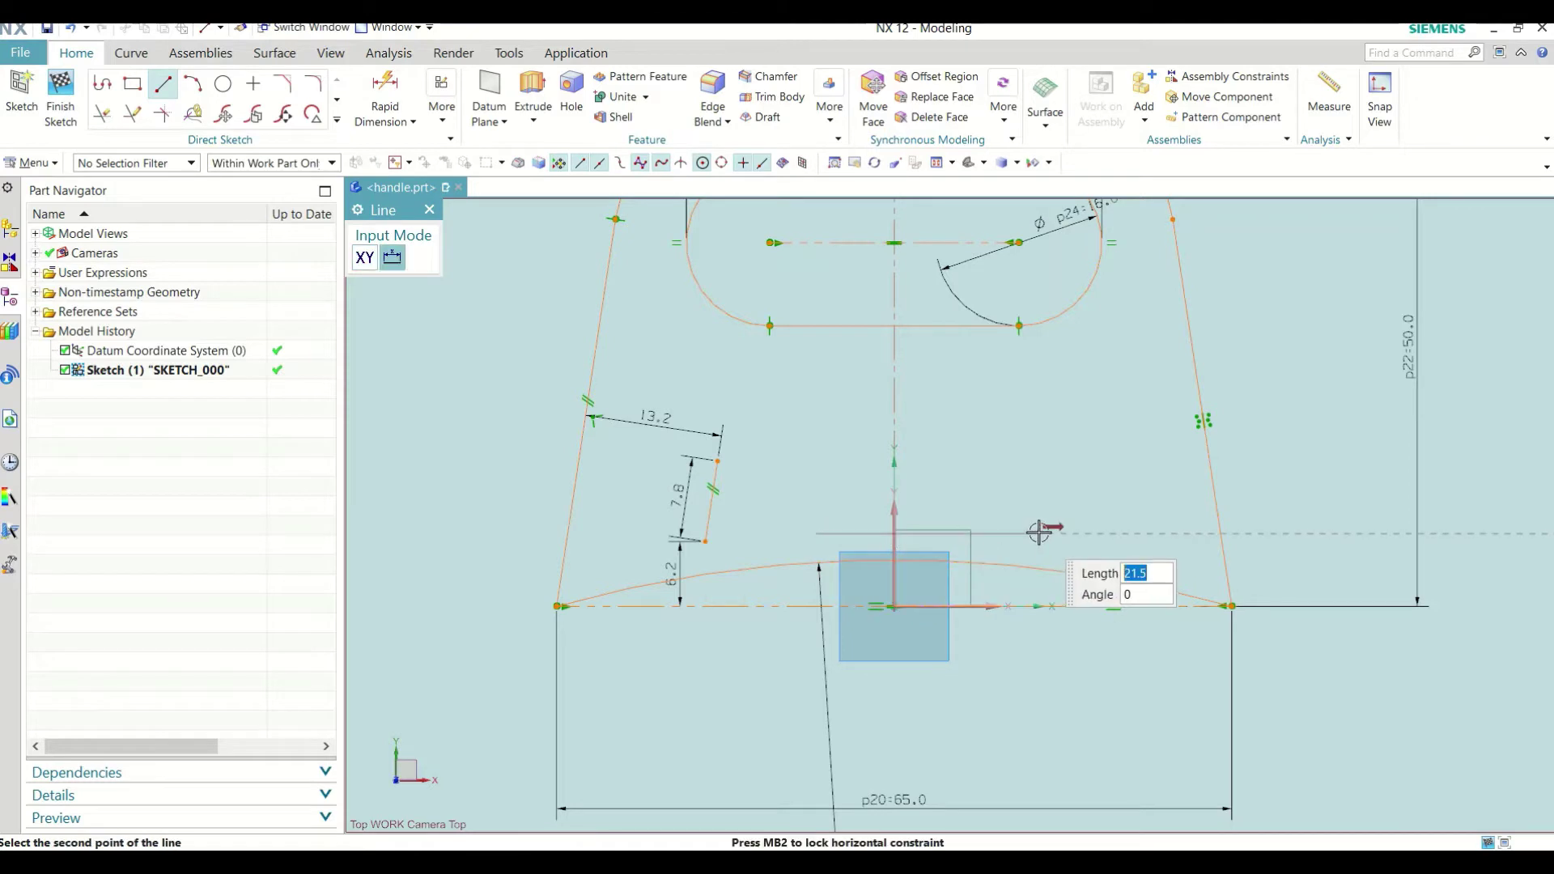
pyautogui.click(1039, 534)
pyautogui.press('Escape')
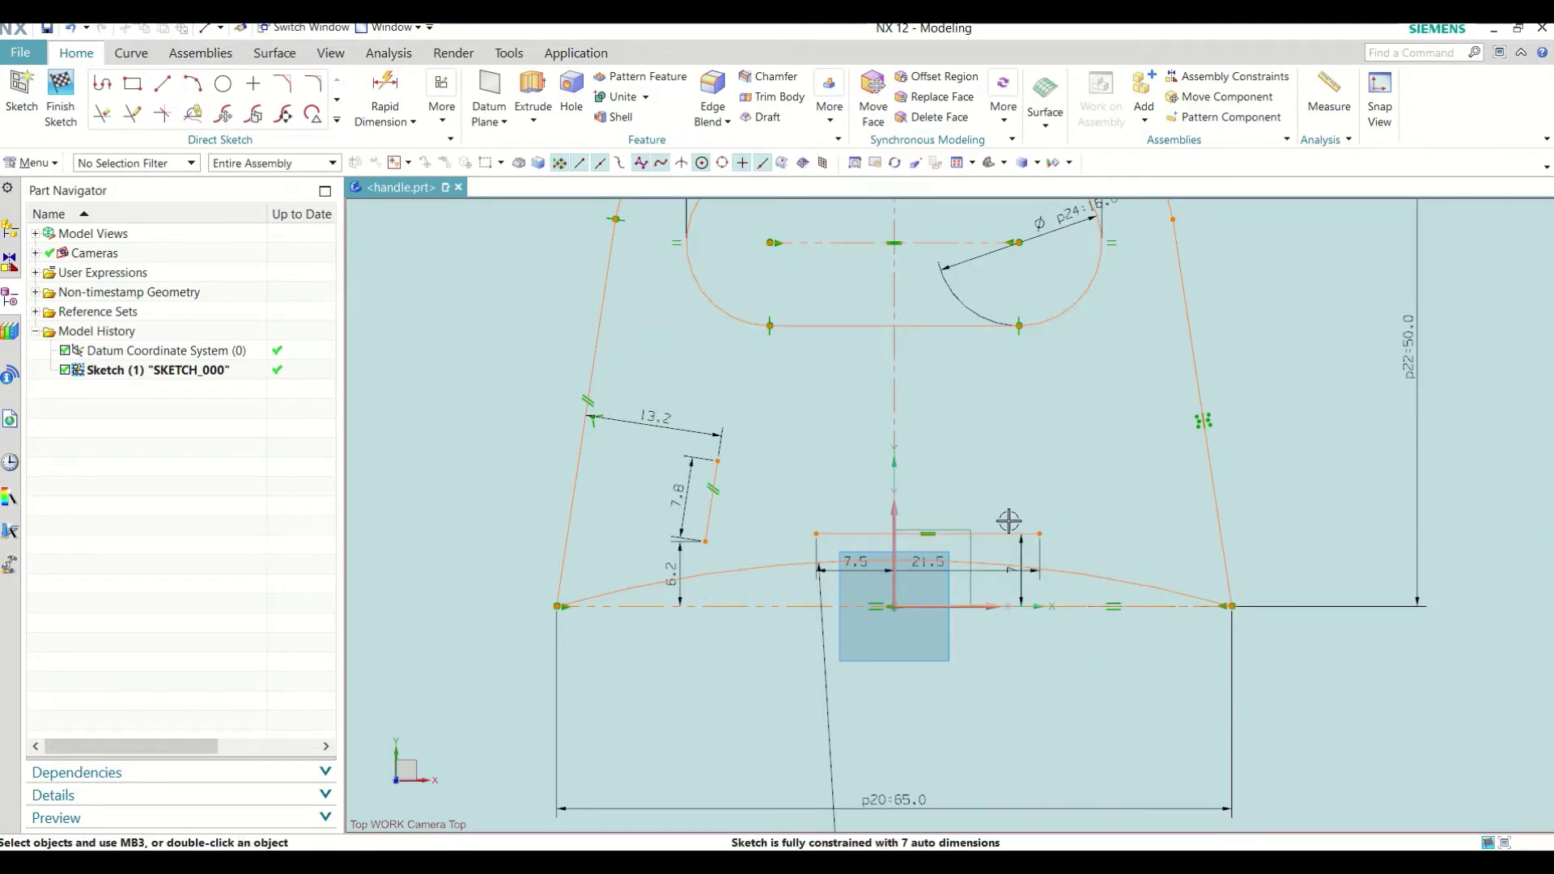
pyautogui.moveTo(1001, 534); pyautogui.dragTo(952, 527)
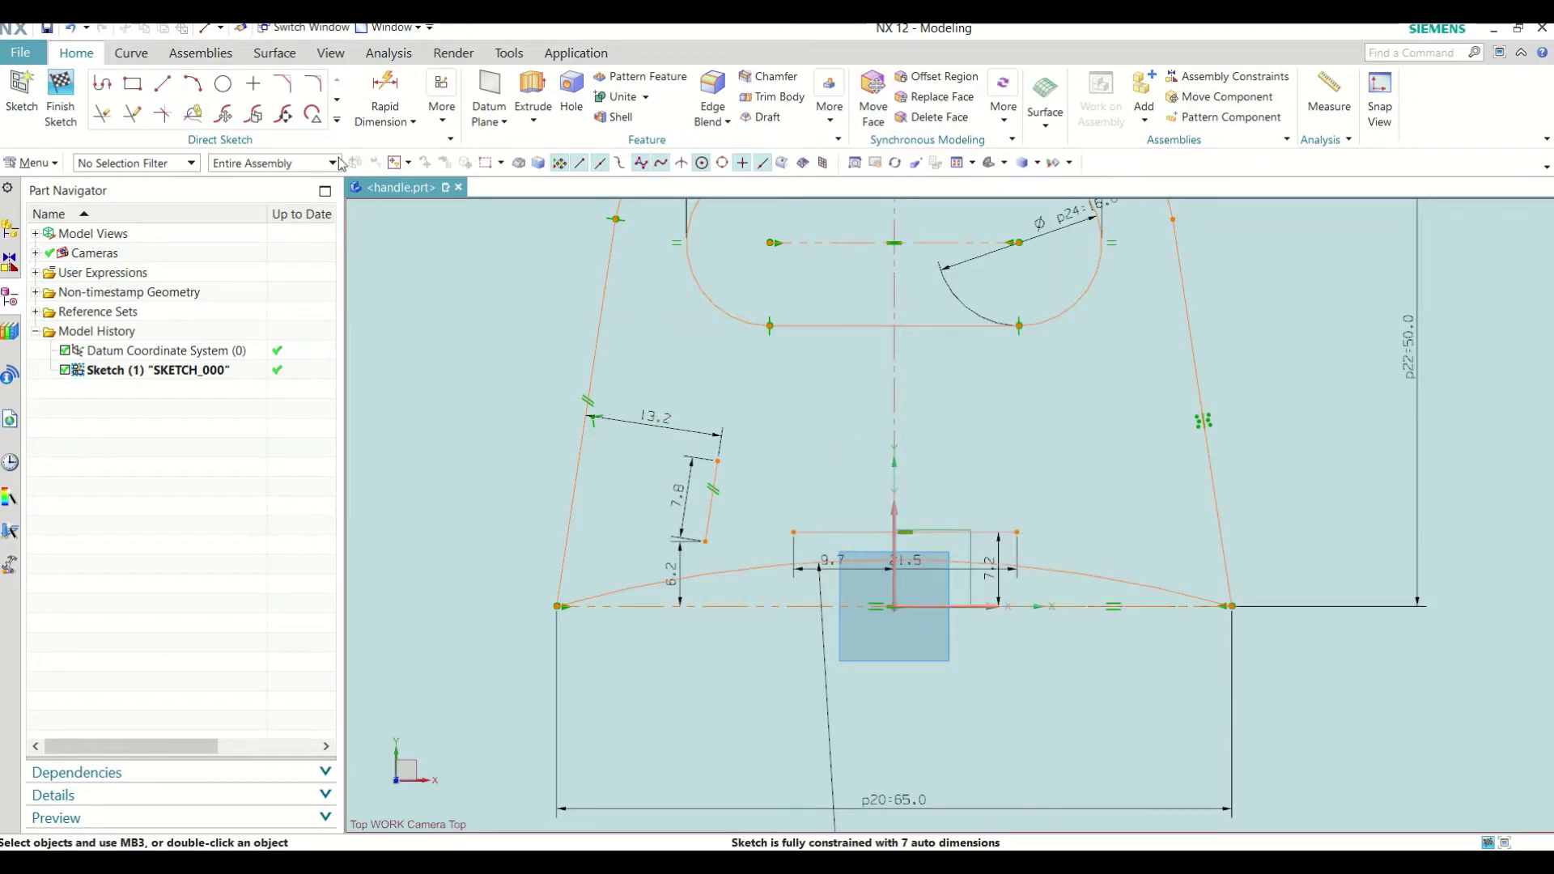
# Step: Set the horizontal line's height dimension to 3 mm above the base
pyautogui.moveTo(991, 578); pyautogui.dragTo(1105, 569)
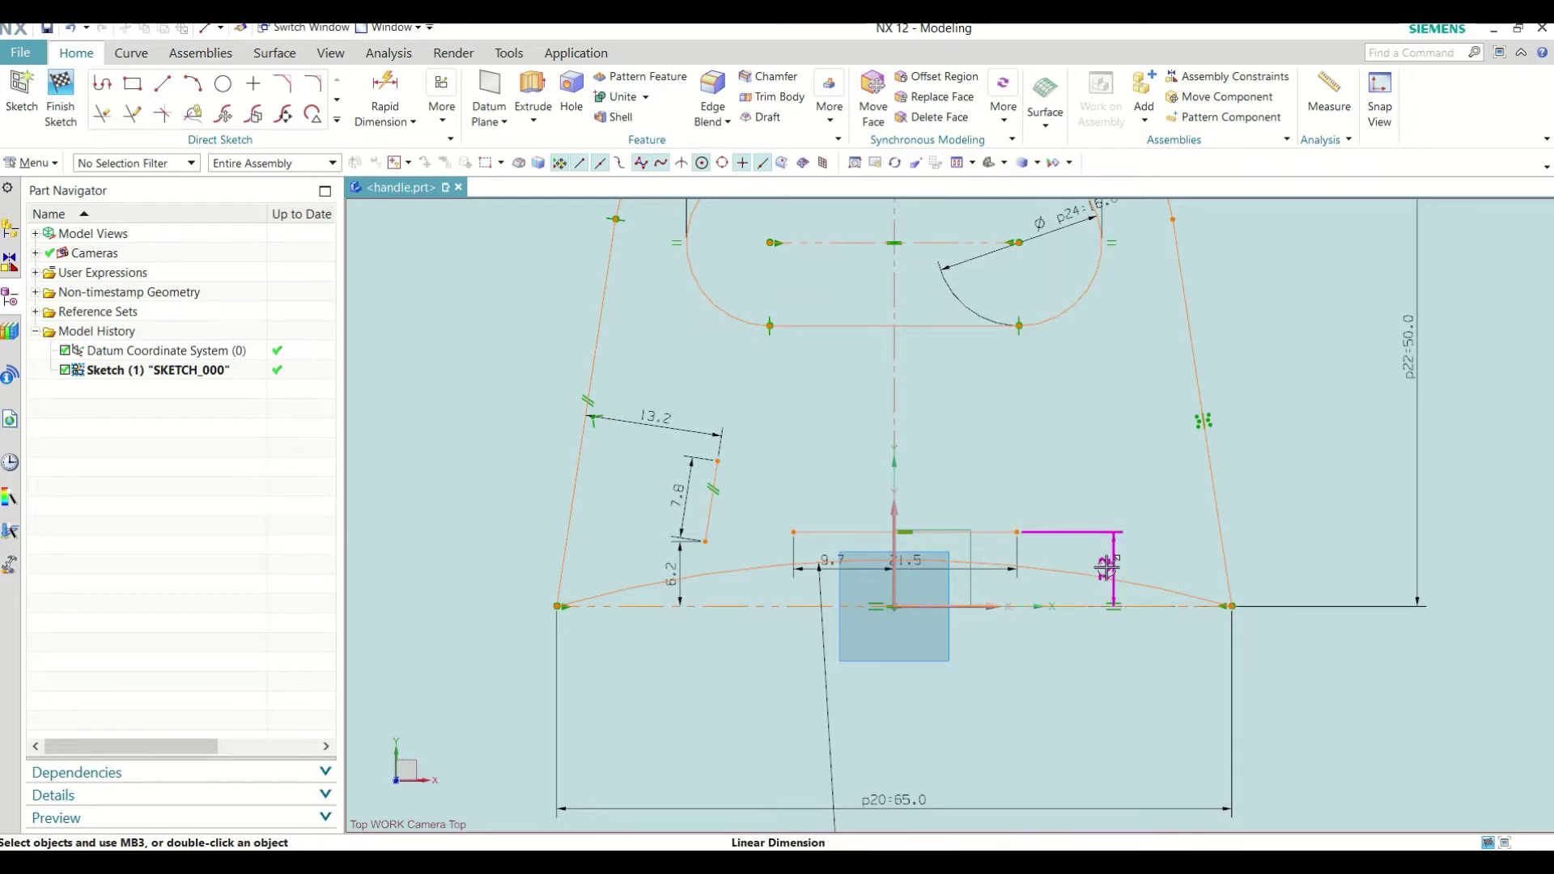
pyautogui.doubleClick(1108, 568)
pyautogui.write('3')
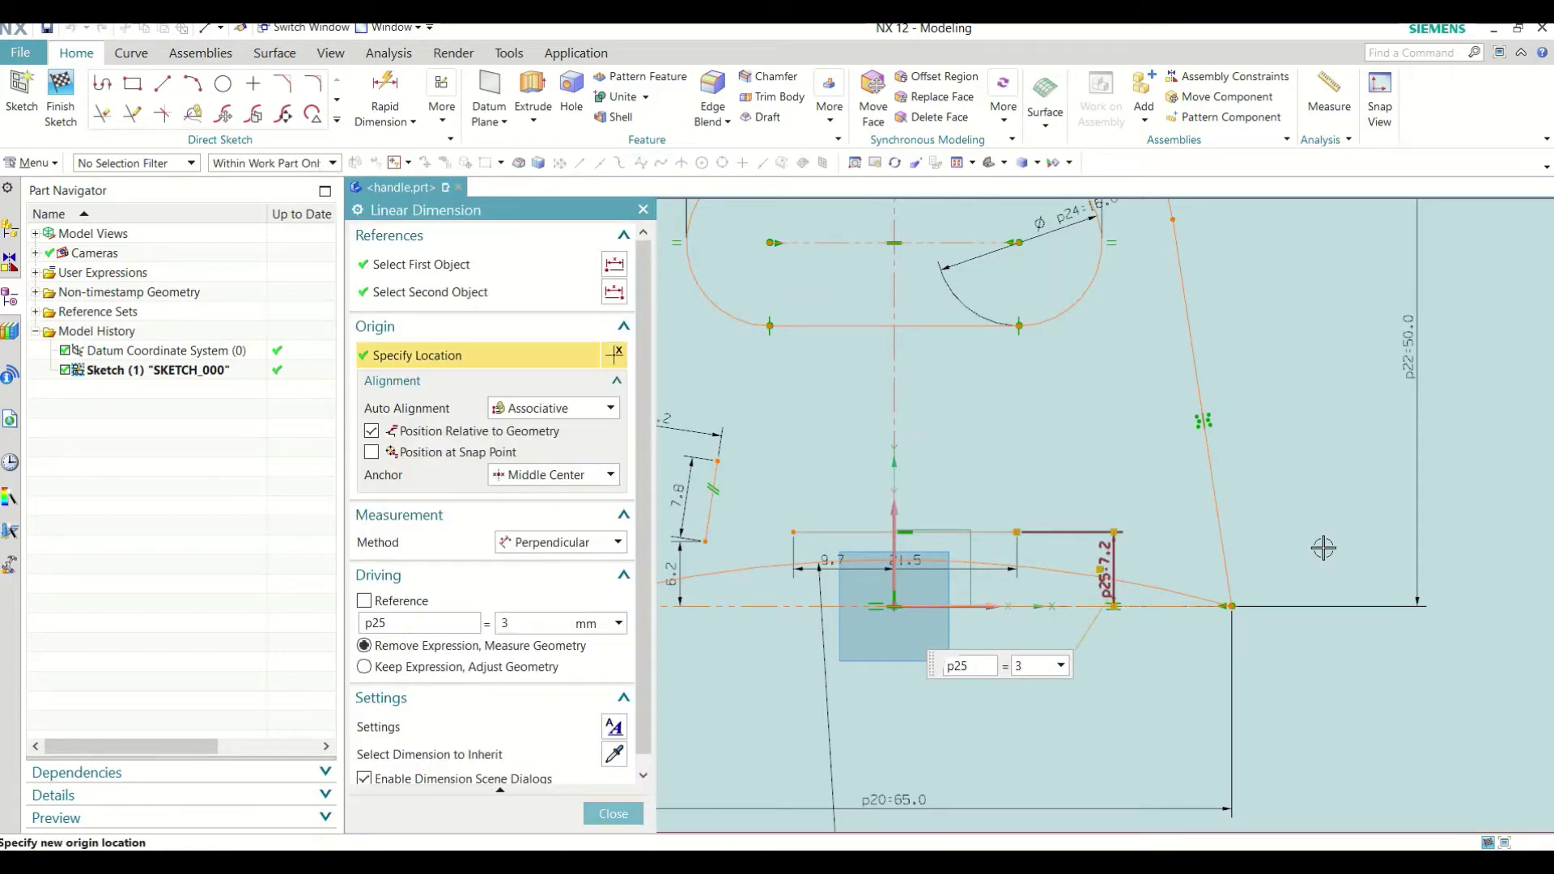
pyautogui.press('Return')
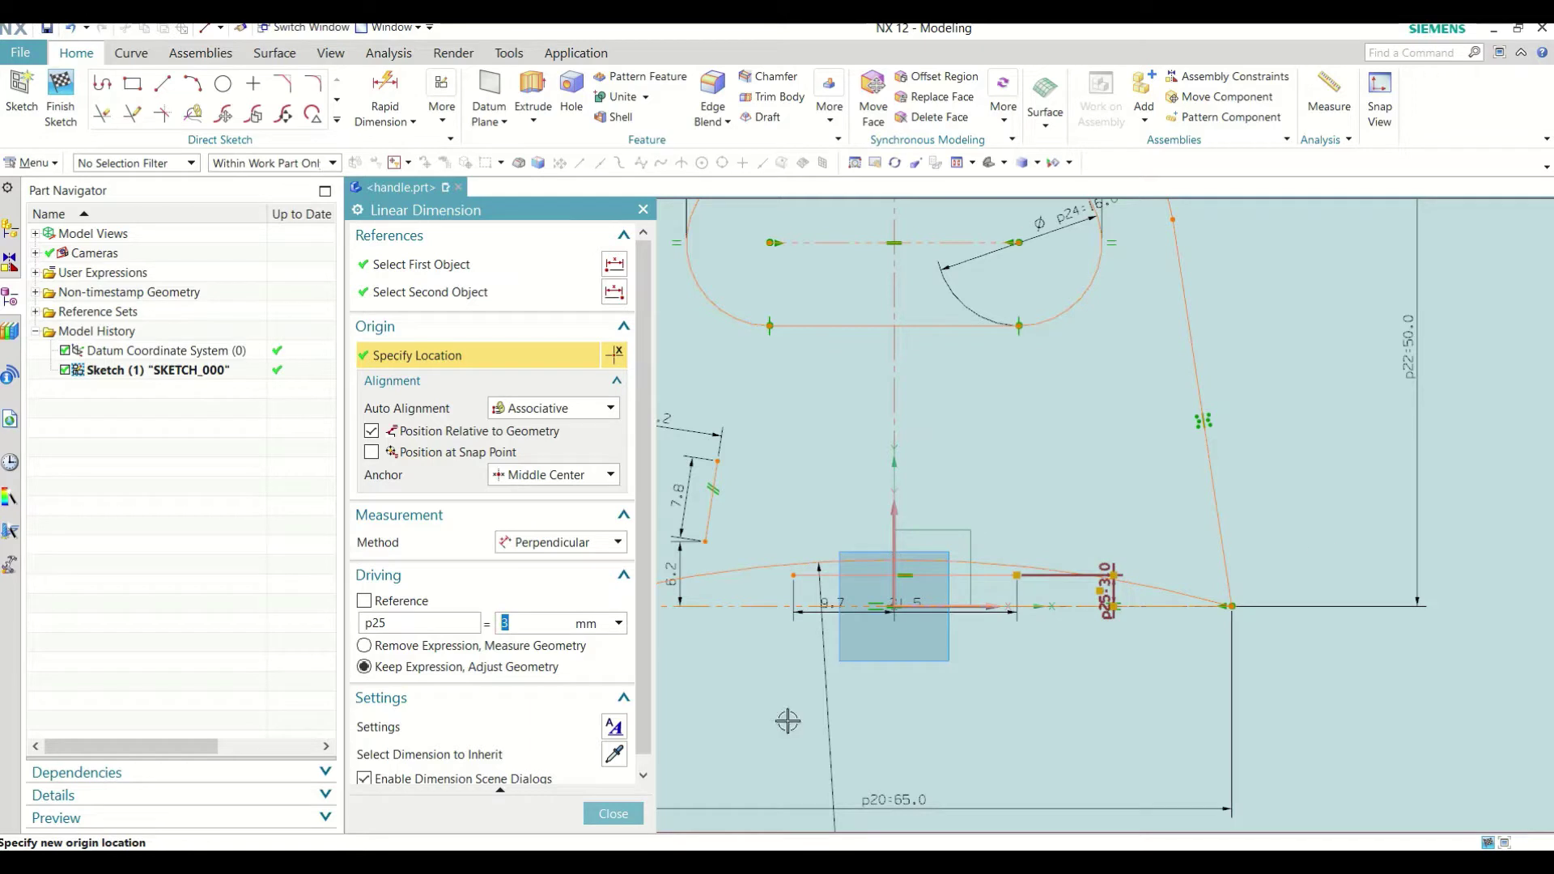
pyautogui.click(637, 816)
pyautogui.scroll(3, 915, 566)
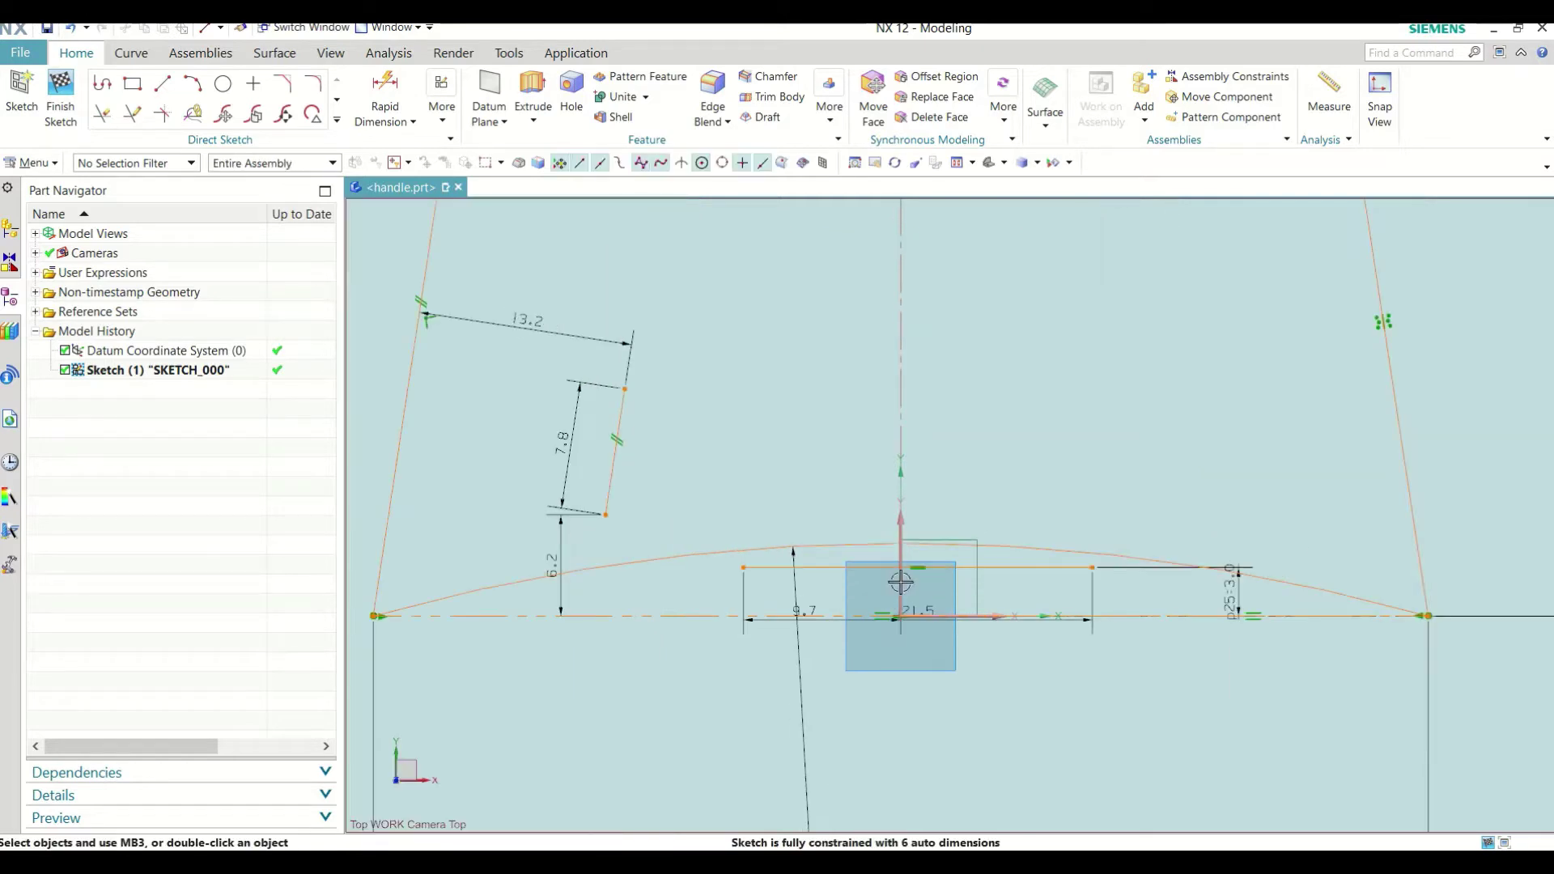
pyautogui.click(915, 542)
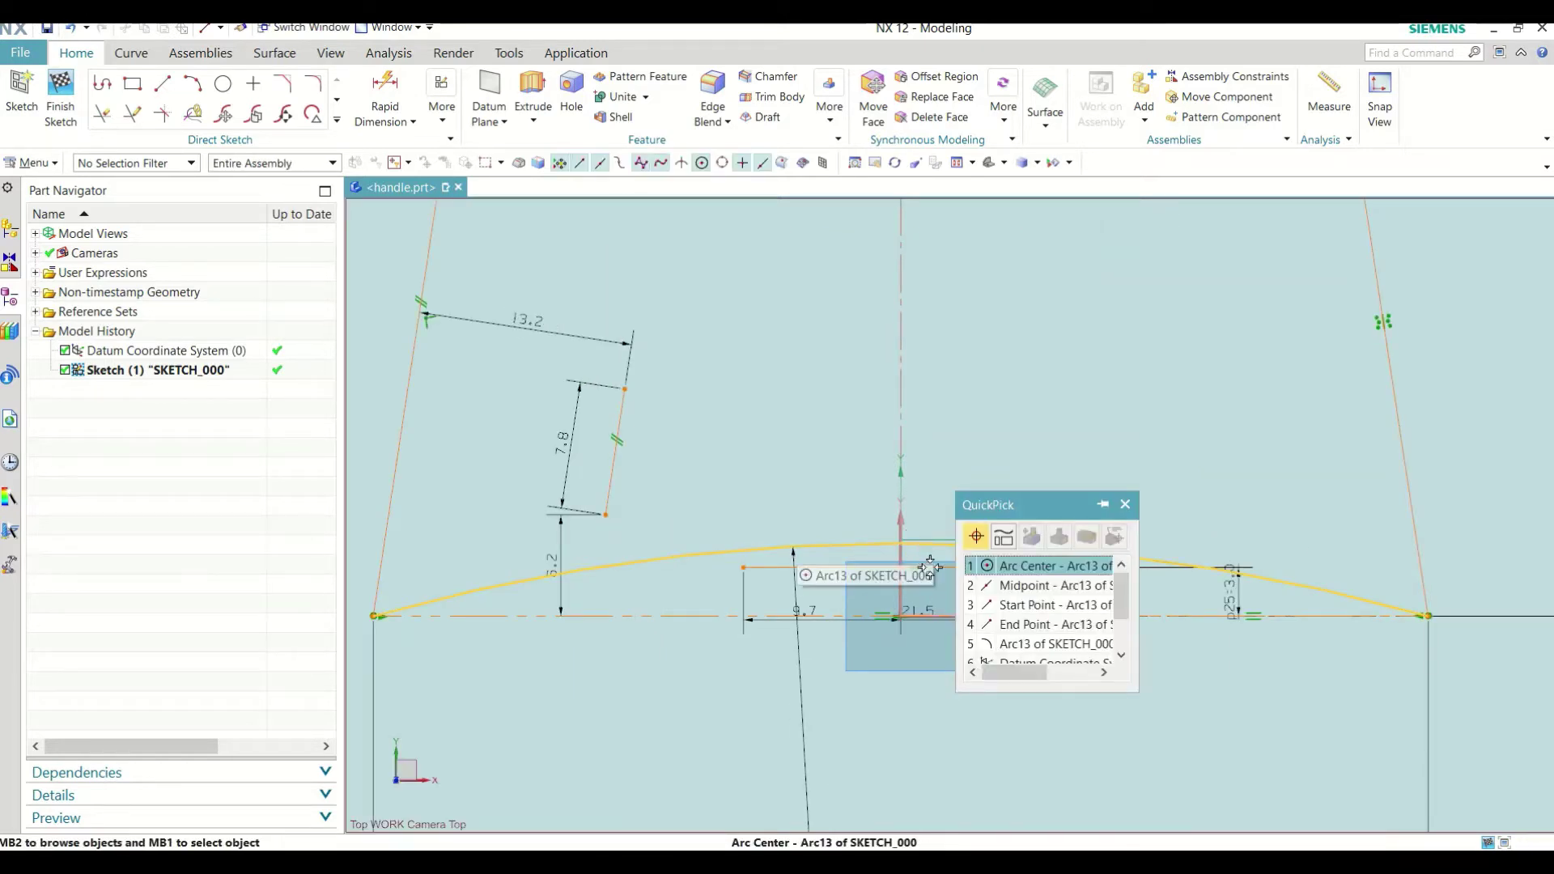
# Step: Make the arc tangent to the horizontal line with a Tangent constraint
pyautogui.click(412, 122)
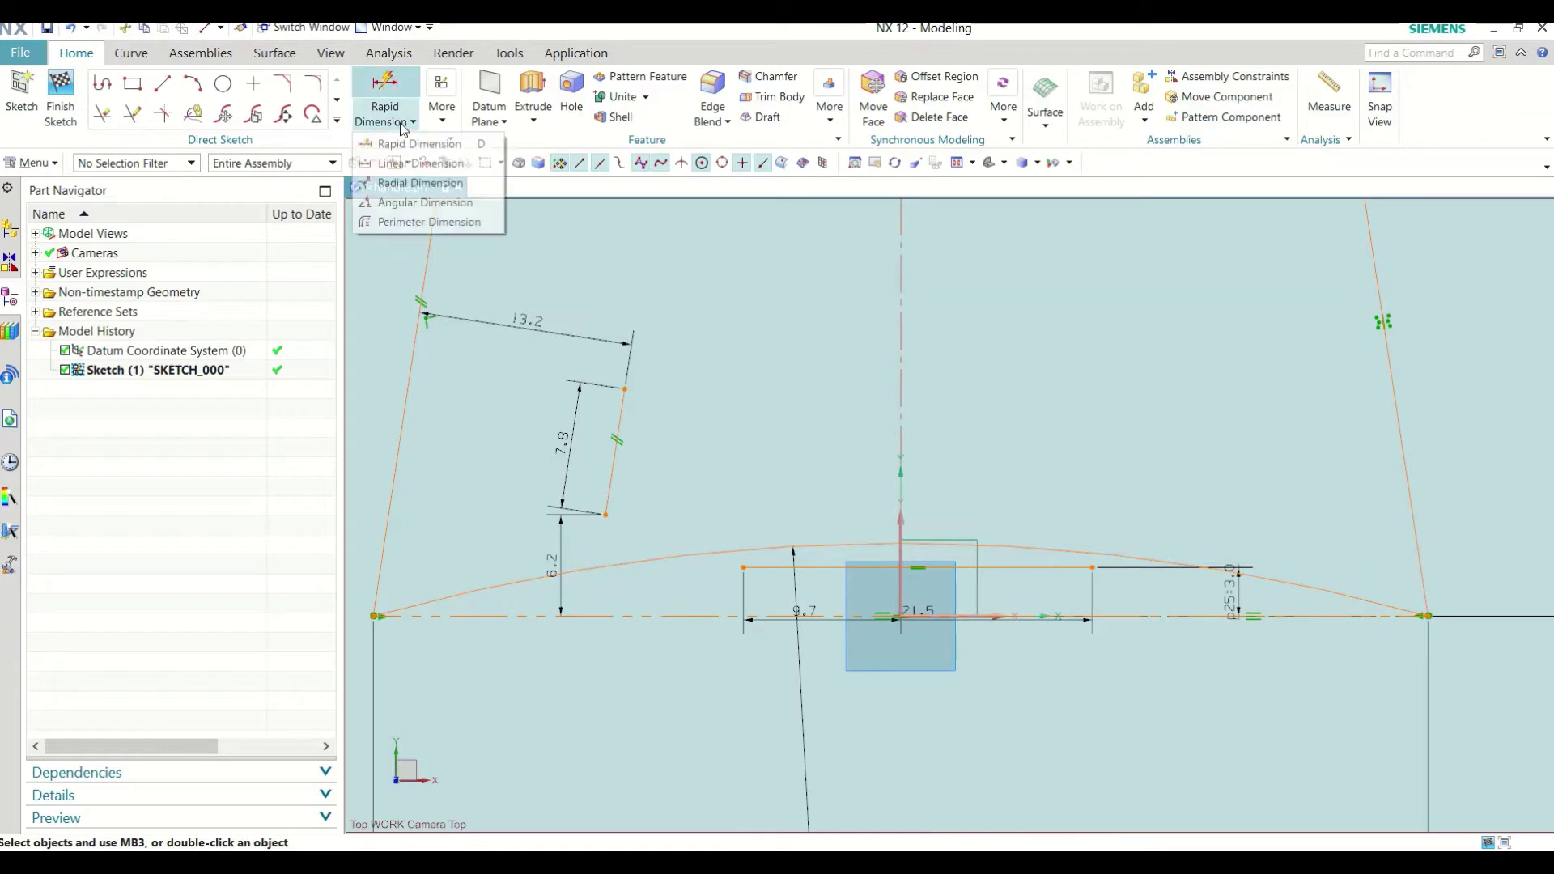
pyautogui.click(442, 109)
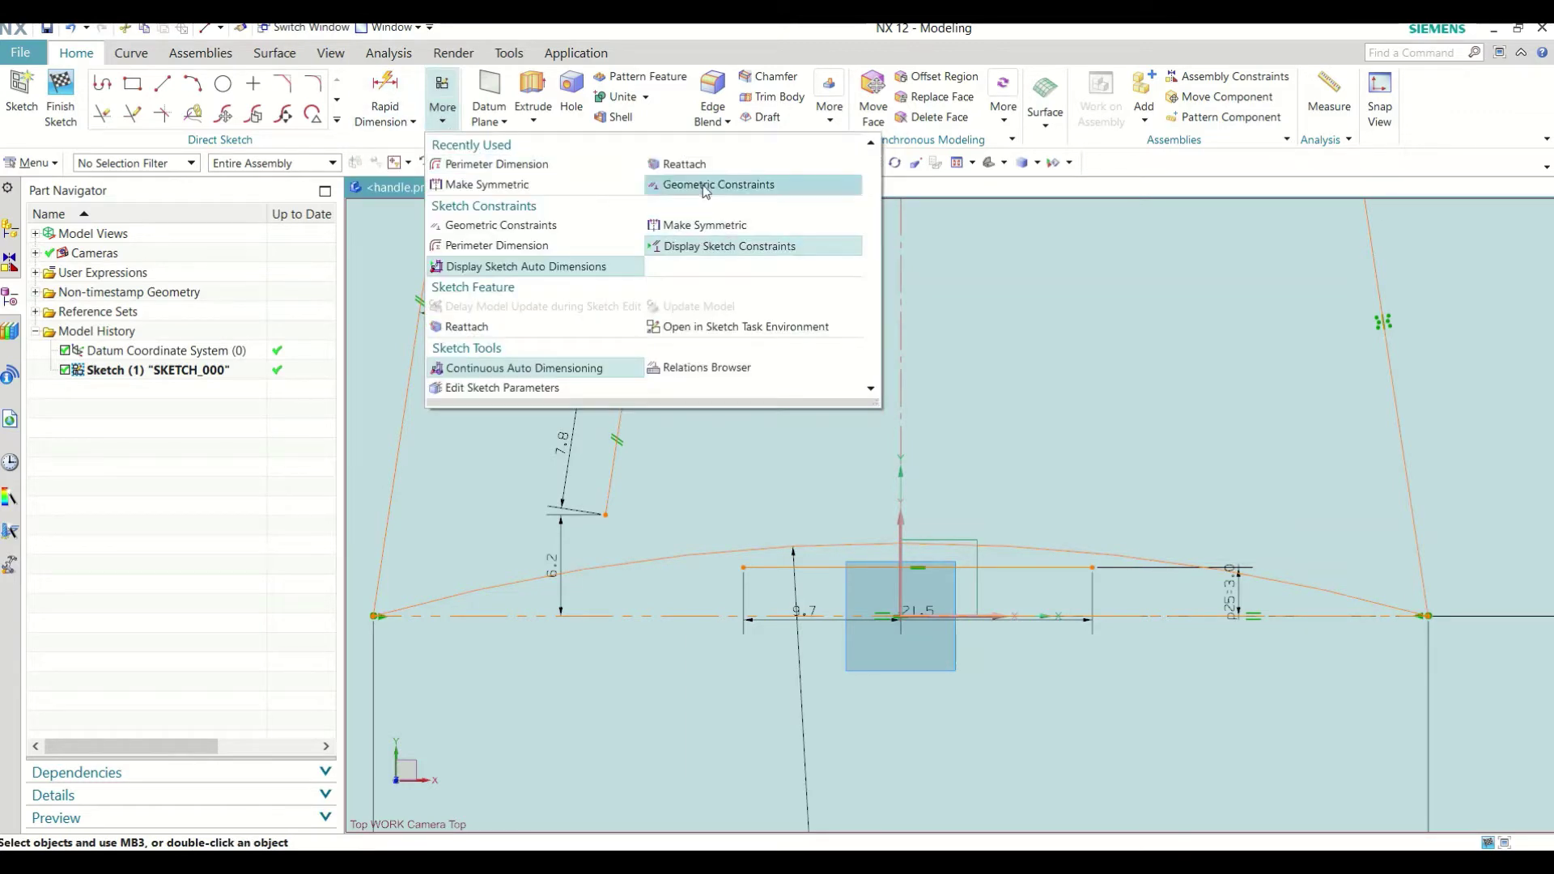
pyautogui.click(703, 185)
pyautogui.click(429, 268)
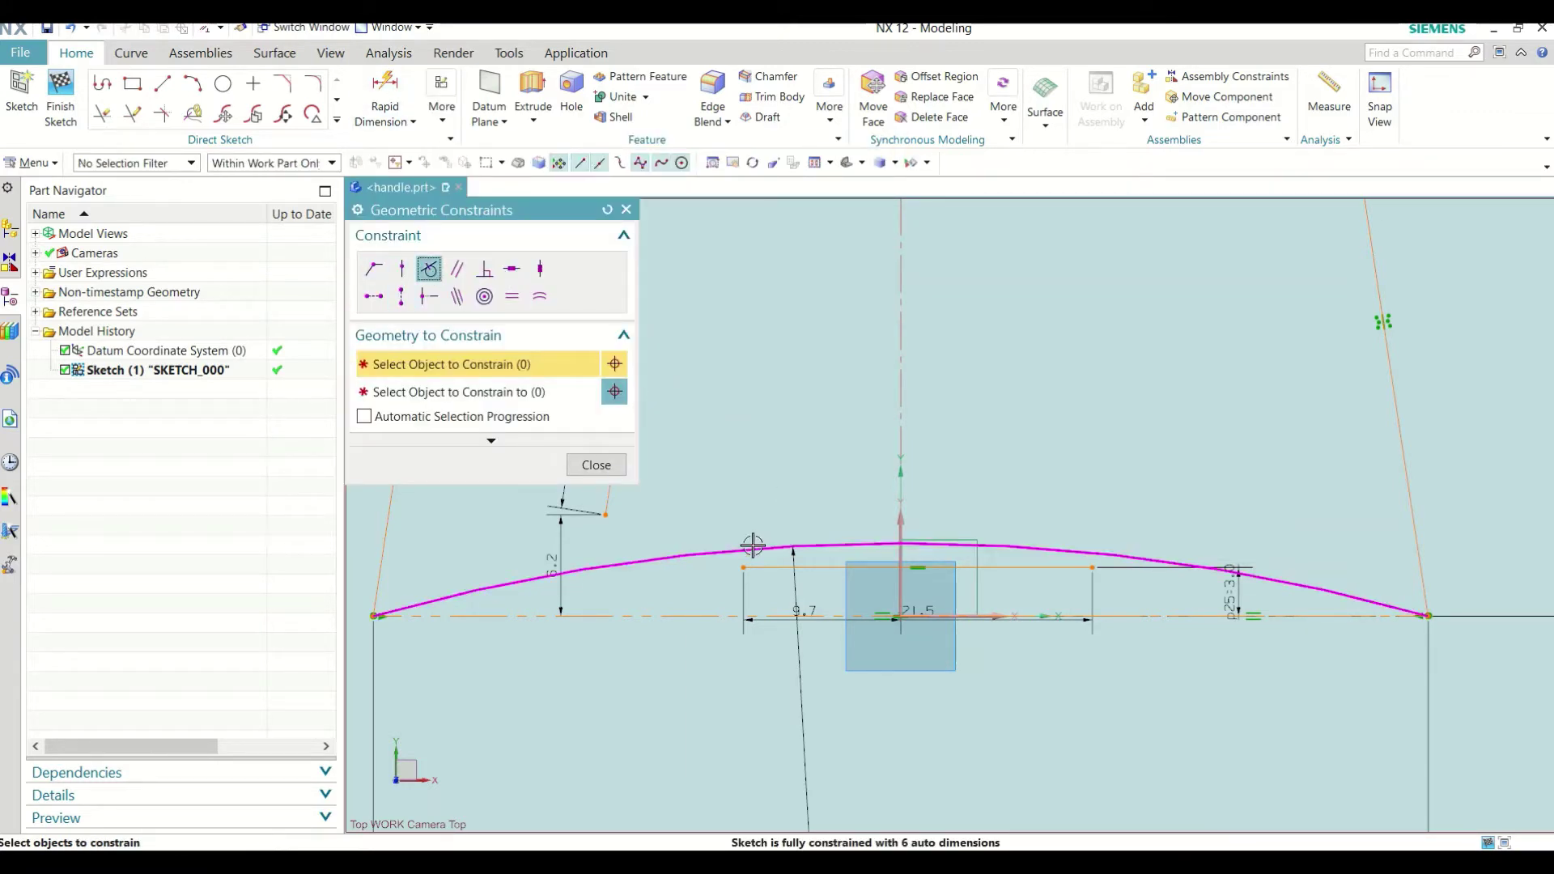
pyautogui.click(724, 558)
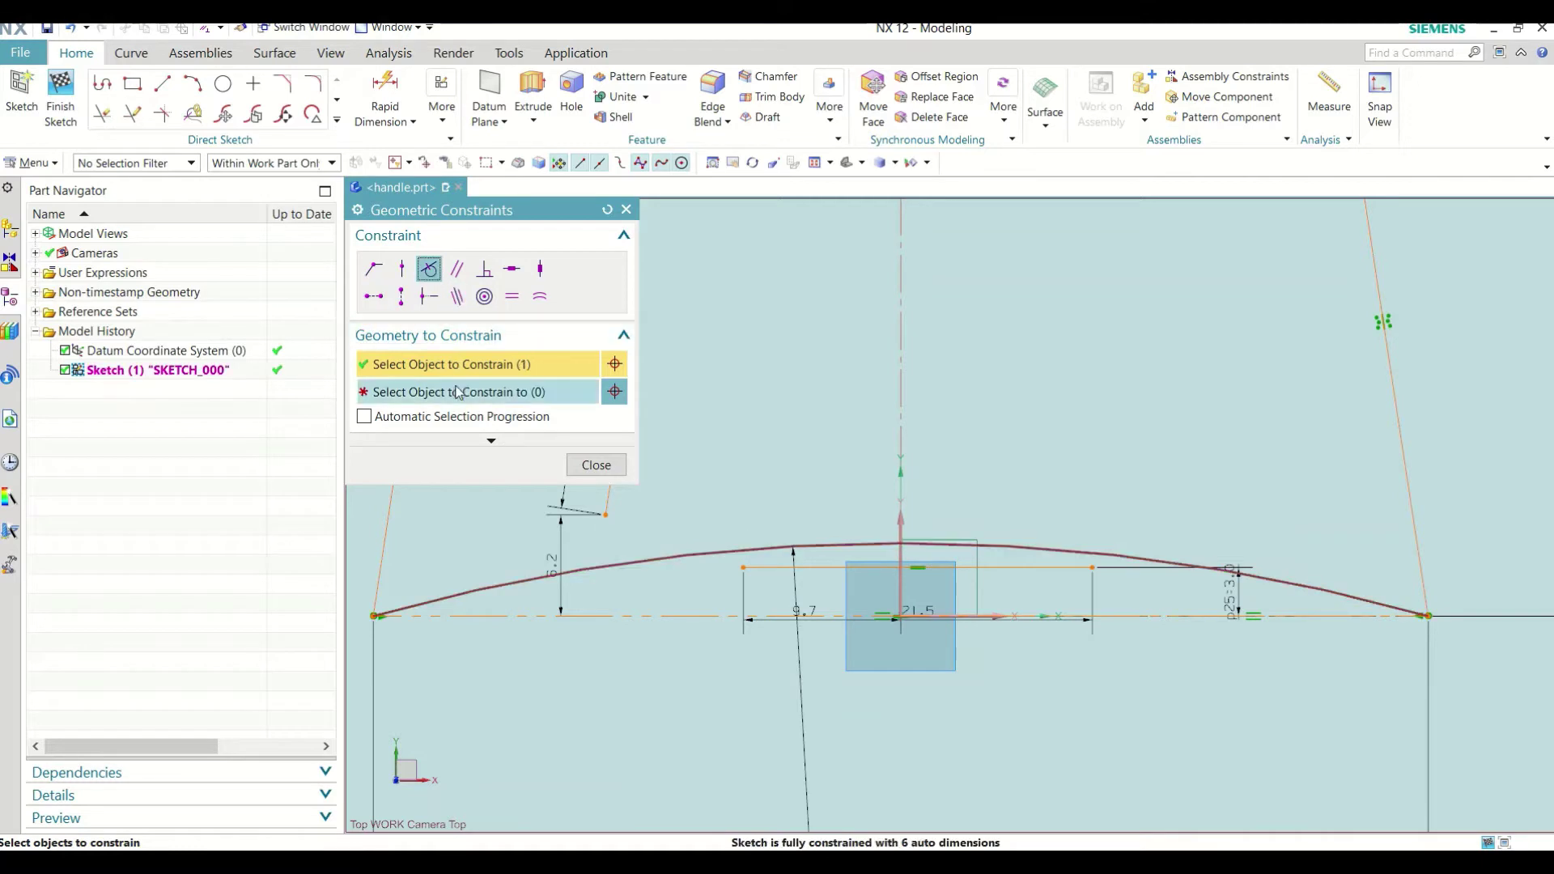
pyautogui.click(793, 567)
pyautogui.click(596, 465)
pyautogui.scroll(-3, 839, 569)
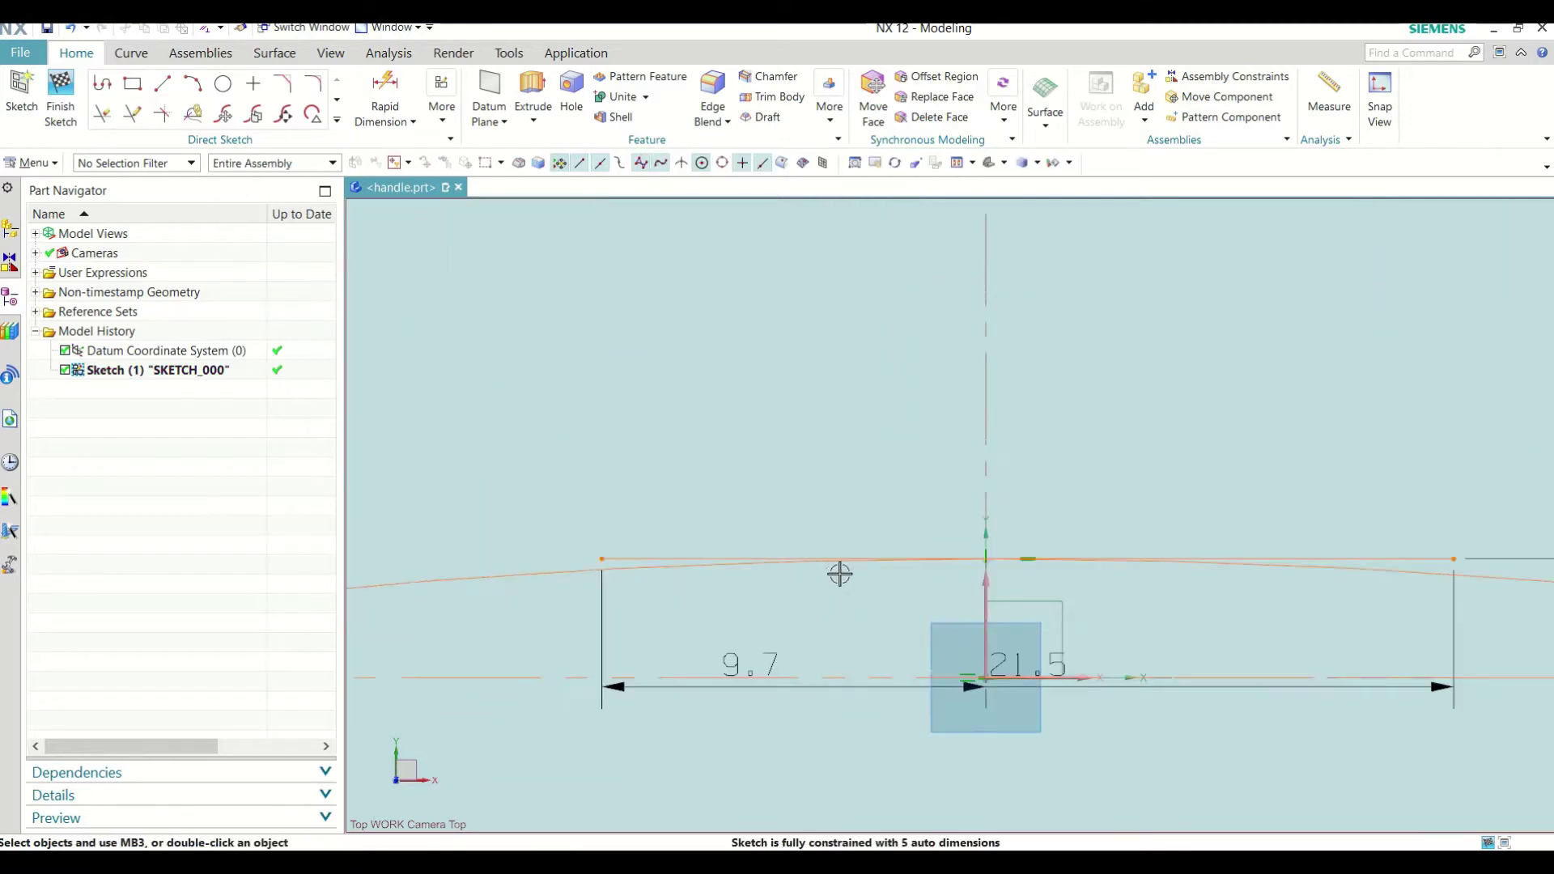
pyautogui.scroll(-2, 676, 572)
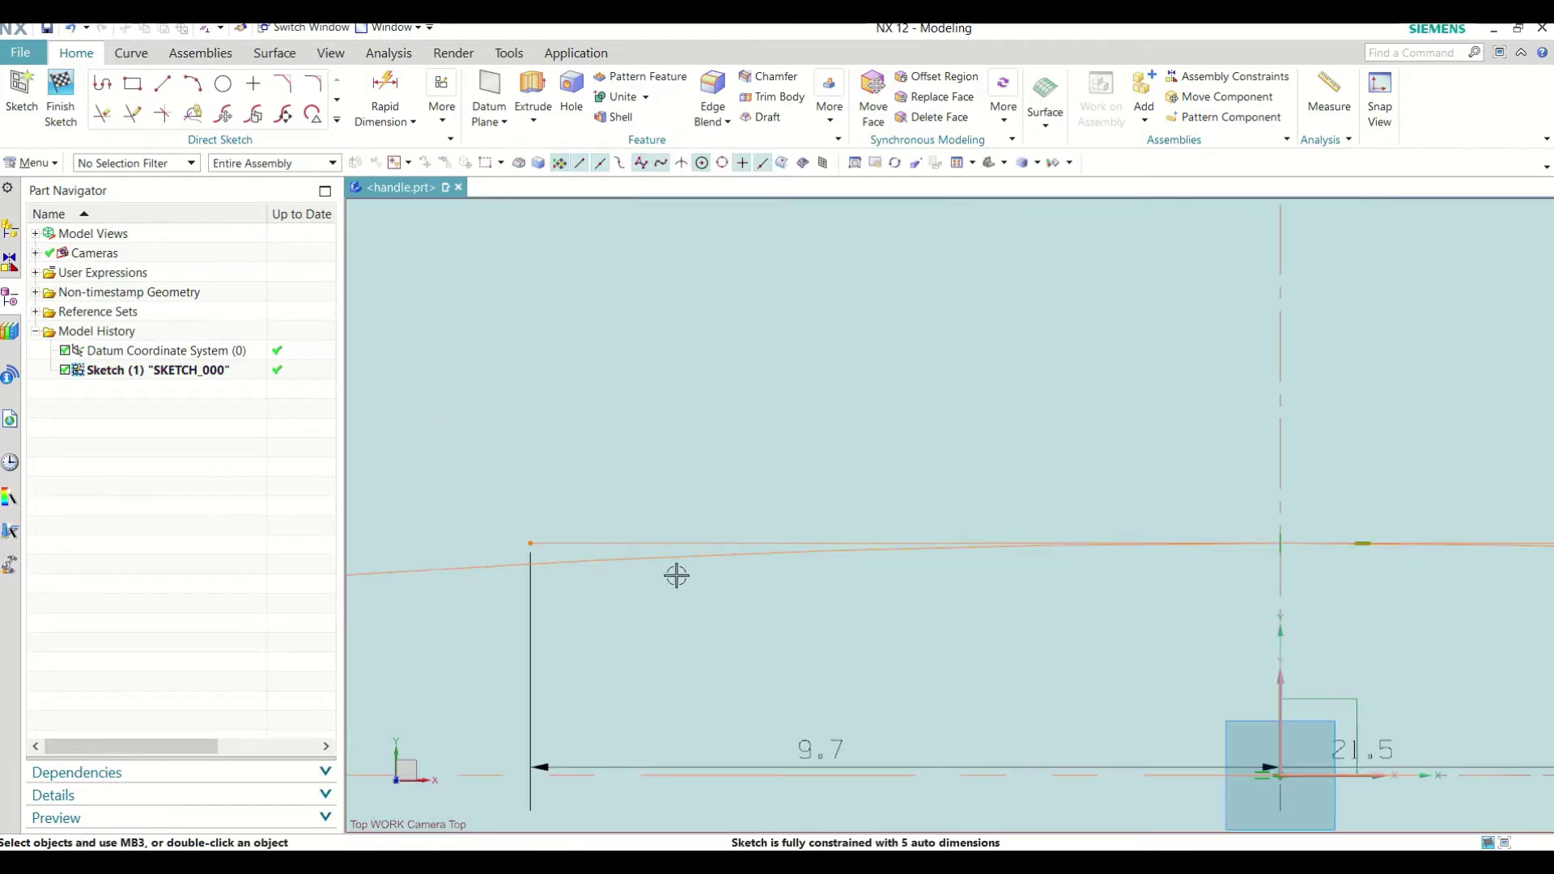
# Step: Convert the horizontal line to reference geometry and stretch its left end outward
pyautogui.rightClick(566, 540)
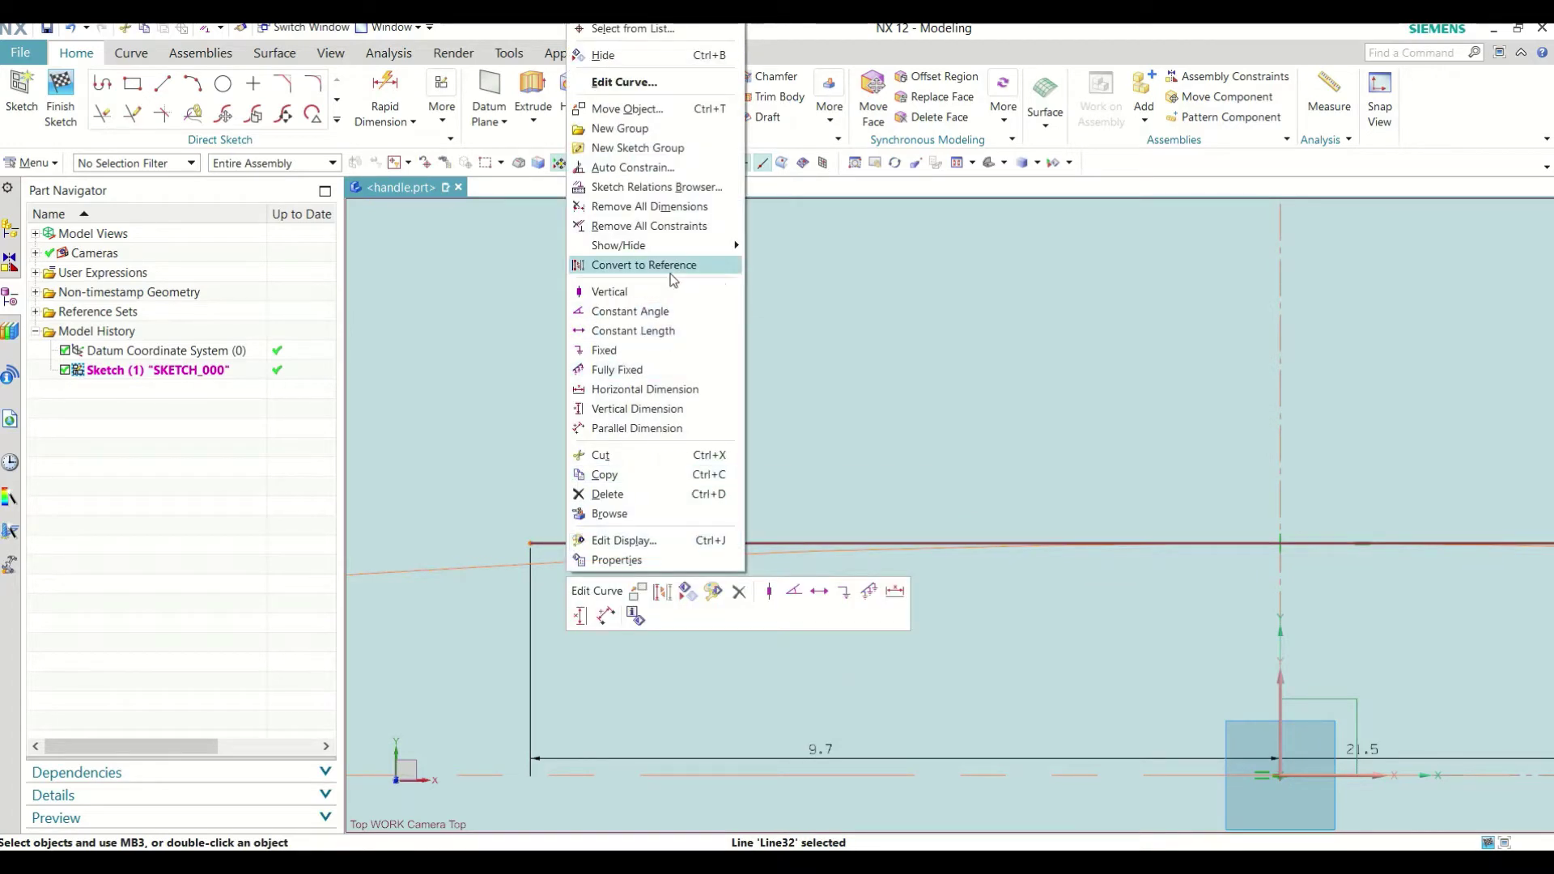
pyautogui.click(643, 265)
pyautogui.scroll(3, 843, 441)
pyautogui.scroll(2, 842, 441)
pyautogui.scroll(2, 1005, 629)
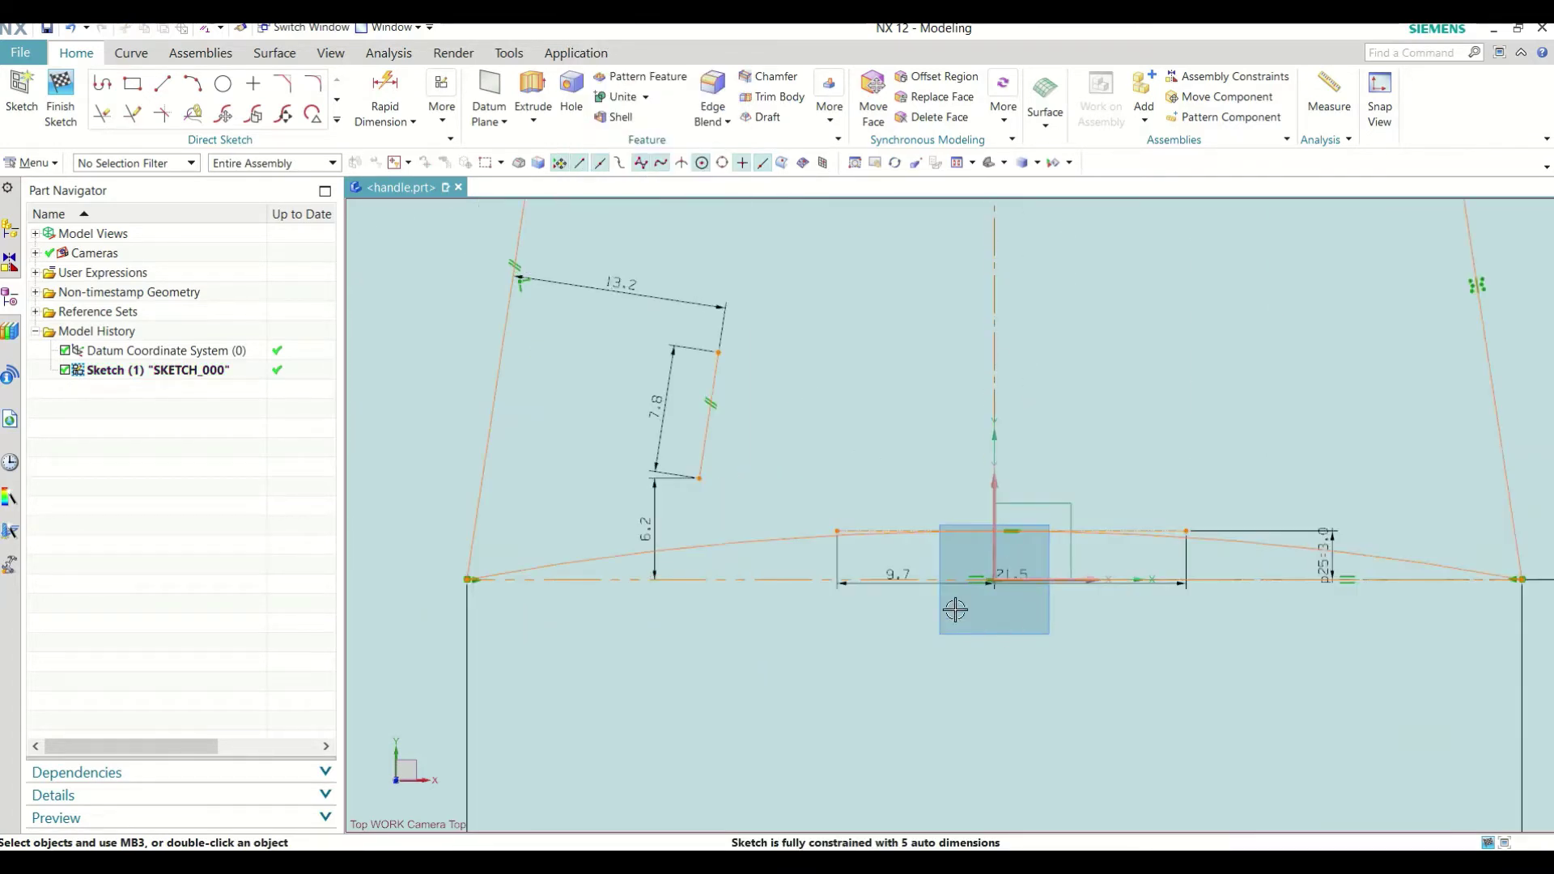
pyautogui.moveTo(839, 535); pyautogui.dragTo(765, 532)
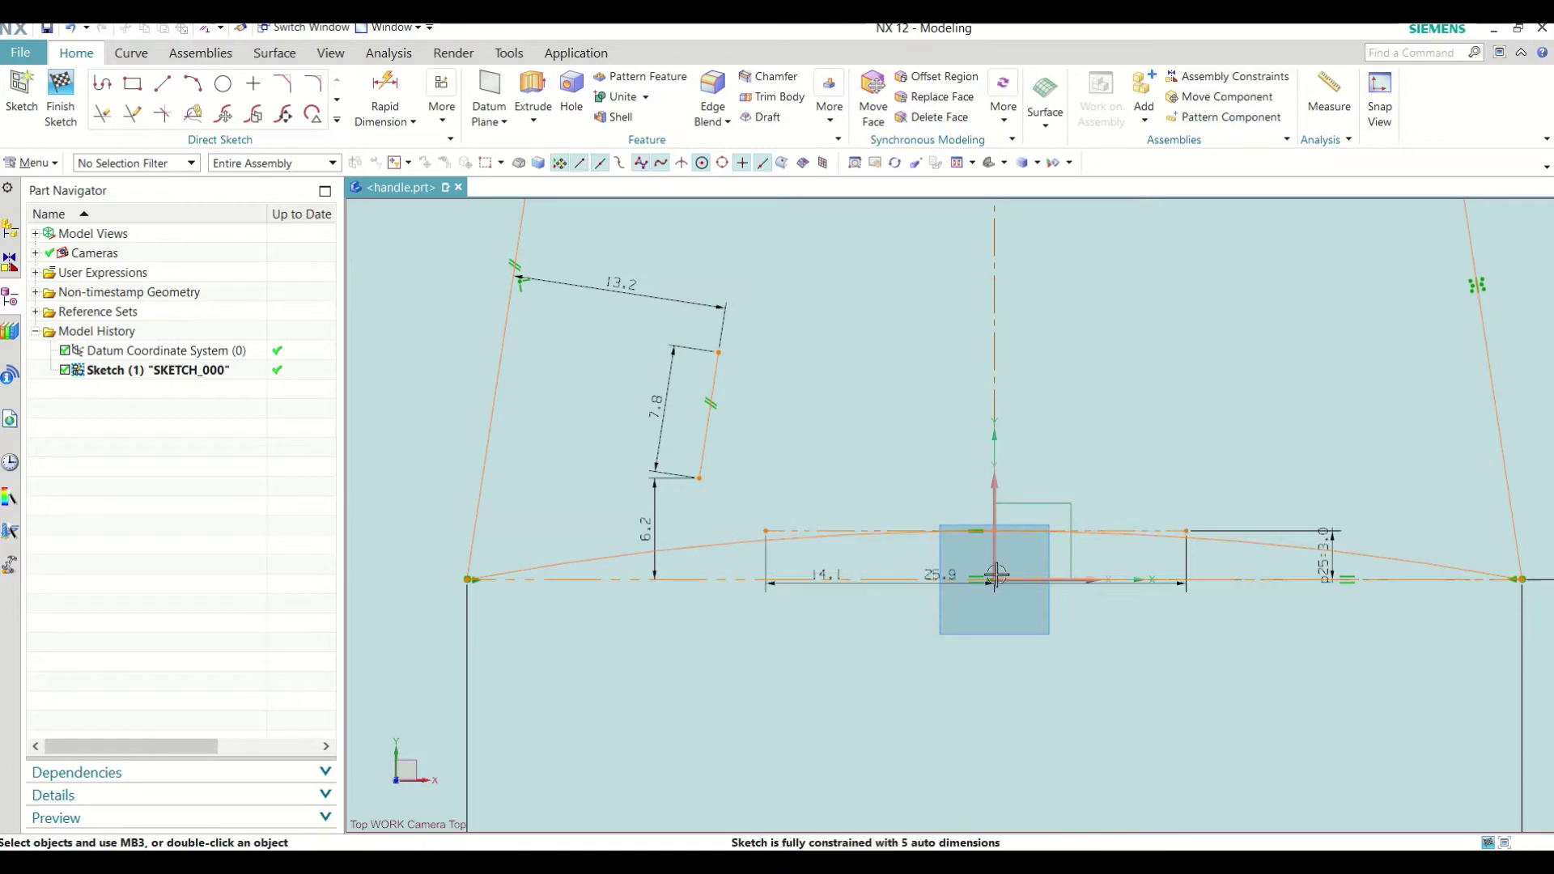
pyautogui.click(944, 574)
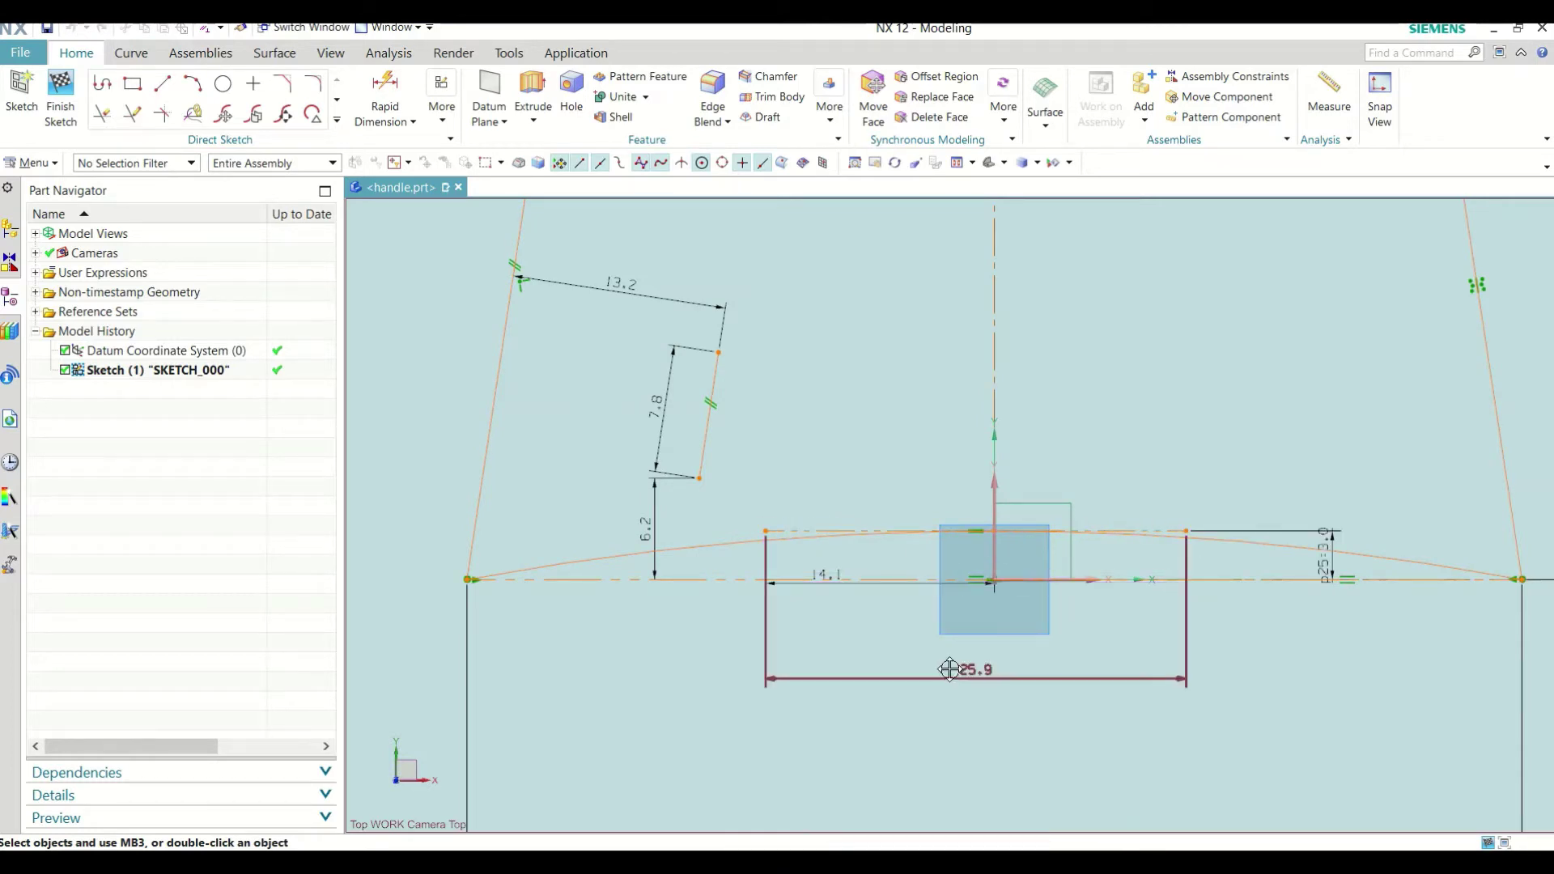
pyautogui.press('Delete')
# Step: Set the horizontal line's length dimension to 20 mm and move it higher
pyautogui.write('20')
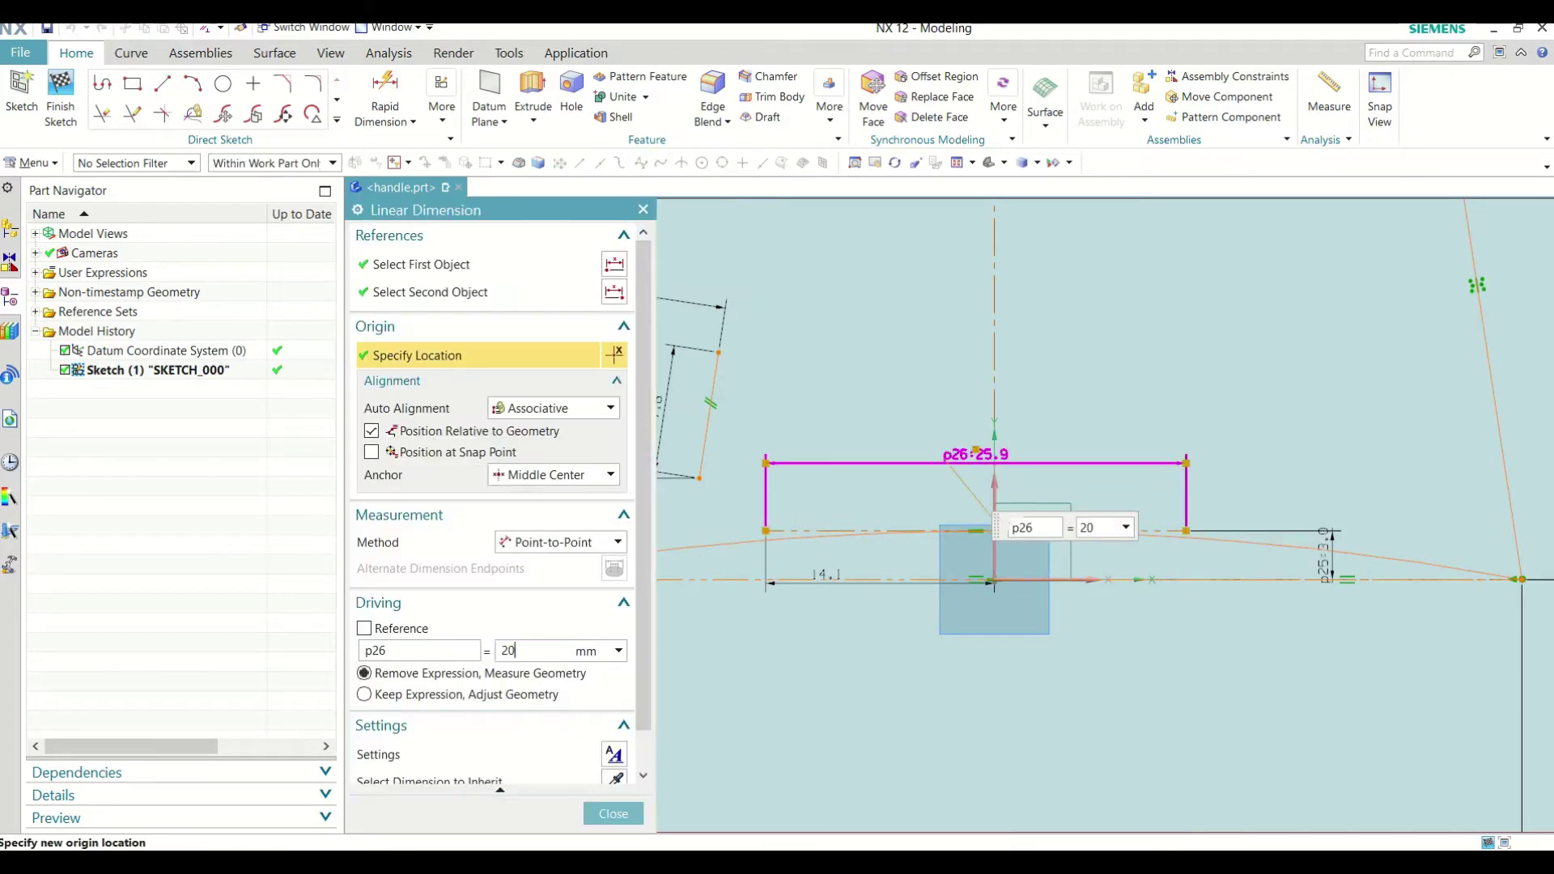
pyautogui.press('Return')
pyautogui.click(612, 814)
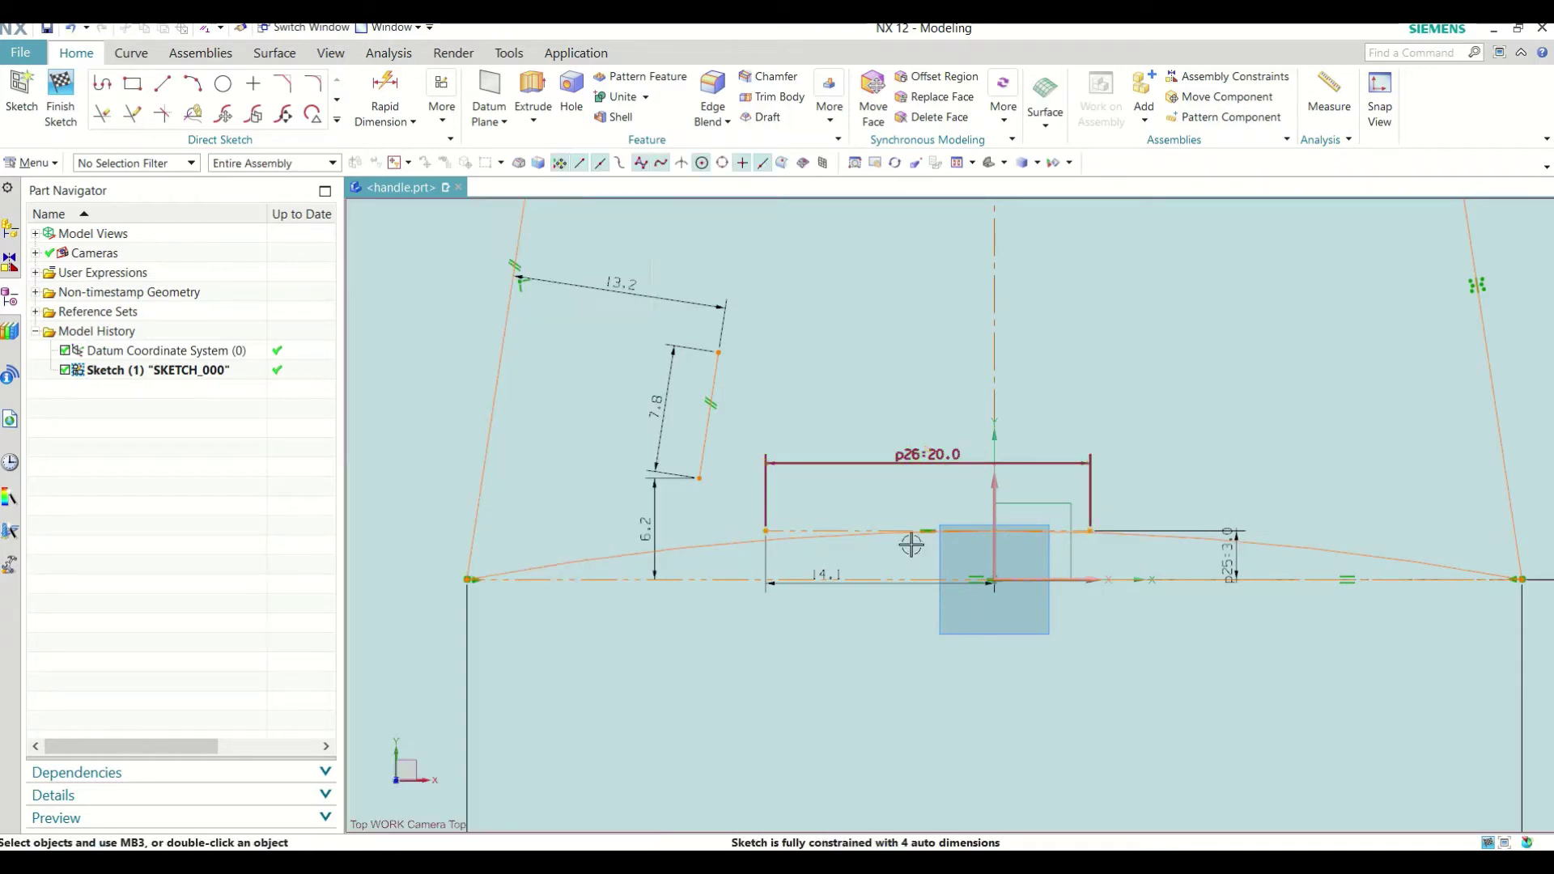
pyautogui.moveTo(943, 457); pyautogui.dragTo(1062, 405)
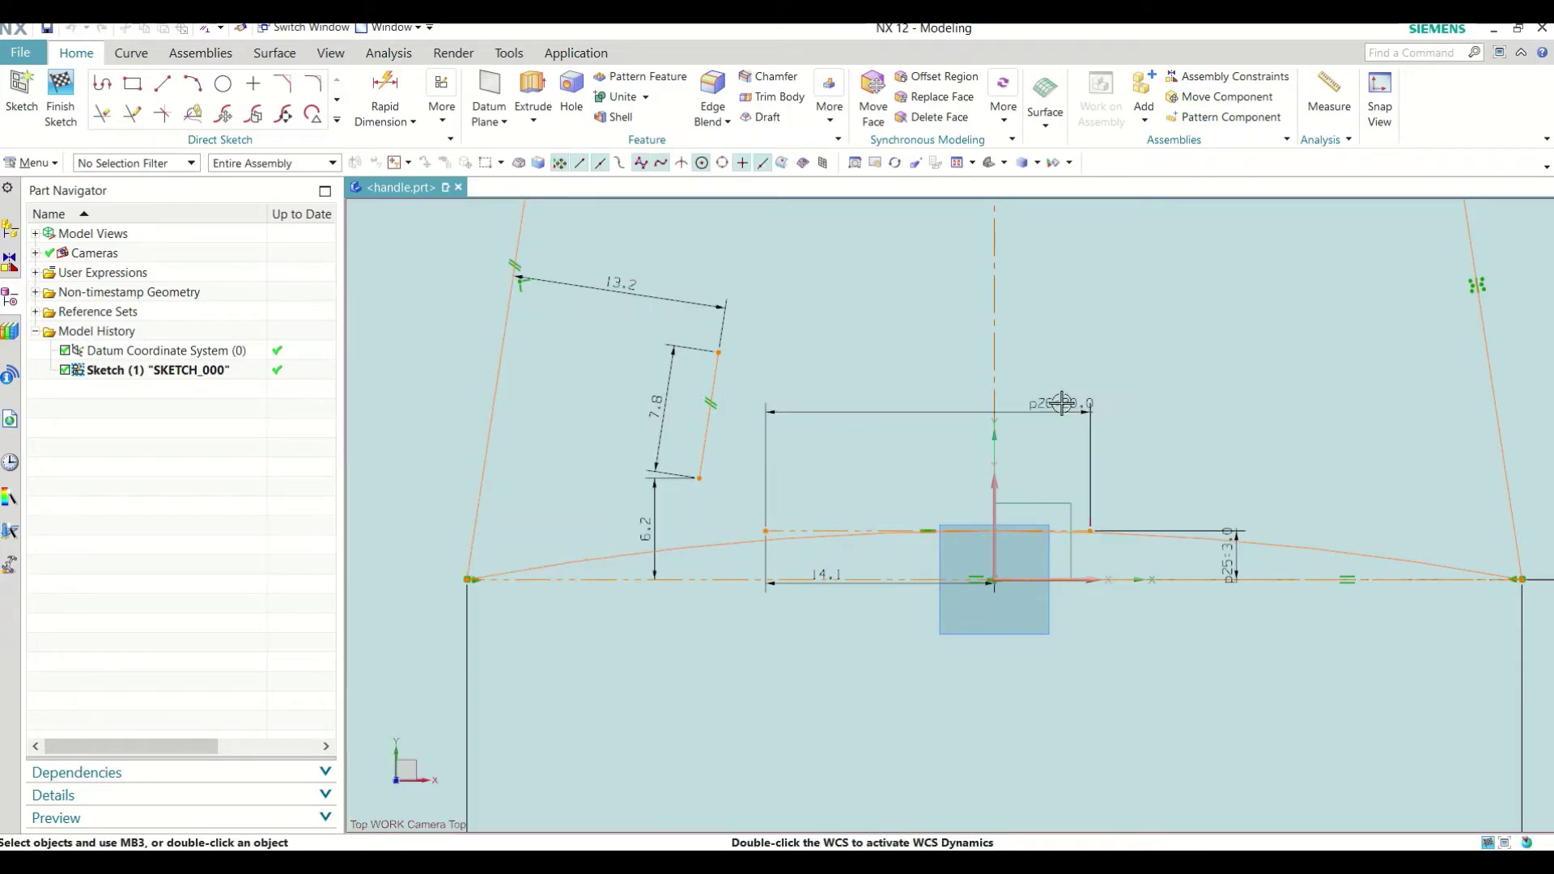
# Step: Make the line's end points symmetric about the vertical axis
pyautogui.click(442, 109)
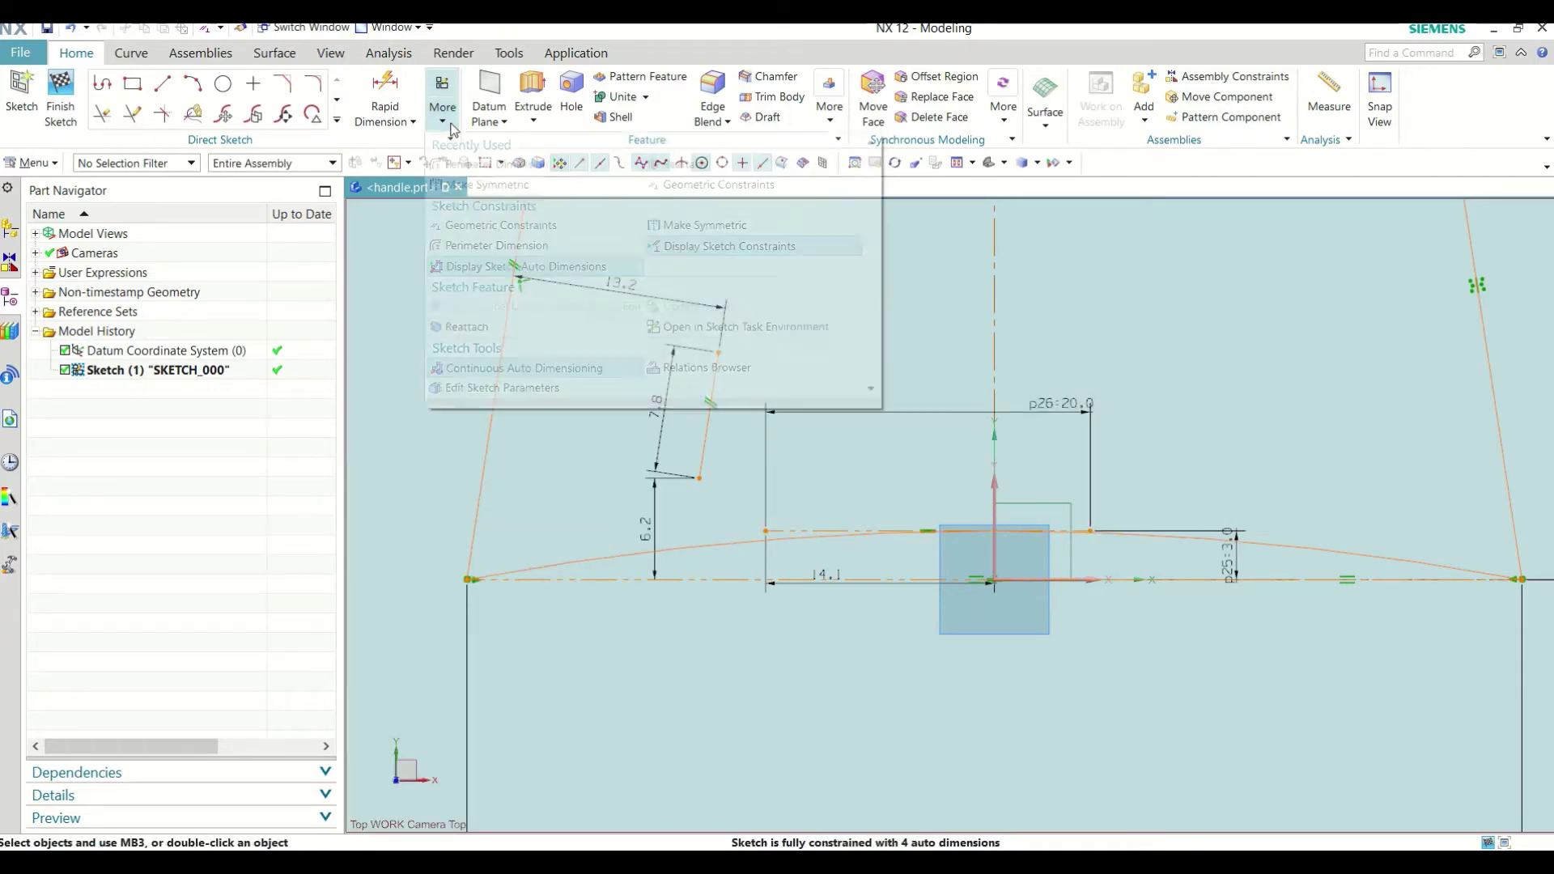
pyautogui.click(498, 185)
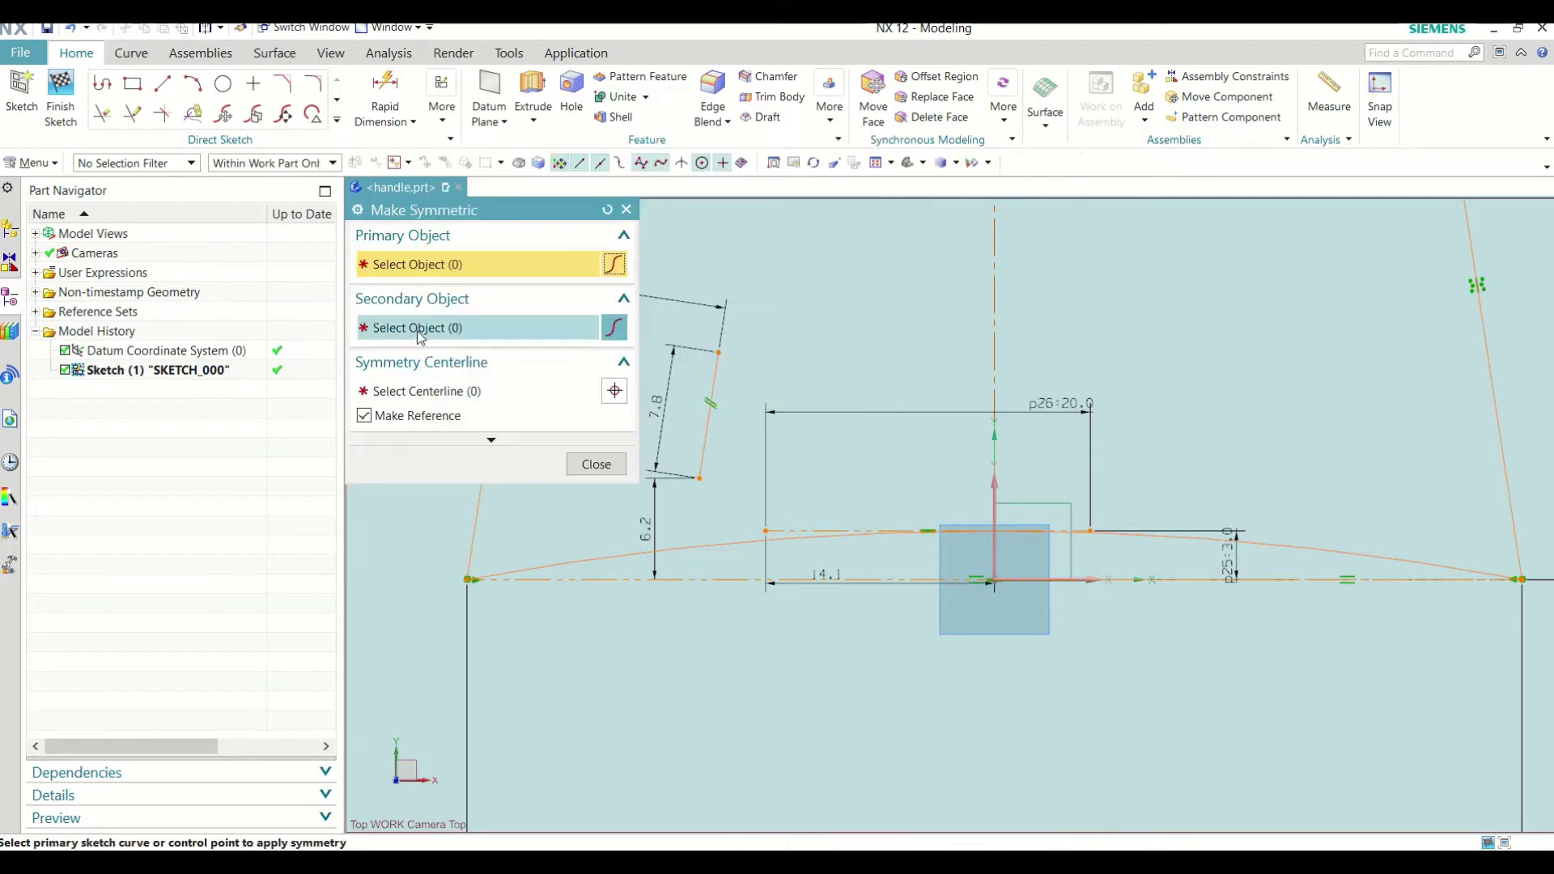
pyautogui.click(765, 531)
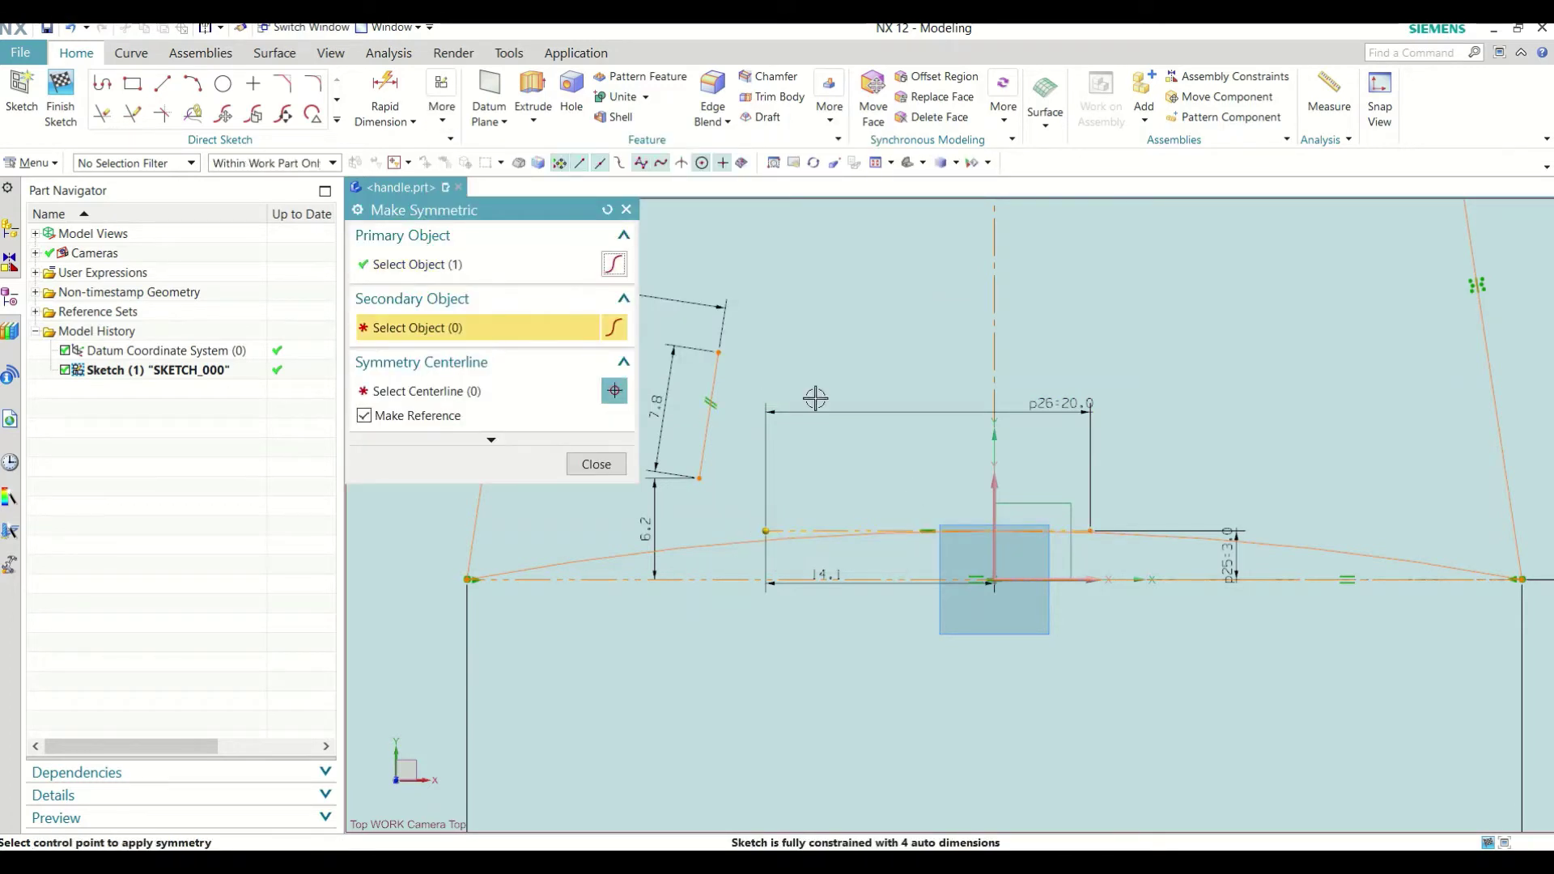
pyautogui.click(1090, 530)
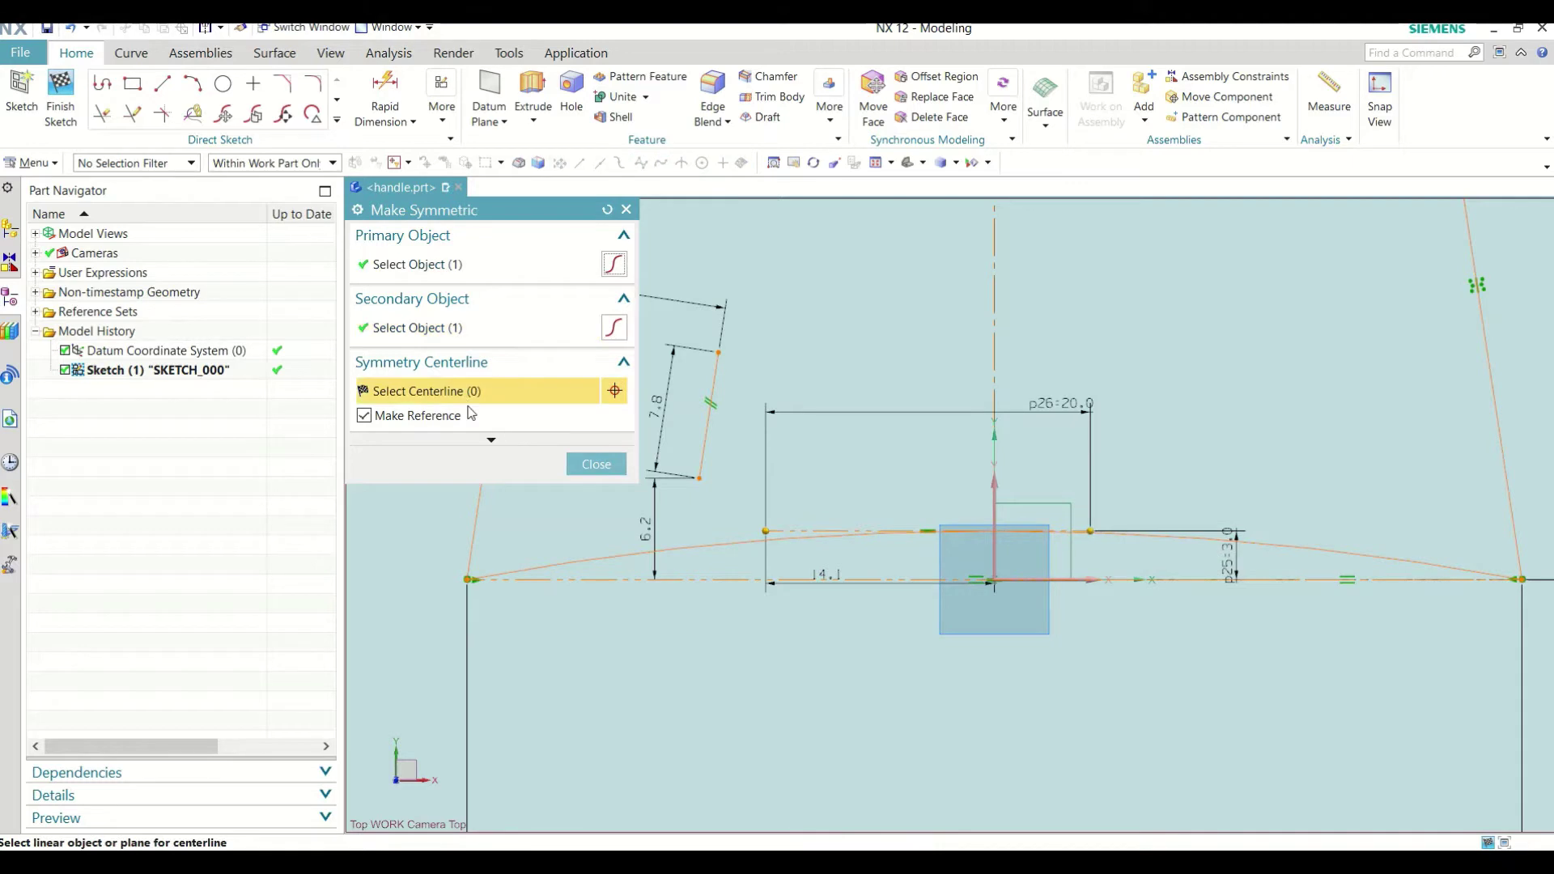
pyautogui.click(995, 485)
pyautogui.click(593, 466)
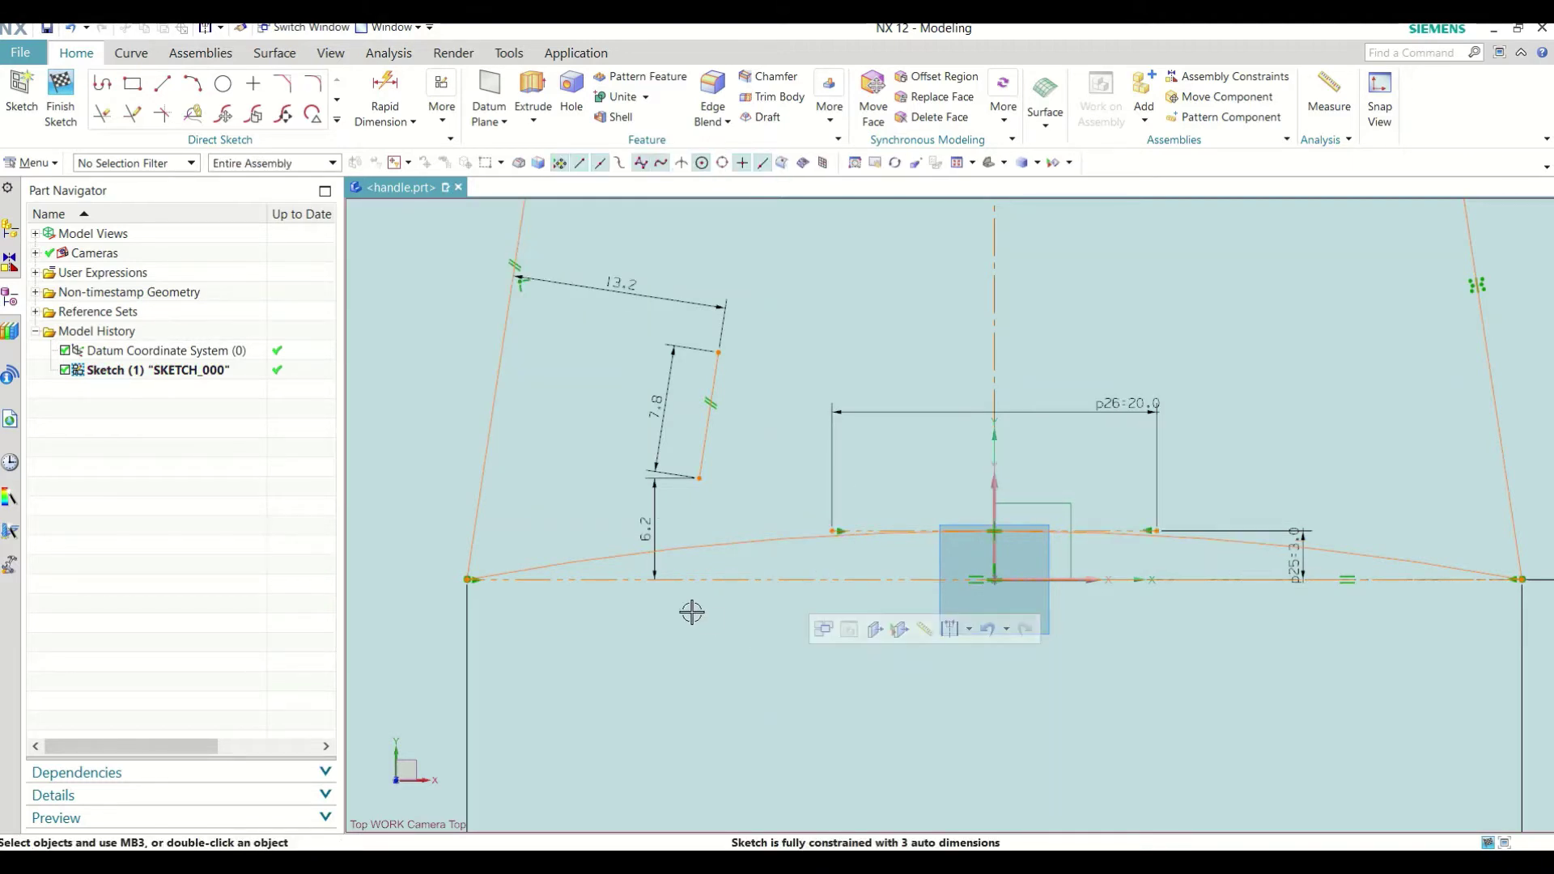
# Step: Extend the slanted line's lower end below the arc and set p27 to 12 mm
pyautogui.moveTo(699, 478); pyautogui.dragTo(665, 668)
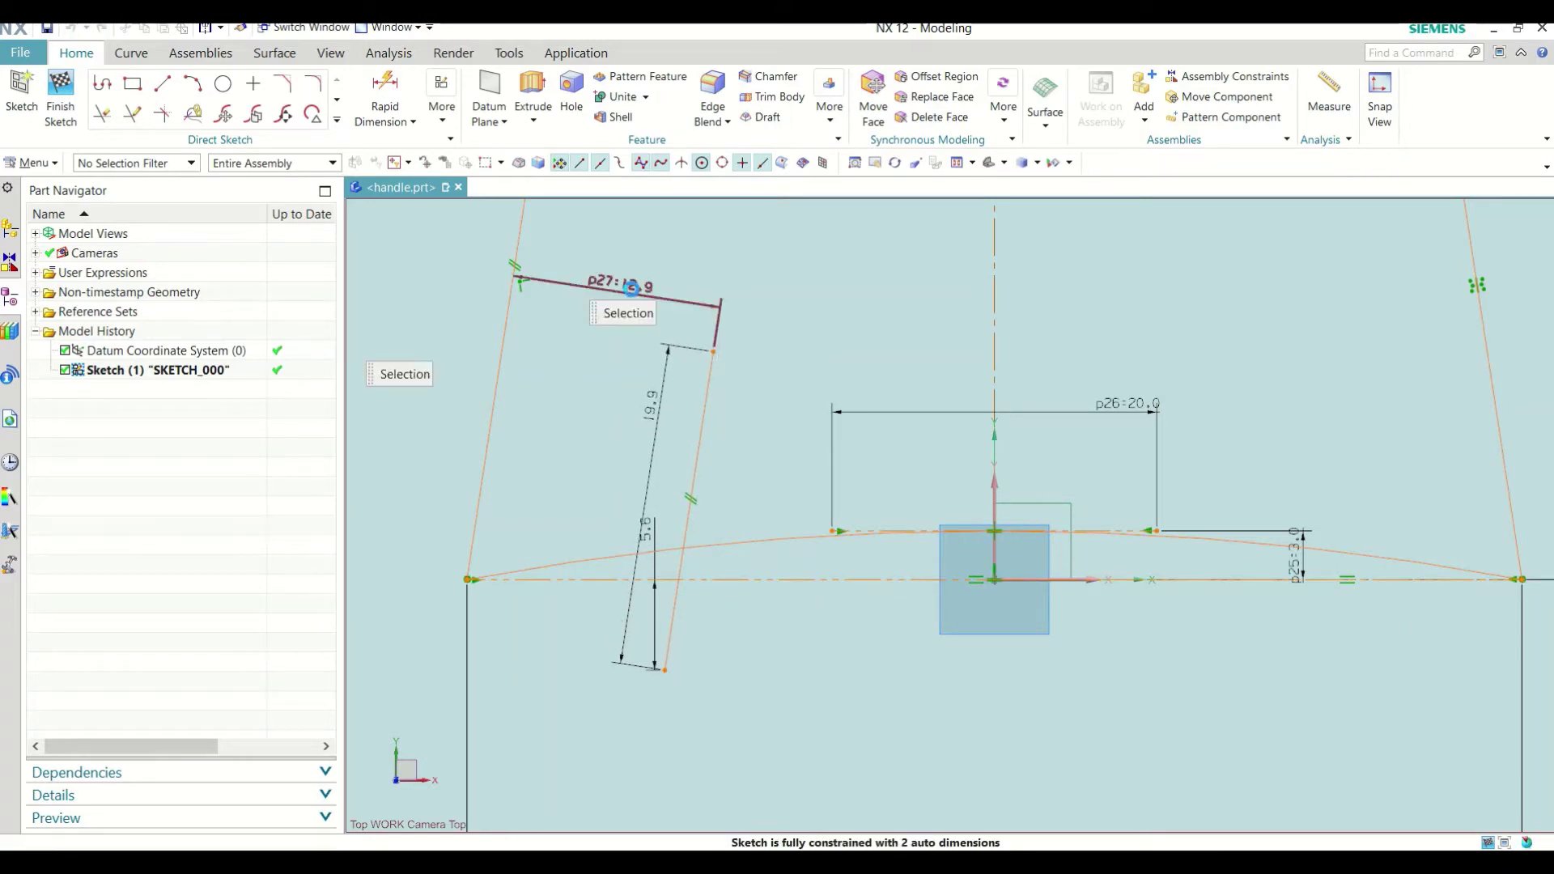
pyautogui.doubleClick(632, 287)
pyautogui.write('12')
pyautogui.press('Return')
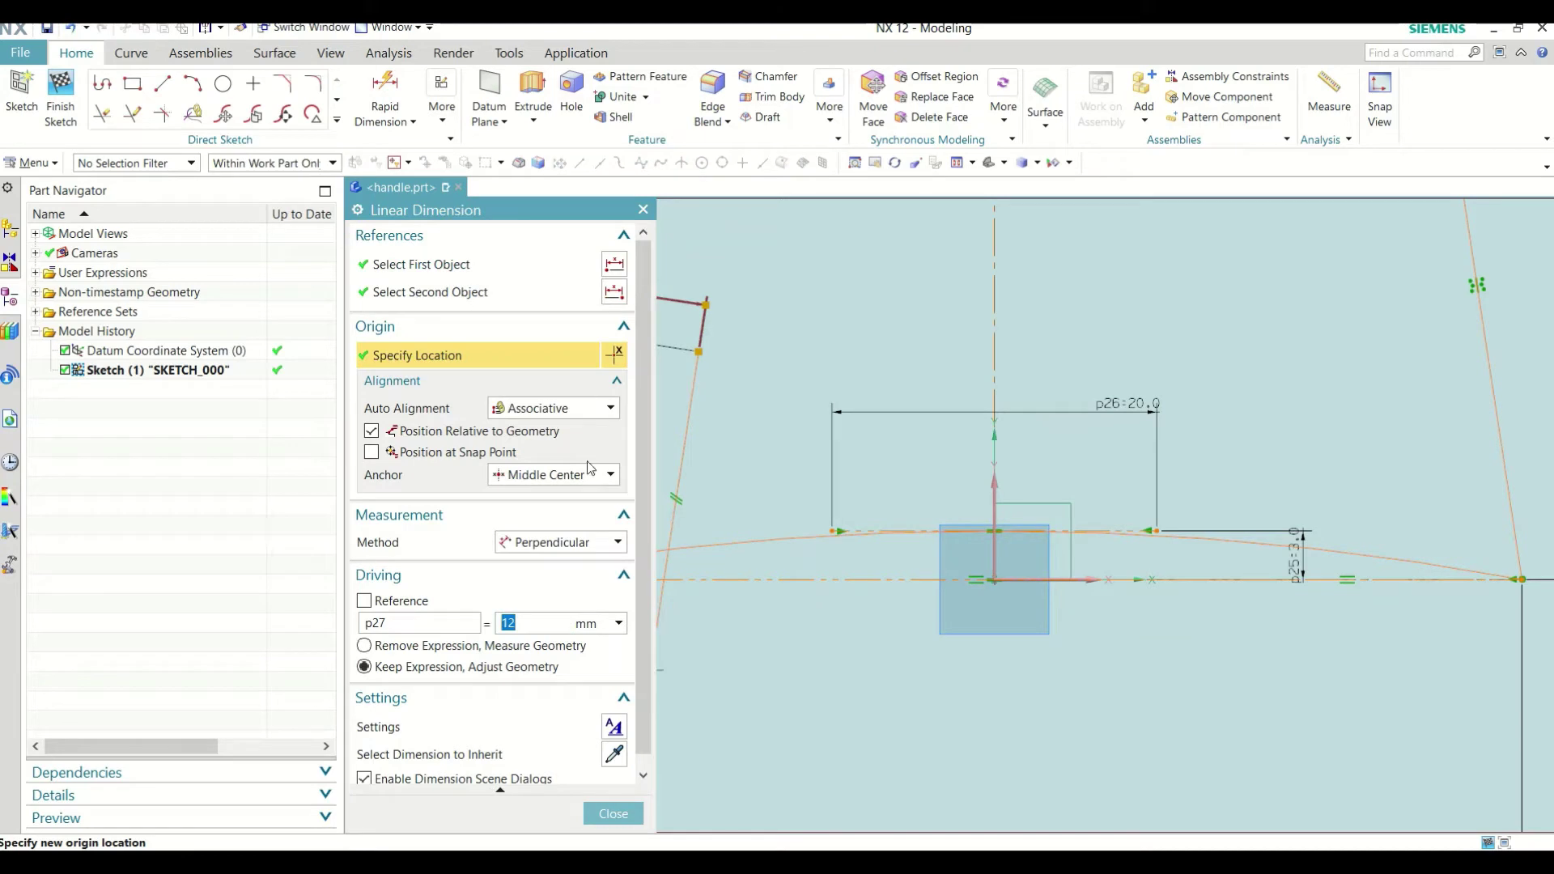
pyautogui.click(613, 813)
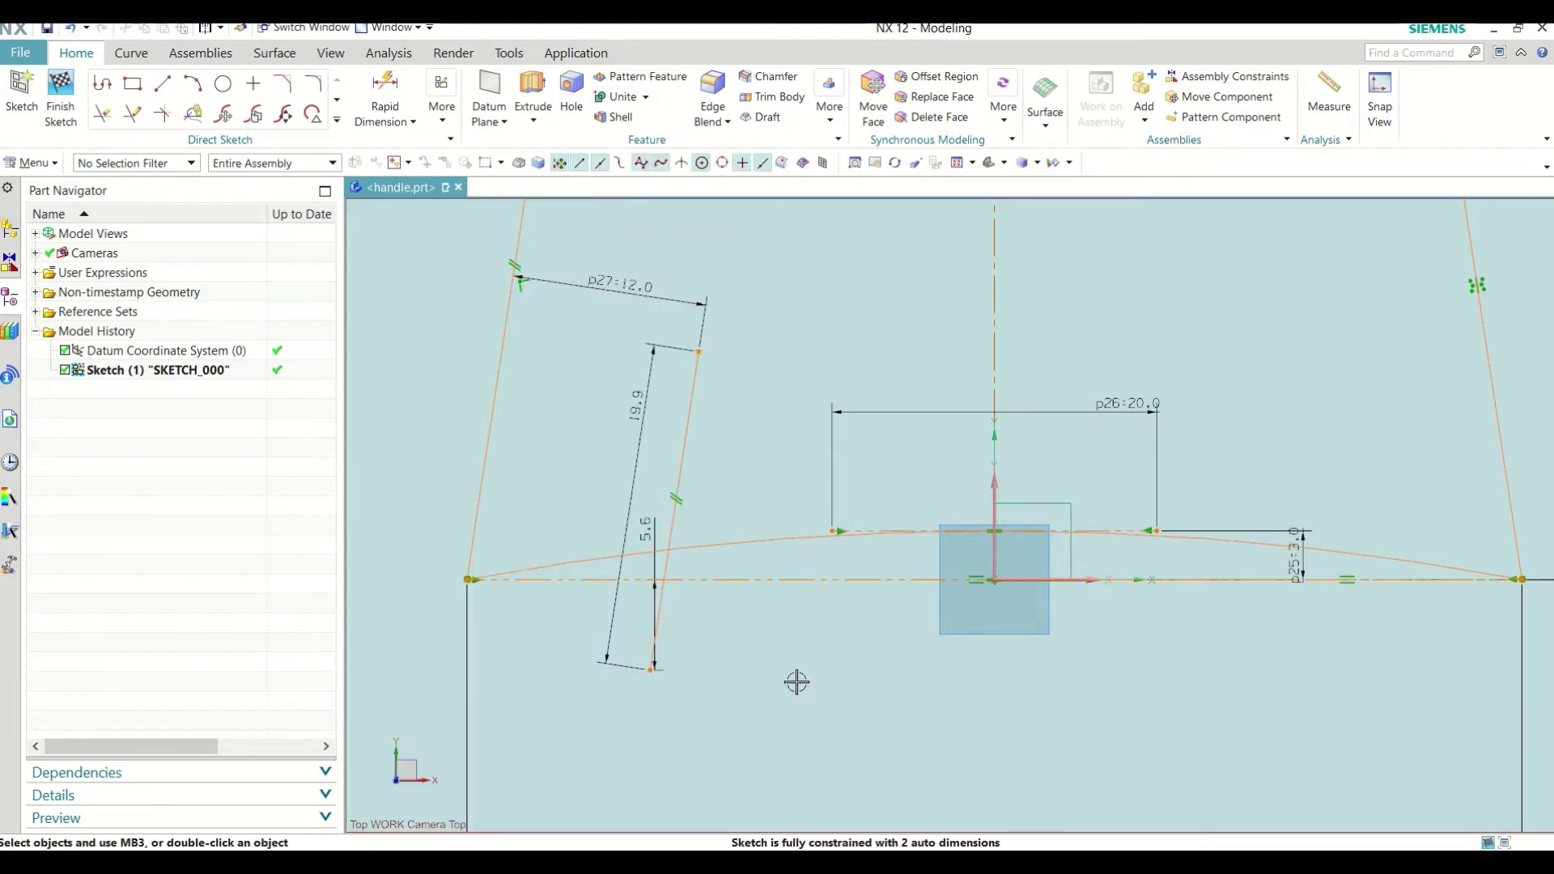
pyautogui.click(337, 120)
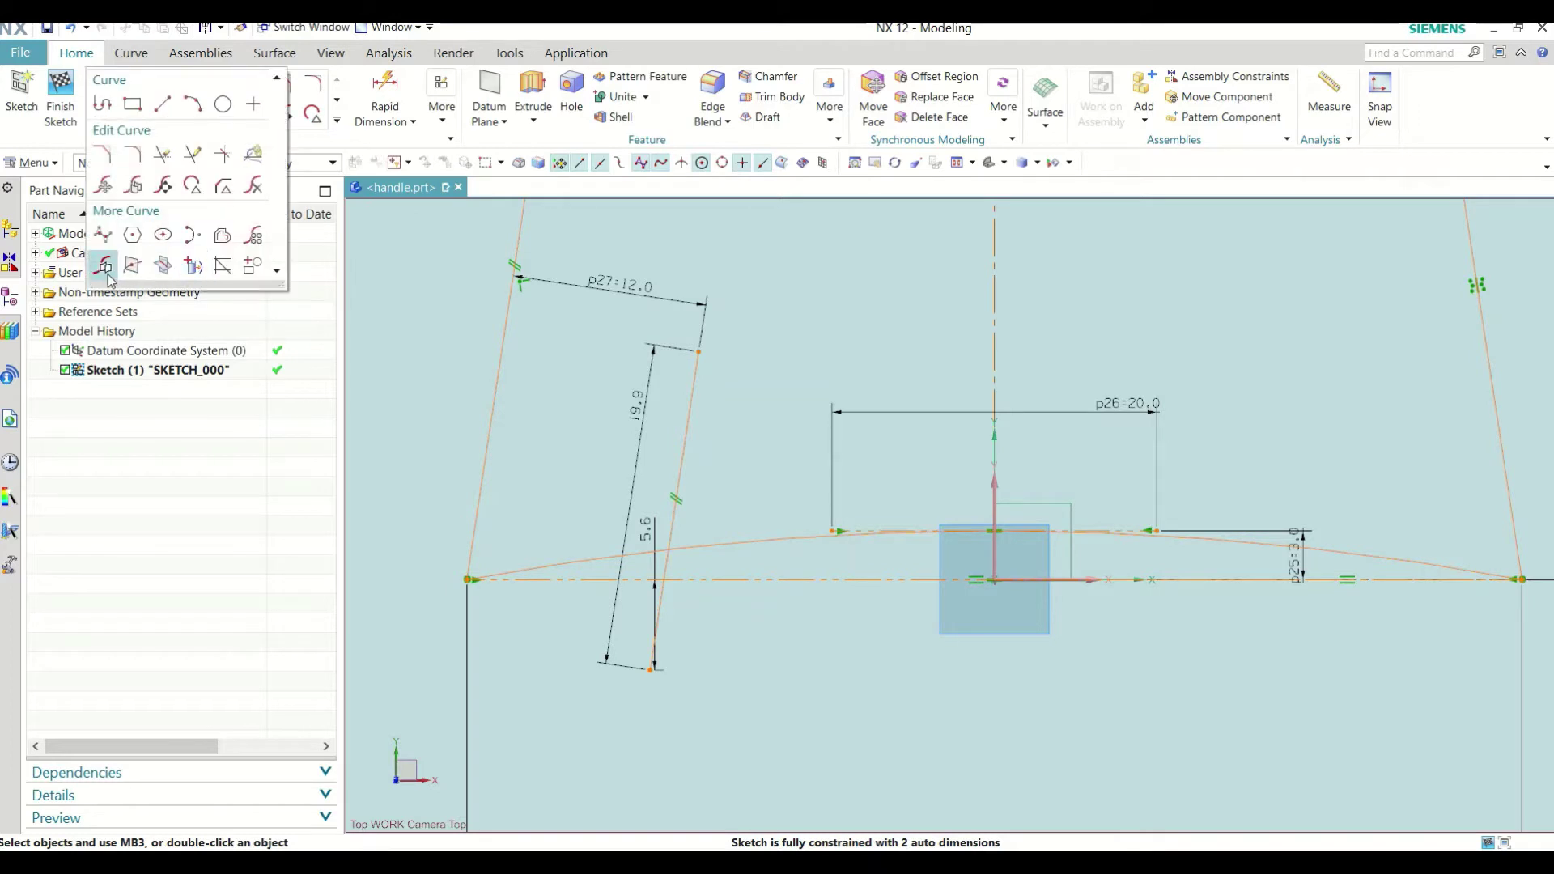
# Step: Offset the bottom arc by 2 mm
pyautogui.click(223, 234)
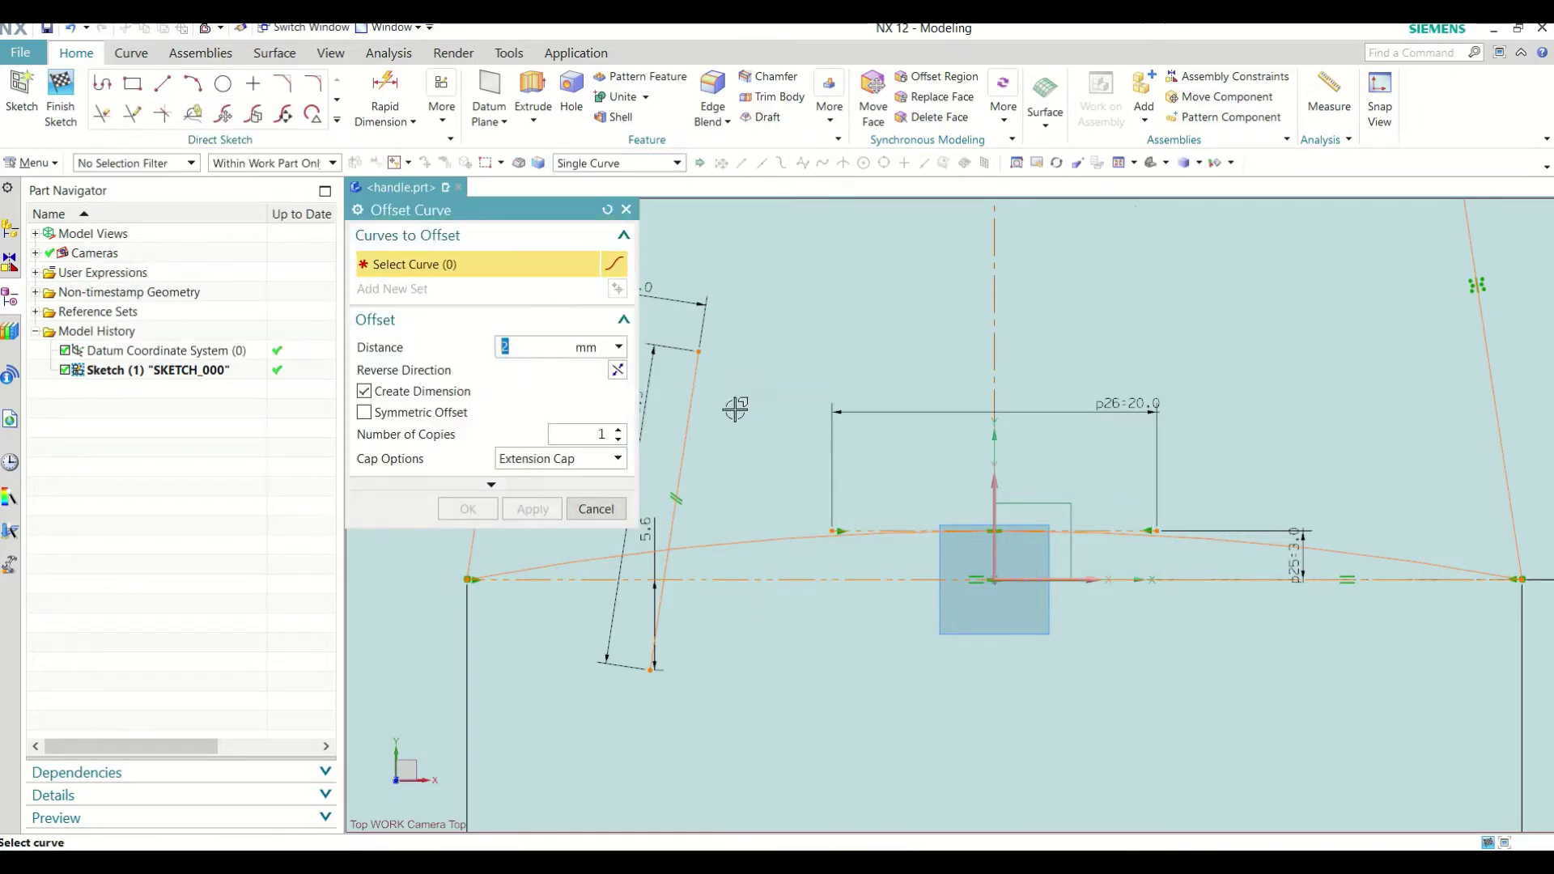
pyautogui.click(765, 538)
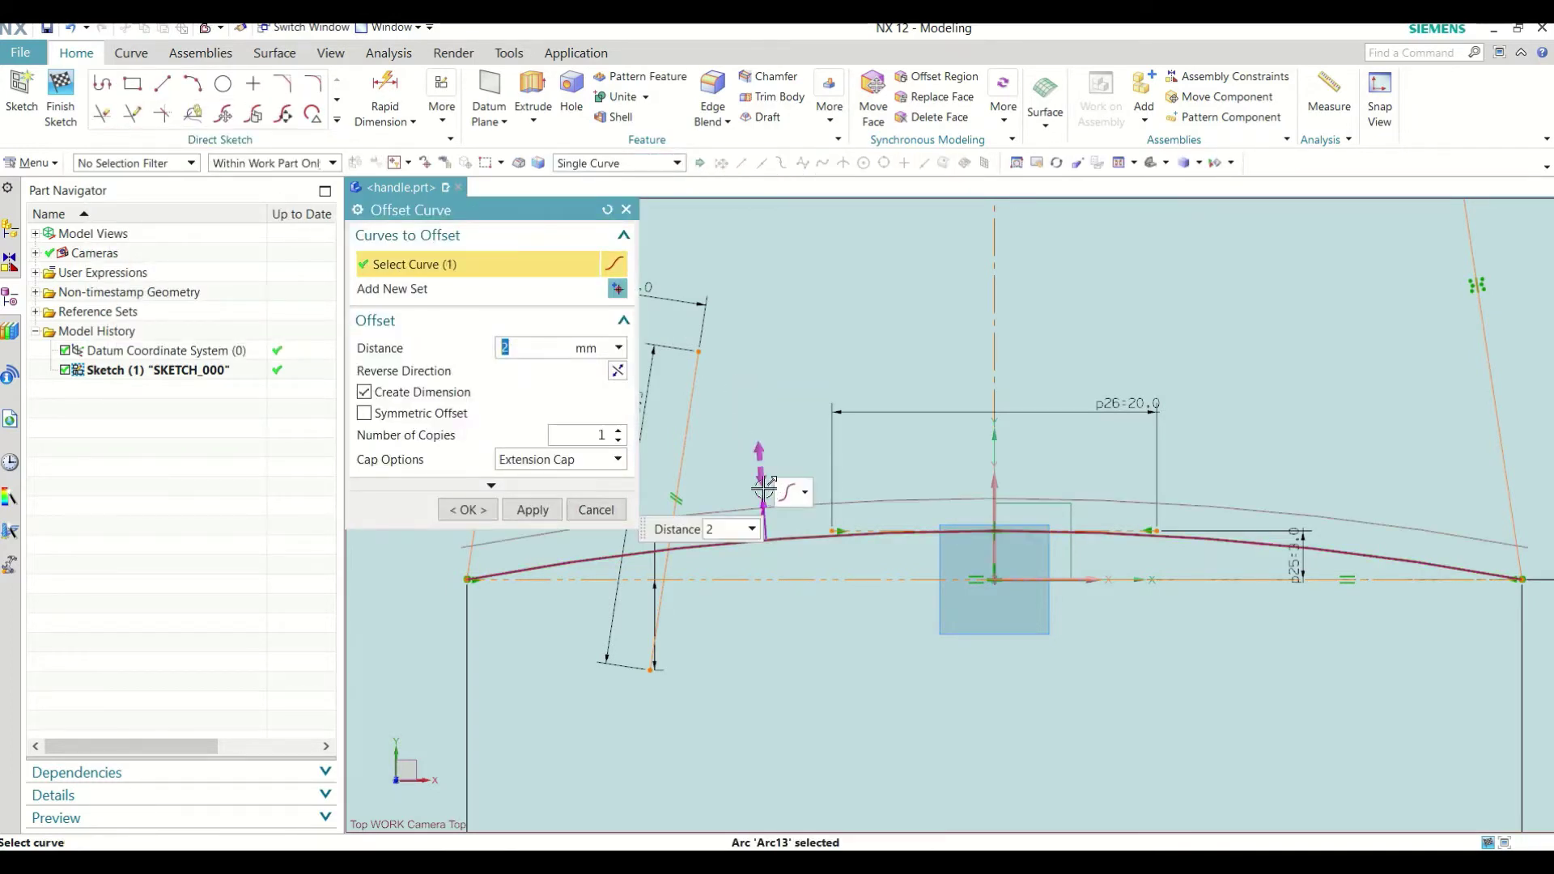
pyautogui.click(485, 508)
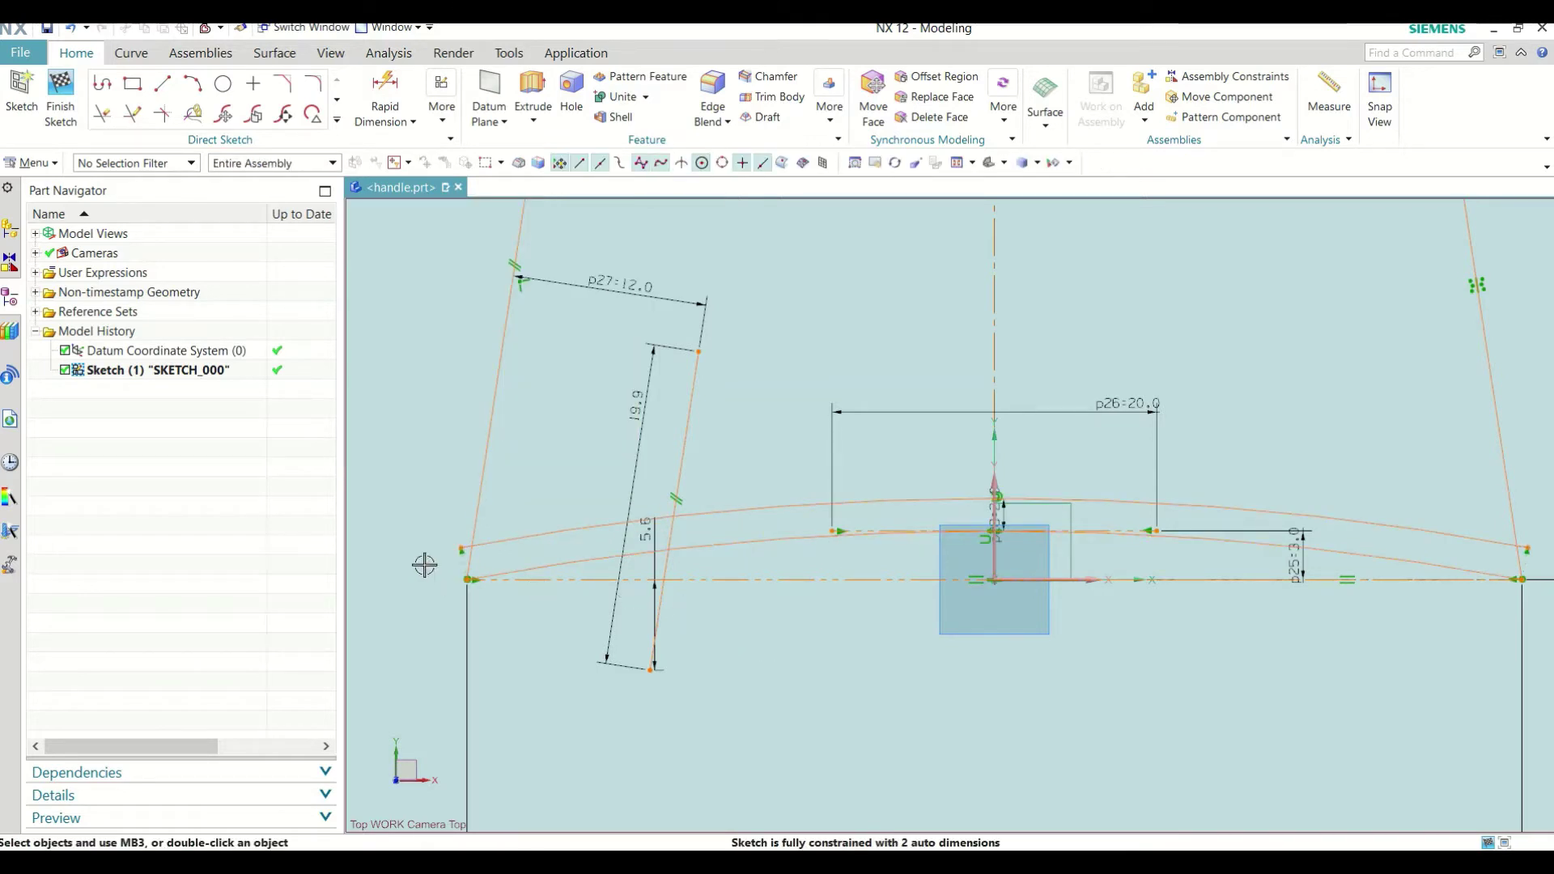
# Step: Try Quick Extend on the offset arc's left end toward a boundary curve
pyautogui.click(131, 120)
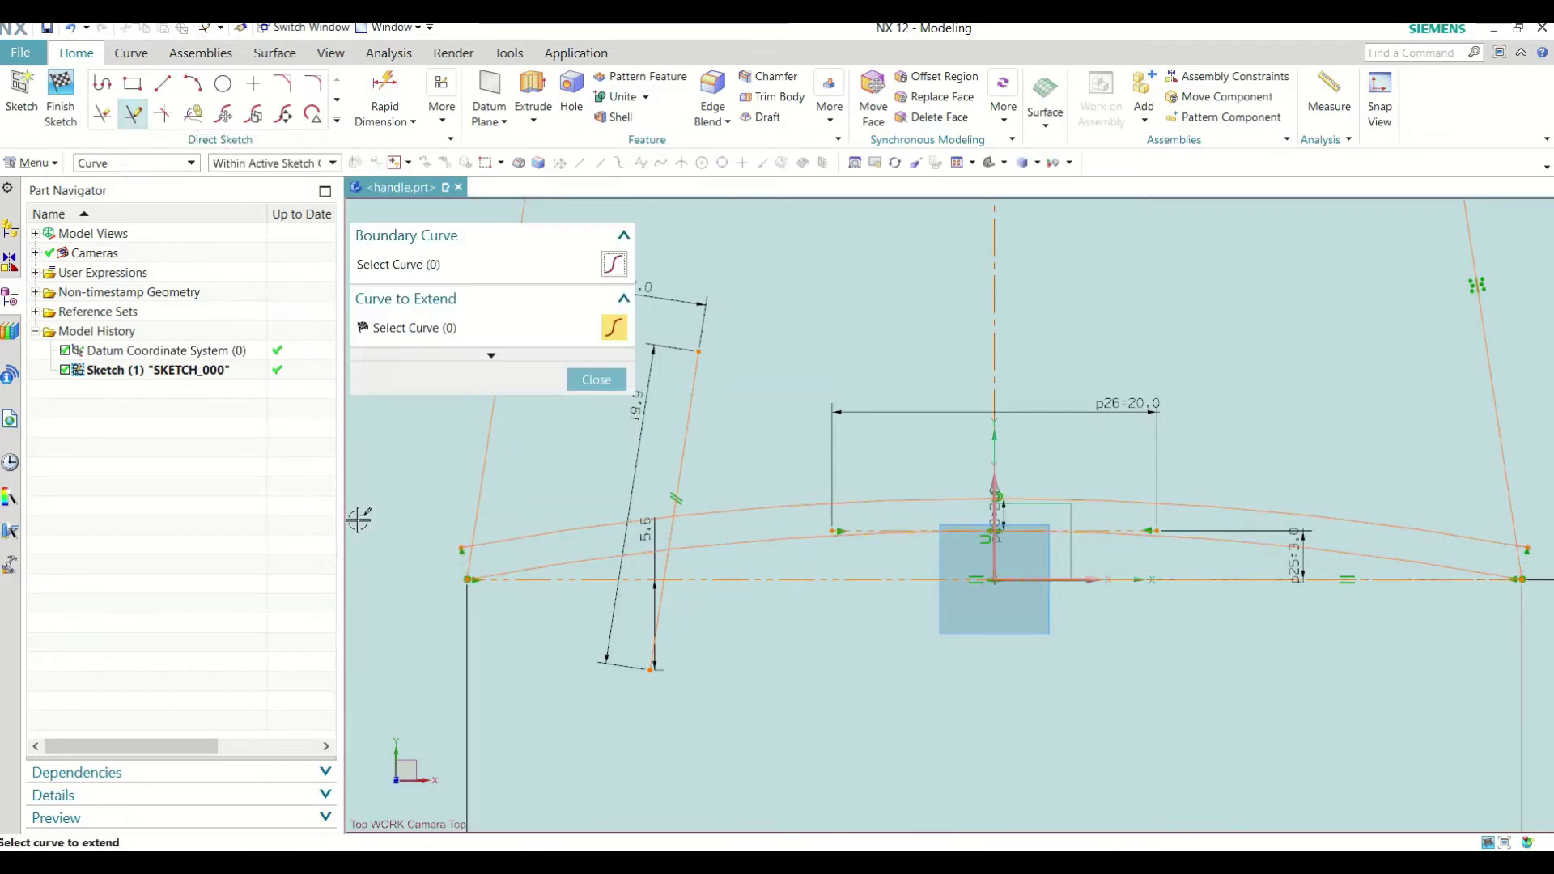
pyautogui.scroll(3, 372, 555)
pyautogui.scroll(3, 372, 556)
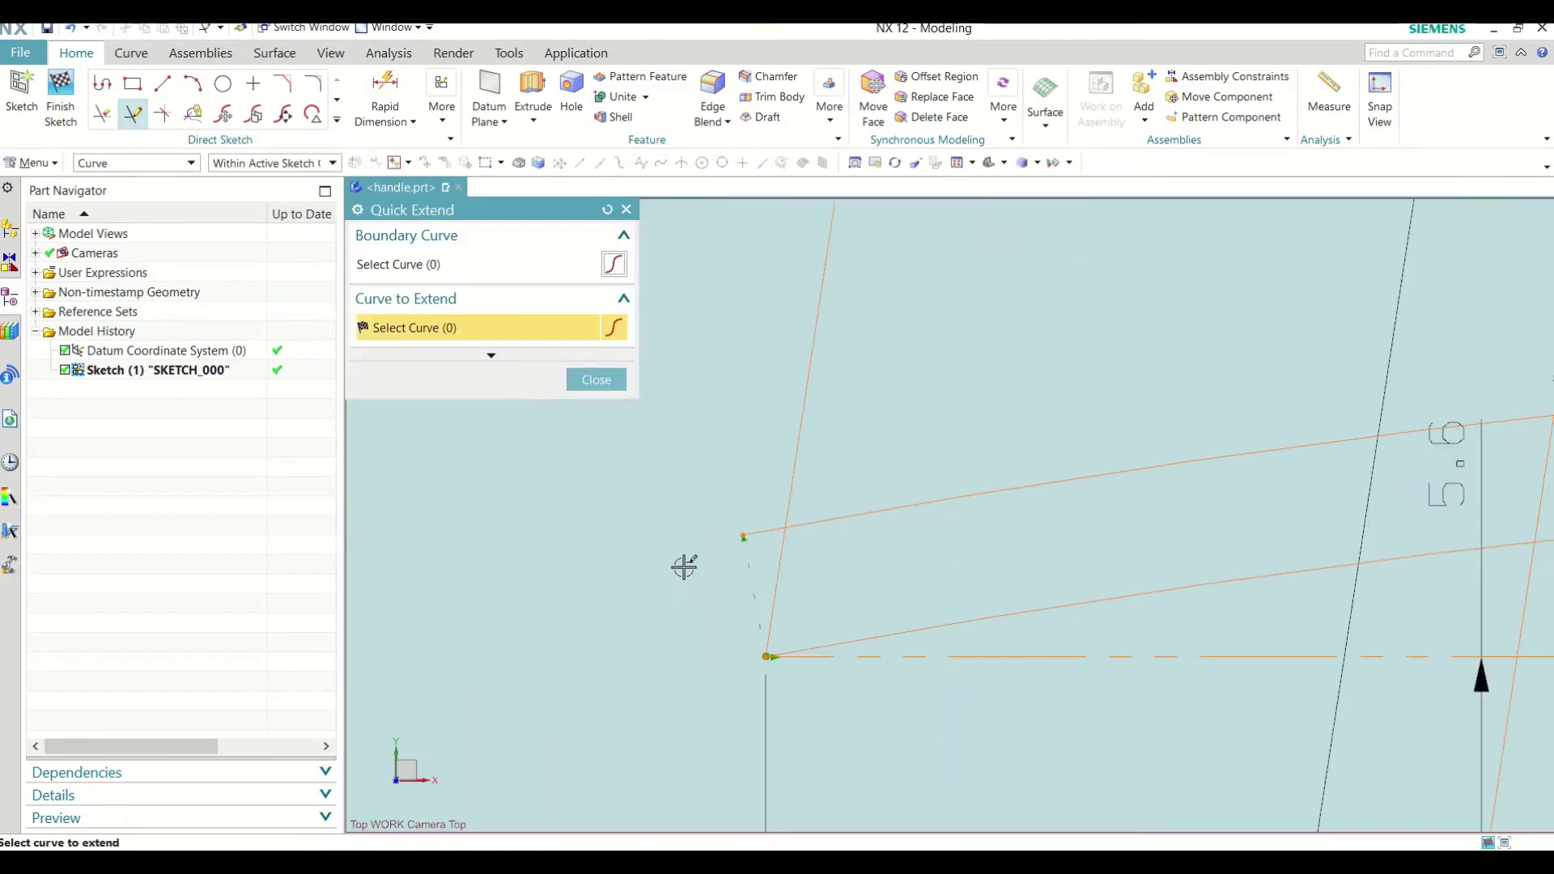
pyautogui.click(761, 534)
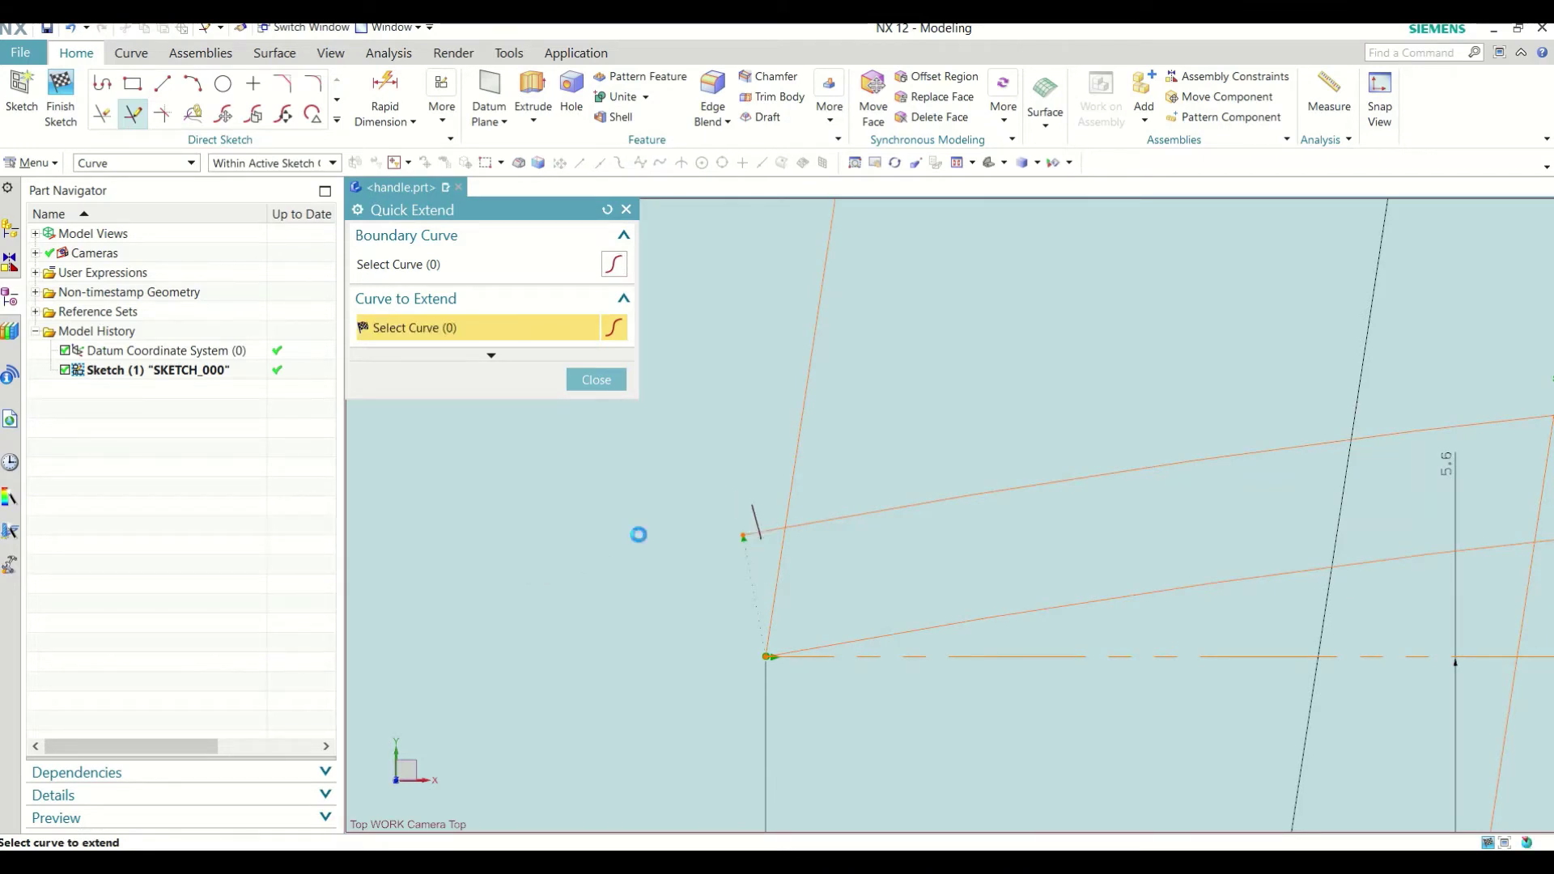
pyautogui.click(482, 274)
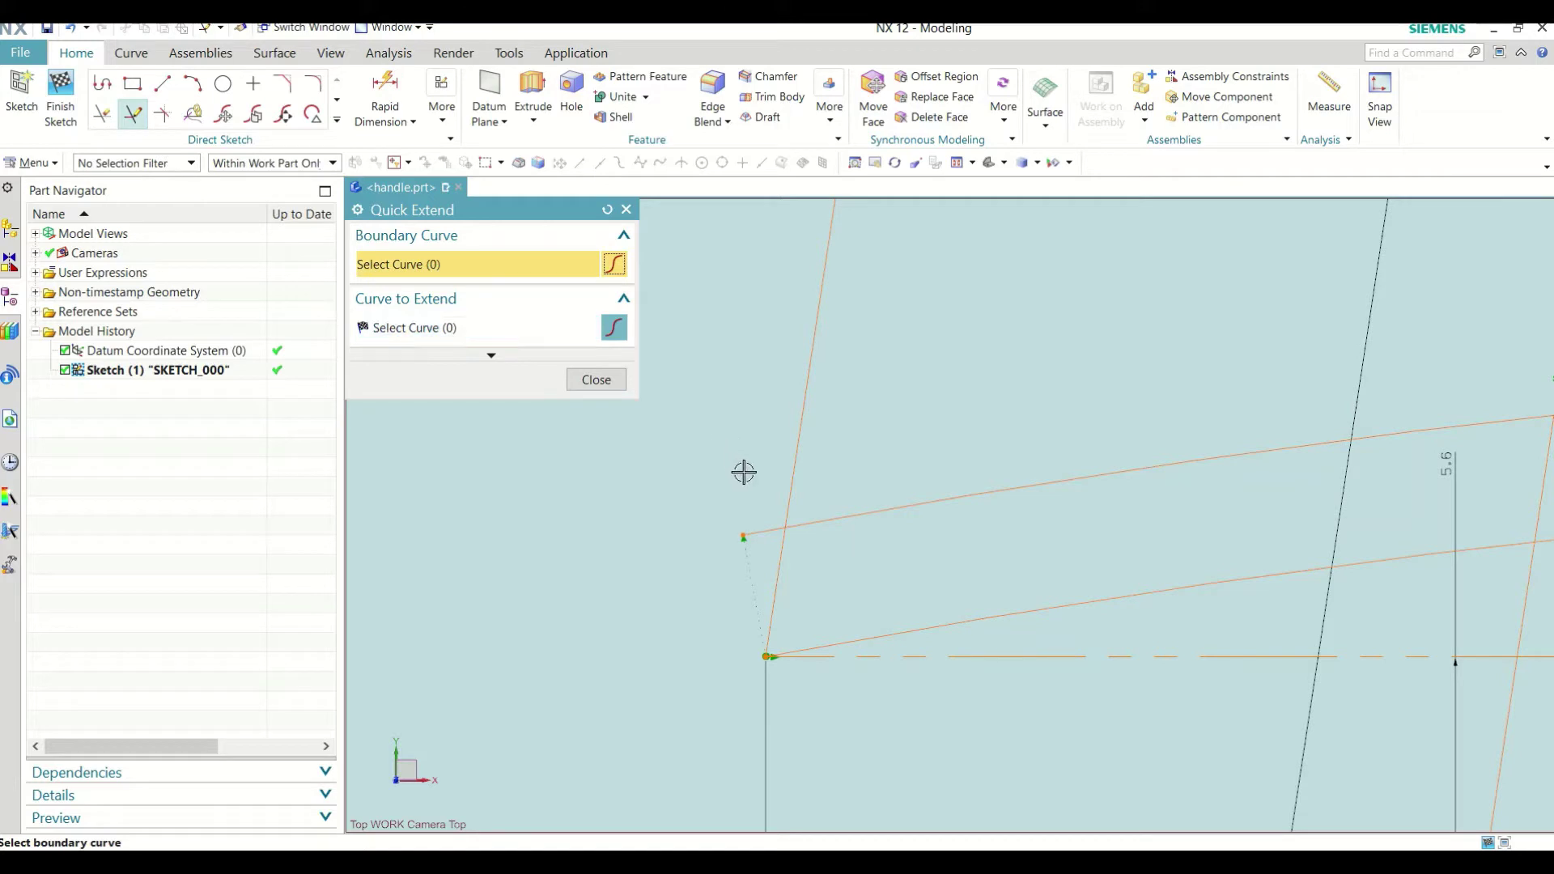
# Step: Quick Trim the offset arc's left end back to the slanted left line
pyautogui.click(626, 209)
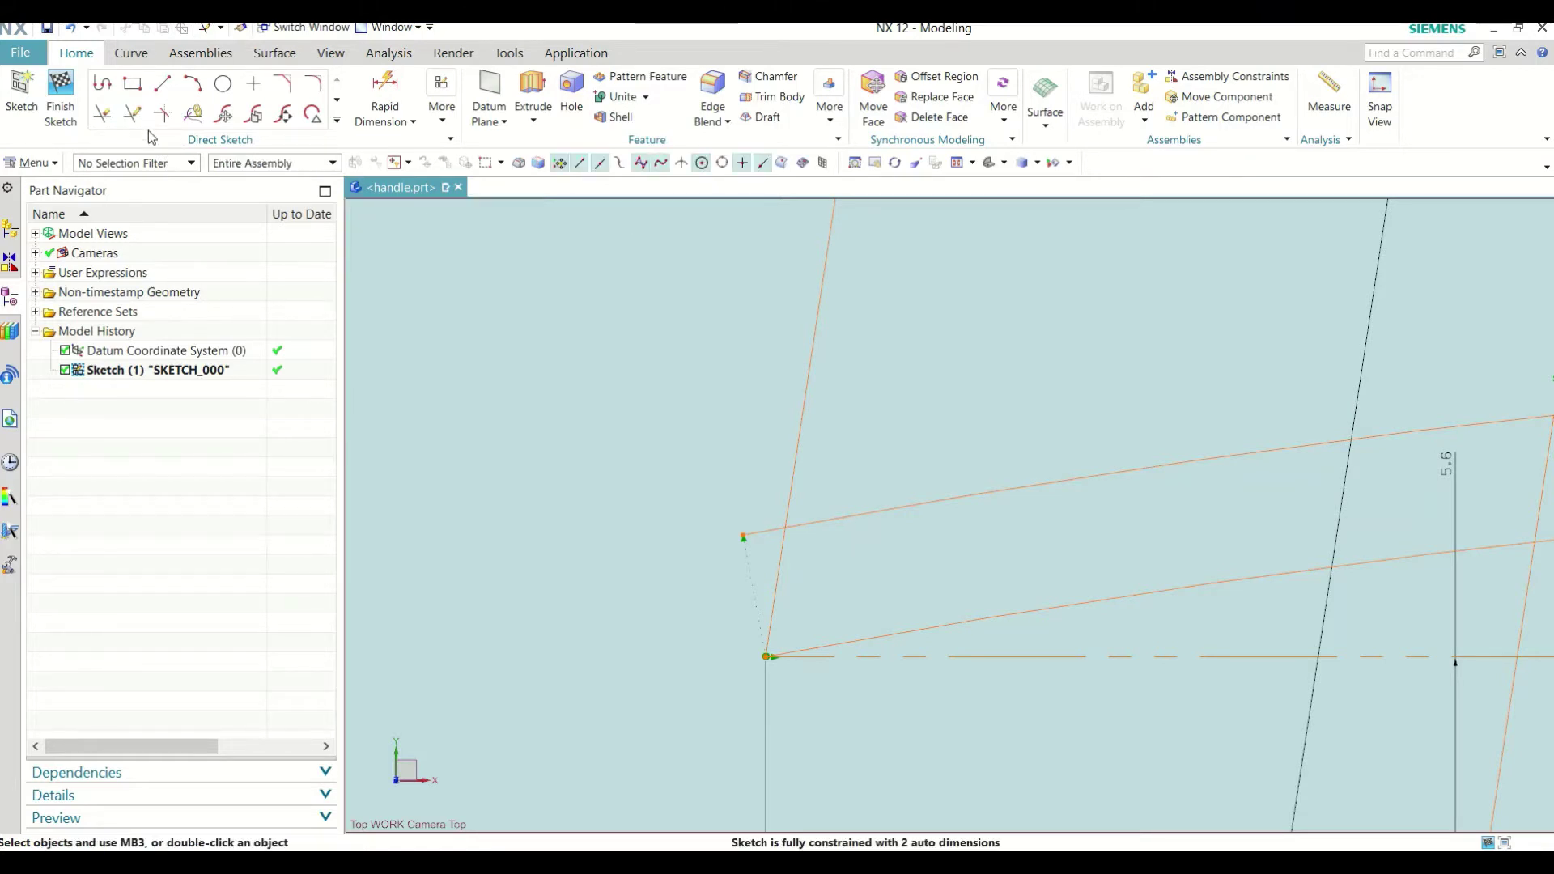
pyautogui.click(102, 113)
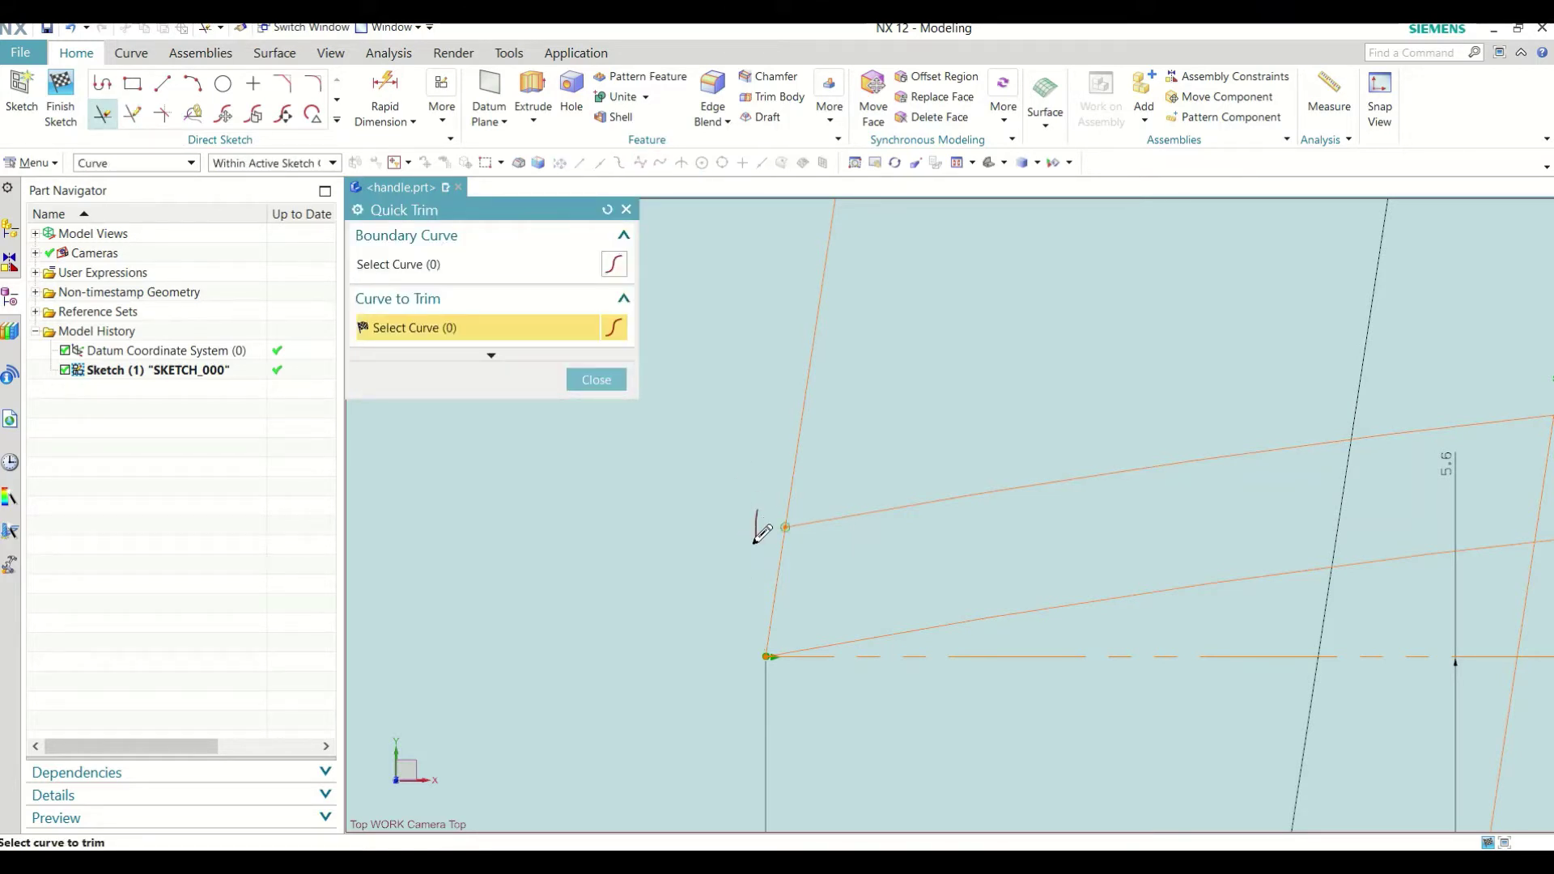
pyautogui.scroll(-2, 536, 486)
pyautogui.scroll(-2, 536, 486)
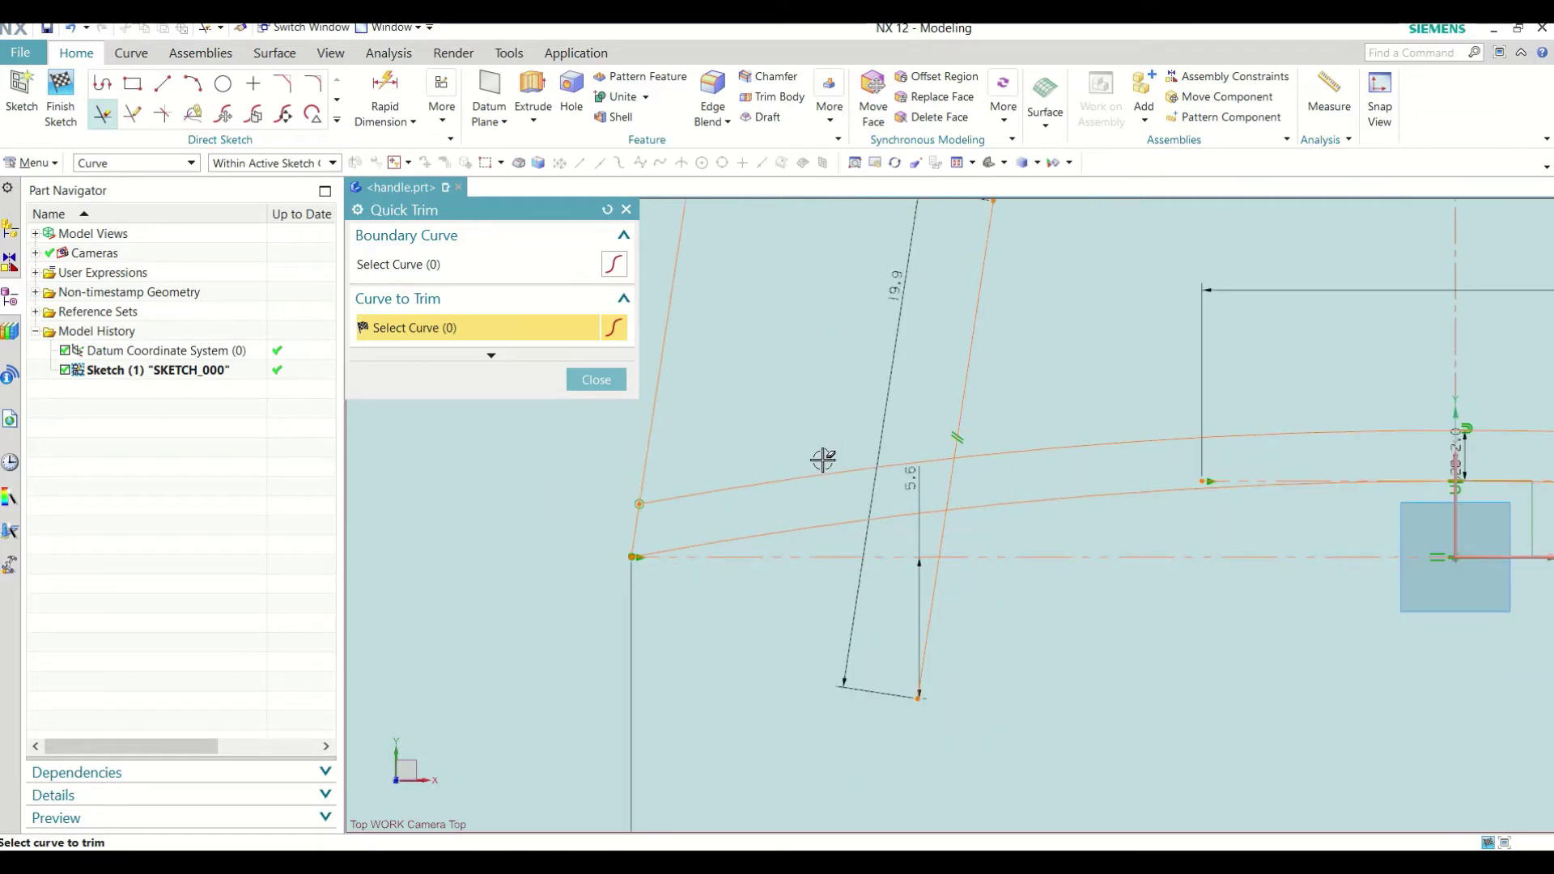
pyautogui.moveTo(823, 447); pyautogui.dragTo(816, 490)
pyautogui.click(972, 324)
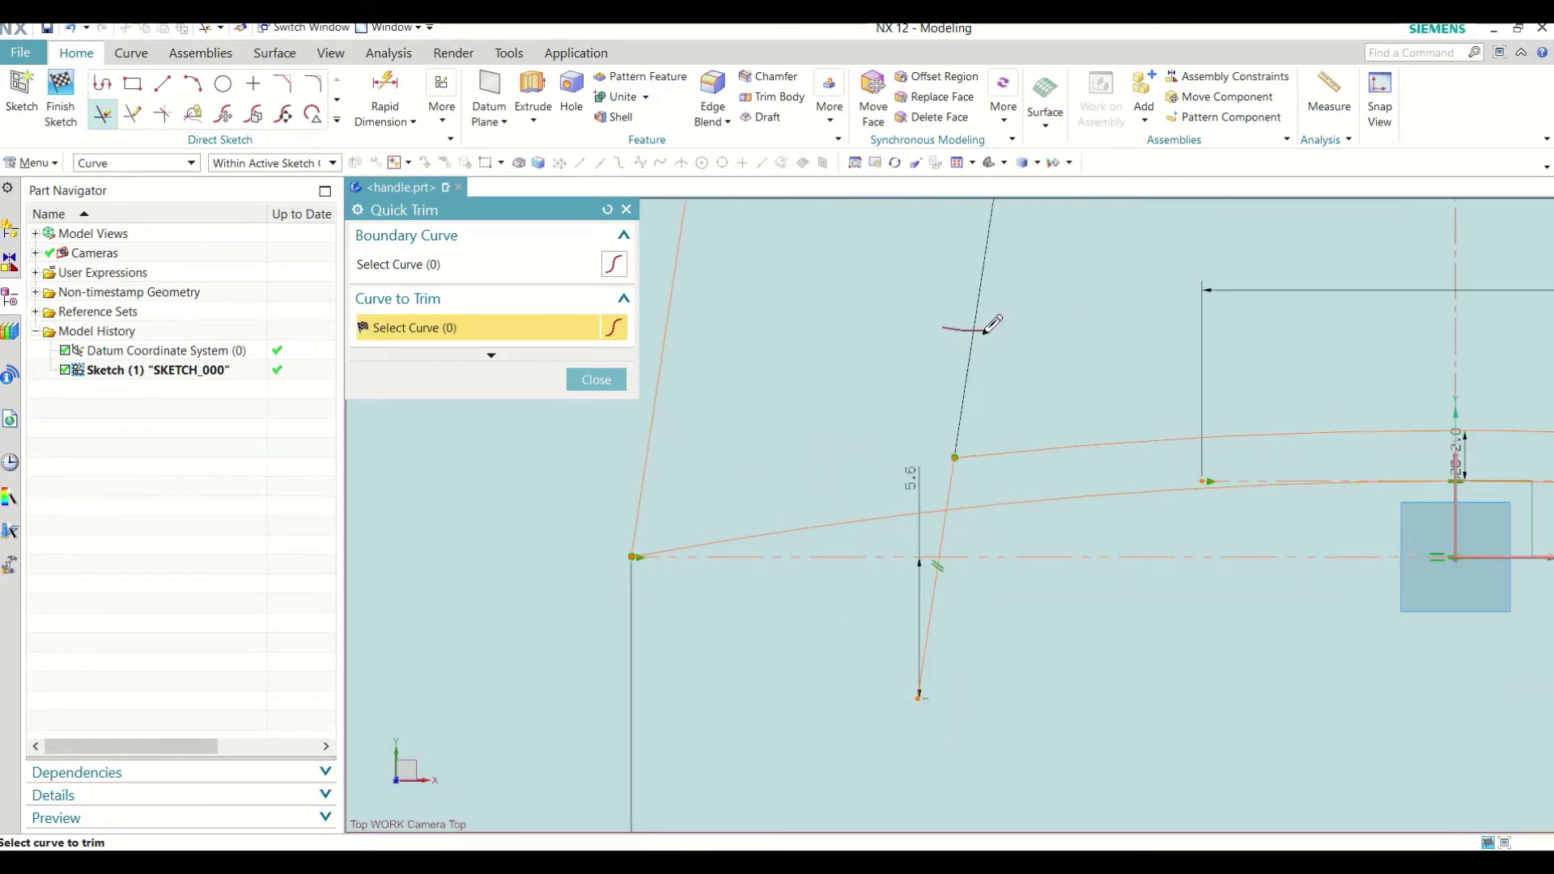
pyautogui.scroll(-2, 780, 469)
pyautogui.scroll(-2, 810, 486)
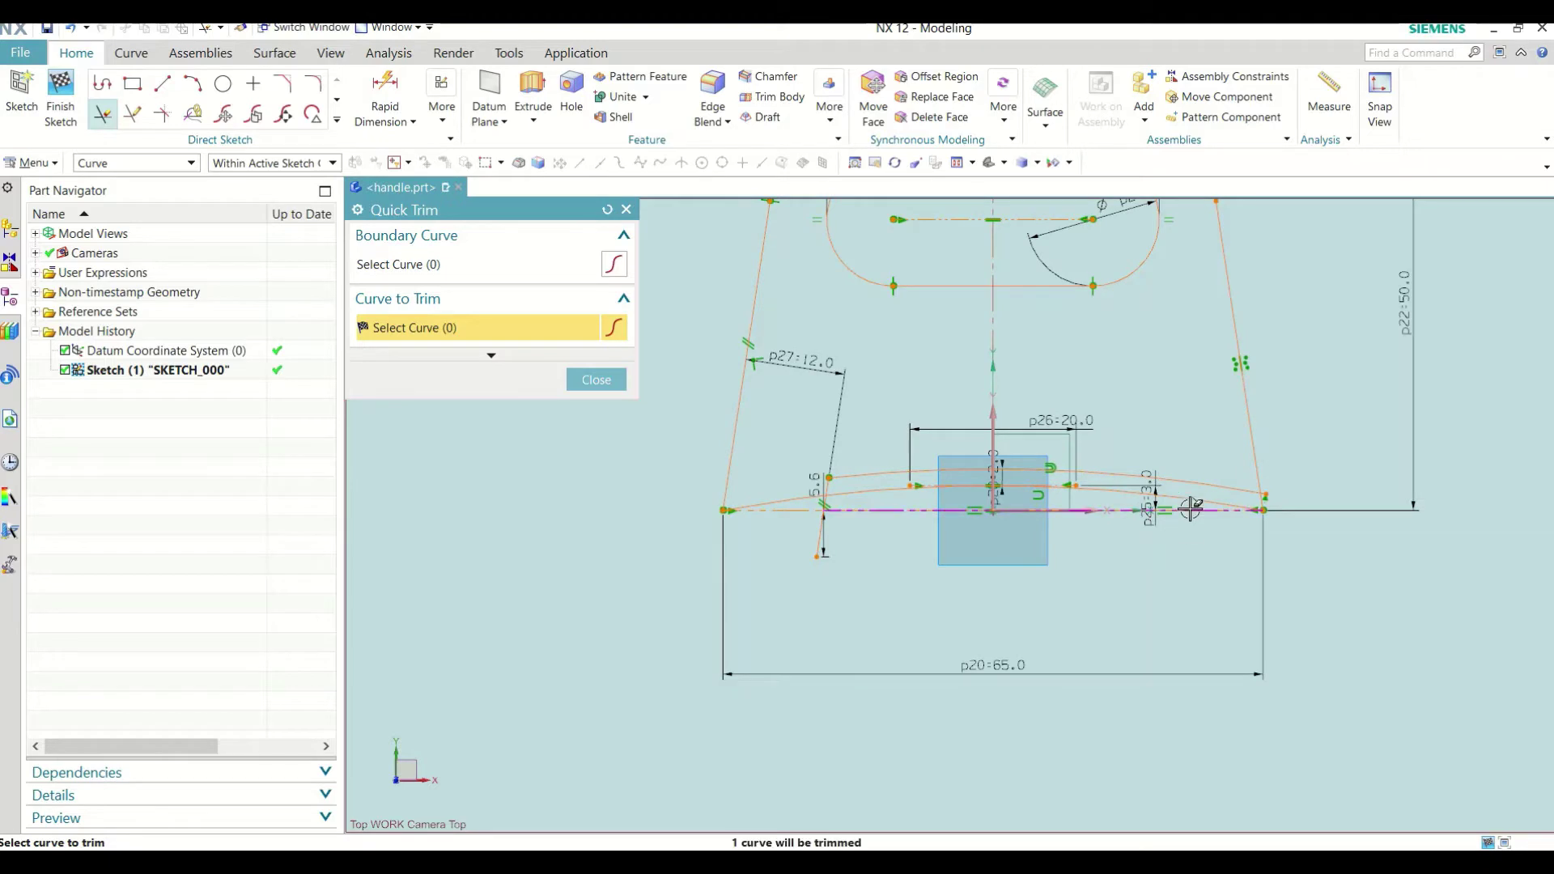
pyautogui.scroll(2, 1148, 514)
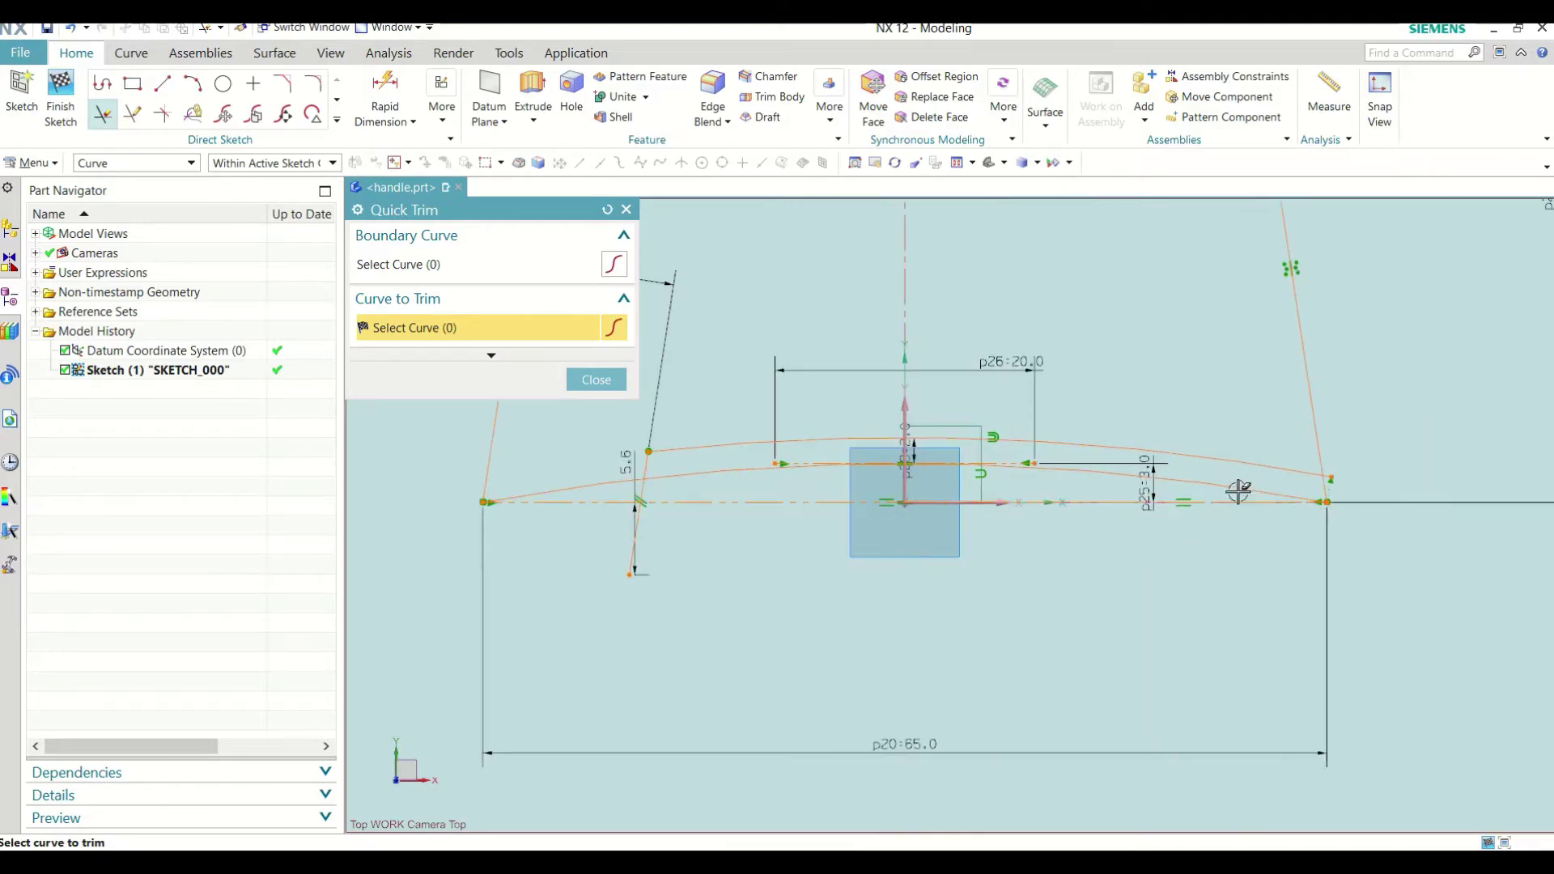
pyautogui.scroll(2, 1279, 490)
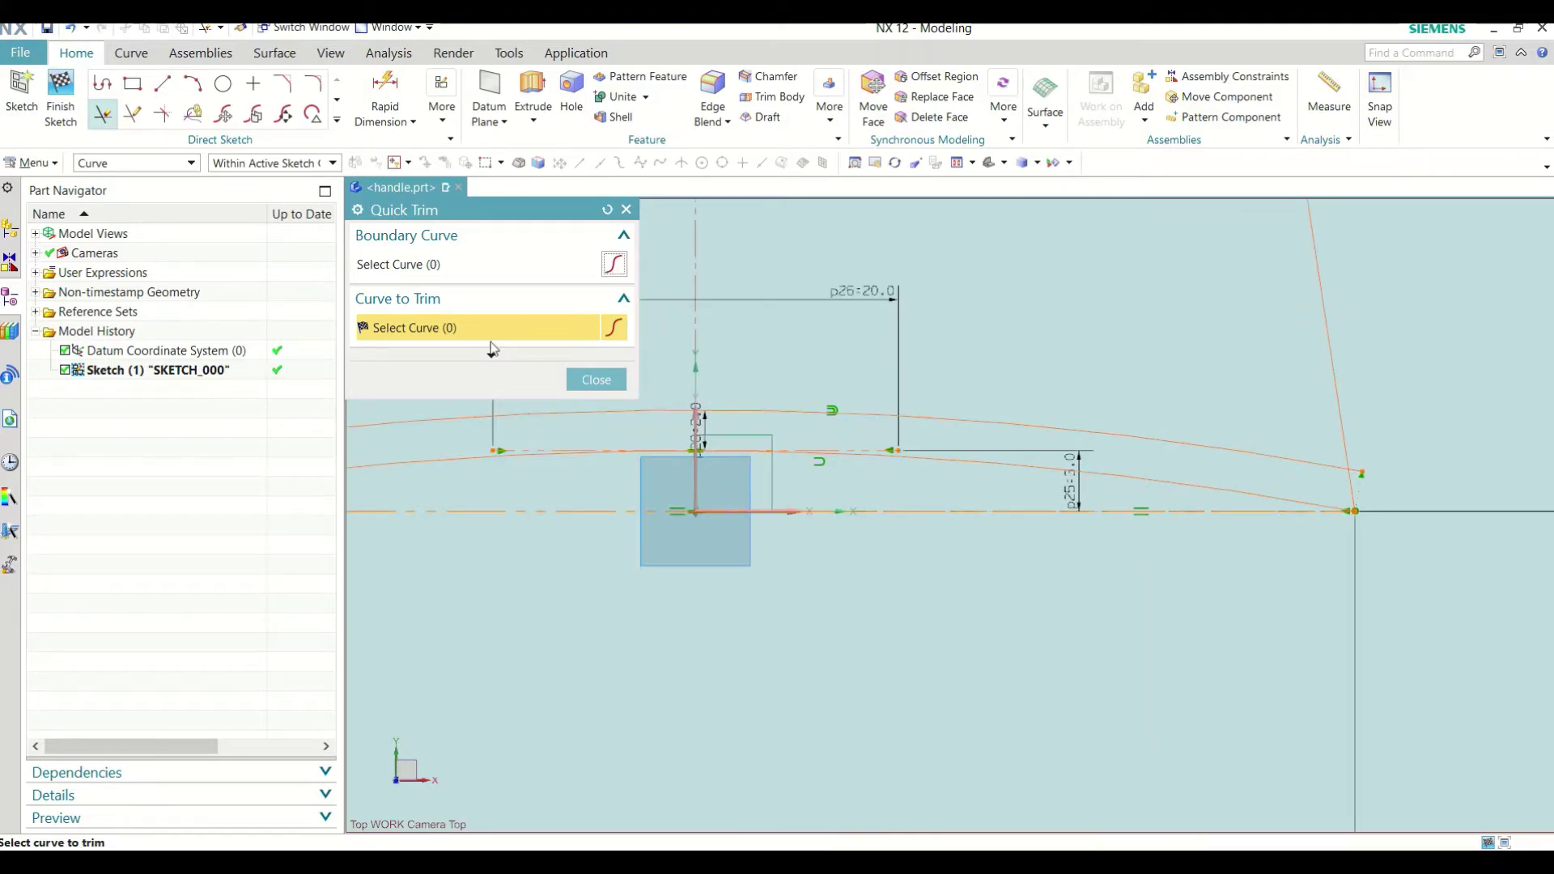
pyautogui.click(612, 387)
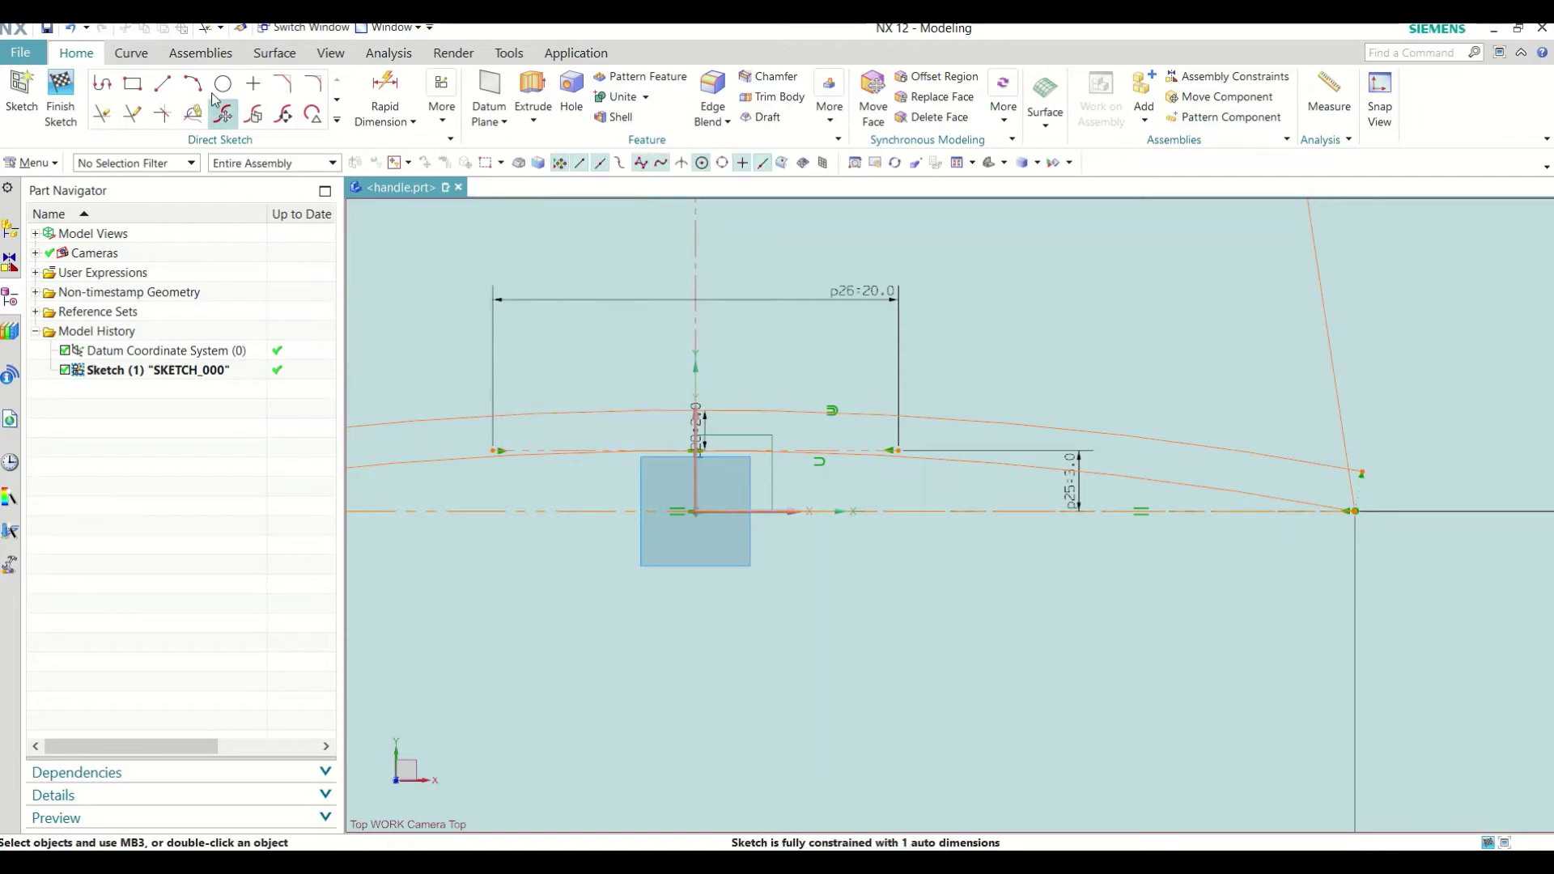
# Step: Undo the unwanted trim of the slanted line and select that slanted left line
pyautogui.click(70, 34)
pyautogui.scroll(-3, 483, 469)
pyautogui.scroll(3, 607, 413)
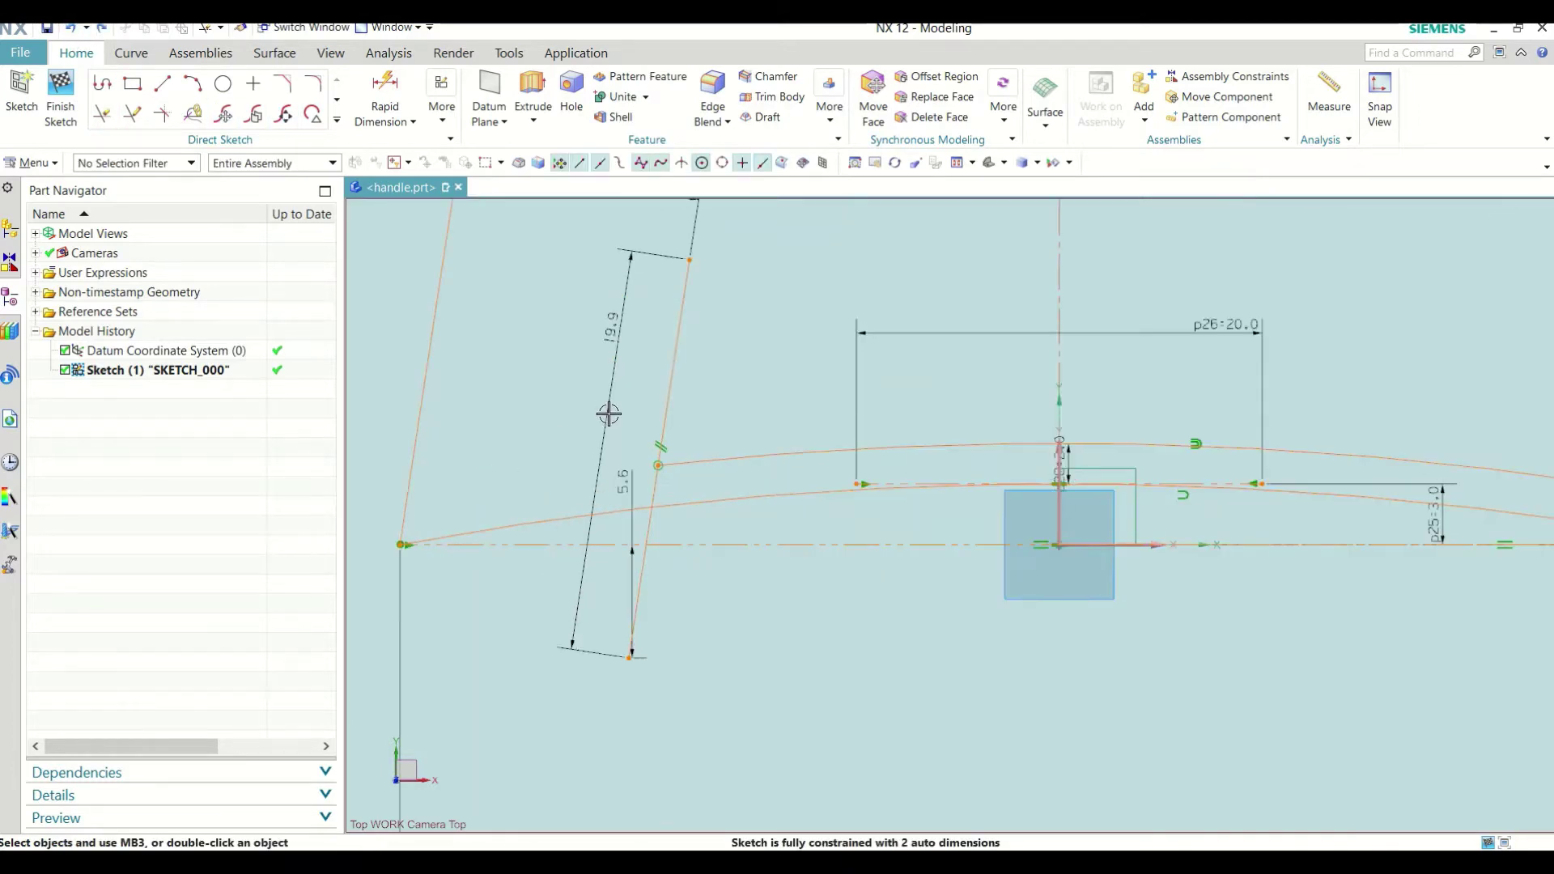
pyautogui.click(668, 355)
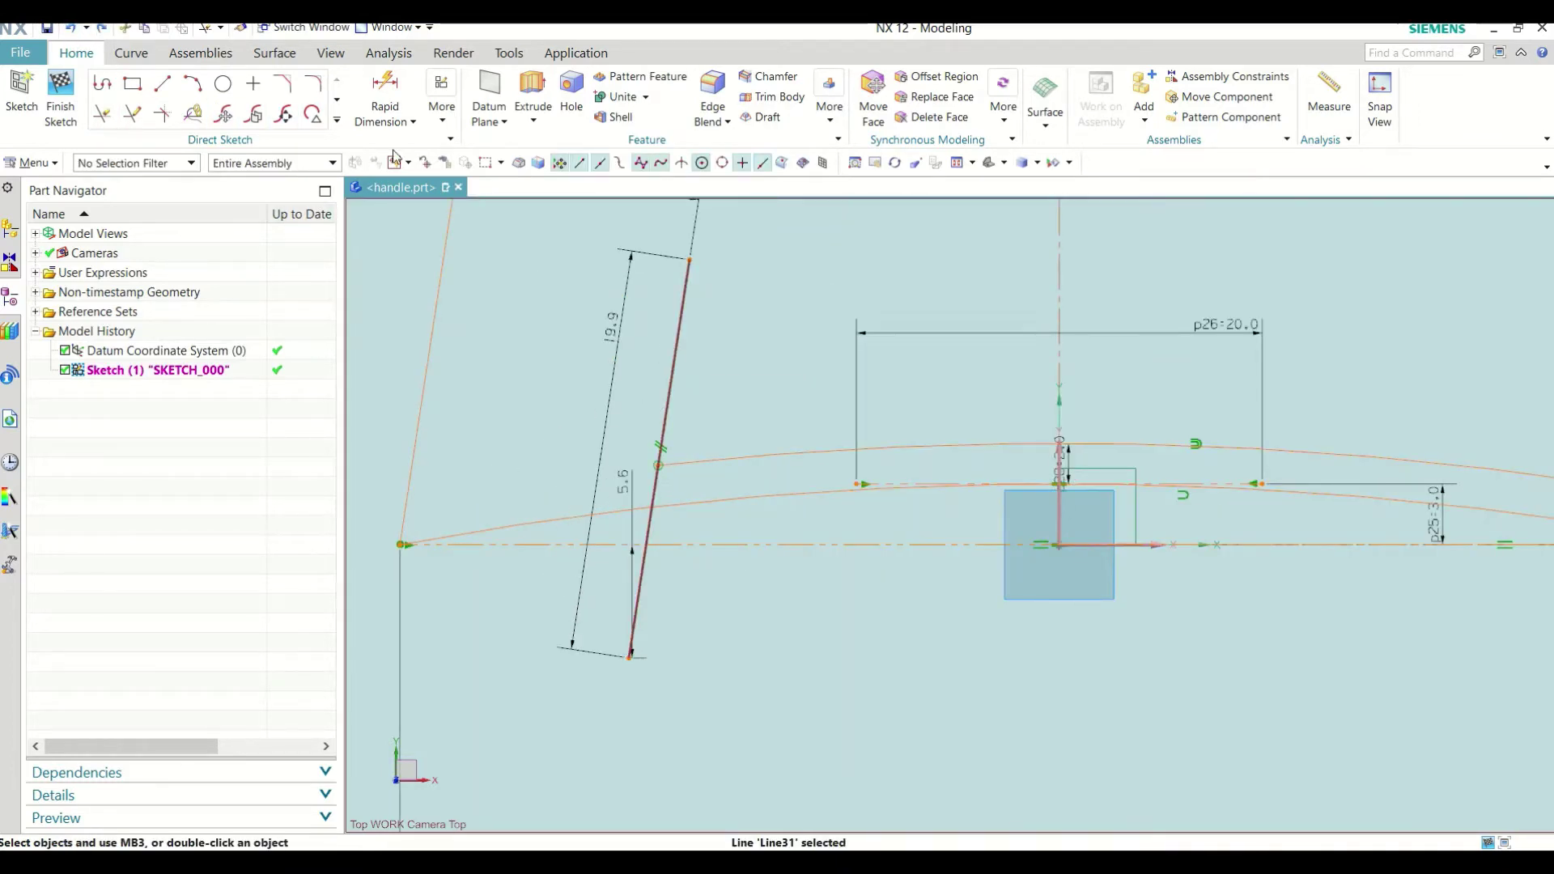
pyautogui.click(338, 120)
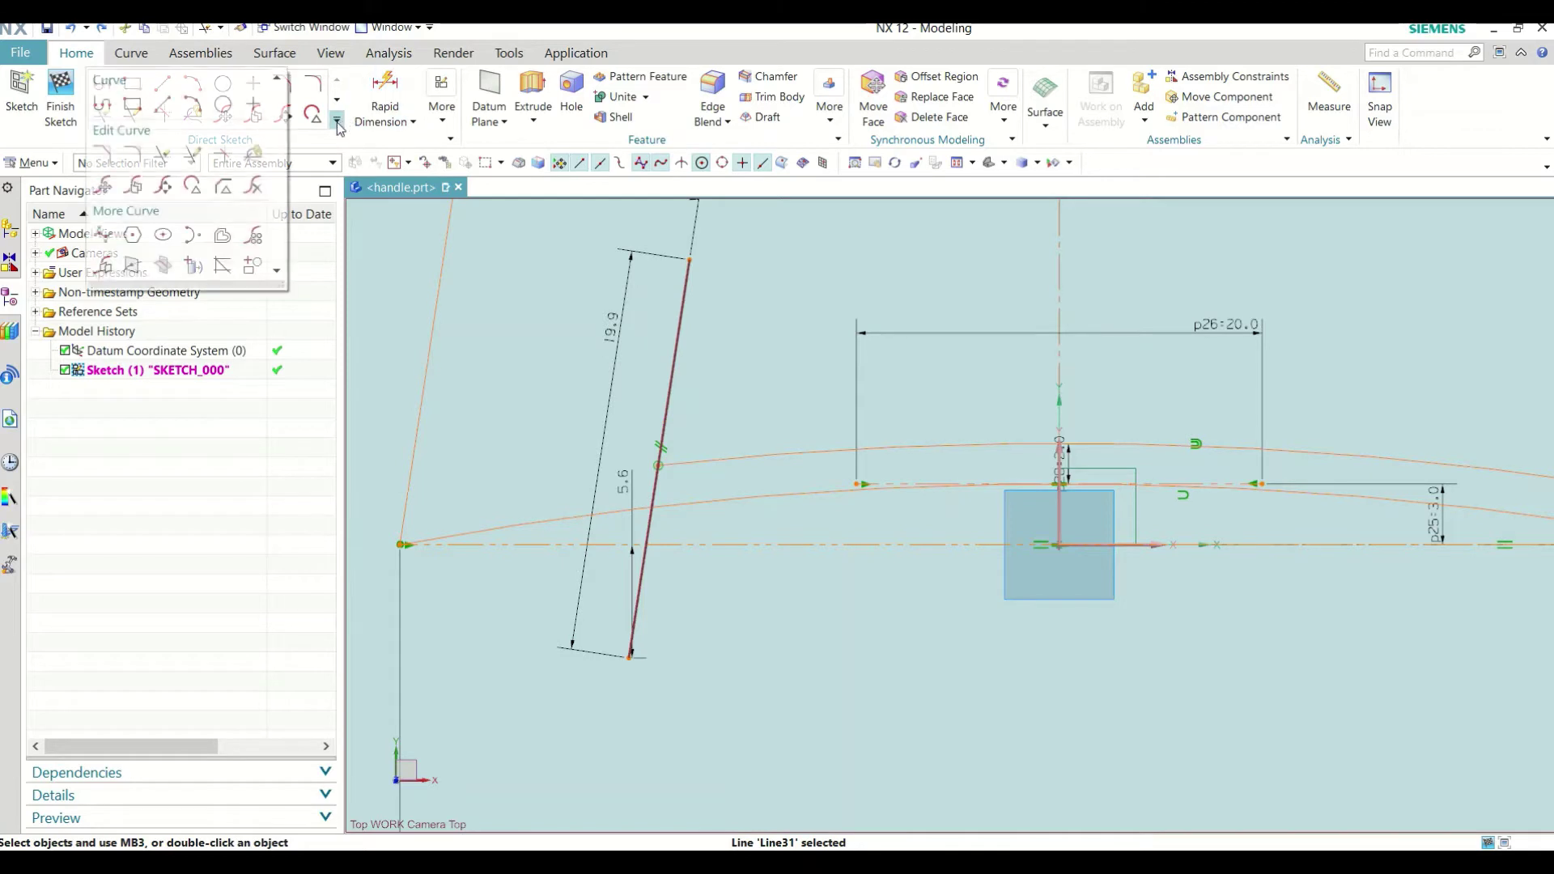
pyautogui.click(103, 265)
pyautogui.middleClick(452, 350)
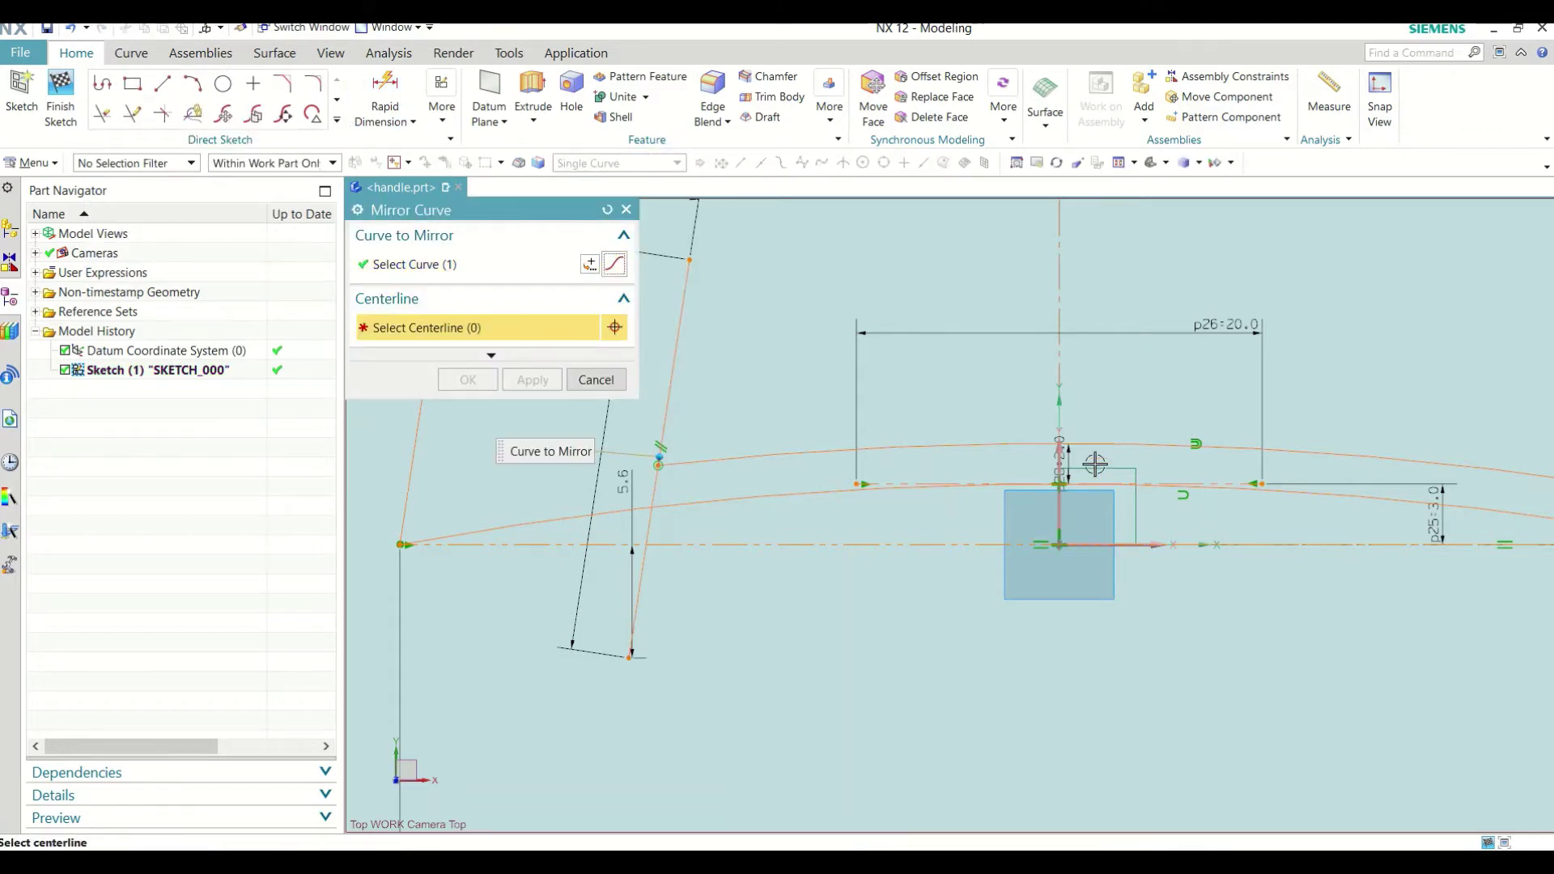
pyautogui.click(1059, 442)
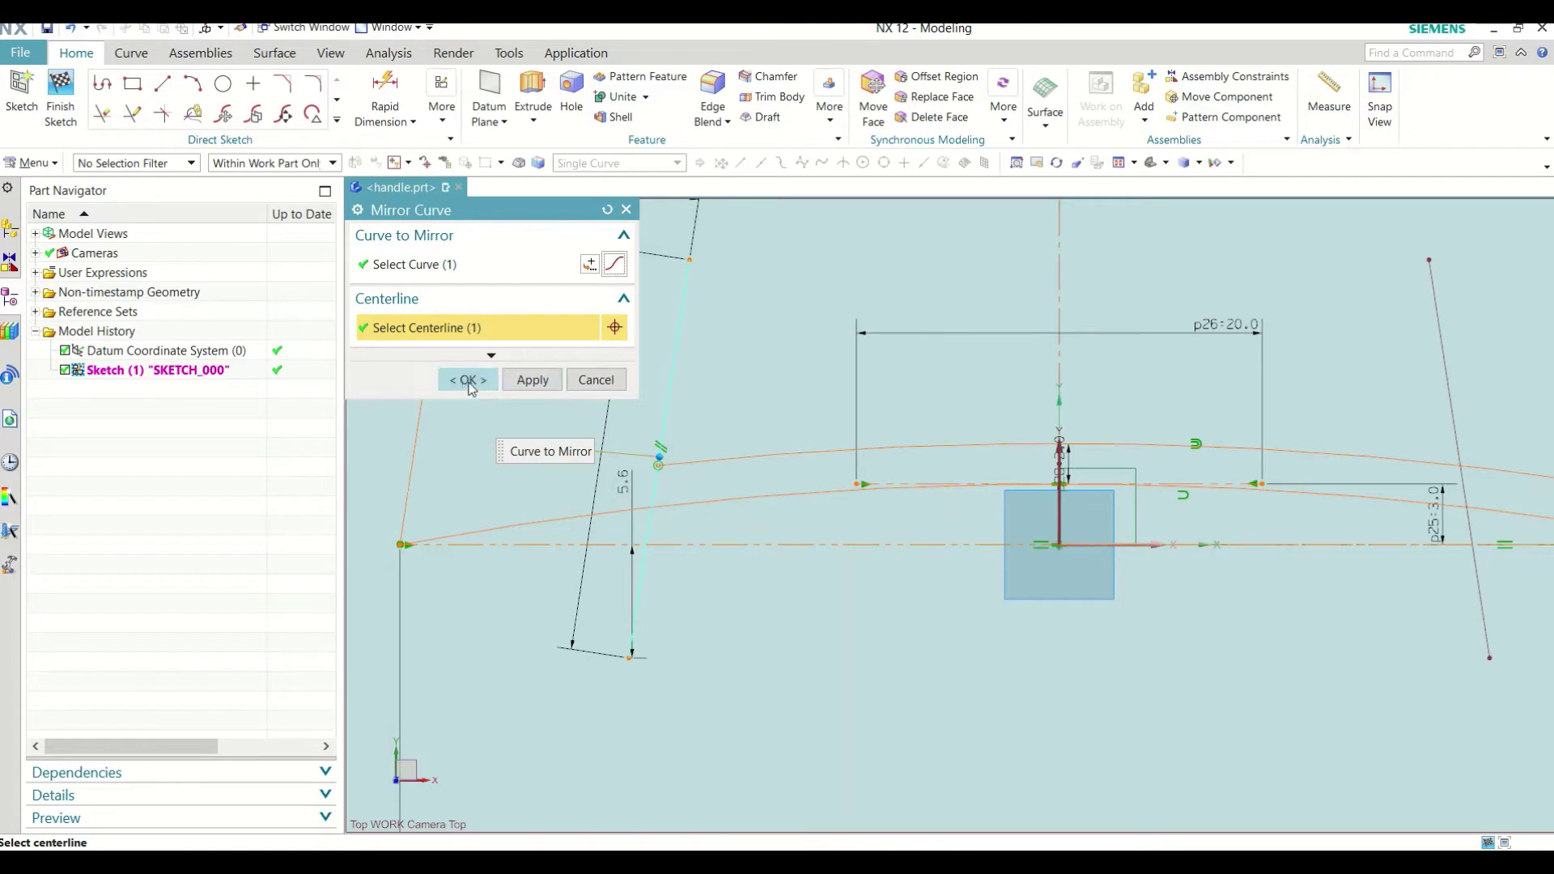
pyautogui.click(468, 380)
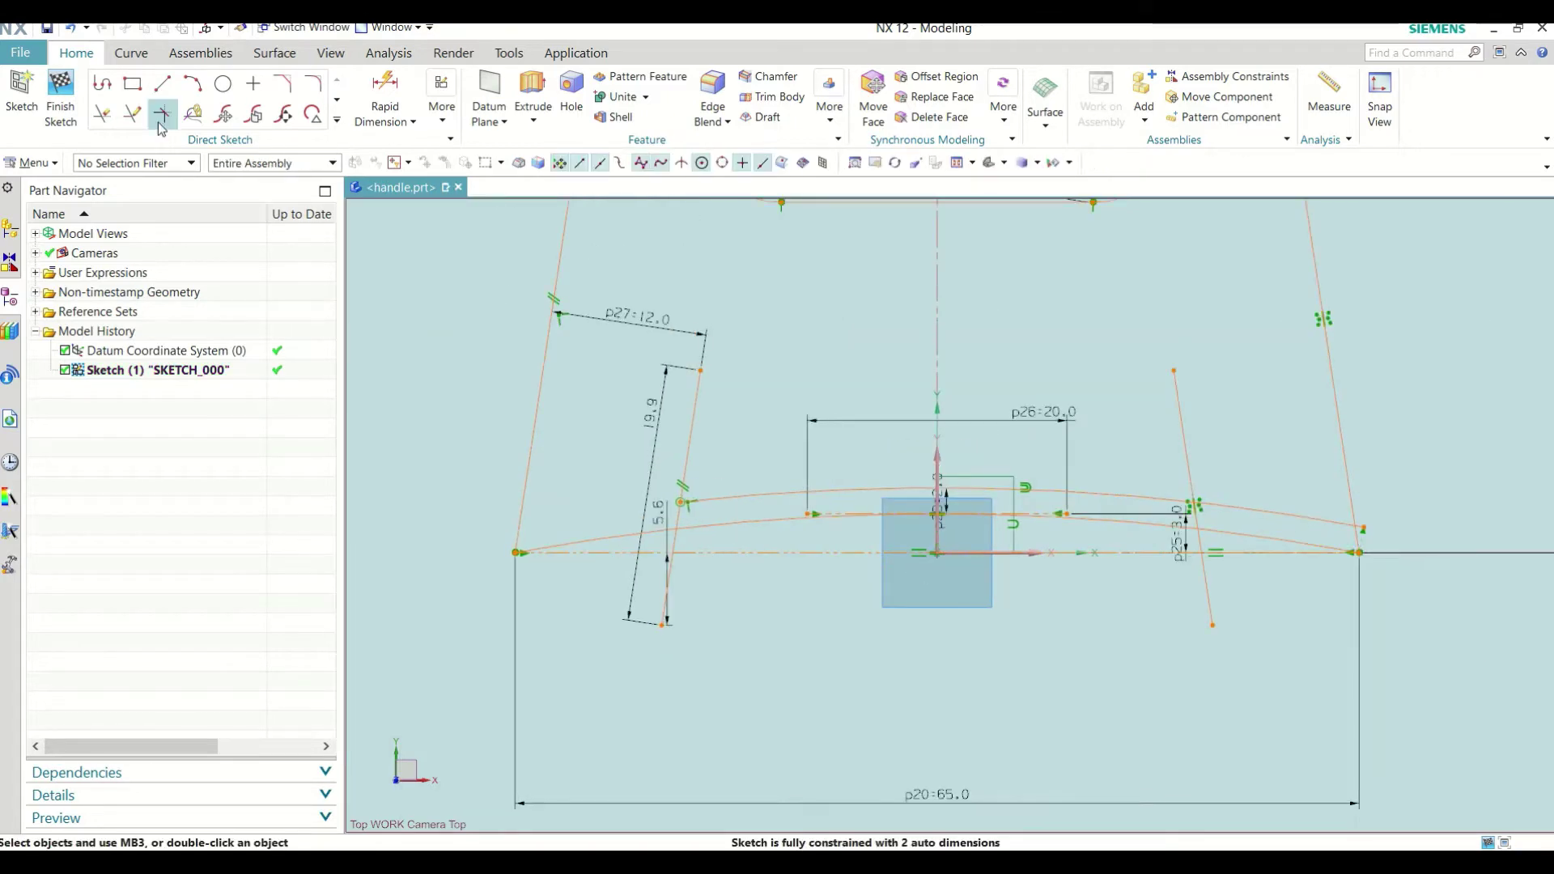
pyautogui.click(102, 113)
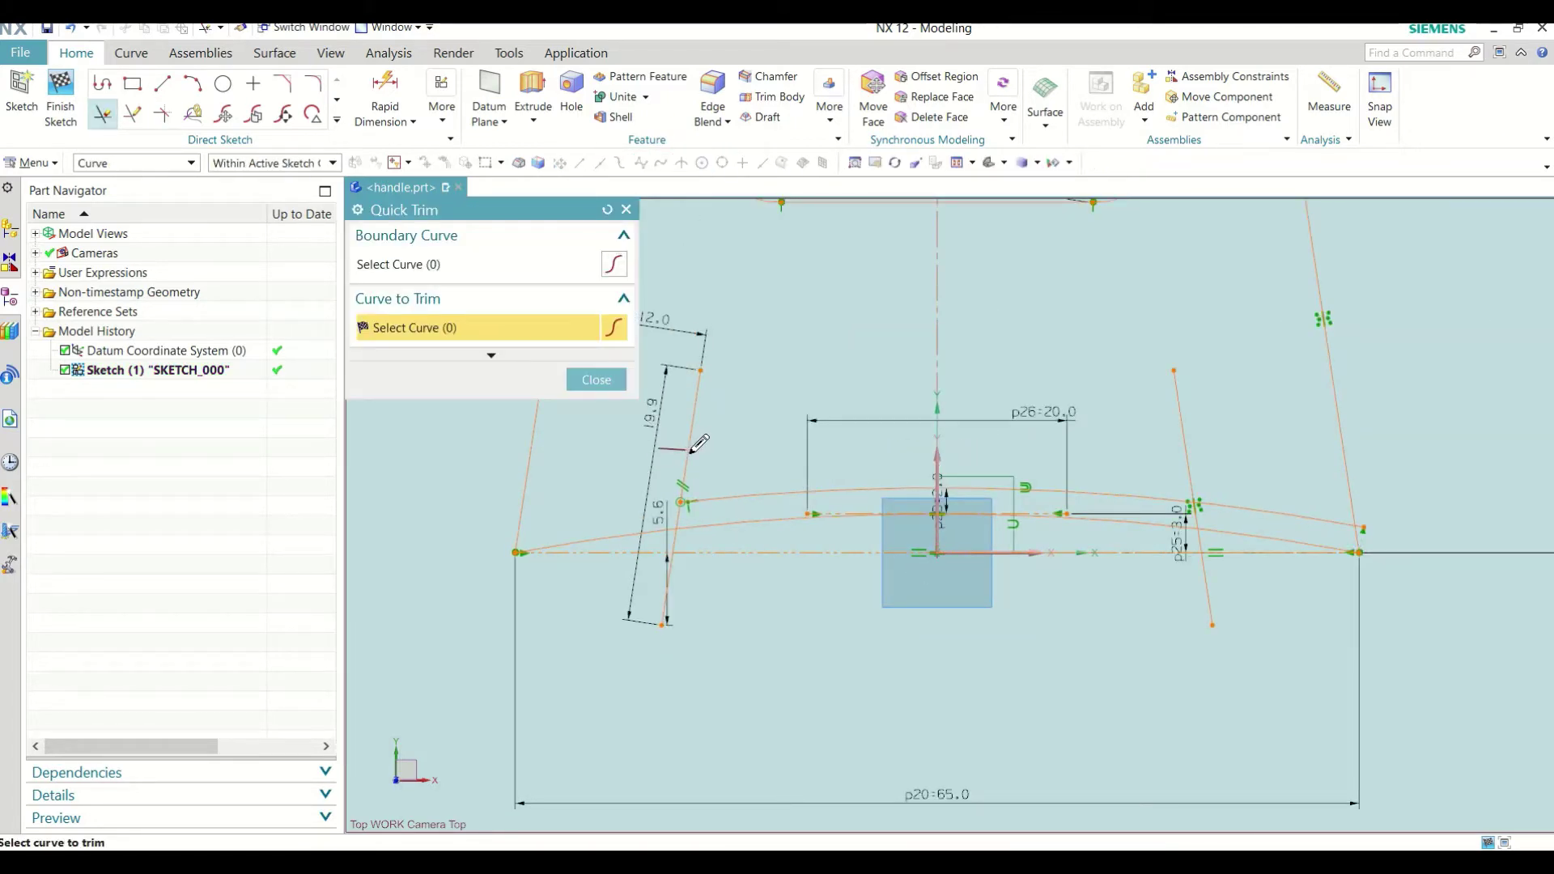
pyautogui.scroll(3, 700, 541)
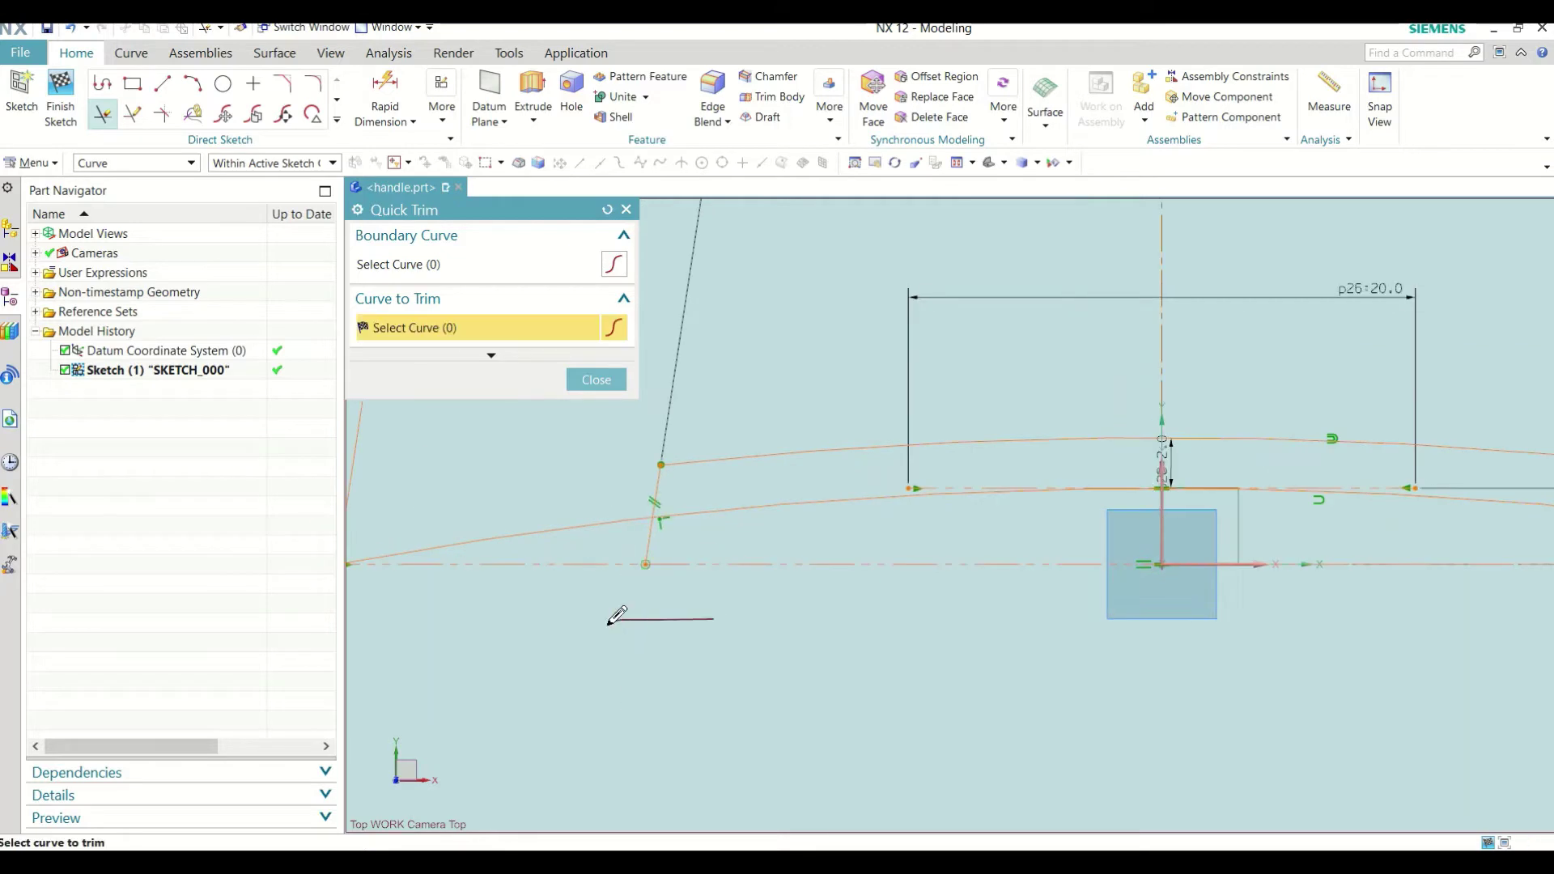
pyautogui.scroll(-3, 627, 593)
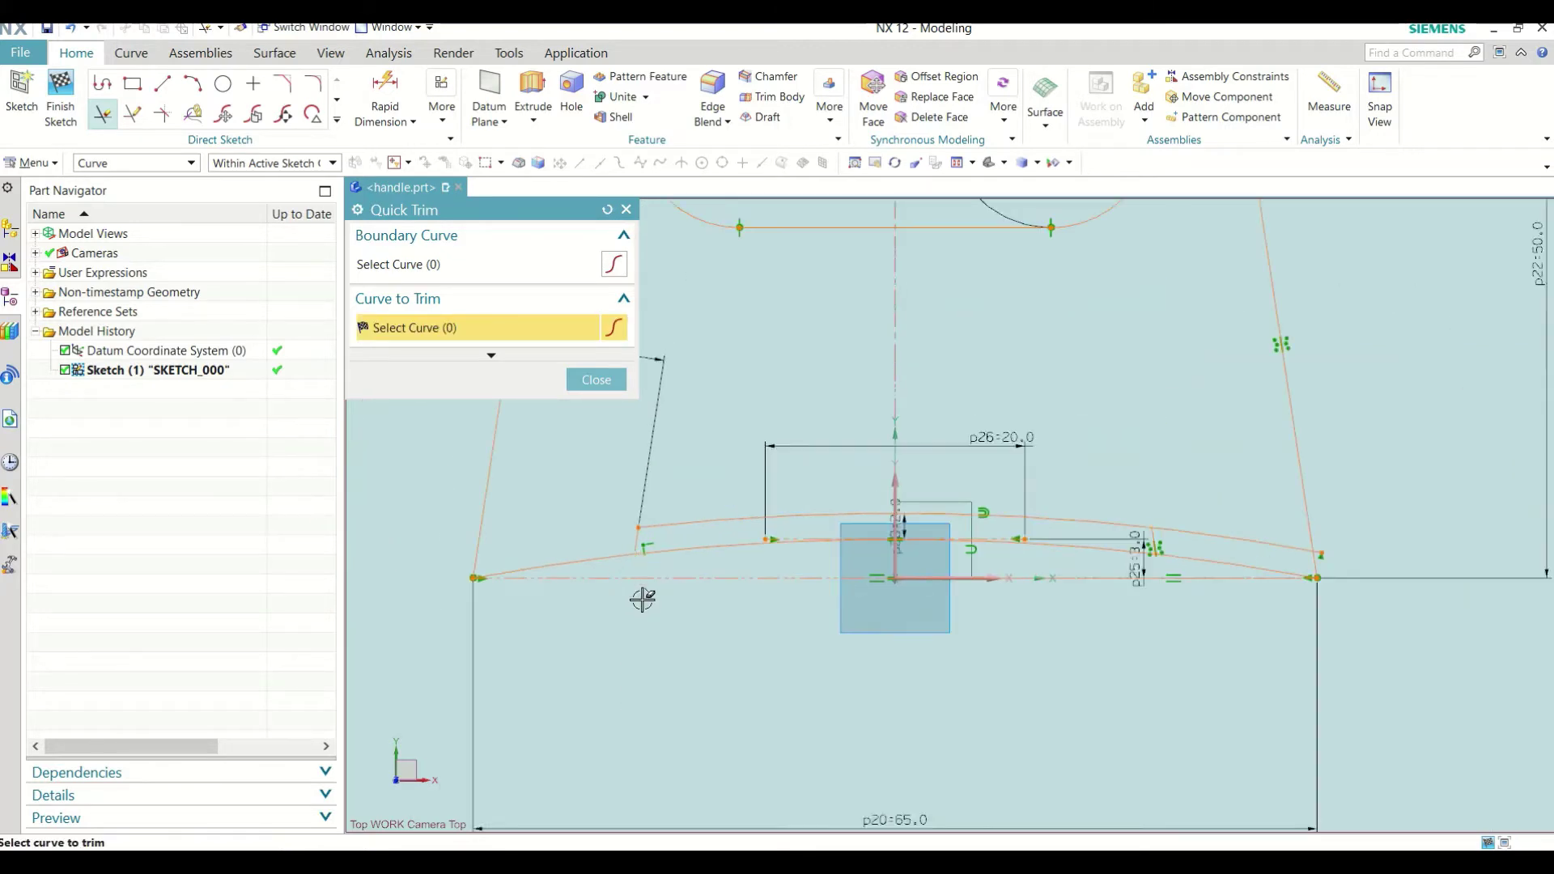
pyautogui.scroll(2, 930, 405)
pyautogui.scroll(1, 909, 476)
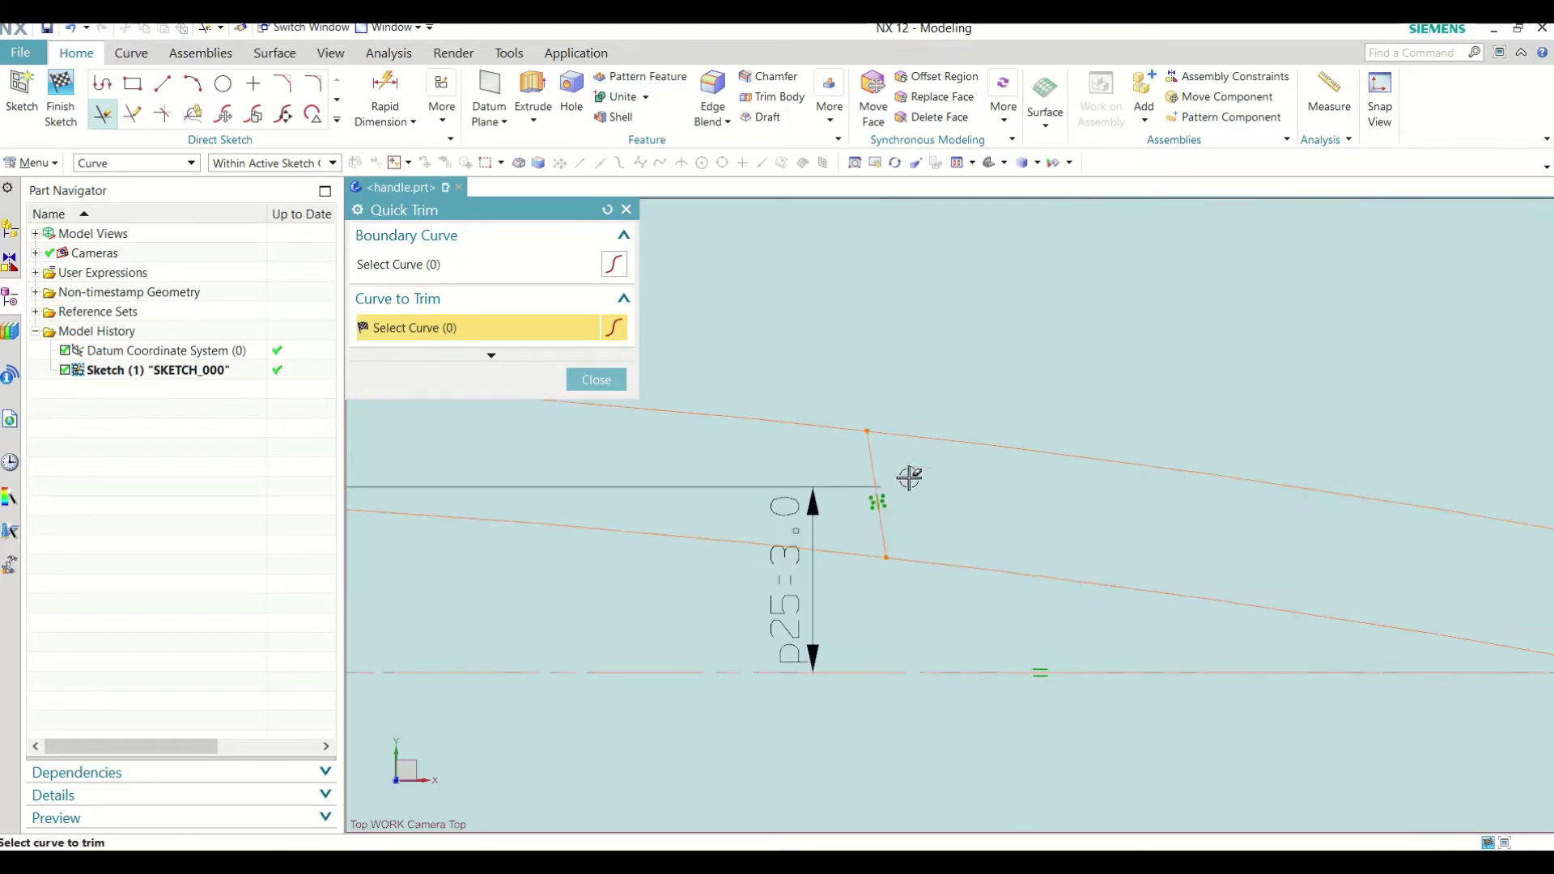
pyautogui.scroll(1, 936, 474)
pyautogui.scroll(-1, 1267, 474)
pyautogui.scroll(-1, 1279, 478)
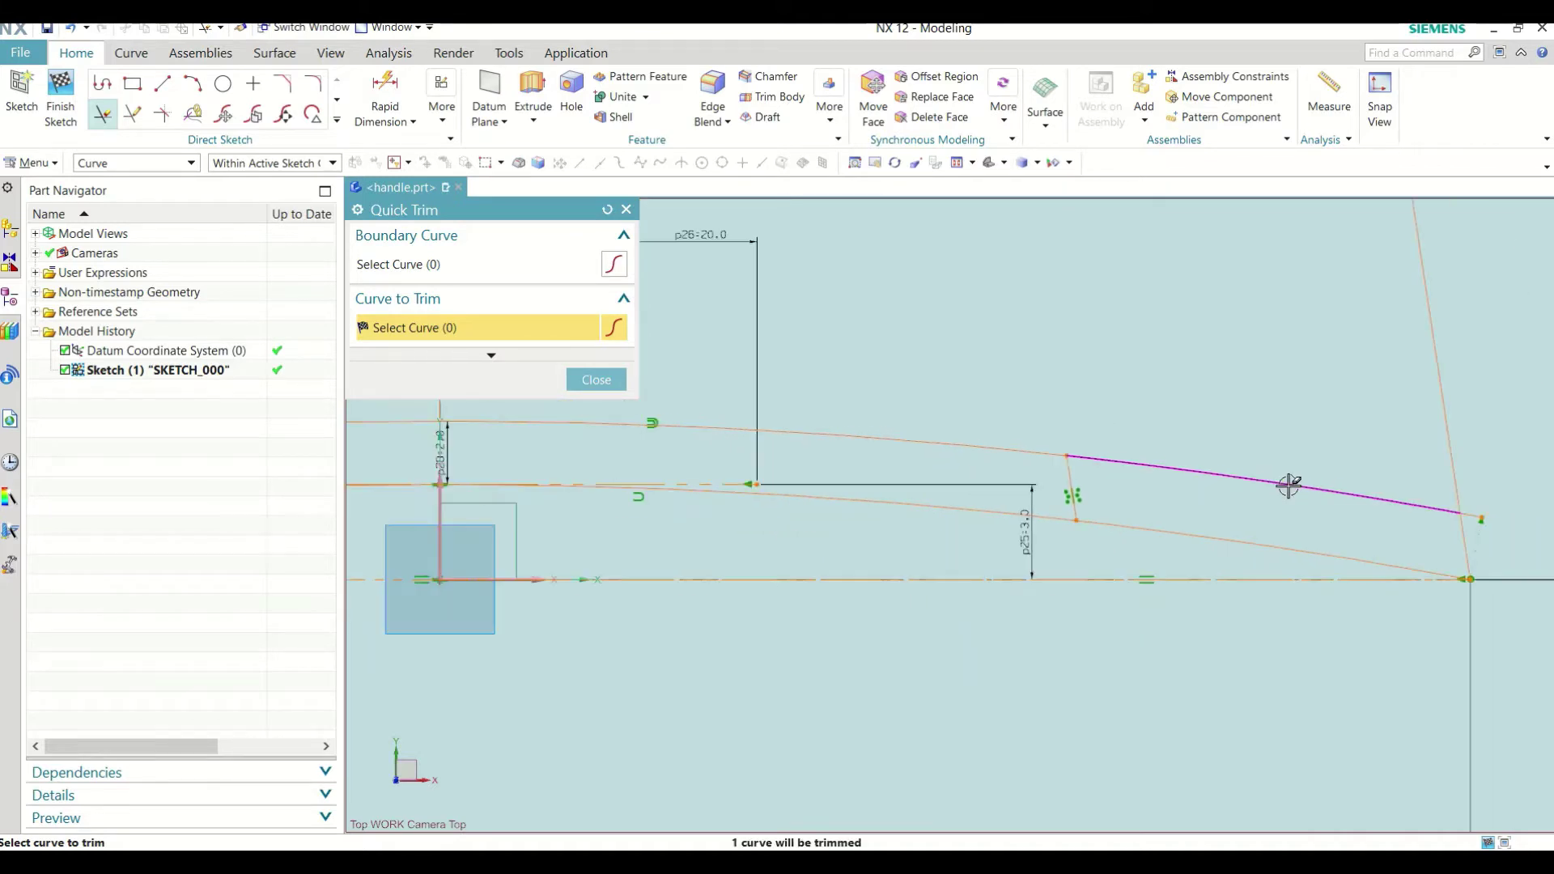
pyautogui.click(1257, 483)
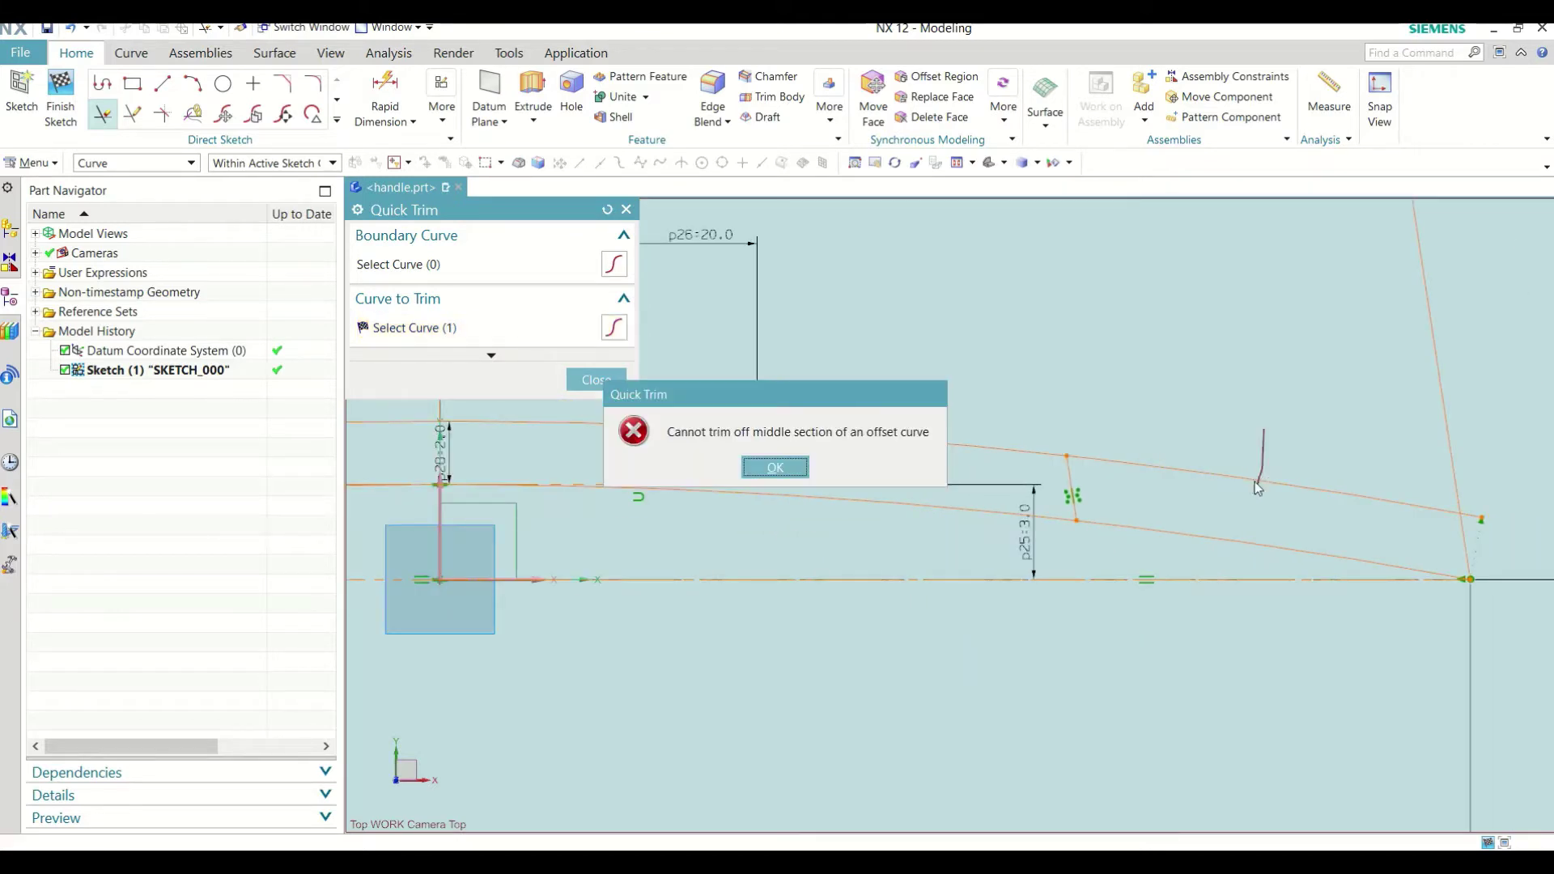
pyautogui.click(773, 469)
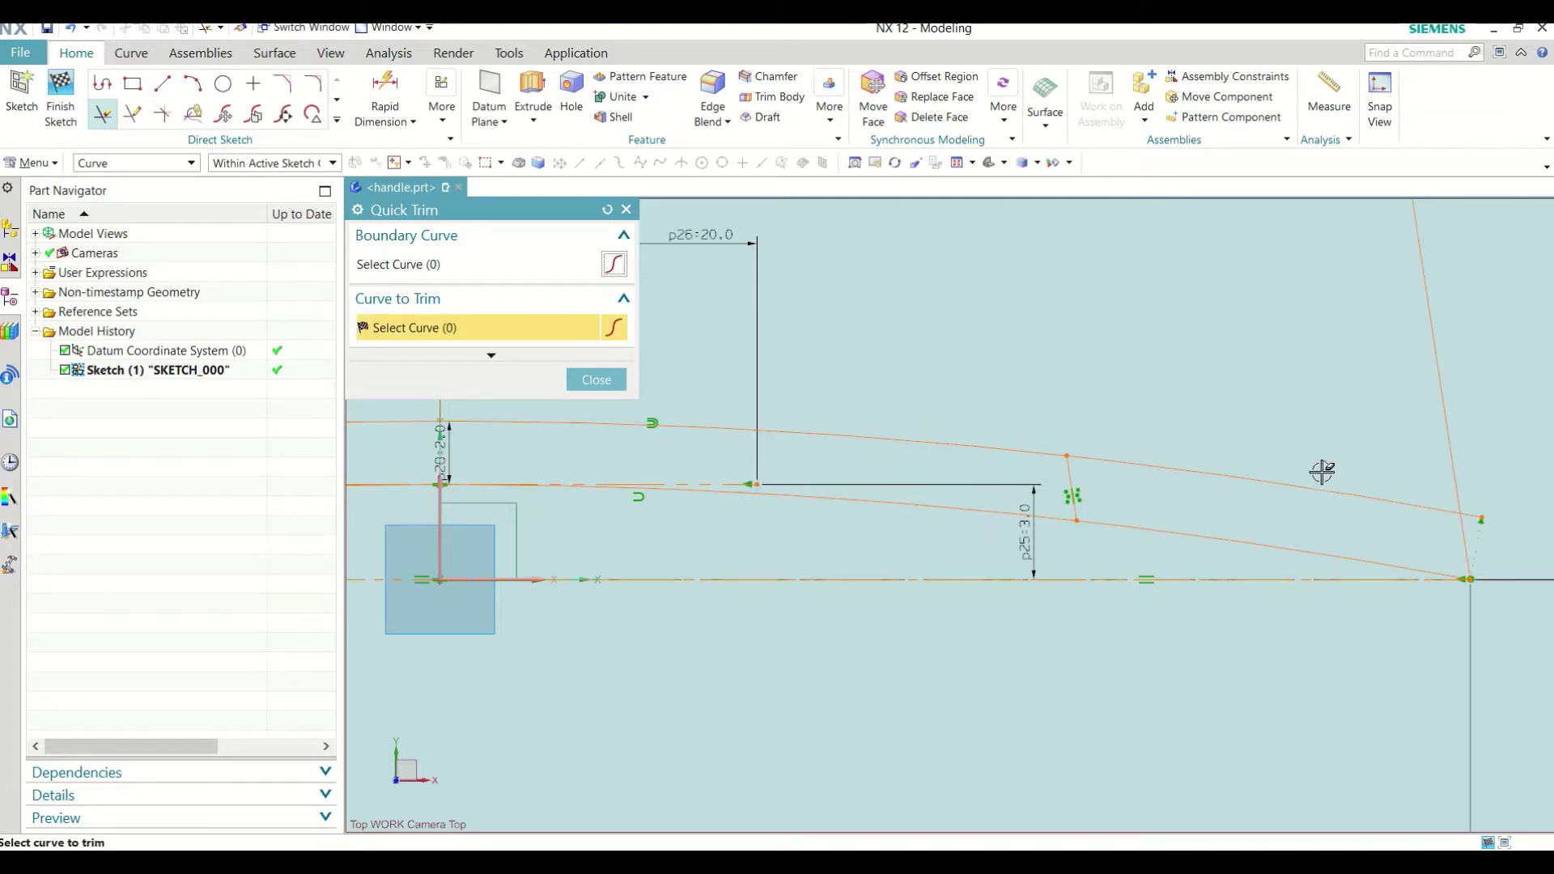
pyautogui.click(612, 384)
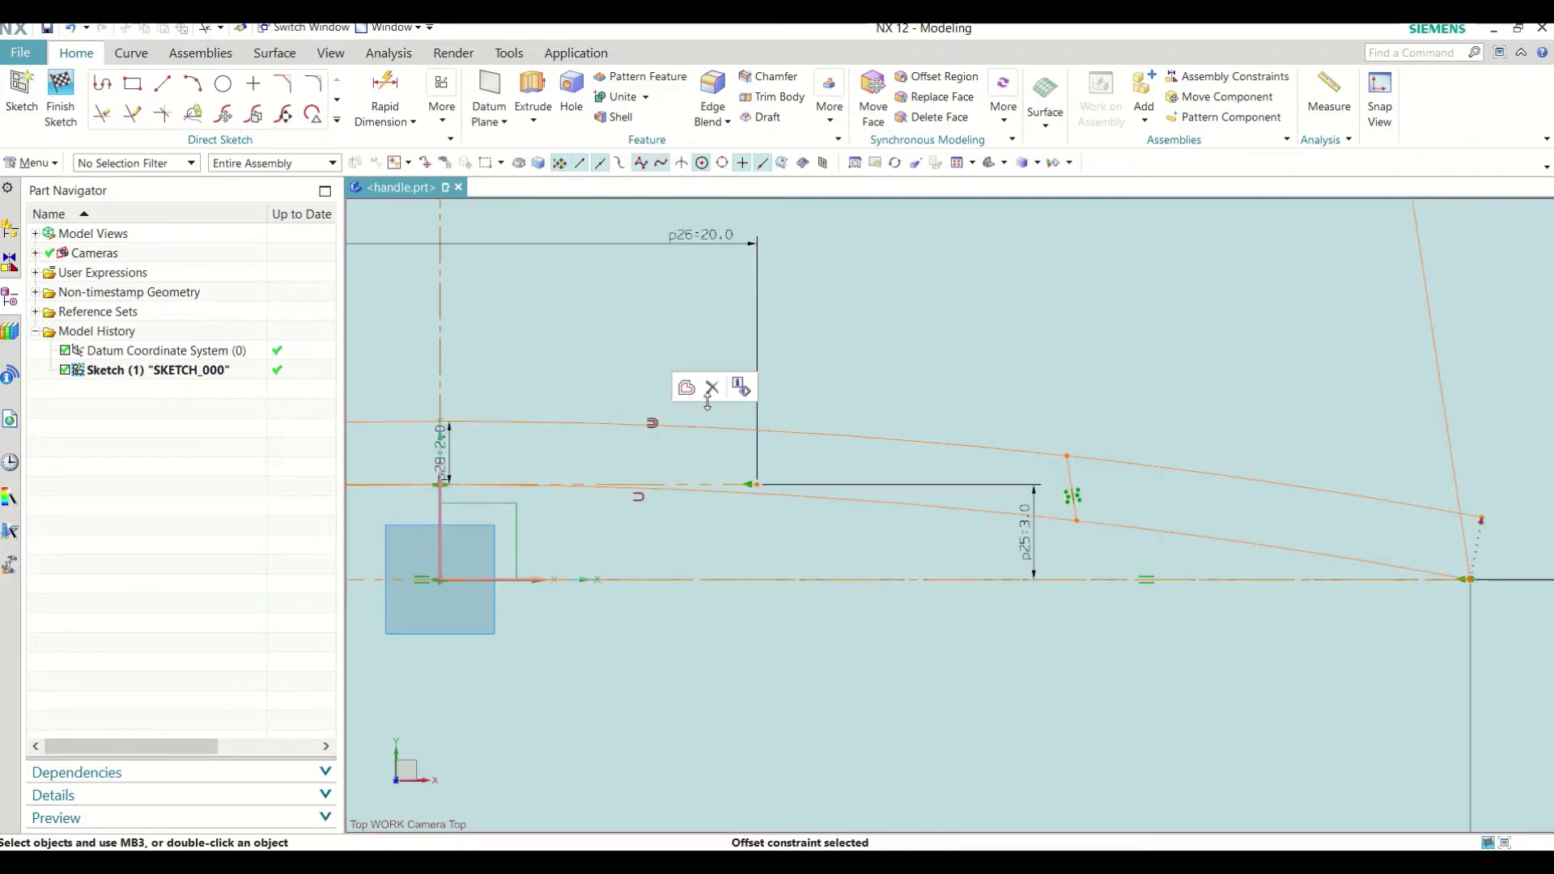
# Step: Delete the arcs' offset constraint and trim the outer arc's right end and stray vertical line
pyautogui.click(712, 389)
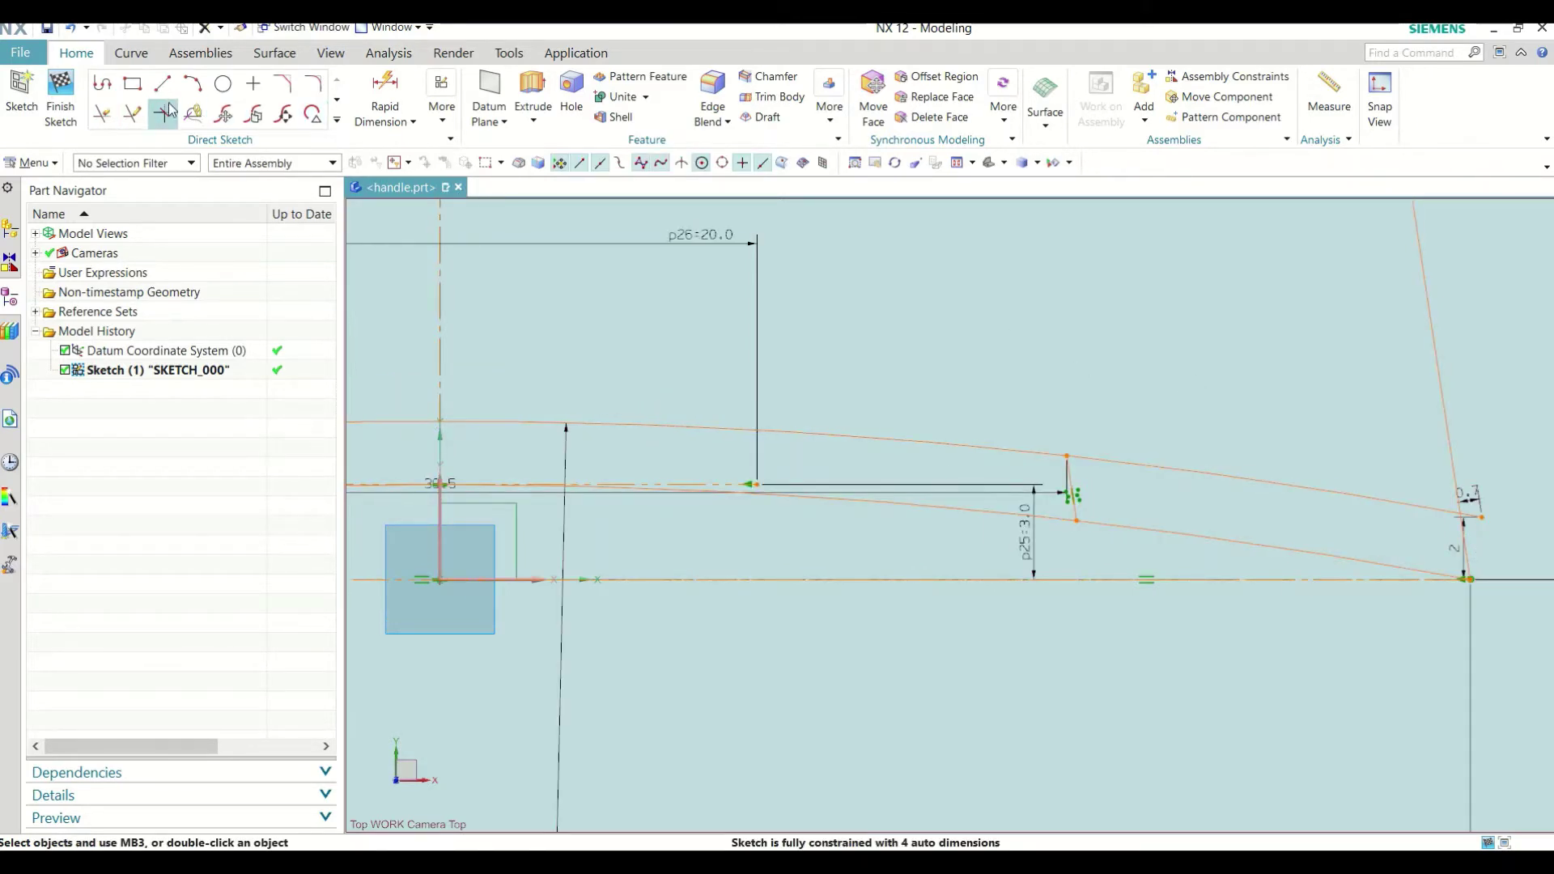
pyautogui.click(102, 113)
pyautogui.moveTo(1225, 447); pyautogui.dragTo(1211, 480)
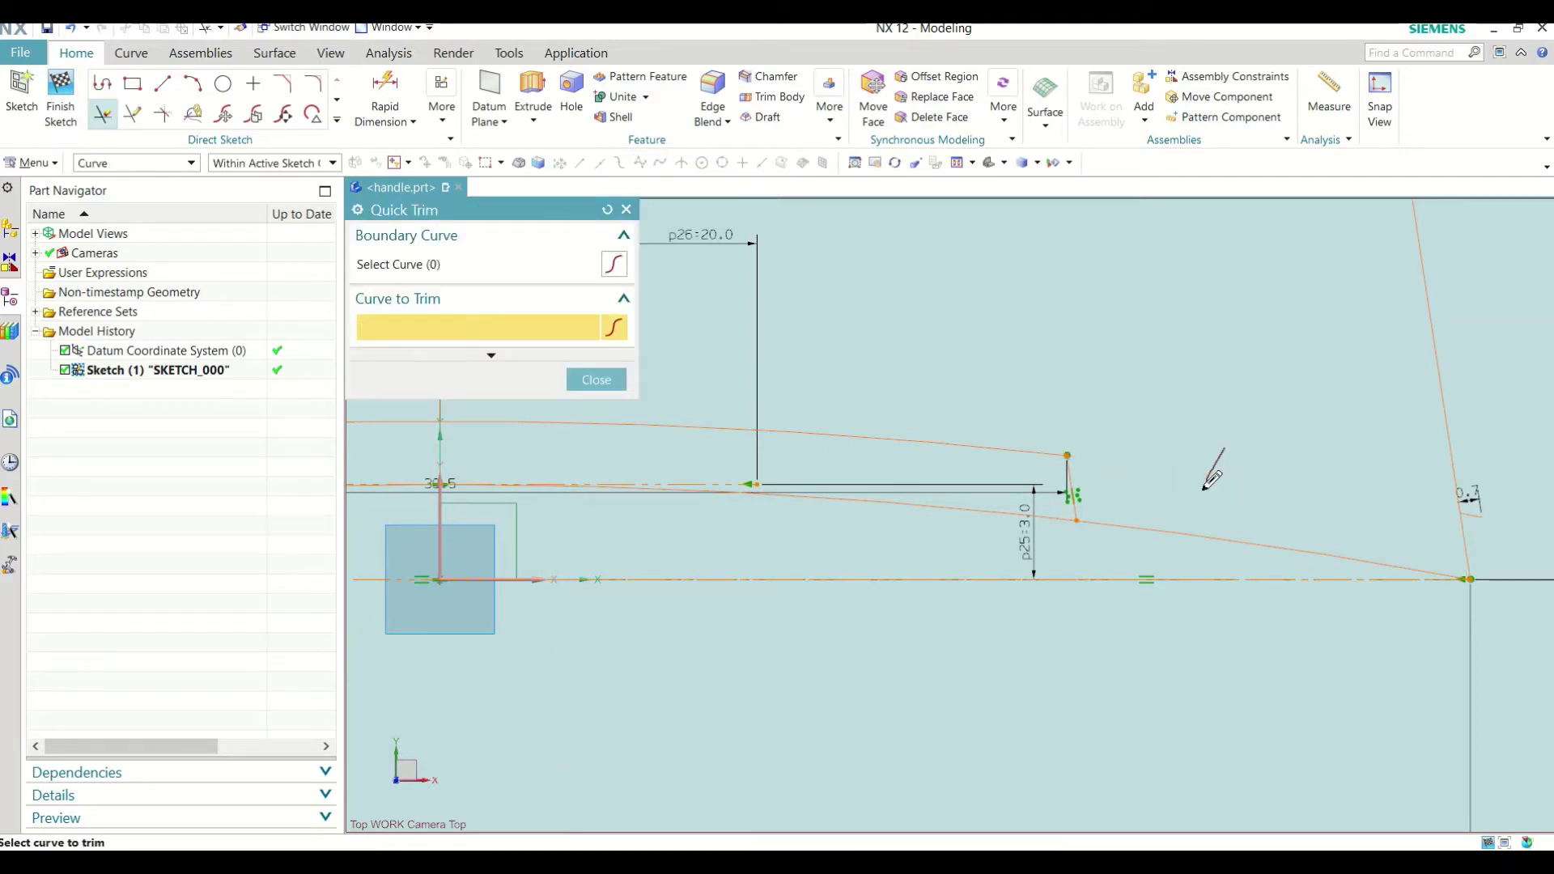
pyautogui.click(597, 380)
pyautogui.keyDown('shift'); pyautogui.moveTo(786, 491); pyautogui.dragTo(1245, 410, button='middle'); pyautogui.keyUp('shift')
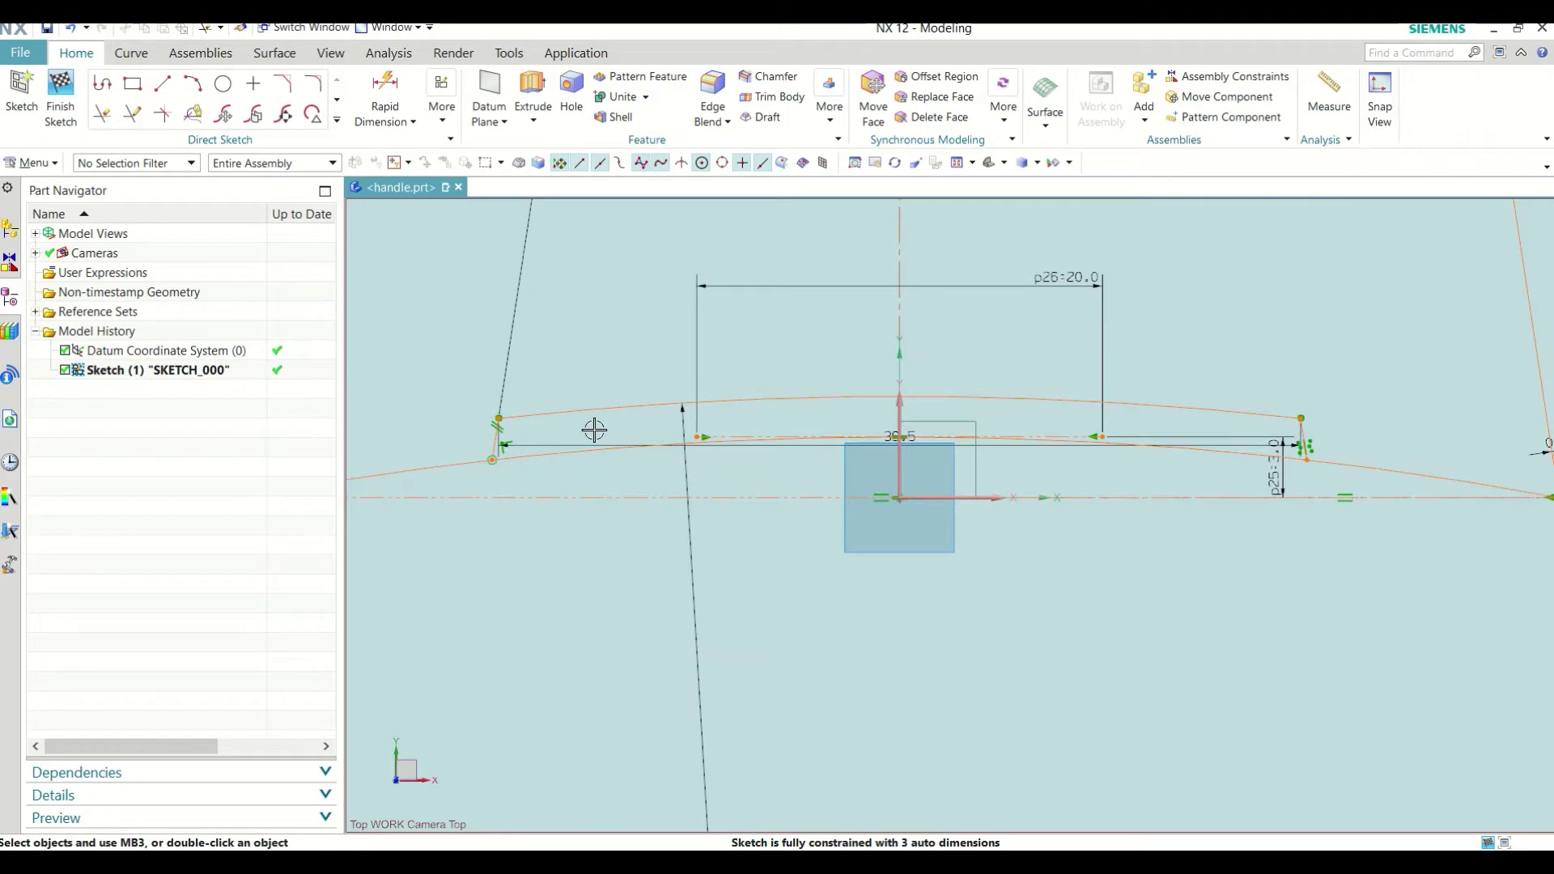
pyautogui.scroll(3, 459, 448)
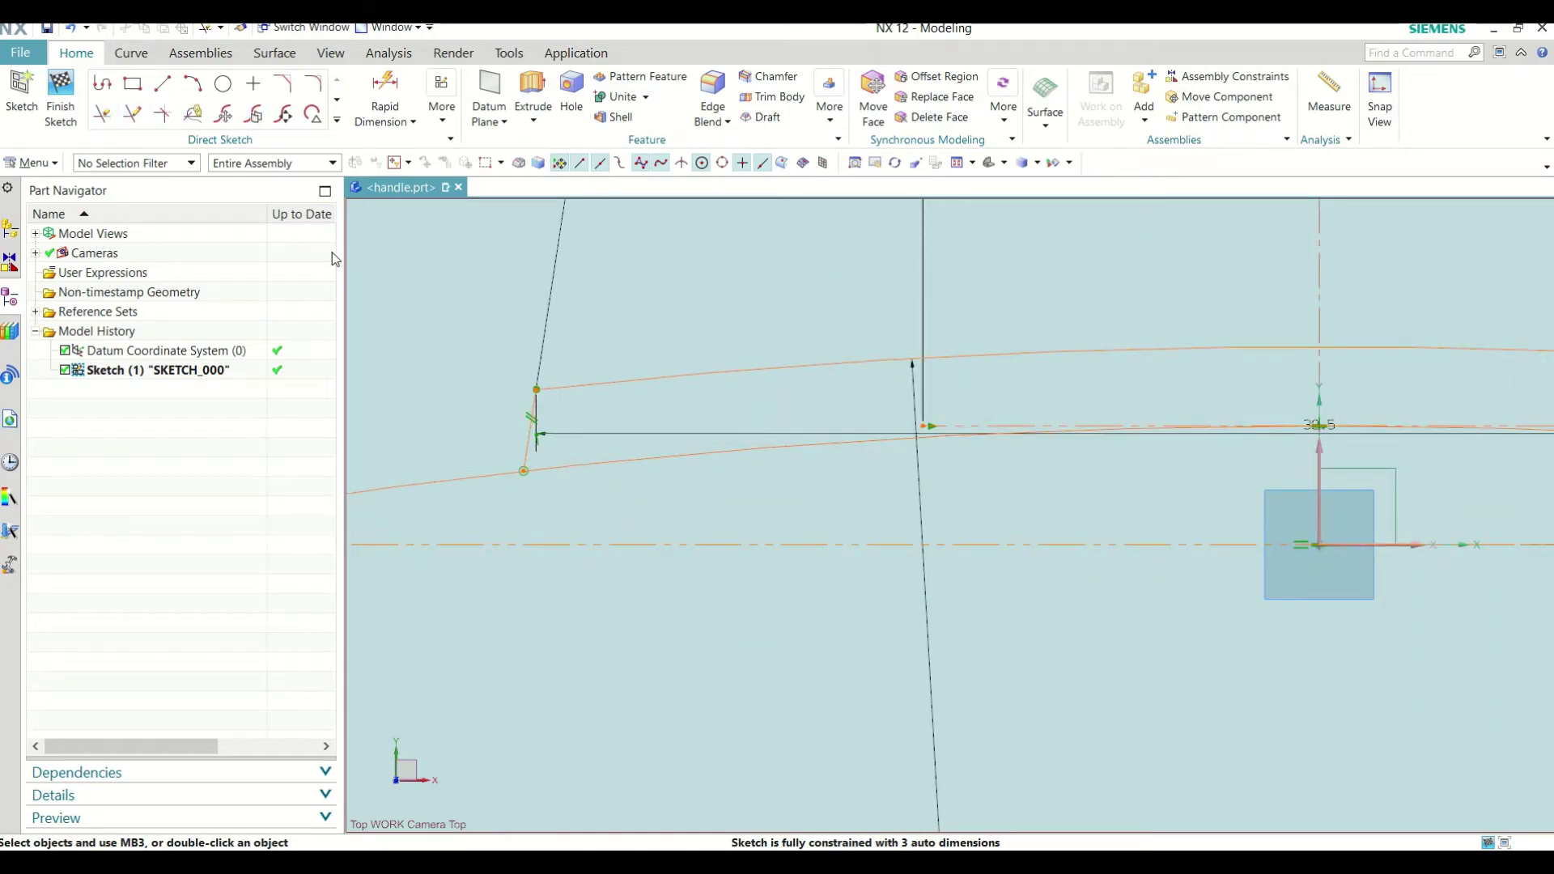
# Step: Add the p28 = 177.5 dimension between the outer and inner arcs, accepting the over-constraint warning
pyautogui.click(385, 89)
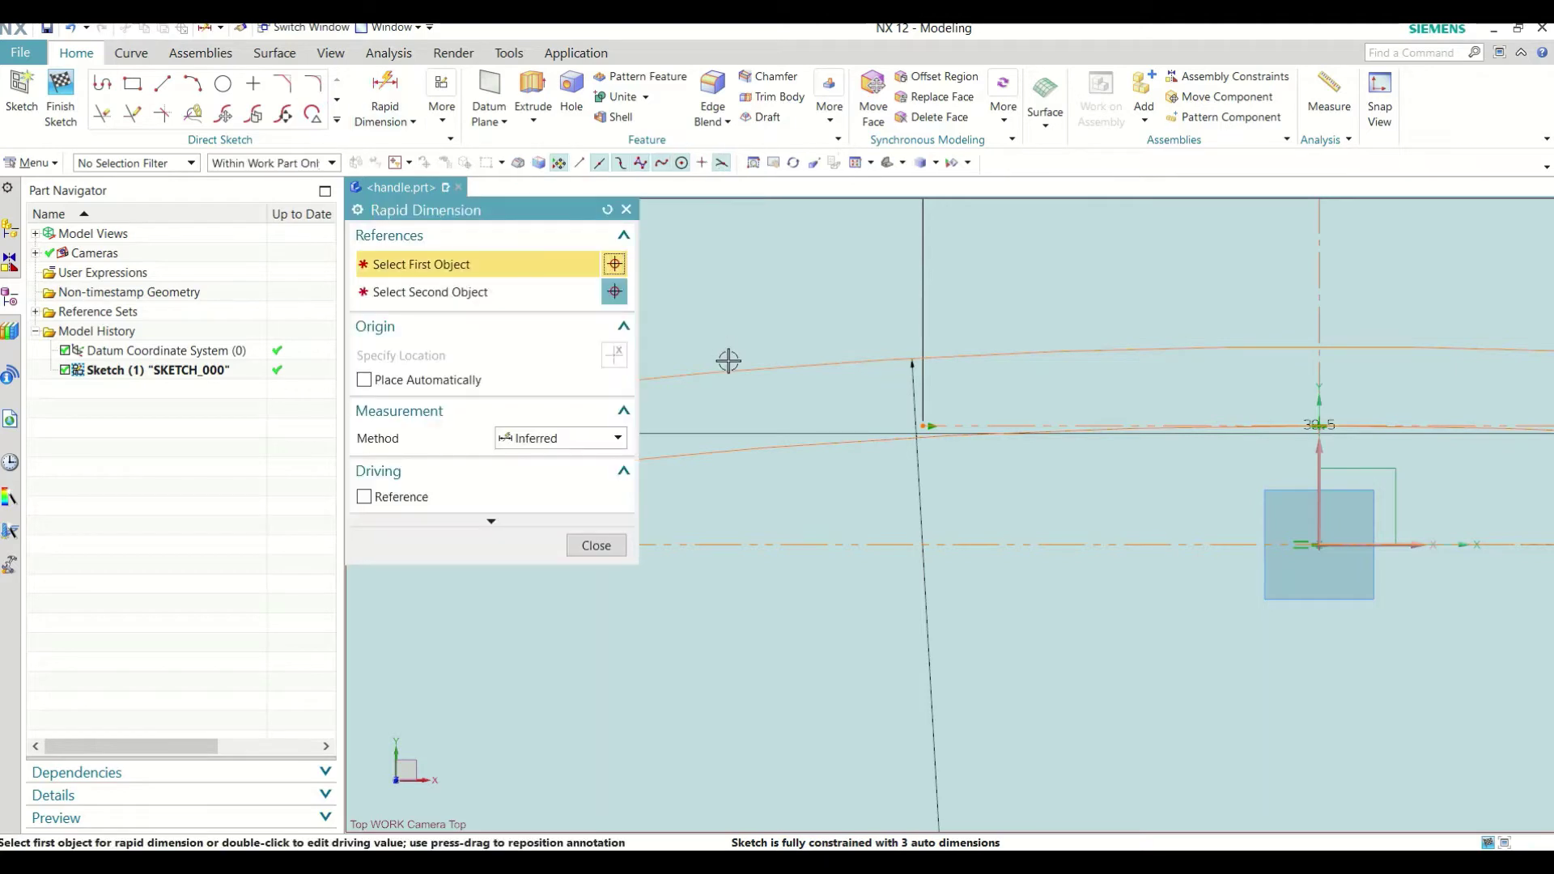
pyautogui.click(1324, 345)
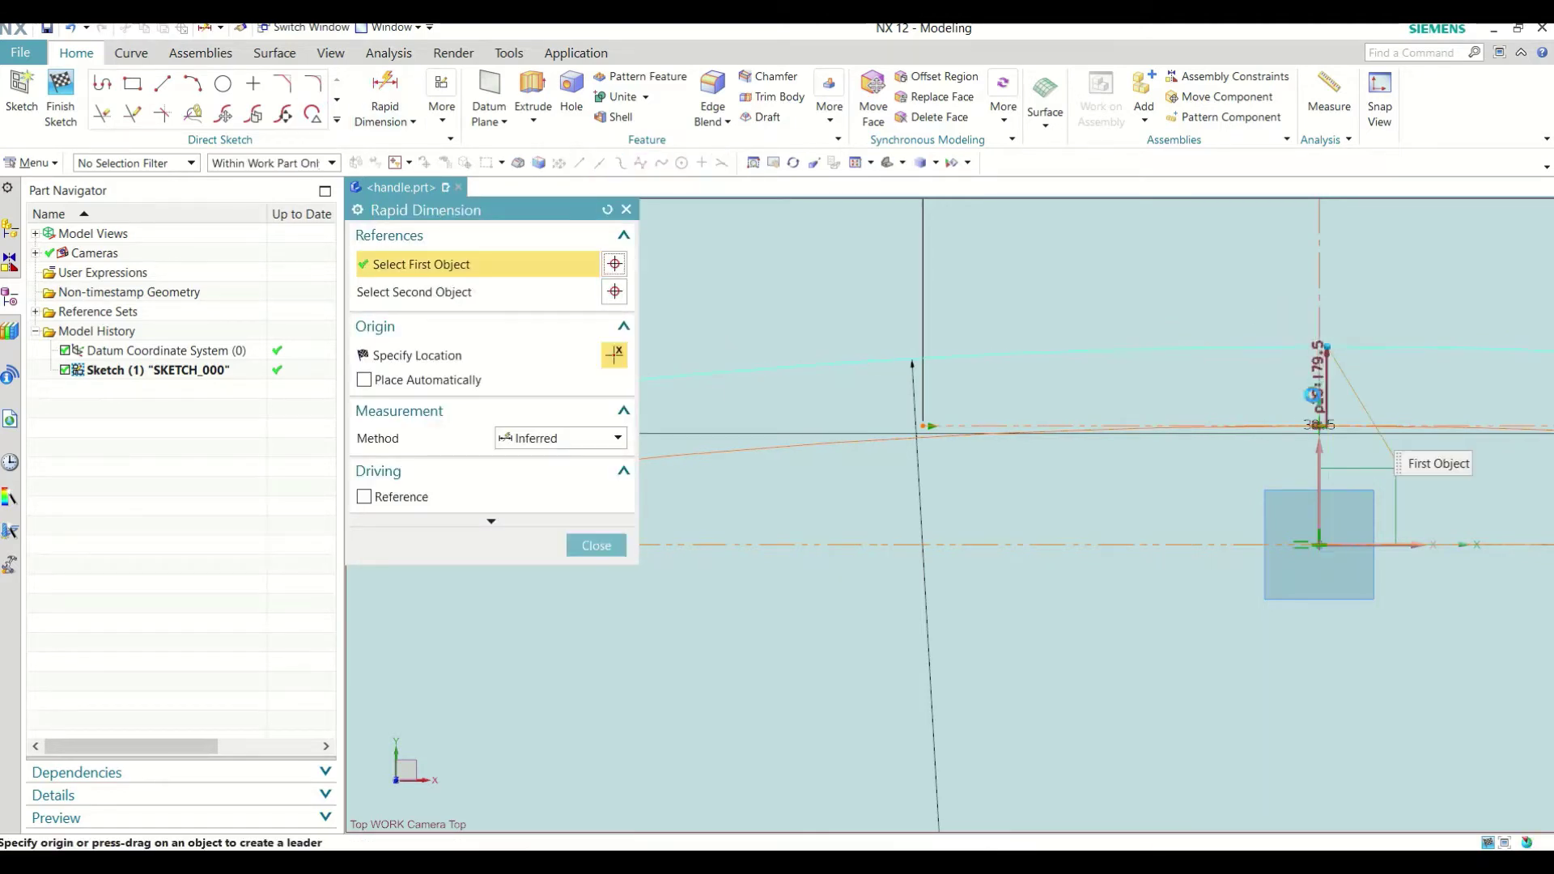
pyautogui.click(839, 441)
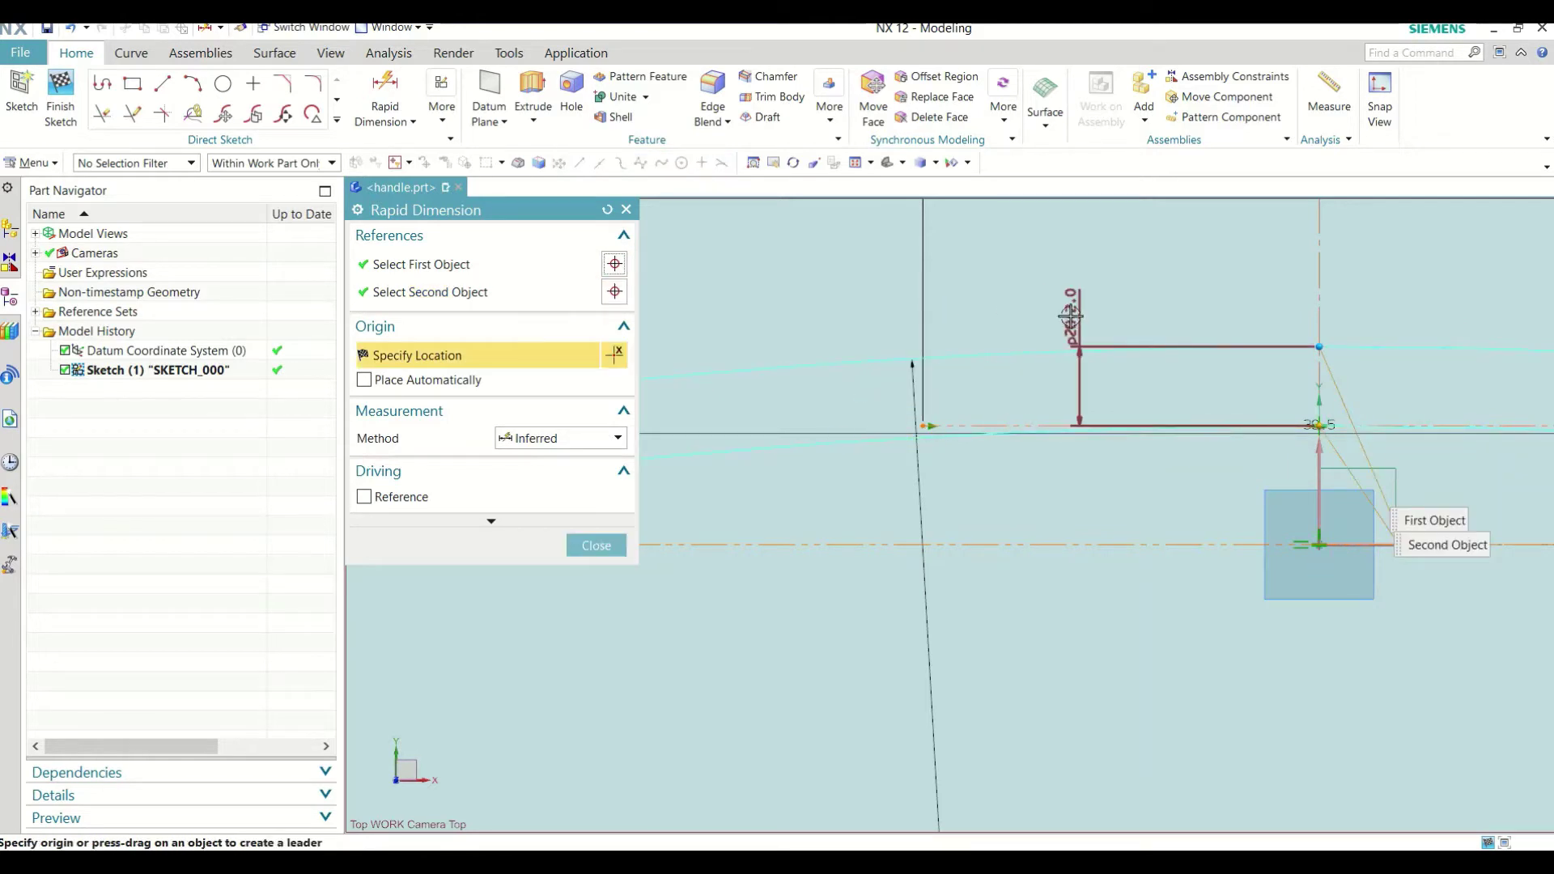
pyautogui.click(1062, 276)
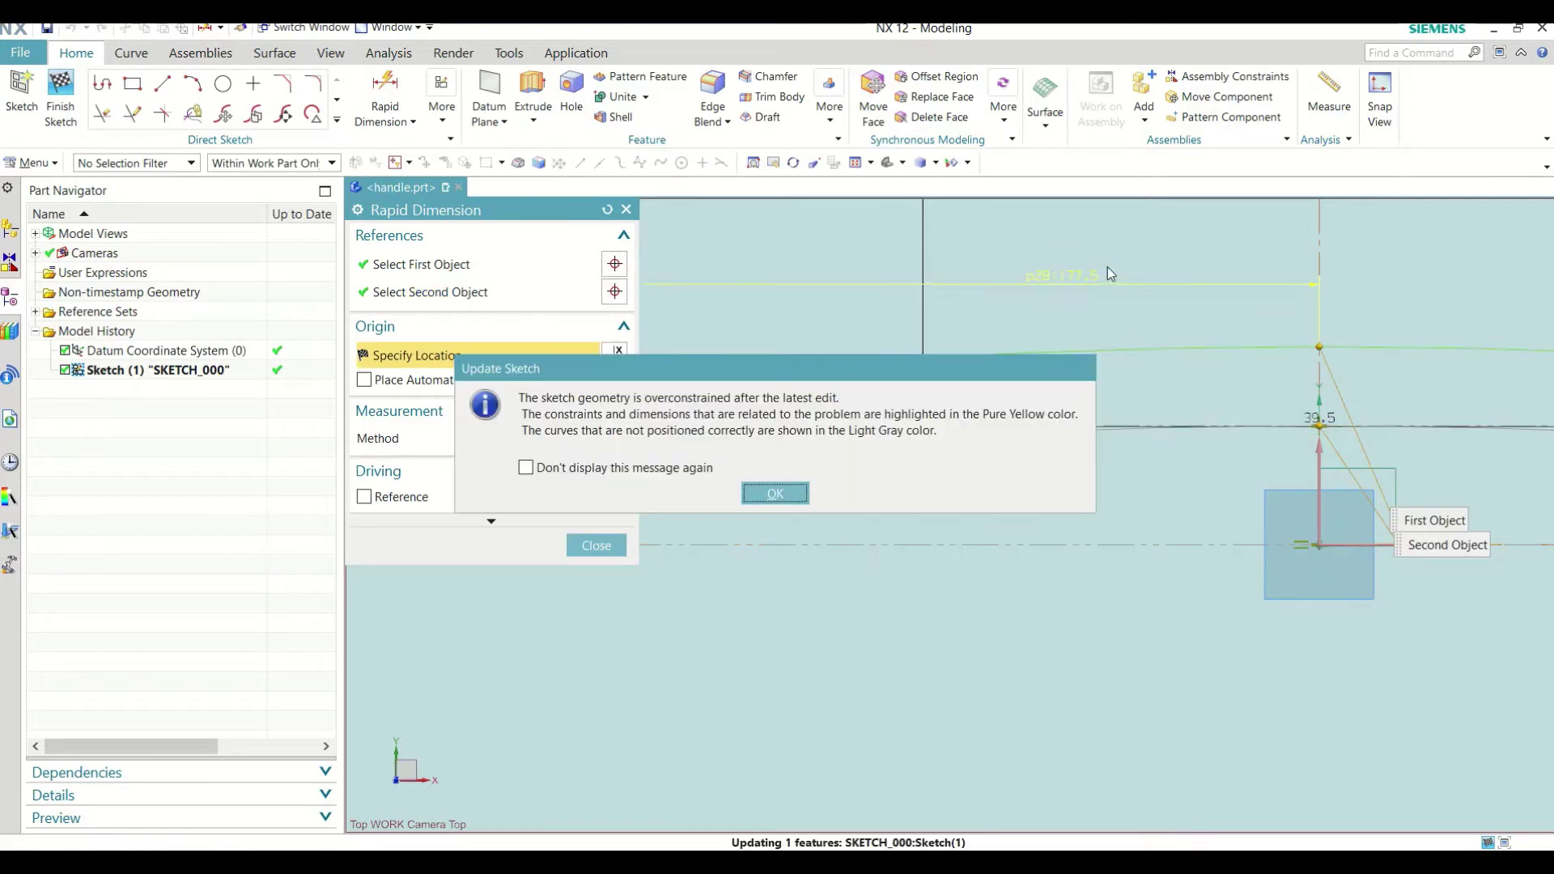
pyautogui.click(777, 493)
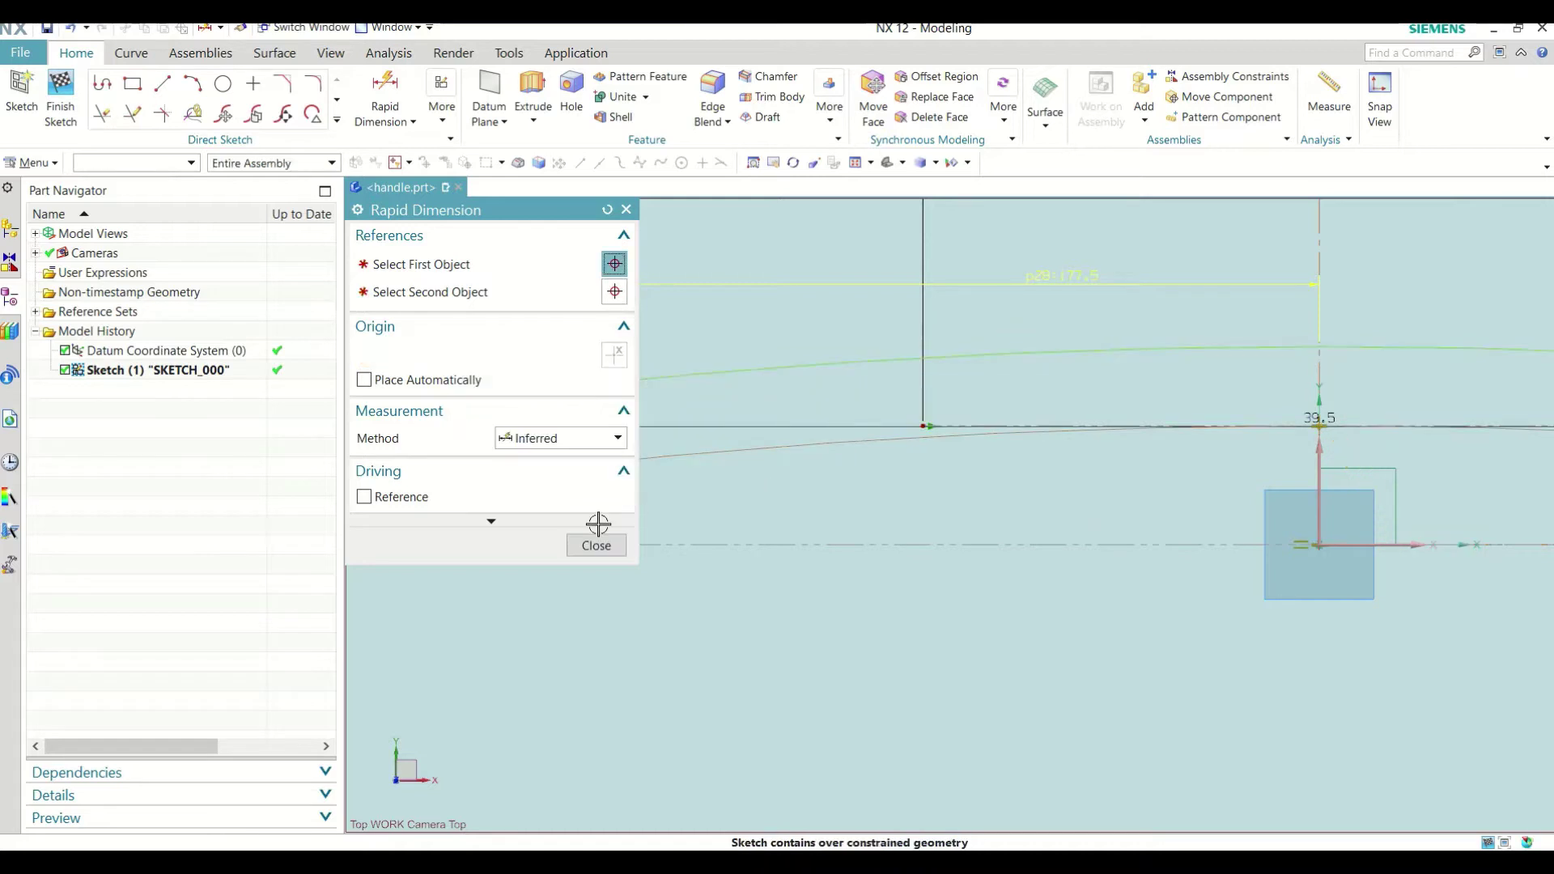
pyautogui.click(597, 542)
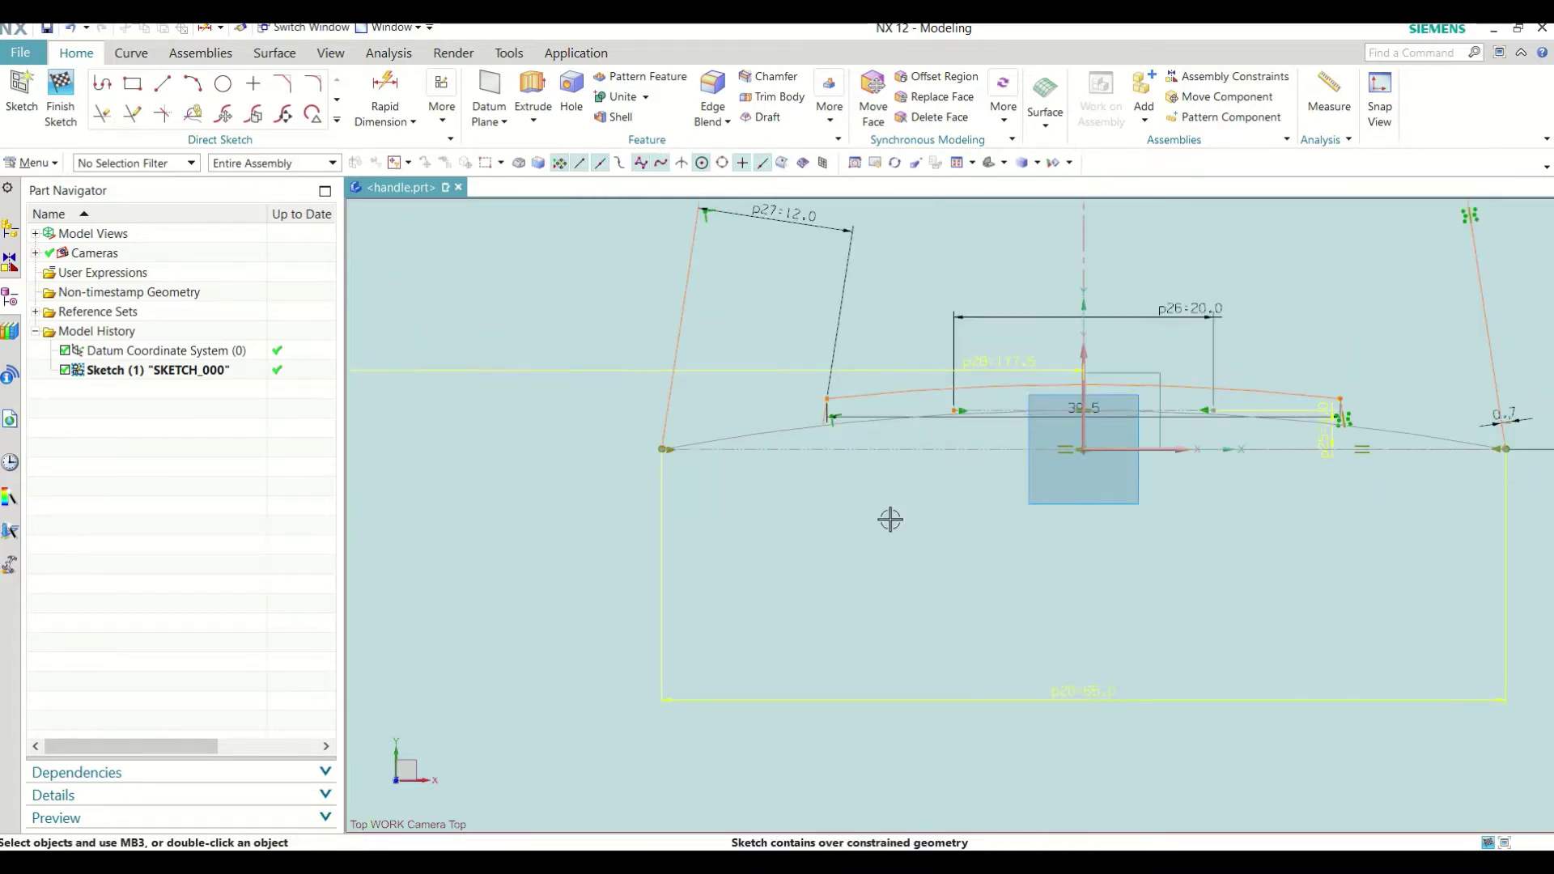
# Step: Reposition the p25 dimension to the left and the p28 dimension lower down
pyautogui.moveTo(1327, 435); pyautogui.dragTo(547, 425)
pyautogui.moveTo(566, 371)
pyautogui.mouseDown()
pyautogui.moveTo(801, 327)
pyautogui.moveTo(985, 333)
pyautogui.mouseUp()
pyautogui.scroll(-5, 982, 396)
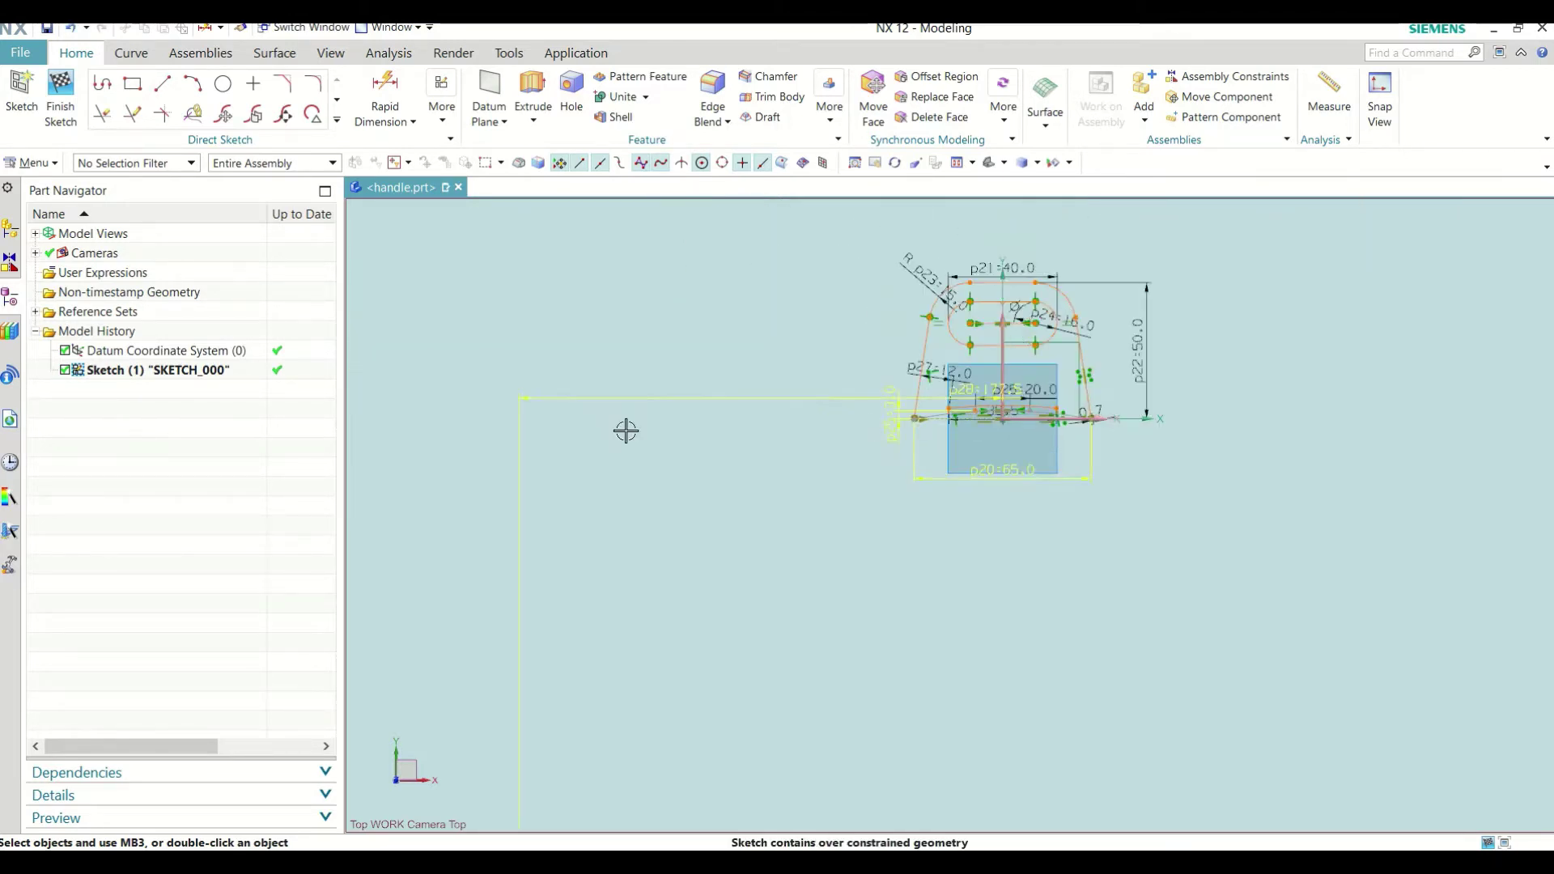
pyautogui.moveTo(523, 493); pyautogui.dragTo(763, 518)
pyautogui.scroll(1, 705, 434)
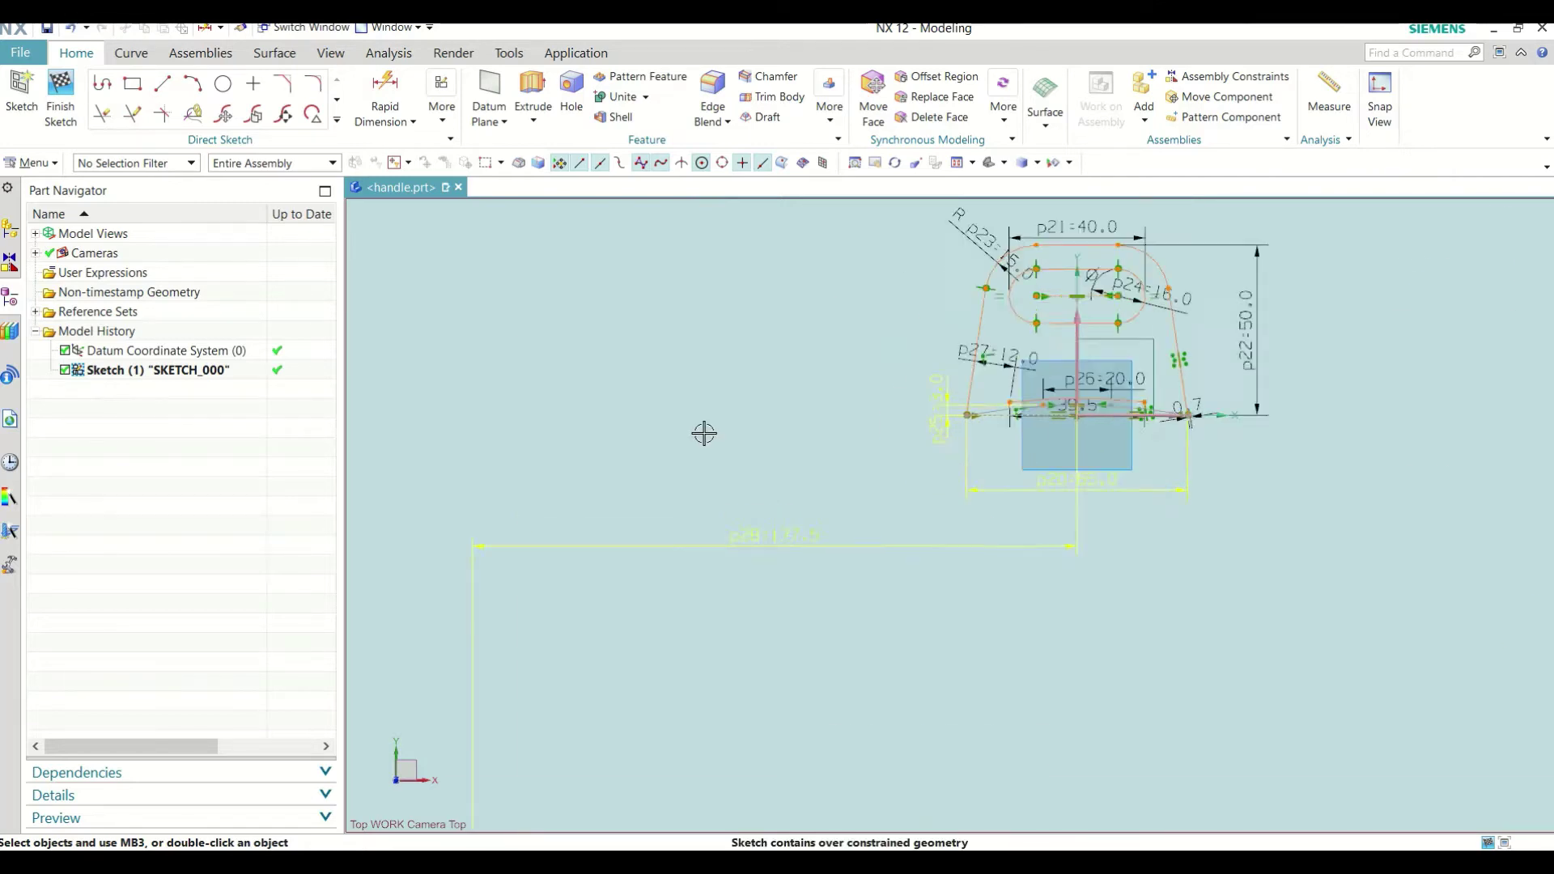
pyautogui.scroll(1, 702, 426)
pyautogui.scroll(-2, 703, 426)
pyautogui.scroll(-2, 703, 426)
pyautogui.scroll(-1, 673, 491)
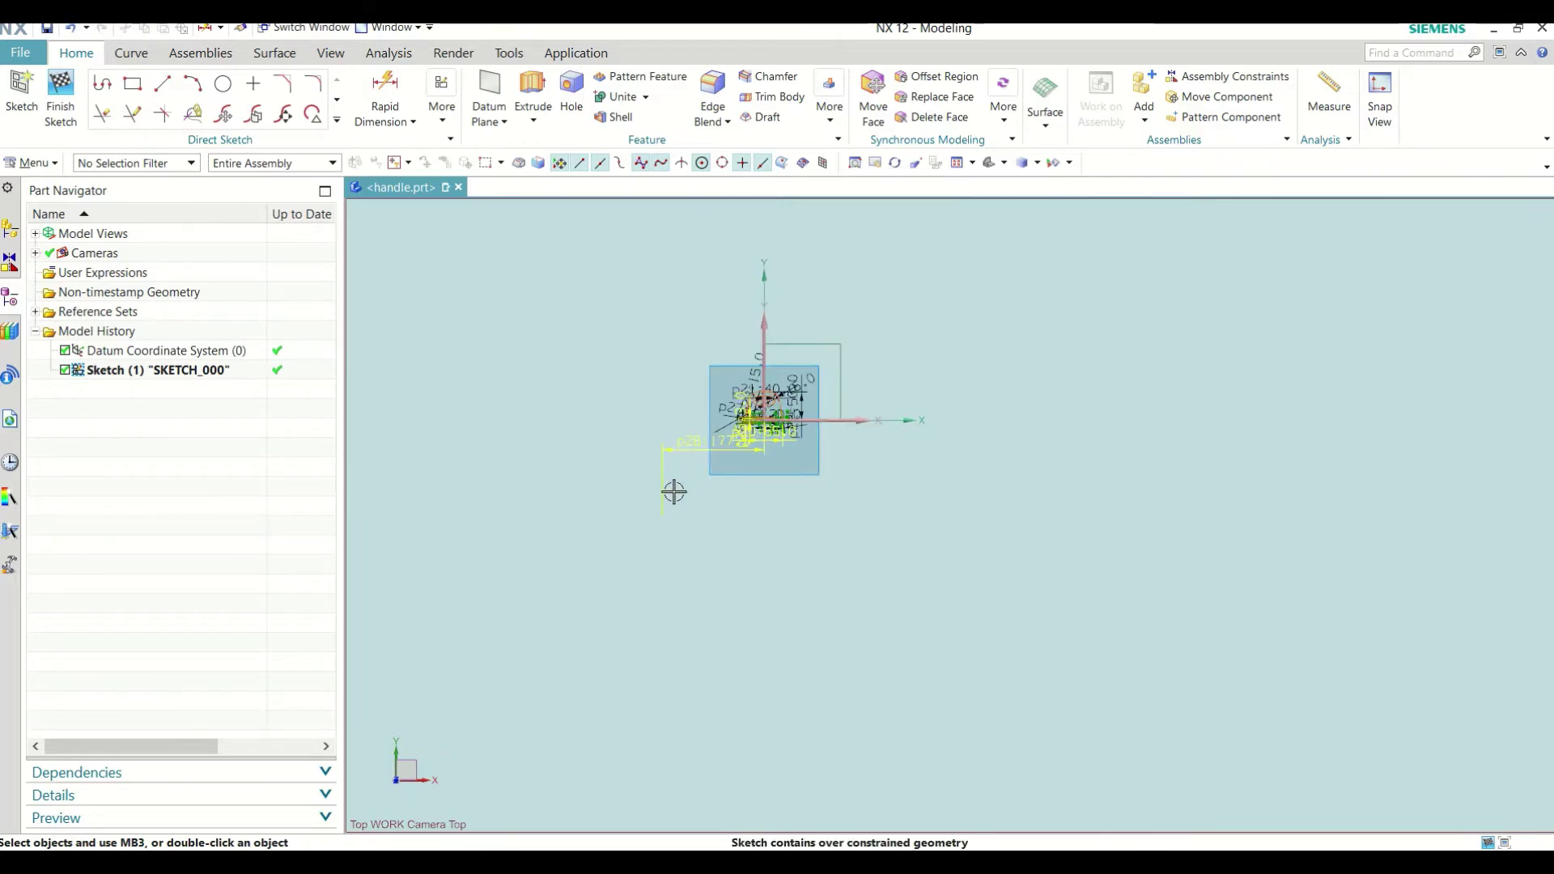
pyautogui.moveTo(671, 443); pyautogui.dragTo(671, 489)
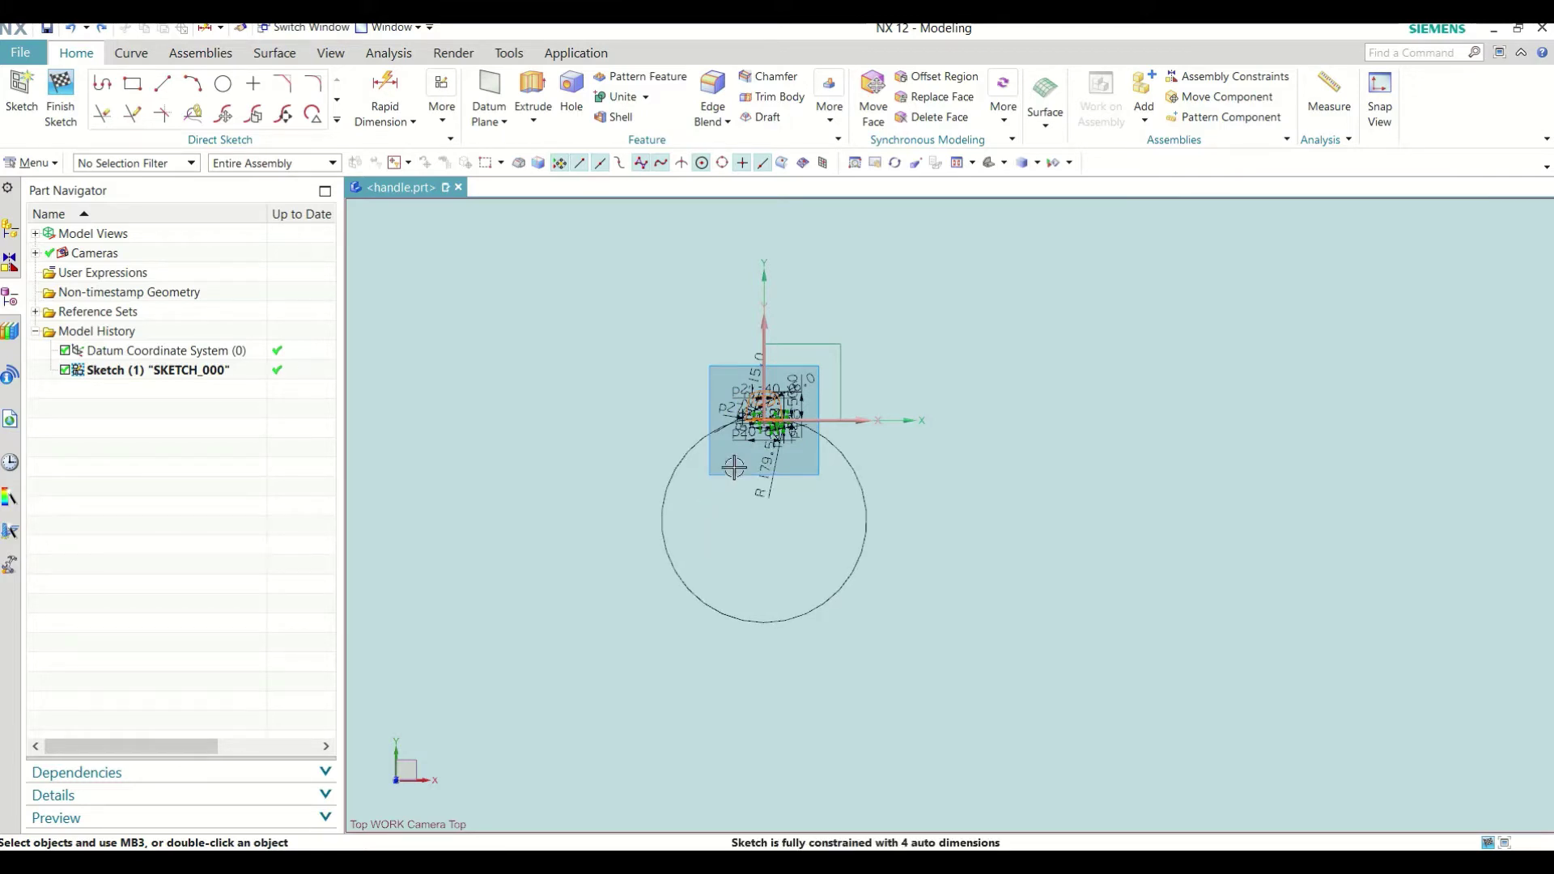
# Step: Clear the over-constraint and place the R 177.4 radius dimension beside the outer arc
pyautogui.moveTo(715, 499); pyautogui.dragTo(804, 318)
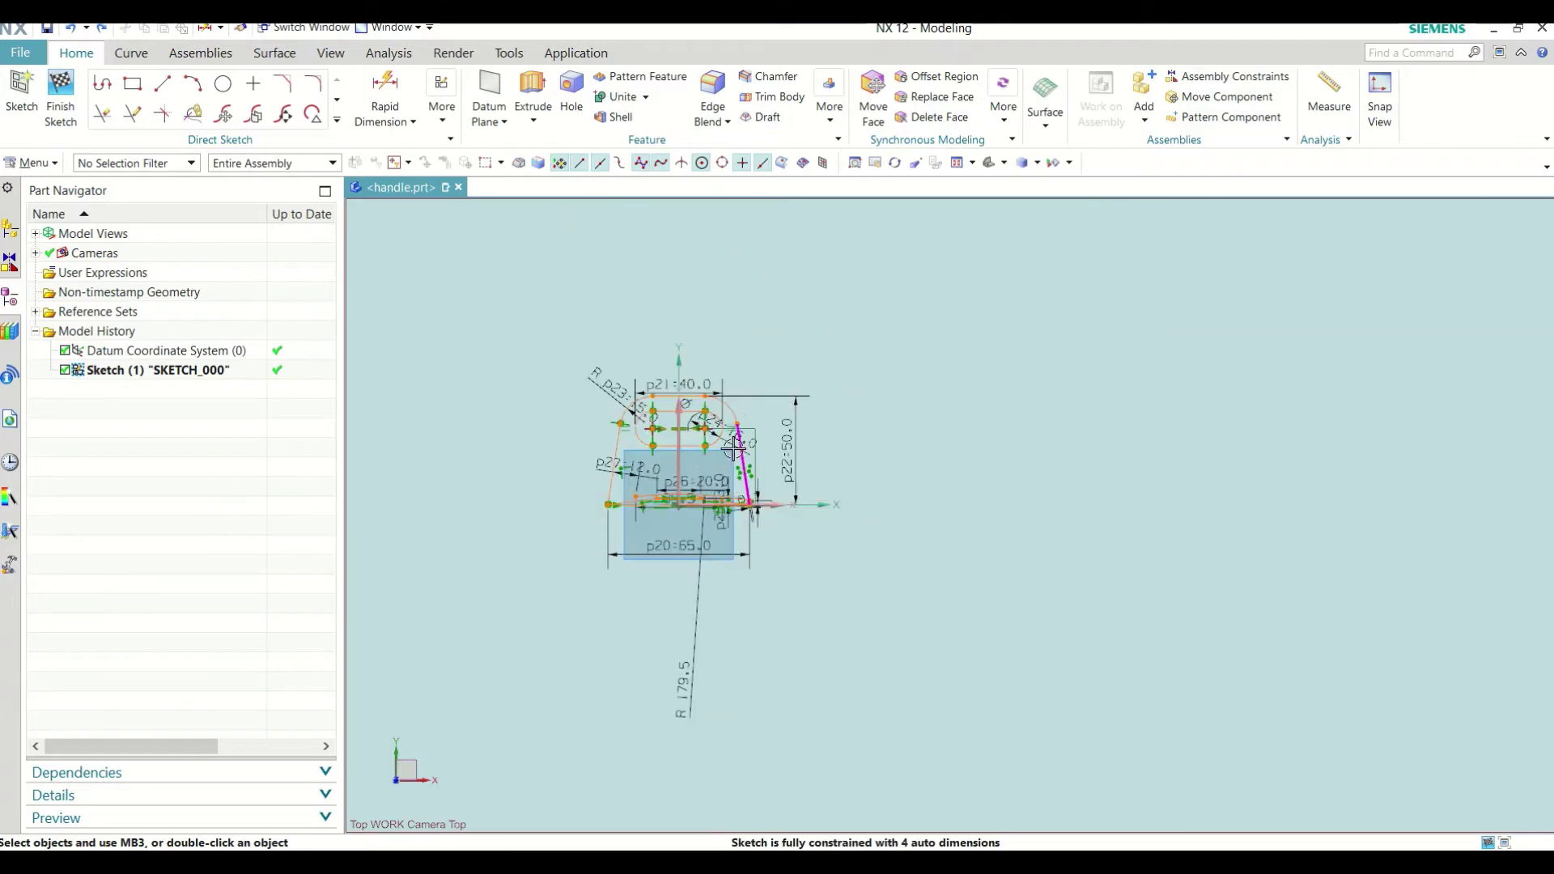
pyautogui.scroll(-1, 931, 234)
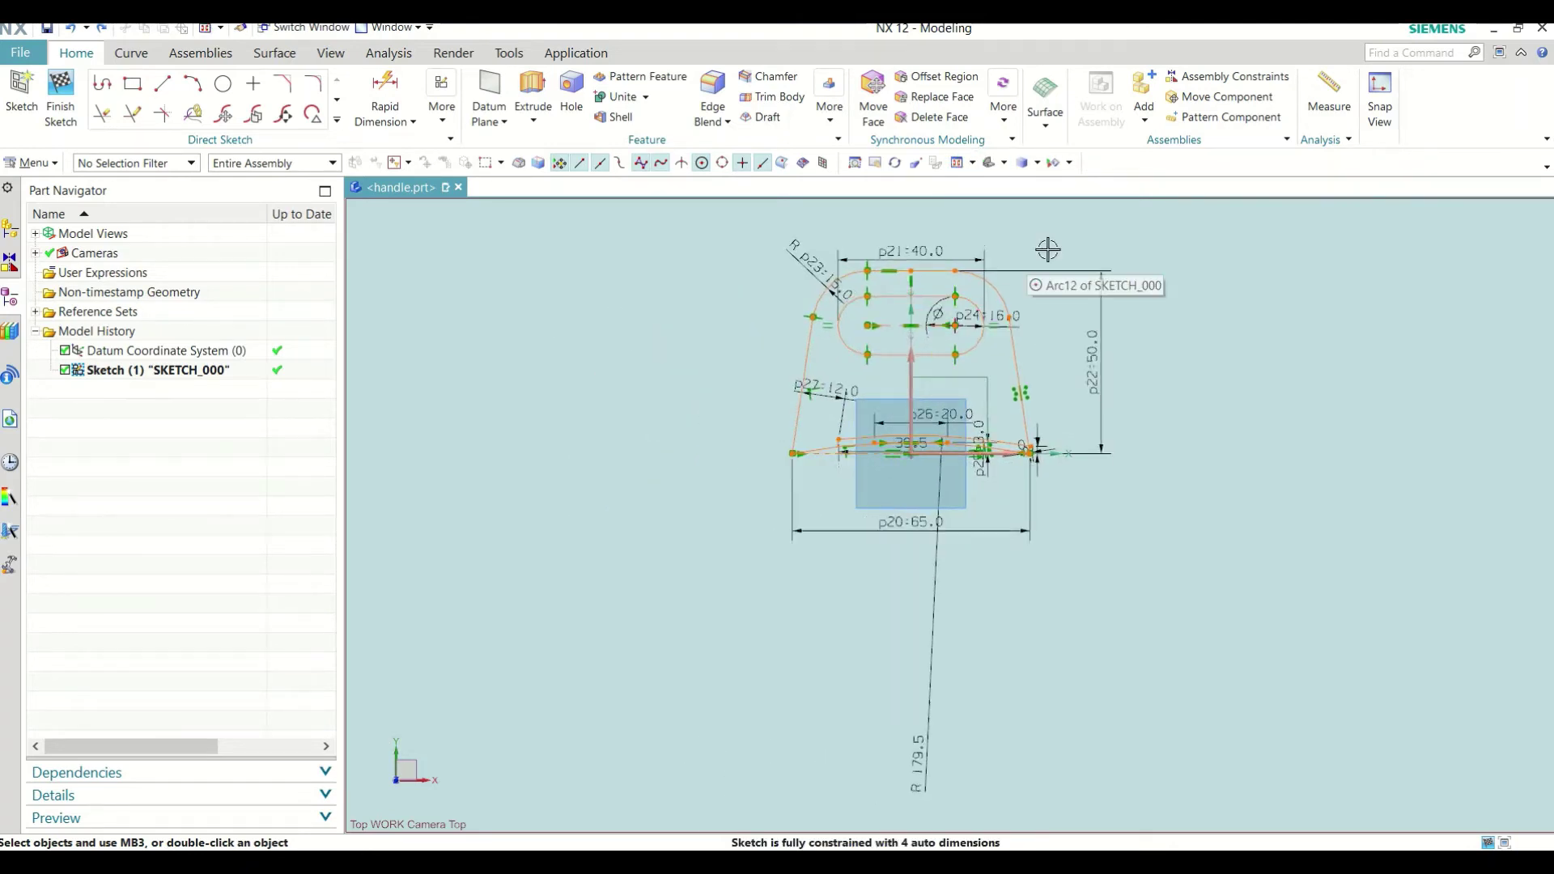
pyautogui.scroll(-2, 891, 323)
pyautogui.scroll(-2, 930, 423)
pyautogui.scroll(-2, 743, 597)
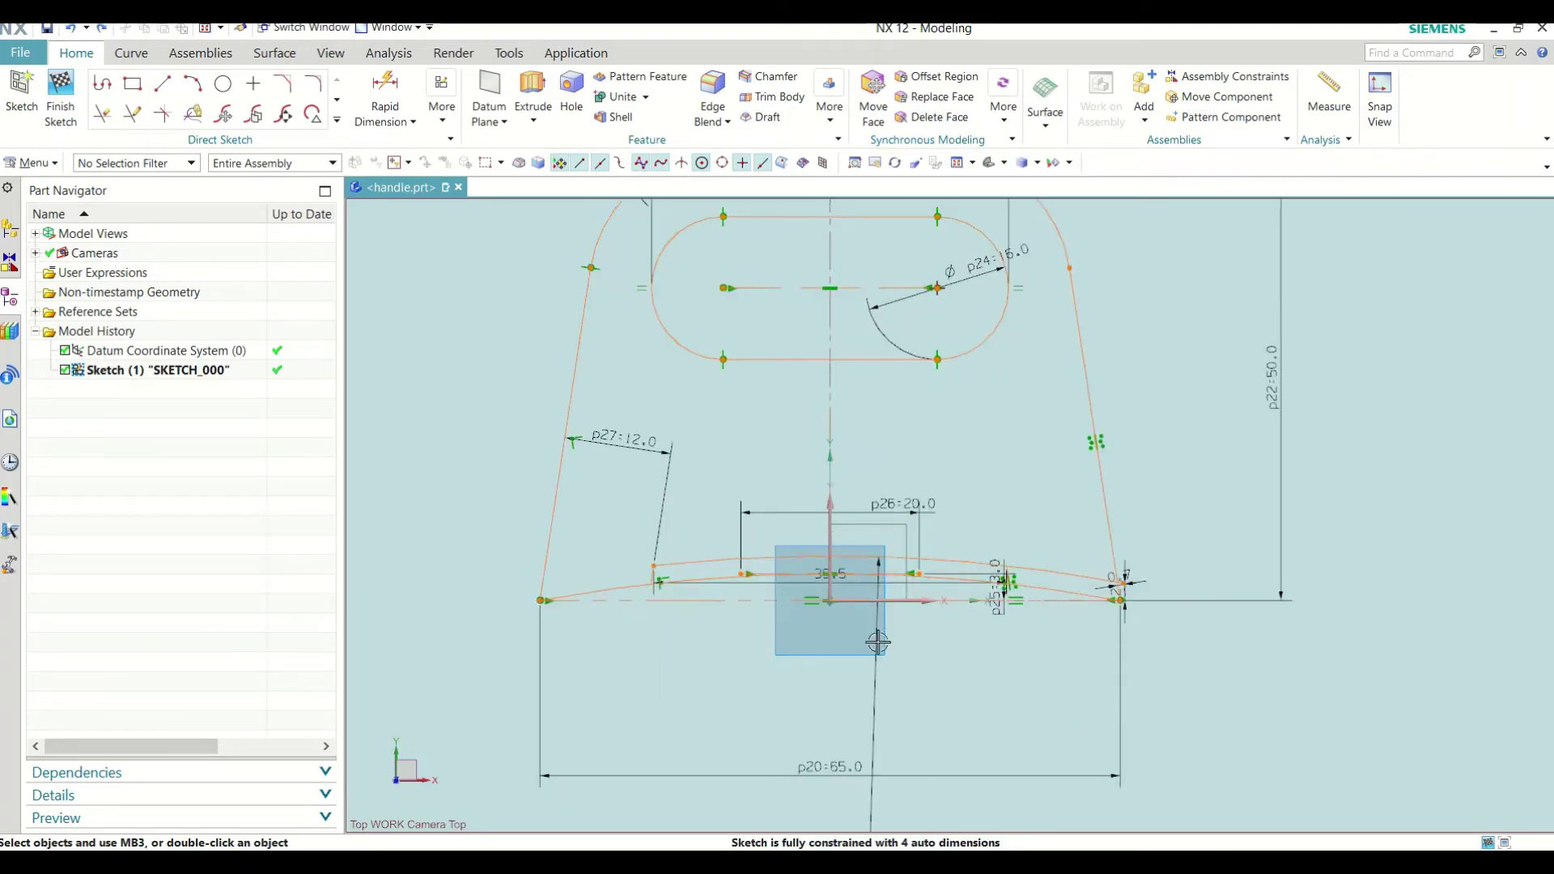
pyautogui.moveTo(876, 777)
pyautogui.mouseDown()
pyautogui.moveTo(896, 665)
pyautogui.moveTo(869, 657)
pyautogui.mouseUp()
pyautogui.scroll(-1, 911, 701)
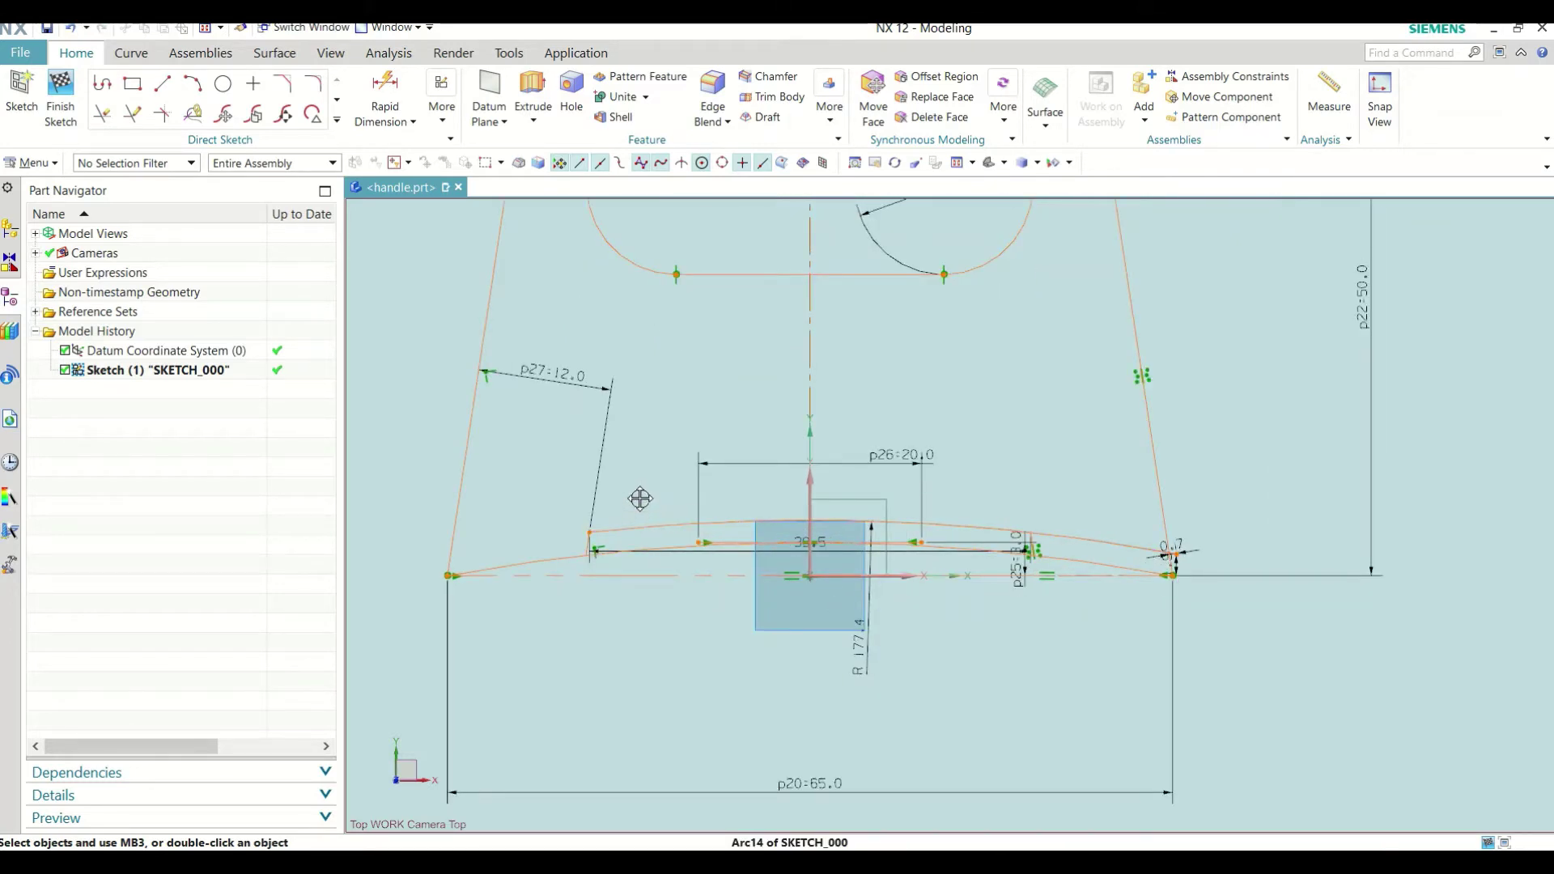
pyautogui.scroll(-2, 836, 547)
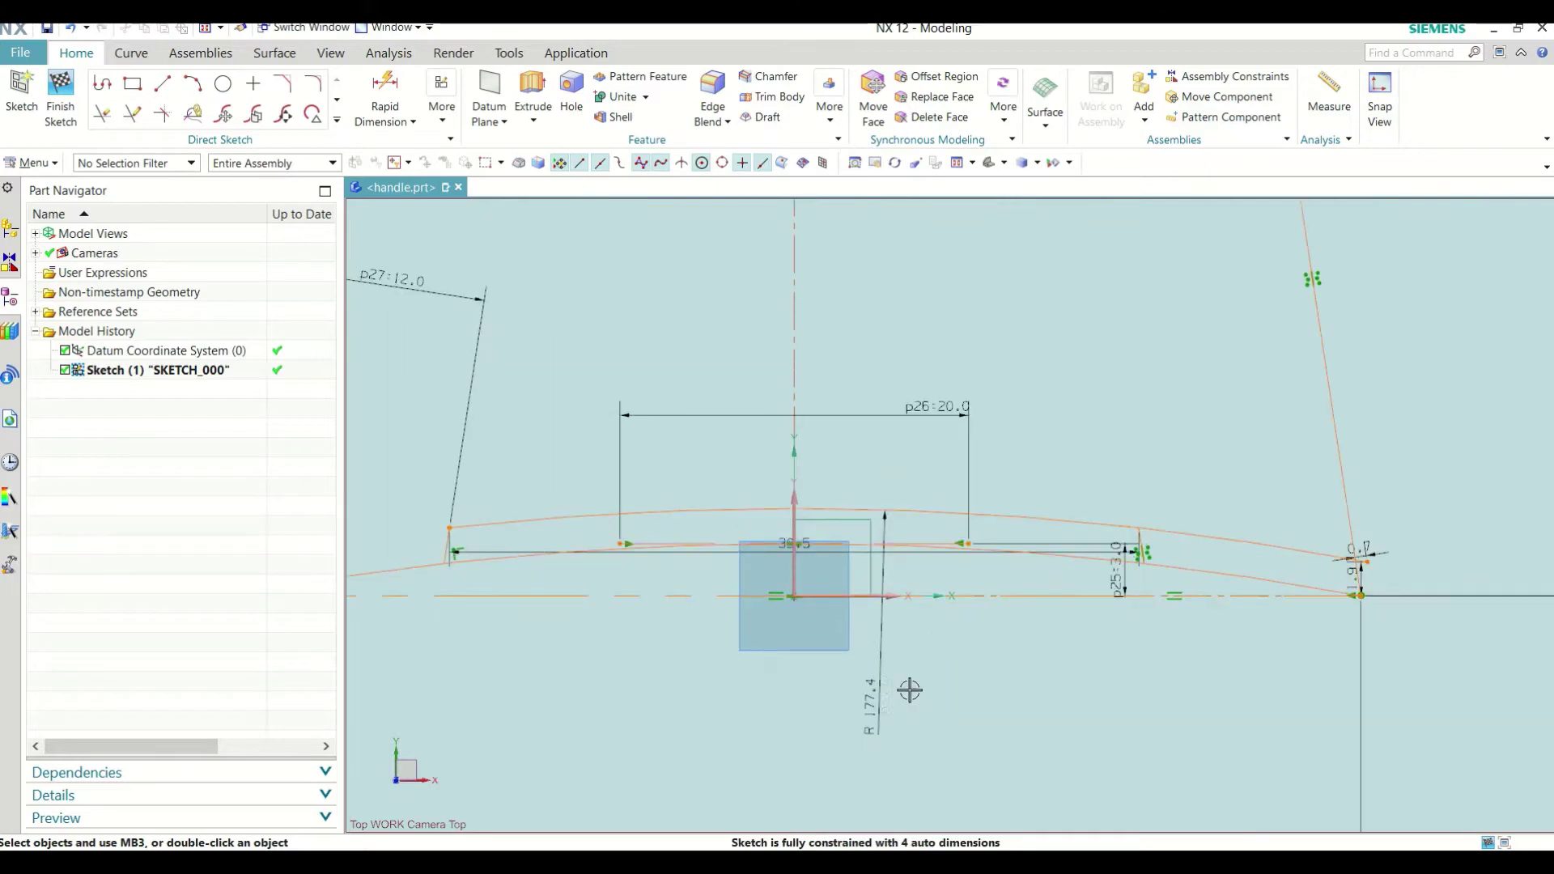
# Step: Move the R 177.4 radius dimension to the right and select it
pyautogui.moveTo(878, 711); pyautogui.dragTo(982, 673)
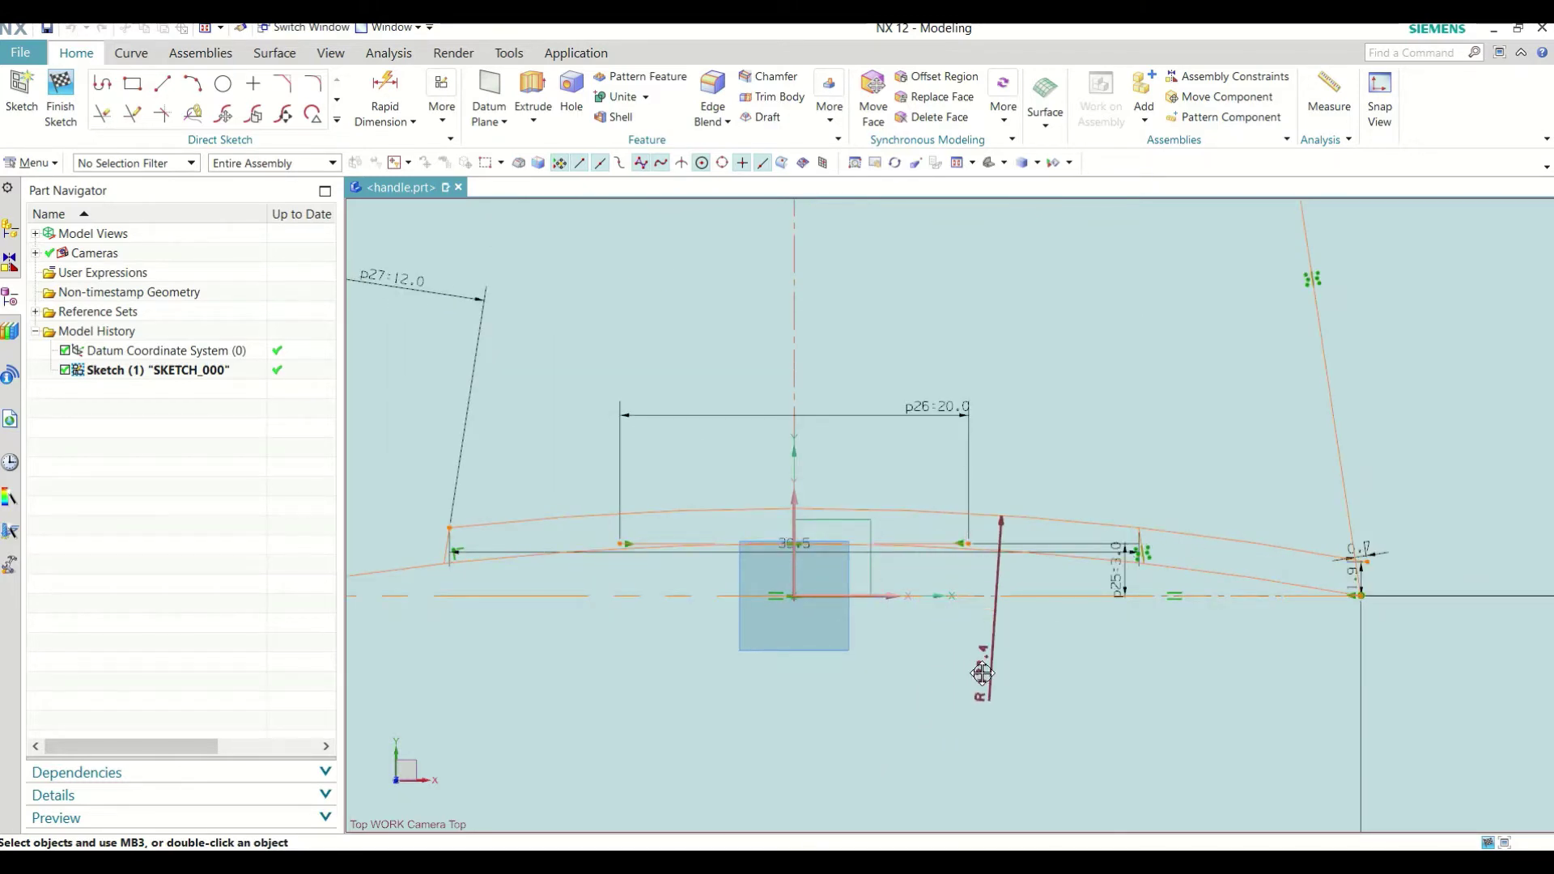
pyautogui.click(981, 668)
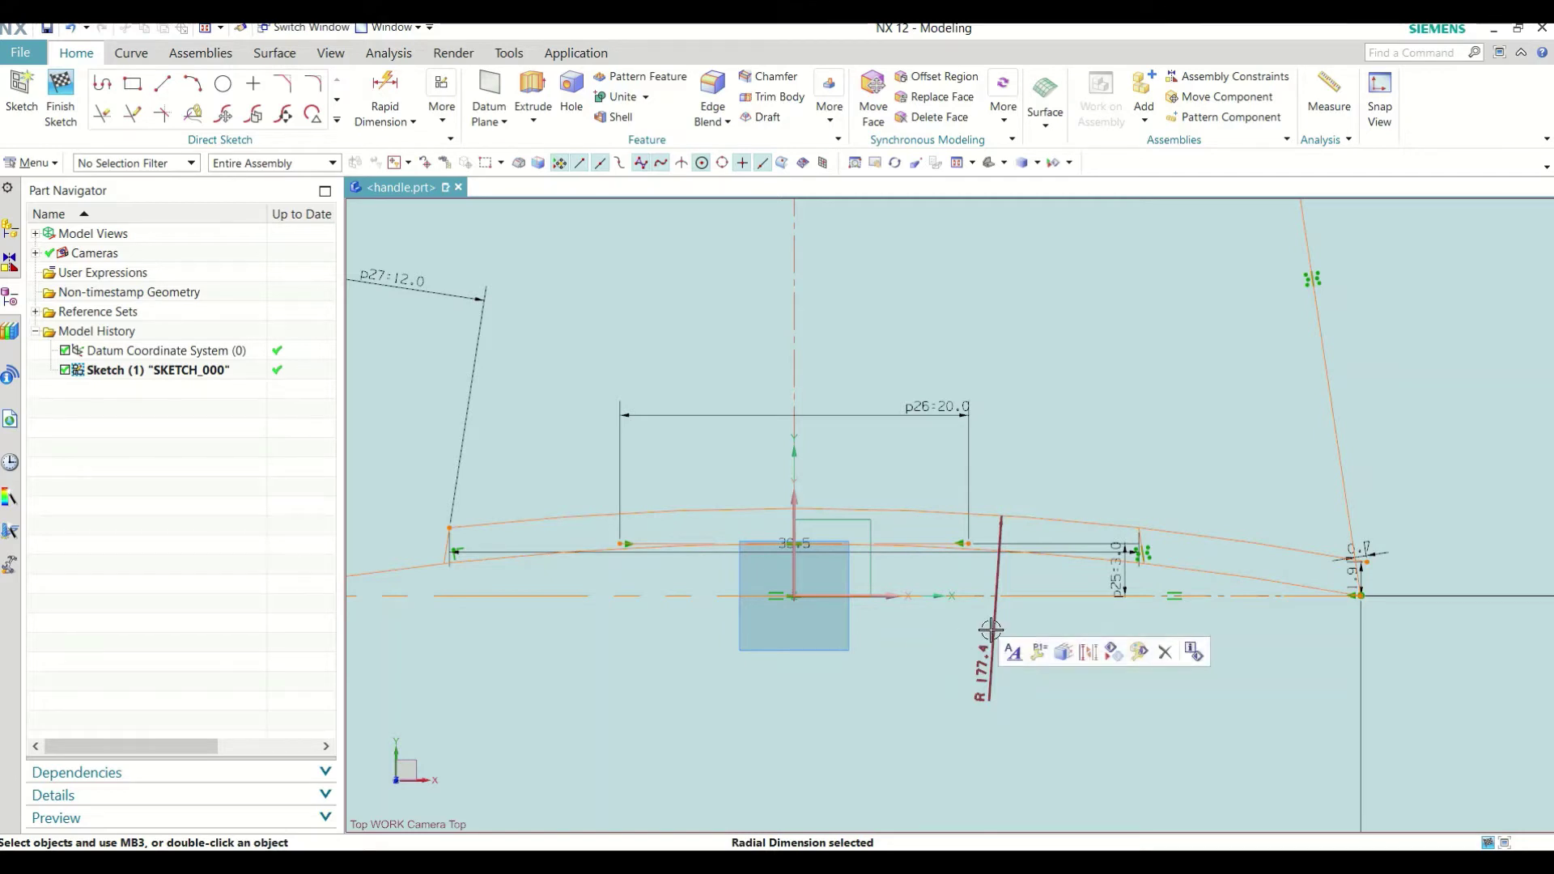
pyautogui.scroll(2, 1337, 601)
pyautogui.scroll(-1, 792, 609)
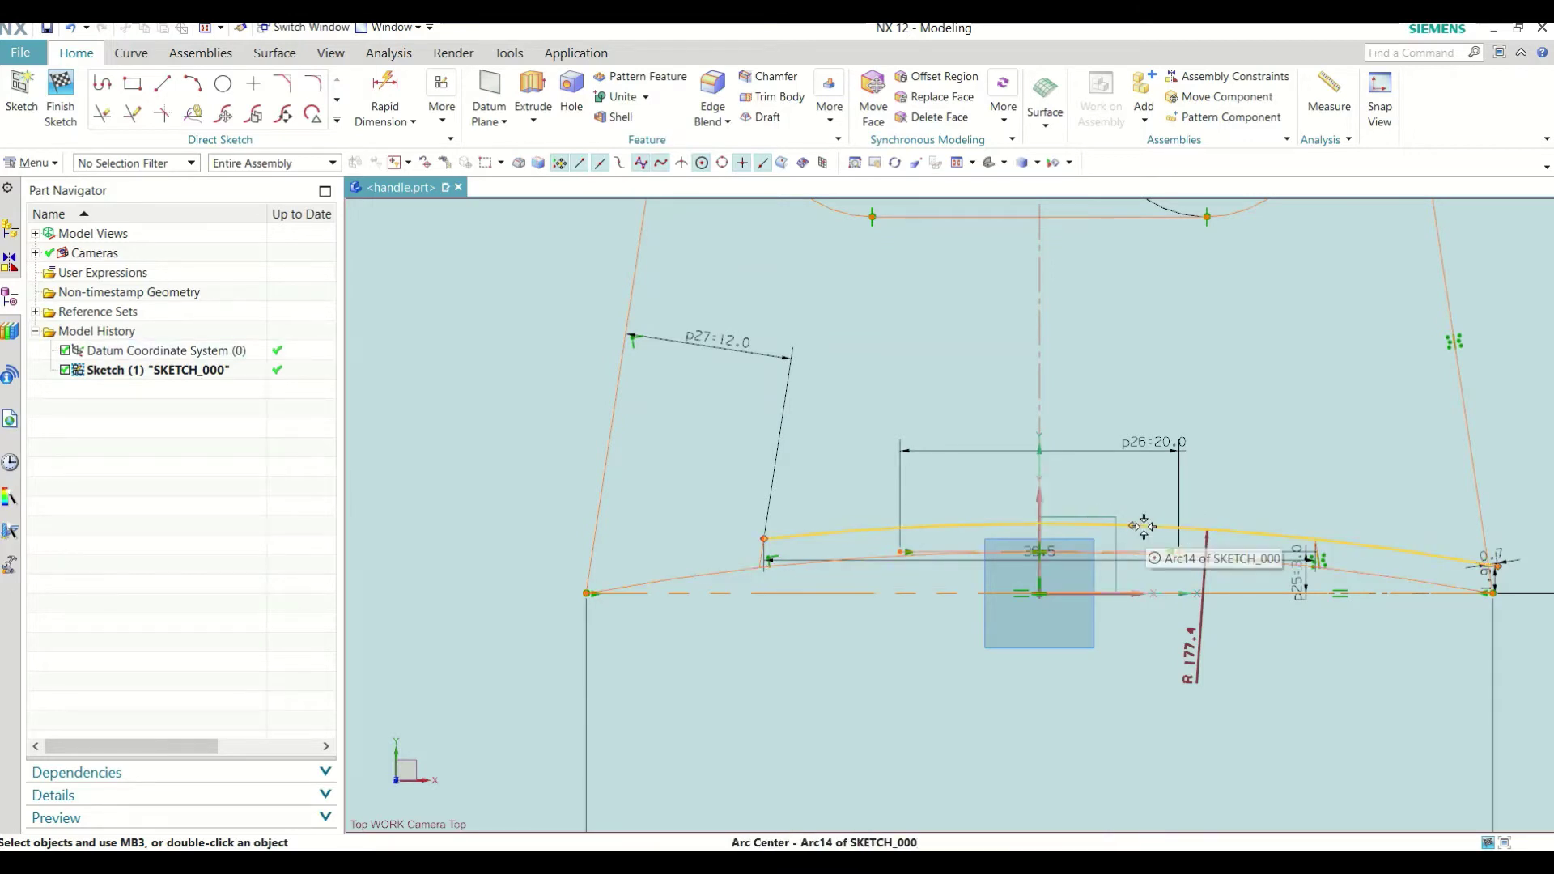
# Step: Drag the arcs and side-line endpoint so the upper arc sits lower at R 180.4
pyautogui.moveTo(1136, 526); pyautogui.dragTo(1091, 438)
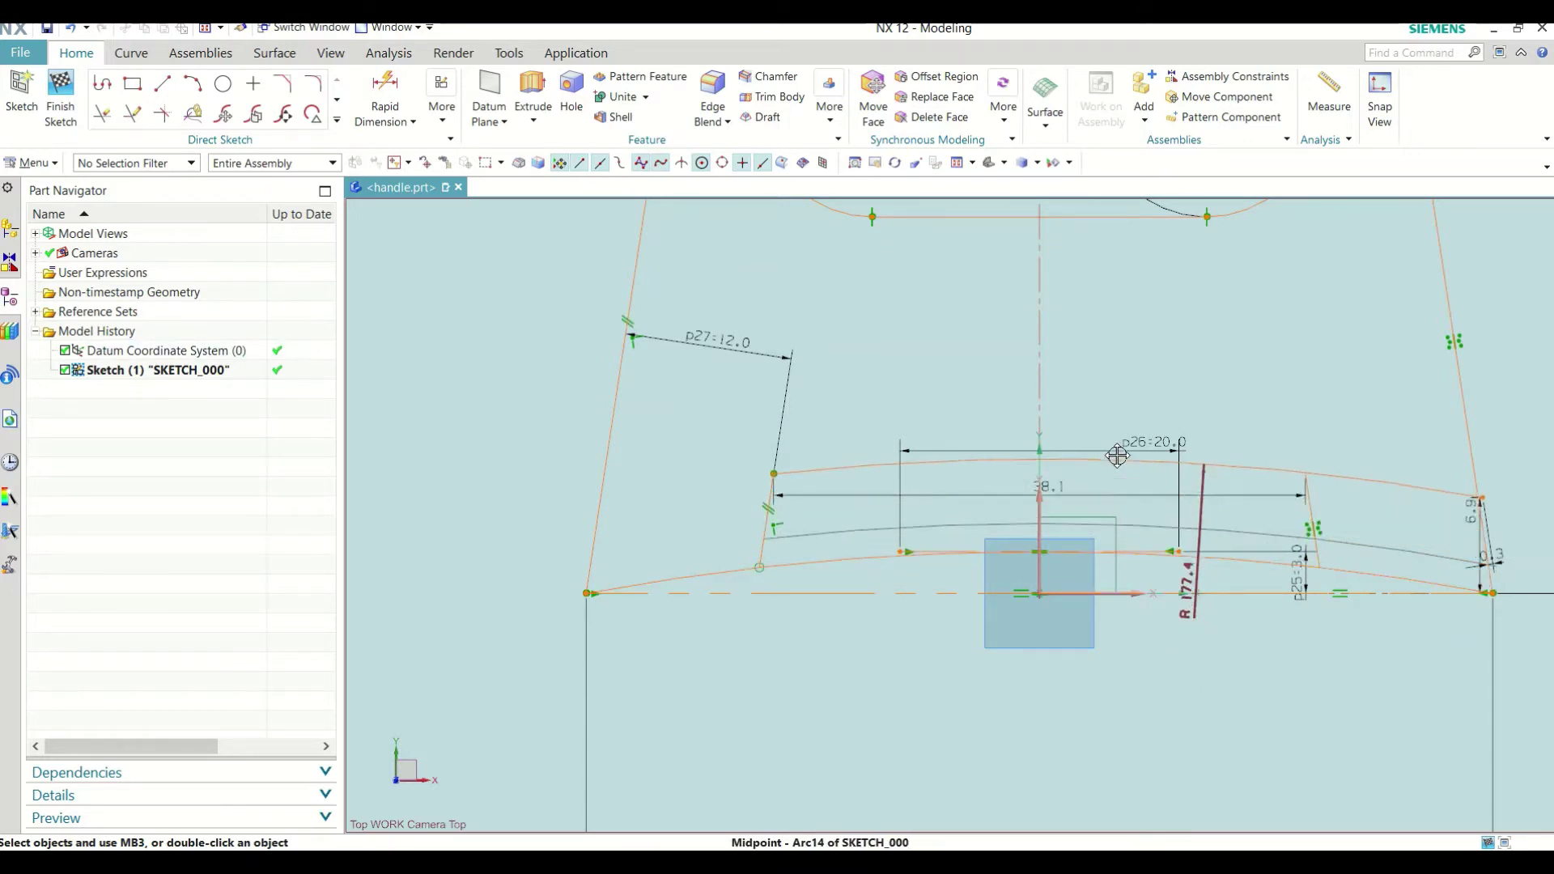
pyautogui.scroll(-3, 639, 537)
pyautogui.scroll(3, 1166, 507)
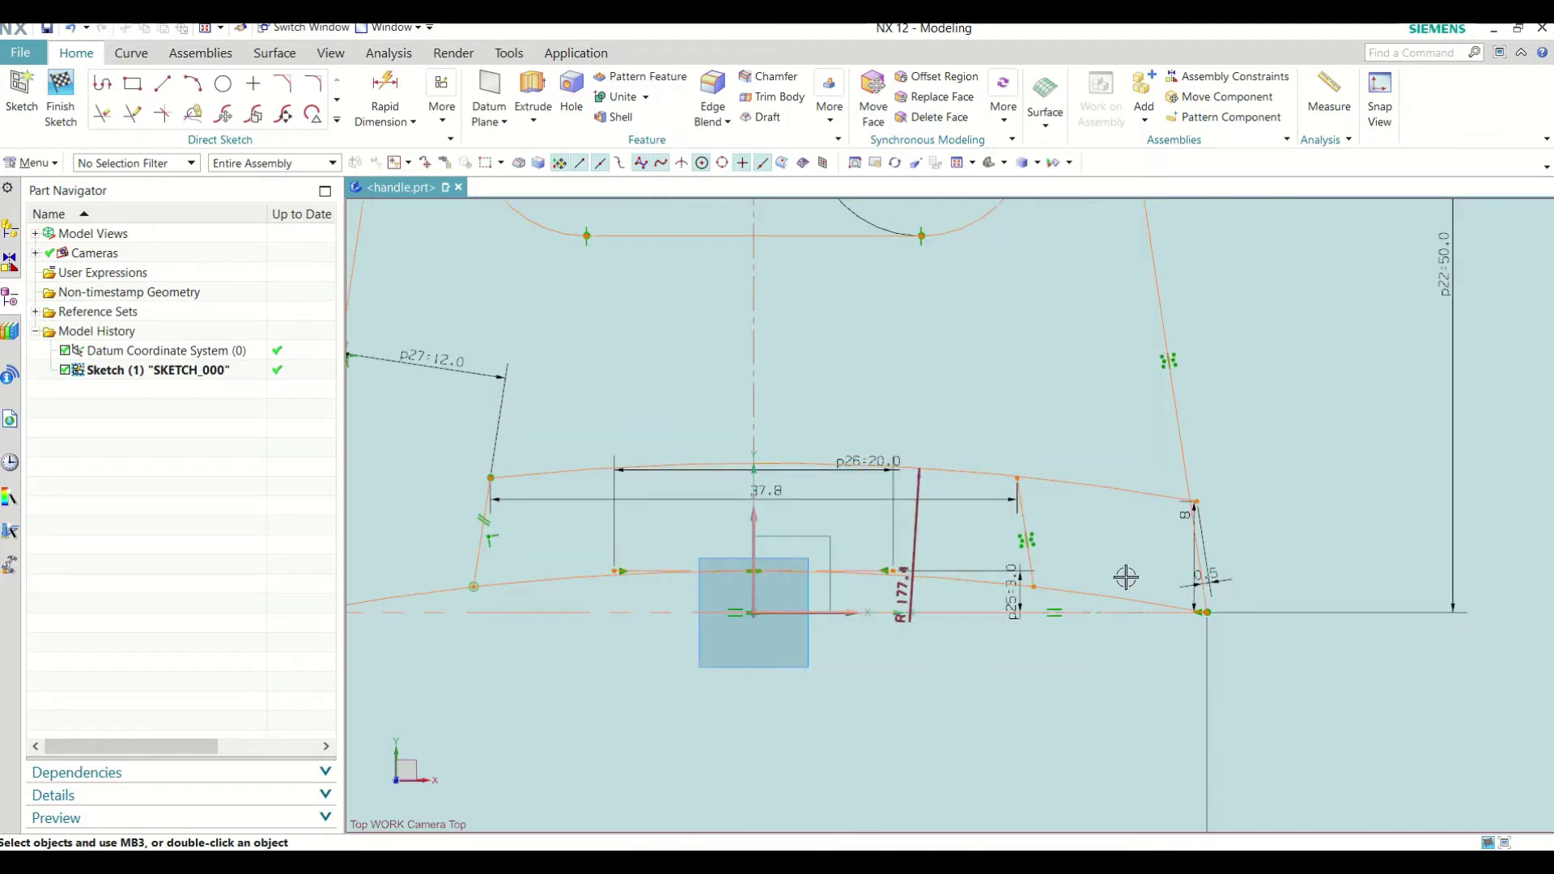
pyautogui.moveTo(1200, 495)
pyautogui.mouseDown()
pyautogui.moveTo(1084, 460)
pyautogui.moveTo(1087, 476)
pyautogui.moveTo(1034, 470)
pyautogui.moveTo(1038, 496)
pyautogui.mouseUp()
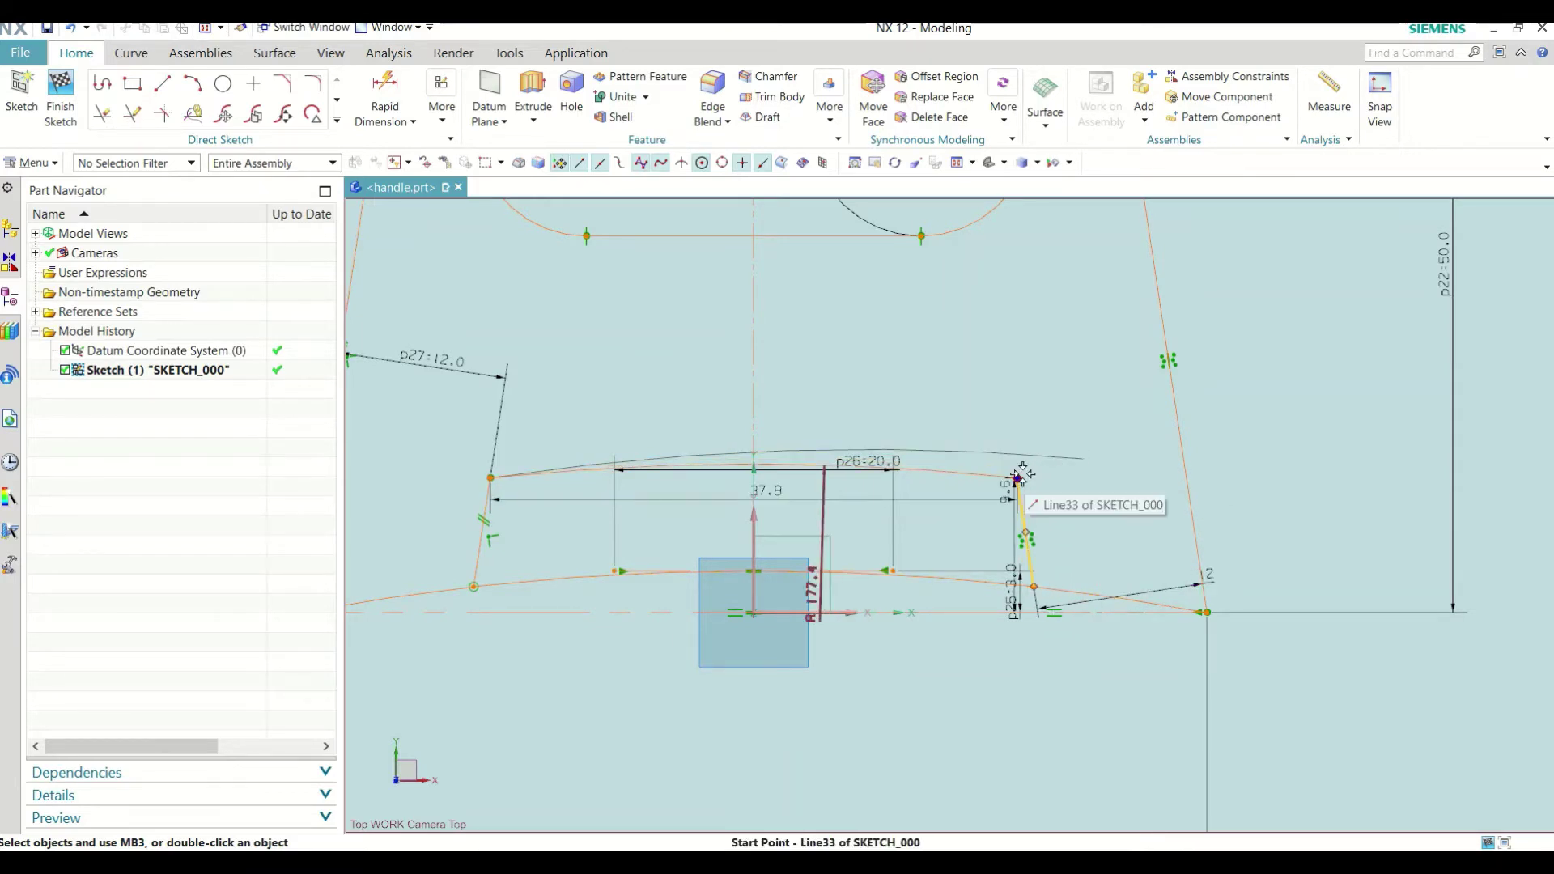
pyautogui.scroll(1, 1221, 653)
pyautogui.scroll(1, 750, 528)
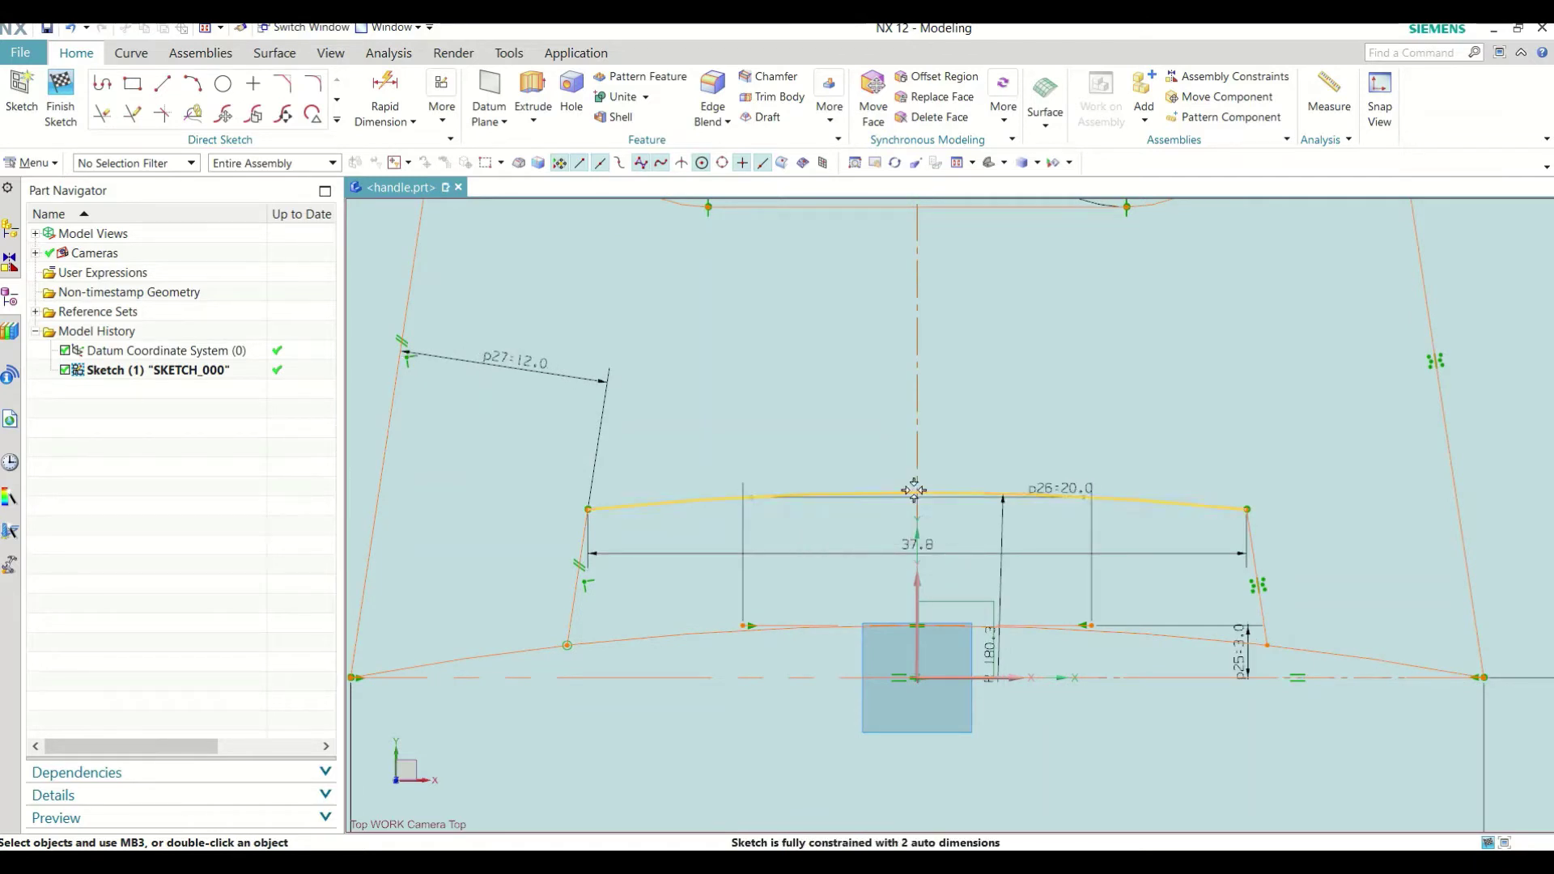
pyautogui.moveTo(917, 492); pyautogui.dragTo(915, 536)
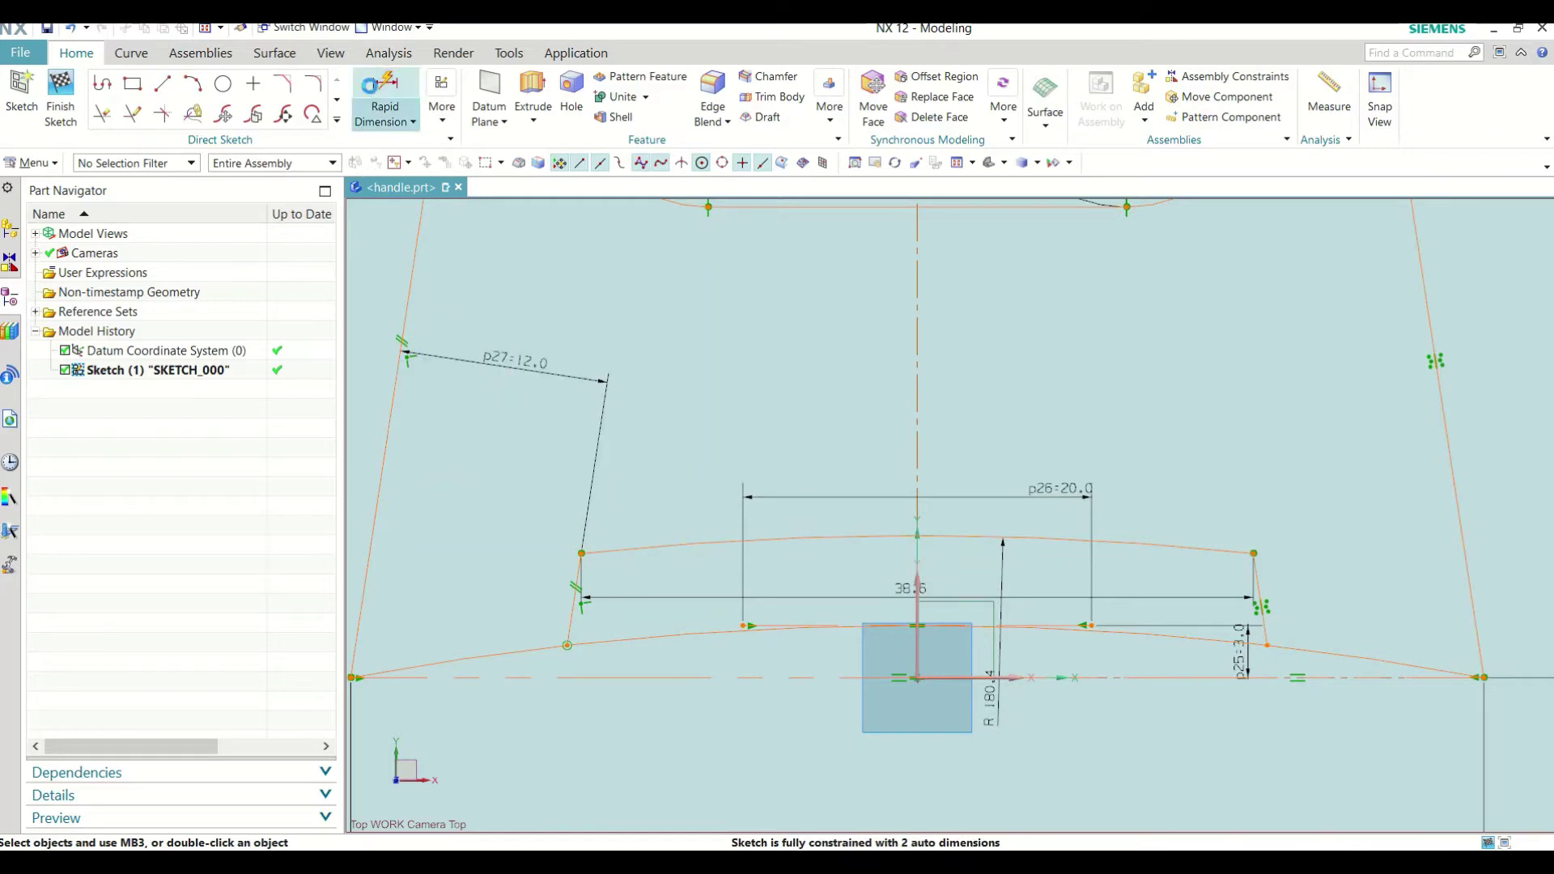
# Step: Dimension the upper arc's peak 5.2 above the lower line, then deepen the arc's curve
pyautogui.click(385, 94)
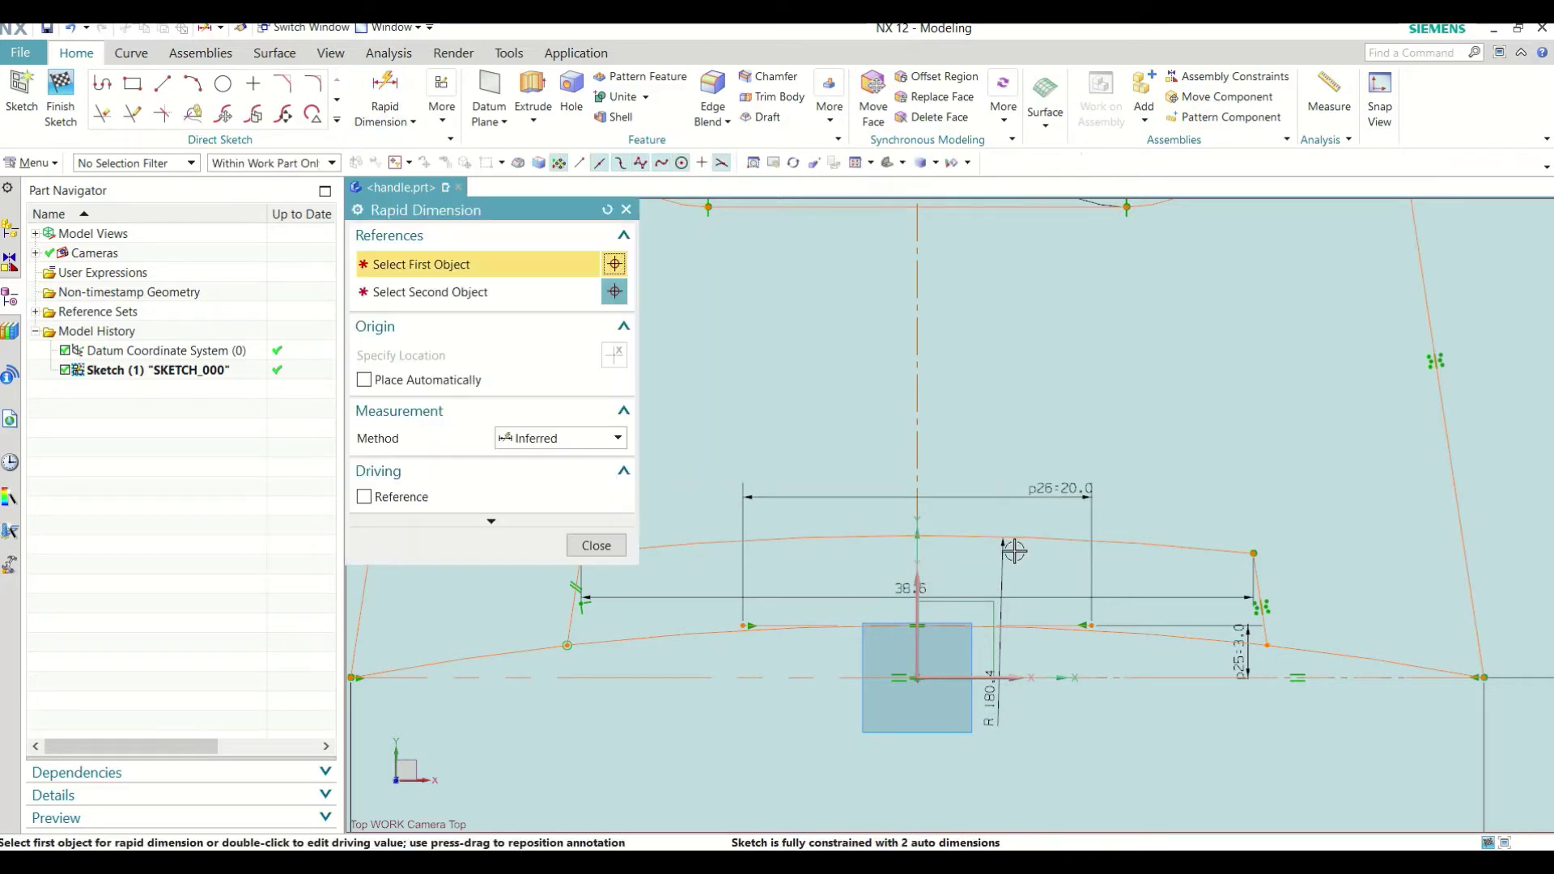
pyautogui.click(919, 535)
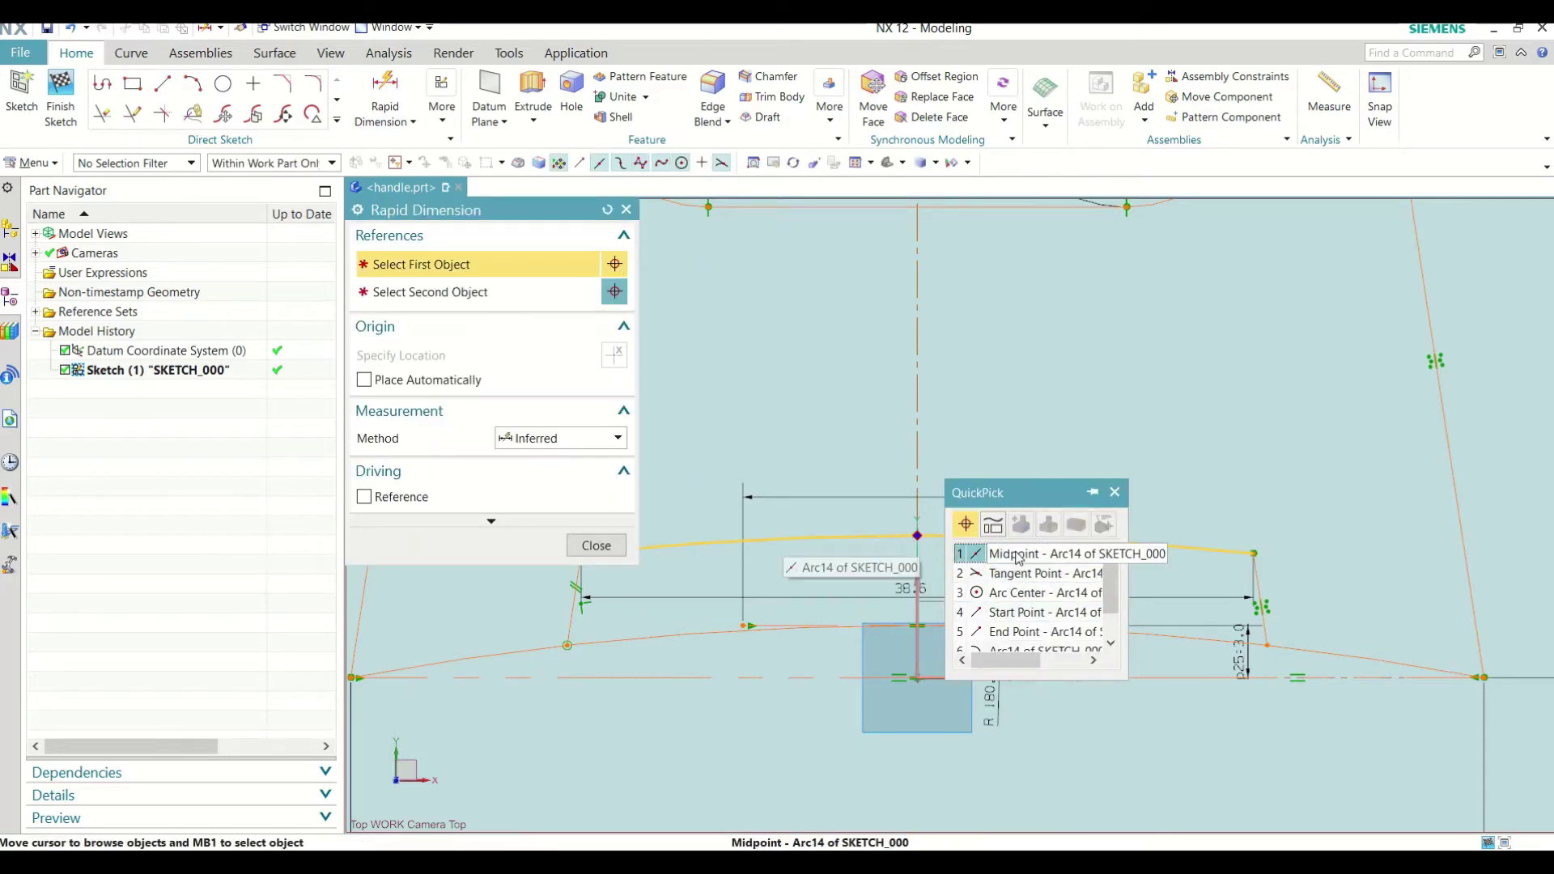
pyautogui.click(1017, 557)
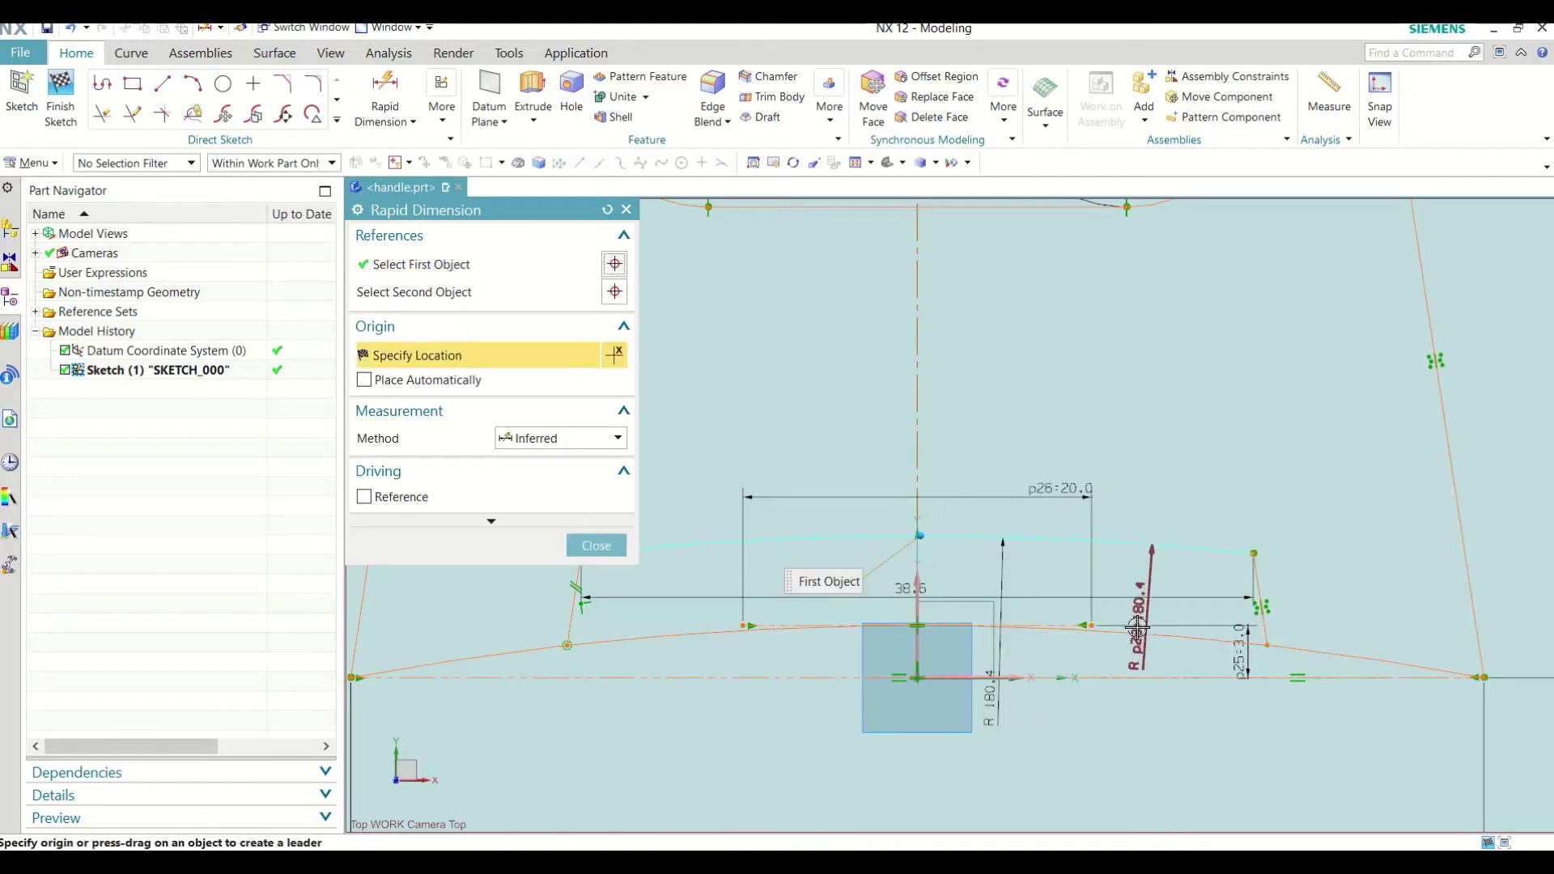
pyautogui.click(917, 625)
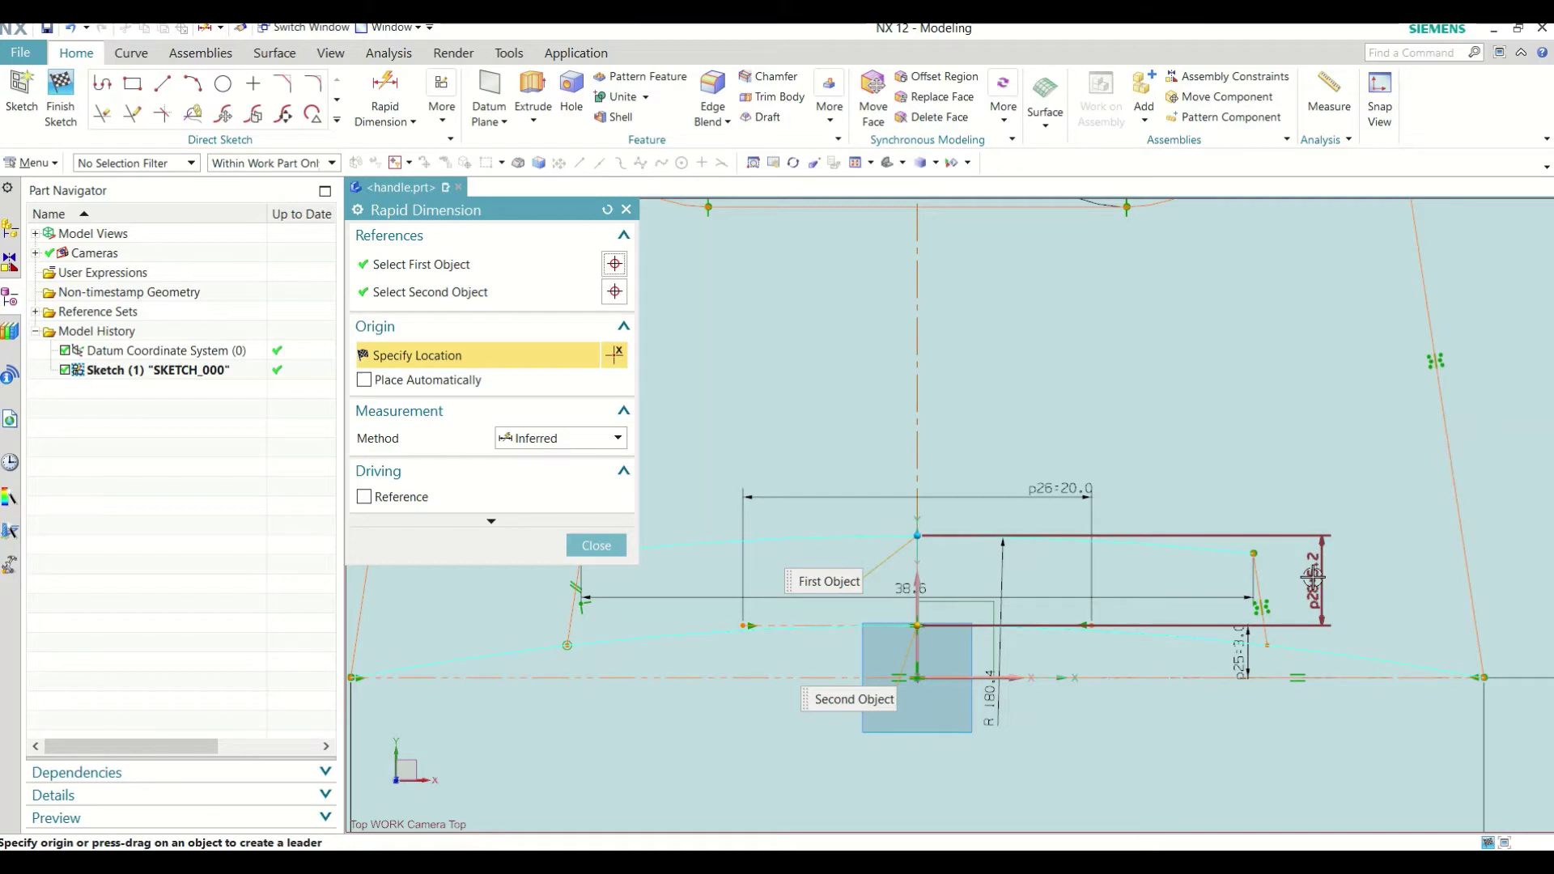
pyautogui.click(1313, 578)
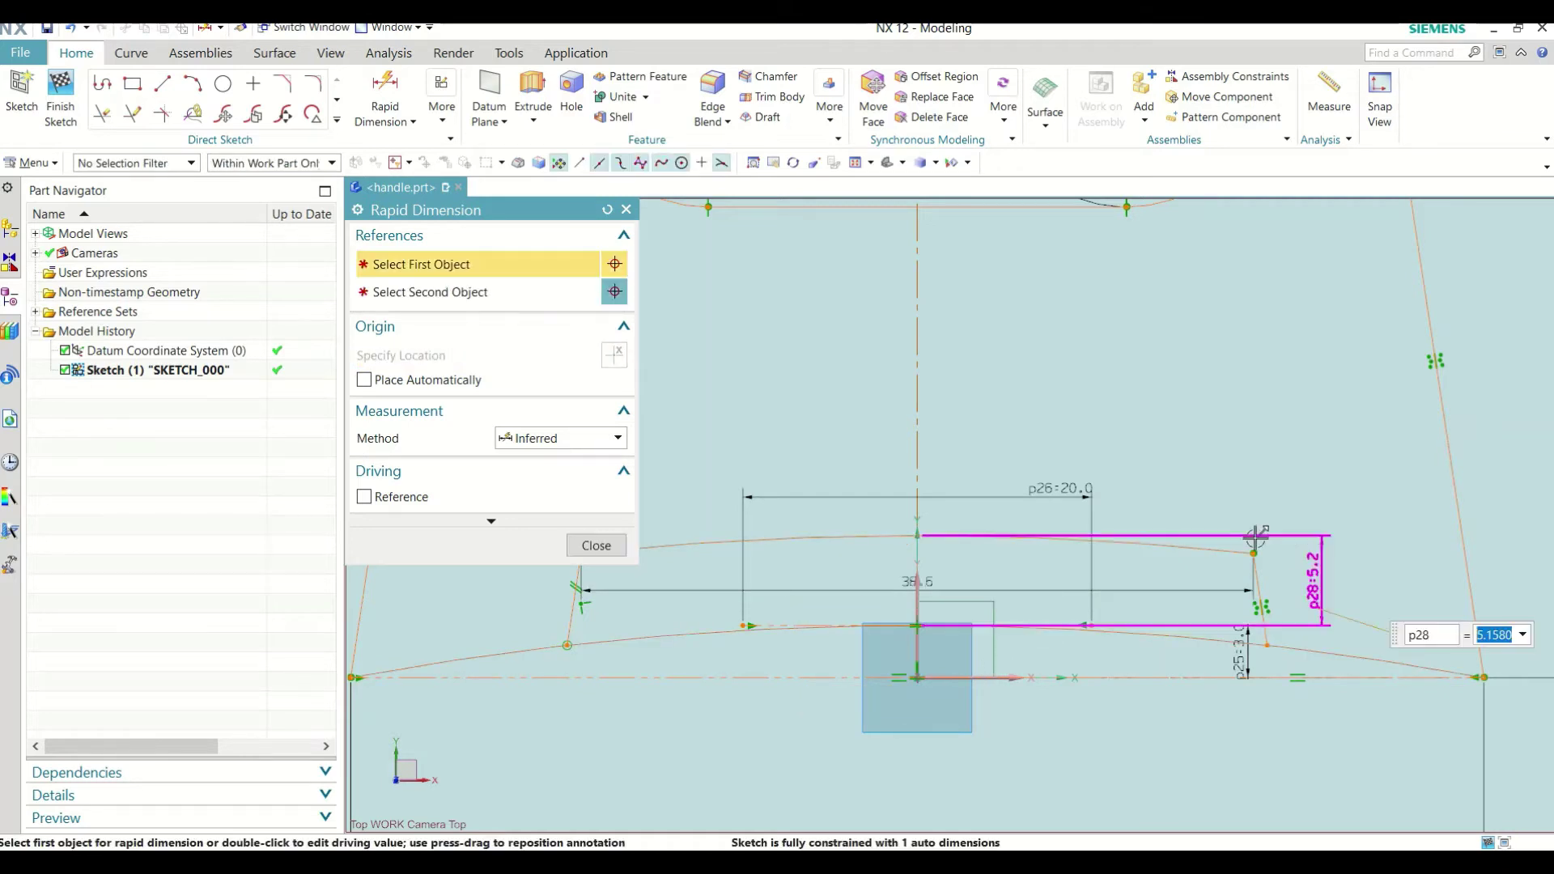
pyautogui.write('2')
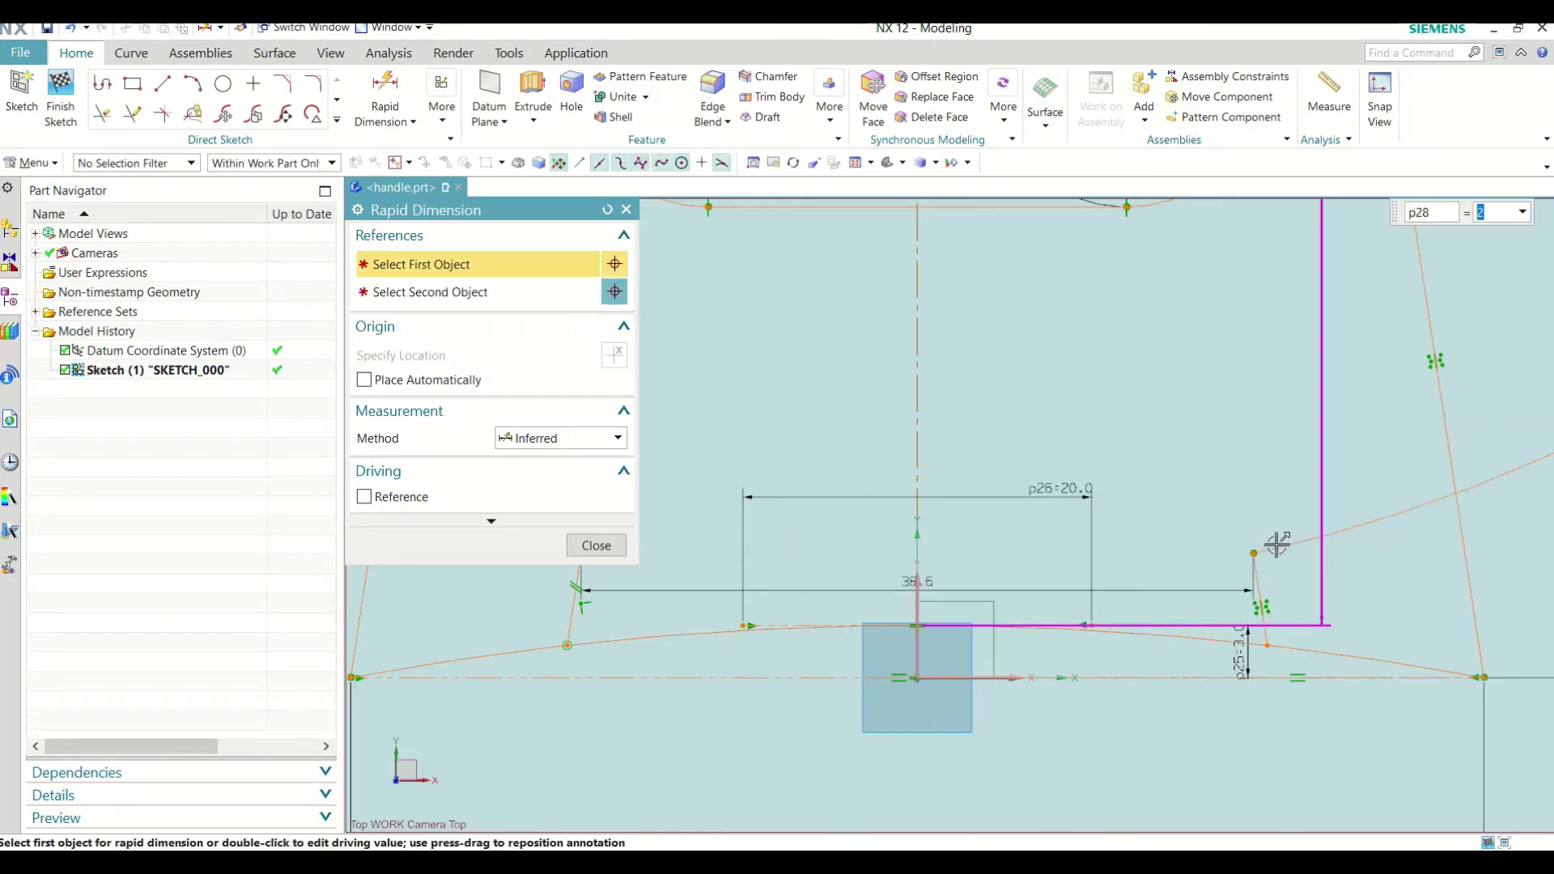
pyautogui.press('Escape')
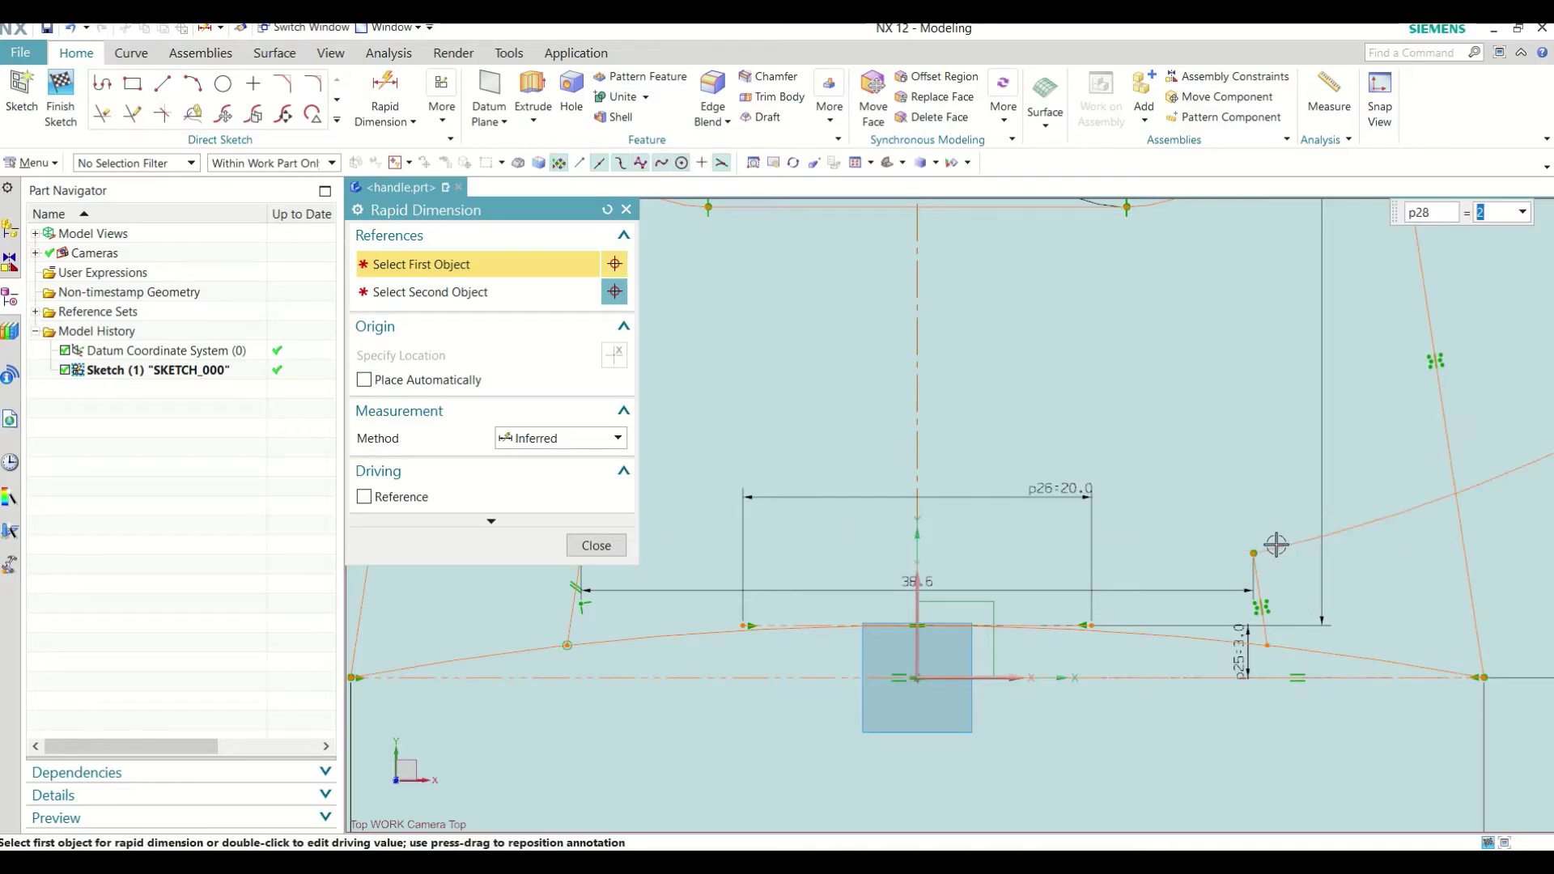
pyautogui.press('Escape')
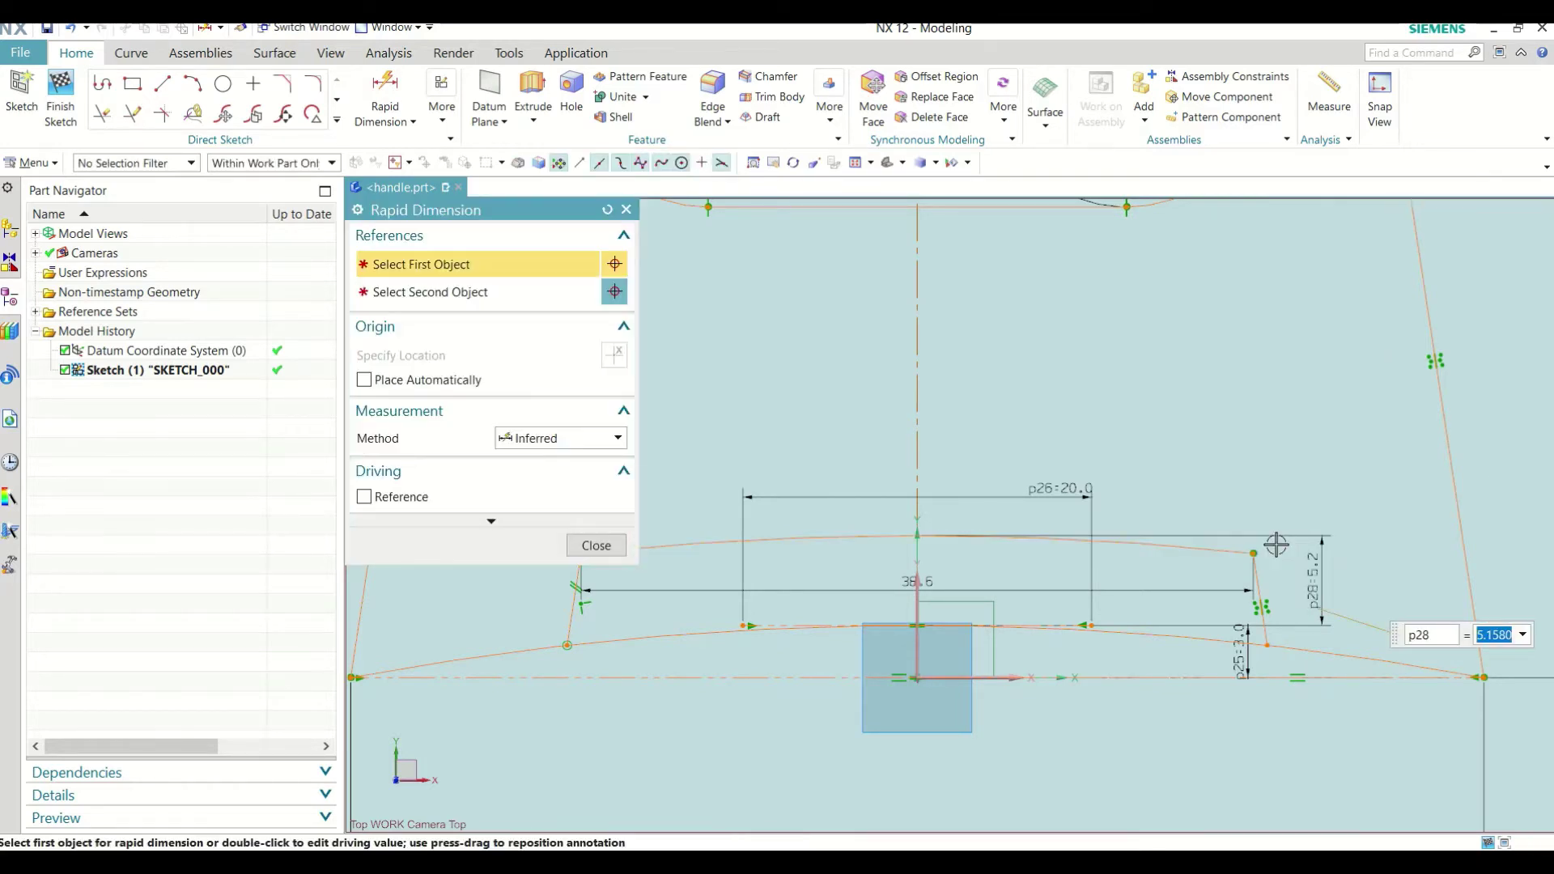
pyautogui.click(596, 545)
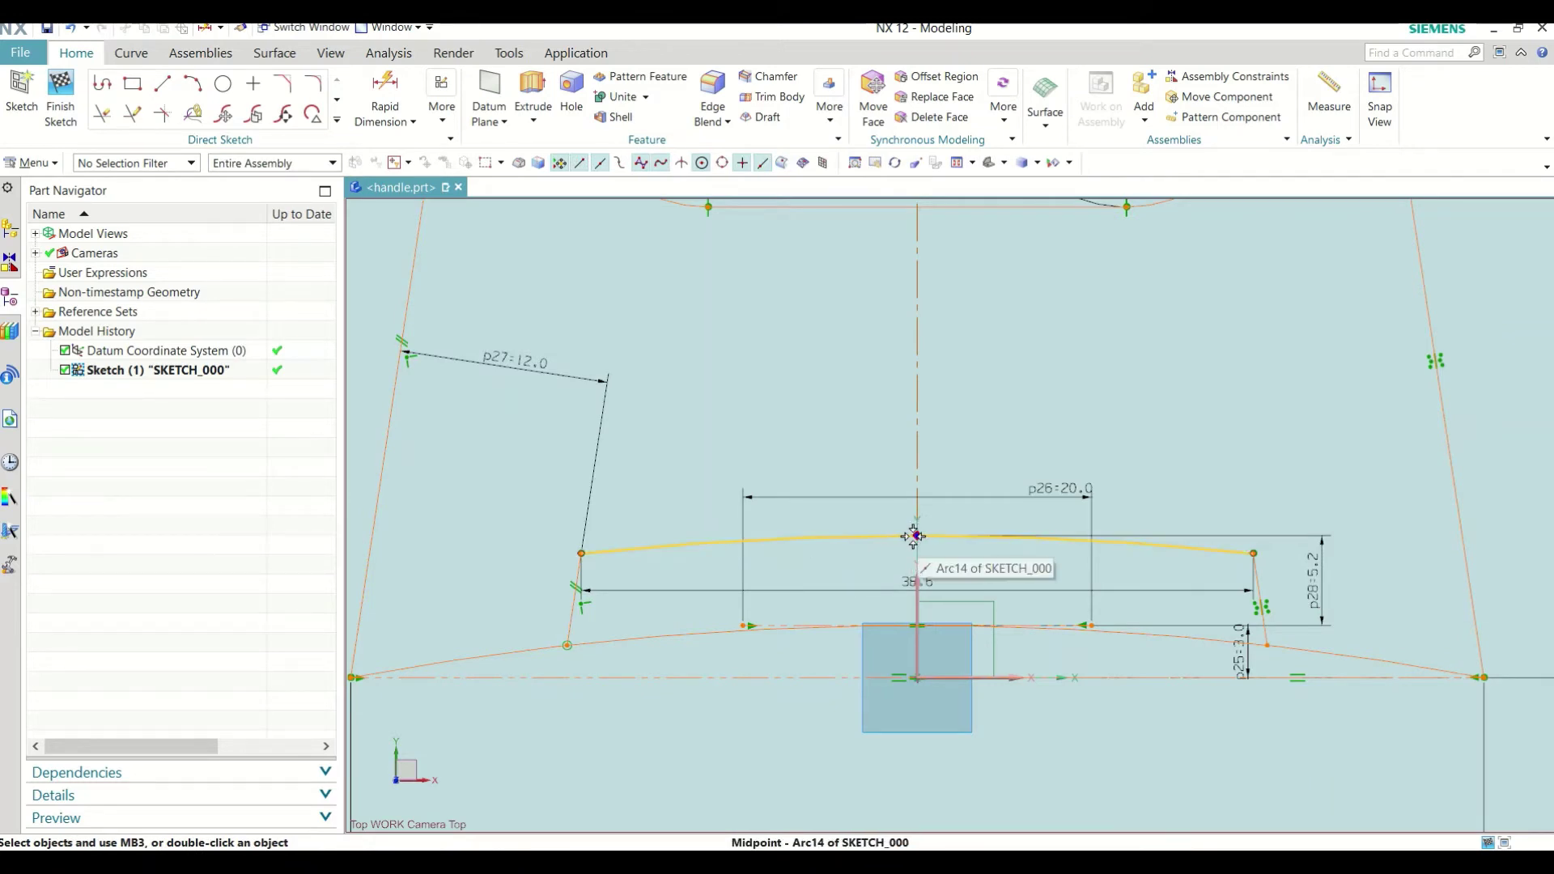
pyautogui.moveTo(914, 536); pyautogui.dragTo(919, 561)
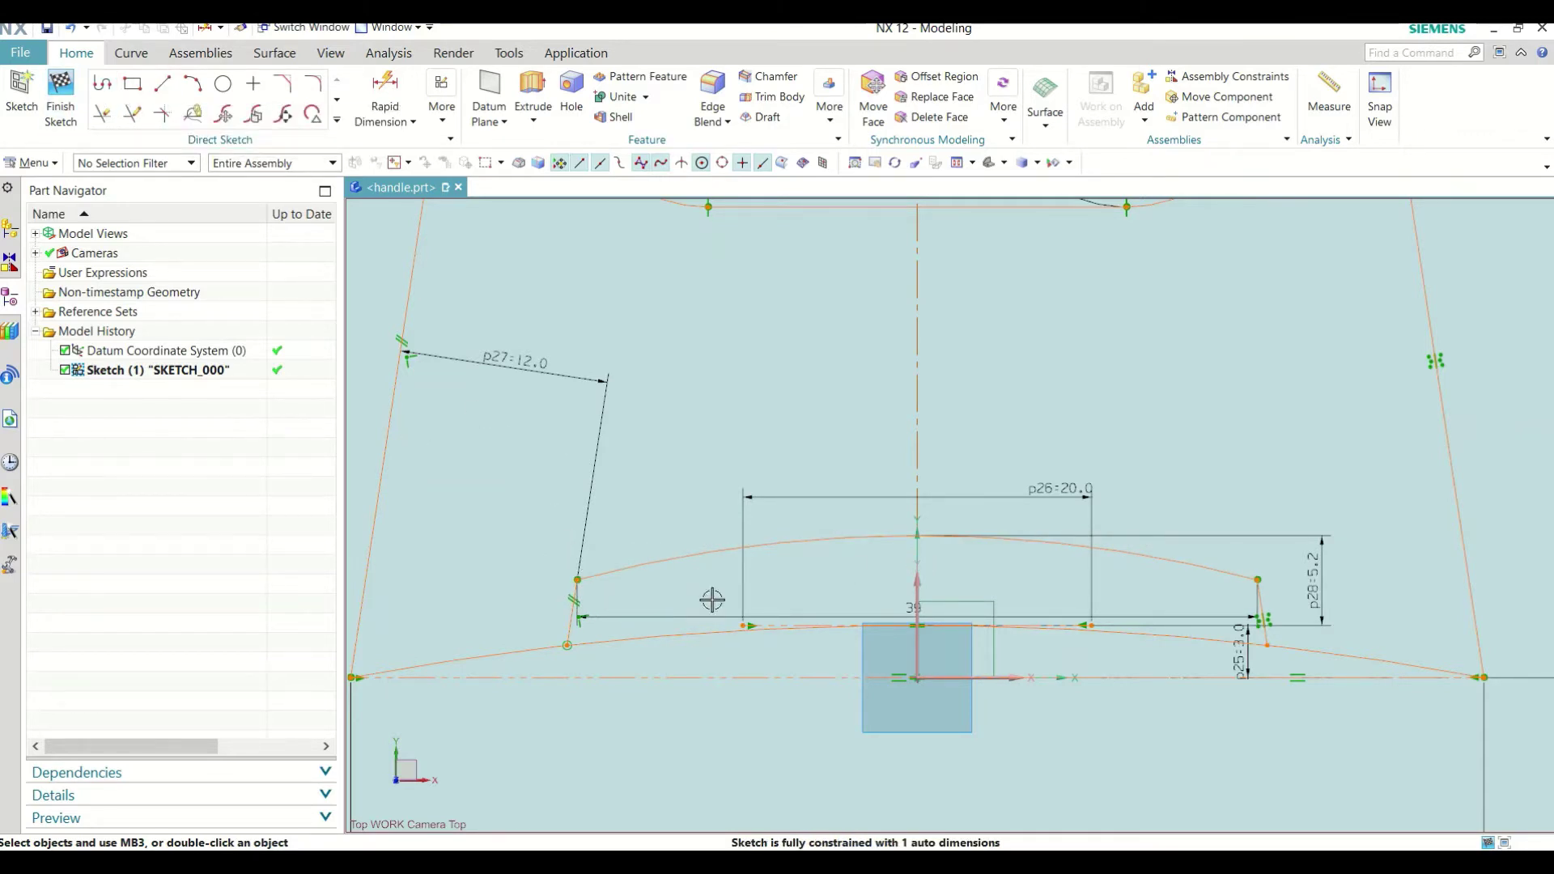
pyautogui.moveTo(917, 535); pyautogui.dragTo(917, 567)
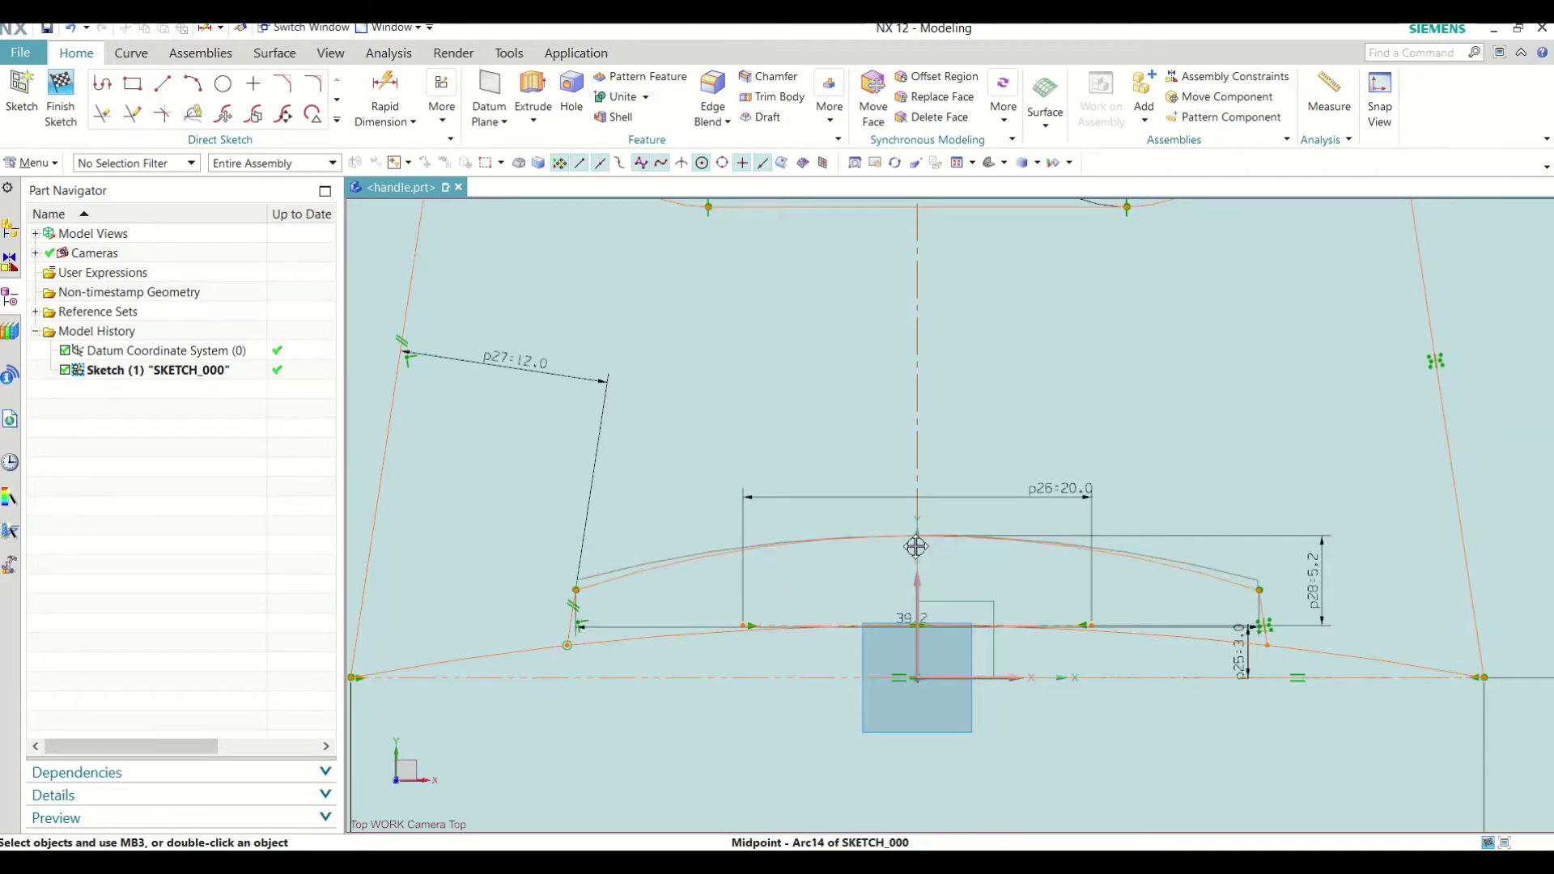
# Step: Draw an 18-long horizontal line above the upper arc's peak
pyautogui.click(162, 84)
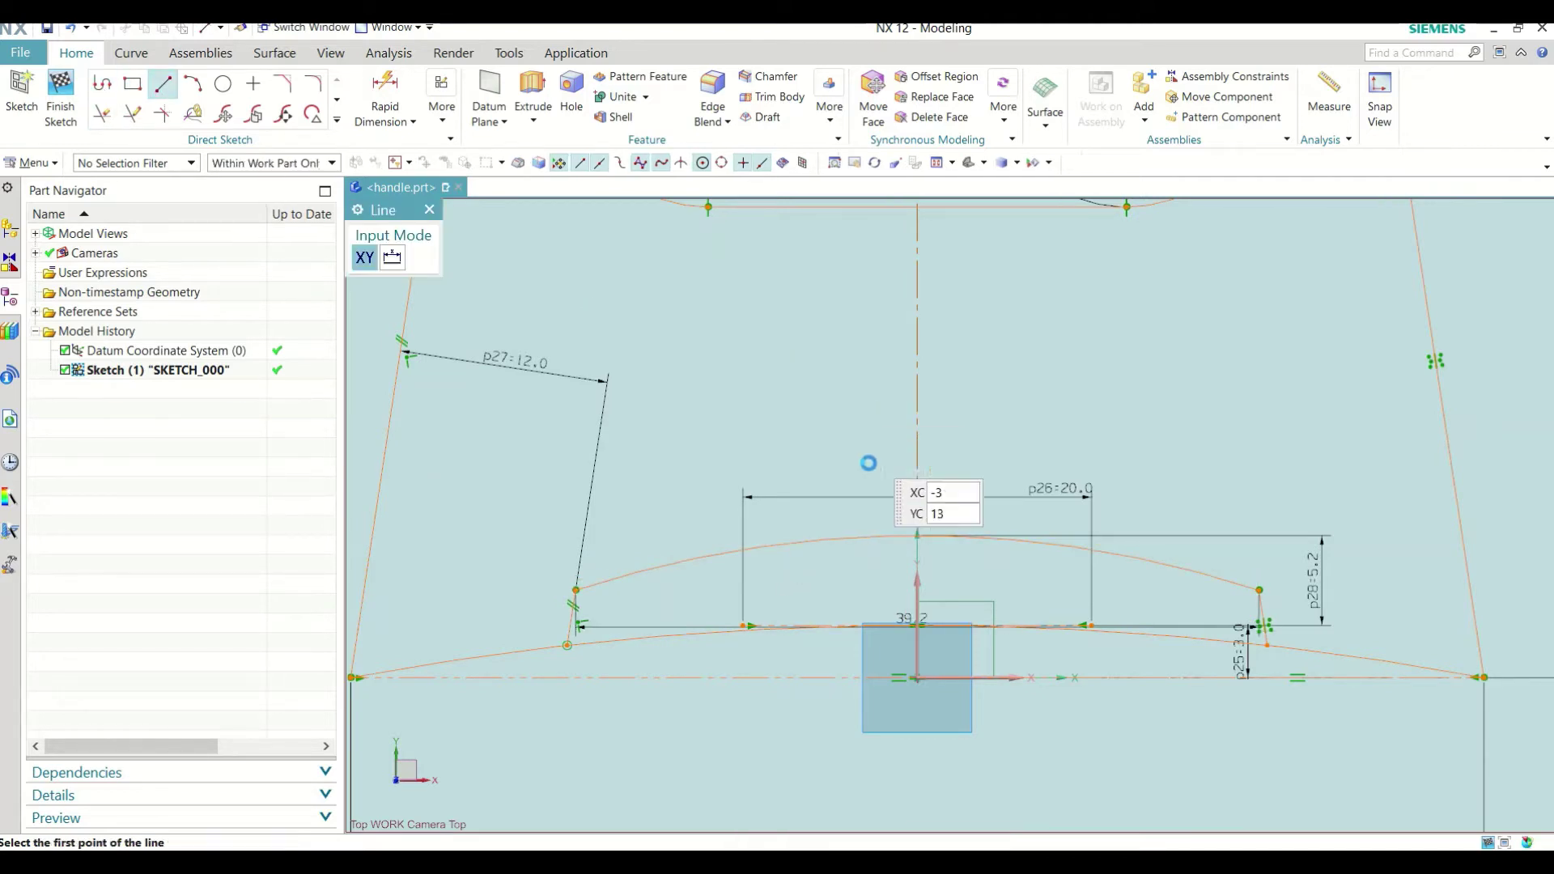
pyautogui.click(917, 533)
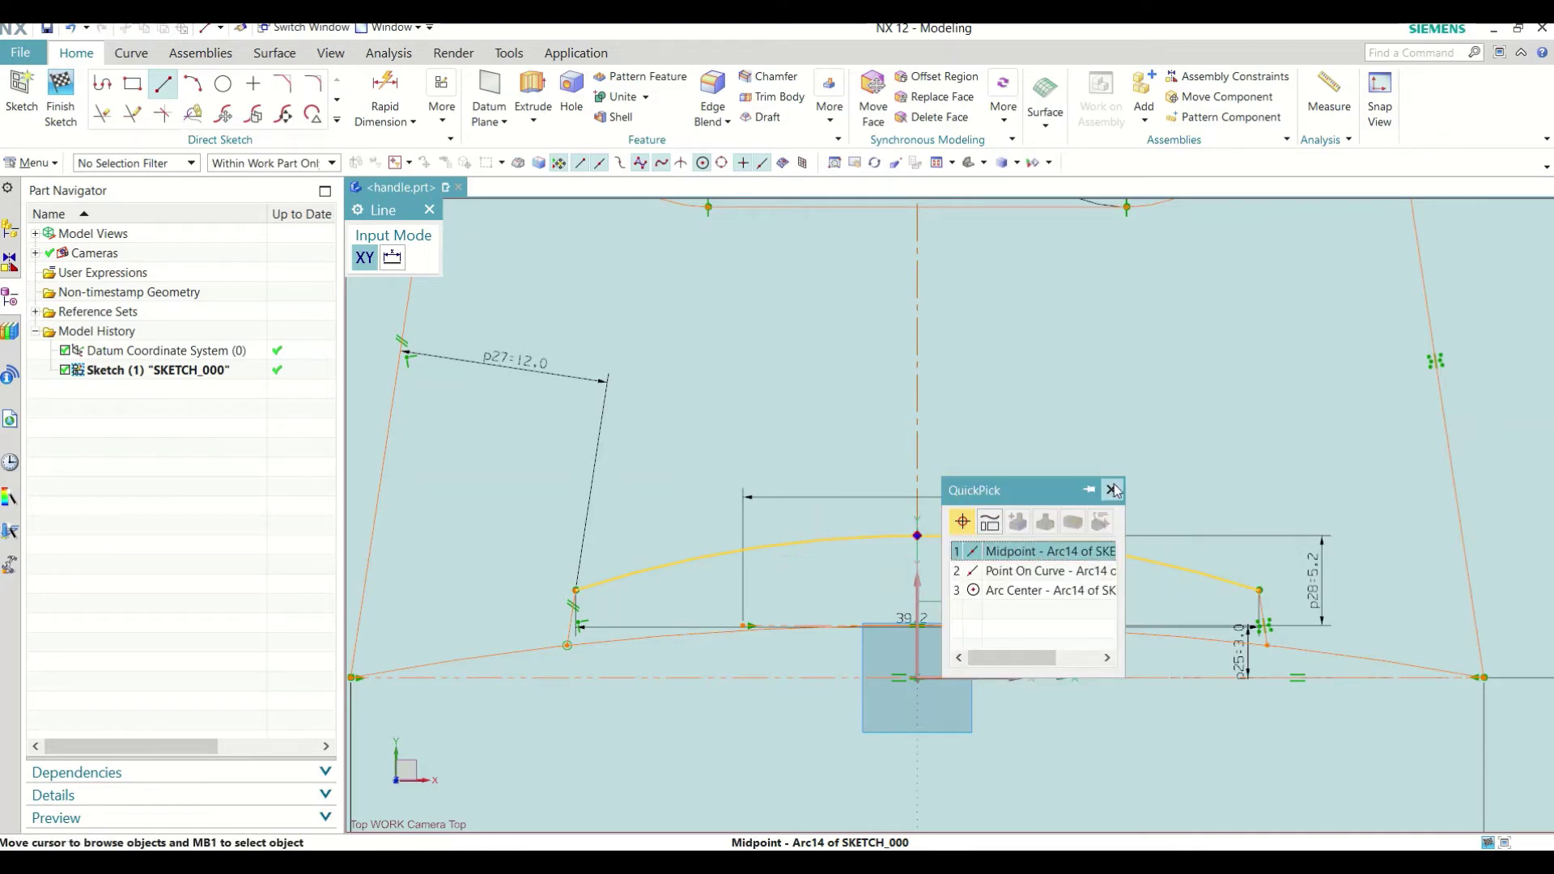
pyautogui.click(734, 443)
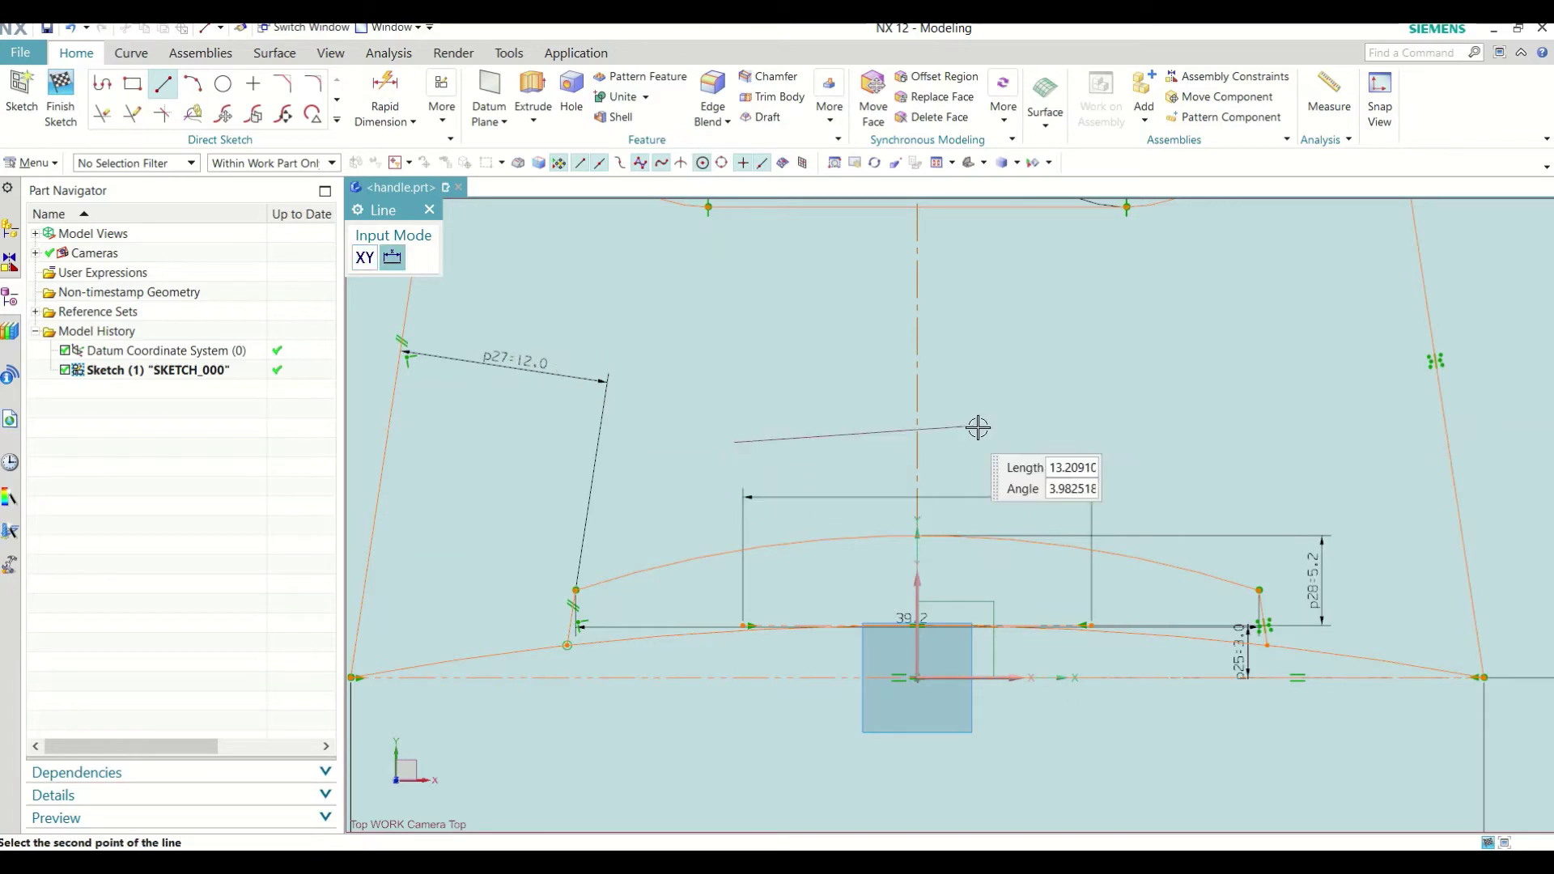
pyautogui.click(1048, 443)
pyautogui.click(429, 210)
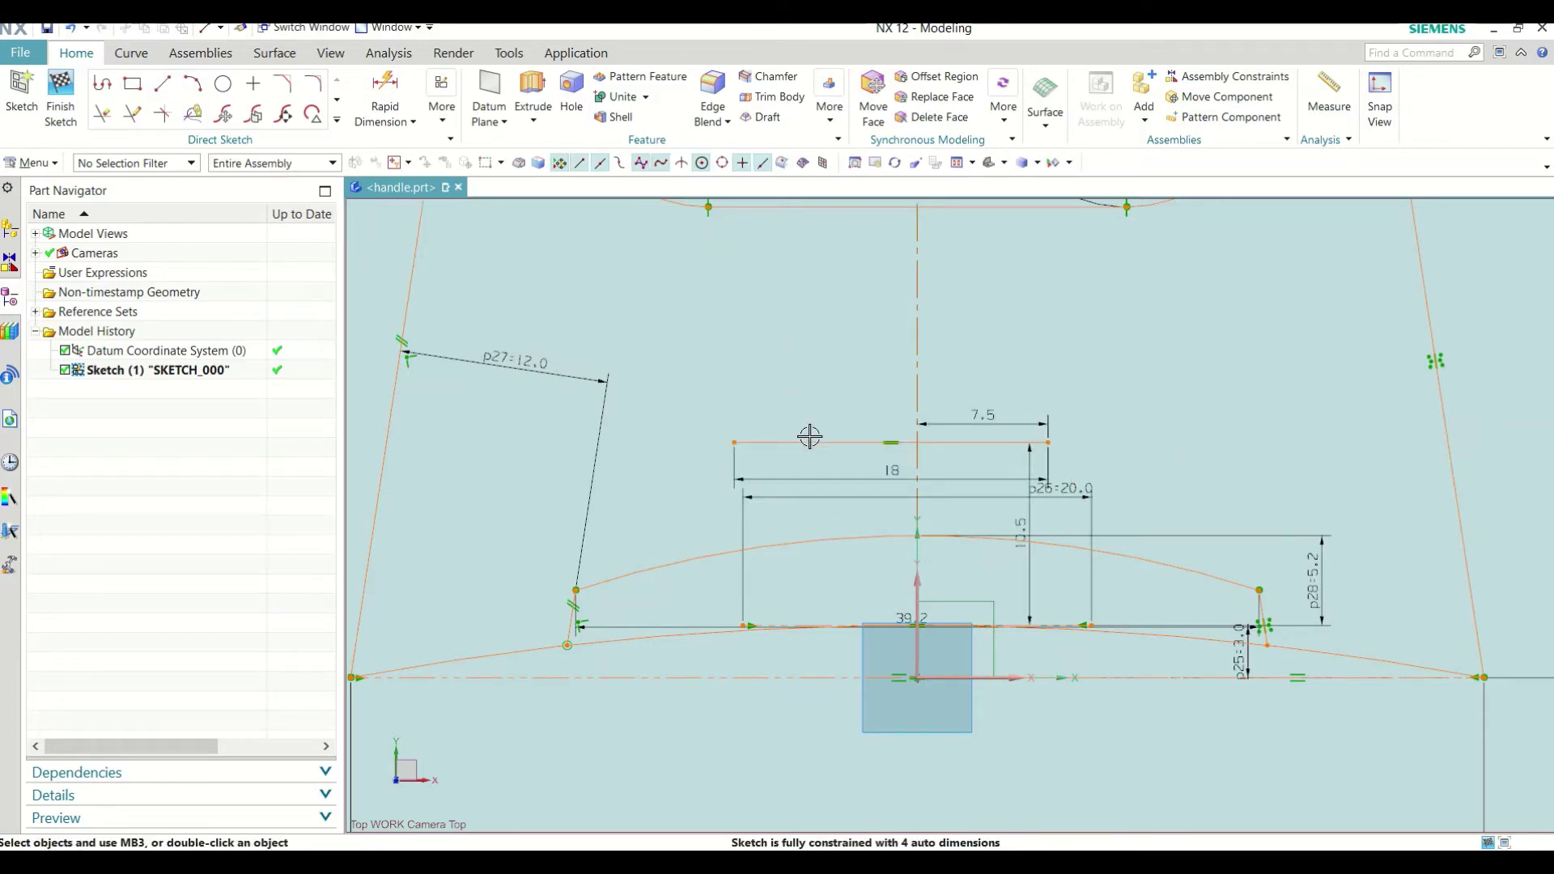
pyautogui.click(442, 106)
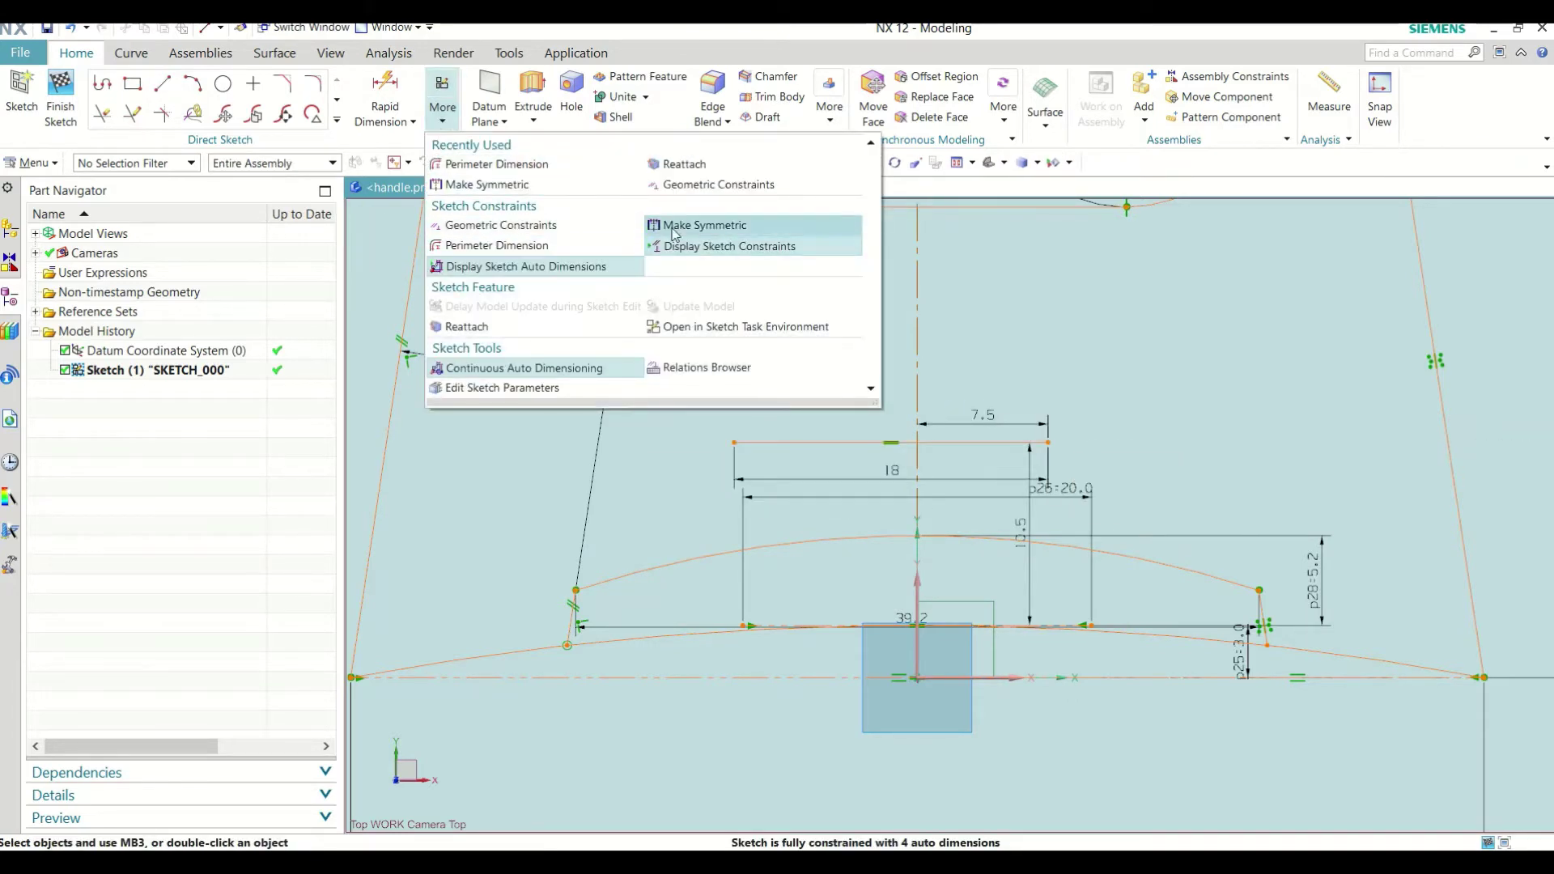
pyautogui.click(688, 184)
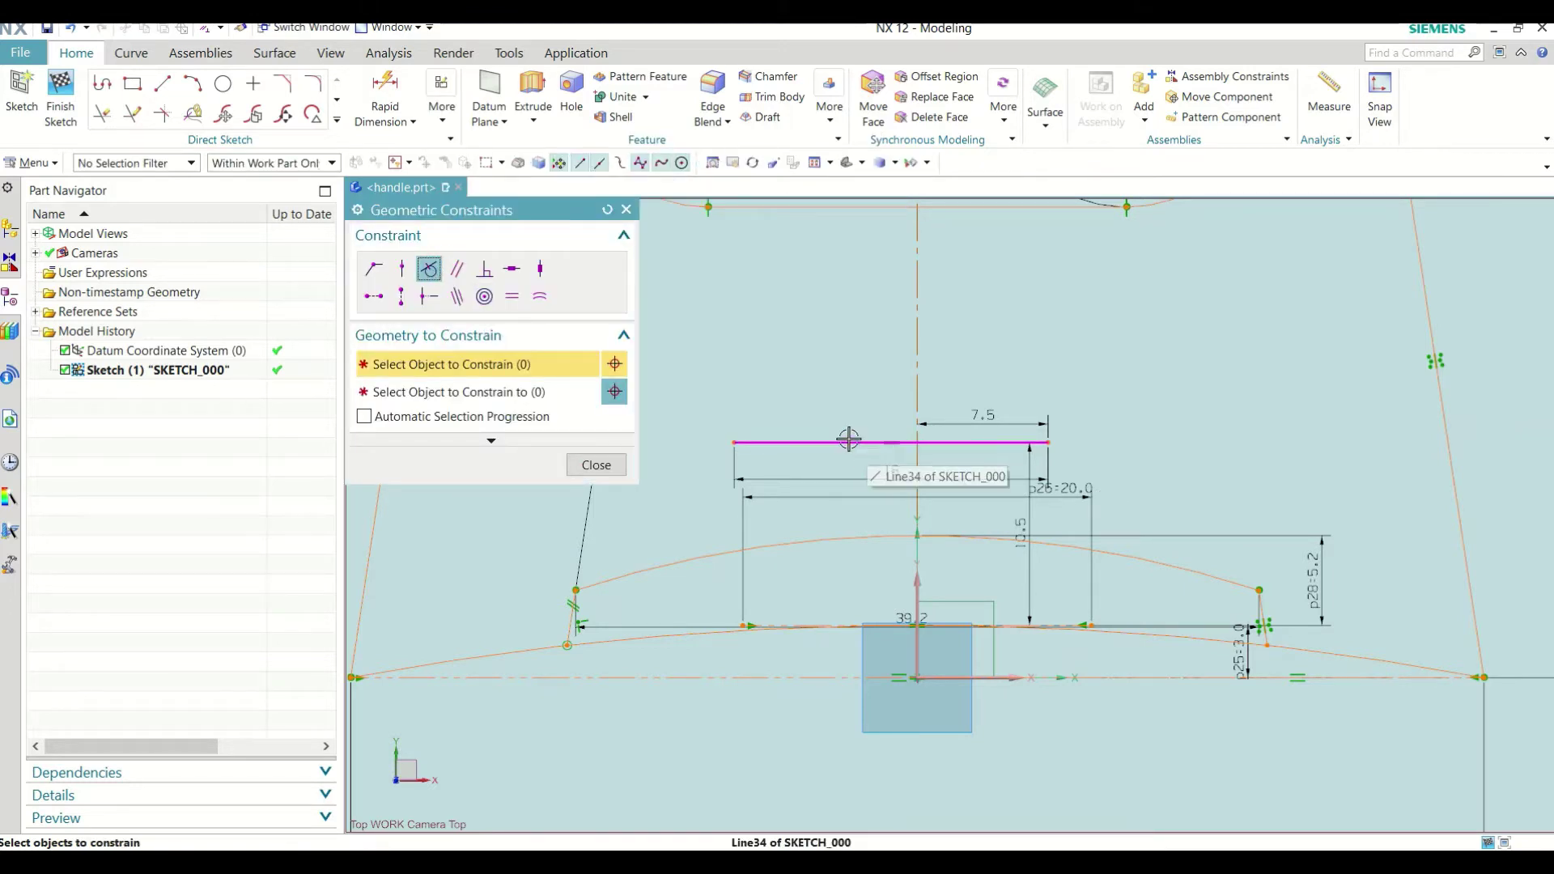
pyautogui.click(627, 210)
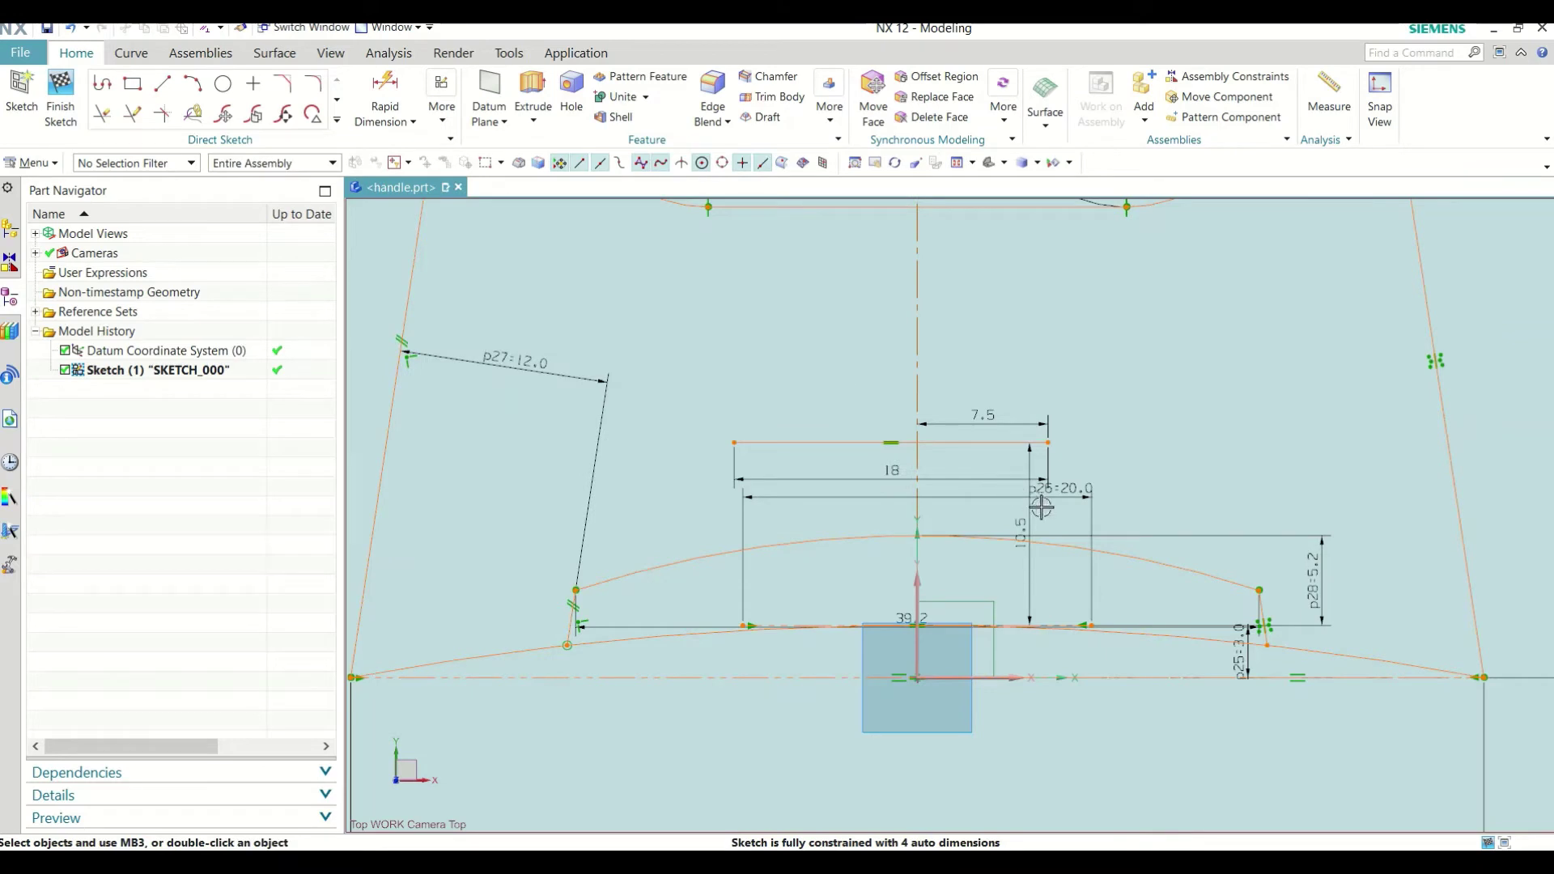
# Step: Place an 18 length dimension on the new horizontal top line with Rapid Dimension
pyautogui.press('d')
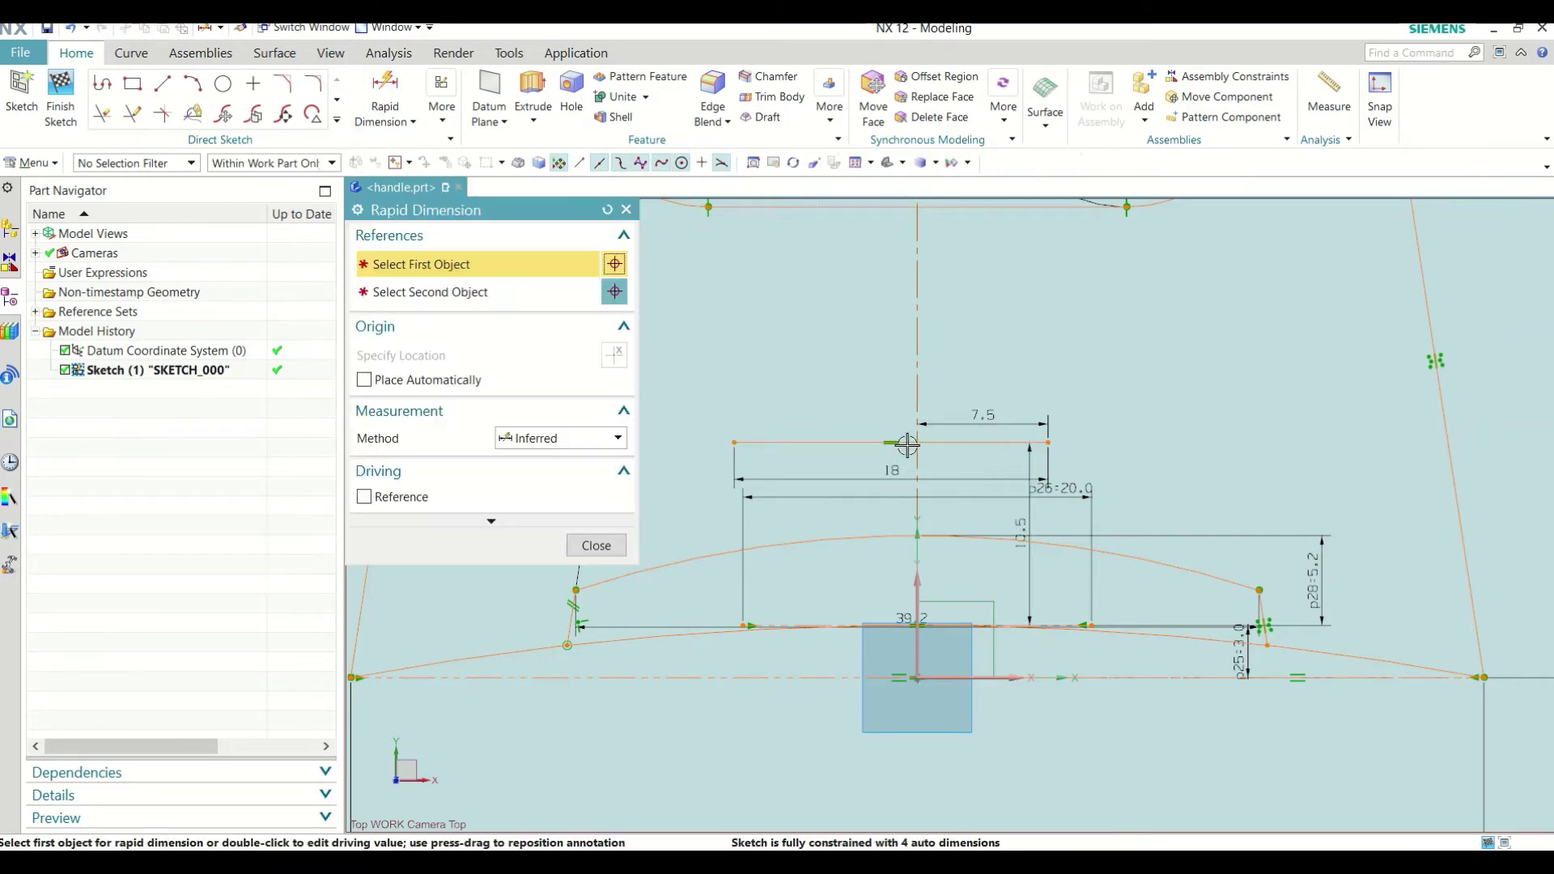
pyautogui.click(858, 438)
pyautogui.scroll(-2, 931, 518)
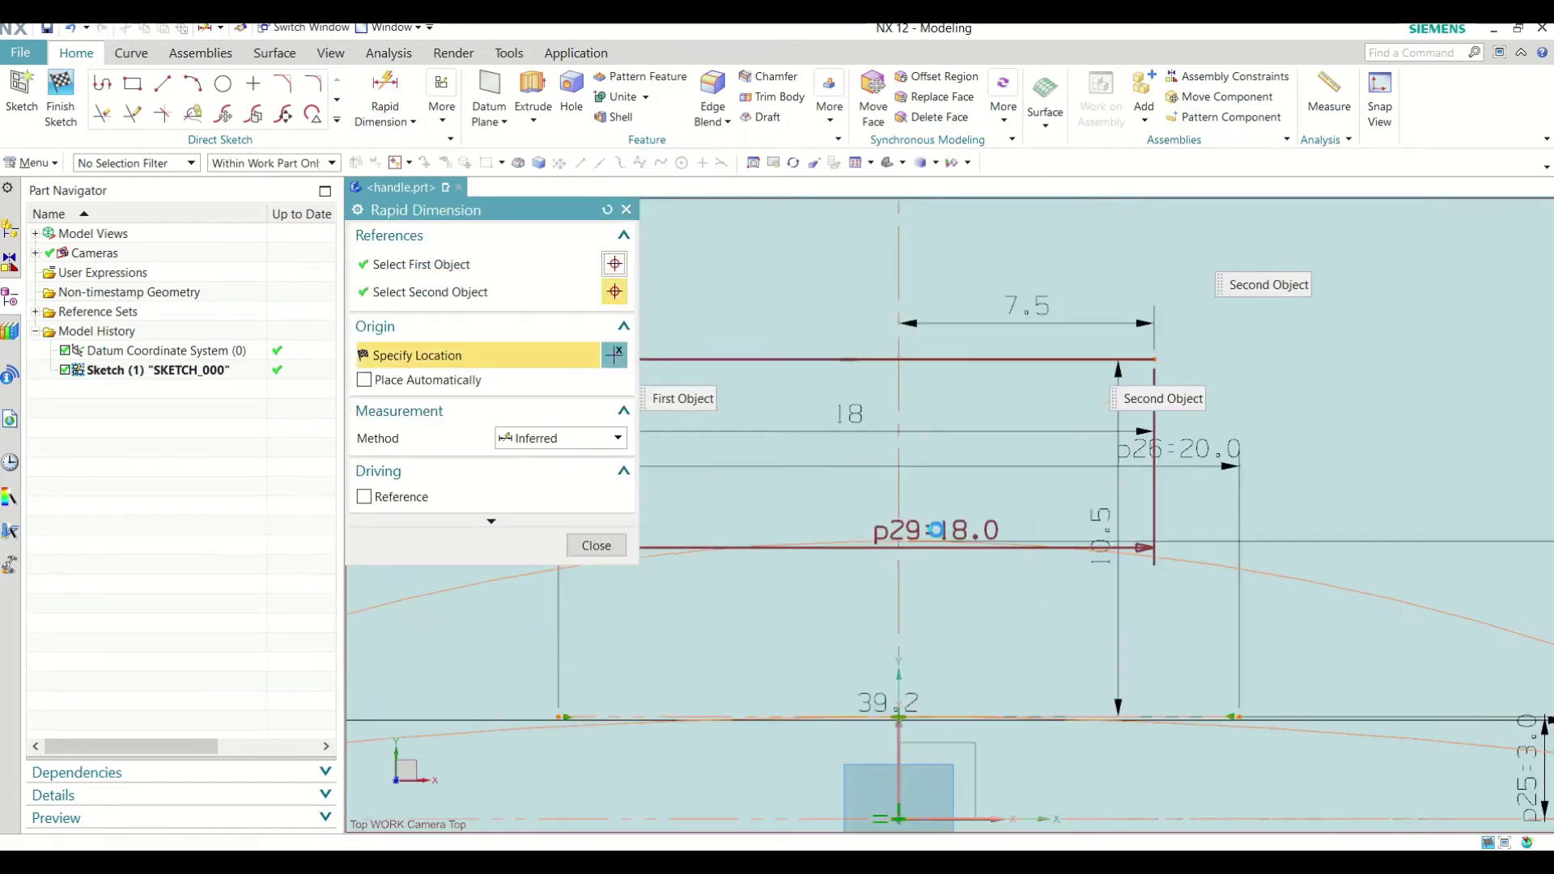
pyautogui.scroll(-1, 927, 486)
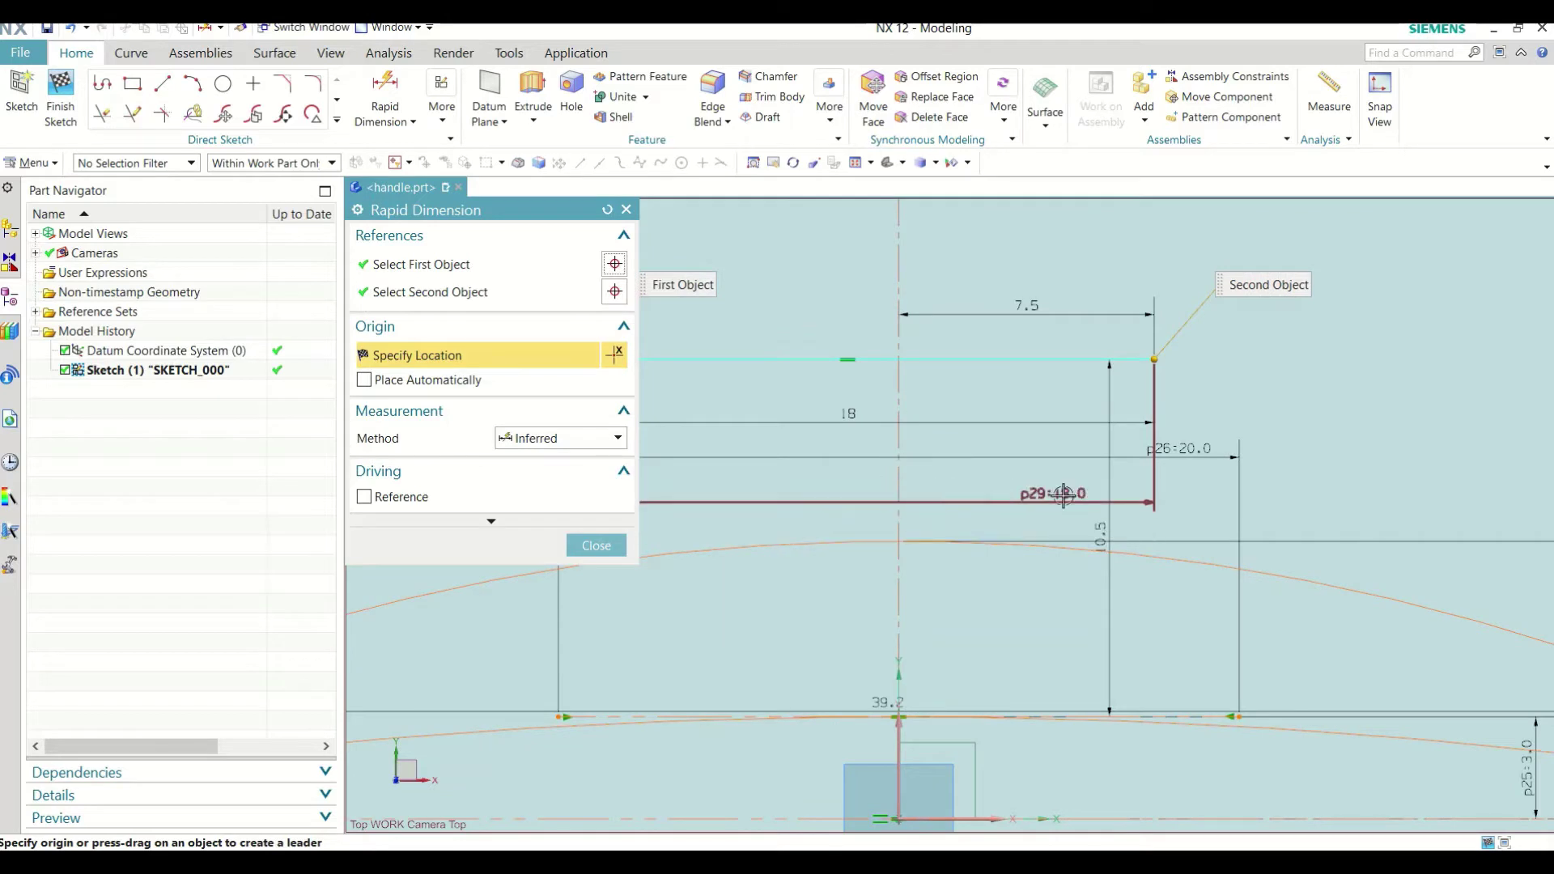
pyautogui.click(1220, 463)
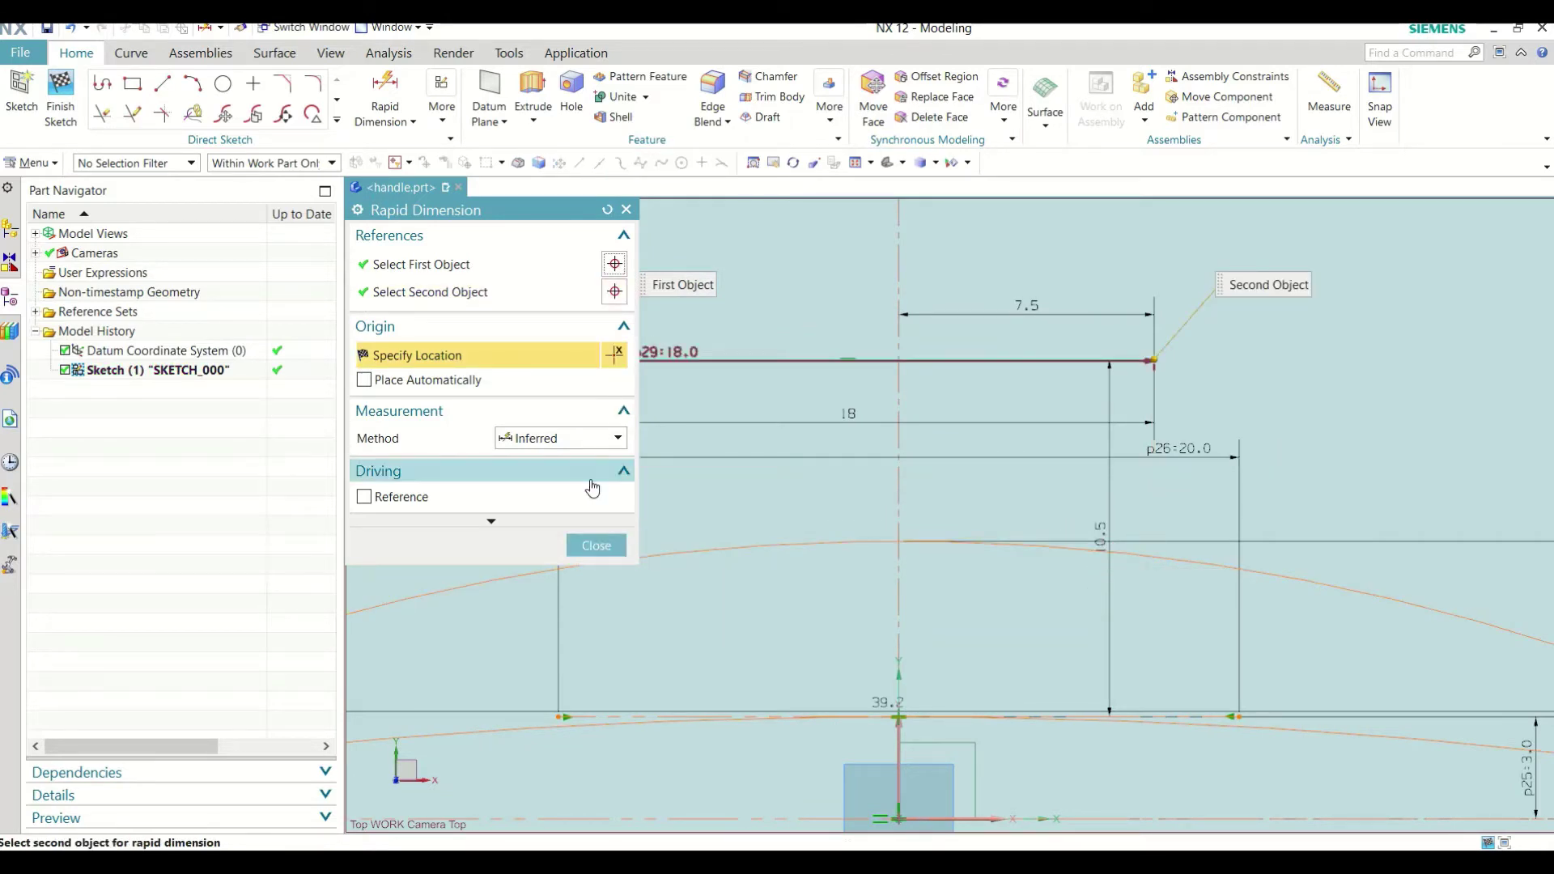
pyautogui.click(596, 544)
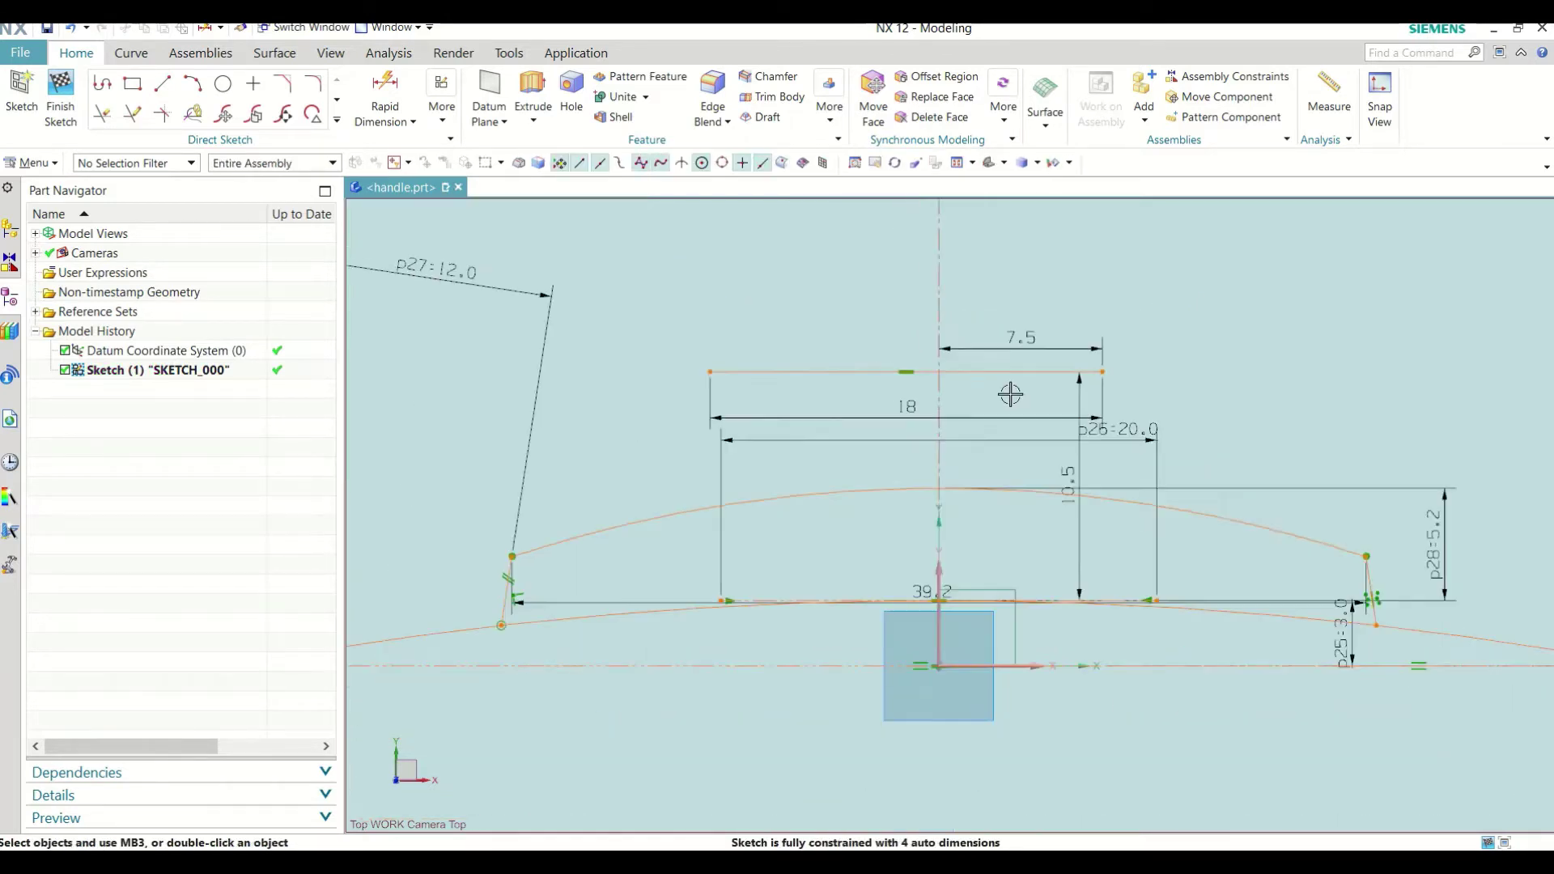
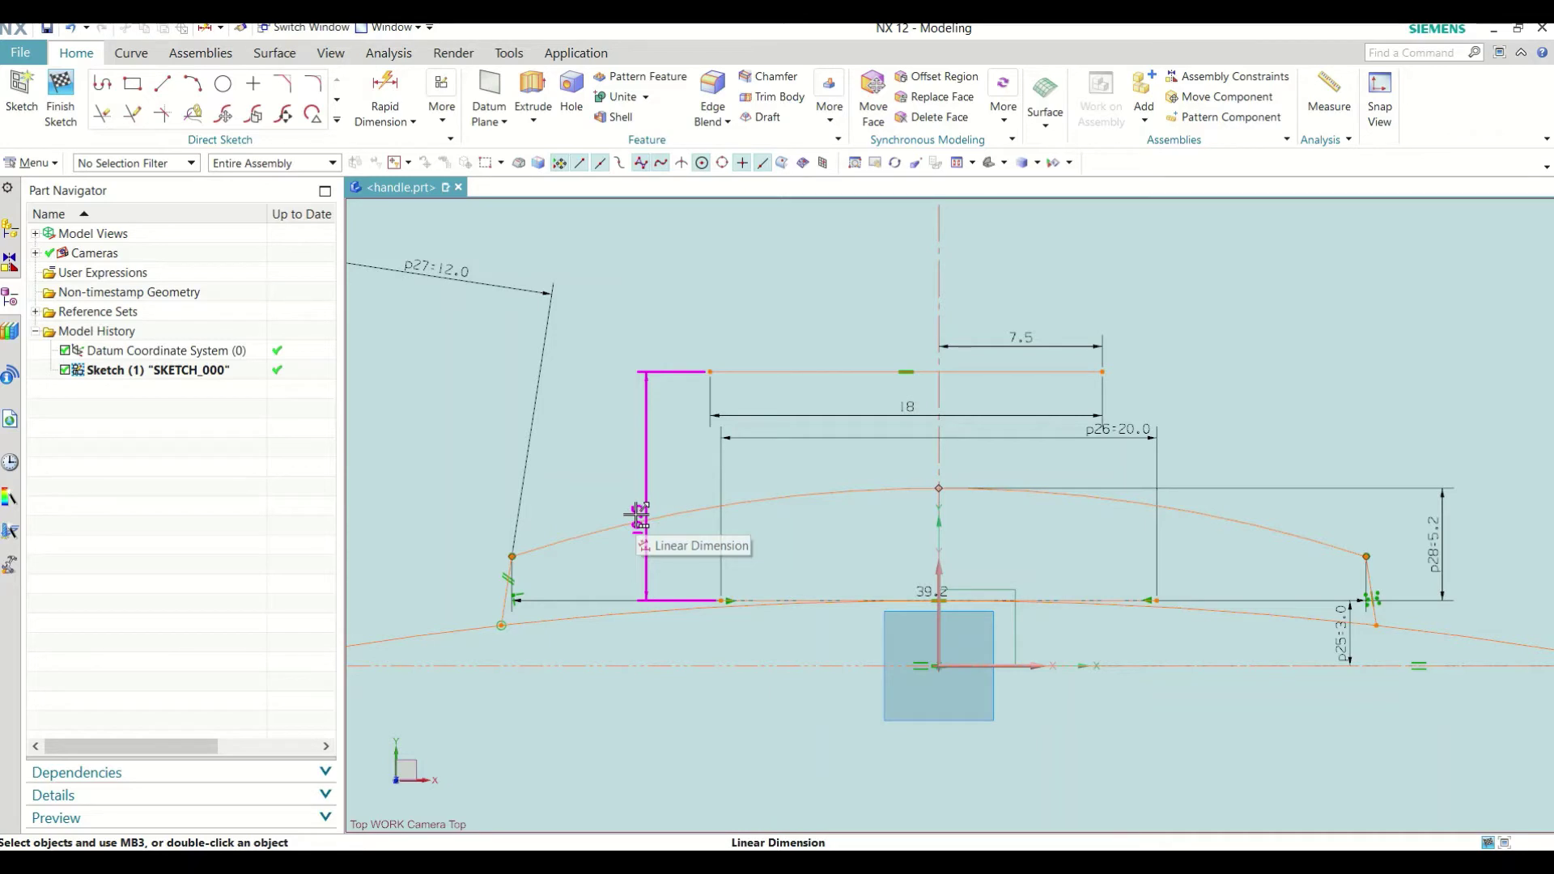
# Step: Set the top line's height dimension to 2 and stretch the line so its half-length reads 10.3
pyautogui.click(639, 514)
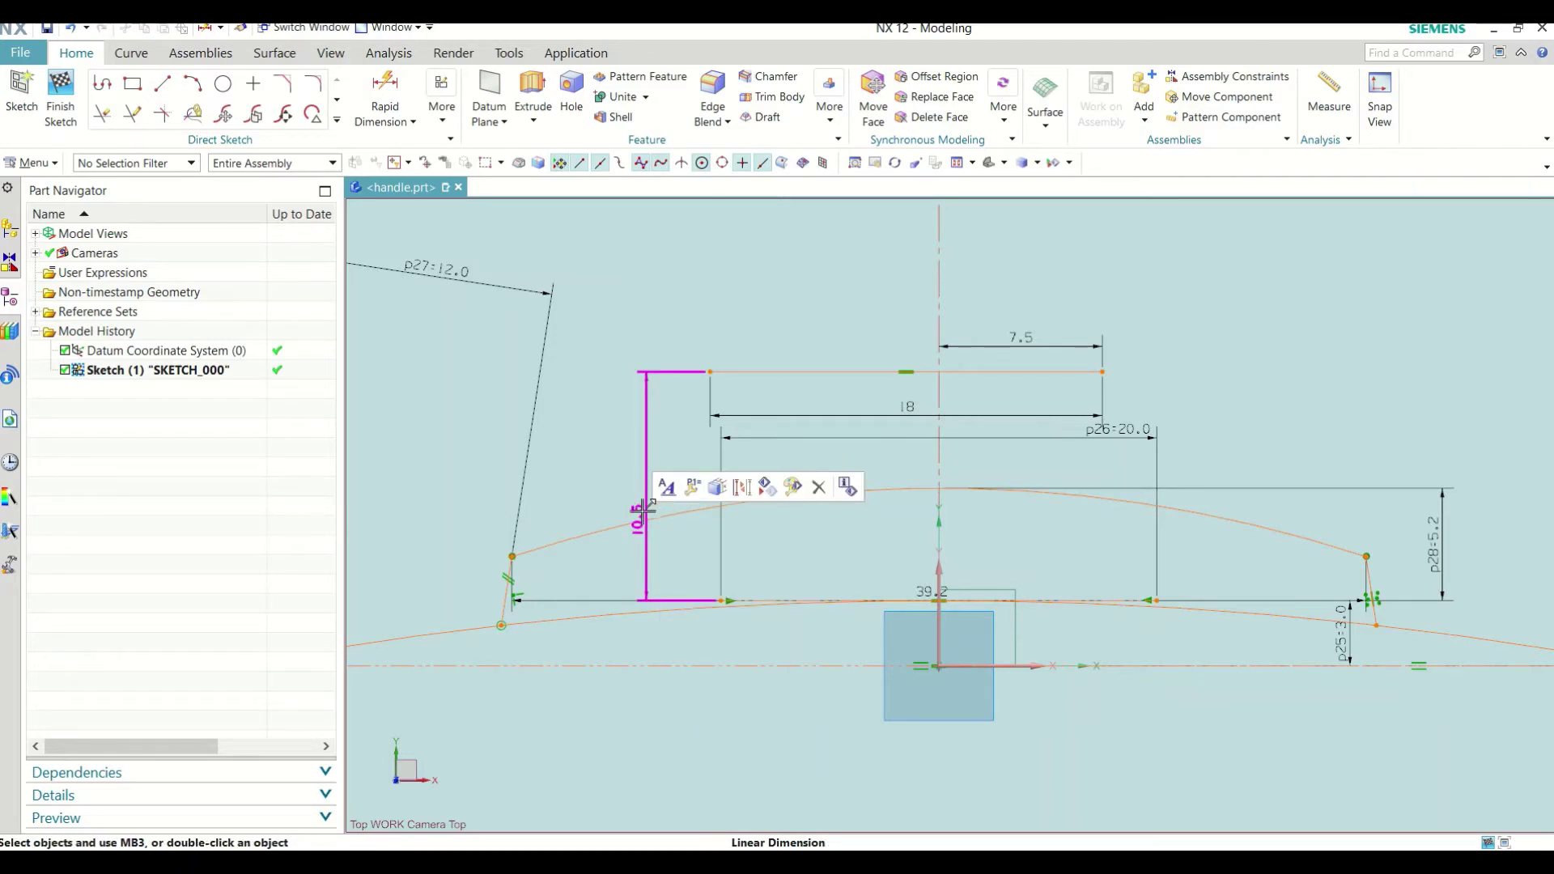
pyautogui.doubleClick(641, 511)
pyautogui.write('2')
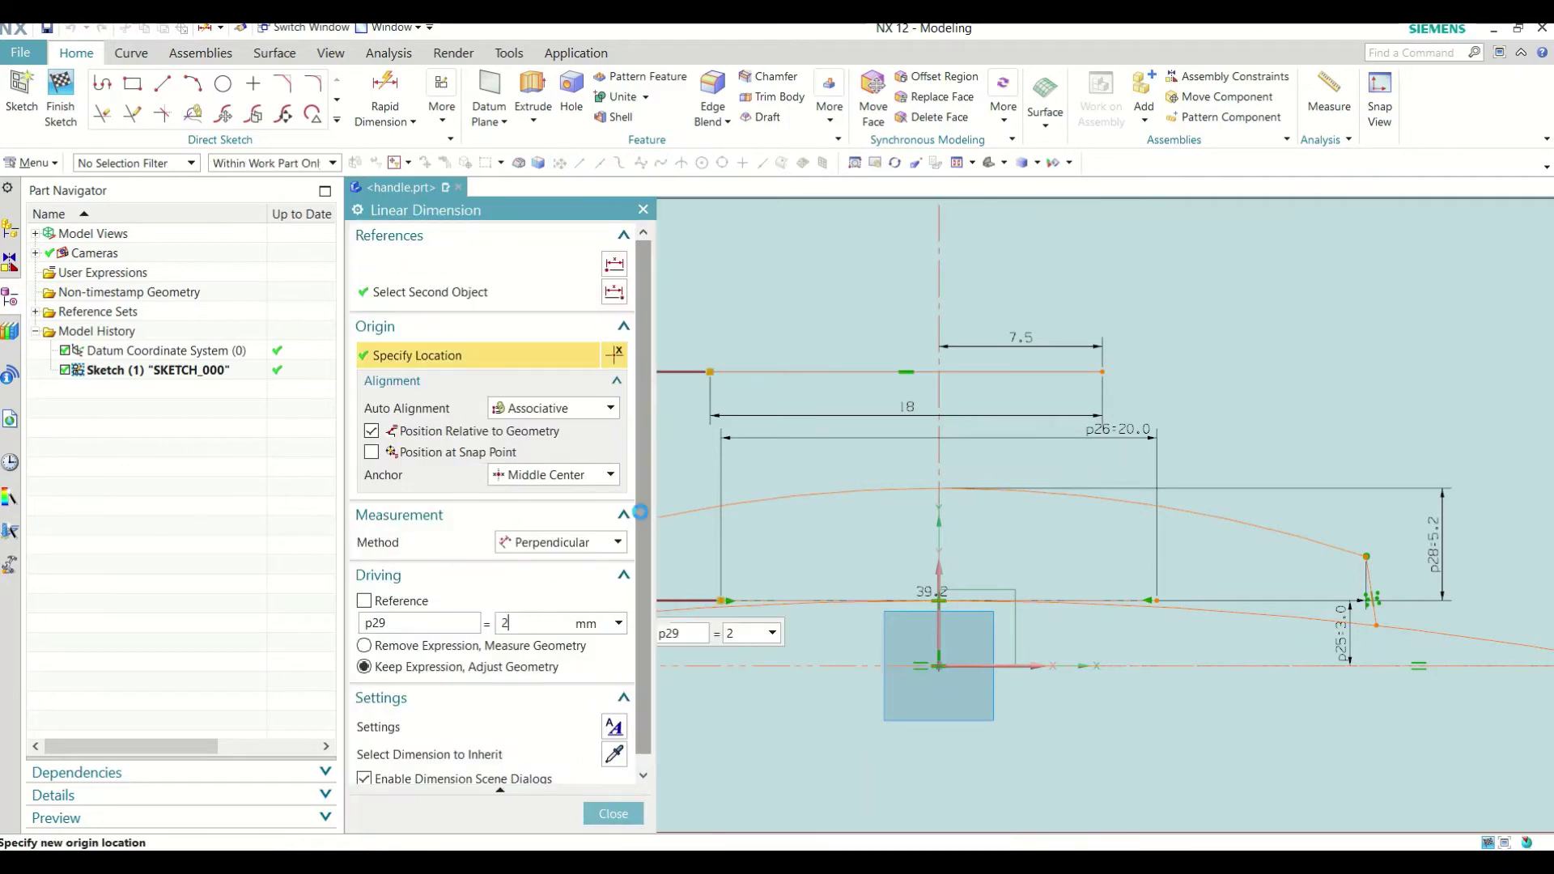
pyautogui.press('Return')
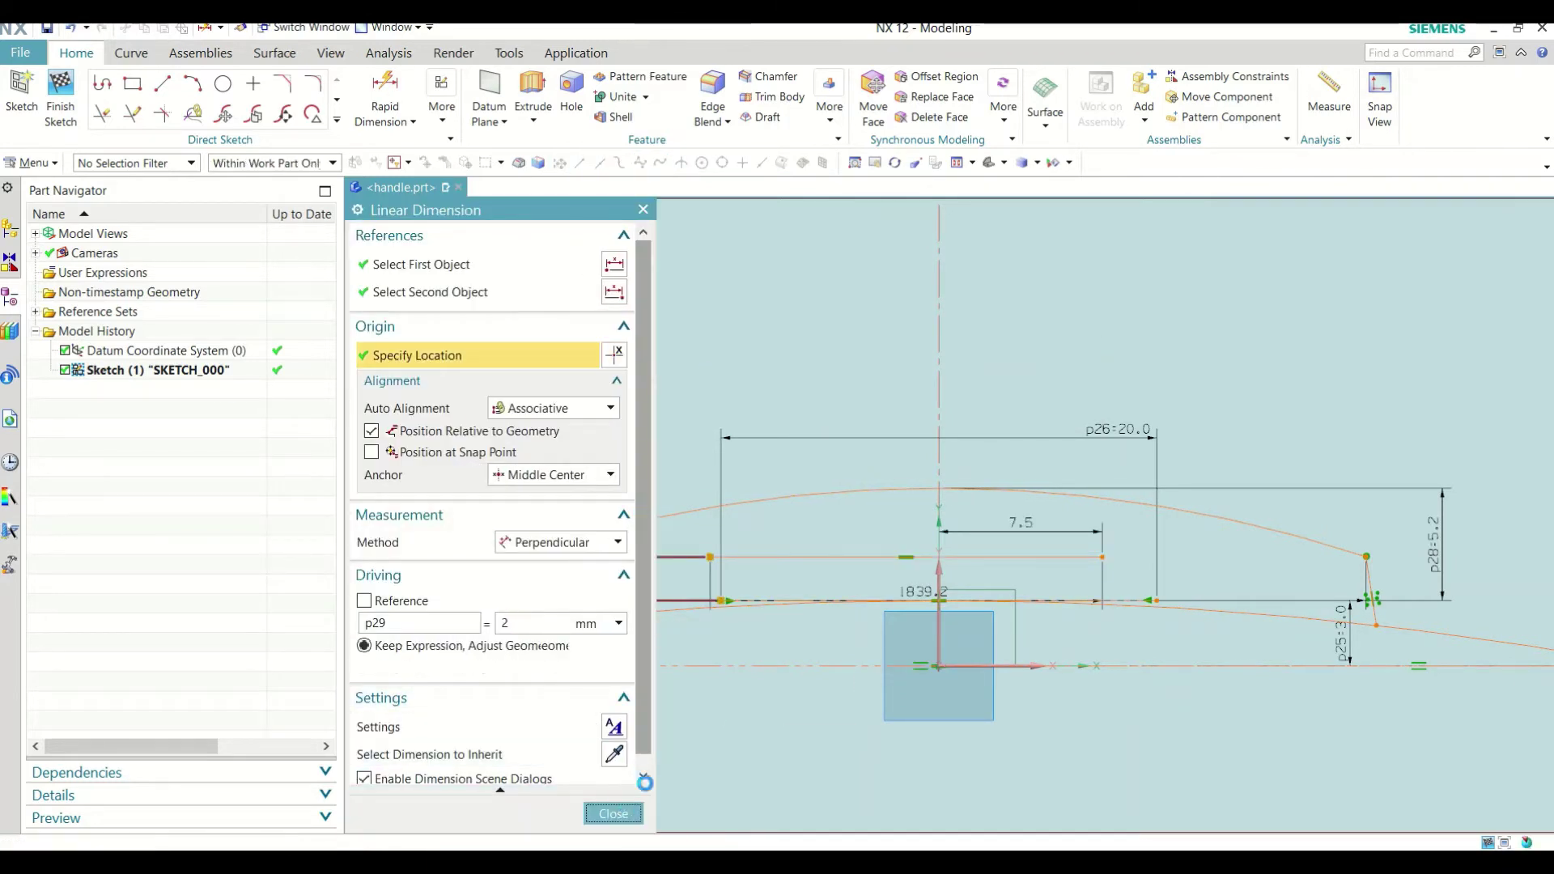
pyautogui.scroll(2, 874, 604)
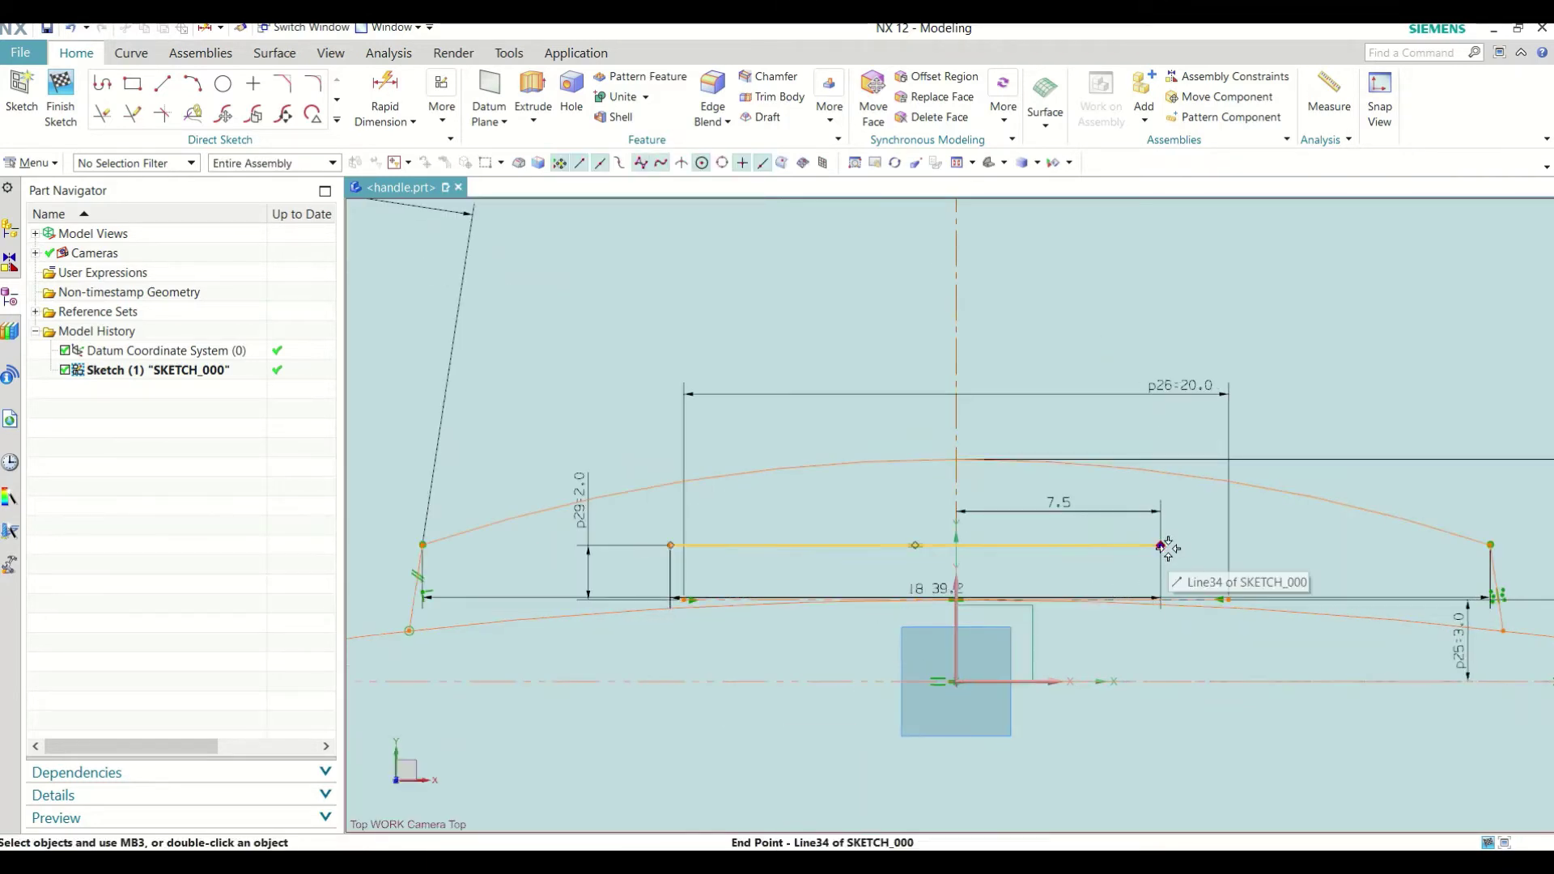
pyautogui.moveTo(1162, 548); pyautogui.dragTo(1236, 545)
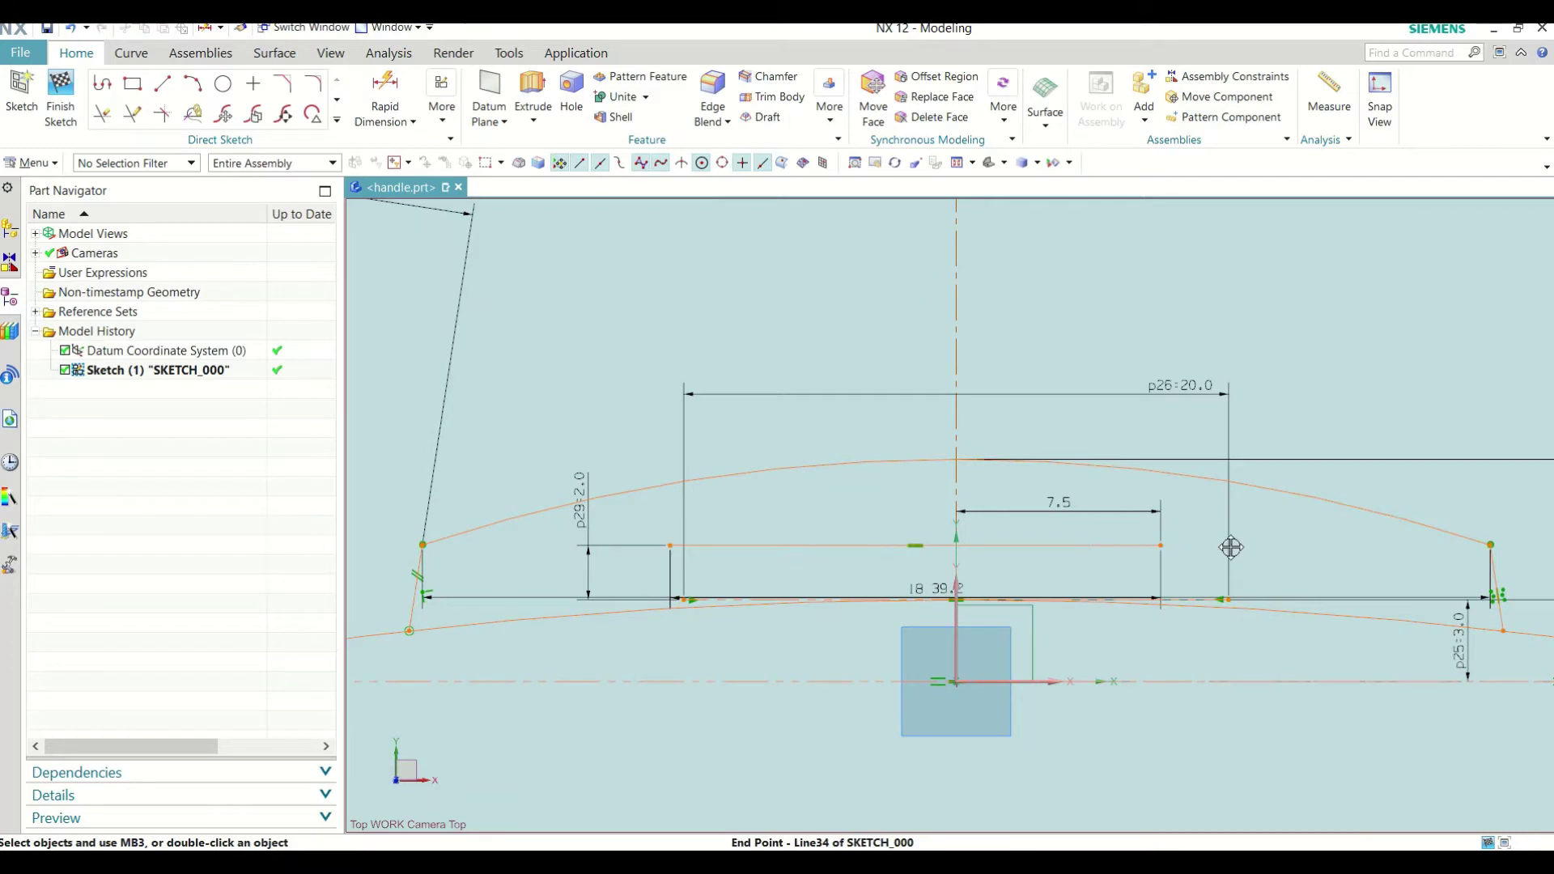
pyautogui.click(1061, 544)
# Step: Convert the short top line (Line34) to a reference line and try a geometric constraint on it
pyautogui.rightClick(1061, 544)
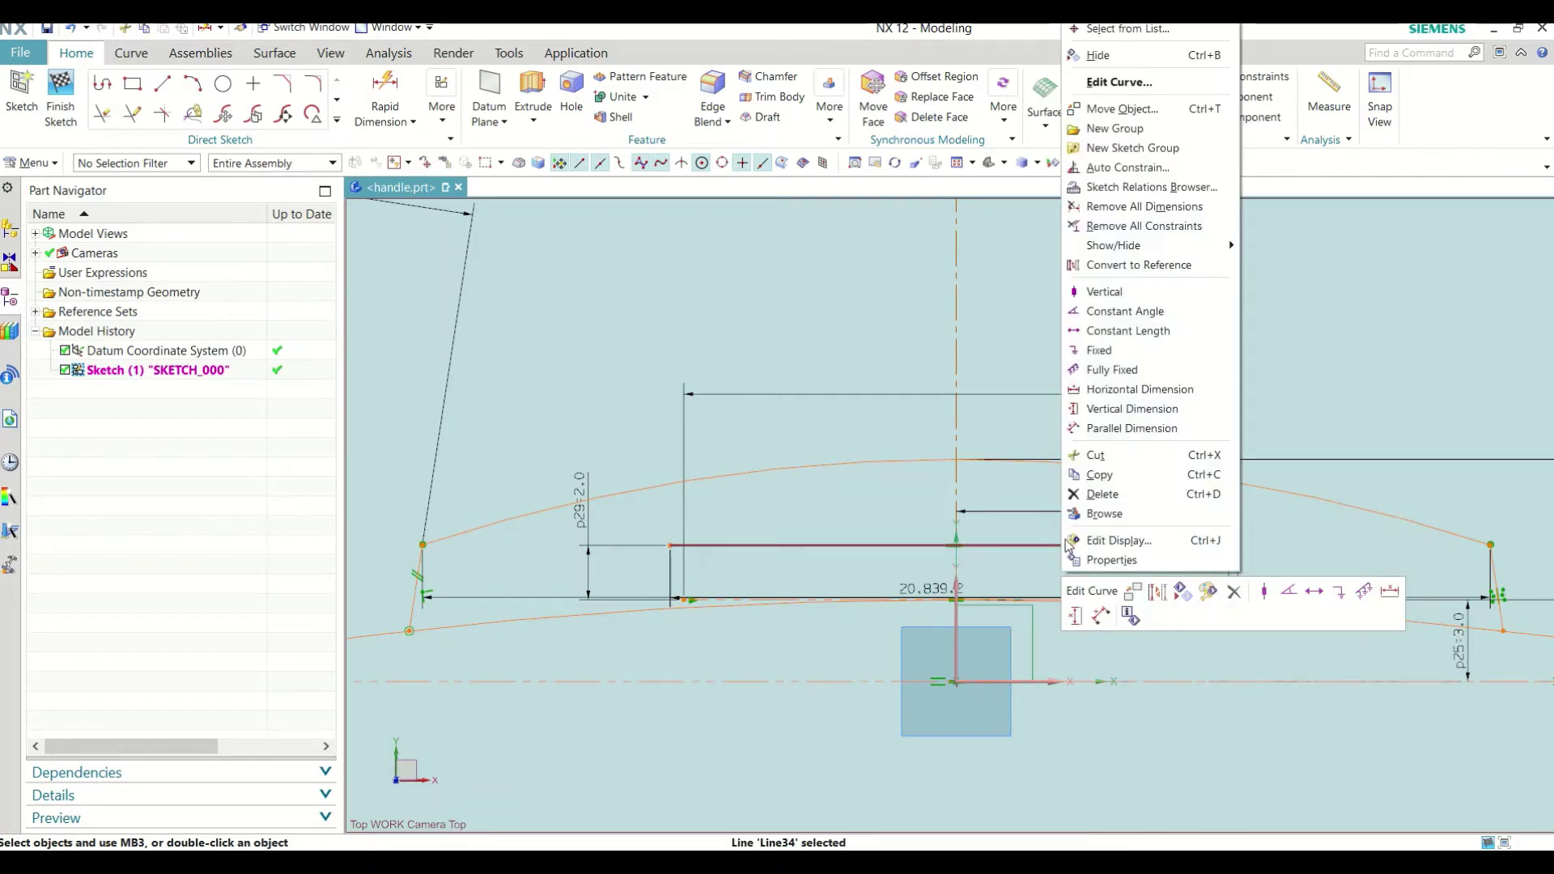
pyautogui.click(1132, 267)
pyautogui.click(442, 109)
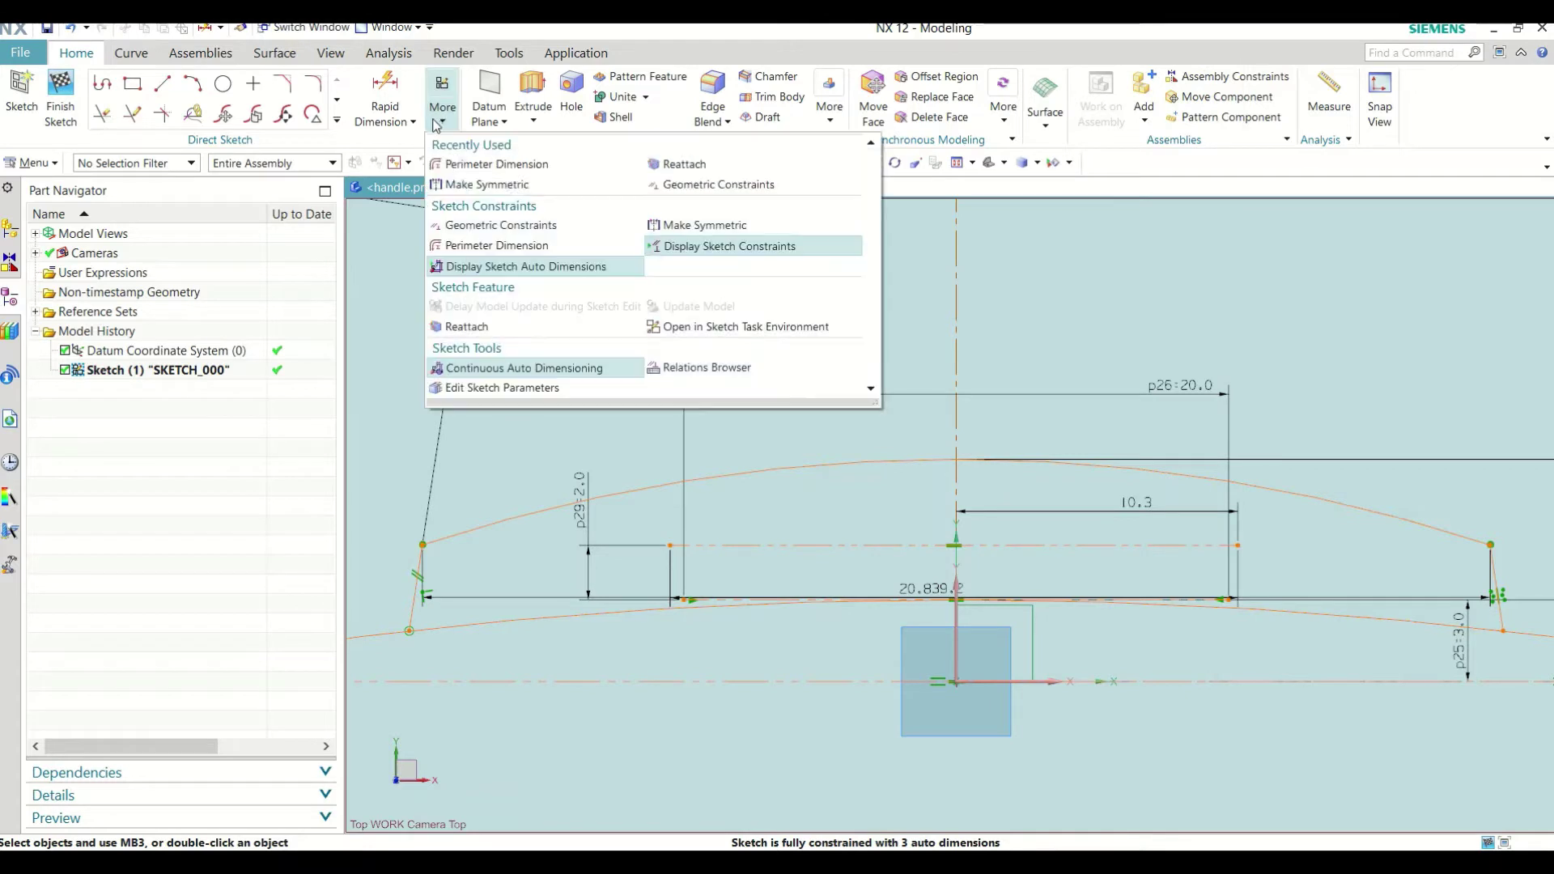
pyautogui.click(673, 219)
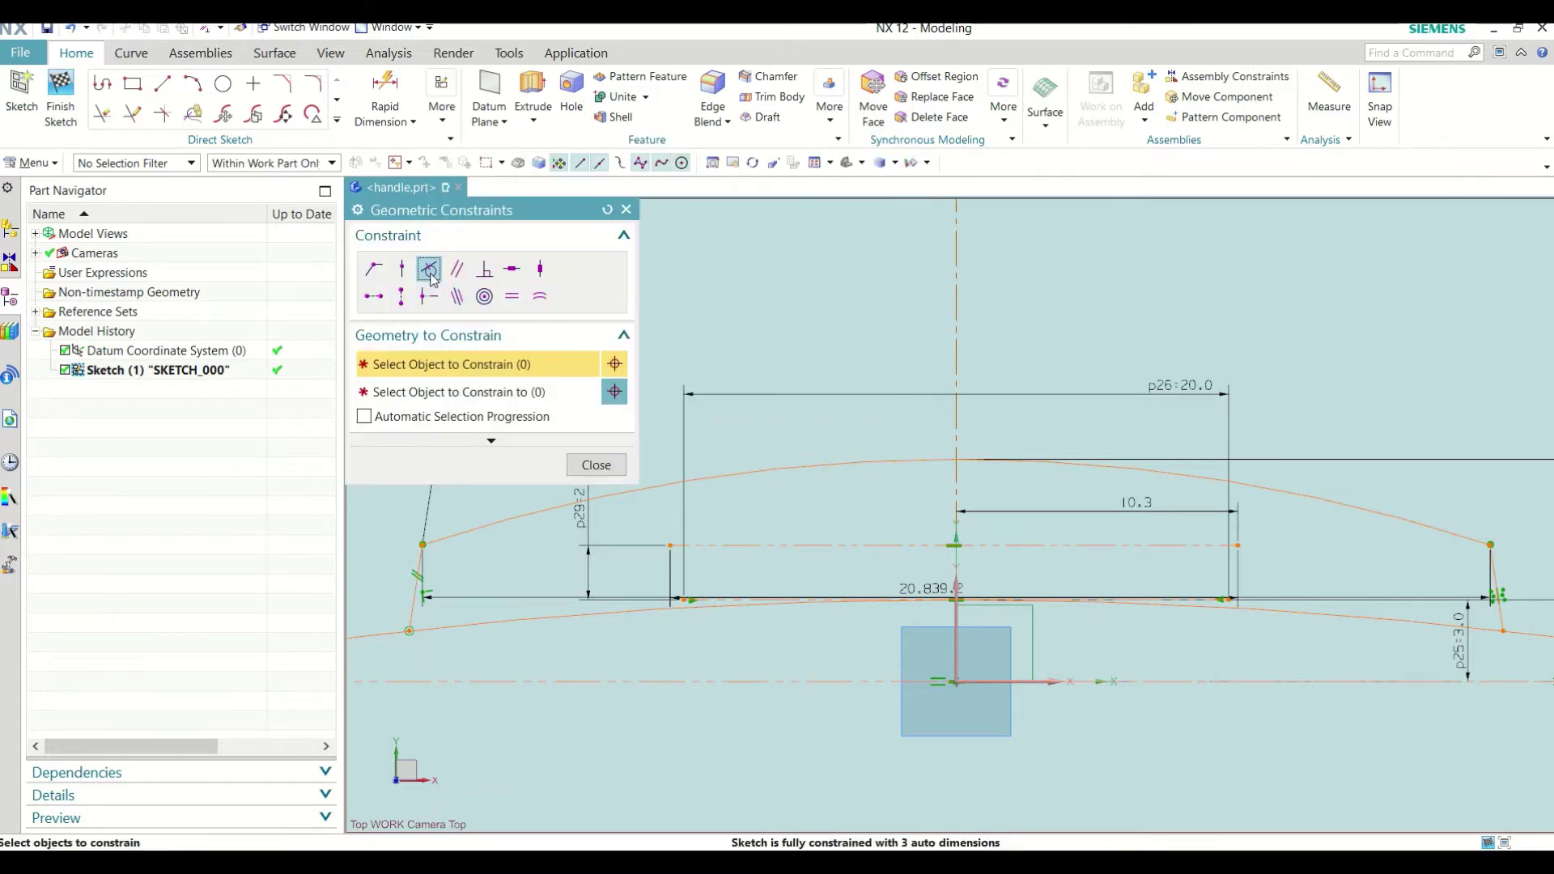
pyautogui.click(858, 546)
# Step: Dismiss the over-constrained warning, delete the conflicting p28 dimension, then undo the deletion
pyautogui.click(774, 493)
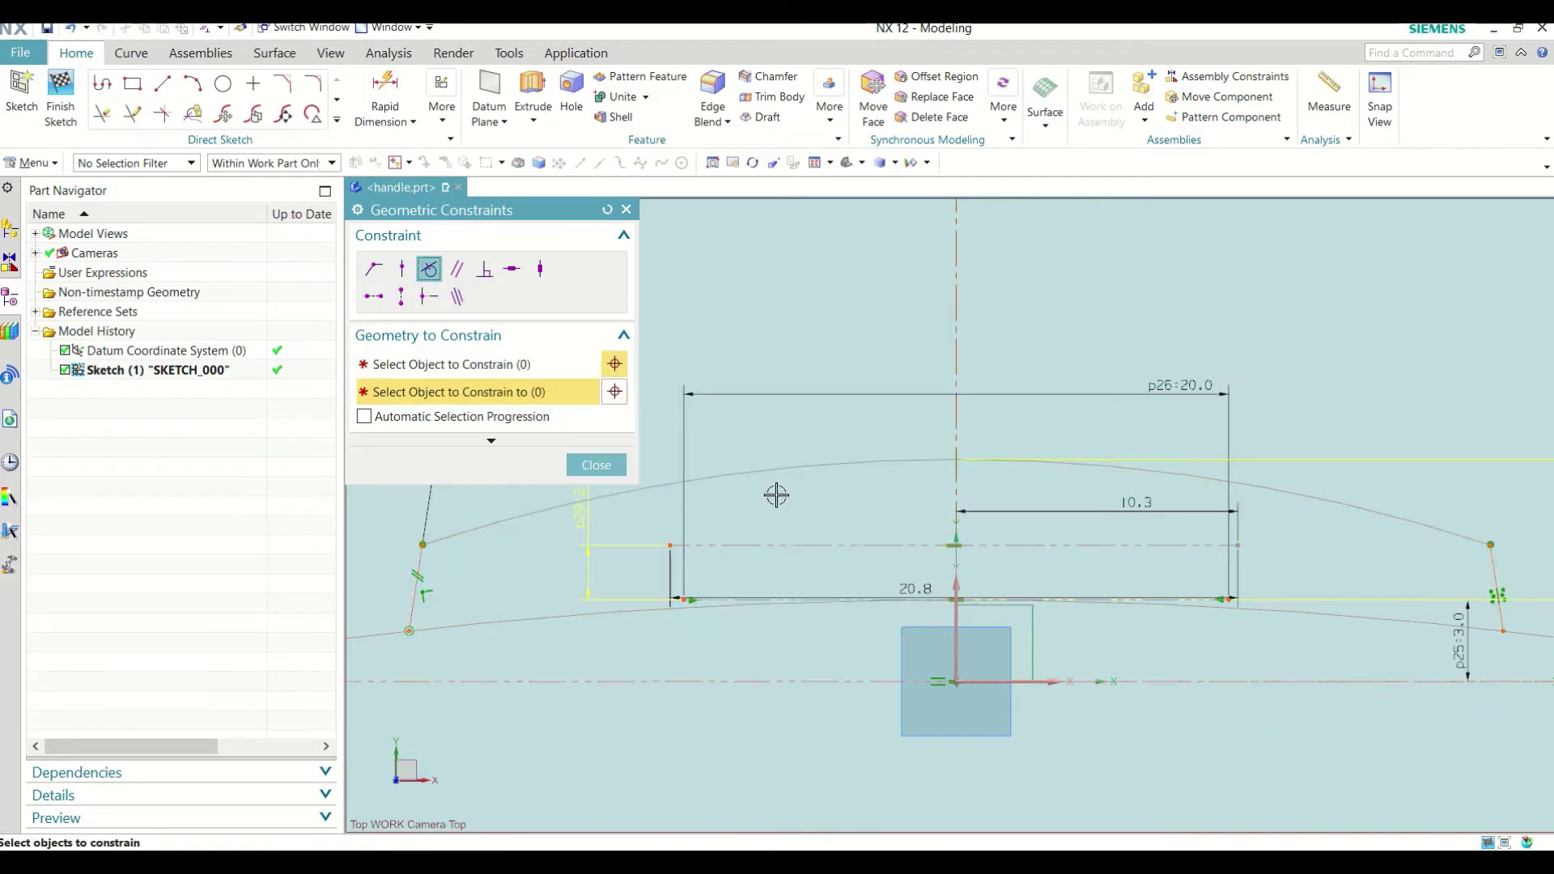
pyautogui.scroll(-3, 688, 518)
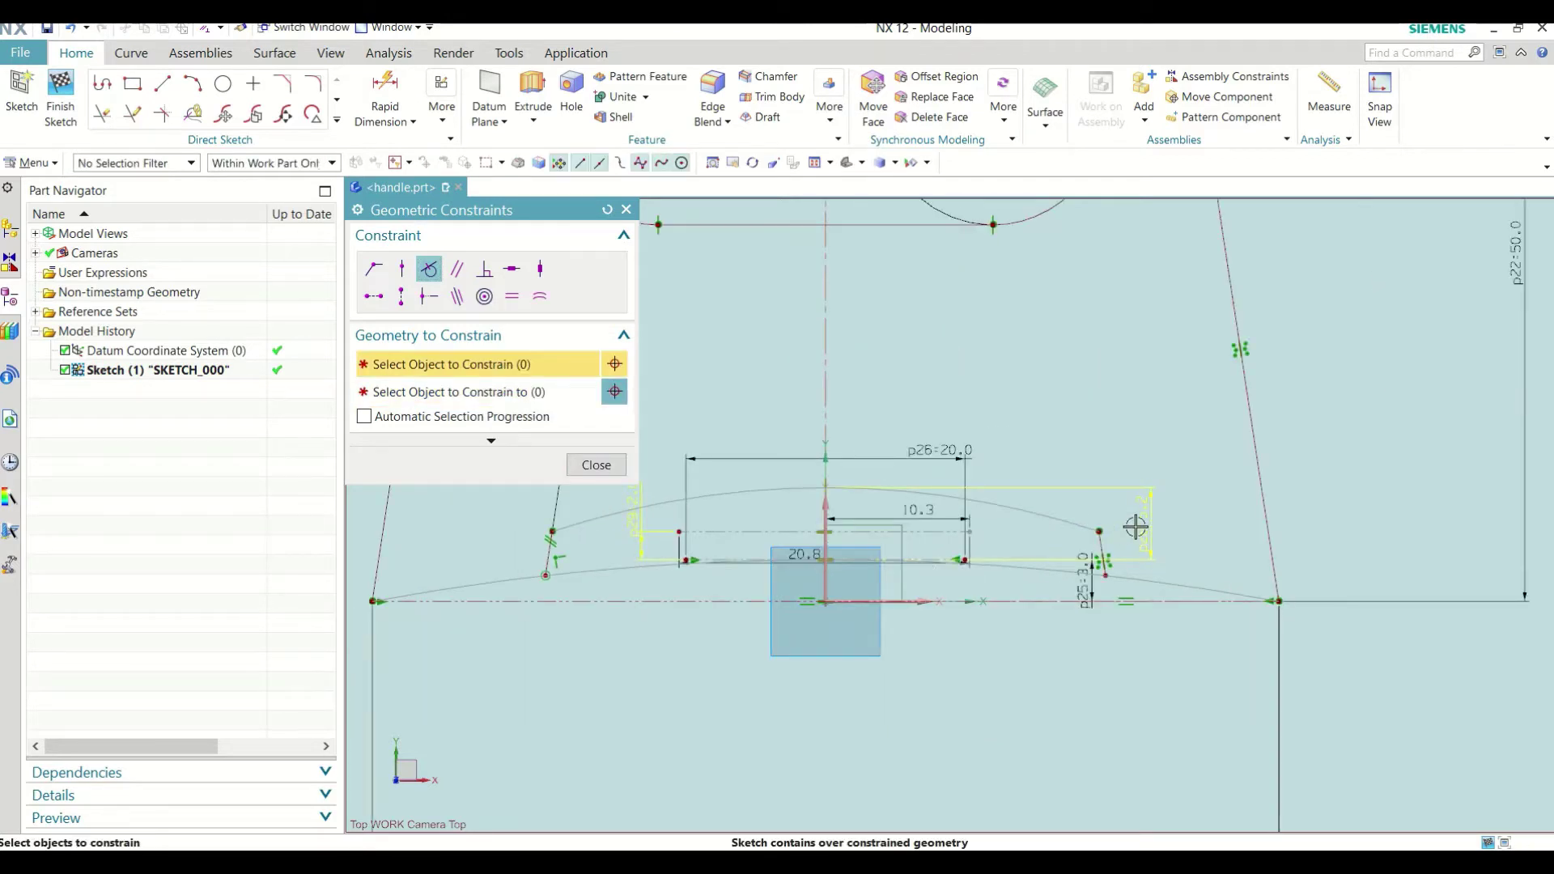
pyautogui.click(613, 465)
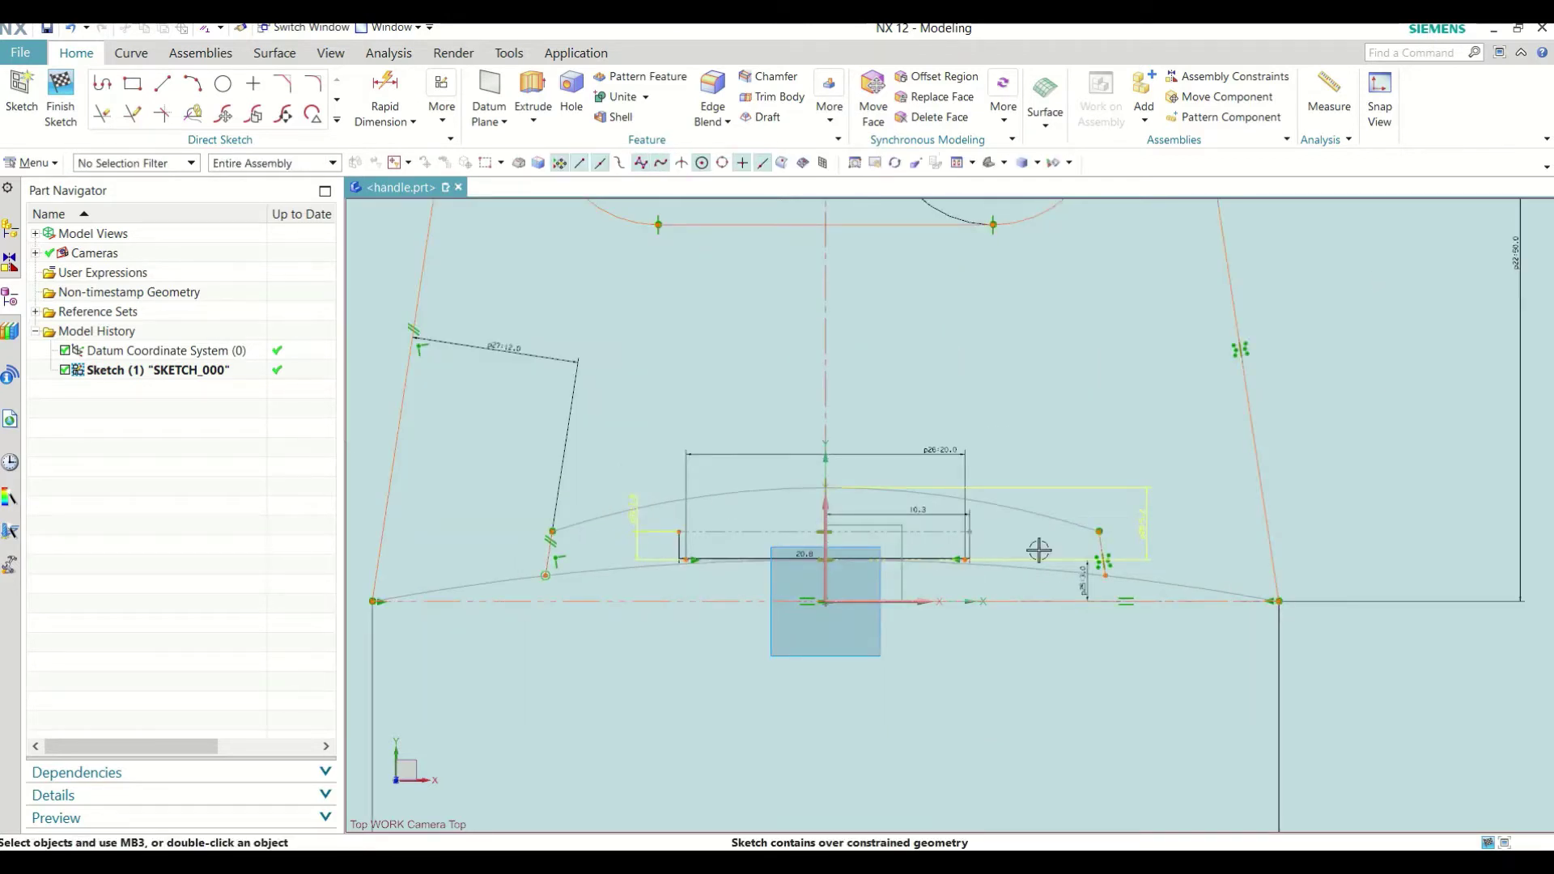
pyautogui.click(1148, 524)
pyautogui.press('Delete')
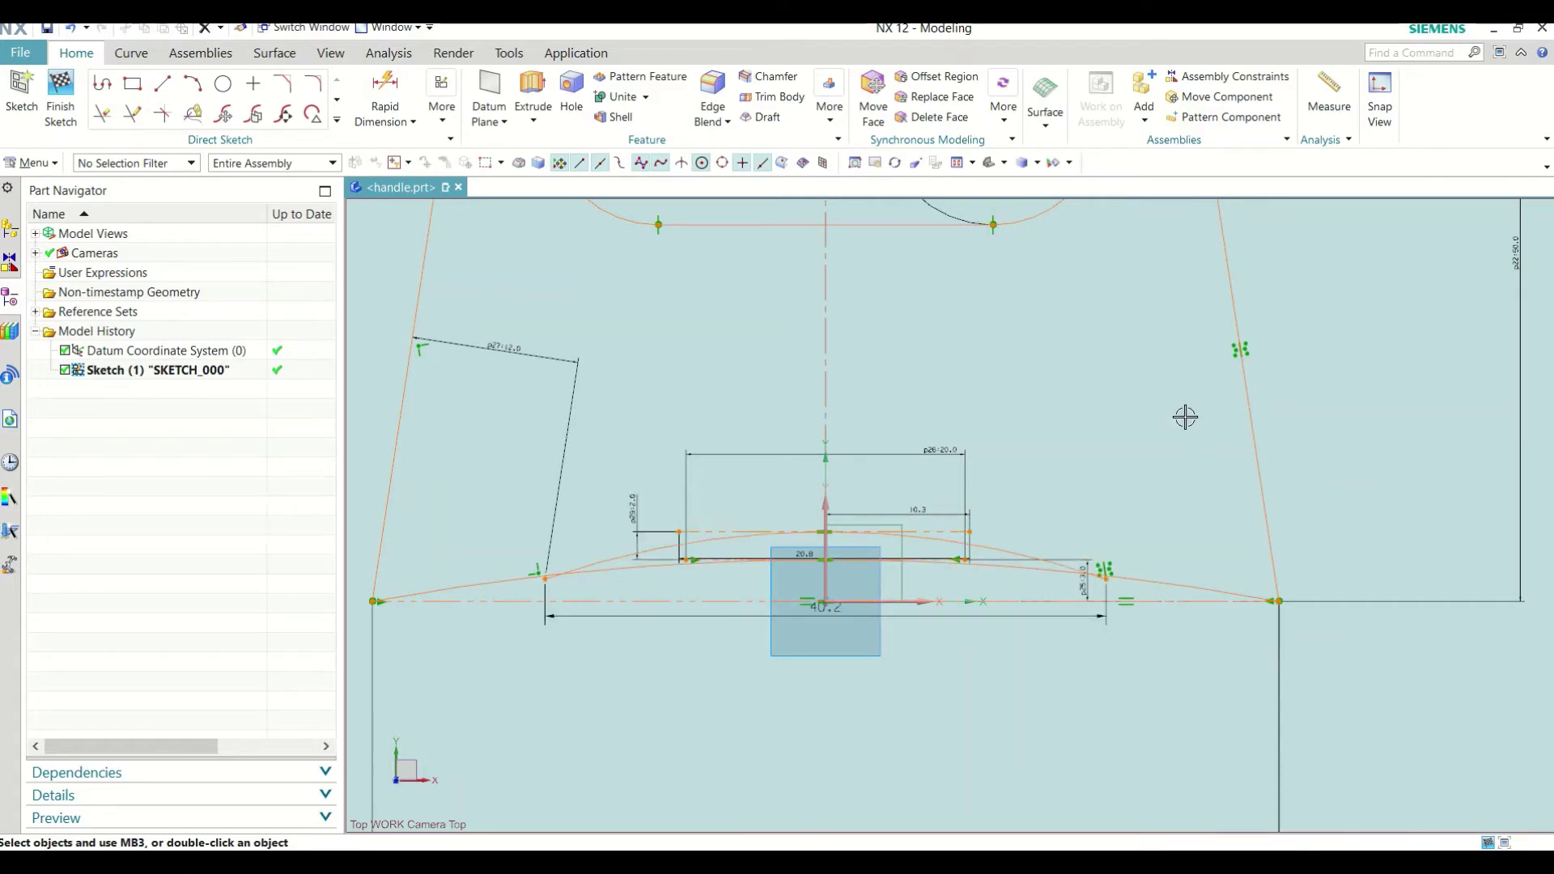
pyautogui.hotkey('ctrl', 'z')
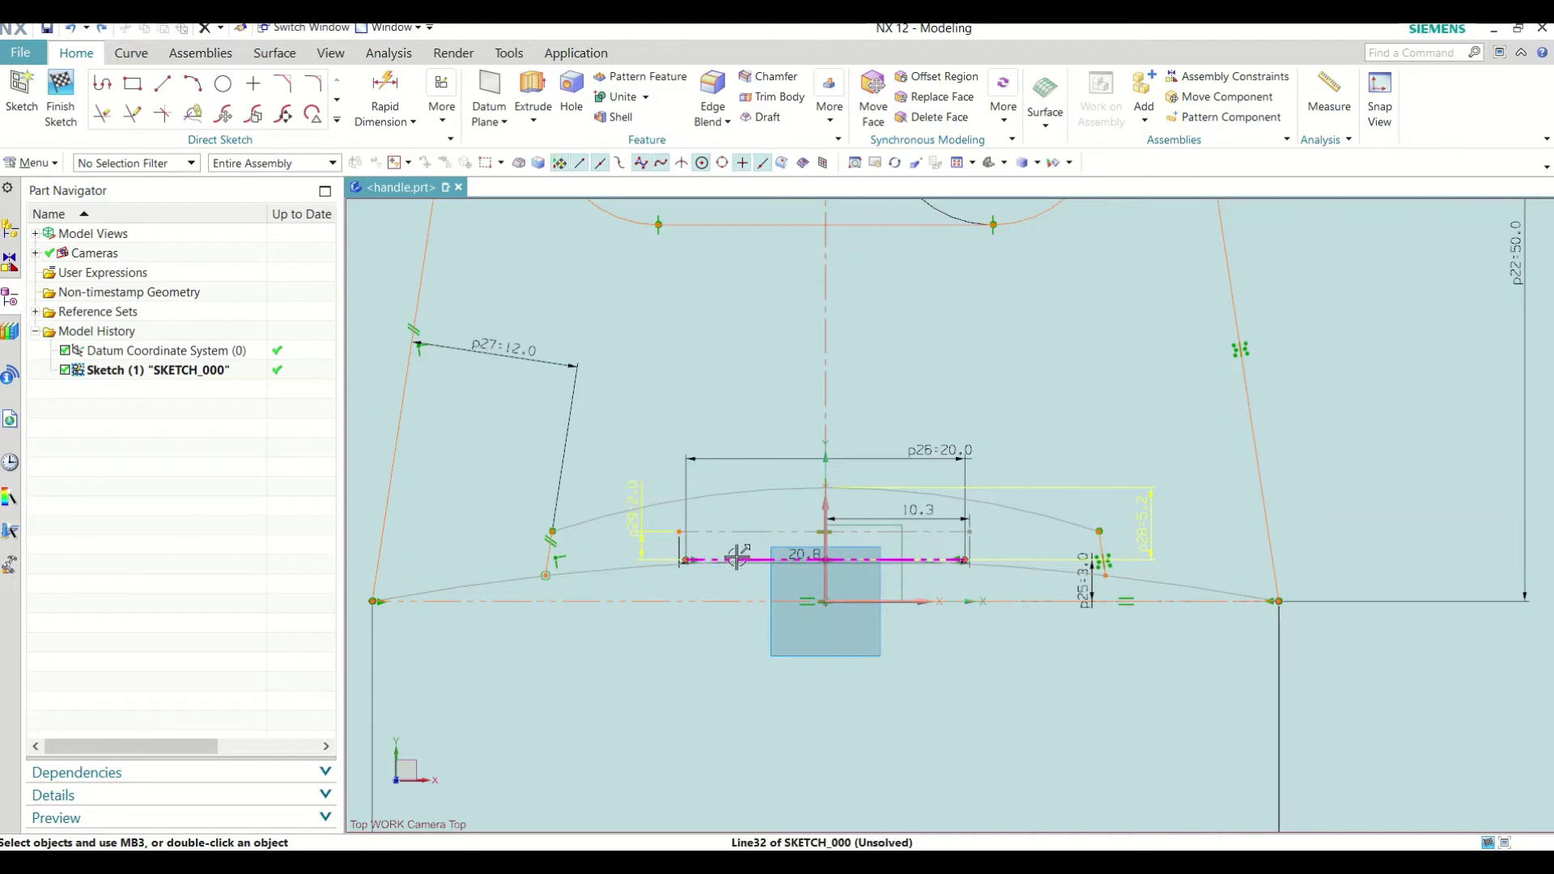
# Step: Select Line34 through QuickPick and move the p27:12.0 dimension below the sketch
pyautogui.click(782, 535)
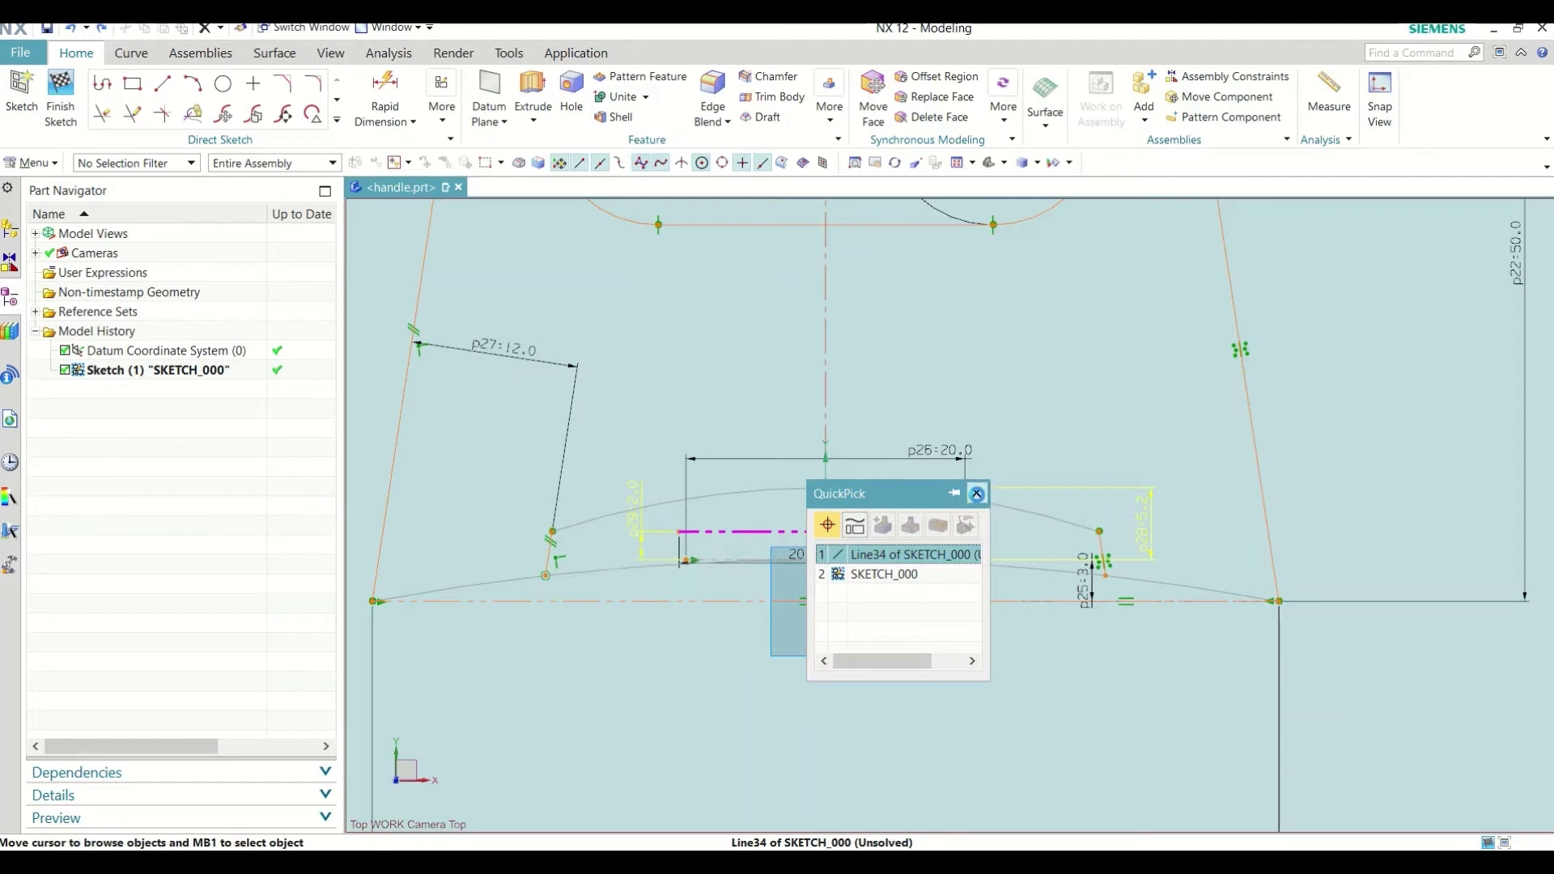
pyautogui.click(899, 554)
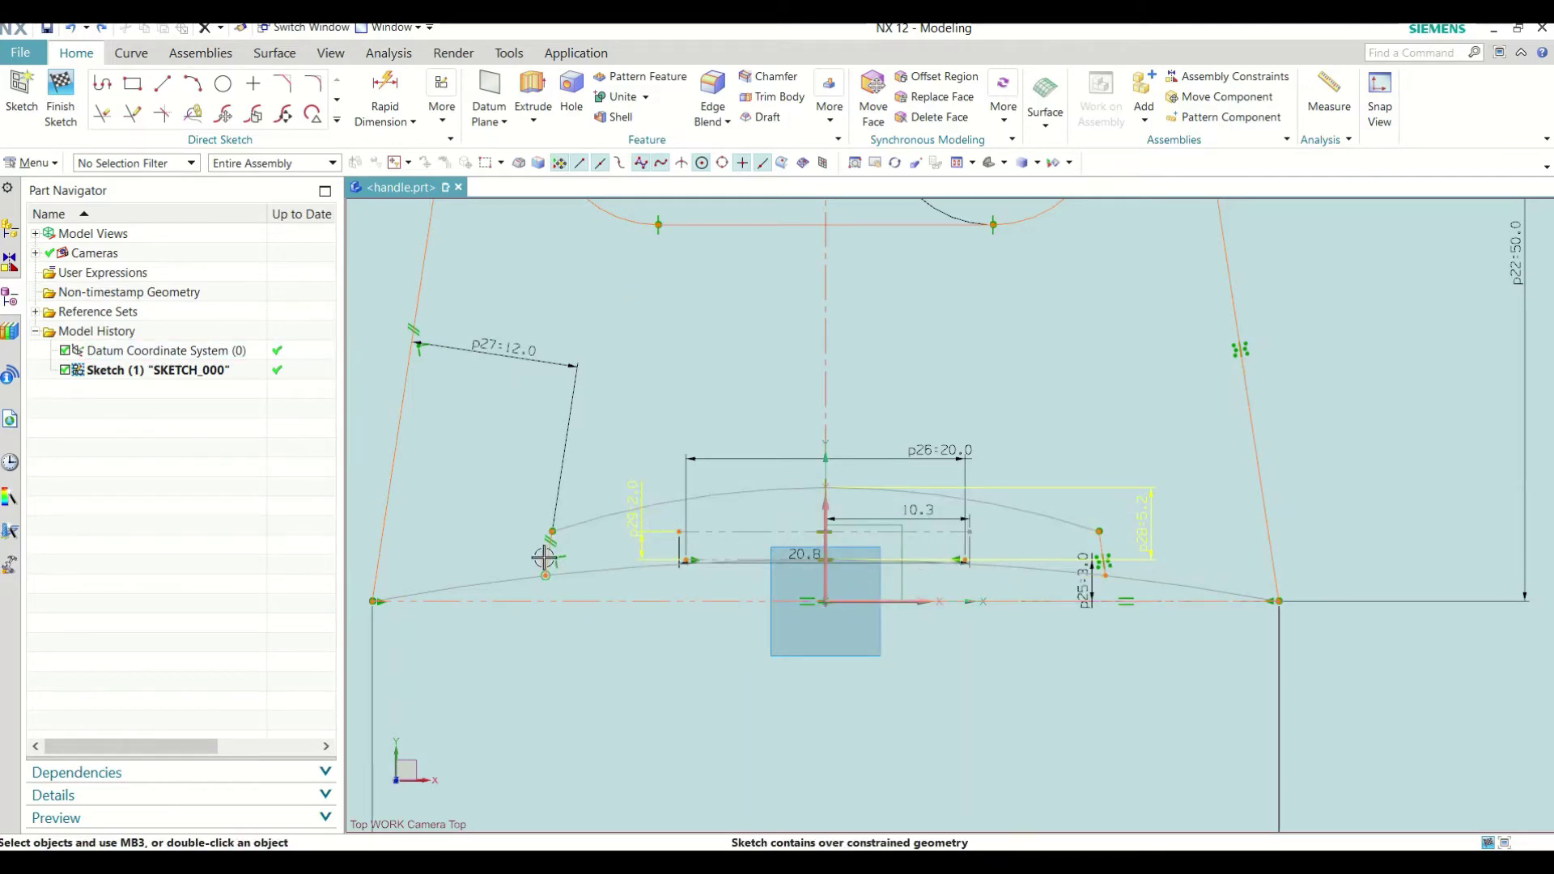
pyautogui.scroll(2, 547, 554)
pyautogui.scroll(2, 555, 544)
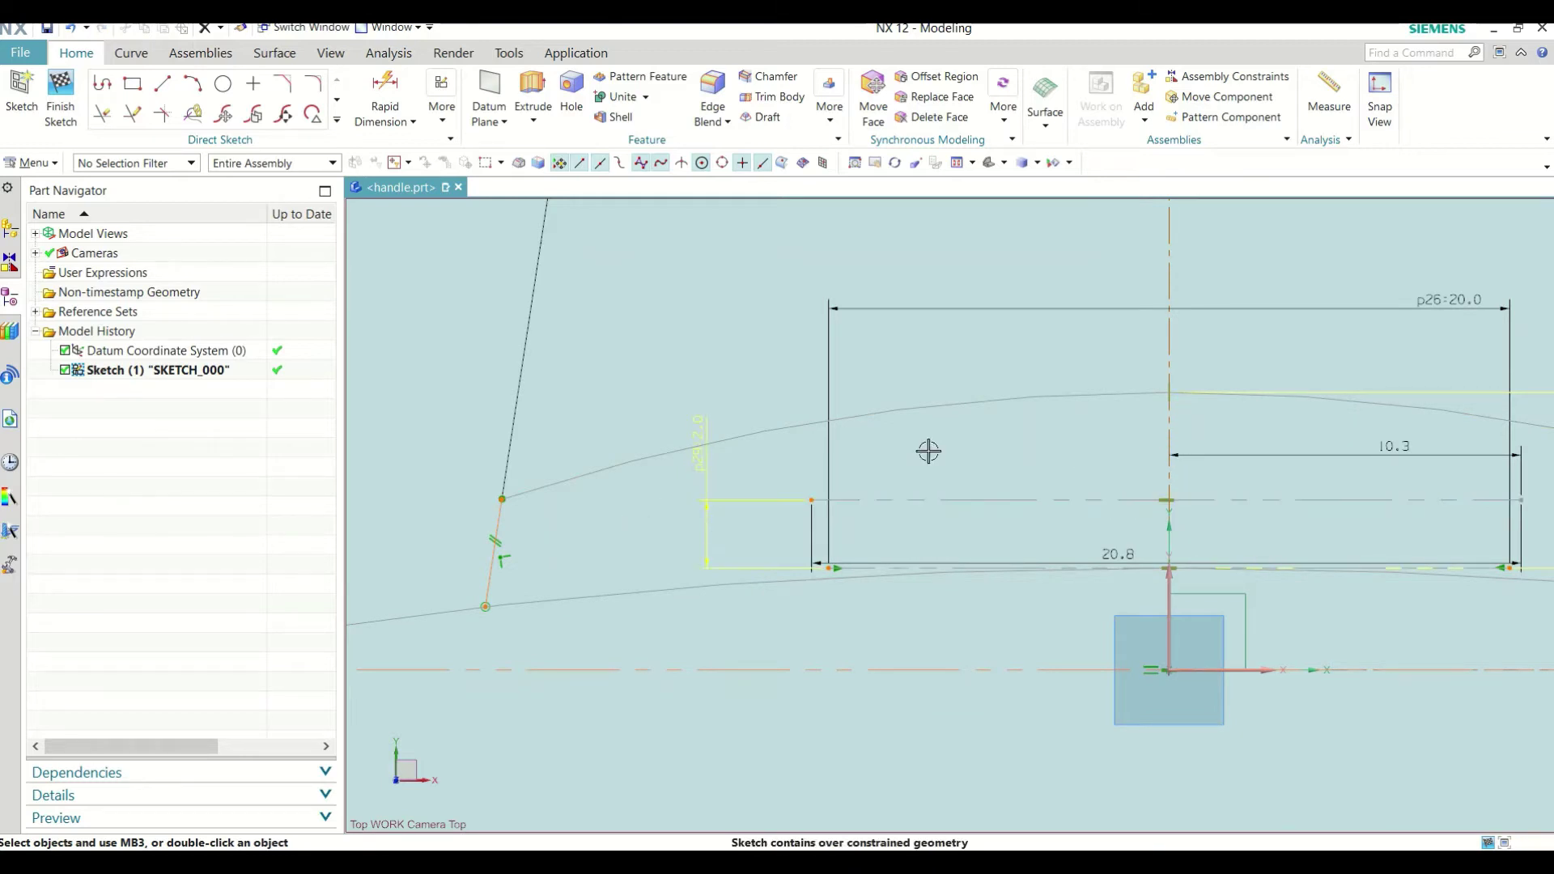
pyautogui.scroll(-3, 738, 486)
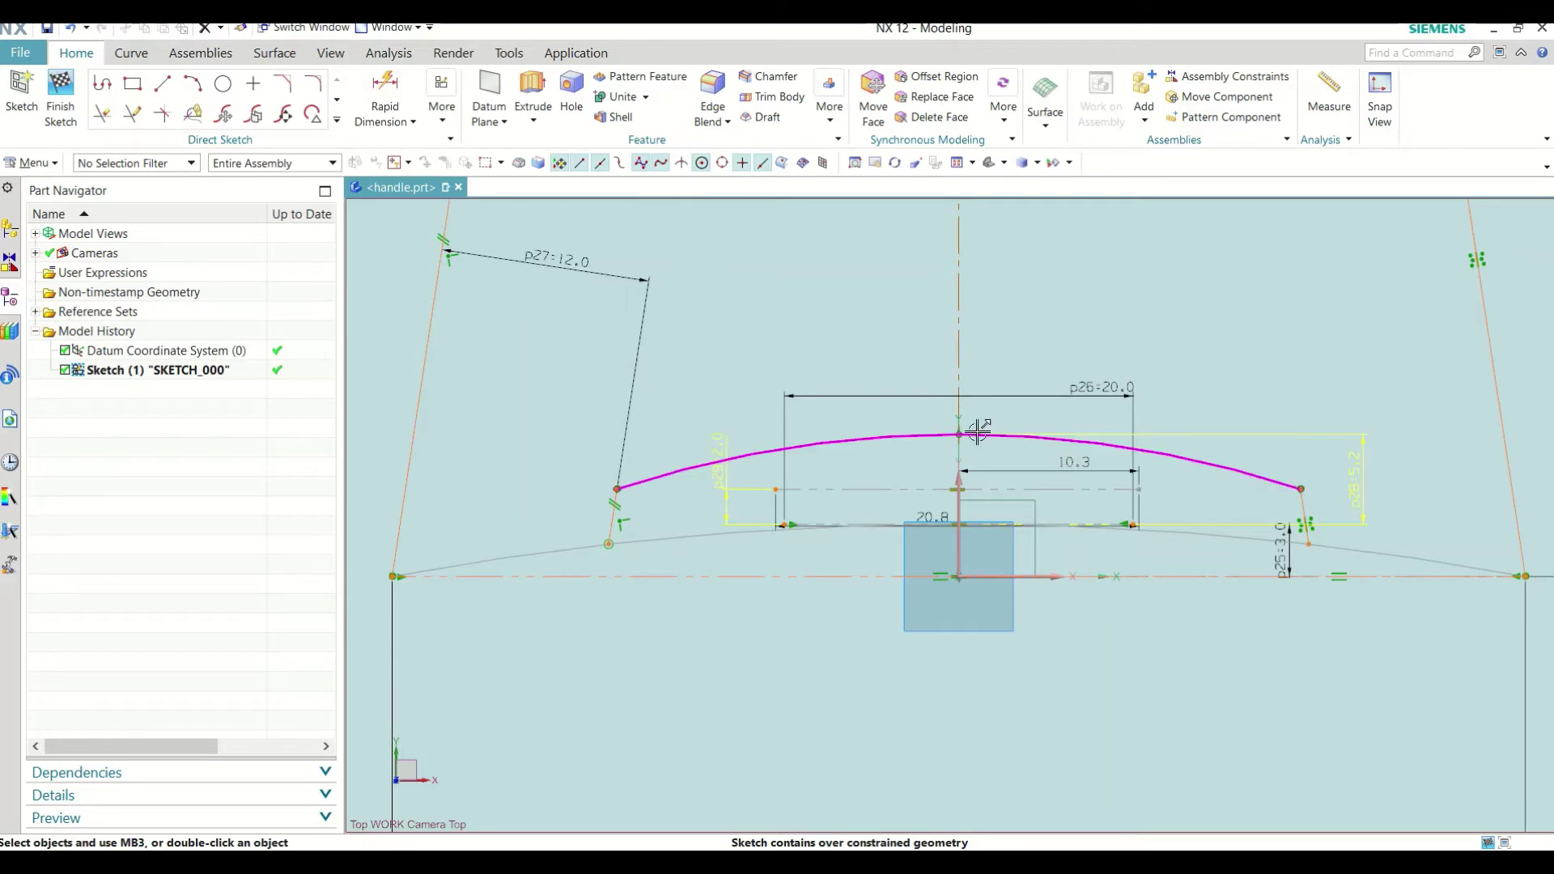
pyautogui.moveTo(599, 253); pyautogui.dragTo(415, 696)
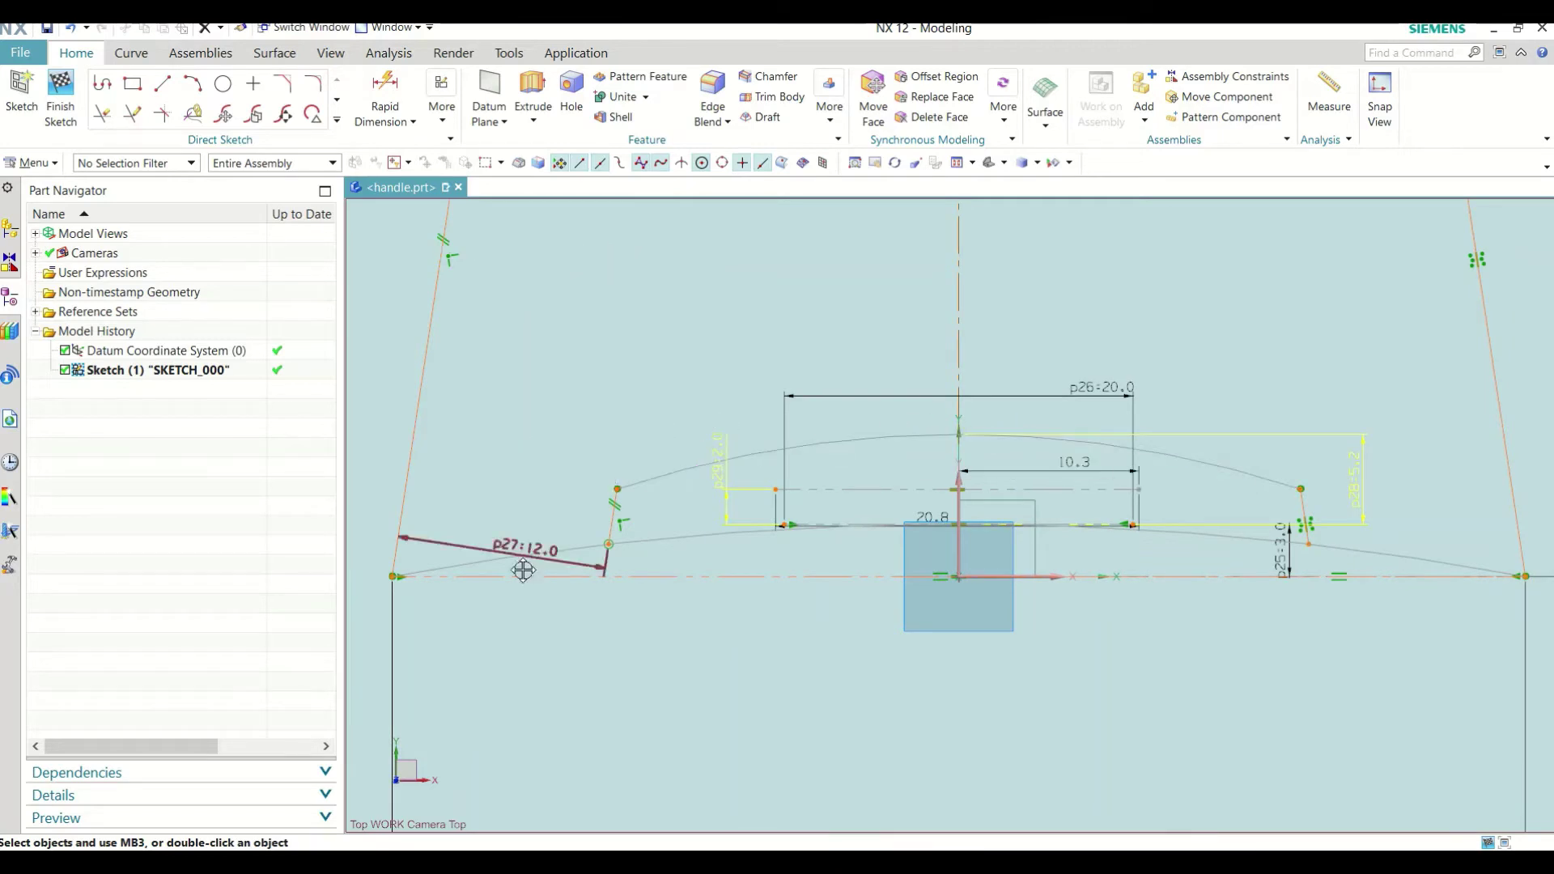
# Step: Add a 65.0 width dimension between the outer vertical lines and move the 10.3 and 20.0 dimensions higher
pyautogui.click(391, 712)
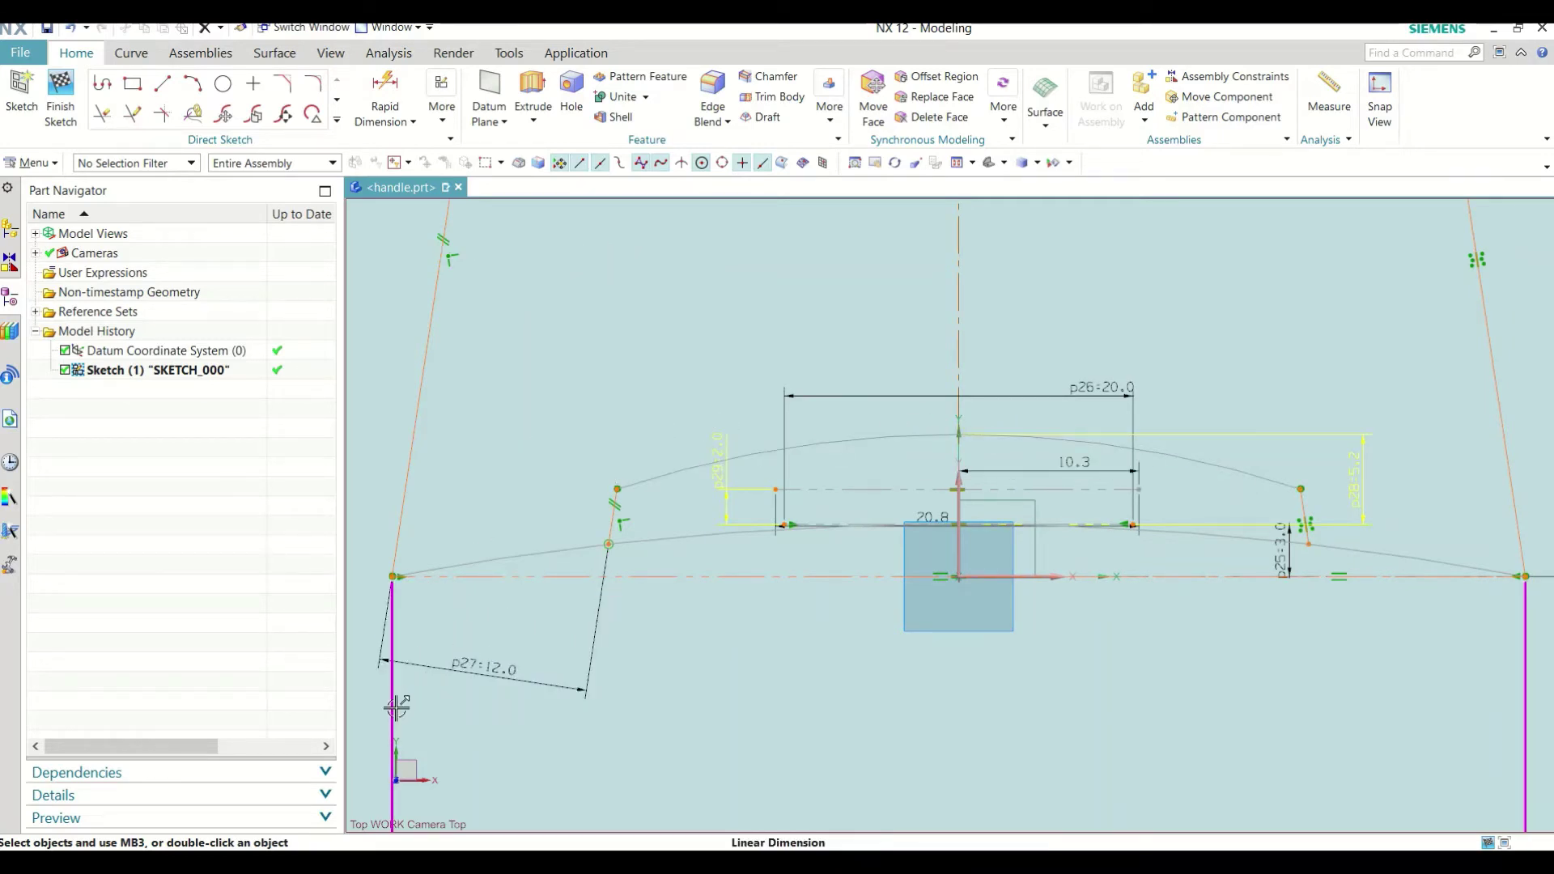
pyautogui.click(1525, 712)
pyautogui.click(931, 664)
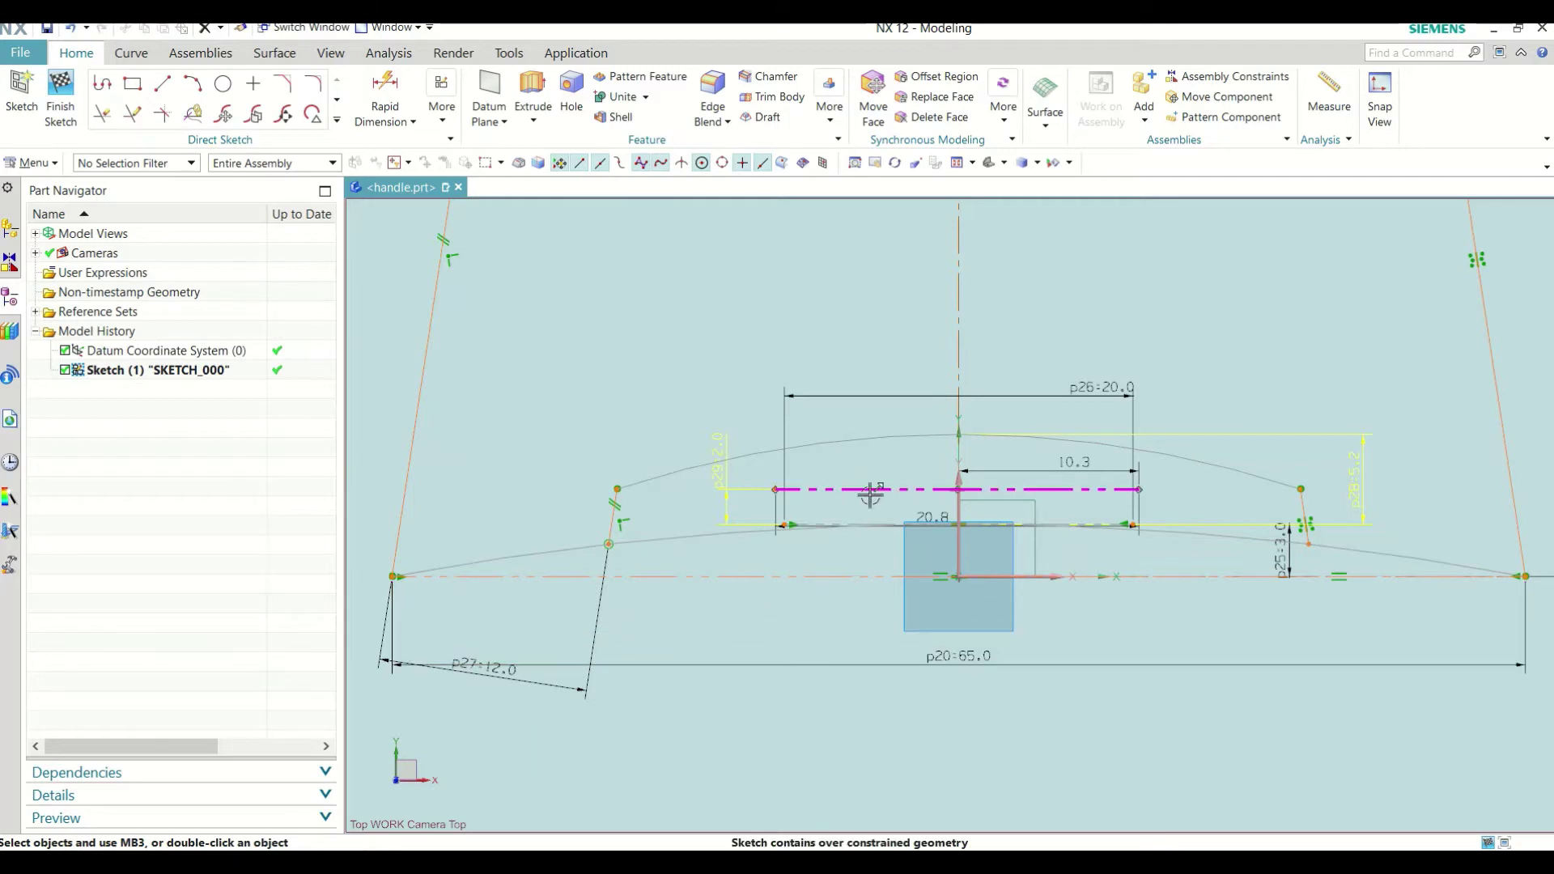
pyautogui.moveTo(1088, 467); pyautogui.dragTo(1093, 234)
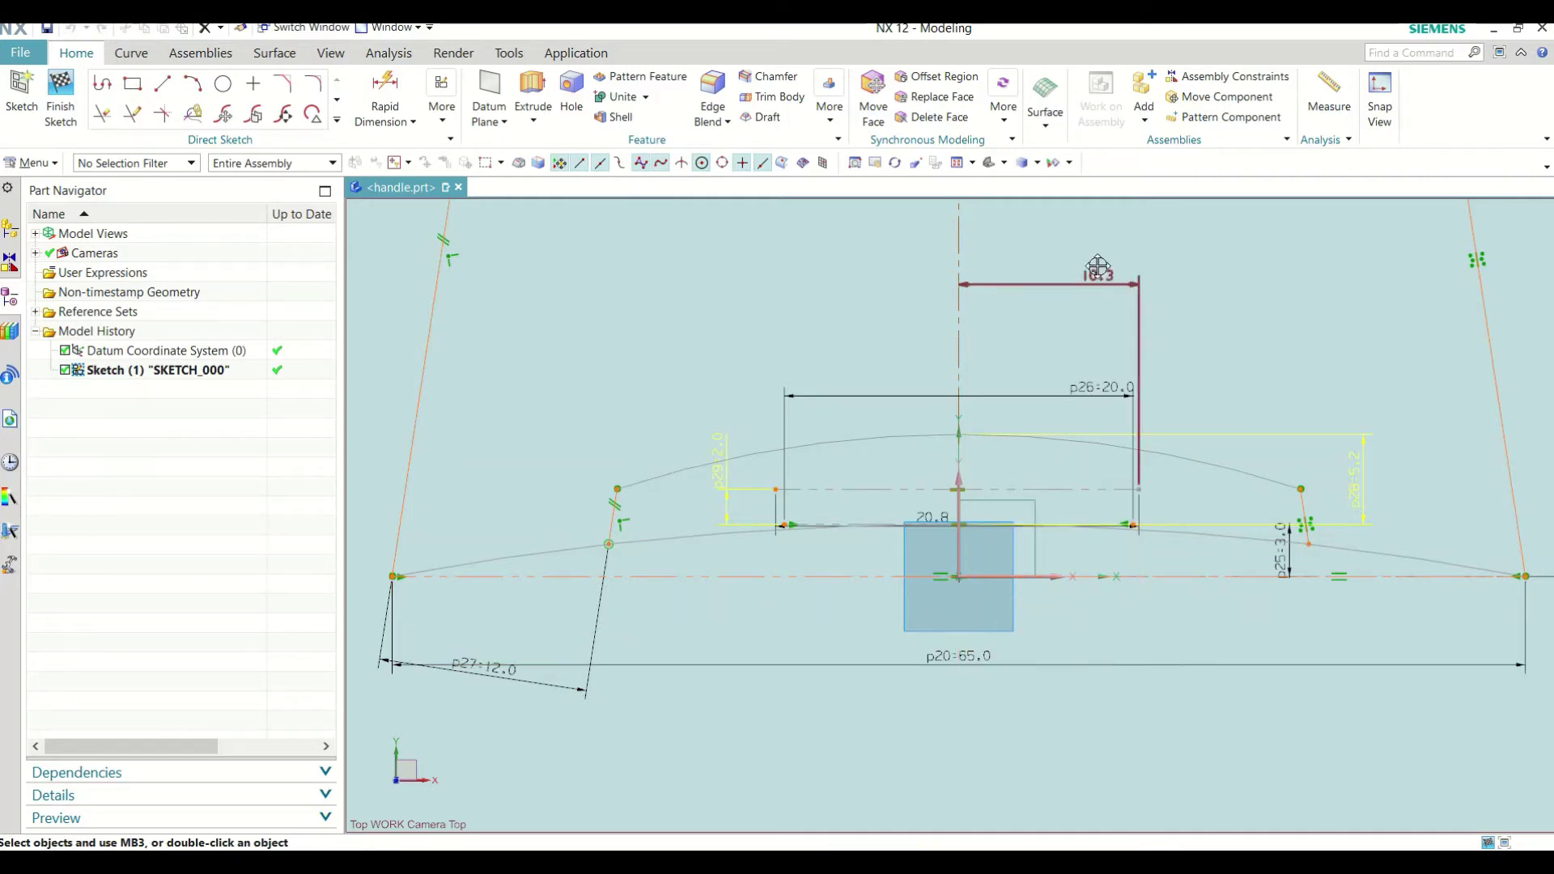
pyautogui.moveTo(1032, 395); pyautogui.dragTo(898, 298)
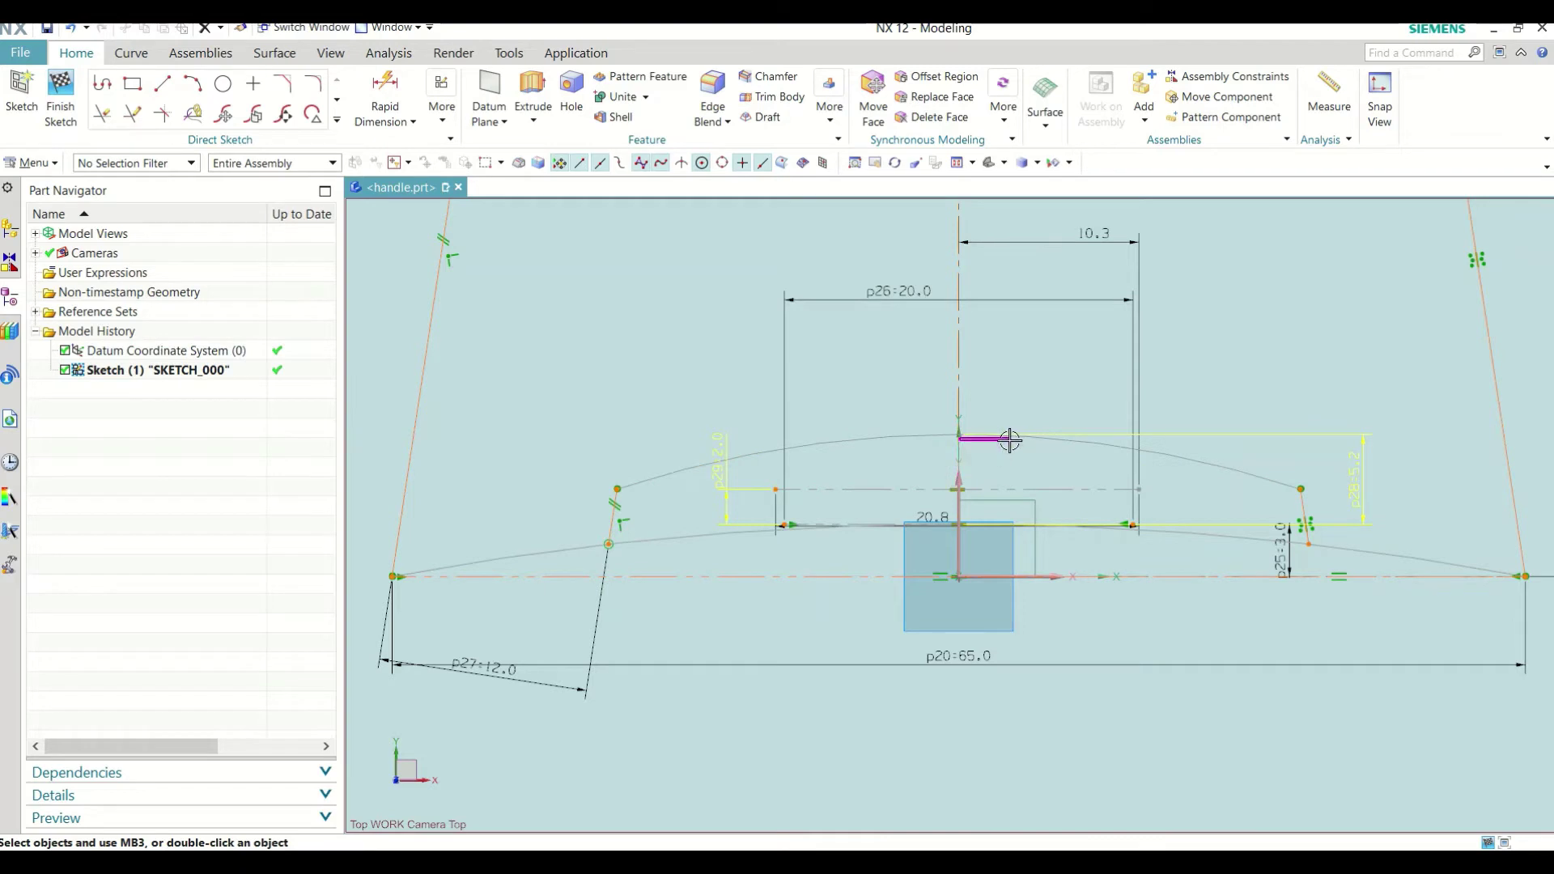
# Step: Delete the p28:5.2 dimension and raise the arc's midpoint to the reference line
pyautogui.click(1319, 490)
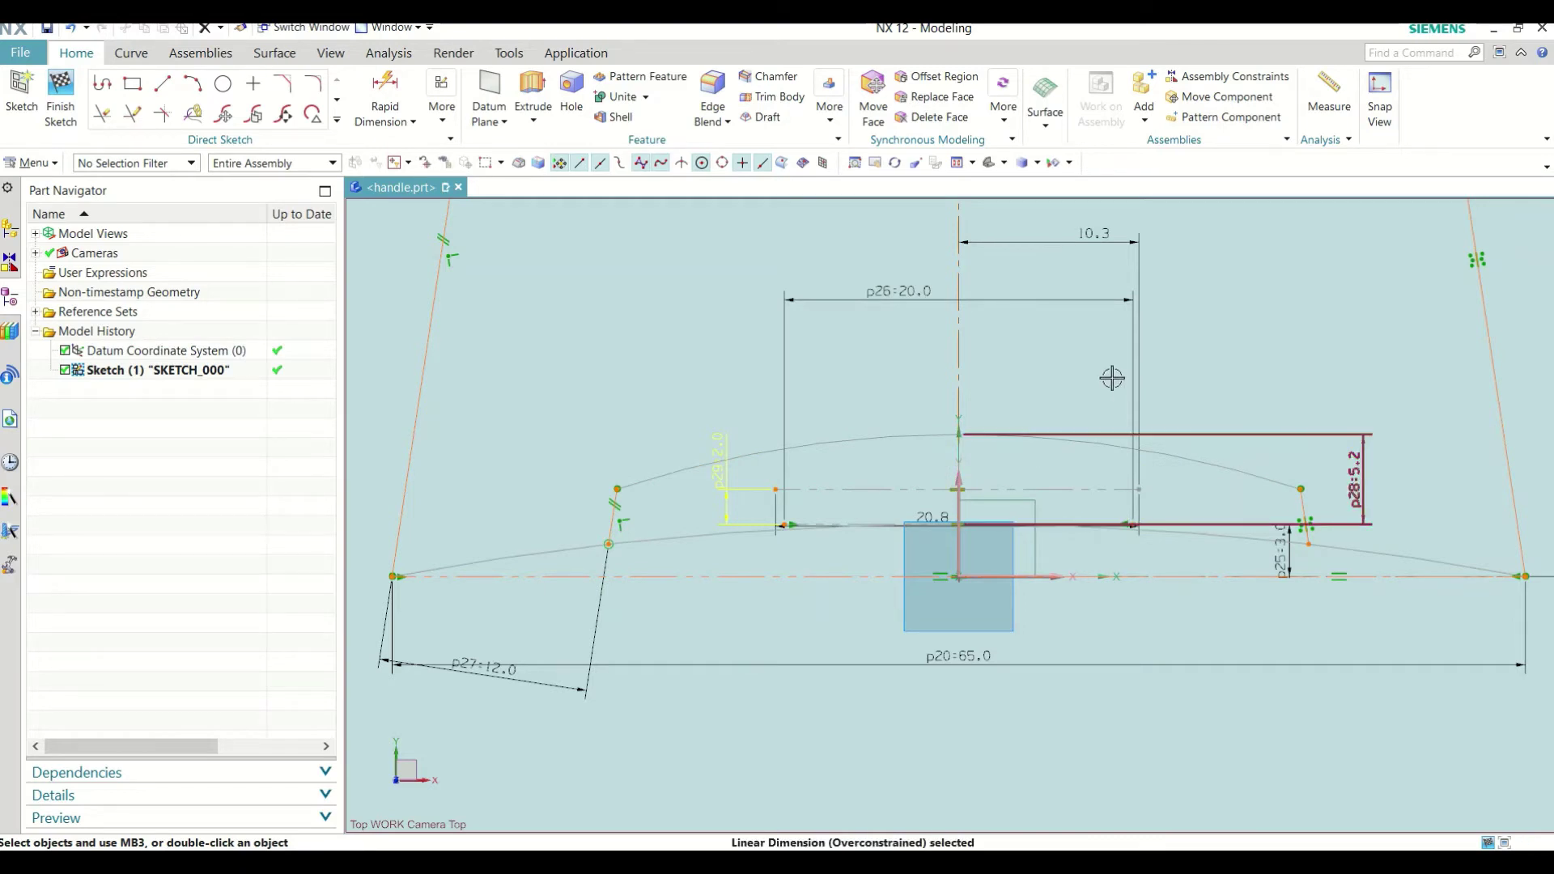
pyautogui.press('Delete')
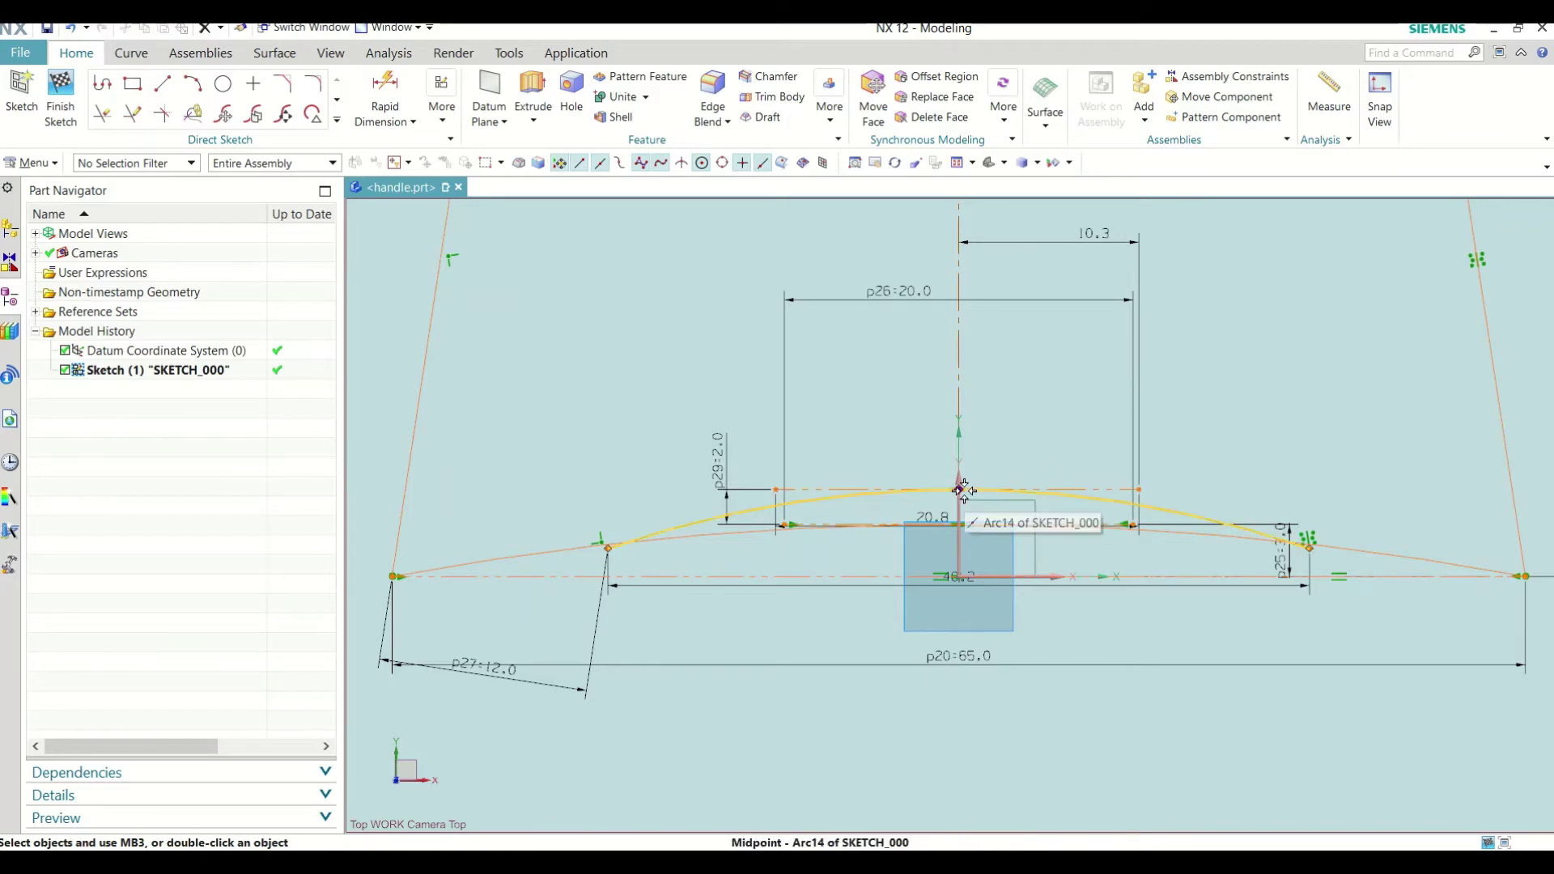
pyautogui.moveTo(961, 474); pyautogui.dragTo(981, 427)
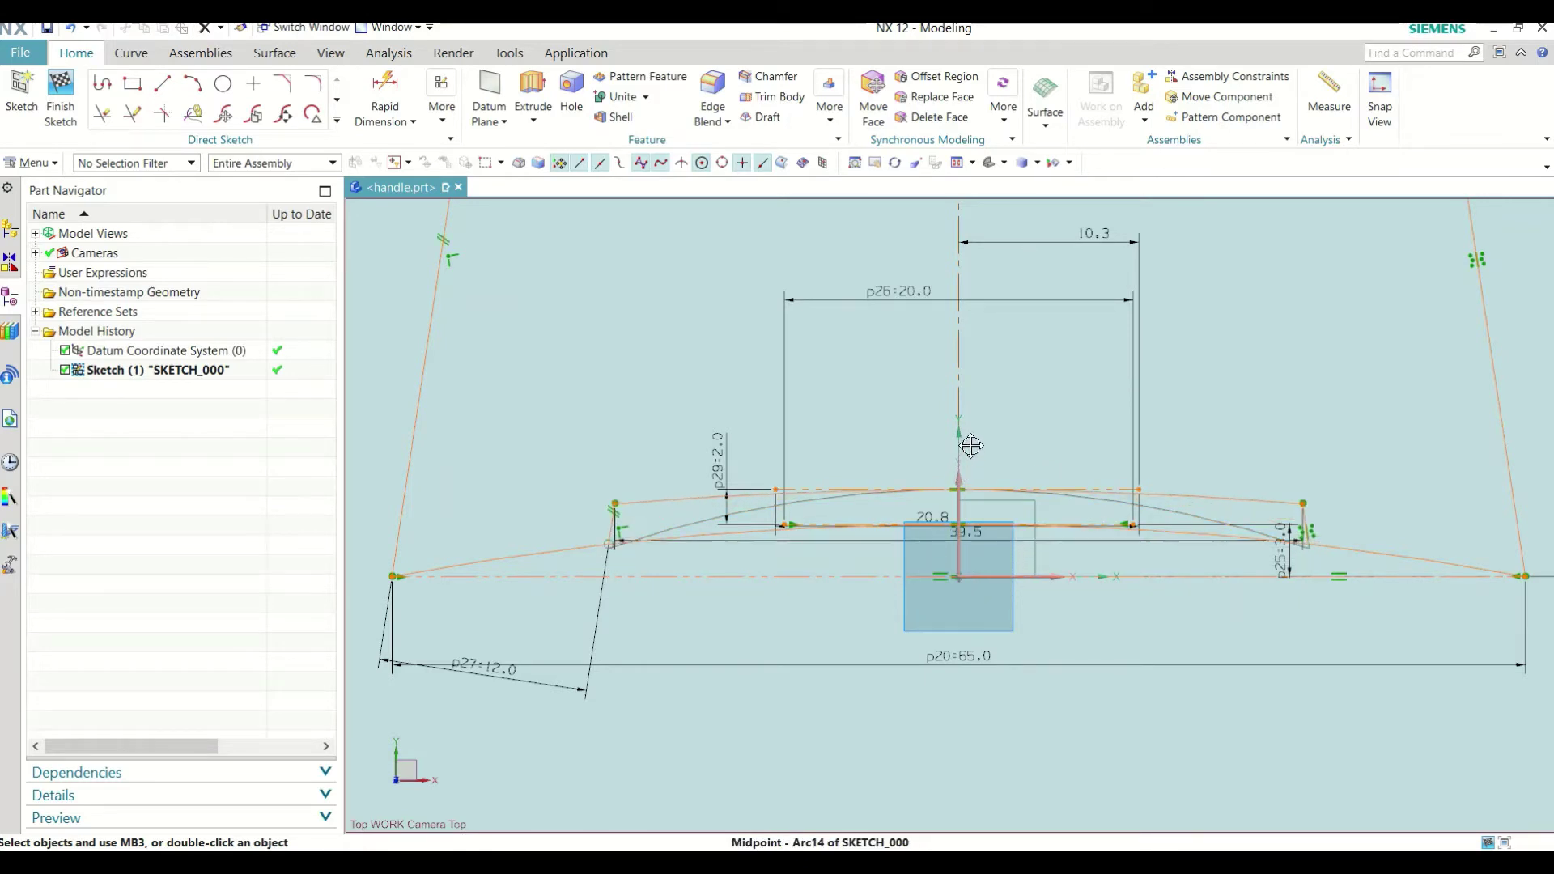
pyautogui.moveTo(981, 427); pyautogui.dragTo(989, 447)
pyautogui.scroll(3, 606, 539)
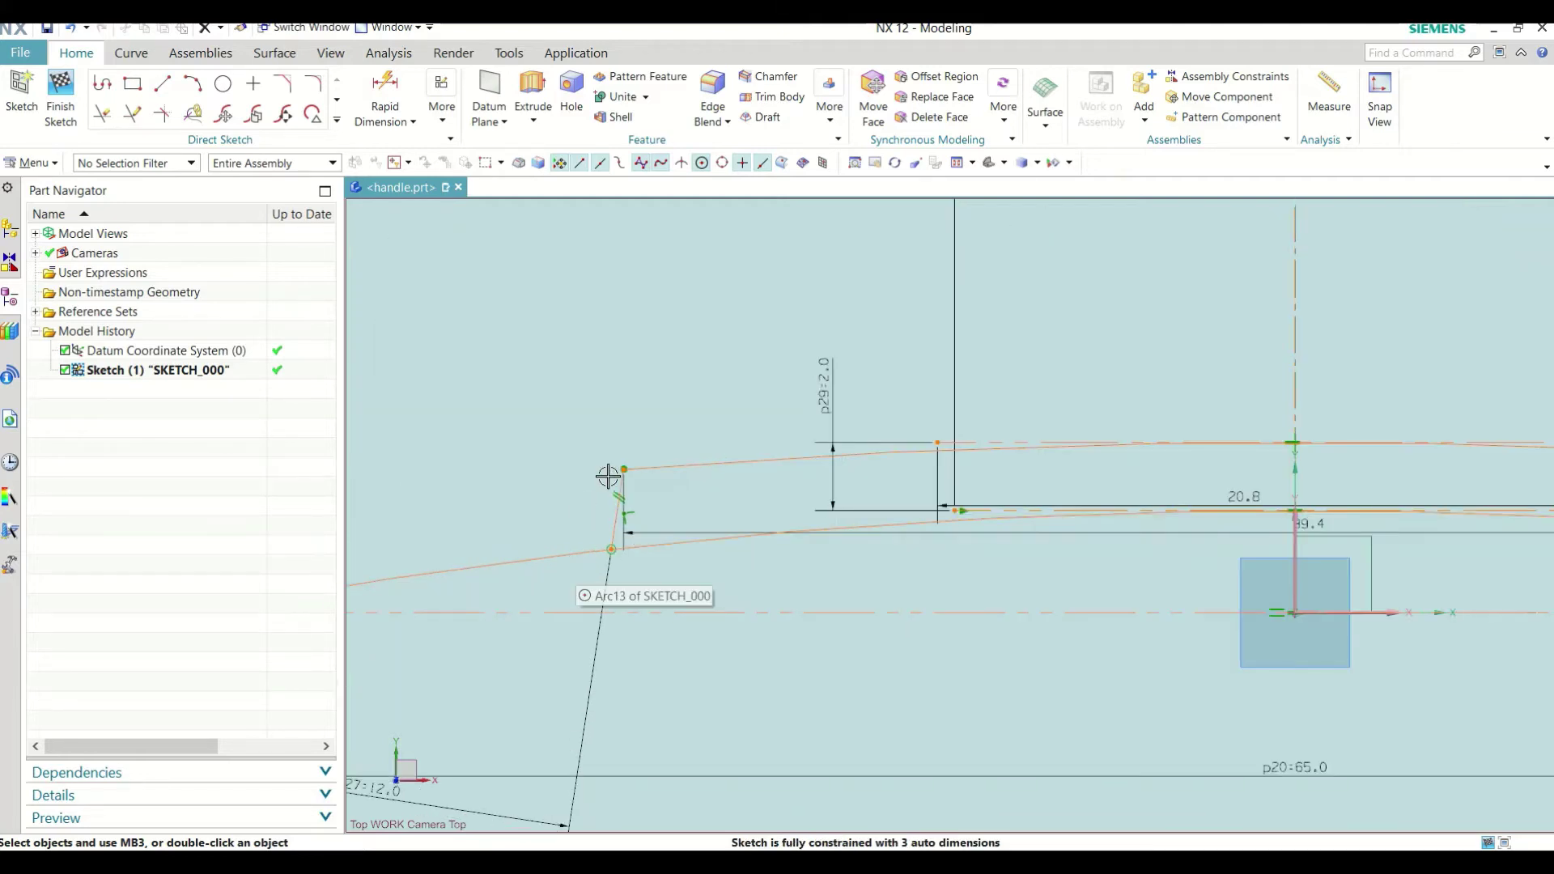
# Step: Add a 2.3 vertical dimension (p30) to the short slanted edge between the top arcs
pyautogui.click(381, 90)
pyautogui.scroll(-3, 1036, 546)
pyautogui.scroll(3, 704, 526)
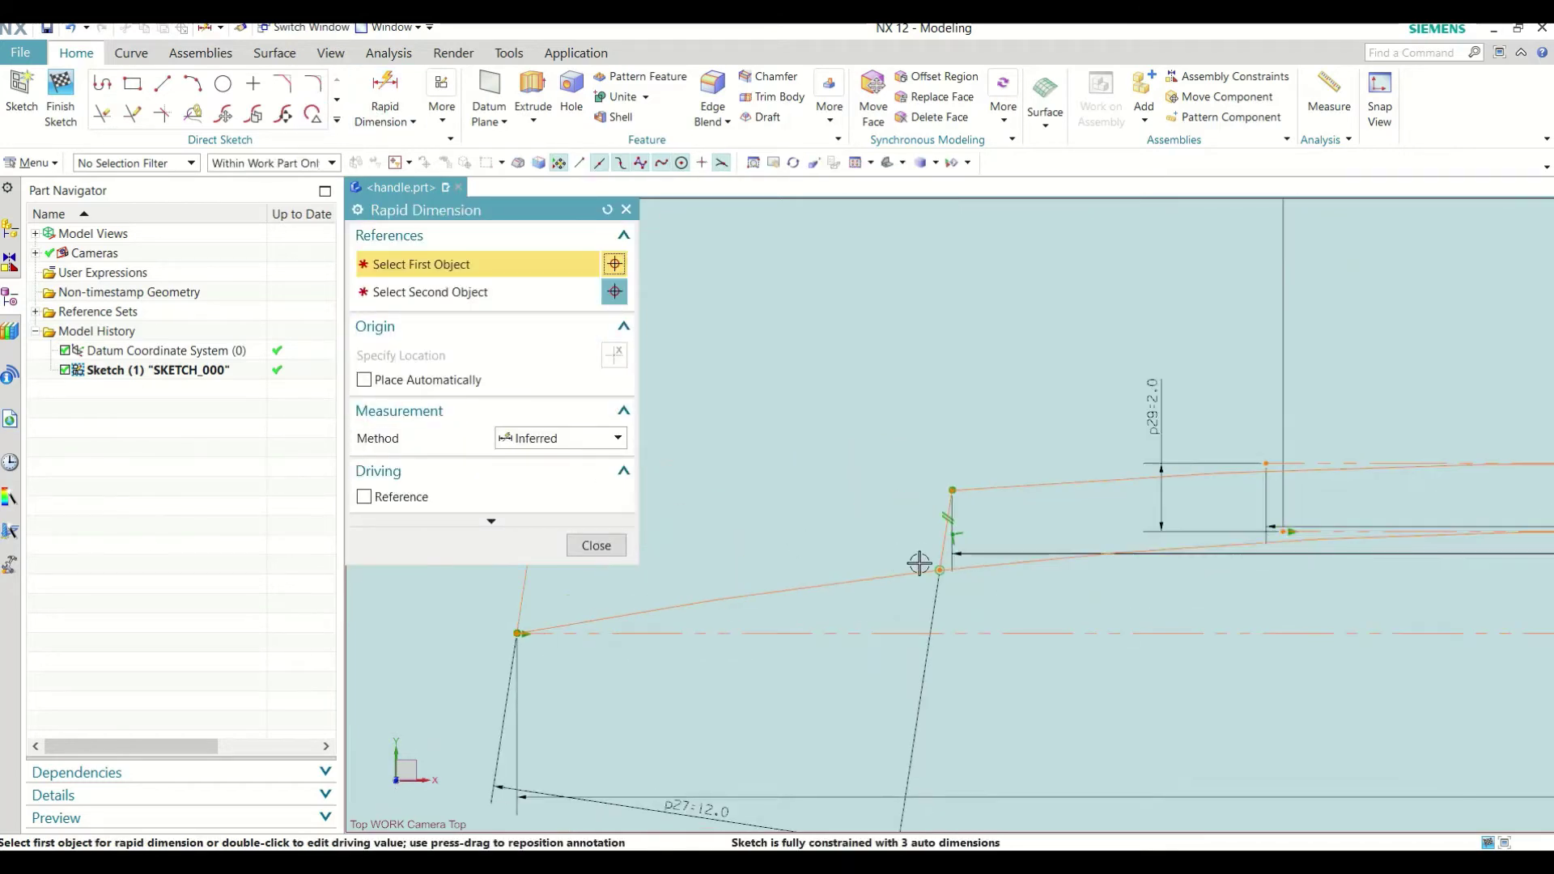
pyautogui.click(943, 535)
pyautogui.click(769, 496)
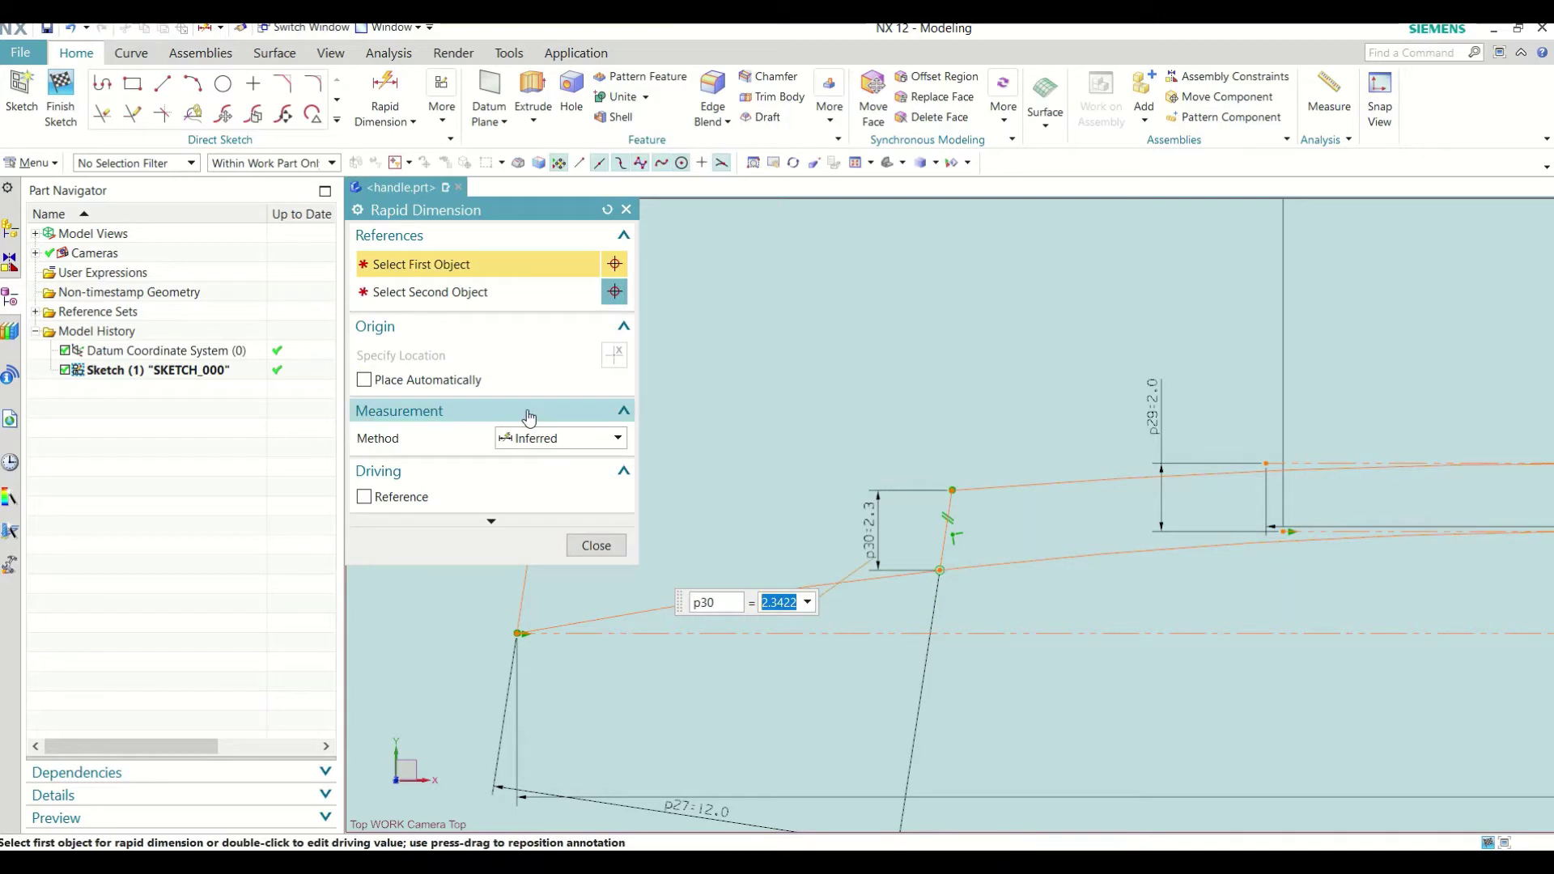
pyautogui.click(585, 548)
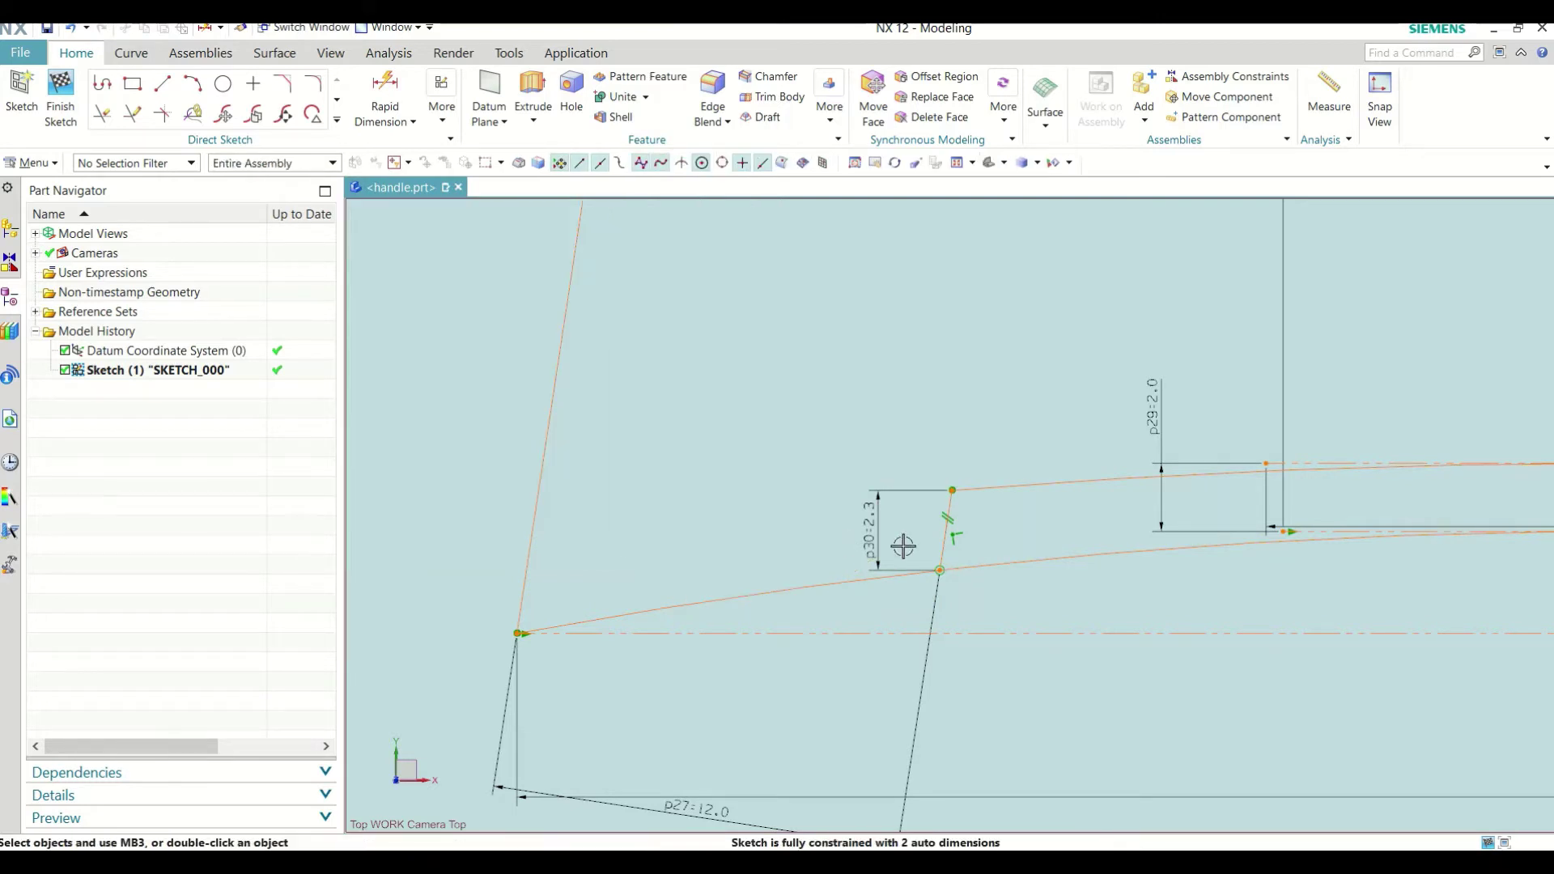
pyautogui.click(874, 551)
pyautogui.click(758, 503)
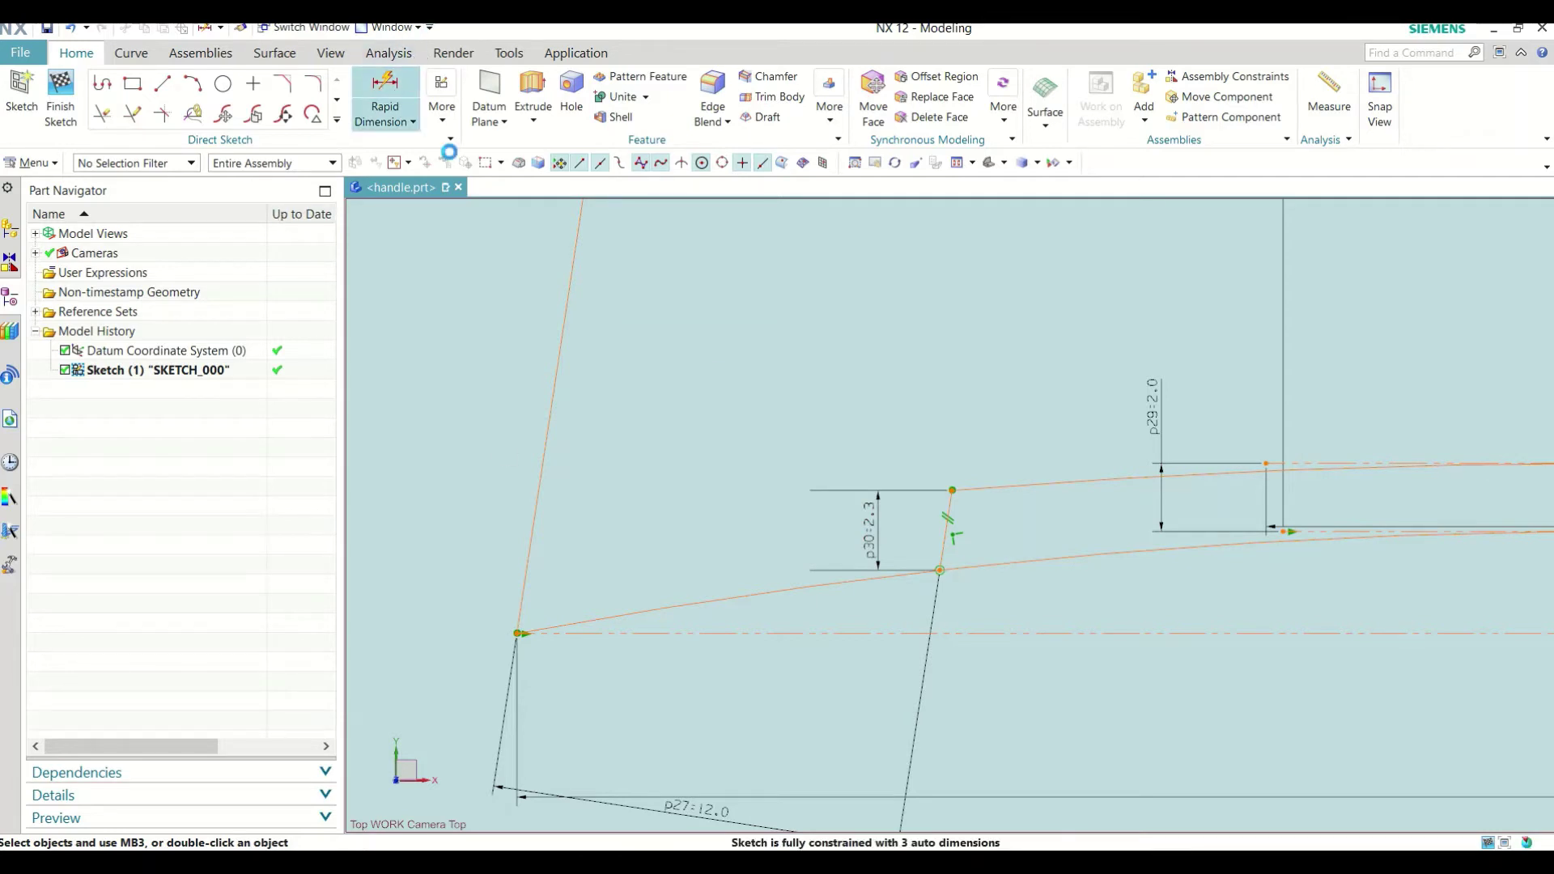
# Step: Redo the dimension as the short edge's length, discarding the wrong arc-endpoint references
pyautogui.click(386, 93)
pyautogui.click(953, 487)
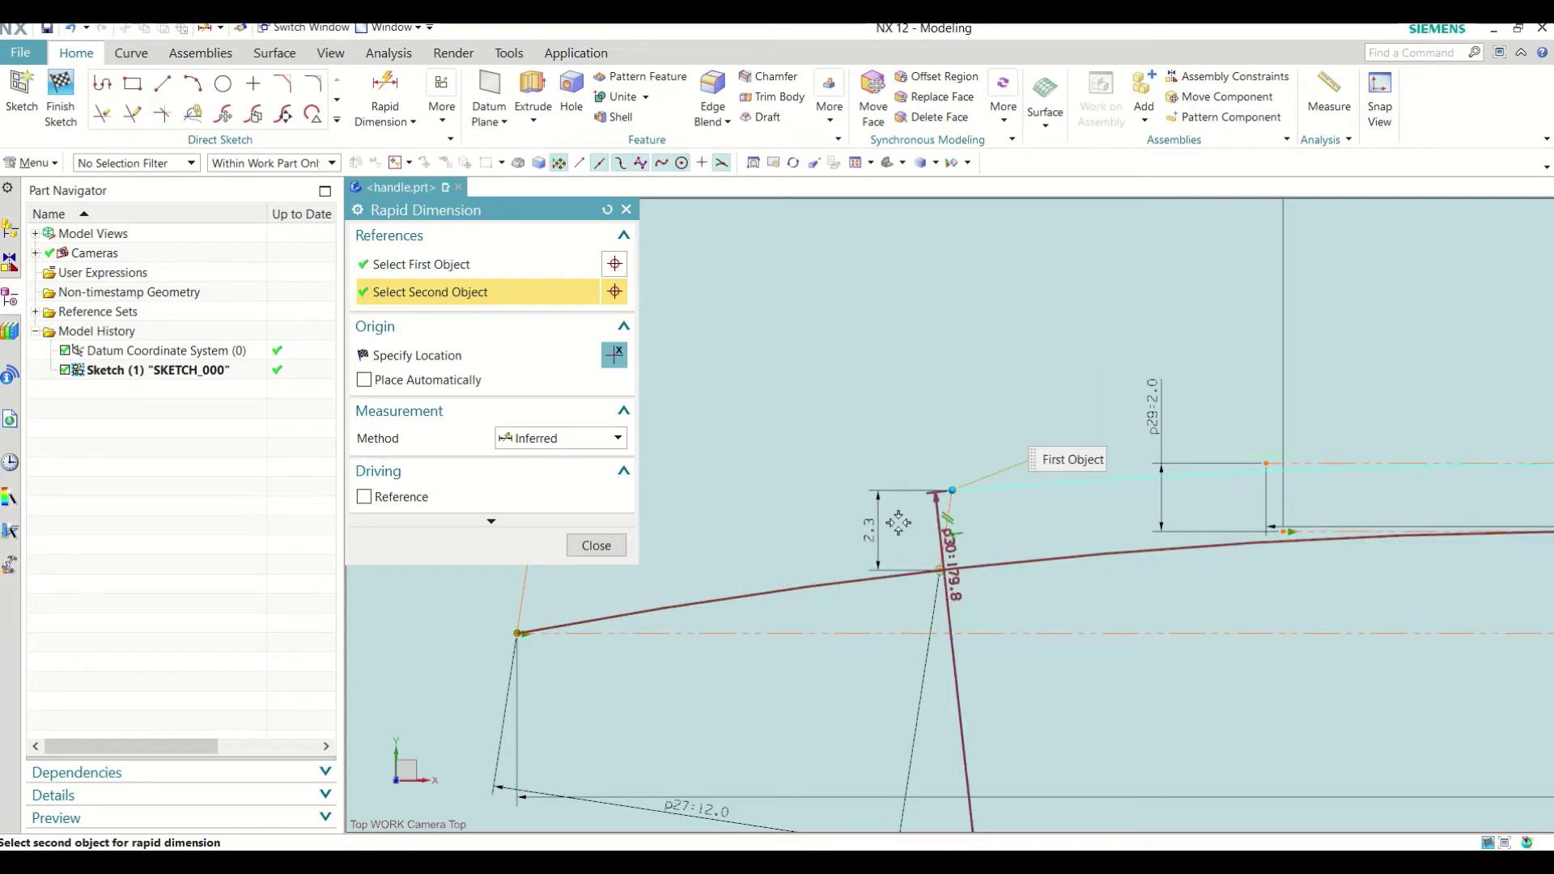
pyautogui.click(943, 571)
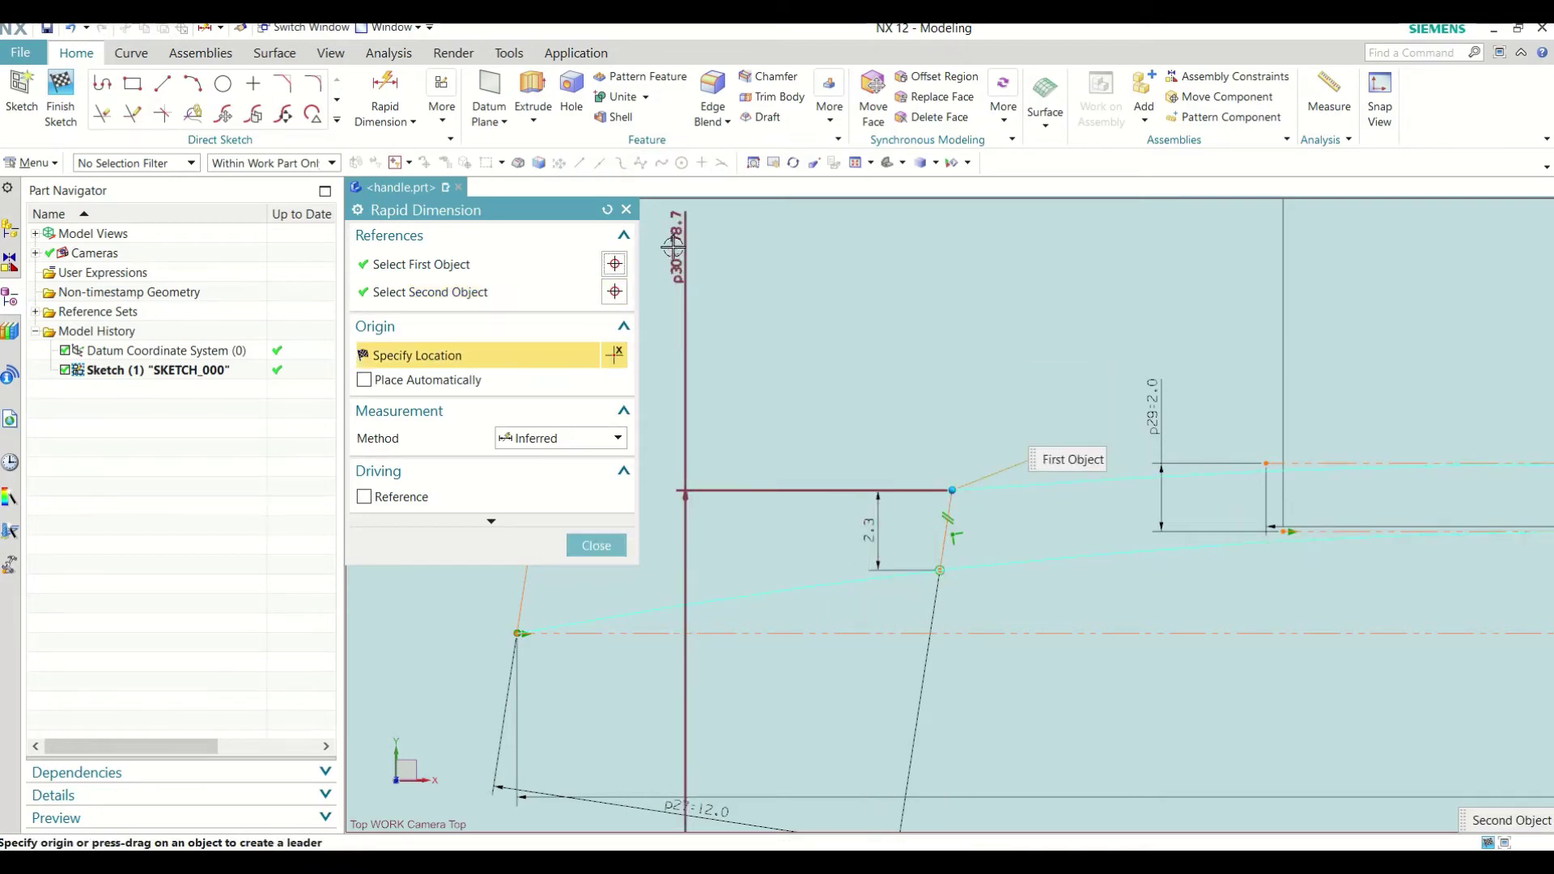
pyautogui.click(607, 211)
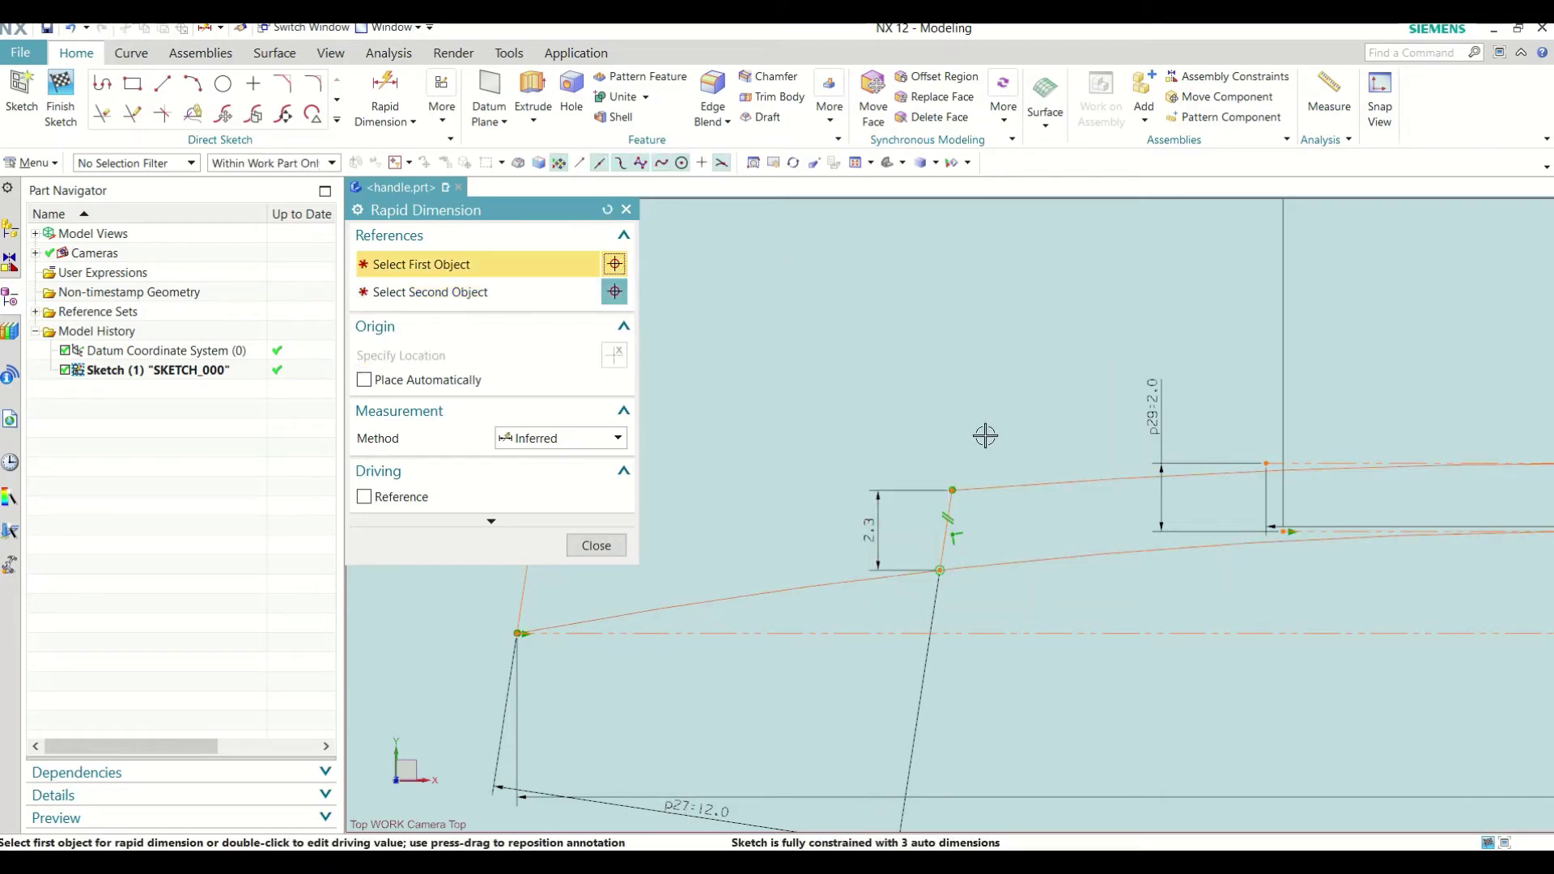
pyautogui.click(943, 533)
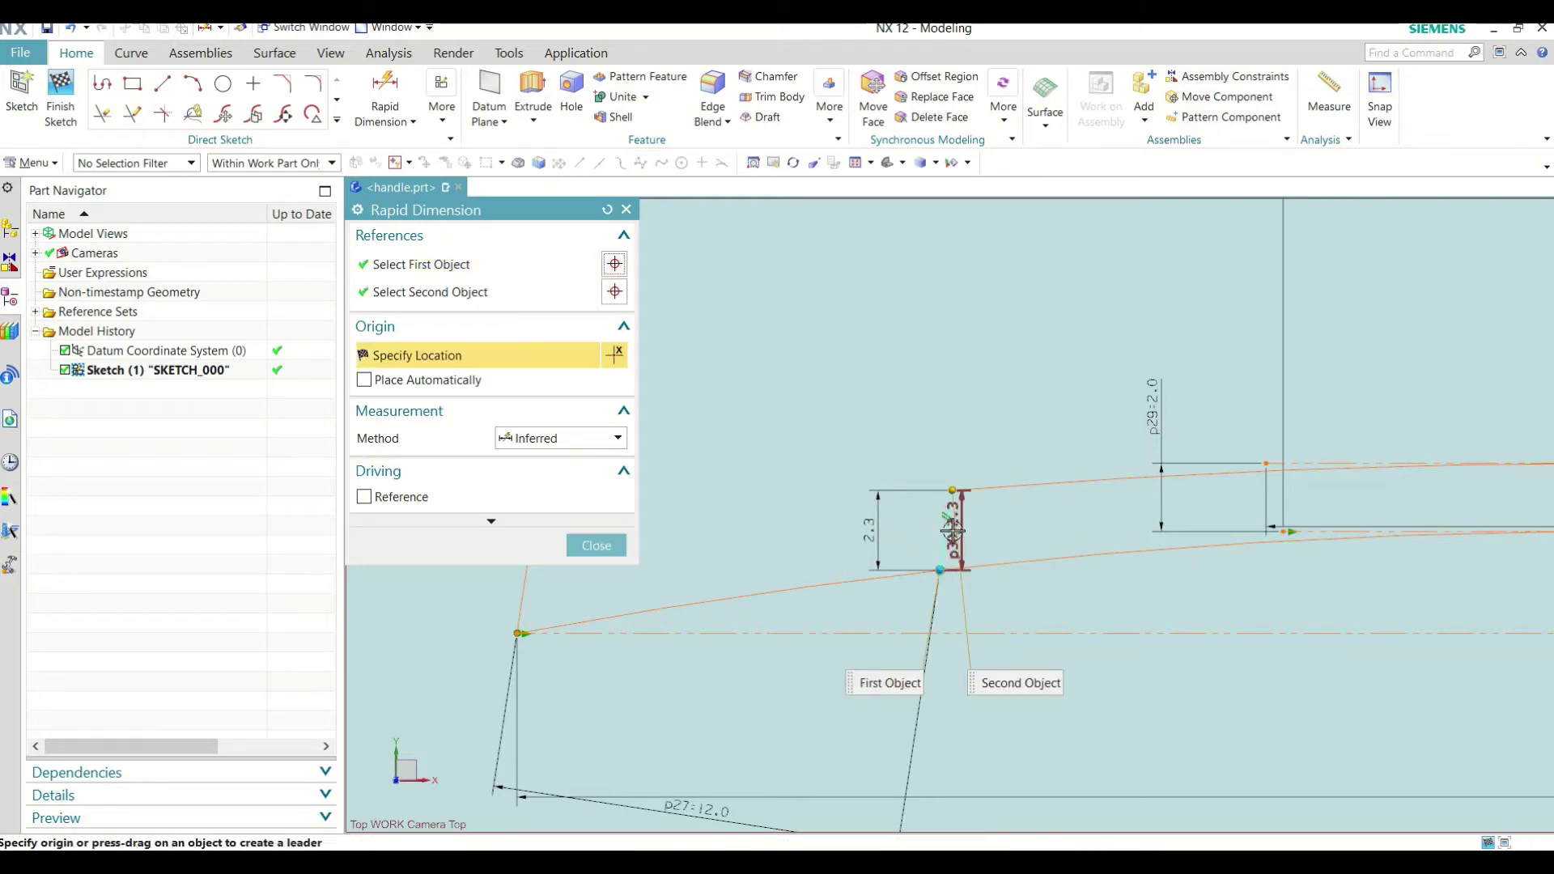
pyautogui.click(947, 534)
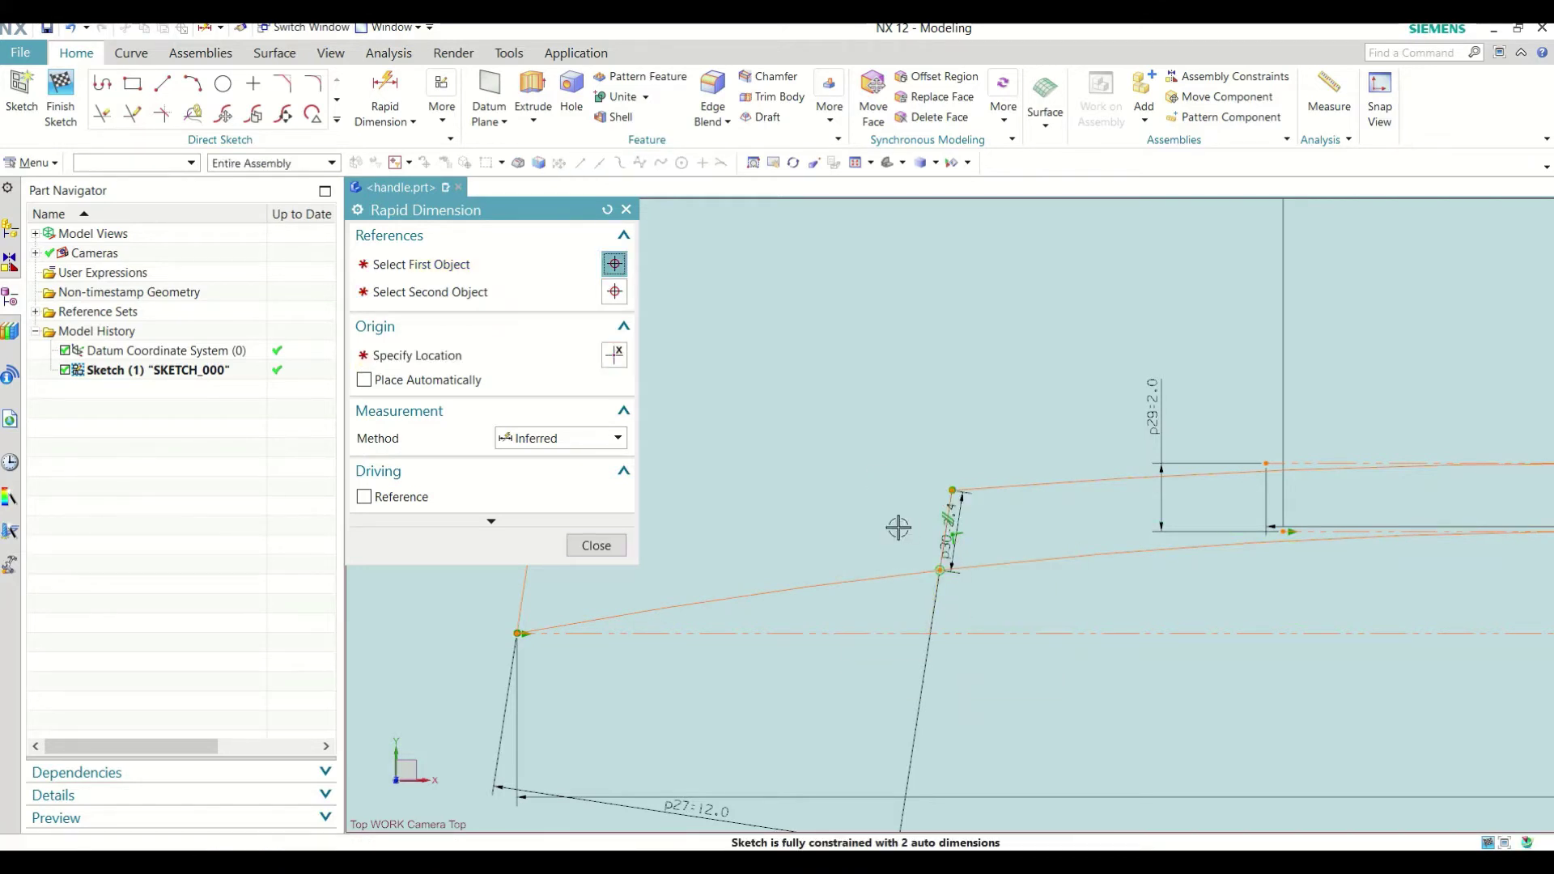
pyautogui.click(615, 543)
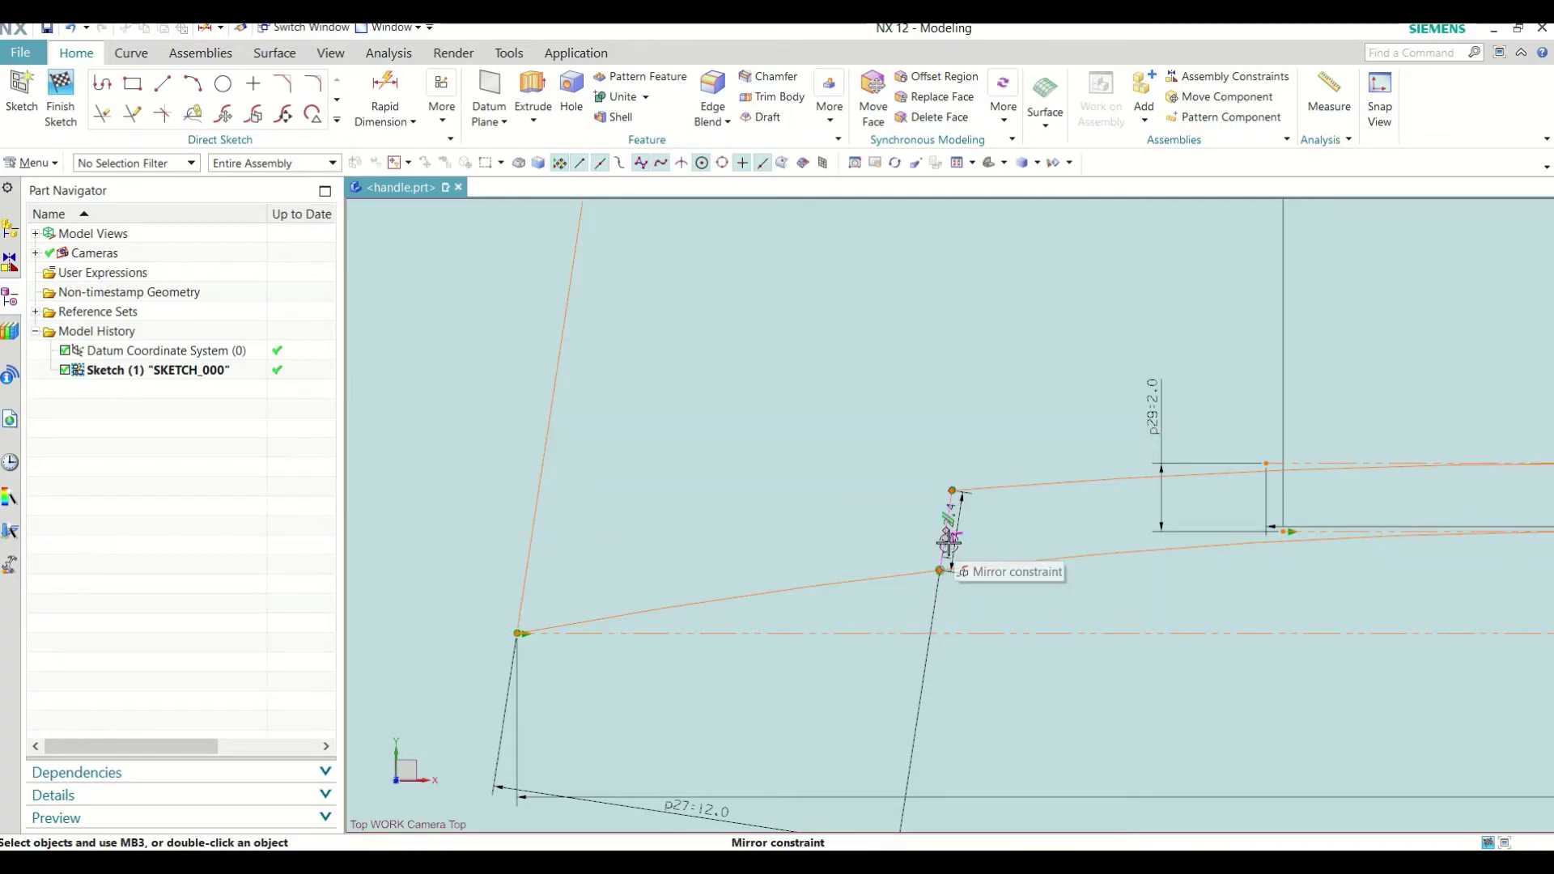
# Step: Move the p30 dimension to the edge's left side and set it to 2 mm
pyautogui.moveTo(956, 544); pyautogui.dragTo(873, 542)
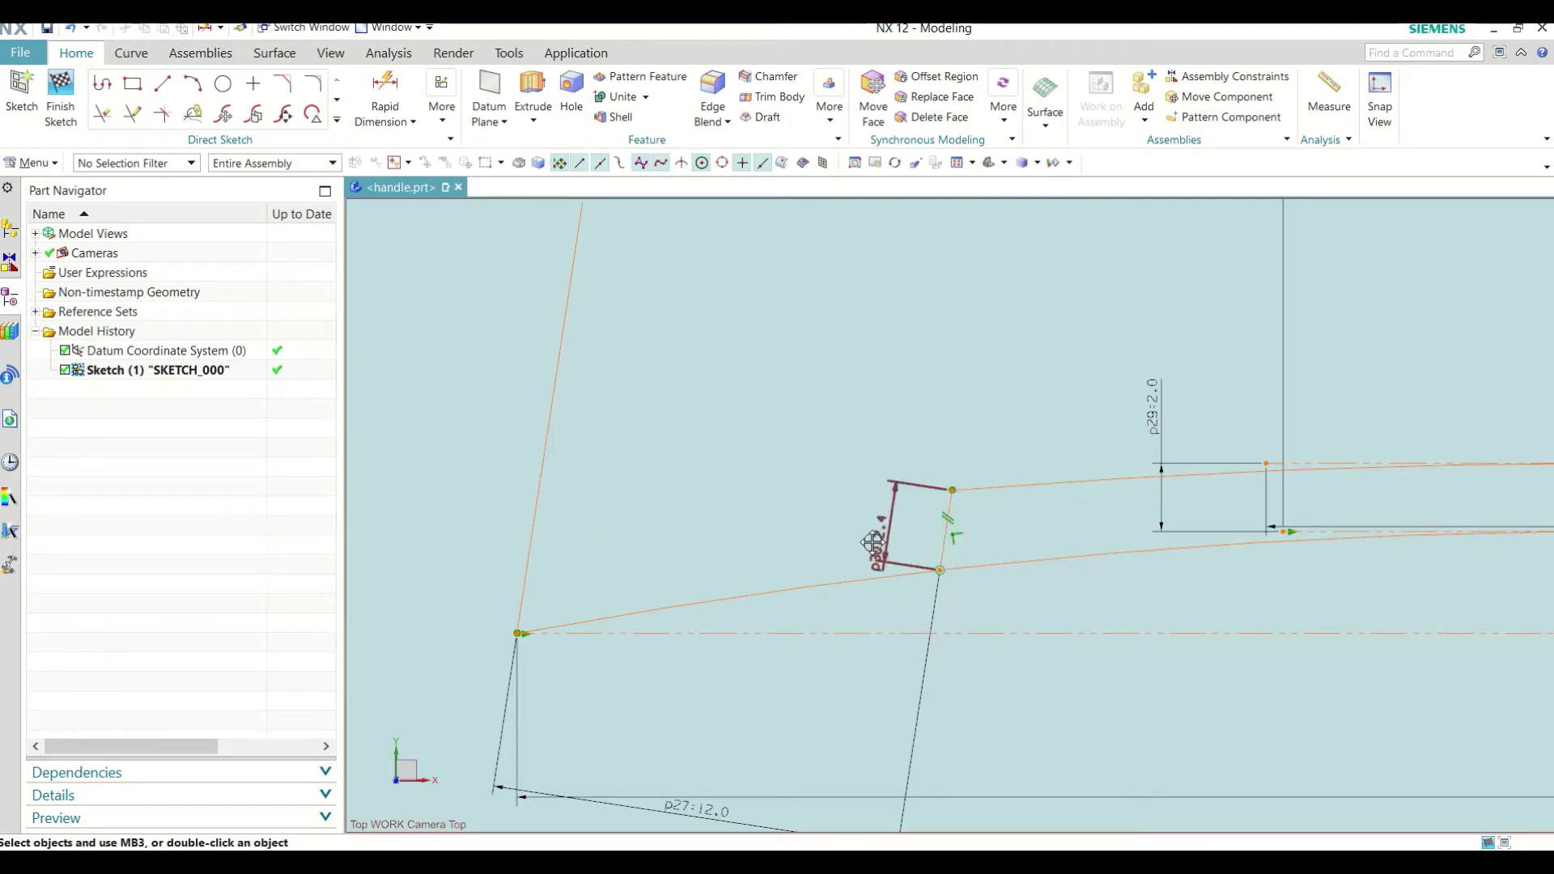
pyautogui.doubleClick(851, 536)
pyautogui.write('2')
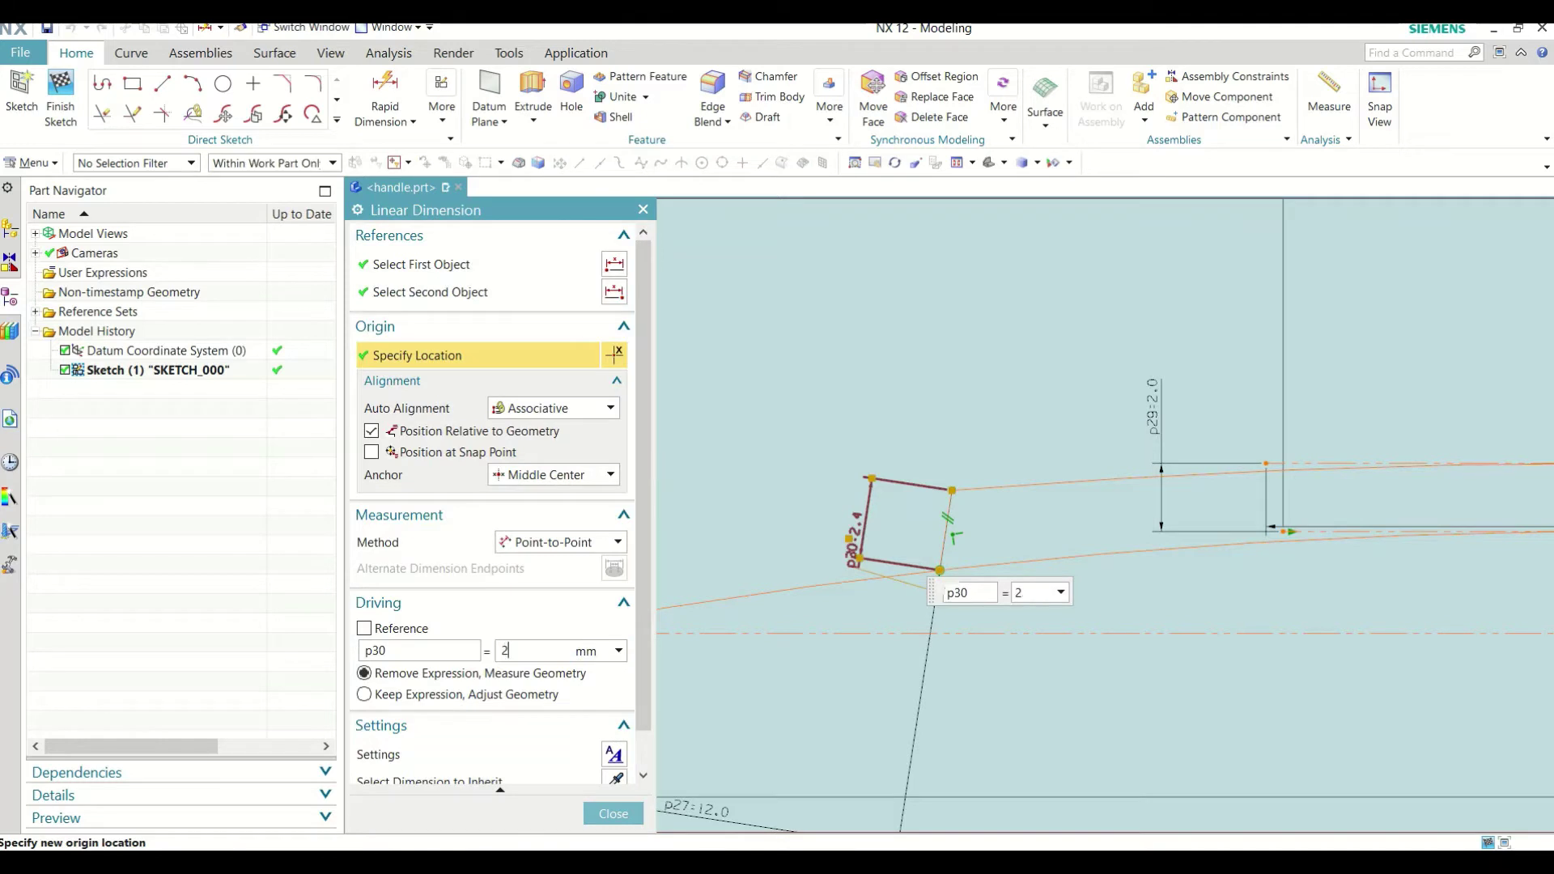
pyautogui.press('Return')
pyautogui.click(612, 813)
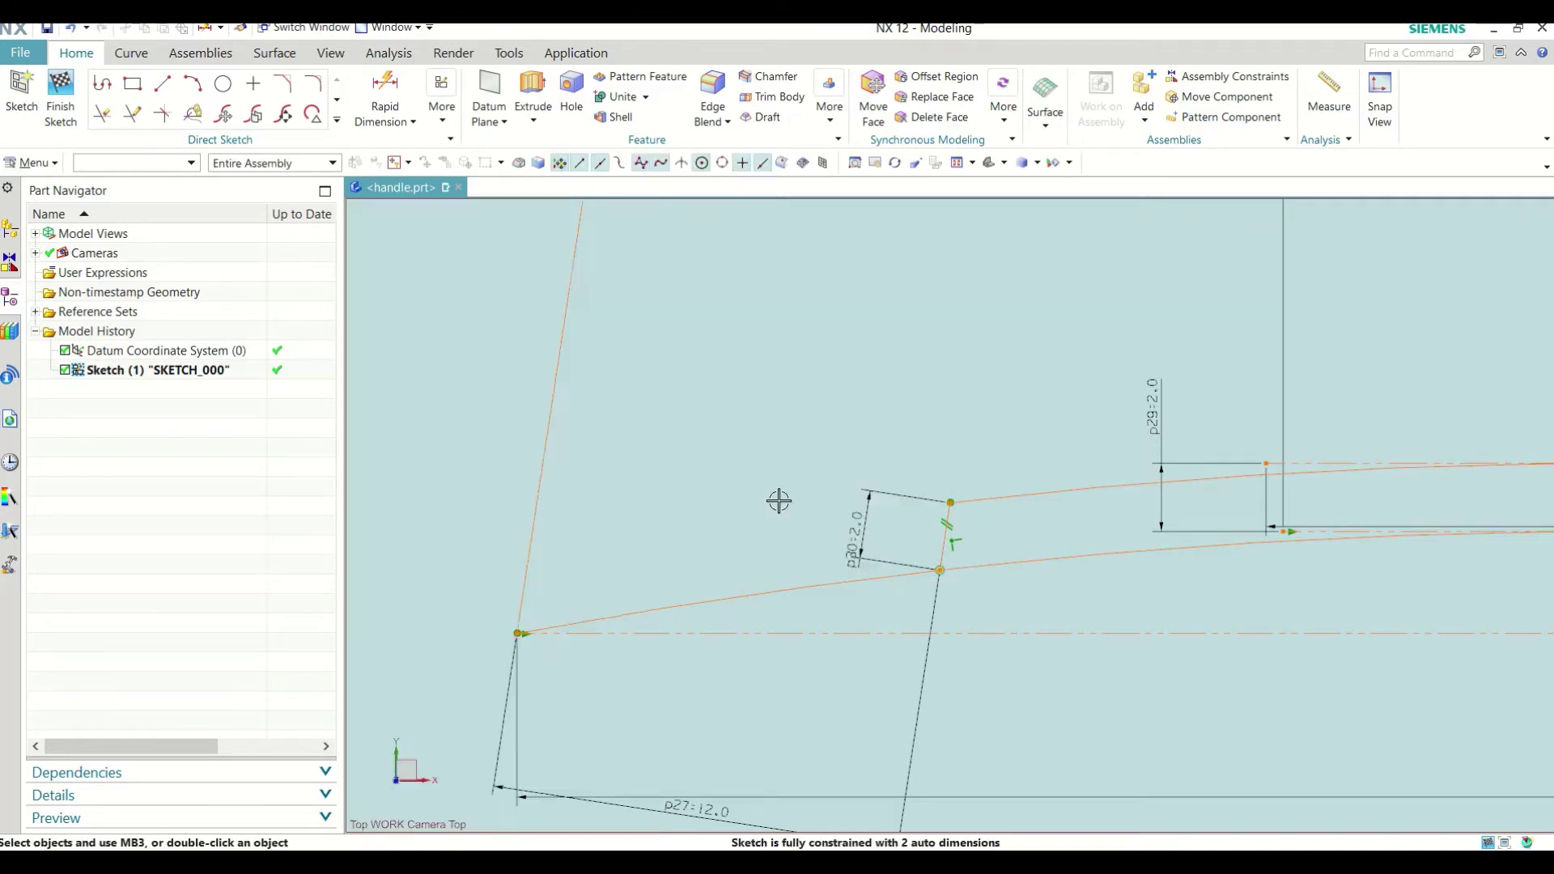
pyautogui.scroll(-3, 739, 445)
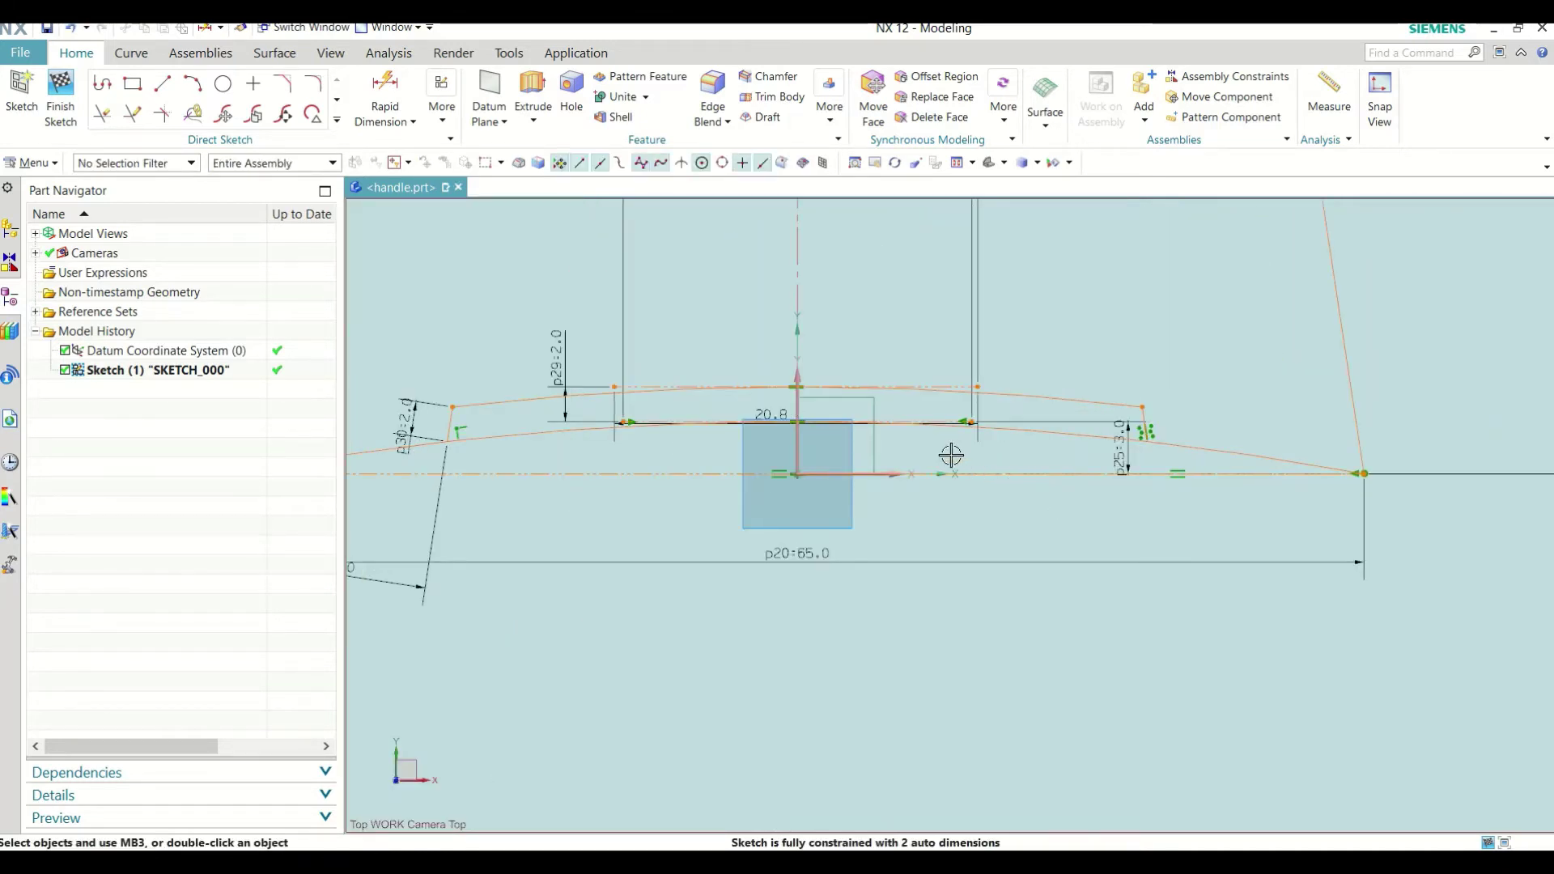
pyautogui.scroll(2, 951, 455)
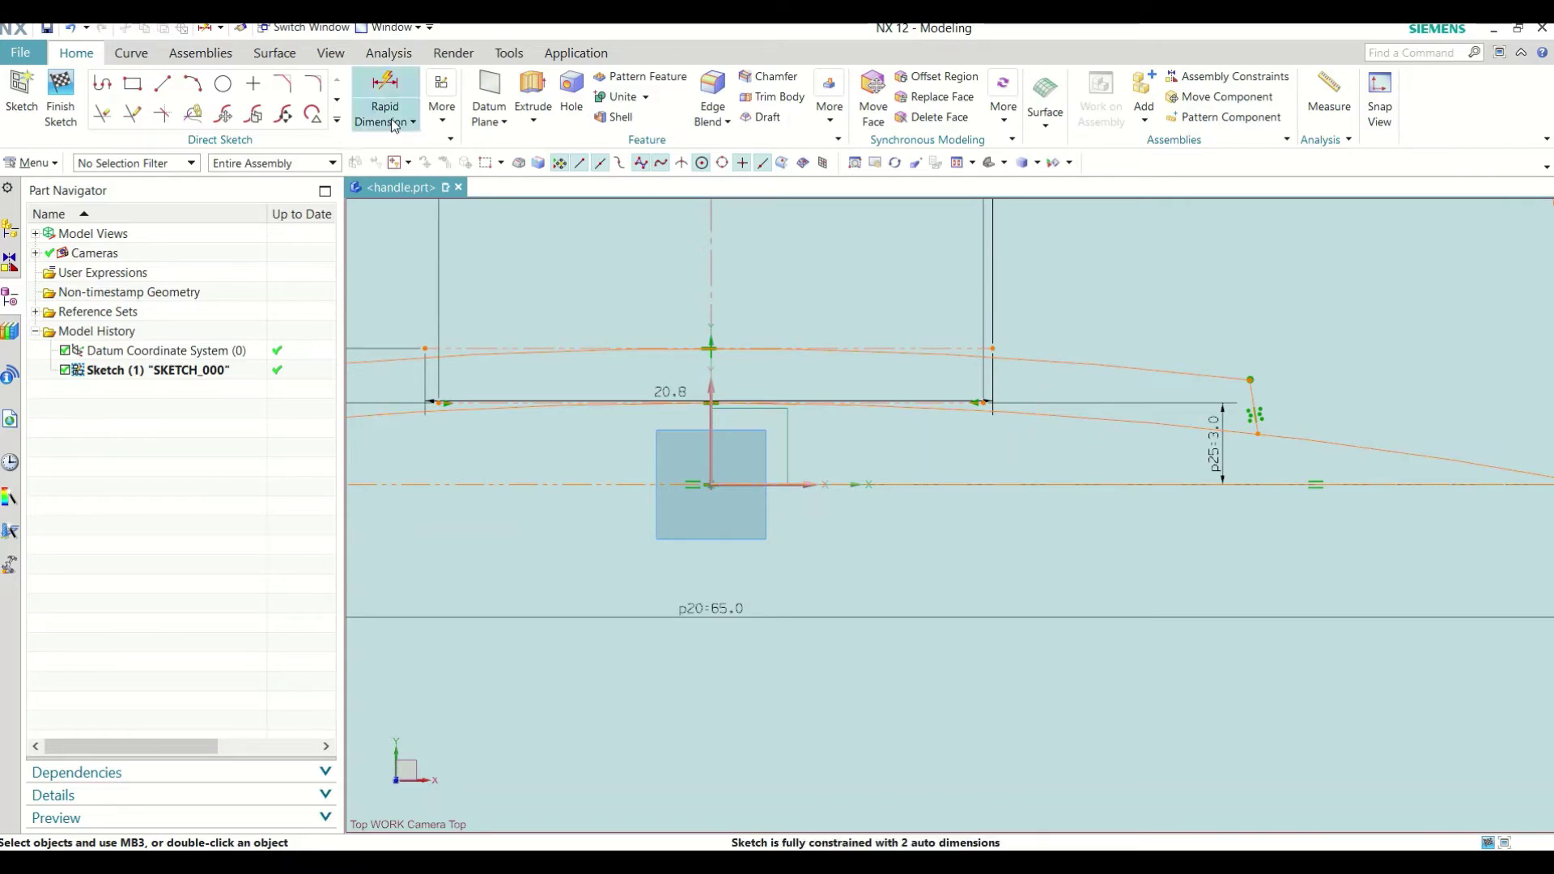
# Step: Quick Trim away the unwanted section of the lower arc Arc13
pyautogui.click(103, 115)
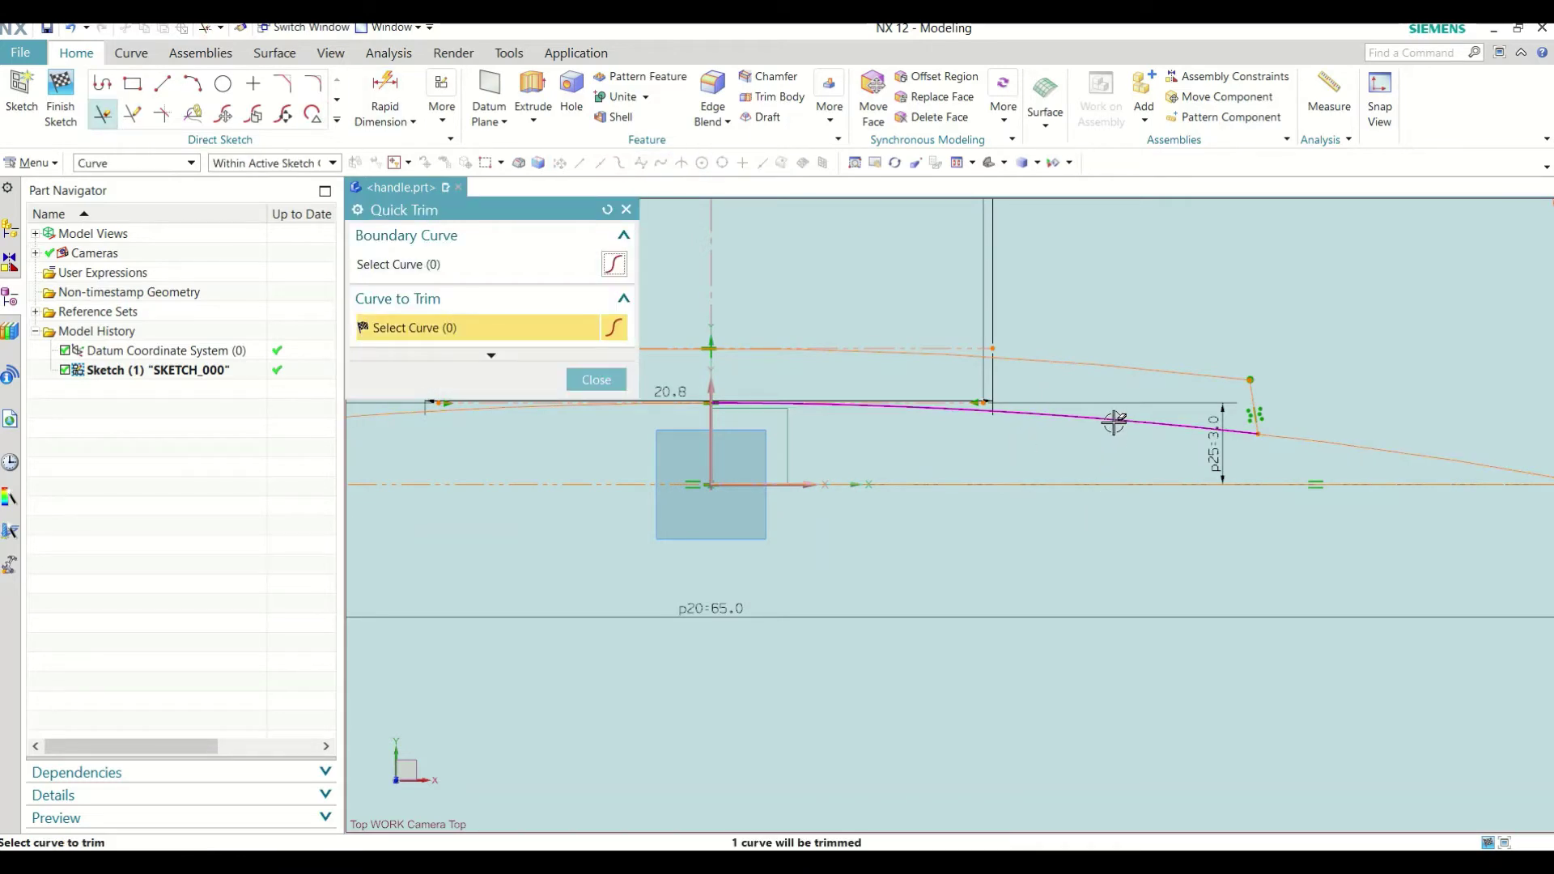
pyautogui.scroll(-2, 1242, 520)
pyautogui.scroll(3, 722, 506)
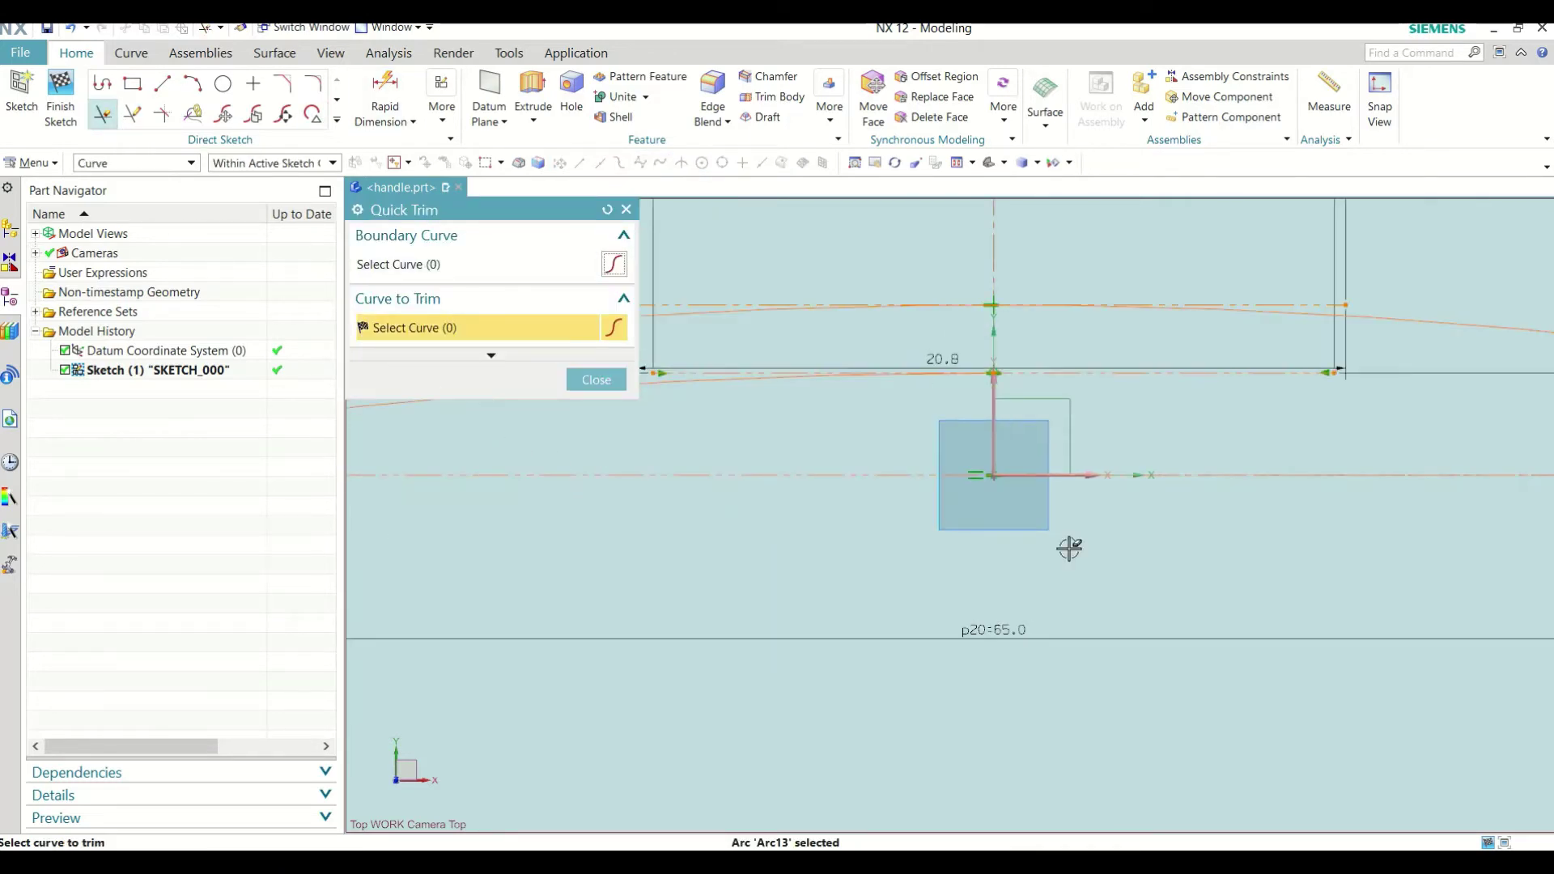
pyautogui.scroll(-2, 1069, 549)
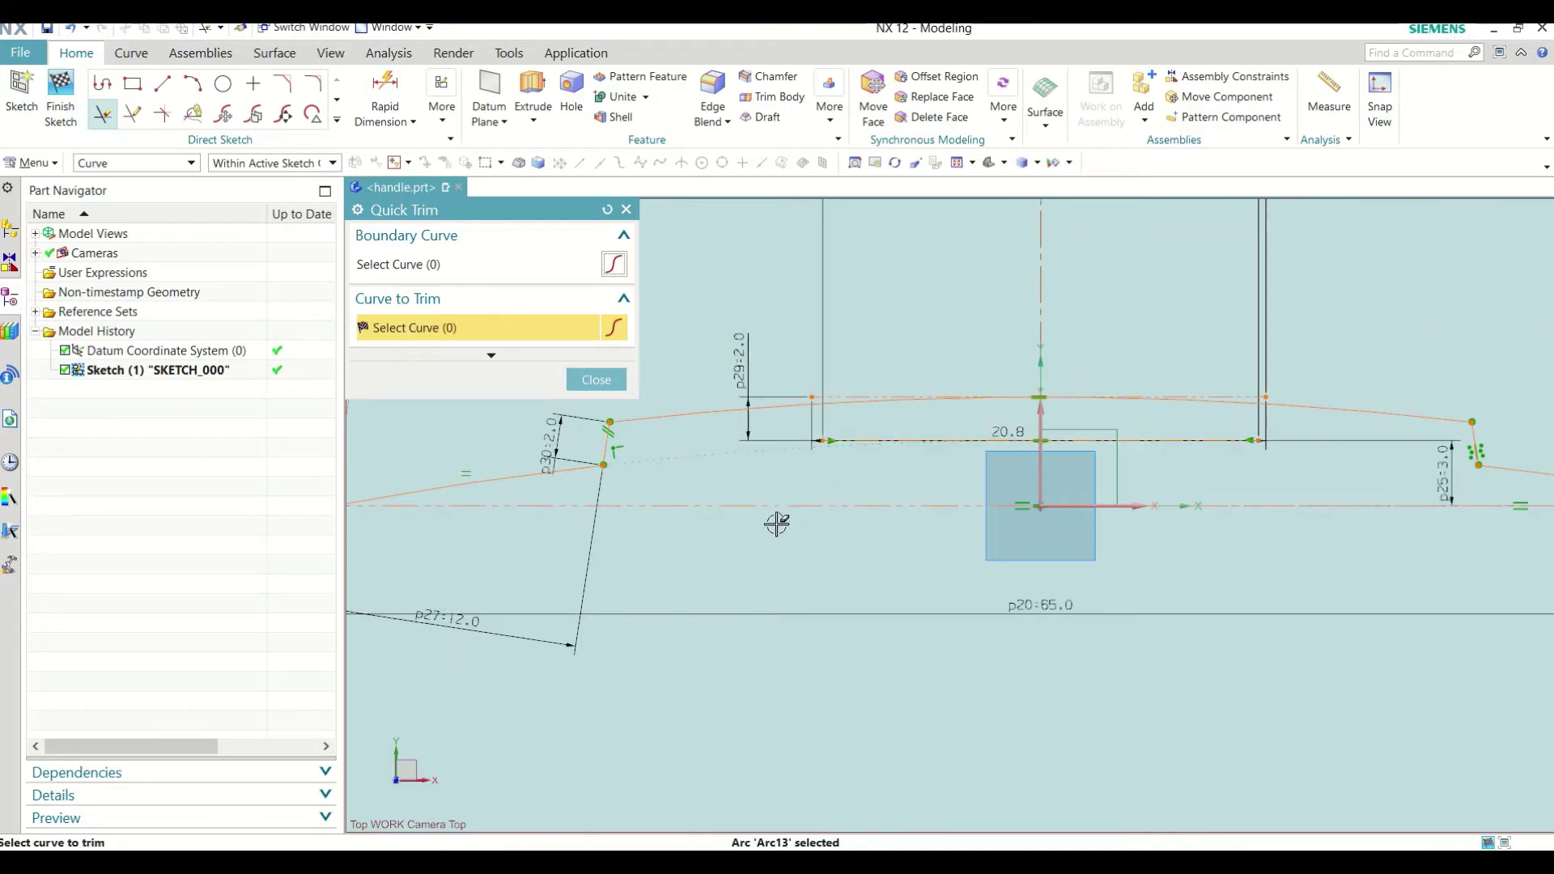
pyautogui.click(620, 392)
pyautogui.scroll(-2, 920, 461)
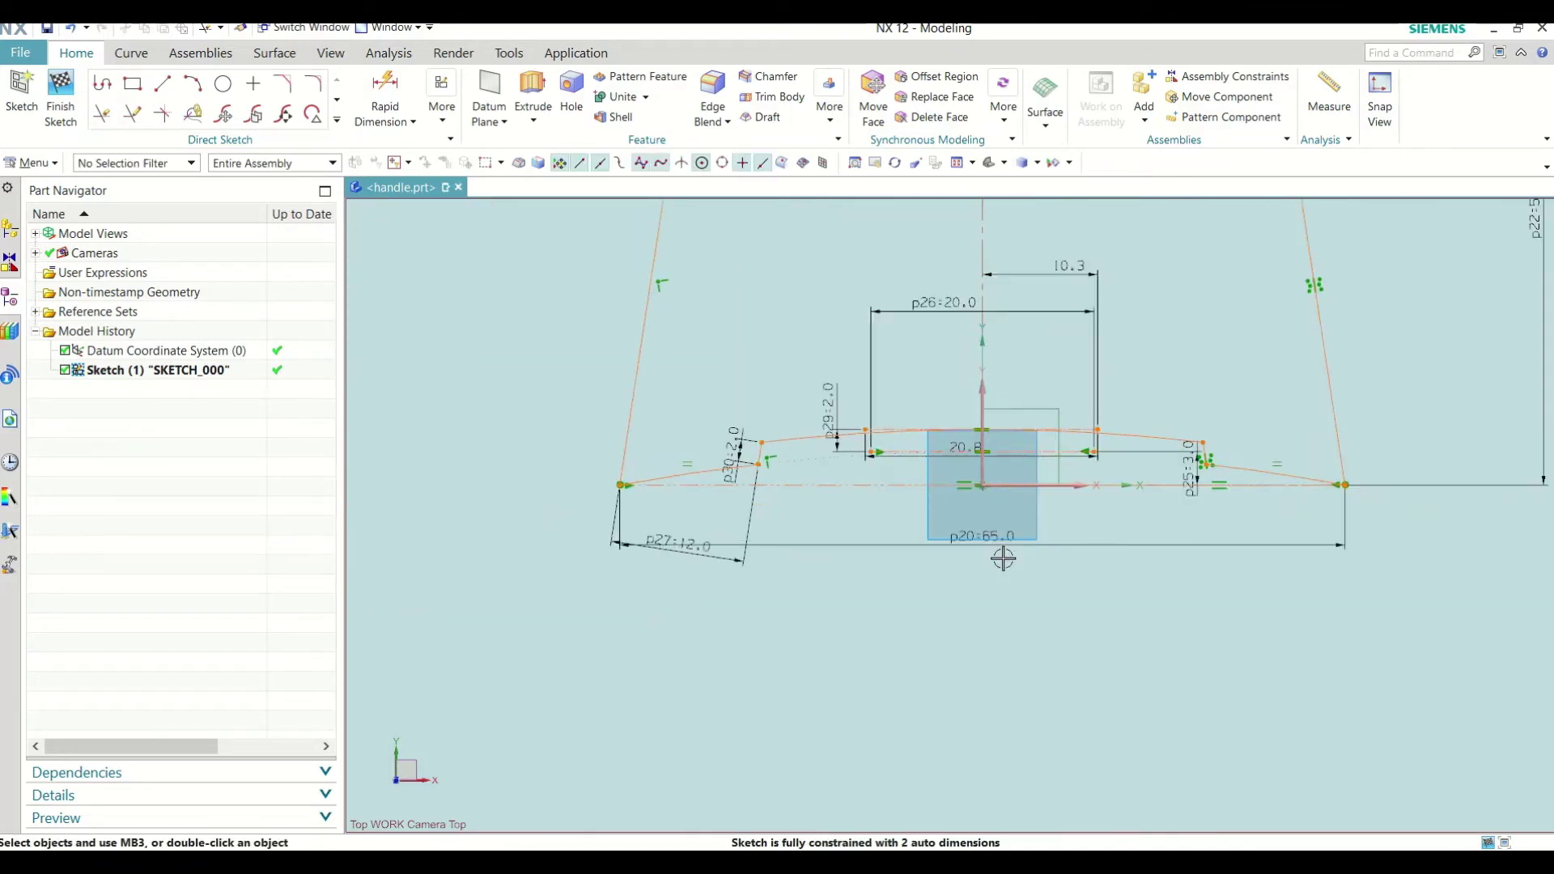
pyautogui.scroll(2, 1304, 489)
pyautogui.scroll(-1, 1276, 492)
pyautogui.scroll(-1, 1277, 492)
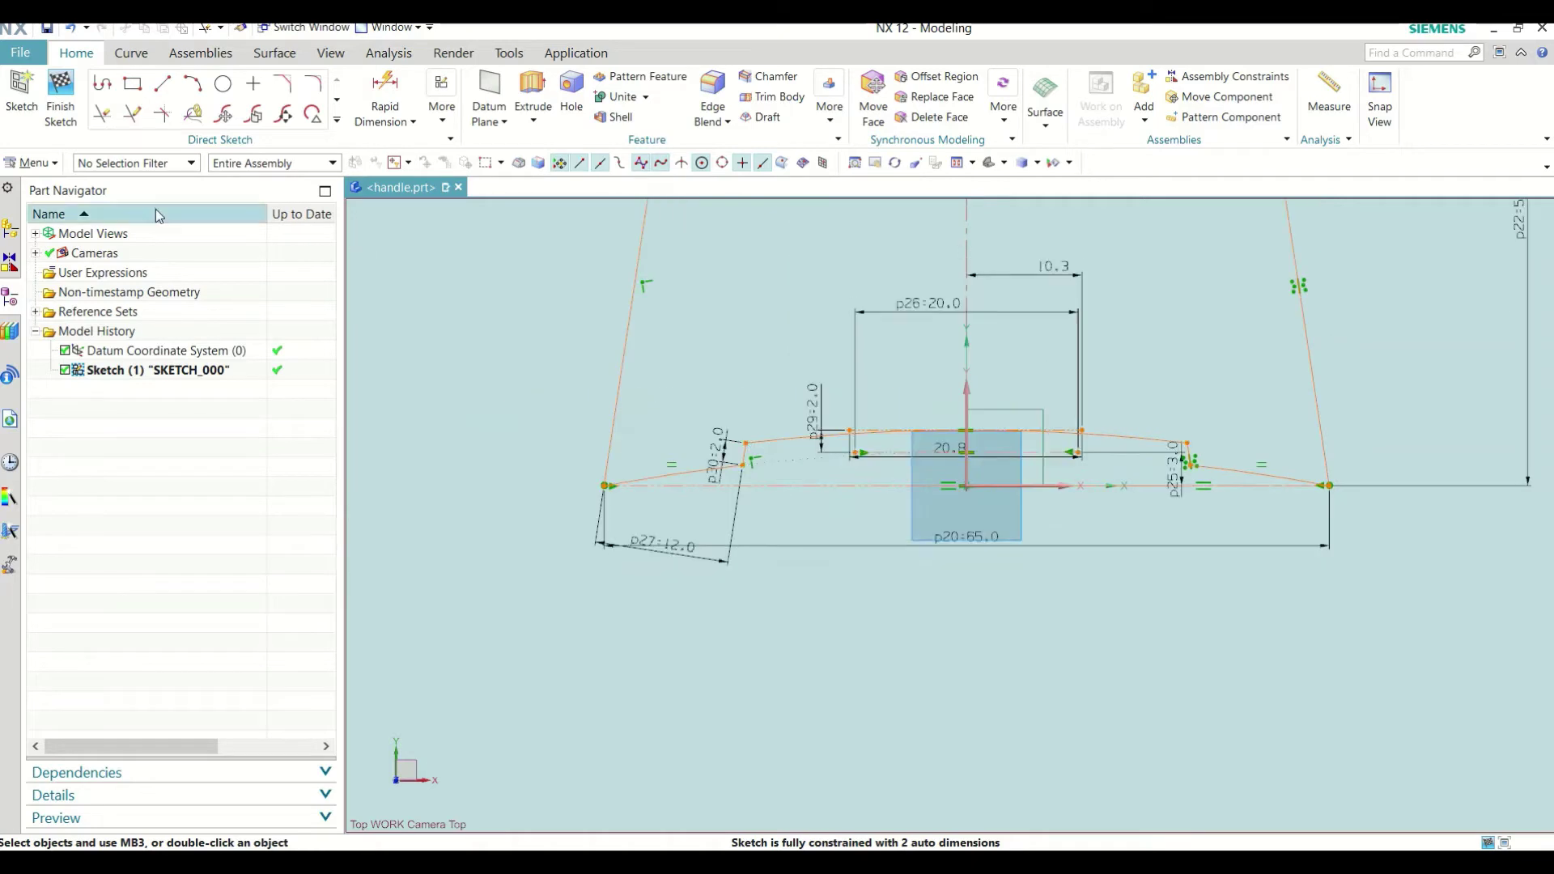
# Step: Finish the sketch, hide the Datum Coordinate System, turn the outline face-on, and select the sketch
pyautogui.click(69, 104)
pyautogui.moveTo(930, 496)
pyautogui.mouseDown(button='middle')
pyautogui.moveTo(915, 553)
pyautogui.moveTo(930, 537)
pyautogui.moveTo(915, 538)
pyautogui.mouseUp(button='middle')
pyautogui.rightClick(194, 350)
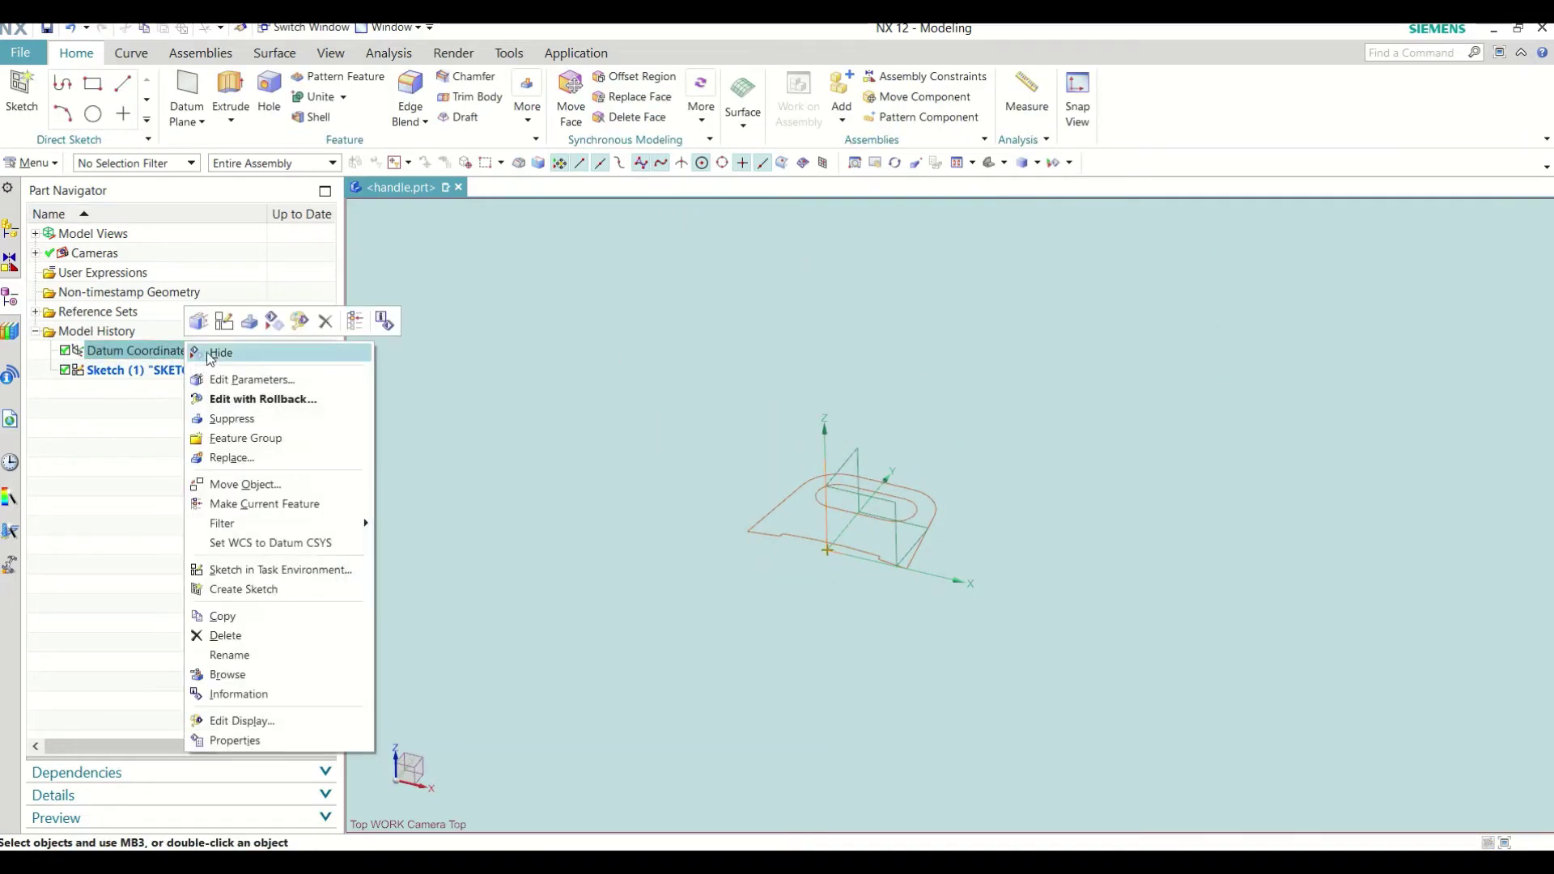
pyautogui.click(243, 510)
pyautogui.moveTo(580, 465)
pyautogui.mouseDown(button='middle')
pyautogui.moveTo(951, 478)
pyautogui.moveTo(974, 583)
pyautogui.moveTo(926, 556)
pyautogui.moveTo(923, 483)
pyautogui.moveTo(905, 493)
pyautogui.mouseUp(button='middle')
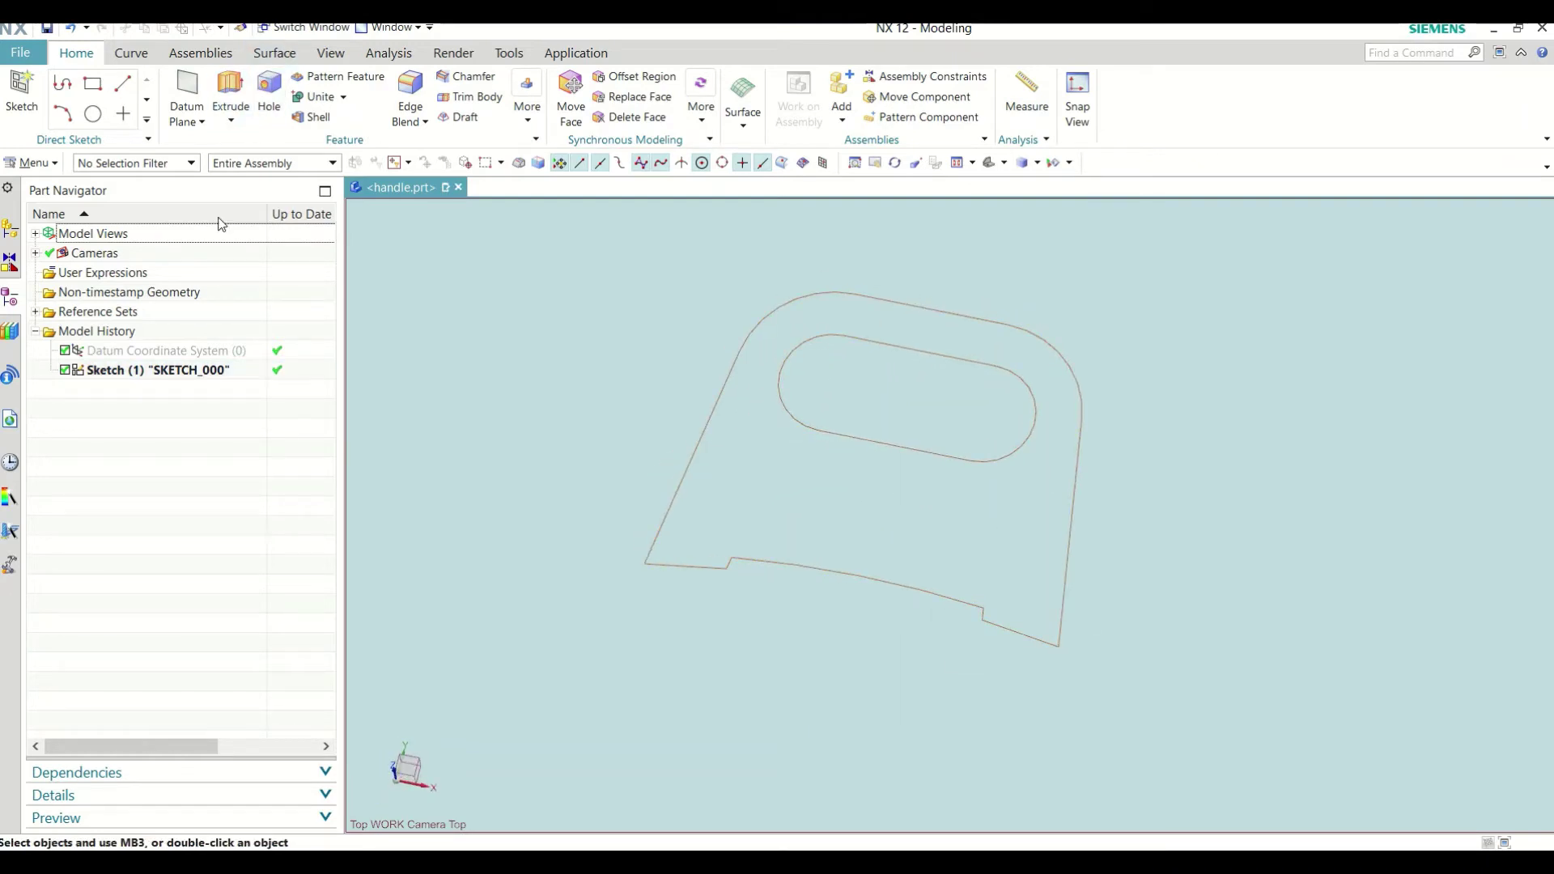
pyautogui.click(212, 374)
# Step: Extrude the handle sketch 25 mm and display the solid Shaded with Edges in trimetric view
pyautogui.click(227, 97)
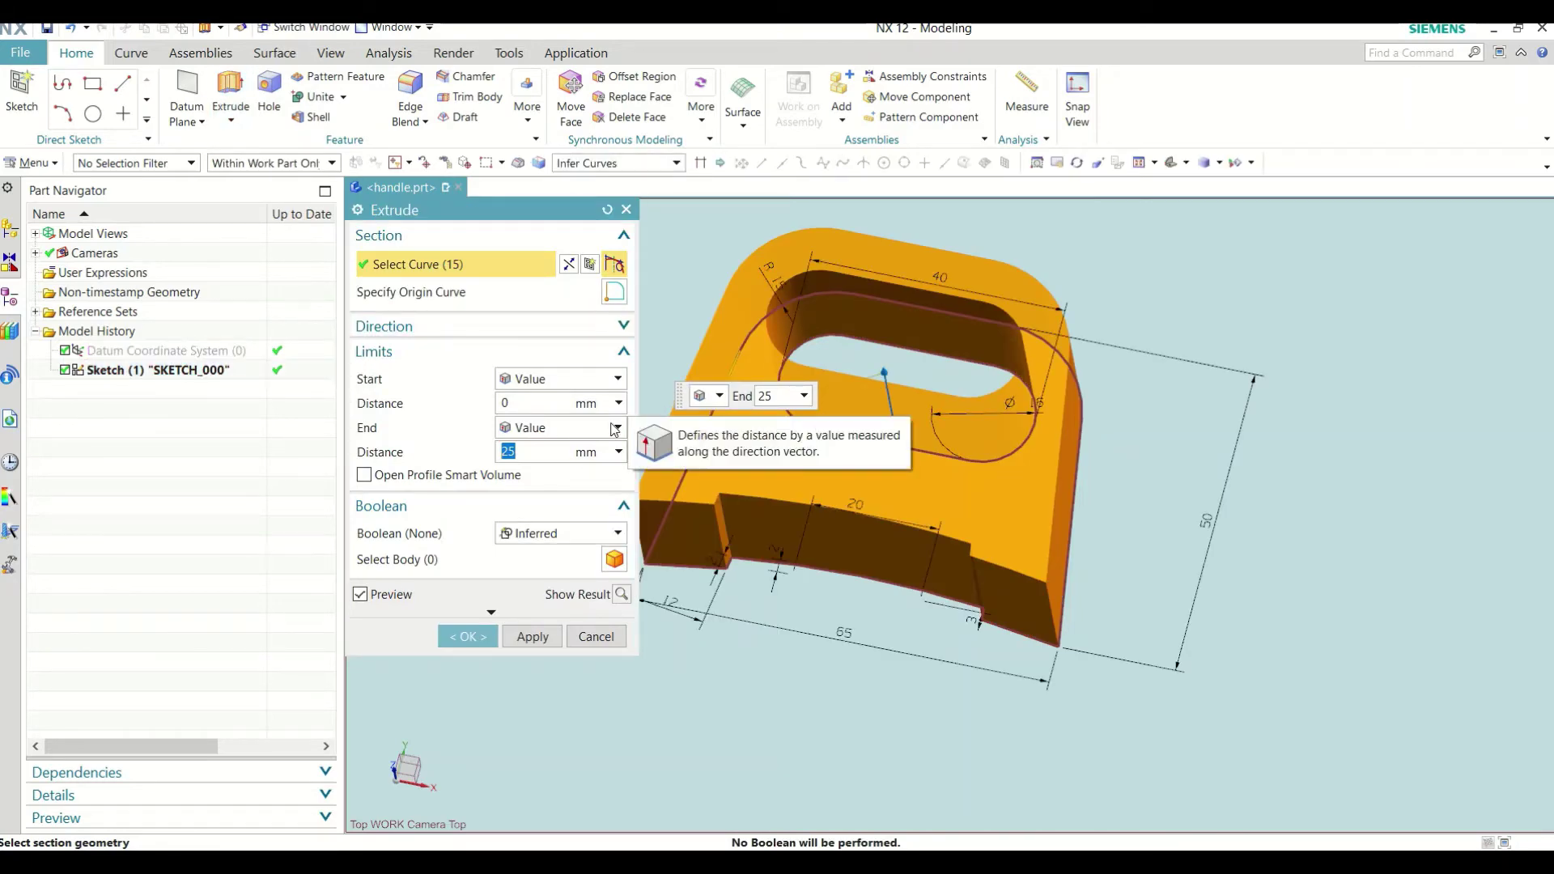
pyautogui.moveTo(1052, 419)
pyautogui.mouseDown(button='middle')
pyautogui.moveTo(1078, 407)
pyautogui.moveTo(791, 617)
pyautogui.mouseUp(button='middle')
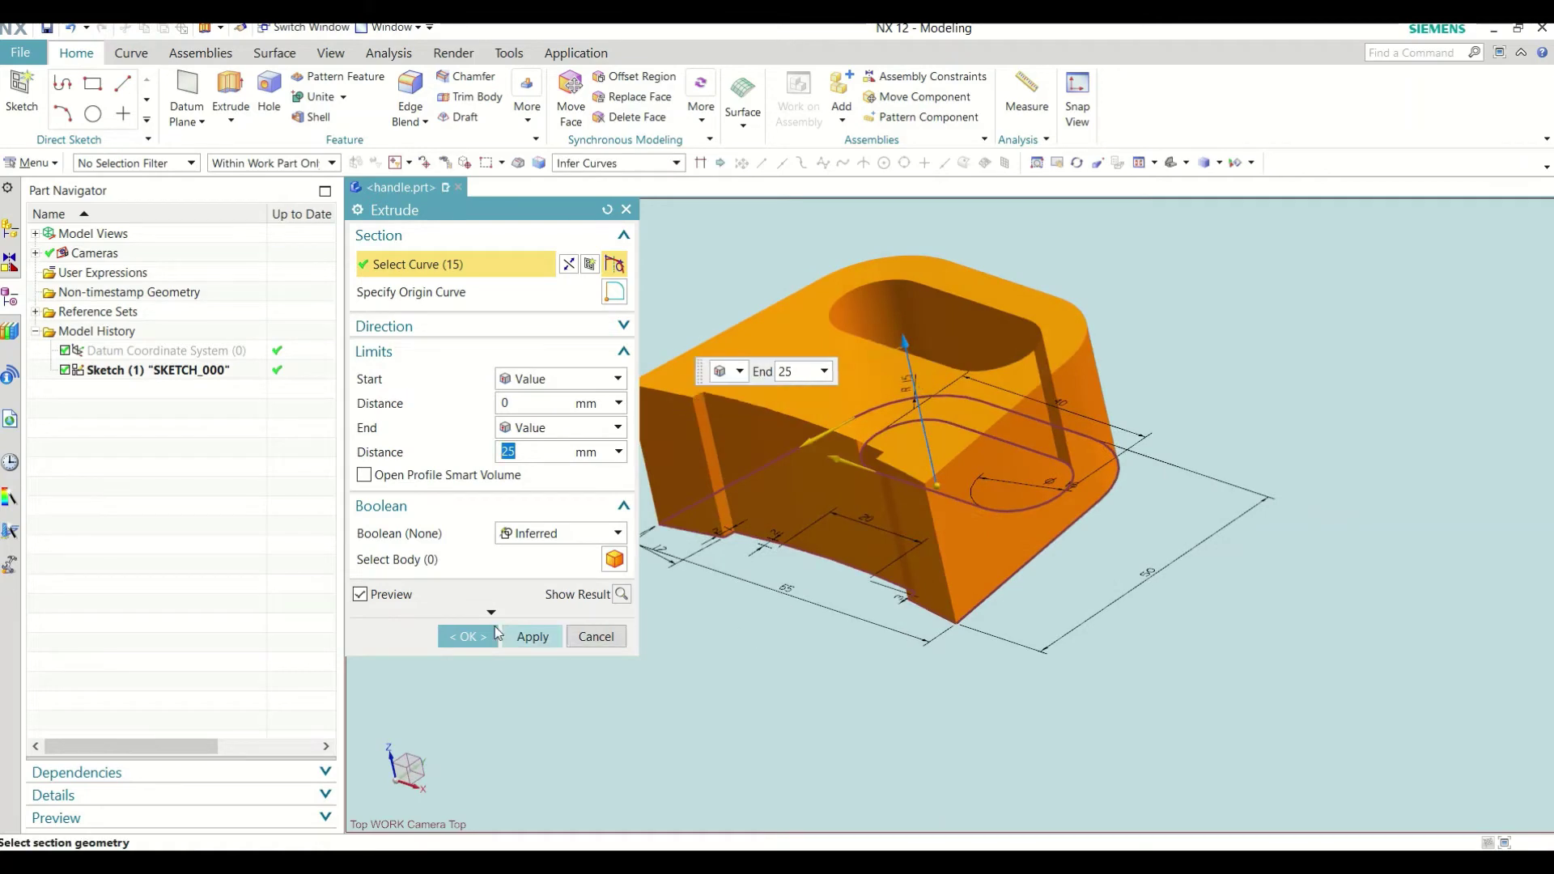
pyautogui.click(467, 637)
pyautogui.moveTo(999, 548)
pyautogui.mouseDown(button='middle')
pyautogui.moveTo(971, 485)
pyautogui.moveTo(1023, 555)
pyautogui.moveTo(1036, 534)
pyautogui.mouseUp(button='middle')
pyautogui.click(1060, 161)
pyautogui.click(1052, 181)
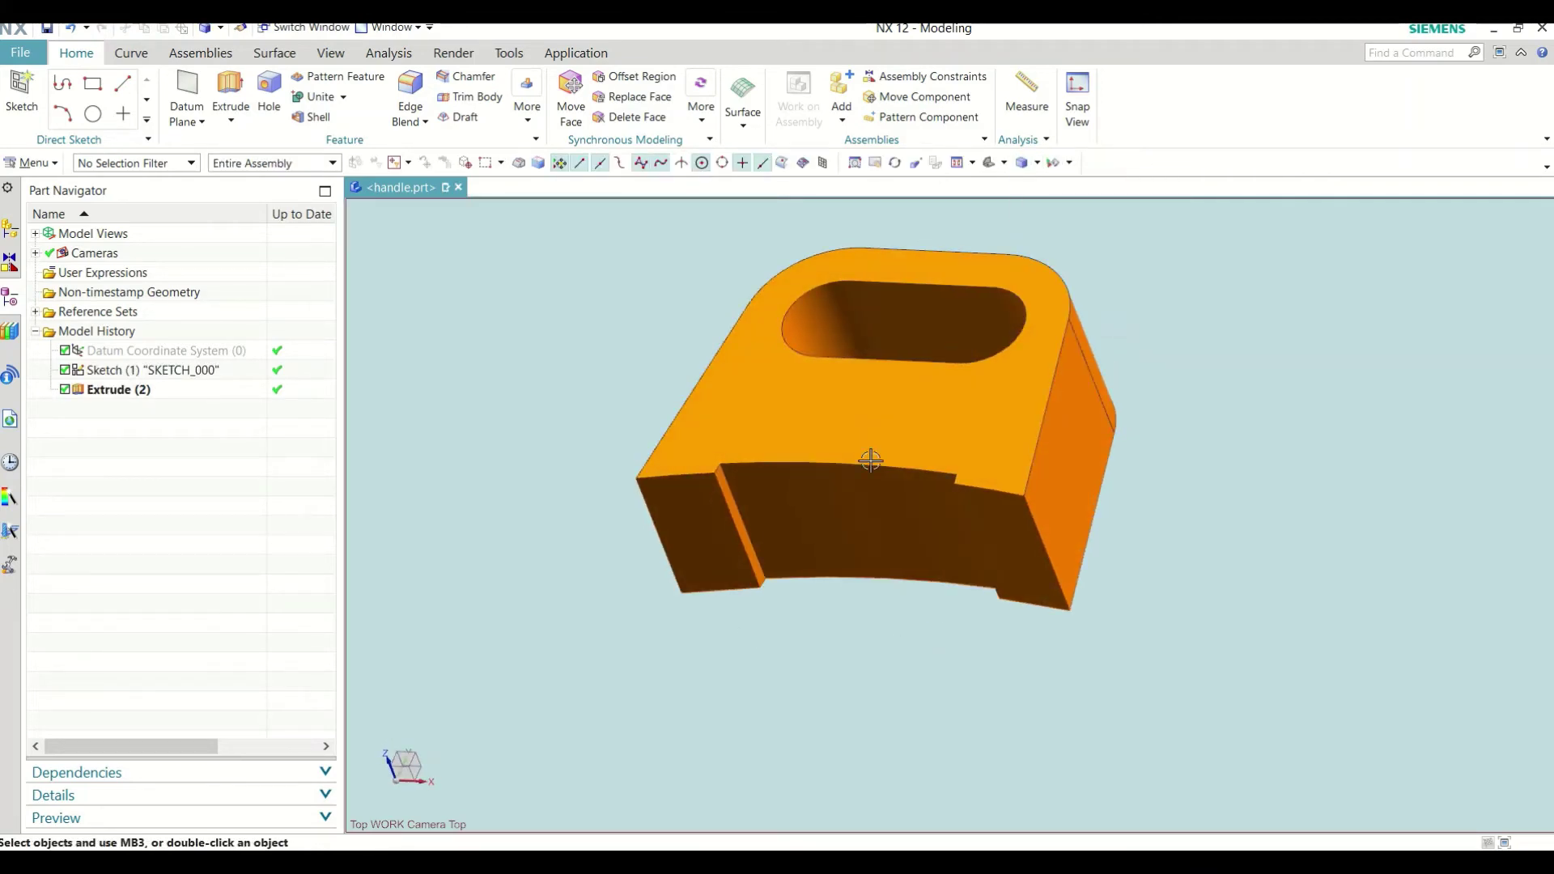
pyautogui.press('Home')
# Step: Start a new sketch on the datum coordinate system and draw a 13-long horizontal line
pyautogui.moveTo(732, 380); pyautogui.dragTo(964, 336, button='middle')
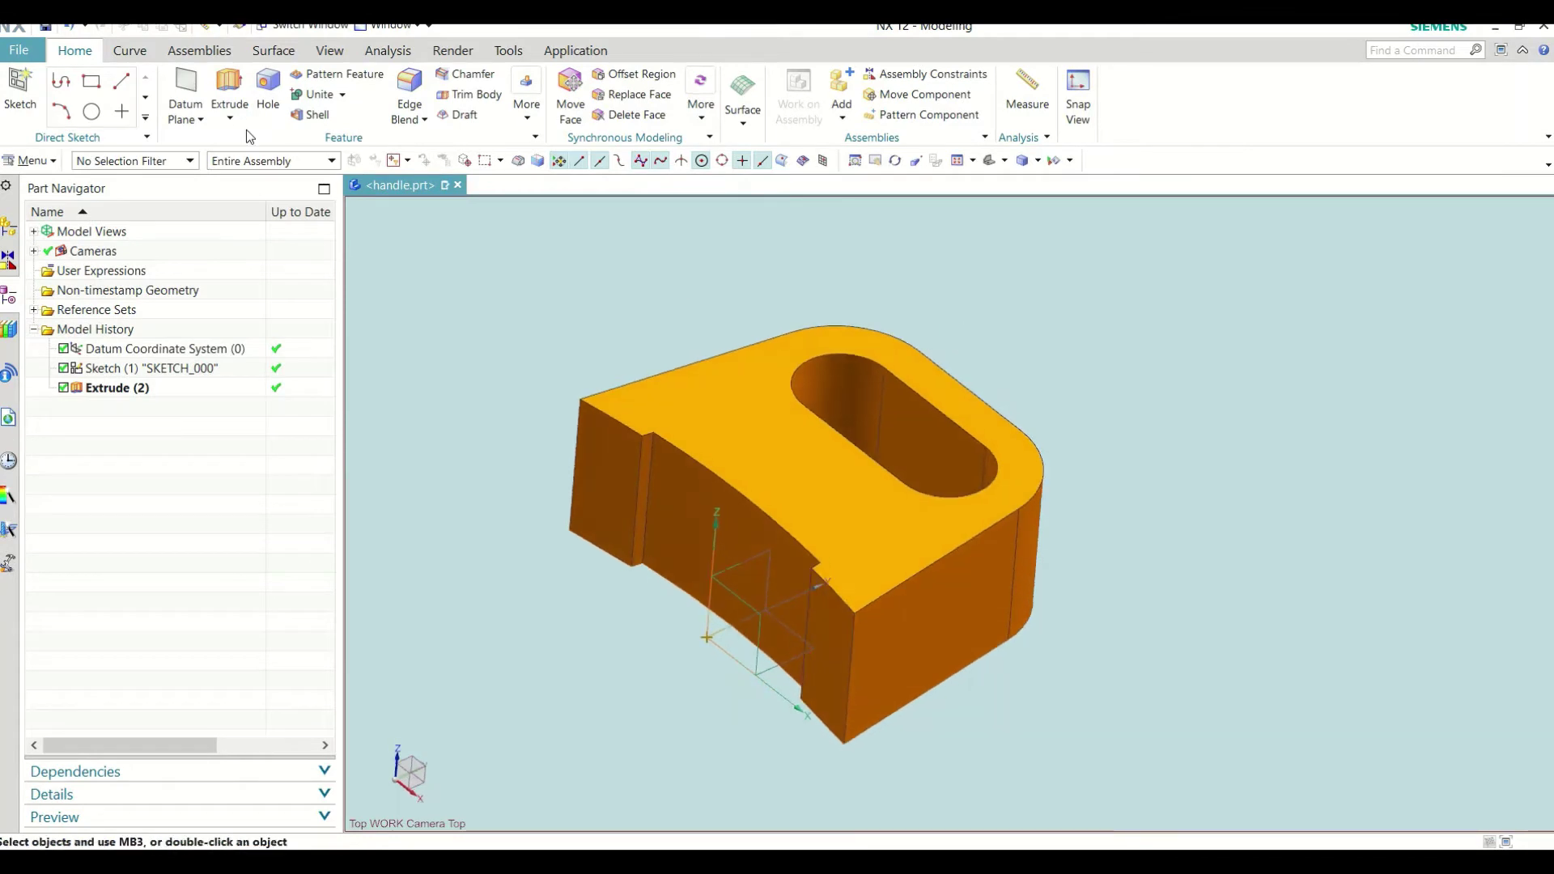
pyautogui.click(20, 85)
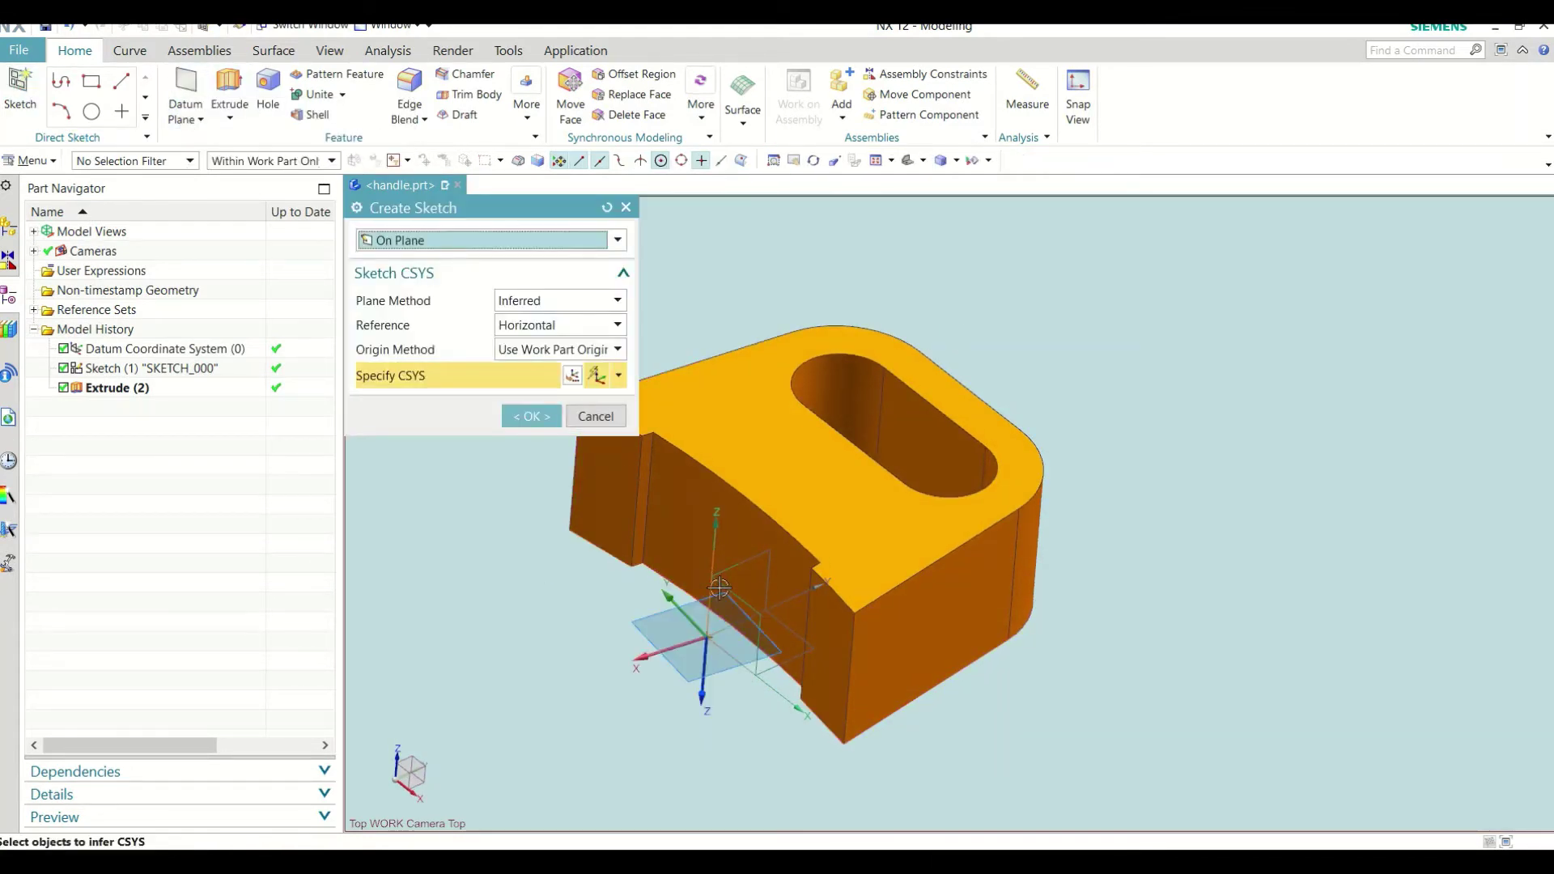
pyautogui.click(735, 569)
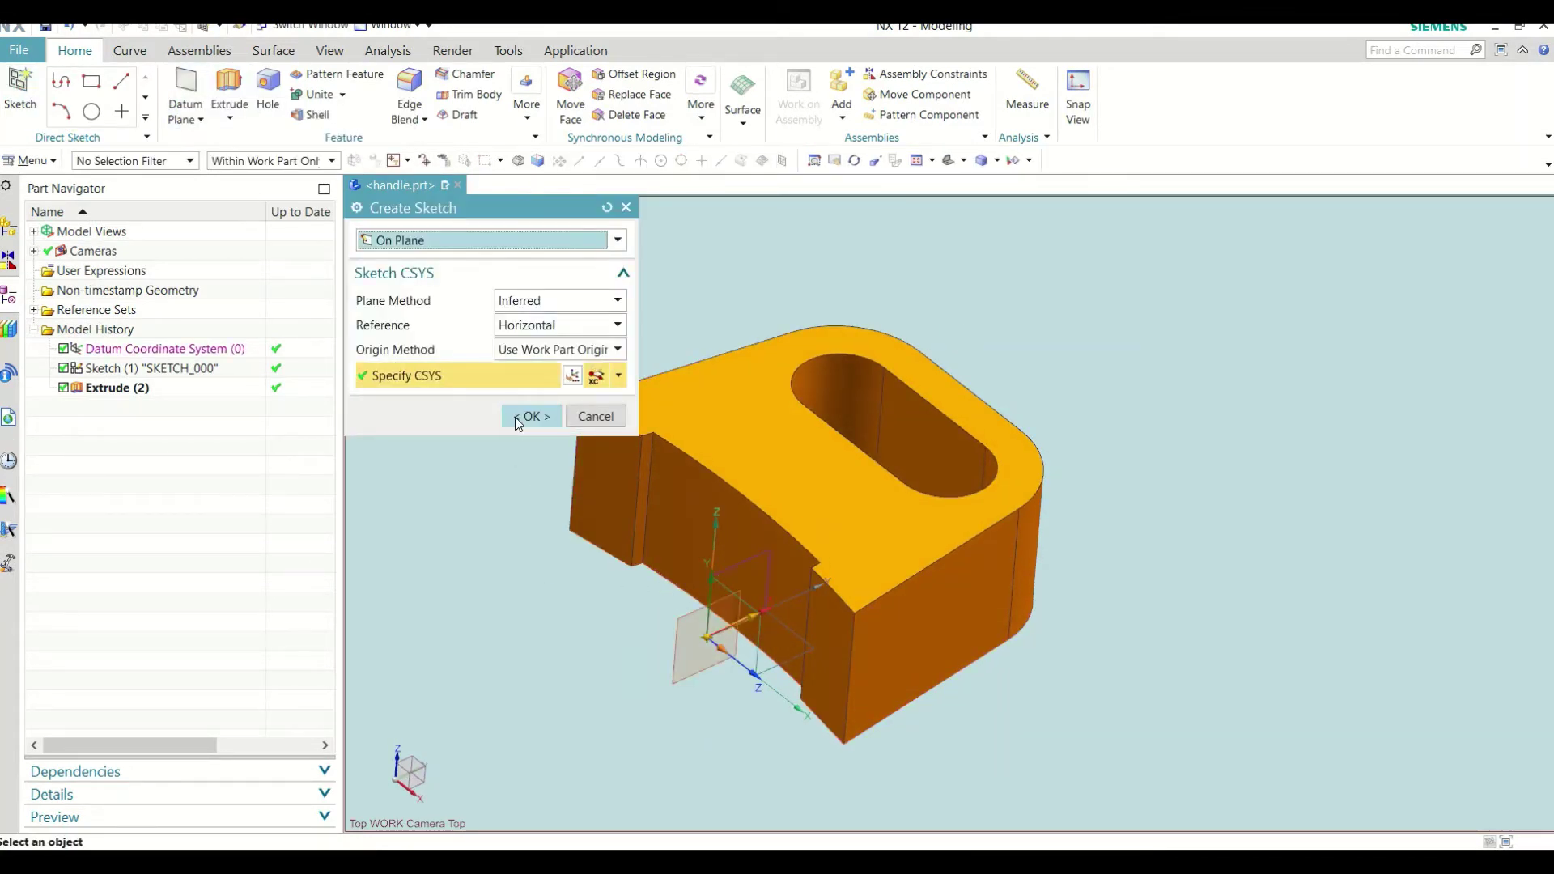
pyautogui.click(518, 416)
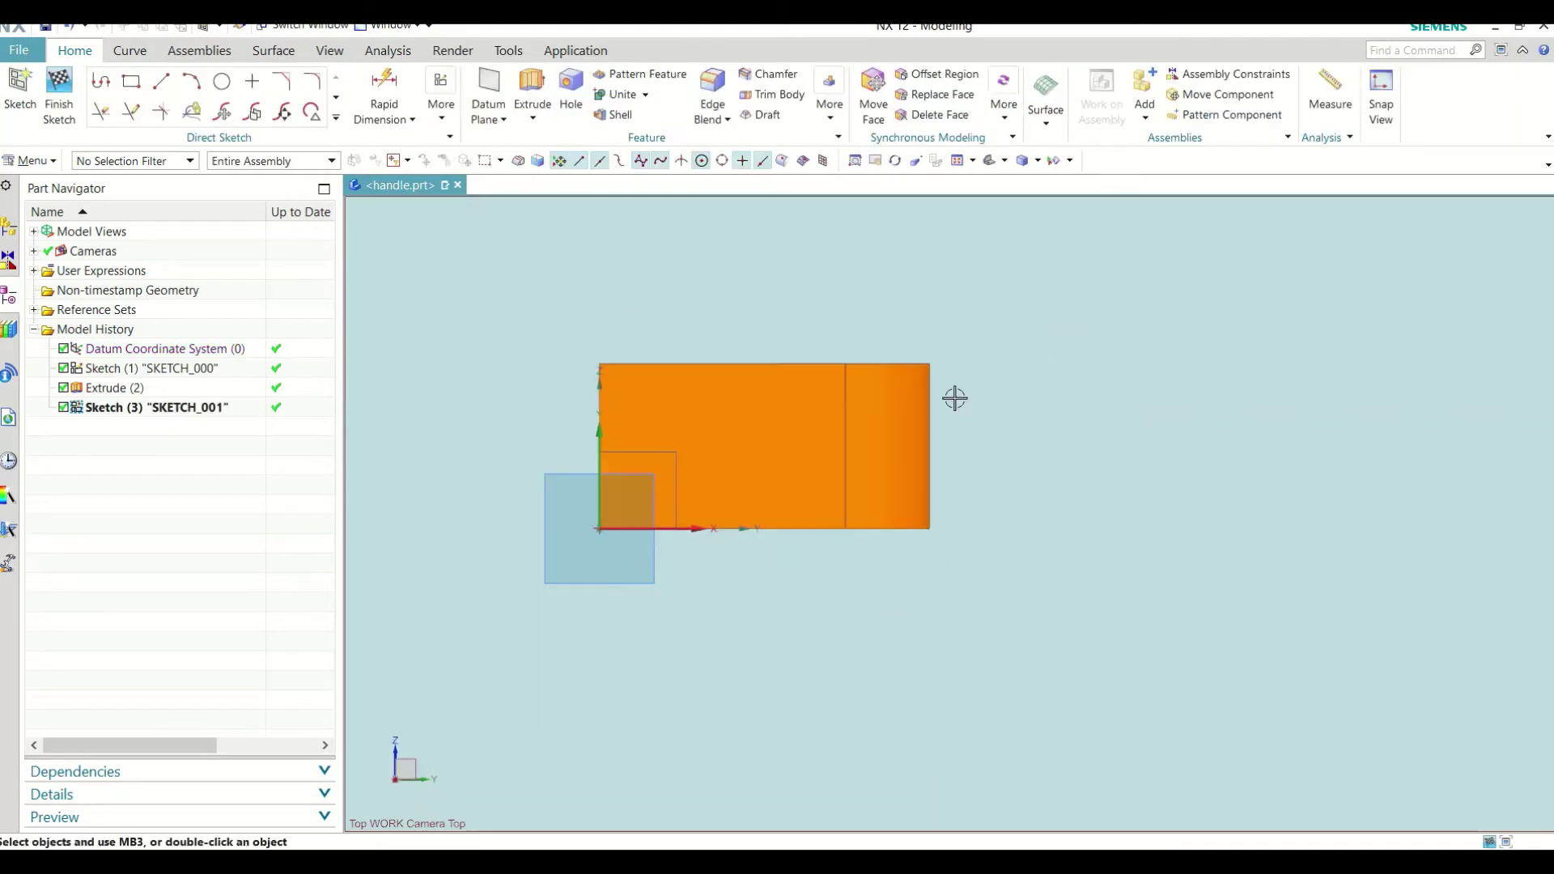
pyautogui.click(163, 83)
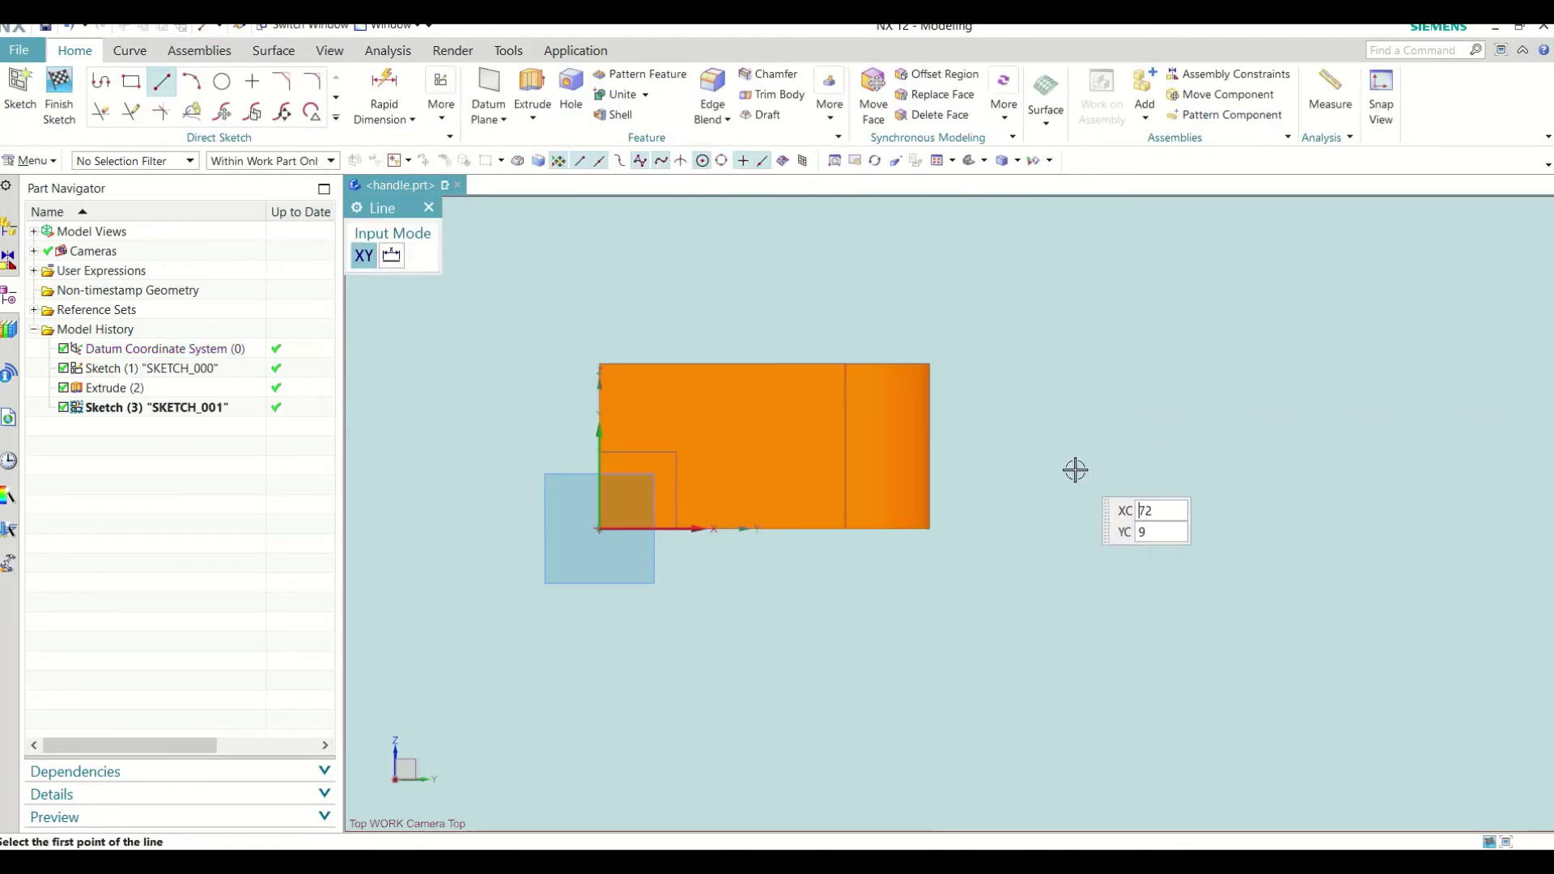
pyautogui.click(1094, 468)
pyautogui.click(1007, 468)
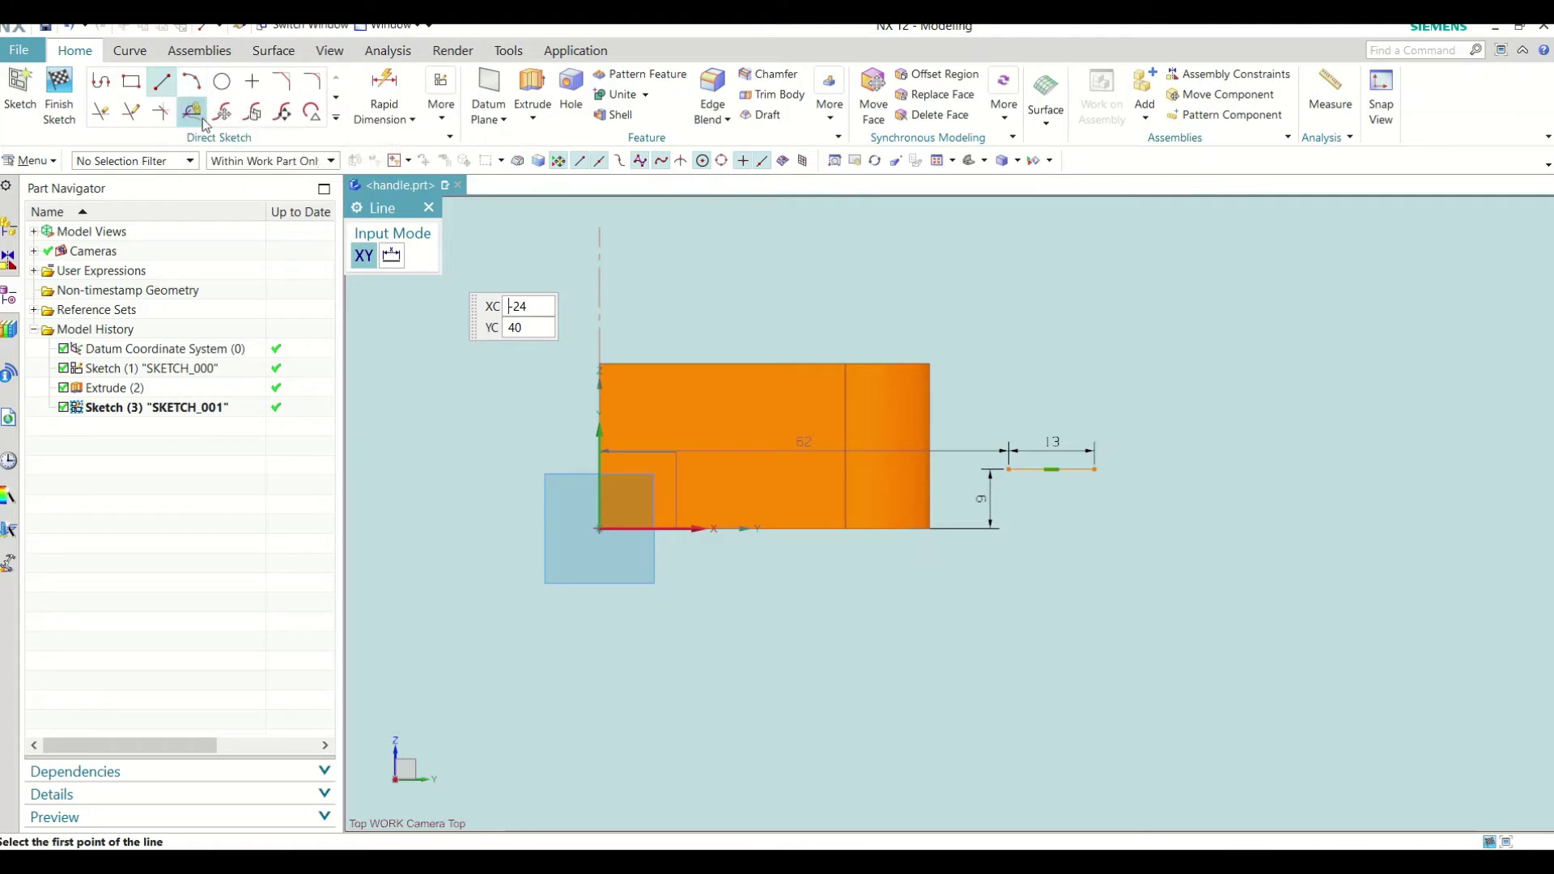
# Step: Draw an R5.1 arc from the line's end and pull its end point lower
pyautogui.click(193, 82)
pyautogui.scroll(5, 976, 401)
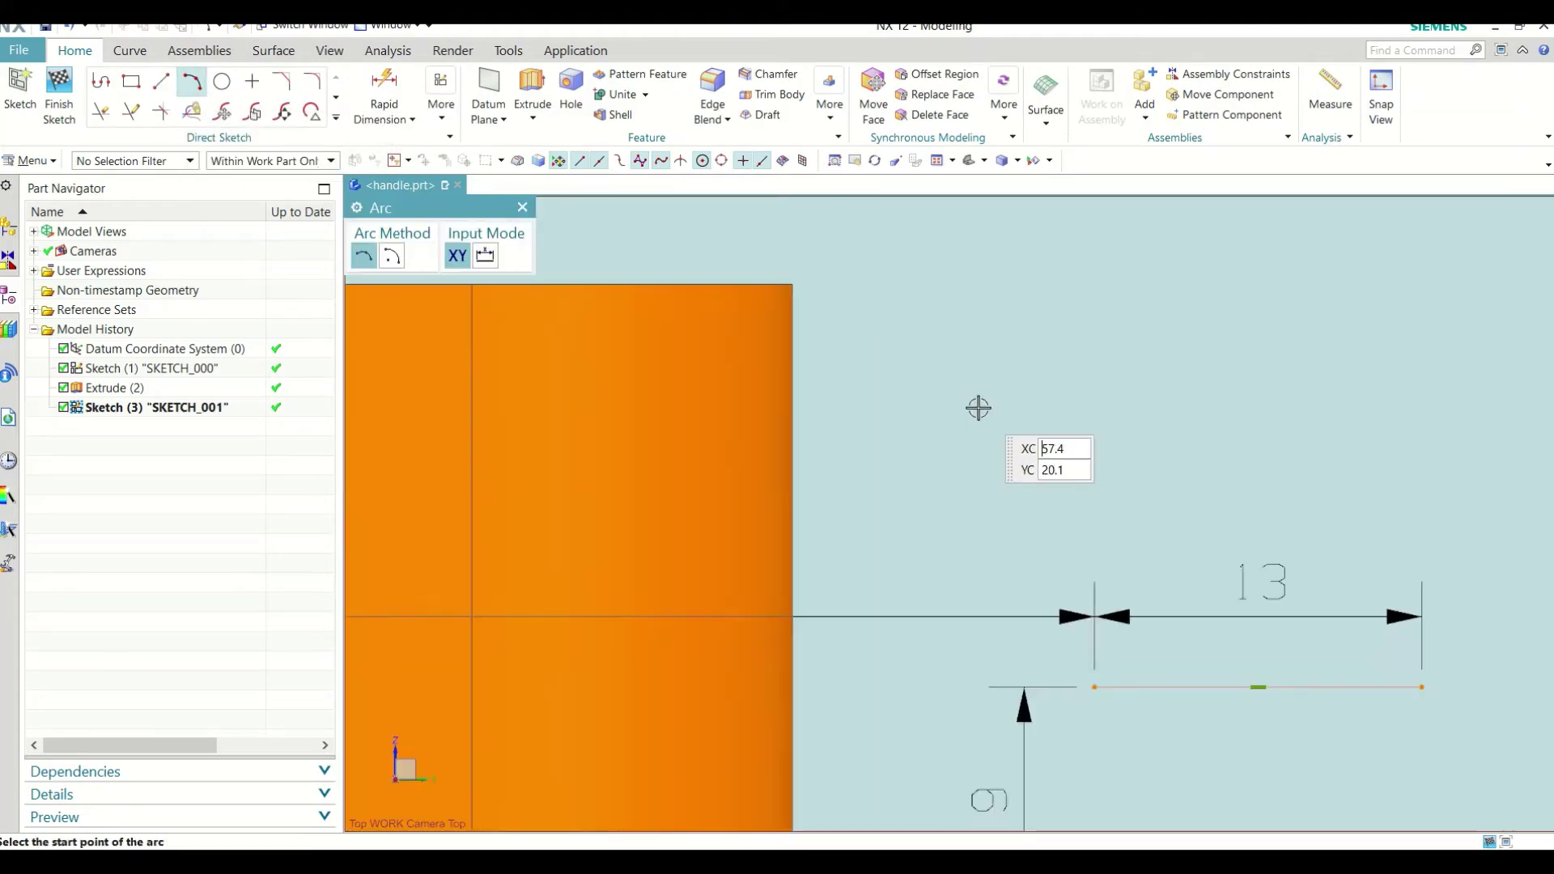
pyautogui.click(1093, 686)
pyautogui.click(980, 536)
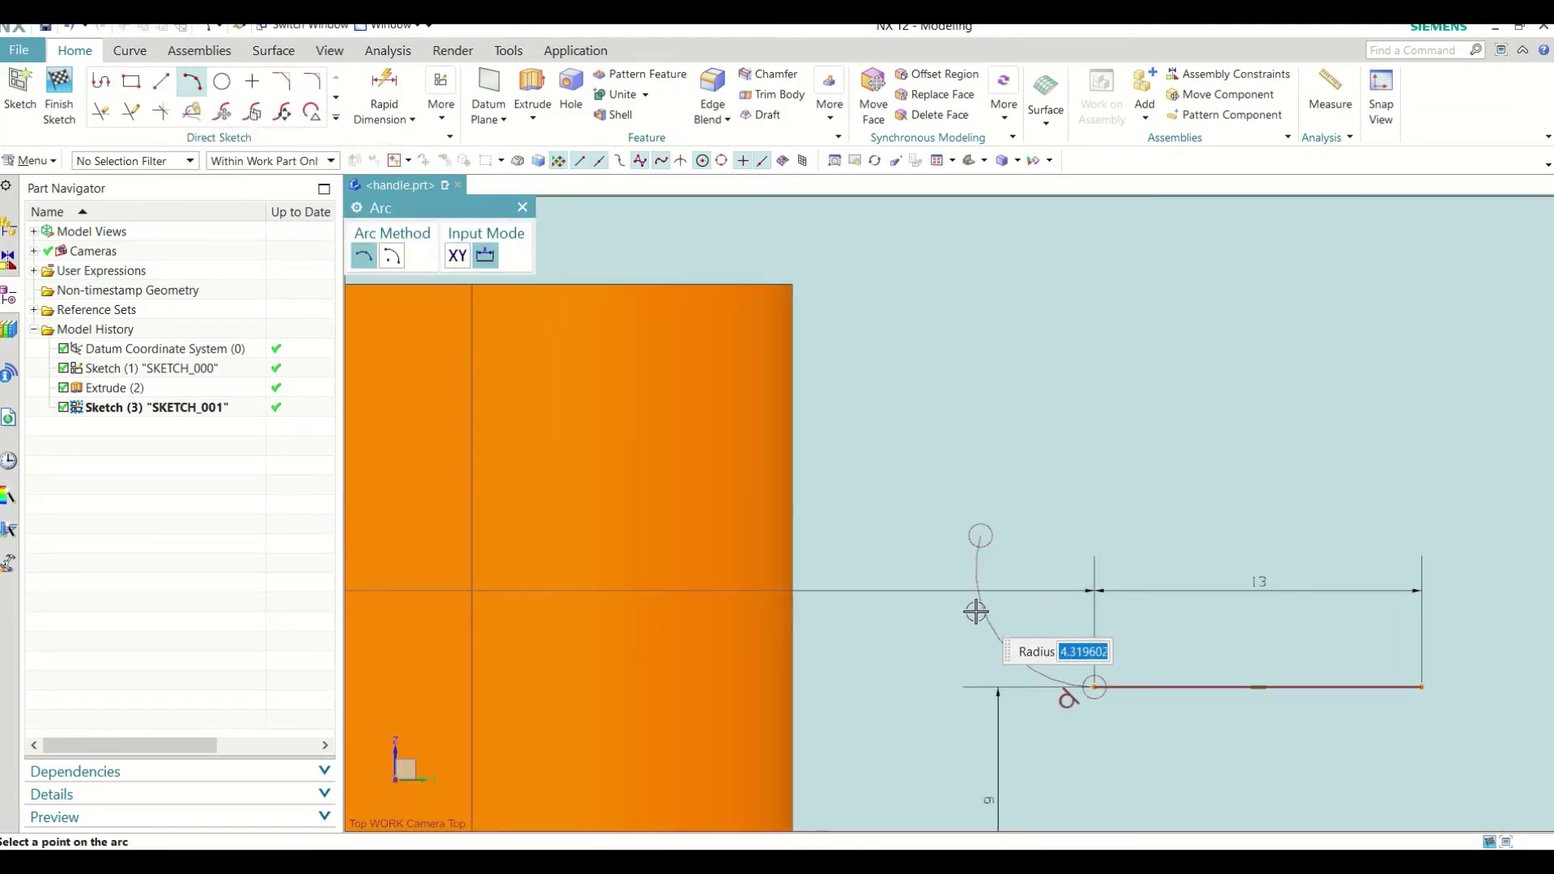
pyautogui.click(983, 614)
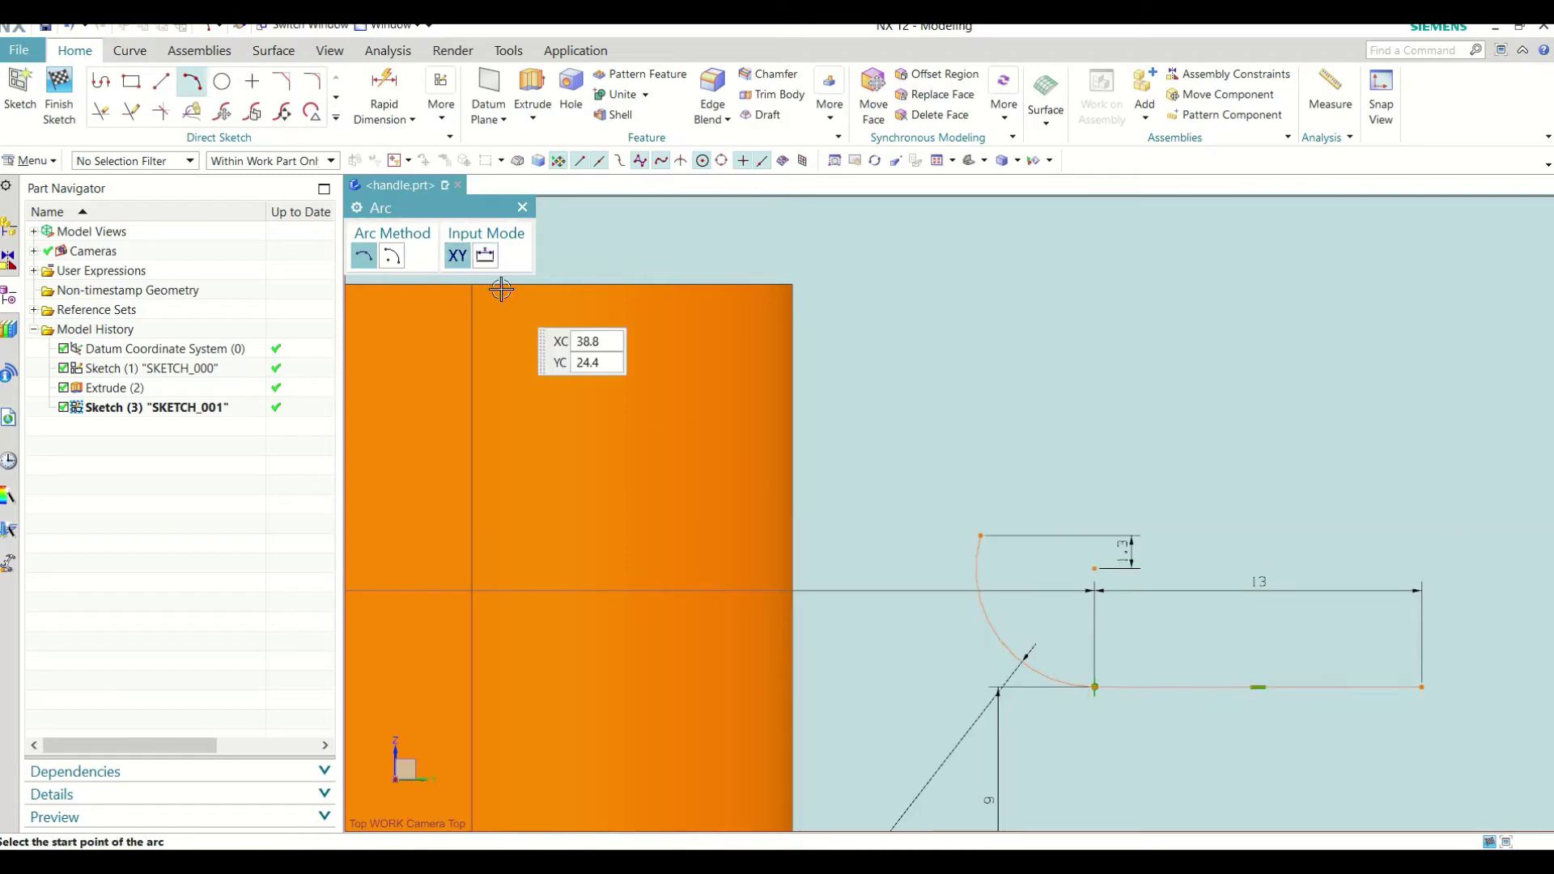
pyautogui.click(522, 207)
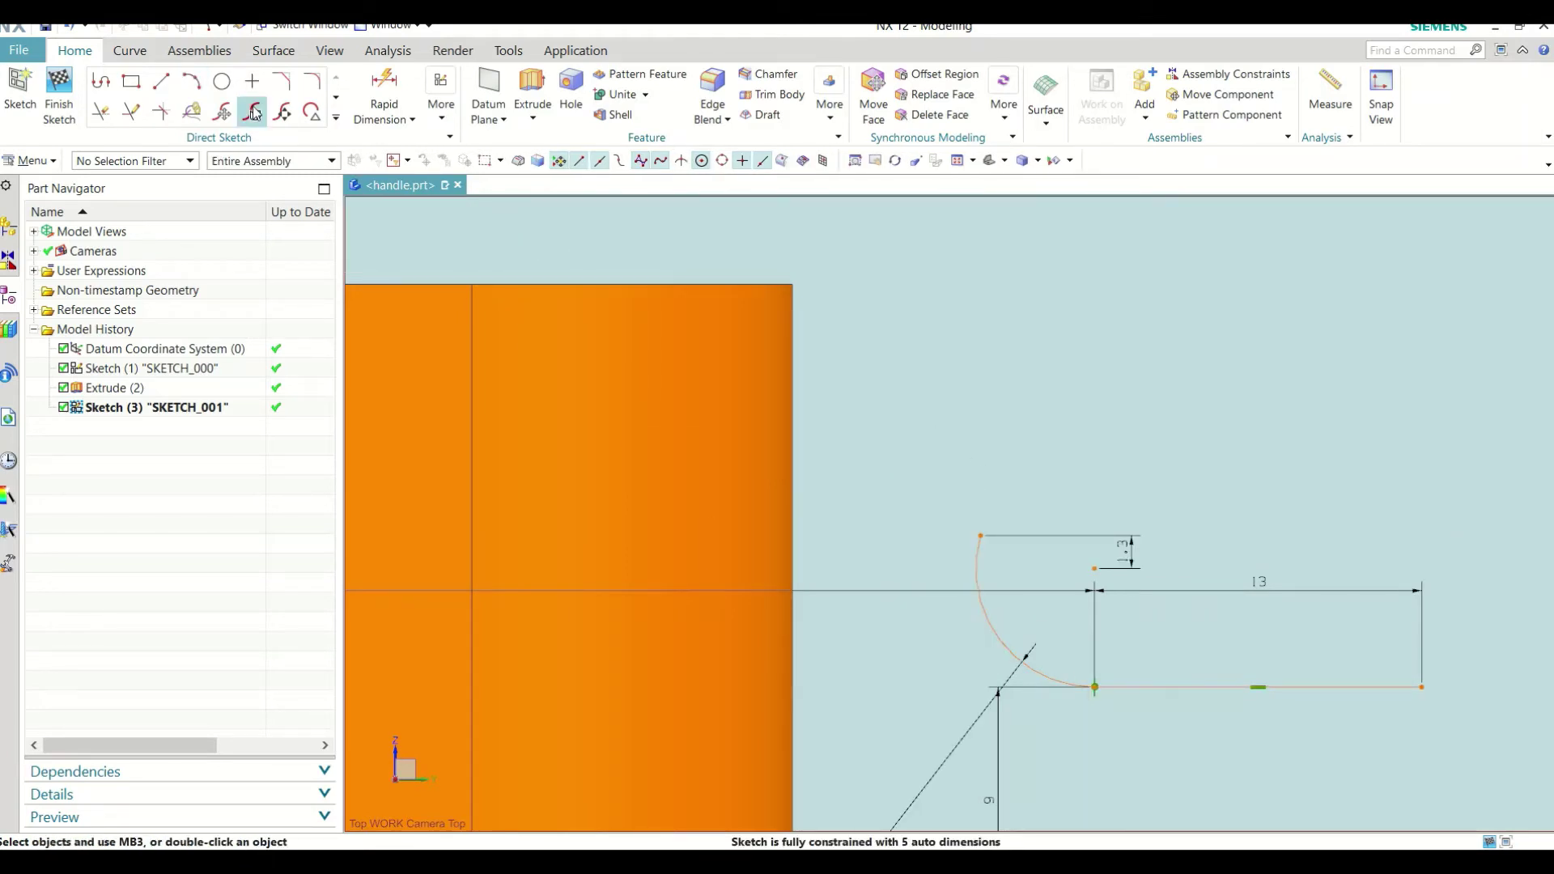
pyautogui.moveTo(980, 536); pyautogui.dragTo(979, 612)
# Step: Draw a slanted line from the arc's end rising up-left, stretched to about 18.3
pyautogui.click(159, 92)
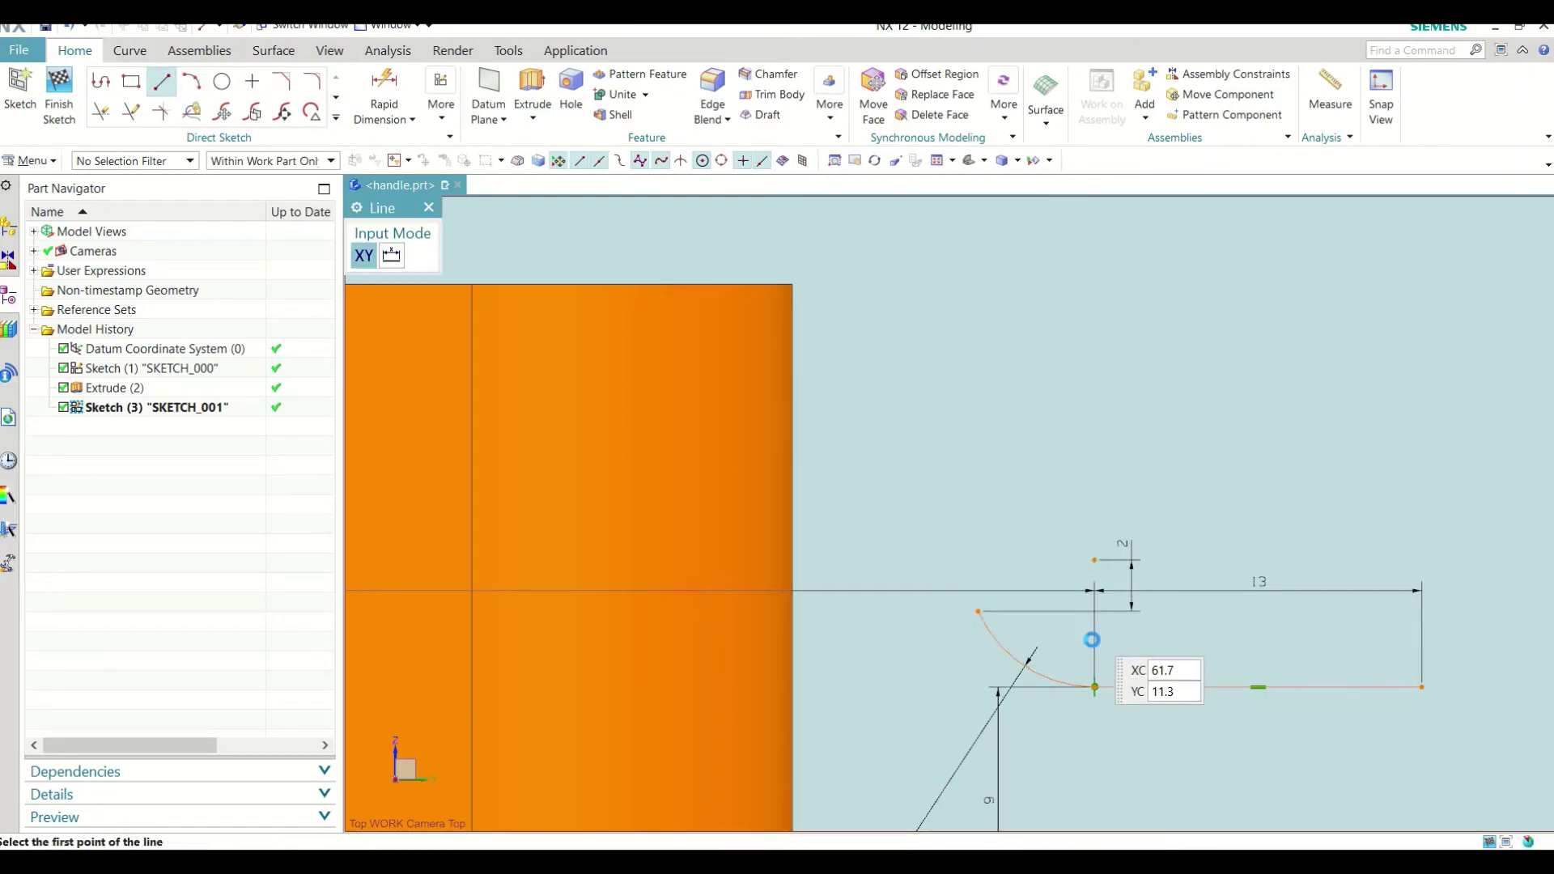
pyautogui.click(978, 611)
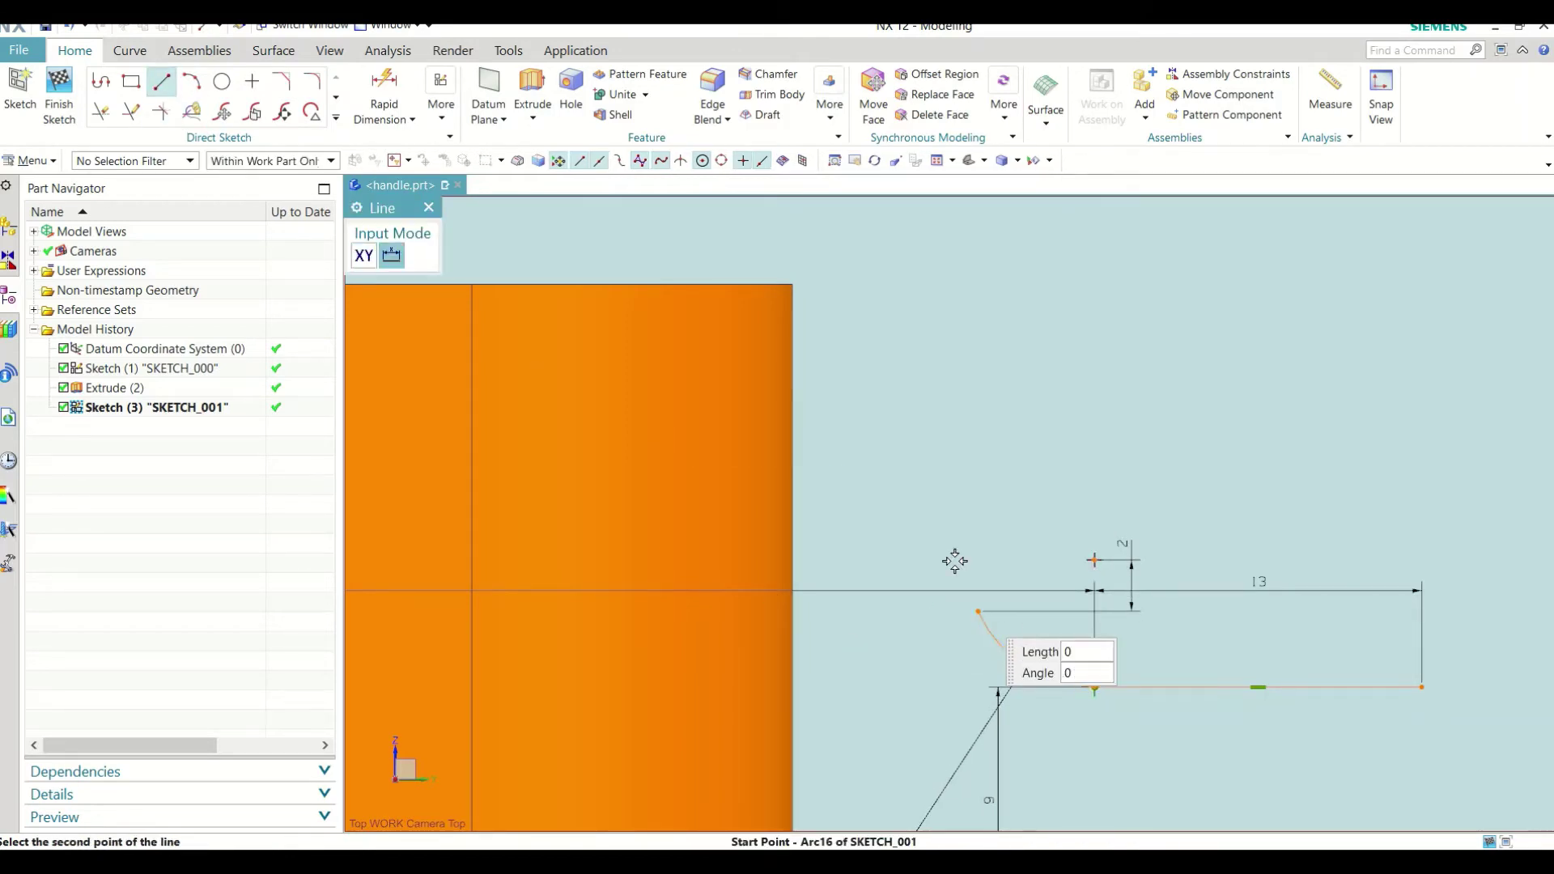
pyautogui.click(907, 452)
pyautogui.click(429, 207)
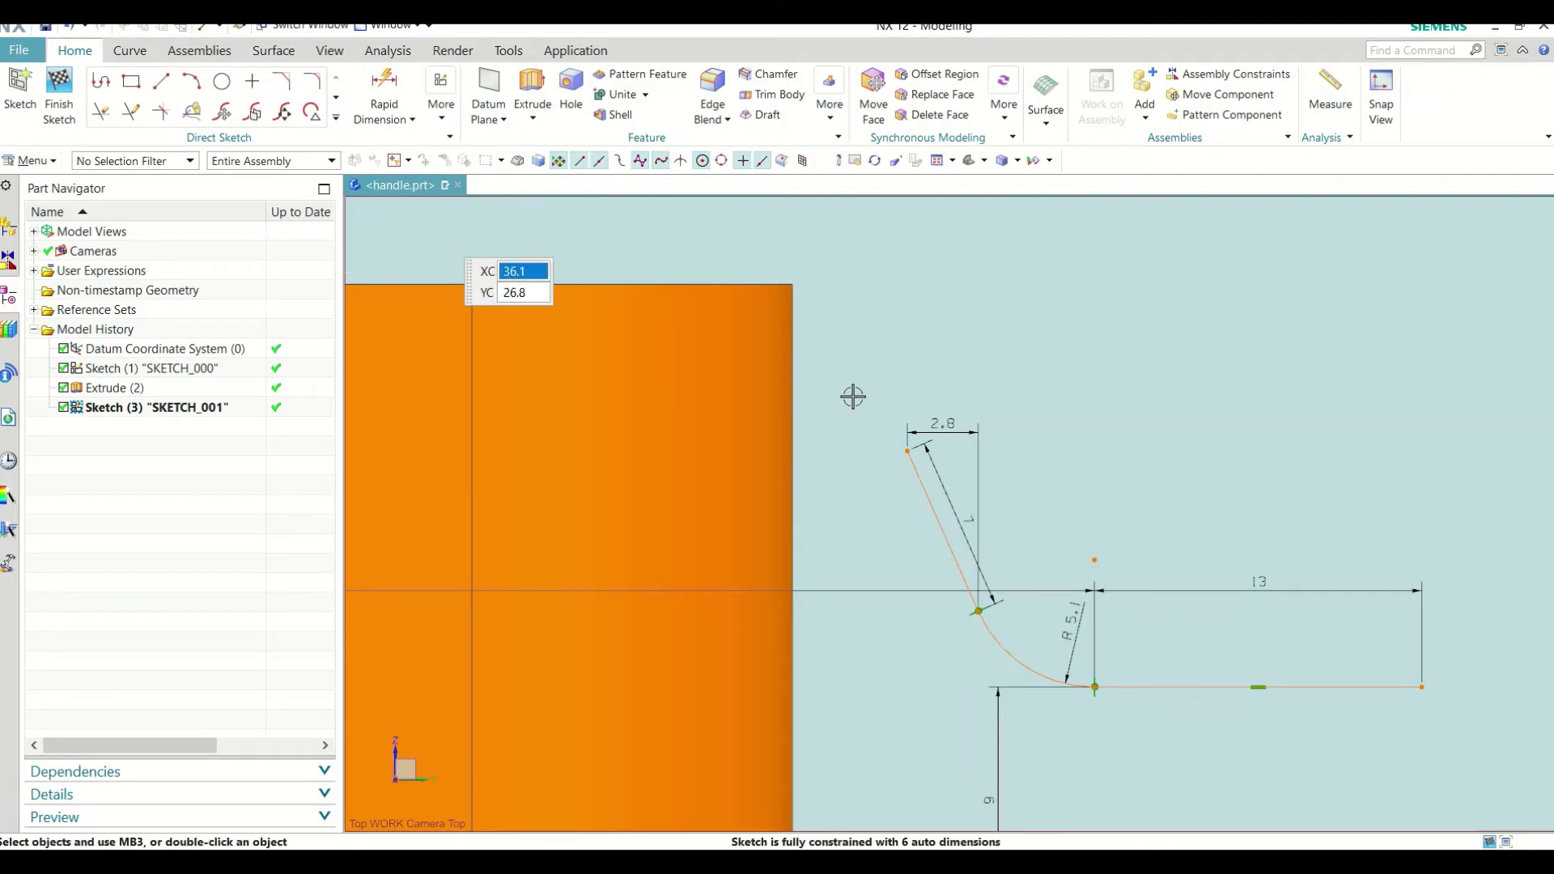
pyautogui.moveTo(907, 451); pyautogui.dragTo(772, 208)
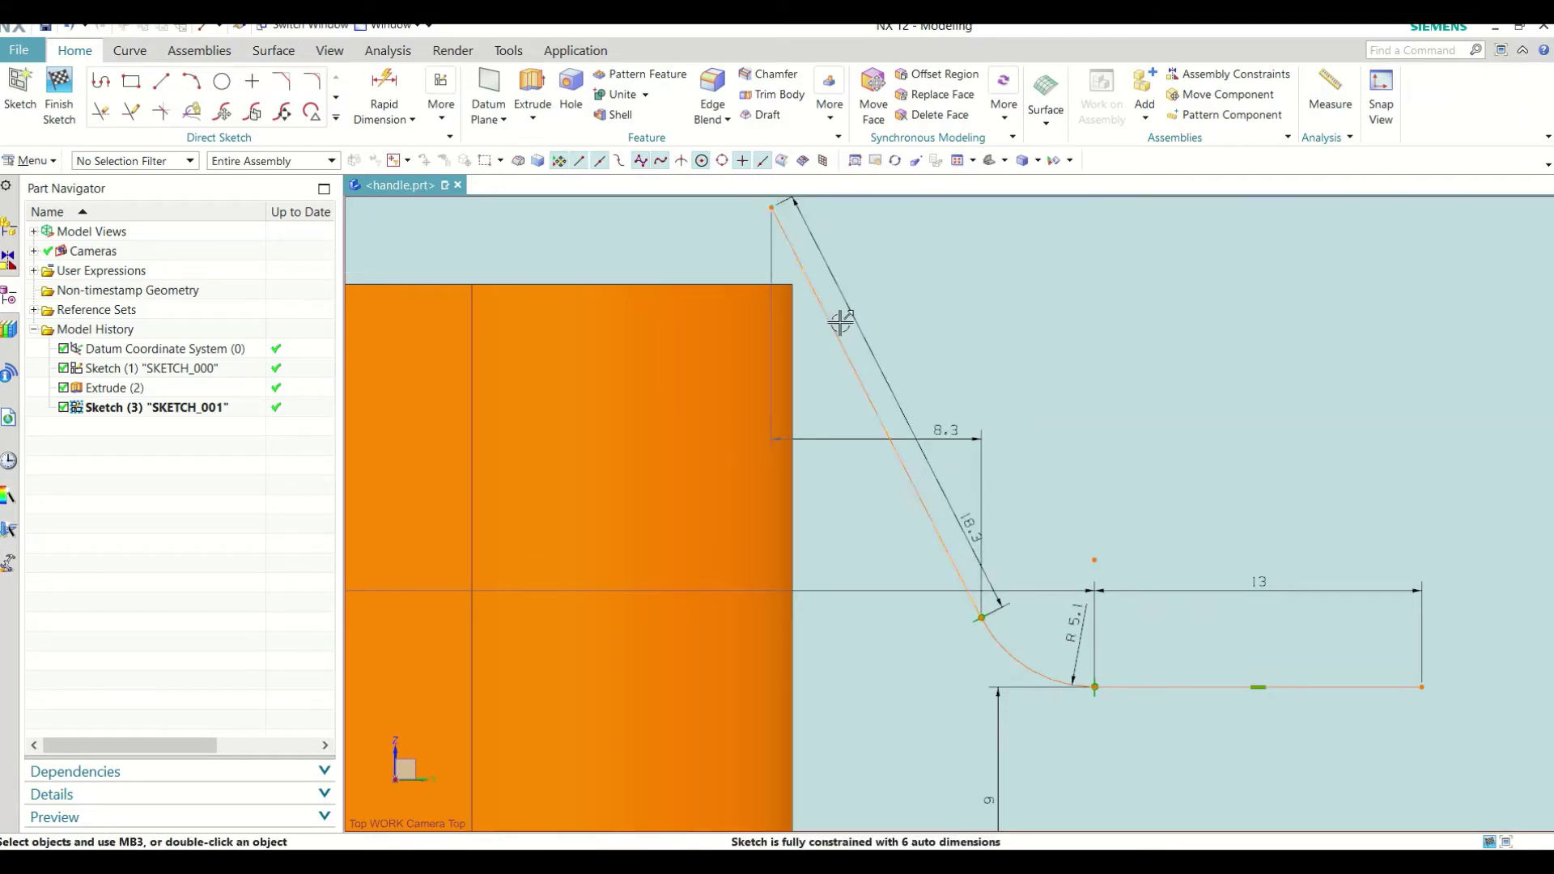
pyautogui.scroll(-3, 900, 362)
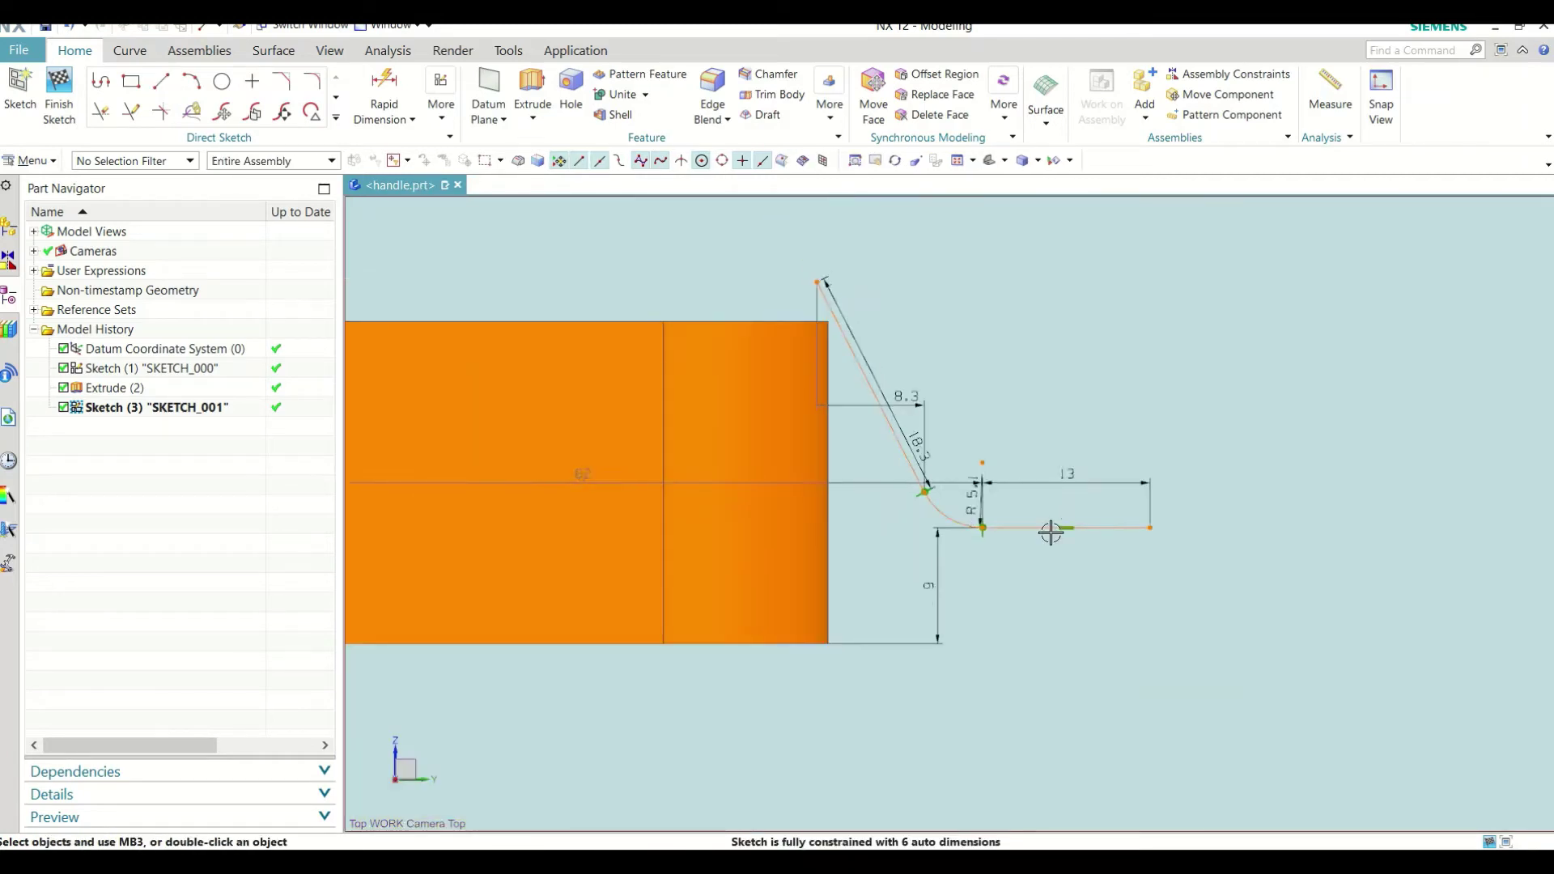
# Step: Change the vertical 9 dimension to 5, extend a line rightward, and raise the slanted line's top
pyautogui.doubleClick(954, 593)
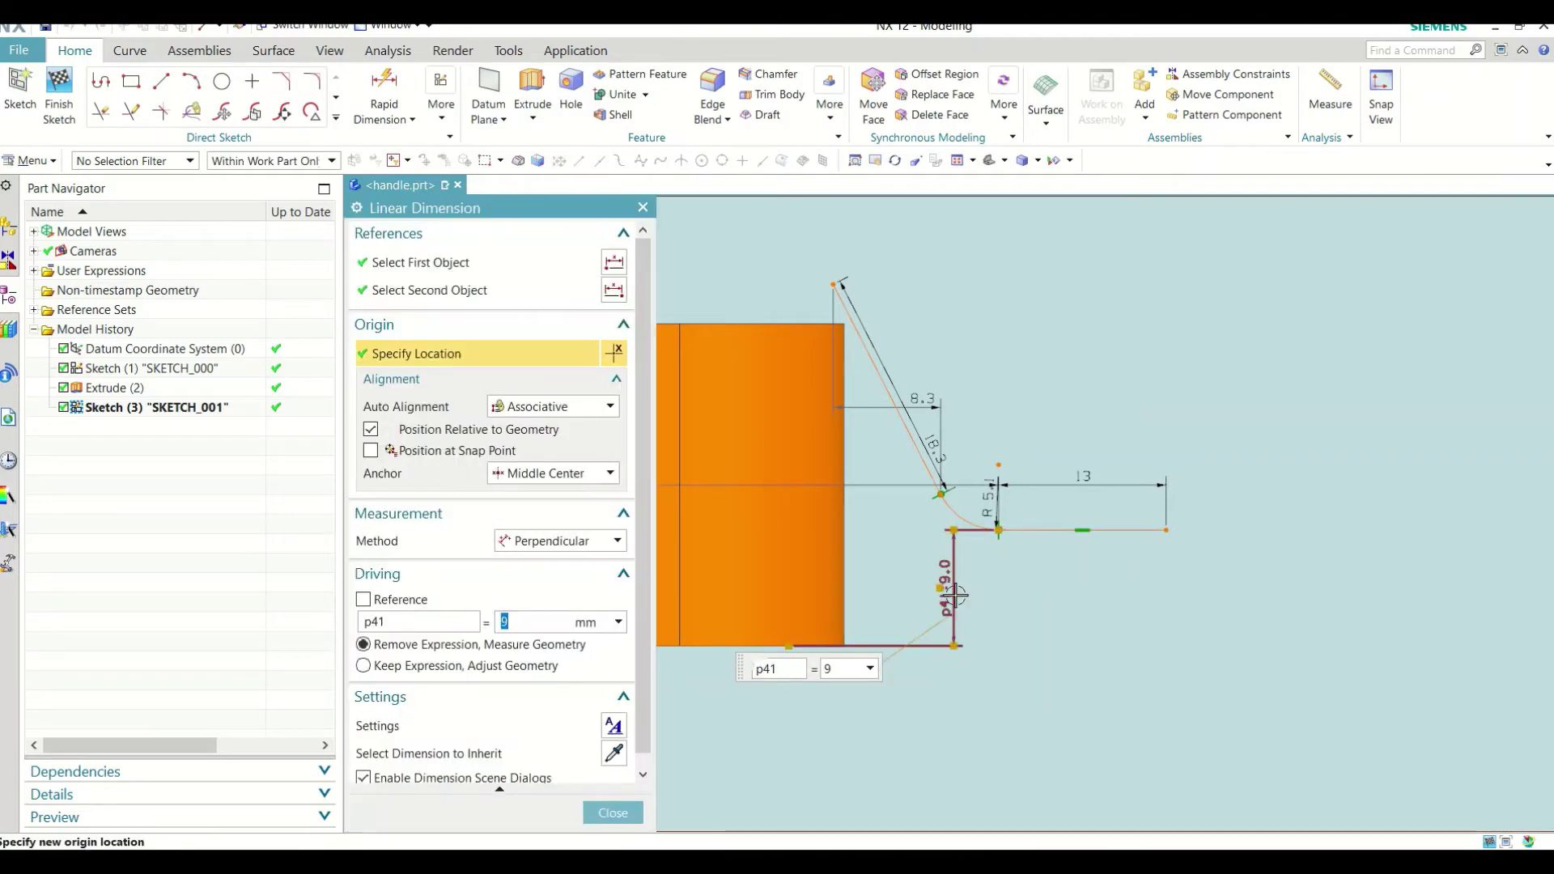
pyautogui.press('Return')
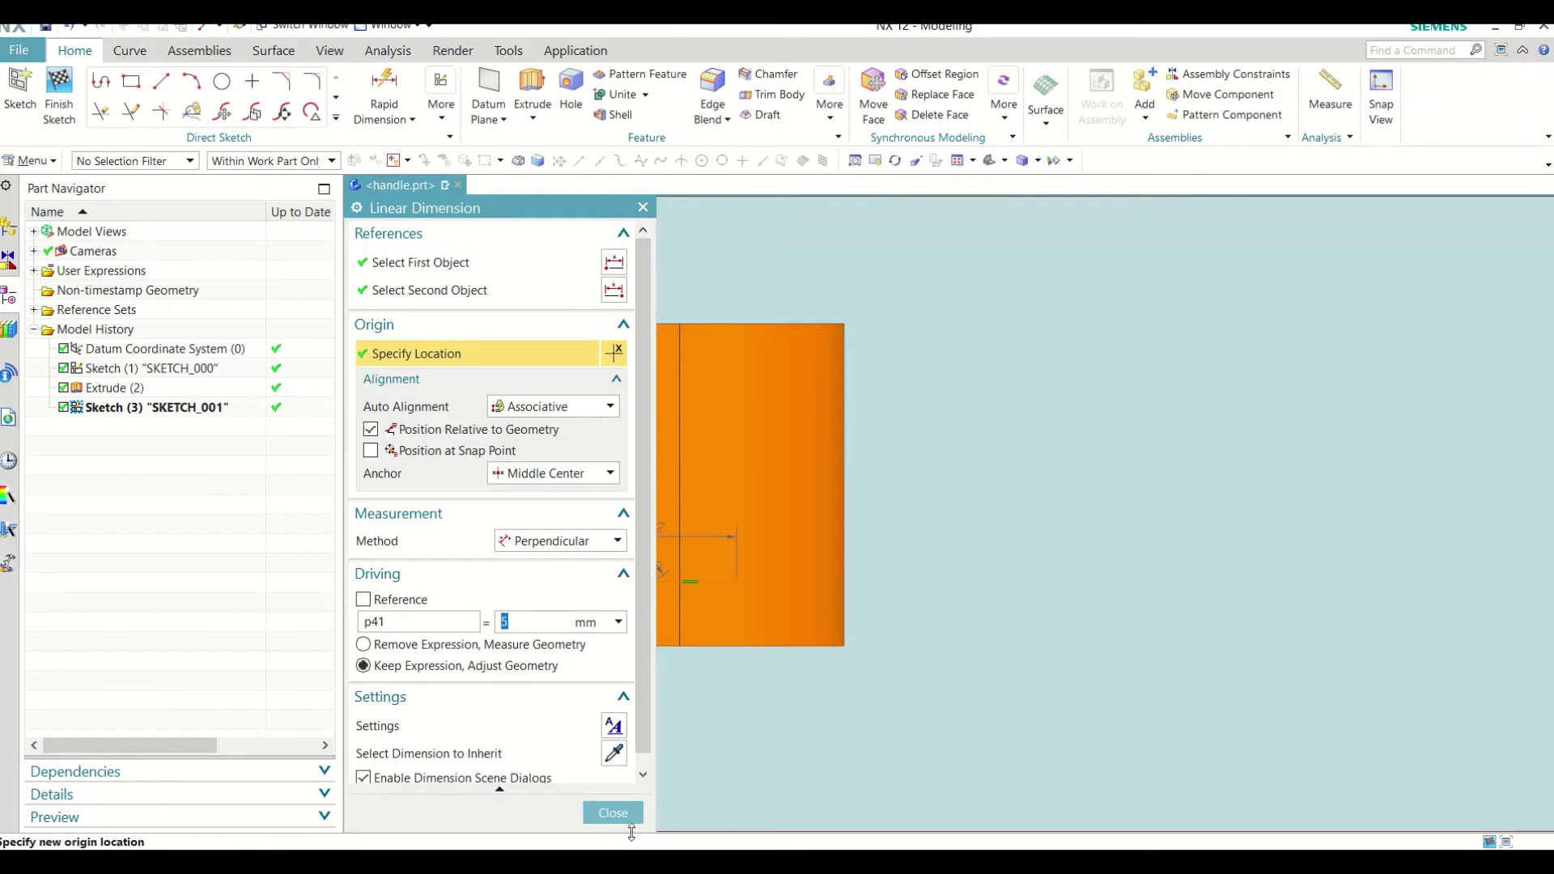
pyautogui.click(622, 814)
pyautogui.scroll(3, 1060, 554)
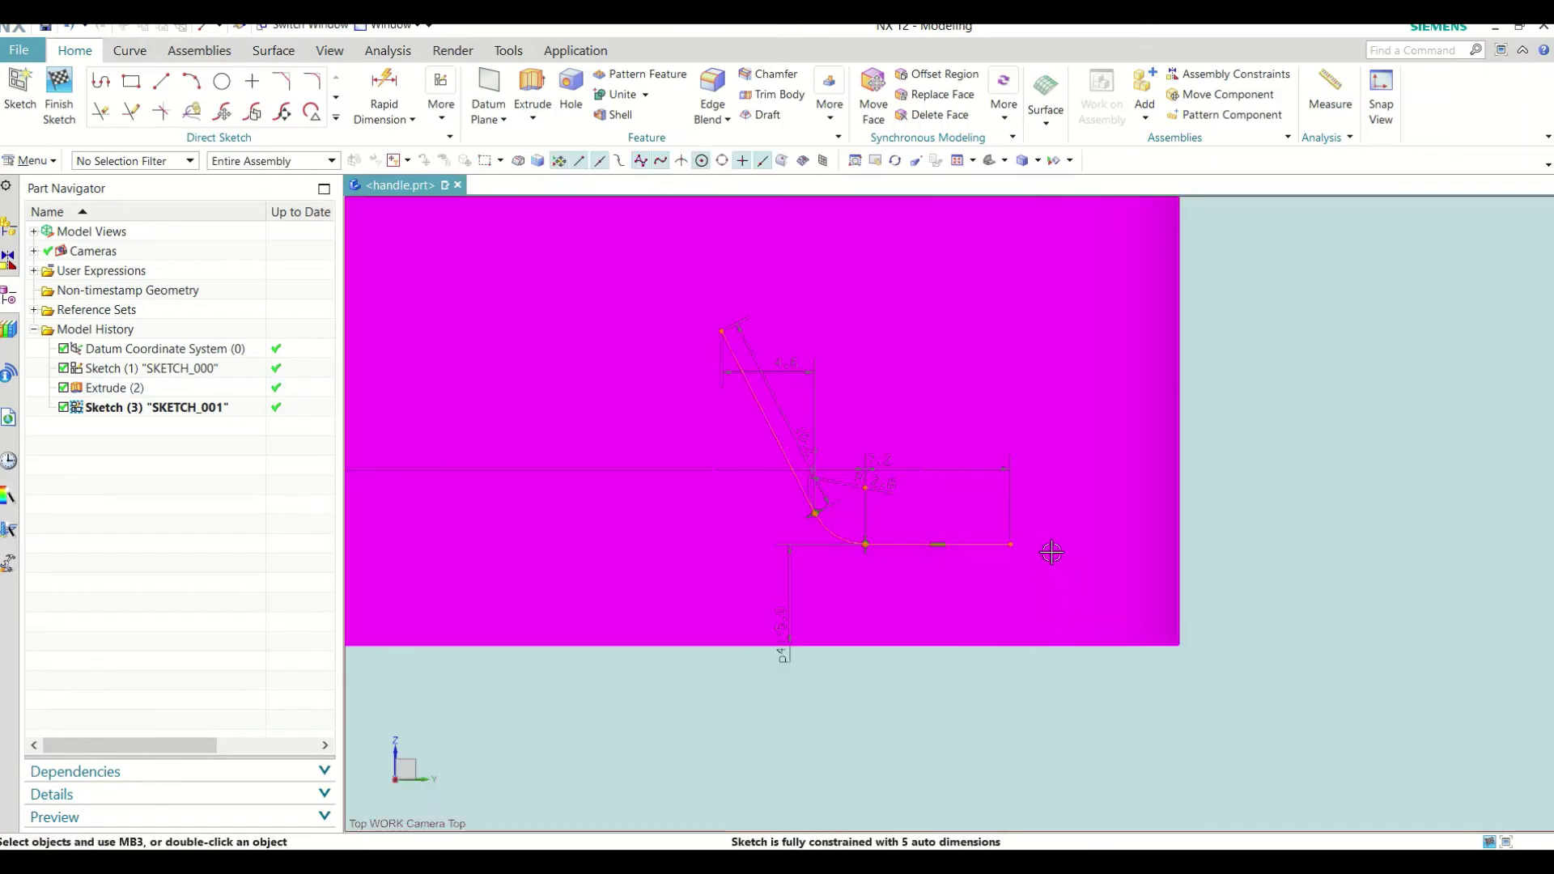
pyautogui.moveTo(1010, 544); pyautogui.dragTo(1486, 542)
pyautogui.scroll(-3, 1177, 809)
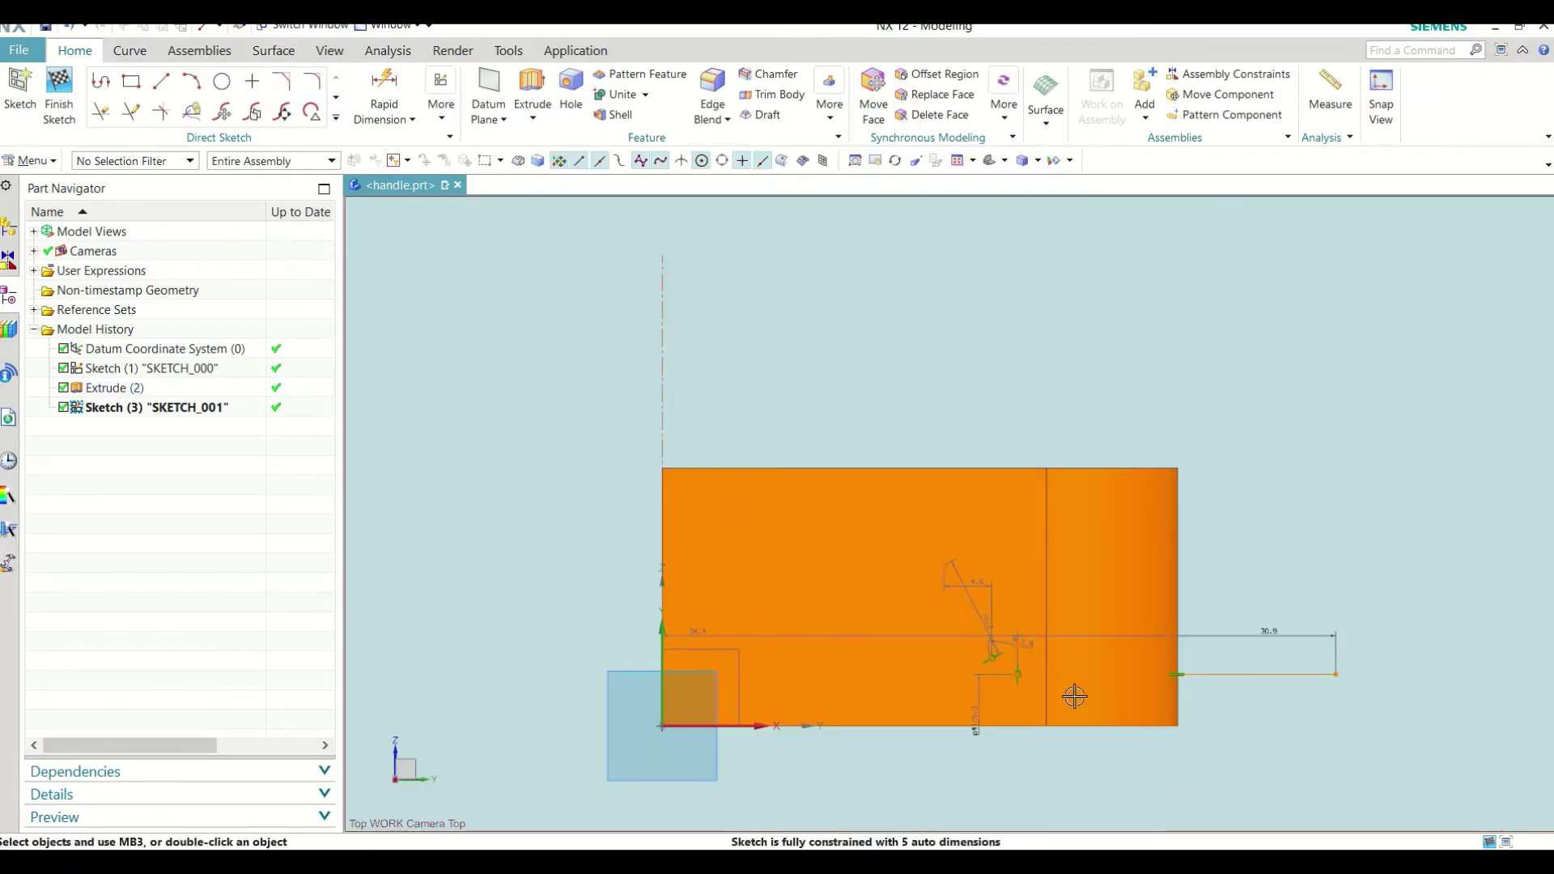
pyautogui.moveTo(945, 564); pyautogui.dragTo(901, 438)
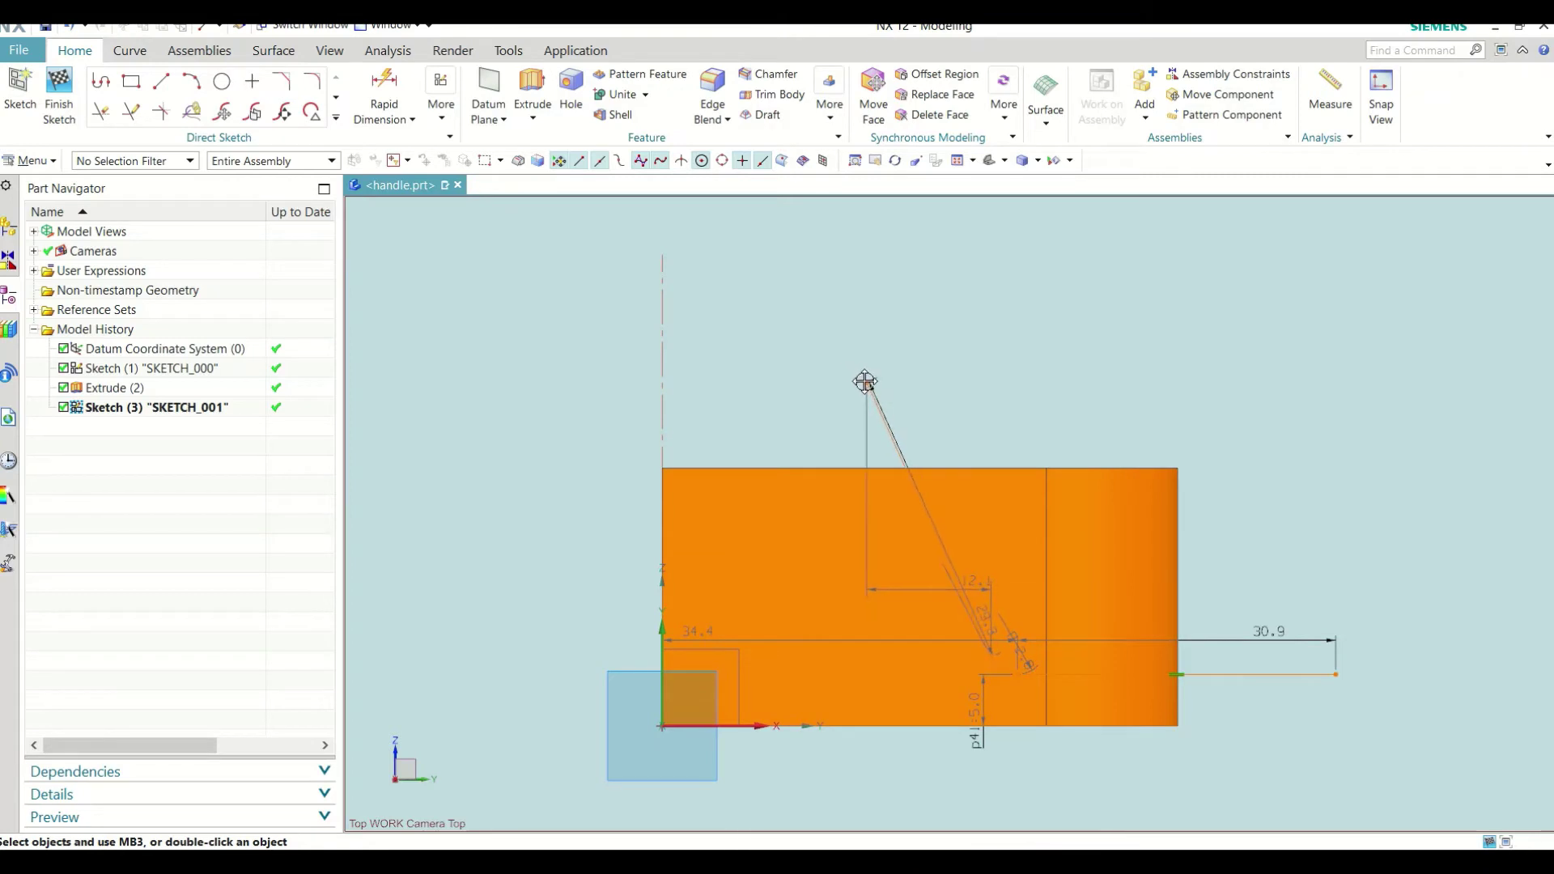
pyautogui.moveTo(864, 382); pyautogui.dragTo(827, 330)
pyautogui.scroll(3, 1012, 678)
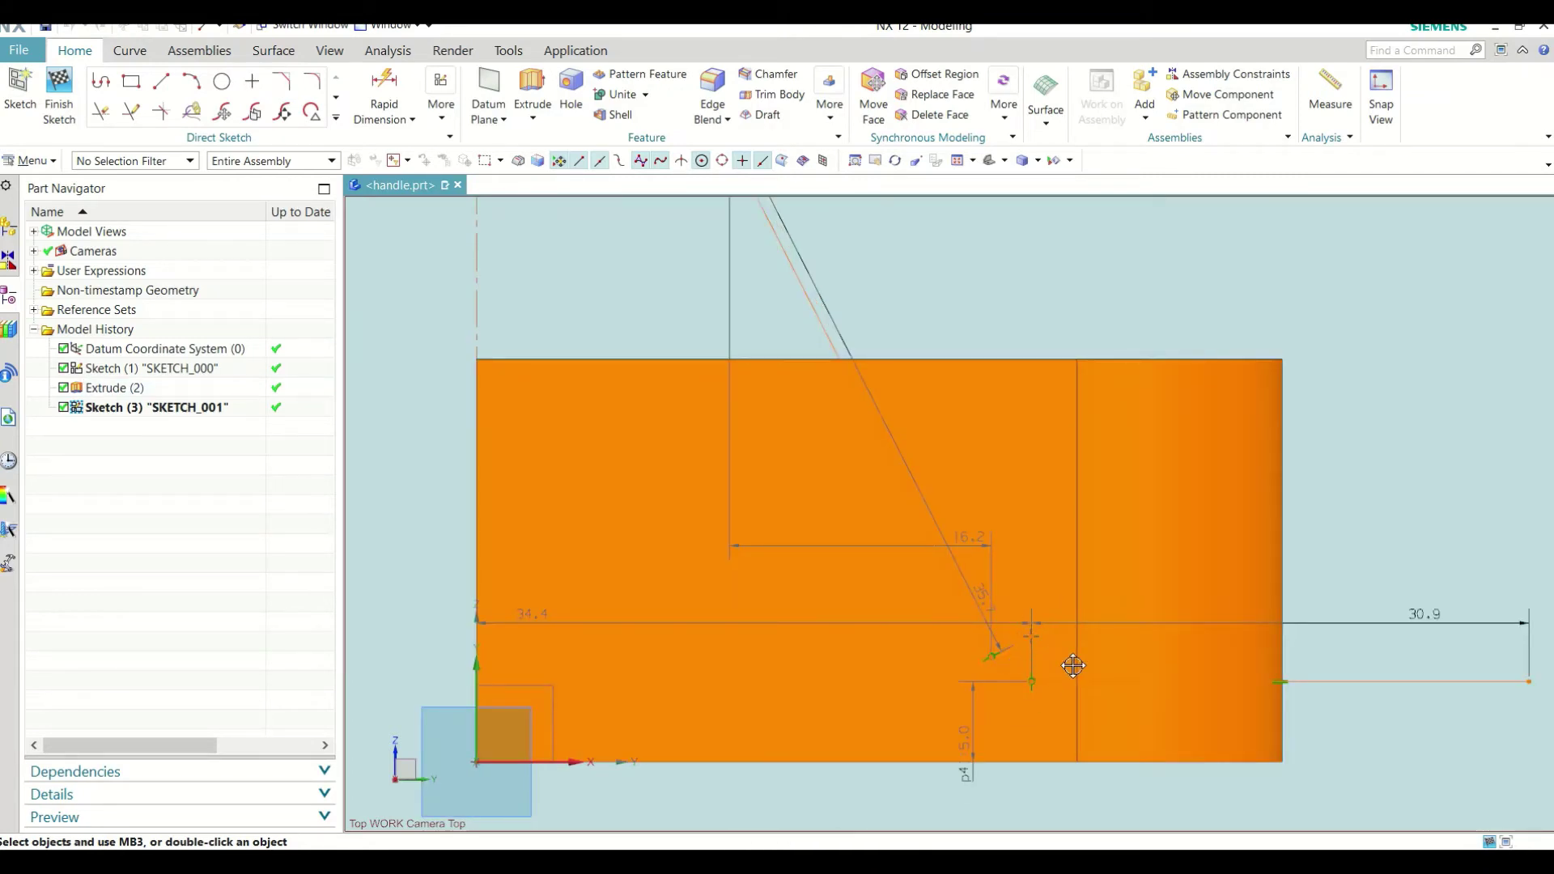
# Step: Hide the Extrude (2) body from the Part Navigator
pyautogui.rightClick(119, 396)
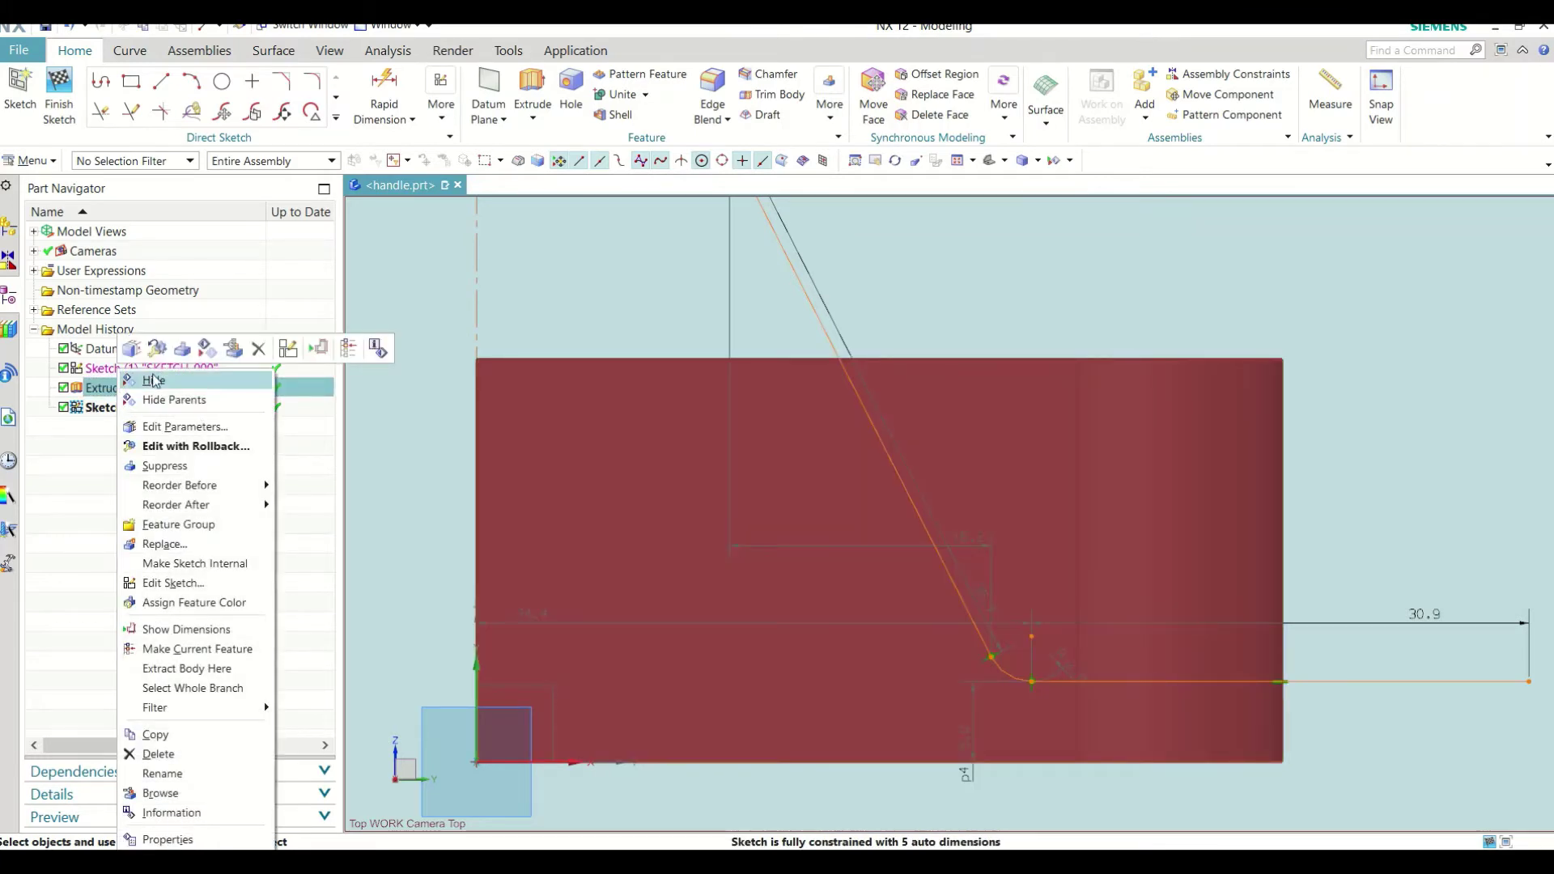
pyautogui.click(154, 379)
pyautogui.scroll(1, 1071, 710)
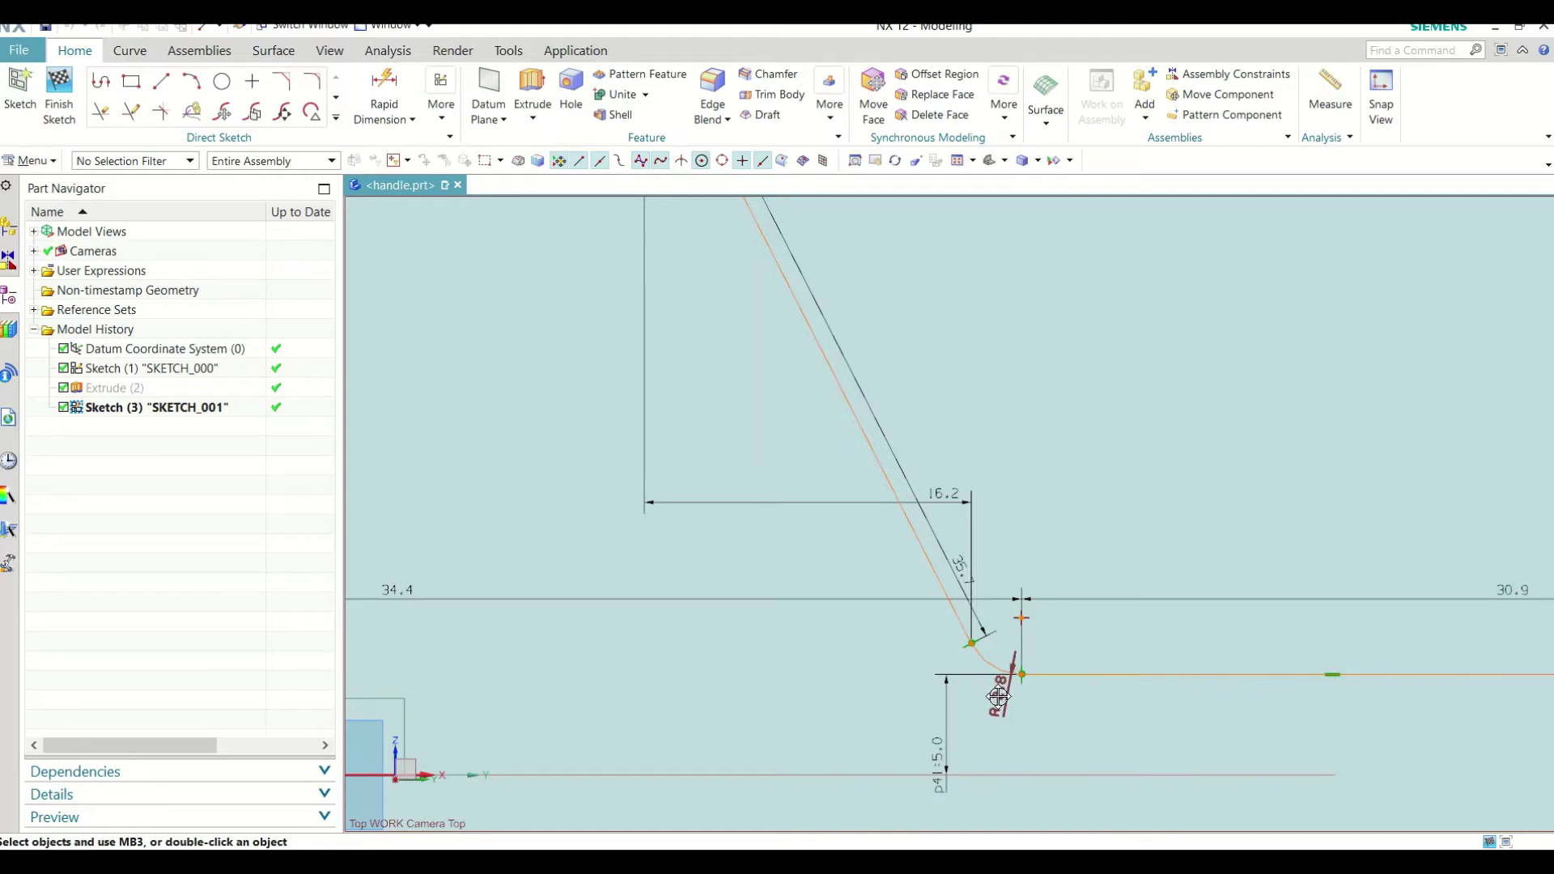
# Step: Change the fillet arc's R2.8 radius to 9 and move the 5.0 dimension to the line's right end
pyautogui.doubleClick(1000, 694)
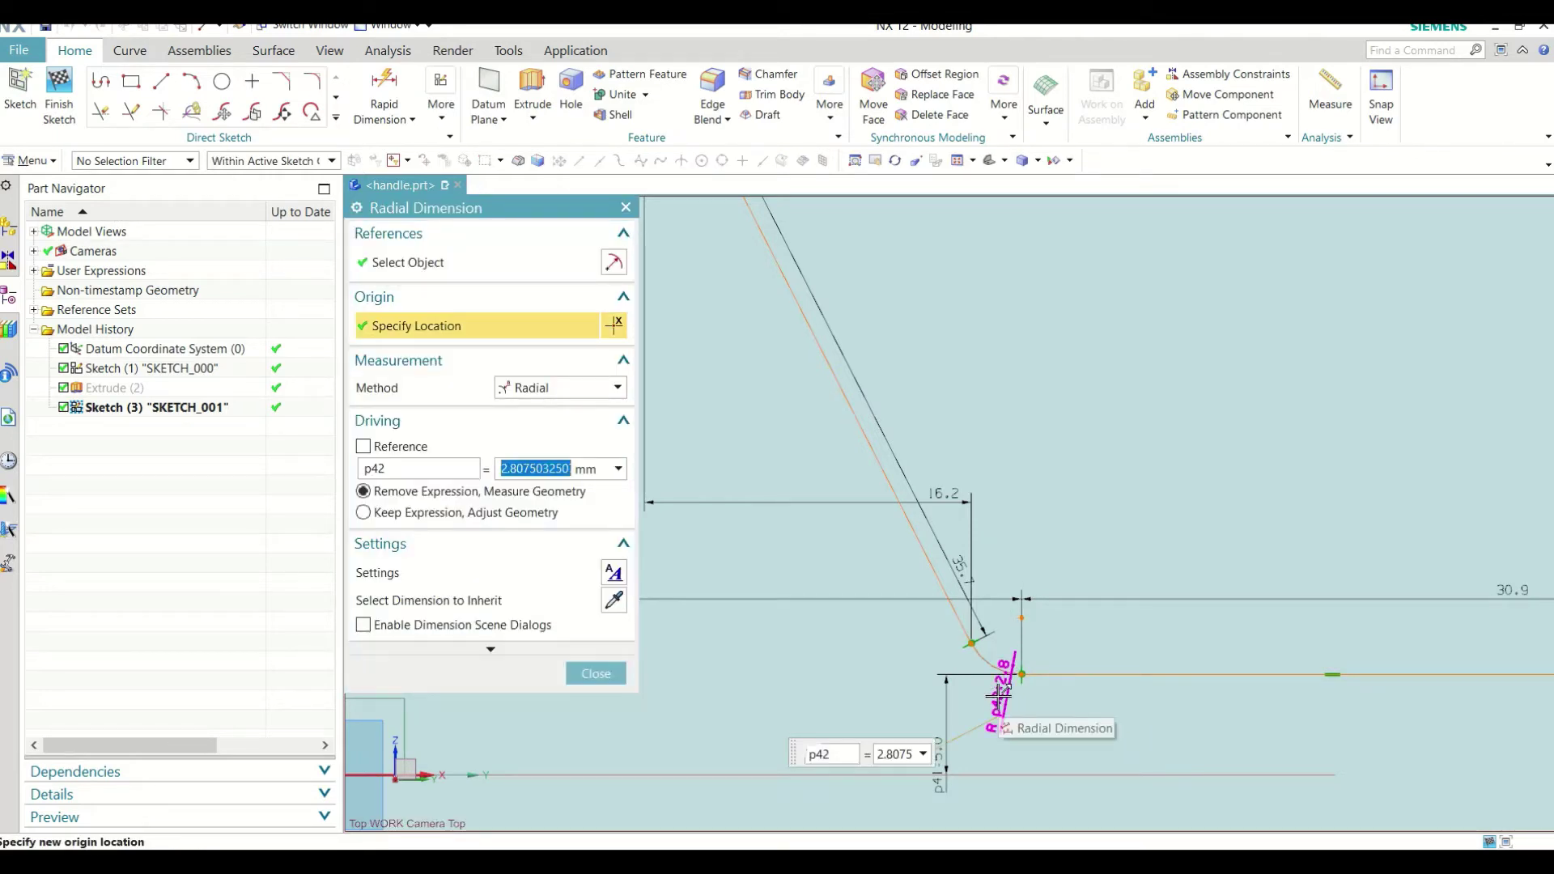
pyautogui.write('9')
pyautogui.press('Return')
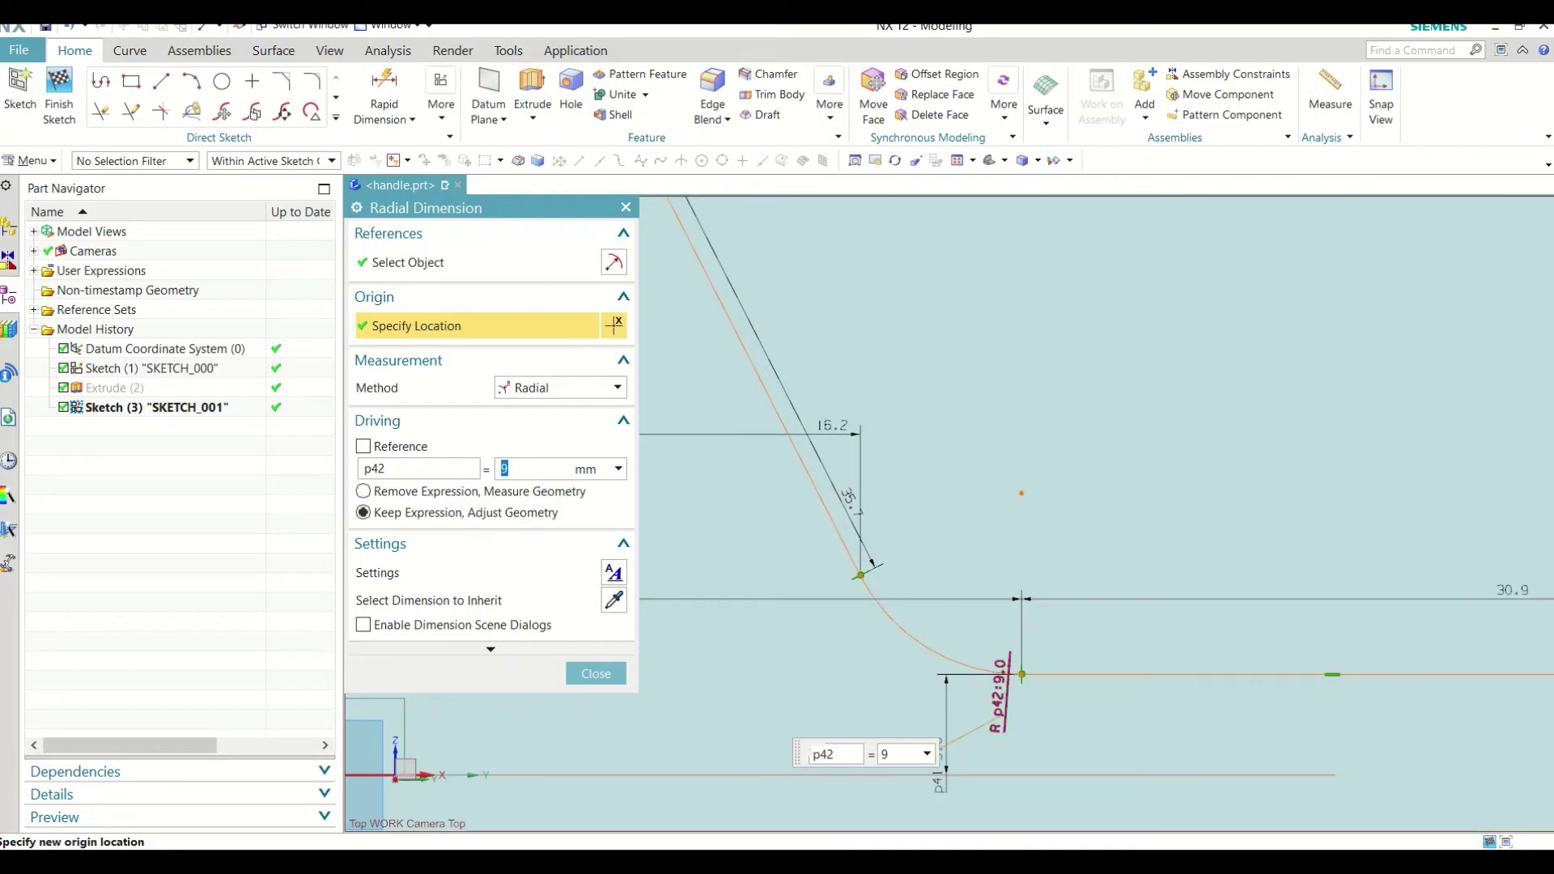
pyautogui.click(620, 682)
pyautogui.scroll(-2, 1052, 521)
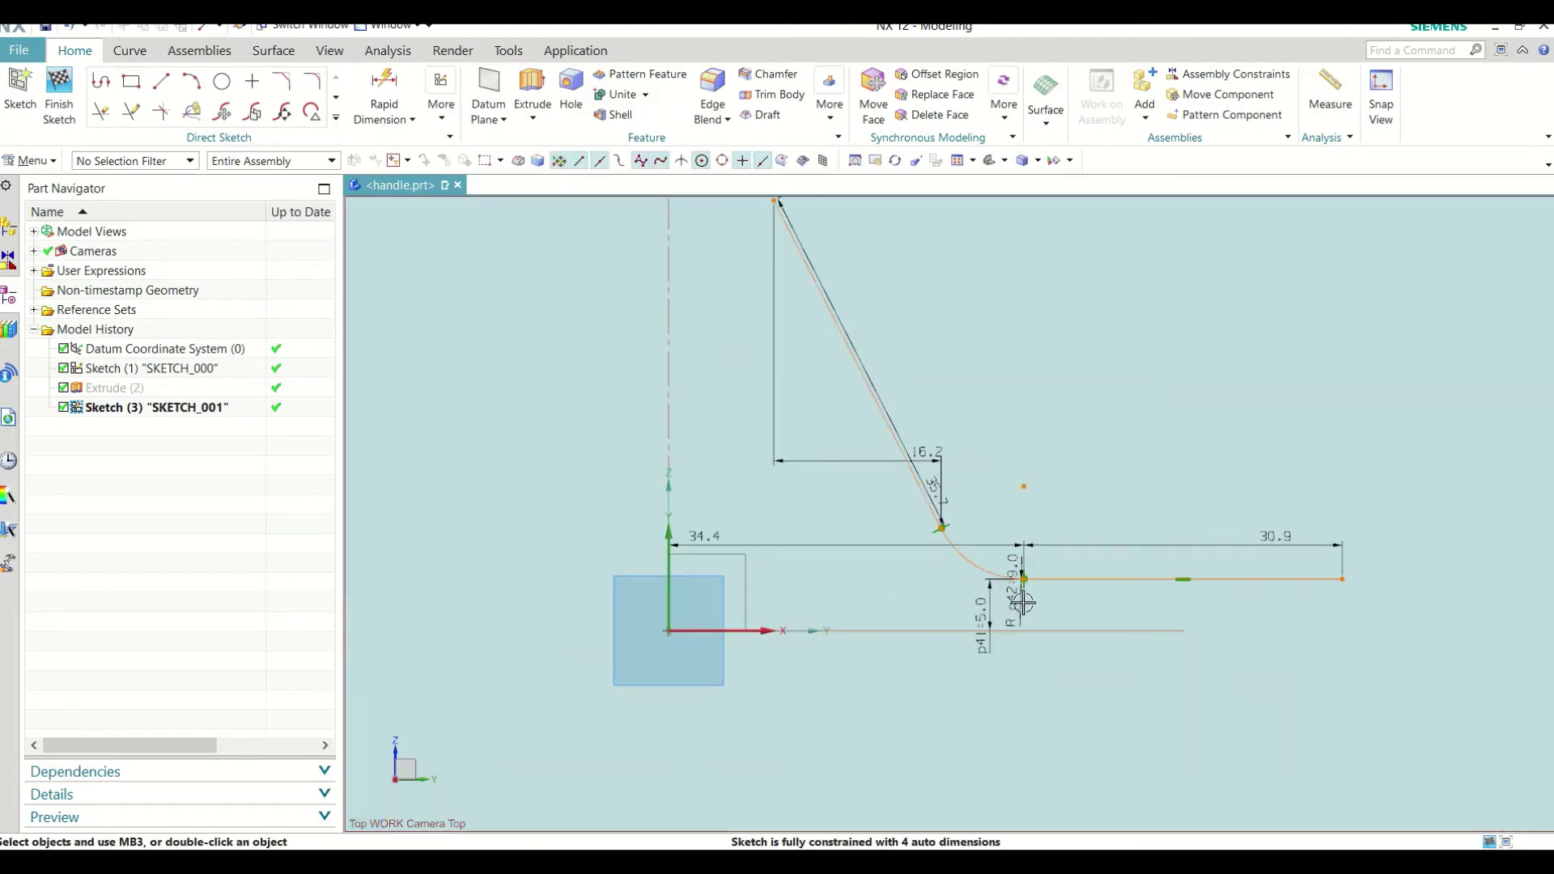
pyautogui.moveTo(972, 579); pyautogui.dragTo(1384, 629)
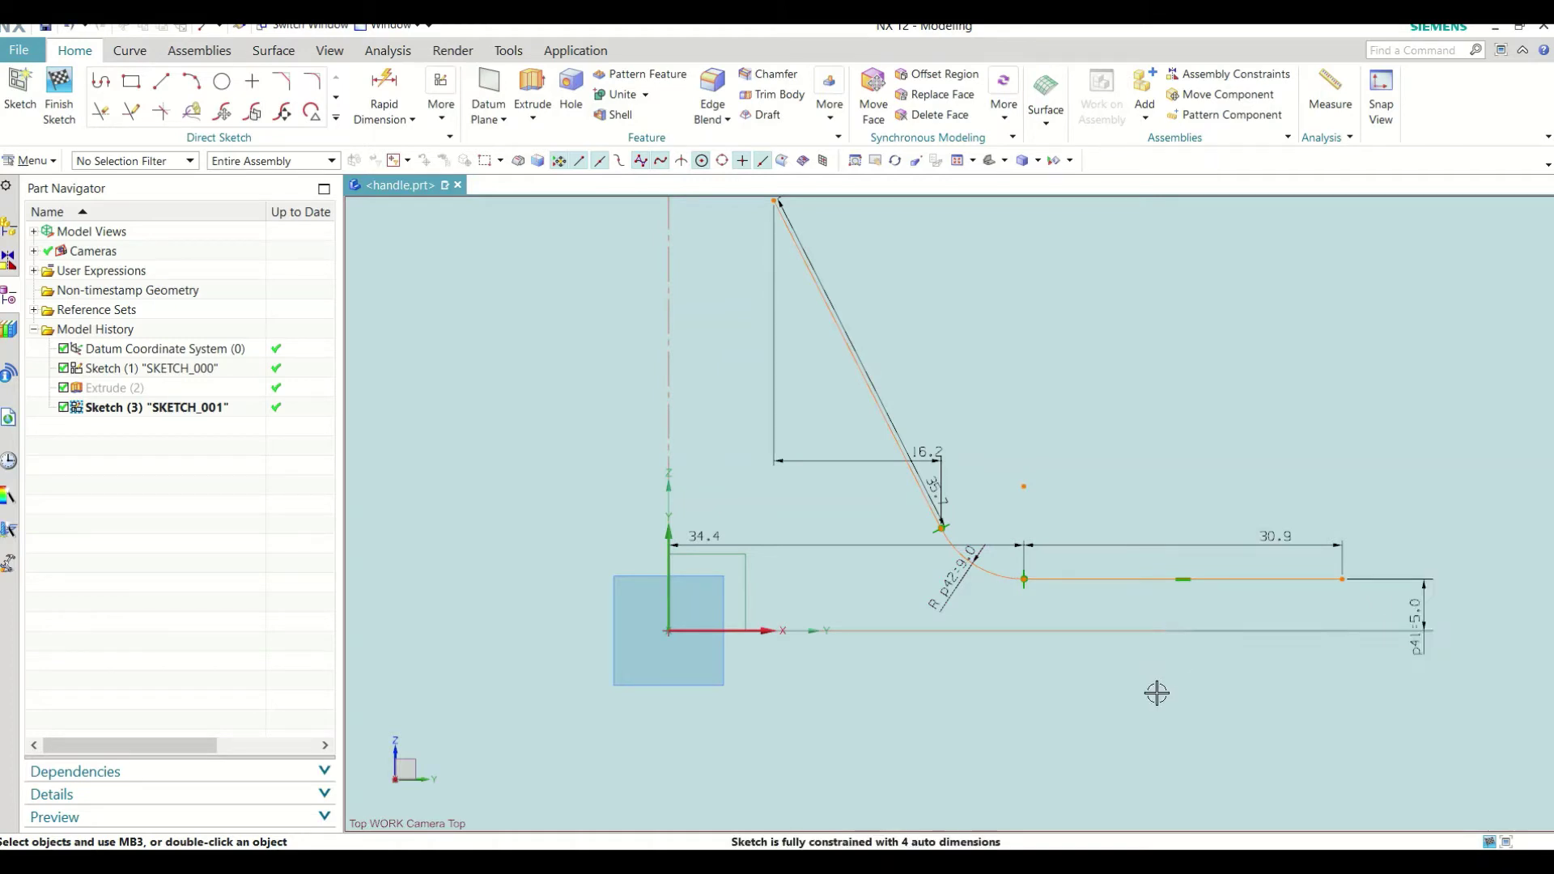
pyautogui.scroll(-1, 1125, 615)
pyautogui.scroll(1, 1087, 529)
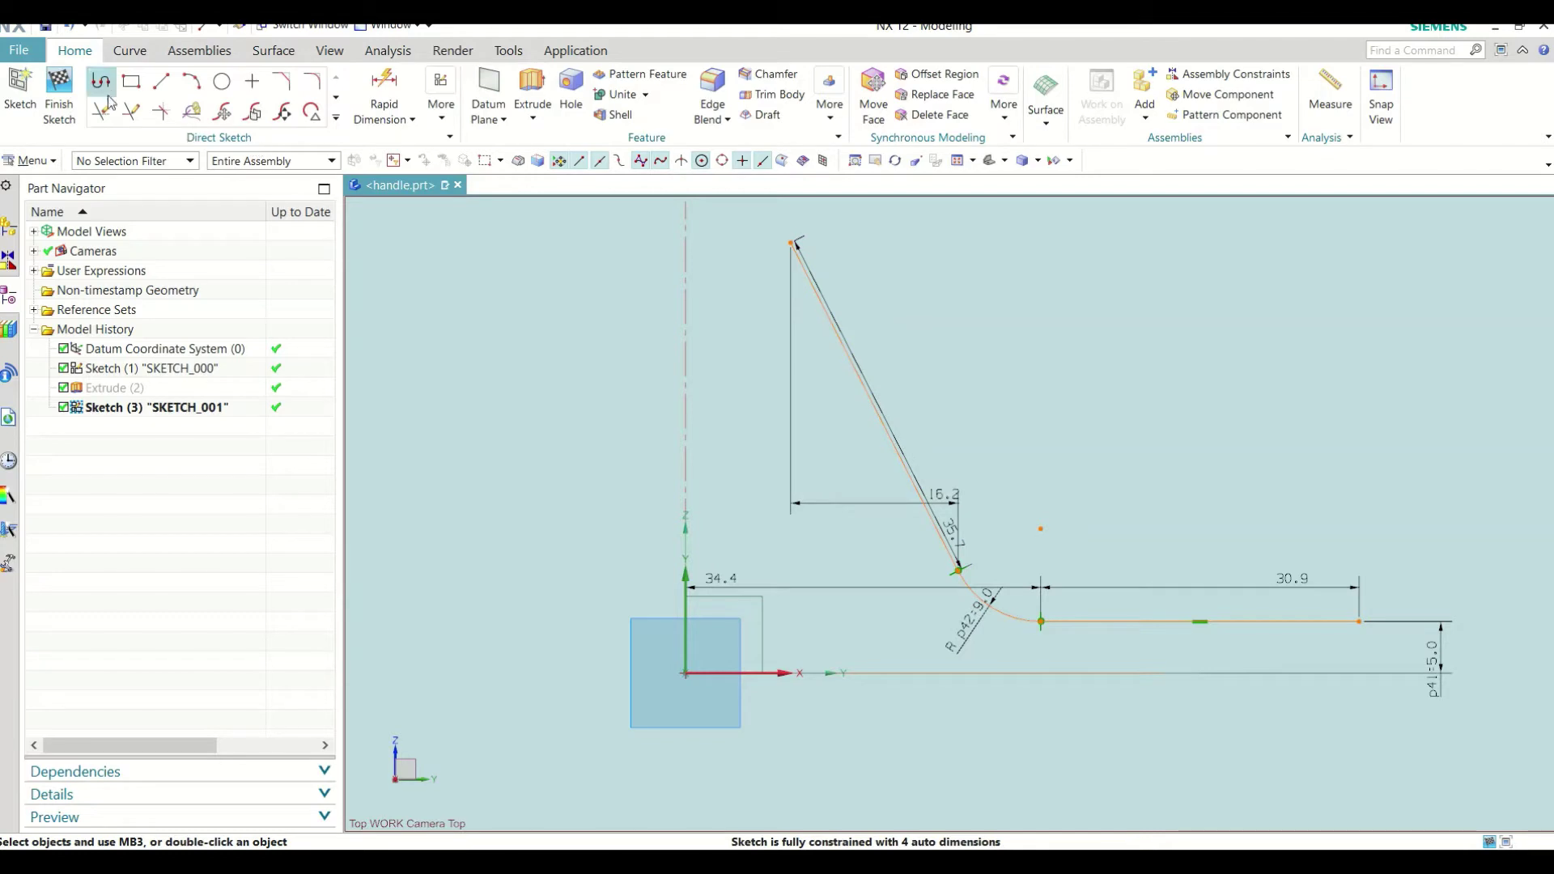
# Step: Dimension the slanted line's angle to the sketch horizontal axis as 45 degrees
pyautogui.click(386, 89)
pyautogui.click(881, 417)
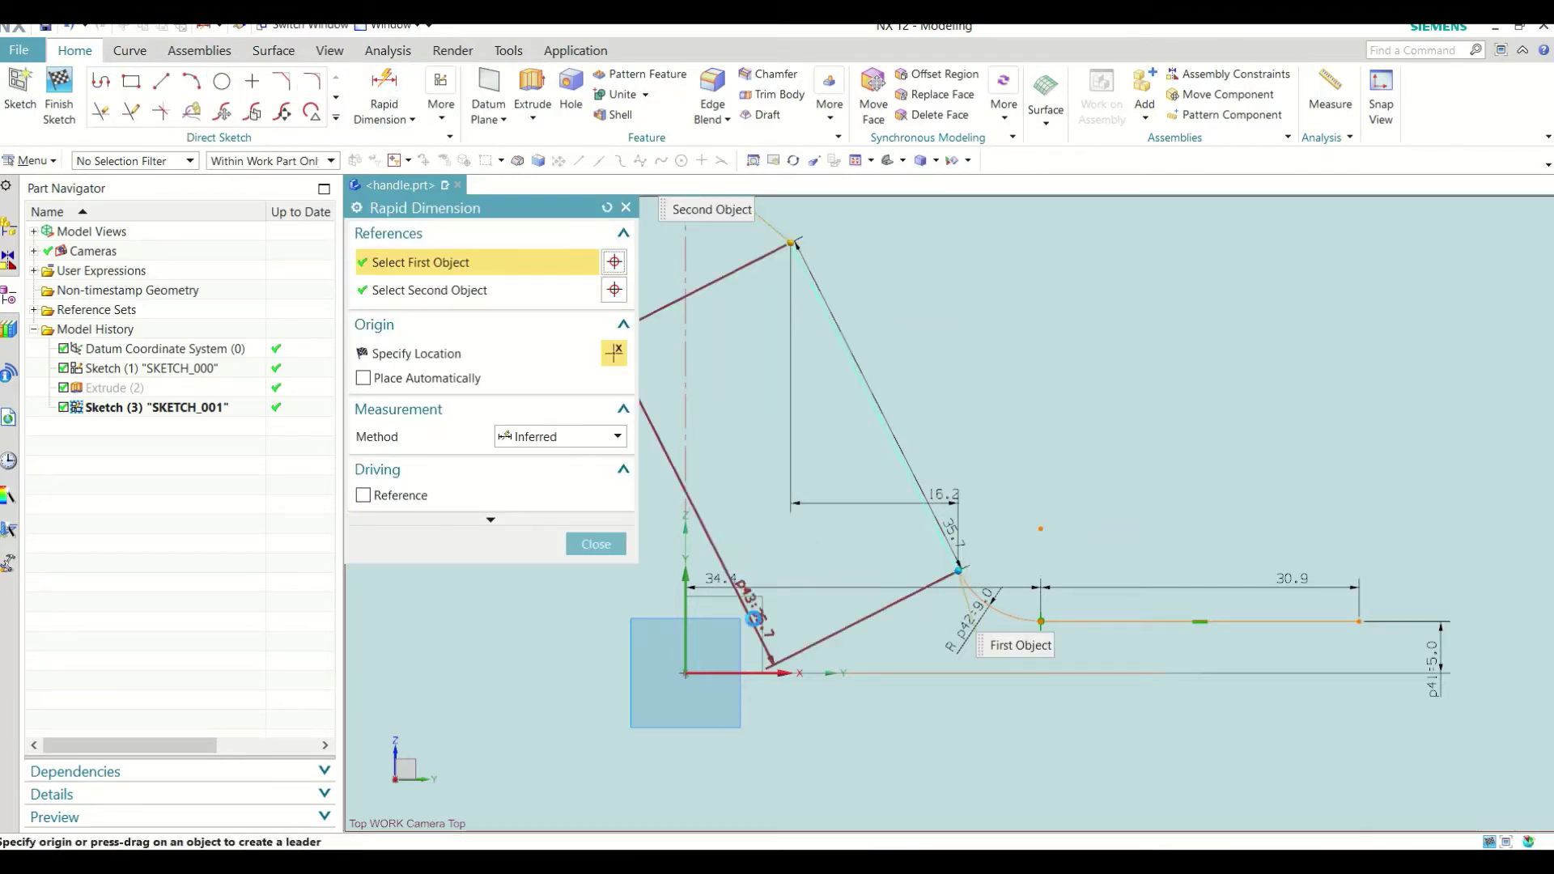
pyautogui.click(754, 619)
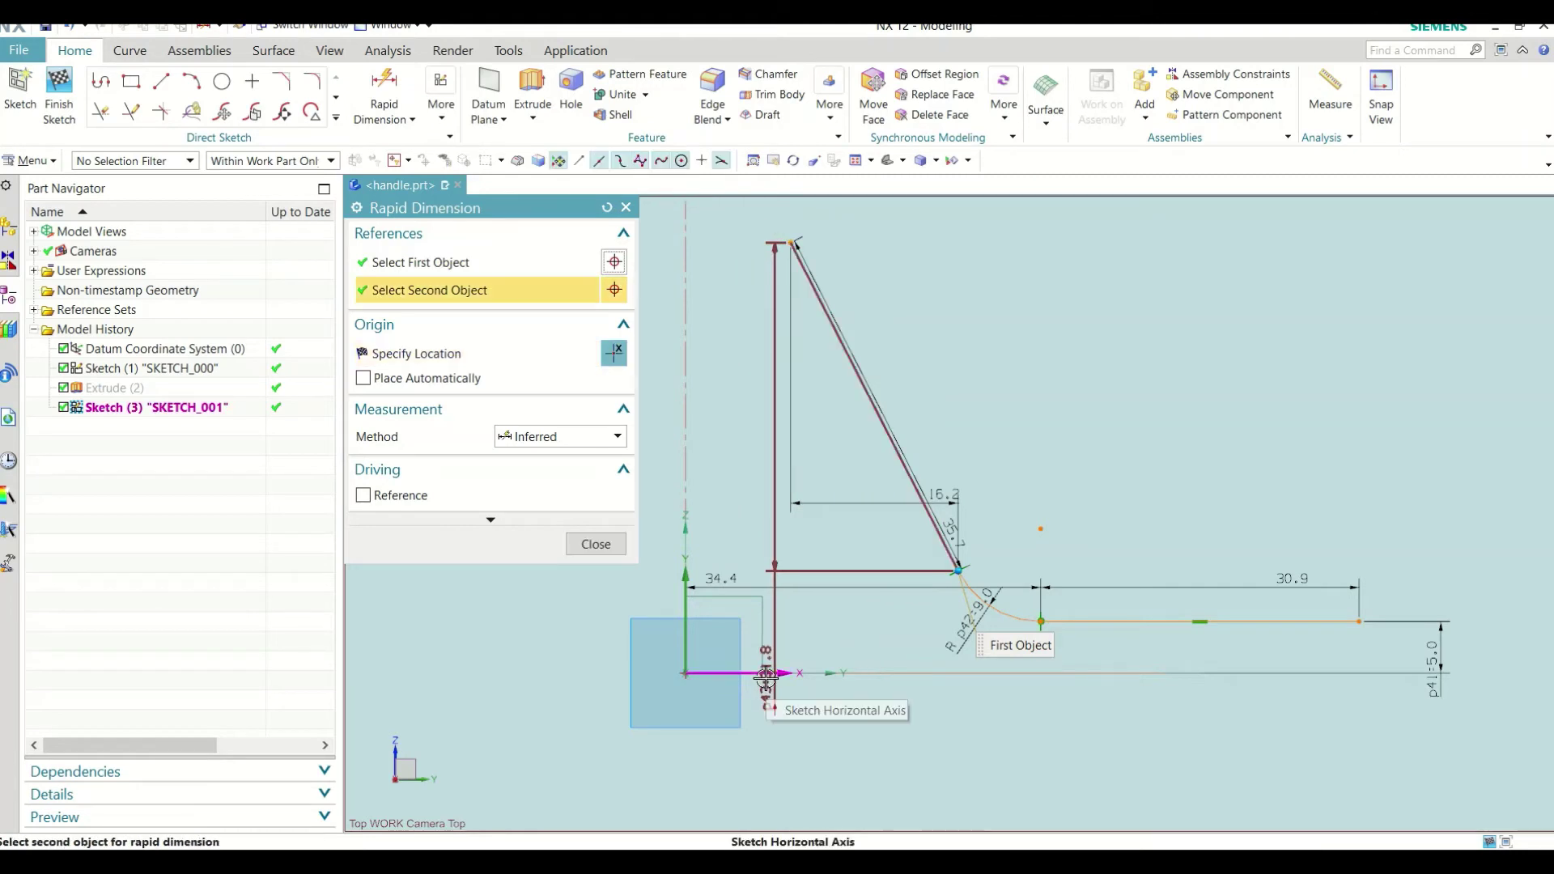
pyautogui.click(766, 675)
pyautogui.click(878, 569)
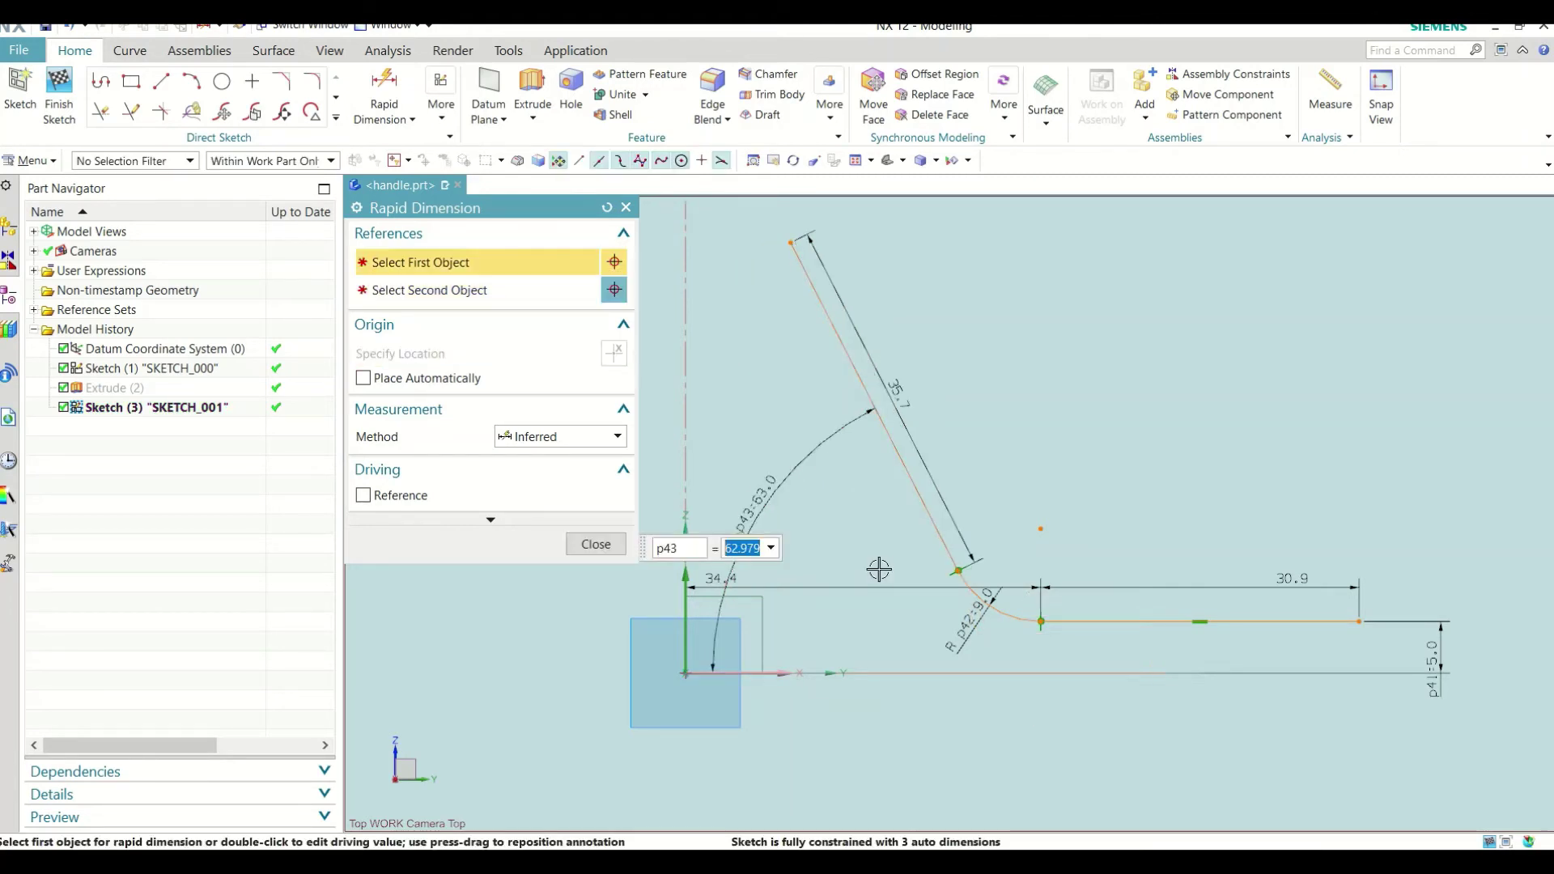
pyautogui.write('5')
pyautogui.press('Return')
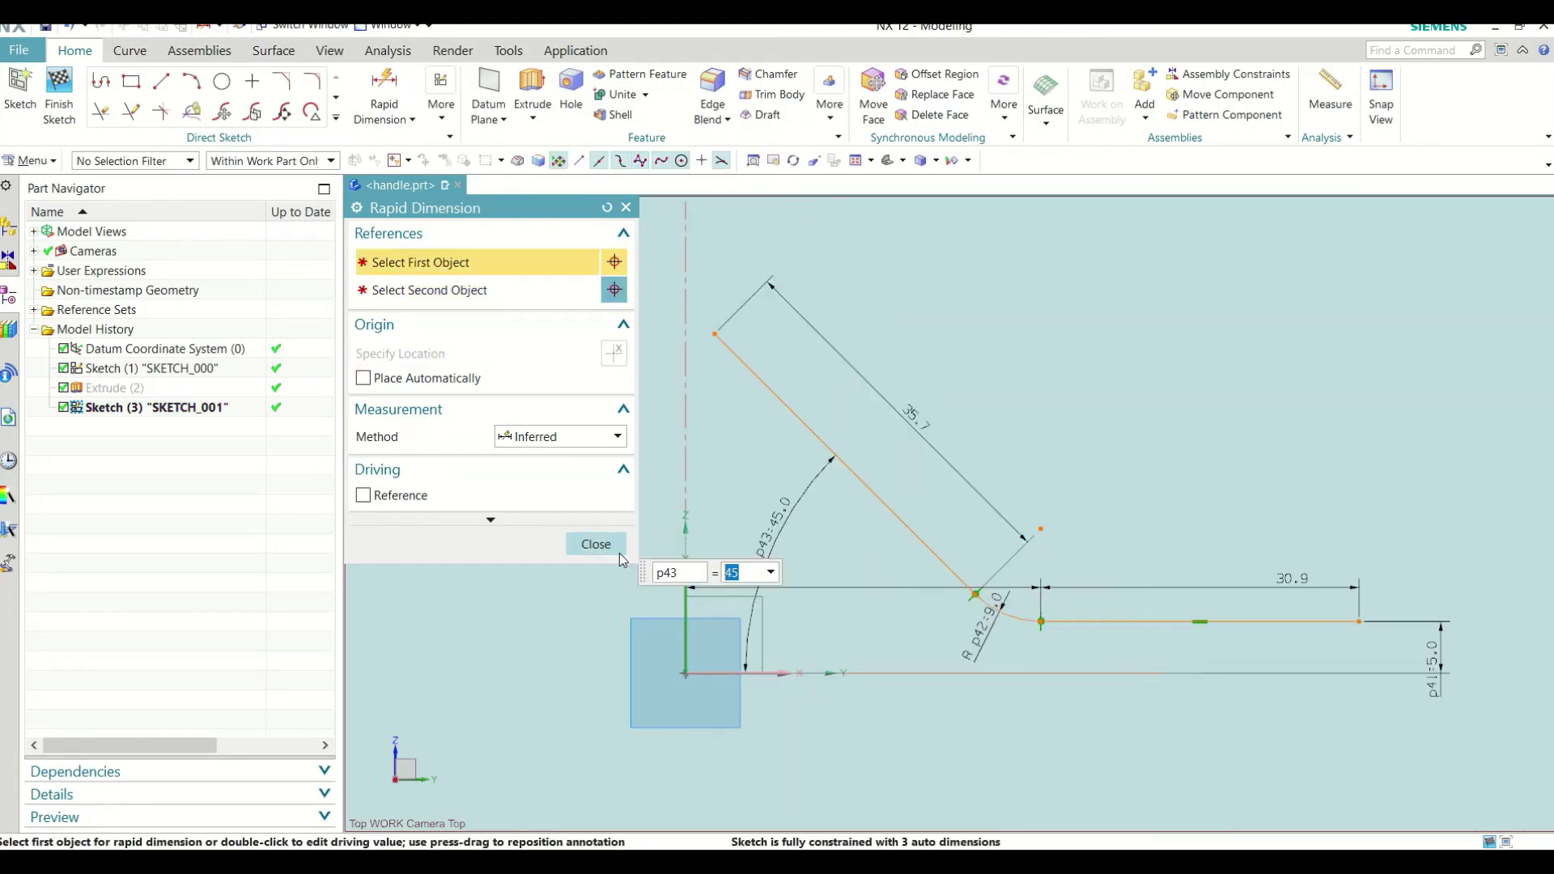
pyautogui.click(603, 540)
# Step: Dimension the short horizontal line to a length of 10
pyautogui.scroll(1, 1077, 631)
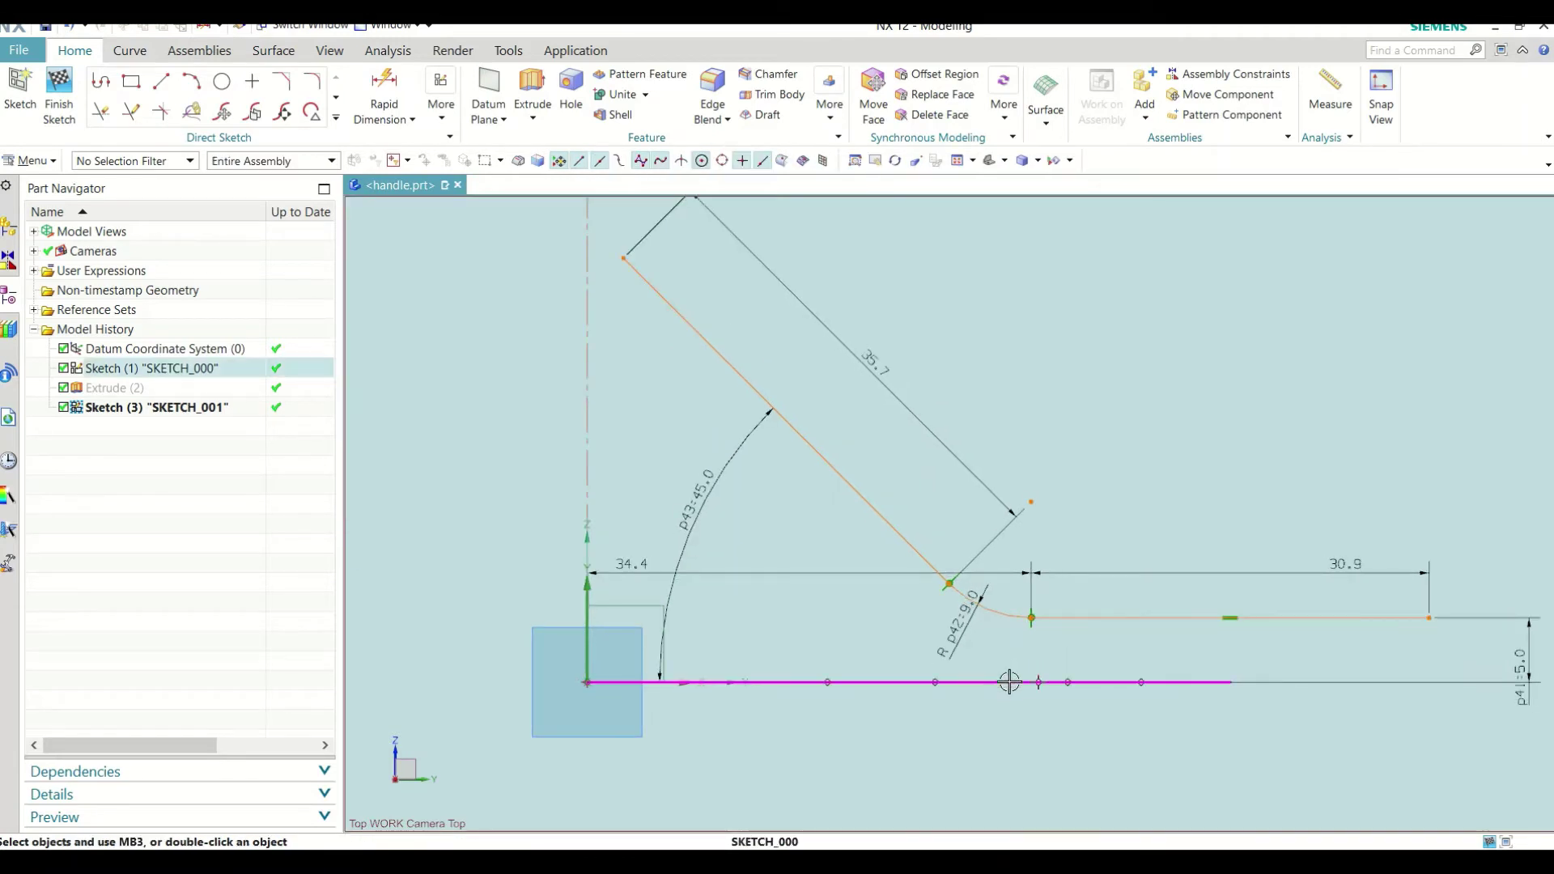
pyautogui.scroll(-1, 919, 442)
pyautogui.scroll(-1, 963, 551)
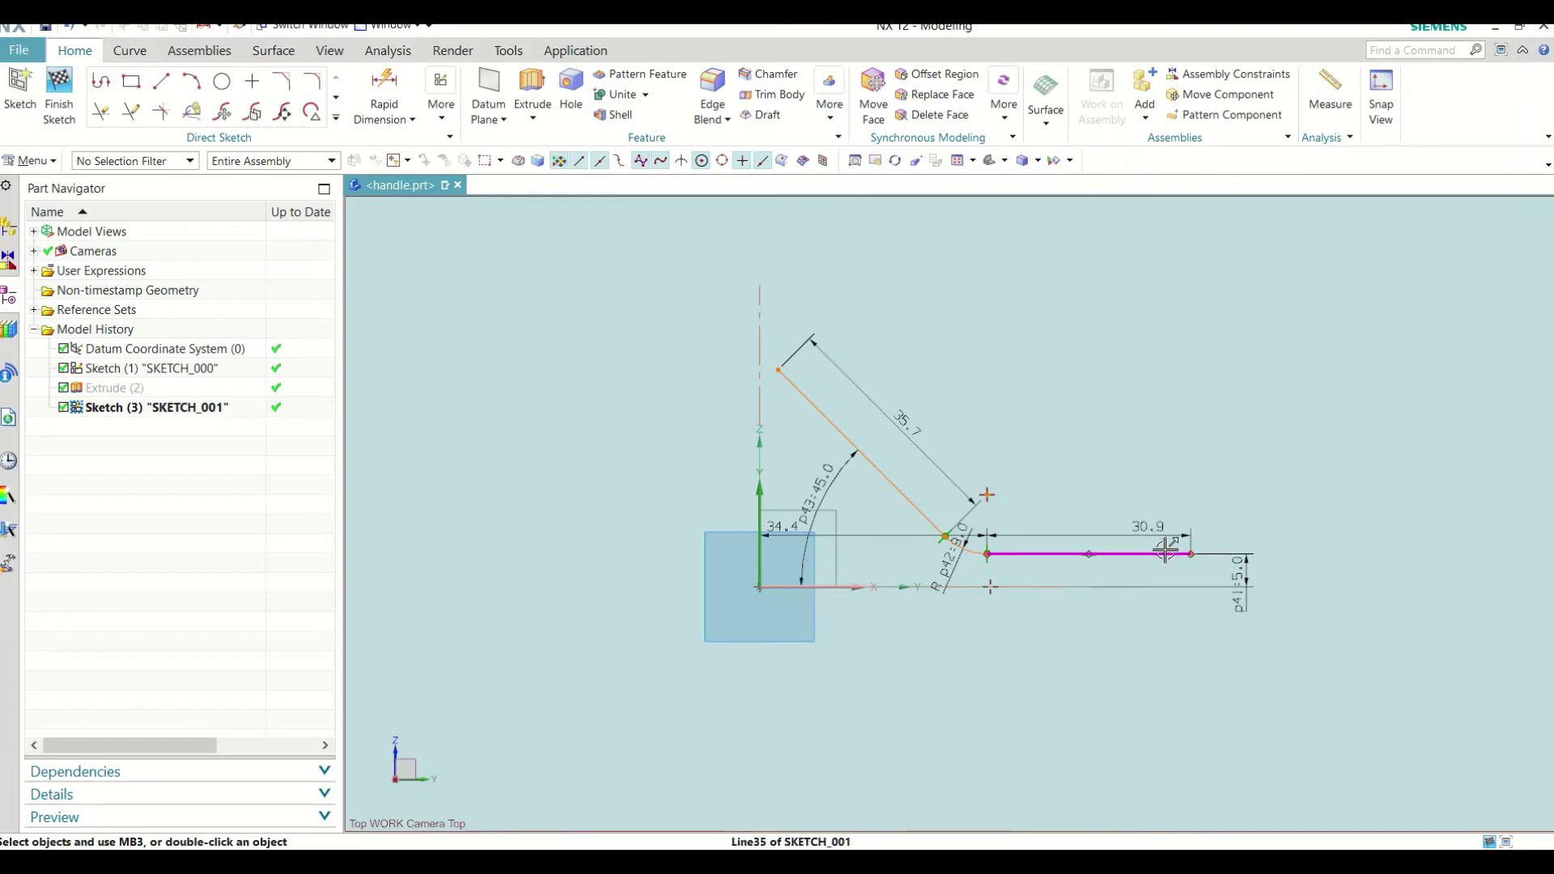
pyautogui.click(385, 96)
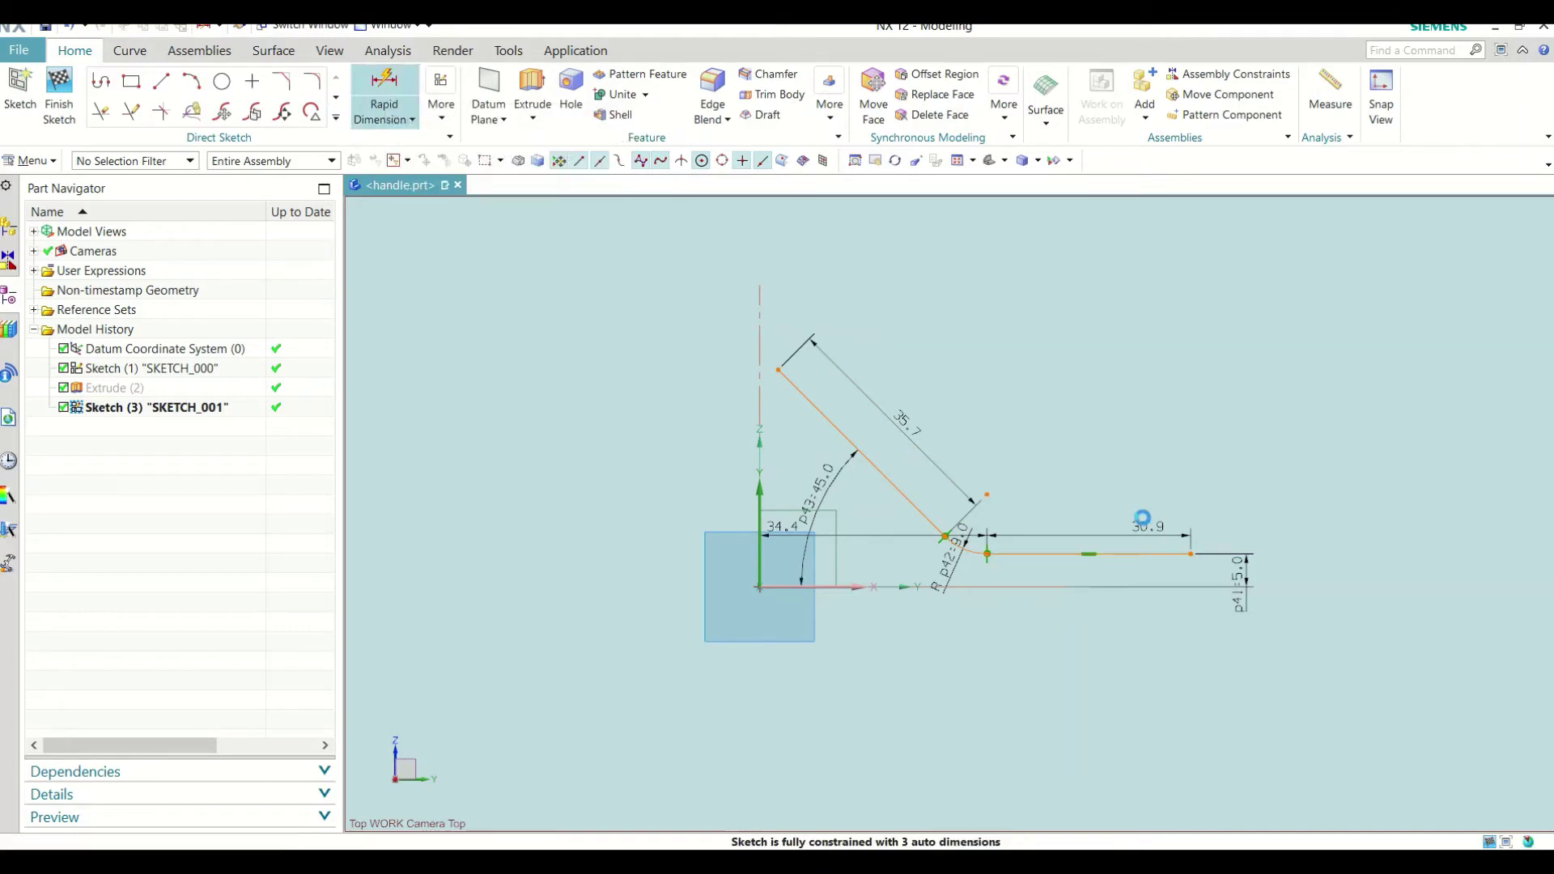
pyautogui.click(1133, 553)
pyautogui.click(1125, 463)
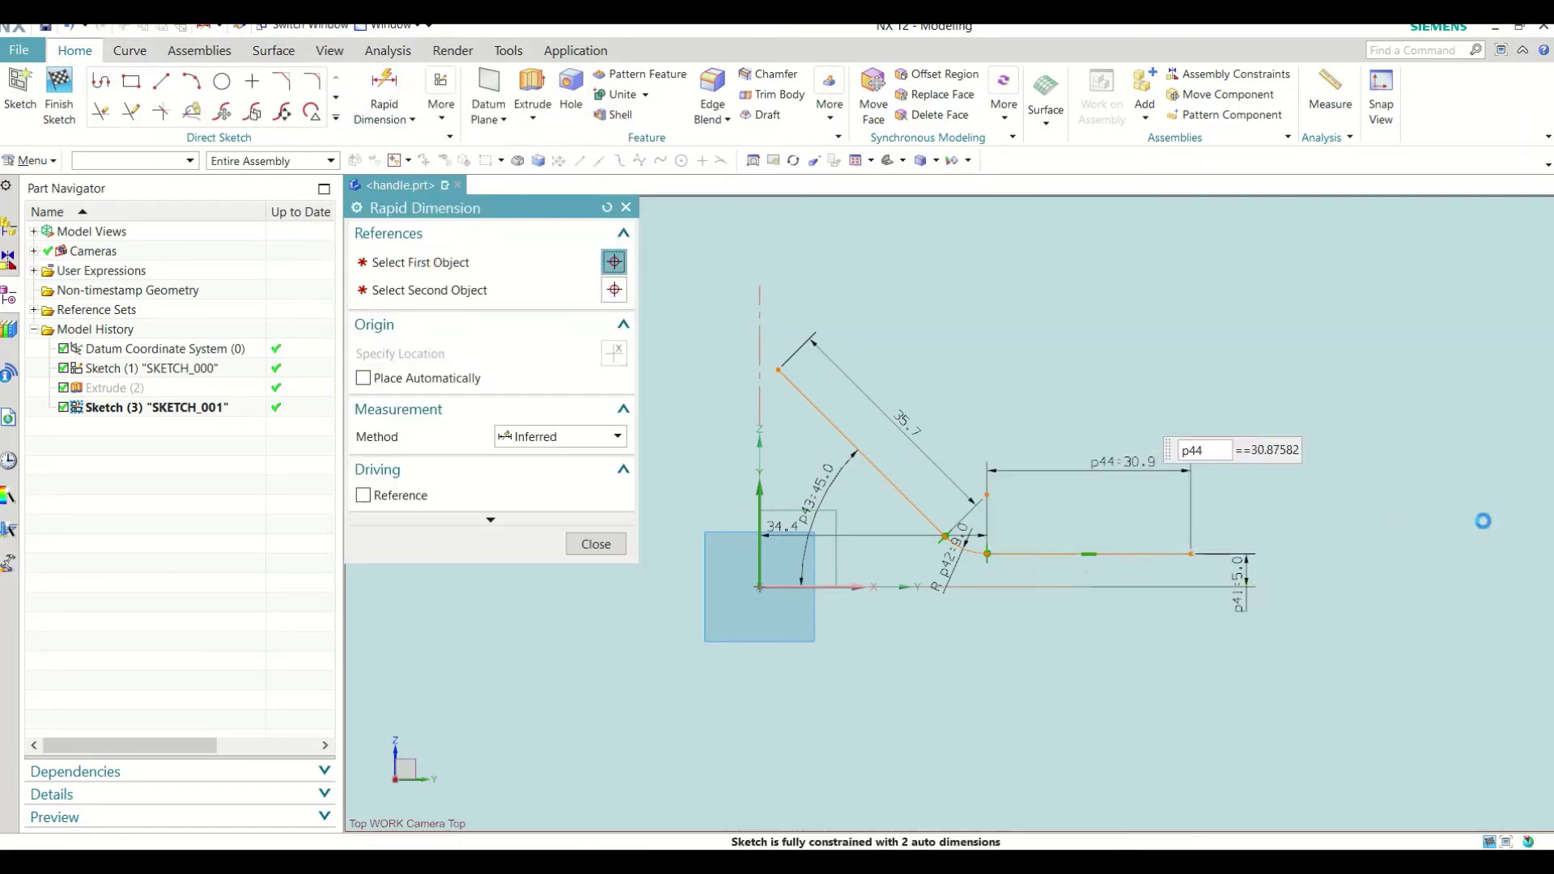
pyautogui.write('10')
pyautogui.press('Return')
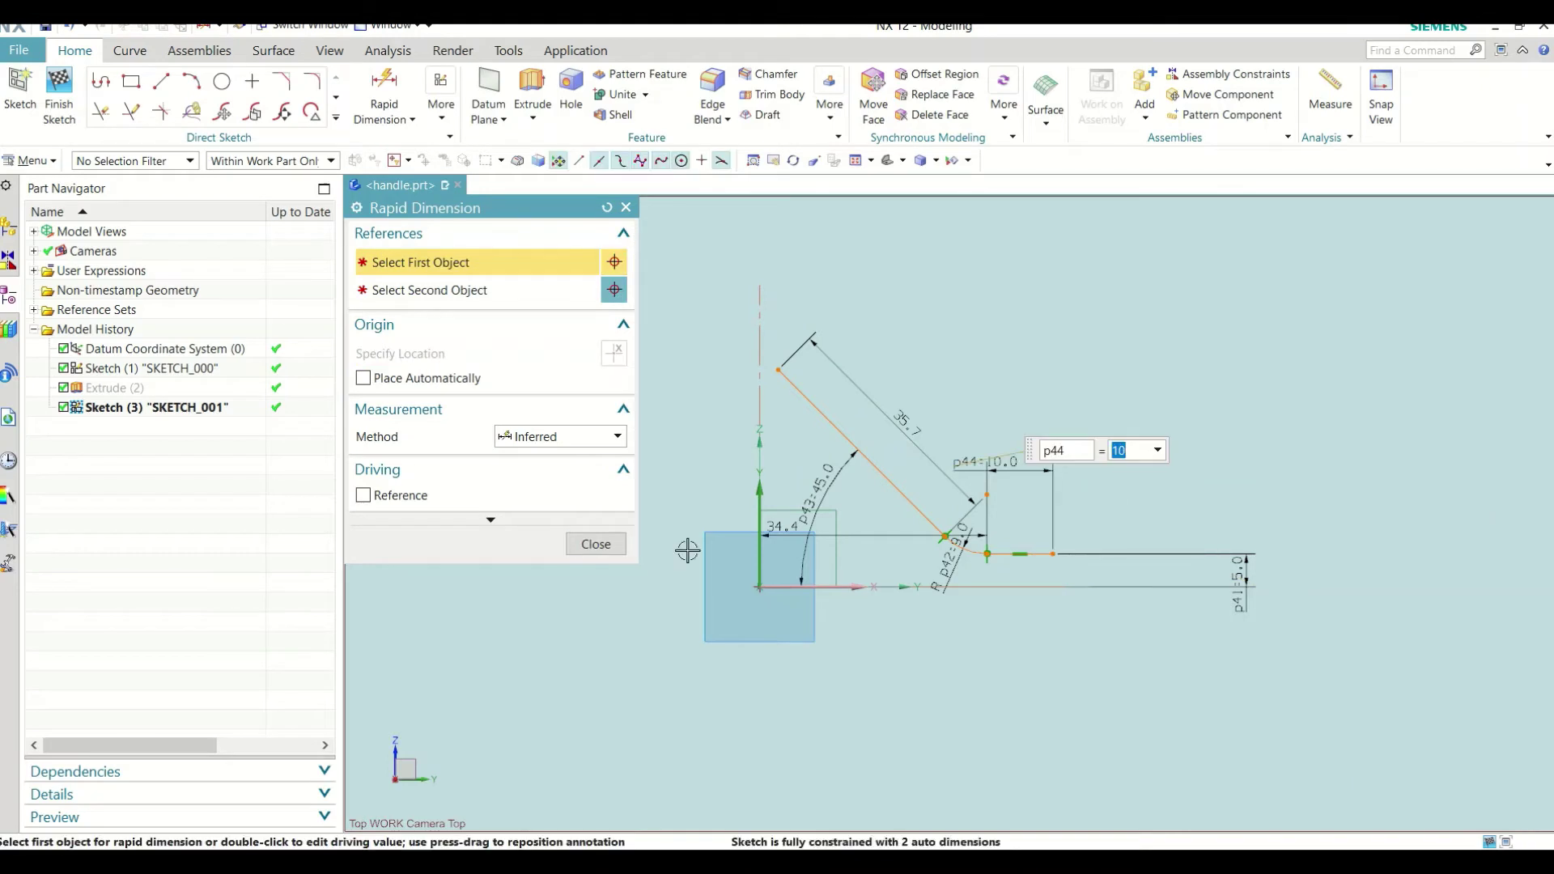
pyautogui.click(594, 545)
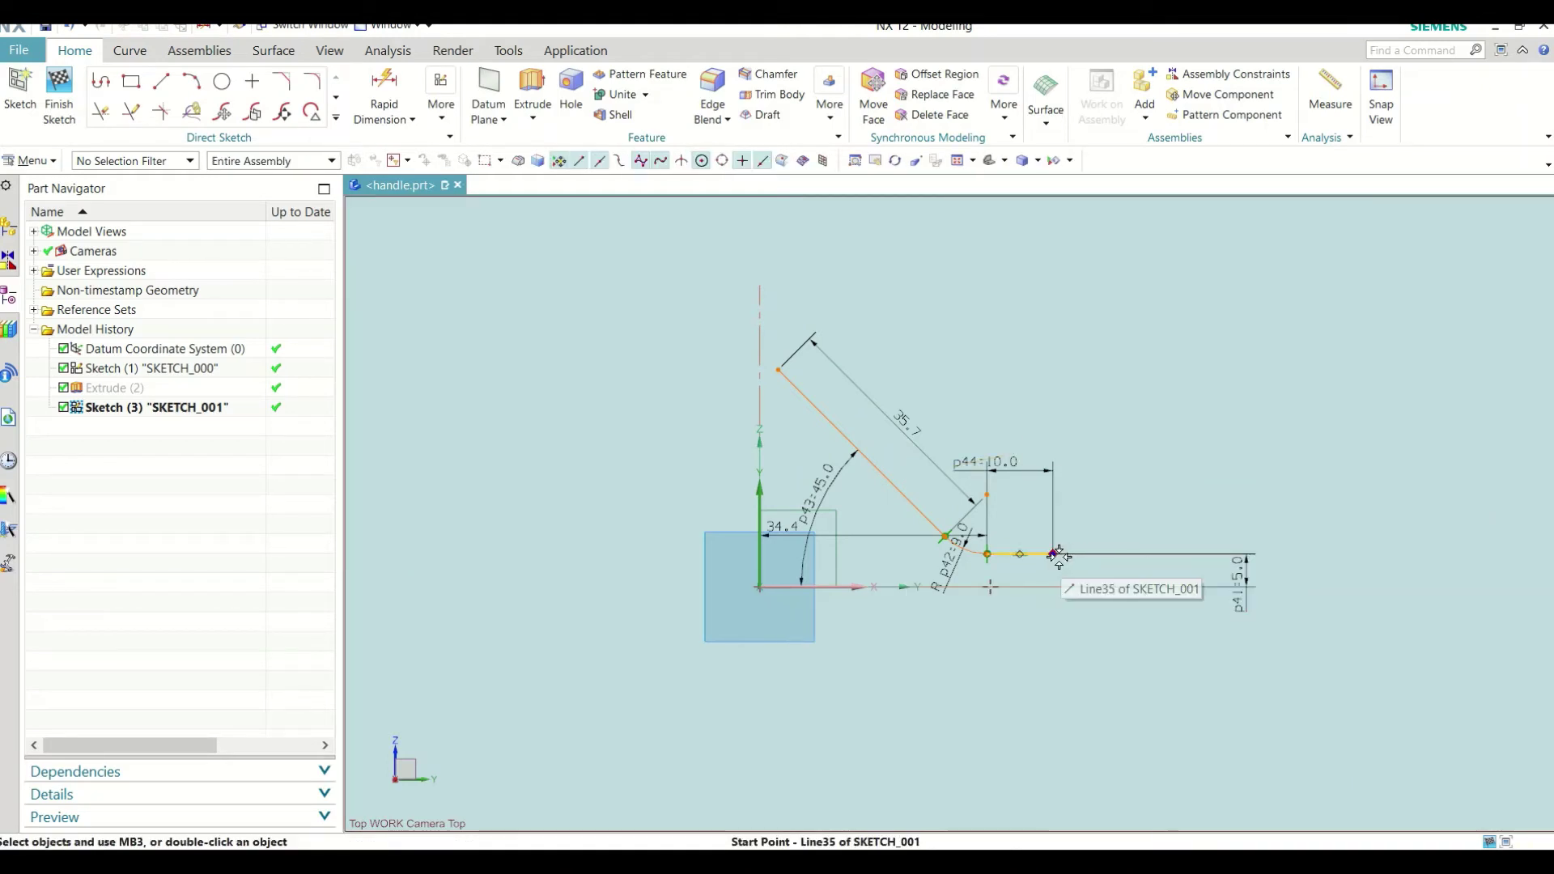
# Step: Lengthen the slanted line and bring up the hidden Extrude (2) feature's context menu
pyautogui.moveTo(1070, 558); pyautogui.dragTo(1275, 559)
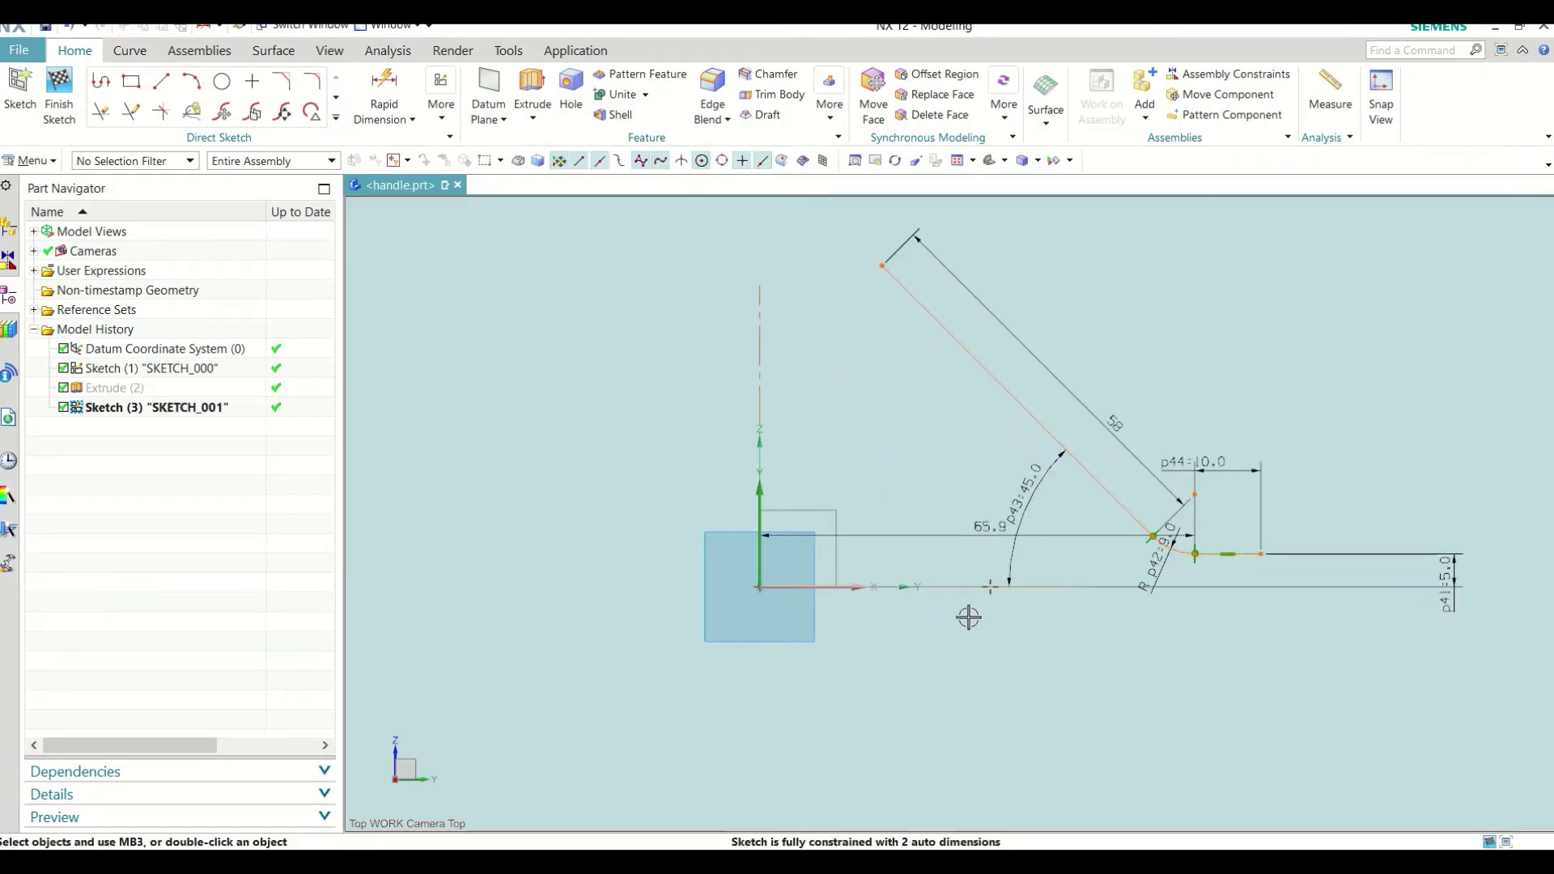
pyautogui.scroll(3, 953, 624)
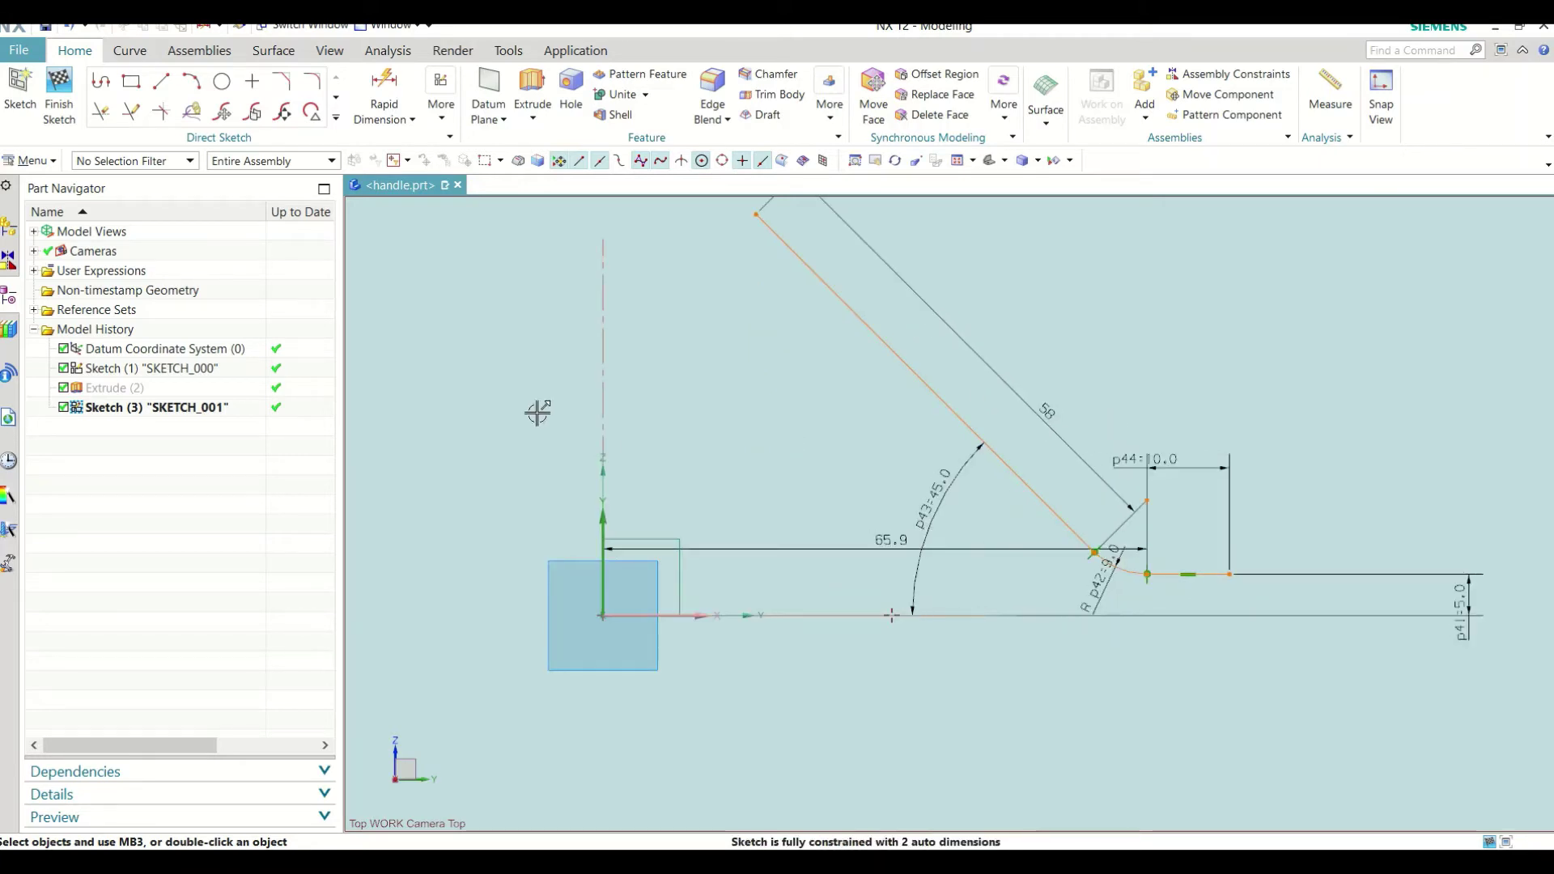
pyautogui.rightClick(135, 394)
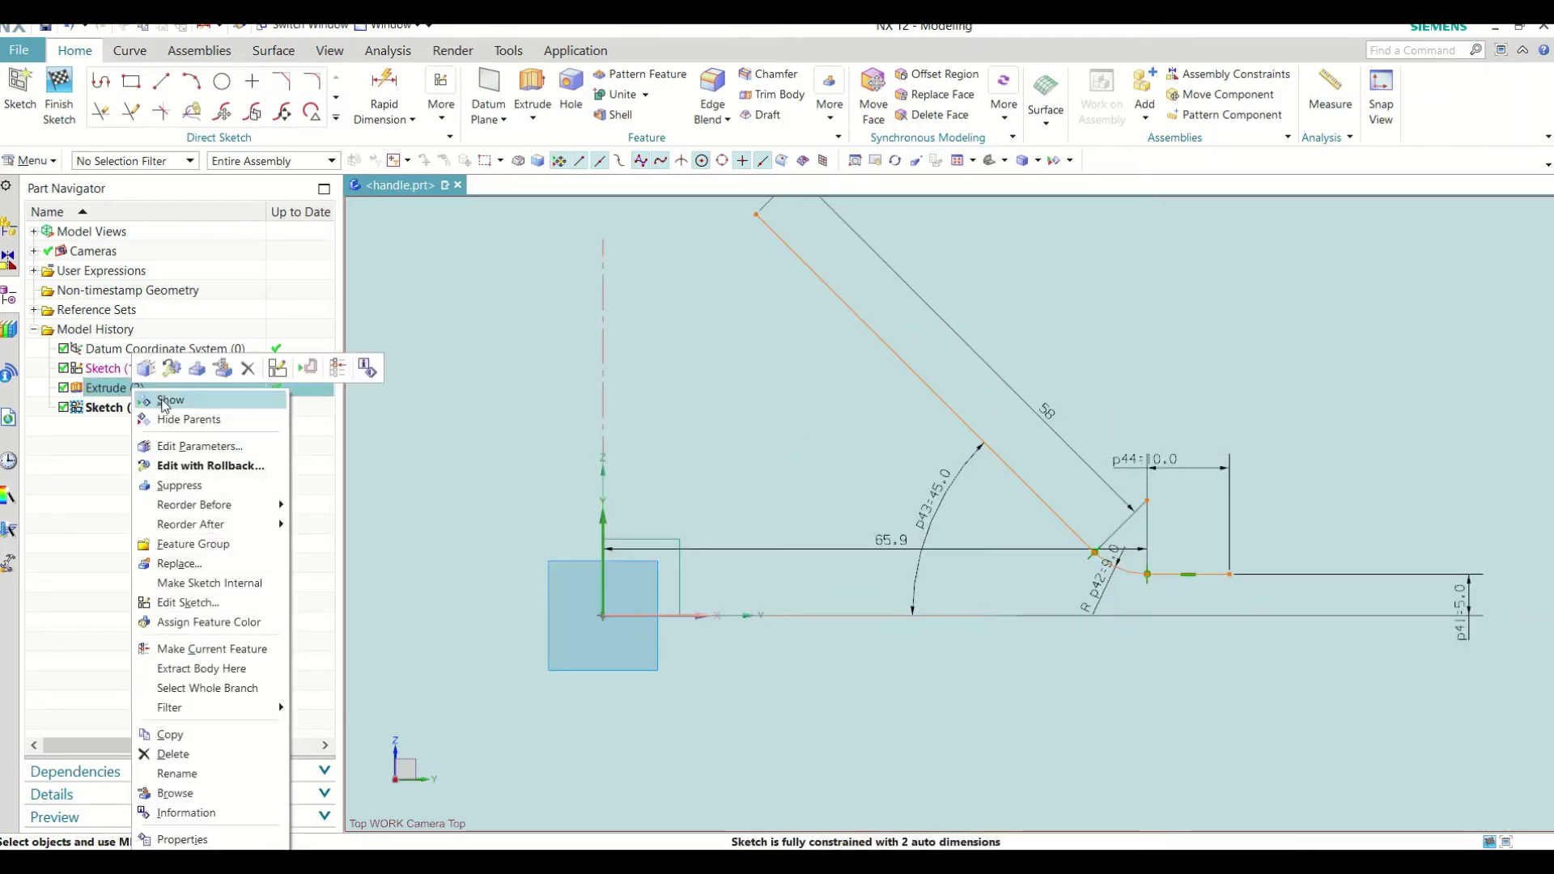
# Step: Show the Extrude (2) handle body again and drag the angled line's endpoints to reshape it
pyautogui.click(162, 400)
pyautogui.scroll(1, 780, 590)
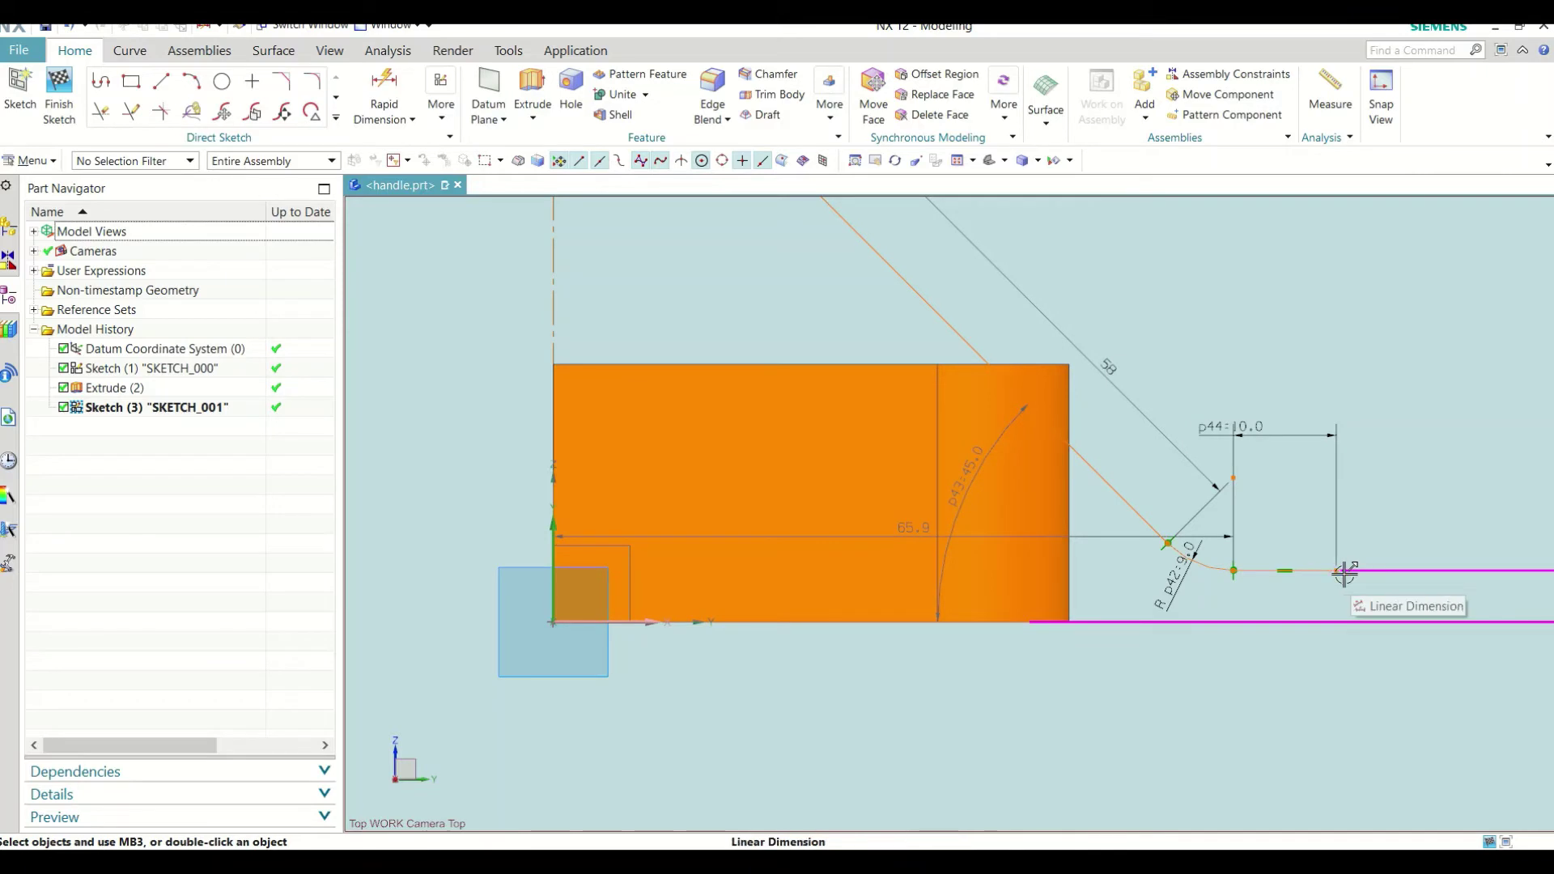
pyautogui.moveTo(1337, 571); pyautogui.dragTo(1069, 571)
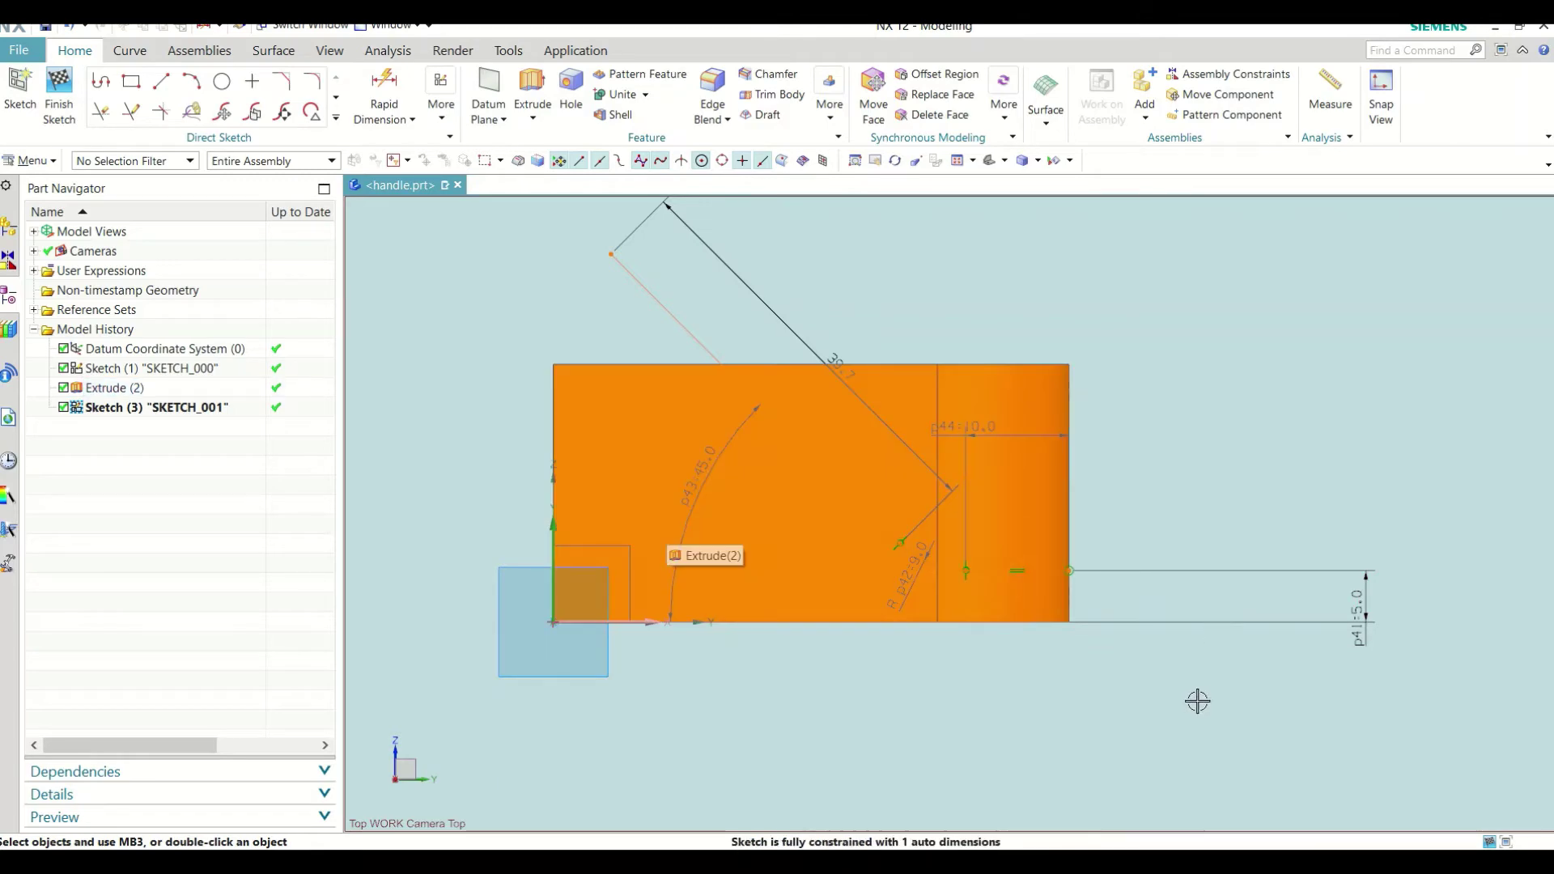
pyautogui.moveTo(610, 254)
pyautogui.mouseDown()
pyautogui.moveTo(660, 280)
pyautogui.moveTo(671, 313)
pyautogui.mouseUp()
# Step: Set the angled line's length dimension p45 to 30 mm
pyautogui.moveTo(1181, 478)
pyautogui.mouseDown(button='middle')
pyautogui.moveTo(1168, 475)
pyautogui.moveTo(1194, 561)
pyautogui.moveTo(1166, 468)
pyautogui.moveTo(1190, 465)
pyautogui.moveTo(1183, 446)
pyautogui.moveTo(1169, 530)
pyautogui.mouseUp(button='middle')
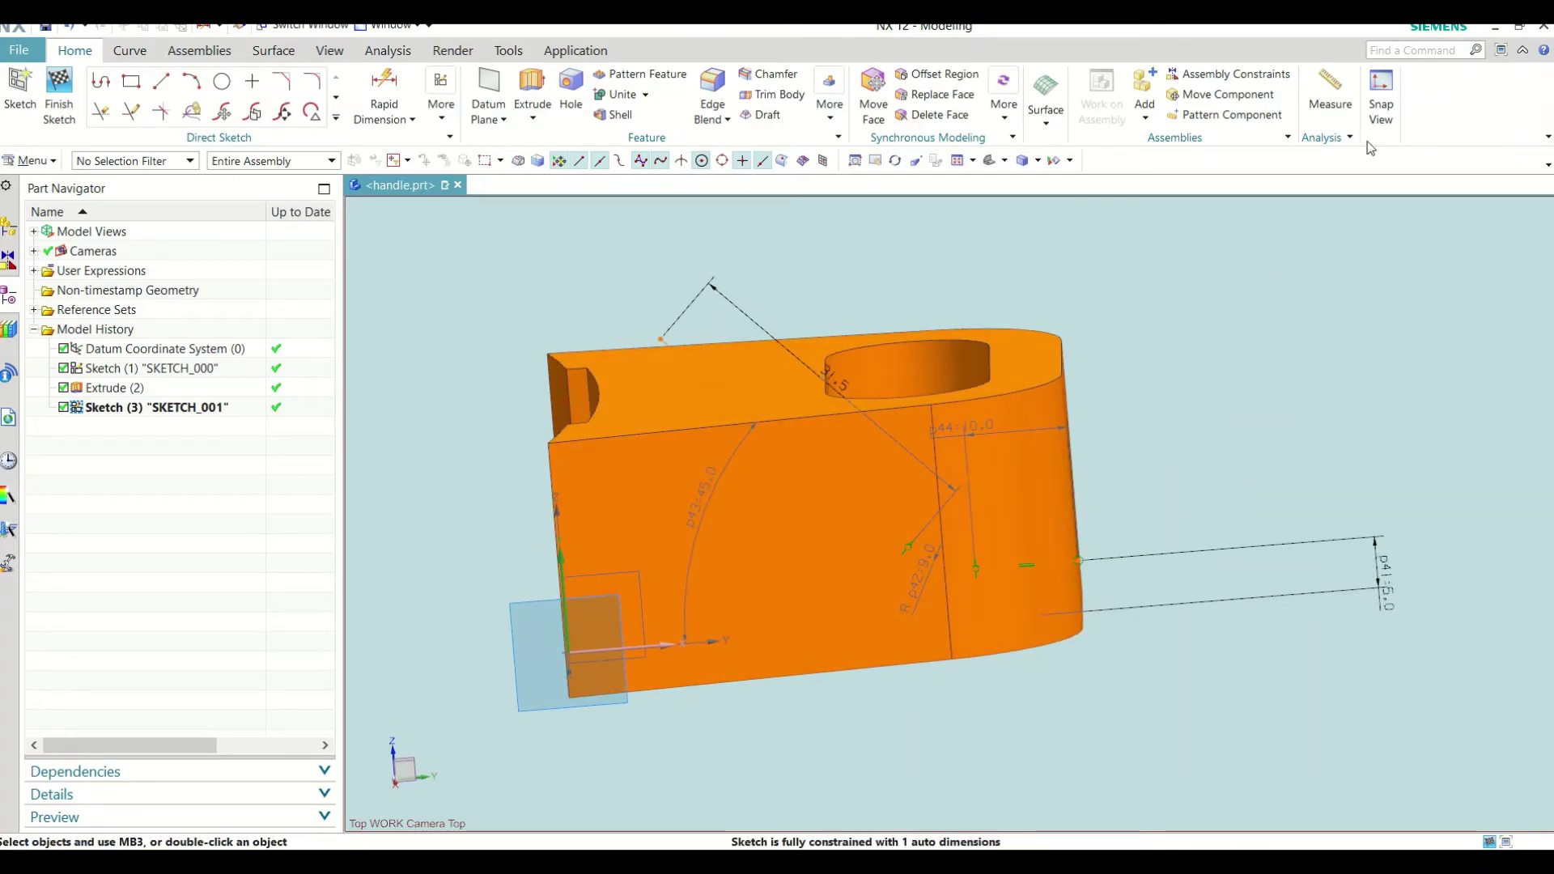
pyautogui.click(1384, 96)
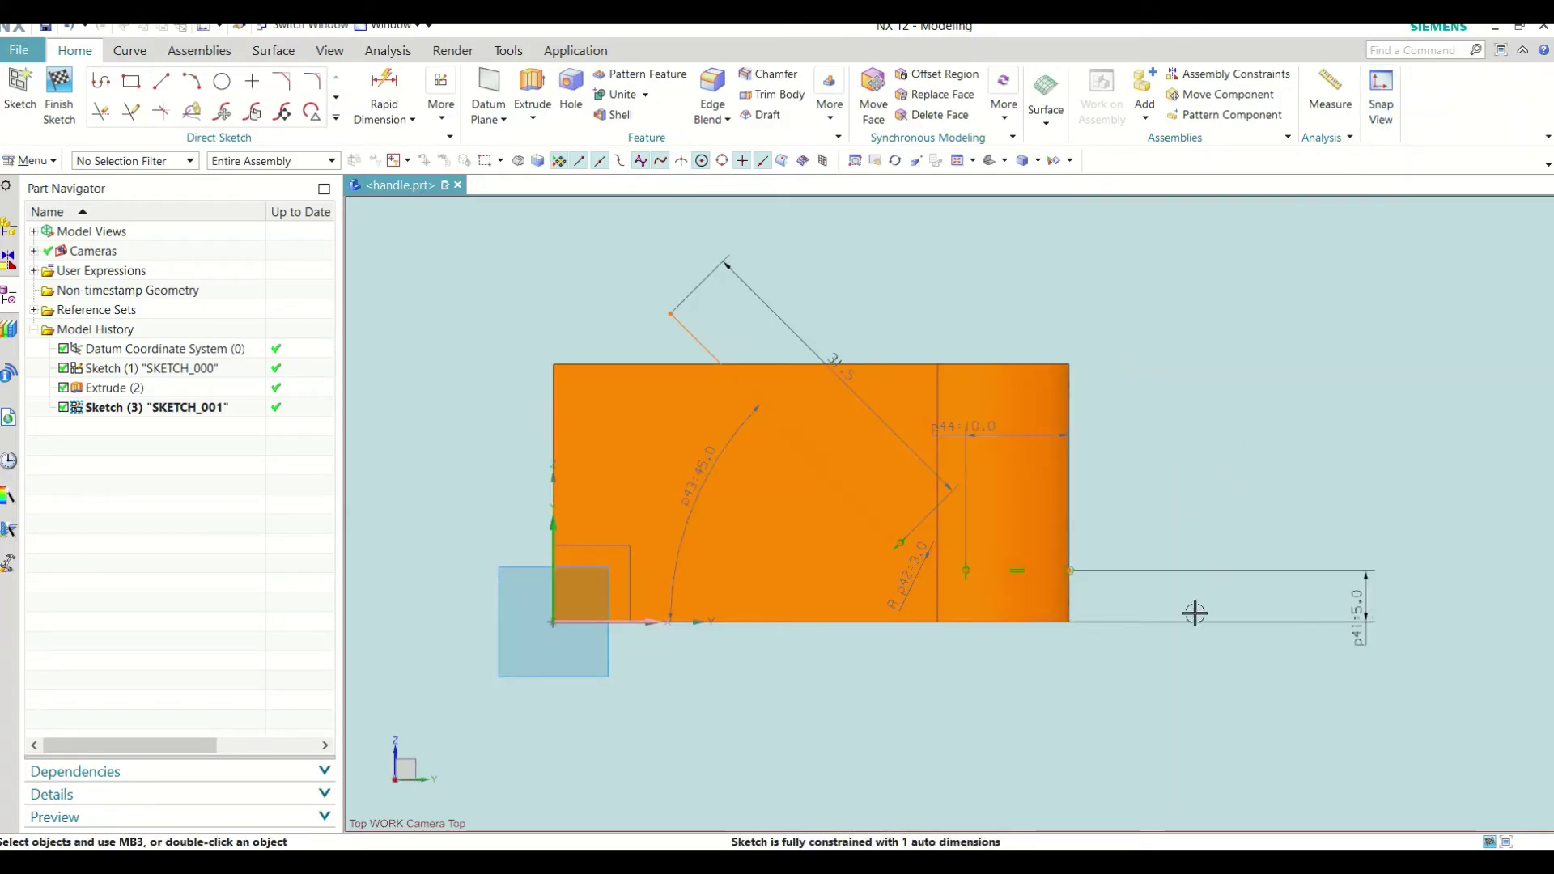
pyautogui.moveTo(836, 354); pyautogui.dragTo(882, 306)
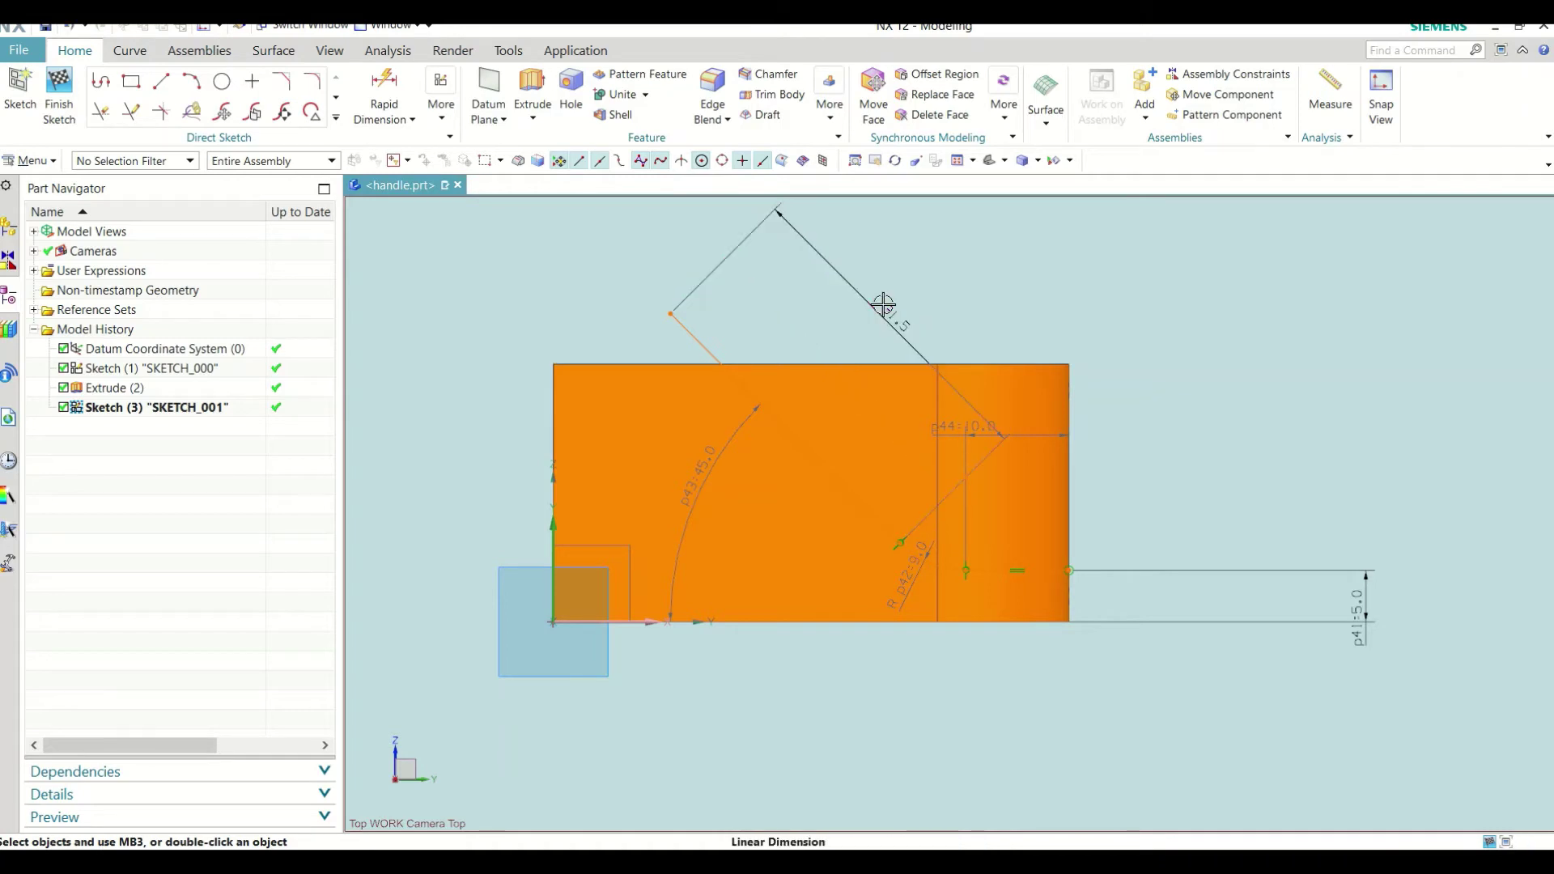
pyautogui.doubleClick(883, 304)
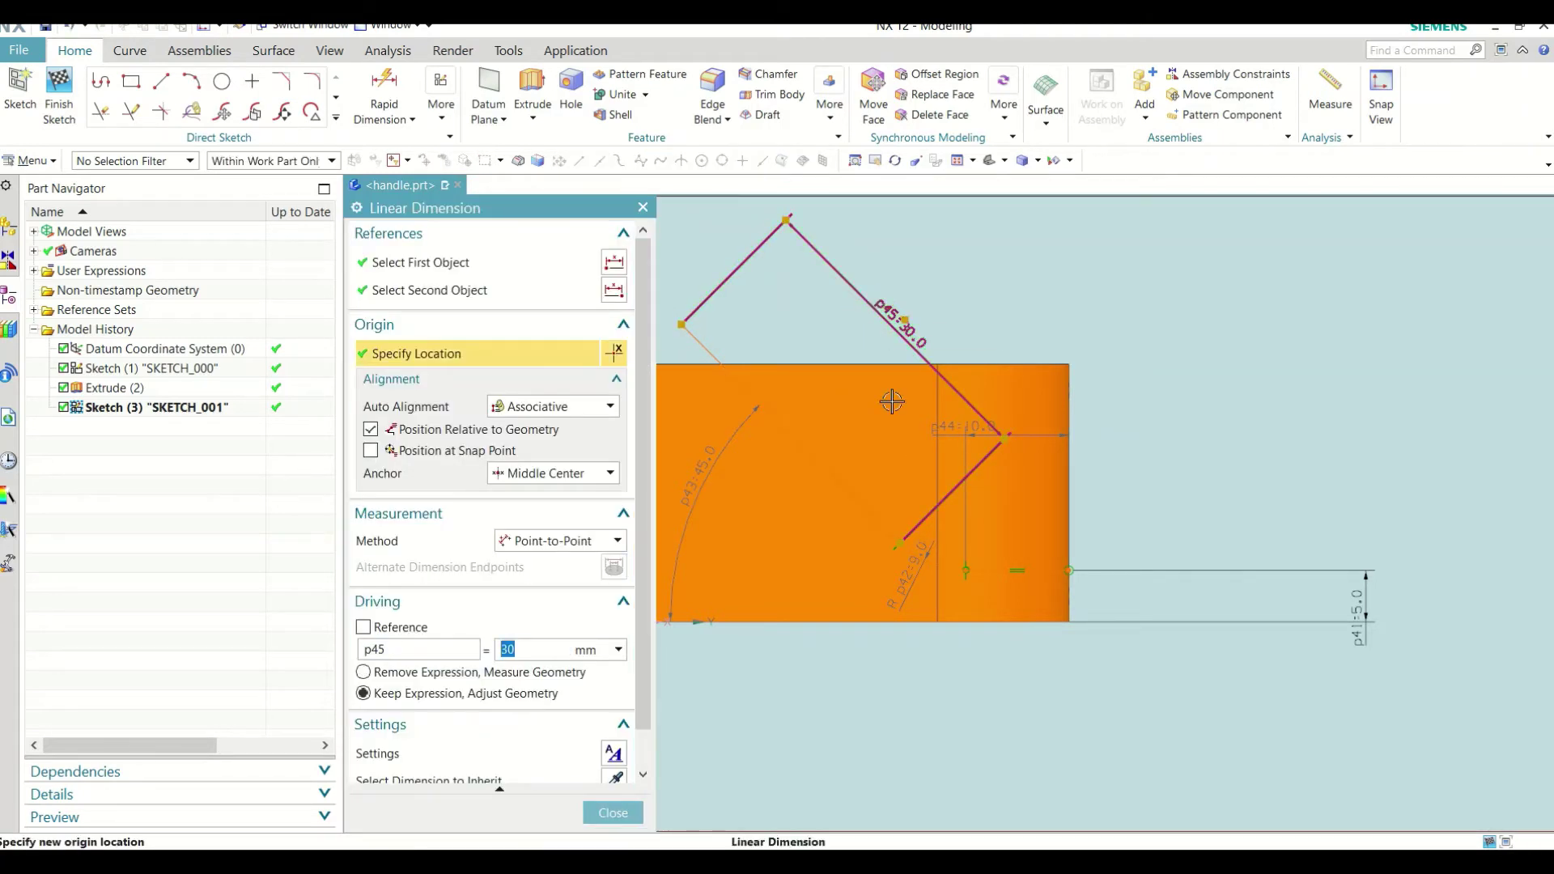
pyautogui.middleClick(888, 746)
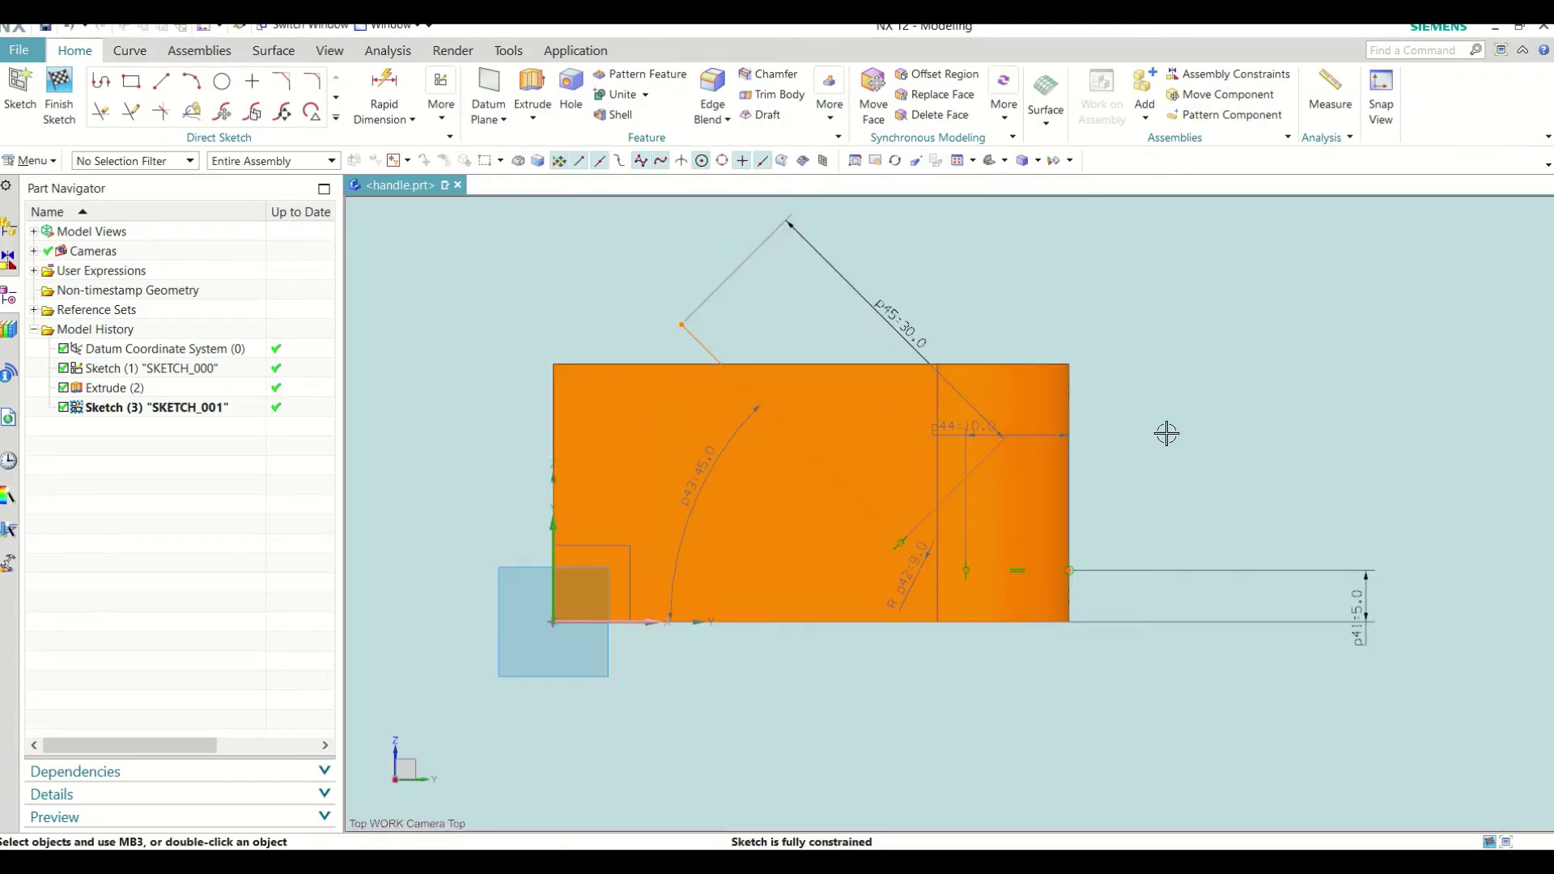
# Step: Finish the sketch and extrude SKETCH_001 symmetrically by 50 mm
pyautogui.click(58, 93)
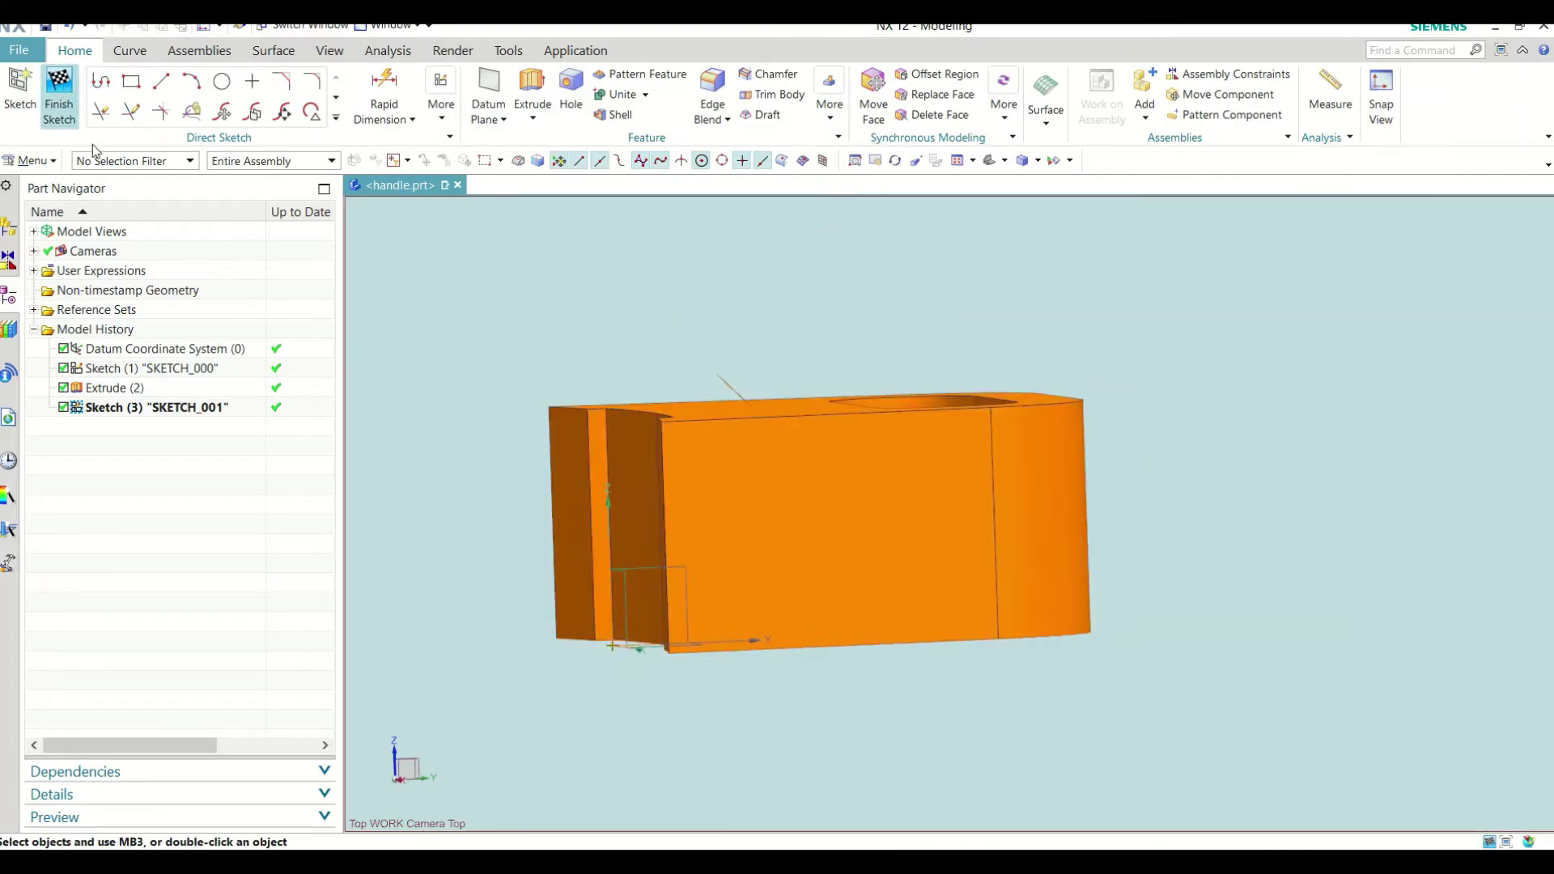
pyautogui.click(301, 403)
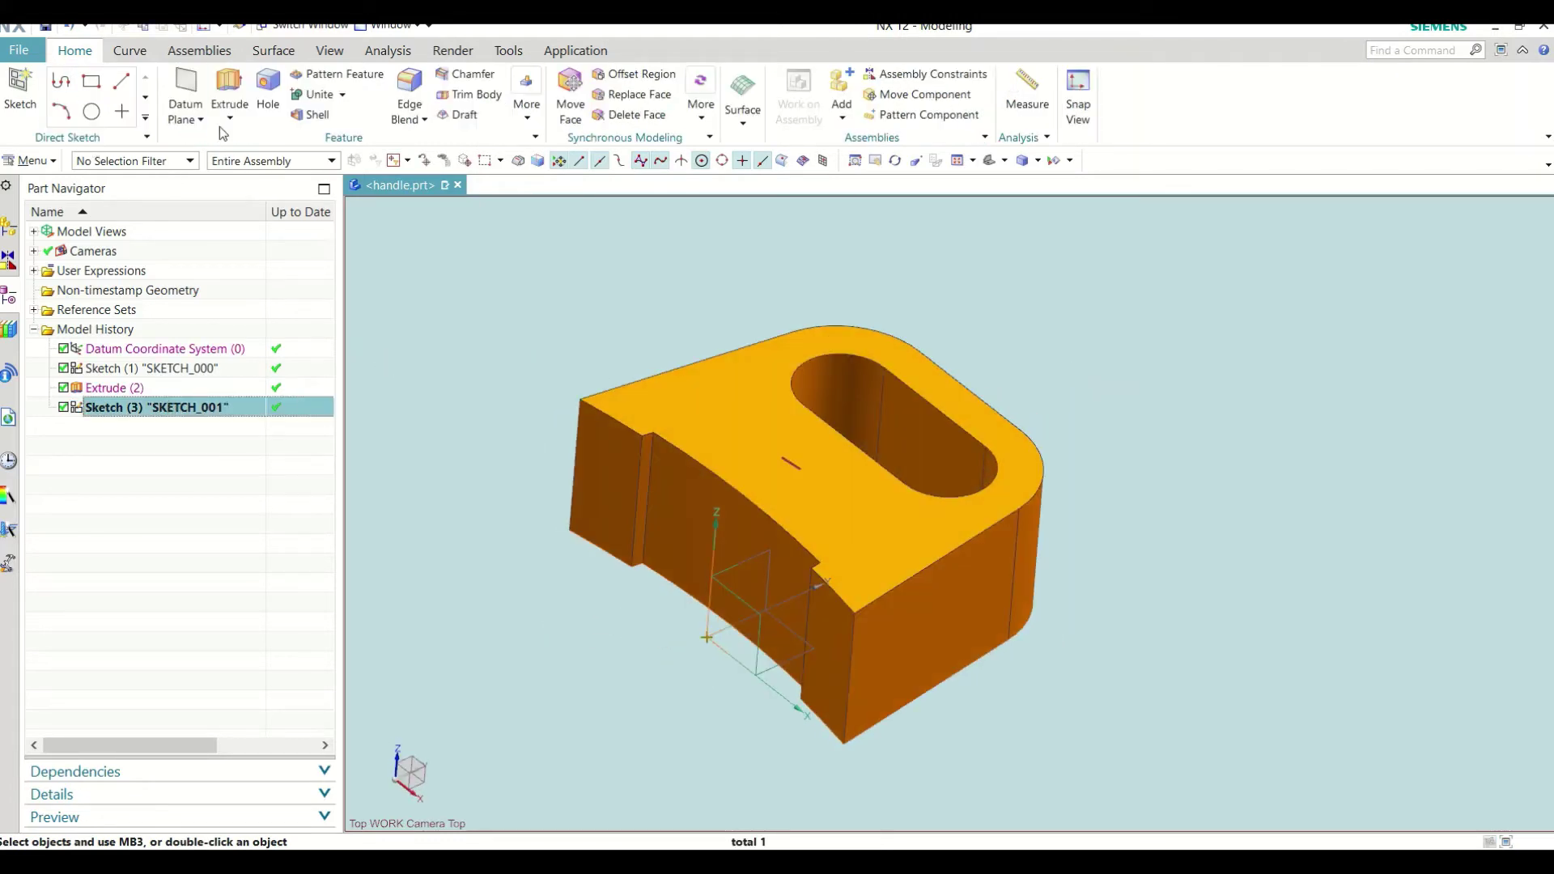
pyautogui.click(229, 93)
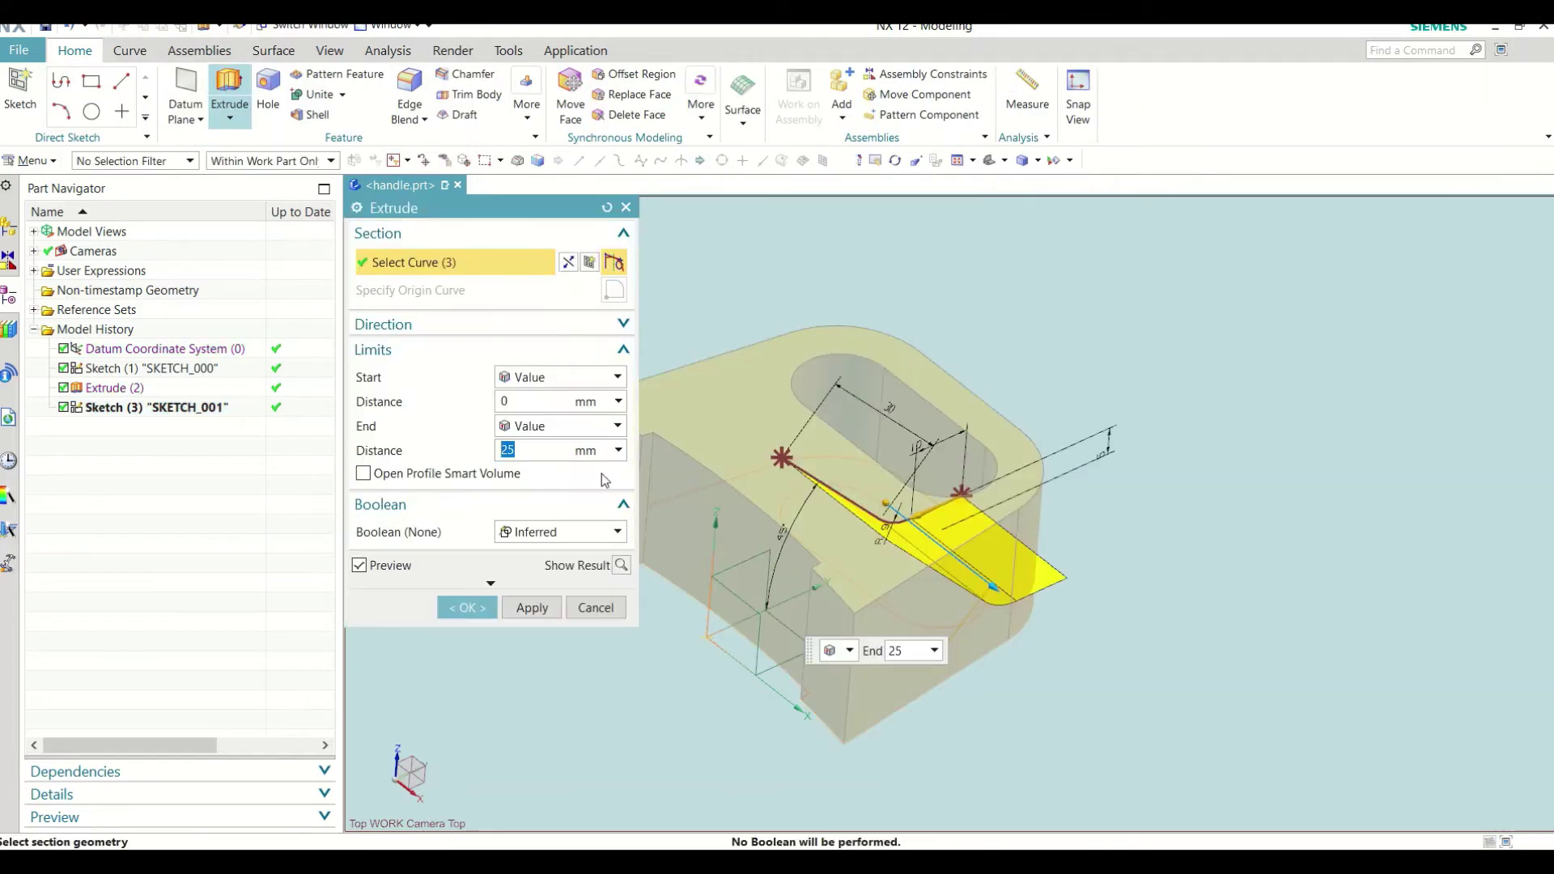
pyautogui.click(544, 377)
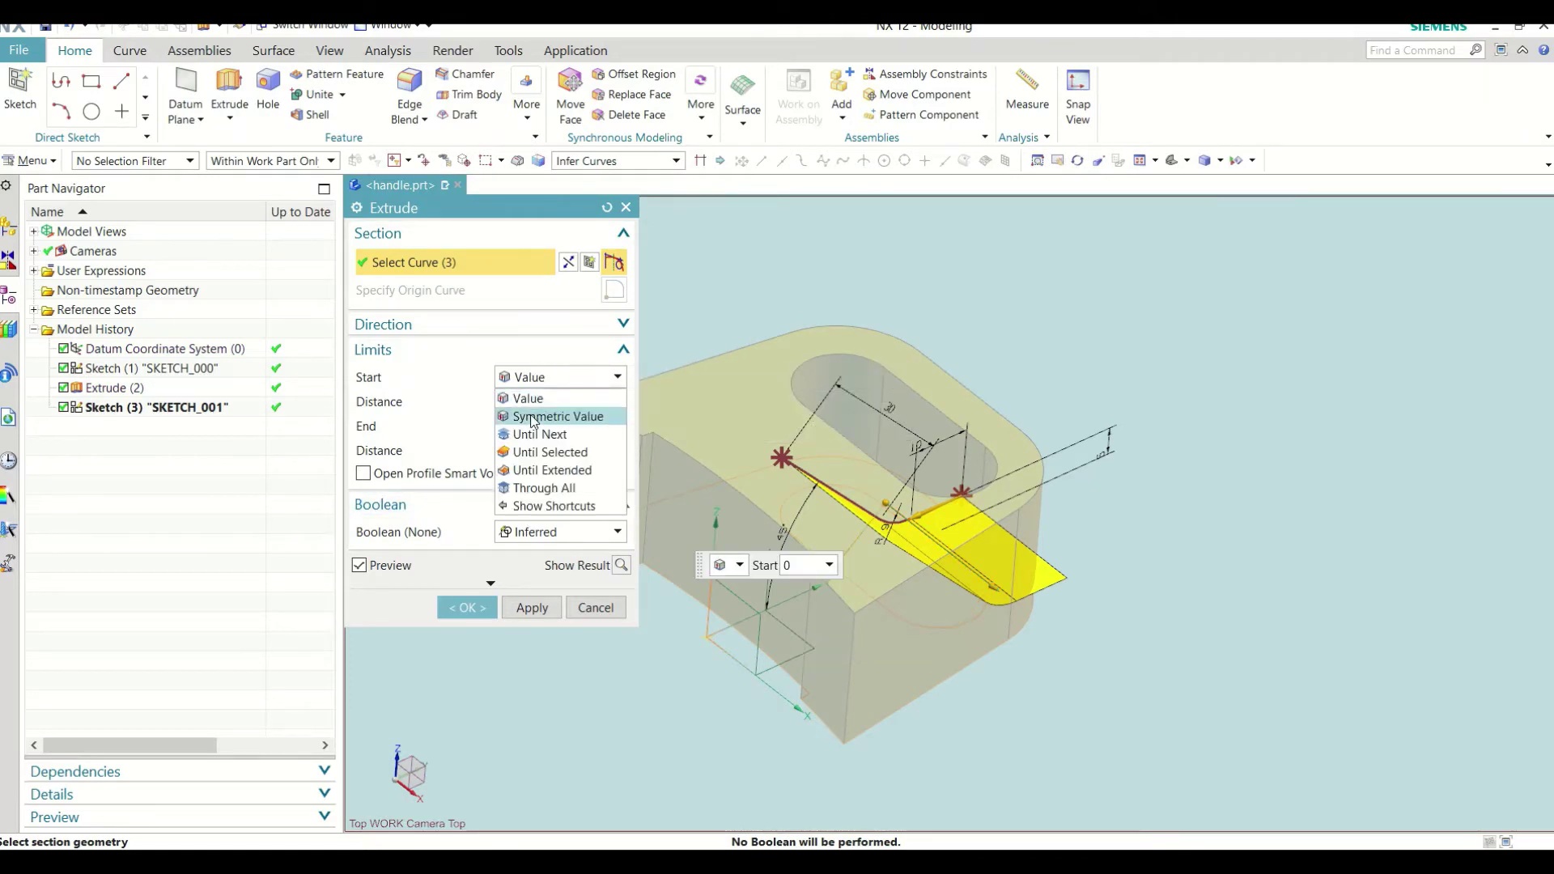
pyautogui.click(551, 413)
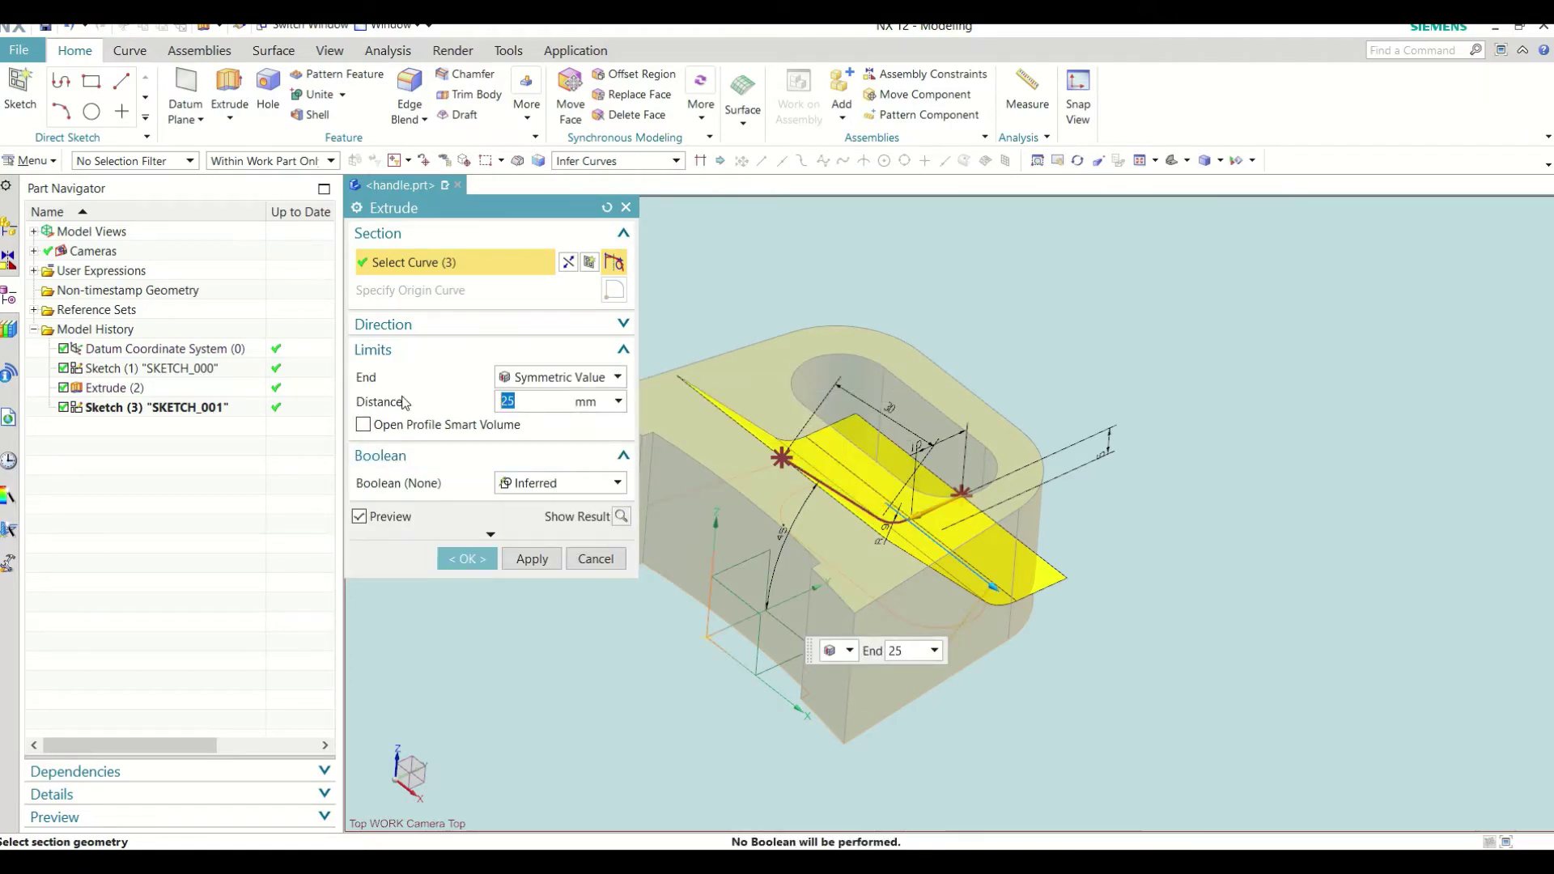
pyautogui.write('50')
pyautogui.press('Return')
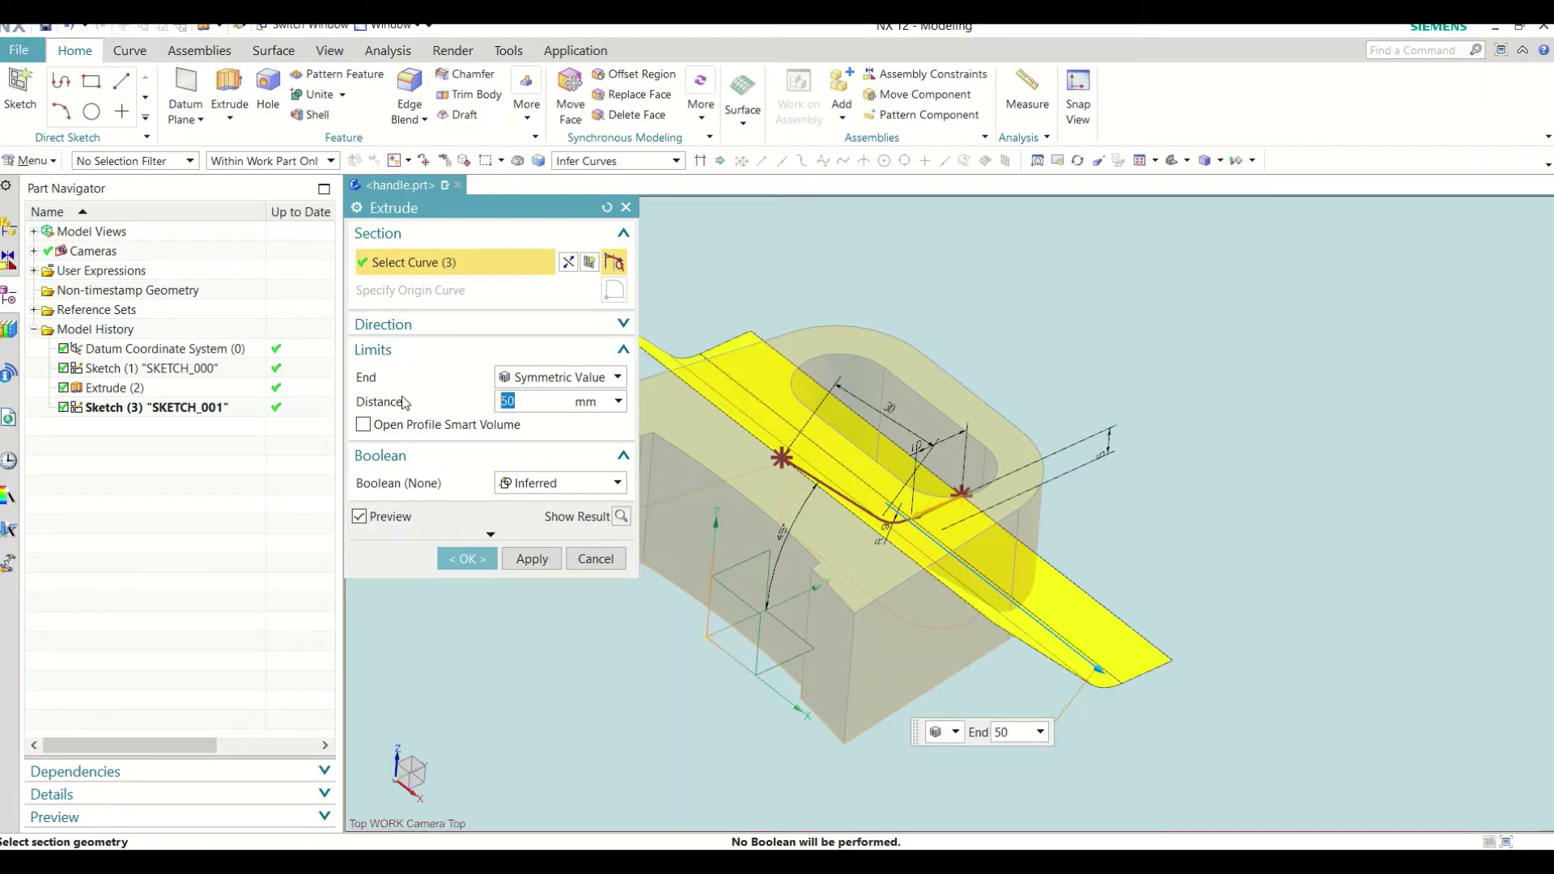
# Step: Make the extrusion a Sheet body and create Extrude (4) across the handle
pyautogui.click(490, 535)
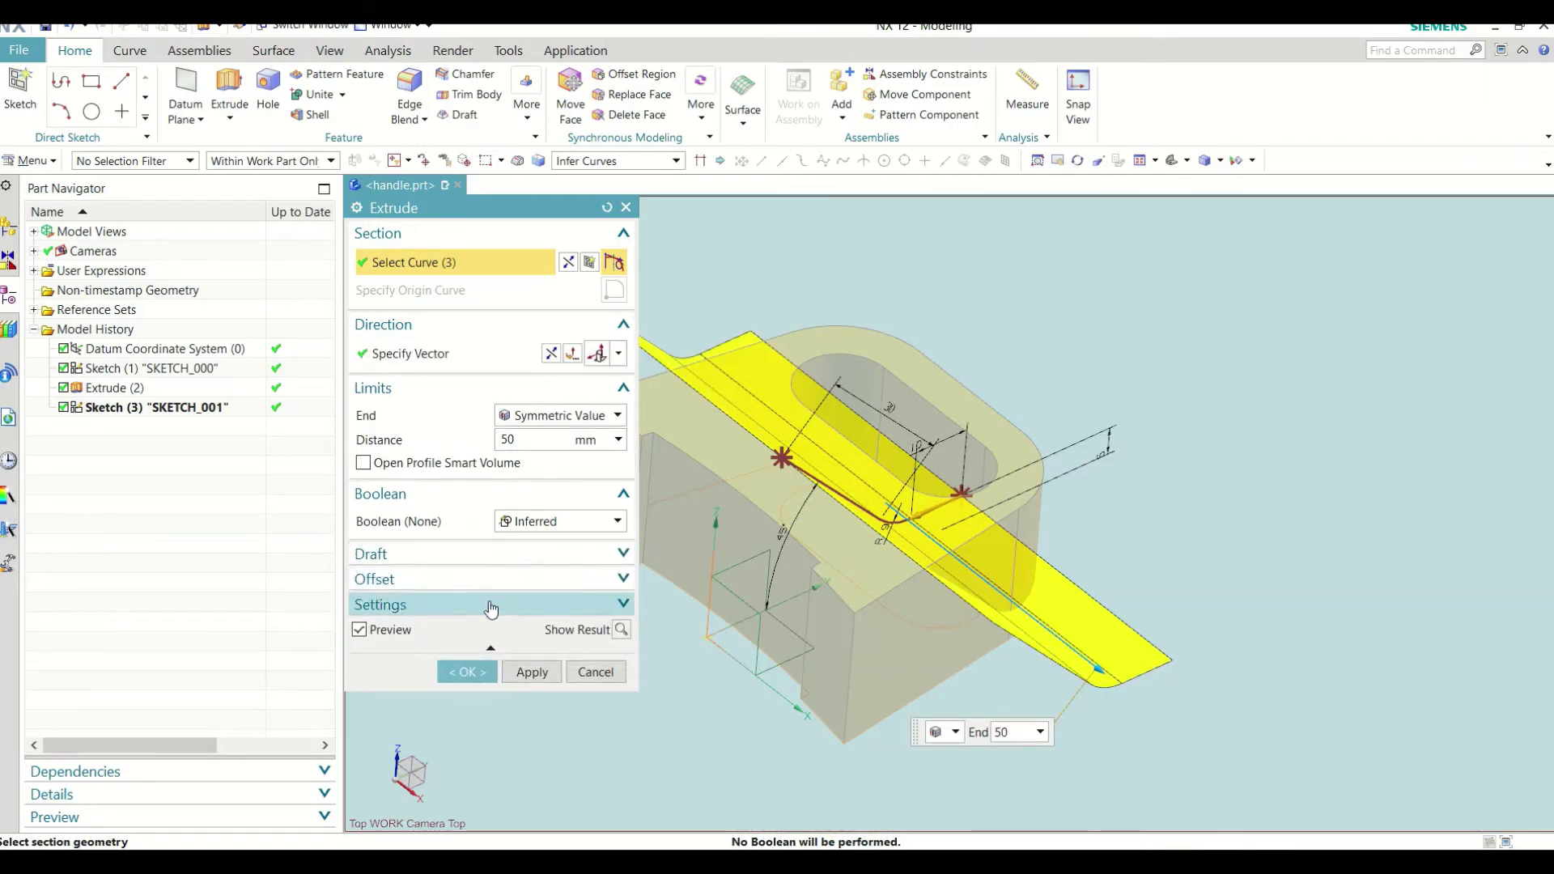
pyautogui.click(491, 608)
pyautogui.click(522, 633)
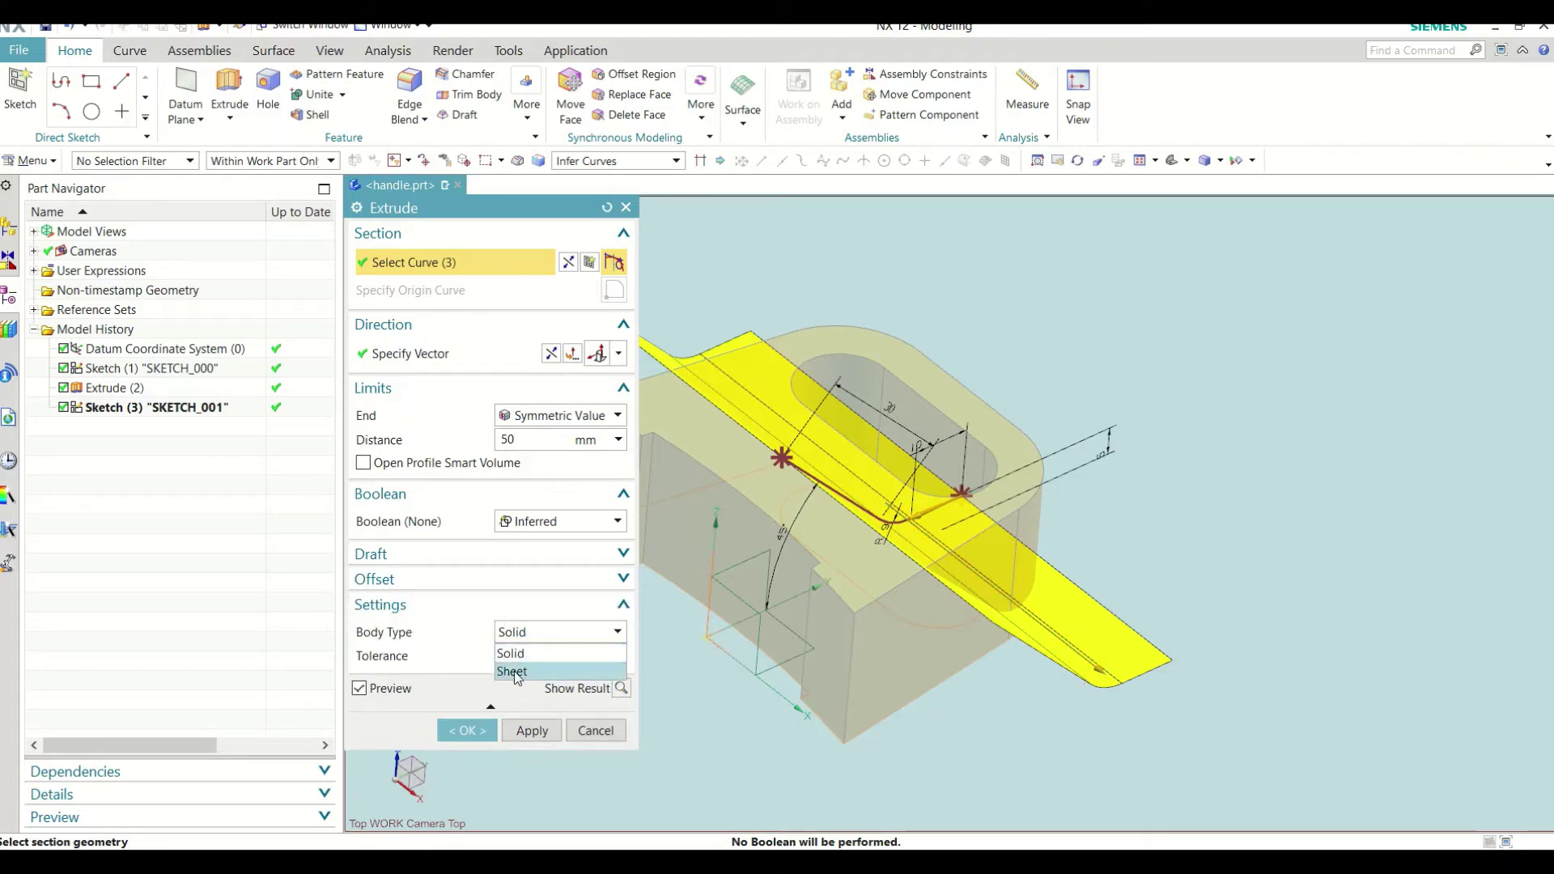
pyautogui.click(513, 672)
pyautogui.click(471, 728)
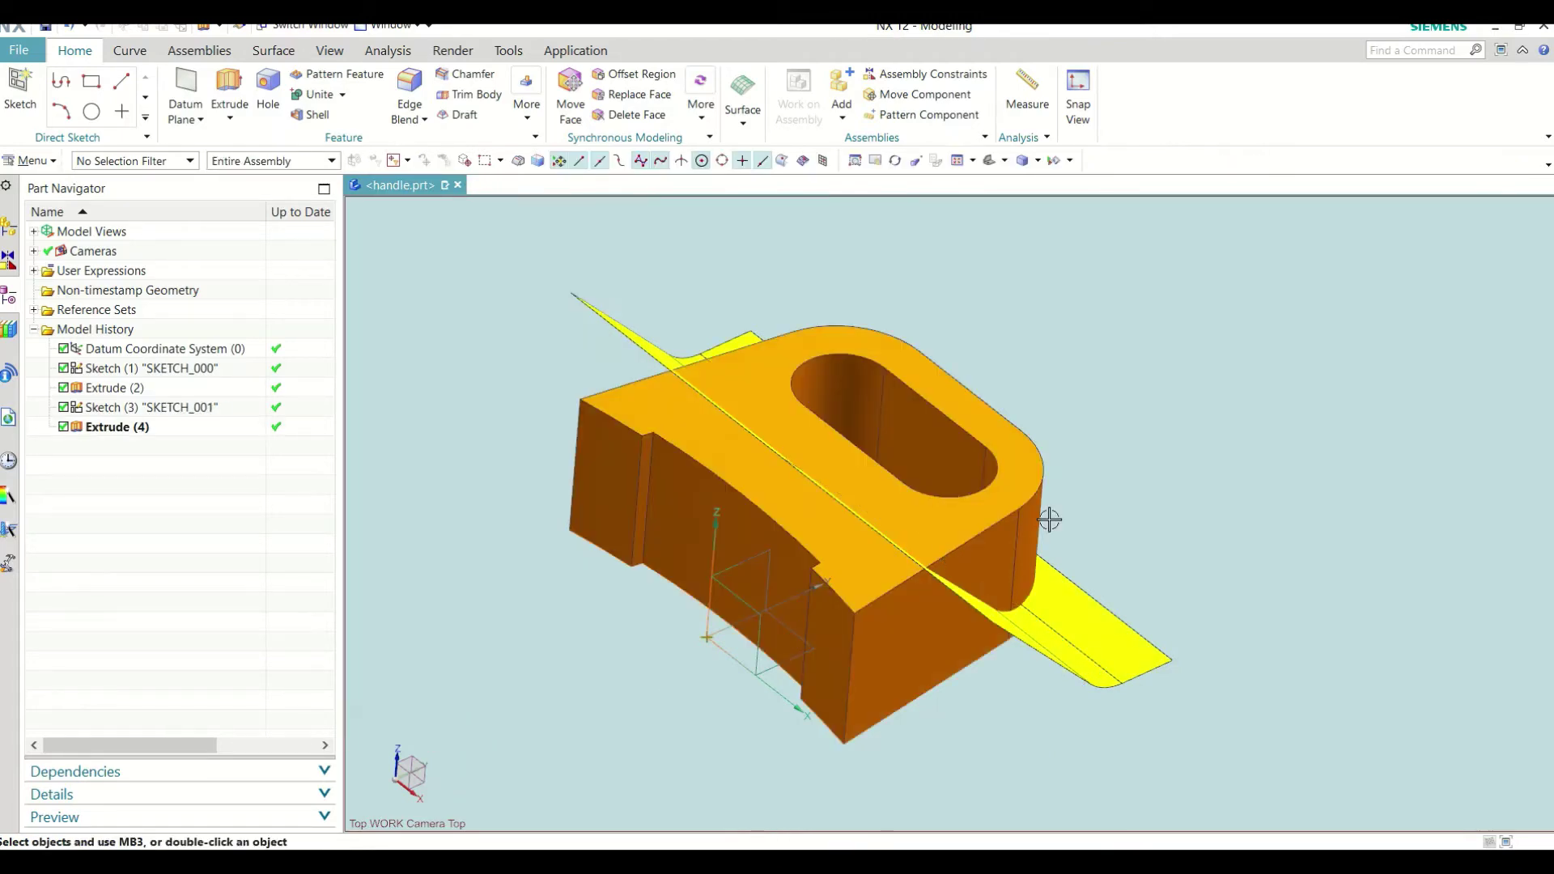
pyautogui.moveTo(1049, 519)
pyautogui.mouseDown(button='middle')
pyautogui.moveTo(973, 510)
pyautogui.moveTo(1024, 493)
pyautogui.moveTo(1020, 469)
pyautogui.moveTo(1023, 482)
pyautogui.mouseUp(button='middle')
# Step: Change Extrude (2) from a solid to a sheet body and hide the Extrude (4) cutting sheet
pyautogui.click(139, 393)
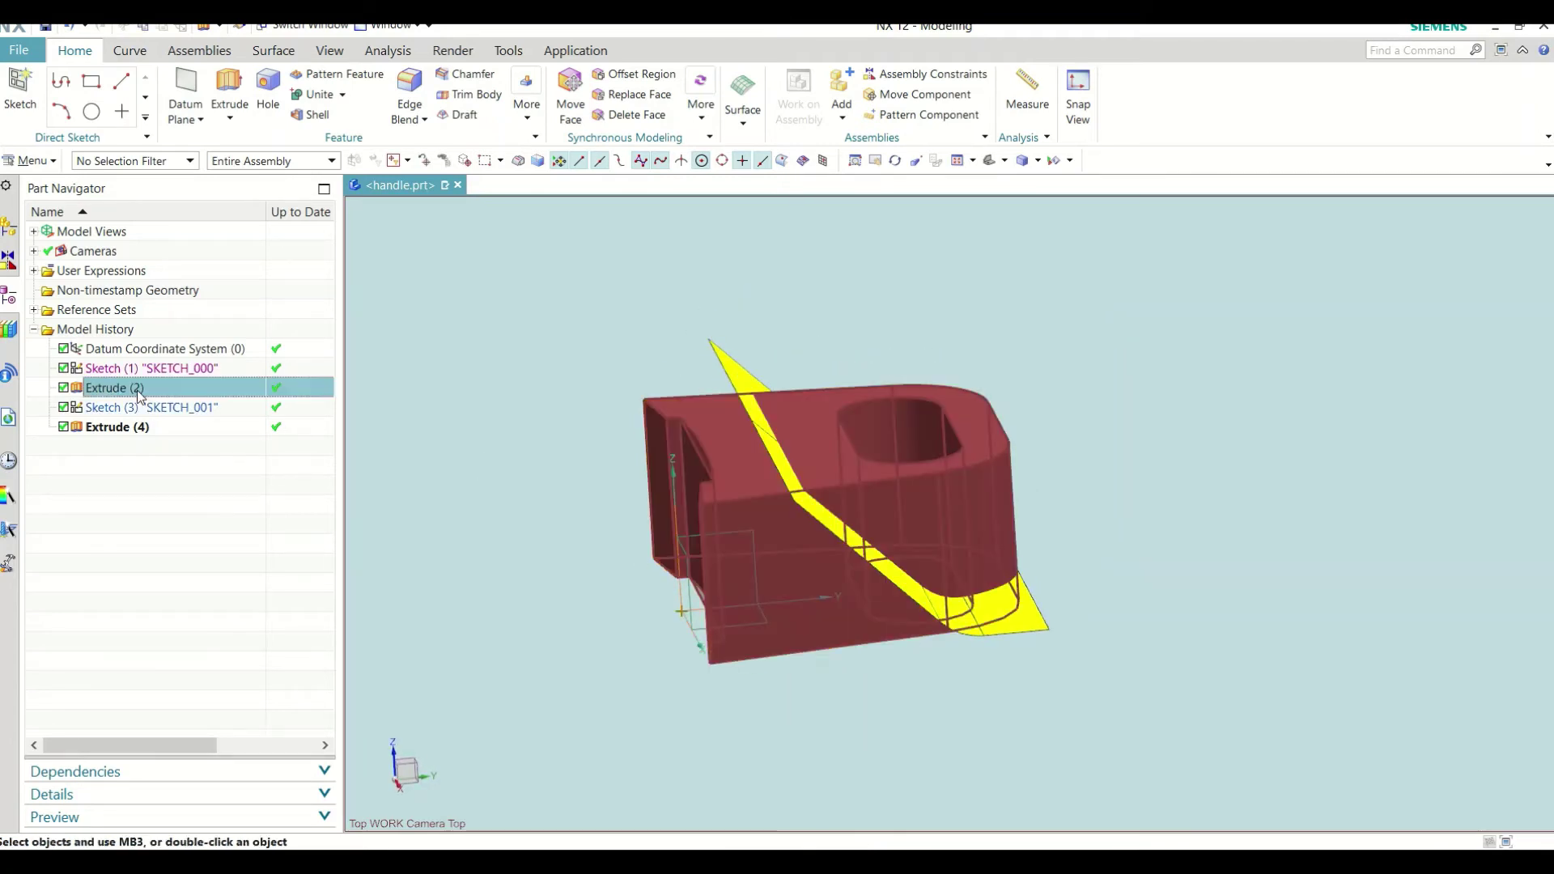
pyautogui.rightClick(139, 393)
pyautogui.click(174, 432)
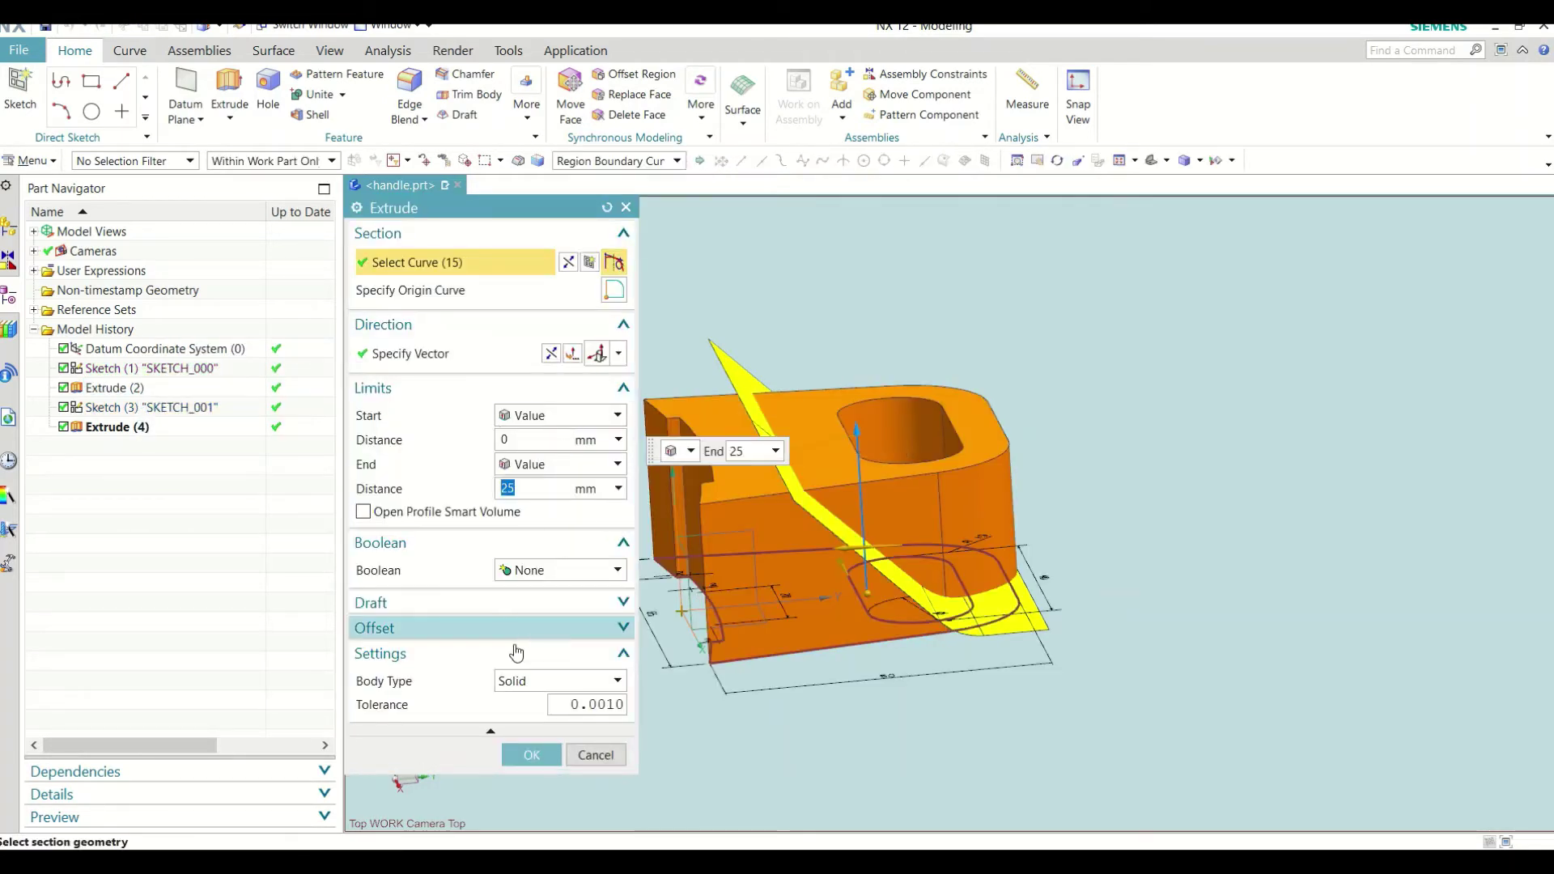
pyautogui.click(515, 680)
pyautogui.click(515, 716)
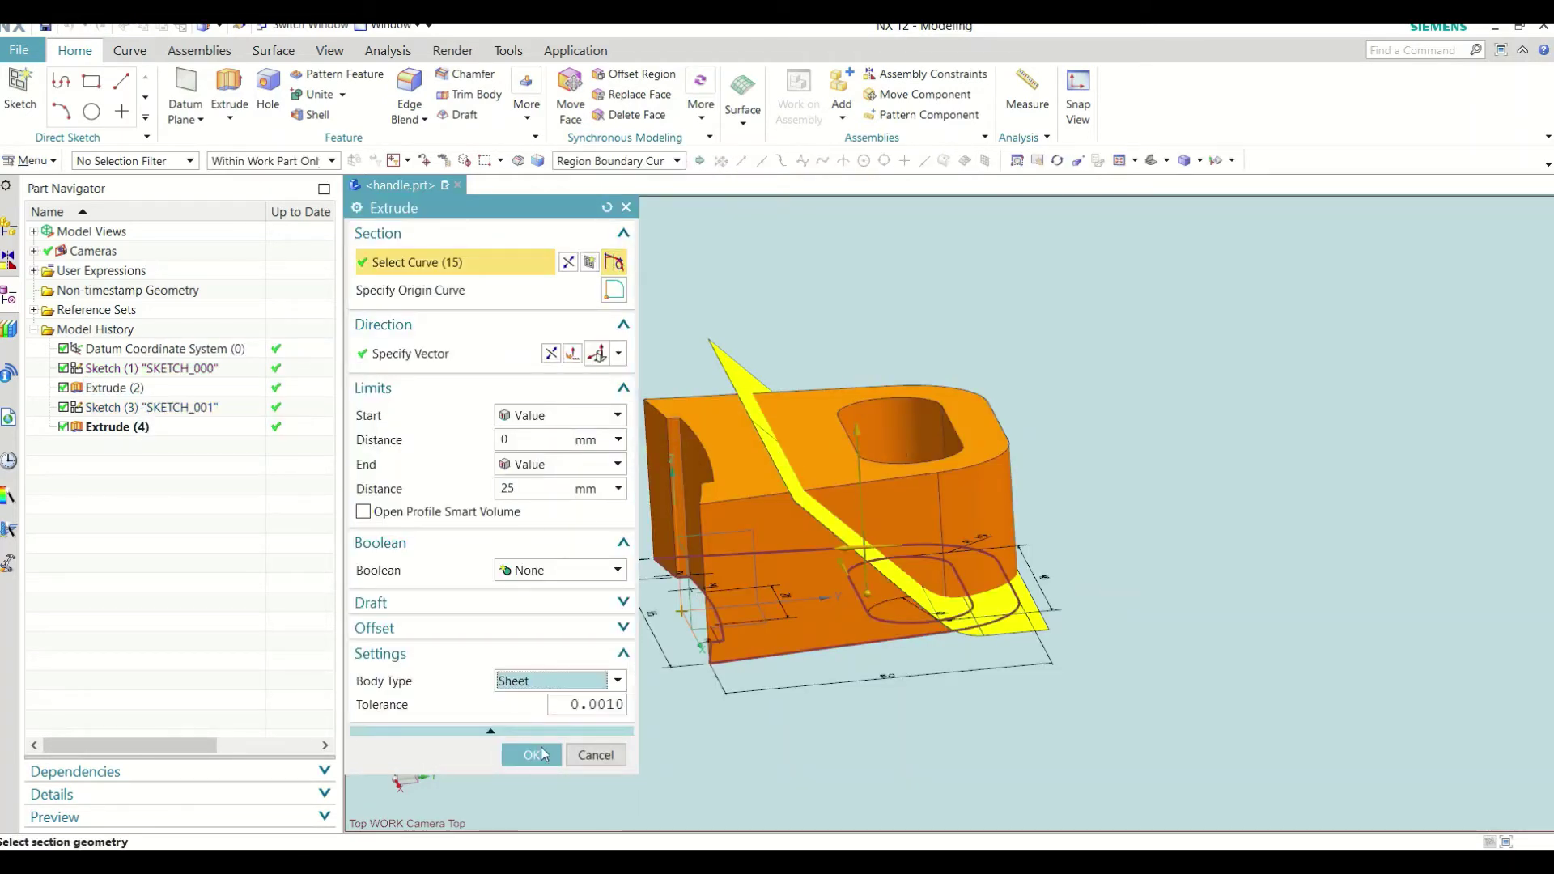
pyautogui.click(532, 761)
pyautogui.moveTo(1124, 392)
pyautogui.mouseDown(button='middle')
pyautogui.moveTo(1179, 475)
pyautogui.moveTo(1152, 350)
pyautogui.moveTo(1128, 431)
pyautogui.moveTo(1103, 430)
pyautogui.mouseUp(button='middle')
pyautogui.hotkey('ctrl', 'z')
# Step: Set up a Fill Surface with G0 (Position) default edge continuity after resetting trial edges
pyautogui.click(272, 57)
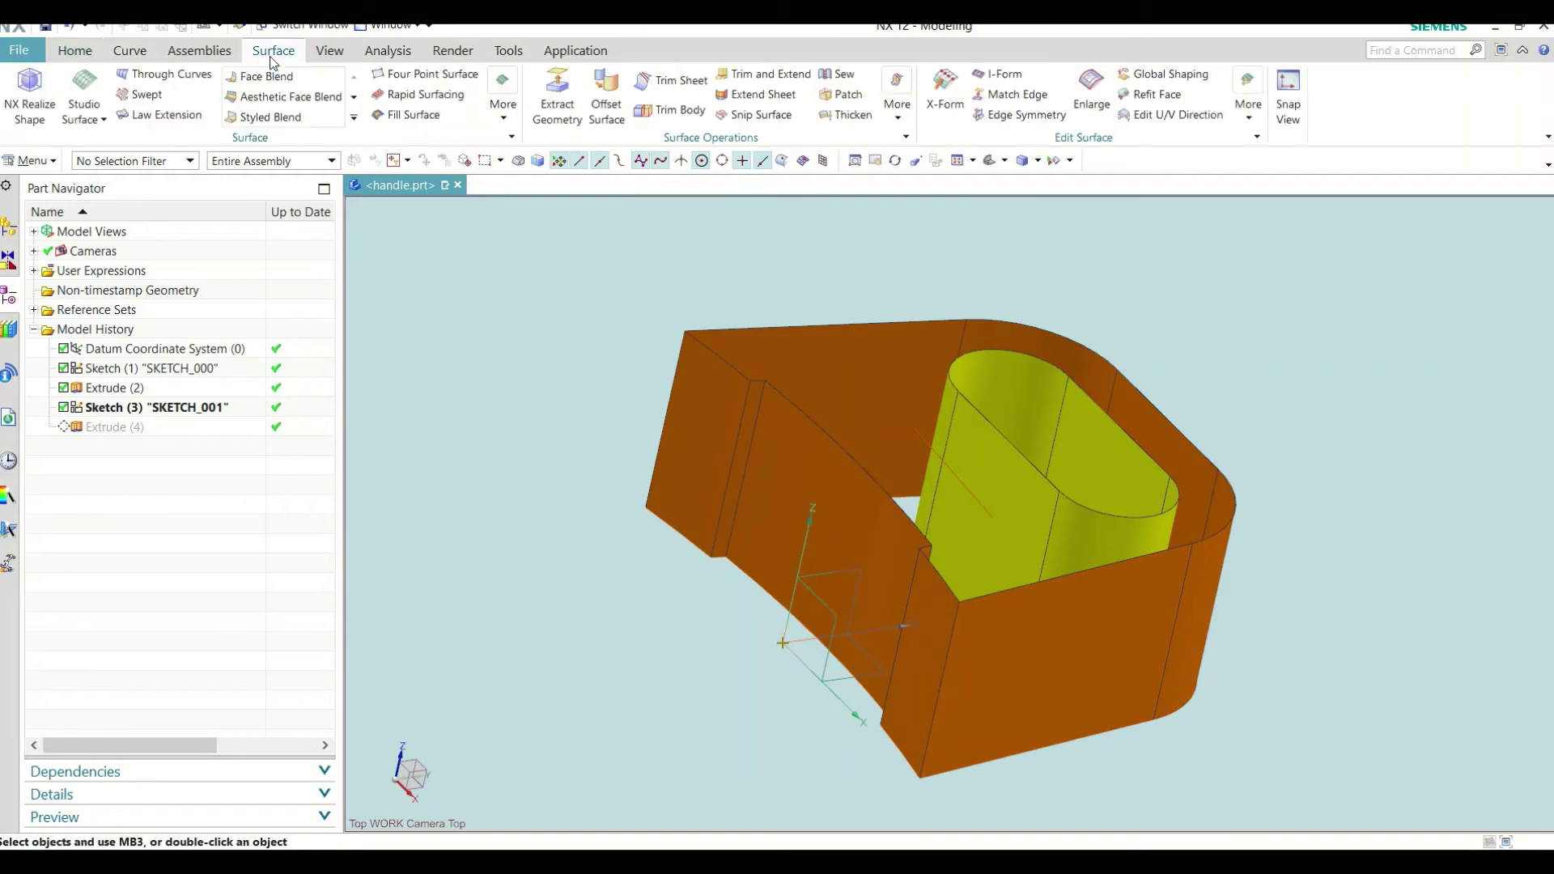
pyautogui.click(422, 116)
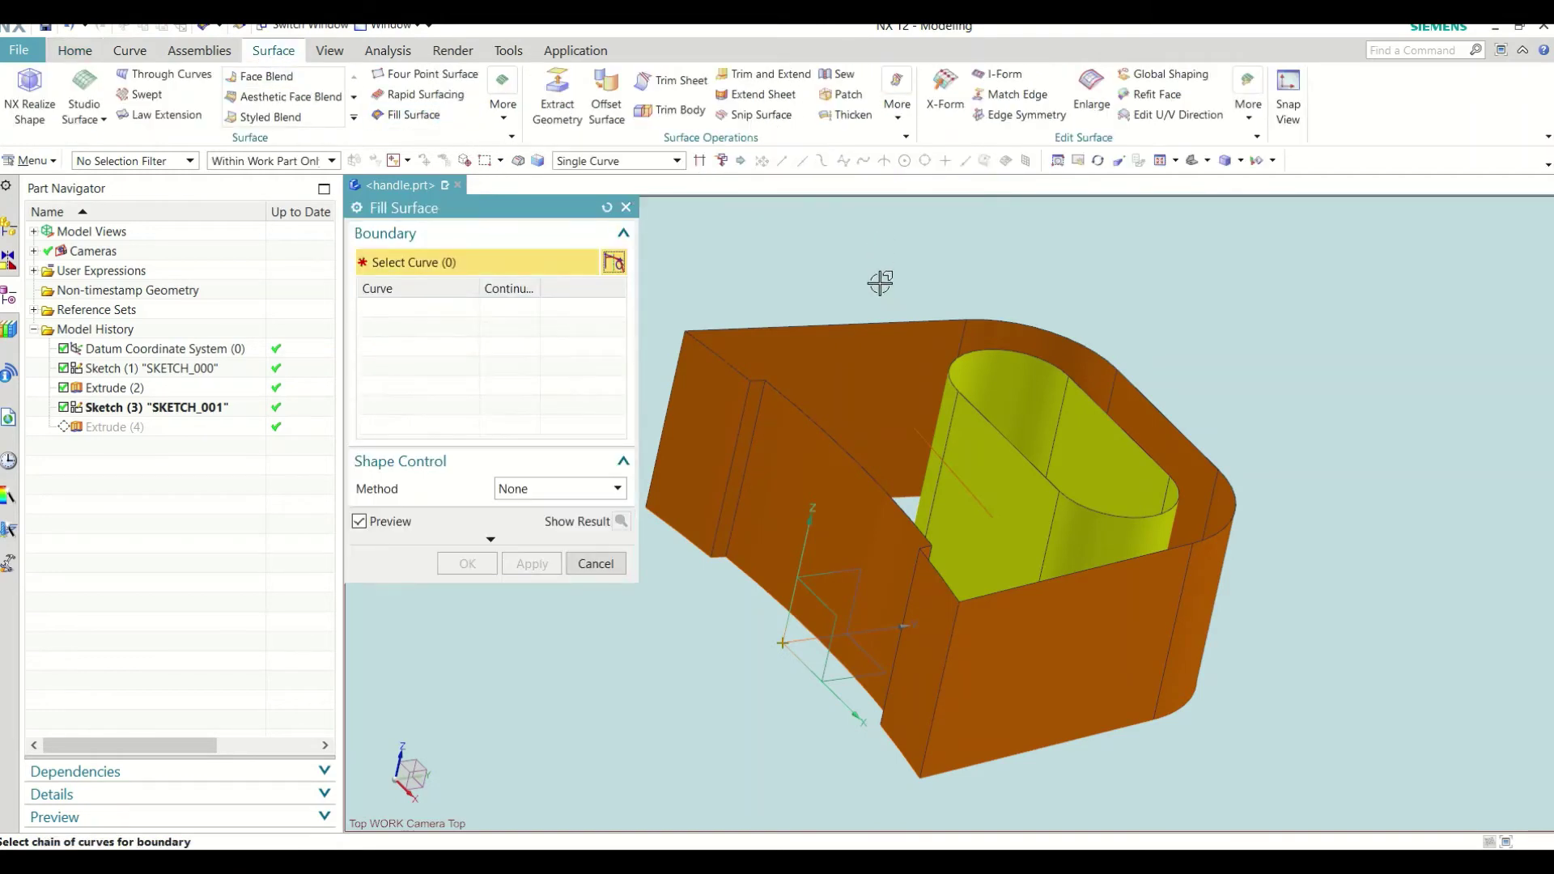
pyautogui.click(882, 320)
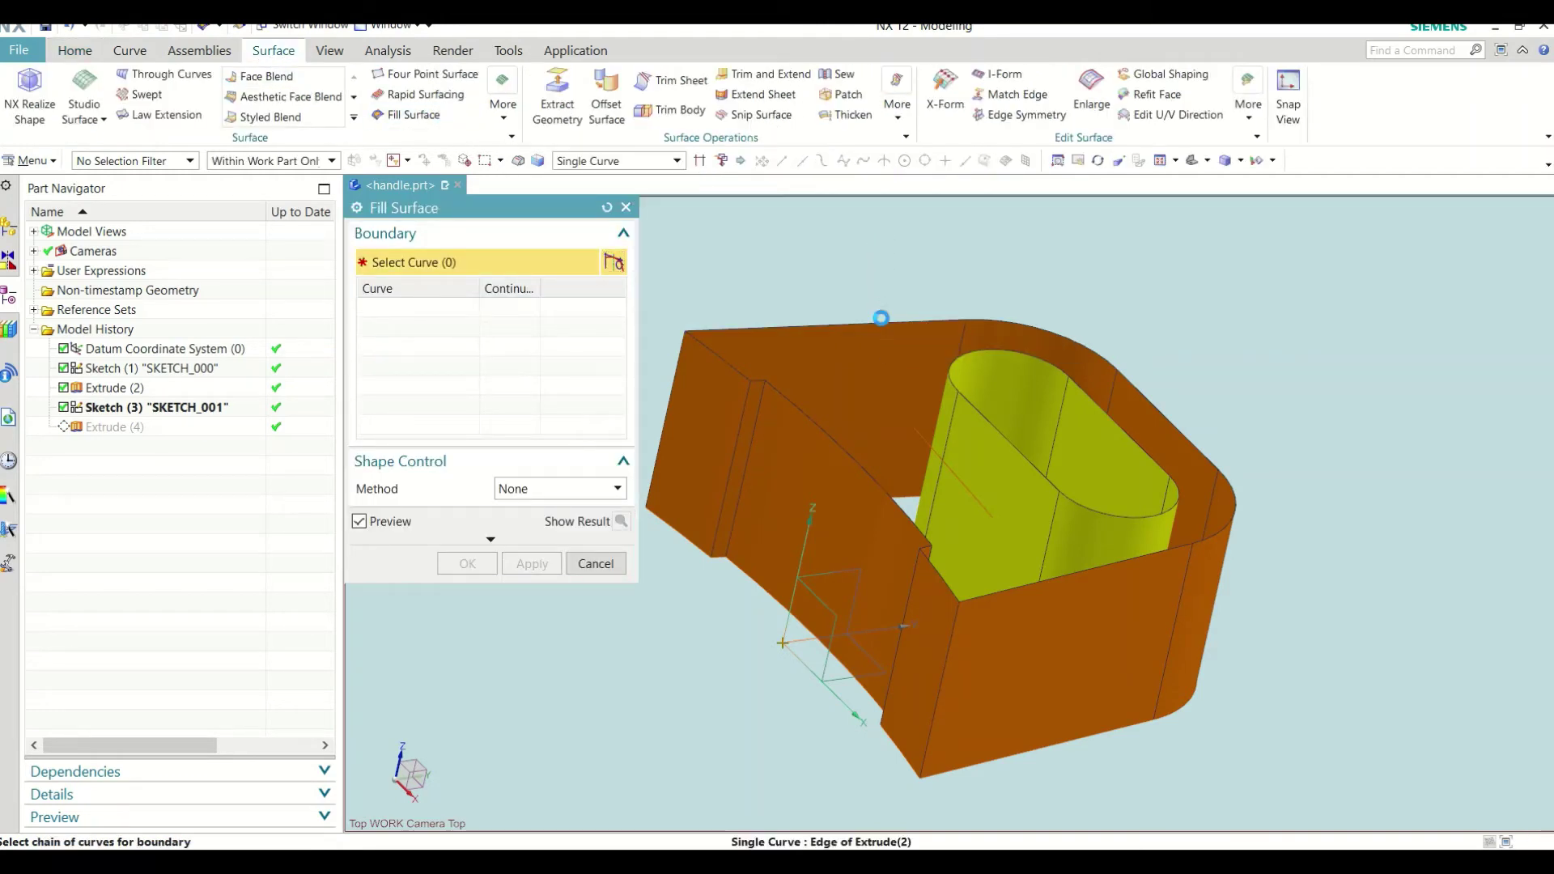
pyautogui.click(997, 317)
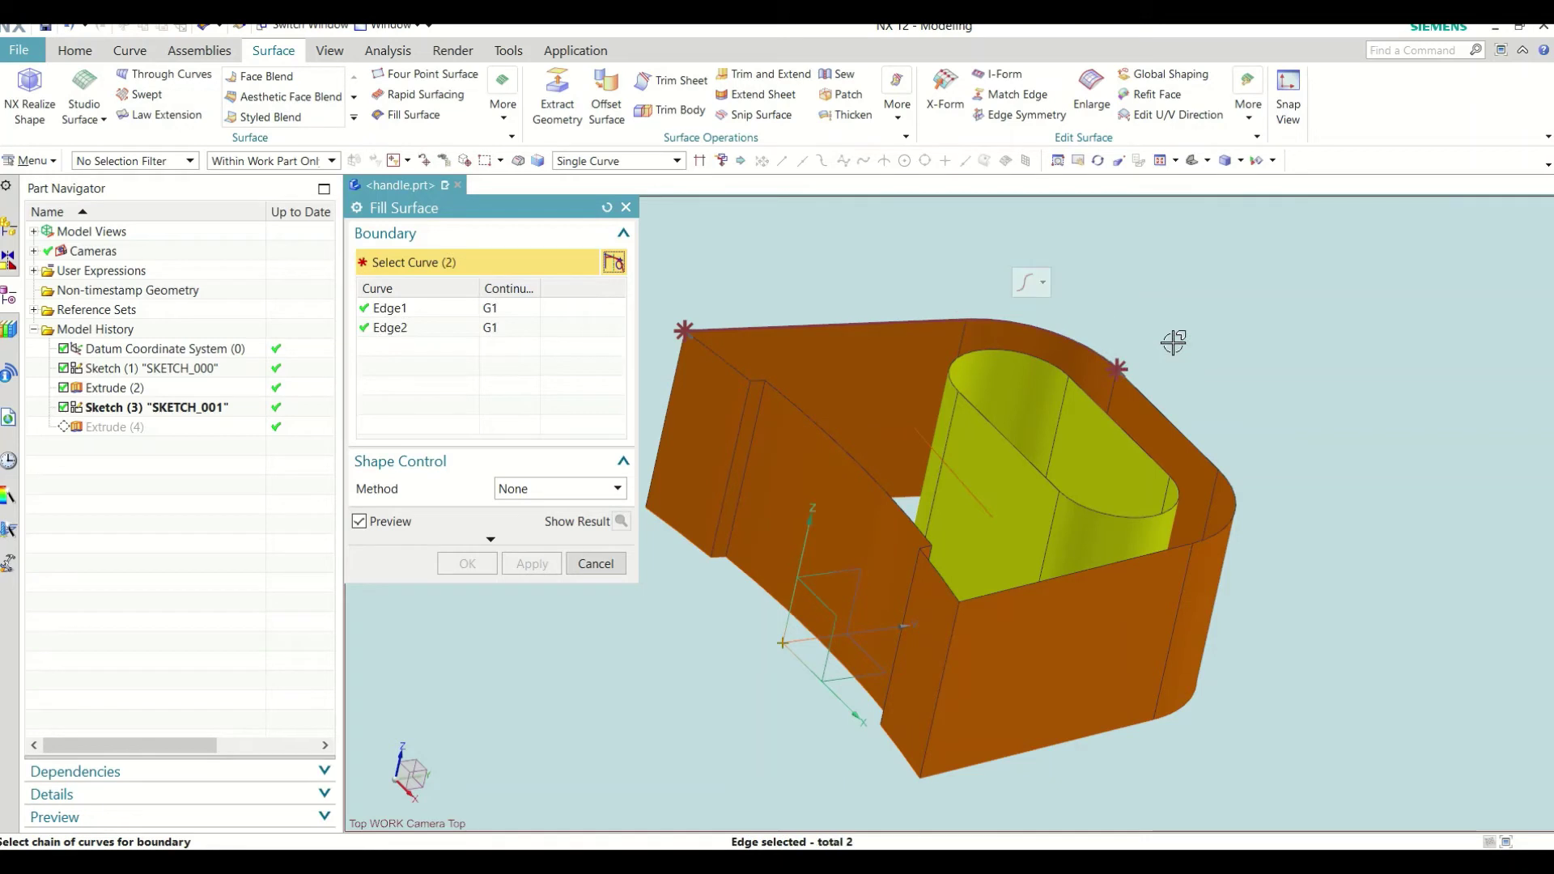
pyautogui.click(1153, 398)
pyautogui.click(606, 208)
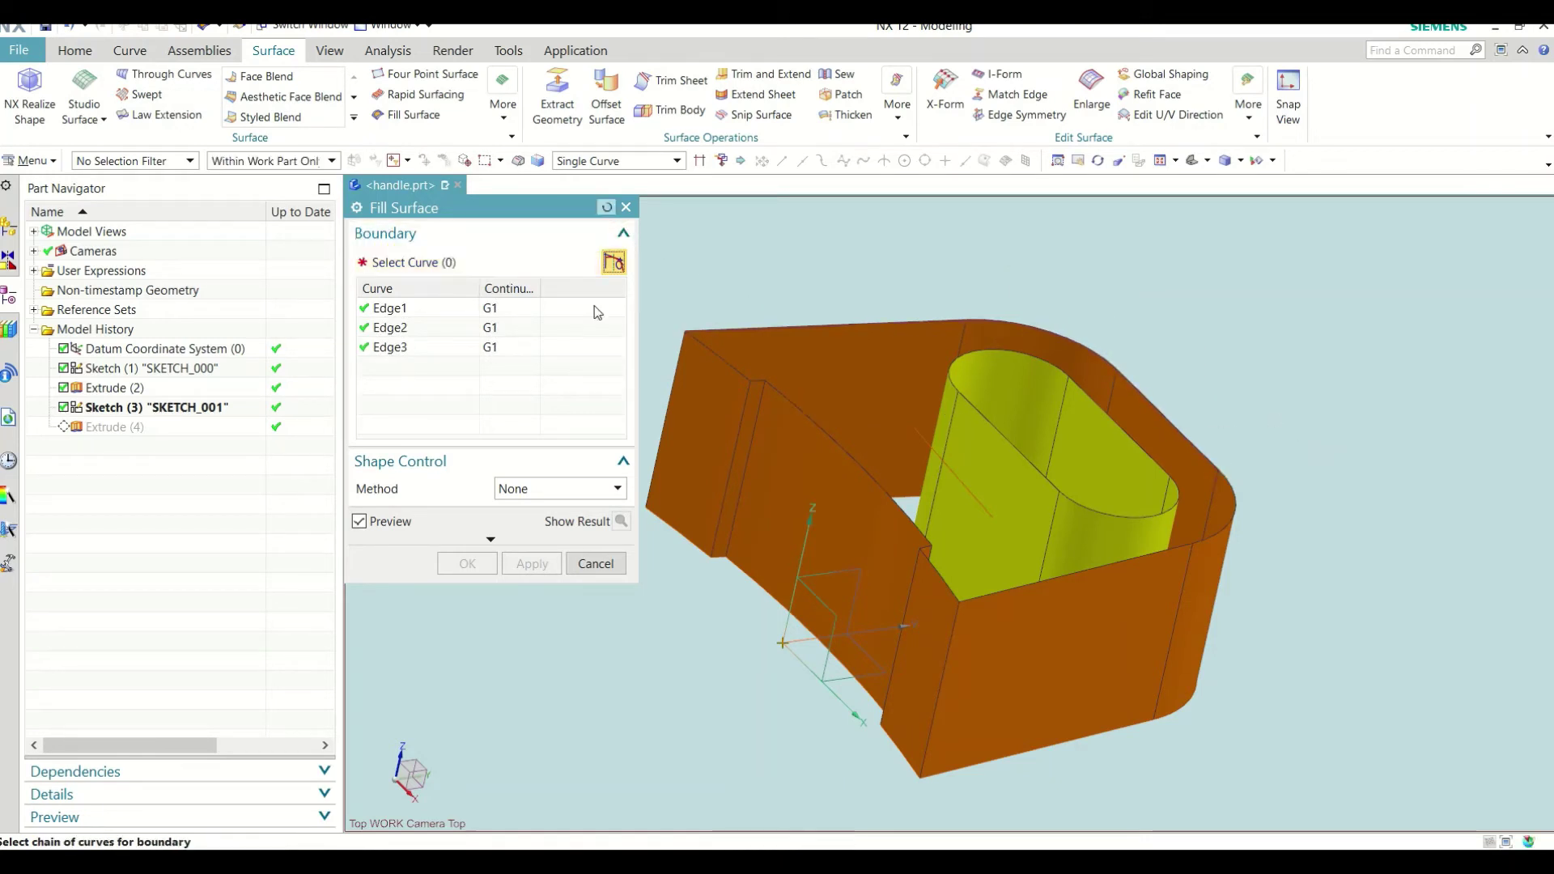
pyautogui.click(559, 489)
pyautogui.click(473, 498)
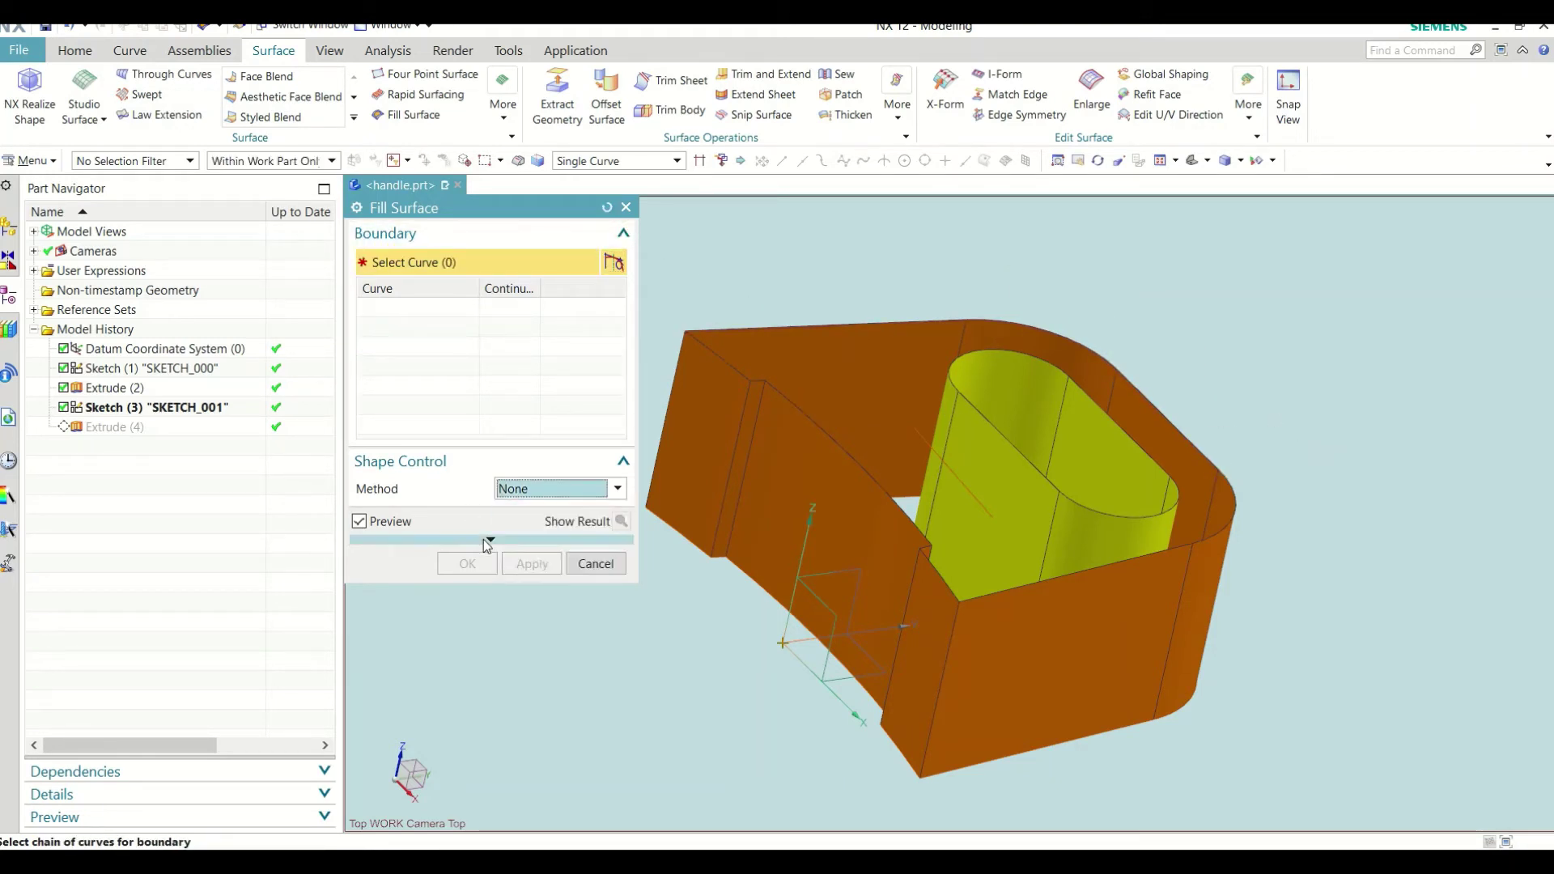
pyautogui.click(490, 539)
pyautogui.click(522, 570)
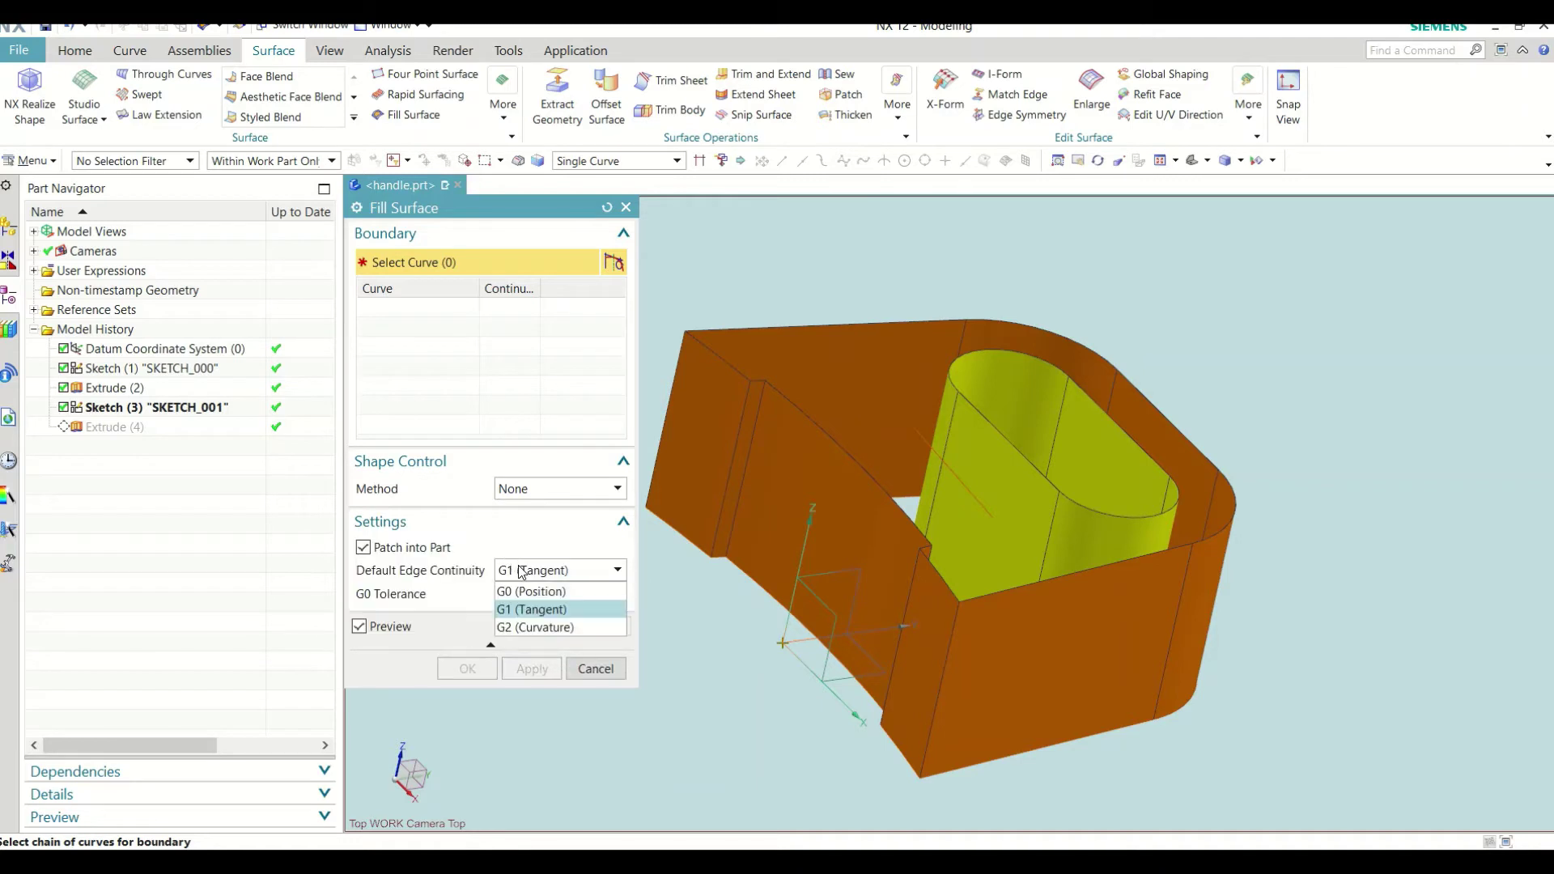
# Step: Pick the ten top edges to close the boundary and create the top fill surface
pyautogui.click(776, 325)
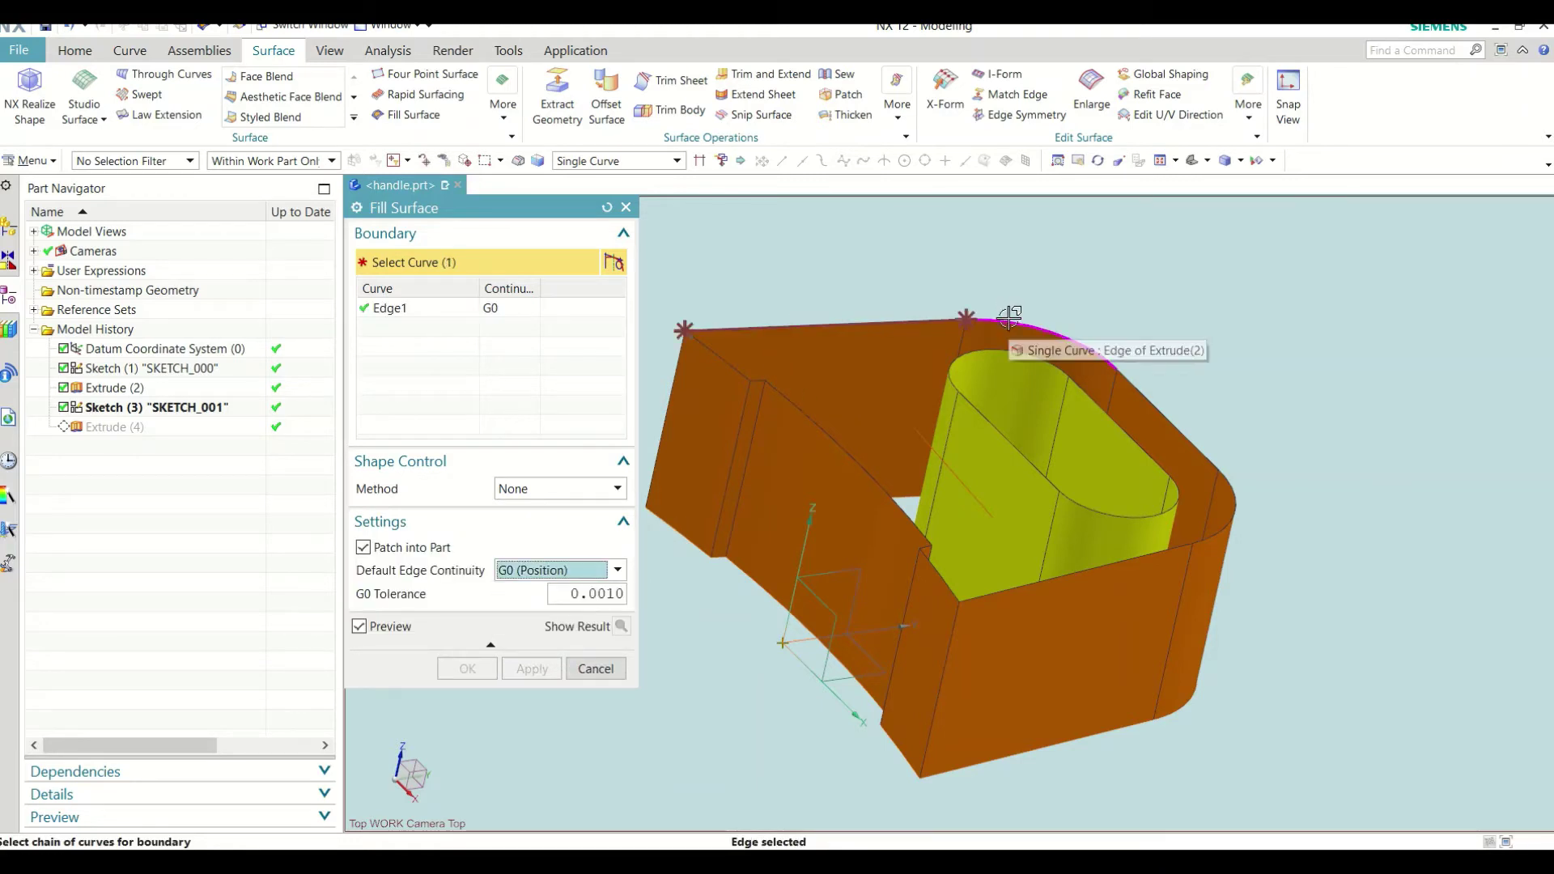
pyautogui.click(1010, 319)
pyautogui.click(1137, 382)
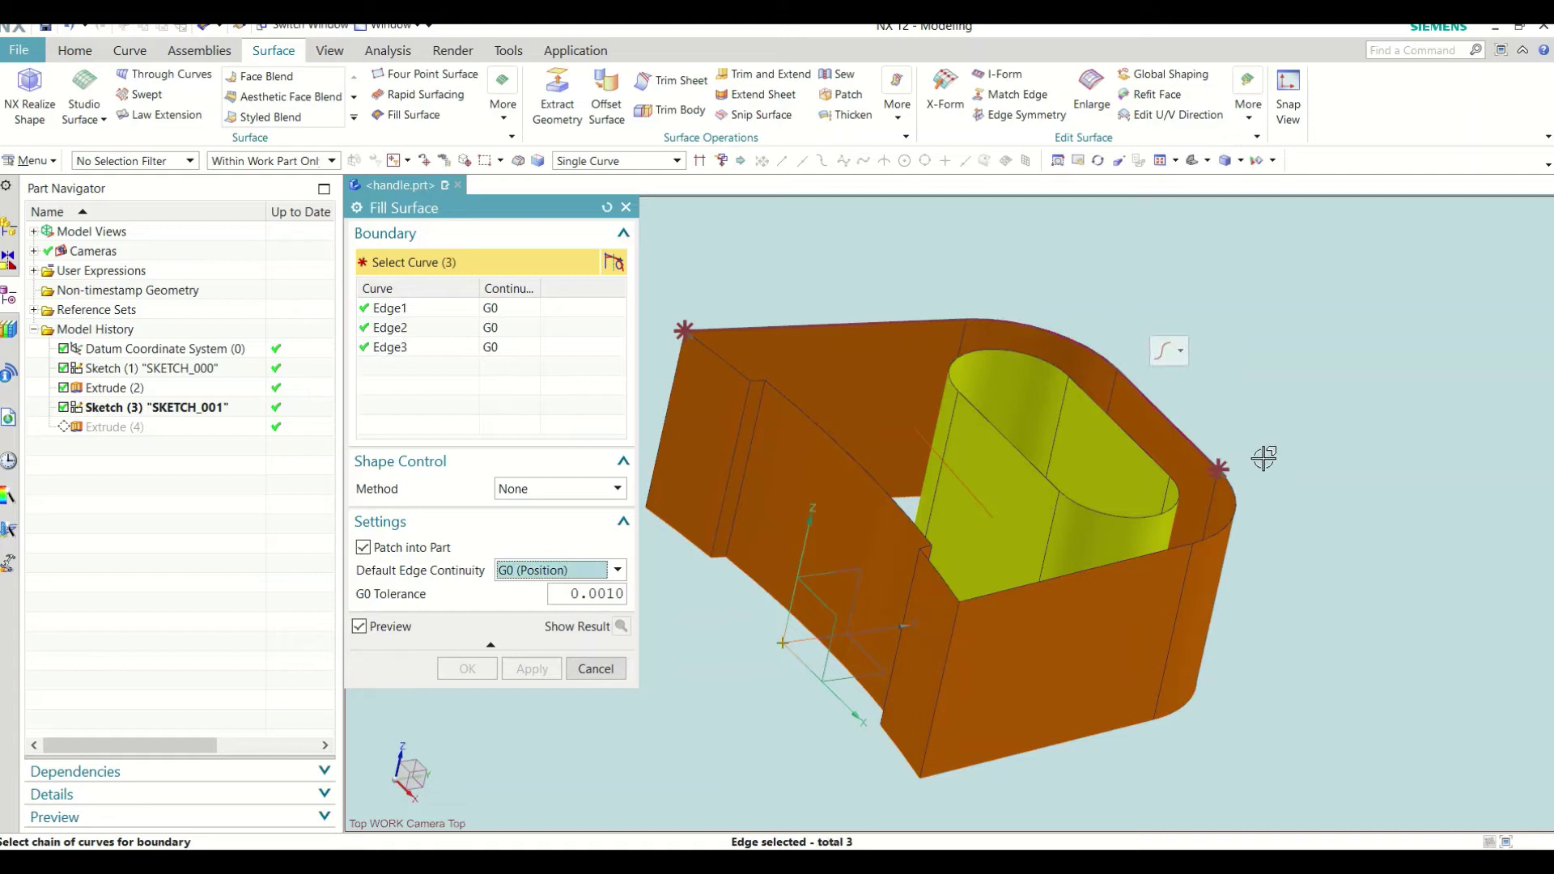
pyautogui.click(1235, 510)
pyautogui.click(1179, 538)
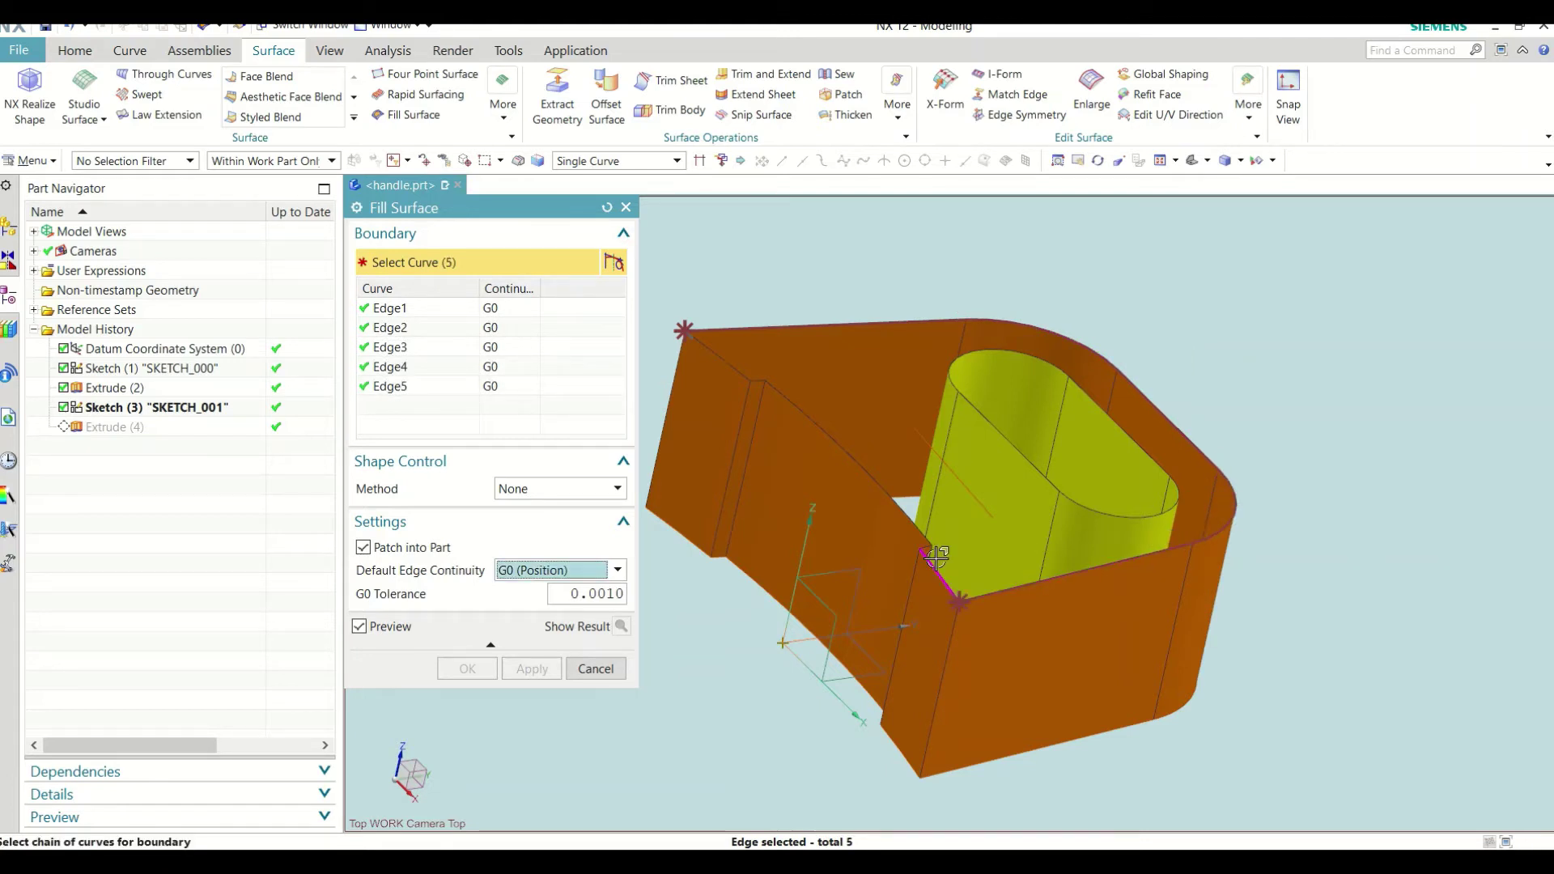
pyautogui.click(938, 550)
pyautogui.scroll(5, 938, 549)
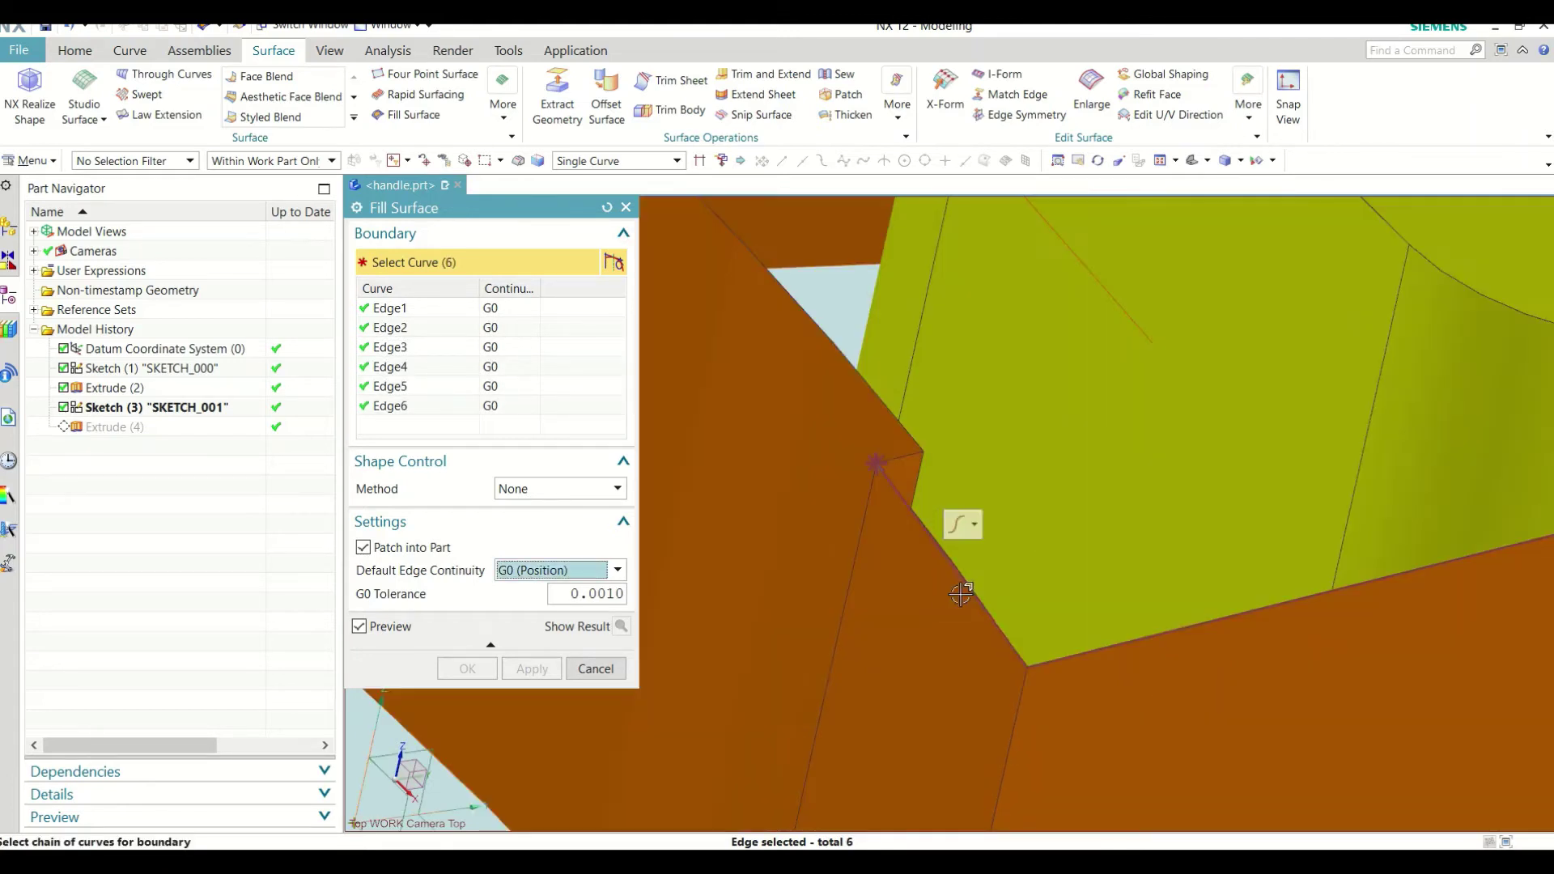
pyautogui.click(893, 458)
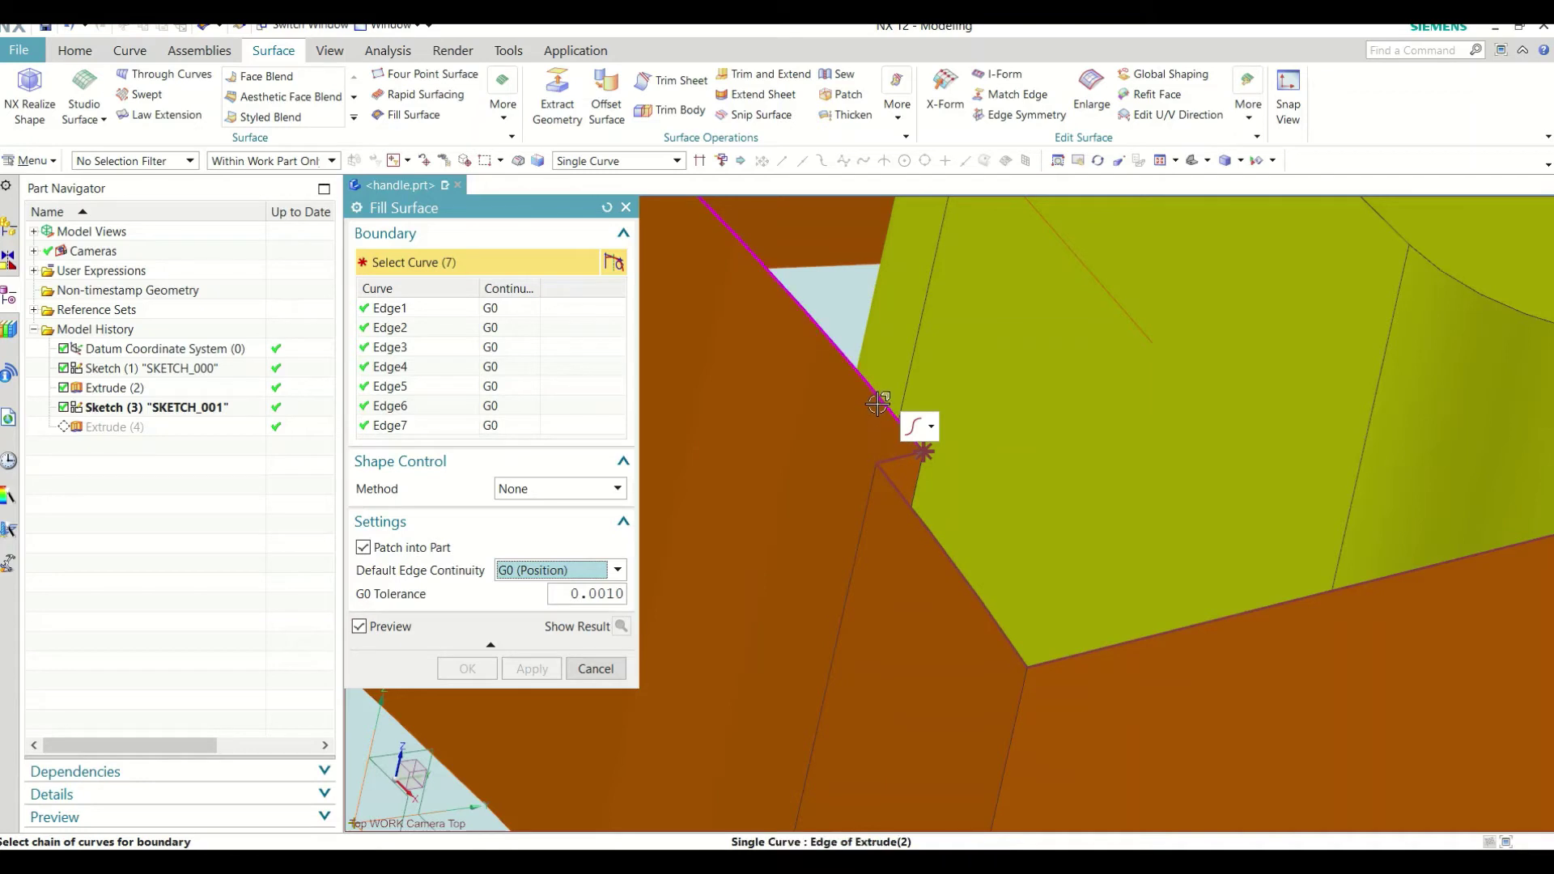
pyautogui.click(878, 403)
pyautogui.scroll(-5, 1009, 469)
pyautogui.scroll(5, 964, 428)
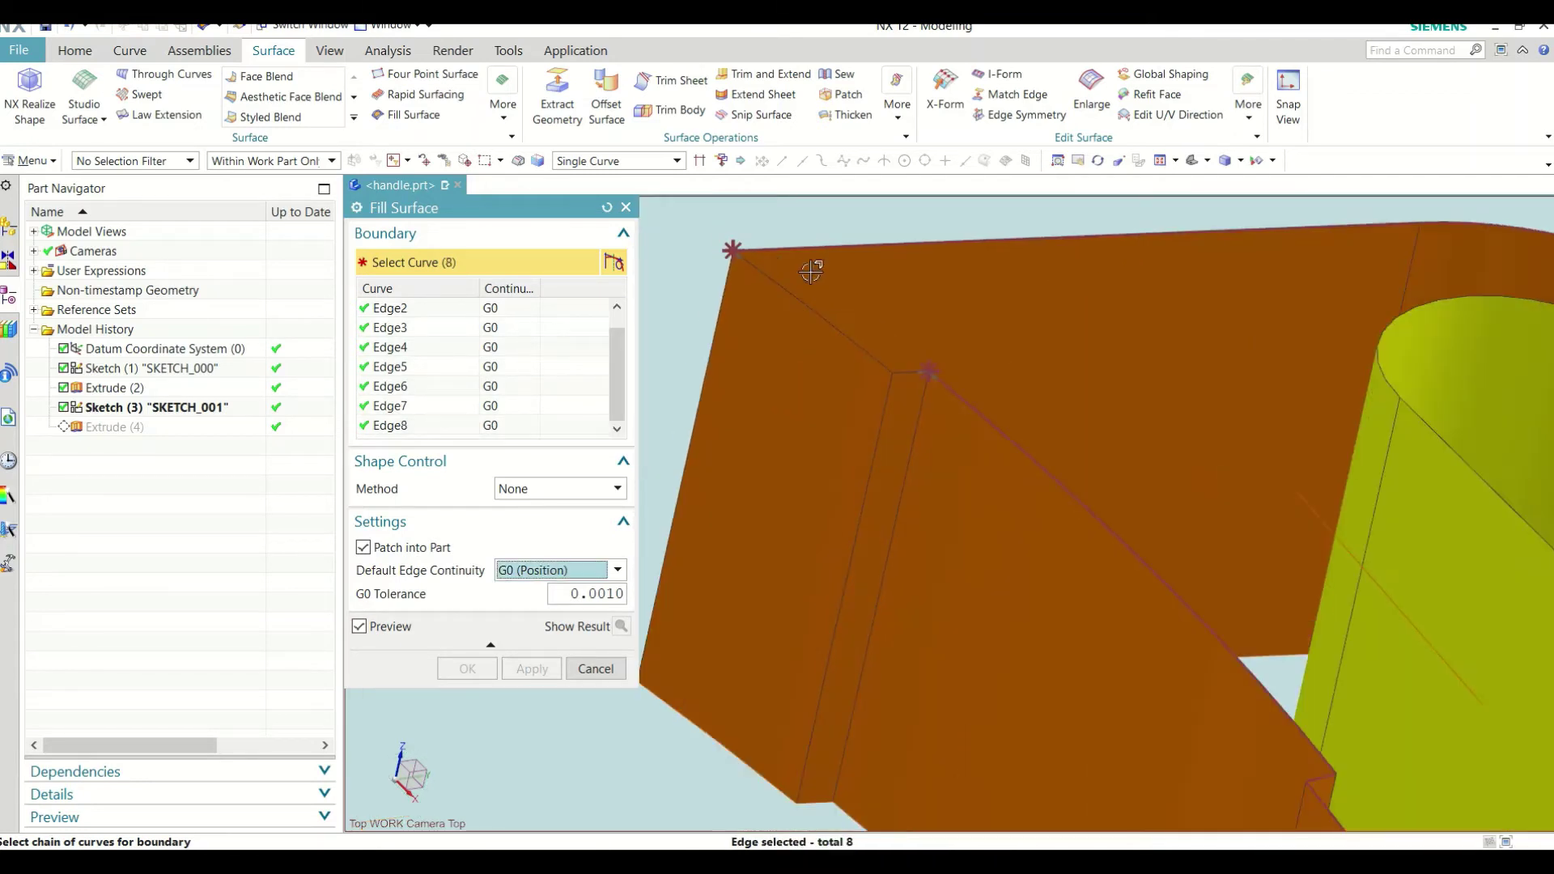
pyautogui.click(799, 288)
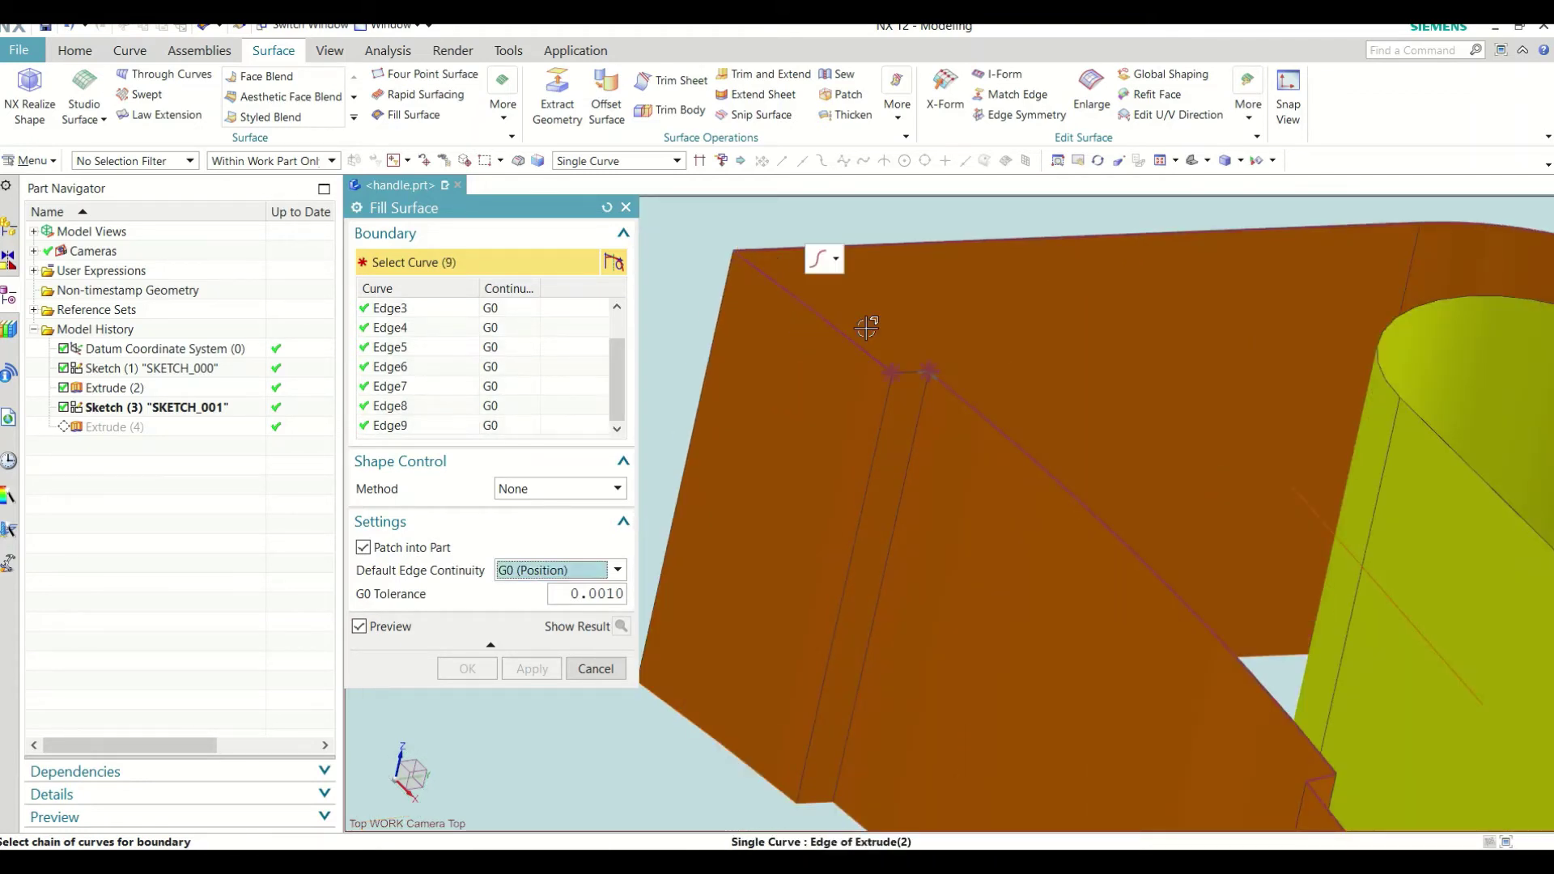
pyautogui.click(913, 371)
pyautogui.scroll(-3, 792, 270)
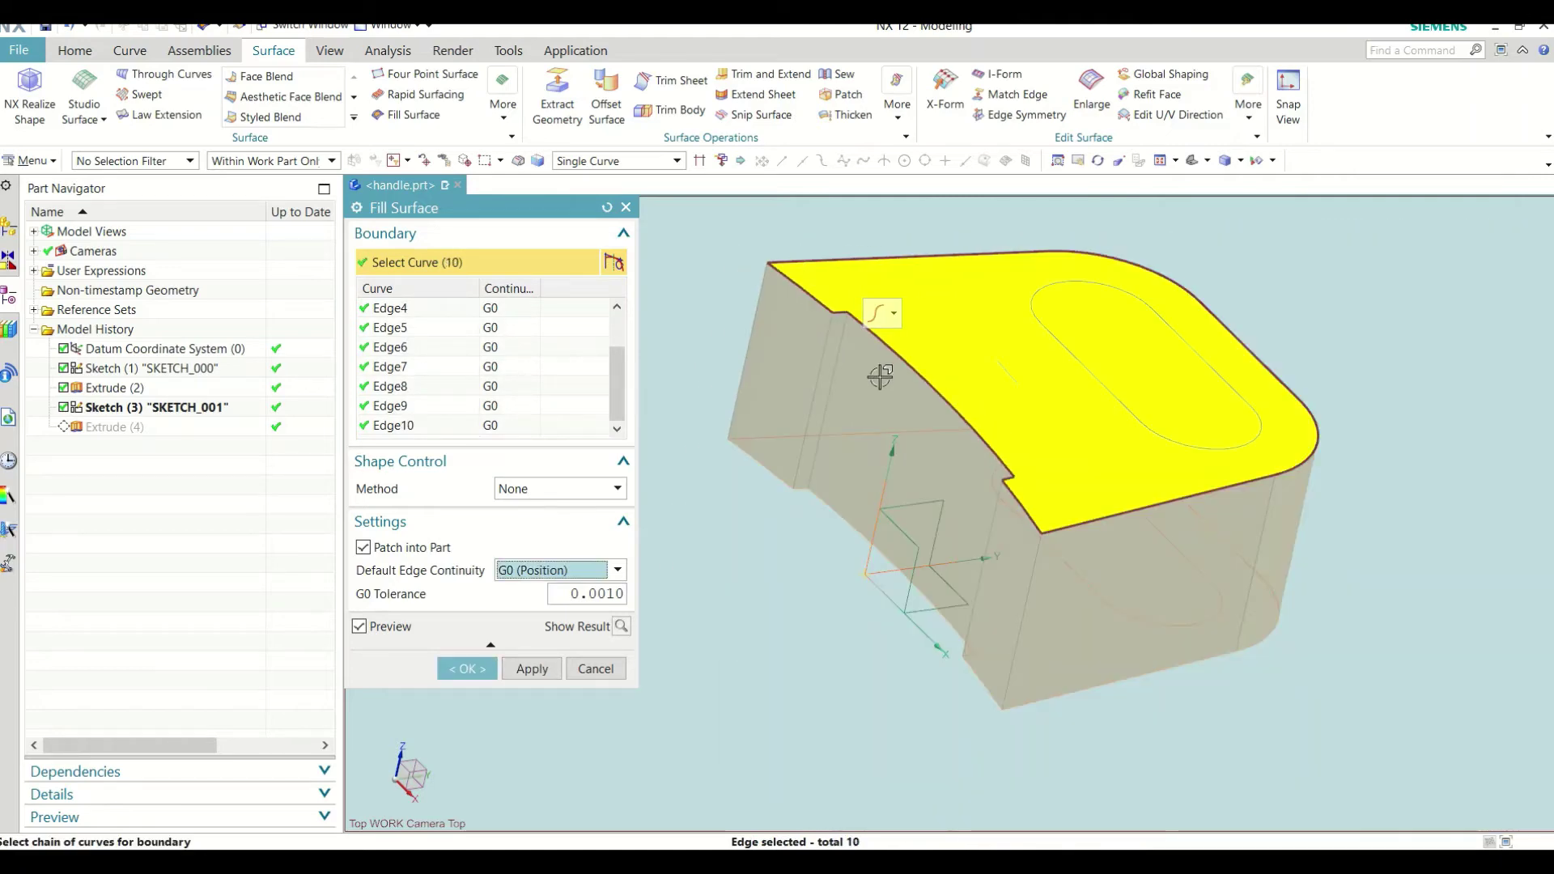
pyautogui.click(488, 670)
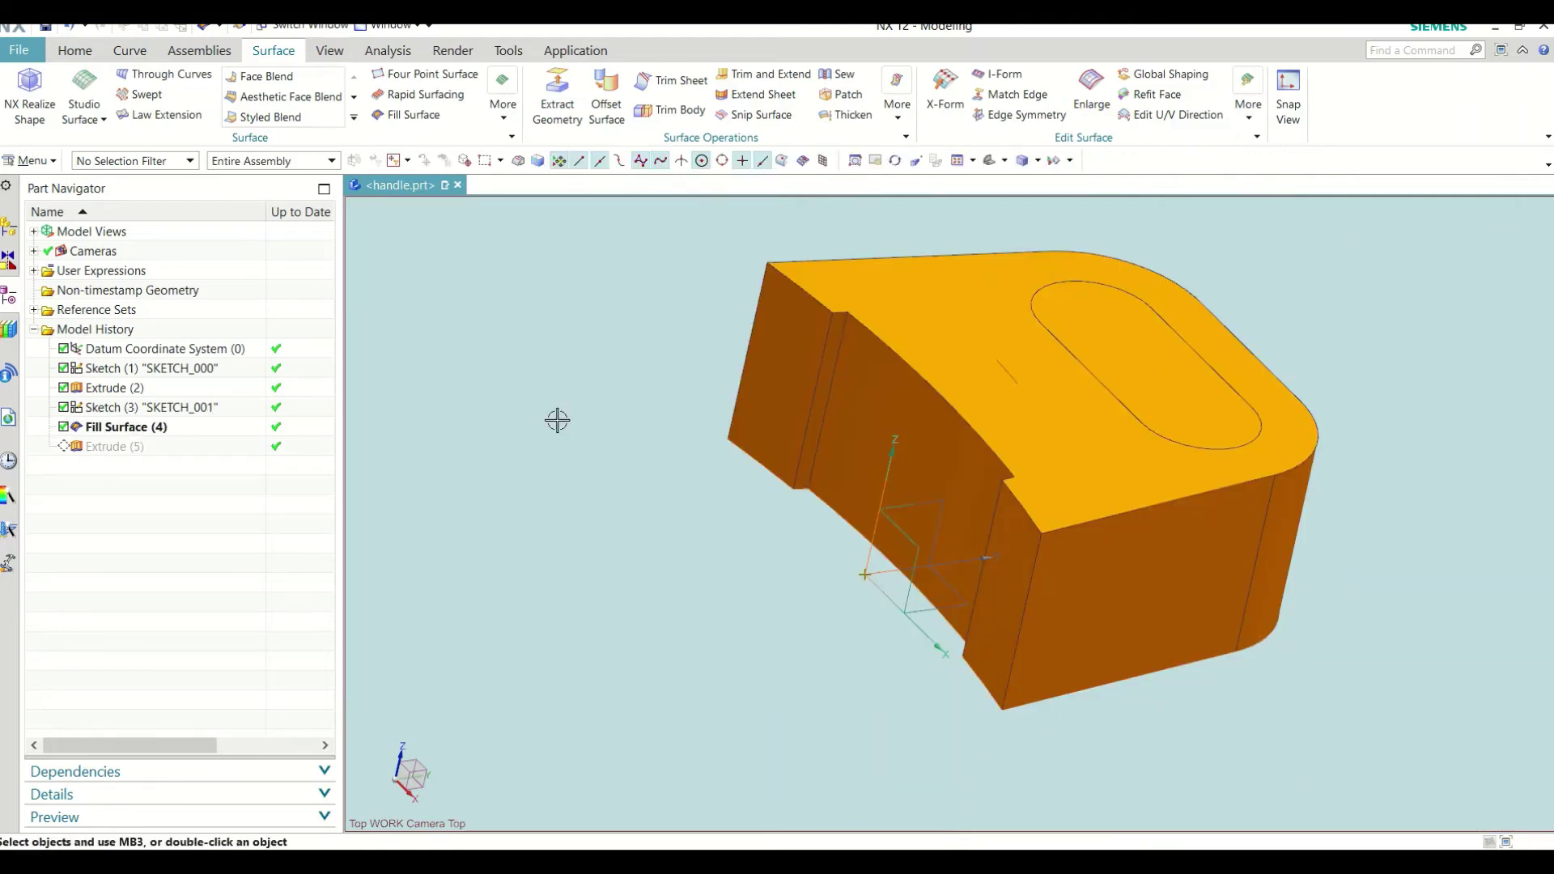
# Step: Trim the top fill surface with the slot walls as boundary, keeping the chosen region
pyautogui.moveTo(771, 463); pyautogui.dragTo(511, 272, button='middle')
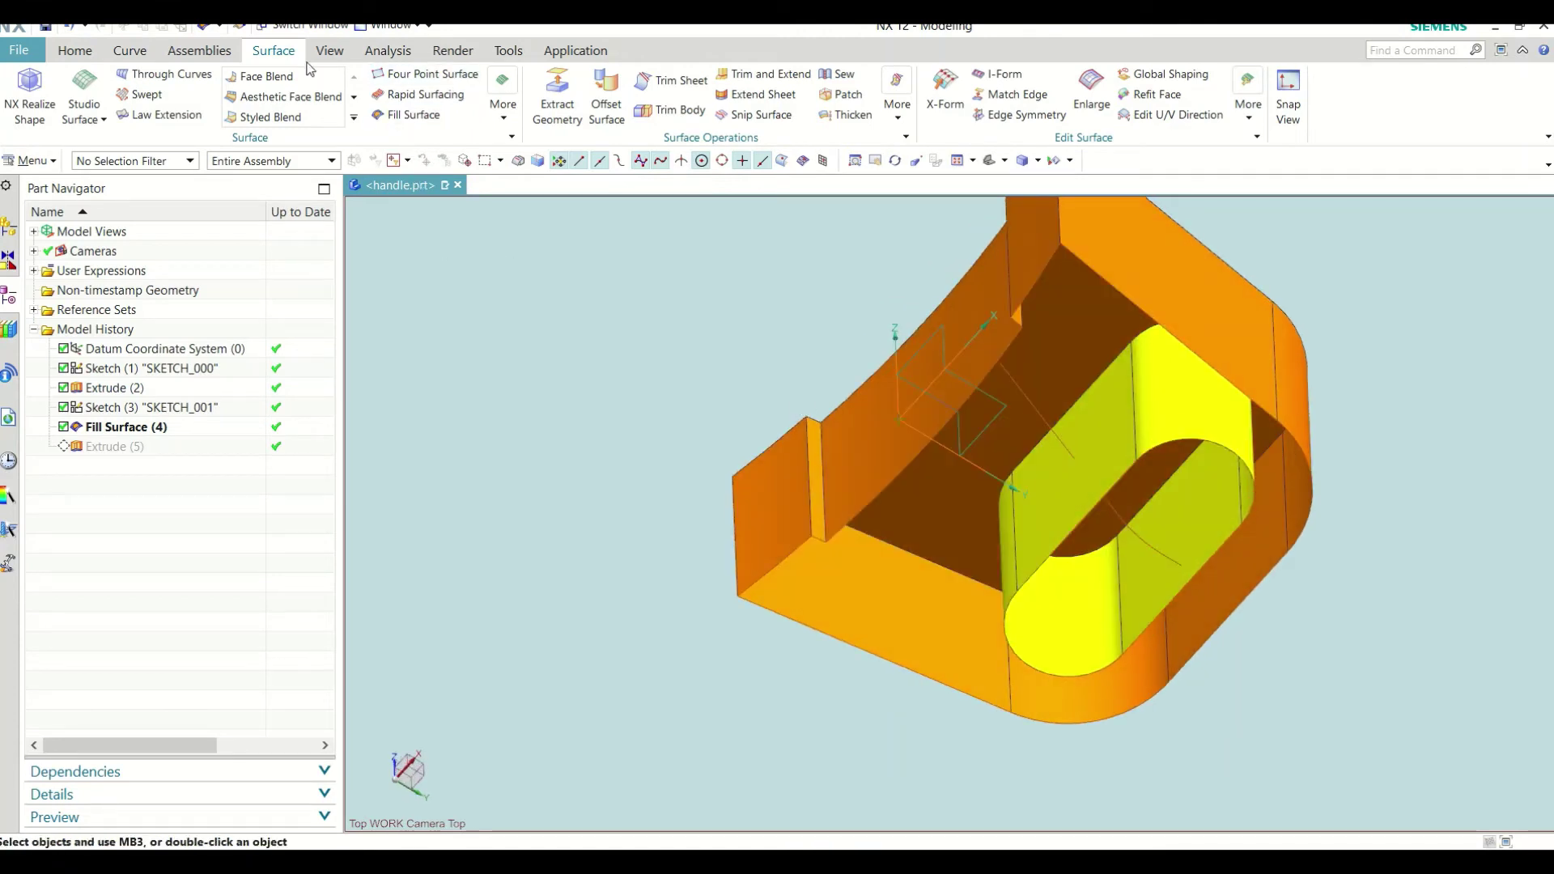
pyautogui.click(678, 84)
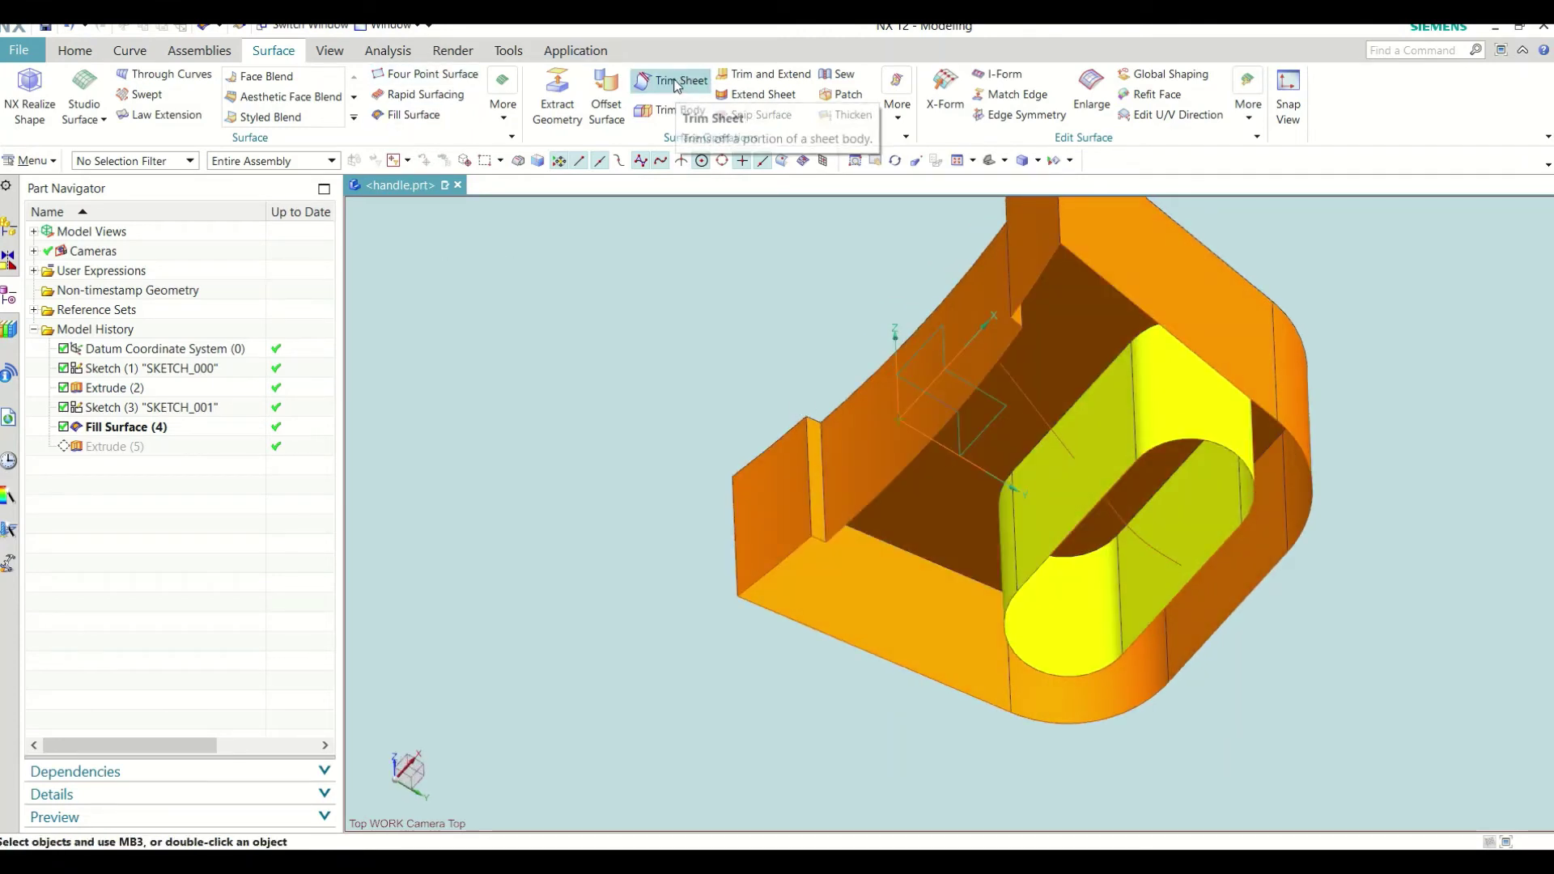
pyautogui.moveTo(1473, 495); pyautogui.dragTo(1133, 453, button='middle')
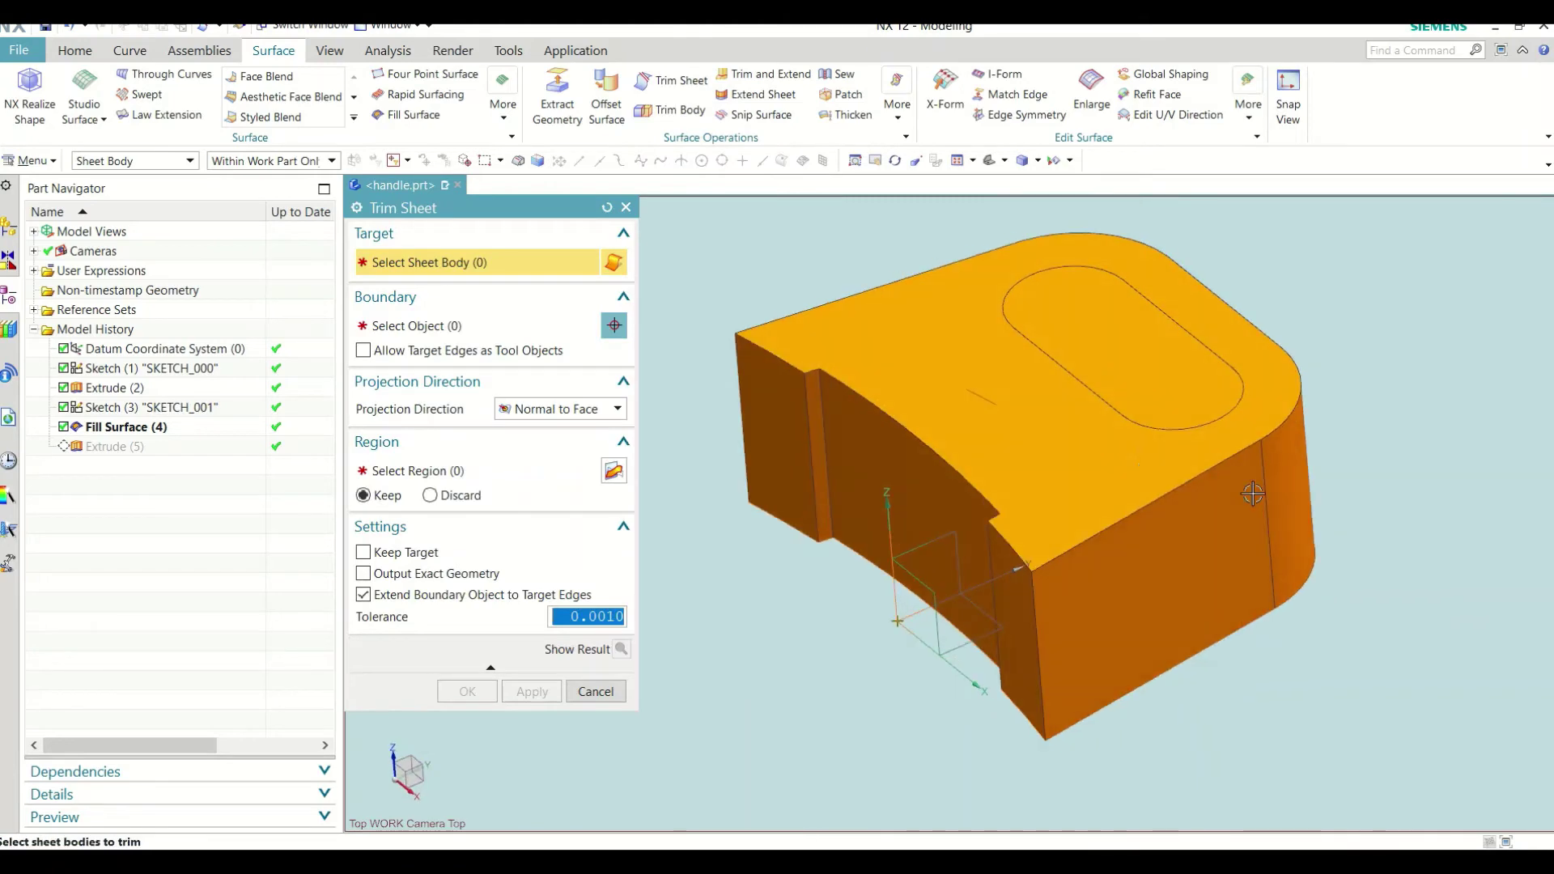
pyautogui.click(1076, 440)
pyautogui.moveTo(1011, 453); pyautogui.dragTo(1086, 470, button='middle')
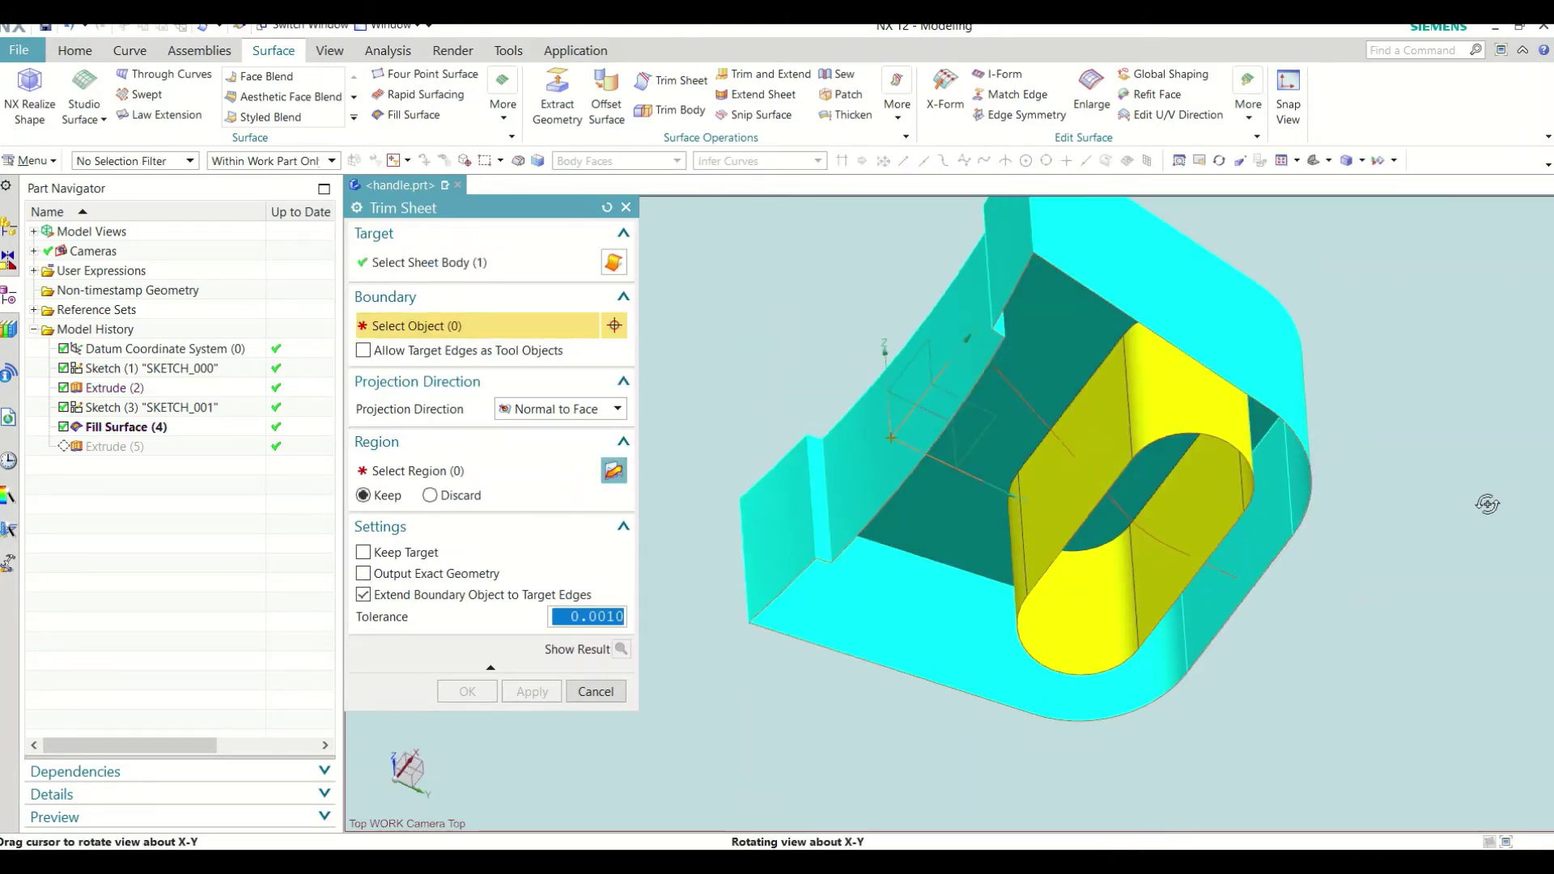
pyautogui.click(1087, 470)
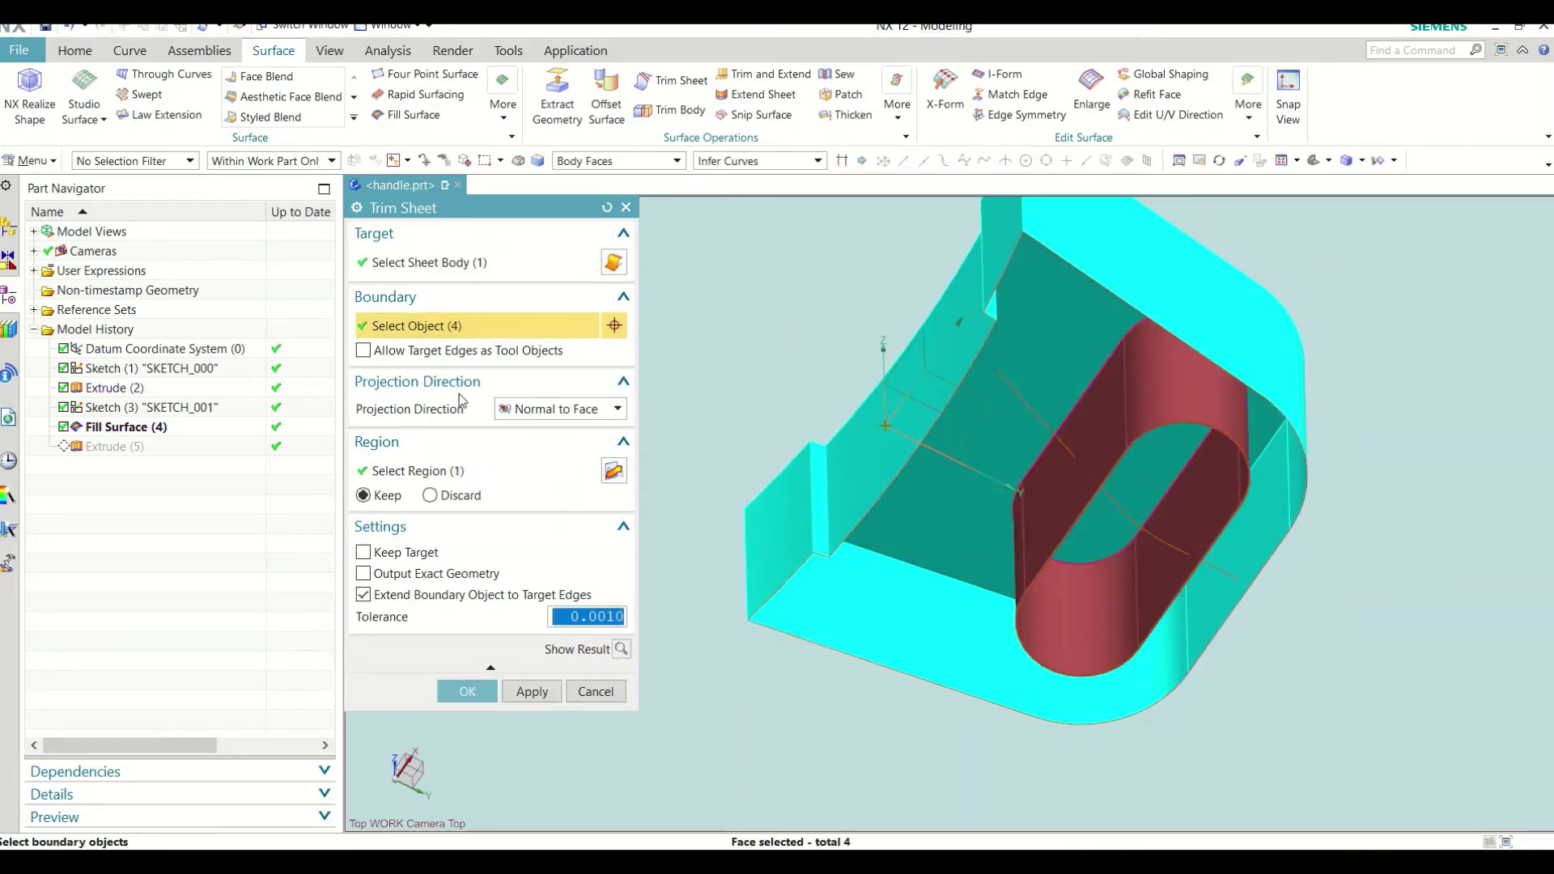
pyautogui.click(474, 473)
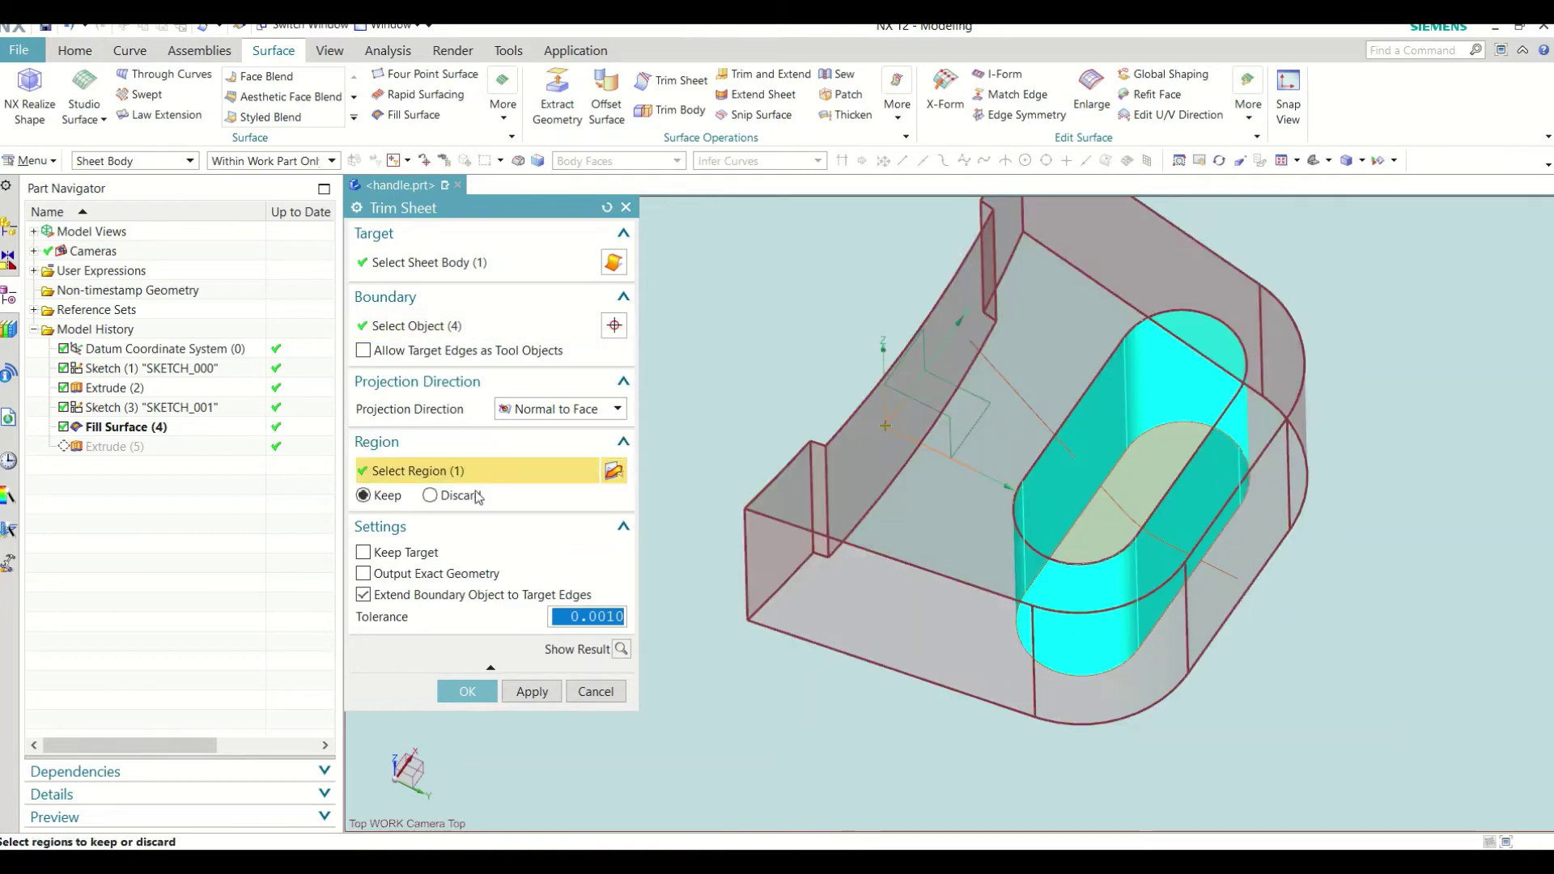
pyautogui.click(467, 690)
pyautogui.moveTo(739, 412)
pyautogui.mouseDown(button='middle')
pyautogui.moveTo(784, 583)
pyautogui.moveTo(795, 508)
pyautogui.moveTo(746, 451)
pyautogui.moveTo(769, 381)
pyautogui.moveTo(748, 468)
pyautogui.moveTo(777, 346)
pyautogui.moveTo(758, 323)
pyautogui.mouseUp(button='middle')
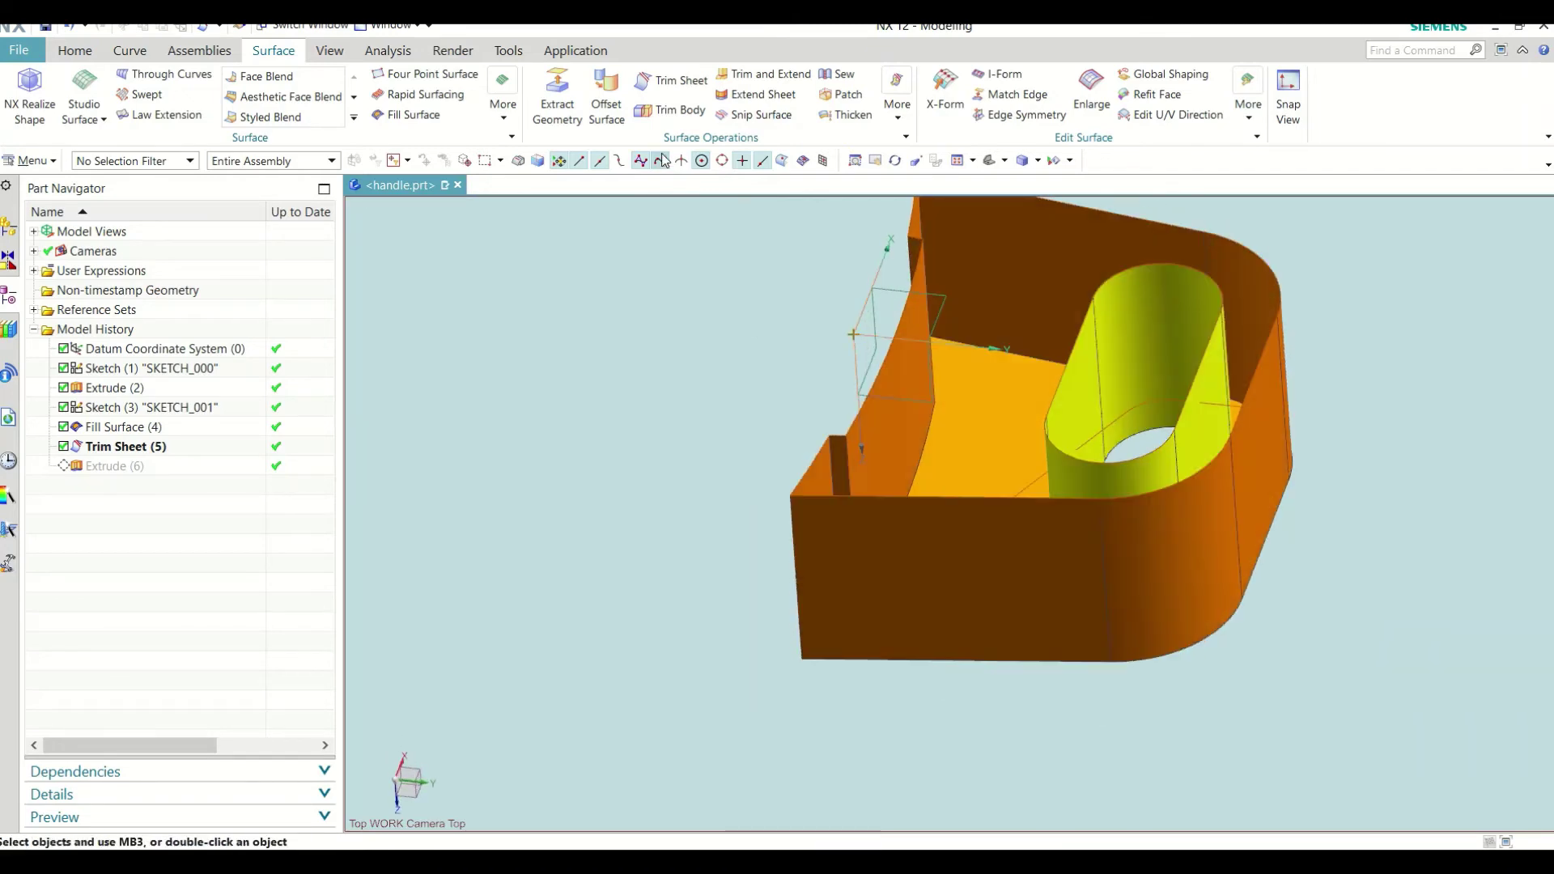
# Step: Start a second Fill Surface and pick the first six underside boundary edges
pyautogui.click(413, 115)
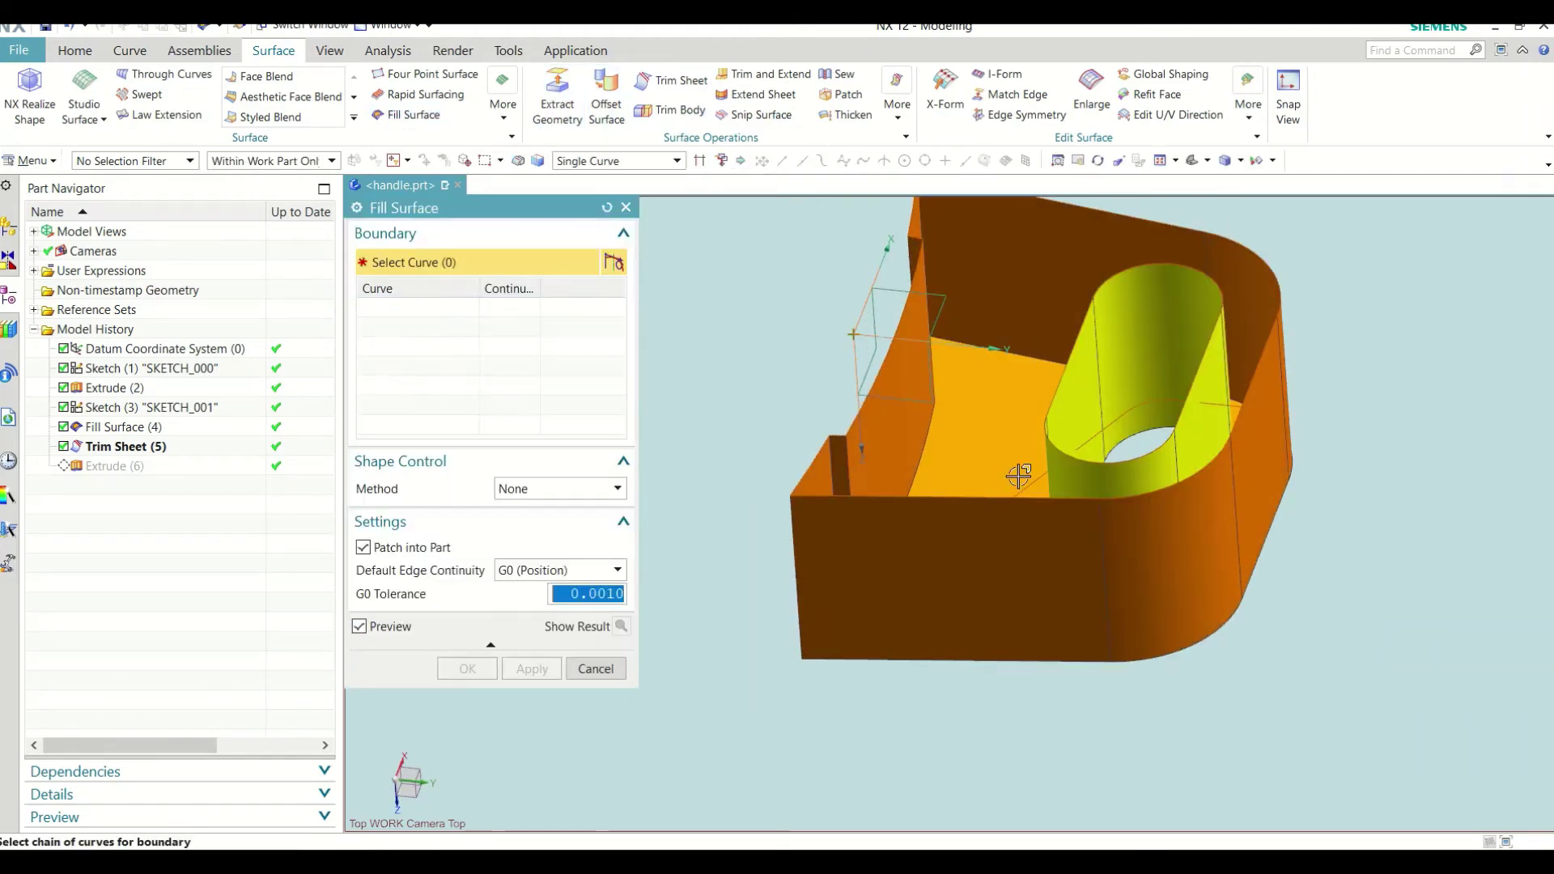
pyautogui.moveTo(1020, 469); pyautogui.dragTo(978, 320, button='middle')
pyautogui.click(978, 320)
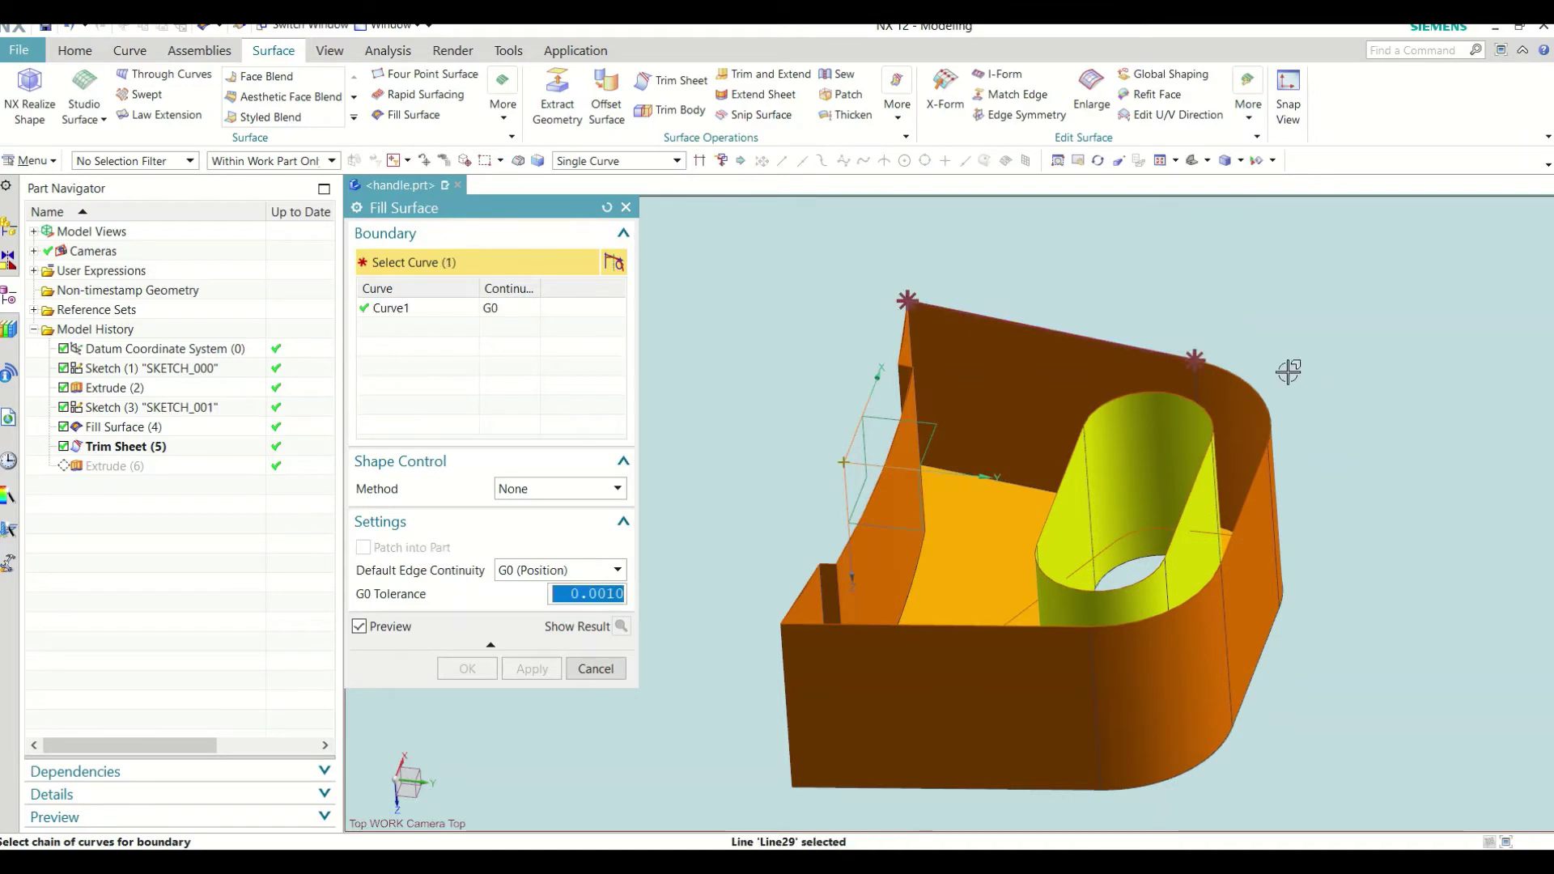
pyautogui.click(1267, 429)
pyautogui.click(1275, 485)
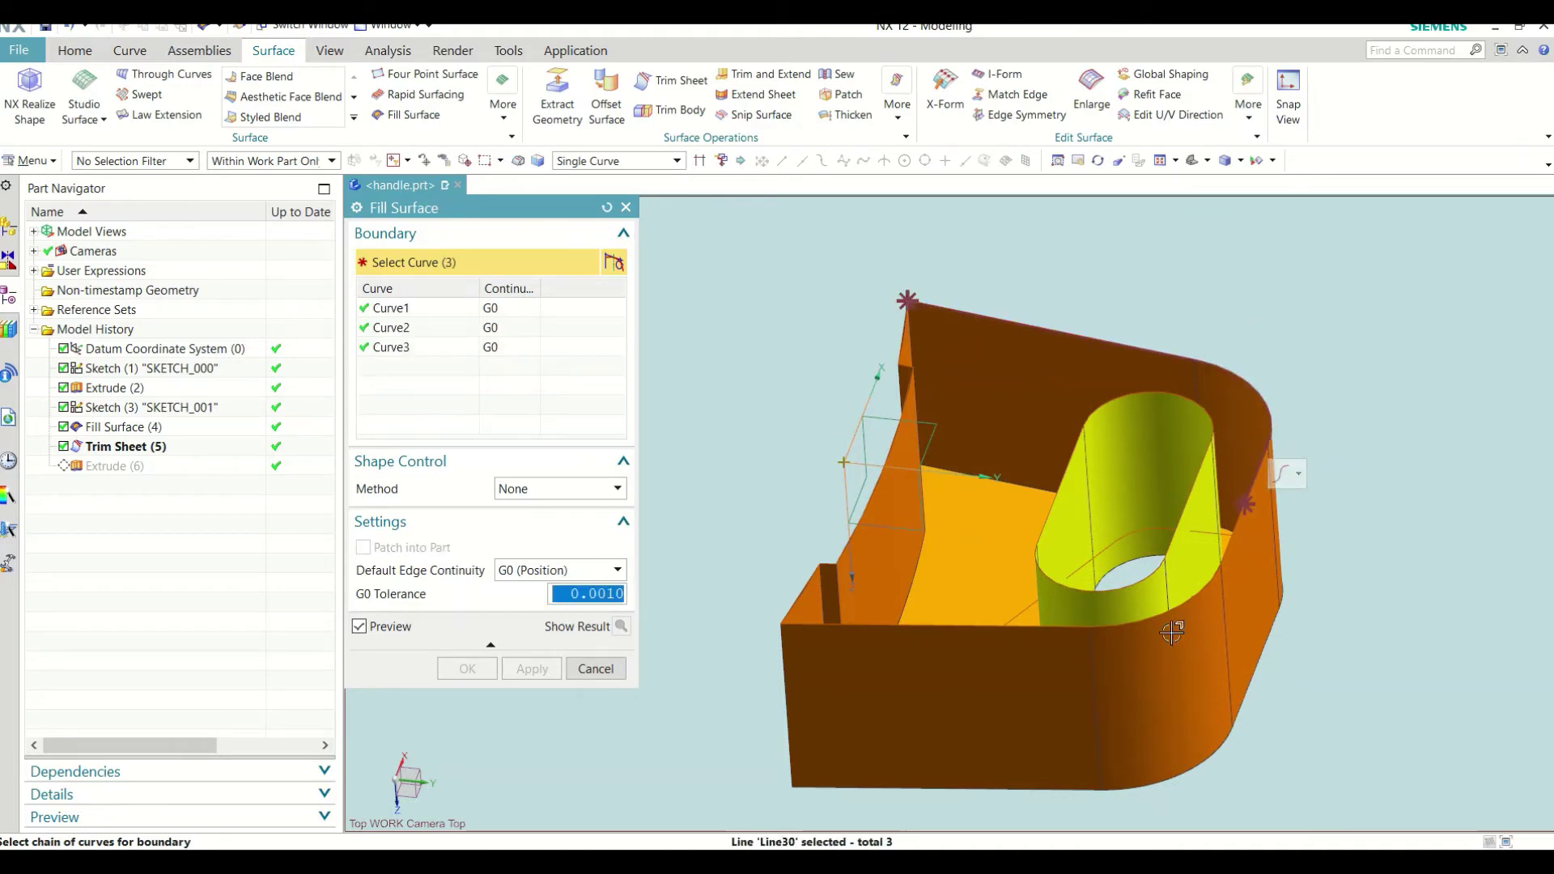
pyautogui.scroll(3, 1272, 524)
pyautogui.click(1262, 535)
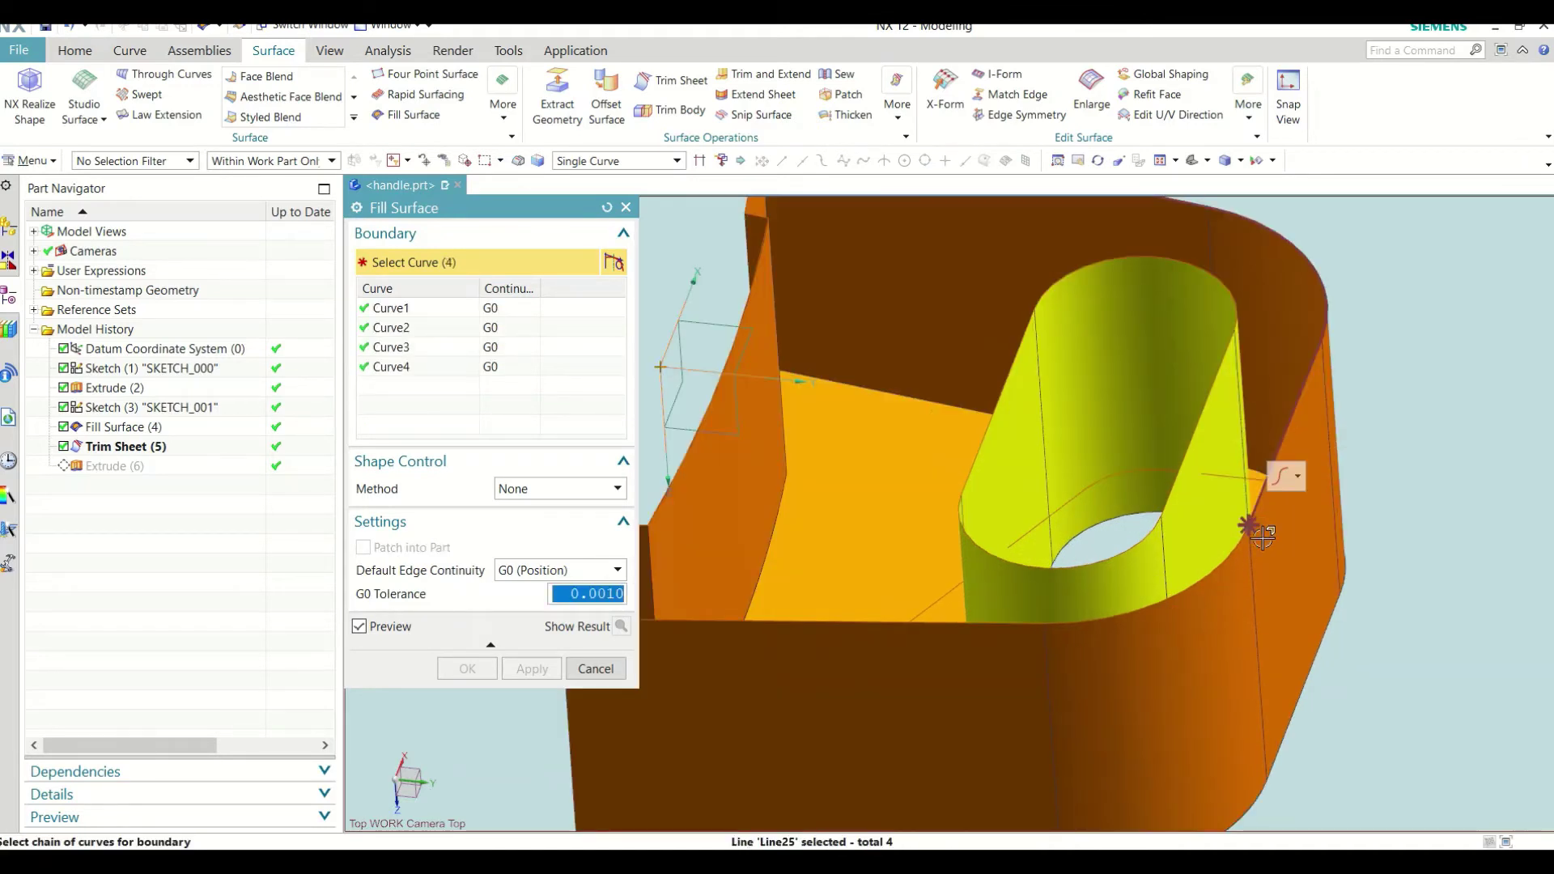
pyautogui.click(1227, 569)
pyautogui.click(1023, 626)
# Step: Add the remaining five underside edges to close the 11-edge loop and create the surface
pyautogui.scroll(-3, 1022, 626)
pyautogui.scroll(3, 876, 621)
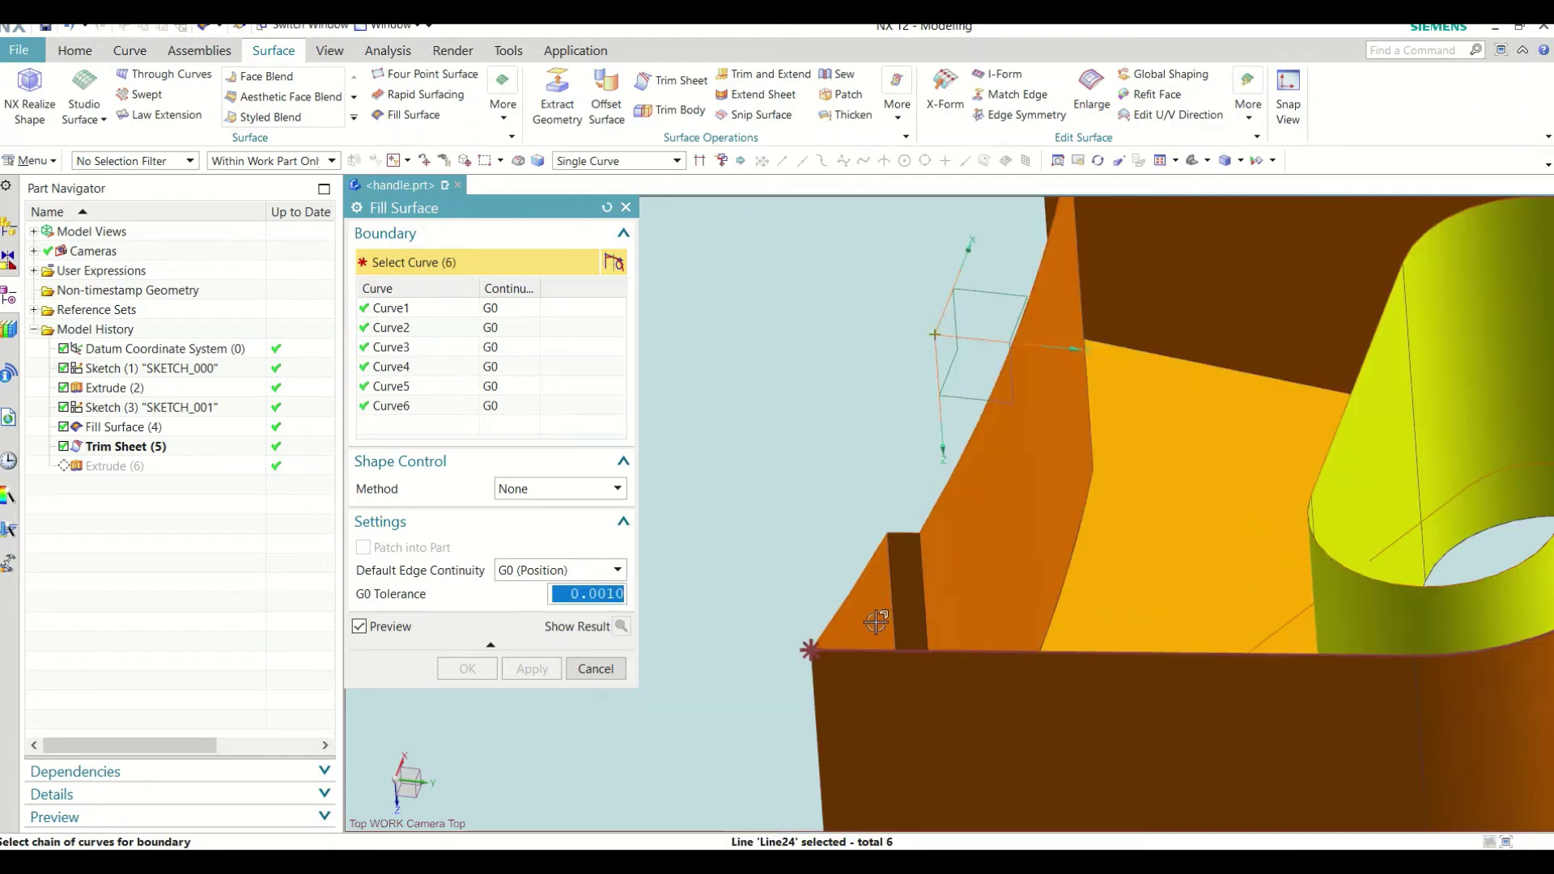
pyautogui.click(857, 592)
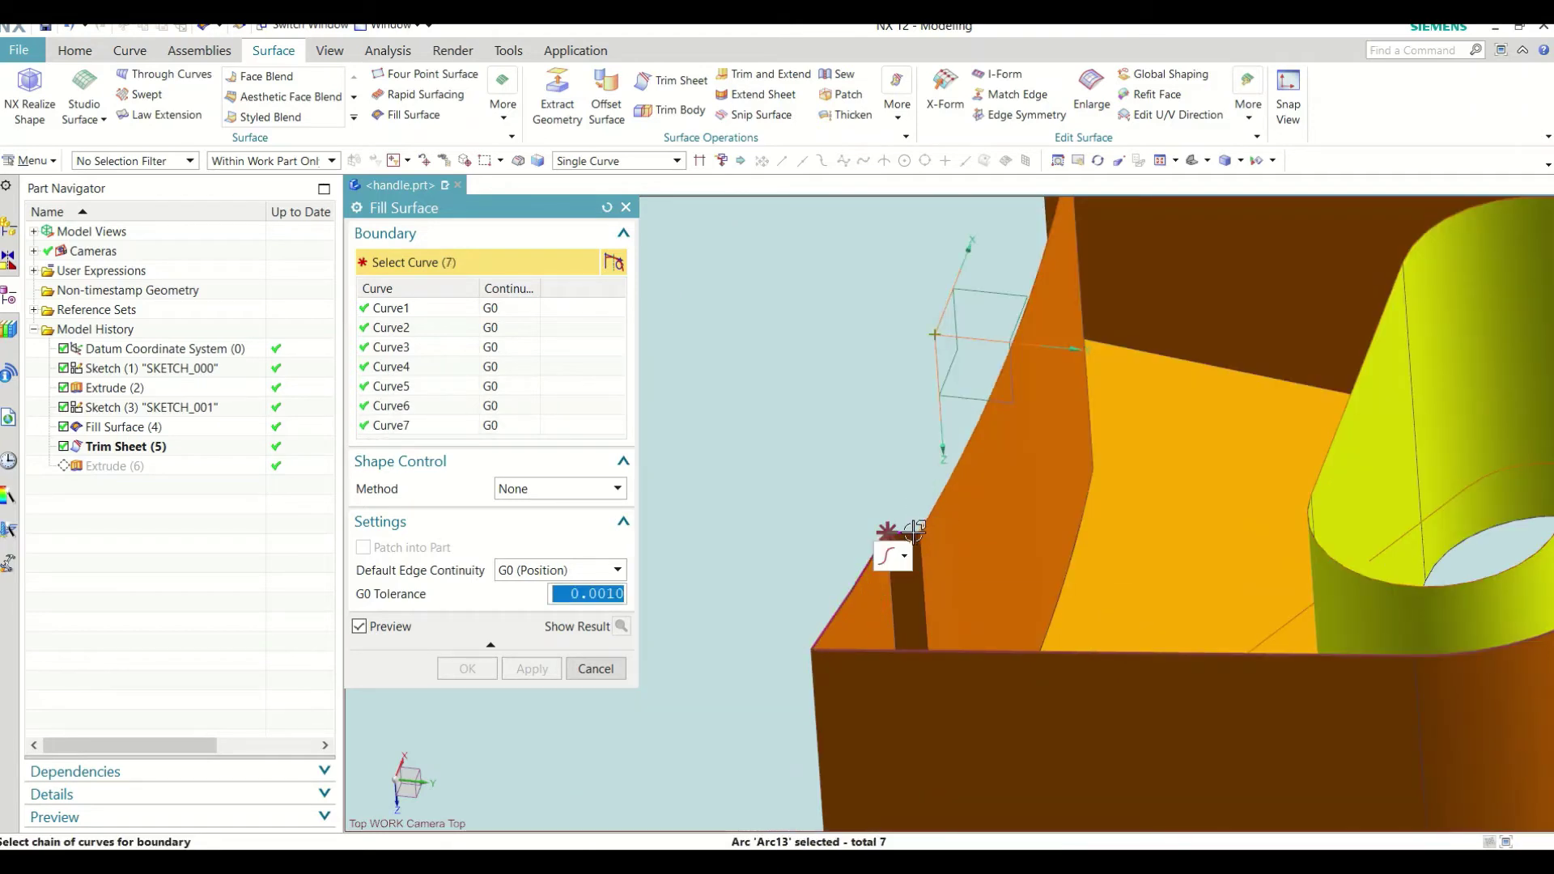
pyautogui.scroll(3, 899, 526)
pyautogui.click(921, 484)
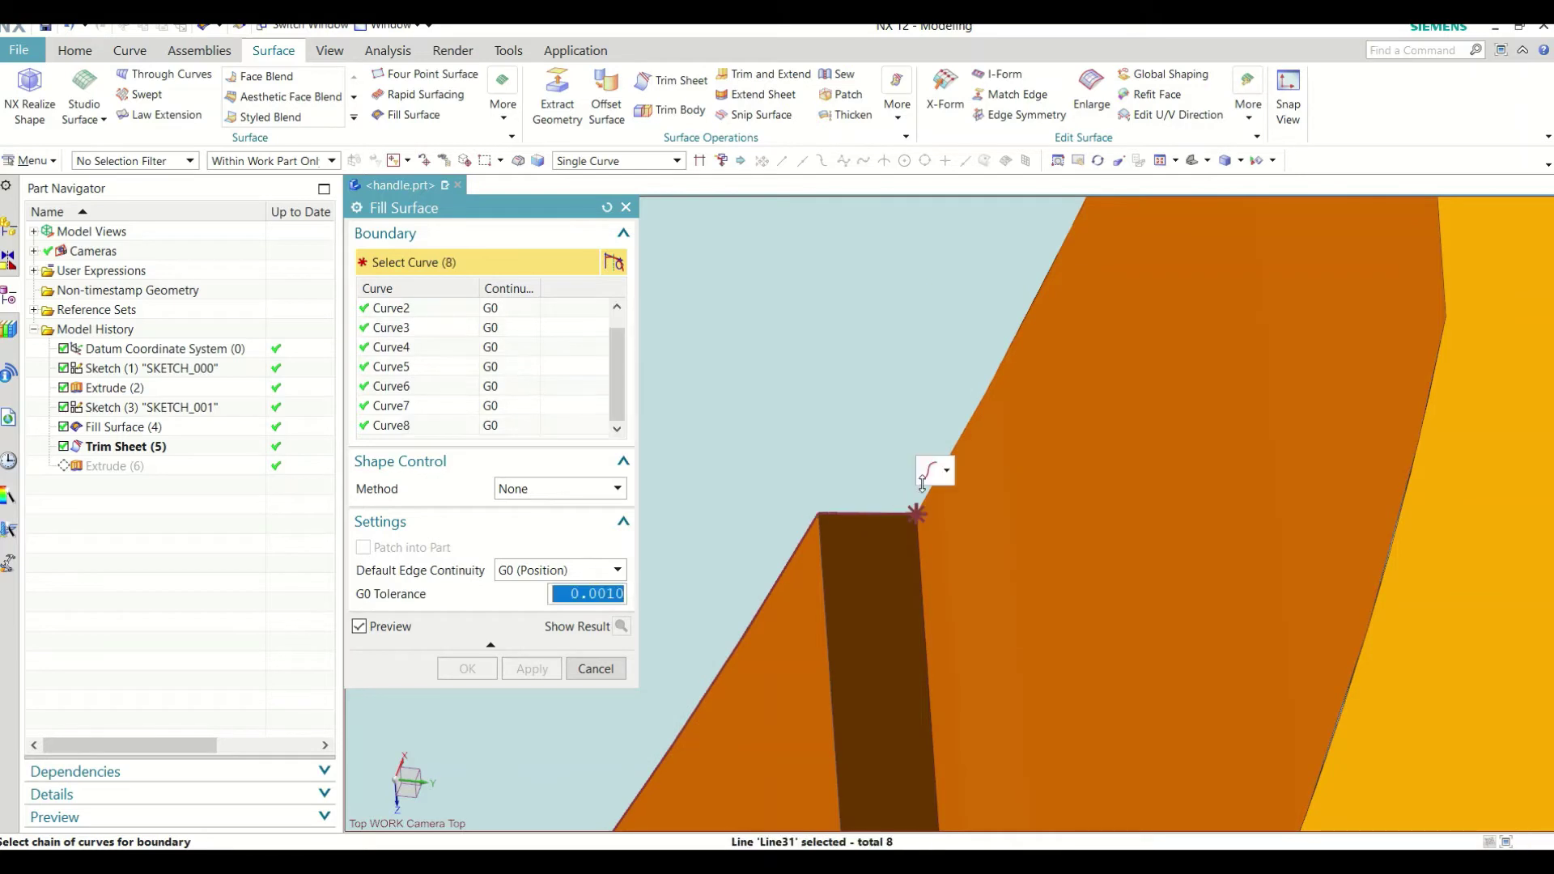
pyautogui.click(985, 503)
pyautogui.scroll(-3, 985, 503)
pyautogui.scroll(-2, 1055, 537)
pyautogui.scroll(5, 1085, 365)
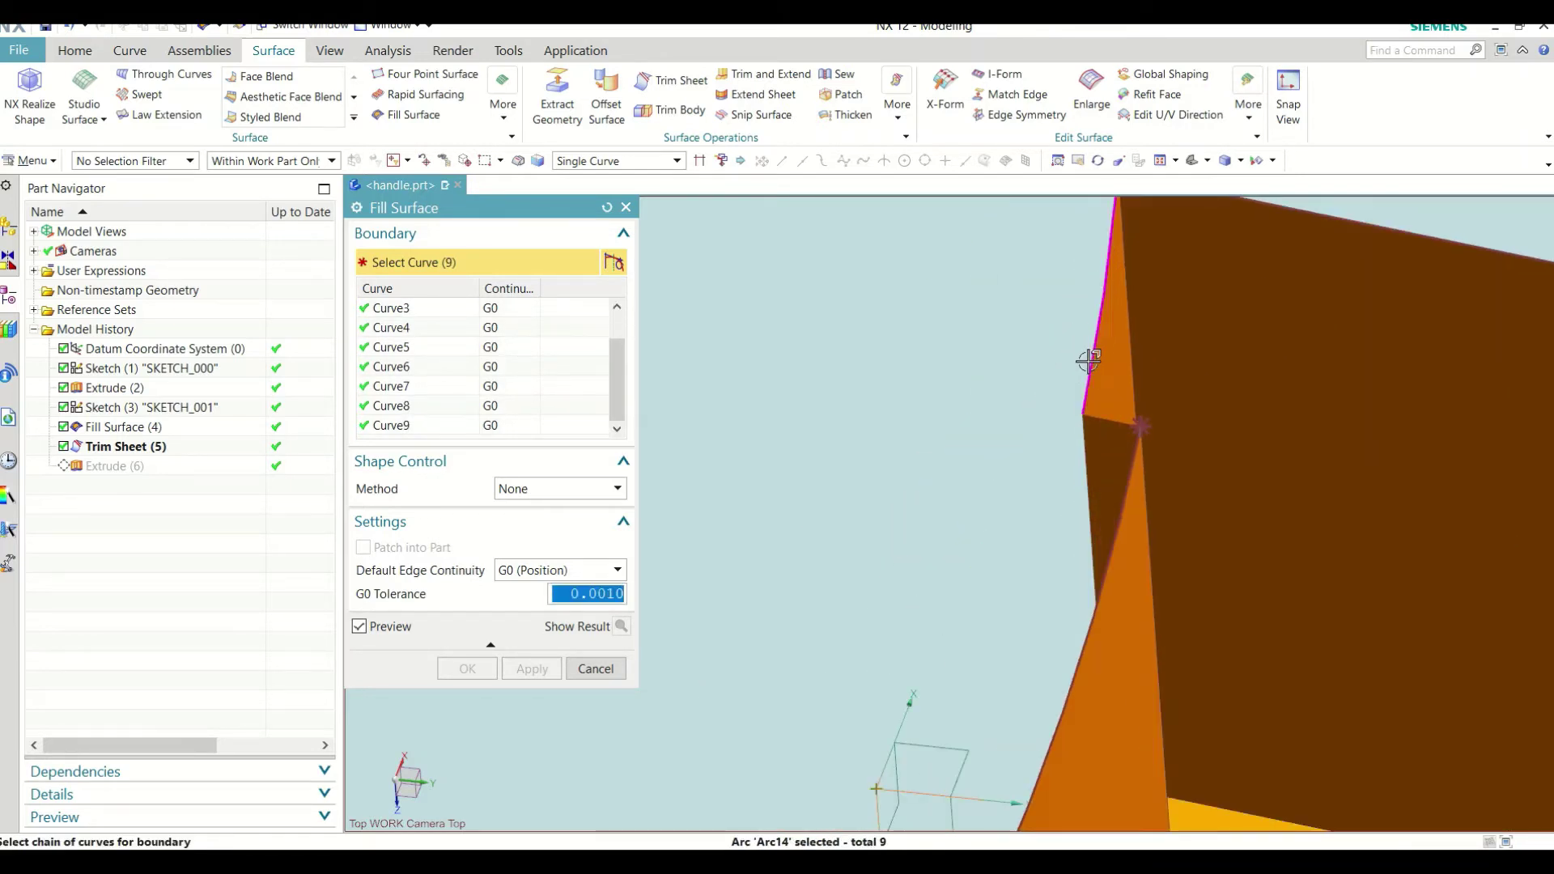
pyautogui.click(1114, 424)
pyautogui.click(1114, 424)
pyautogui.scroll(-3, 972, 401)
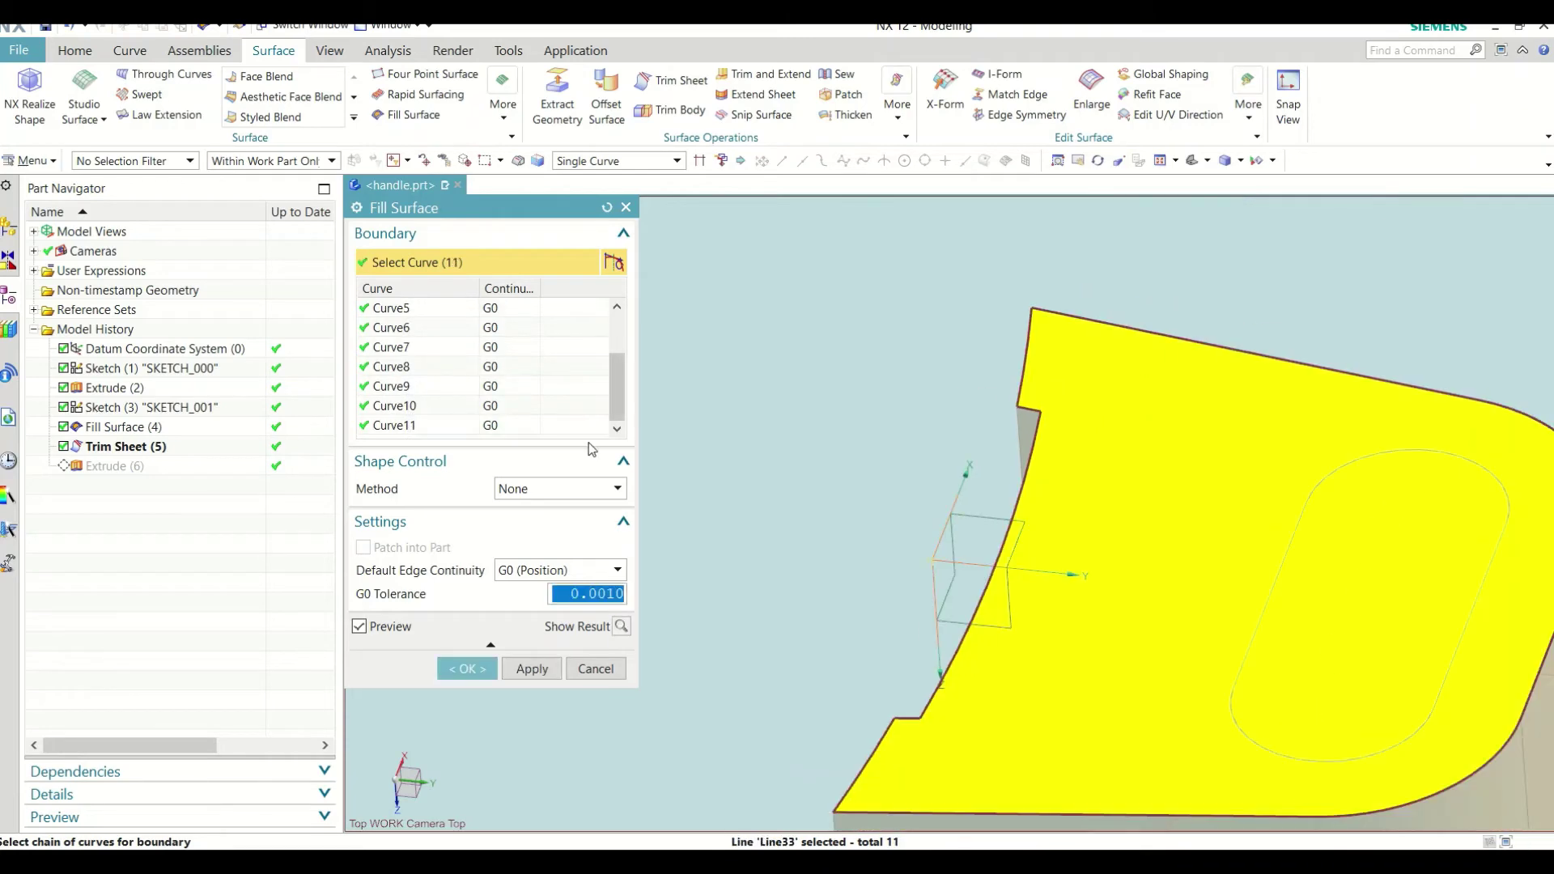
pyautogui.click(490, 667)
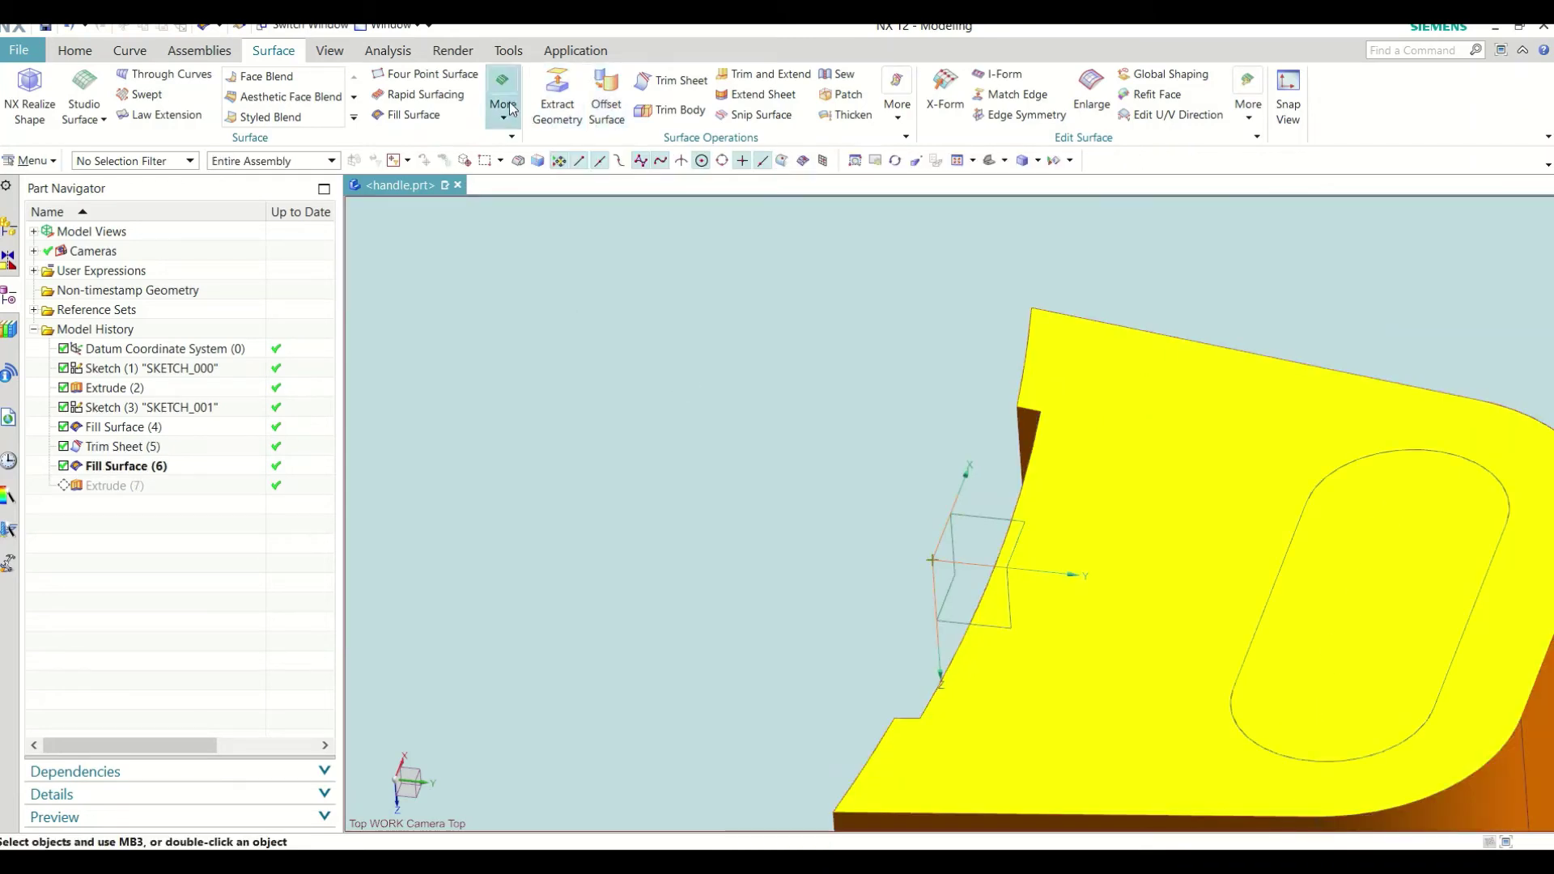
# Step: Trim the underside fill surface against the slot walls, keeping the chosen region
pyautogui.click(1201, 514)
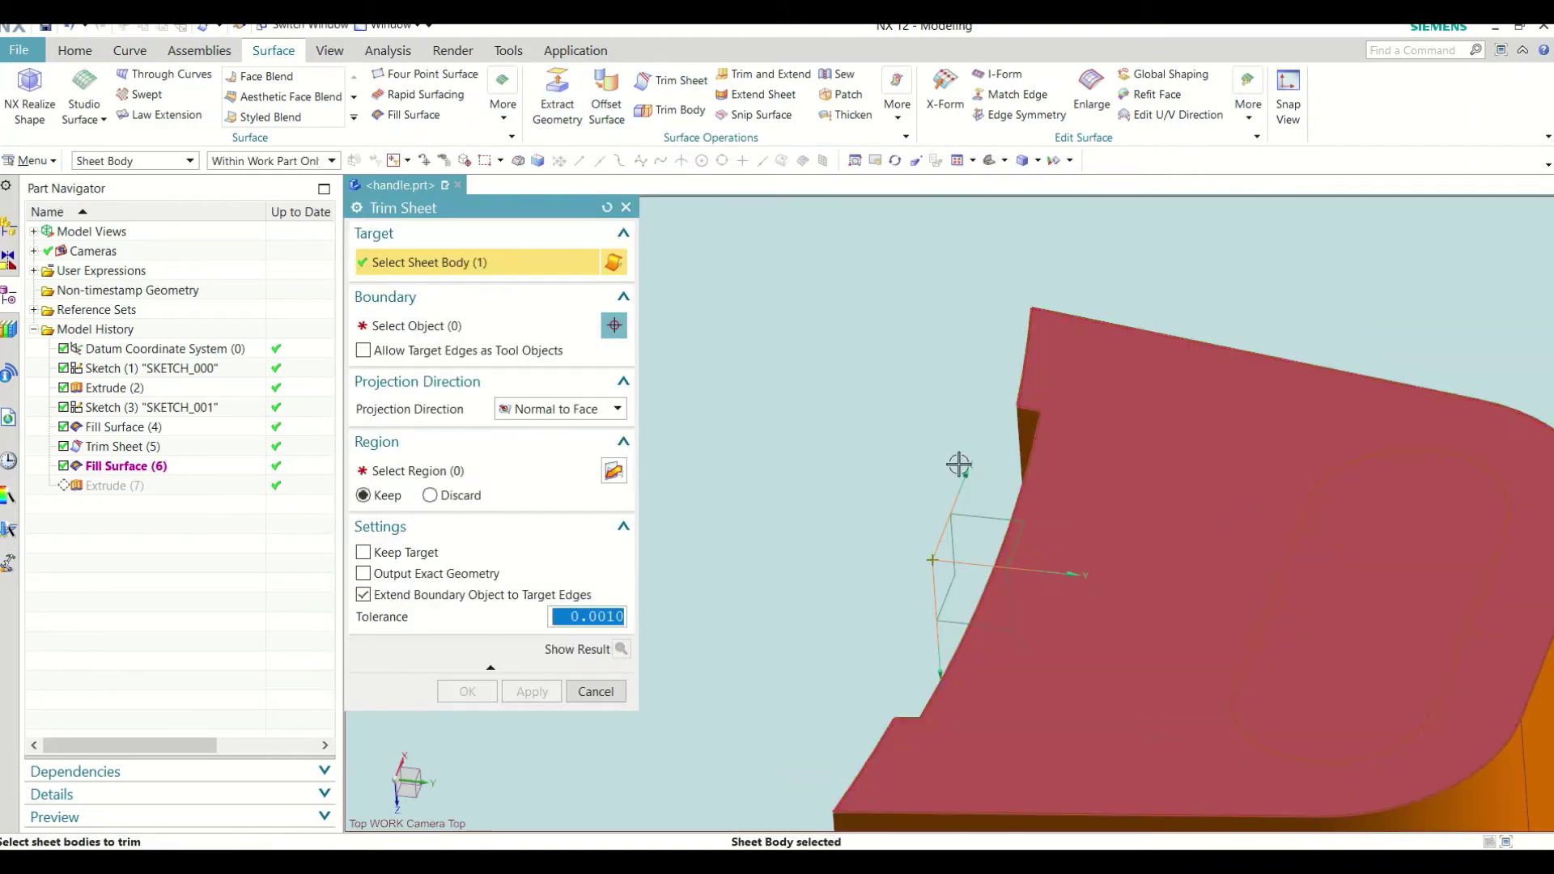
pyautogui.moveTo(1059, 462)
pyautogui.mouseDown(button='middle')
pyautogui.moveTo(1191, 591)
pyautogui.moveTo(1390, 511)
pyautogui.moveTo(649, 337)
pyautogui.mouseUp(button='middle')
pyautogui.click(615, 325)
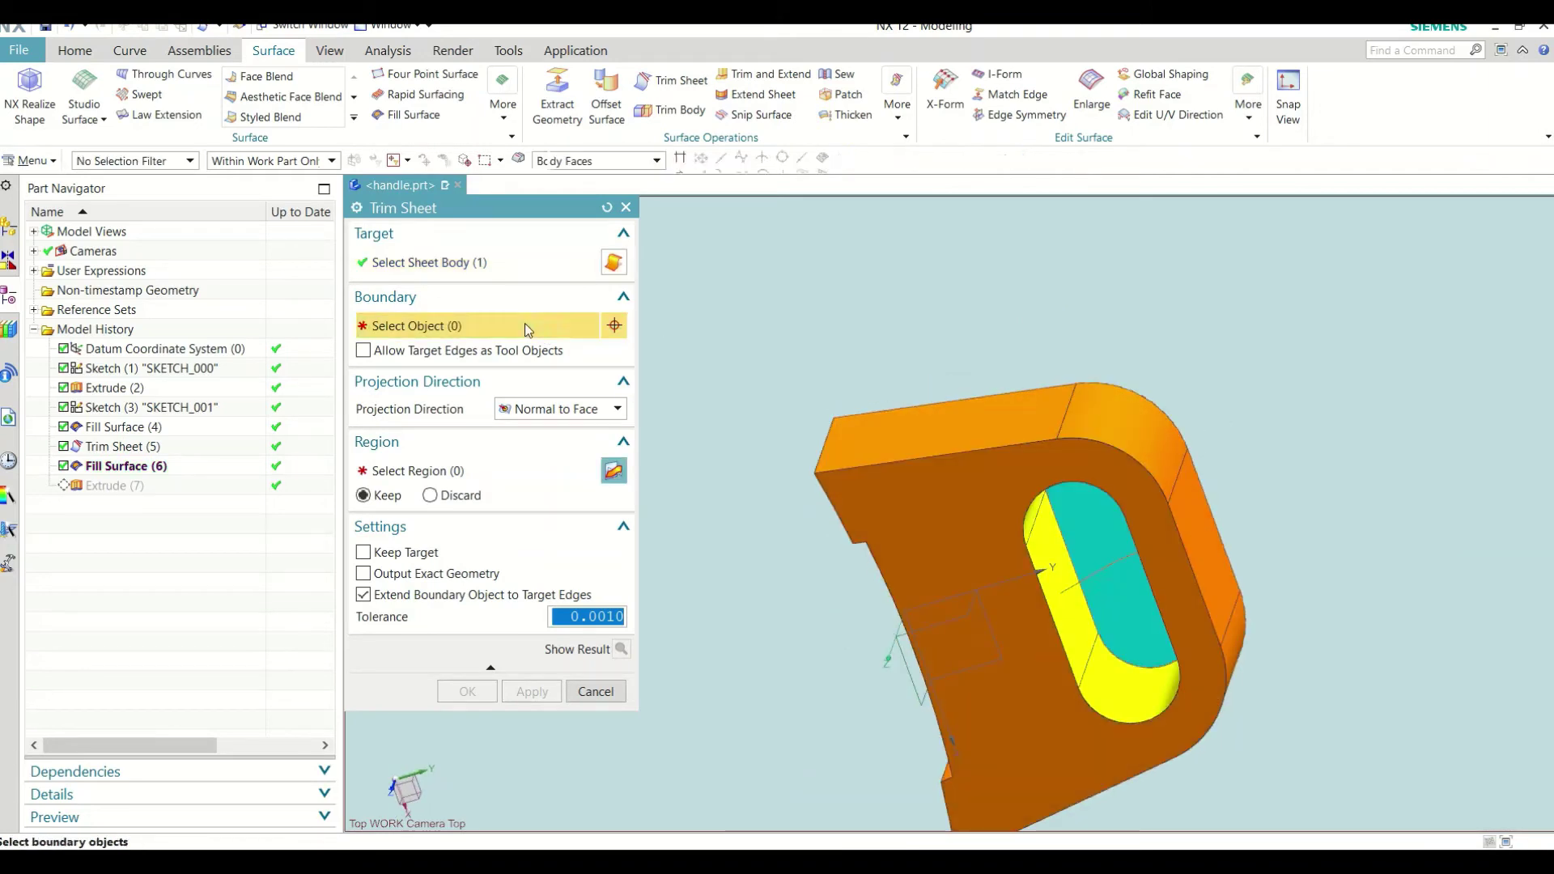
pyautogui.click(1076, 609)
pyautogui.click(491, 479)
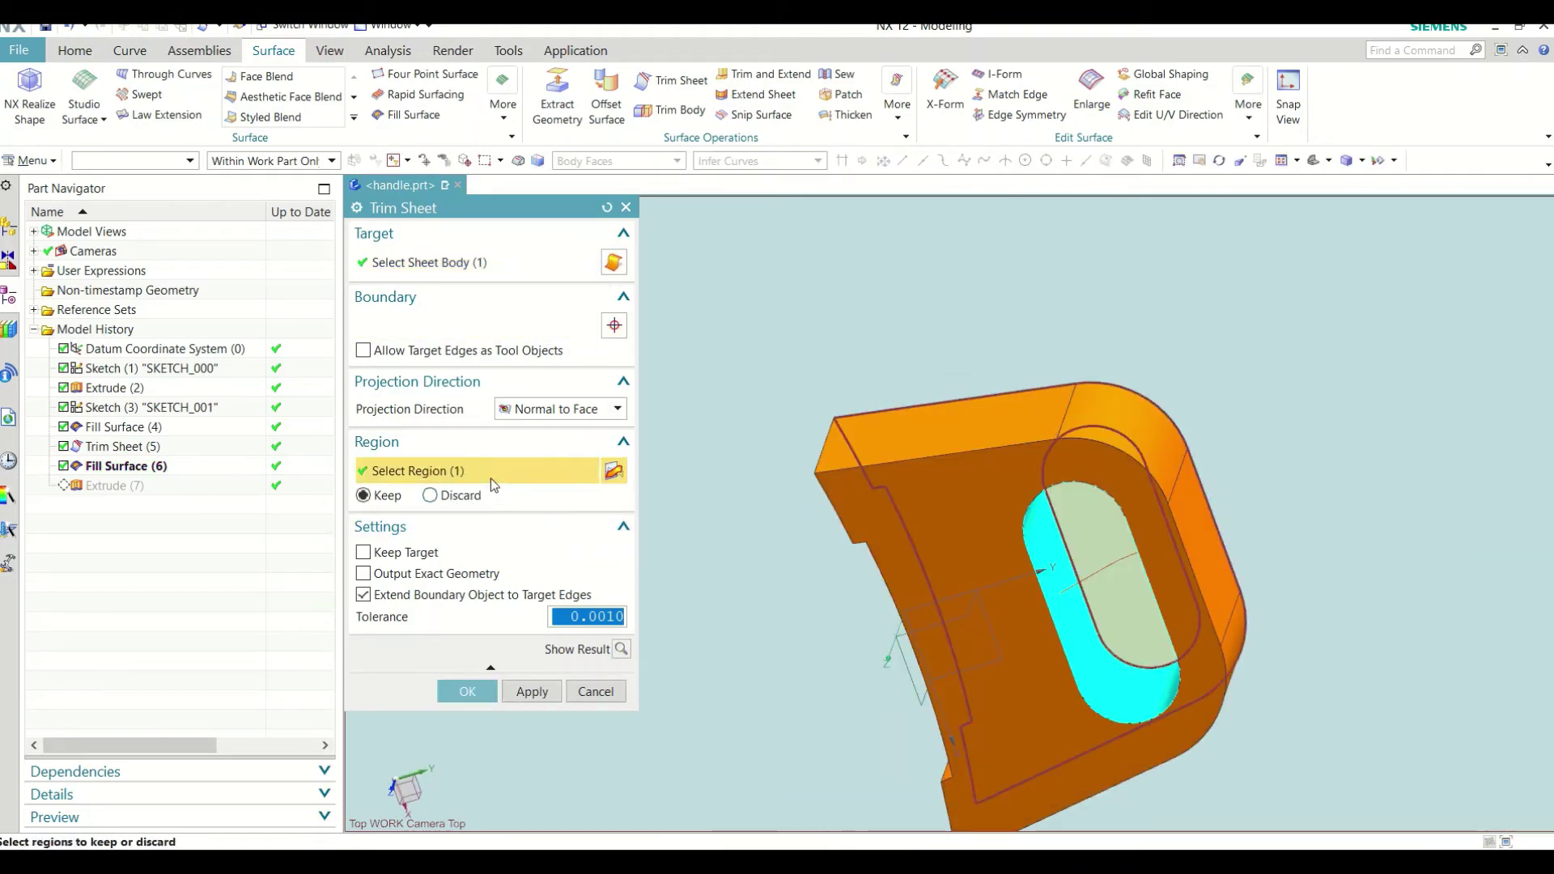
pyautogui.click(468, 693)
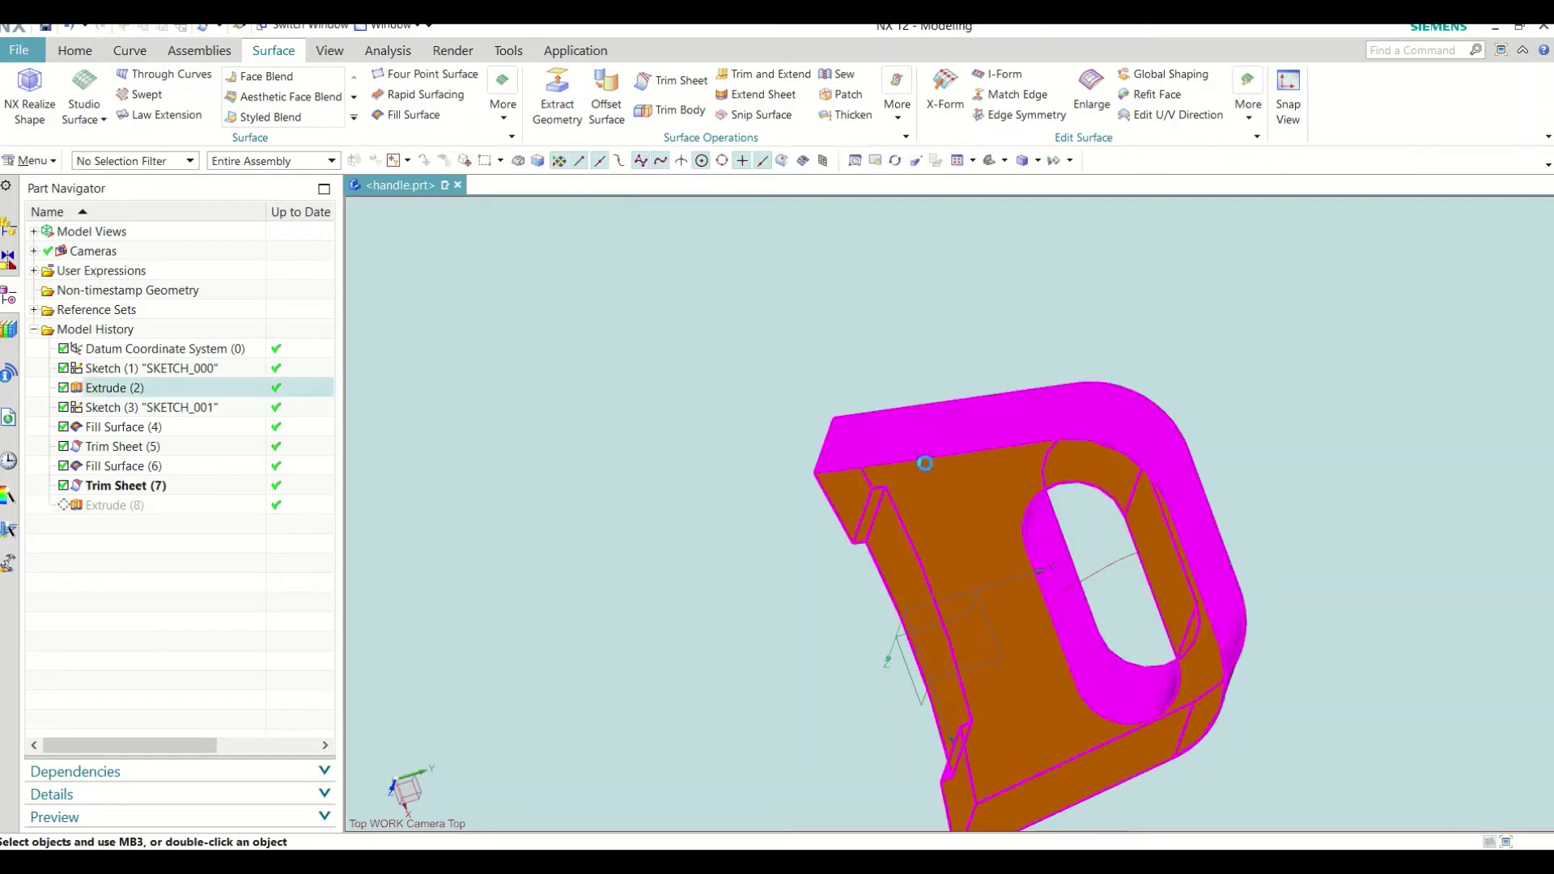
pyautogui.moveTo(1023, 458)
pyautogui.mouseDown(button='middle')
pyautogui.moveTo(975, 610)
pyautogui.moveTo(954, 607)
pyautogui.moveTo(1005, 502)
pyautogui.mouseUp(button='middle')
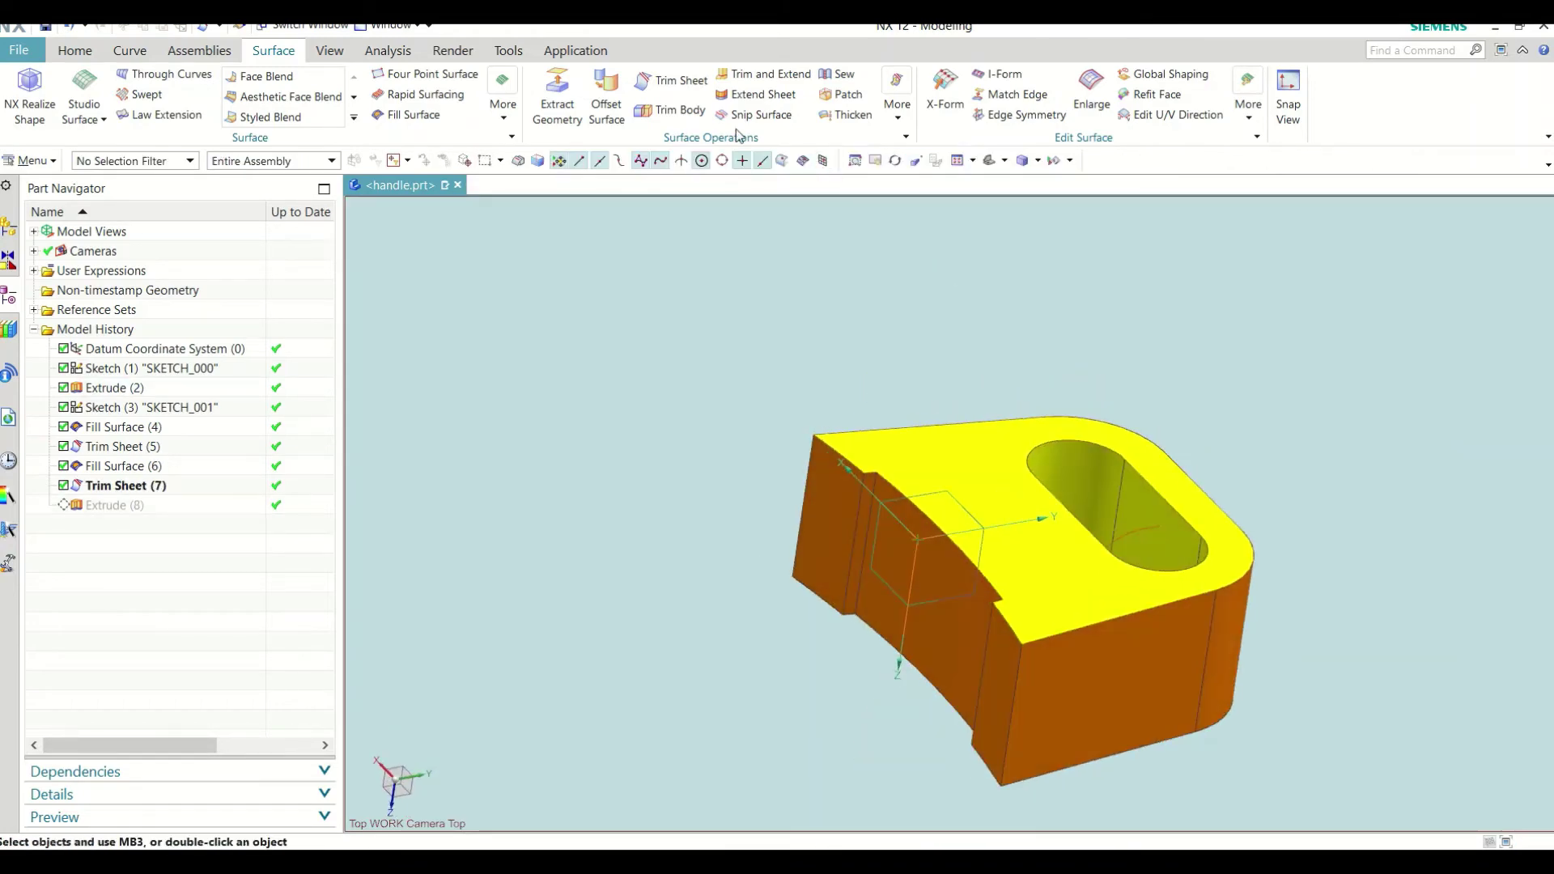
# Step: Sew the top face with the slot and side sheets into one solid body
pyautogui.click(840, 80)
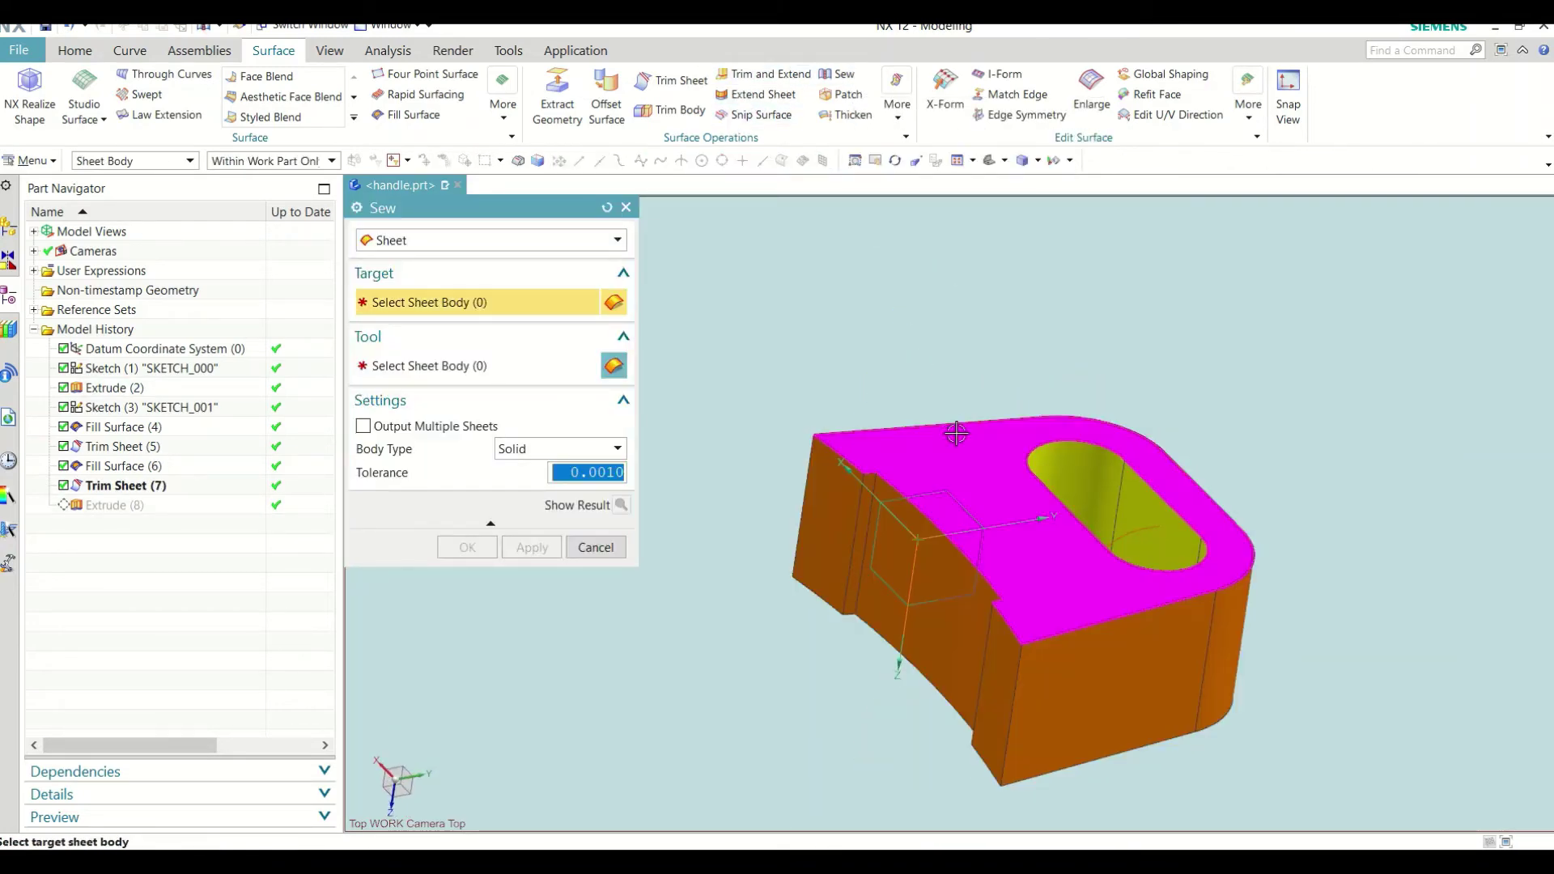
pyautogui.click(957, 458)
pyautogui.click(1133, 524)
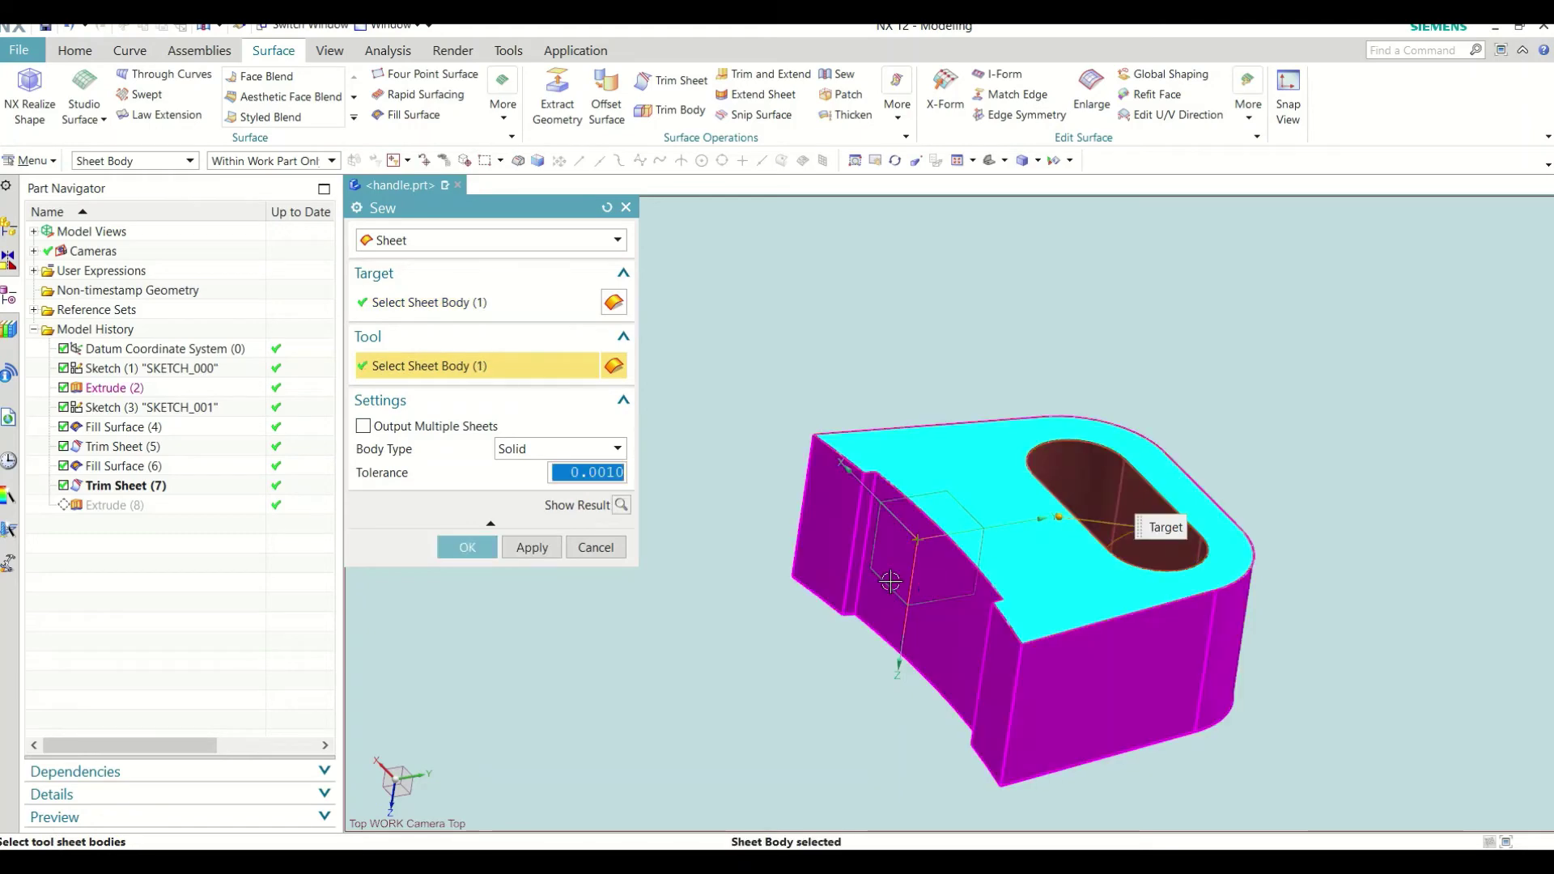
pyautogui.click(845, 597)
pyautogui.moveTo(846, 597)
pyautogui.mouseDown(button='middle')
pyautogui.moveTo(1322, 545)
pyautogui.moveTo(718, 556)
pyautogui.moveTo(930, 590)
pyautogui.moveTo(896, 676)
pyautogui.moveTo(470, 461)
pyautogui.mouseUp(button='middle')
pyautogui.click(489, 554)
pyautogui.scroll(-1, 469, 461)
# Step: Make Extrude (9) the current feature, briefly starting and abandoning a Trim Sheet
pyautogui.click(162, 526)
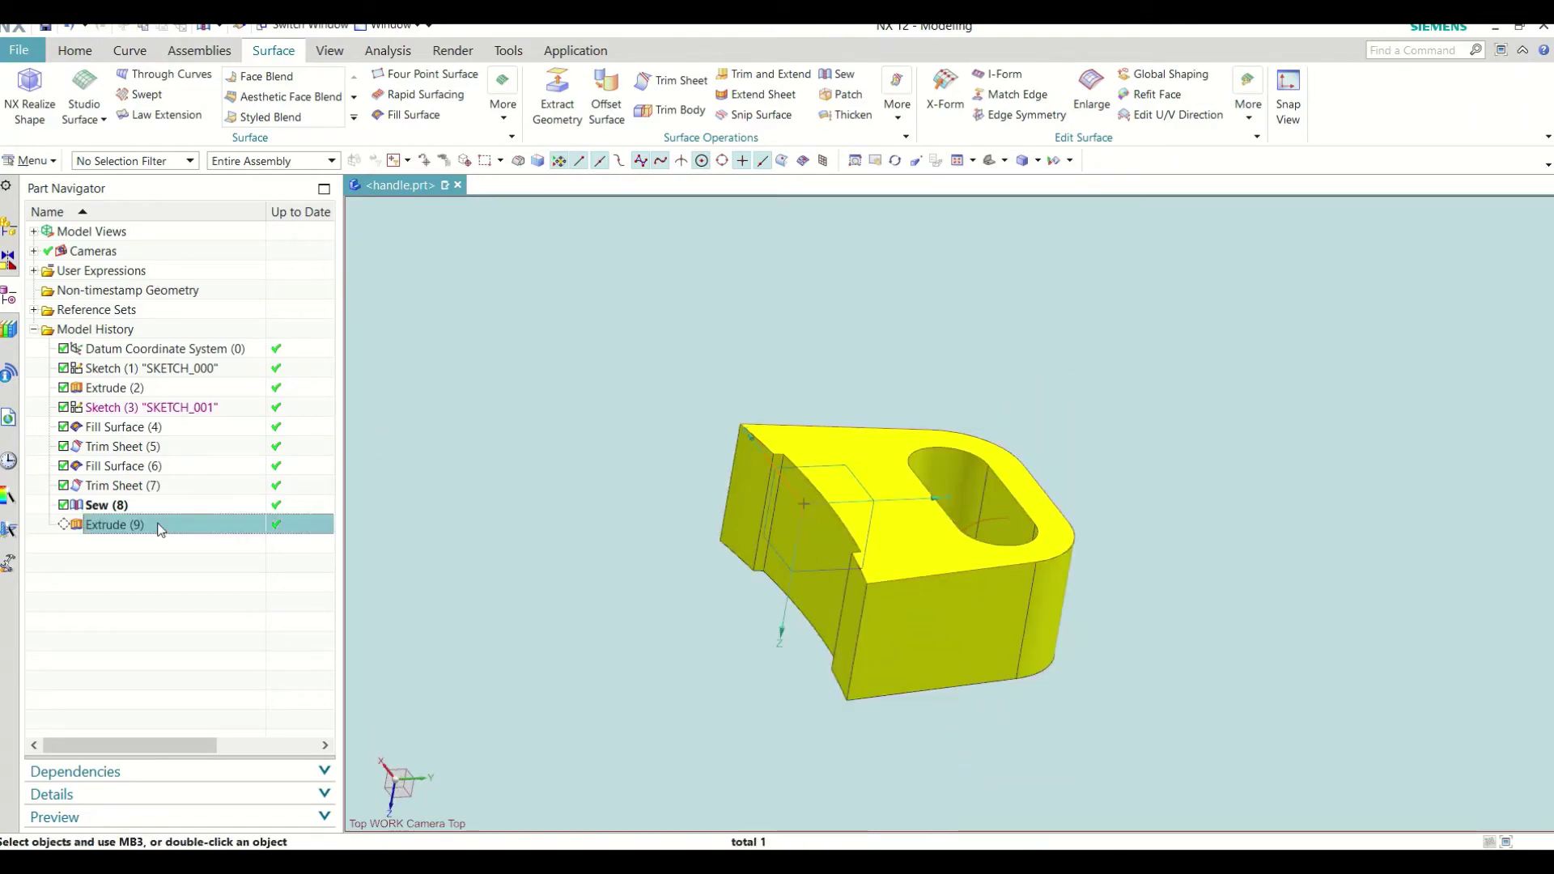
pyautogui.rightClick(162, 527)
pyautogui.click(310, 507)
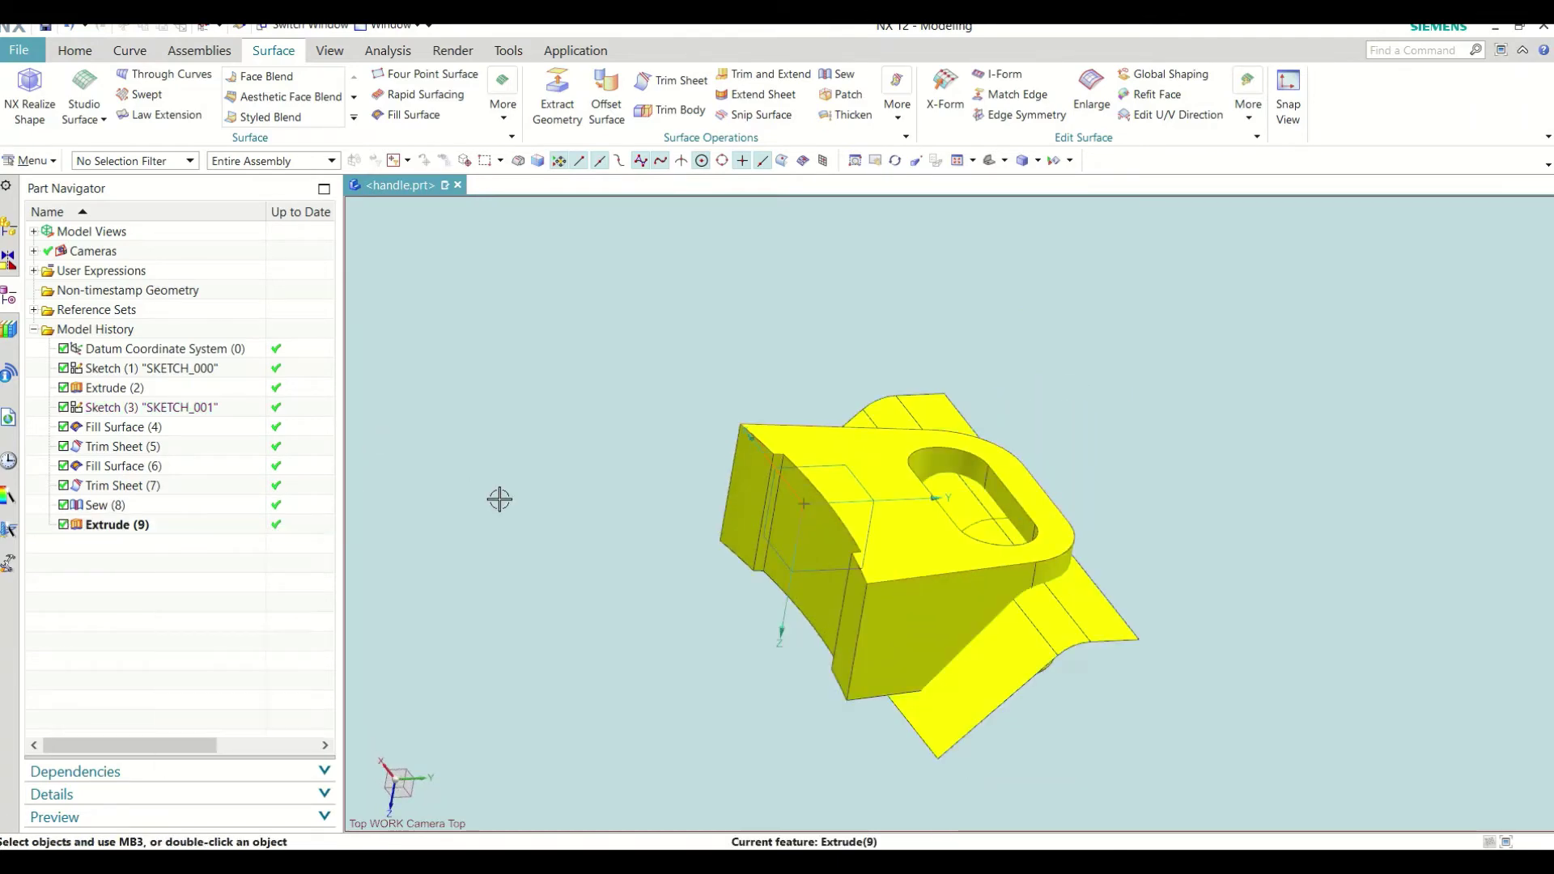
pyautogui.moveTo(997, 713)
pyautogui.mouseDown(button='middle')
pyautogui.moveTo(1006, 572)
pyautogui.moveTo(1055, 461)
pyautogui.mouseUp(button='middle')
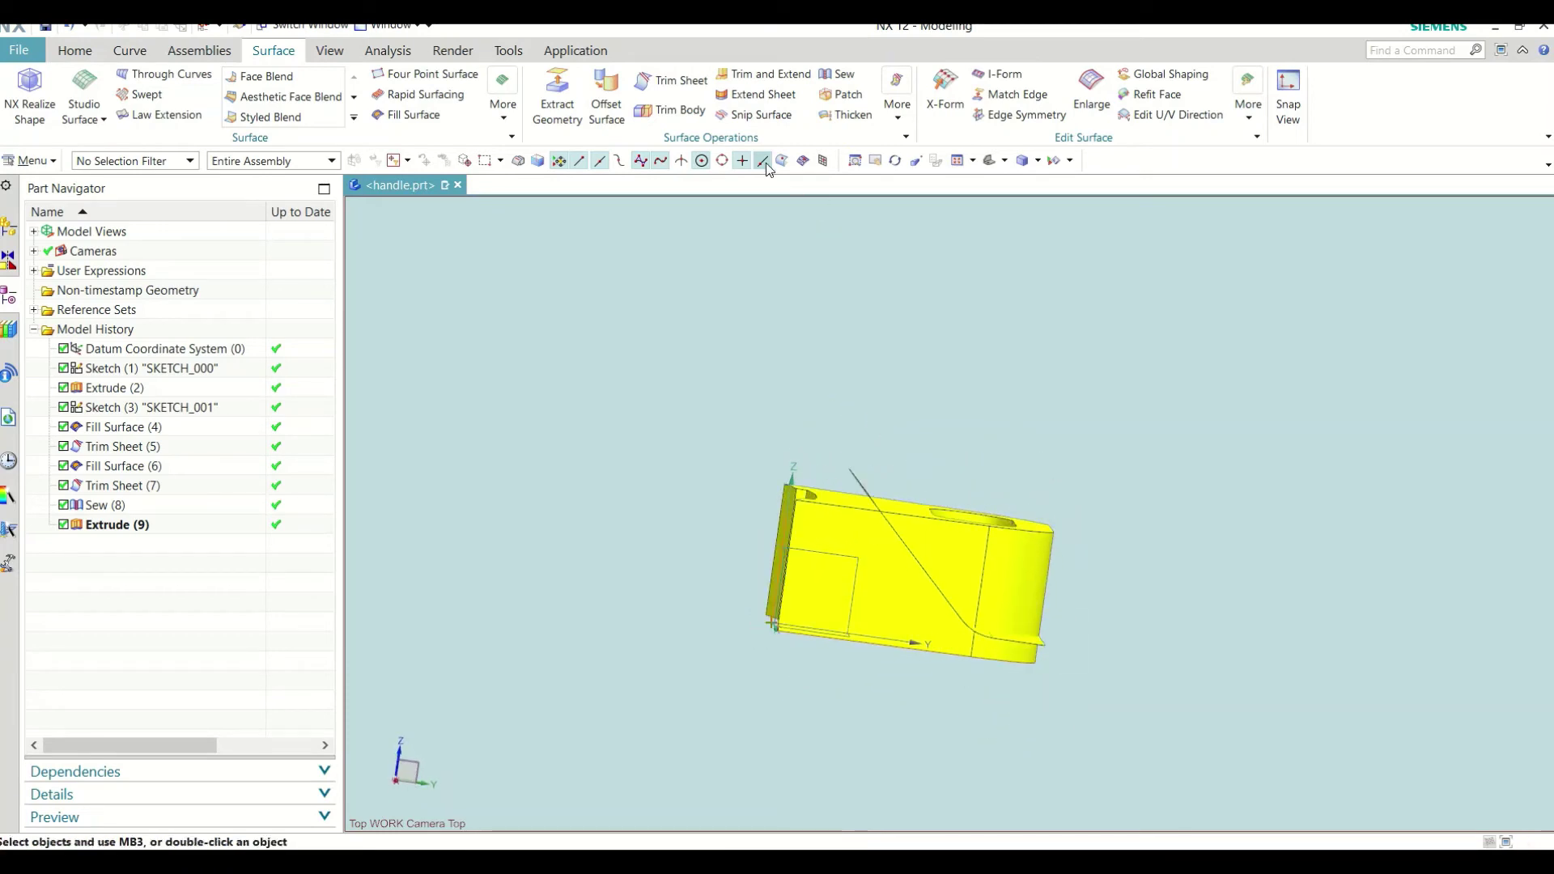
pyautogui.click(672, 81)
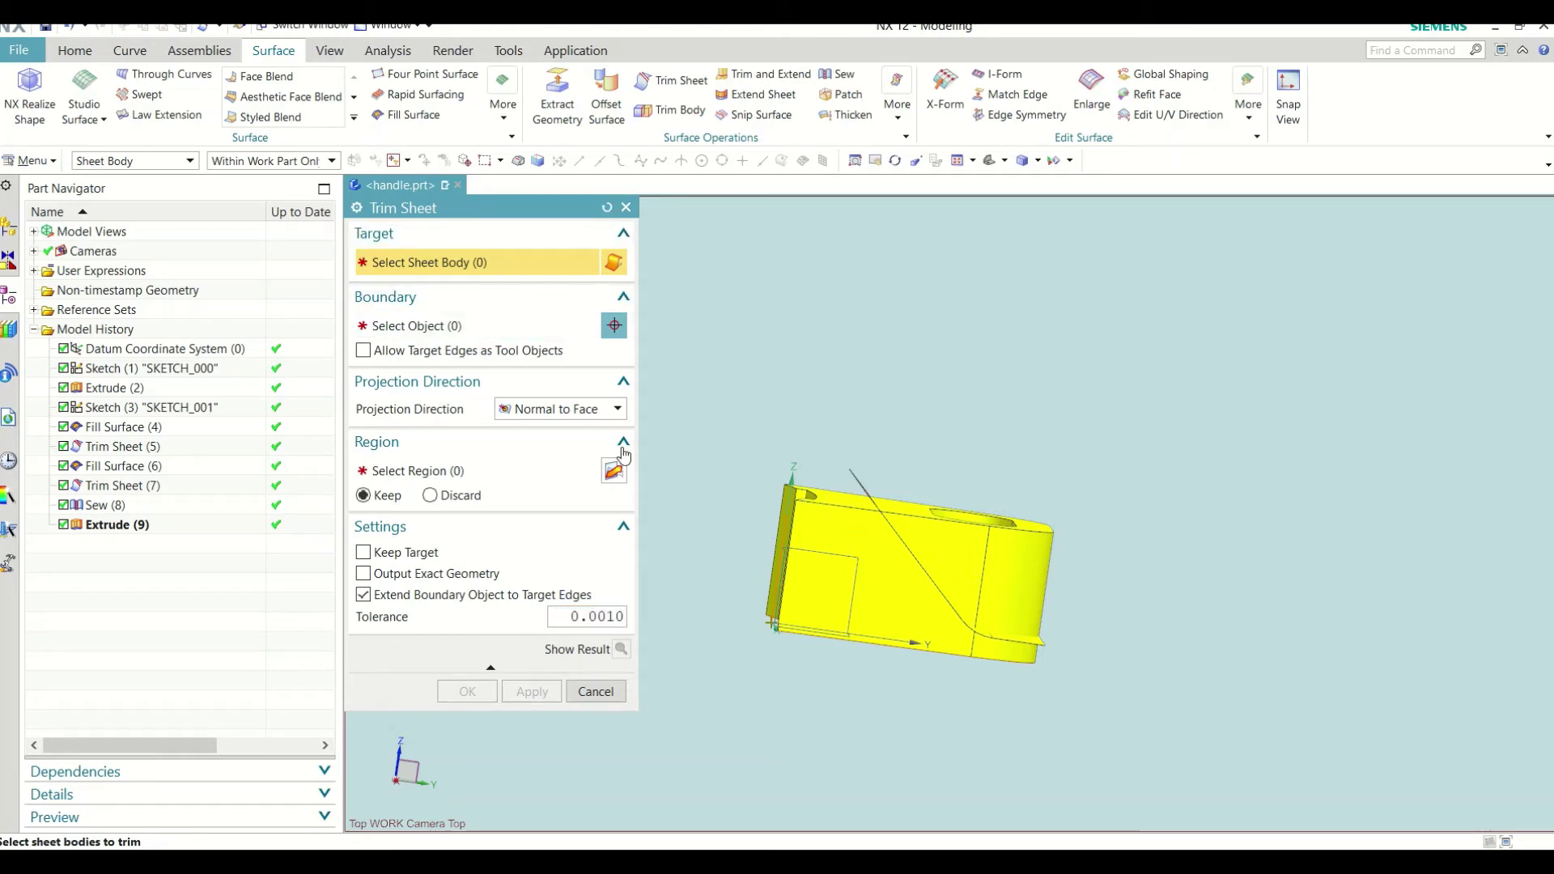
pyautogui.click(626, 207)
# Step: Edit the sloped Extrude (9) sheet's parameters and accept them
pyautogui.click(156, 505)
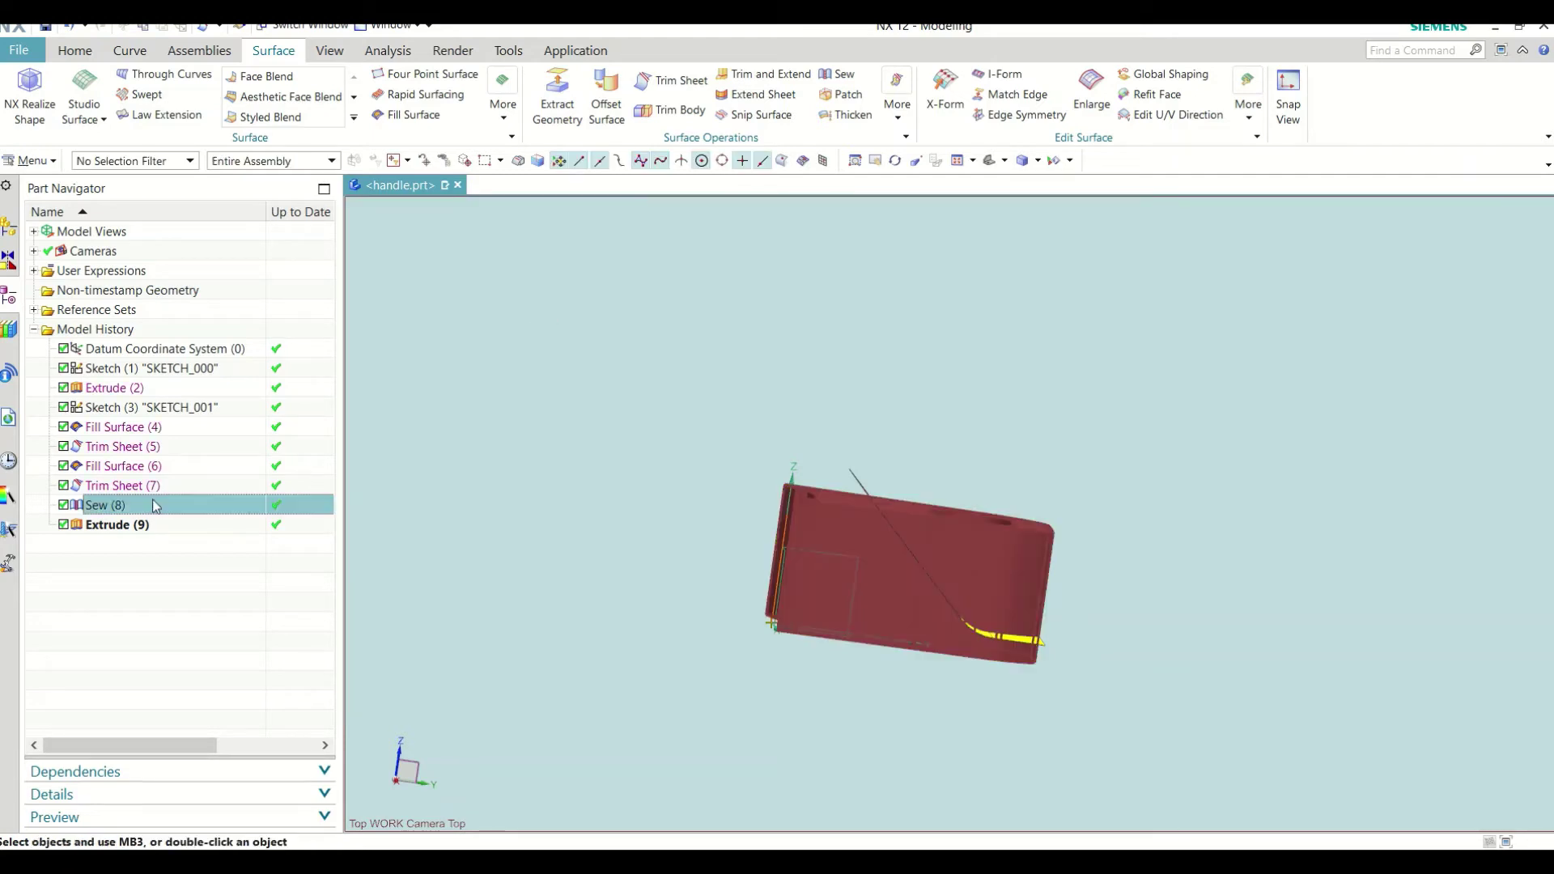
pyautogui.moveTo(643, 502); pyautogui.dragTo(611, 551, button='middle')
pyautogui.click(202, 524)
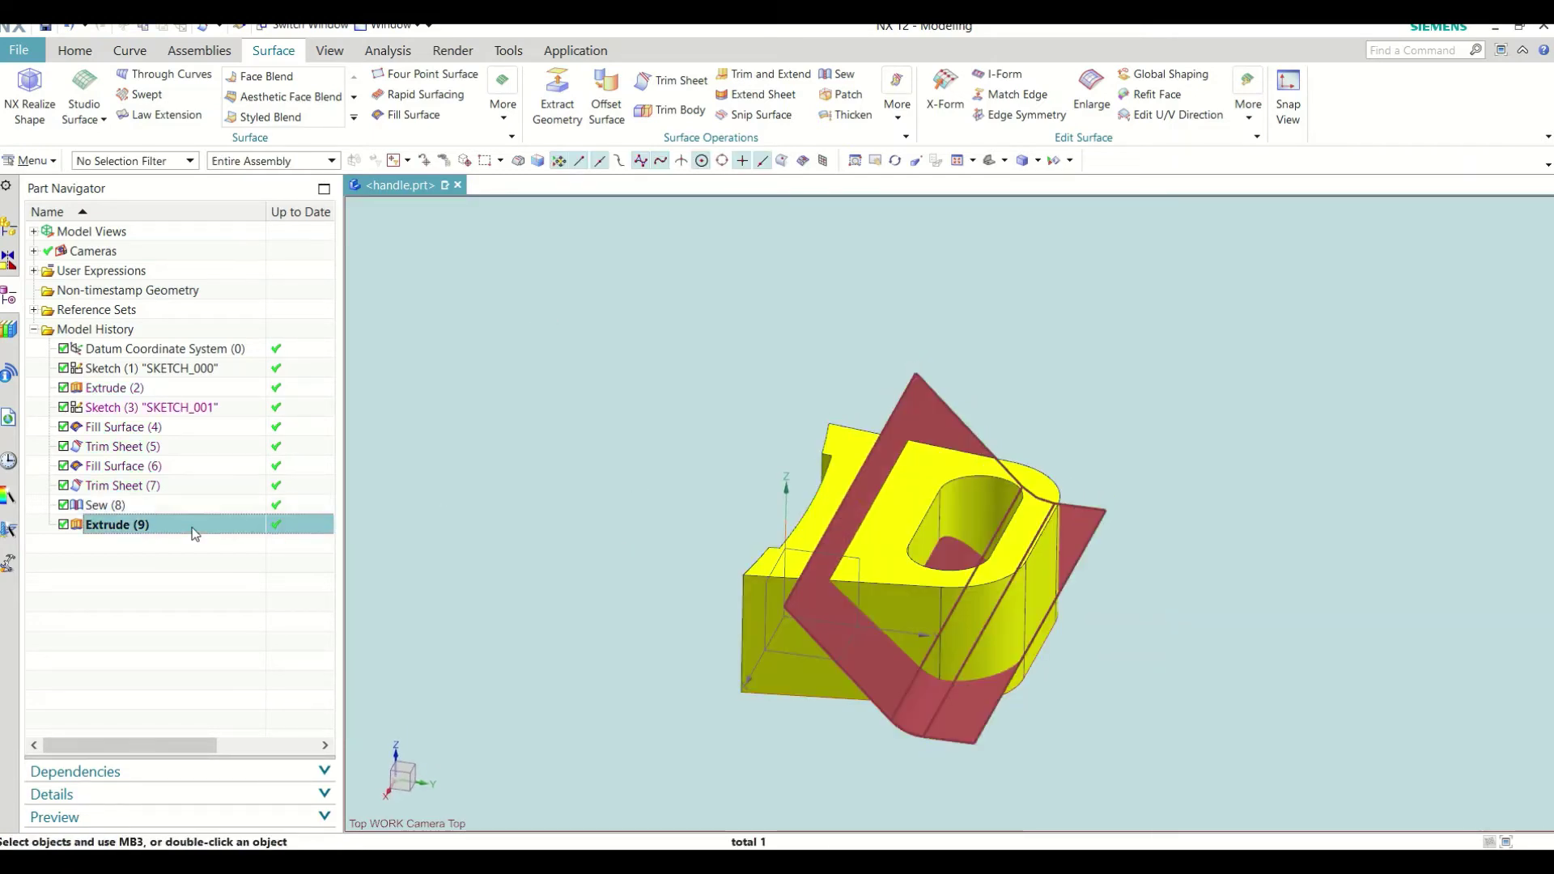
pyautogui.rightClick(191, 527)
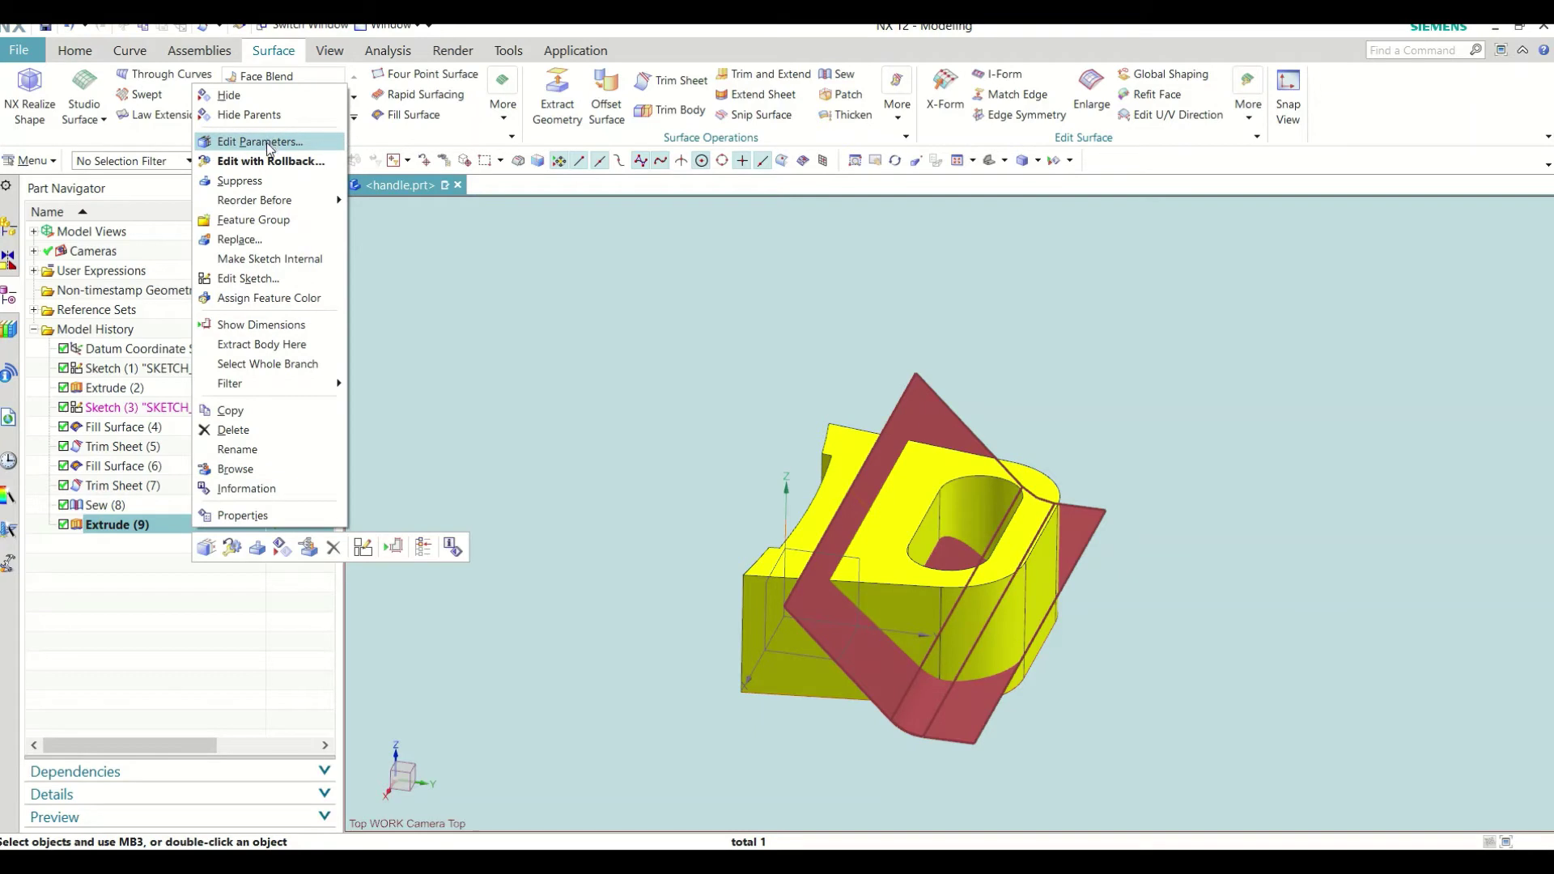
pyautogui.click(268, 143)
pyautogui.middleClick(850, 606)
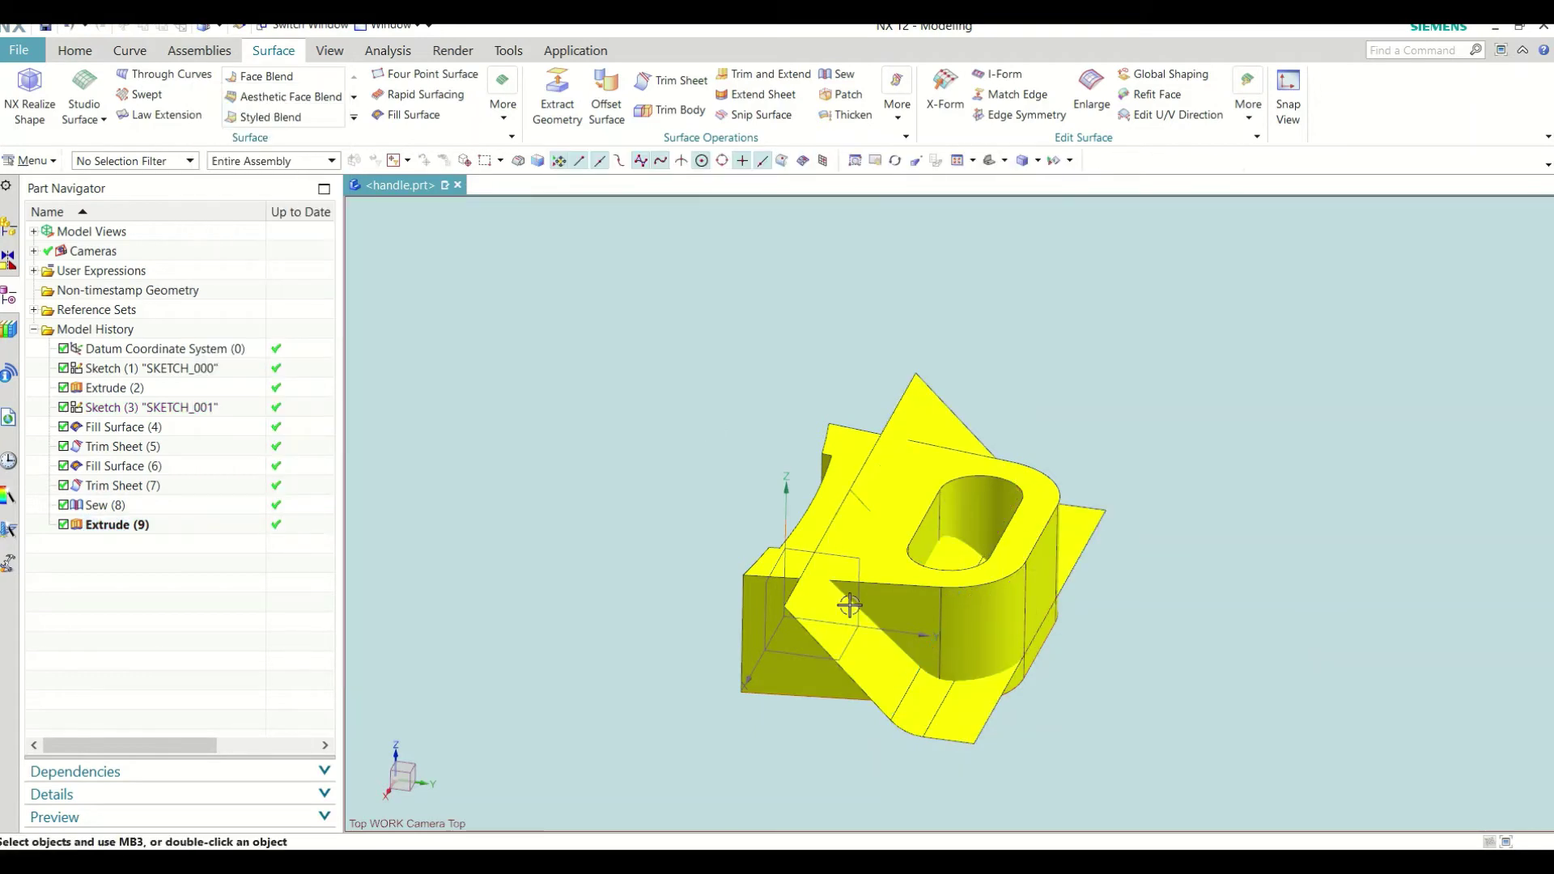
# Step: Change Sew (8) so its Body Type is Sheet
pyautogui.click(143, 501)
pyautogui.rightClick(143, 502)
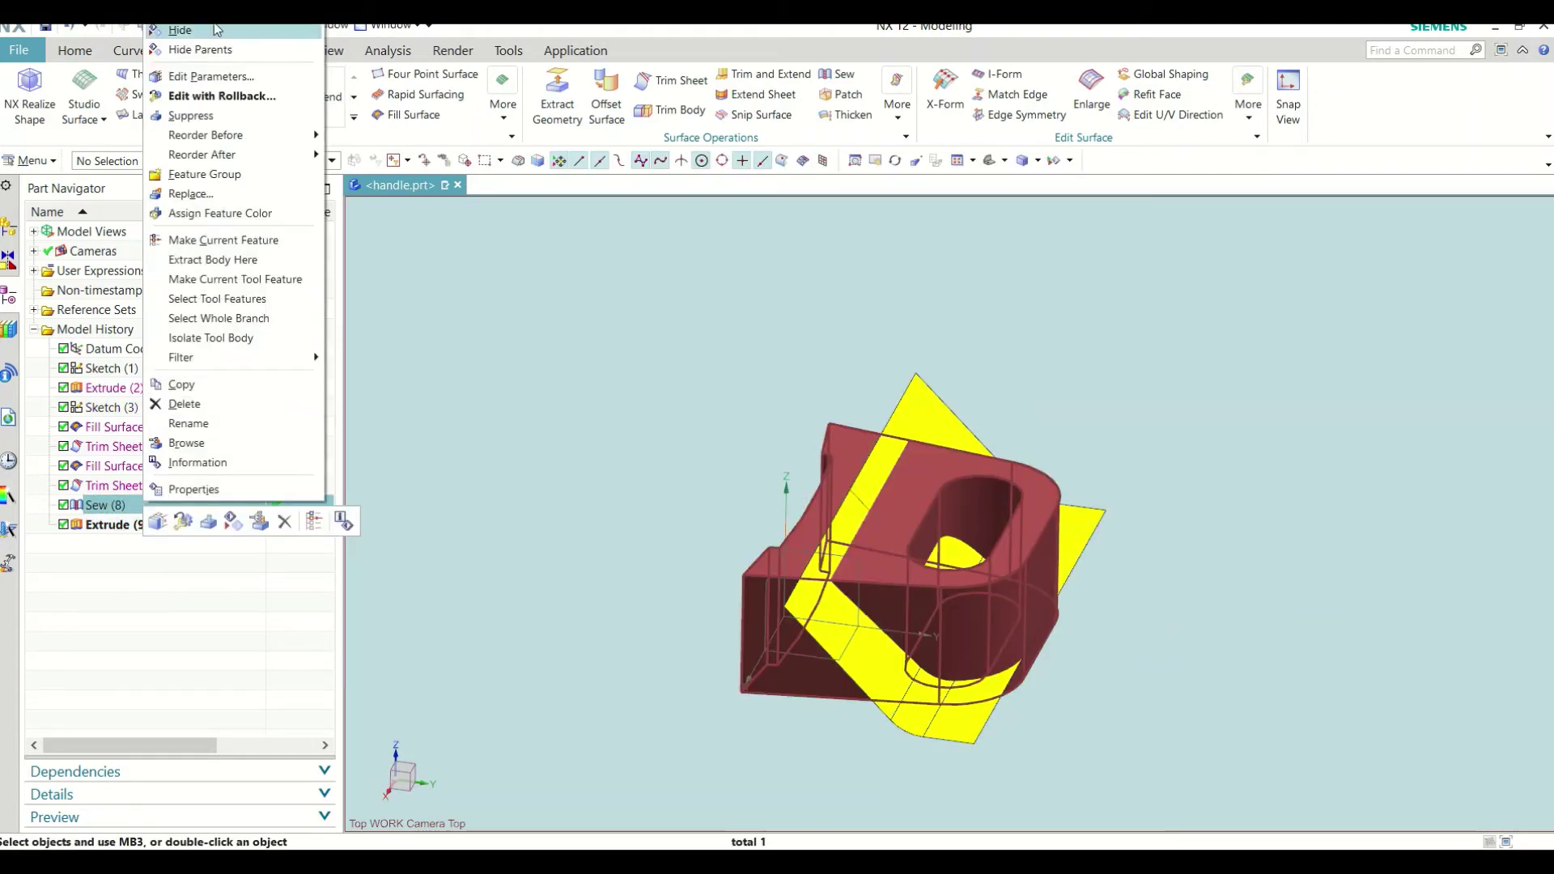
pyautogui.click(210, 75)
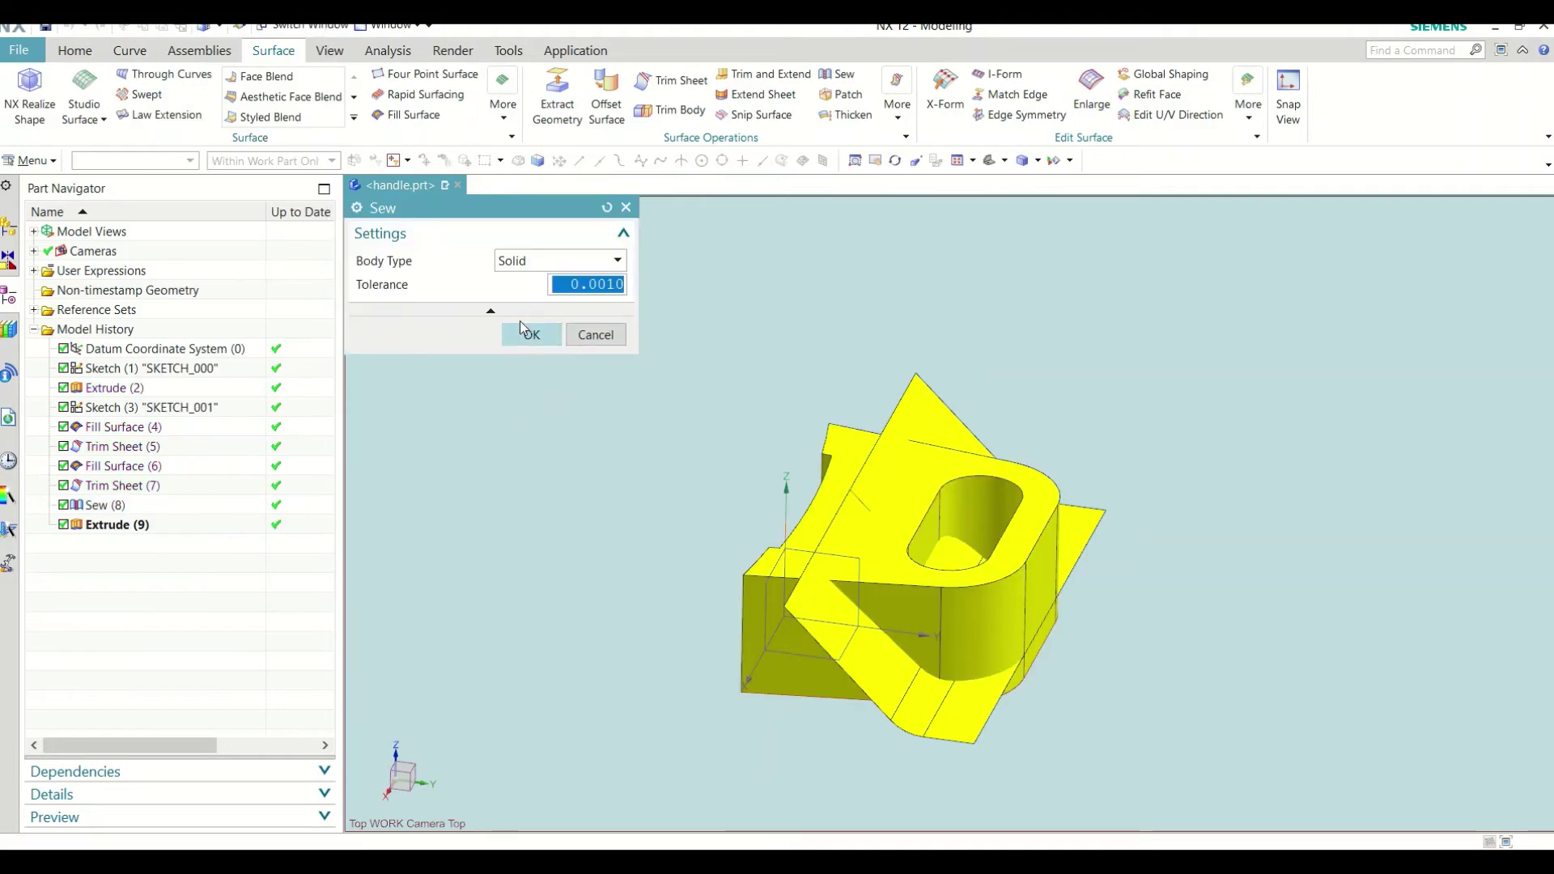
pyautogui.click(509, 262)
pyautogui.click(513, 299)
pyautogui.click(527, 334)
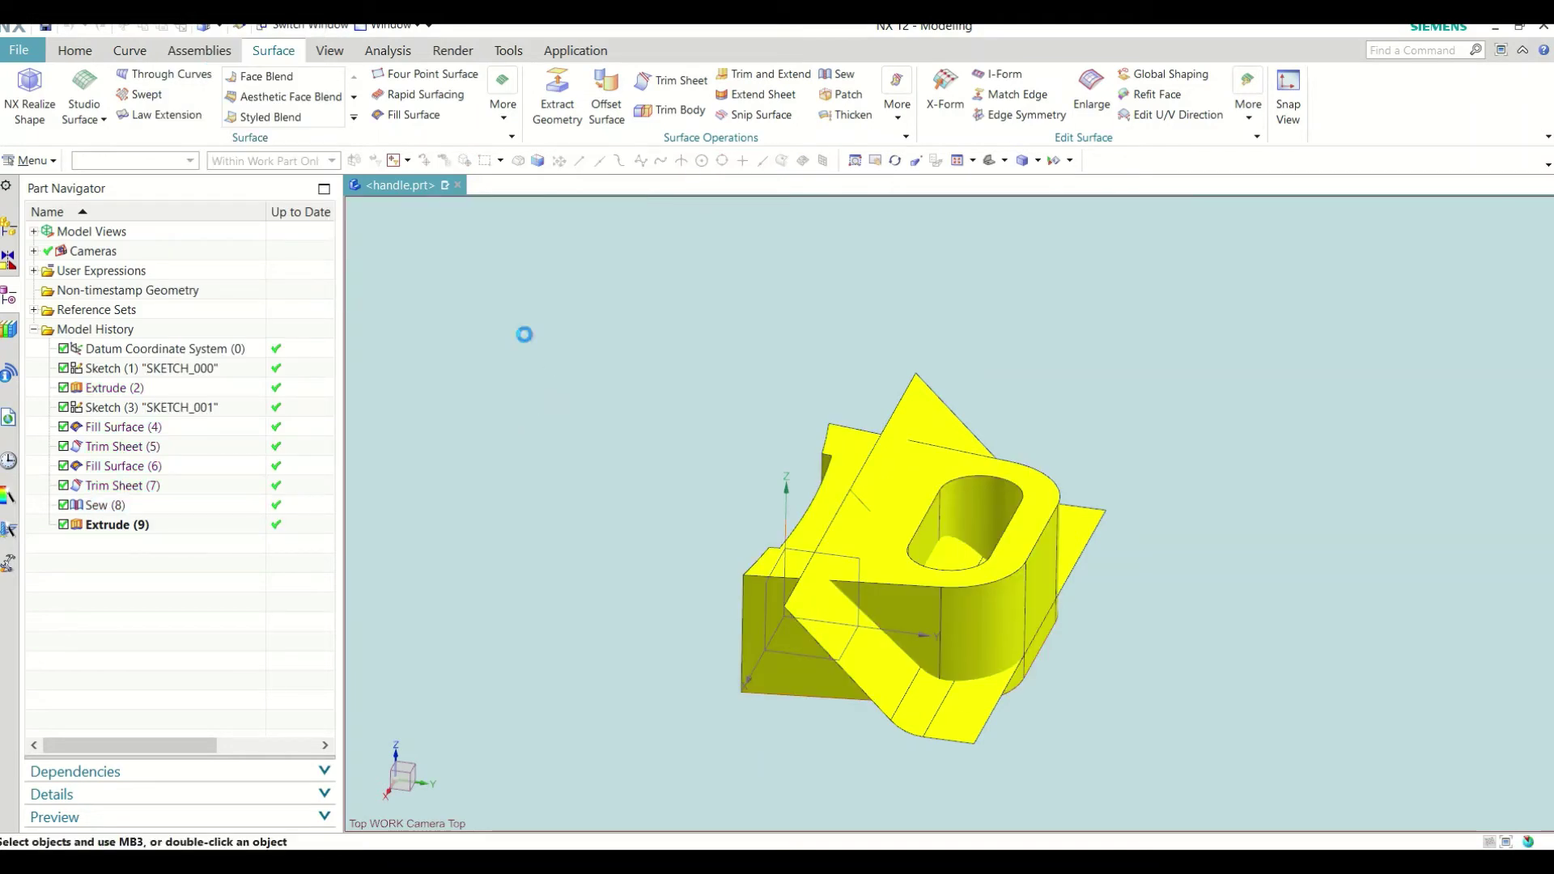
# Step: Check the model with an Edit Section view, then close the section
pyautogui.click(330, 52)
pyautogui.click(366, 115)
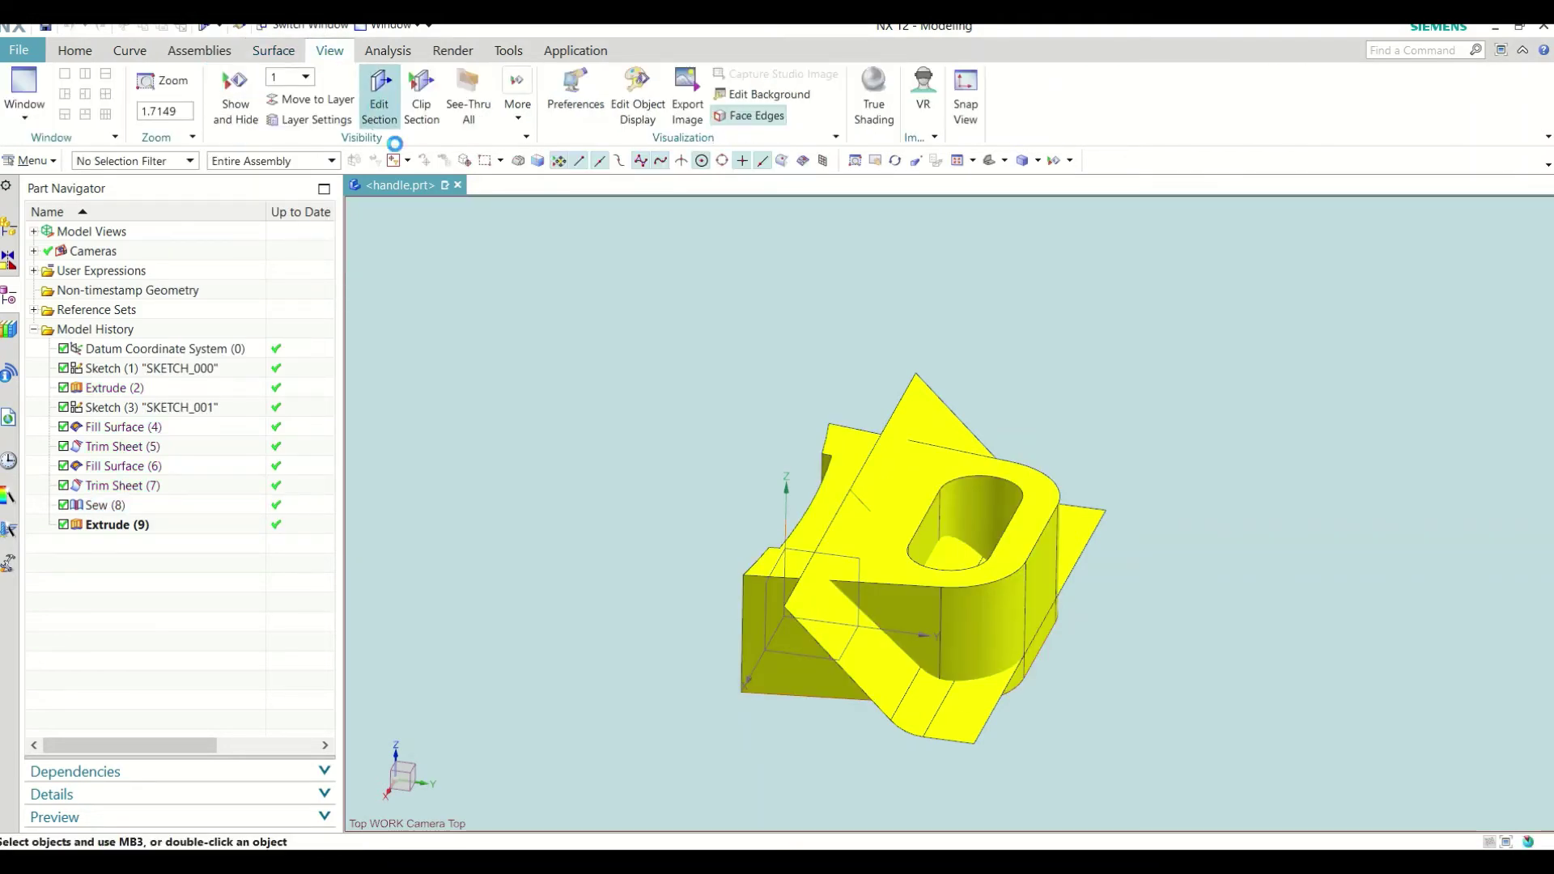
pyautogui.moveTo(1044, 534)
pyautogui.mouseDown(button='middle')
pyautogui.moveTo(1058, 487)
pyautogui.moveTo(1044, 535)
pyautogui.mouseUp(button='middle')
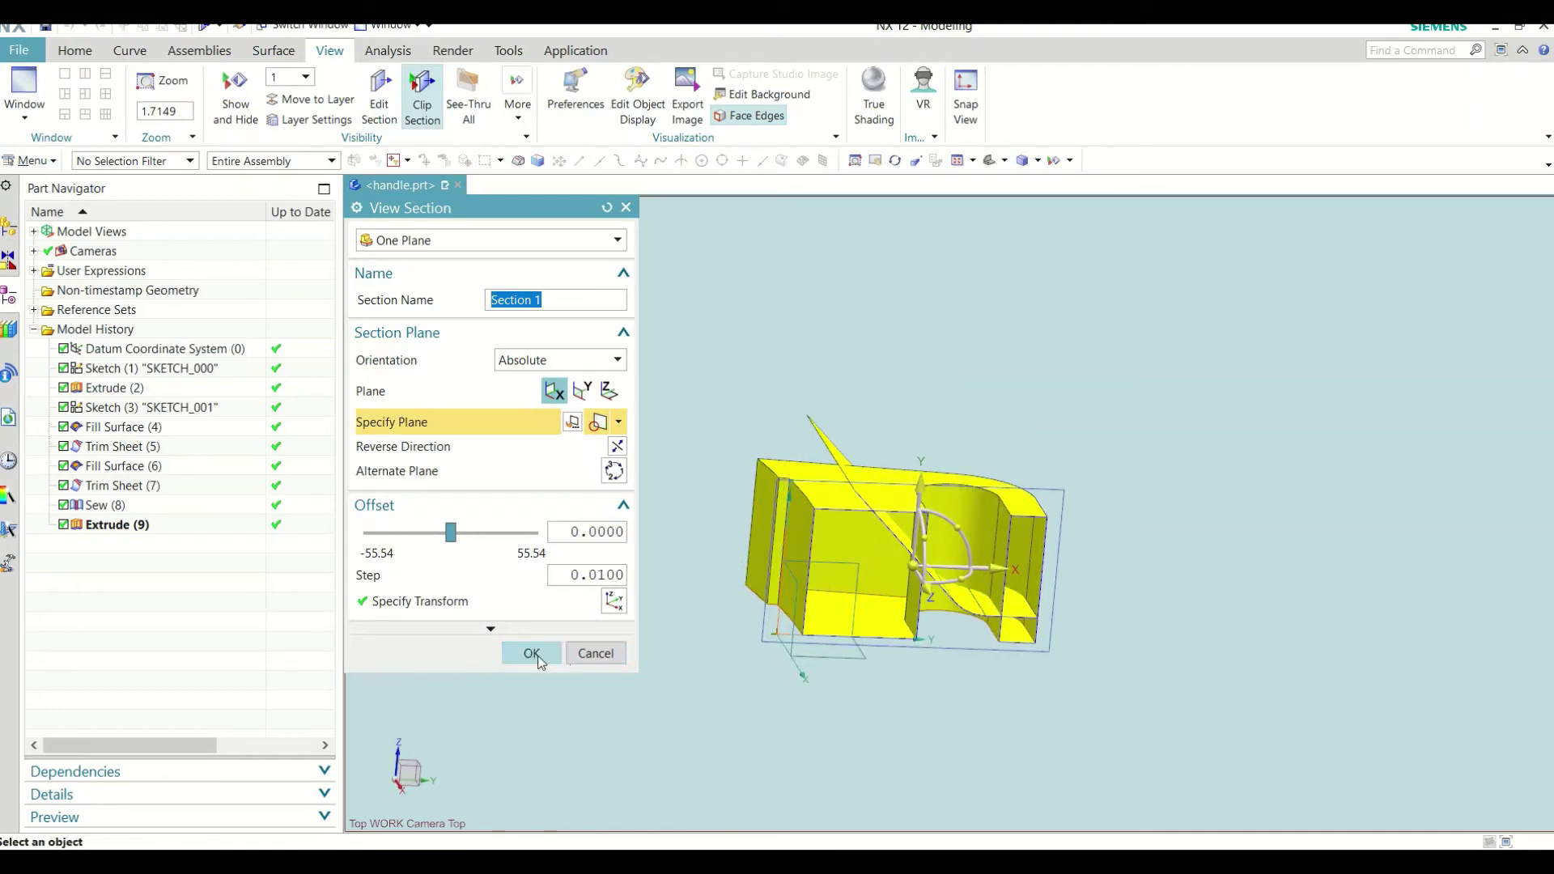
pyautogui.click(533, 653)
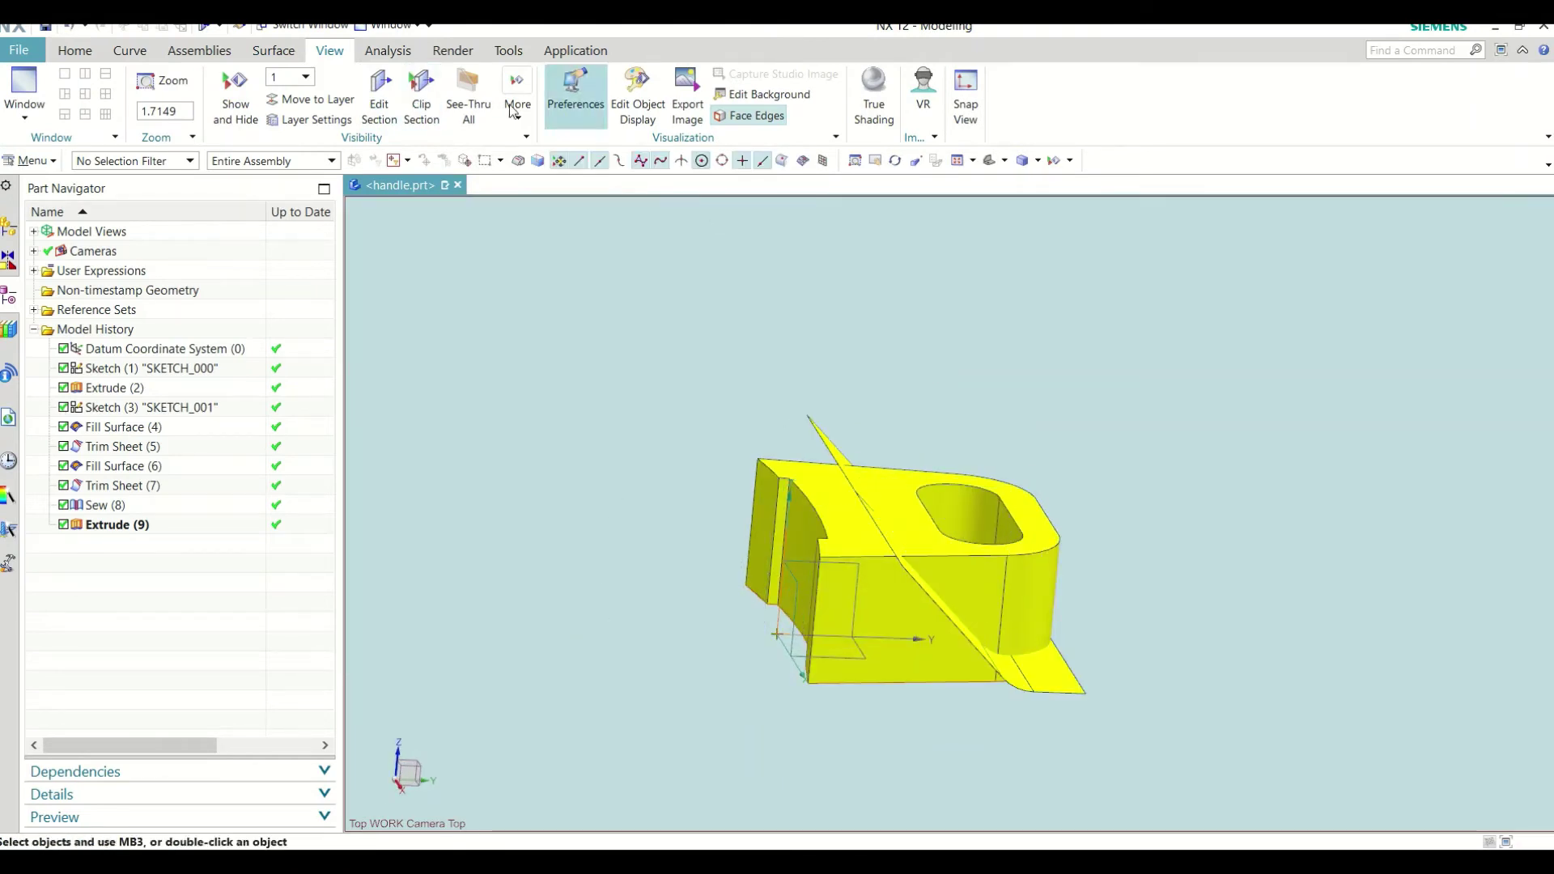
pyautogui.click(256, 50)
# Step: Trim the handle sheet using the sloped sheet as the boundary
pyautogui.click(671, 81)
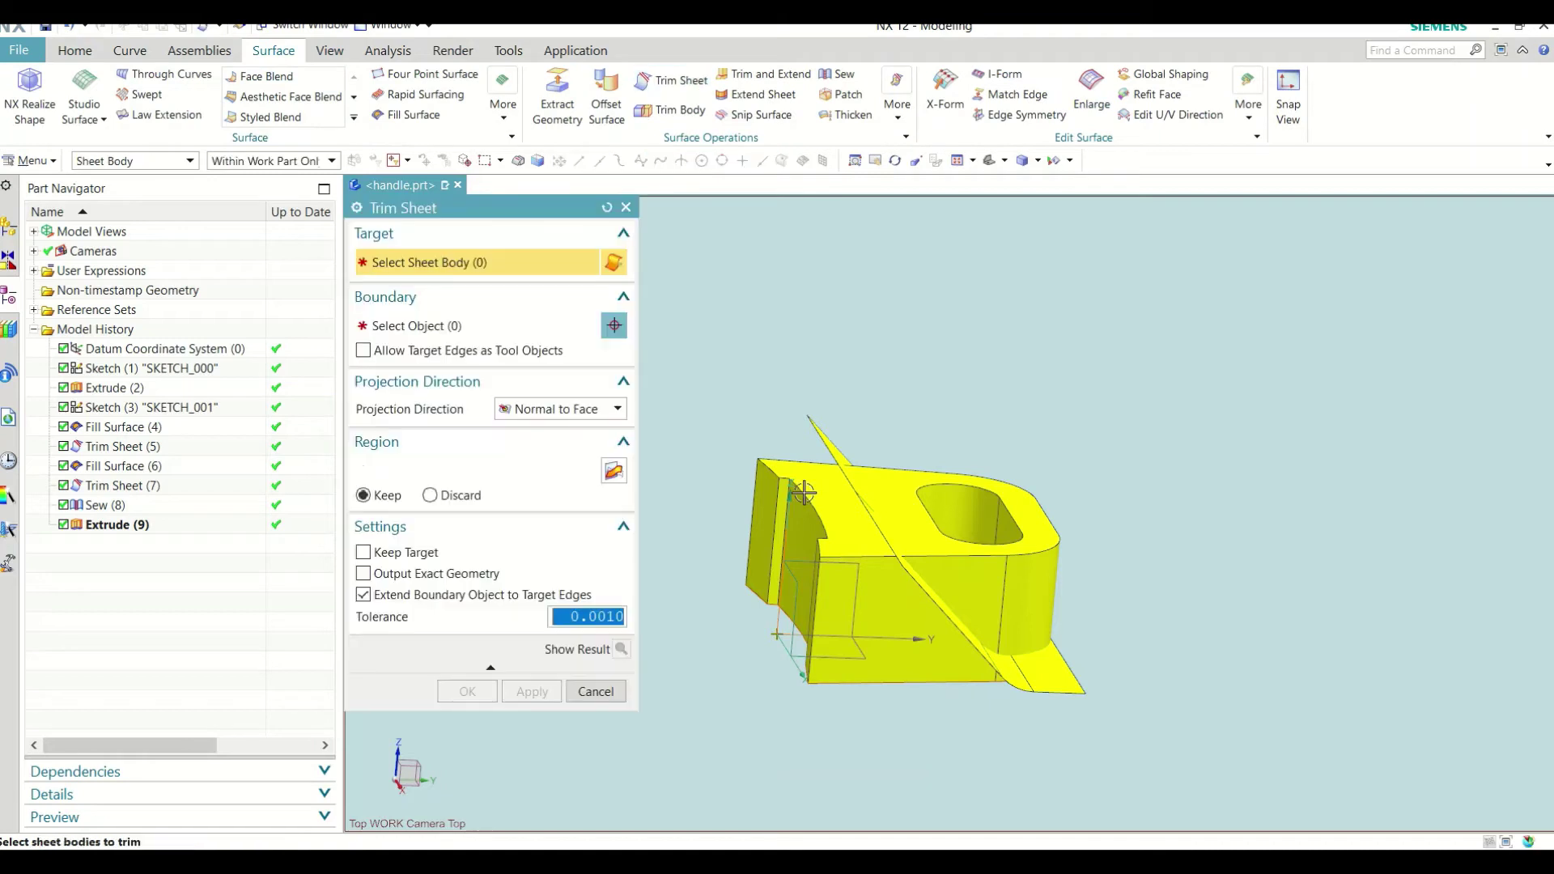
pyautogui.click(846, 595)
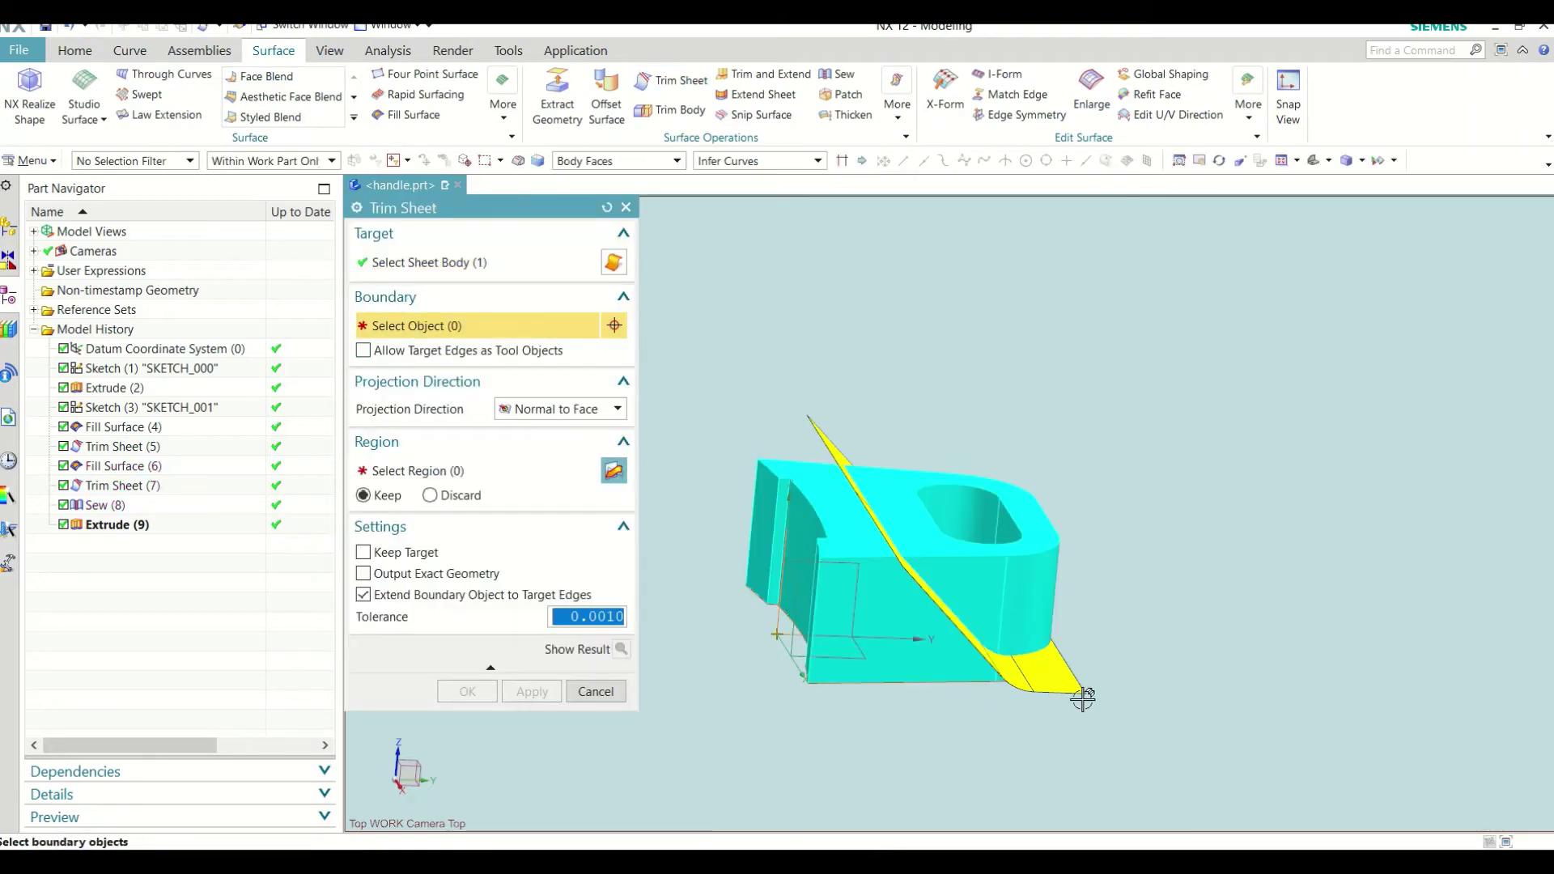
pyautogui.click(1036, 672)
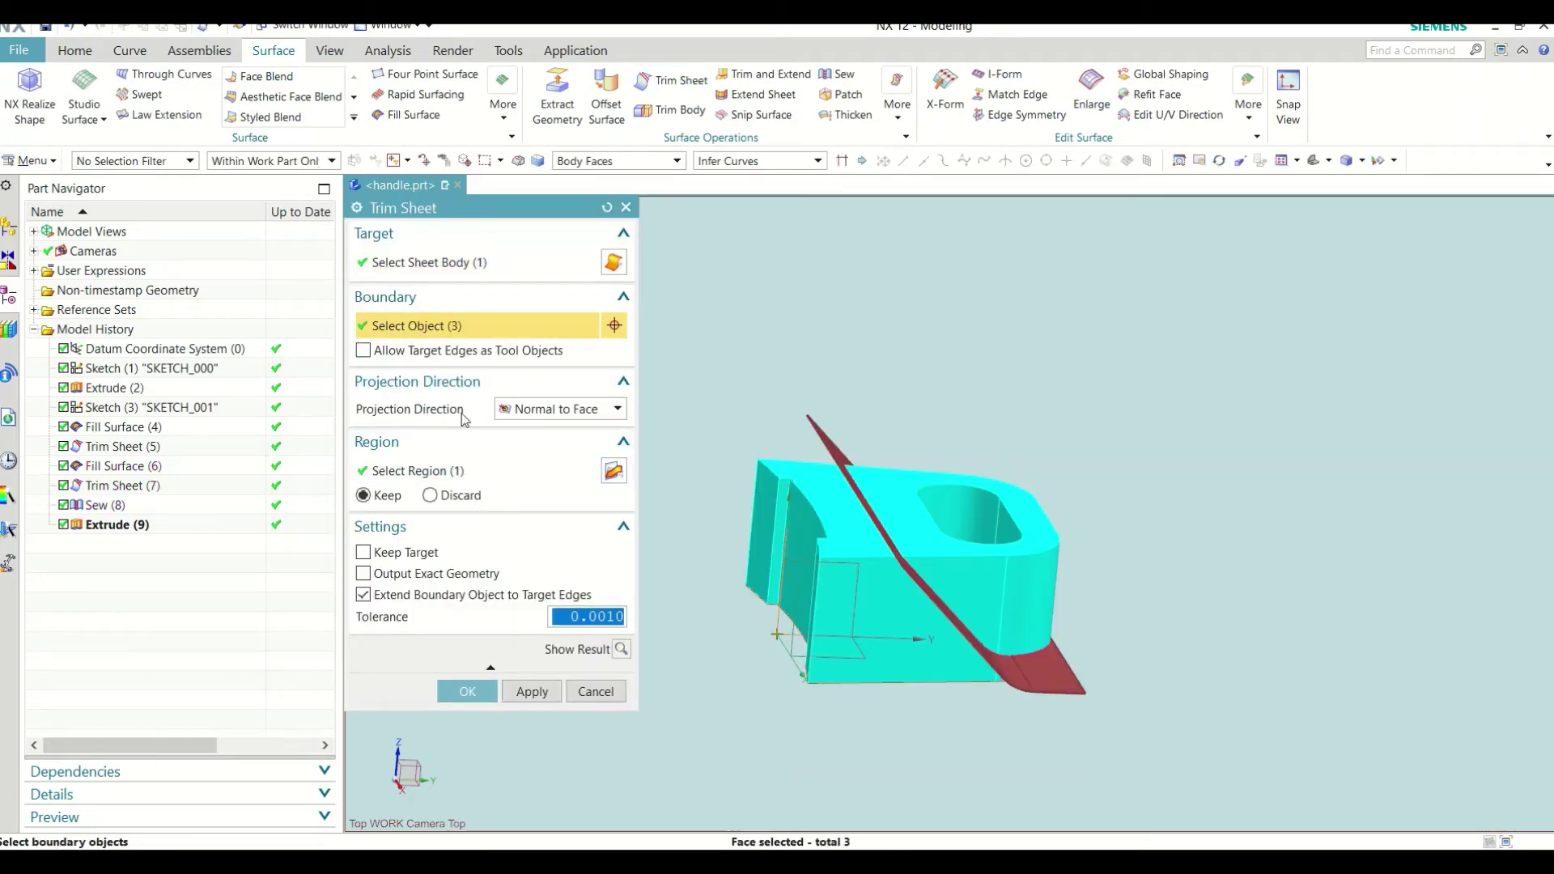
pyautogui.click(496, 478)
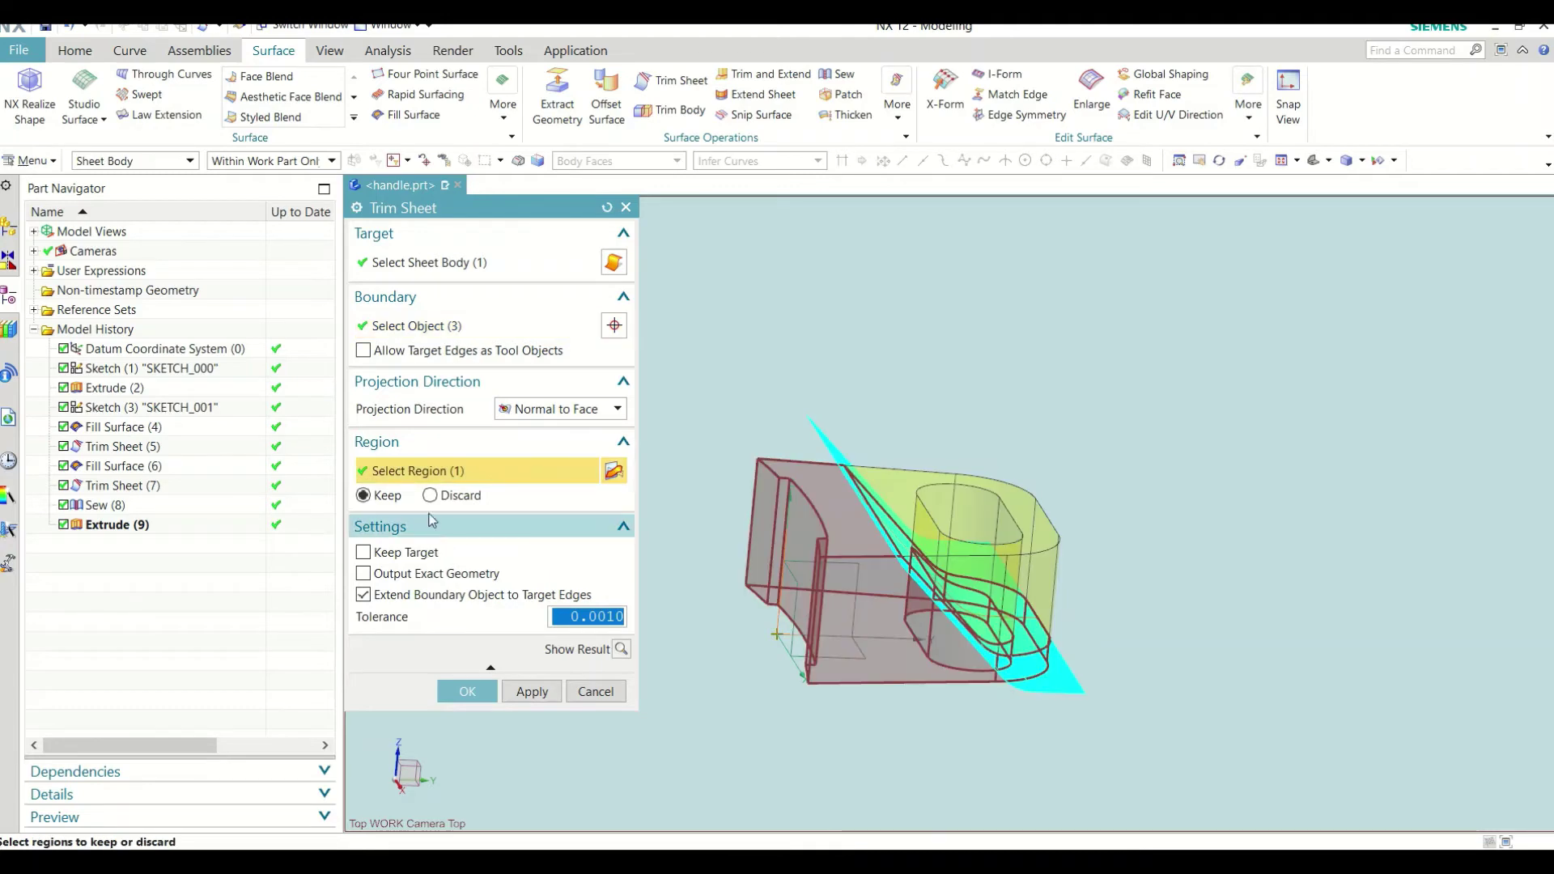
pyautogui.click(467, 688)
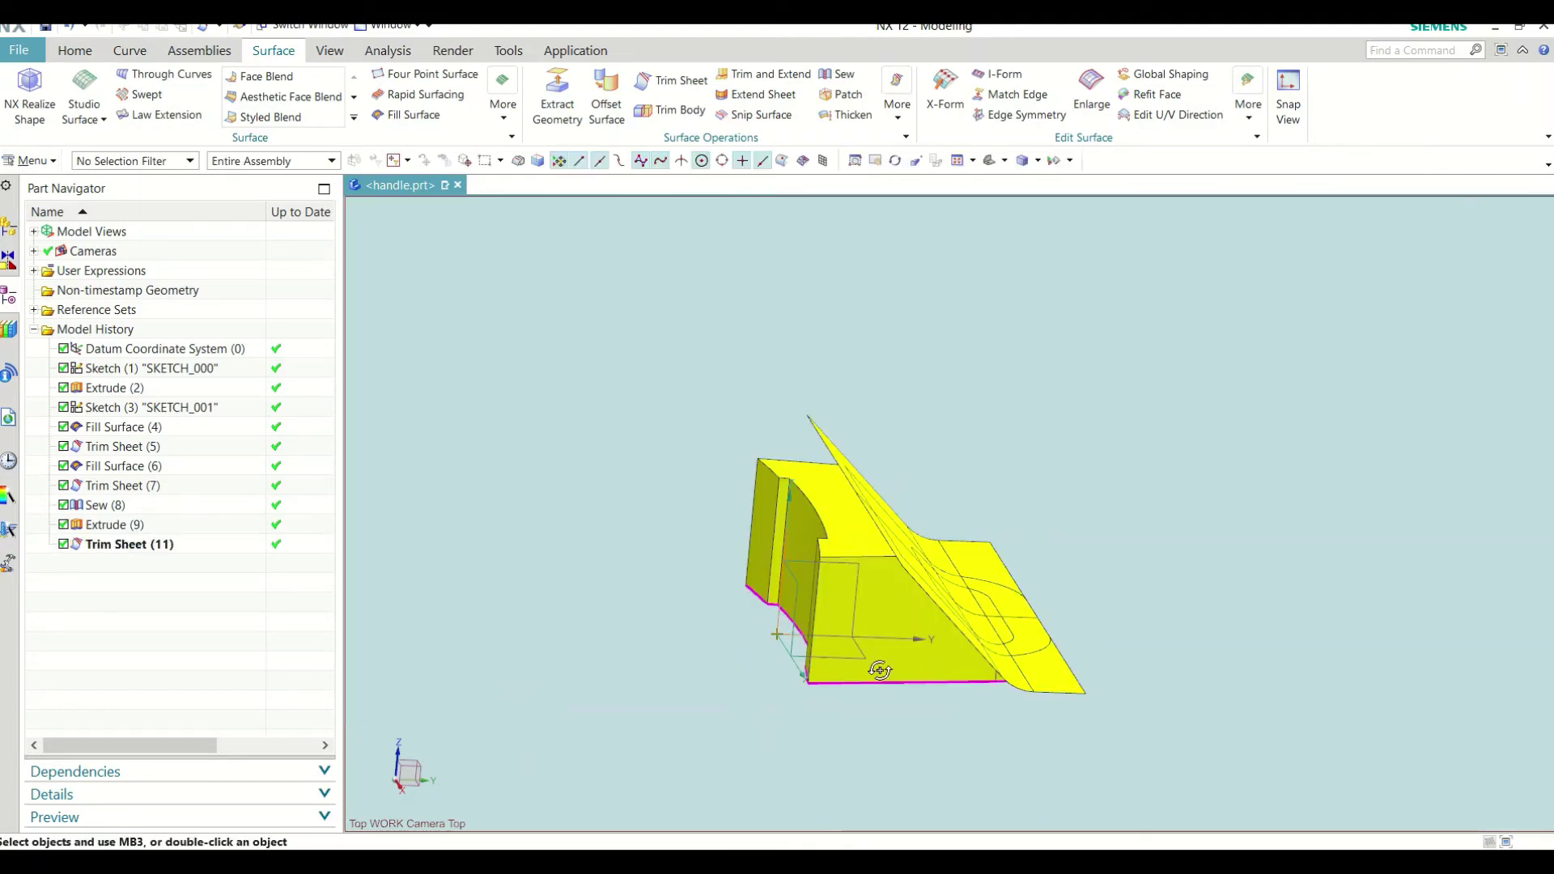
pyautogui.moveTo(878, 666)
pyautogui.mouseDown(button='middle')
pyautogui.moveTo(839, 711)
pyautogui.moveTo(850, 704)
pyautogui.mouseUp(button='middle')
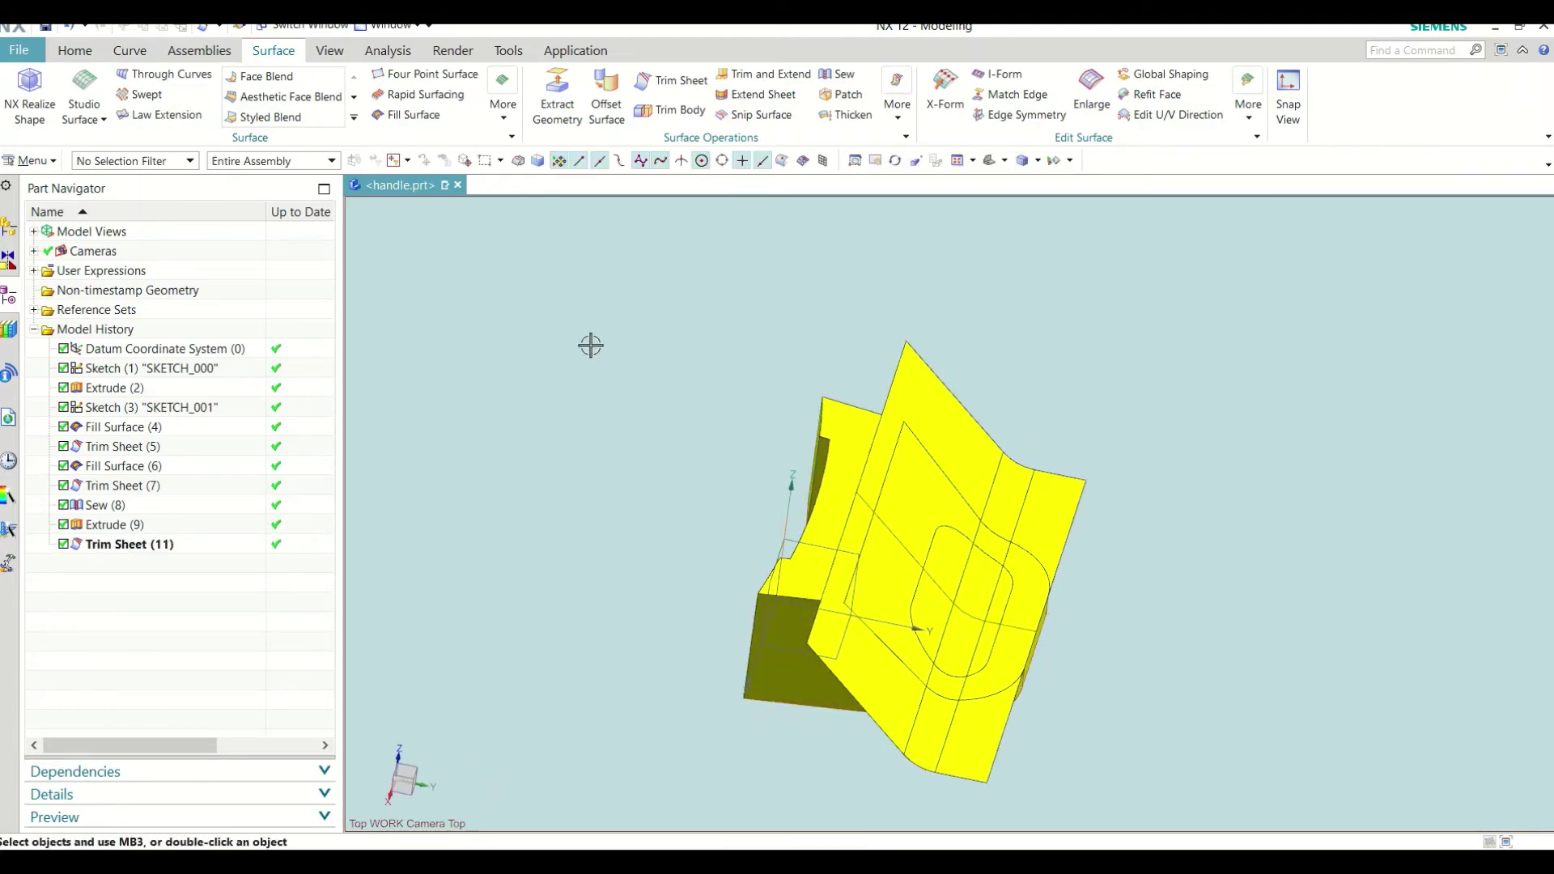
# Step: Trim the sloped sheet by the handle faces, discarding the selected region
pyautogui.click(654, 81)
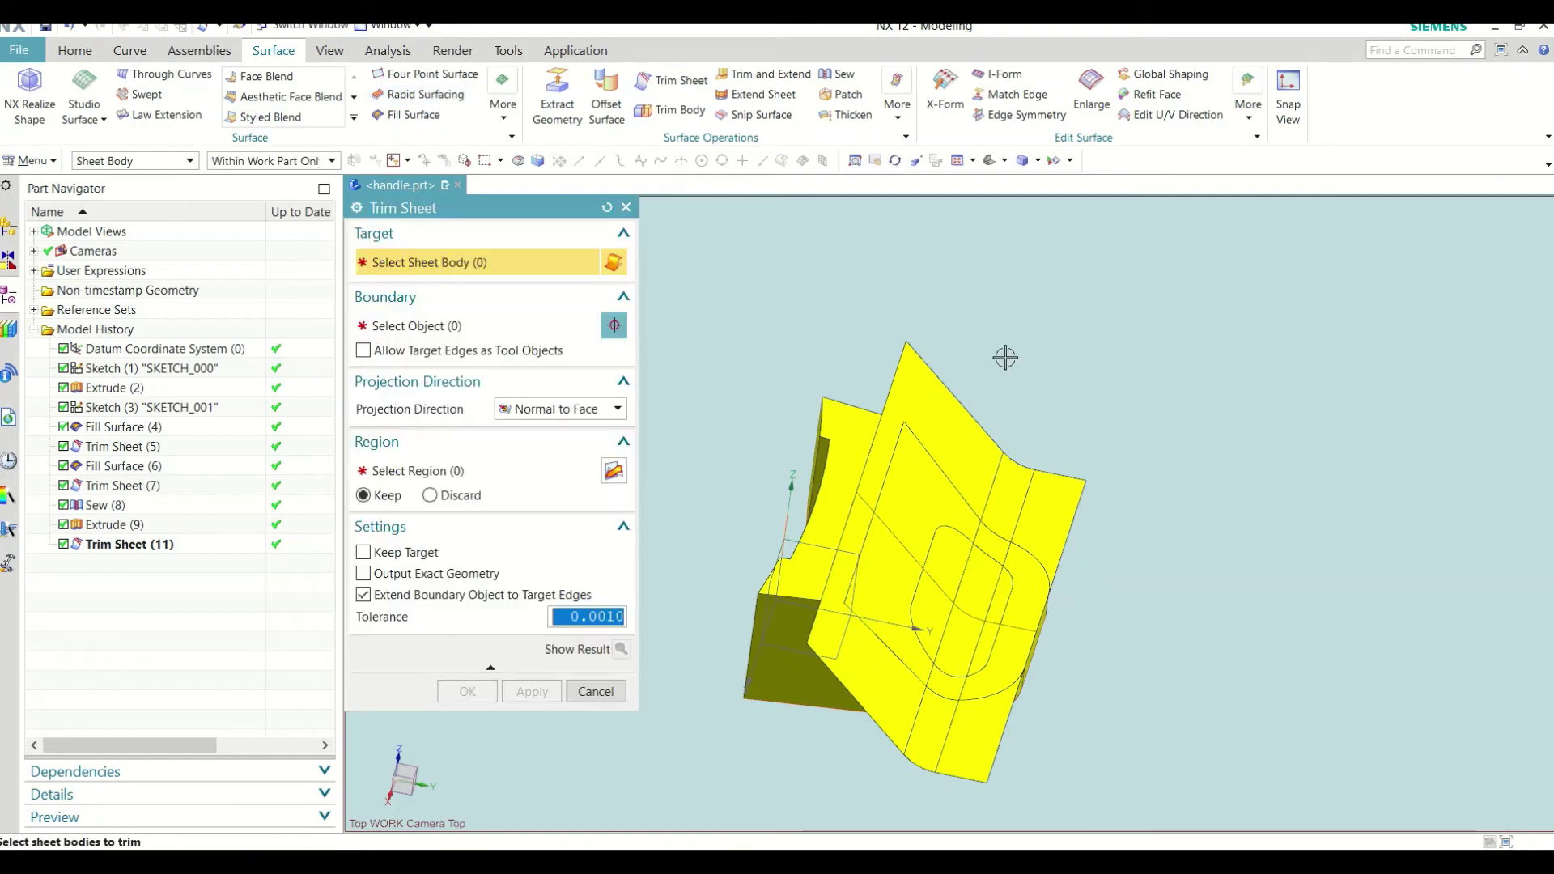
pyautogui.click(967, 401)
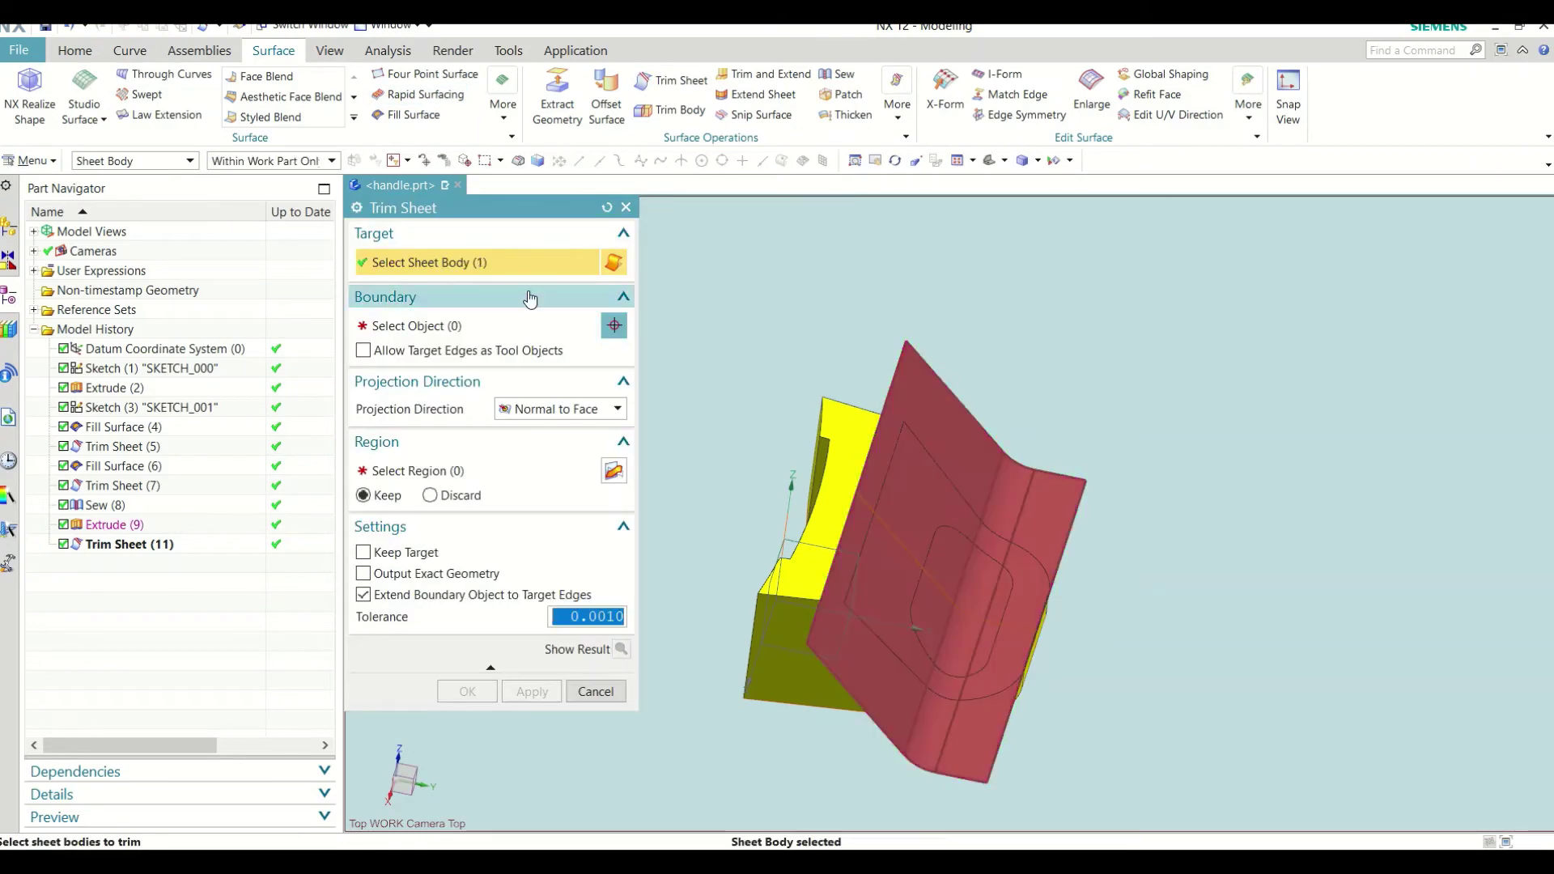
pyautogui.click(833, 433)
pyautogui.click(530, 483)
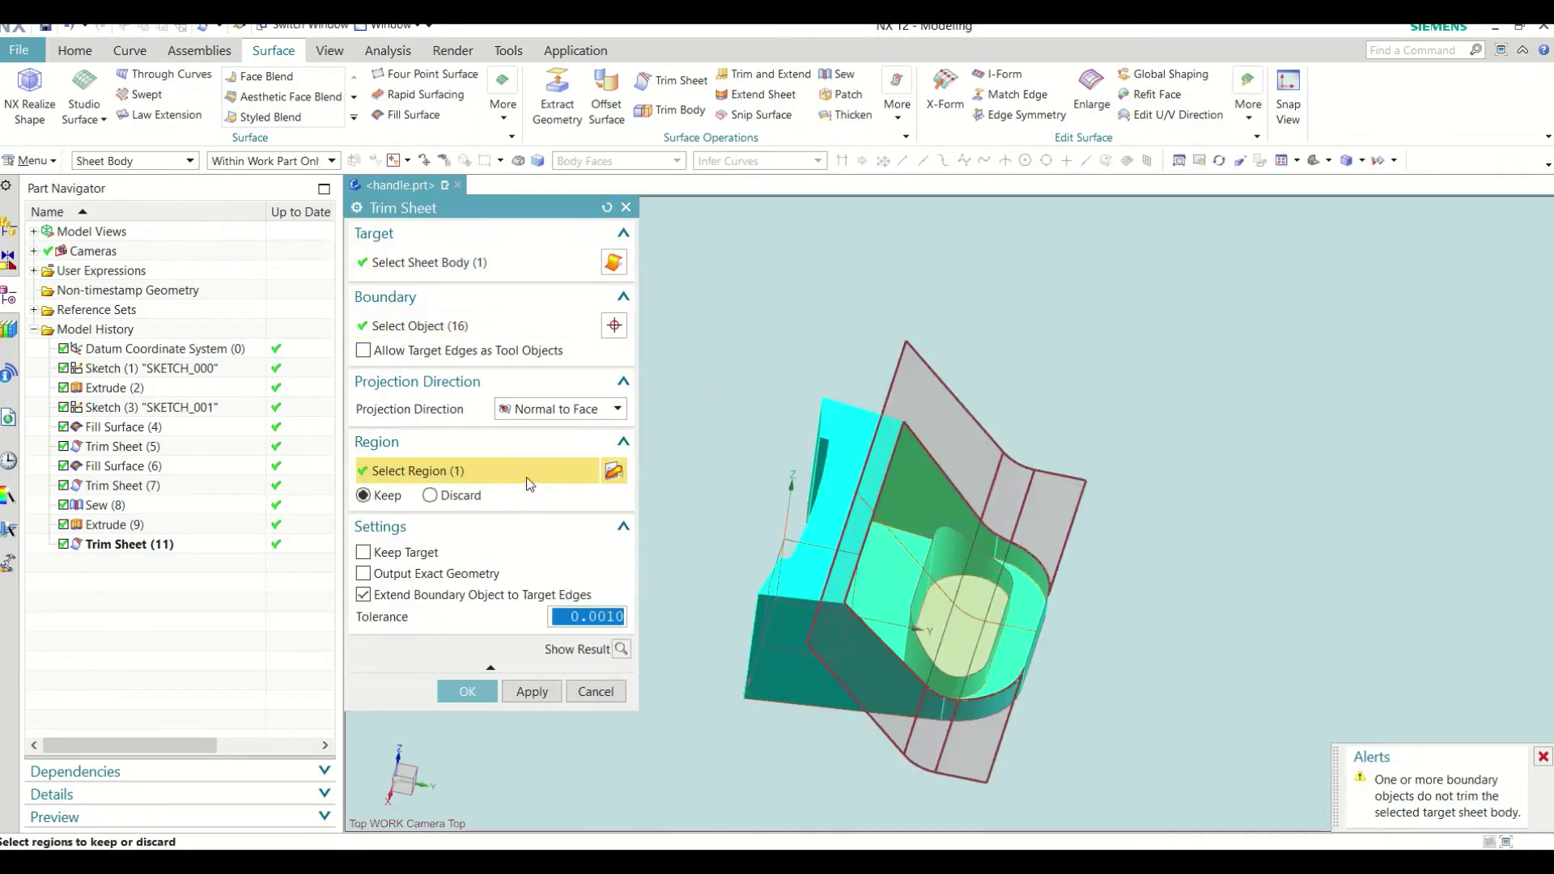
pyautogui.click(429, 496)
pyautogui.click(467, 691)
pyautogui.moveTo(575, 634)
pyautogui.mouseDown(button='middle')
pyautogui.moveTo(684, 572)
pyautogui.moveTo(704, 458)
pyautogui.moveTo(680, 469)
pyautogui.moveTo(676, 523)
pyautogui.mouseUp(button='middle')
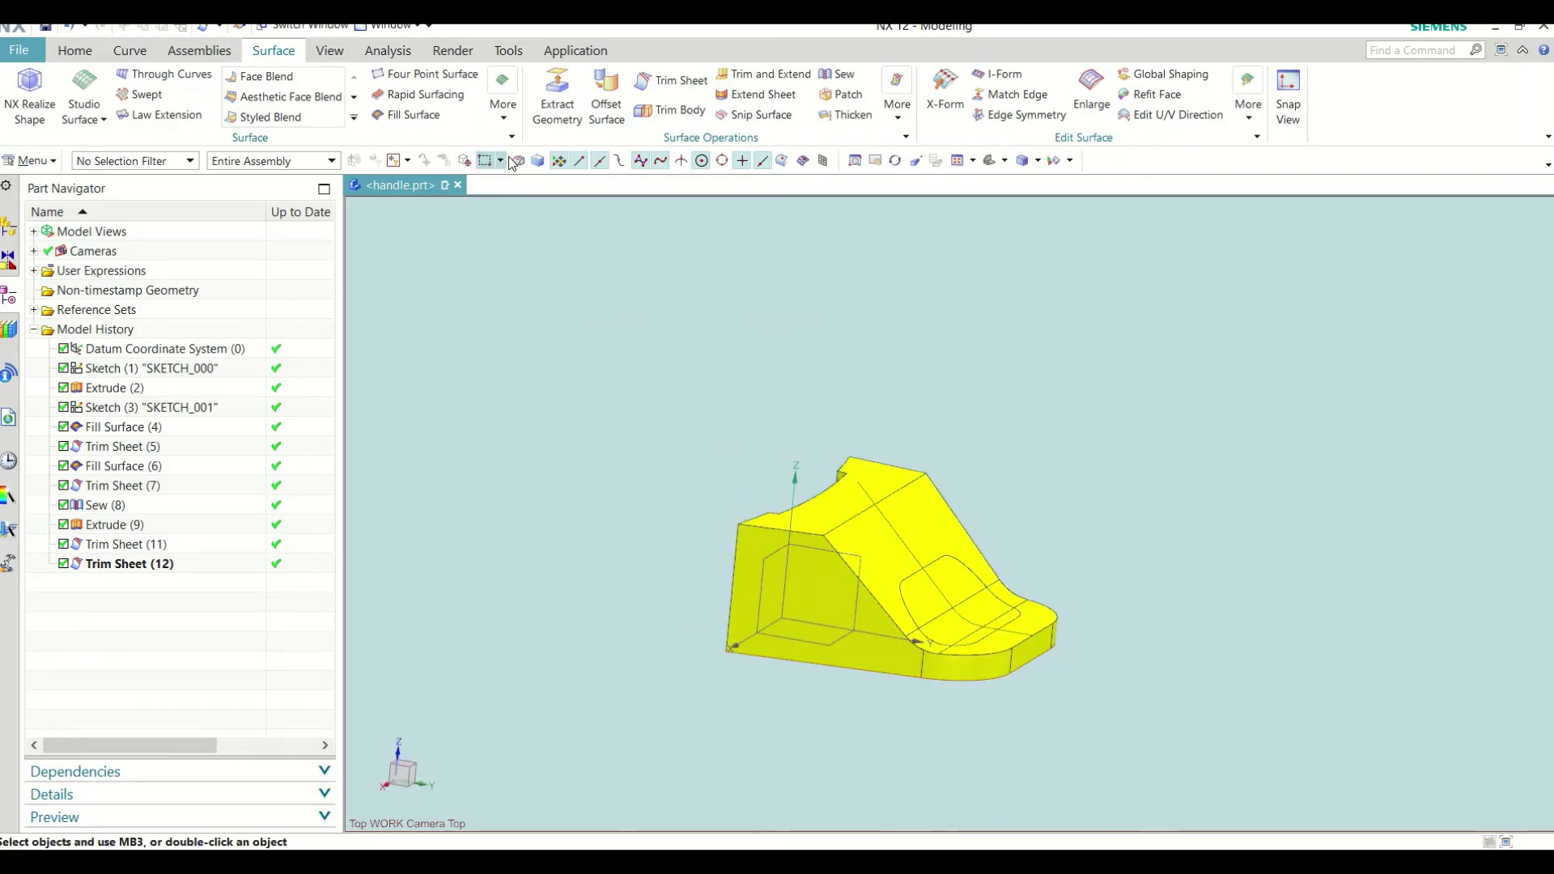
# Step: Trim the sloped sheet again by all handle faces, keeping the selected region
pyautogui.click(671, 80)
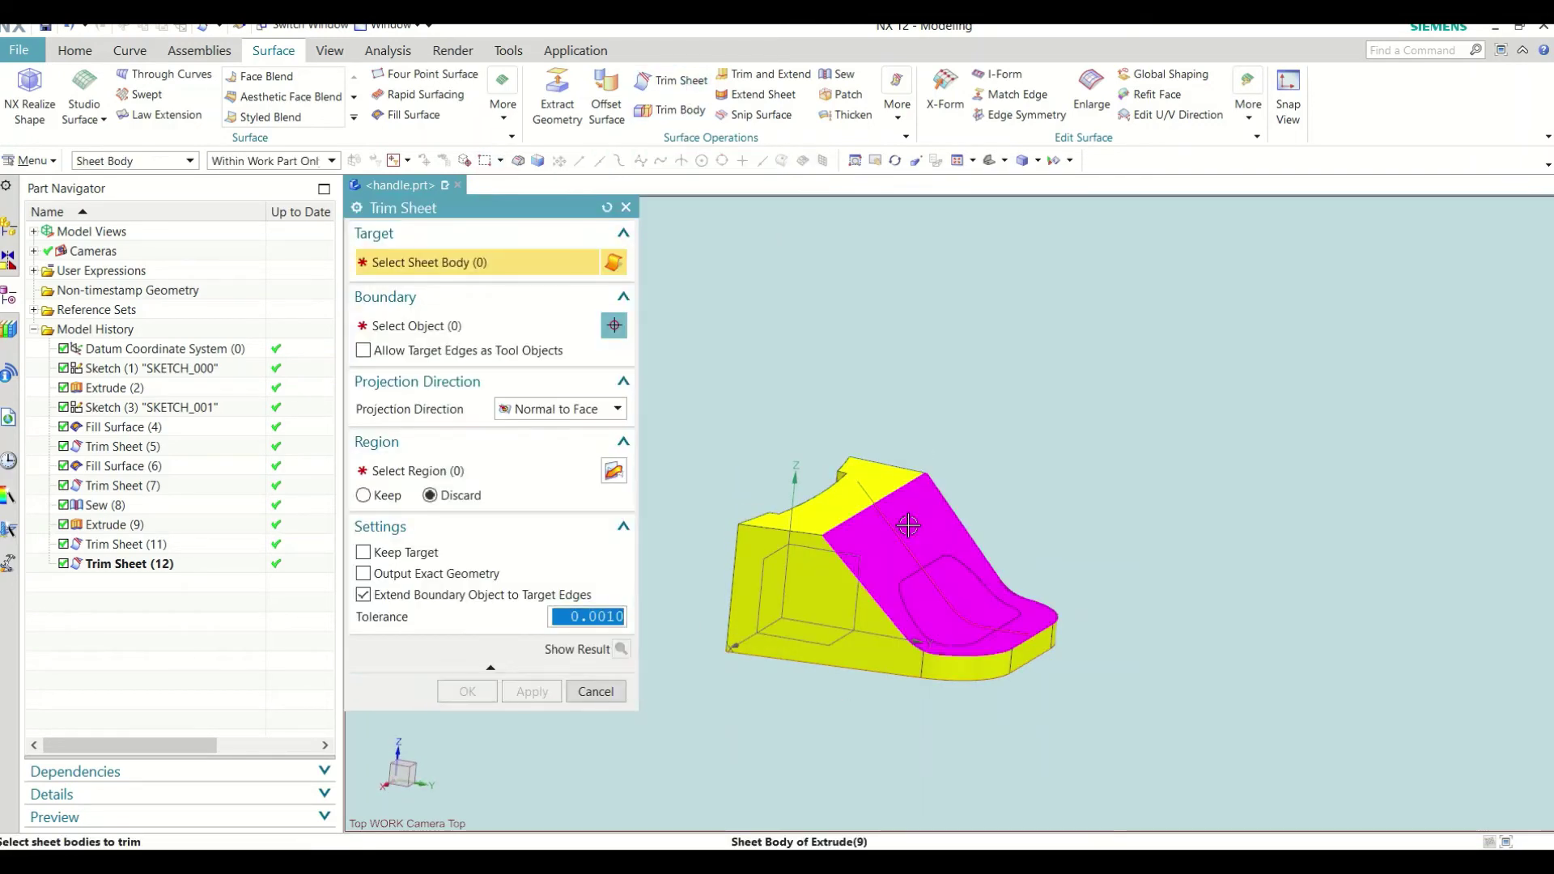
pyautogui.click(955, 567)
pyautogui.click(501, 325)
pyautogui.moveTo(1263, 550); pyautogui.dragTo(944, 571, button='middle')
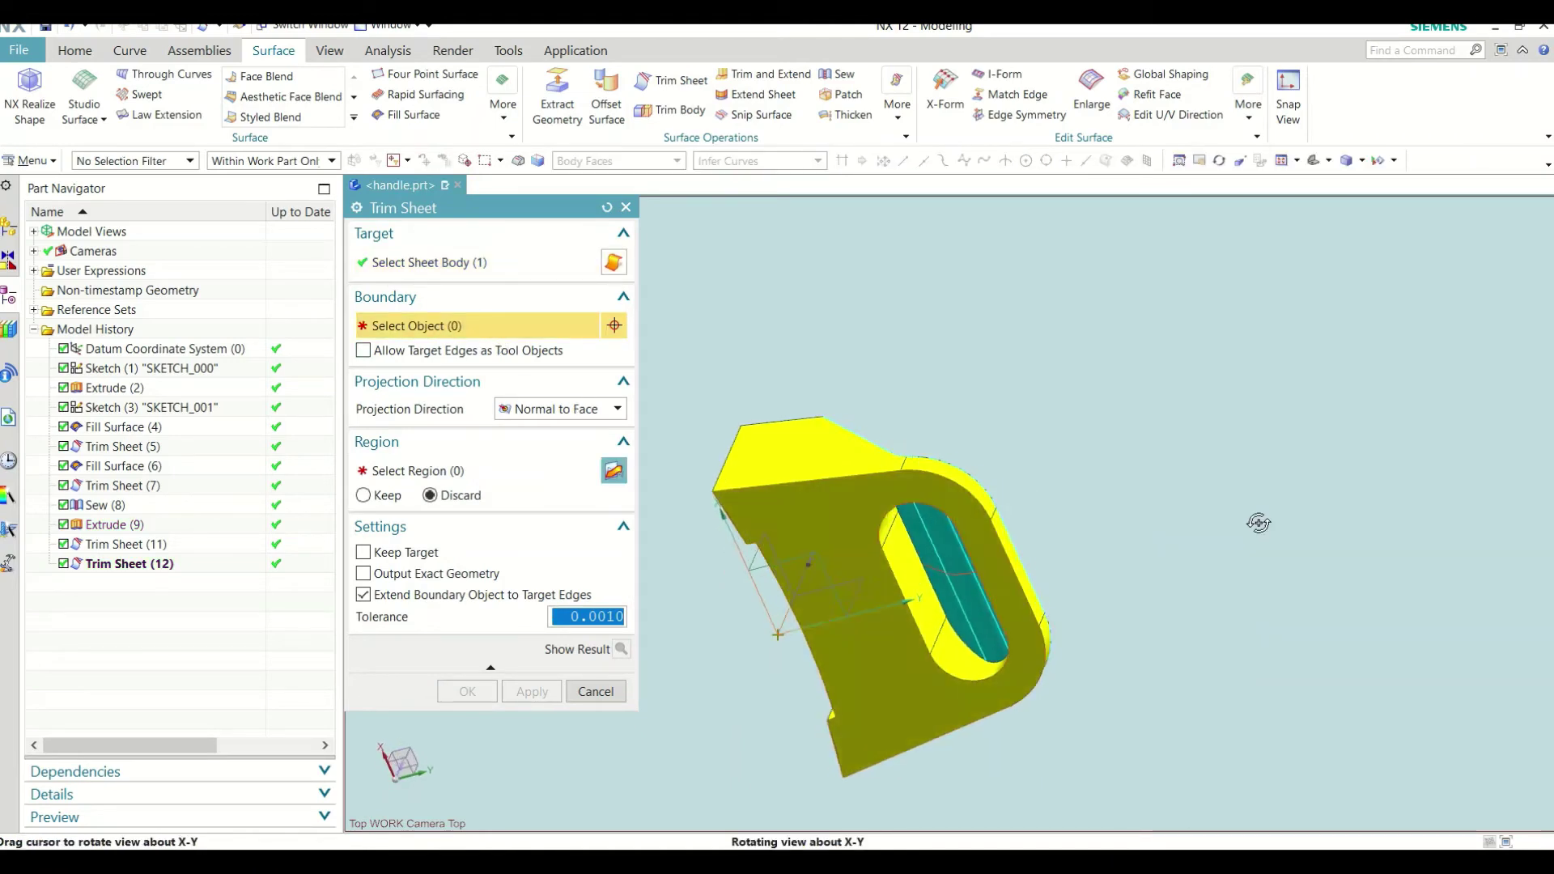
pyautogui.click(906, 570)
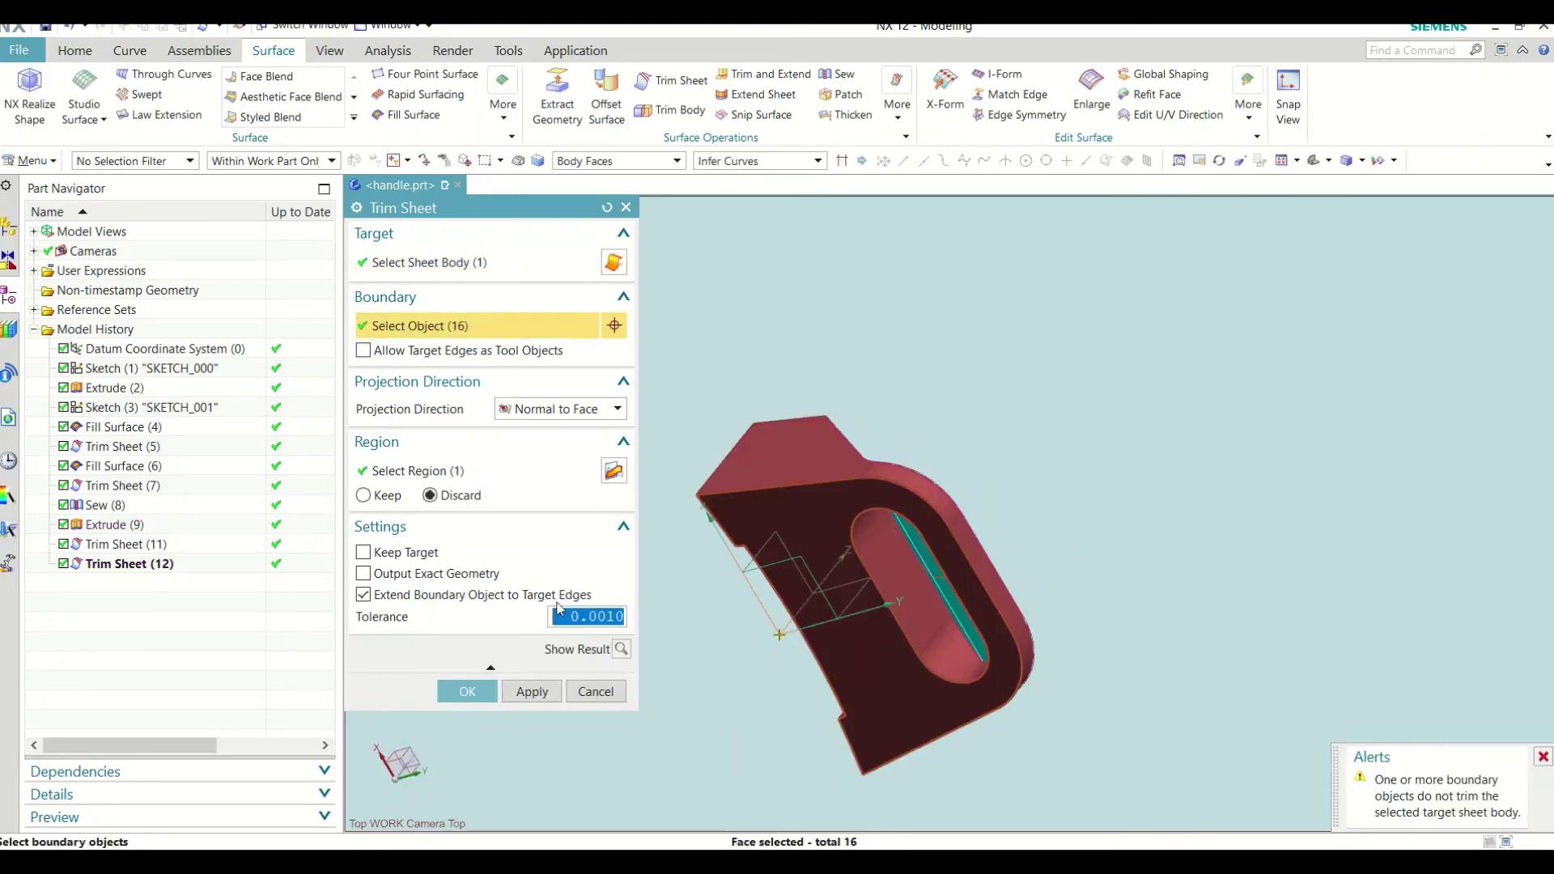
pyautogui.click(548, 471)
pyautogui.moveTo(1218, 557)
pyautogui.mouseDown(button='middle')
pyautogui.moveTo(1221, 607)
pyautogui.moveTo(1141, 617)
pyautogui.mouseUp(button='middle')
pyautogui.click(376, 499)
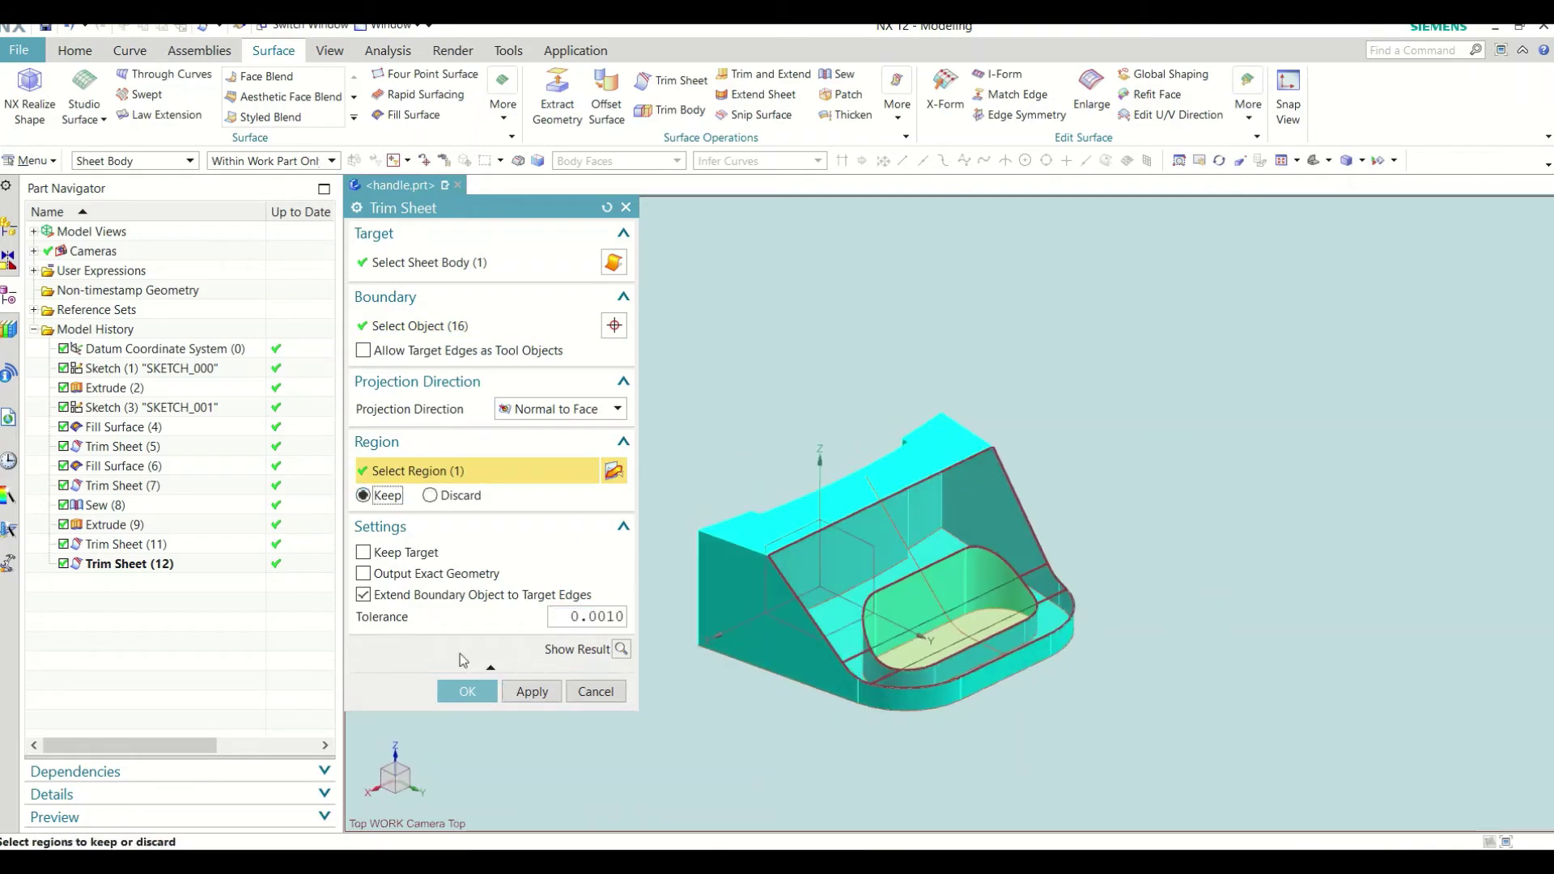
pyautogui.click(467, 694)
pyautogui.moveTo(808, 530)
pyautogui.mouseDown(button='middle')
pyautogui.moveTo(912, 597)
pyautogui.moveTo(883, 623)
pyautogui.mouseUp(button='middle')
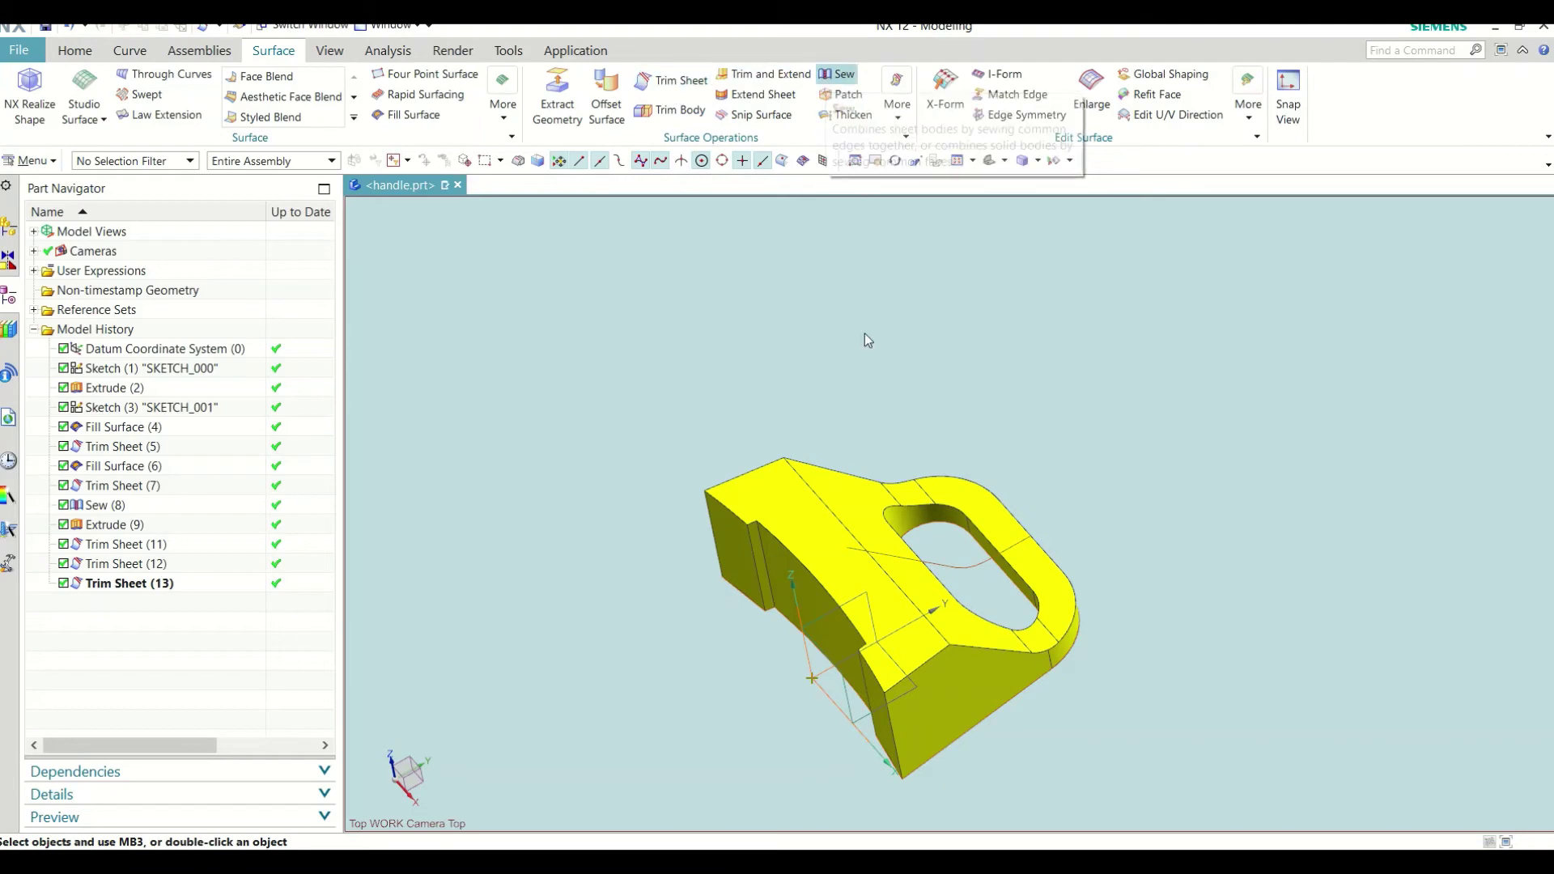
# Step: Sew the trimmed top sheet (target) and lower body (tool) into one solid body
pyautogui.click(828, 79)
pyautogui.scroll(-2, 886, 484)
pyautogui.click(826, 502)
pyautogui.click(760, 529)
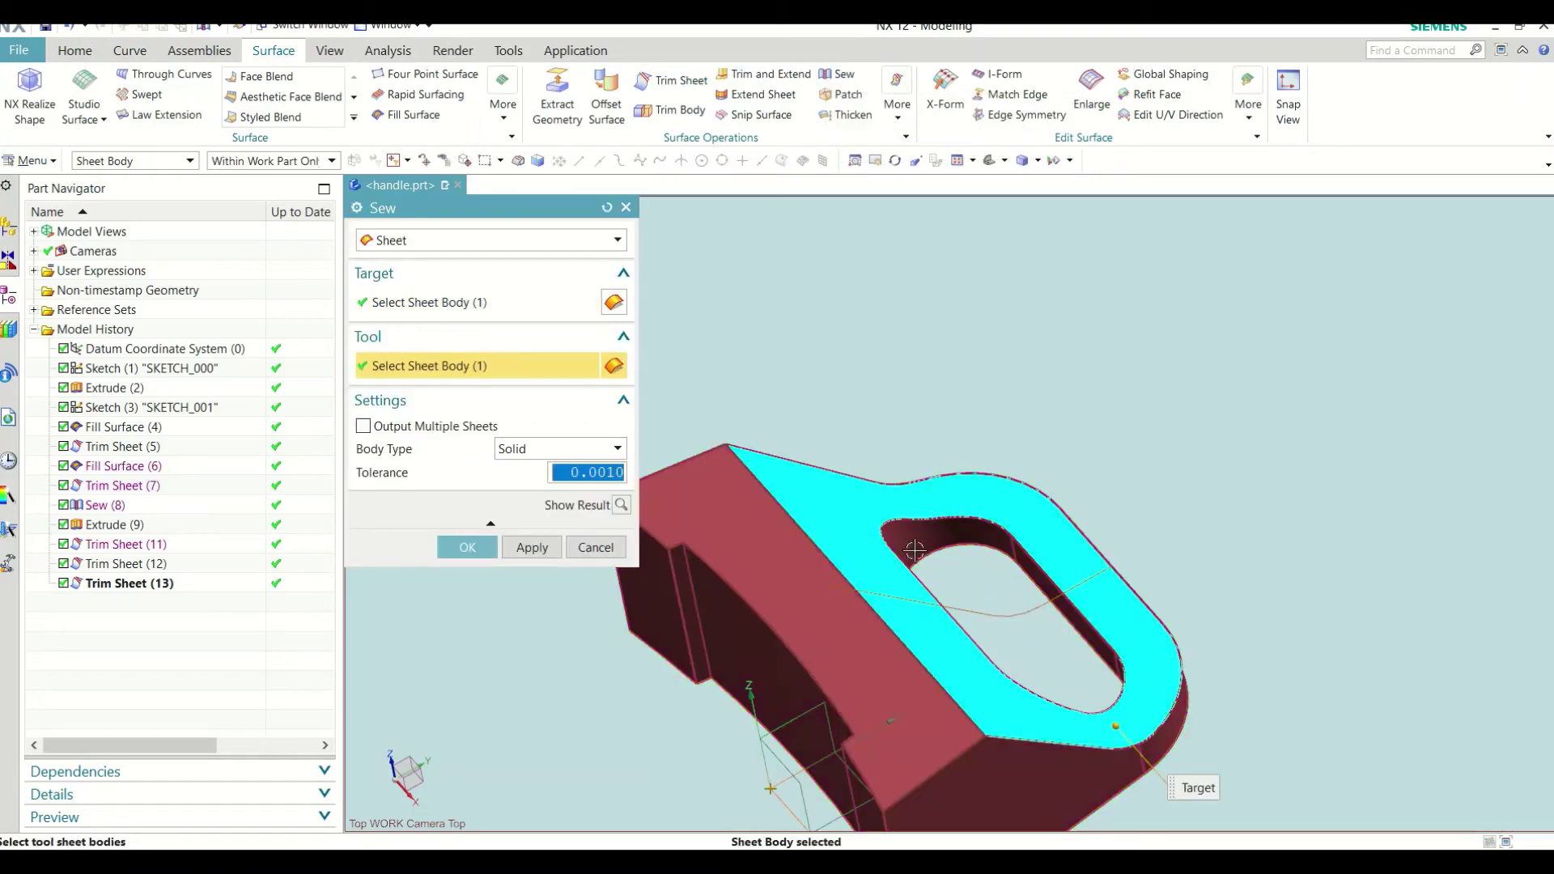
pyautogui.scroll(2, 760, 530)
pyautogui.moveTo(760, 530); pyautogui.dragTo(750, 467, button='middle')
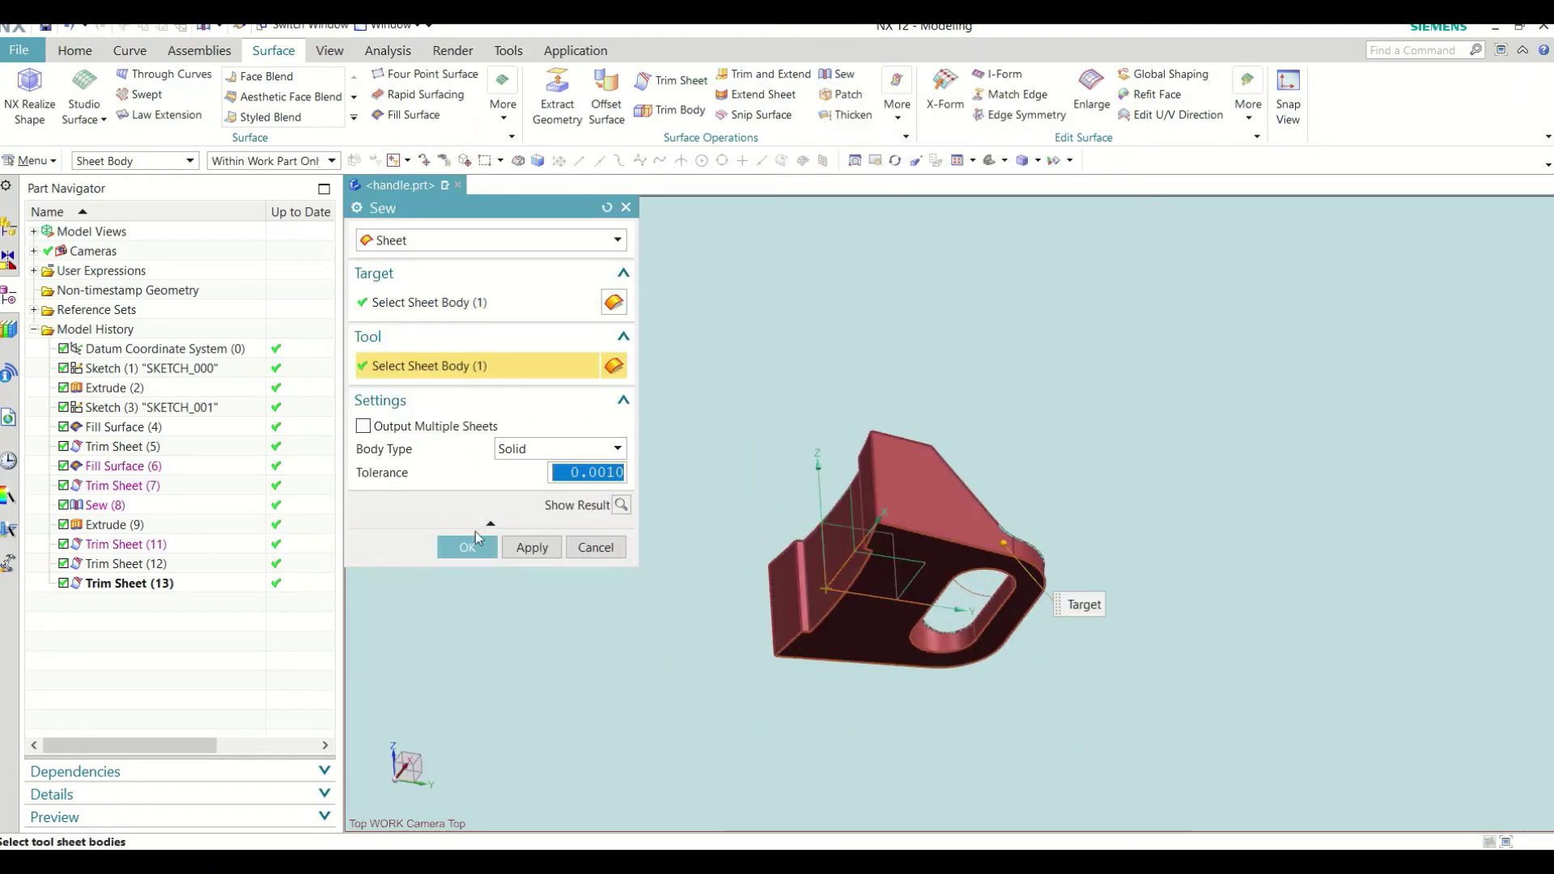
pyautogui.click(469, 546)
pyautogui.moveTo(947, 513)
pyautogui.mouseDown(button='middle')
pyautogui.moveTo(994, 589)
pyautogui.moveTo(822, 616)
pyautogui.moveTo(919, 616)
pyautogui.moveTo(881, 444)
pyautogui.moveTo(785, 521)
pyautogui.moveTo(692, 541)
pyautogui.mouseUp(button='middle')
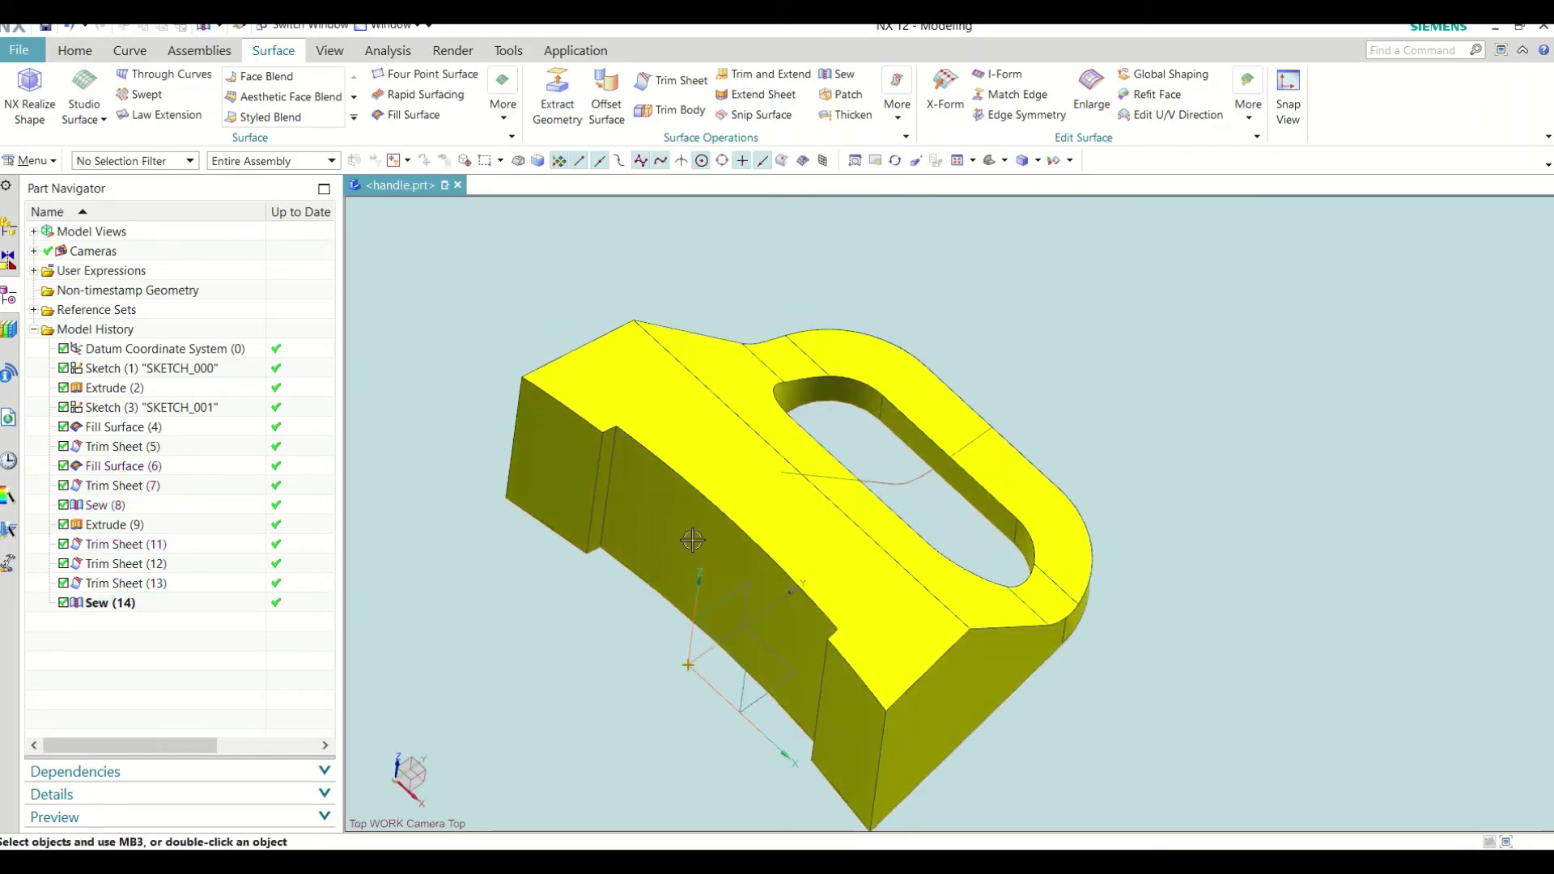
# Step: Hide the SKETCH_001 curve and SKETCH_000 so only the solid handle shows
pyautogui.click(915, 479)
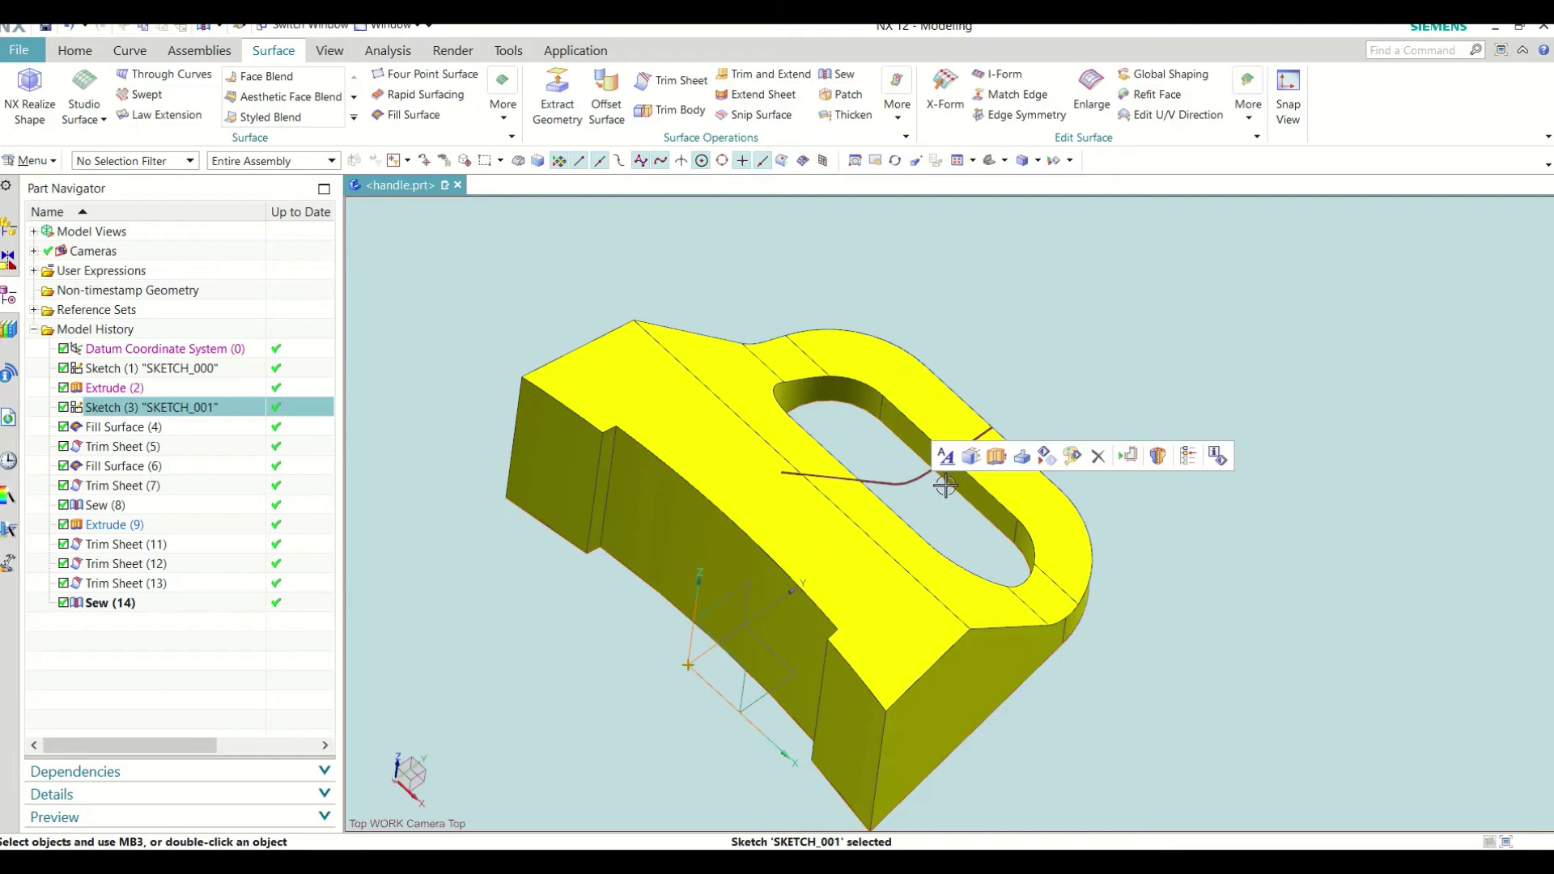
pyautogui.click(1045, 456)
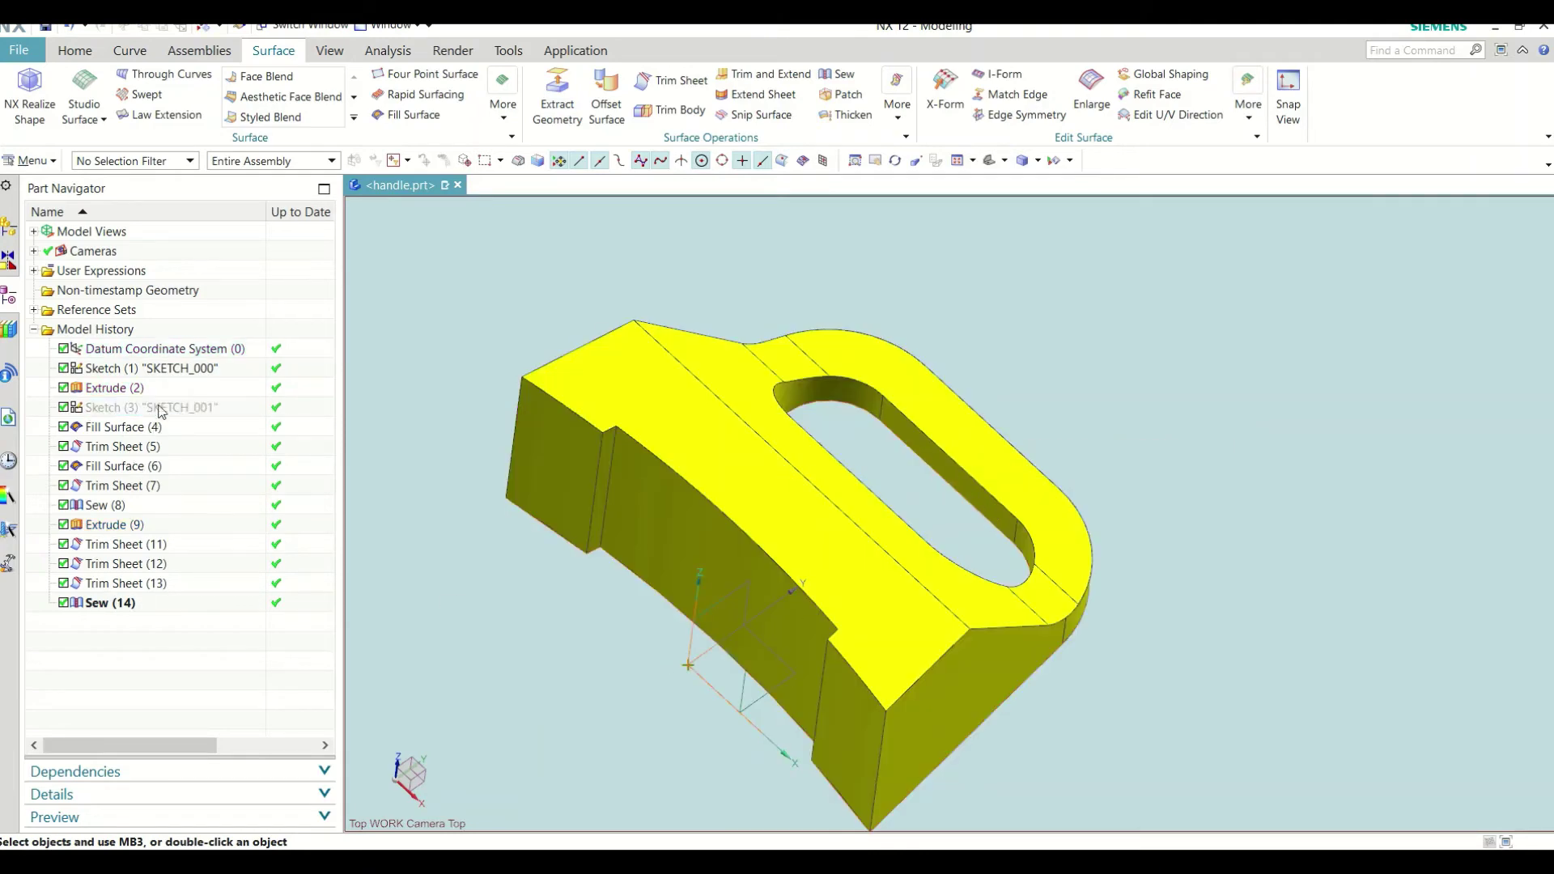
pyautogui.click(163, 370)
pyautogui.rightClick(163, 377)
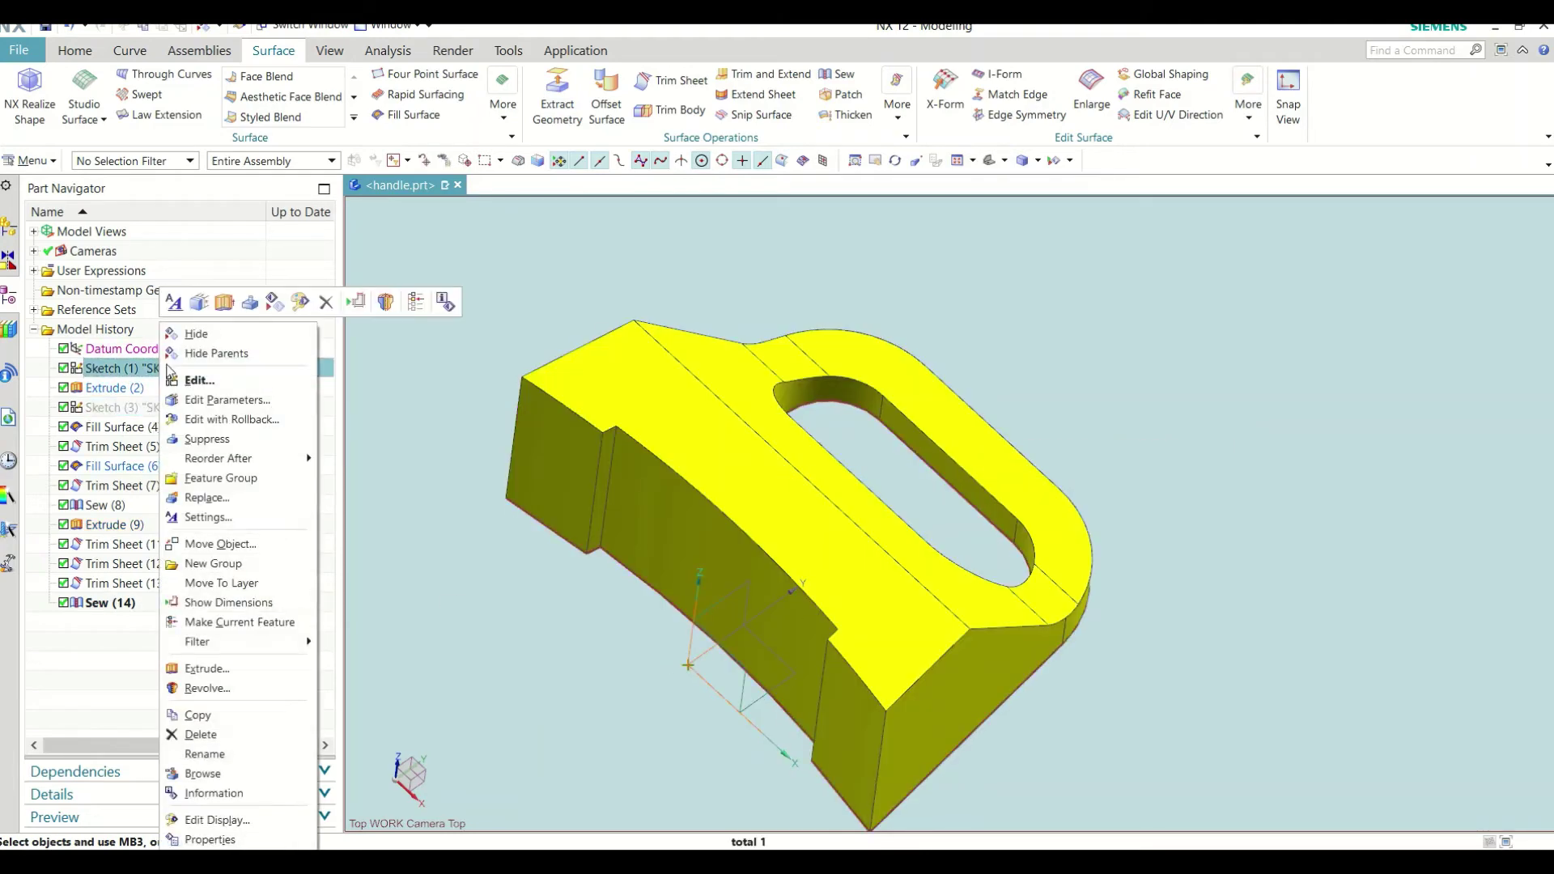
pyautogui.click(195, 336)
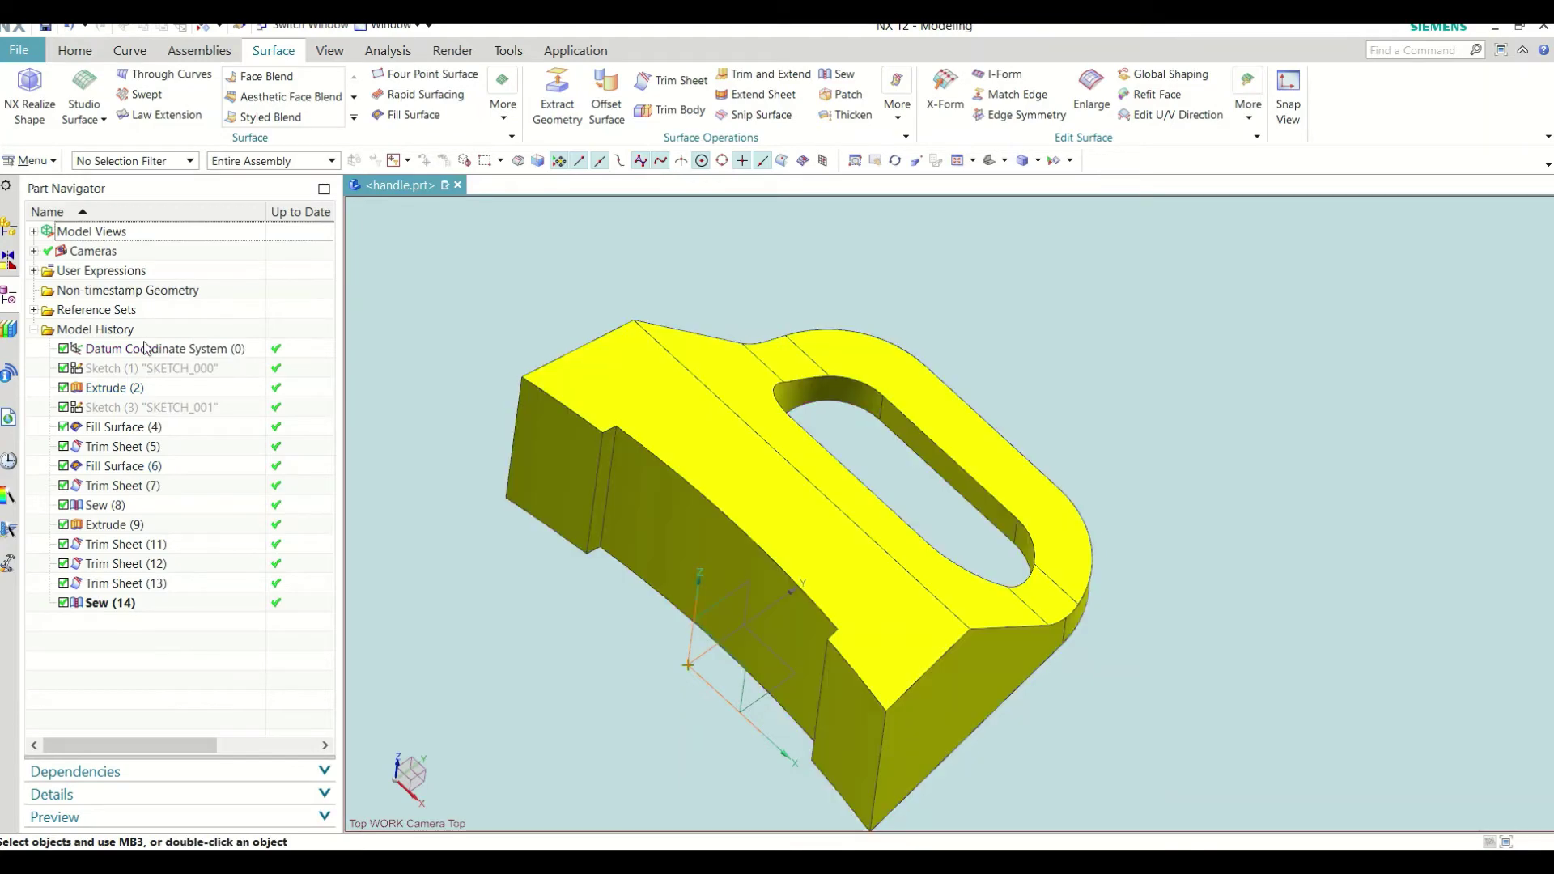
pyautogui.moveTo(931, 467)
pyautogui.mouseDown(button='middle')
pyautogui.moveTo(832, 465)
pyautogui.moveTo(1052, 420)
pyautogui.moveTo(955, 442)
pyautogui.mouseUp(button='middle')
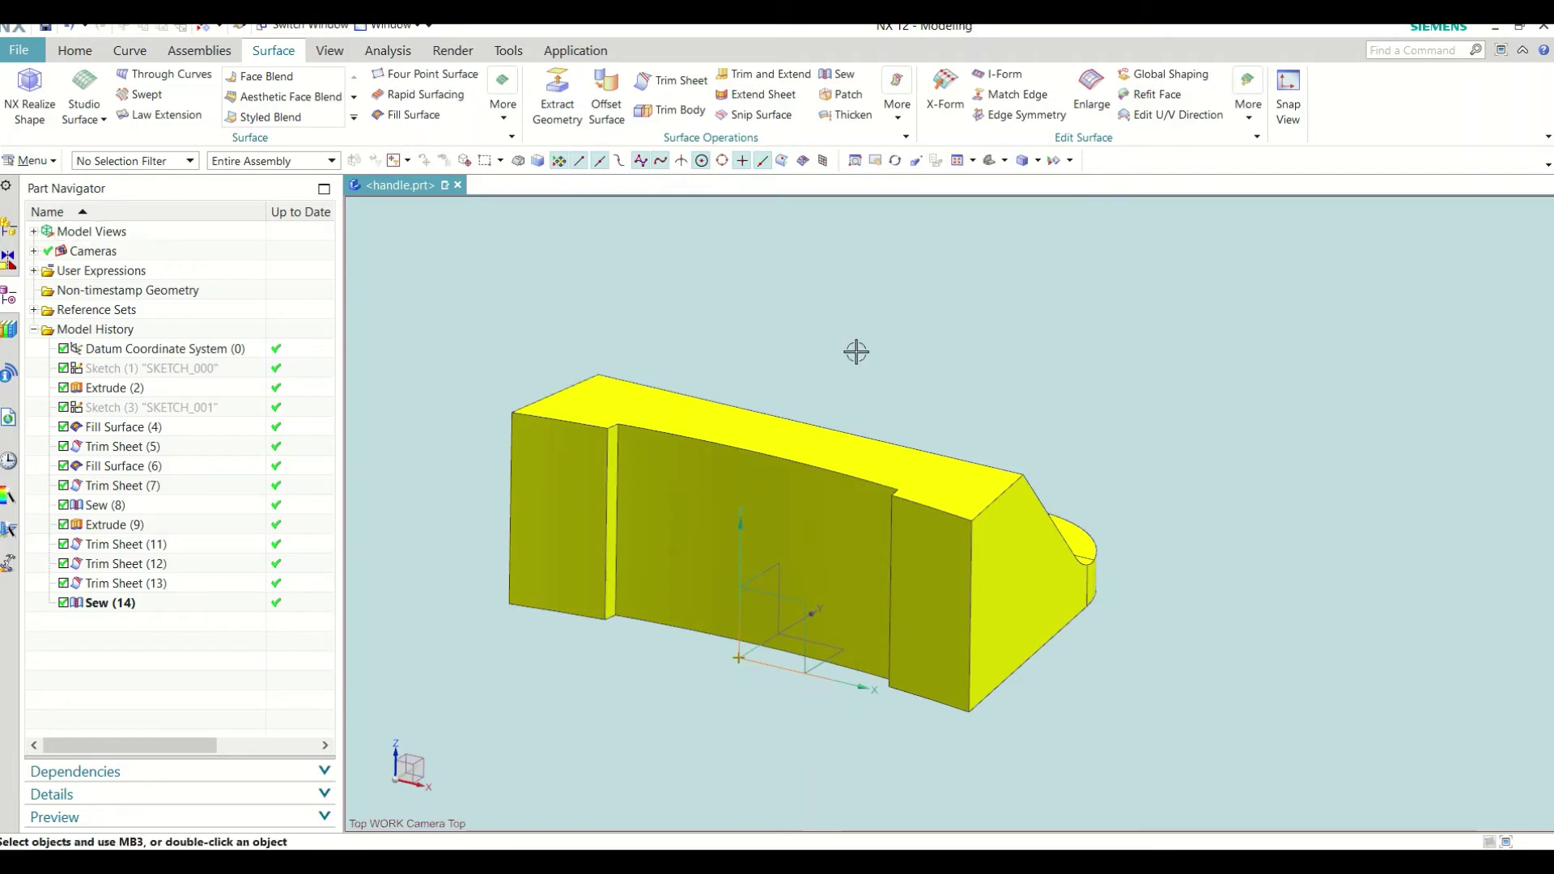
pyautogui.click(60, 56)
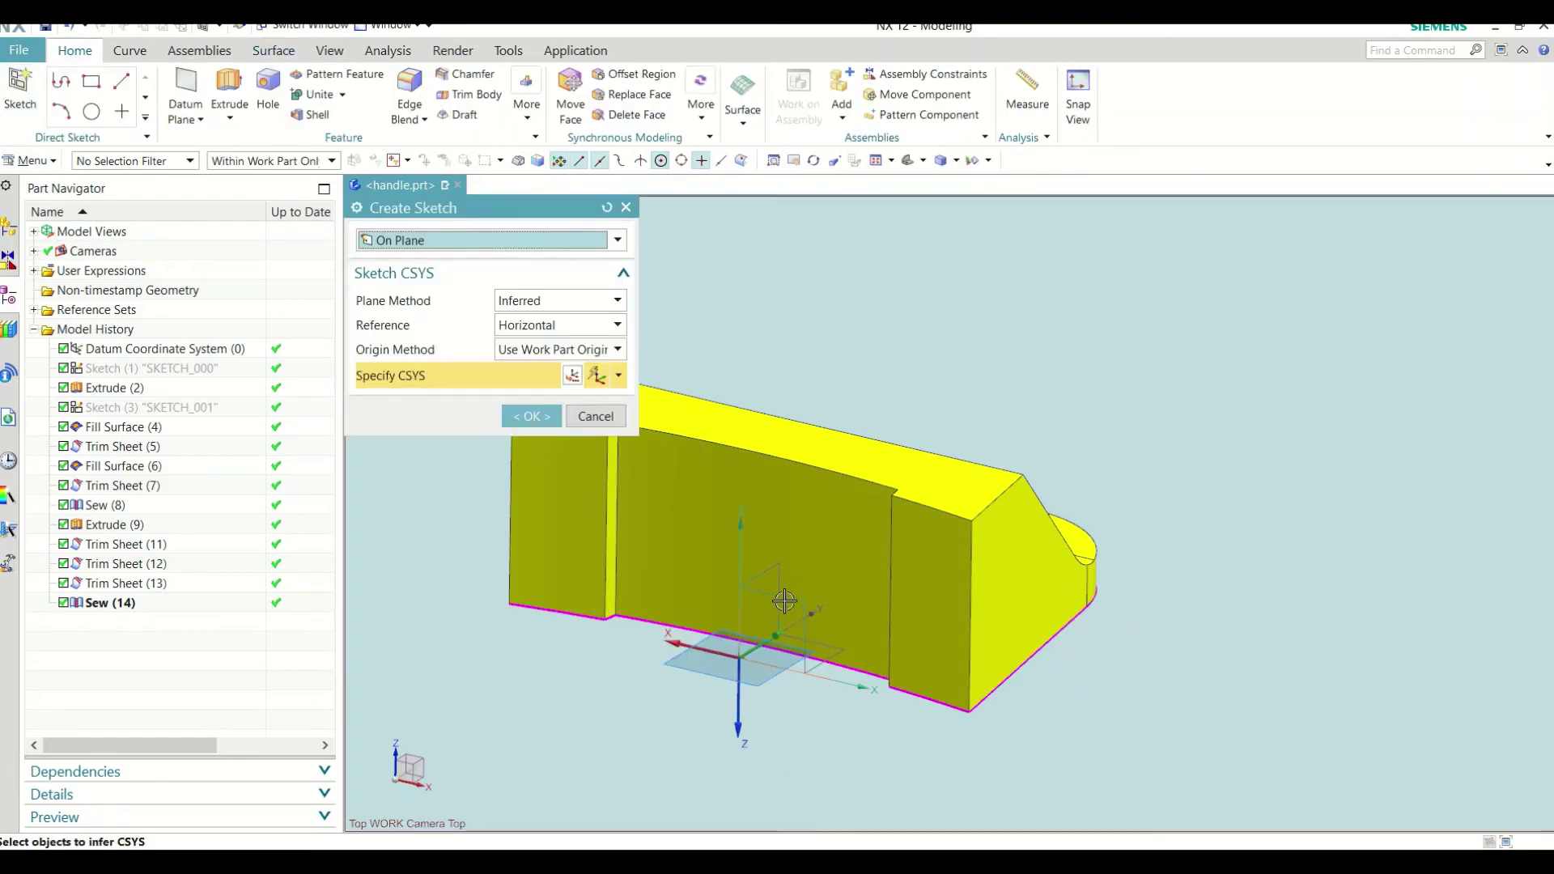
# Step: Create SKETCH_002 and draw a three-point R137 arc above the handle's side face
pyautogui.click(539, 416)
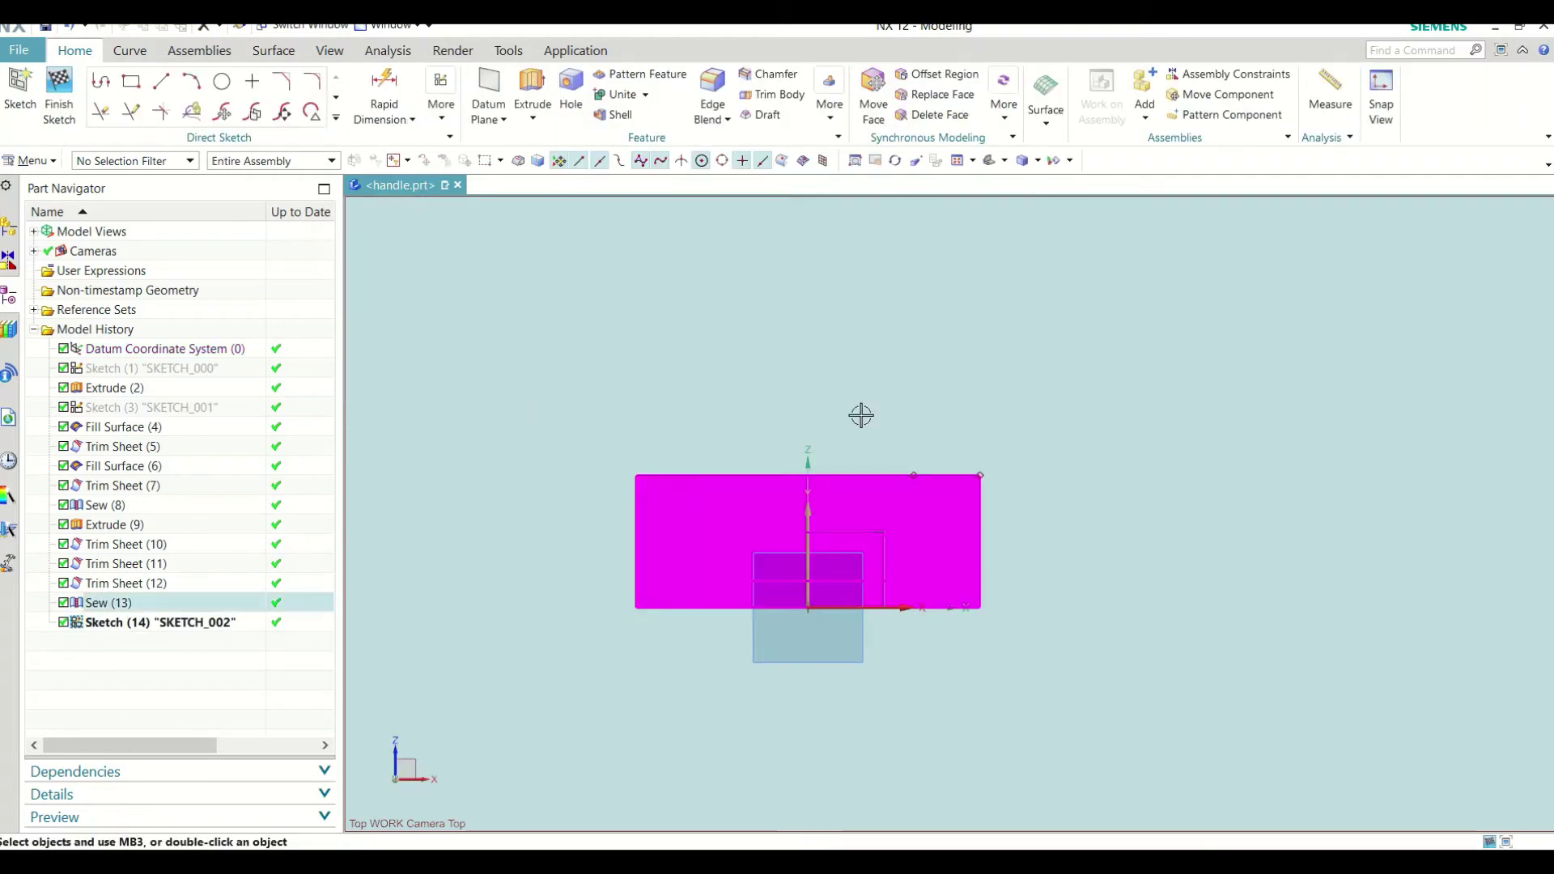
pyautogui.click(200, 91)
pyautogui.click(571, 393)
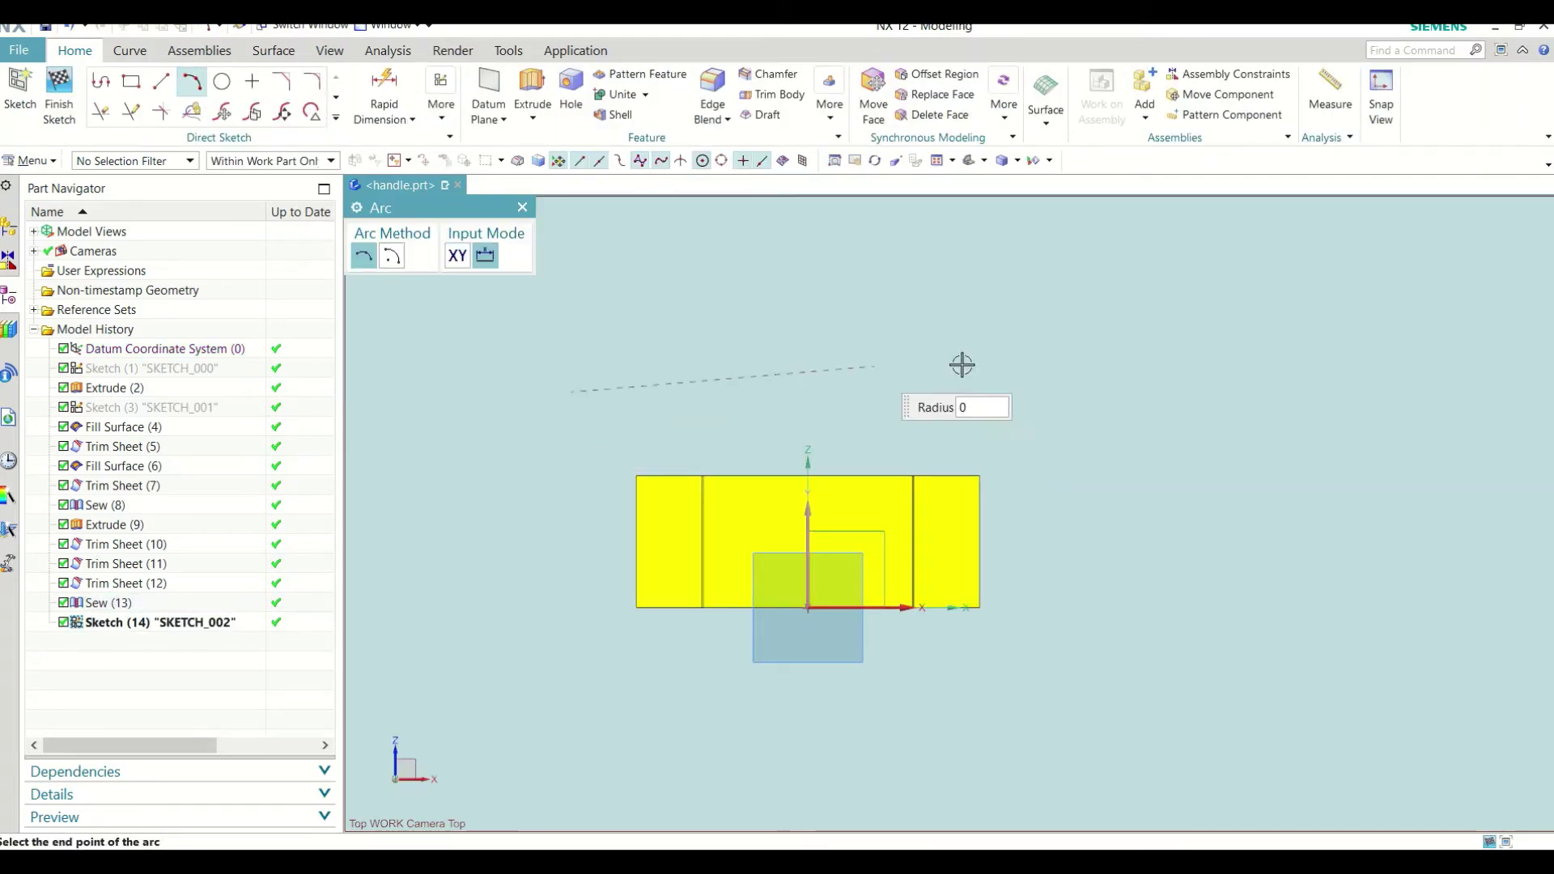
pyautogui.click(1035, 392)
pyautogui.click(873, 357)
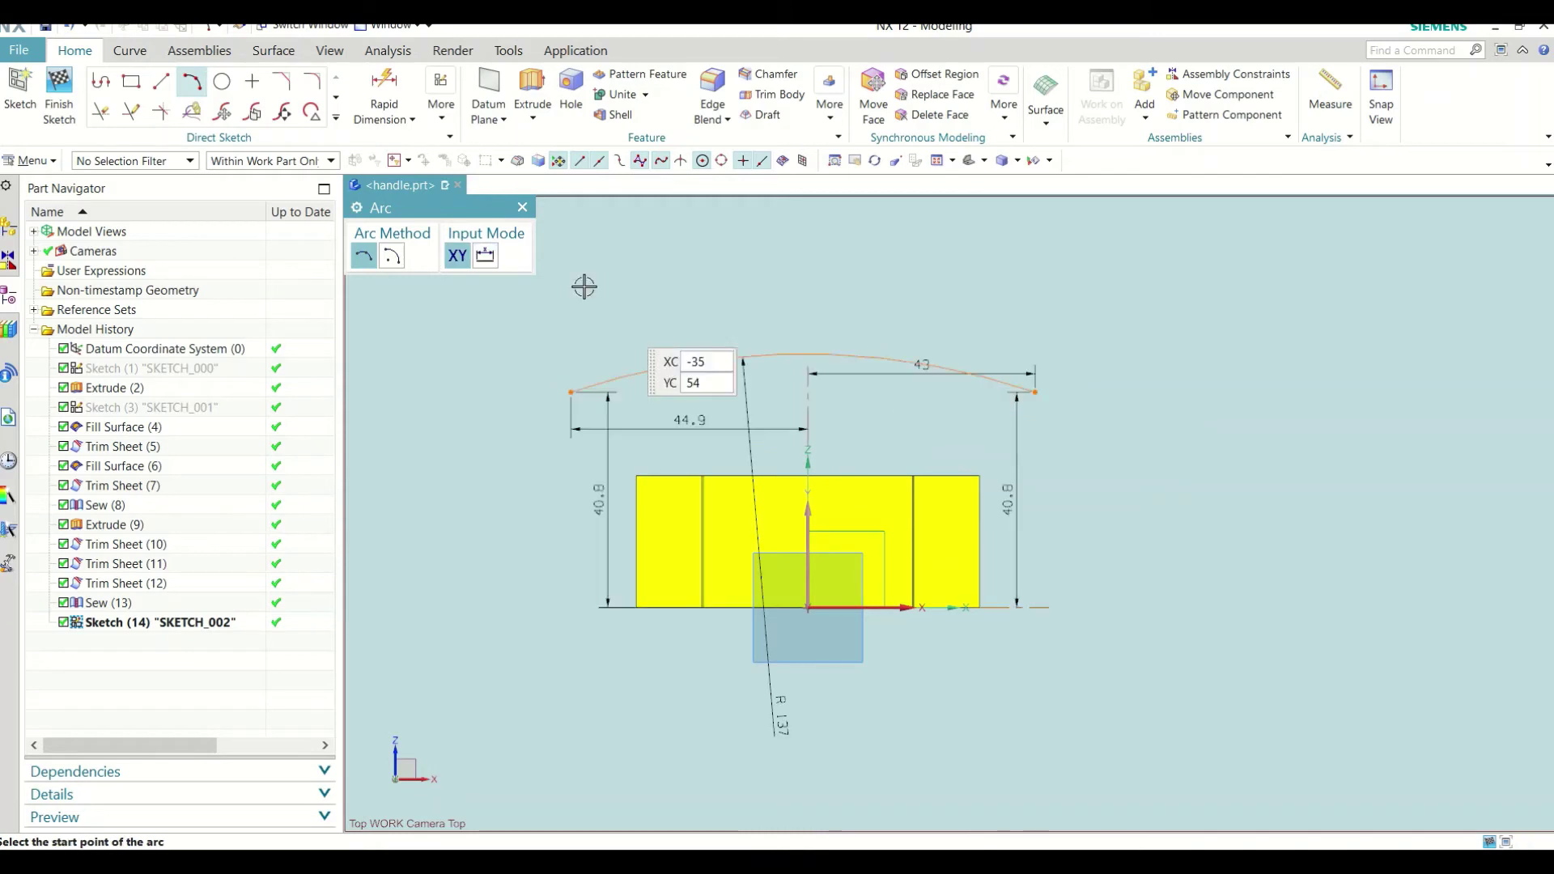
pyautogui.click(523, 207)
pyautogui.click(445, 109)
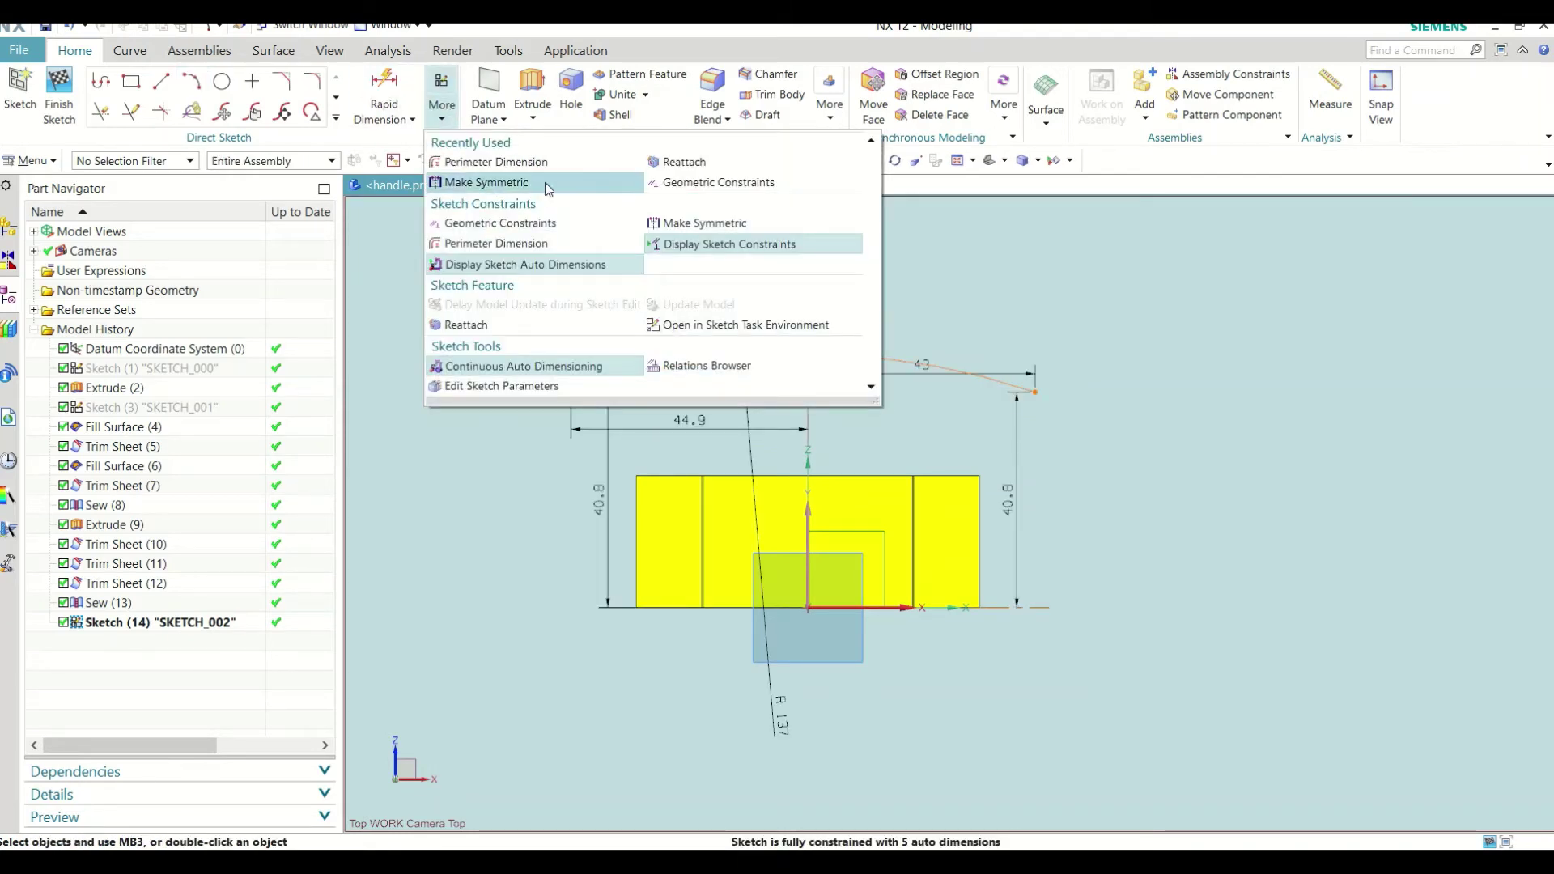
# Step: Make the arc ends symmetric about the Z axis, reshape the arc, then remove that constraint
pyautogui.click(517, 186)
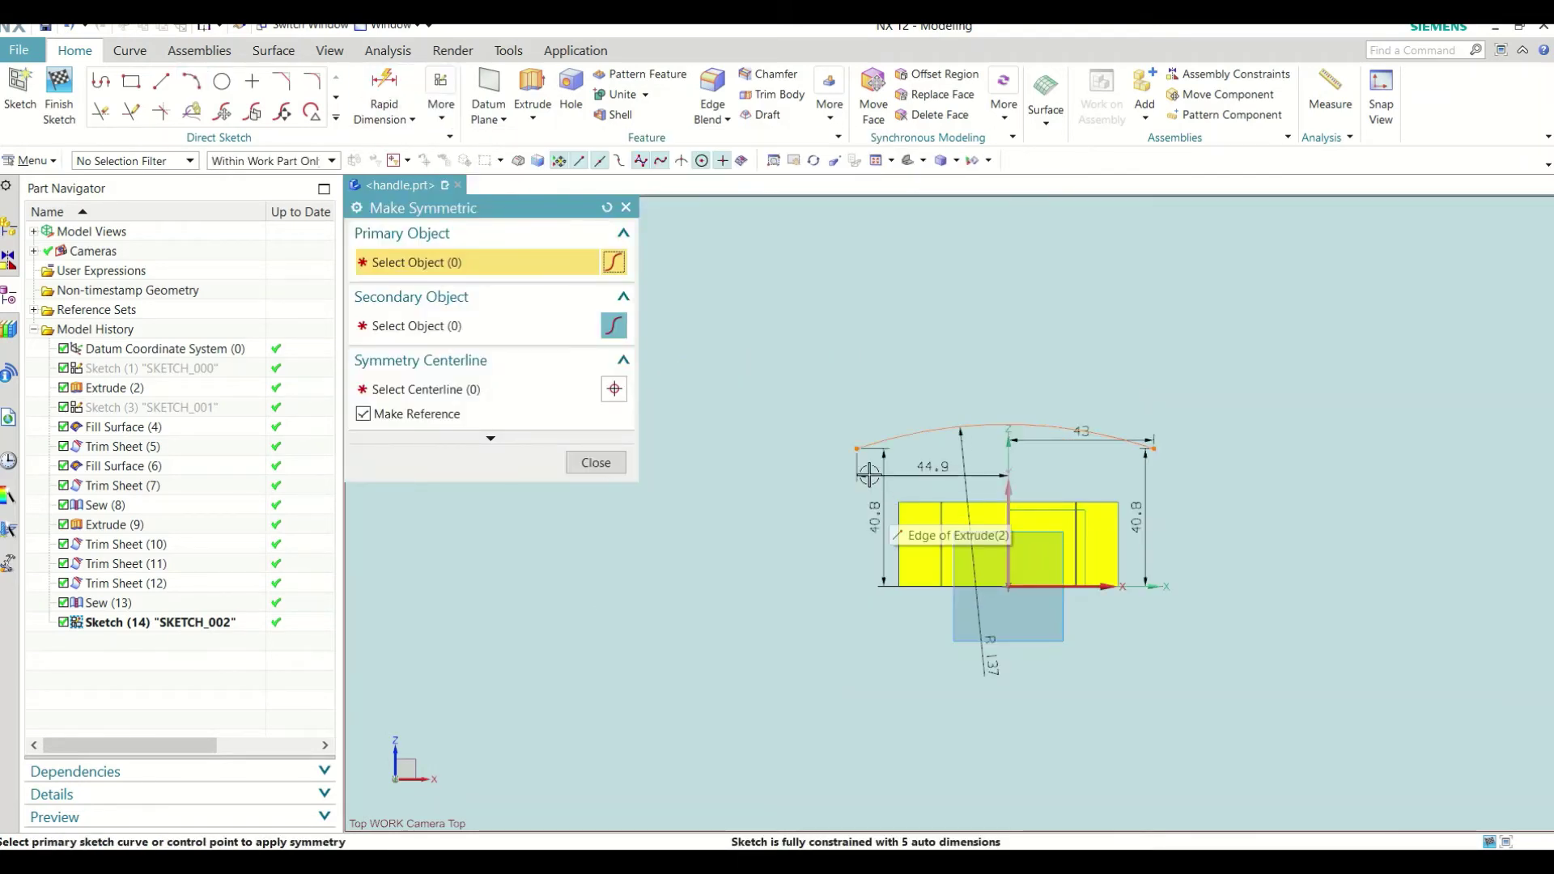
pyautogui.click(858, 450)
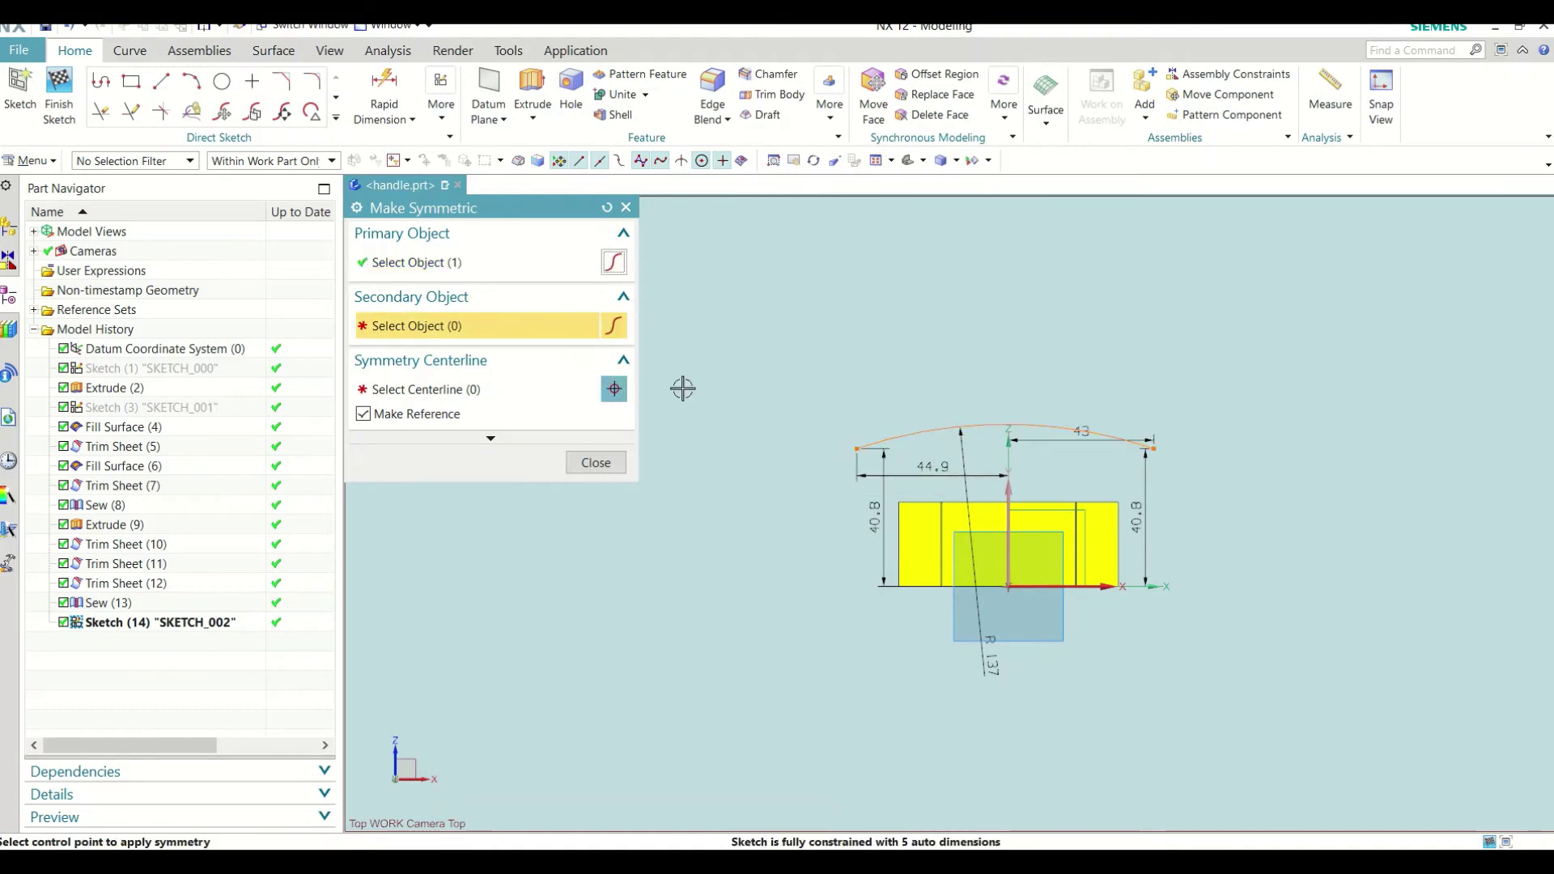
pyautogui.click(1154, 448)
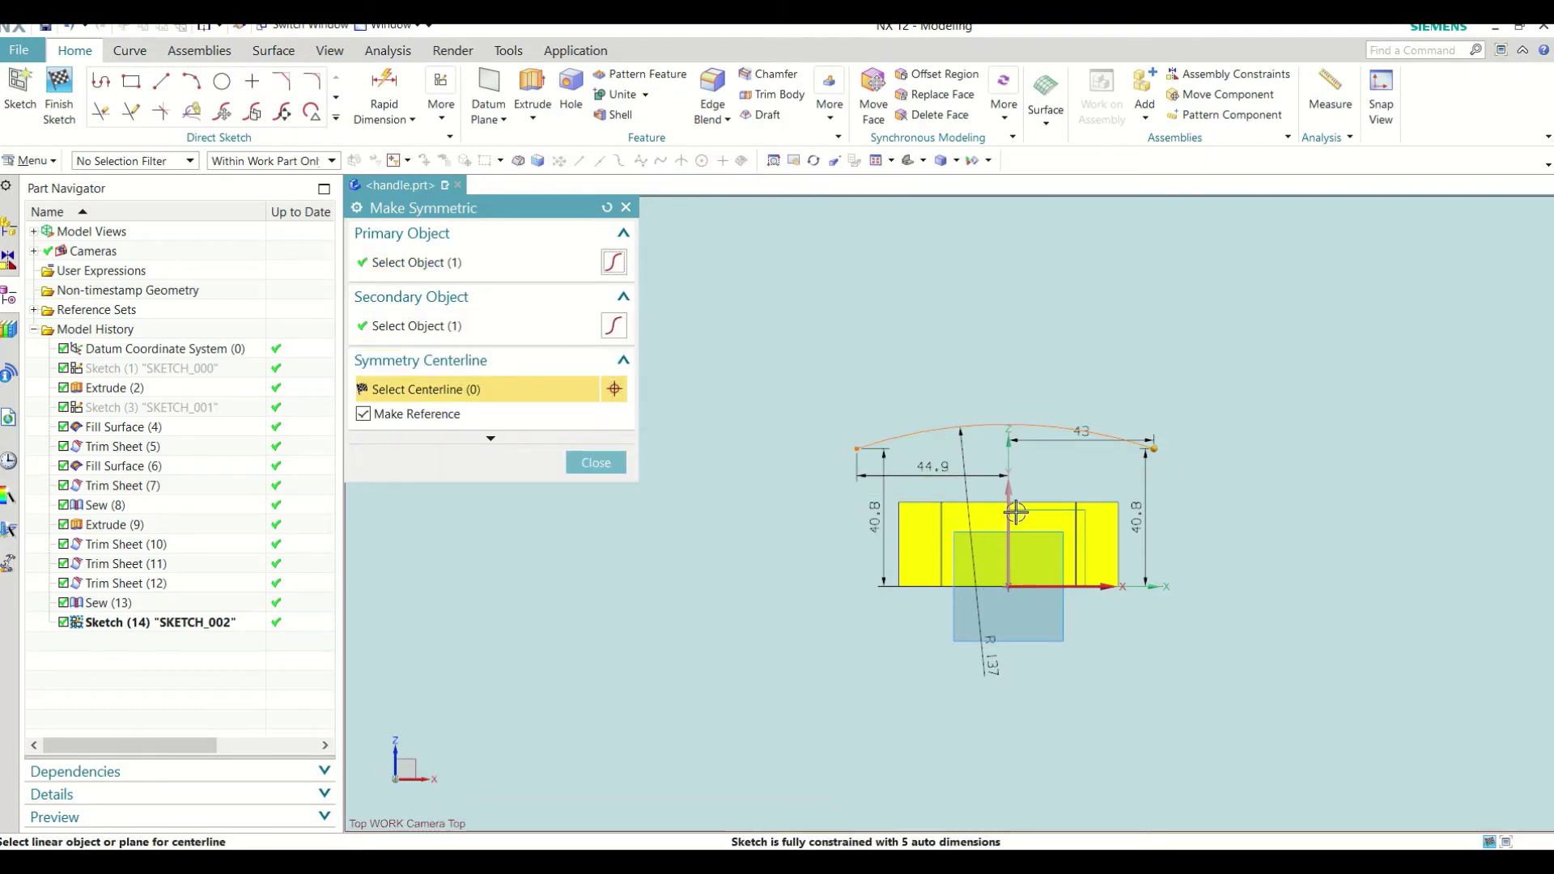
pyautogui.click(1009, 492)
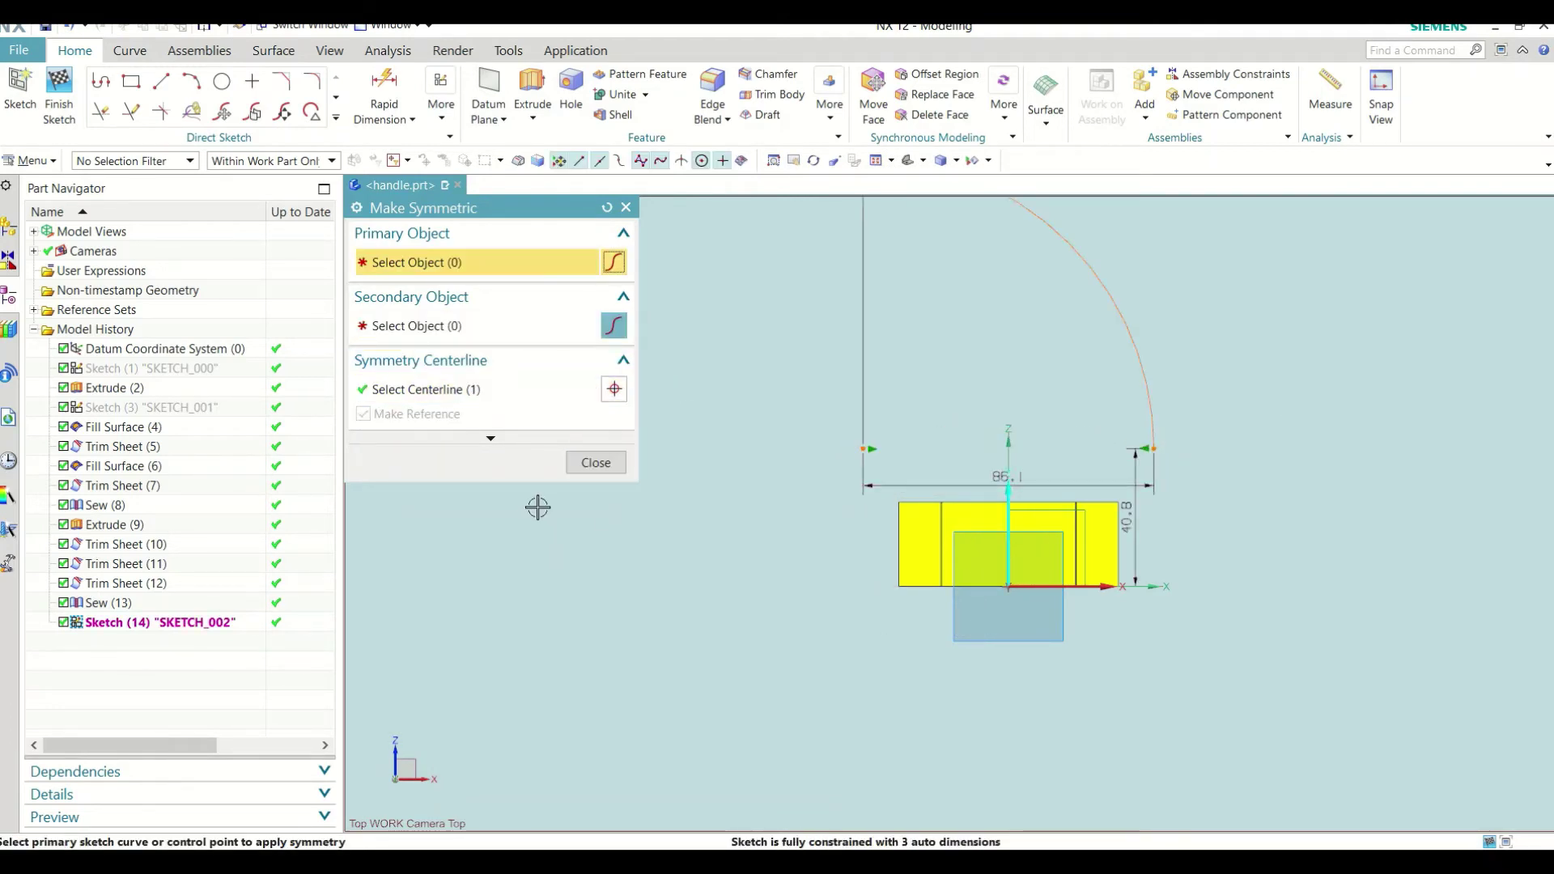
pyautogui.click(593, 465)
pyautogui.scroll(-3, 881, 628)
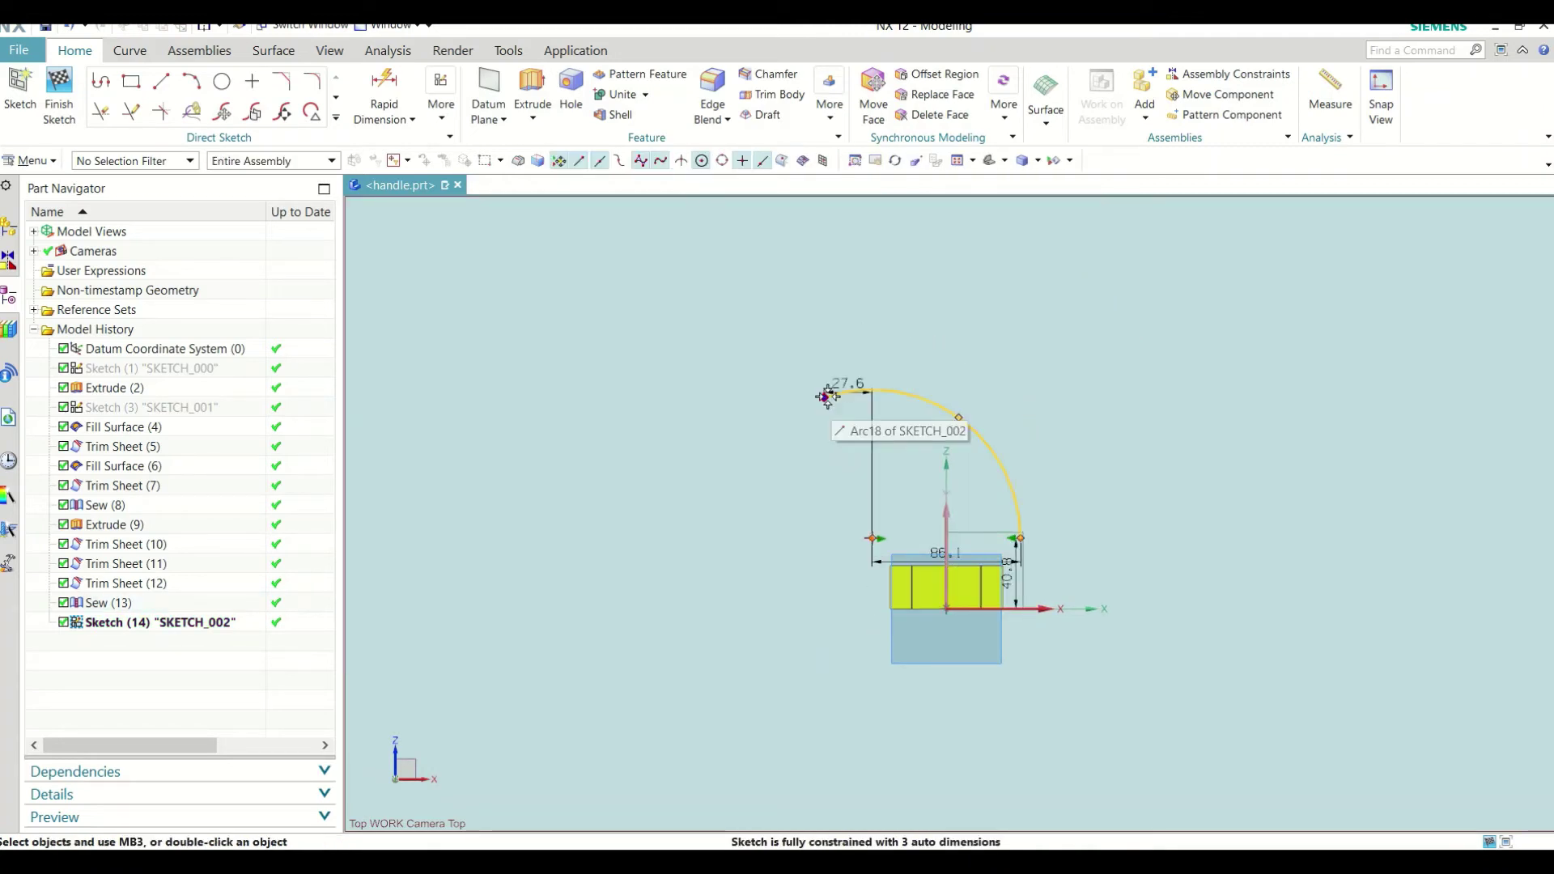
pyautogui.moveTo(825, 397)
pyautogui.mouseDown()
pyautogui.moveTo(781, 601)
pyautogui.moveTo(736, 610)
pyautogui.moveTo(733, 645)
pyautogui.mouseUp()
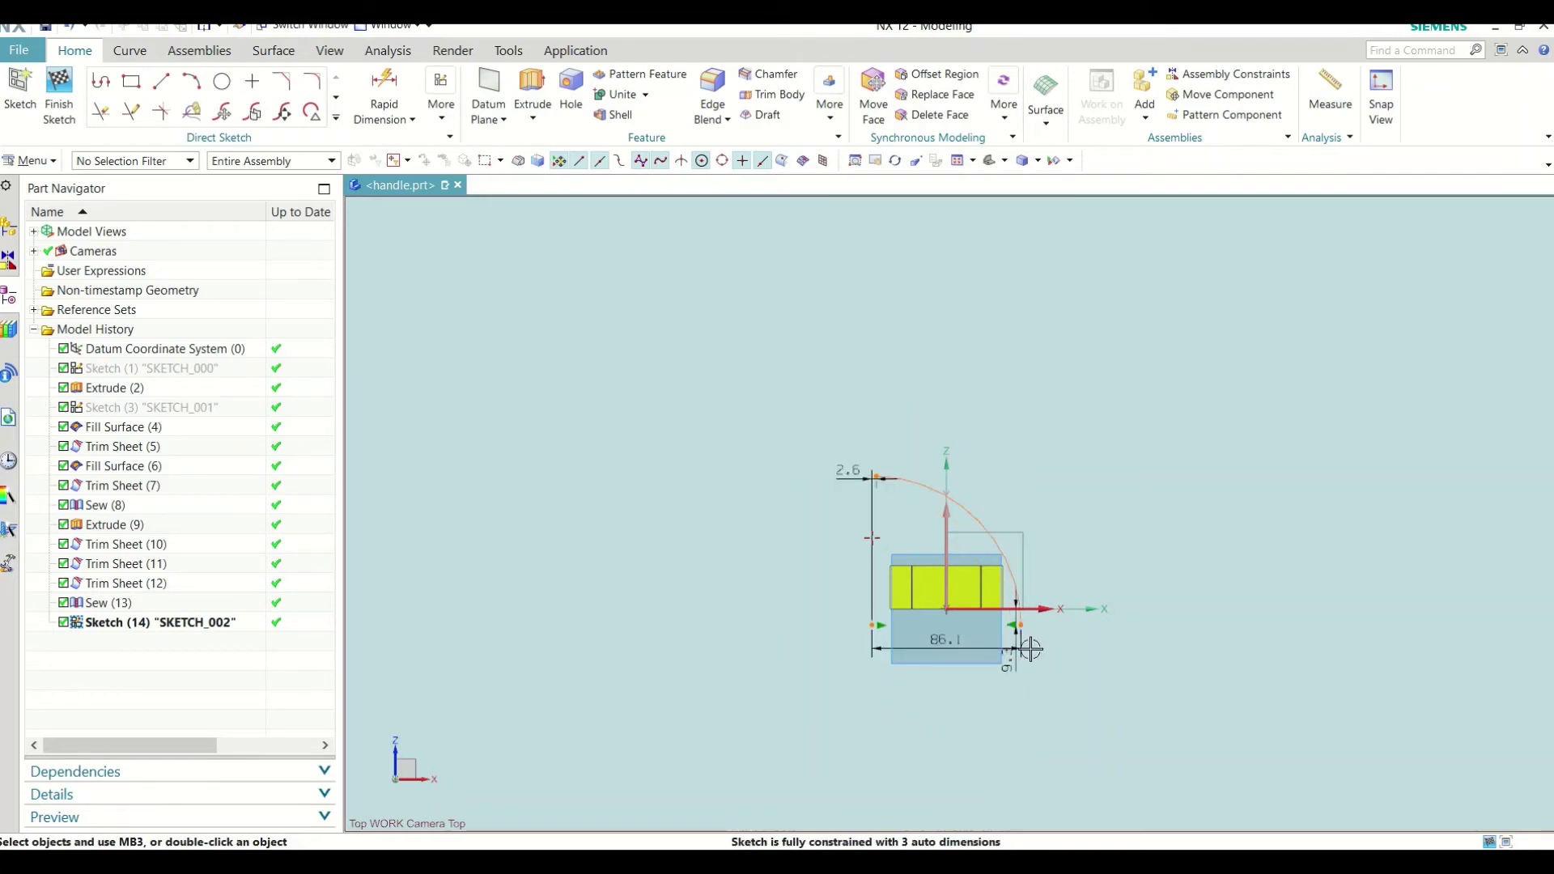
pyautogui.moveTo(1031, 648)
pyautogui.mouseDown()
pyautogui.moveTo(1027, 514)
pyautogui.moveTo(1058, 470)
pyautogui.mouseUp()
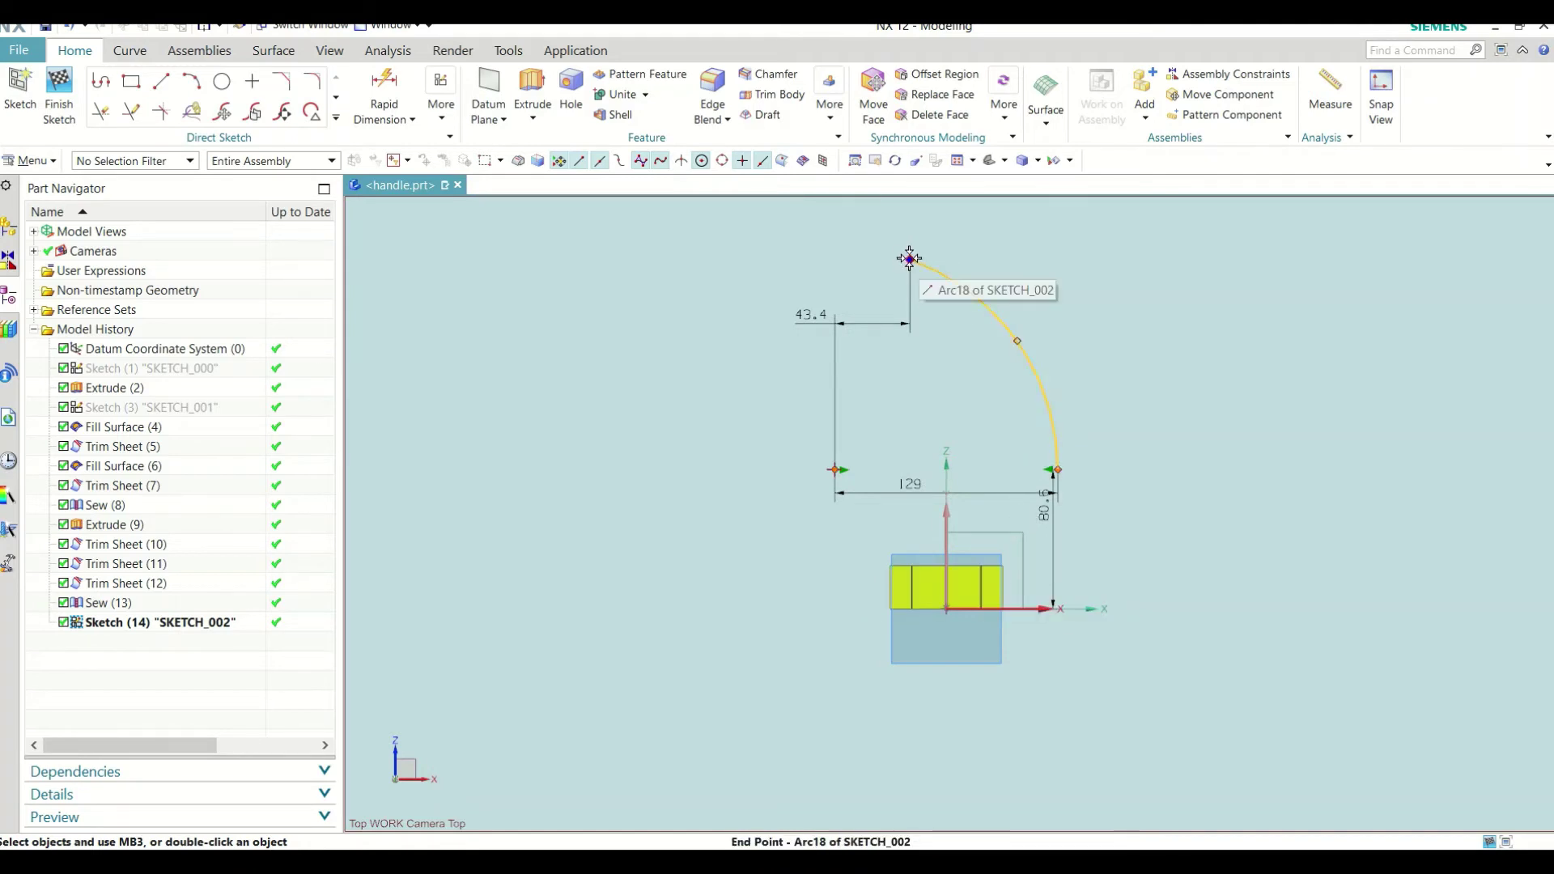
pyautogui.moveTo(910, 258)
pyautogui.mouseDown()
pyautogui.moveTo(791, 267)
pyautogui.moveTo(671, 340)
pyautogui.mouseUp()
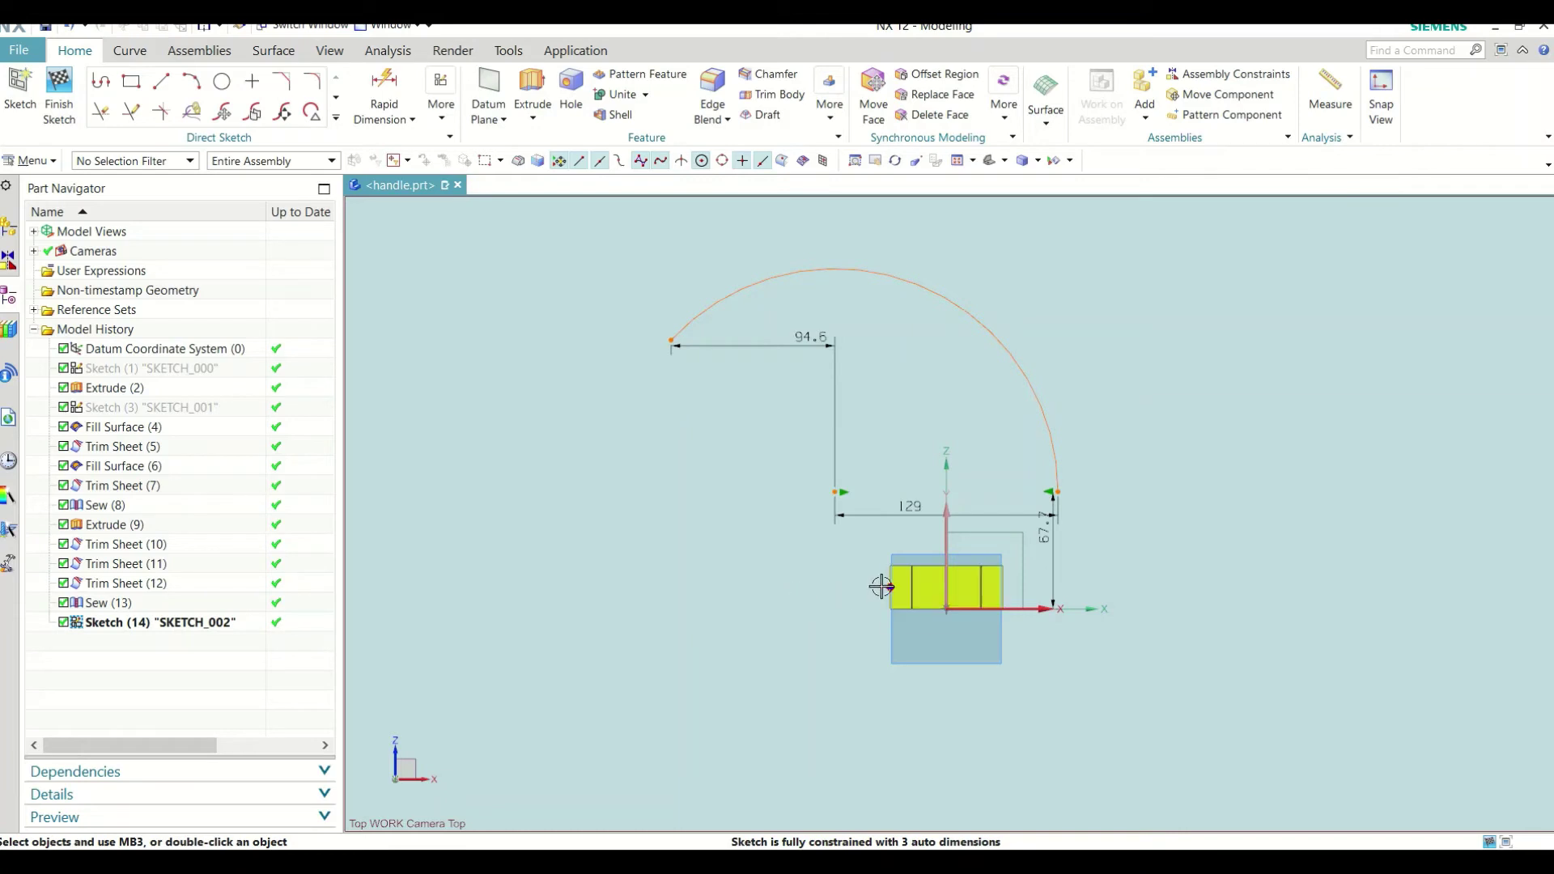
pyautogui.moveTo(671, 340); pyautogui.dragTo(651, 401)
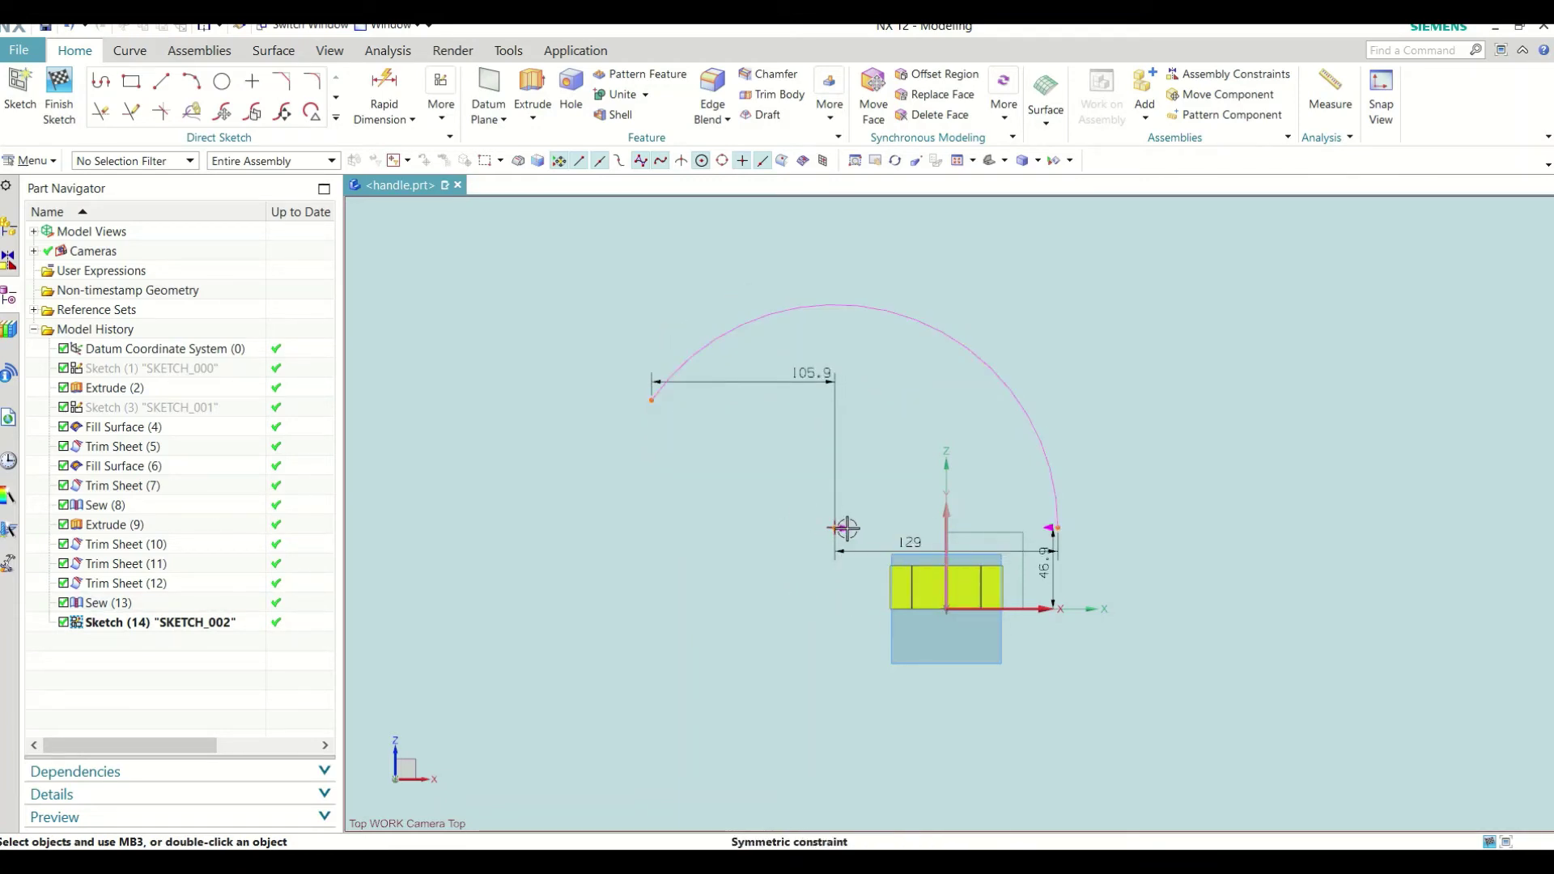
pyautogui.click(876, 501)
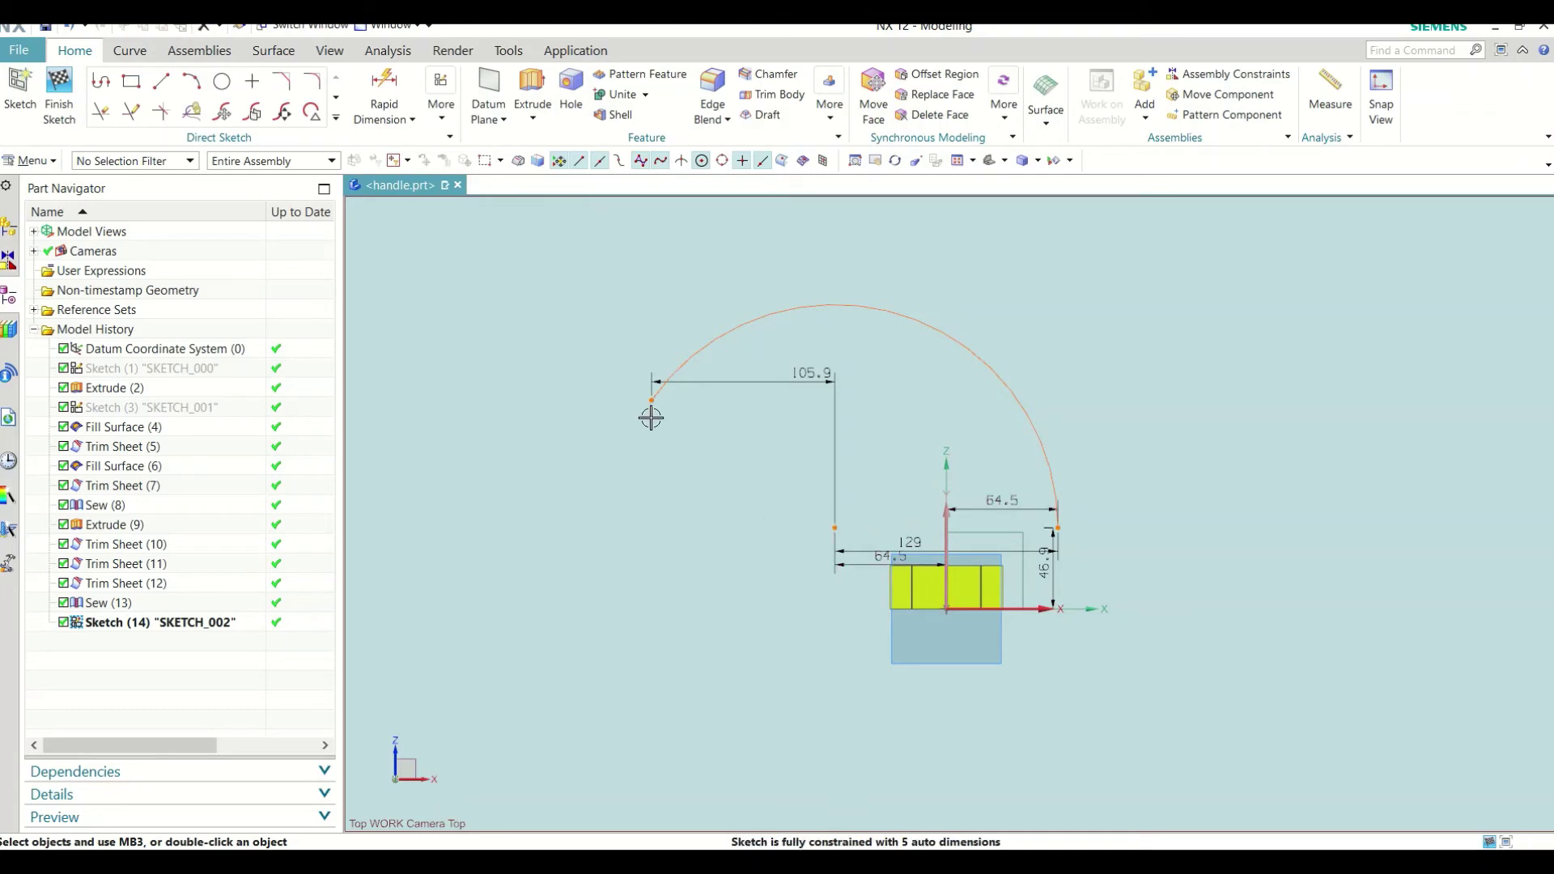
pyautogui.moveTo(651, 417)
pyautogui.mouseDown()
pyautogui.moveTo(632, 423)
pyautogui.moveTo(619, 503)
pyautogui.mouseUp()
# Step: Reapply arc-end symmetry about the vertical Z axis and pull the arc top down to flatten it
pyautogui.click(441, 121)
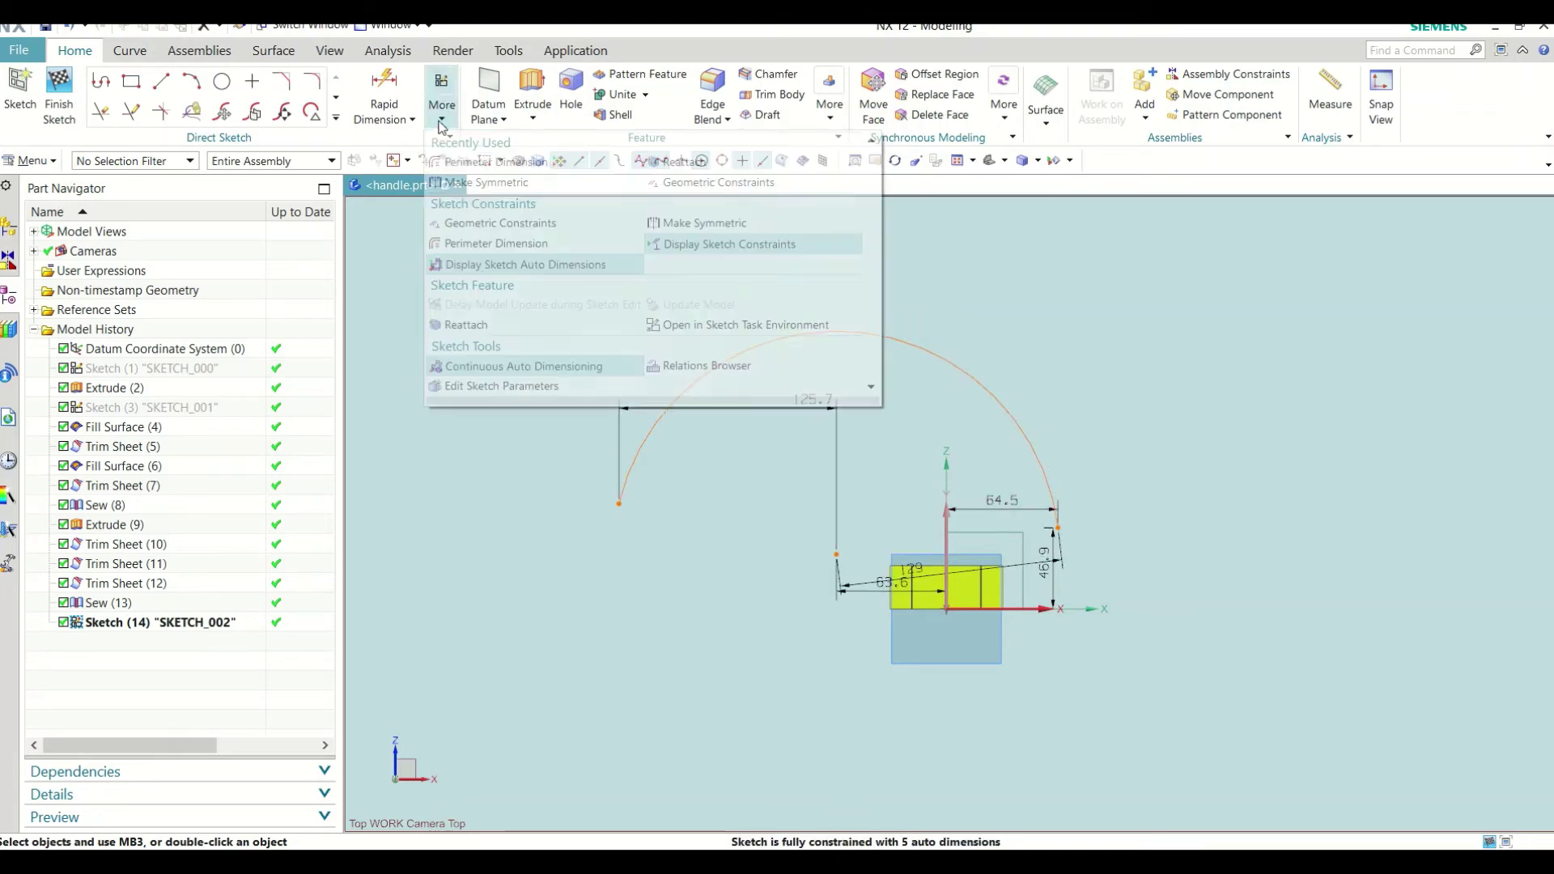
pyautogui.click(477, 182)
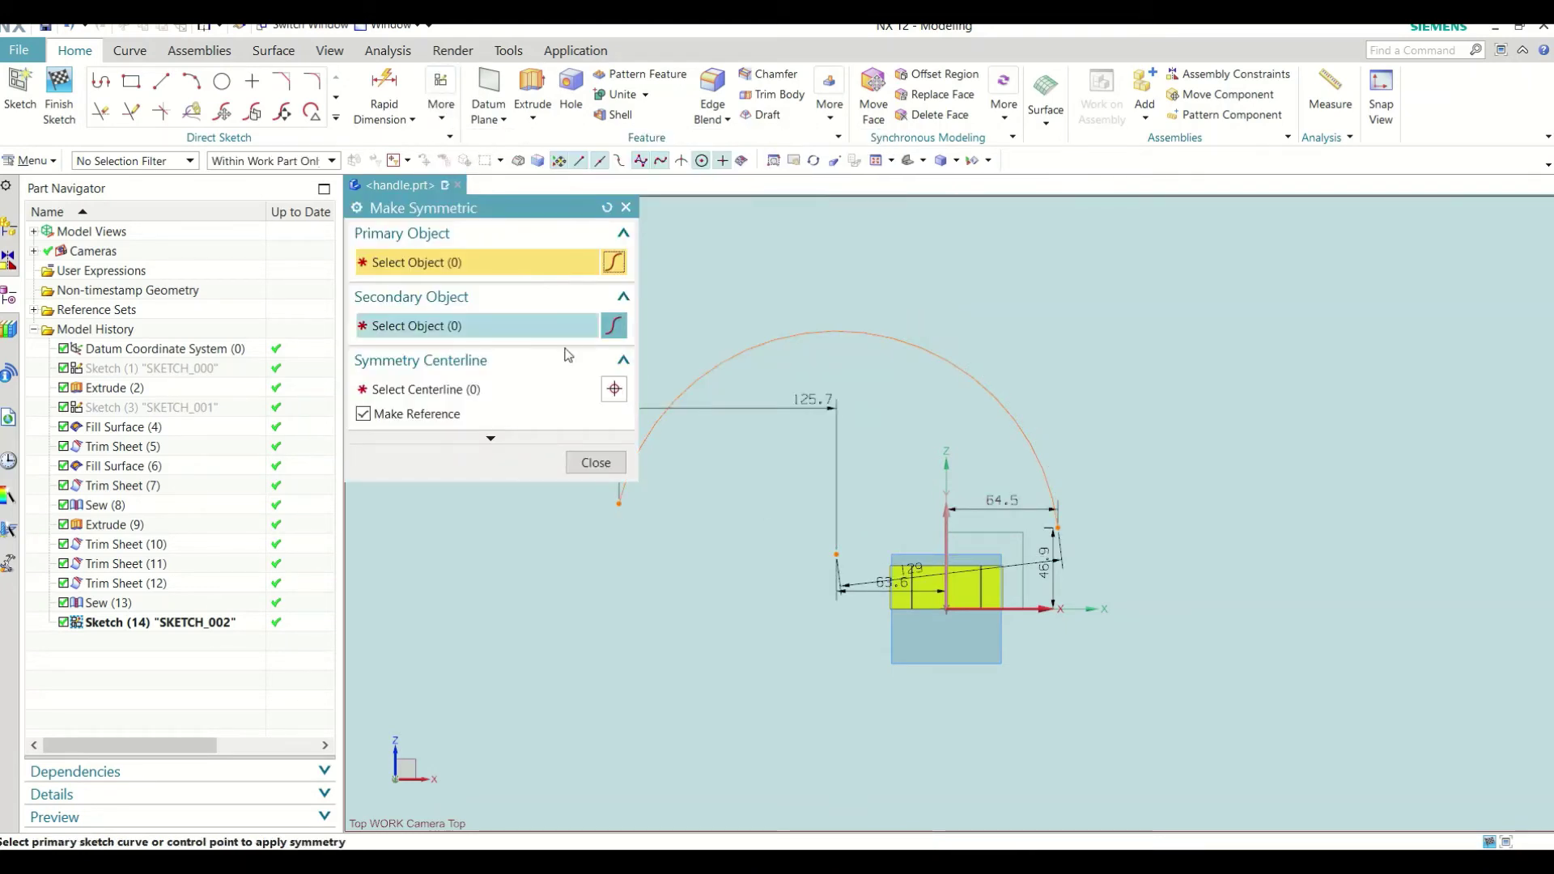
pyautogui.click(617, 504)
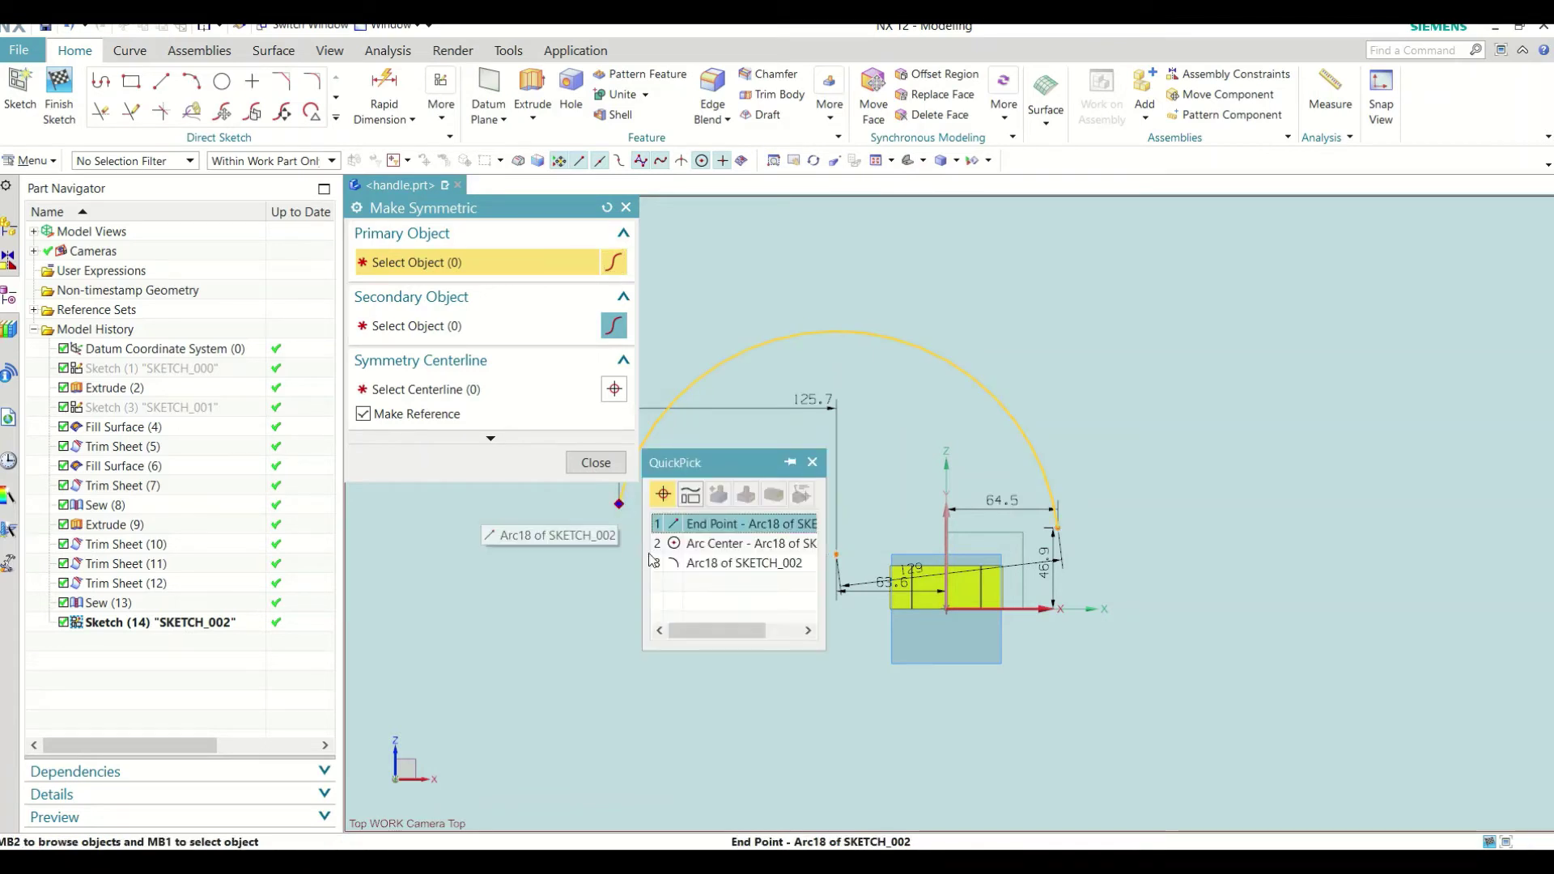
pyautogui.click(704, 544)
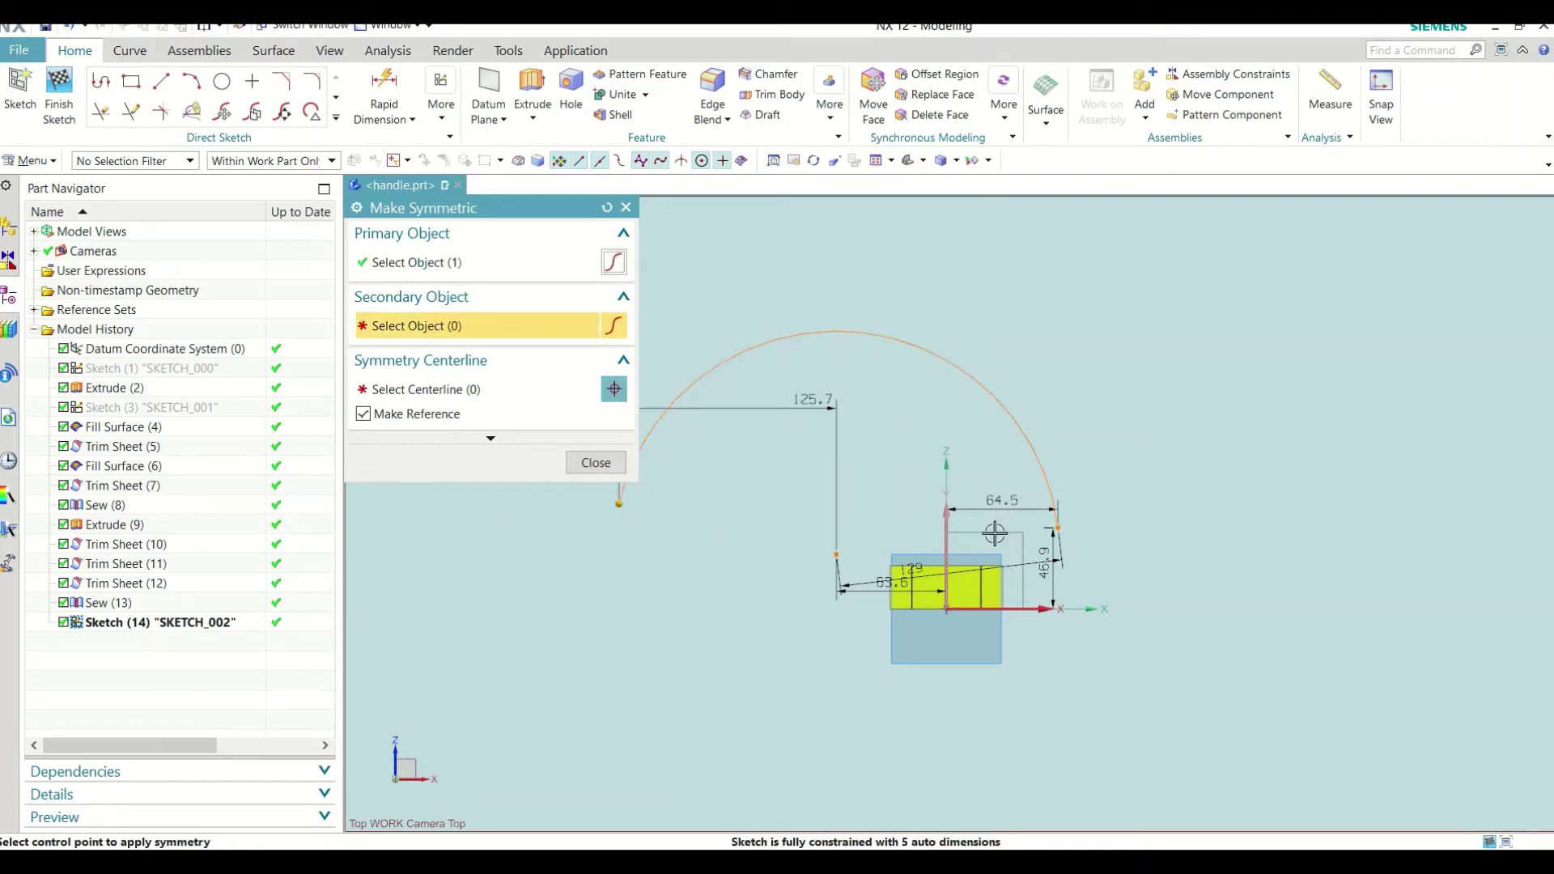
pyautogui.click(1057, 529)
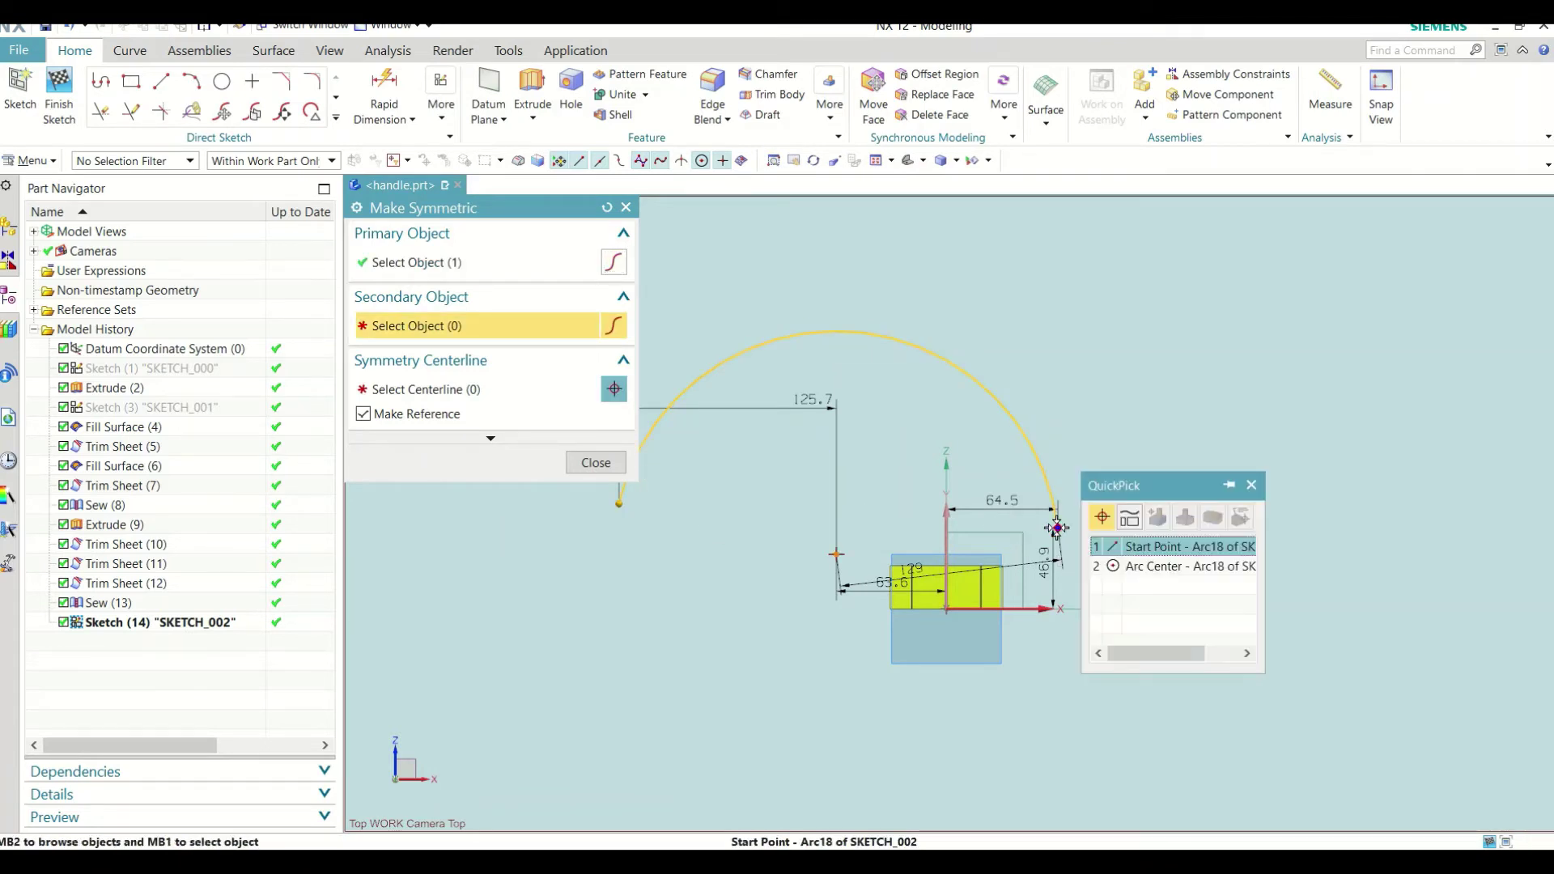
pyautogui.click(1138, 548)
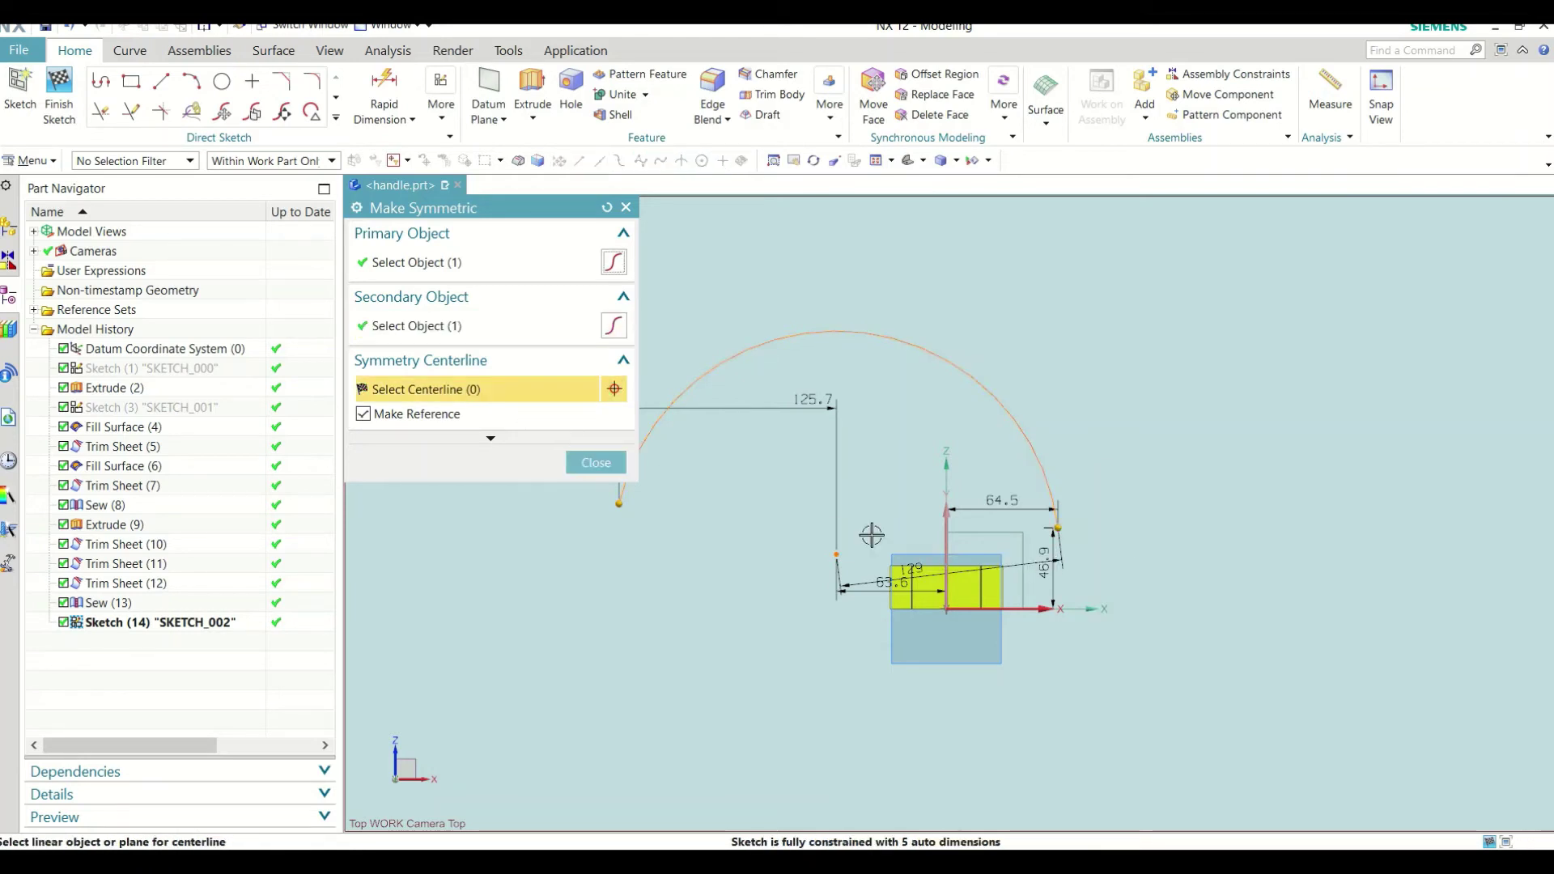
pyautogui.click(946, 532)
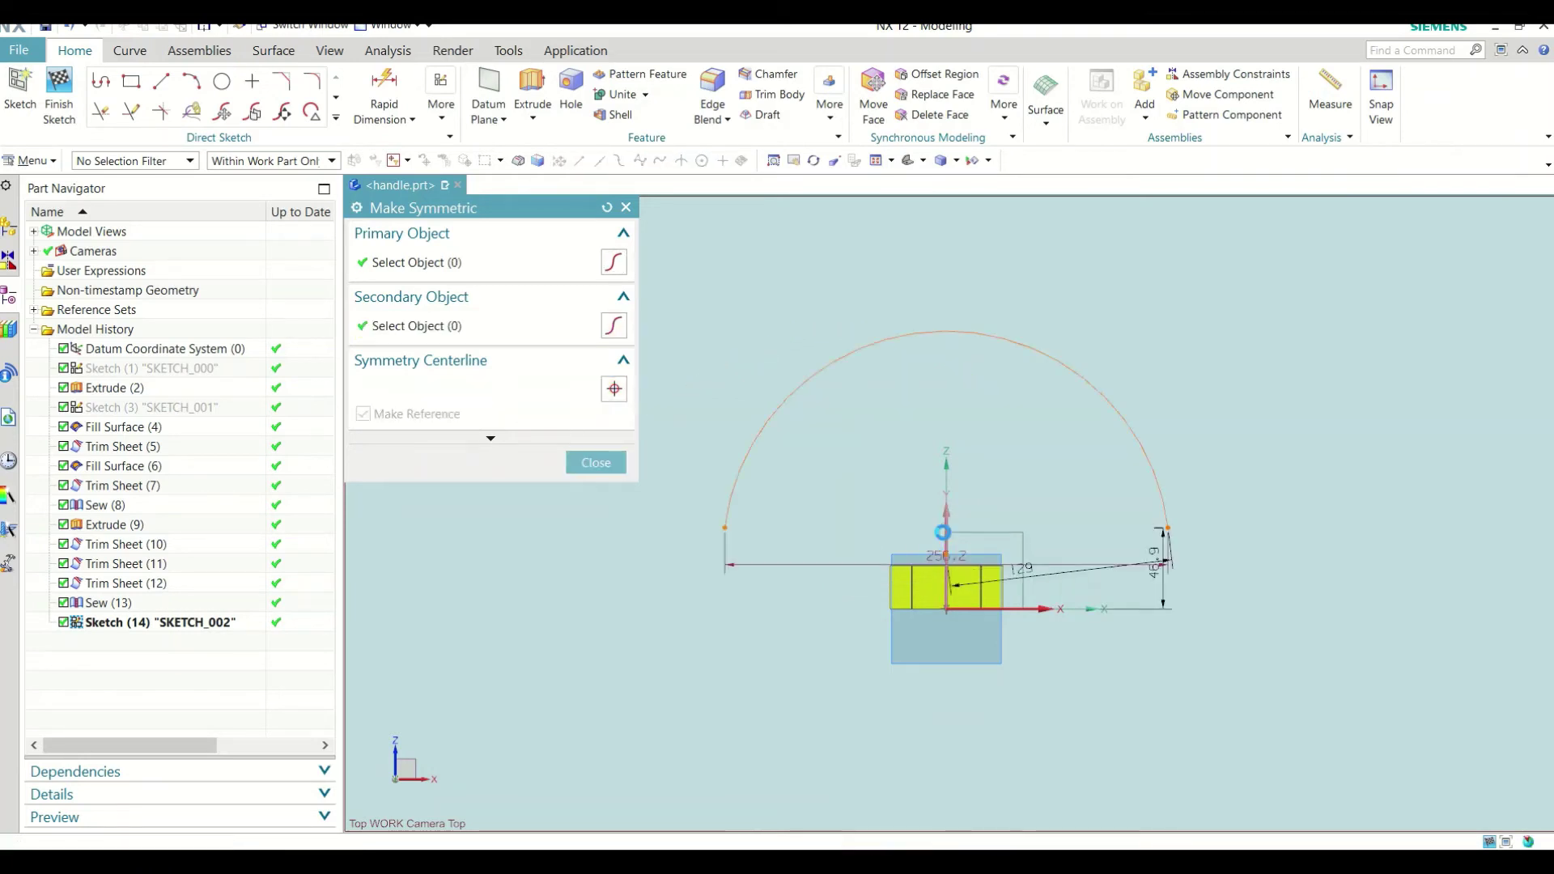
pyautogui.click(595, 463)
pyautogui.moveTo(931, 334)
pyautogui.mouseDown()
pyautogui.moveTo(921, 521)
pyautogui.moveTo(960, 578)
pyautogui.mouseUp()
# Step: Set the p56 dimension to 200 and drag the arc endpoint into place
pyautogui.doubleClick(1024, 775)
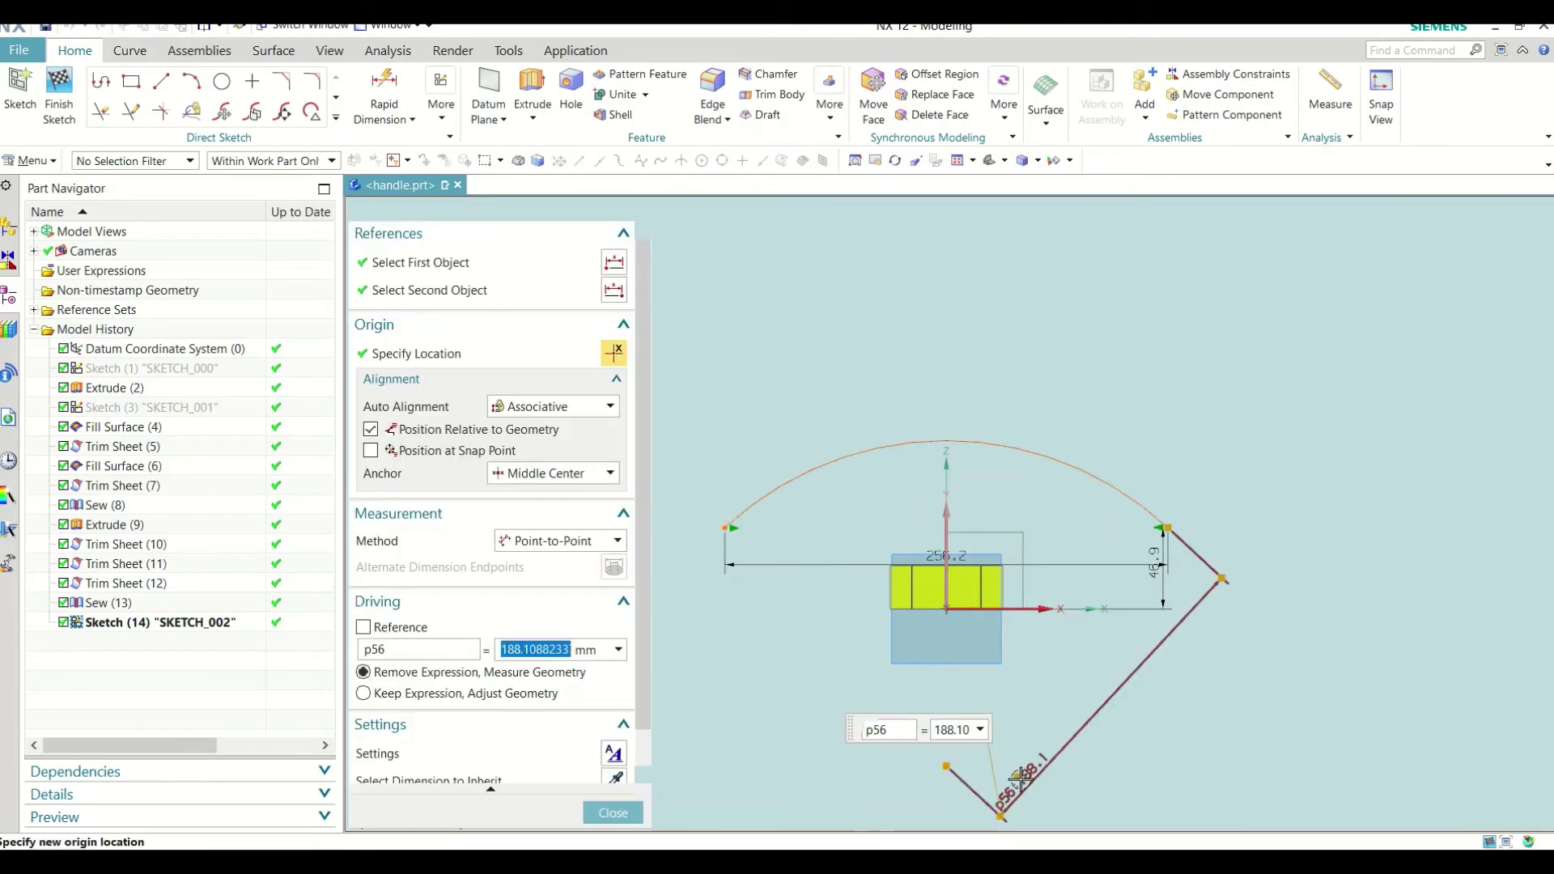
pyautogui.write('200')
pyautogui.press('Return')
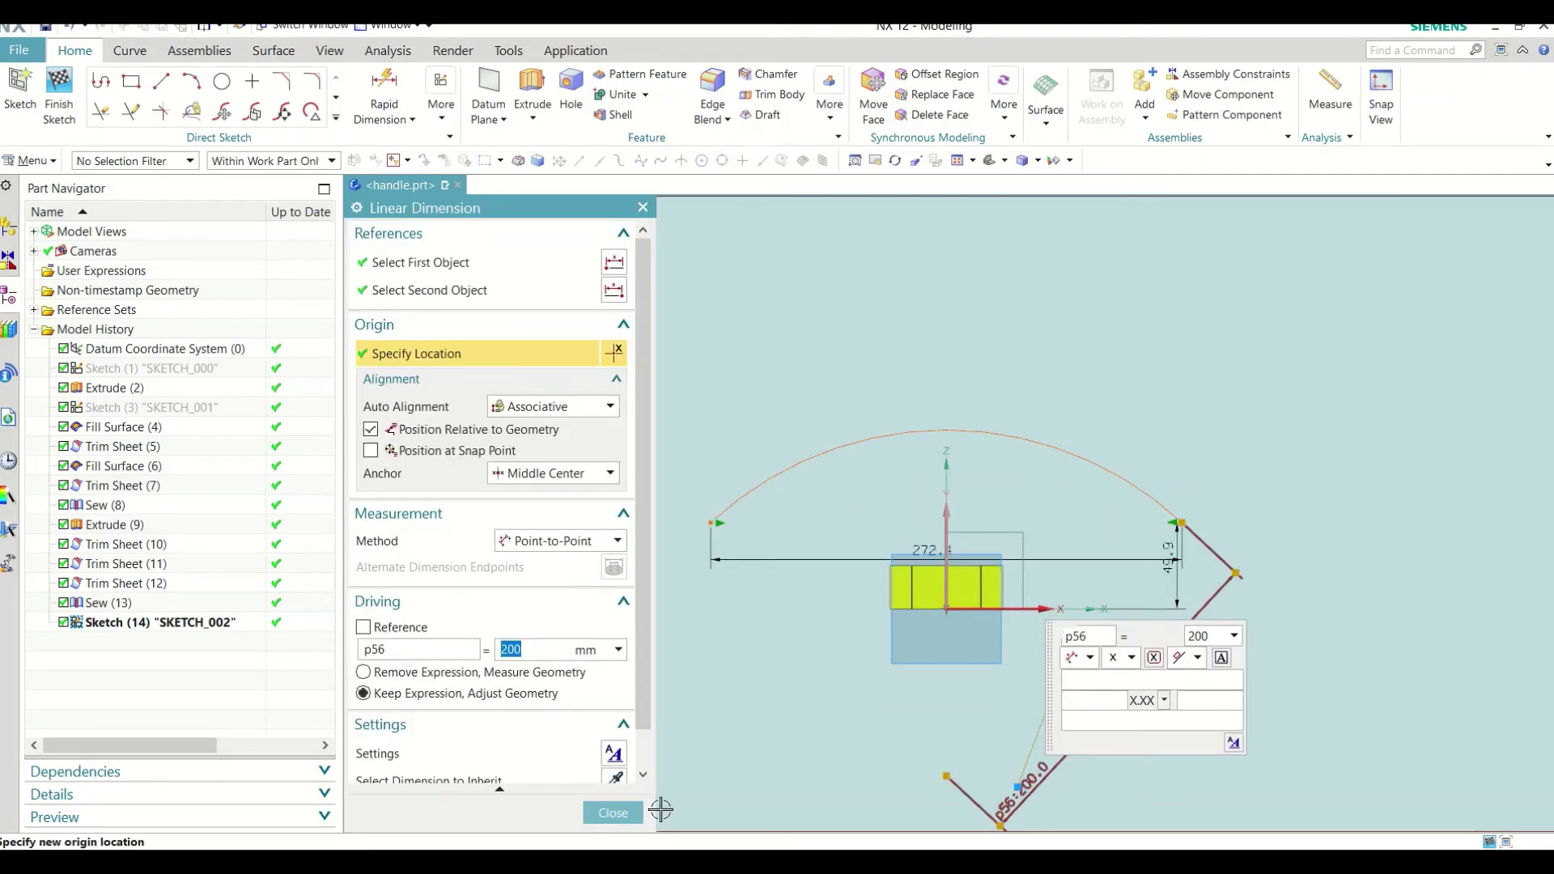
pyautogui.click(624, 813)
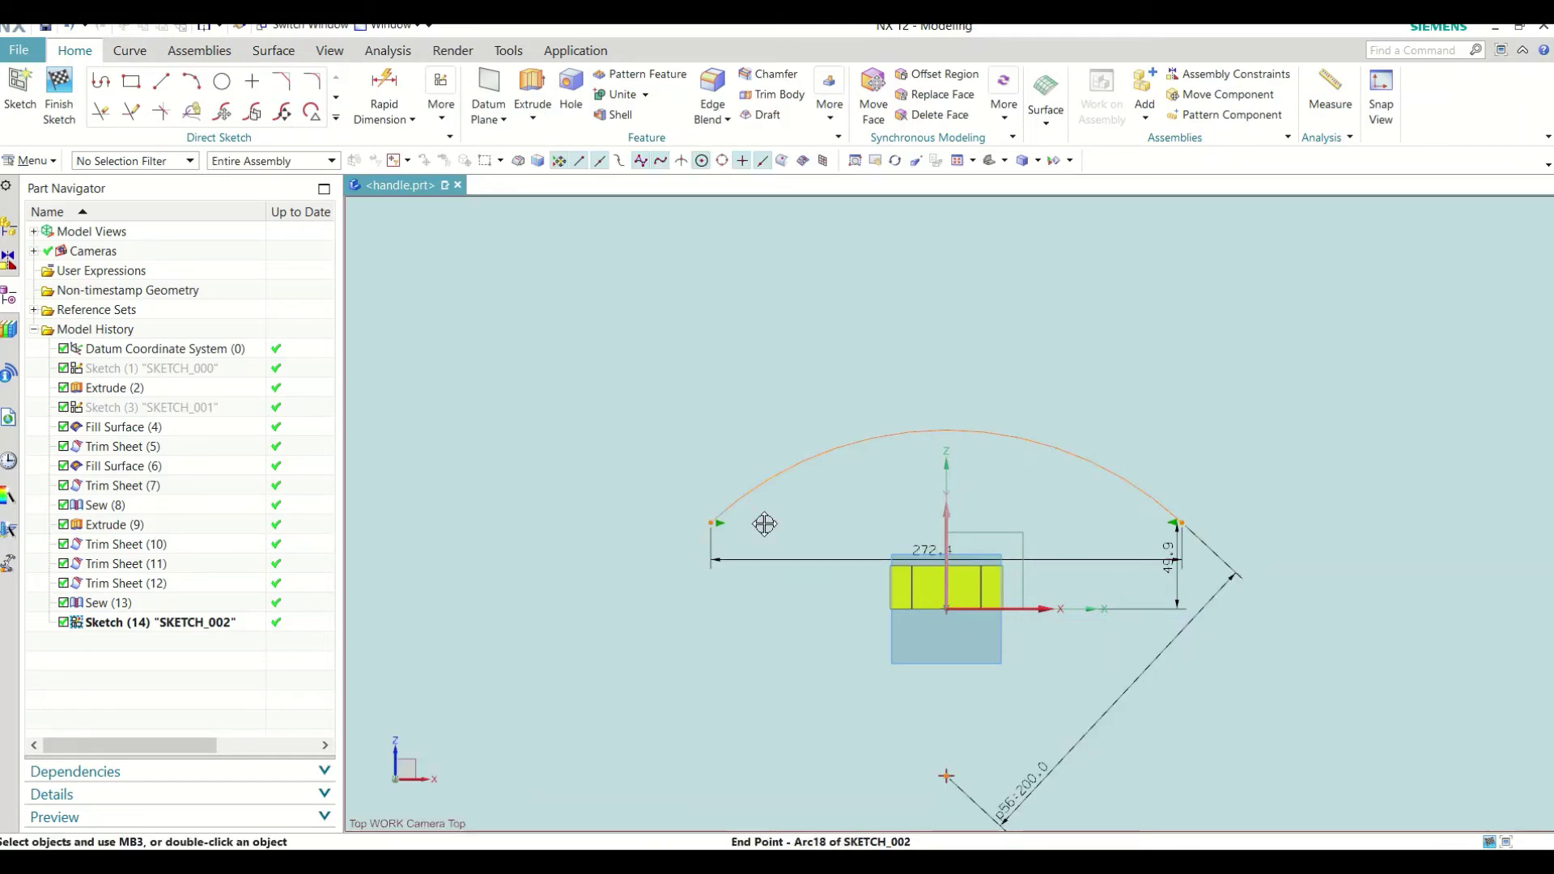
pyautogui.moveTo(764, 523); pyautogui.dragTo(1019, 516)
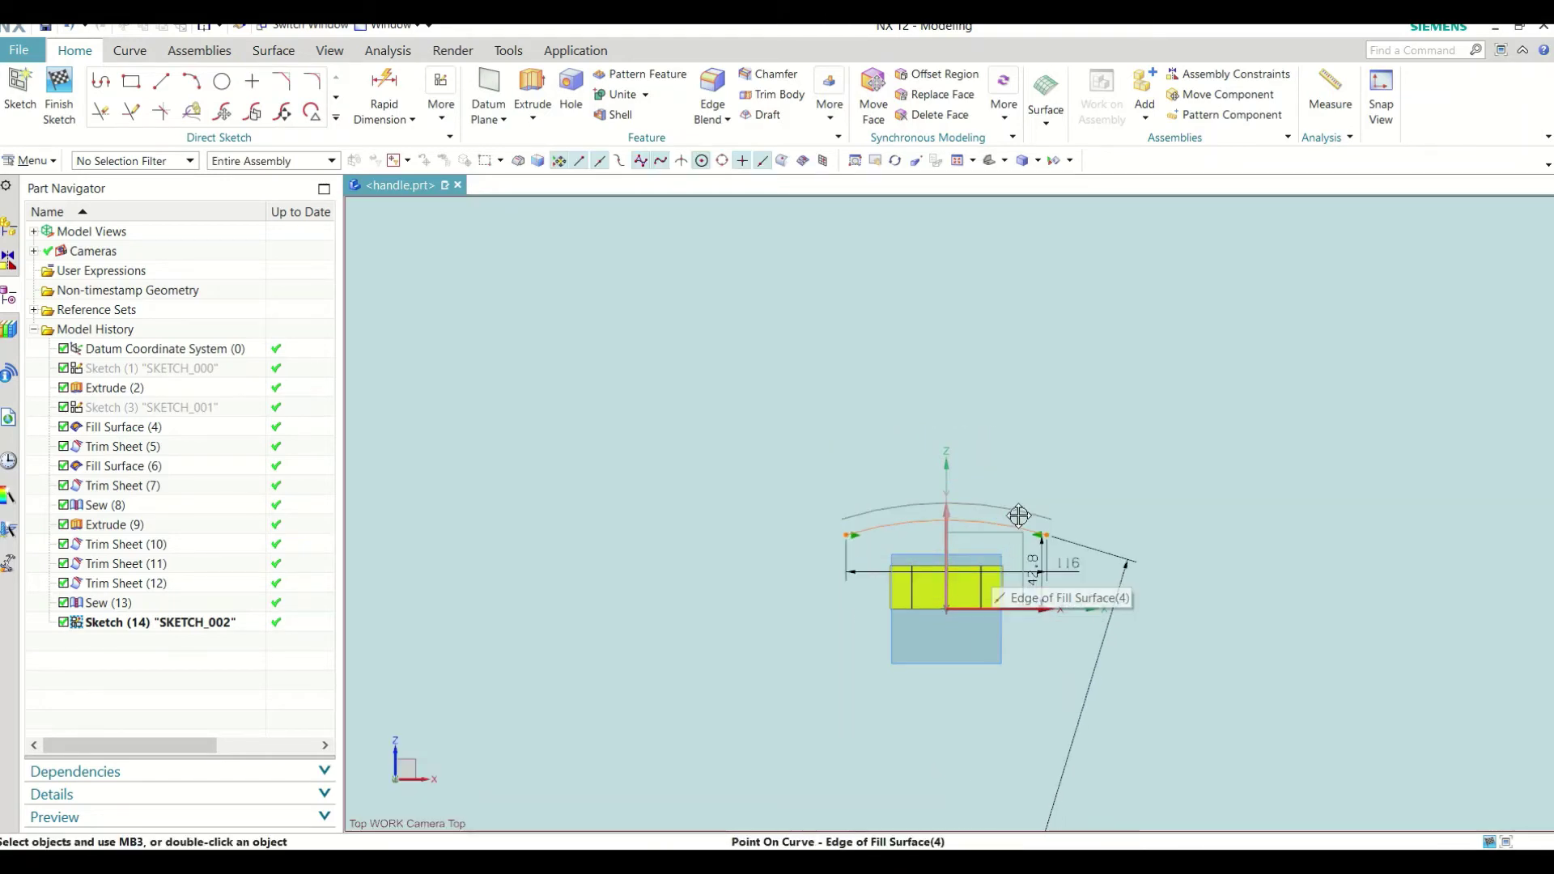
pyautogui.scroll(2, 963, 640)
pyautogui.scroll(3, 963, 639)
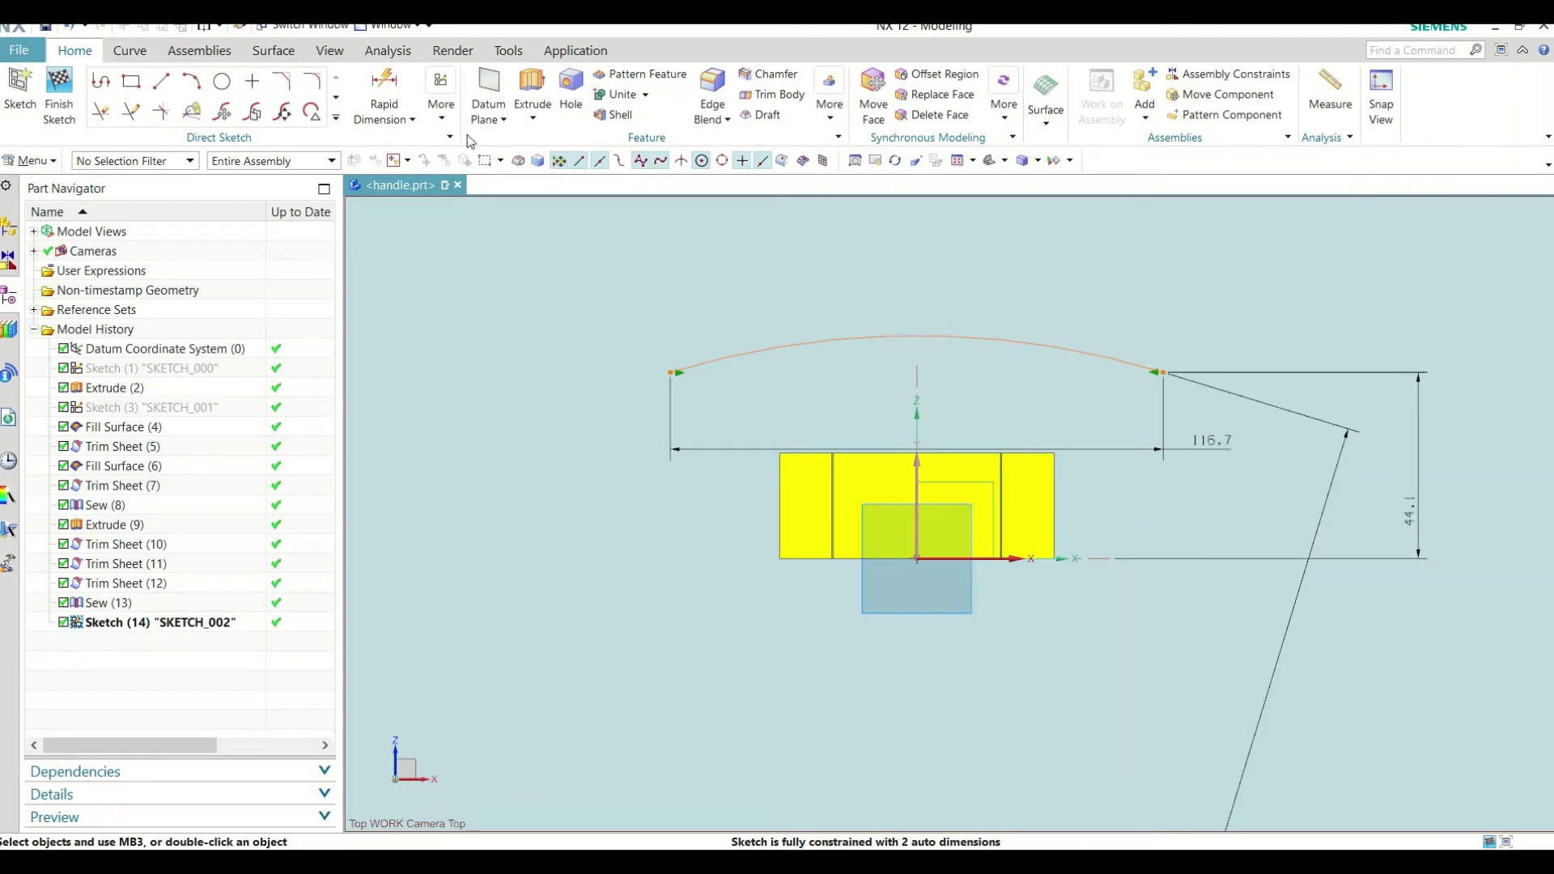
# Step: Add an 18 mm height dimension from the arc to the origin and finish the sketch
pyautogui.click(385, 88)
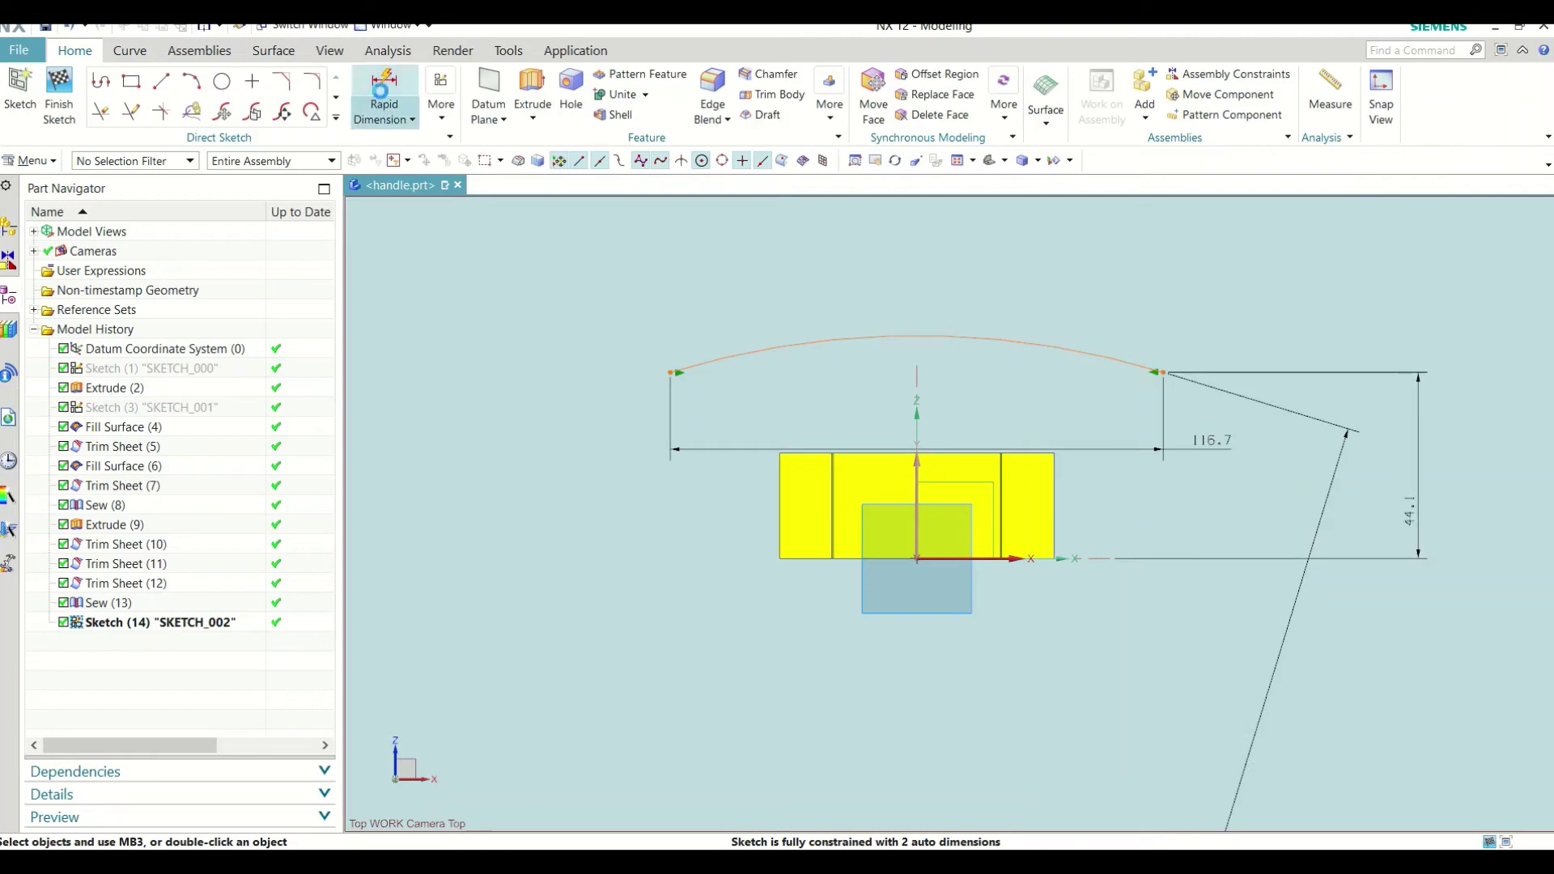
pyautogui.click(923, 328)
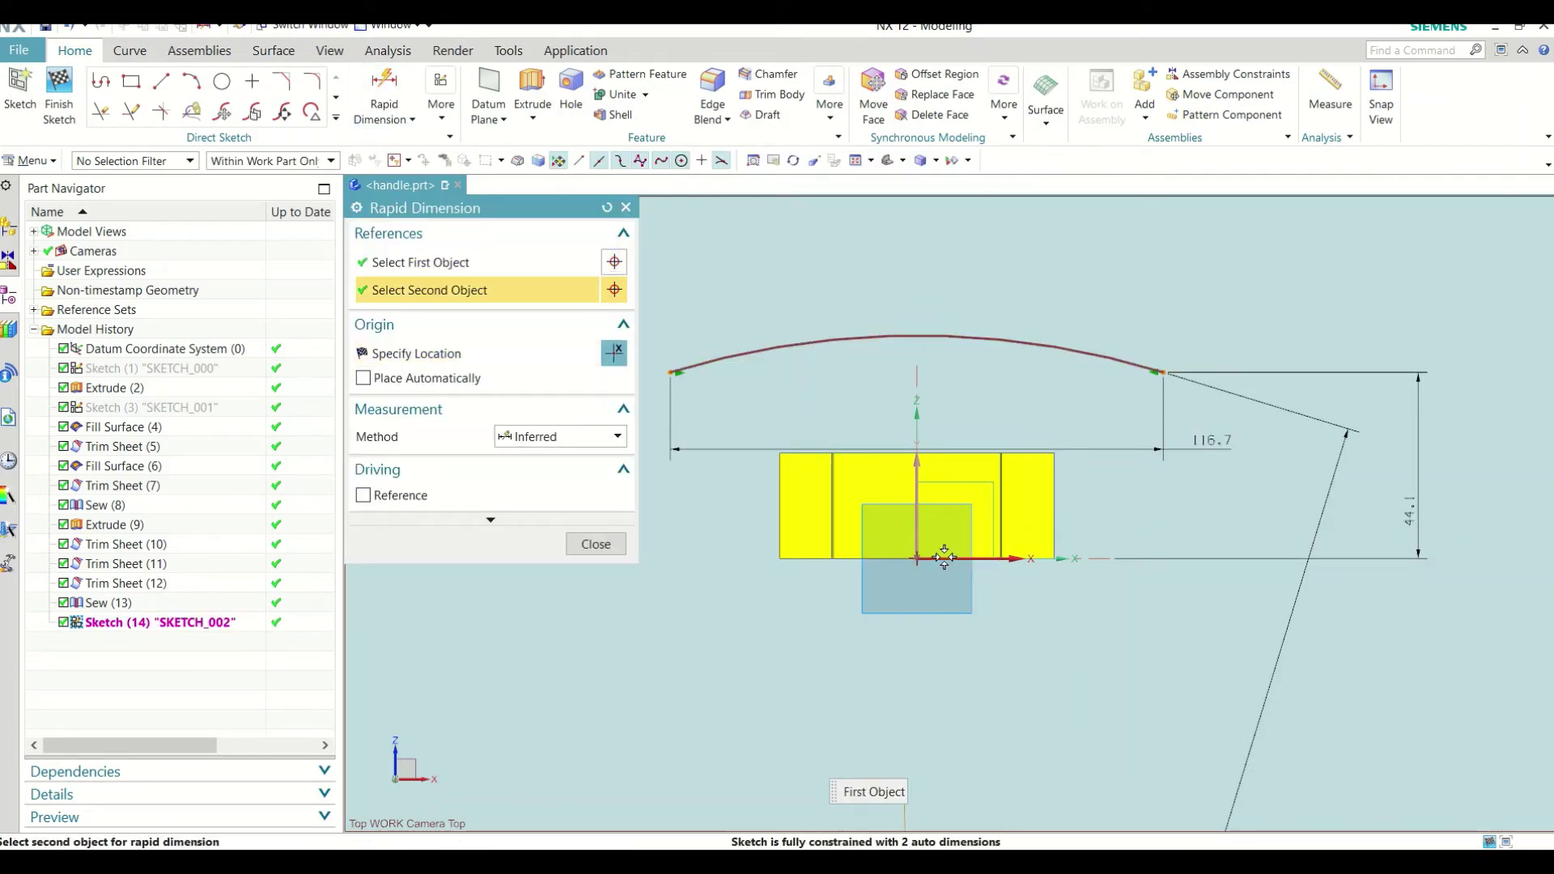
pyautogui.click(944, 558)
pyautogui.click(1450, 576)
pyautogui.write('18')
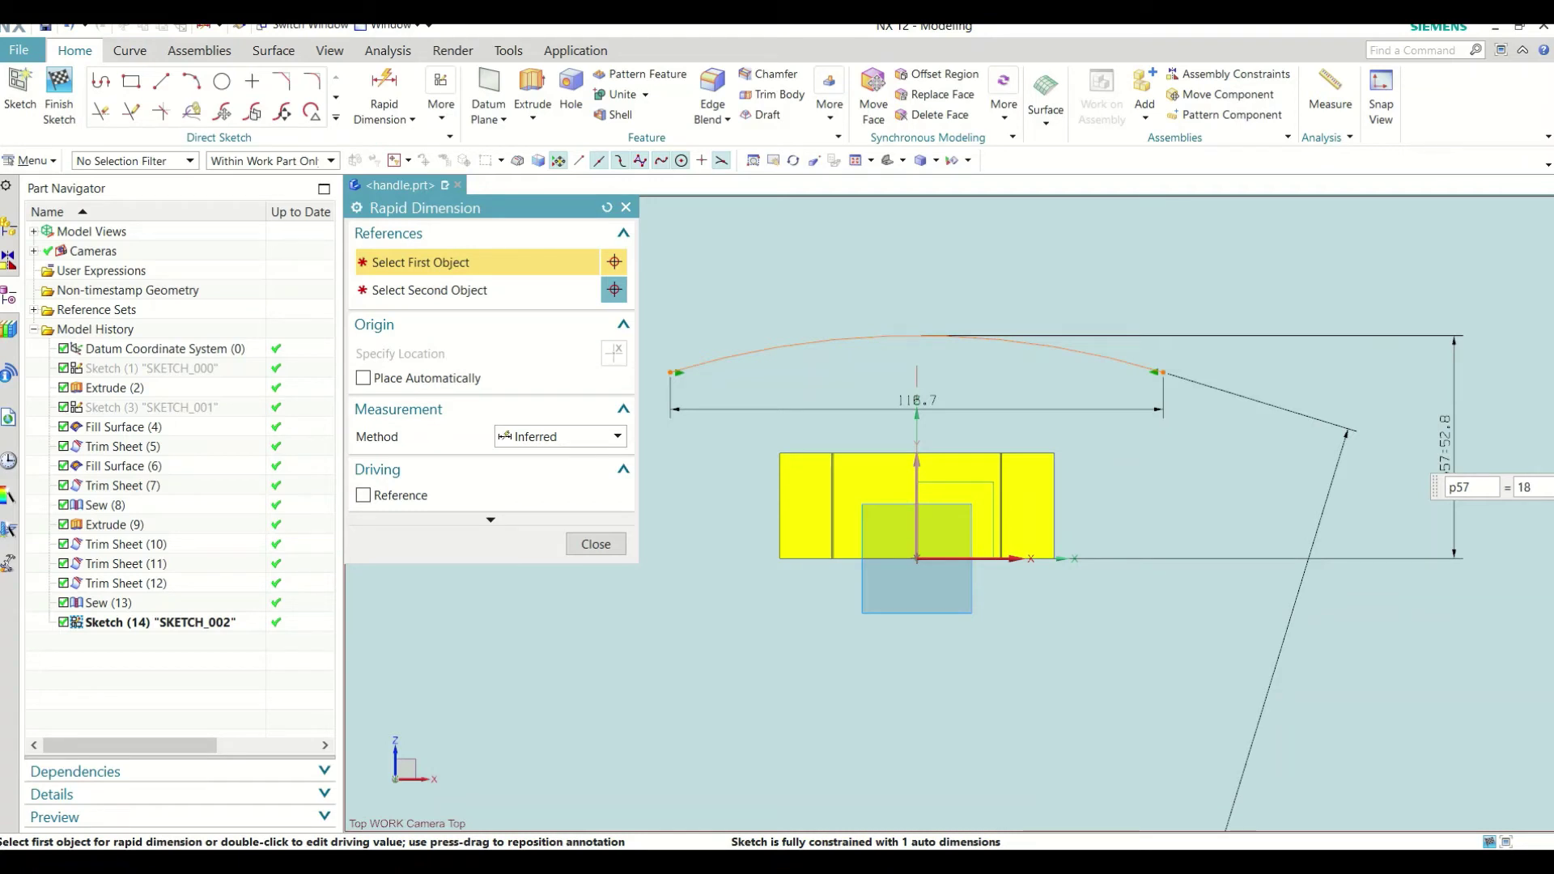
pyautogui.press('Return')
pyautogui.click(609, 545)
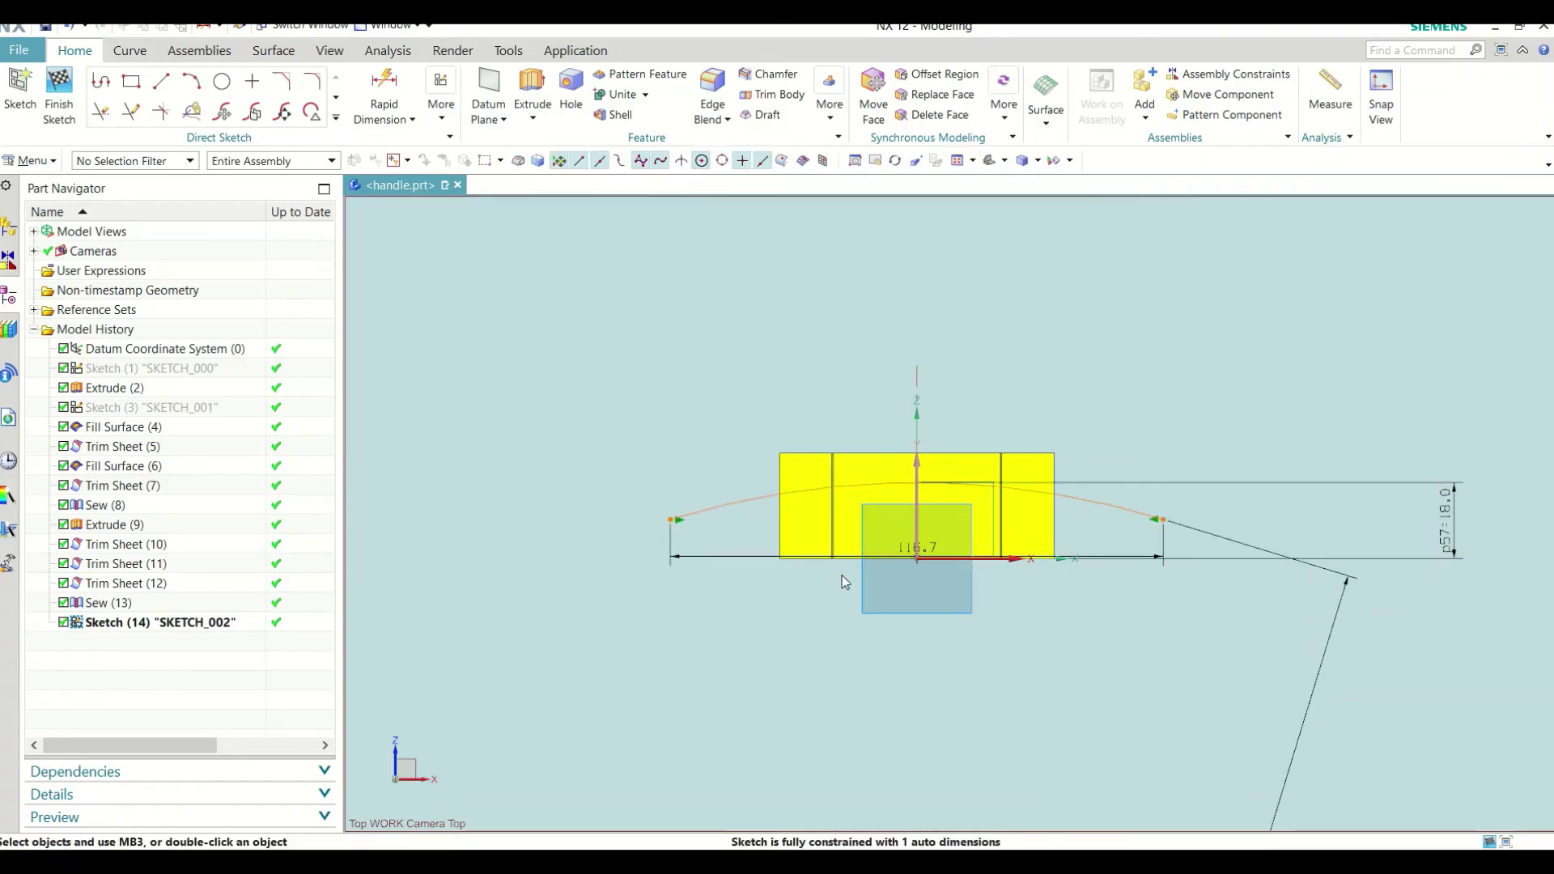
pyautogui.scroll(1, 1117, 556)
pyautogui.scroll(2, 1079, 554)
pyautogui.click(1078, 552)
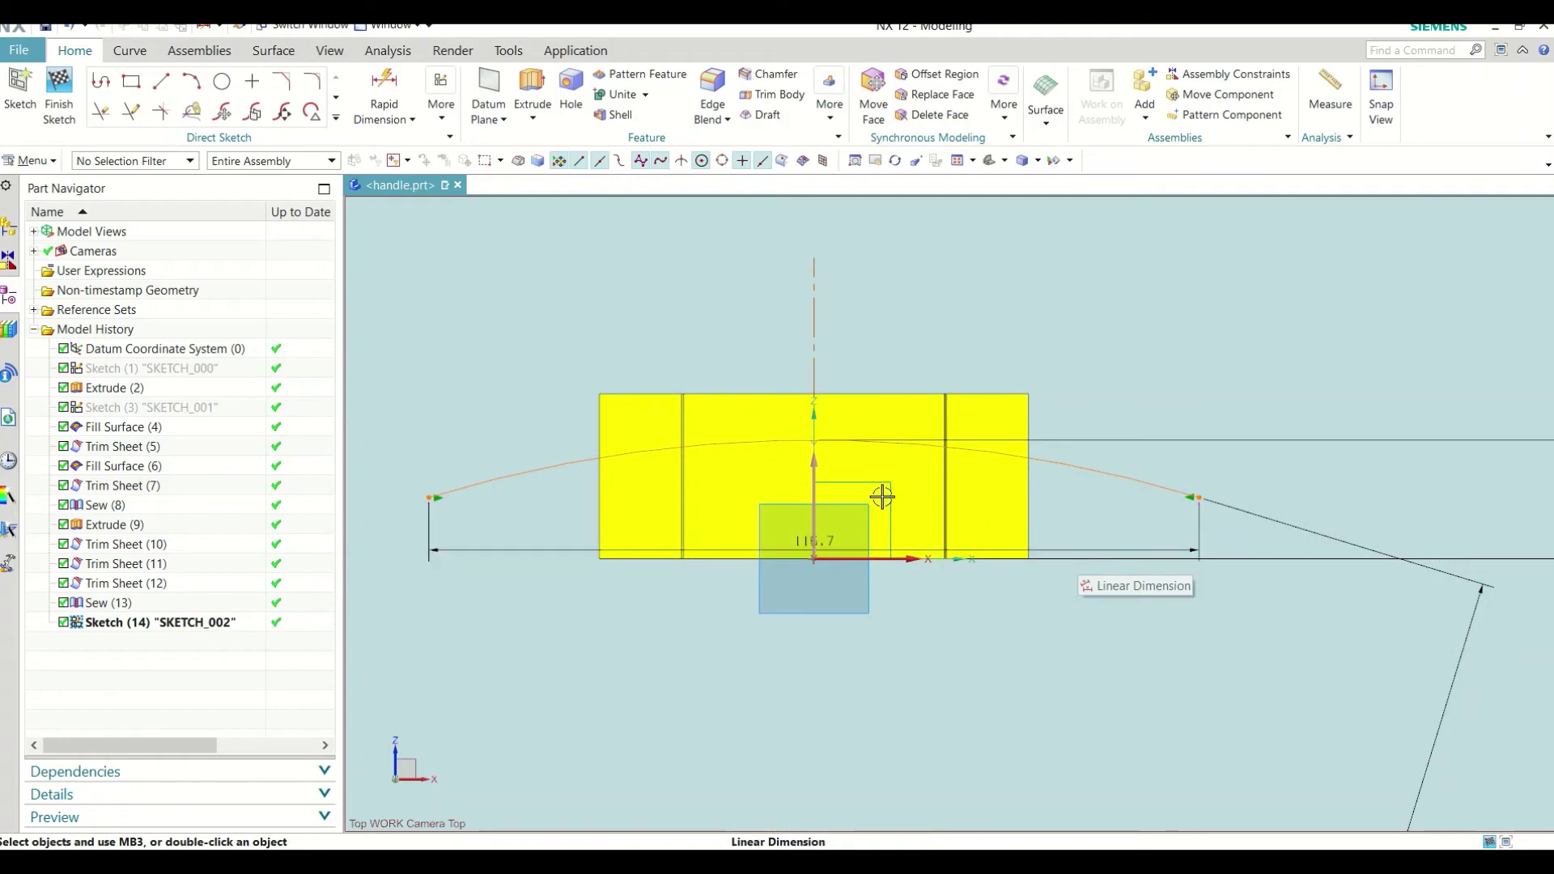
pyautogui.scroll(-2, 885, 496)
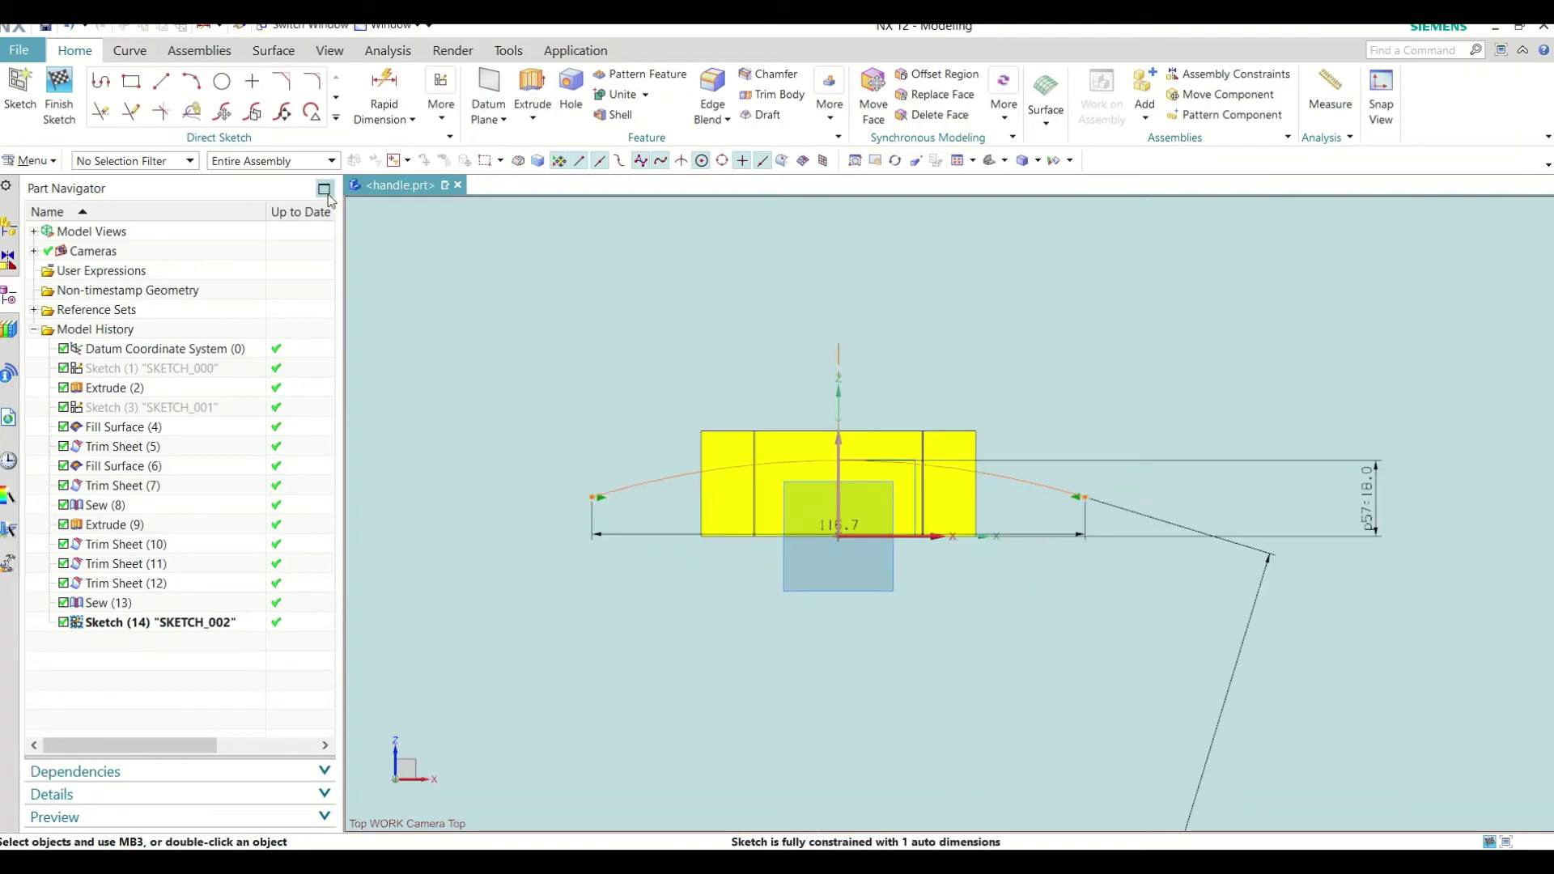
pyautogui.click(58, 96)
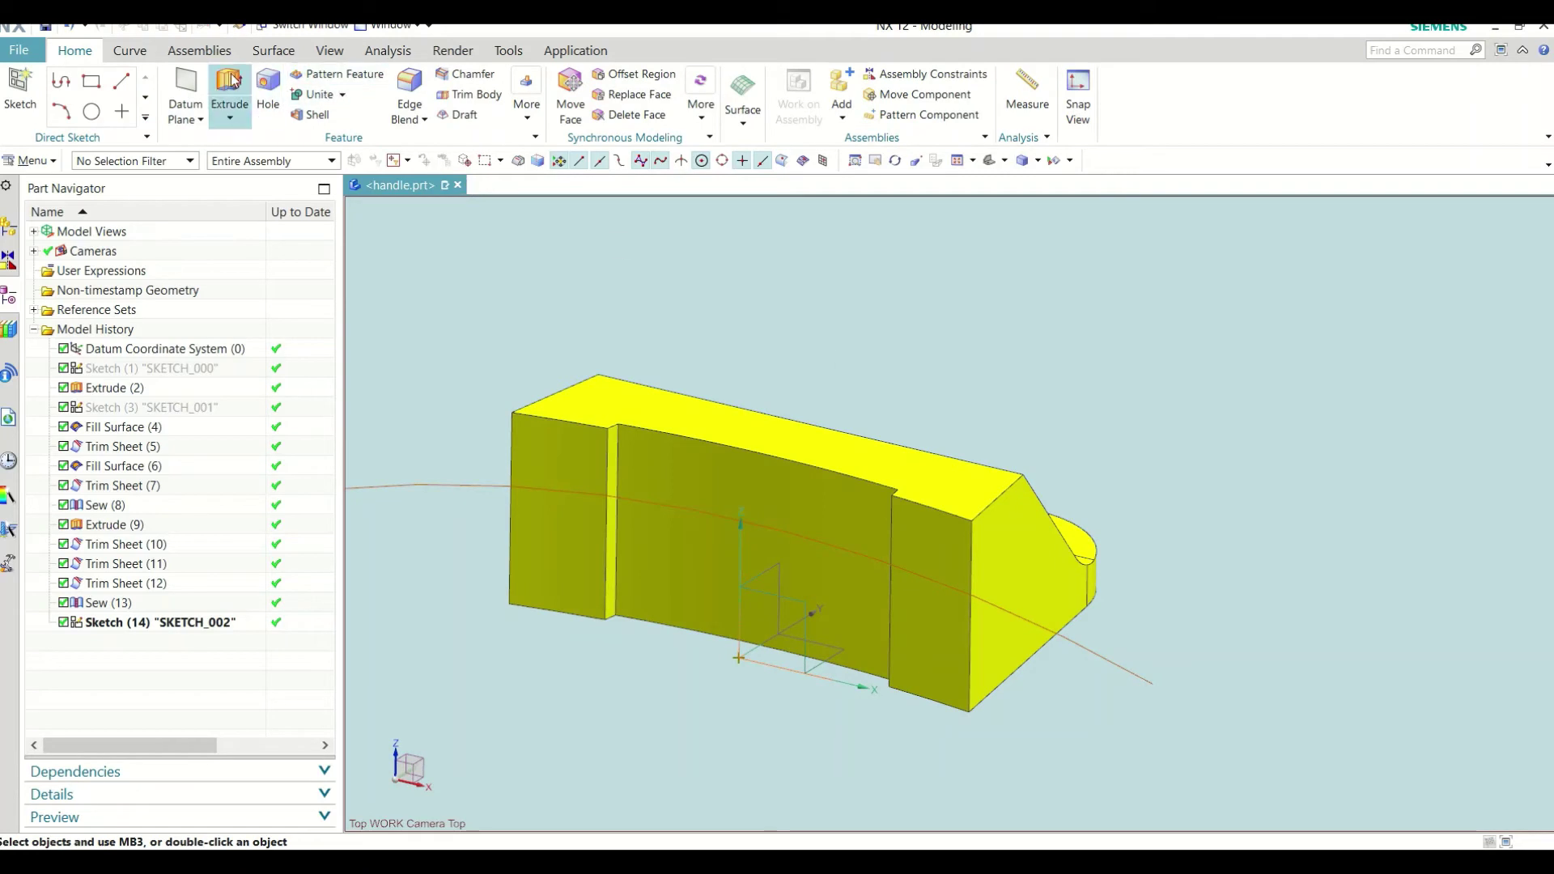
# Step: Extrude the arc as a sheet body from -5 to 50 mm
pyautogui.click(229, 90)
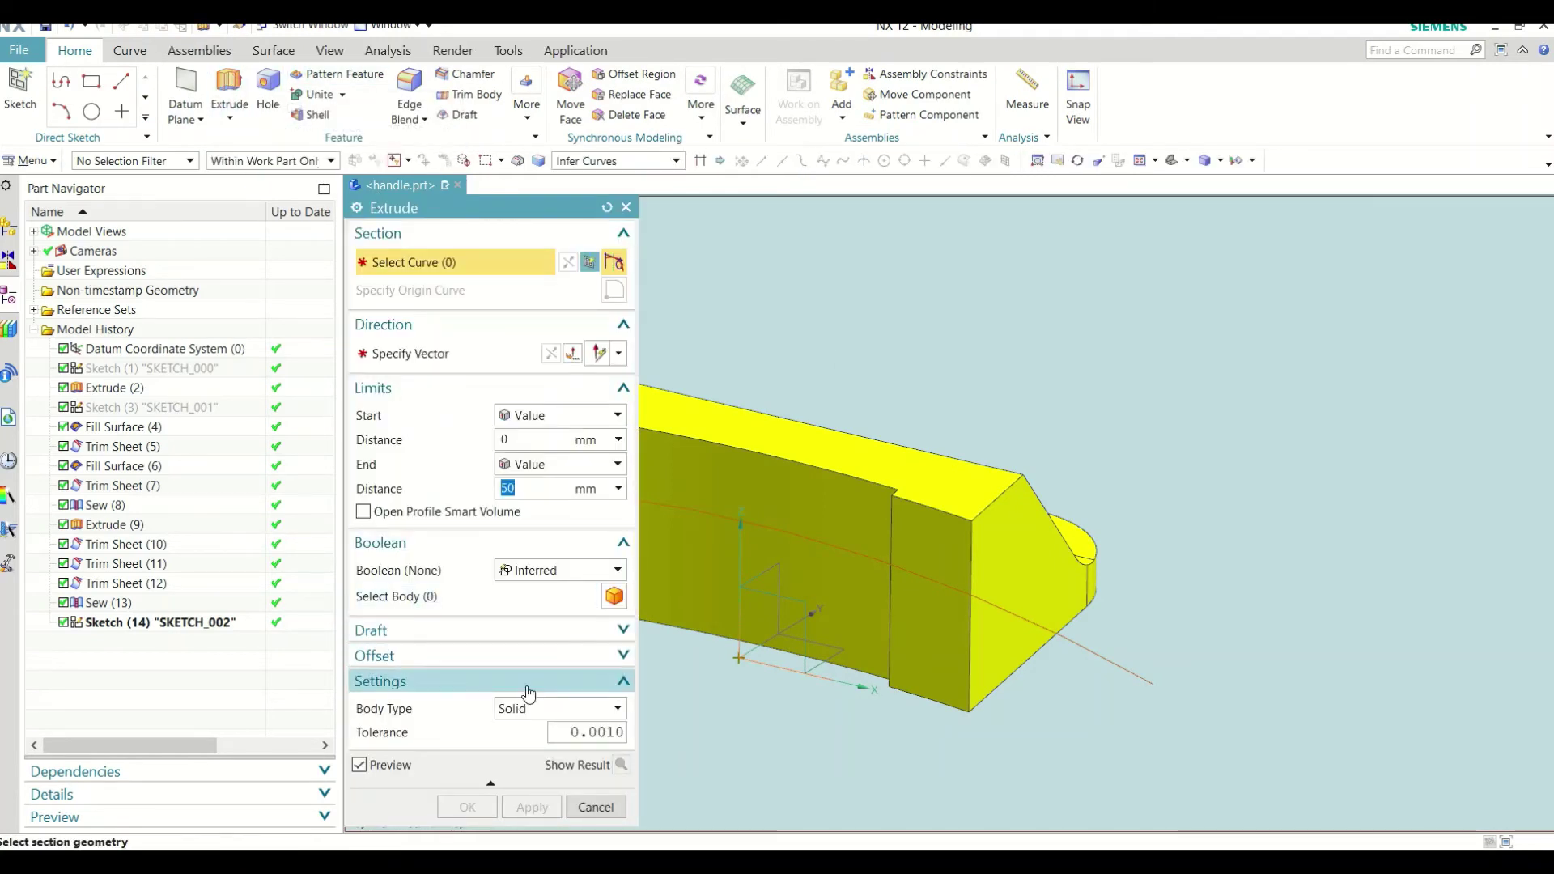
pyautogui.click(558, 681)
pyautogui.click(526, 731)
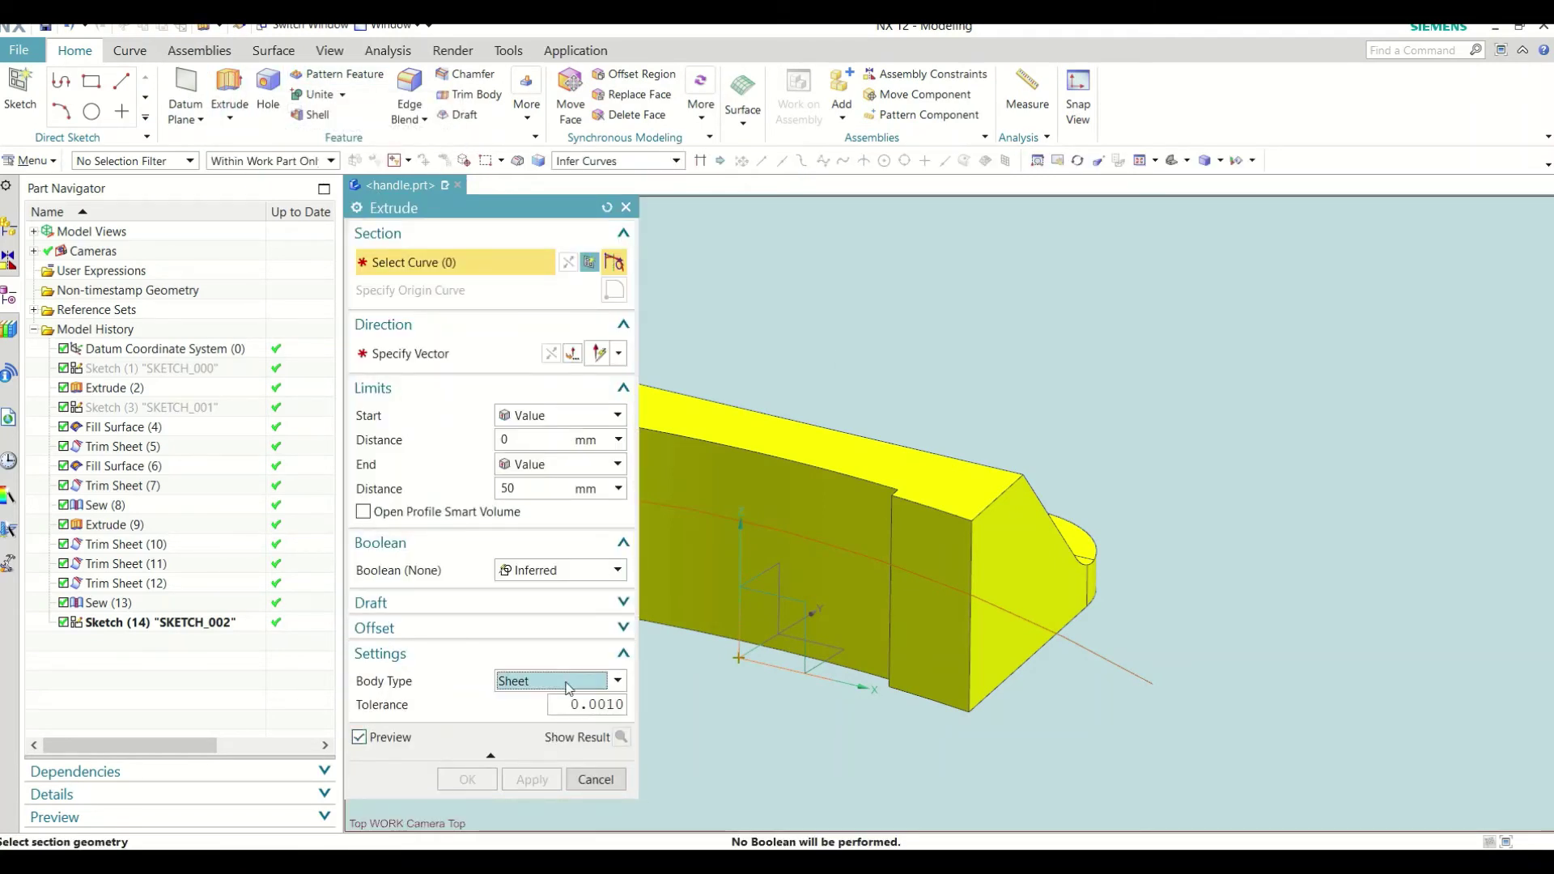
pyautogui.click(195, 630)
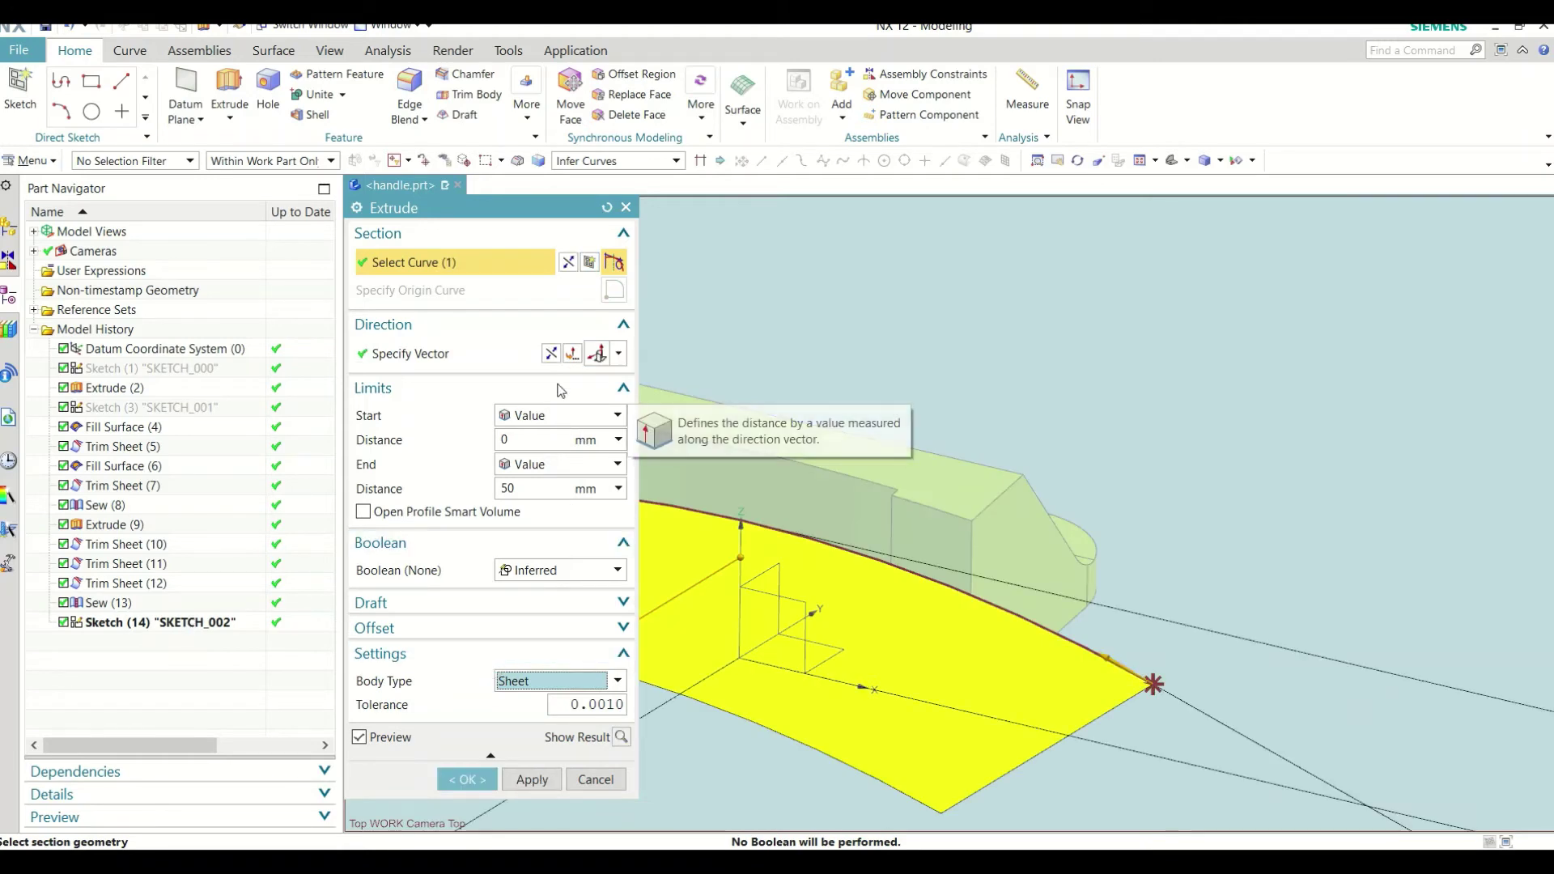
pyautogui.moveTo(561, 391); pyautogui.dragTo(1066, 350, button='middle')
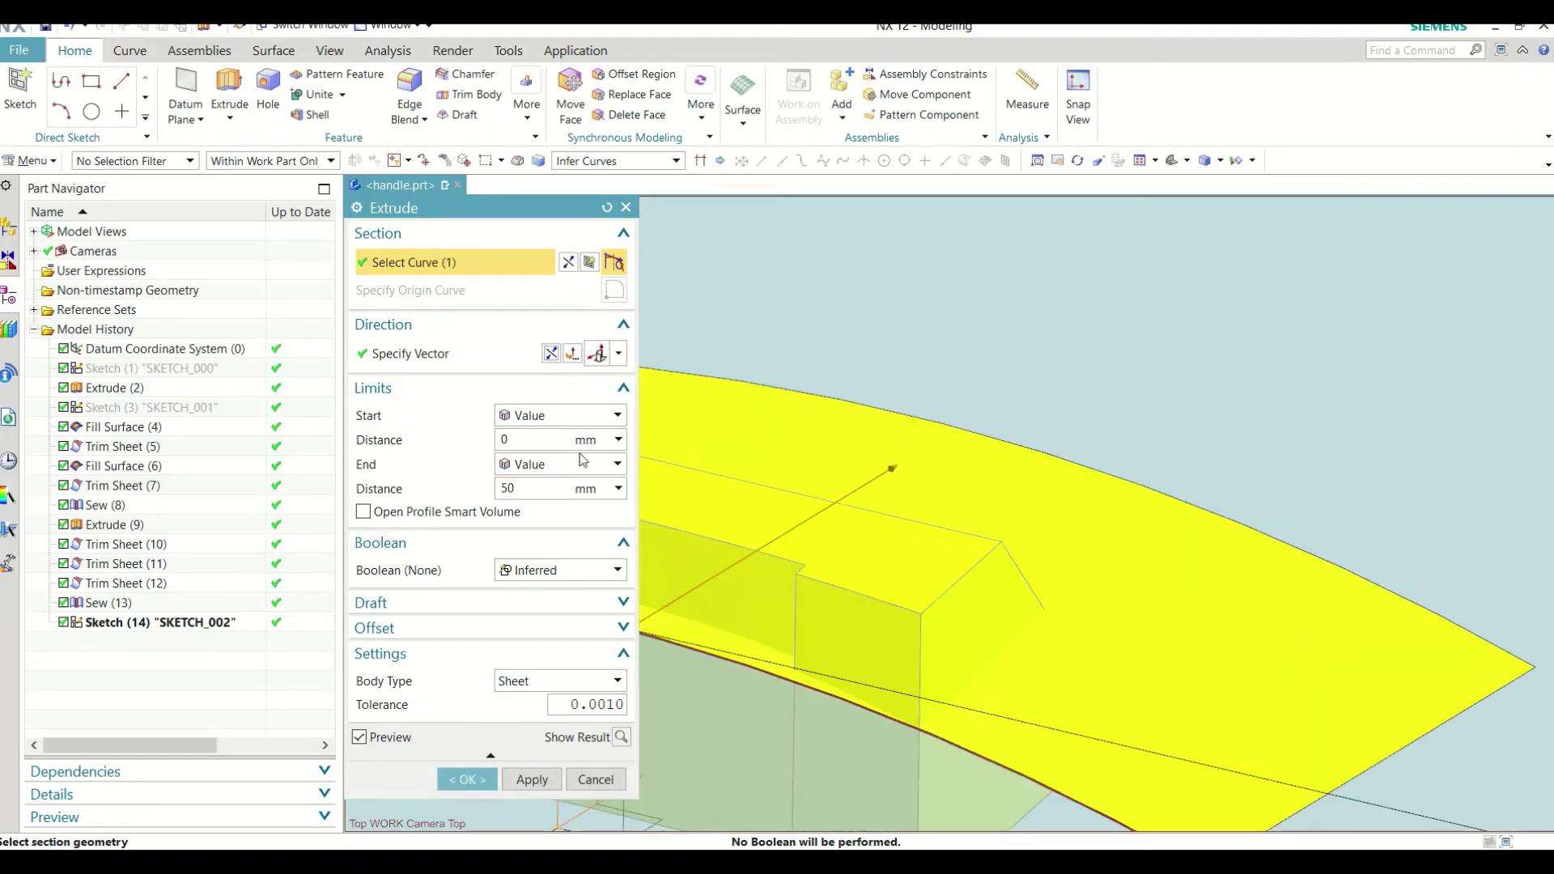
pyautogui.click(530, 441)
pyautogui.write('-5')
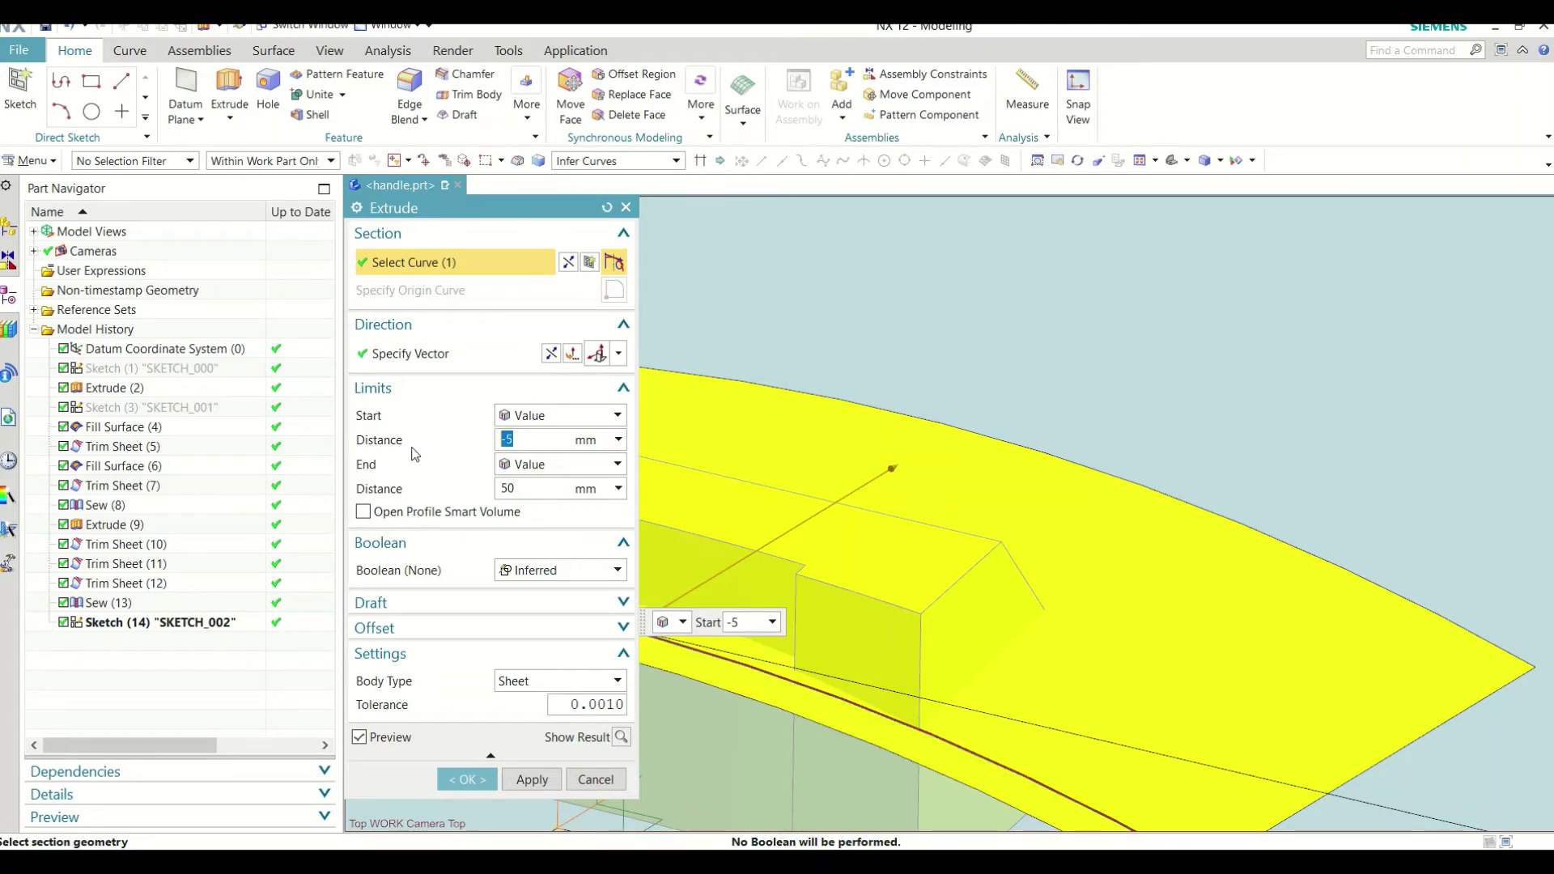
pyautogui.click(467, 780)
pyautogui.scroll(-3, 774, 457)
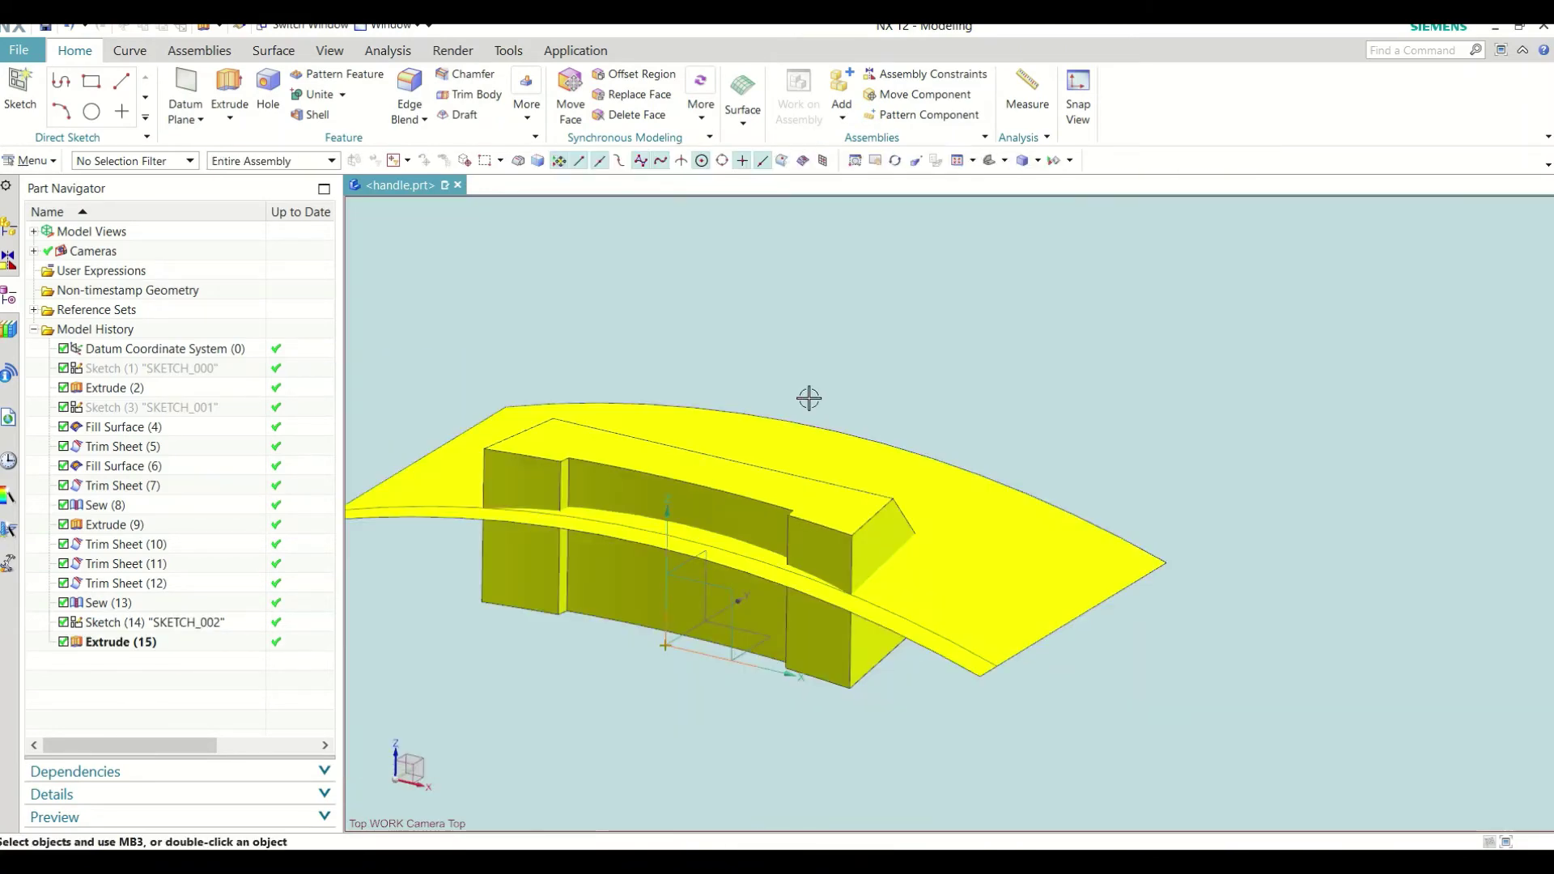
pyautogui.moveTo(808, 396)
pyautogui.mouseDown(button='middle')
pyautogui.moveTo(687, 462)
pyautogui.moveTo(732, 461)
pyautogui.moveTo(738, 441)
pyautogui.moveTo(707, 423)
pyautogui.moveTo(683, 355)
pyautogui.mouseUp(button='middle')
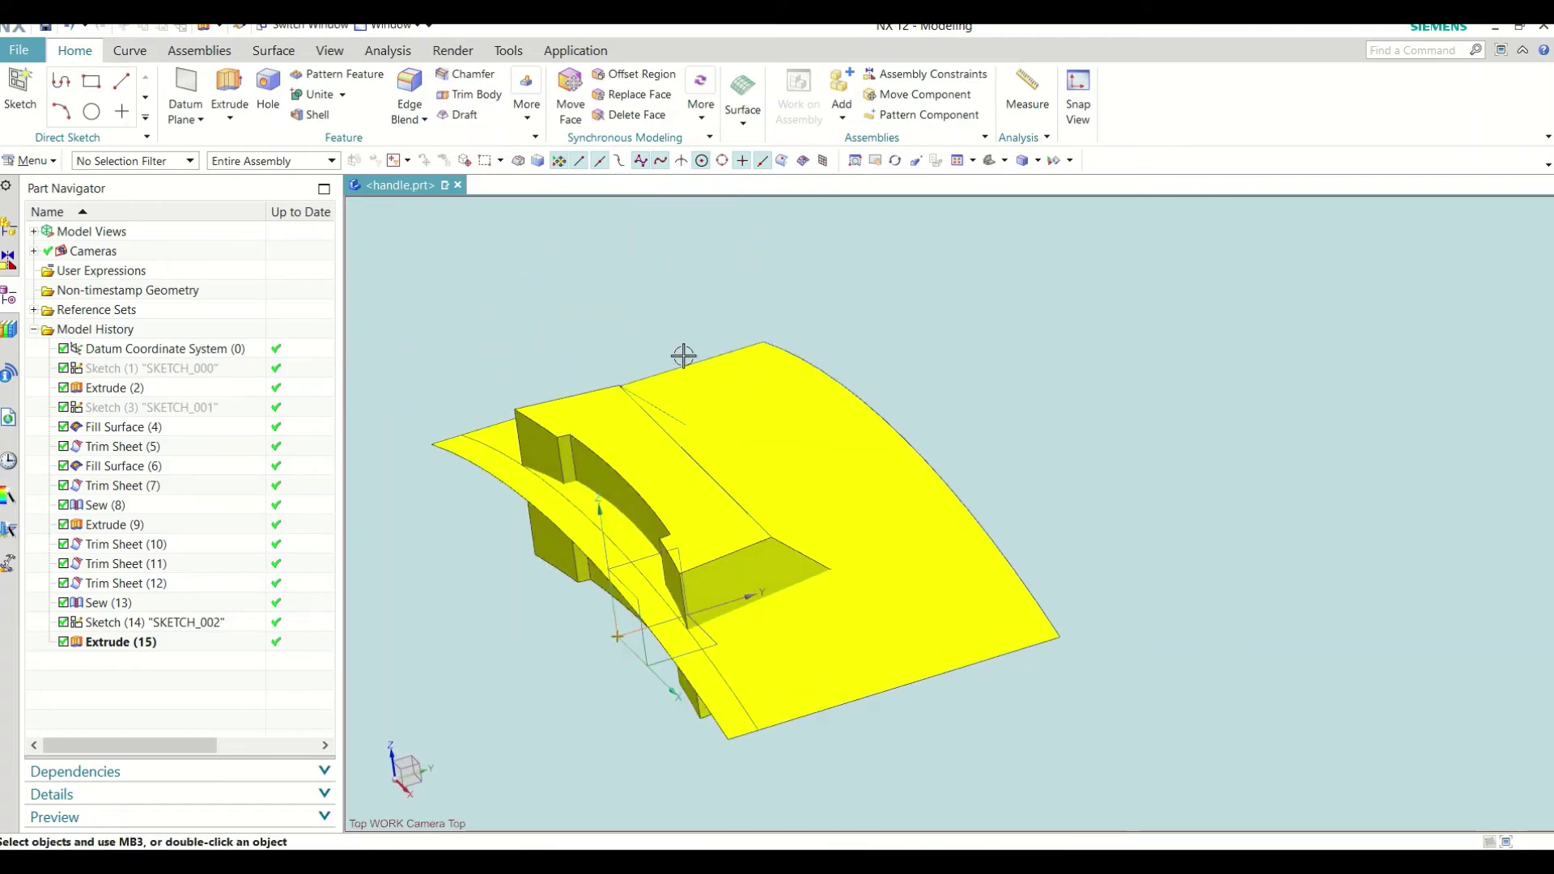
# Step: Change Sew (13)'s Body Type to Sheet
pyautogui.click(273, 55)
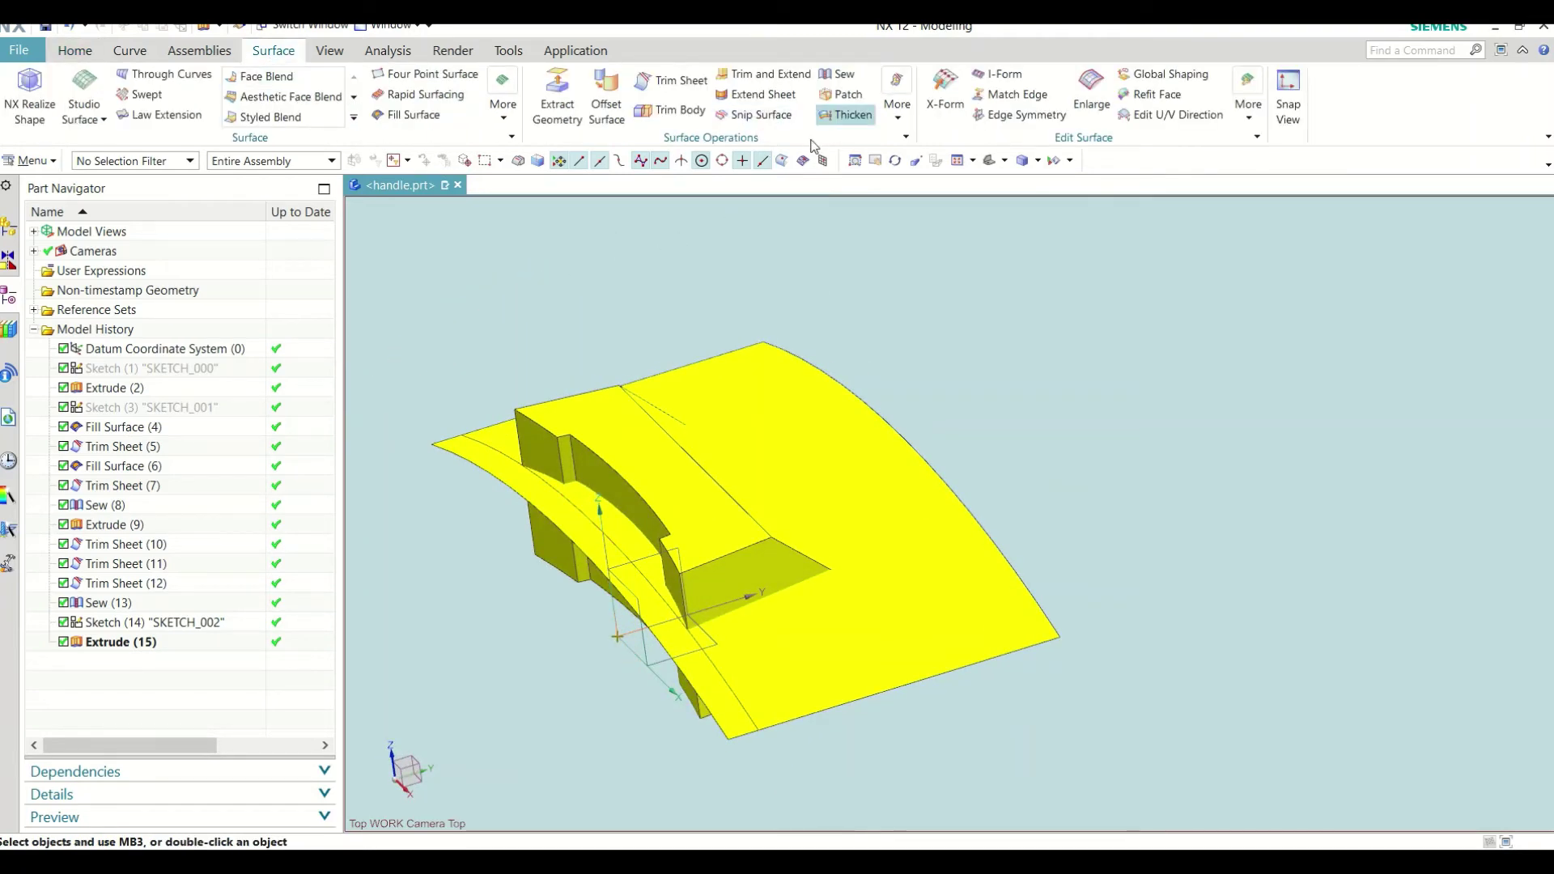
pyautogui.moveTo(728, 324); pyautogui.dragTo(538, 337, button='middle')
pyautogui.click(838, 73)
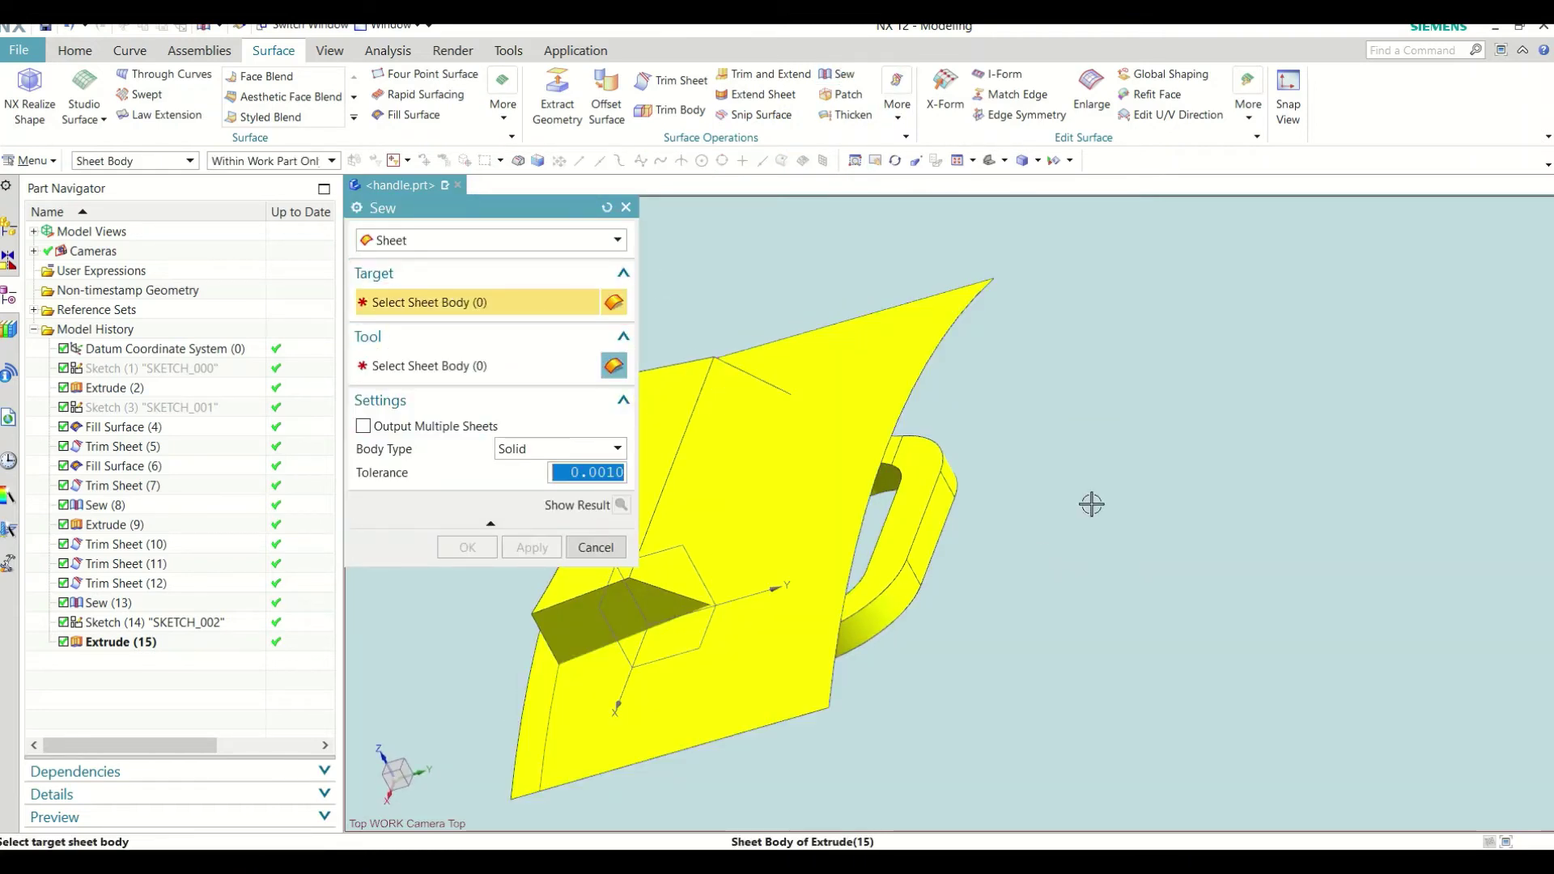
pyautogui.click(625, 207)
pyautogui.moveTo(1086, 524); pyautogui.dragTo(663, 609, button='middle')
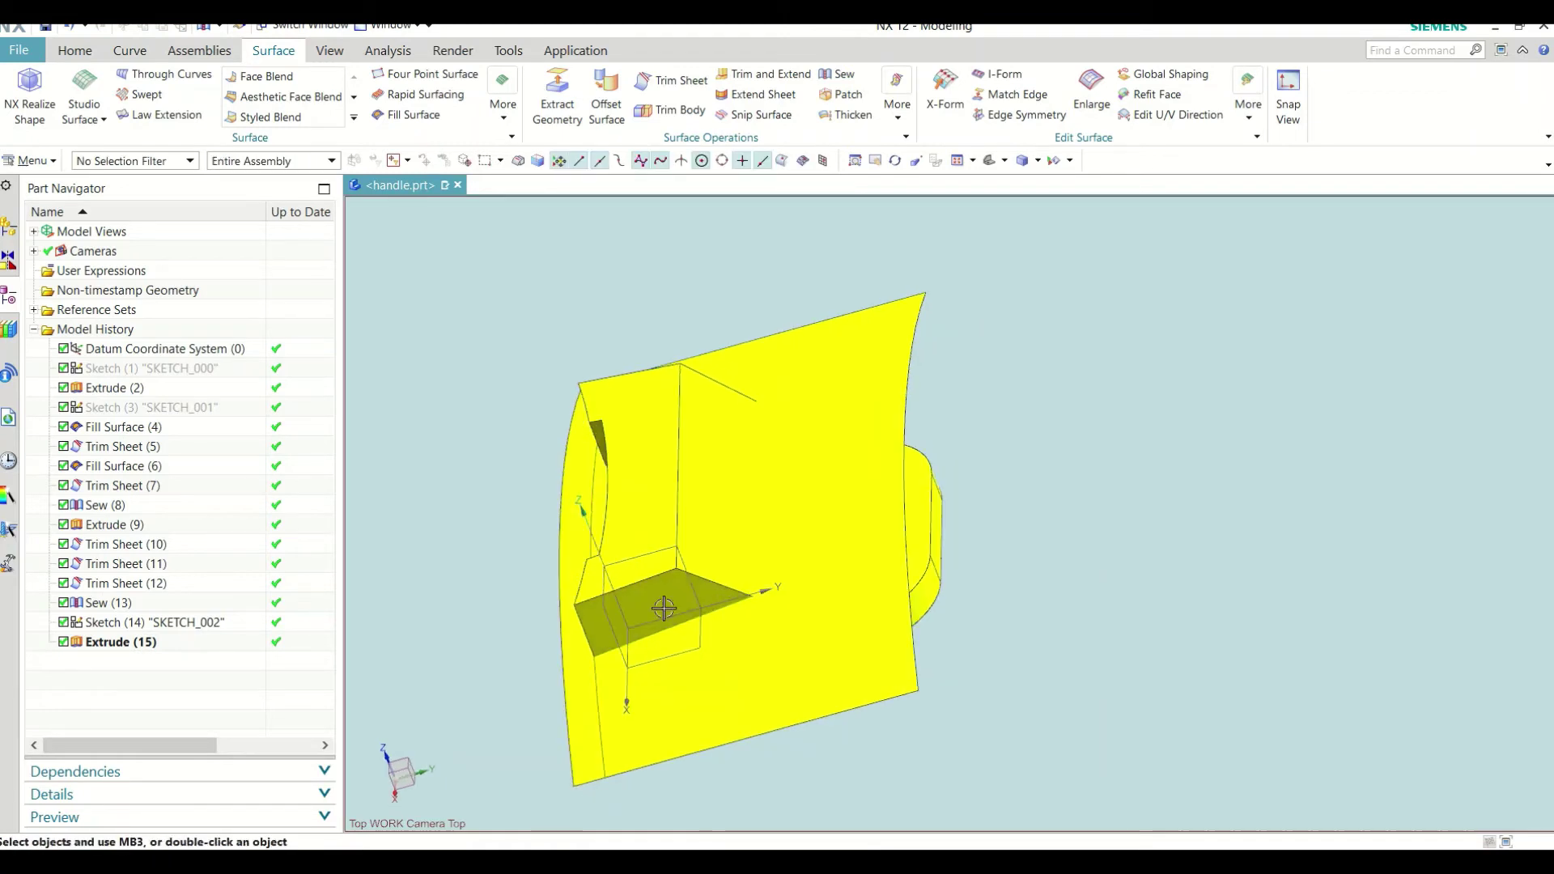
pyautogui.rightClick(103, 607)
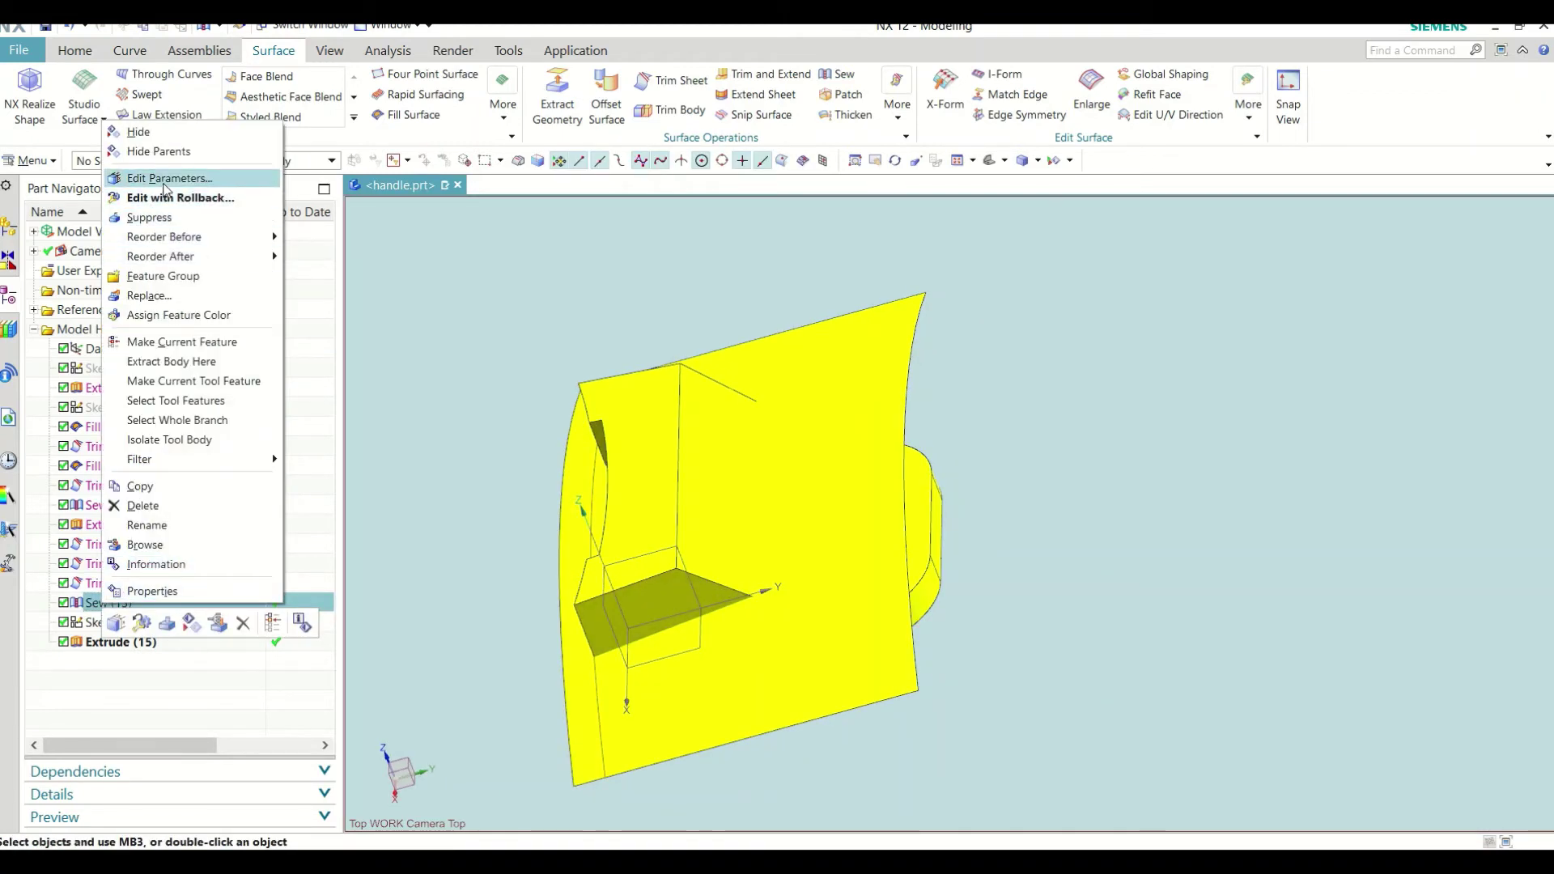
pyautogui.click(164, 180)
pyautogui.click(534, 260)
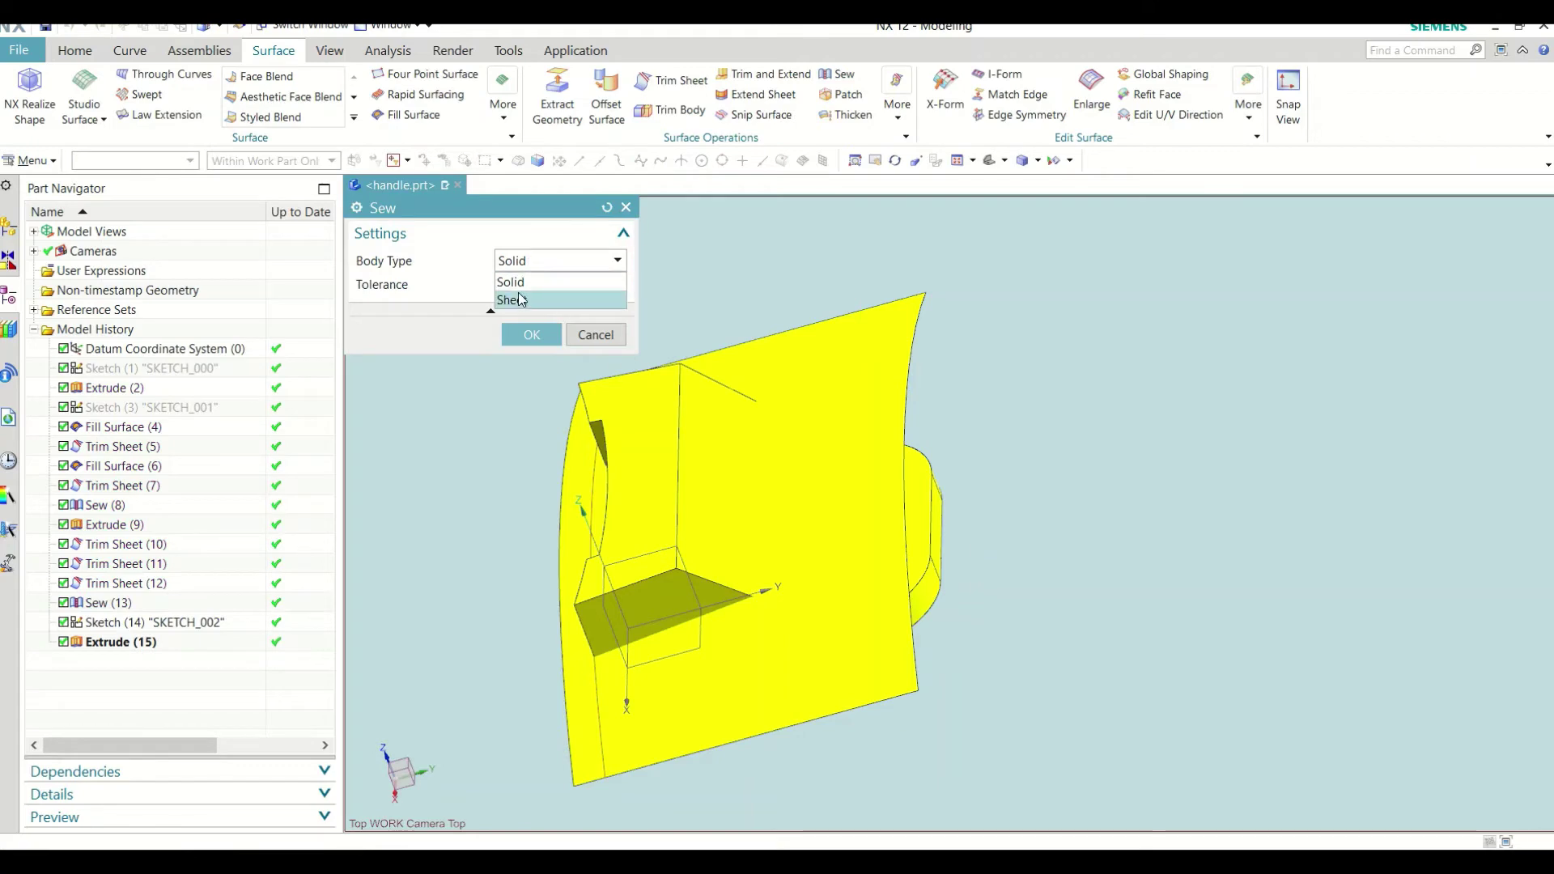
pyautogui.click(522, 293)
pyautogui.click(531, 335)
pyautogui.moveTo(562, 340)
pyautogui.mouseDown(button='middle')
pyautogui.moveTo(1117, 428)
pyautogui.moveTo(1093, 430)
pyautogui.mouseUp(button='middle')
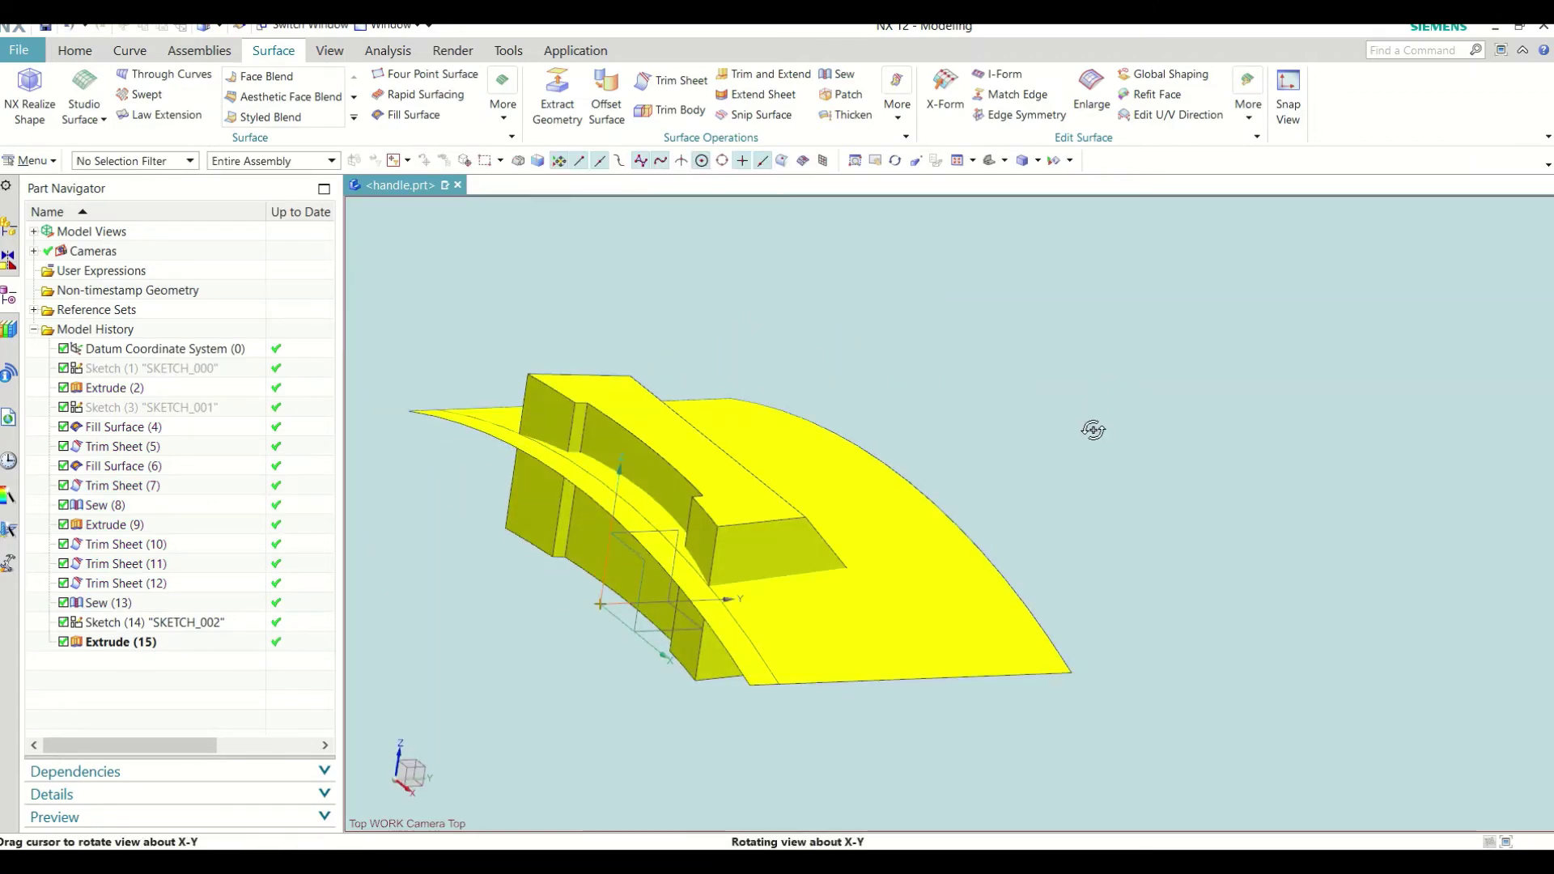
# Step: Trim the sewn handle sheet against the extruded arc sheet, keeping the chosen region
pyautogui.click(674, 80)
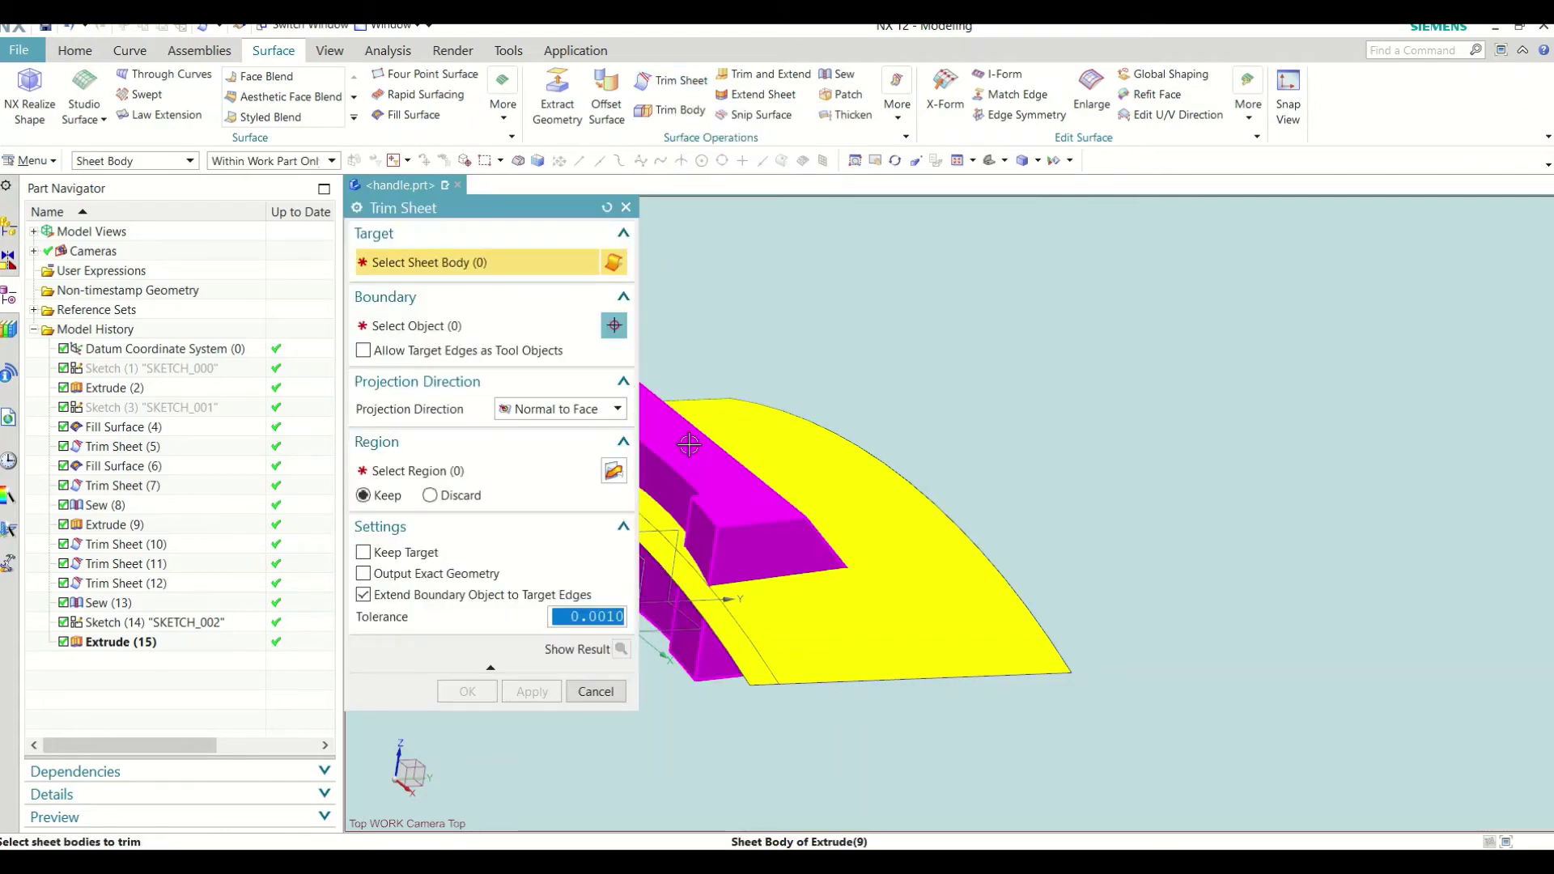
pyautogui.click(684, 444)
pyautogui.click(956, 622)
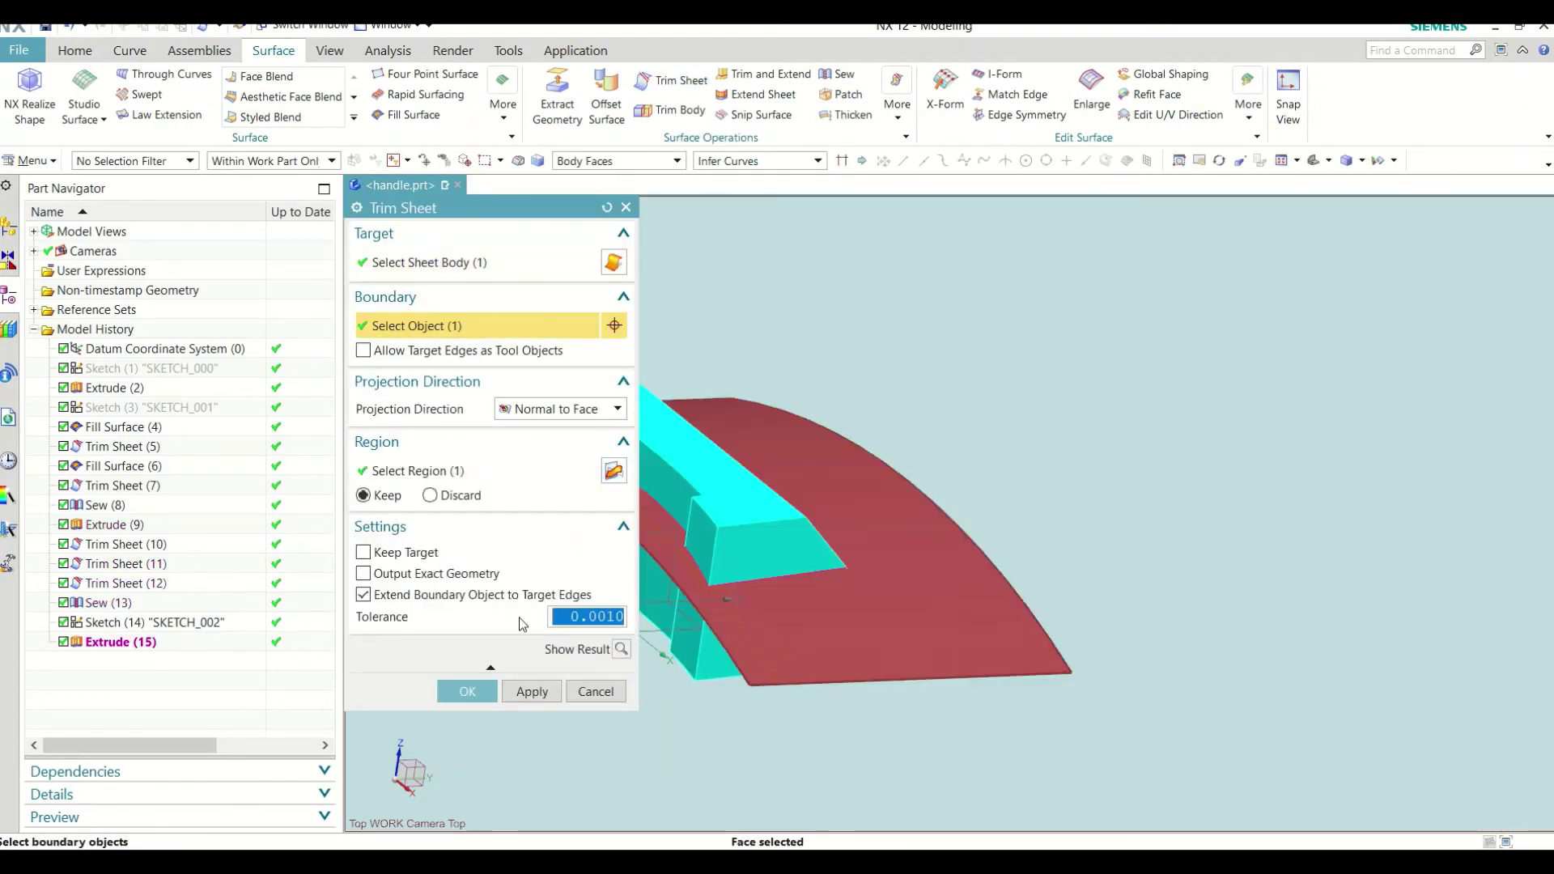
pyautogui.click(493, 468)
pyautogui.moveTo(1017, 550); pyautogui.dragTo(1052, 559, button='middle')
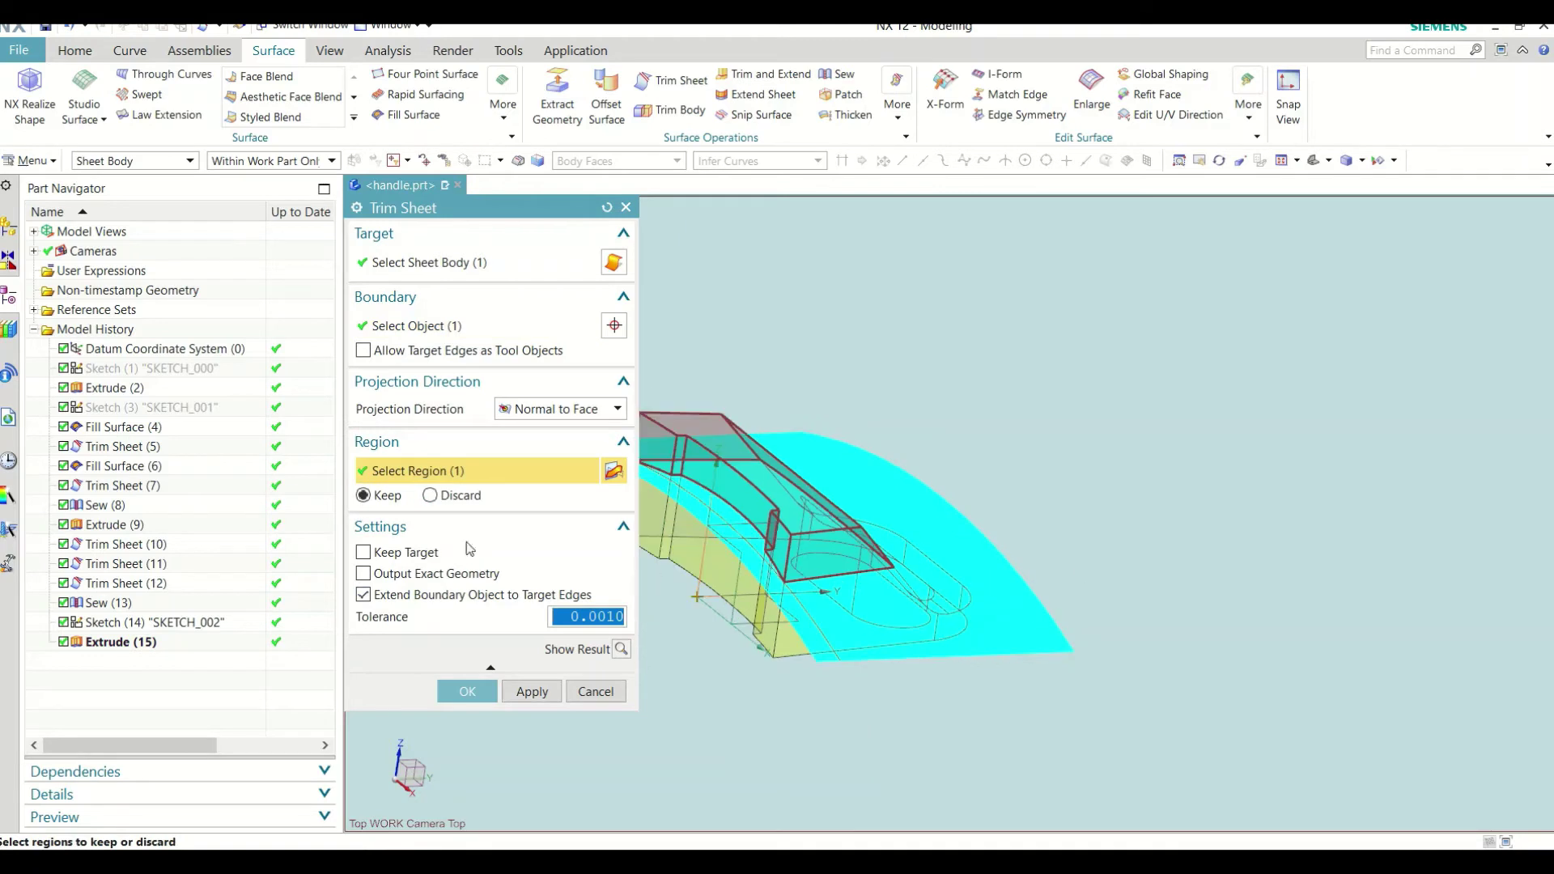
pyautogui.click(468, 693)
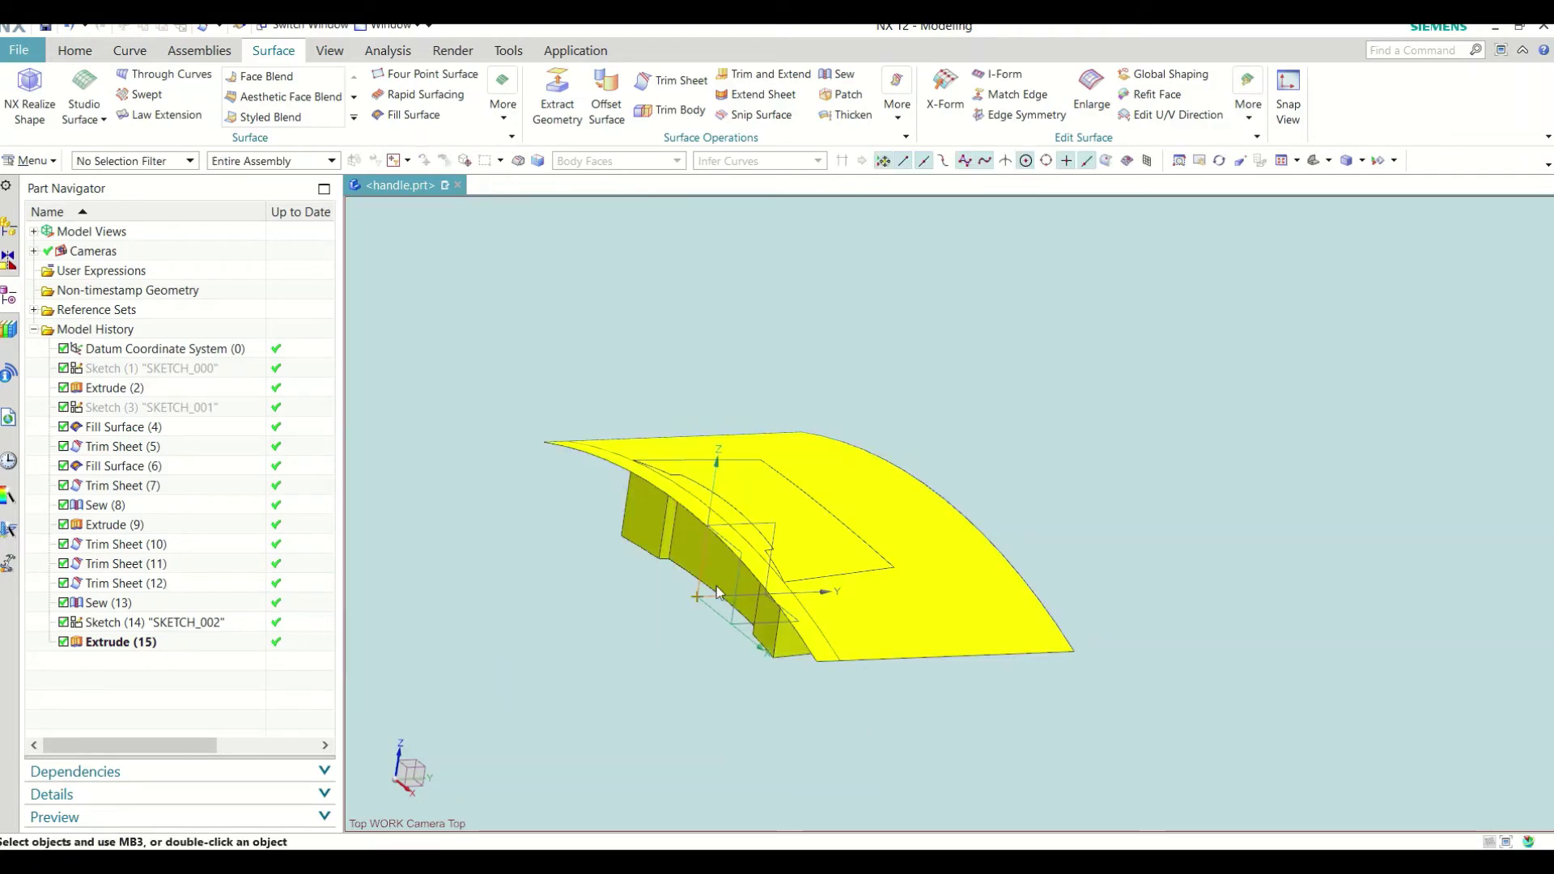
pyautogui.moveTo(1011, 441); pyautogui.dragTo(1056, 460, button='middle')
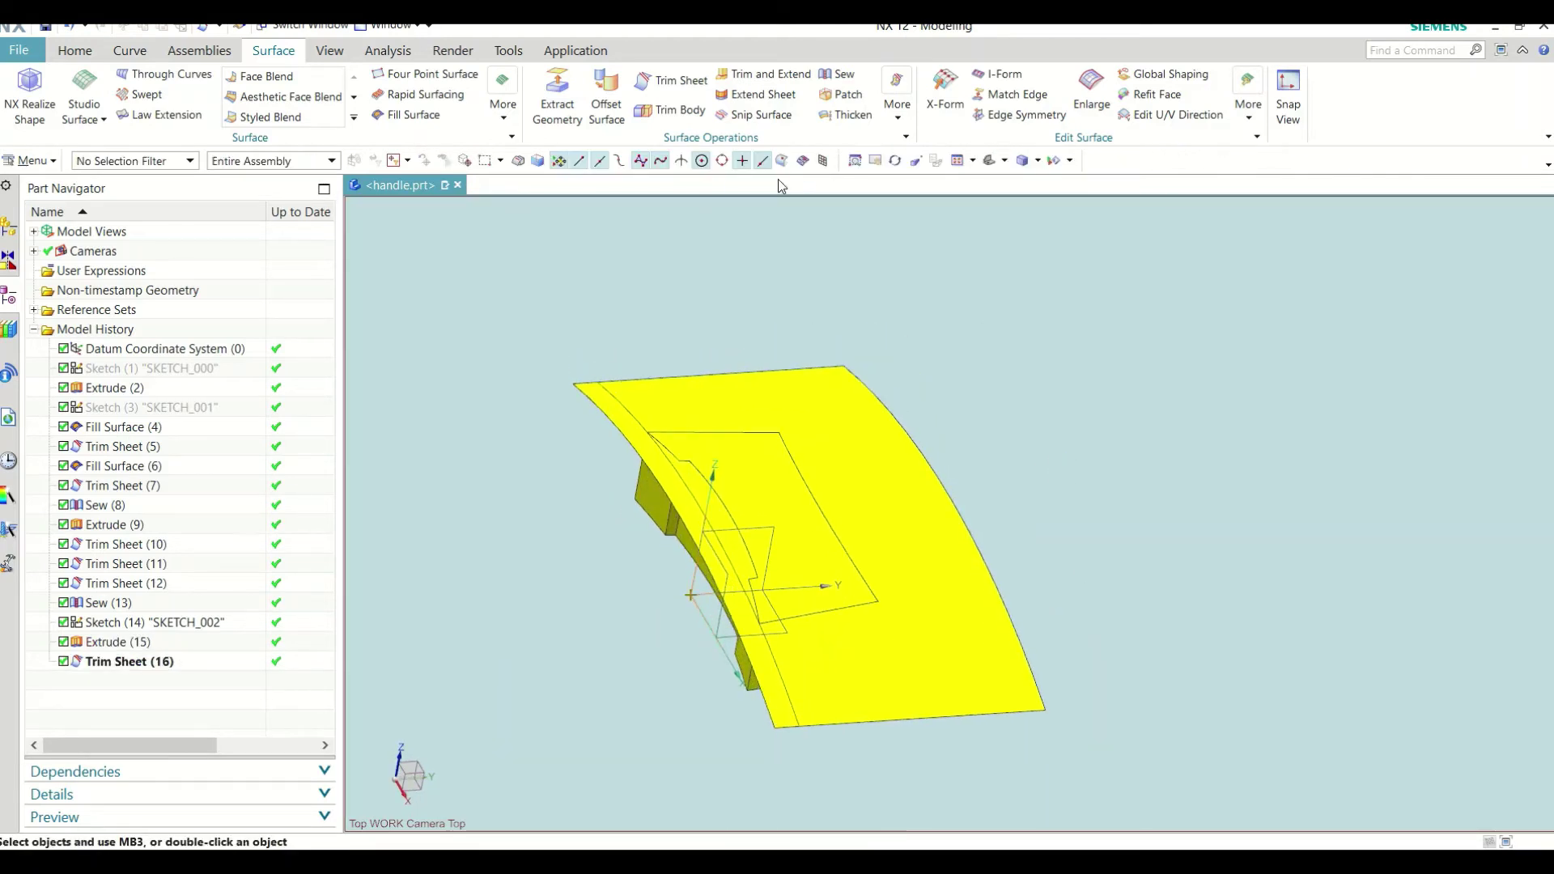
# Step: Try trimming the curved sheet with the XZ datum plane as boundary, then clear the selections
pyautogui.click(793, 388)
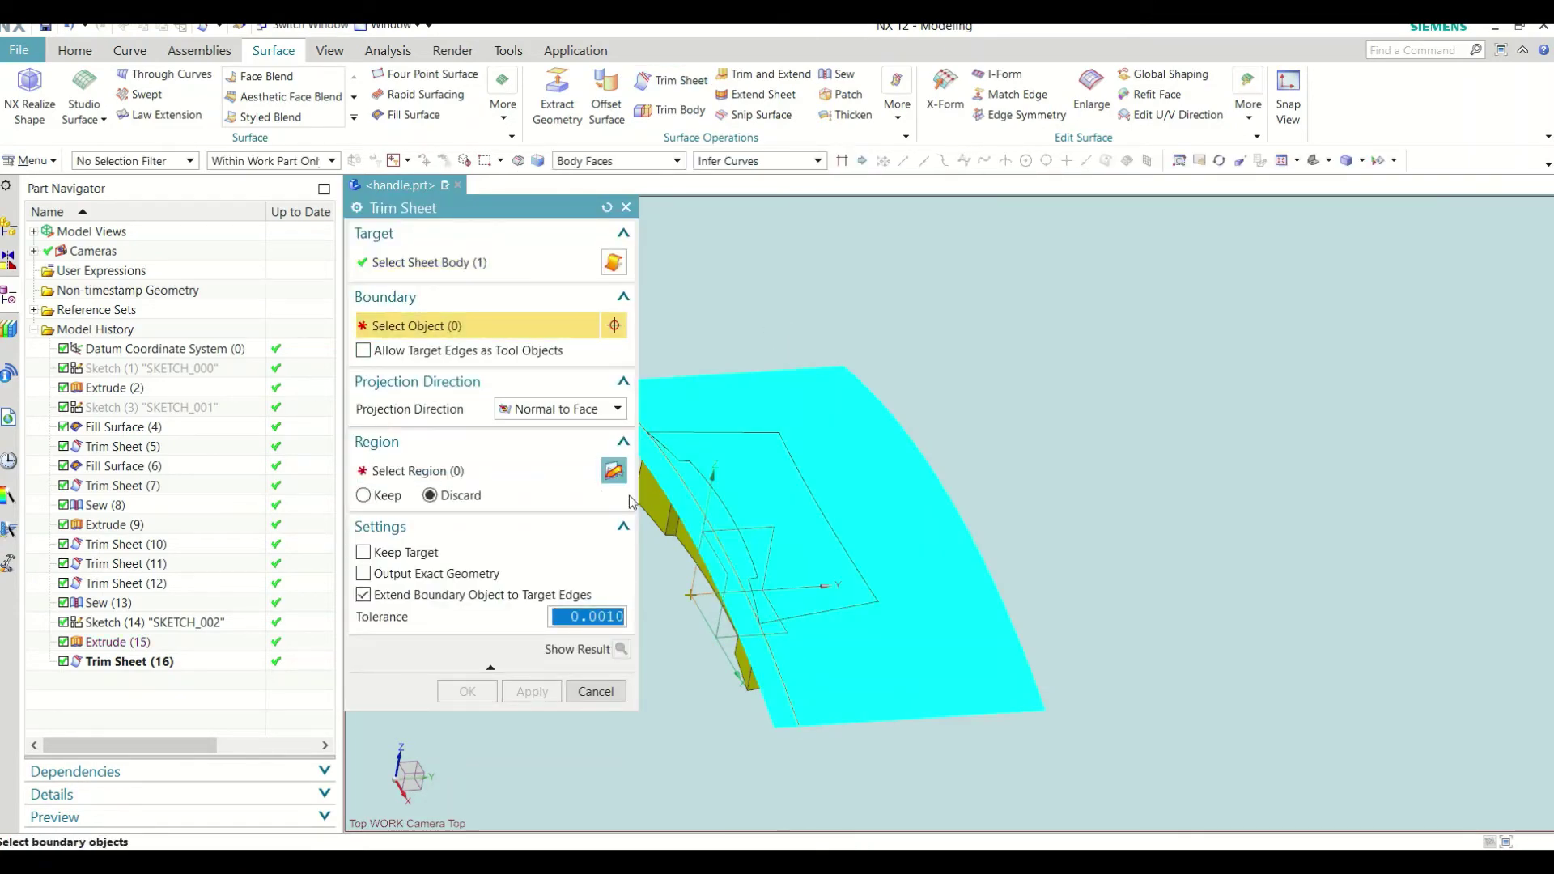
pyautogui.moveTo(677, 502); pyautogui.dragTo(955, 525, button='middle')
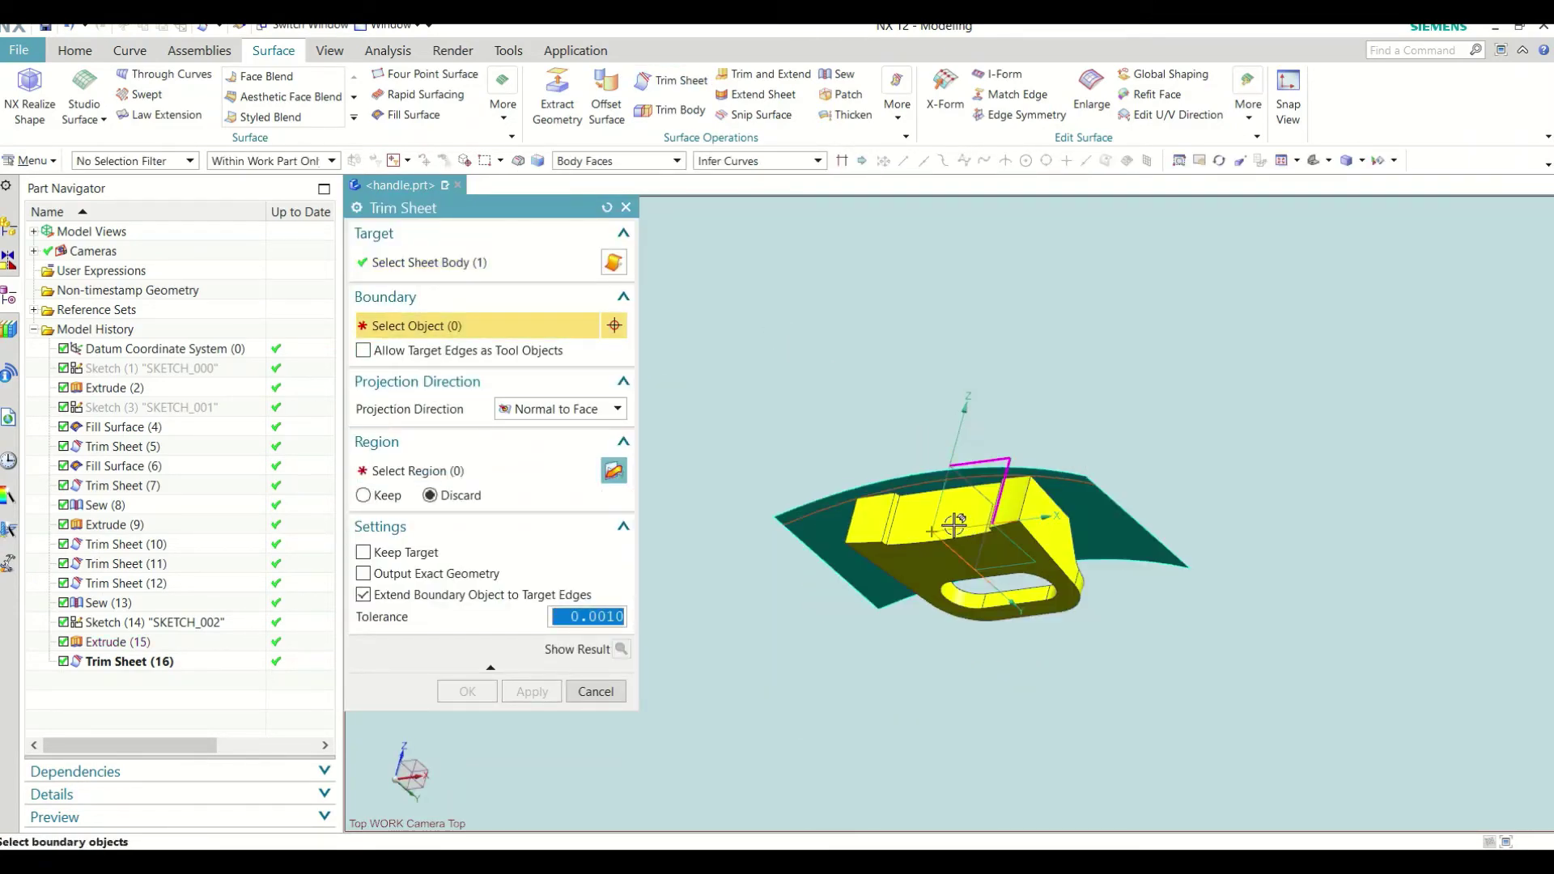
pyautogui.click(955, 527)
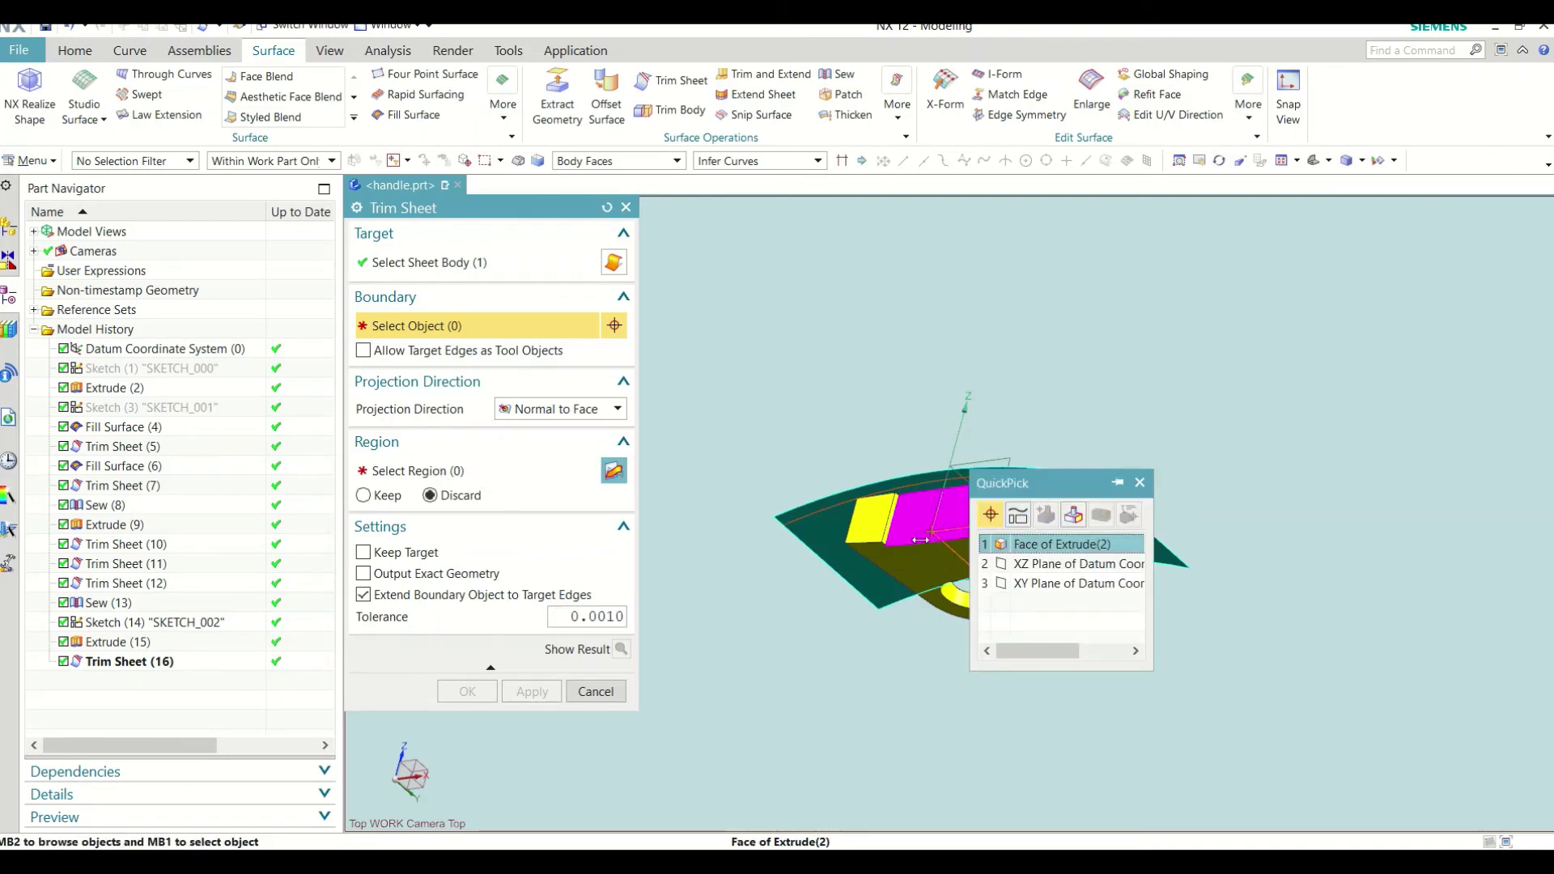
pyautogui.click(821, 393)
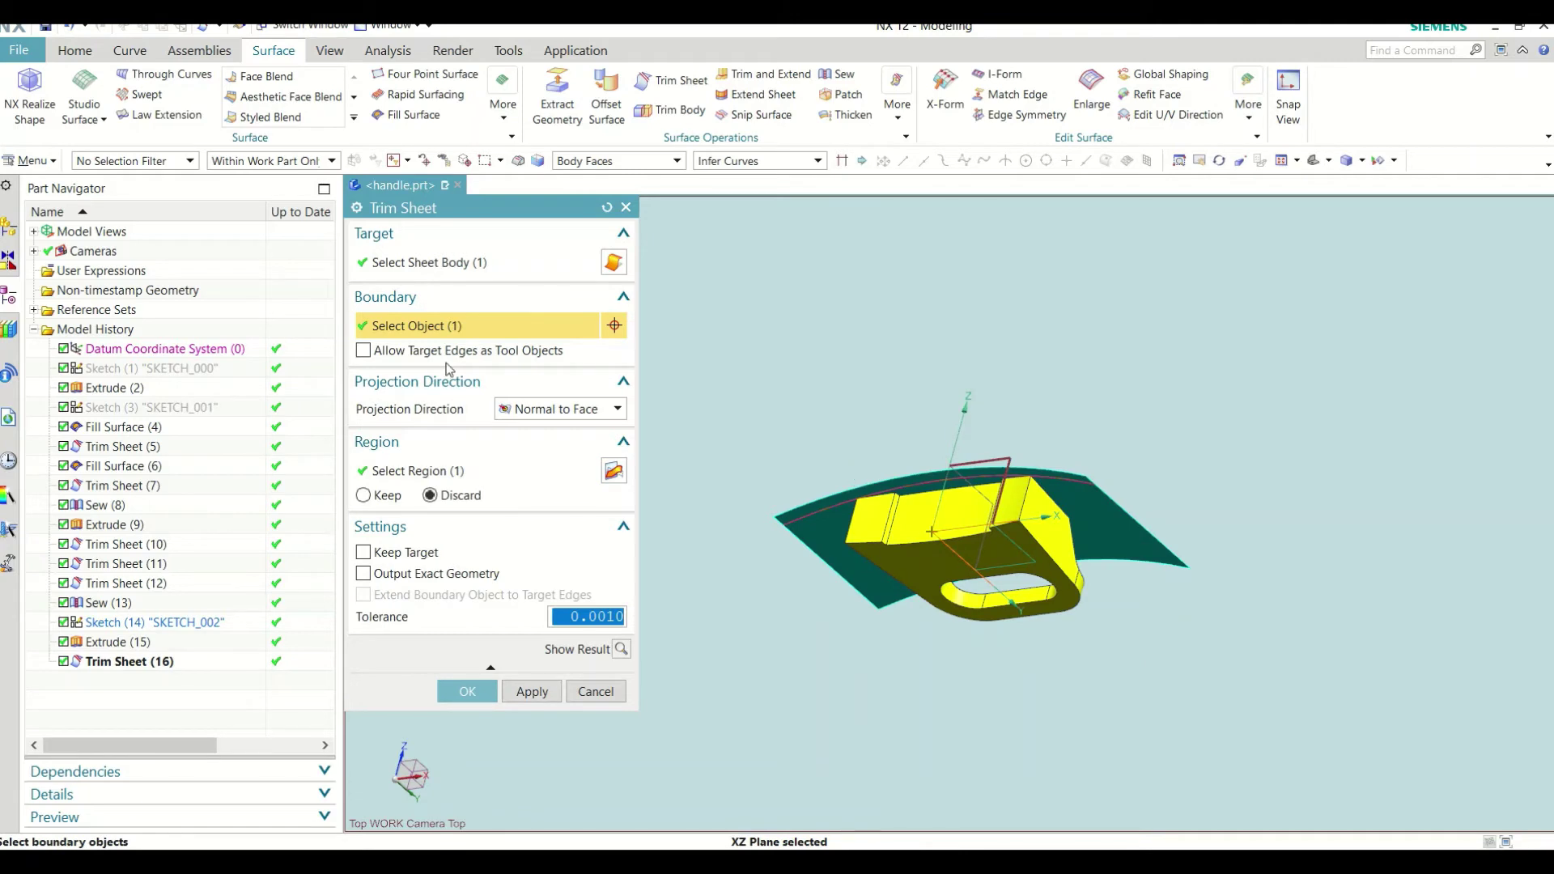
pyautogui.click(606, 209)
# Step: Trim the curved top sheet against the handle faces, discarding the picked region
pyautogui.moveTo(1033, 392); pyautogui.dragTo(890, 421, button='middle')
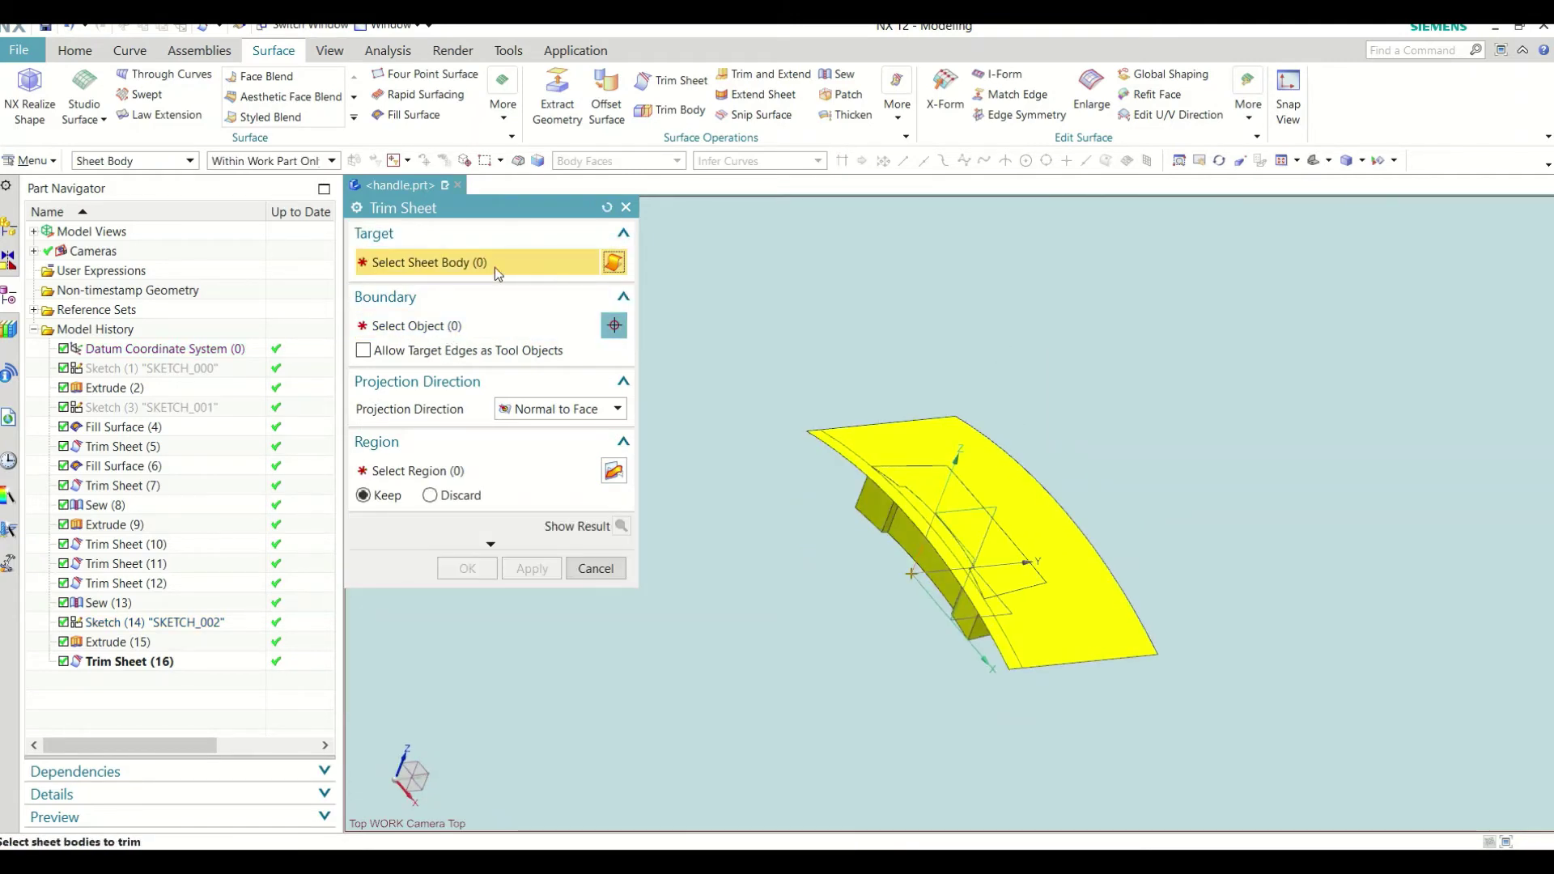
pyautogui.click(1023, 458)
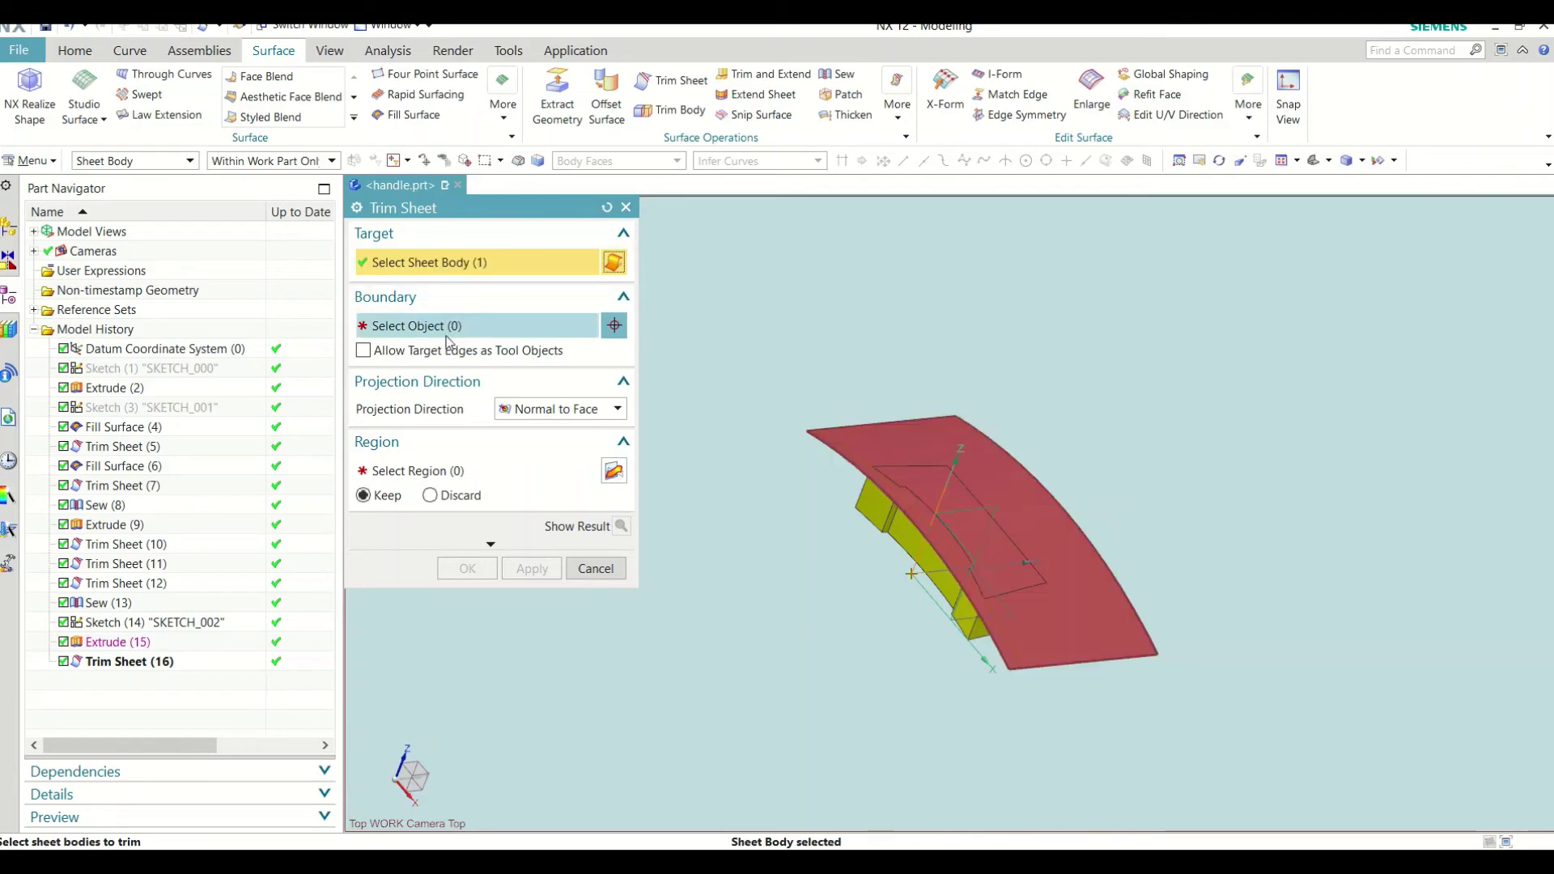
pyautogui.moveTo(766, 371)
pyautogui.mouseDown(button='middle')
pyautogui.moveTo(1390, 351)
pyautogui.moveTo(1097, 482)
pyautogui.mouseUp(button='middle')
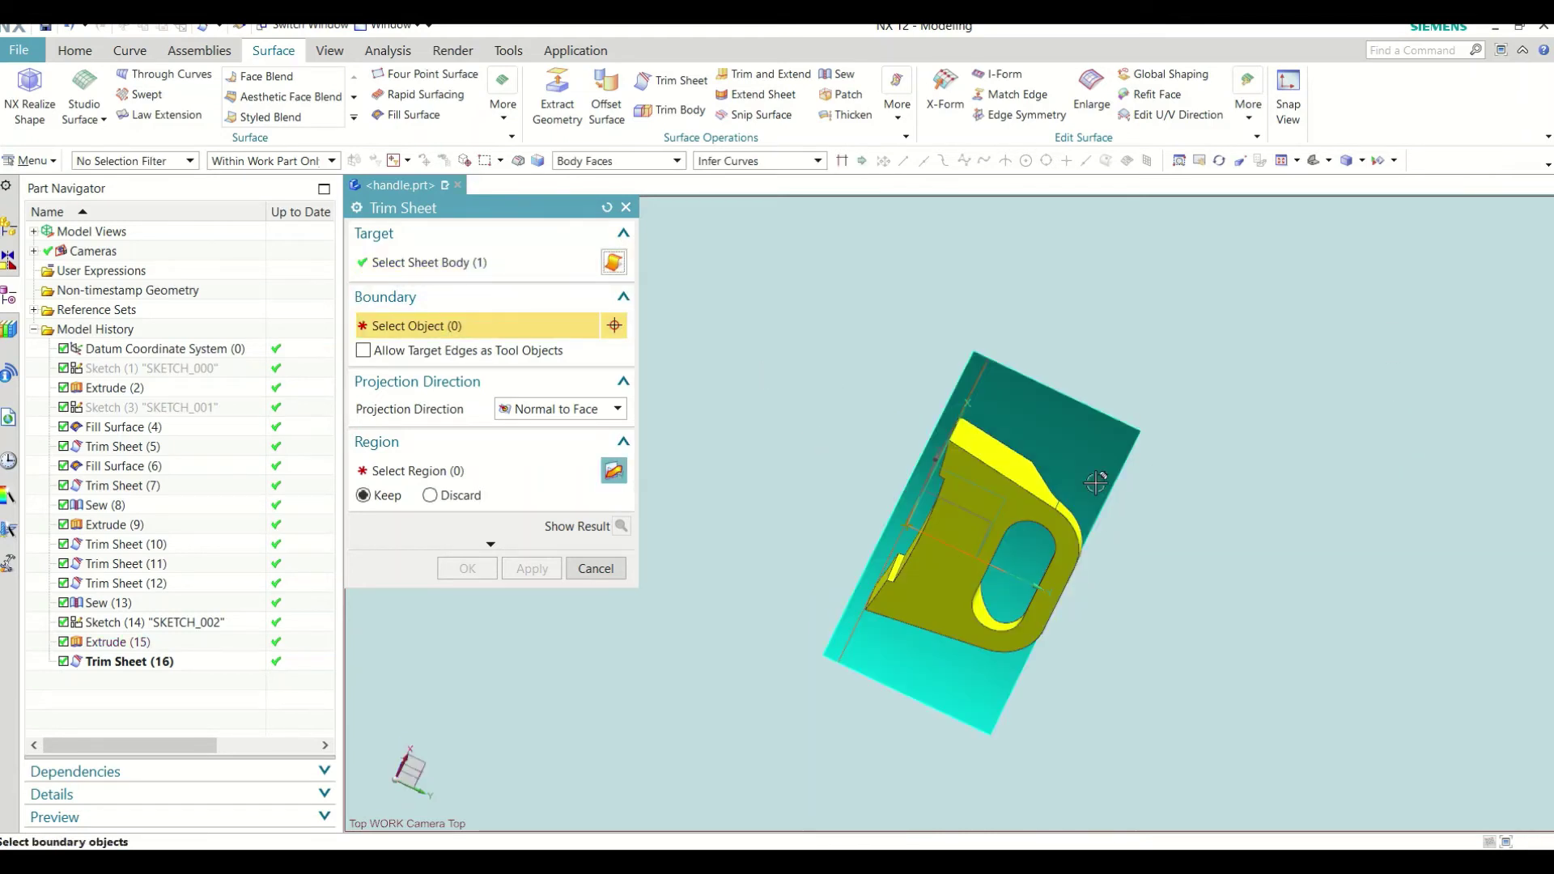
pyautogui.click(982, 463)
pyautogui.moveTo(1207, 450)
pyautogui.mouseDown(button='middle')
pyautogui.moveTo(1261, 513)
pyautogui.moveTo(1259, 555)
pyautogui.mouseUp(button='middle')
pyautogui.click(495, 468)
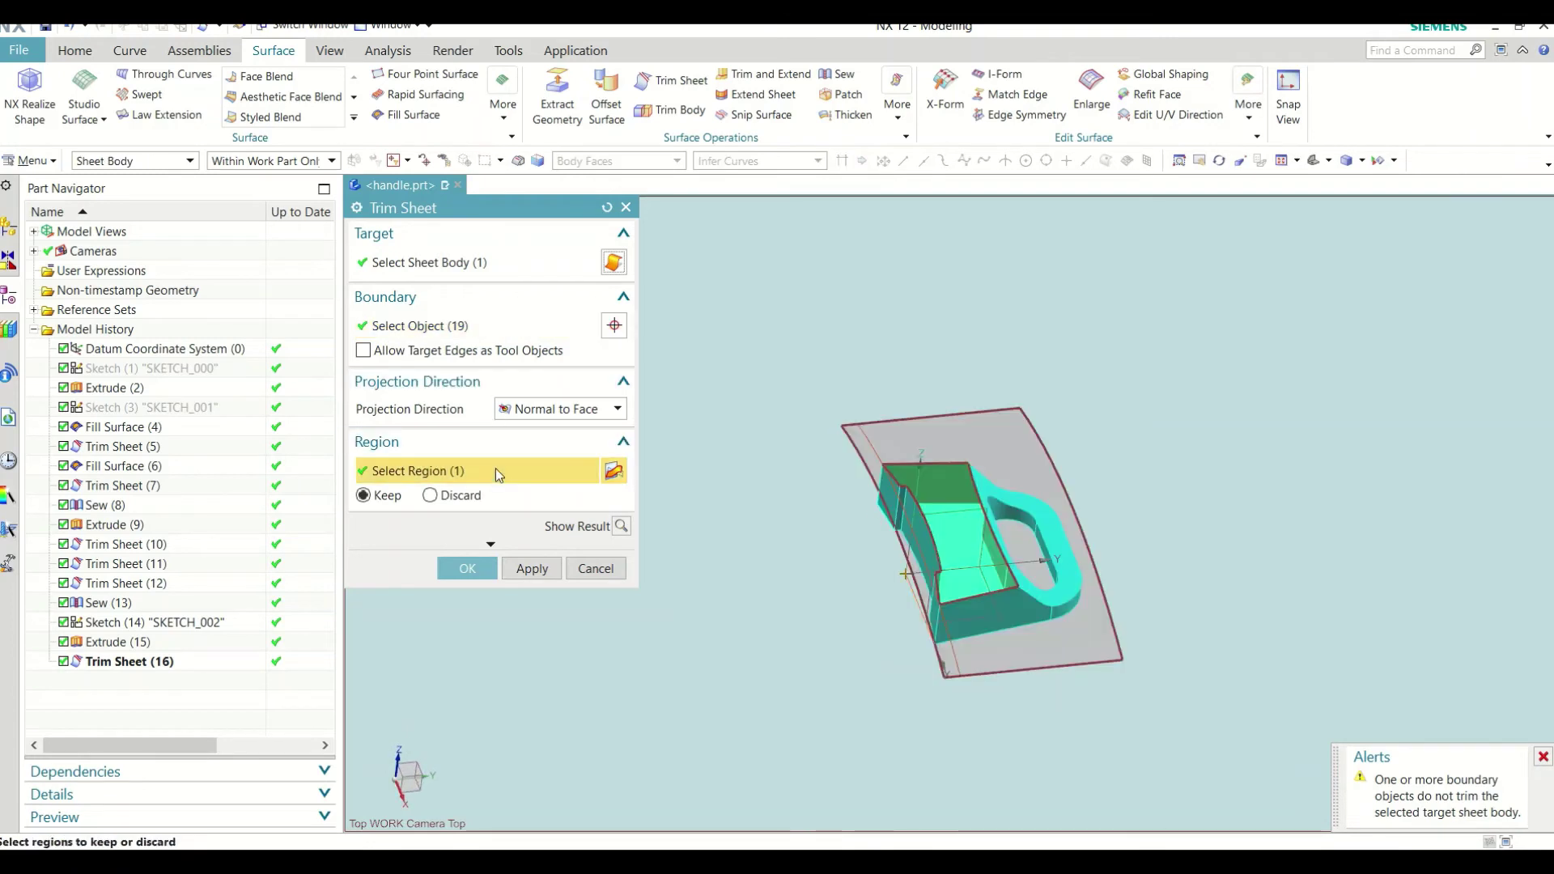
pyautogui.click(430, 495)
pyautogui.click(469, 568)
# Step: Hide Sketch (14) and the Datum CSYS from the model history
pyautogui.scroll(5, 1086, 527)
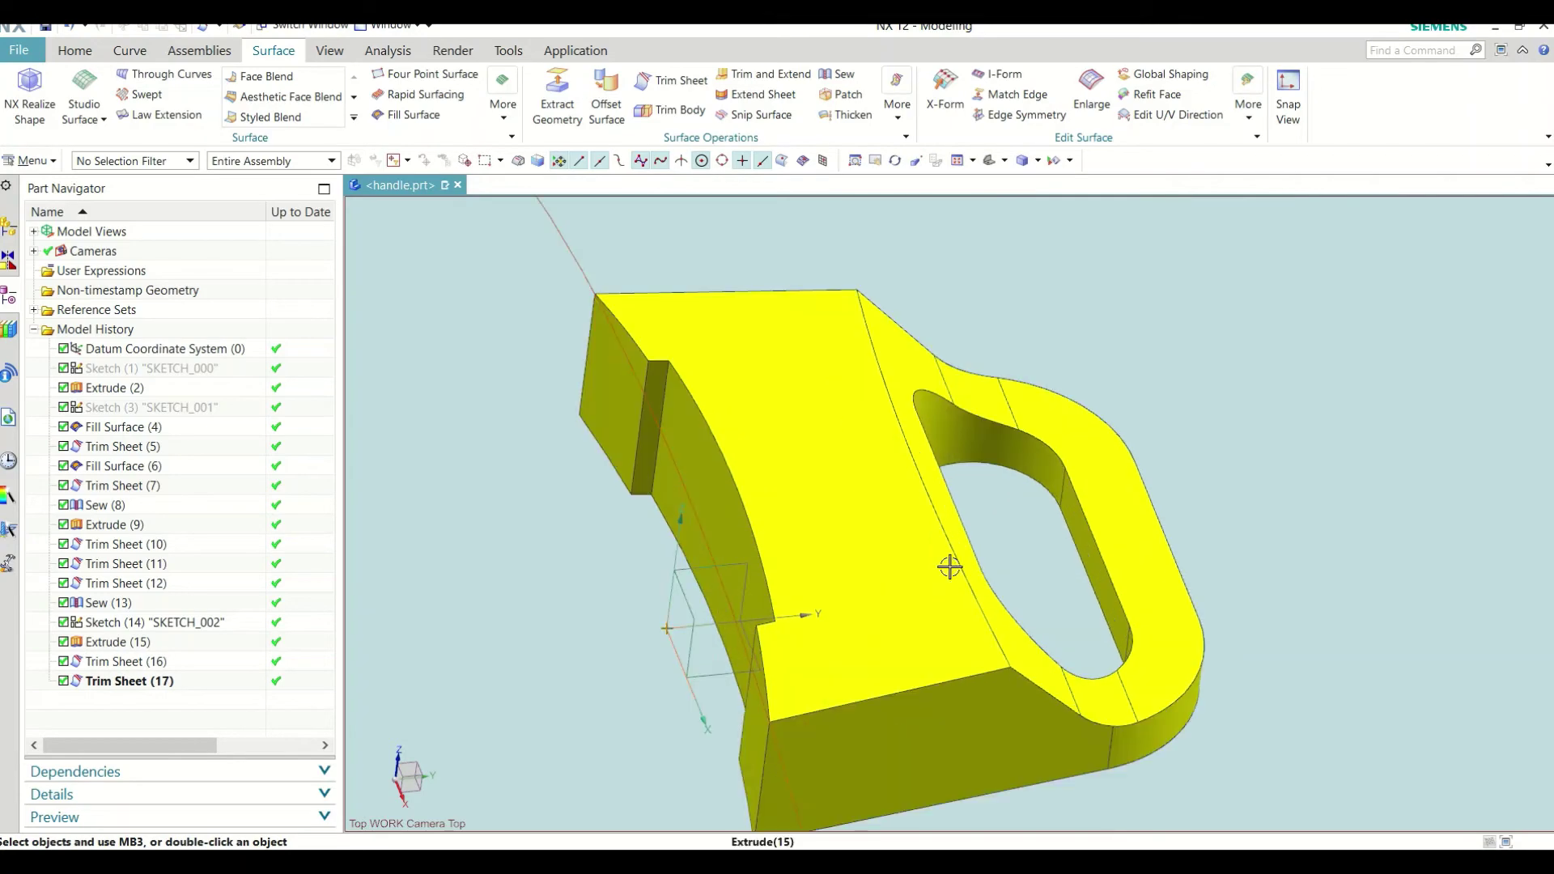
pyautogui.scroll(-2, 773, 455)
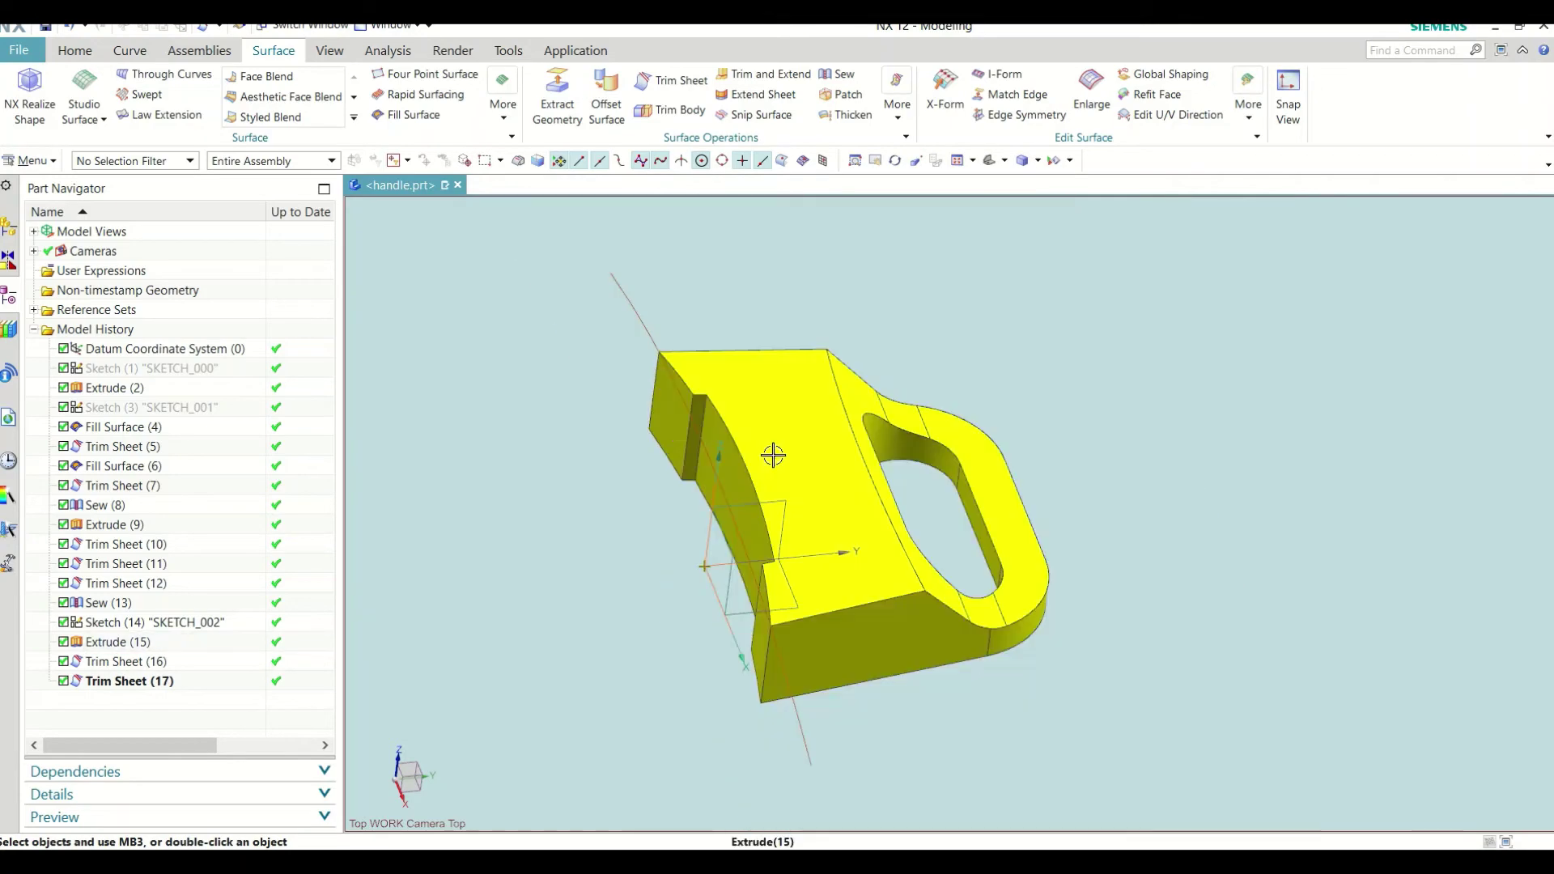
pyautogui.rightClick(188, 623)
pyautogui.click(307, 641)
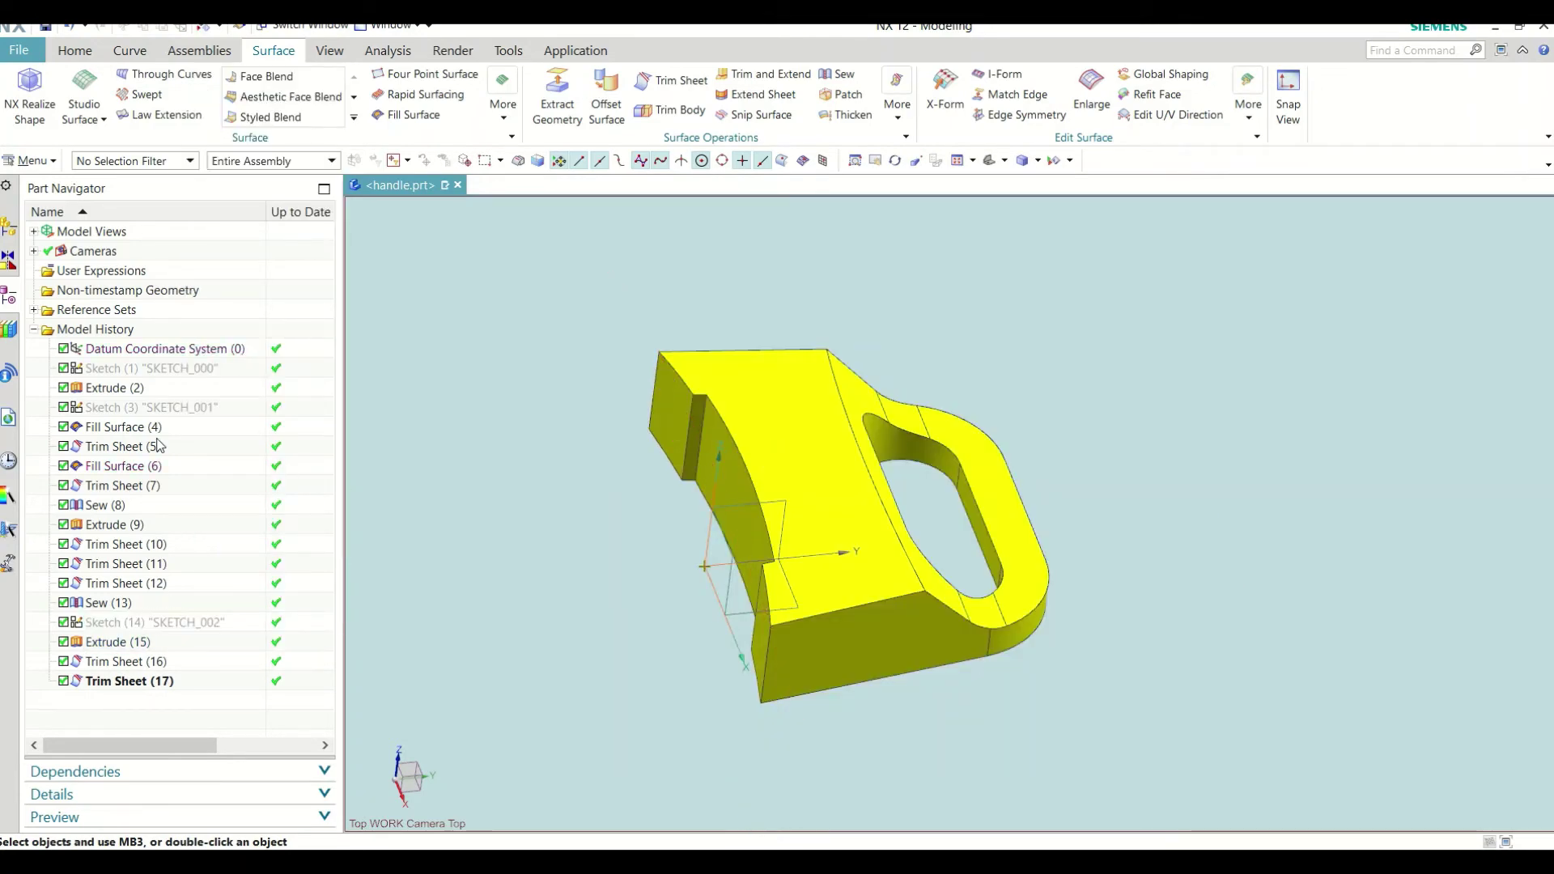
pyautogui.click(160, 348)
pyautogui.rightClick(160, 348)
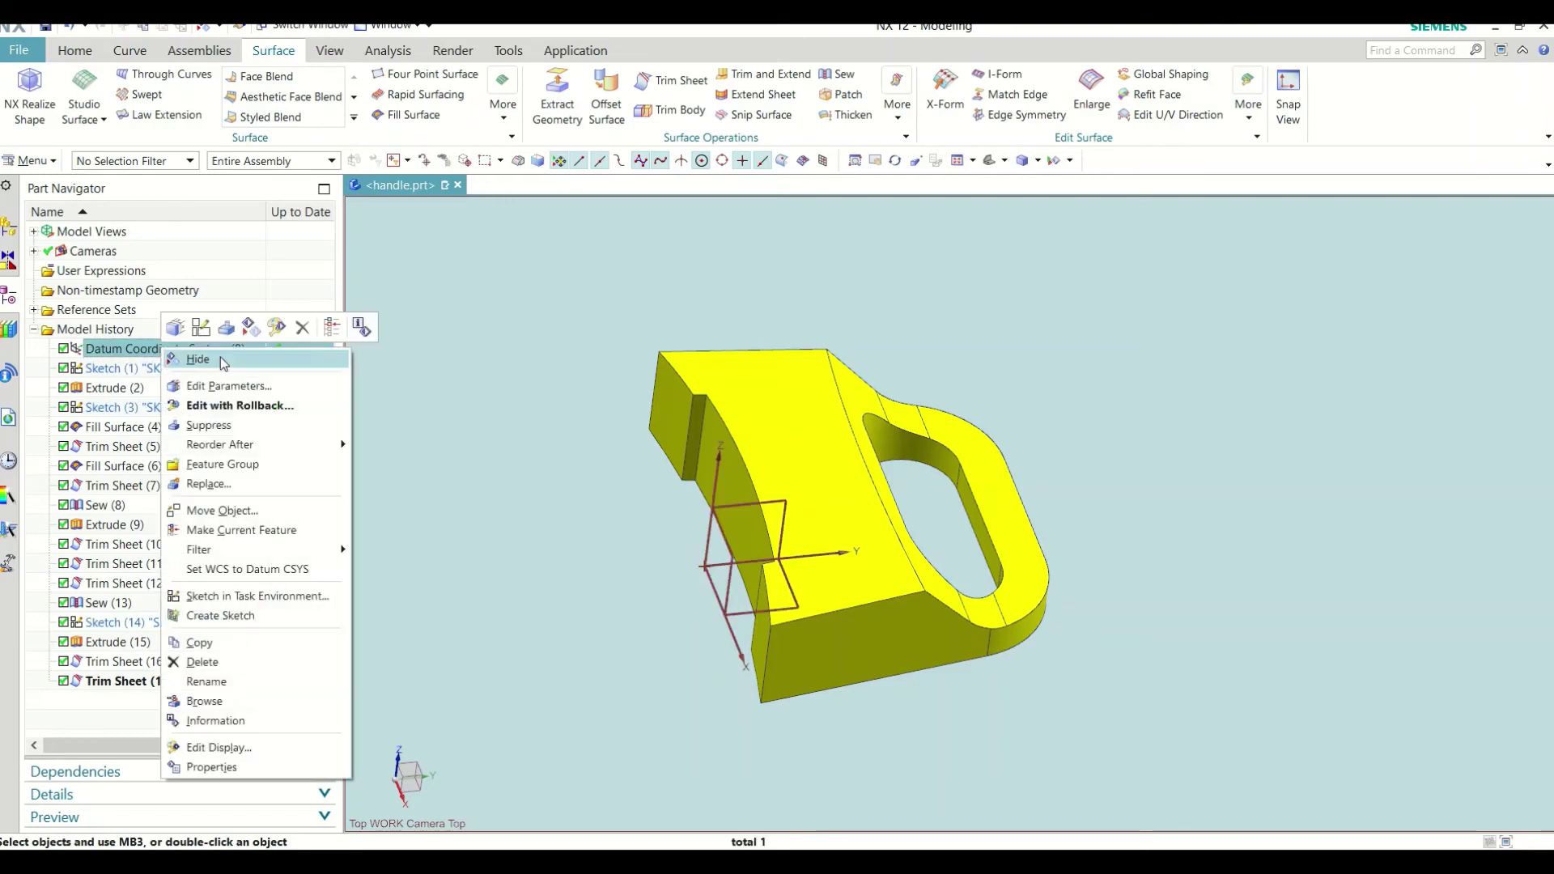
pyautogui.click(203, 510)
# Step: Sew the handle body and trimmed top sheet into a single solid
pyautogui.moveTo(414, 478)
pyautogui.mouseDown(button='middle')
pyautogui.moveTo(847, 495)
pyautogui.moveTo(823, 596)
pyautogui.moveTo(805, 503)
pyautogui.moveTo(777, 521)
pyautogui.moveTo(785, 485)
pyautogui.mouseUp(button='middle')
pyautogui.click(836, 81)
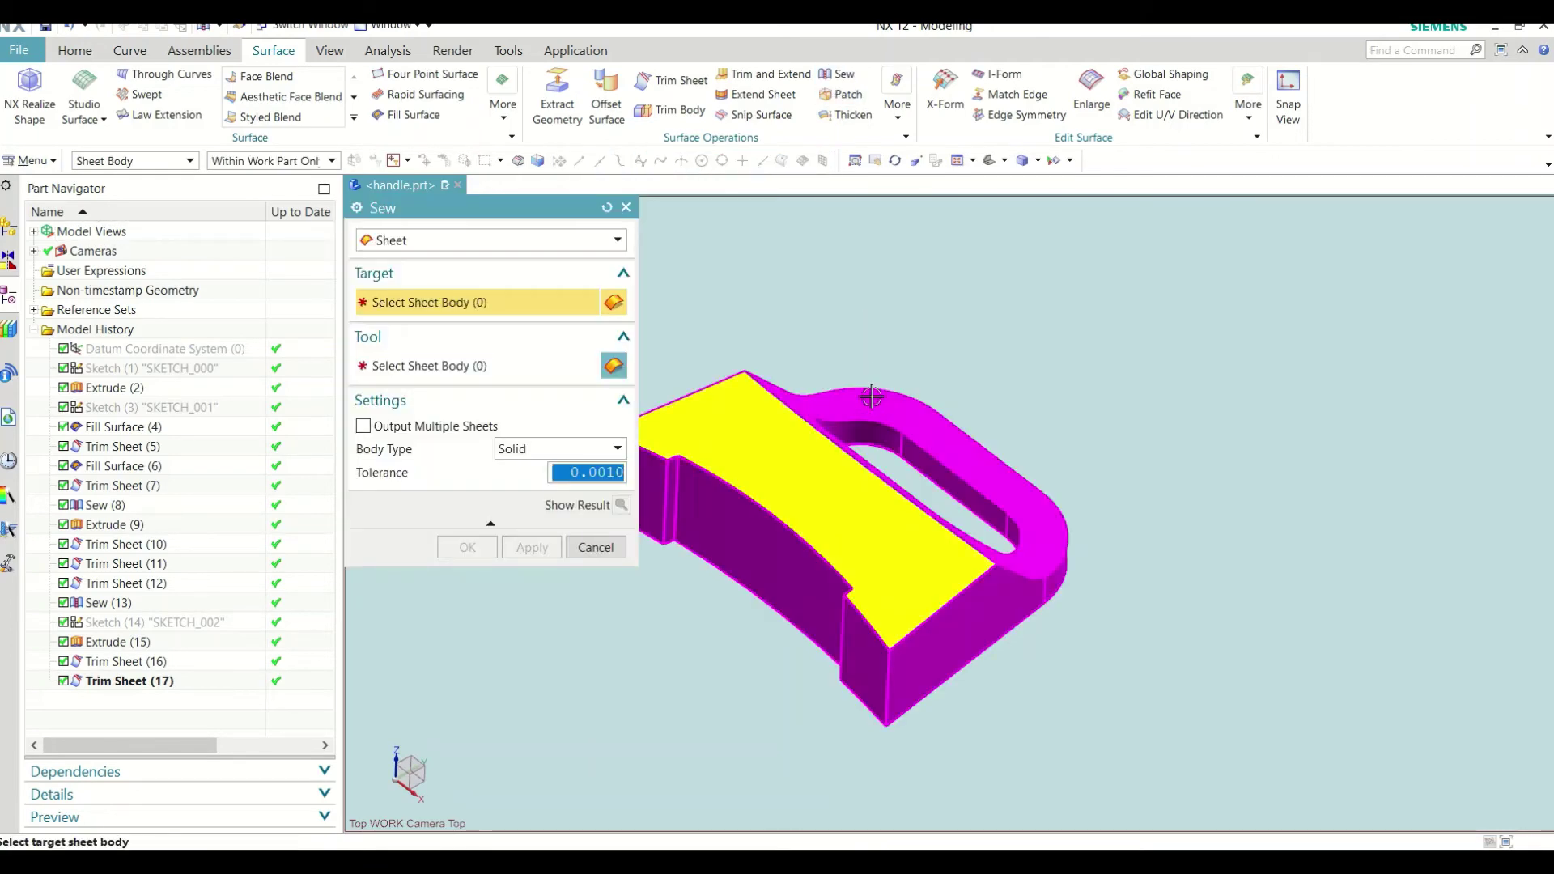
pyautogui.click(931, 591)
pyautogui.click(810, 502)
pyautogui.click(467, 547)
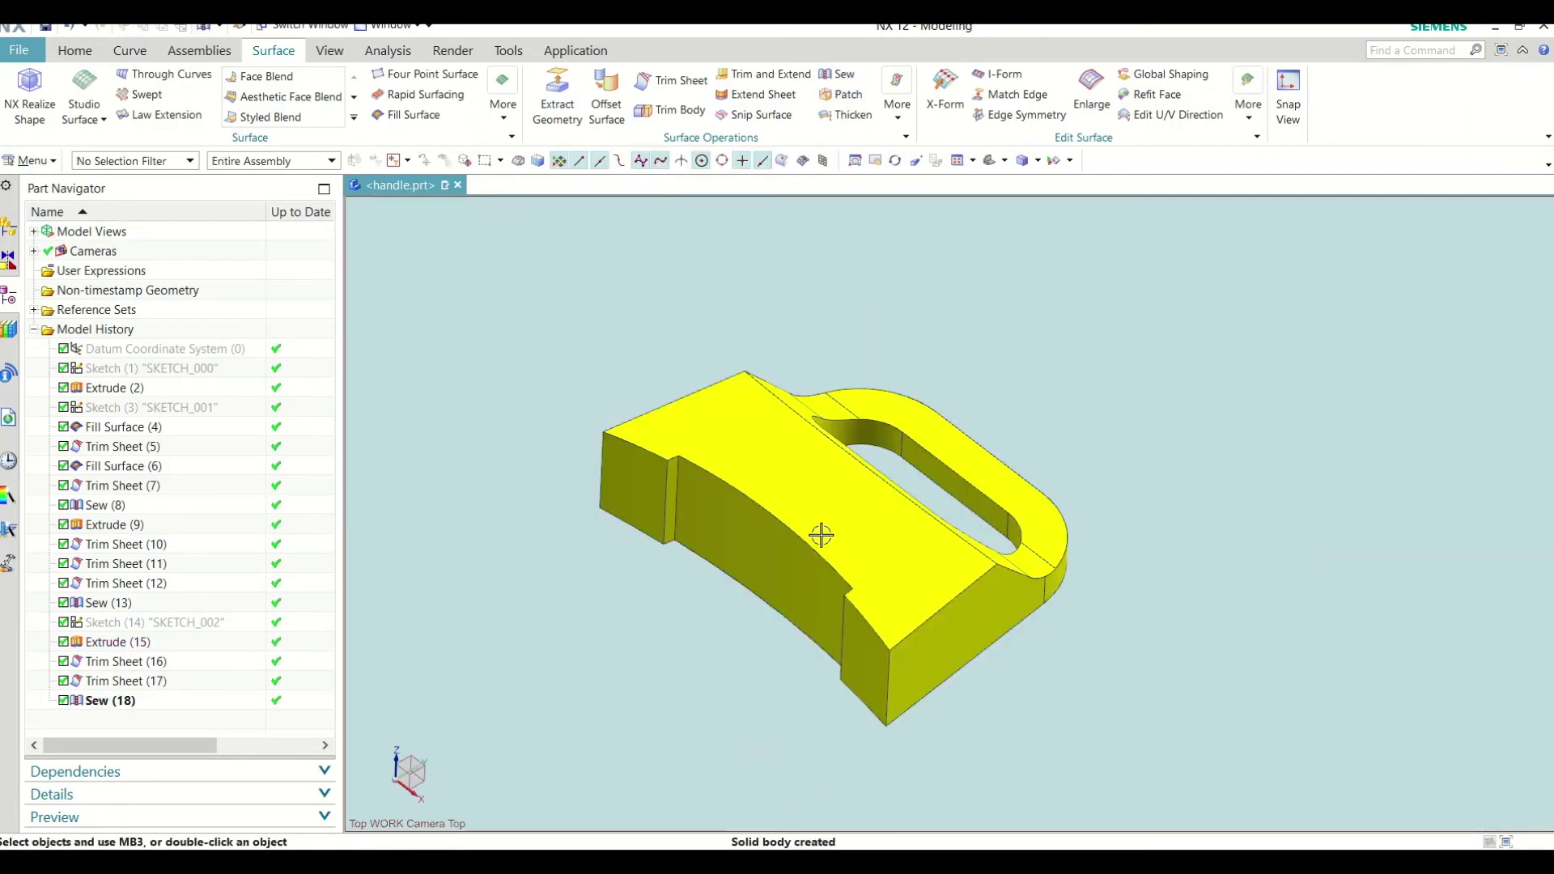
pyautogui.moveTo(822, 531)
pyautogui.mouseDown(button='middle')
pyautogui.moveTo(874, 267)
pyautogui.moveTo(890, 508)
pyautogui.moveTo(853, 565)
pyautogui.mouseUp(button='middle')
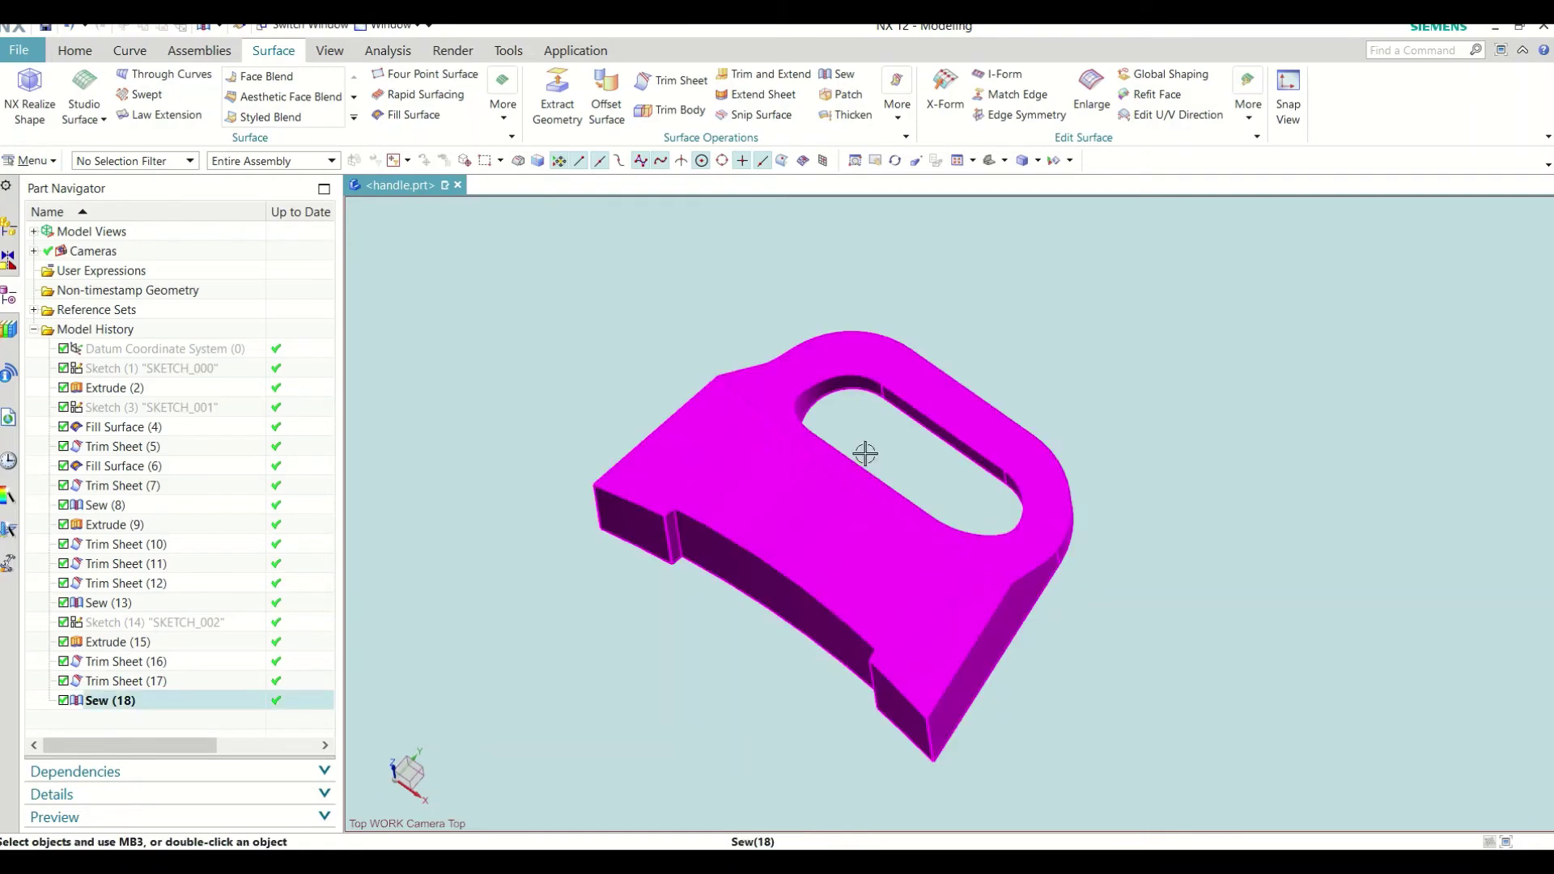
pyautogui.scroll(2, 742, 438)
pyautogui.moveTo(741, 437)
pyautogui.mouseDown(button='middle')
pyautogui.moveTo(812, 416)
pyautogui.moveTo(784, 430)
pyautogui.moveTo(791, 458)
pyautogui.moveTo(743, 382)
pyautogui.mouseUp(button='middle')
pyautogui.scroll(-1, 543, 297)
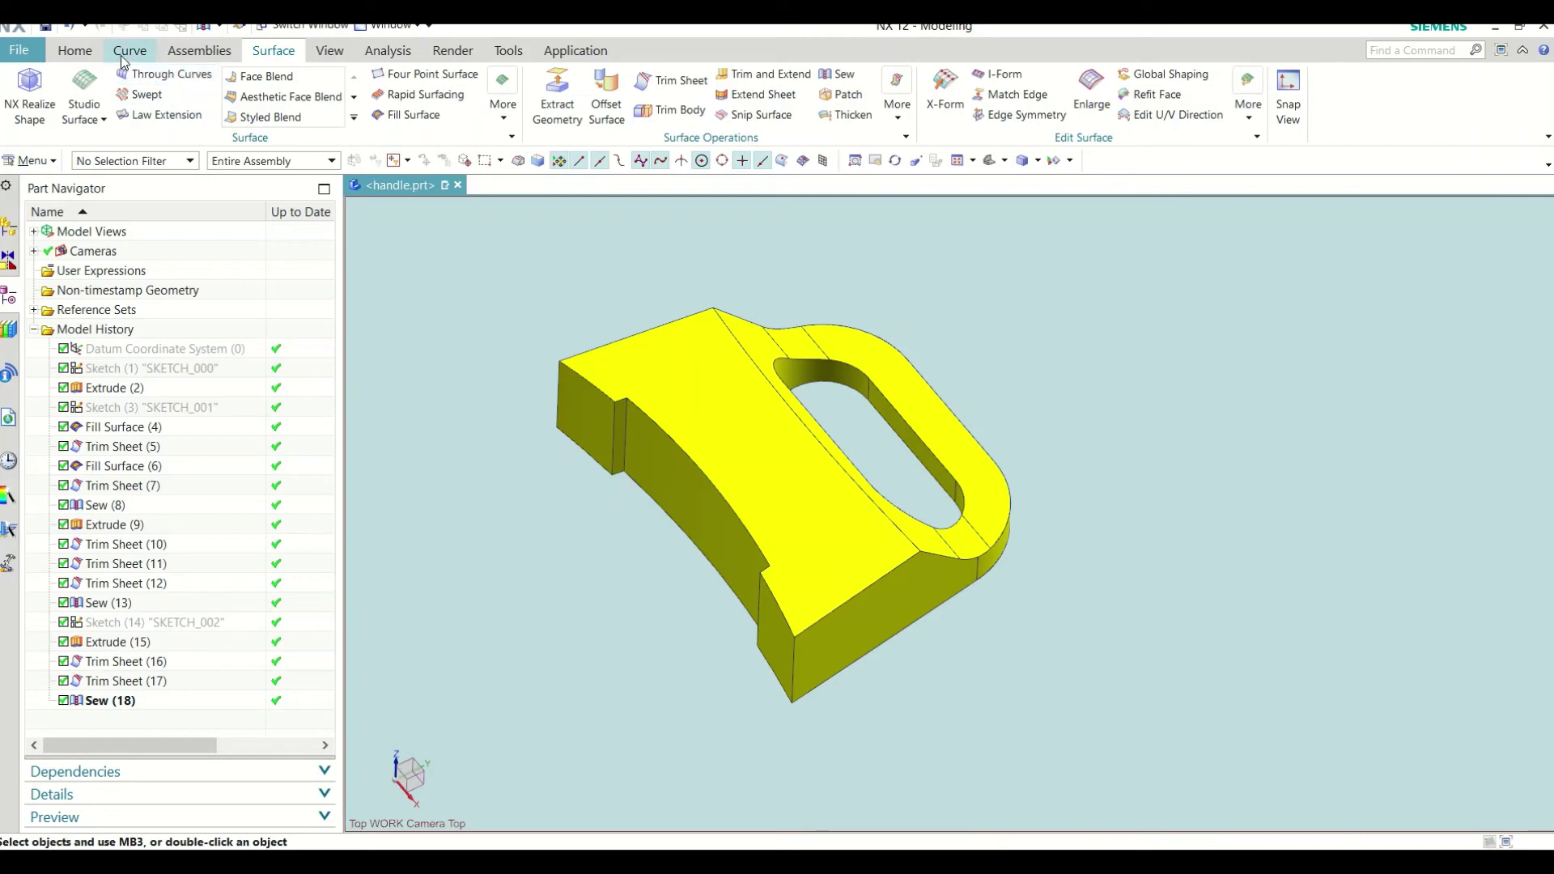
# Step: Preview a 2 mm Edge Blend on the eight edges around the handle opening's top rim
pyautogui.click(81, 52)
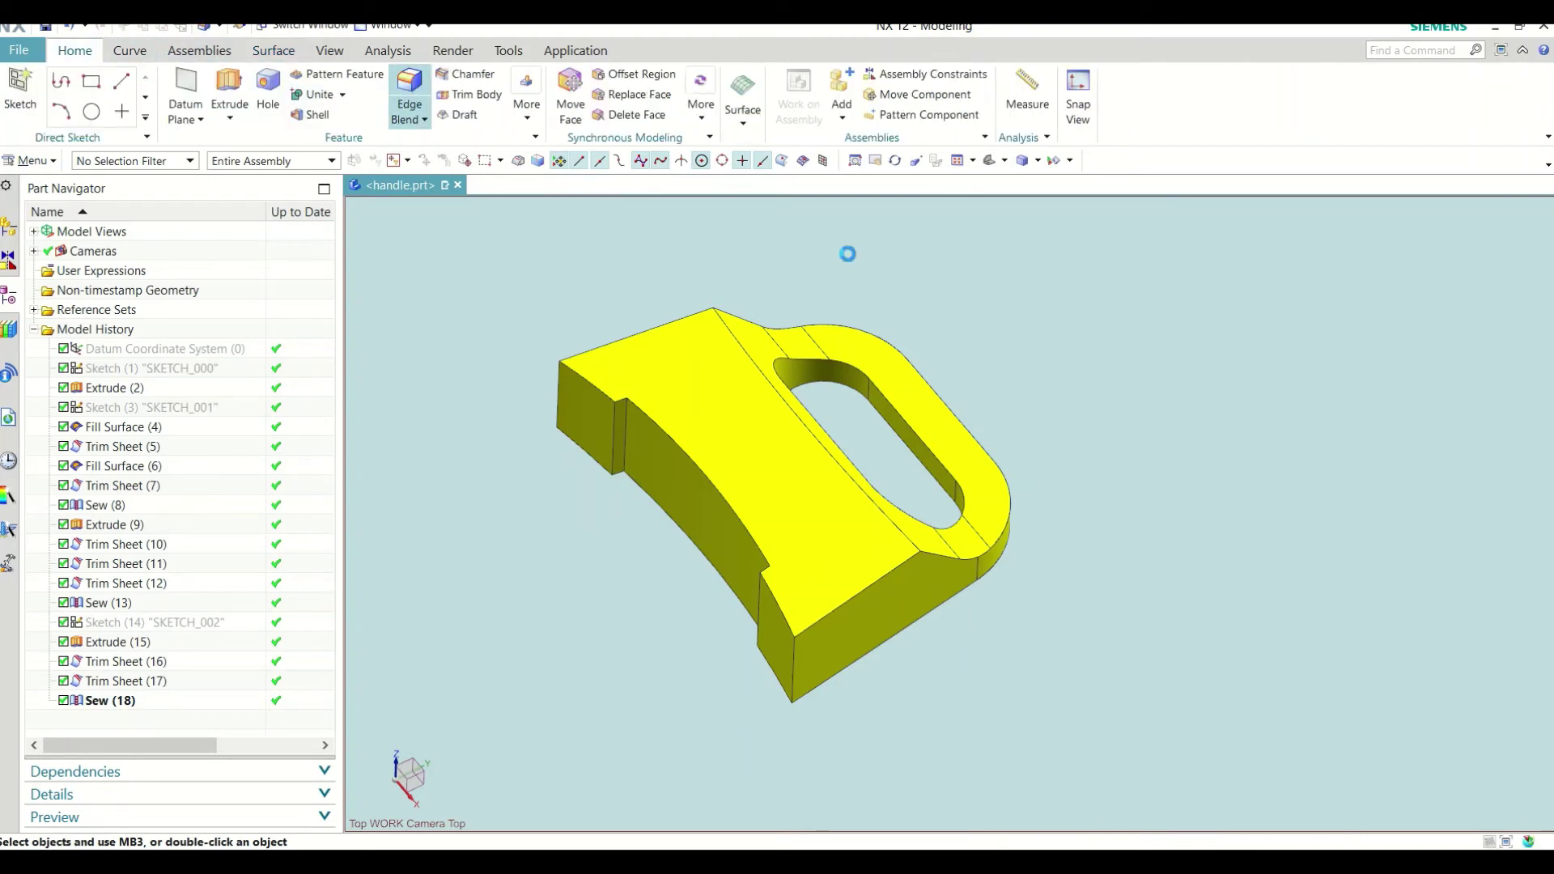
pyautogui.scroll(1, 858, 263)
pyautogui.moveTo(1196, 400); pyautogui.dragTo(1043, 310, button='middle')
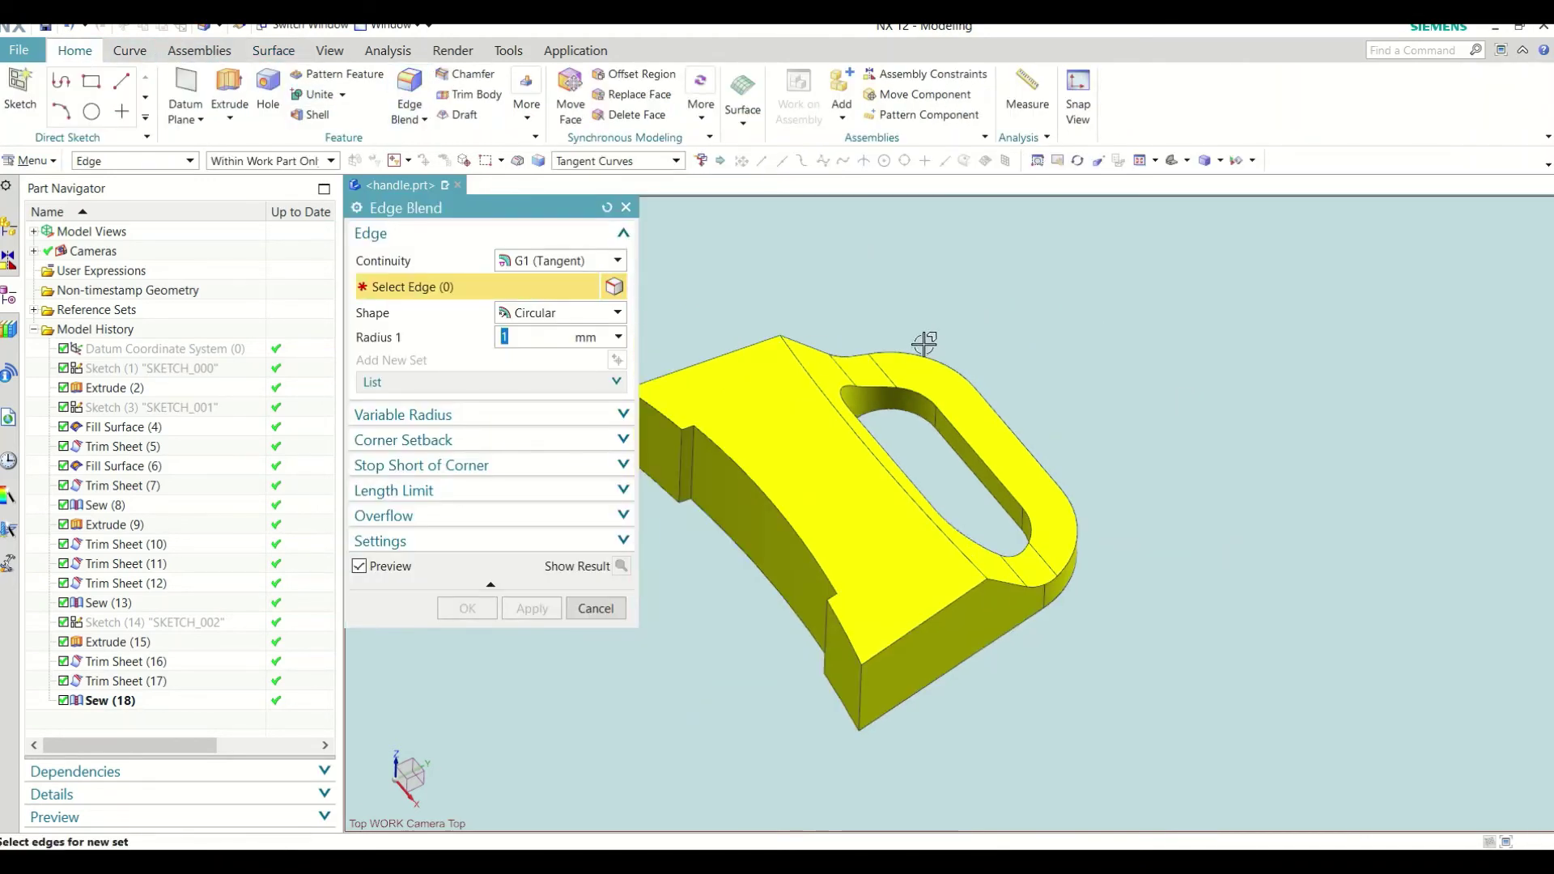
pyautogui.click(931, 391)
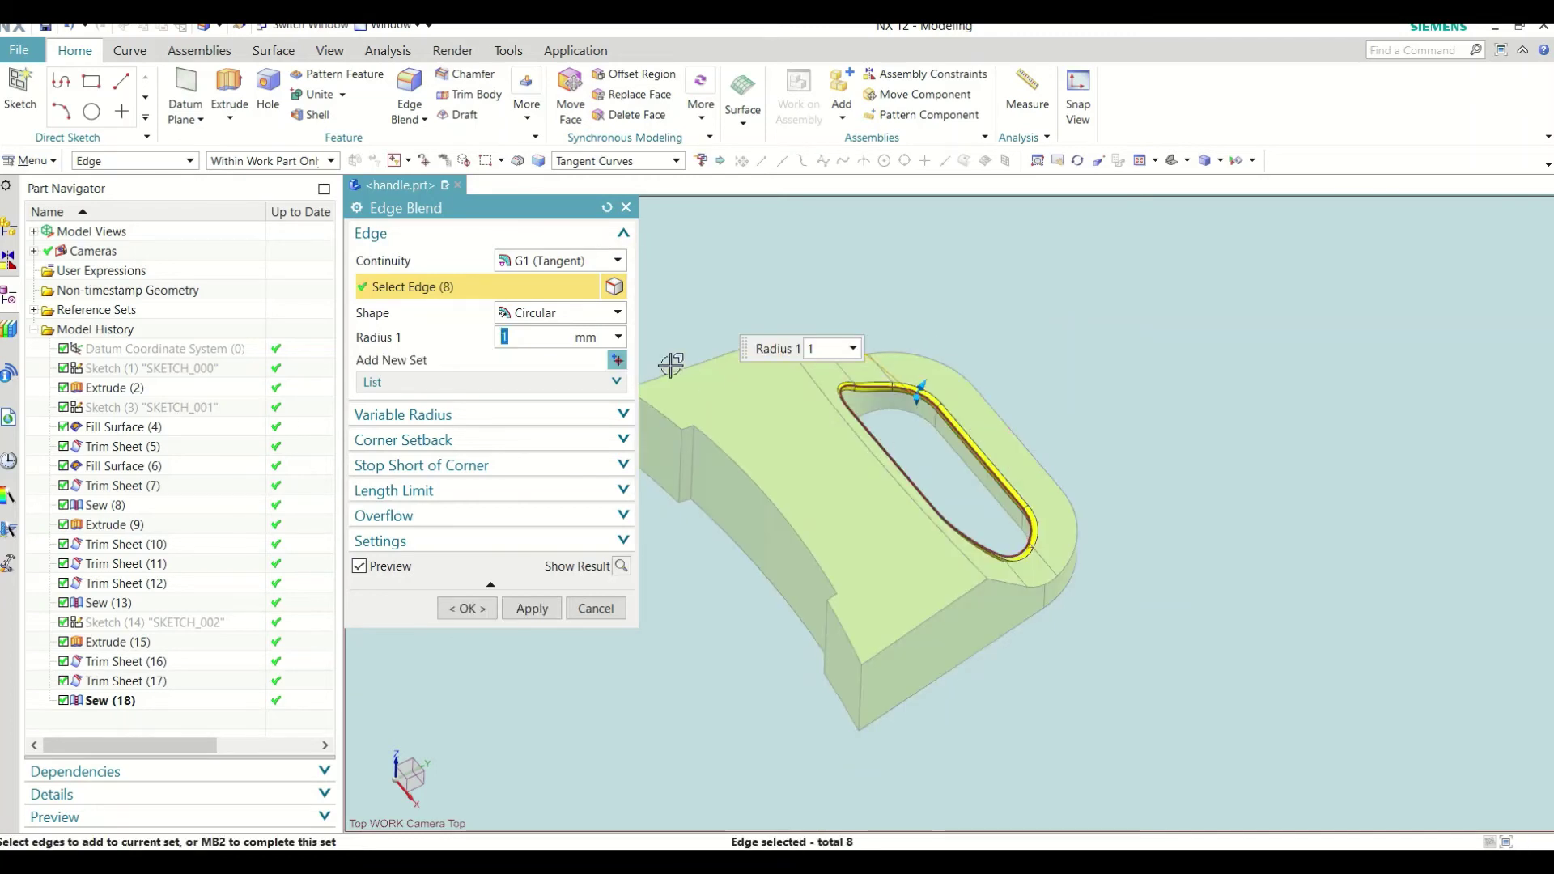
pyautogui.write('3')
pyautogui.press('Return')
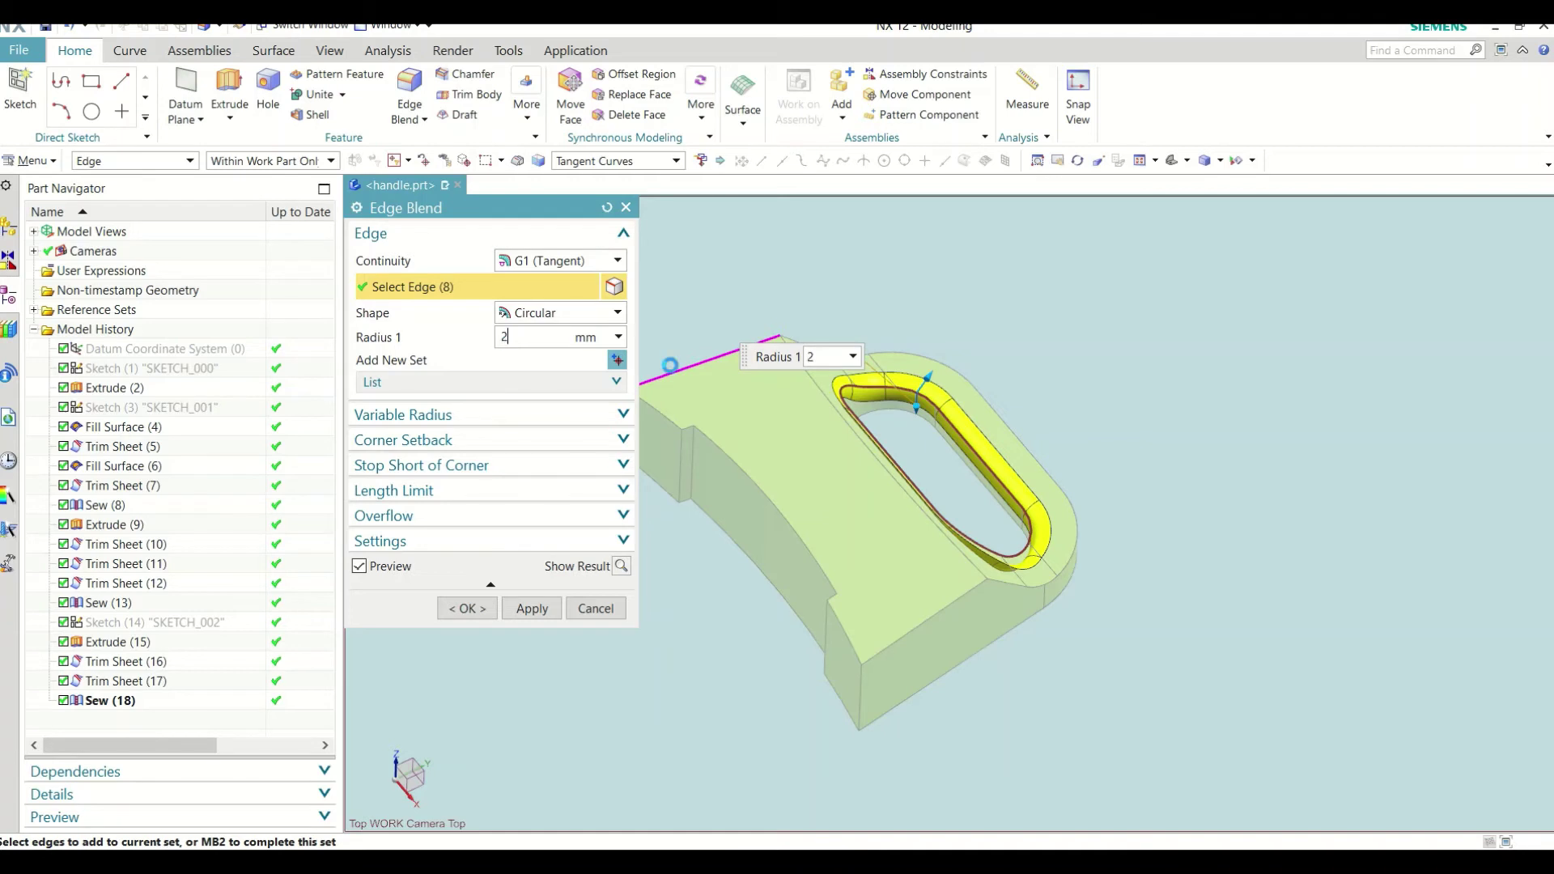
pyautogui.press('Return')
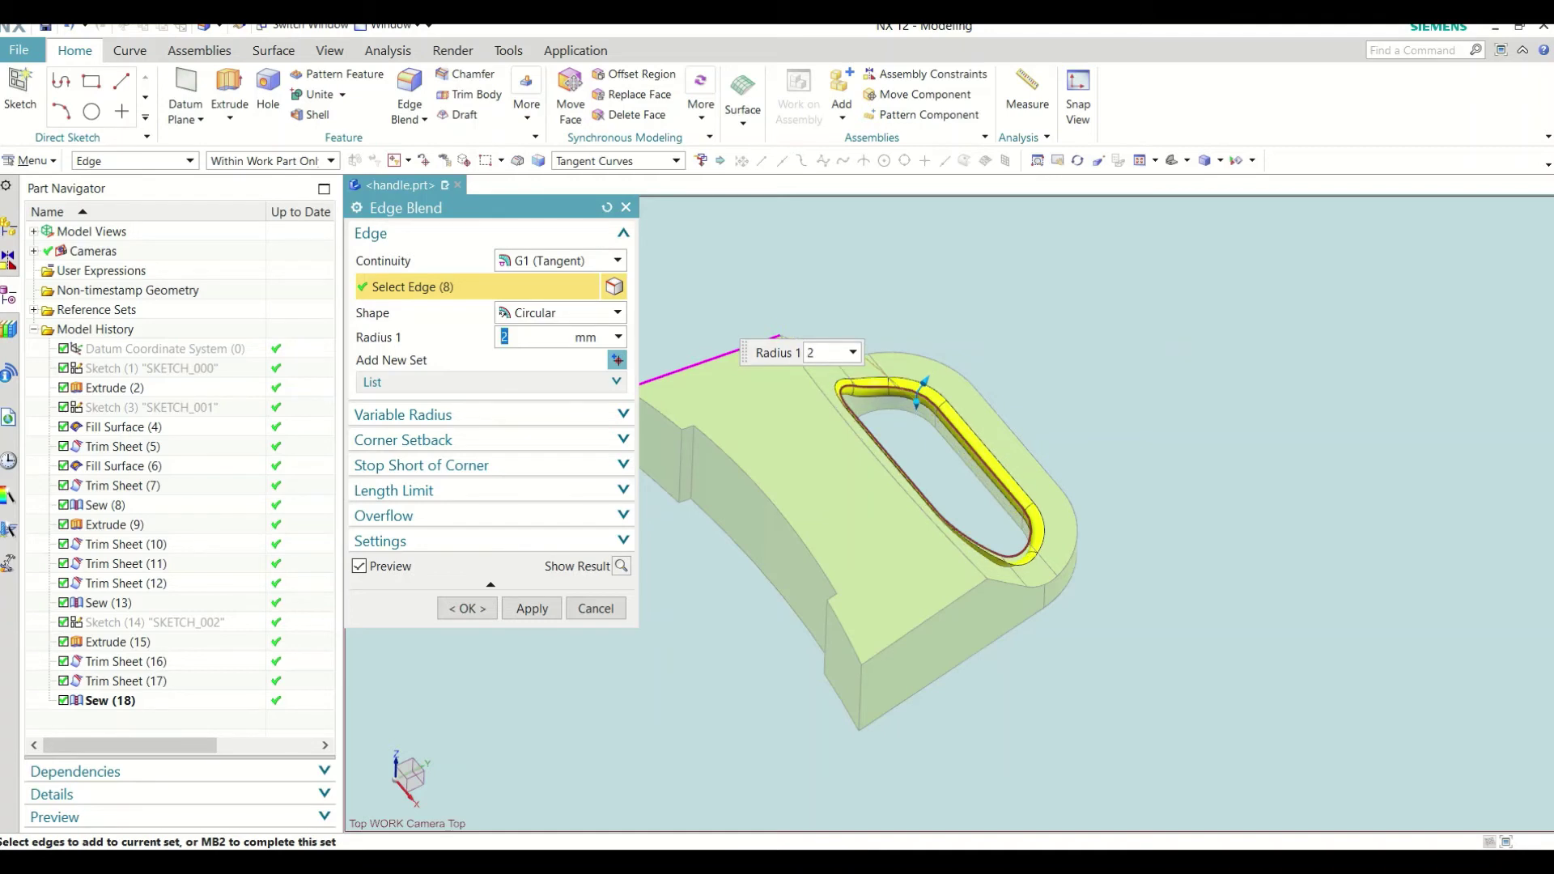
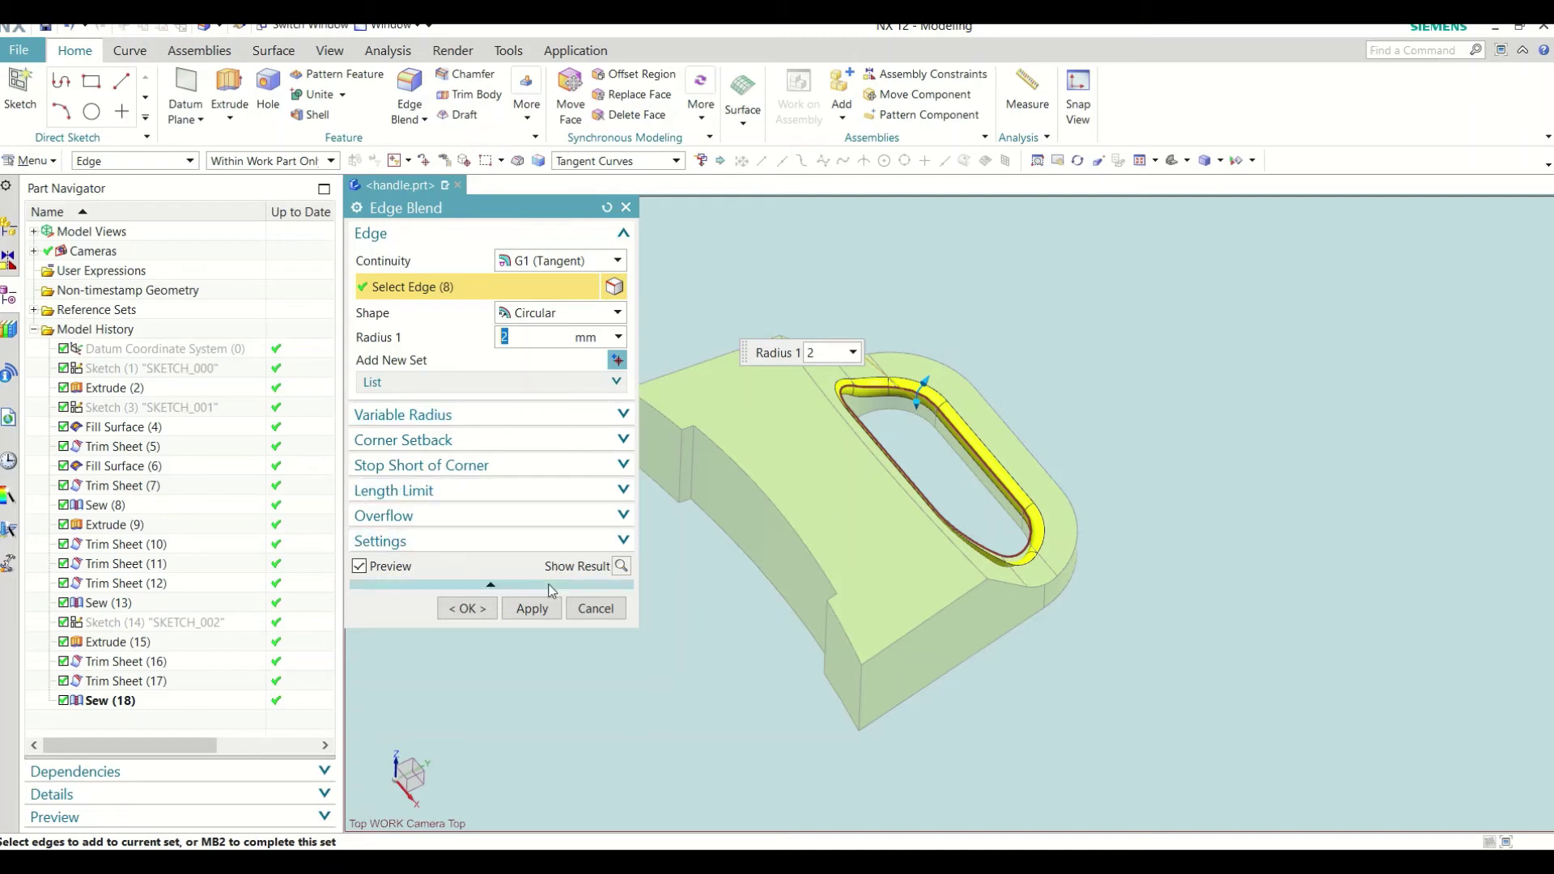
# Step: Apply 2 mm edge blends to the inner loop edges of the handle opening
pyautogui.click(532, 608)
pyautogui.scroll(-2, 855, 375)
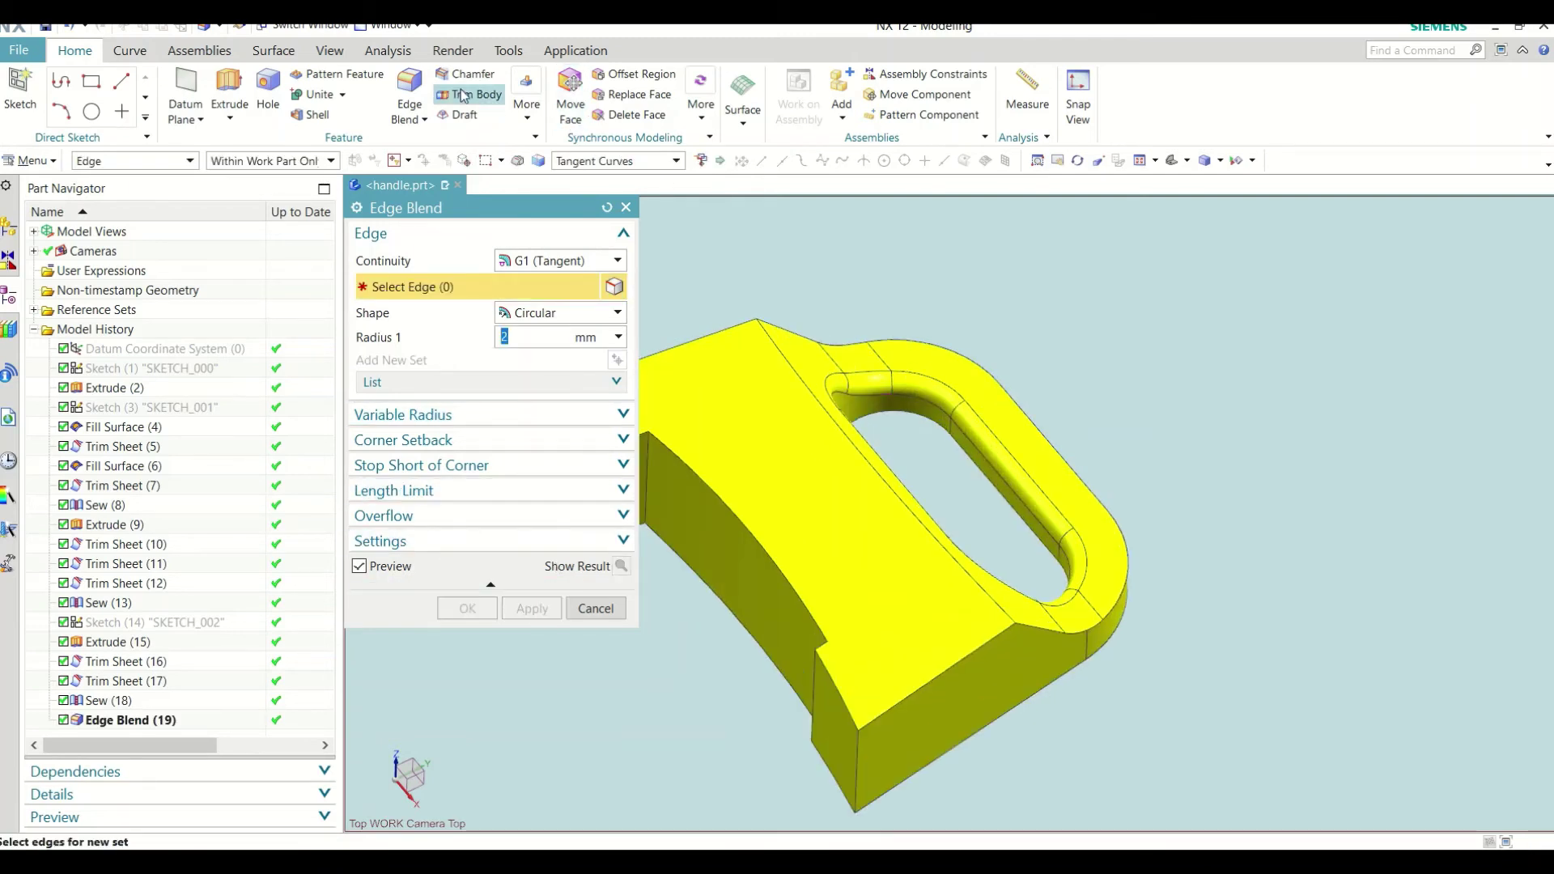
pyautogui.click(931, 421)
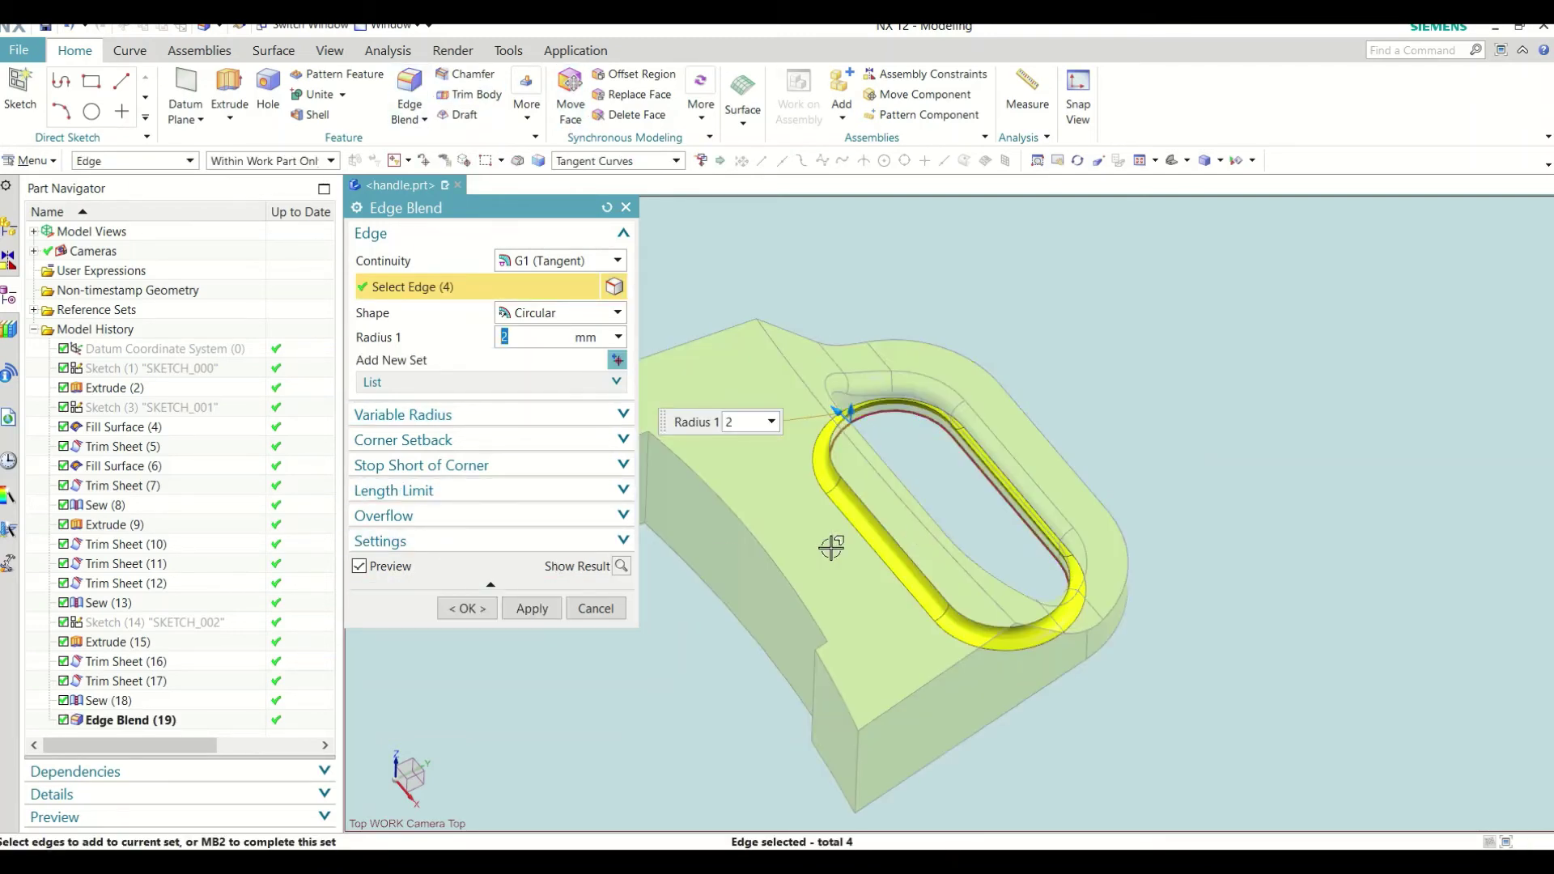
pyautogui.moveTo(929, 520)
pyautogui.mouseDown(button='middle')
pyautogui.moveTo(911, 493)
pyautogui.moveTo(923, 499)
pyautogui.mouseUp(button='middle')
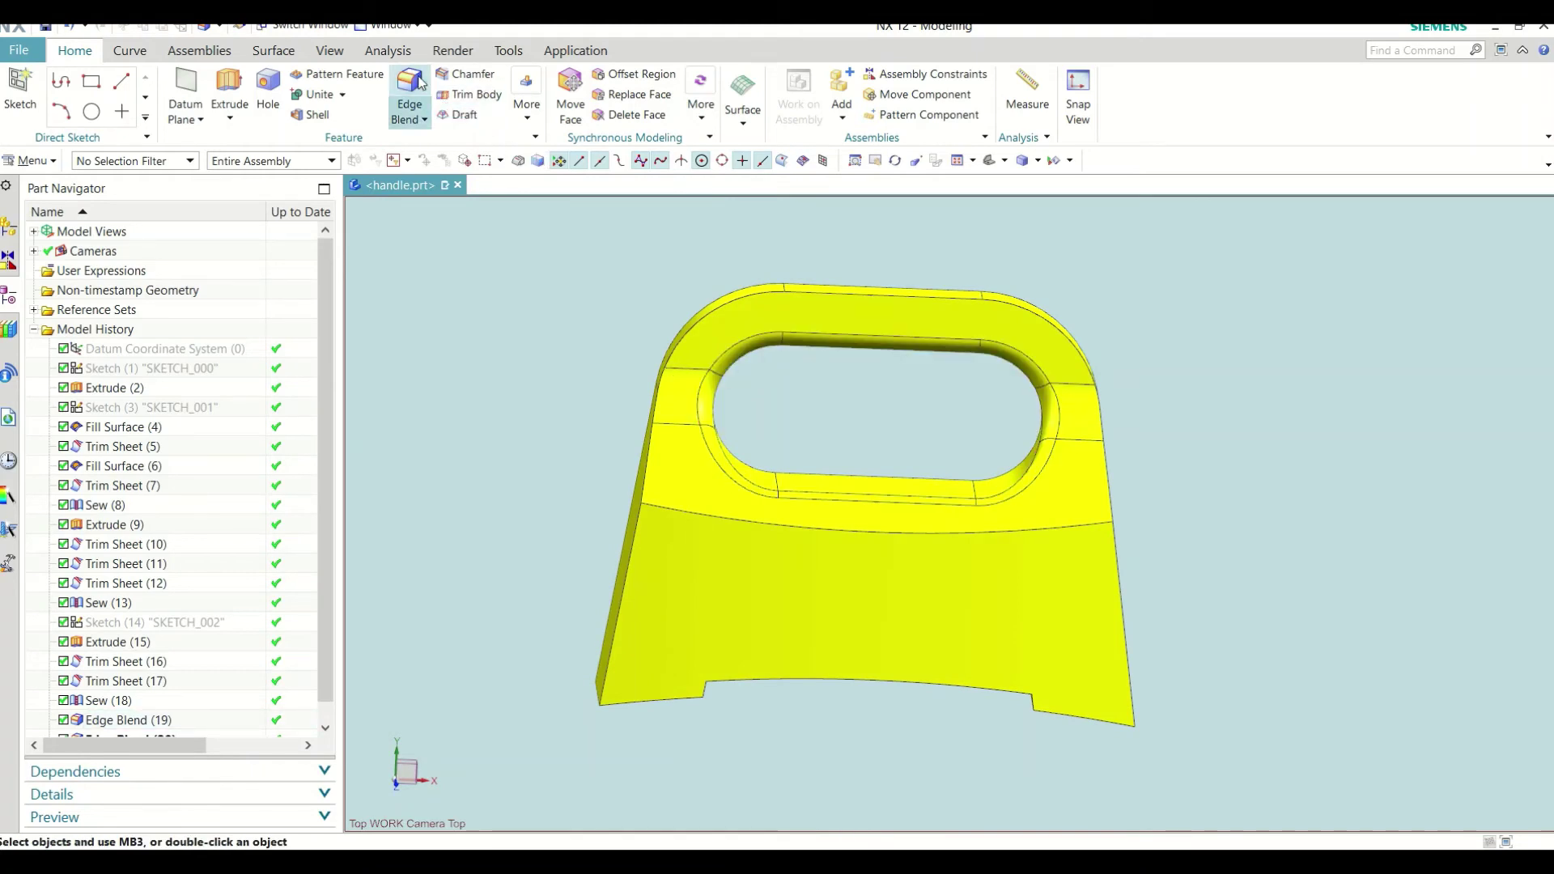
# Step: Blend the curved front edge of the handle with a 5 mm radius
pyautogui.click(668, 510)
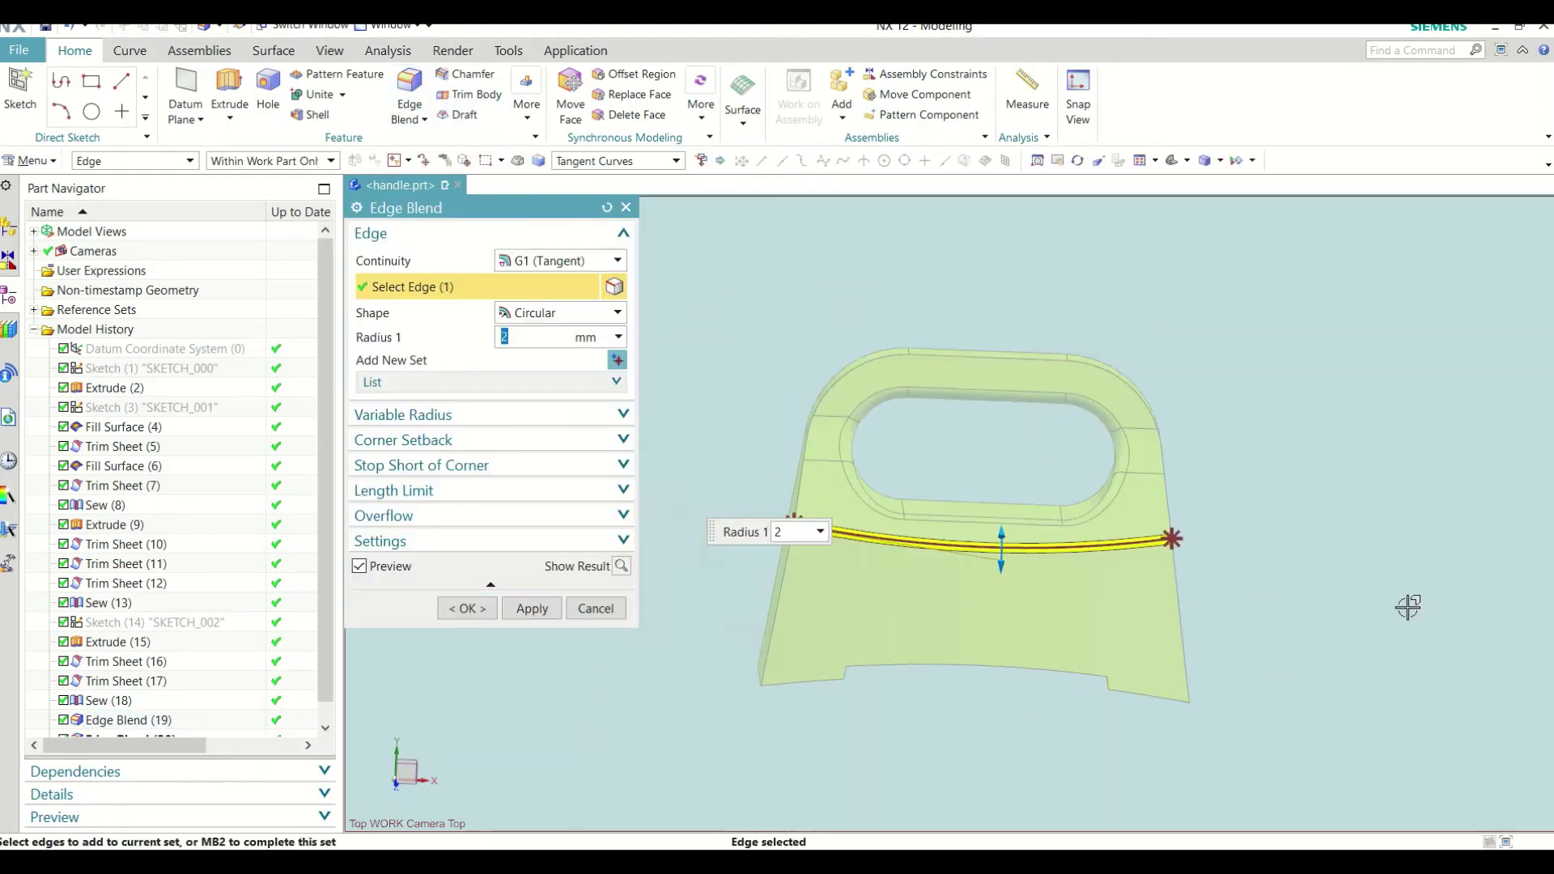
pyautogui.click(467, 608)
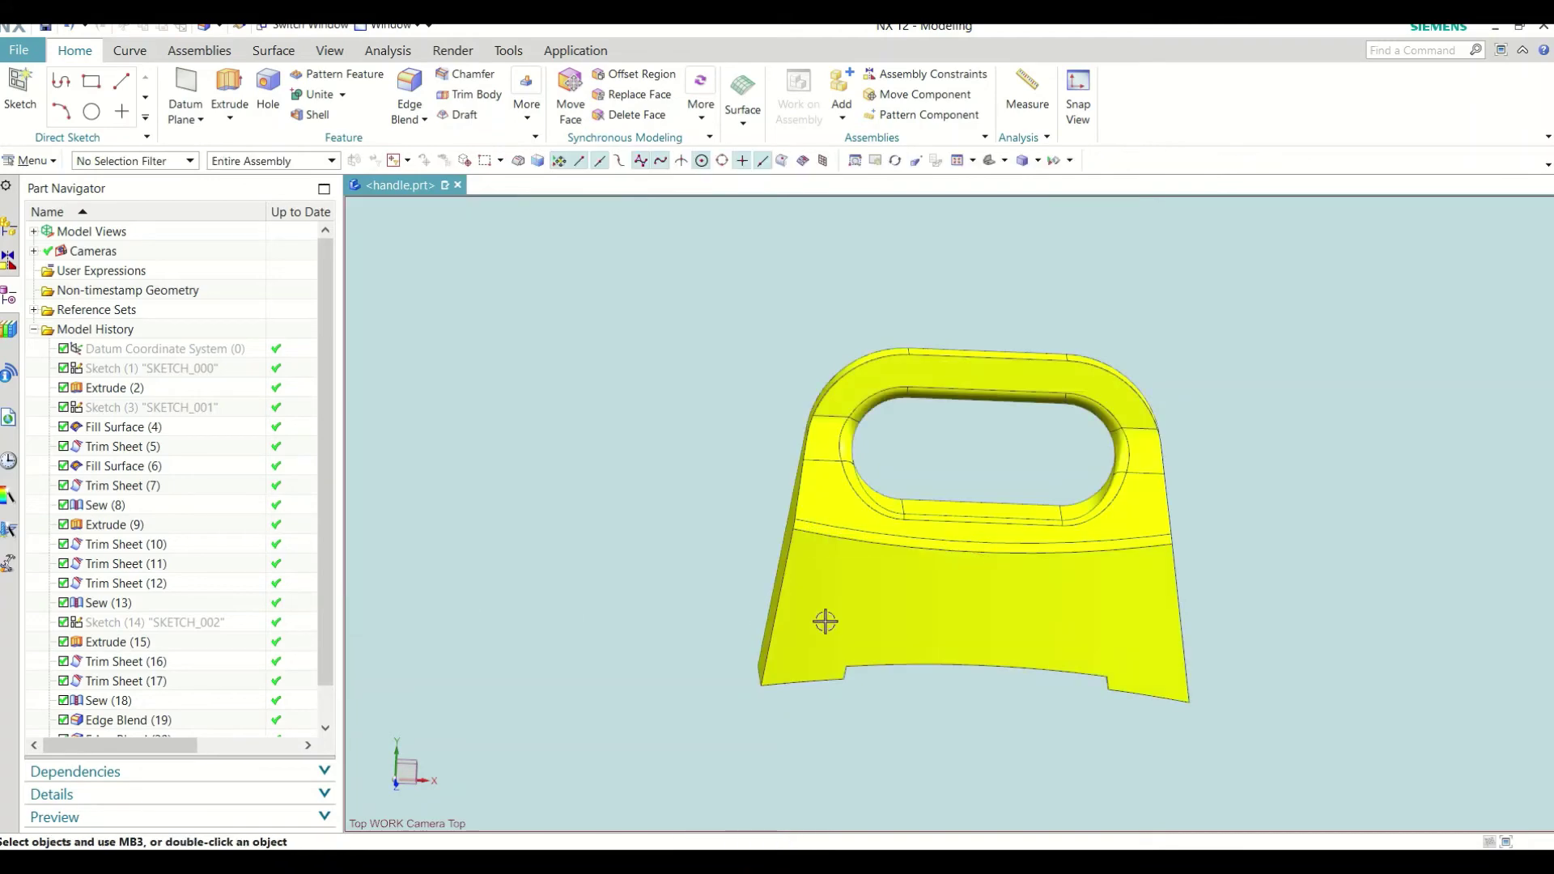
pyautogui.moveTo(825, 621)
pyautogui.mouseDown(button='middle')
pyautogui.moveTo(905, 621)
pyautogui.moveTo(875, 619)
pyautogui.mouseUp(button='middle')
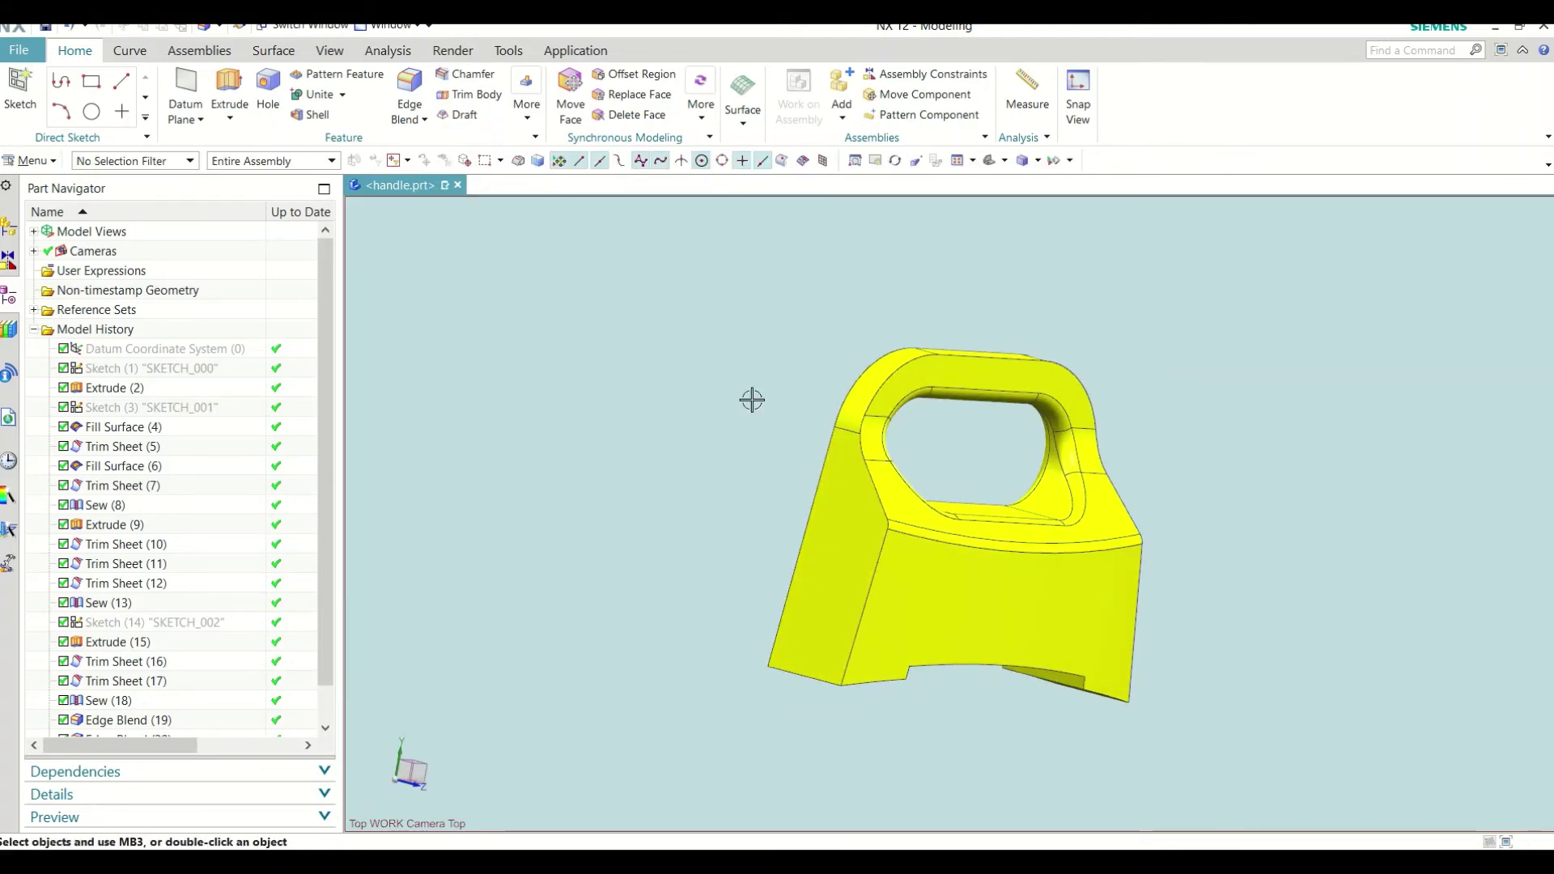
pyautogui.scroll(3, 916, 545)
pyautogui.scroll(2, 902, 526)
pyautogui.click(902, 521)
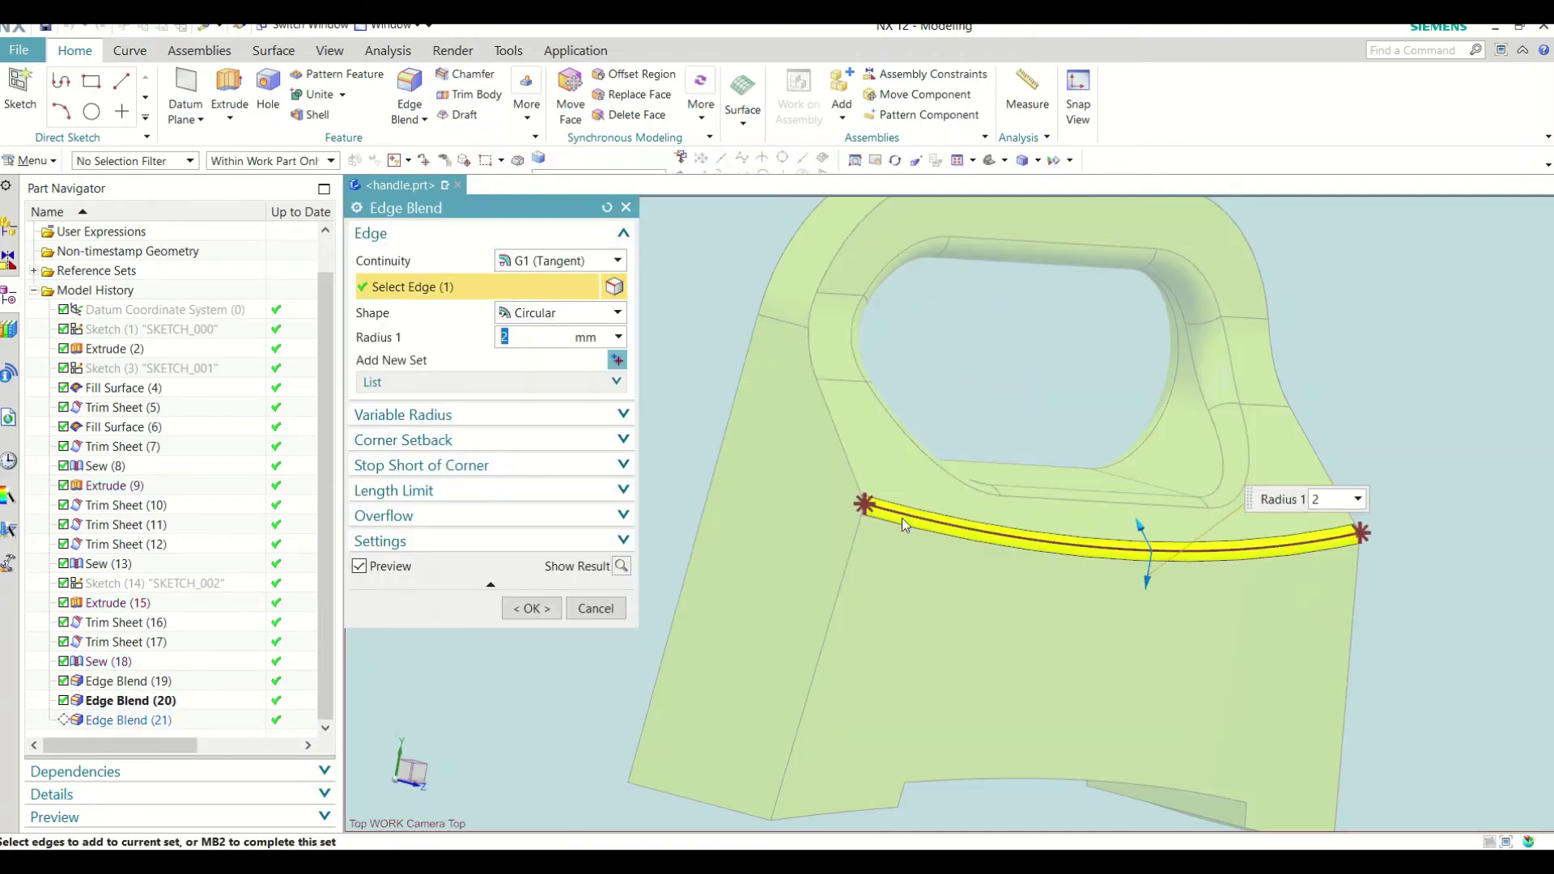
pyautogui.write('5')
pyautogui.press('Return')
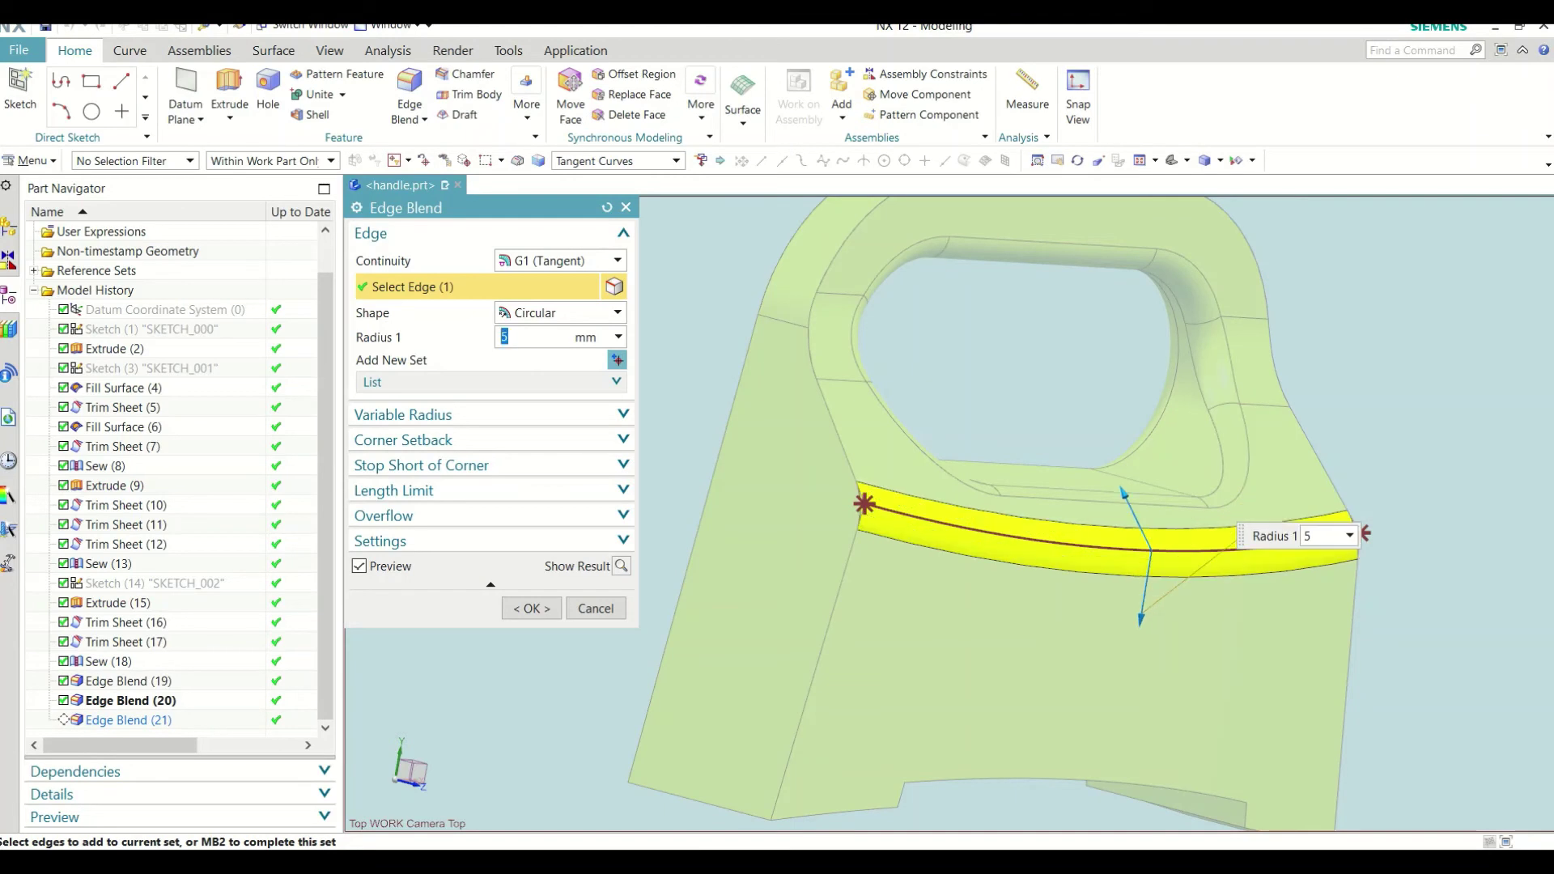
pyautogui.click(531, 607)
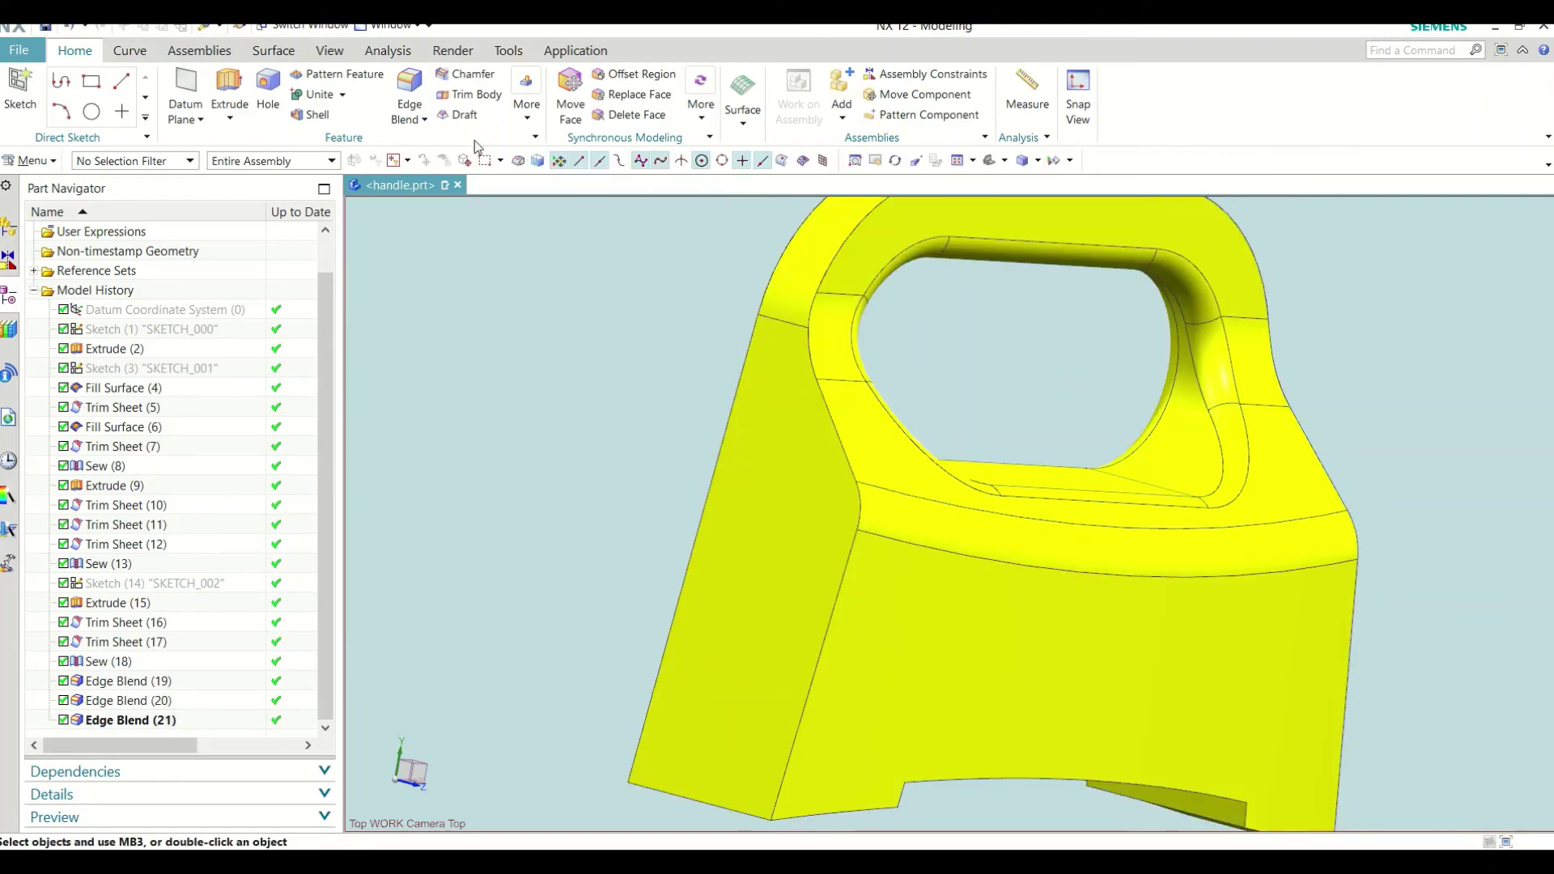
# Step: Round both outer rim edge chains with 2 mm blends, then inspect the results
pyautogui.click(409, 84)
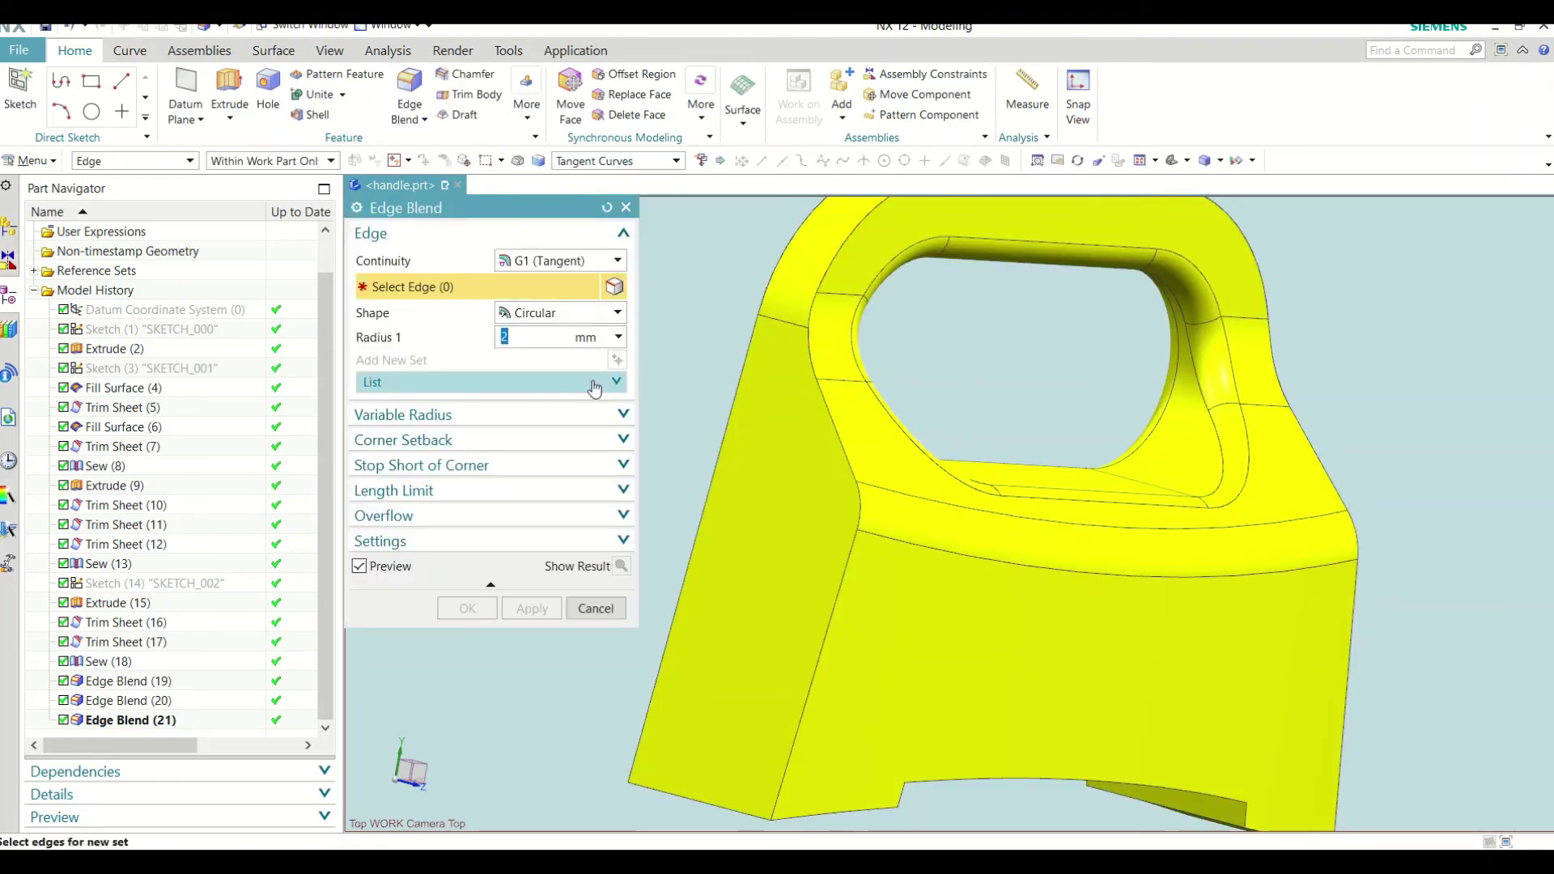
pyautogui.click(719, 425)
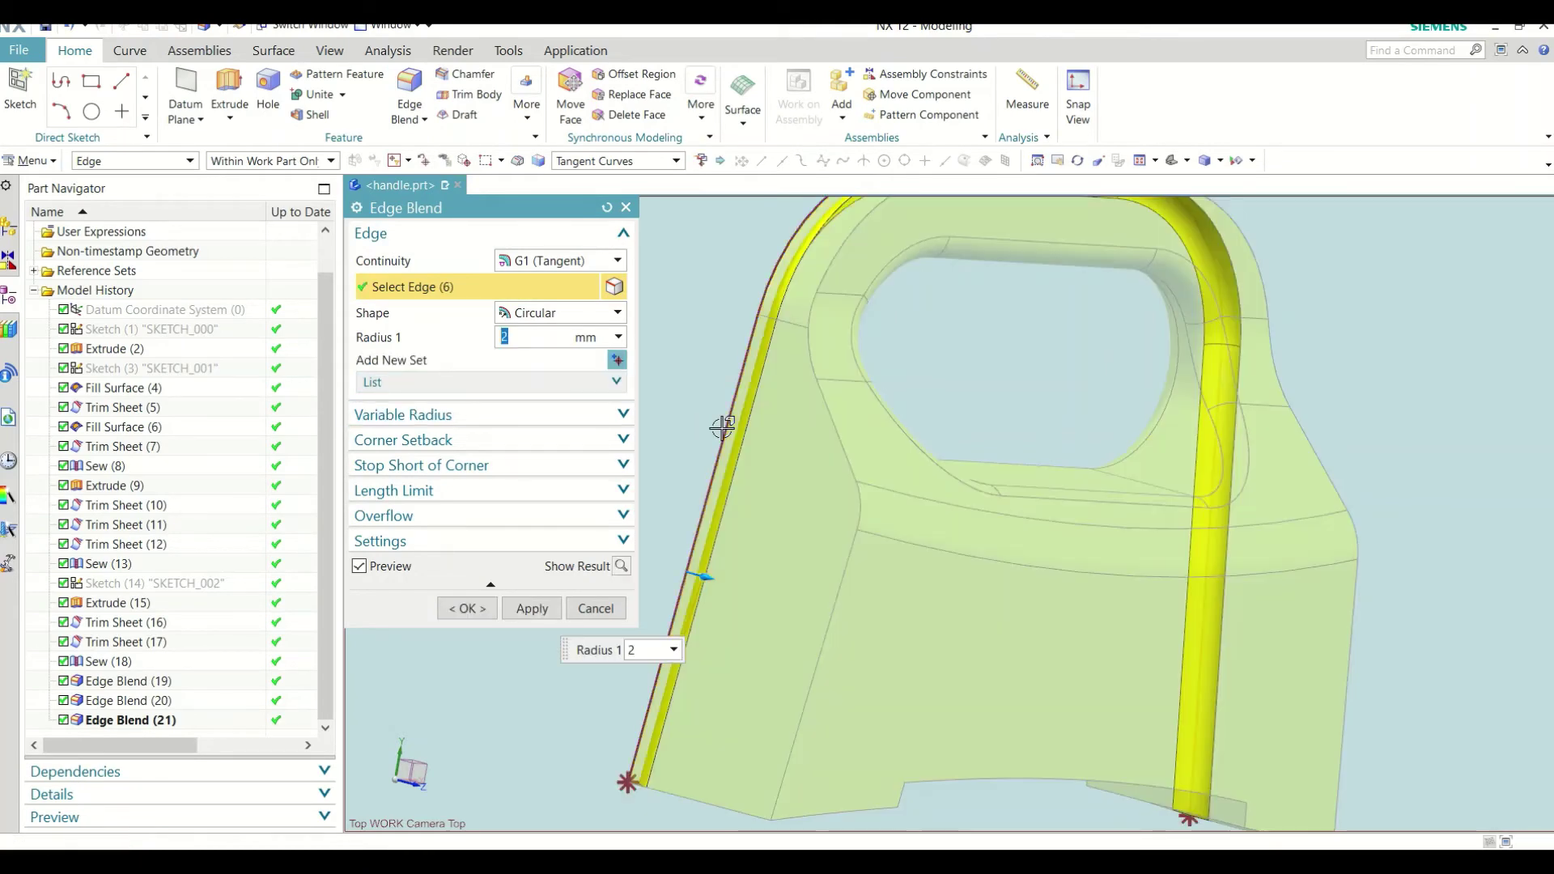
pyautogui.click(531, 608)
pyautogui.moveTo(838, 456)
pyautogui.mouseDown(button='middle')
pyautogui.moveTo(980, 493)
pyautogui.moveTo(804, 450)
pyautogui.mouseUp(button='middle')
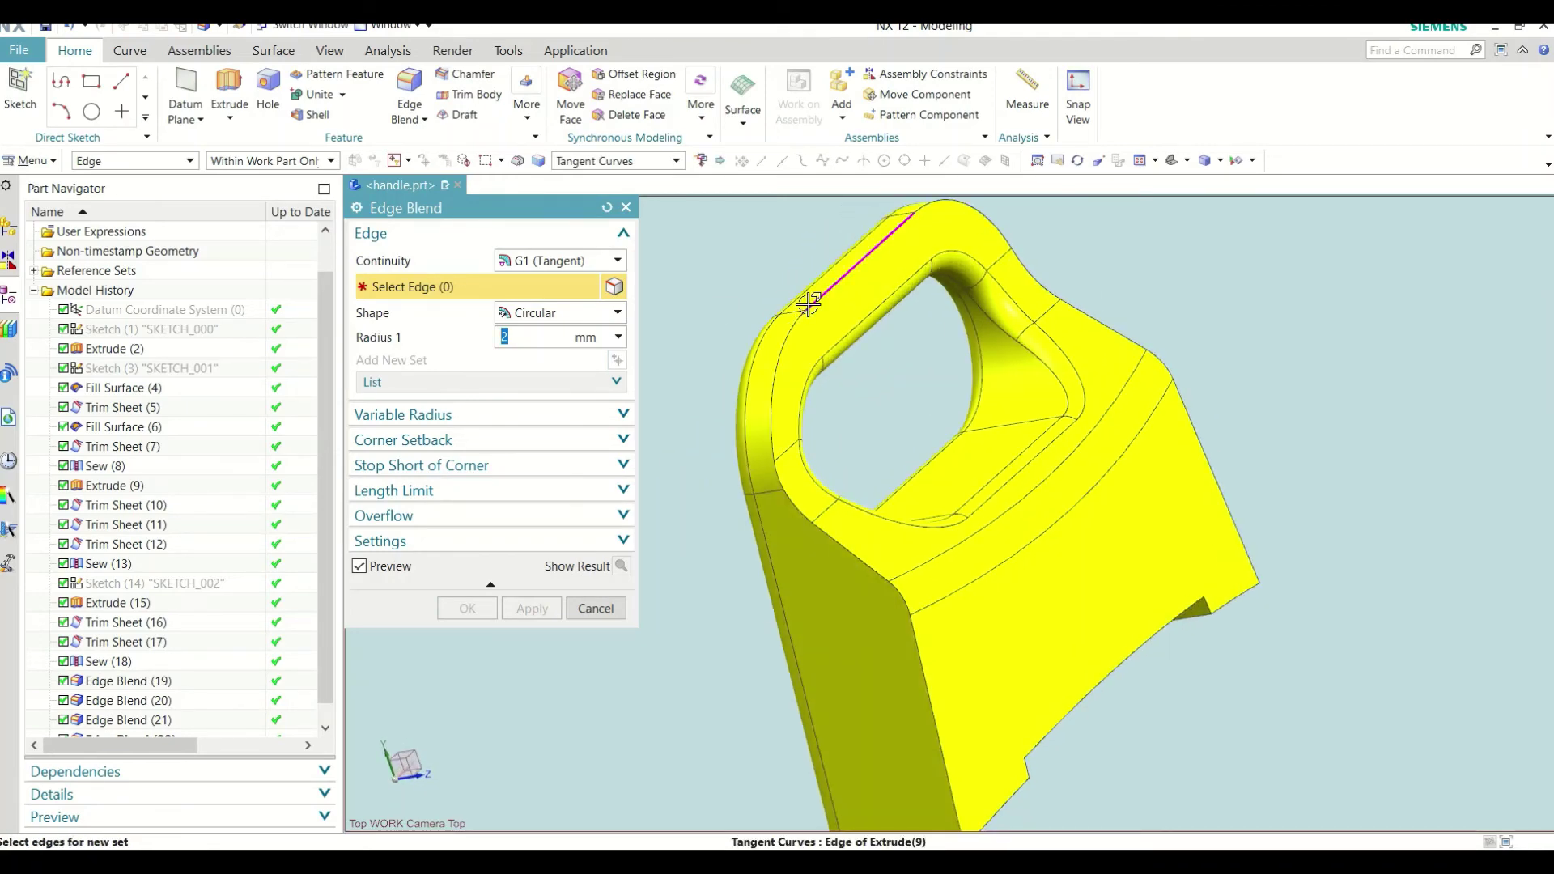
pyautogui.click(808, 304)
pyautogui.click(467, 608)
pyautogui.moveTo(597, 555)
pyautogui.mouseDown(button='middle')
pyautogui.moveTo(925, 495)
pyautogui.moveTo(934, 440)
pyautogui.moveTo(975, 429)
pyautogui.moveTo(981, 531)
pyautogui.moveTo(1090, 465)
pyautogui.moveTo(881, 455)
pyautogui.moveTo(911, 462)
pyautogui.moveTo(850, 336)
pyautogui.mouseUp(button='middle')
pyautogui.moveTo(860, 545)
pyautogui.mouseDown(button='middle')
pyautogui.moveTo(825, 437)
pyautogui.moveTo(853, 440)
pyautogui.moveTo(827, 536)
pyautogui.mouseUp(button='middle')
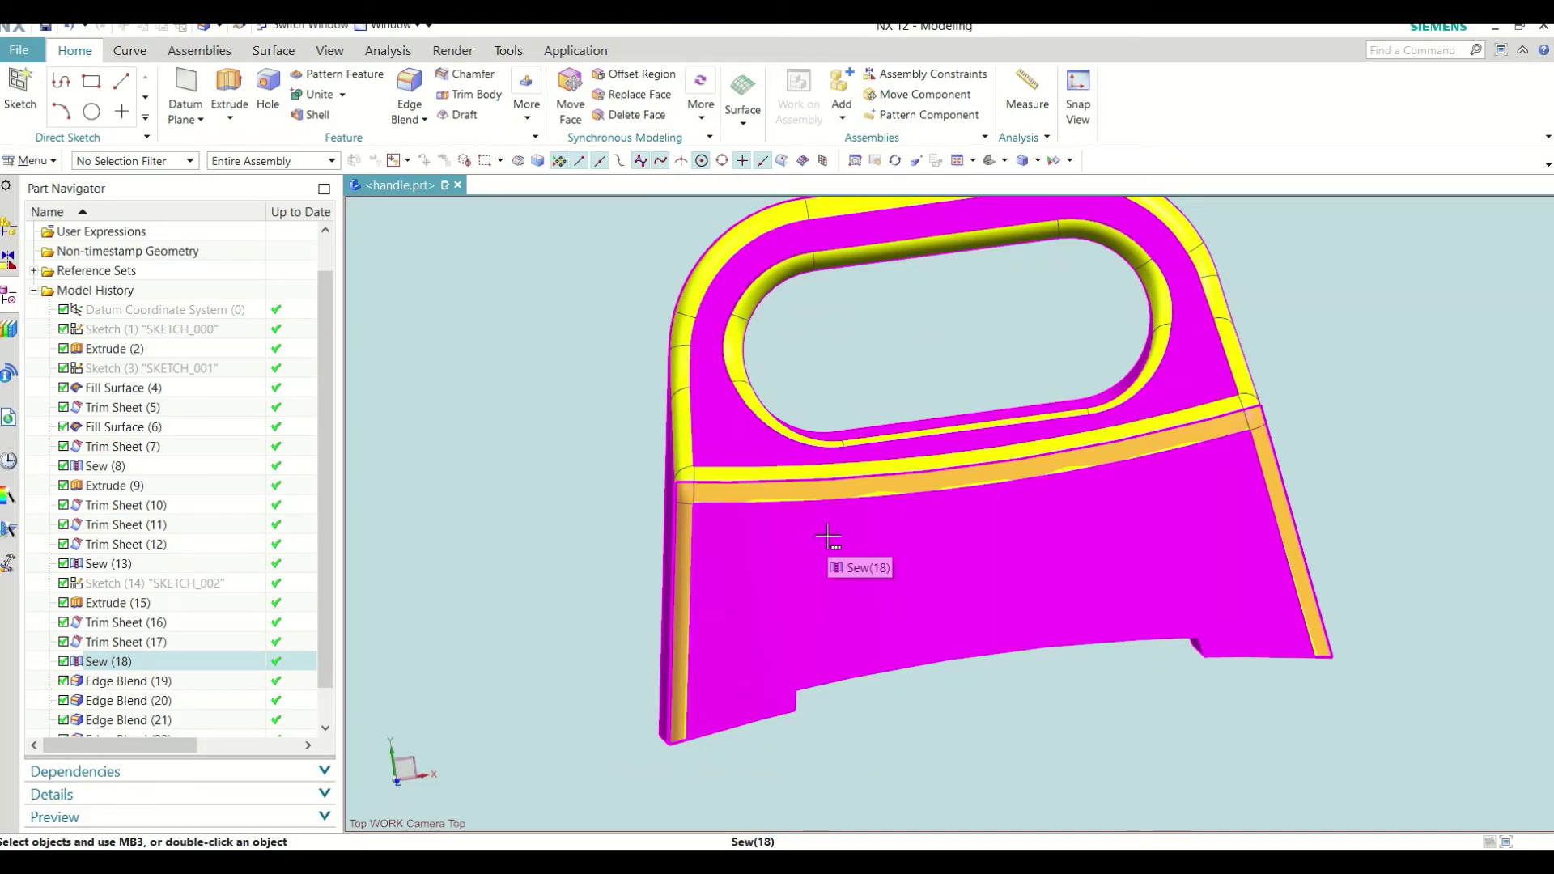
pyautogui.moveTo(947, 427)
pyautogui.mouseDown(button='middle')
pyautogui.moveTo(963, 462)
pyautogui.moveTo(934, 530)
pyautogui.moveTo(947, 537)
pyautogui.moveTo(954, 517)
pyautogui.moveTo(913, 527)
pyautogui.moveTo(919, 548)
pyautogui.moveTo(955, 489)
pyautogui.moveTo(923, 506)
pyautogui.mouseUp(button='middle')
# Step: Preview the handle in Edit Section view, then close it without clipping
pyautogui.click(321, 53)
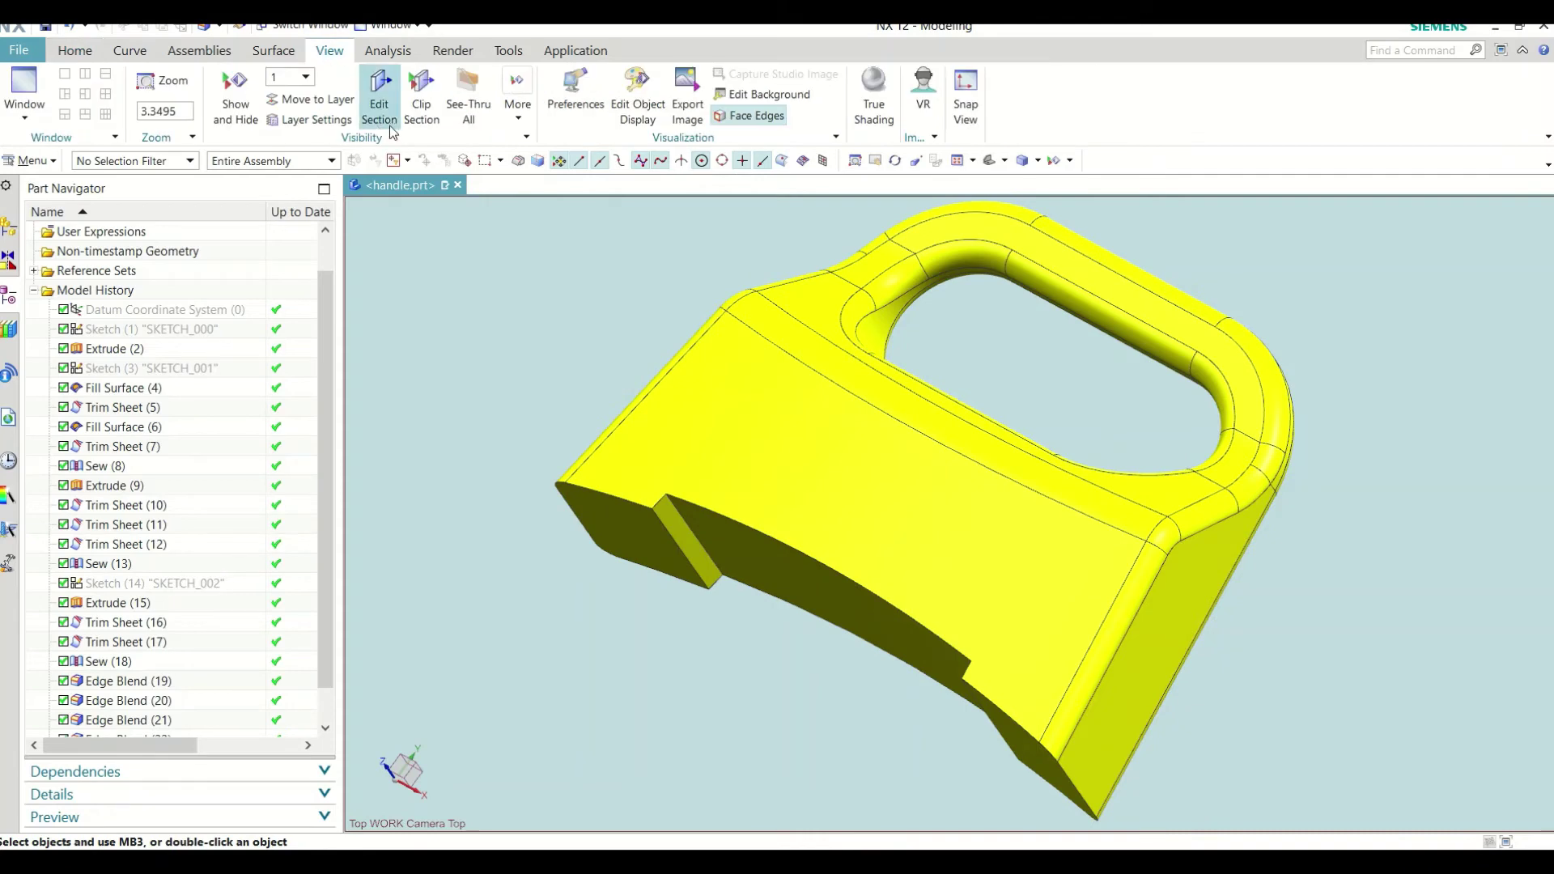
pyautogui.click(388, 122)
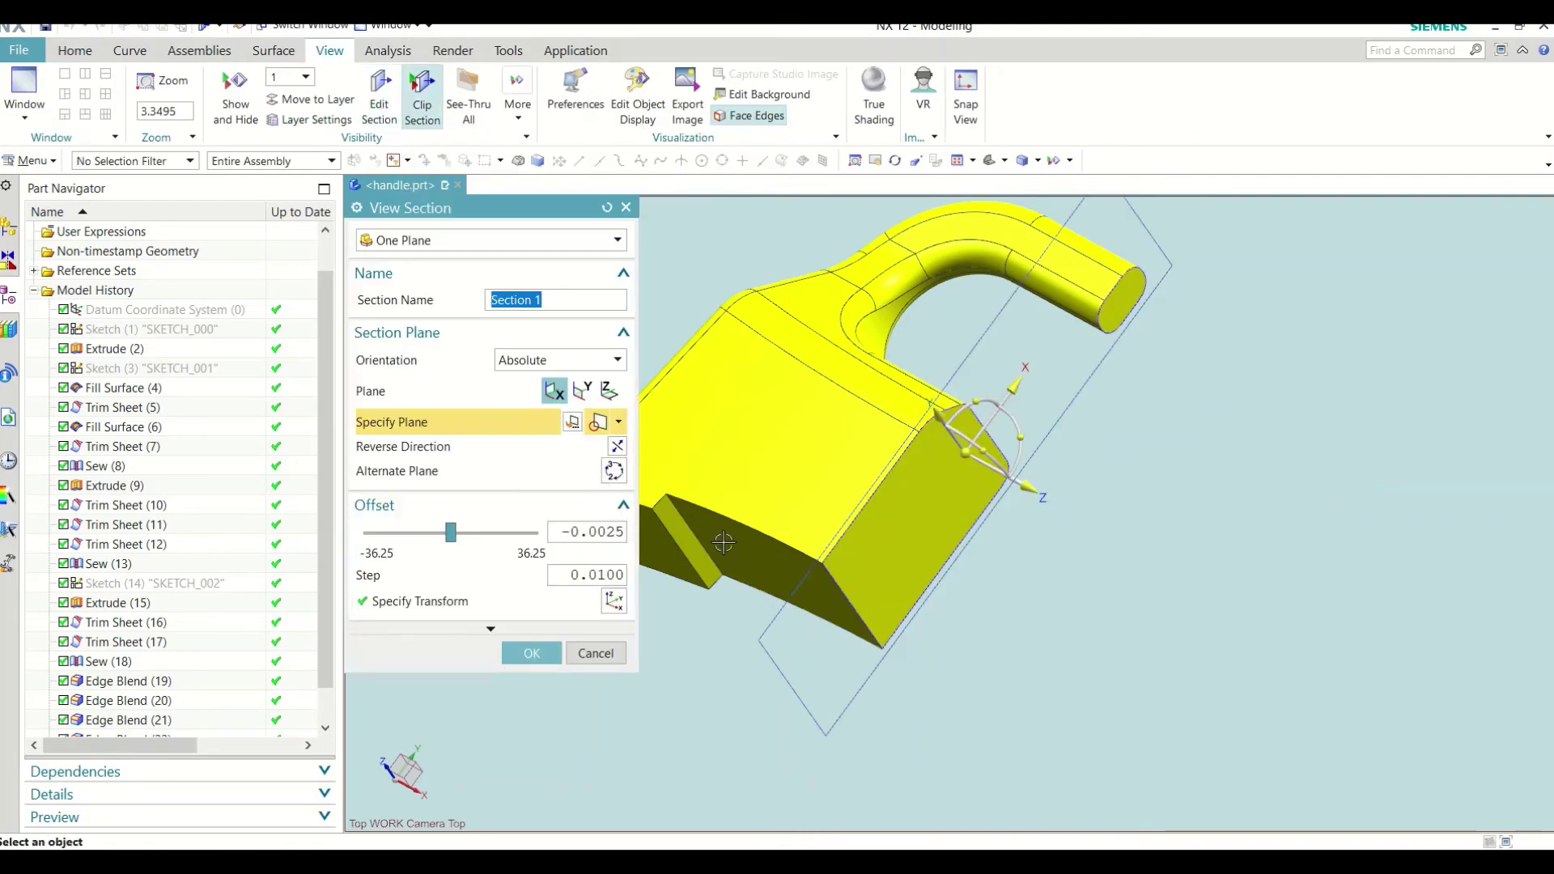
pyautogui.moveTo(726, 545); pyautogui.dragTo(649, 674, button='middle')
pyautogui.click(595, 654)
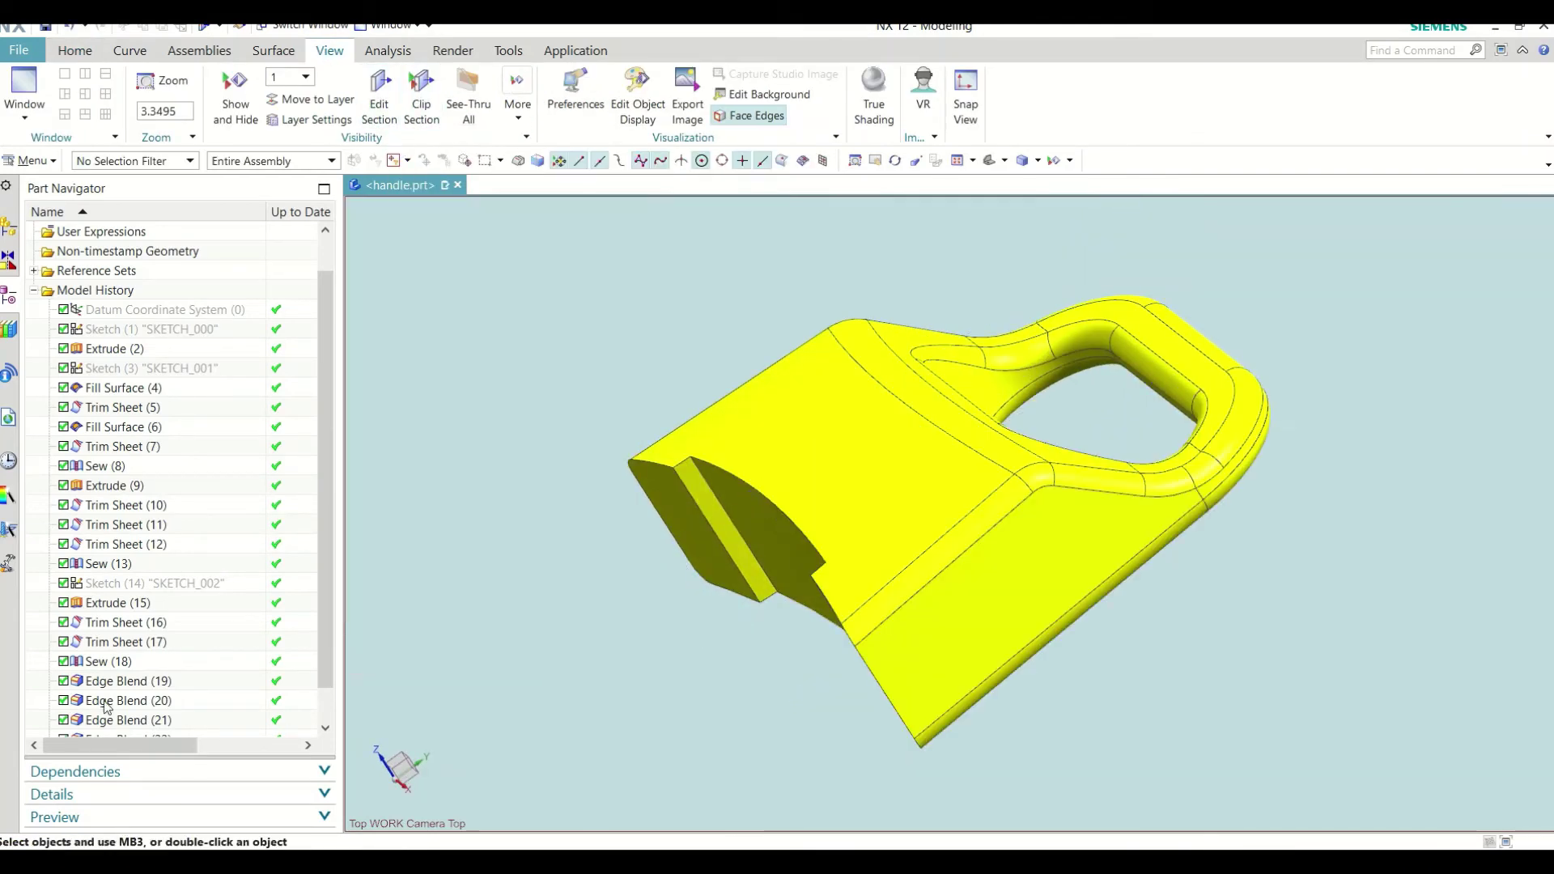
pyautogui.scroll(-1, 162, 566)
# Step: Edit the Sew (18) parameters so its body type is Sheet
pyautogui.click(127, 629)
pyautogui.rightClick(127, 630)
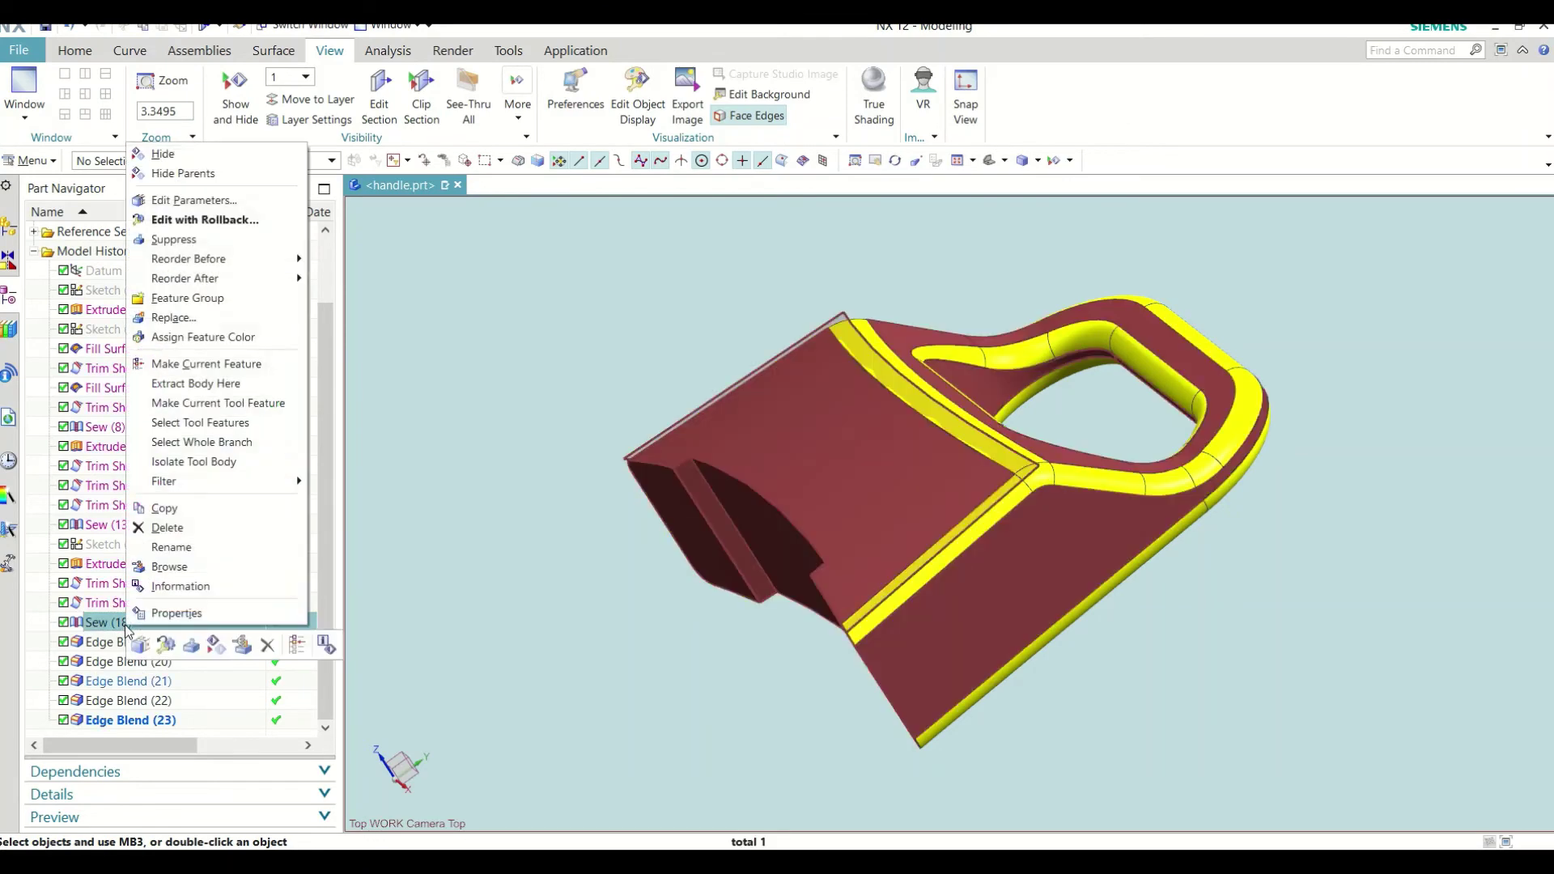
pyautogui.click(188, 201)
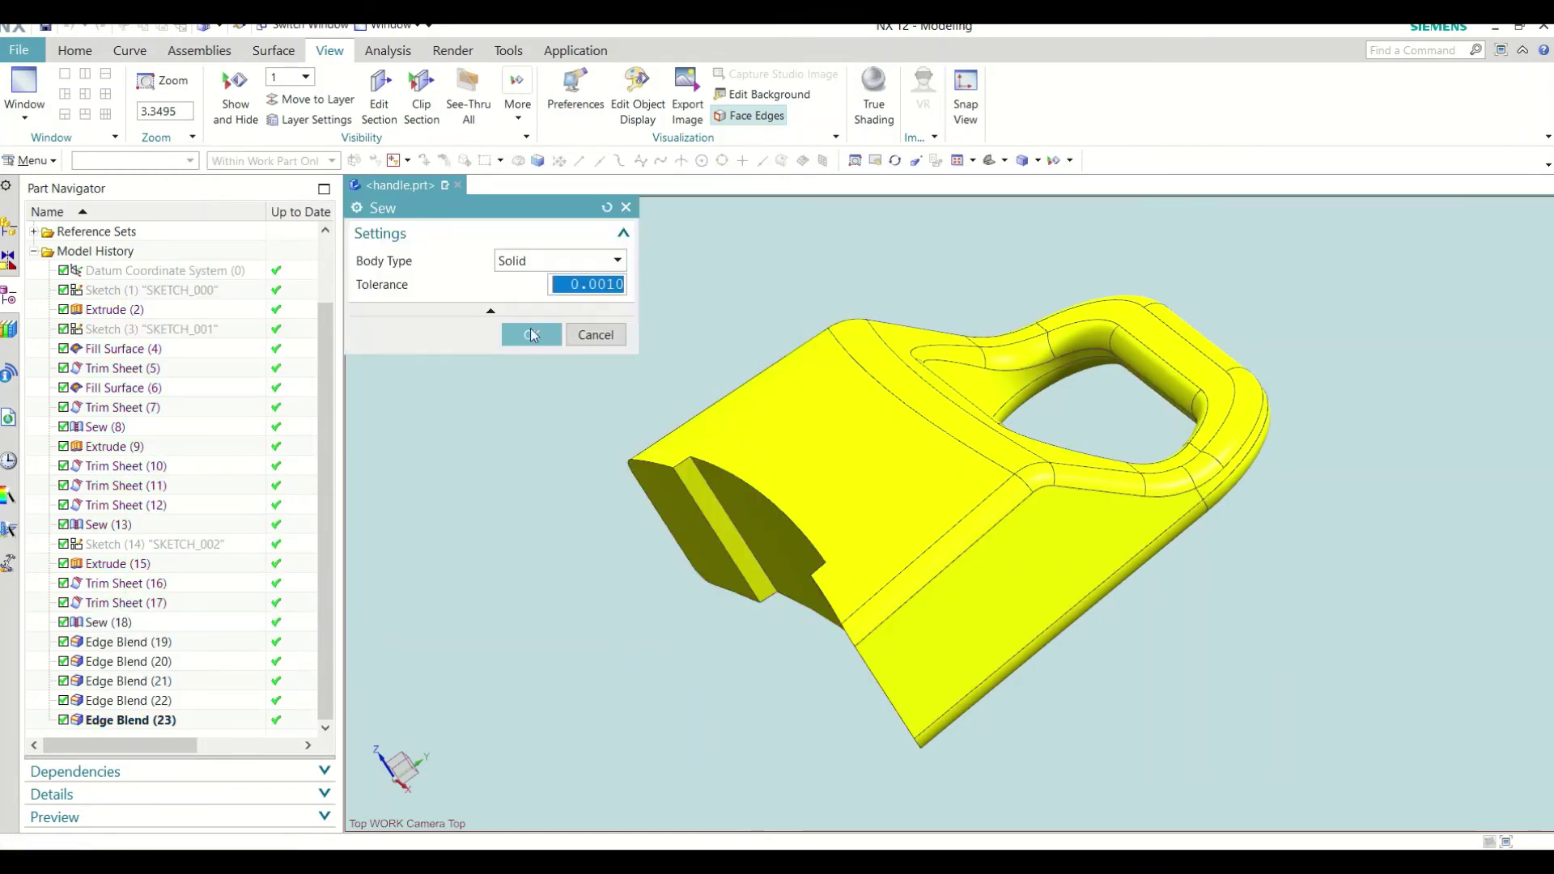
pyautogui.click(522, 263)
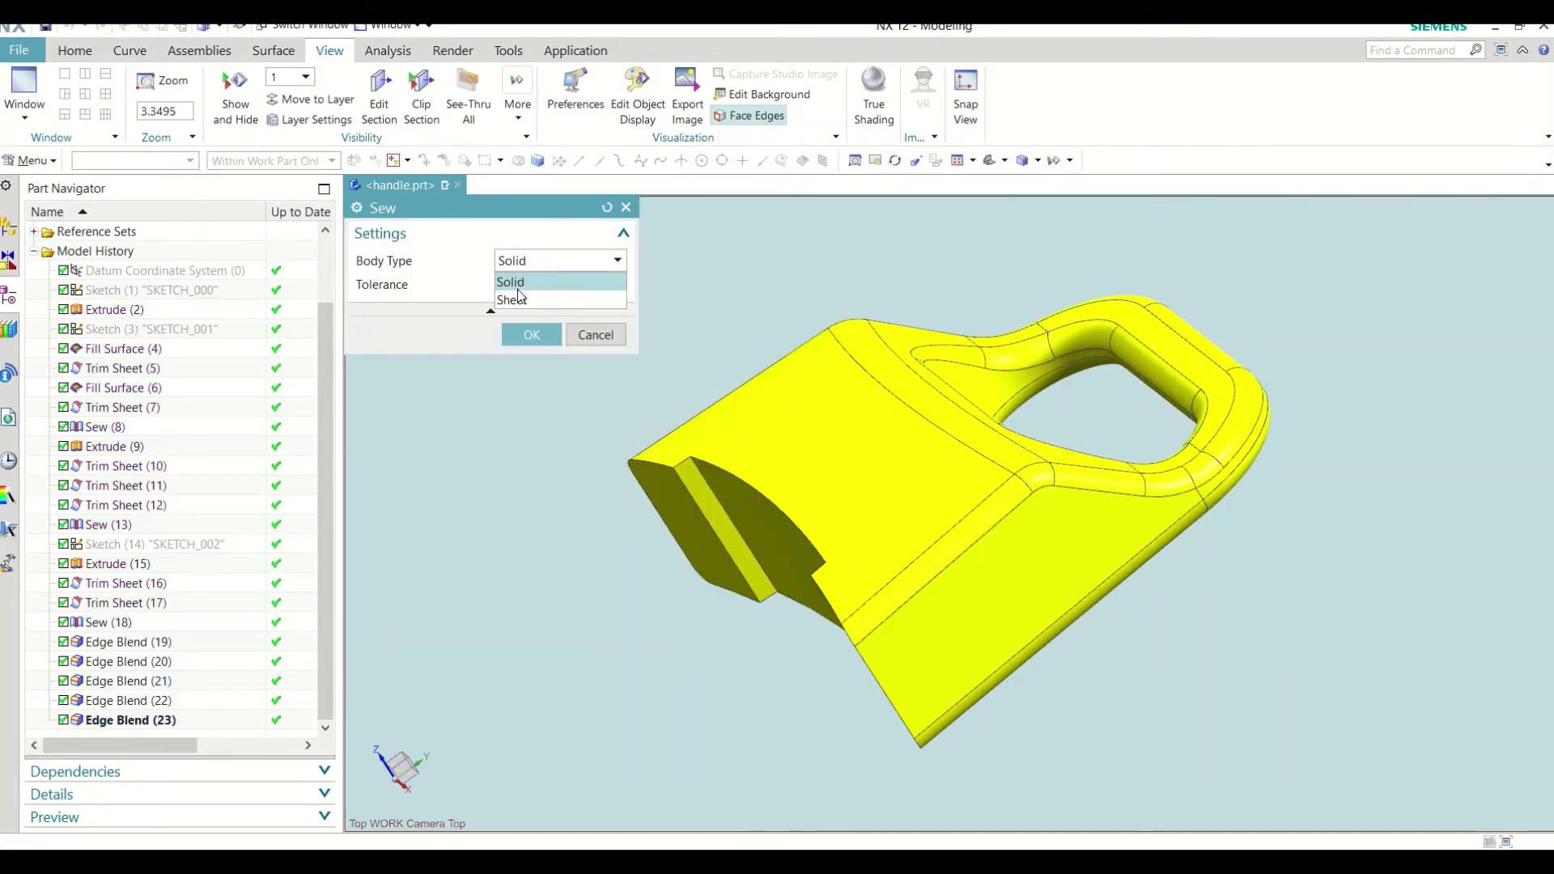
pyautogui.click(531, 335)
pyautogui.moveTo(513, 404); pyautogui.dragTo(907, 457, button='middle')
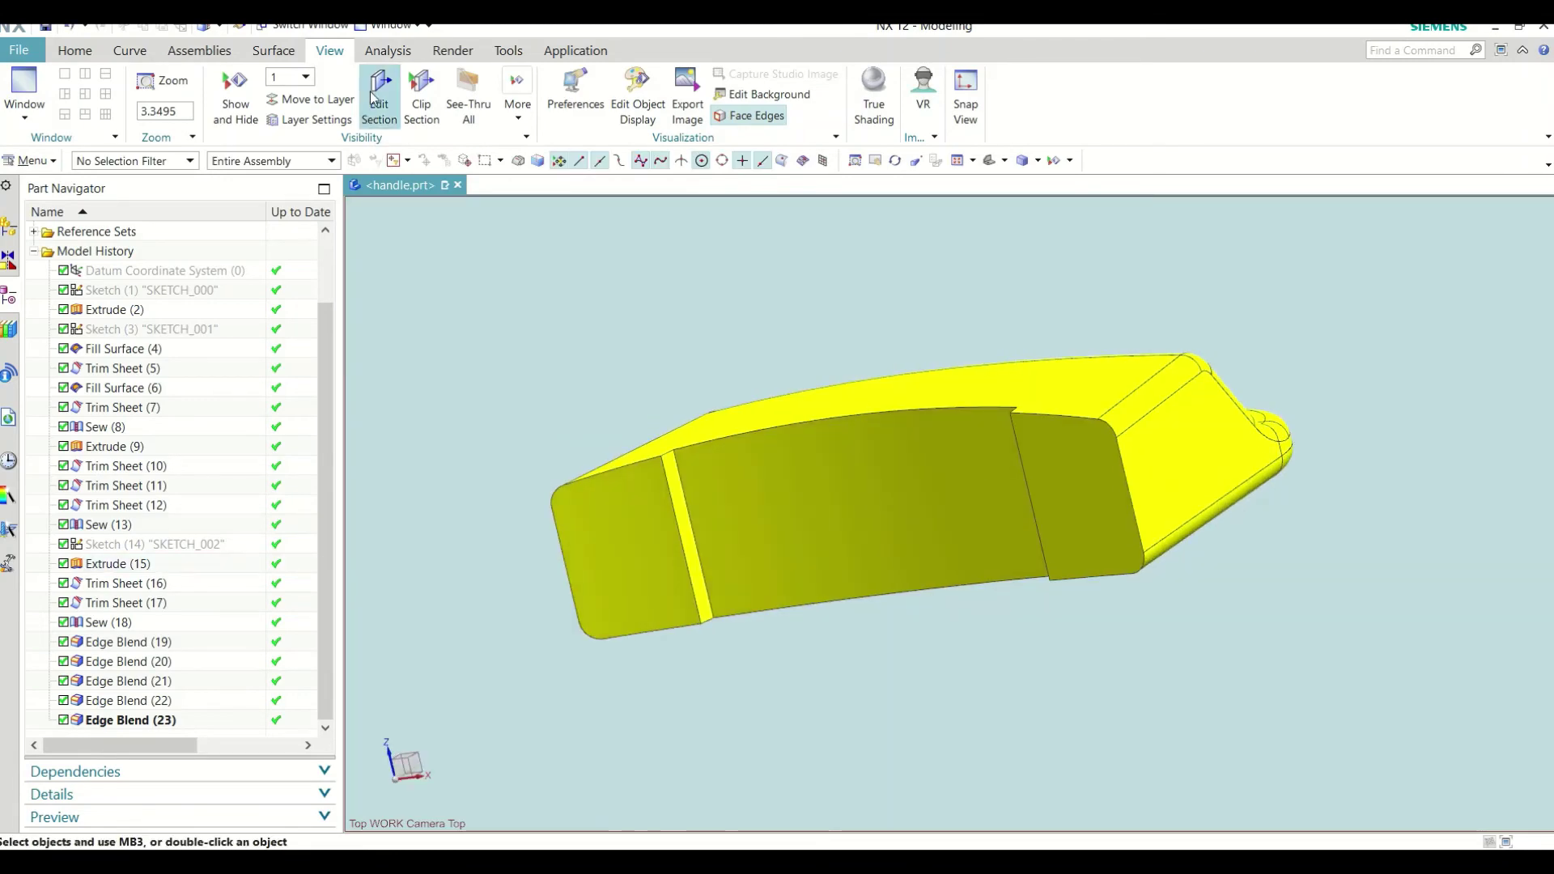
# Step: Recheck the section view, then turn Clip Section off to see the whole handle
pyautogui.click(374, 97)
pyautogui.moveTo(939, 369); pyautogui.dragTo(1012, 420, button='middle')
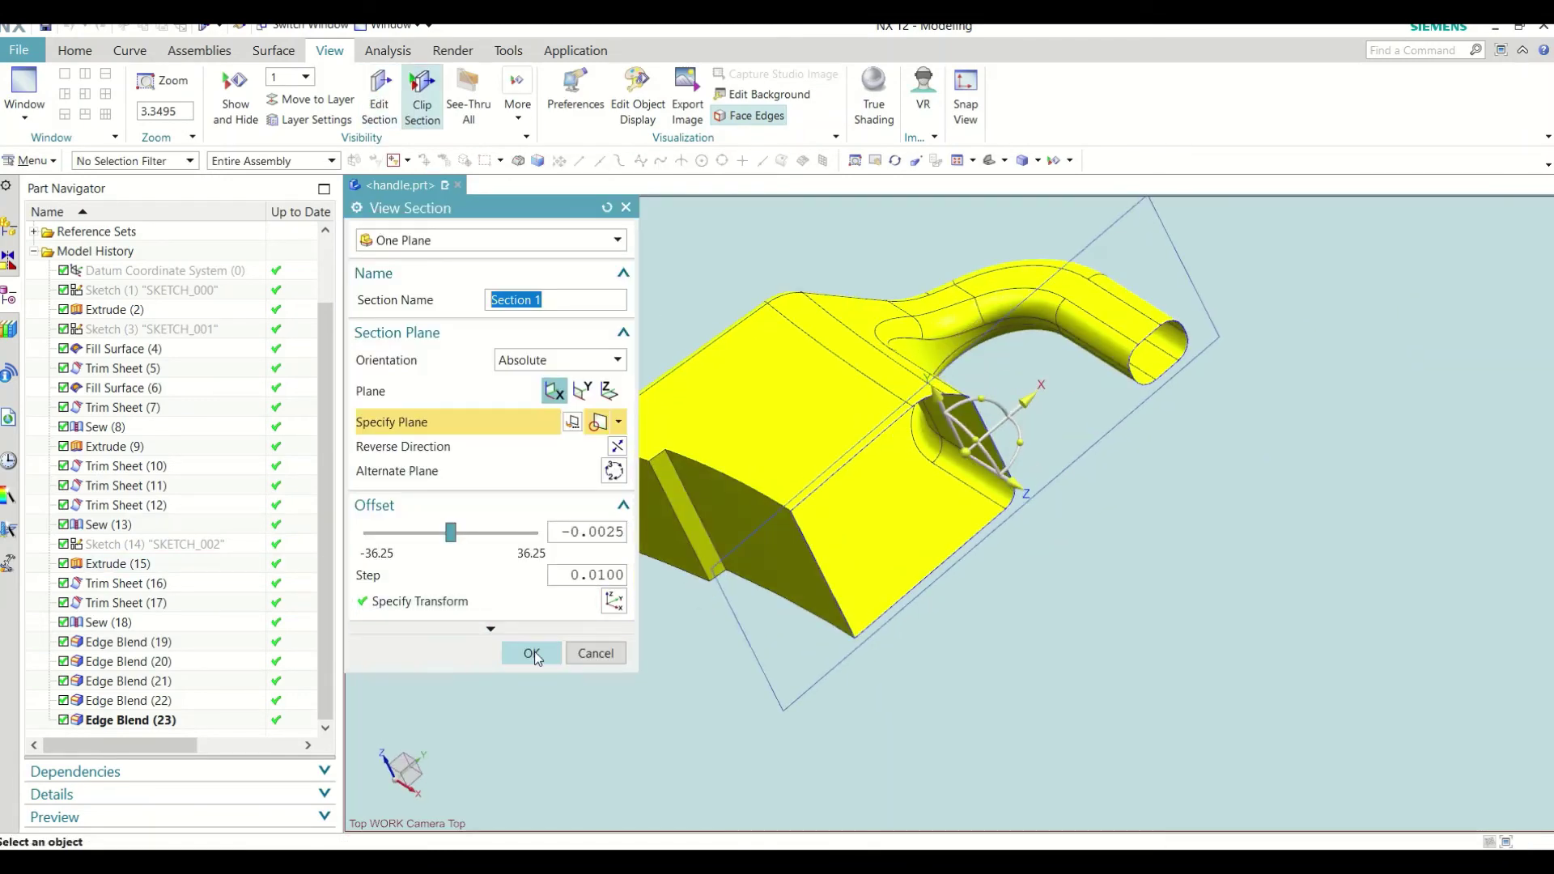
pyautogui.click(532, 653)
pyautogui.moveTo(532, 653); pyautogui.dragTo(788, 513, button='middle')
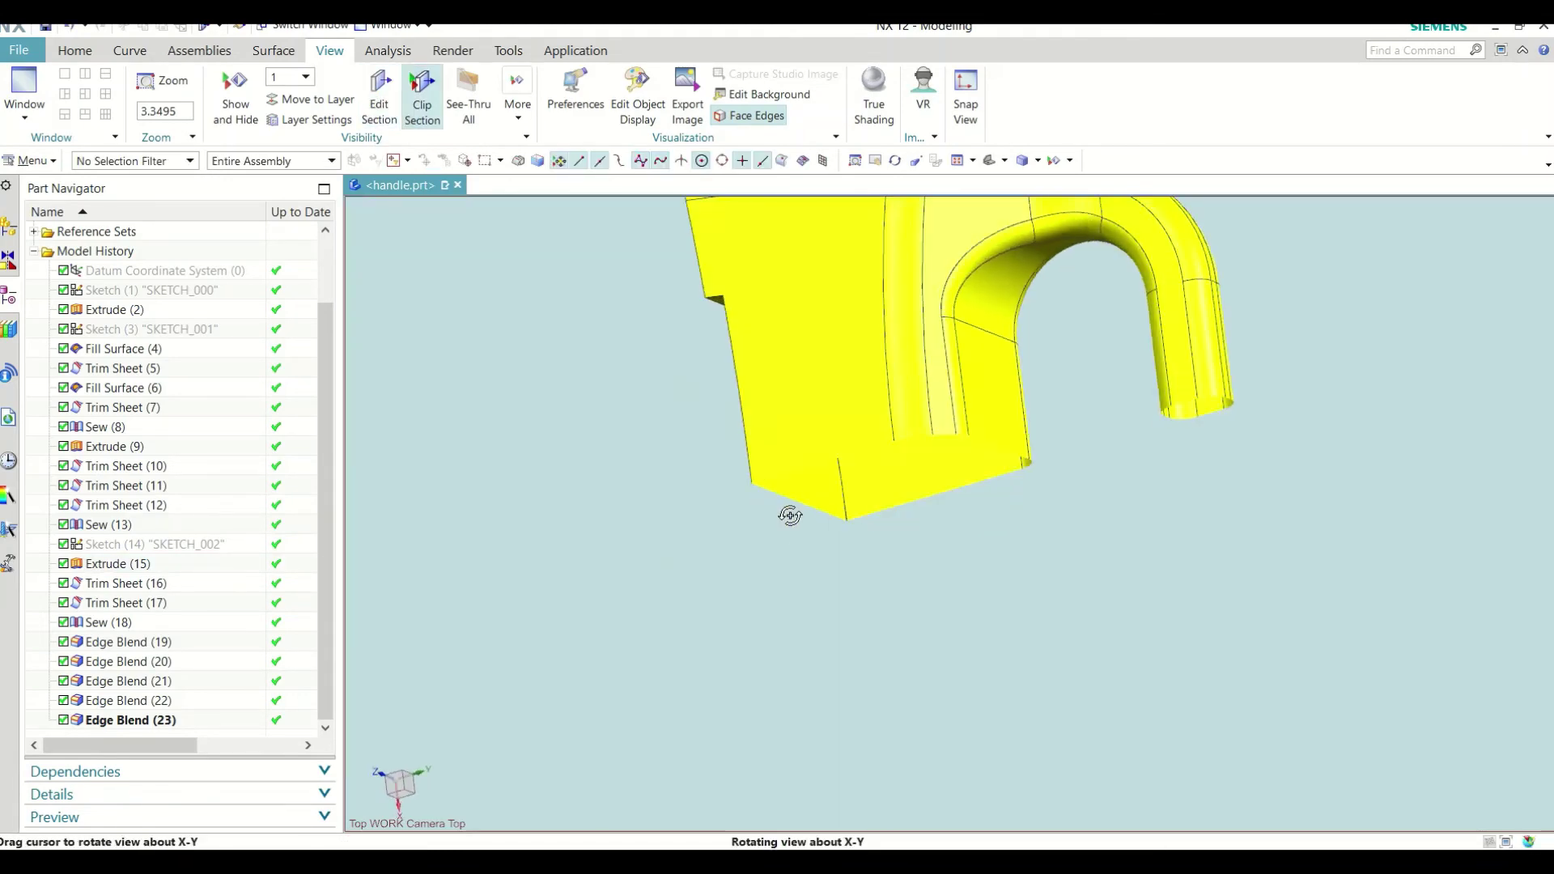
pyautogui.click(419, 102)
pyautogui.moveTo(524, 527); pyautogui.dragTo(810, 432, button='middle')
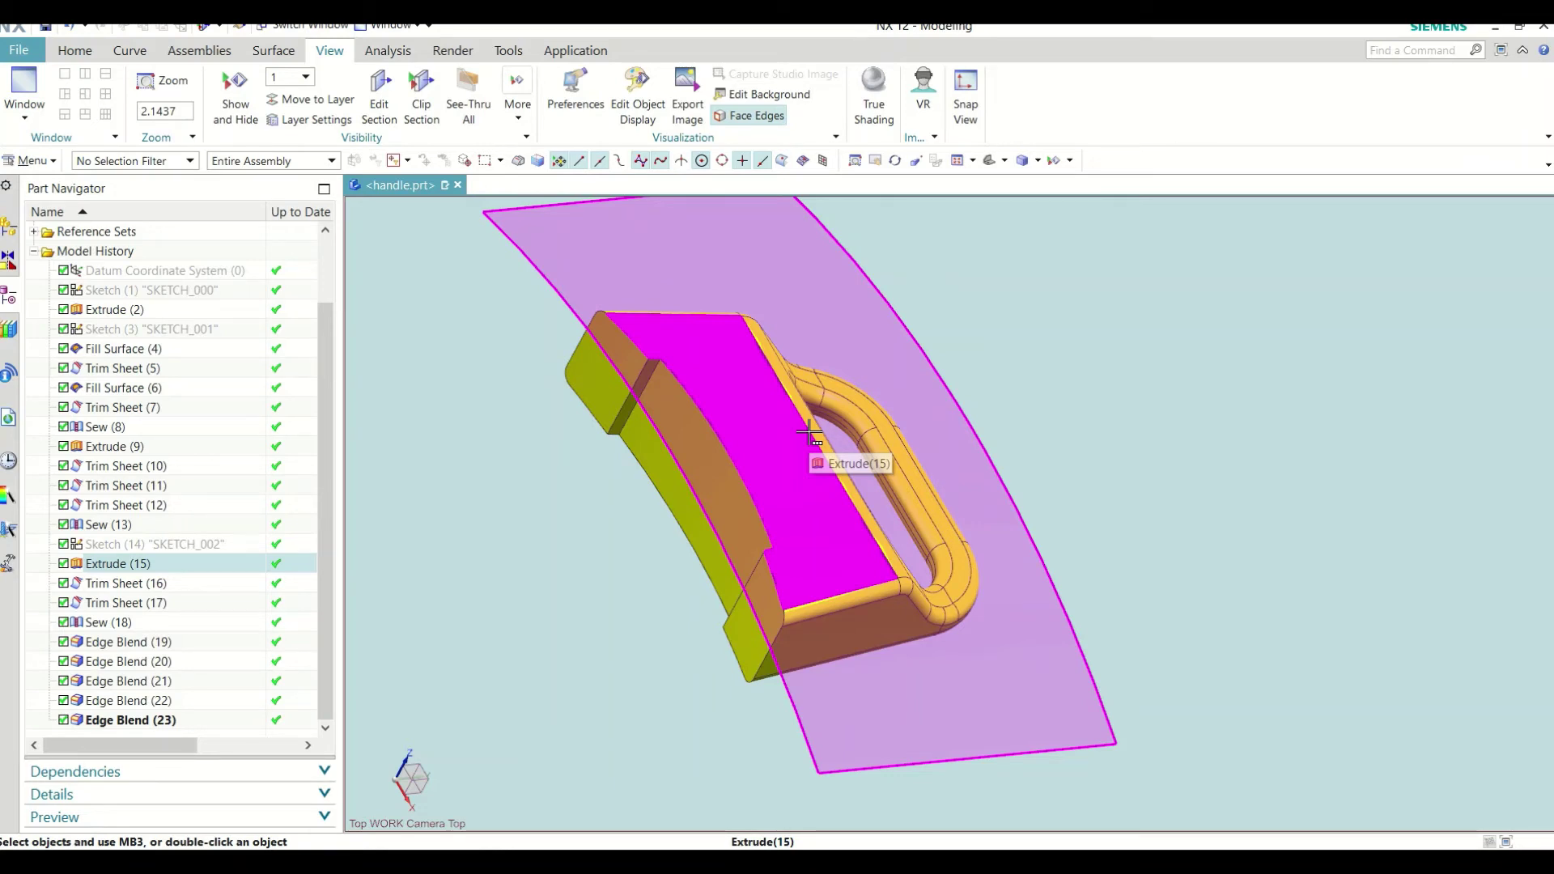
pyautogui.moveTo(1041, 385); pyautogui.dragTo(1002, 441, button='middle')
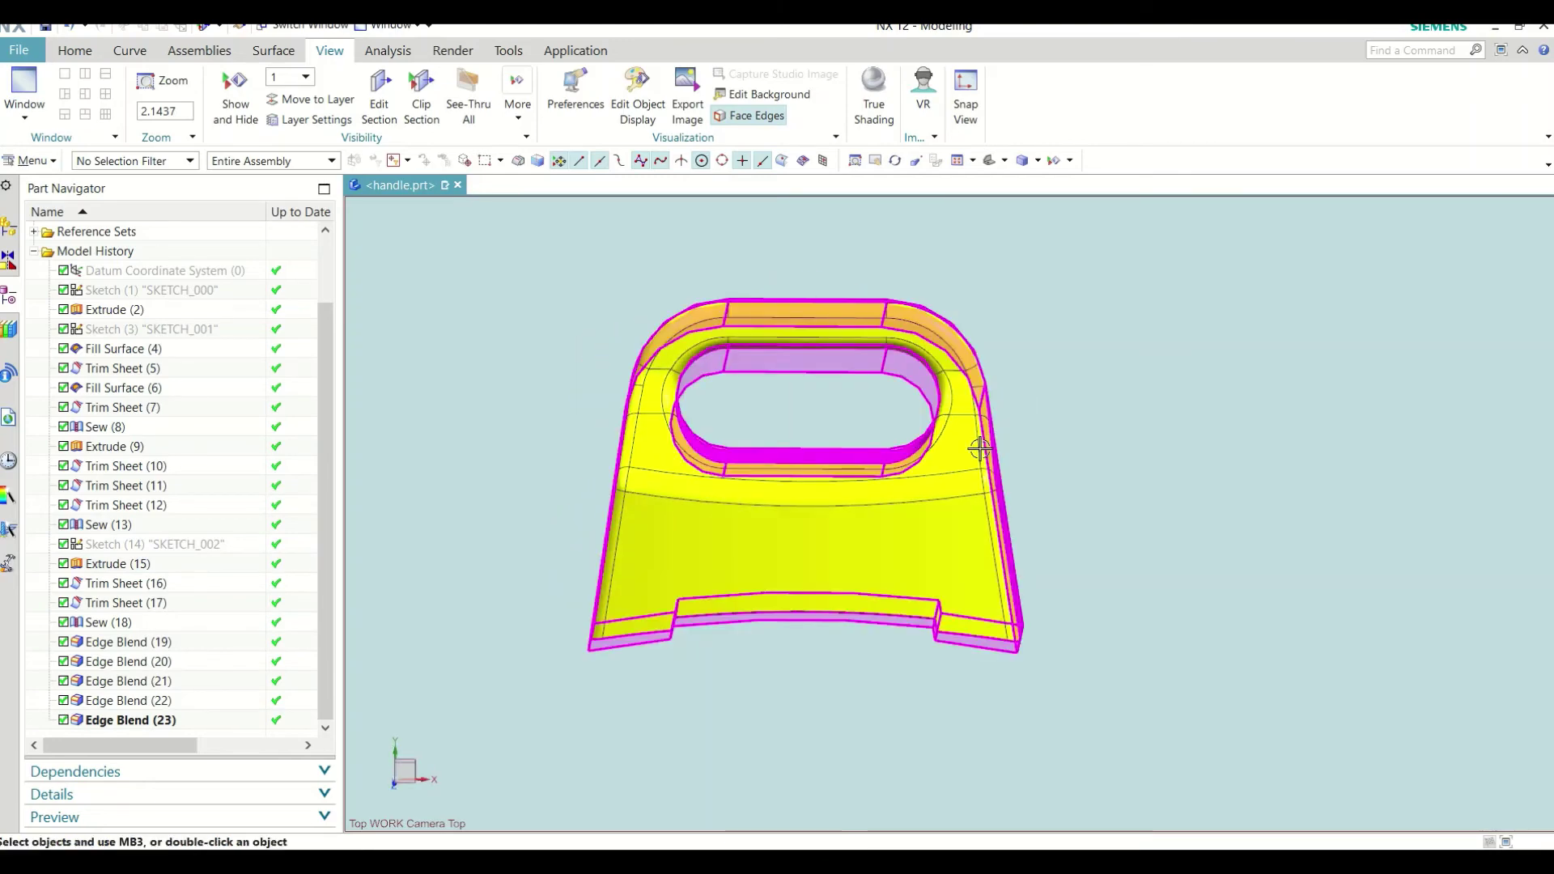
pyautogui.moveTo(858, 430)
pyautogui.mouseDown(button='middle')
pyautogui.moveTo(866, 405)
pyautogui.moveTo(842, 416)
pyautogui.mouseUp(button='middle')
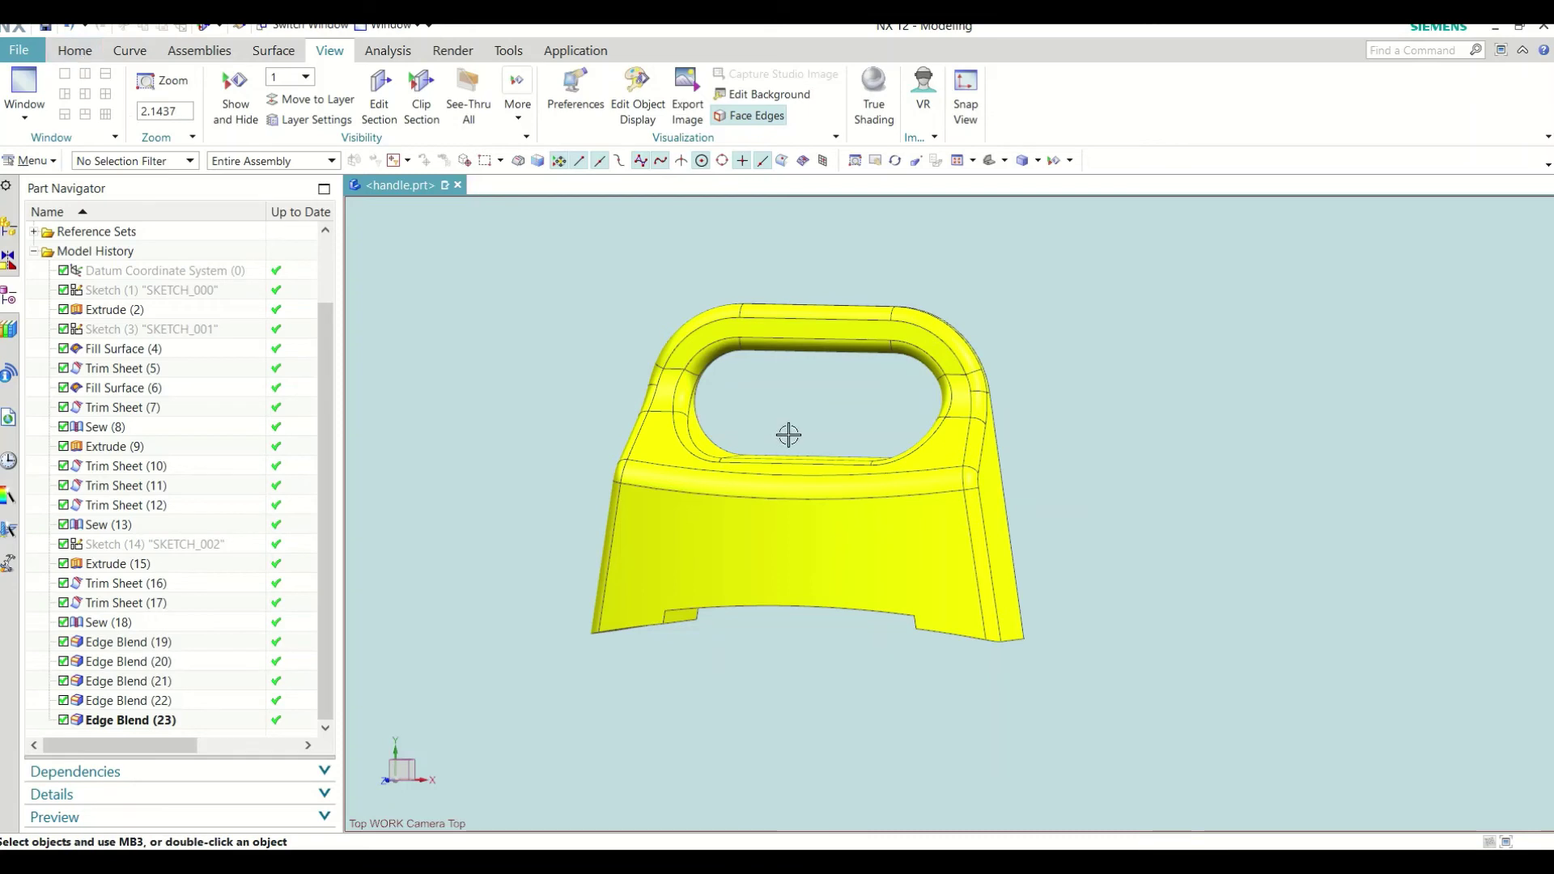
pyautogui.moveTo(788, 435)
pyautogui.mouseDown(button='middle')
pyautogui.moveTo(818, 402)
pyautogui.moveTo(826, 421)
pyautogui.mouseUp(button='middle')
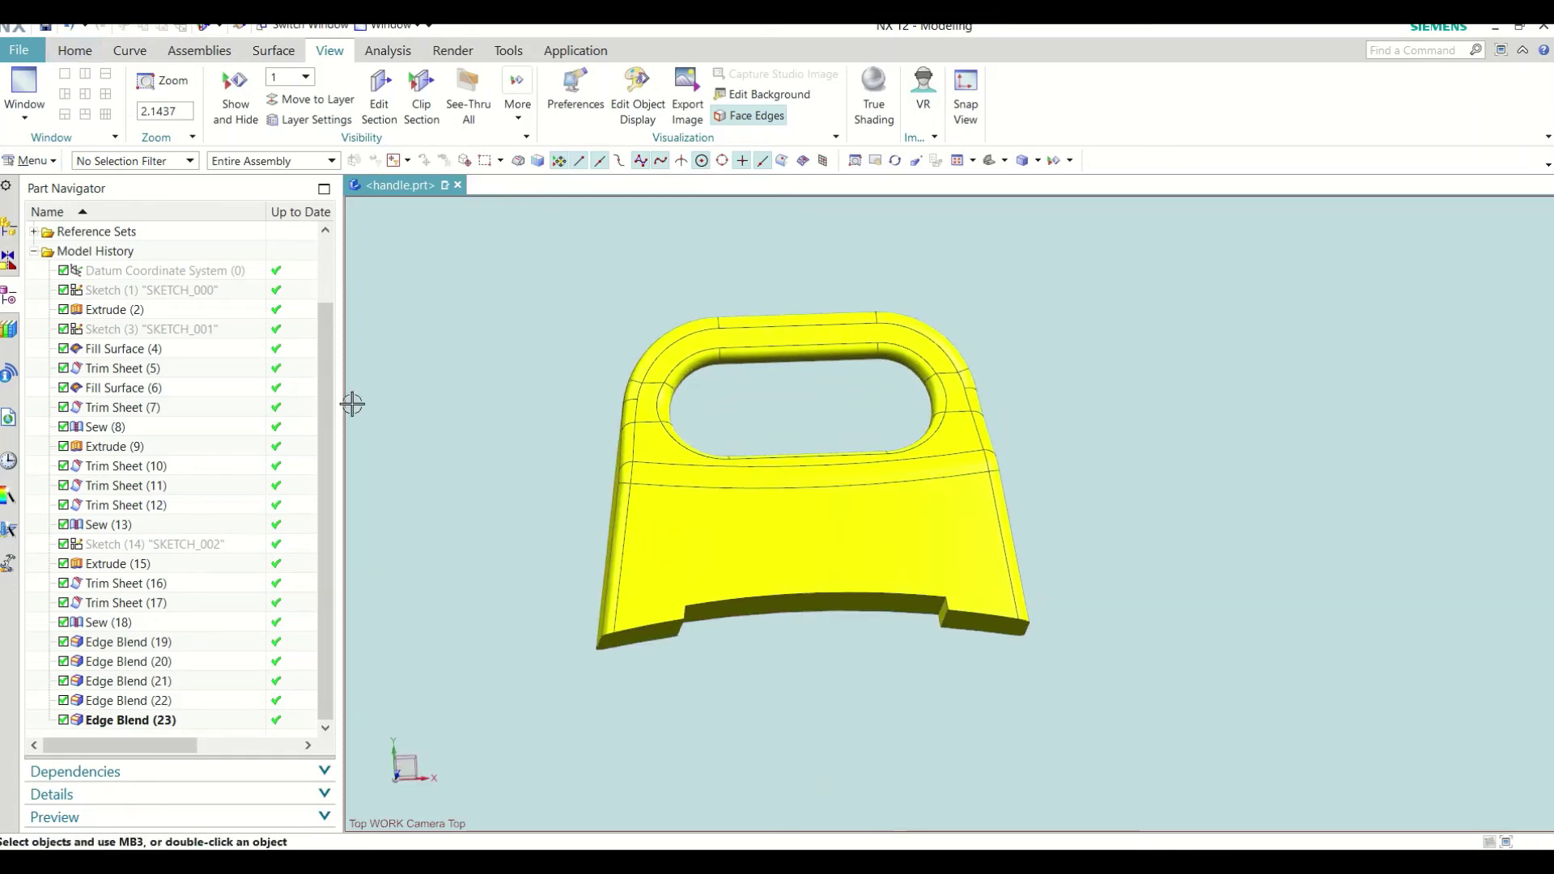
# Step: Select SKETCH_000 and turn the handle to an angled view
pyautogui.click(169, 294)
pyautogui.rightClick(169, 294)
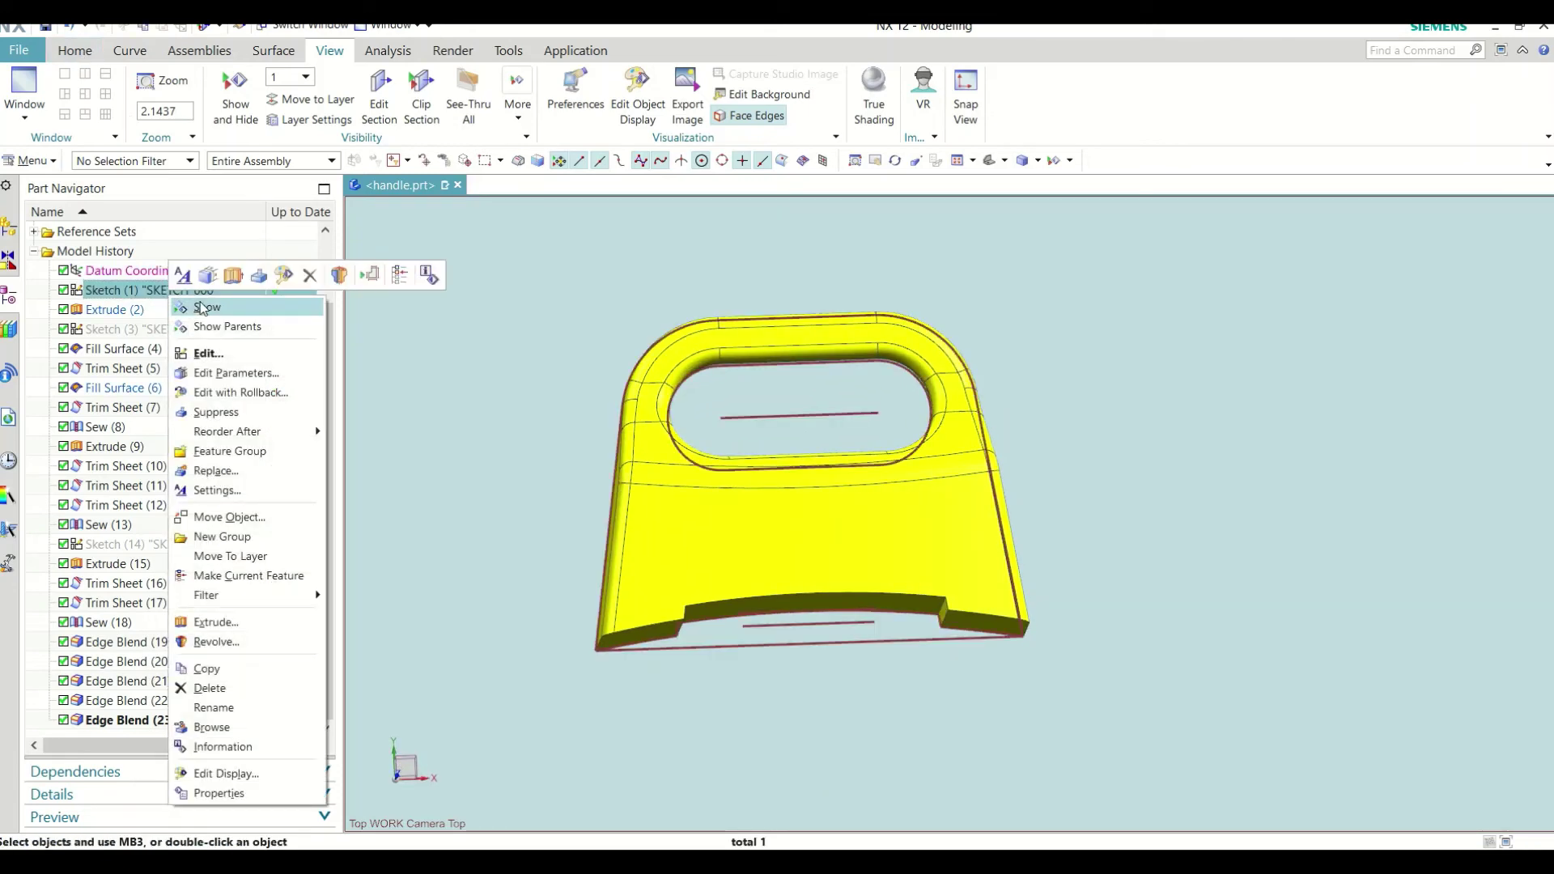
pyautogui.click(458, 472)
pyautogui.click(143, 293)
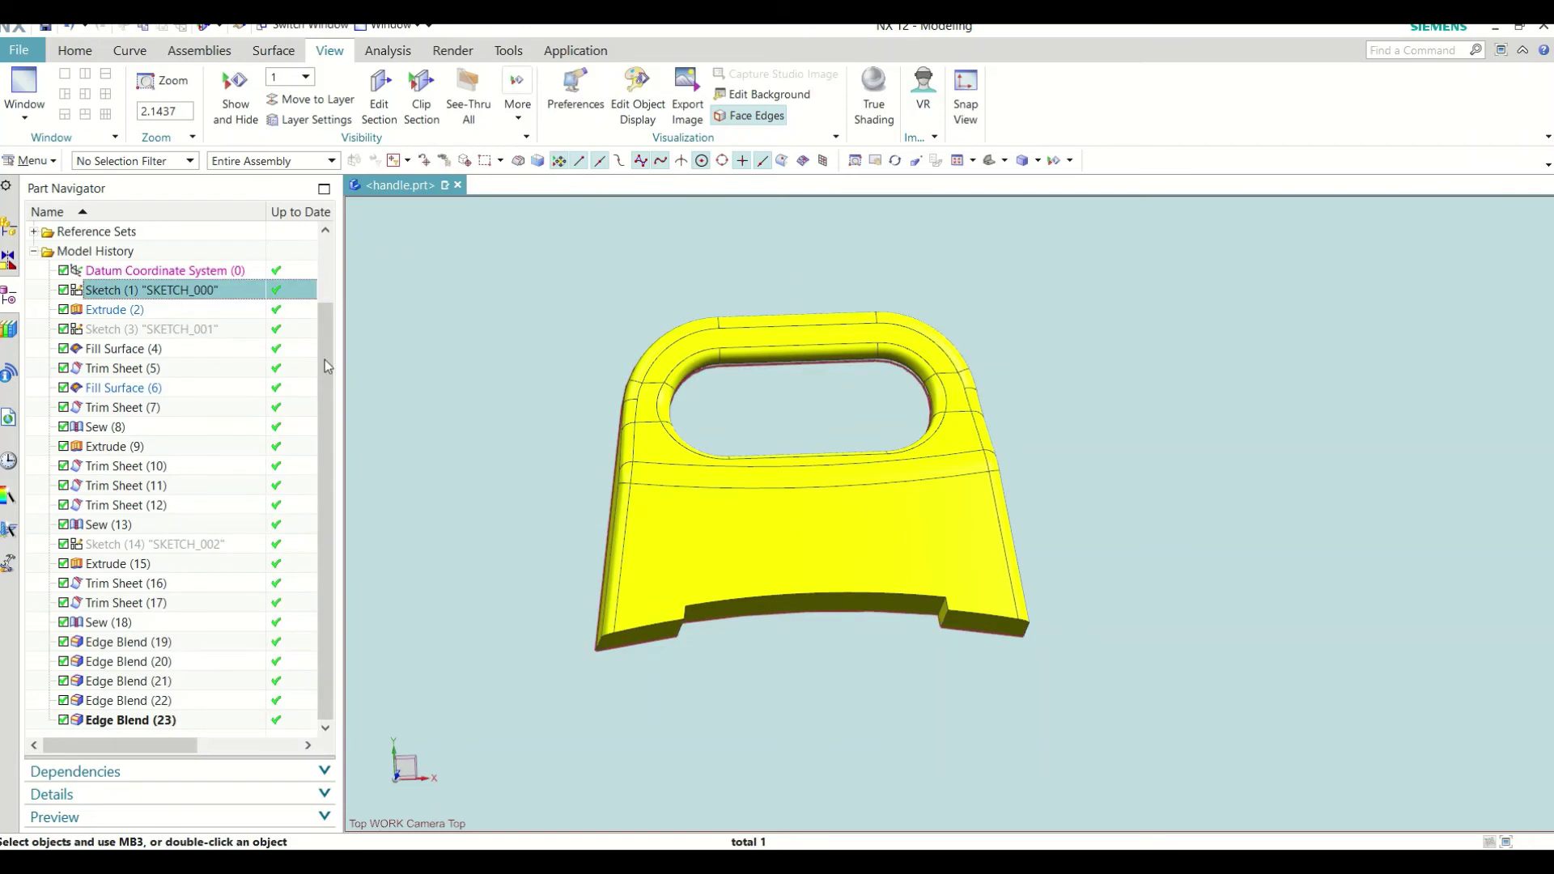
pyautogui.moveTo(847, 466); pyautogui.dragTo(819, 503, button='middle')
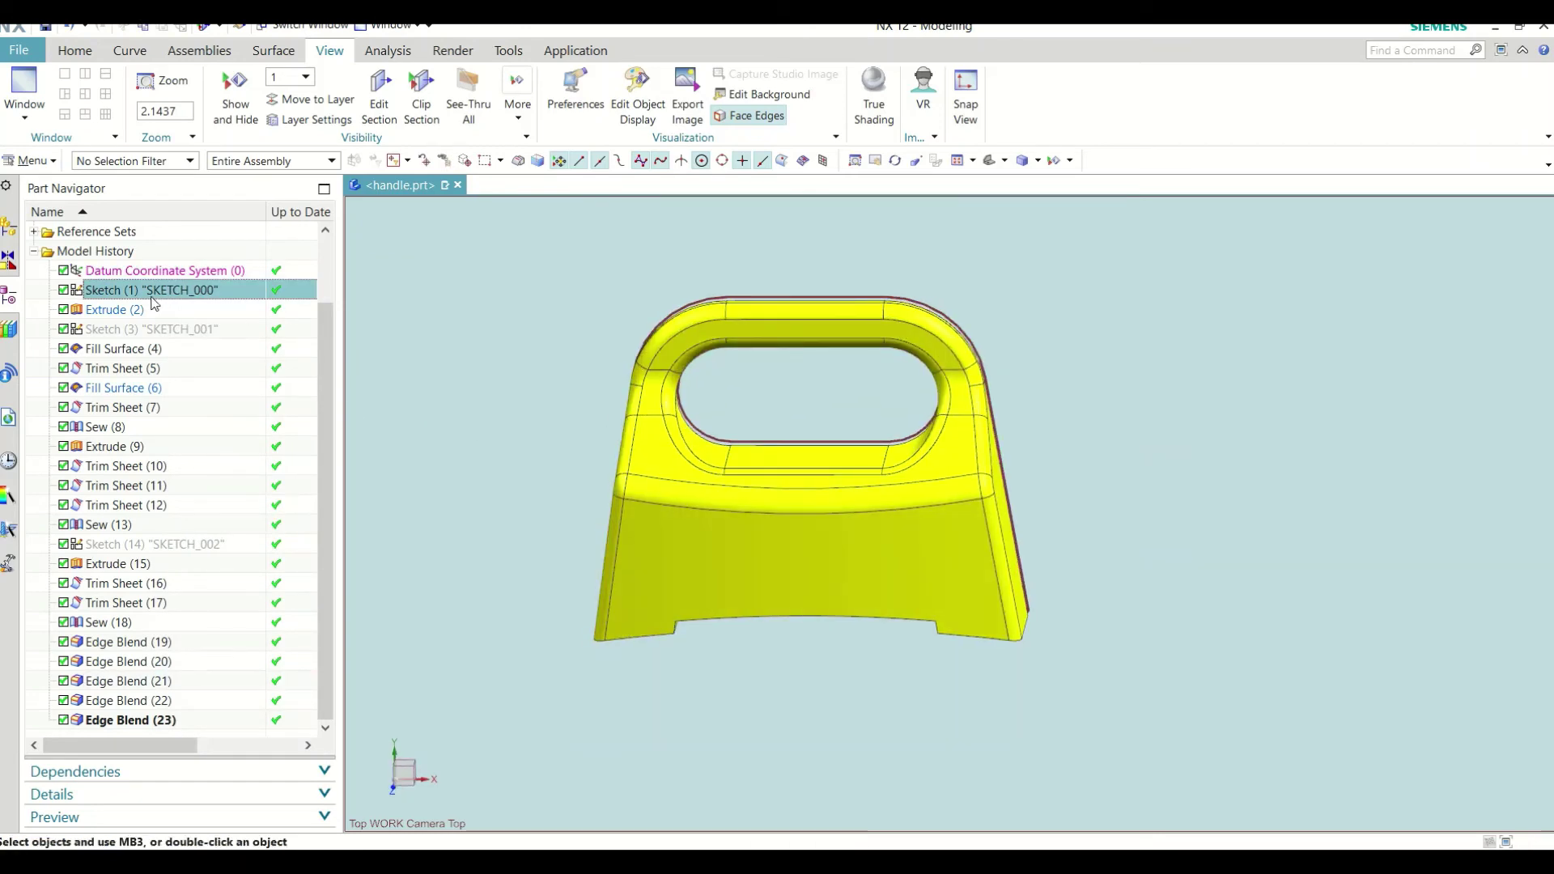
pyautogui.click(401, 402)
pyautogui.moveTo(475, 413)
pyautogui.mouseDown(button='middle')
pyautogui.moveTo(748, 489)
pyautogui.moveTo(732, 484)
pyautogui.mouseUp(button='middle')
# Step: Hide Edge Blend (23) so only the sketch outlines remain
pyautogui.rightClick(170, 720)
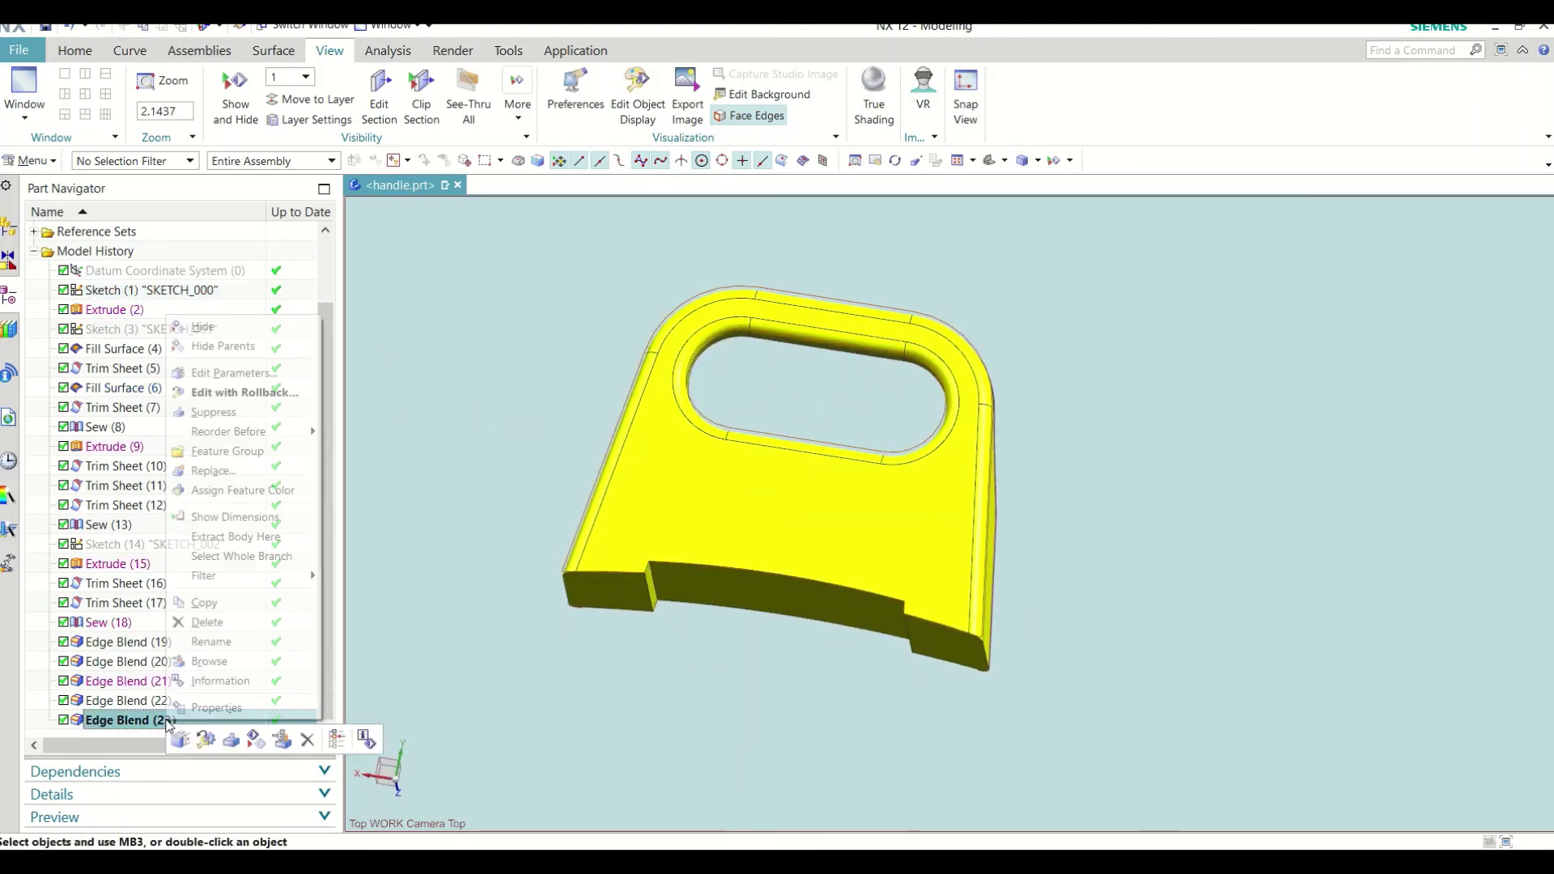
pyautogui.click(206, 326)
pyautogui.moveTo(480, 425)
pyautogui.mouseDown(button='middle')
pyautogui.moveTo(840, 489)
pyautogui.moveTo(638, 430)
pyautogui.moveTo(518, 370)
pyautogui.mouseUp(button='middle')
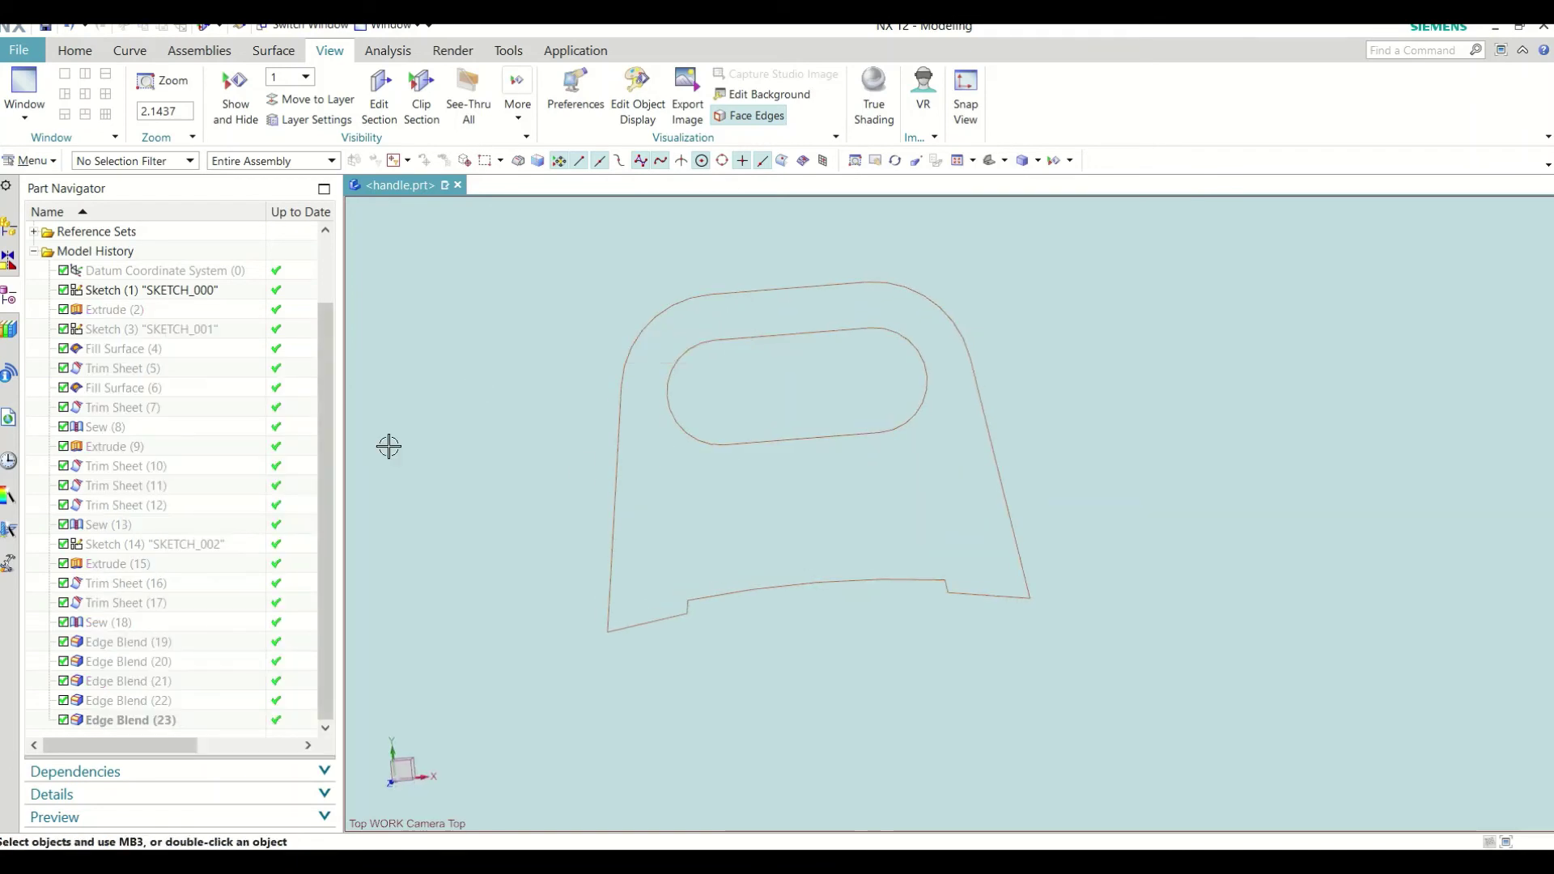
pyautogui.moveTo(388, 444)
pyautogui.mouseDown(button='middle')
pyautogui.moveTo(863, 469)
pyautogui.moveTo(847, 441)
pyautogui.mouseUp(button='middle')
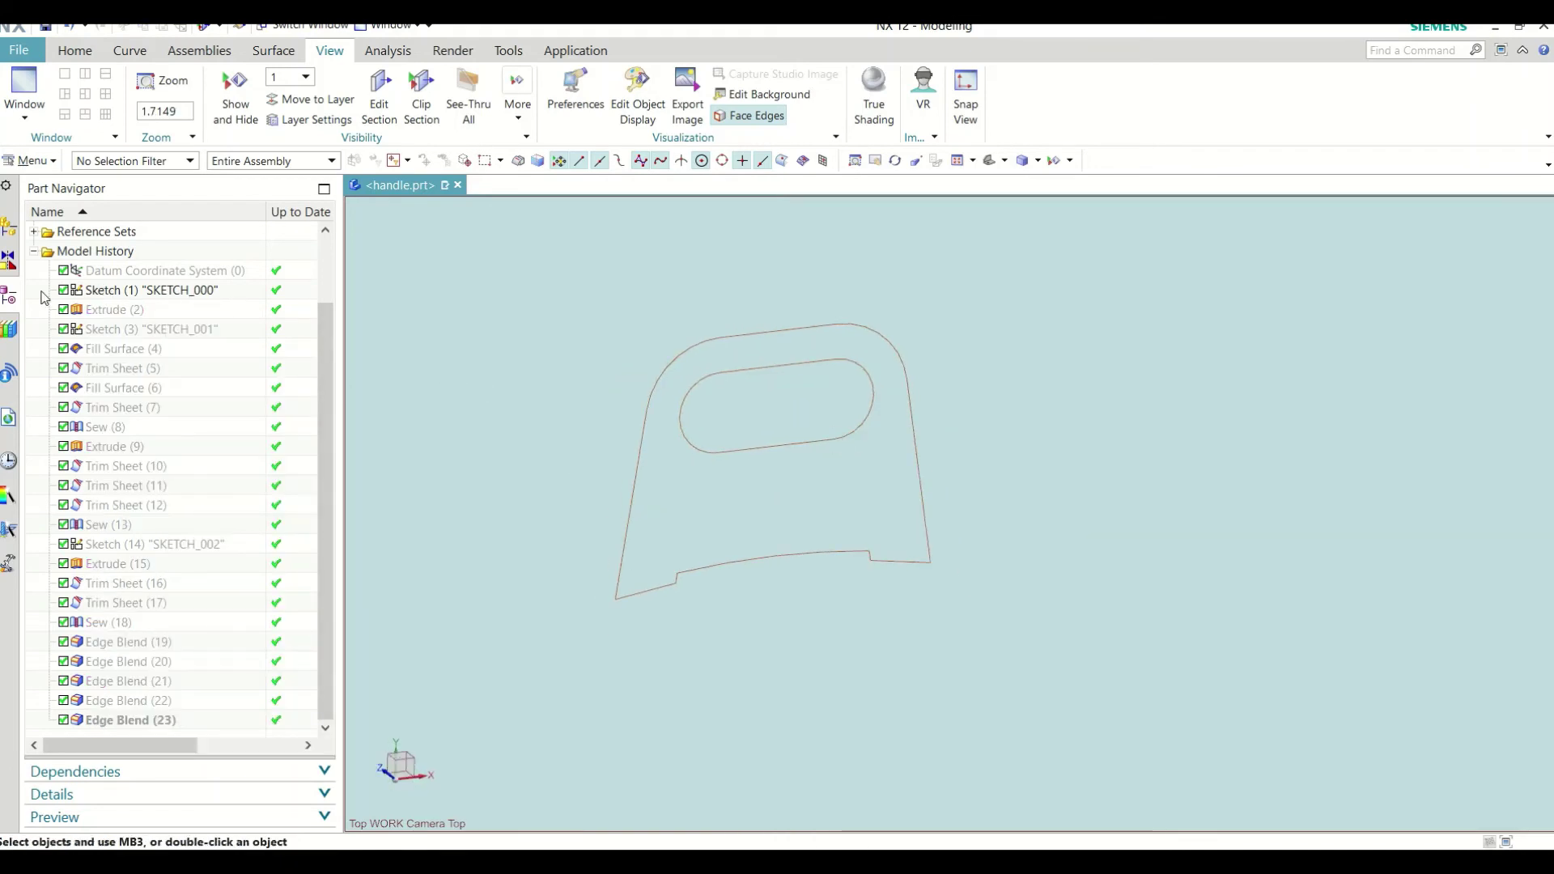
# Step: Show the Datum Coordinate System alongside the sketch outlines
pyautogui.rightClick(196, 275)
pyautogui.click(229, 287)
pyautogui.moveTo(823, 413)
pyautogui.mouseDown(button='middle')
pyautogui.moveTo(882, 368)
pyautogui.moveTo(842, 423)
pyautogui.moveTo(926, 361)
pyautogui.moveTo(871, 372)
pyautogui.moveTo(542, 314)
pyautogui.mouseUp(button='middle')
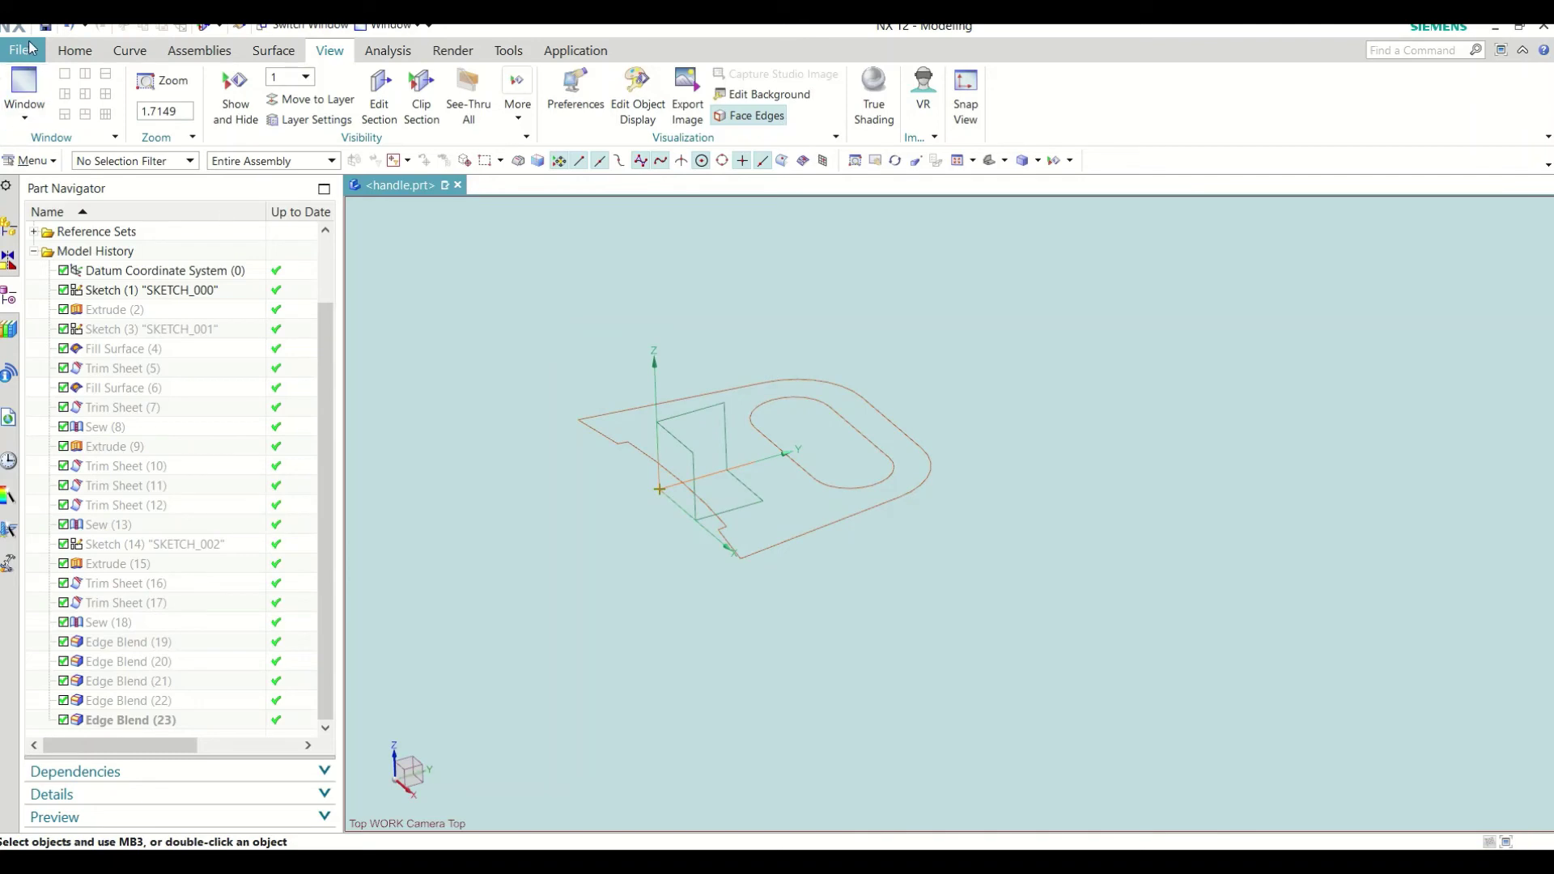
pyautogui.click(75, 50)
# Step: On the default sketch plane, draw a 75 mm horizontal line across the handle
pyautogui.click(21, 89)
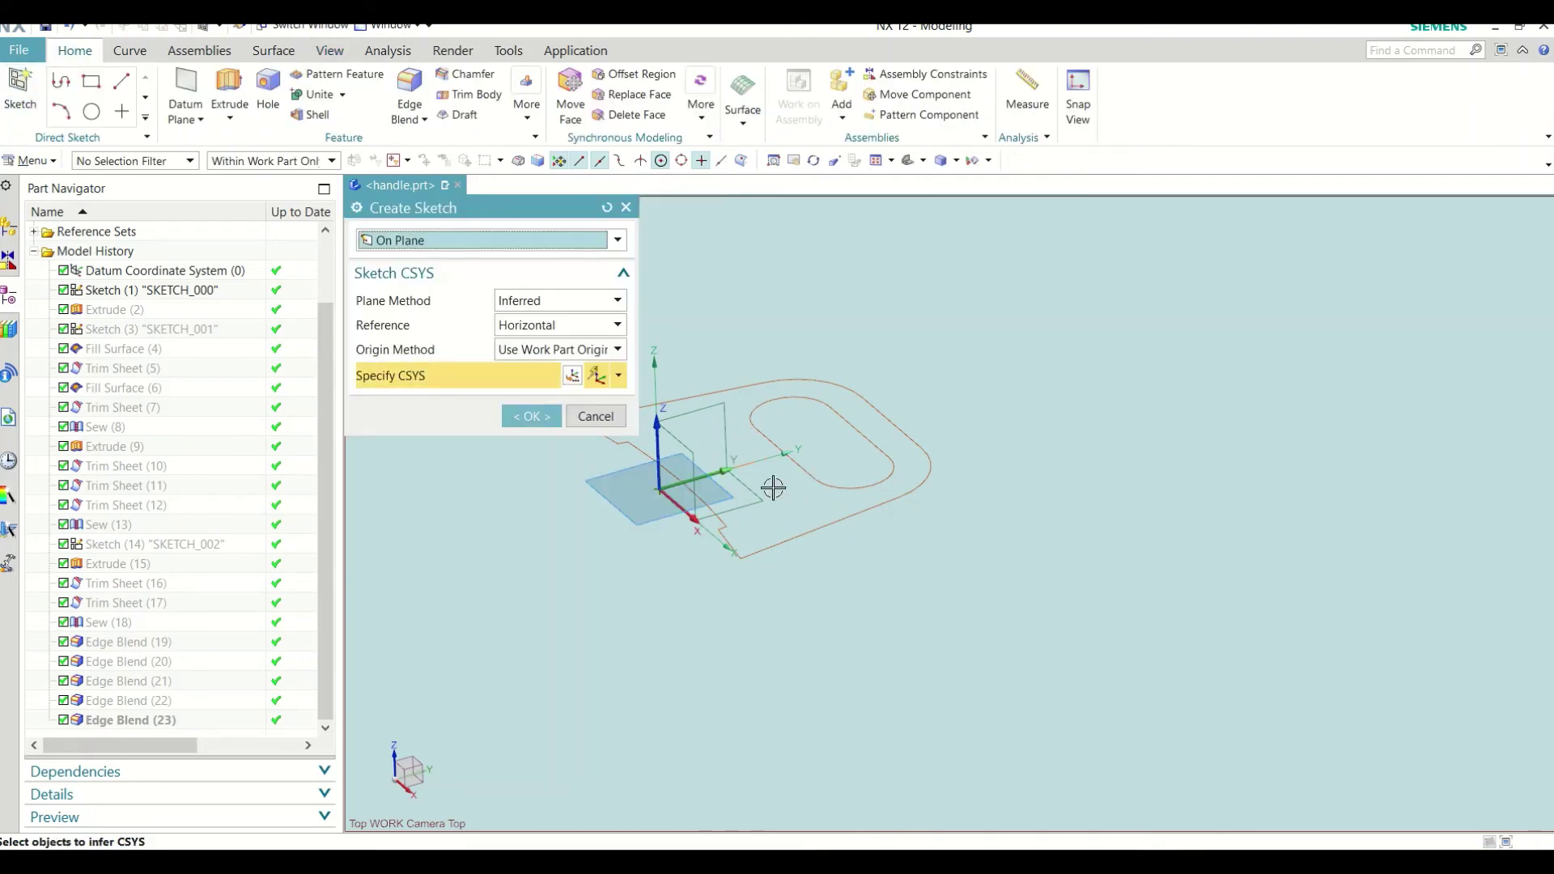
pyautogui.click(549, 423)
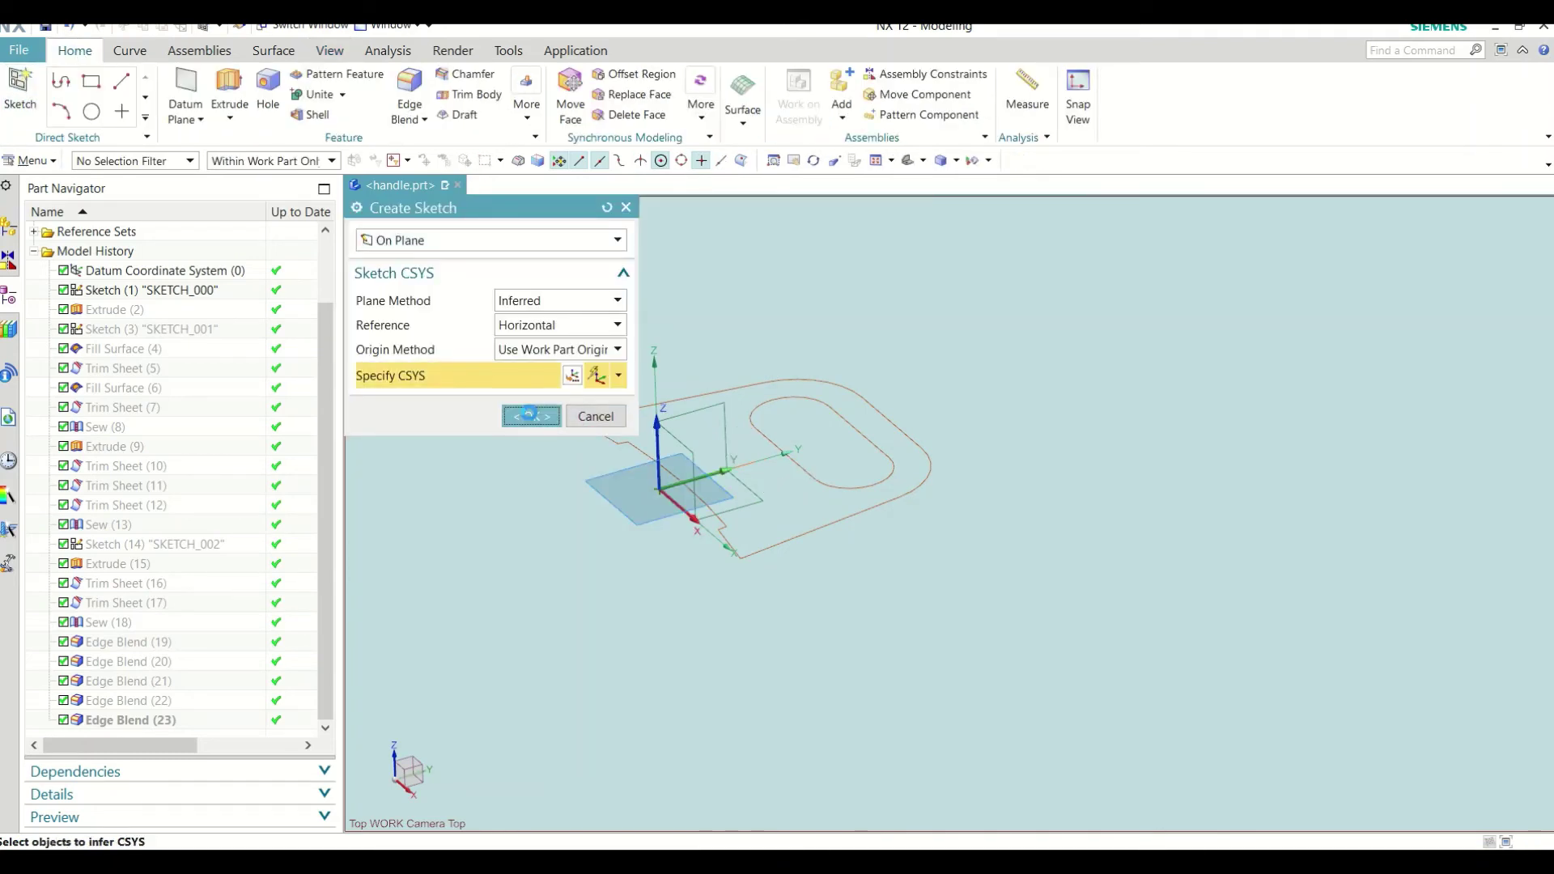
pyautogui.click(161, 81)
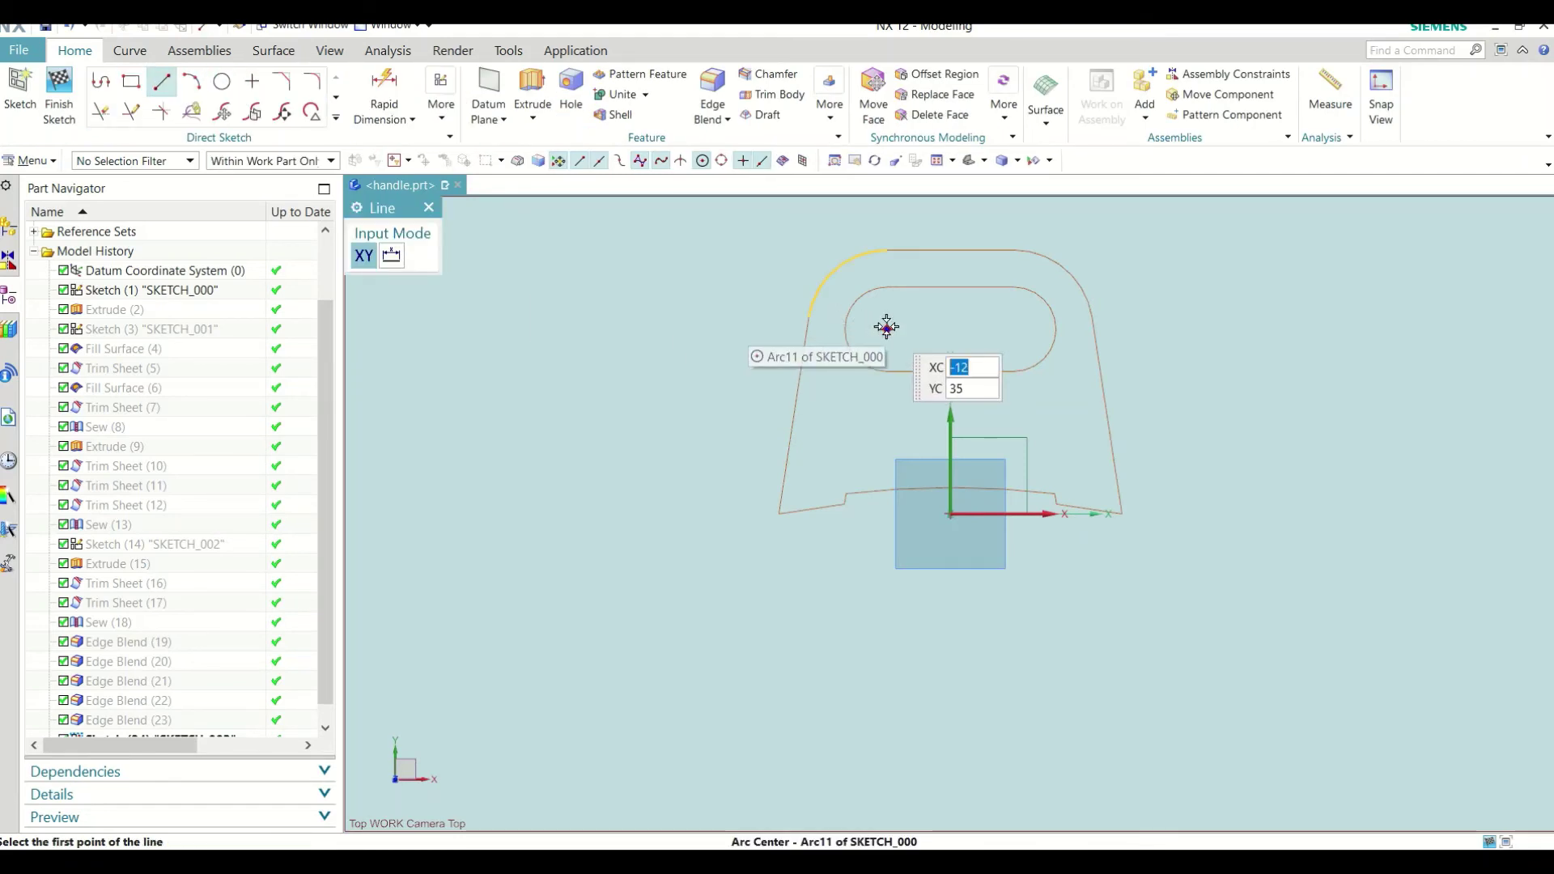
pyautogui.click(744, 329)
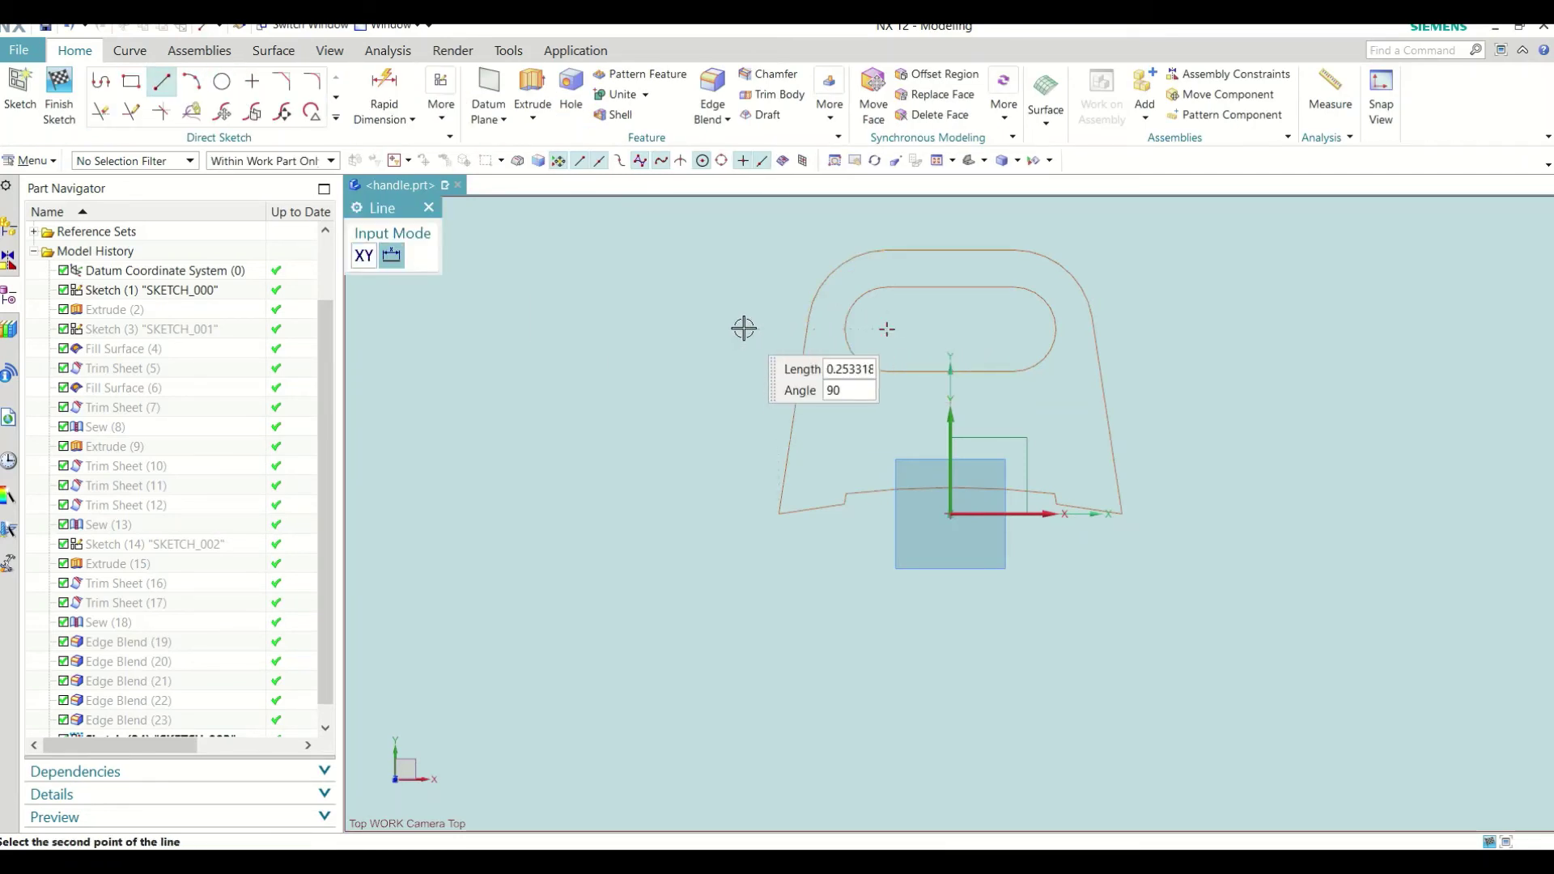
pyautogui.click(1137, 330)
pyautogui.press('Escape')
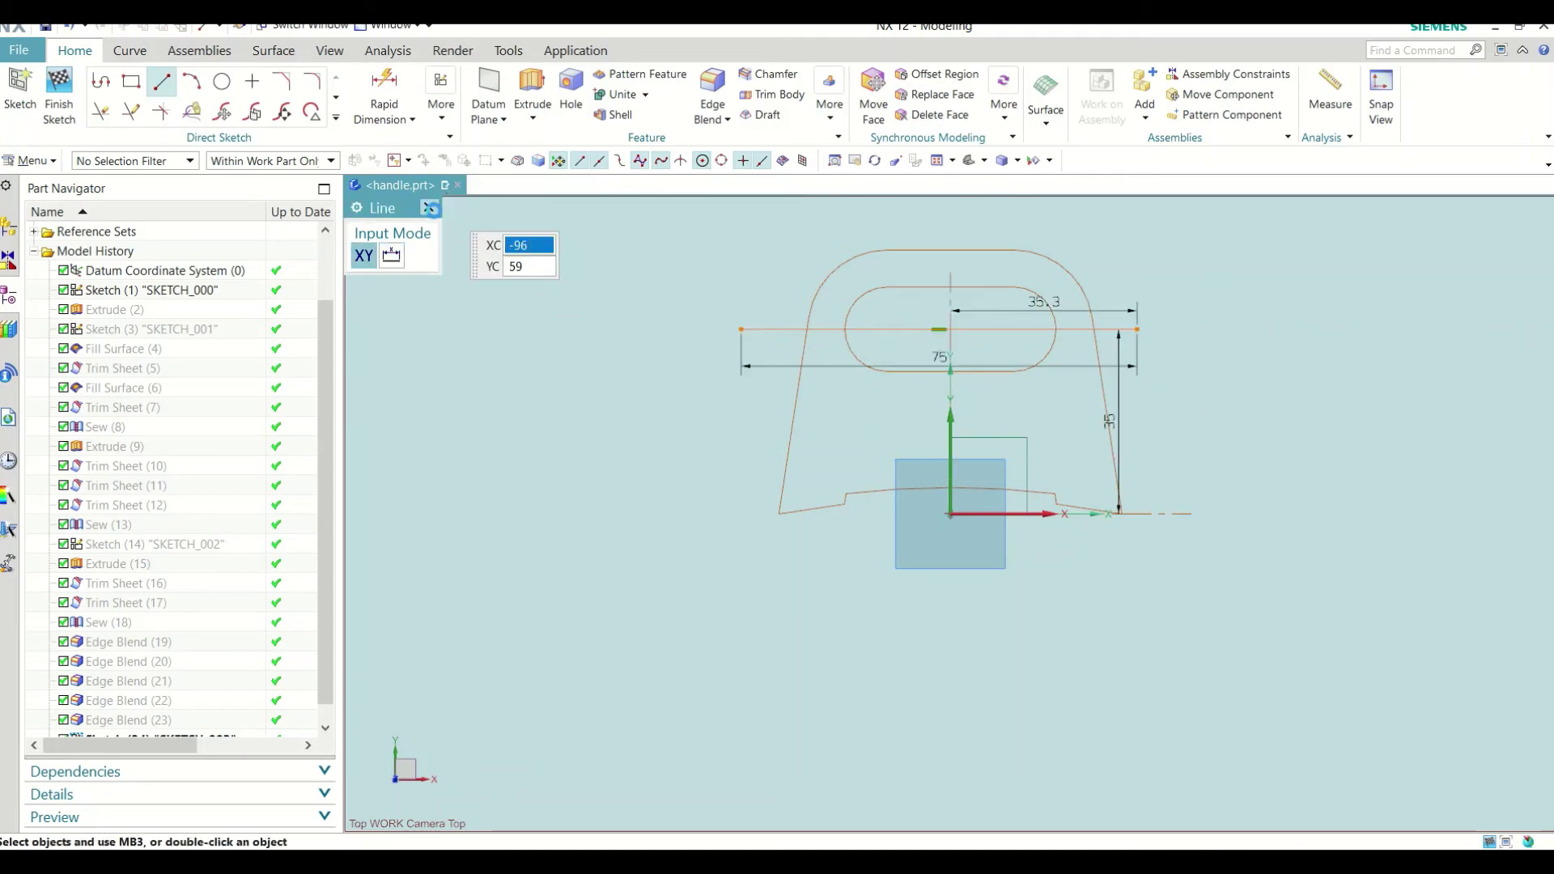
pyautogui.moveTo(902, 323); pyautogui.dragTo(911, 312)
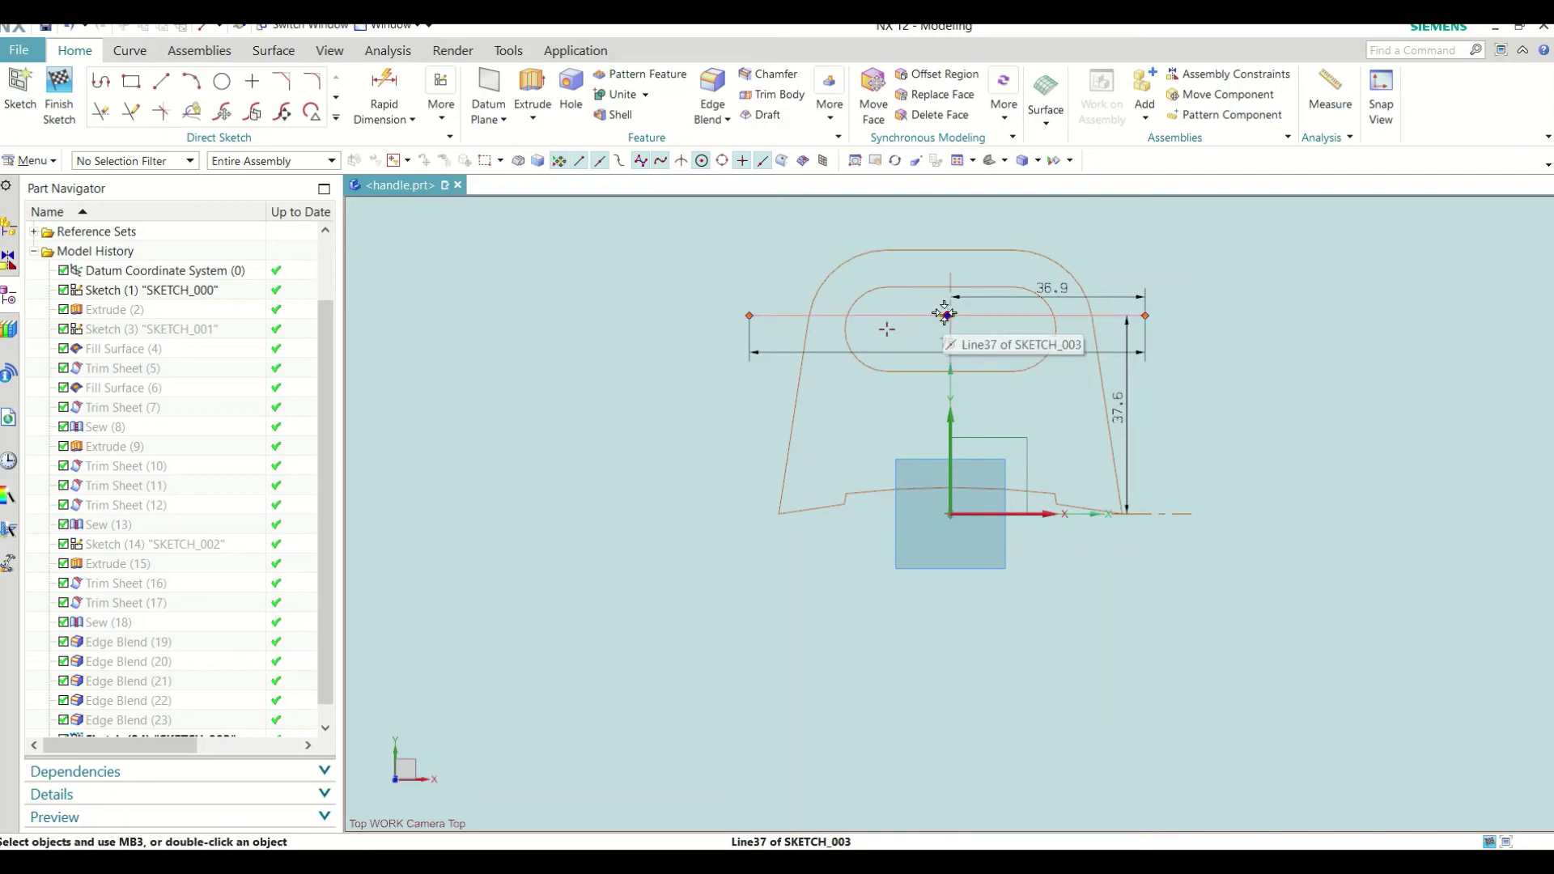
pyautogui.click(896, 318)
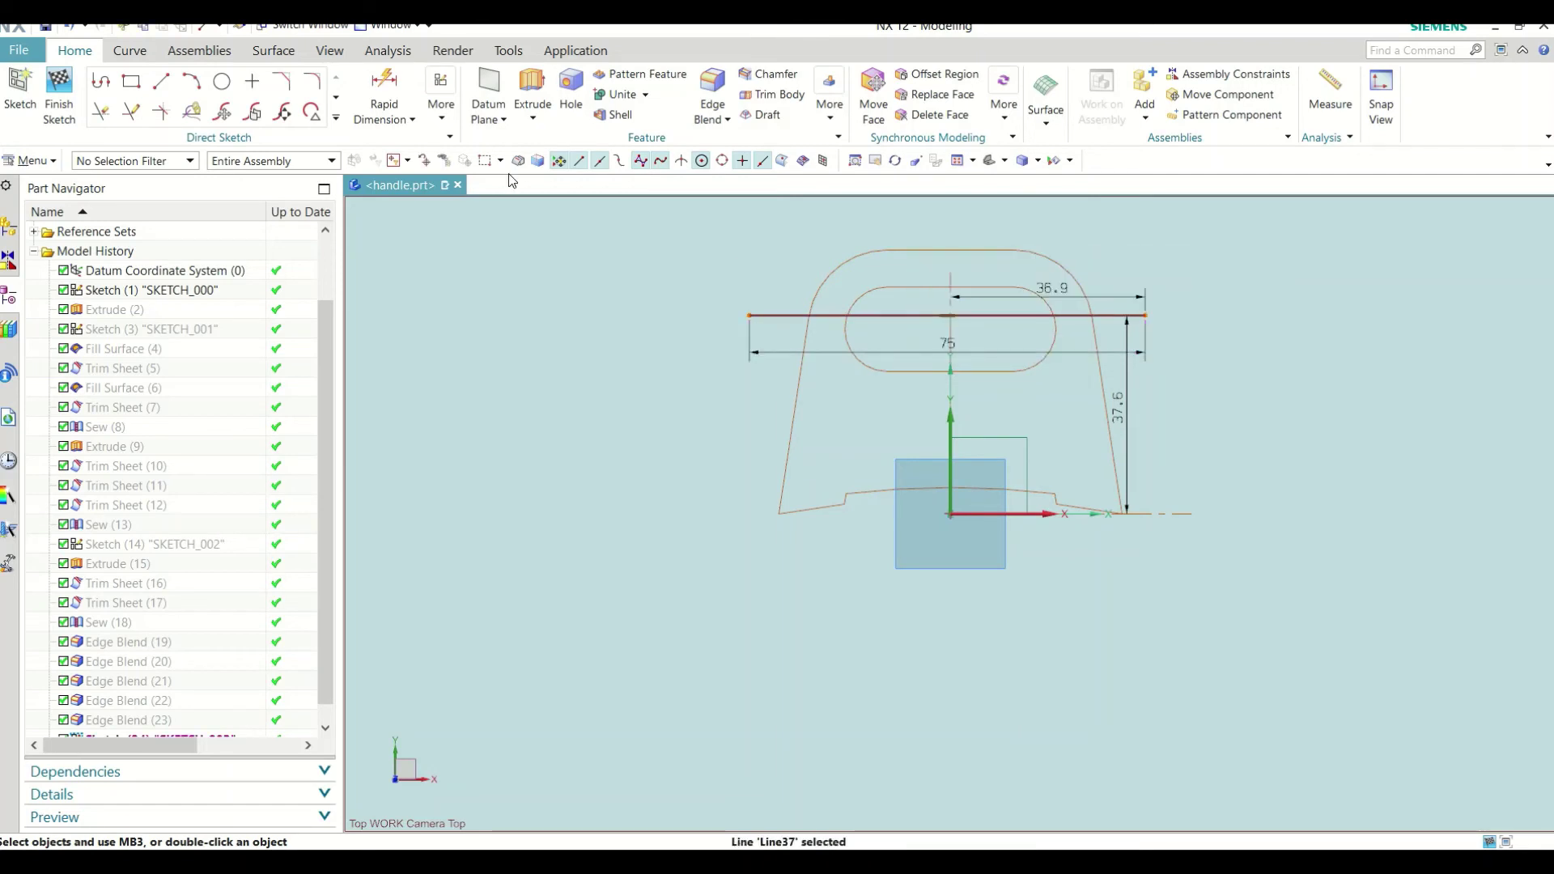
# Step: Horizontally align the line's midpoint with the slot arc centre and finish the sketch
pyautogui.click(442, 104)
pyautogui.click(700, 183)
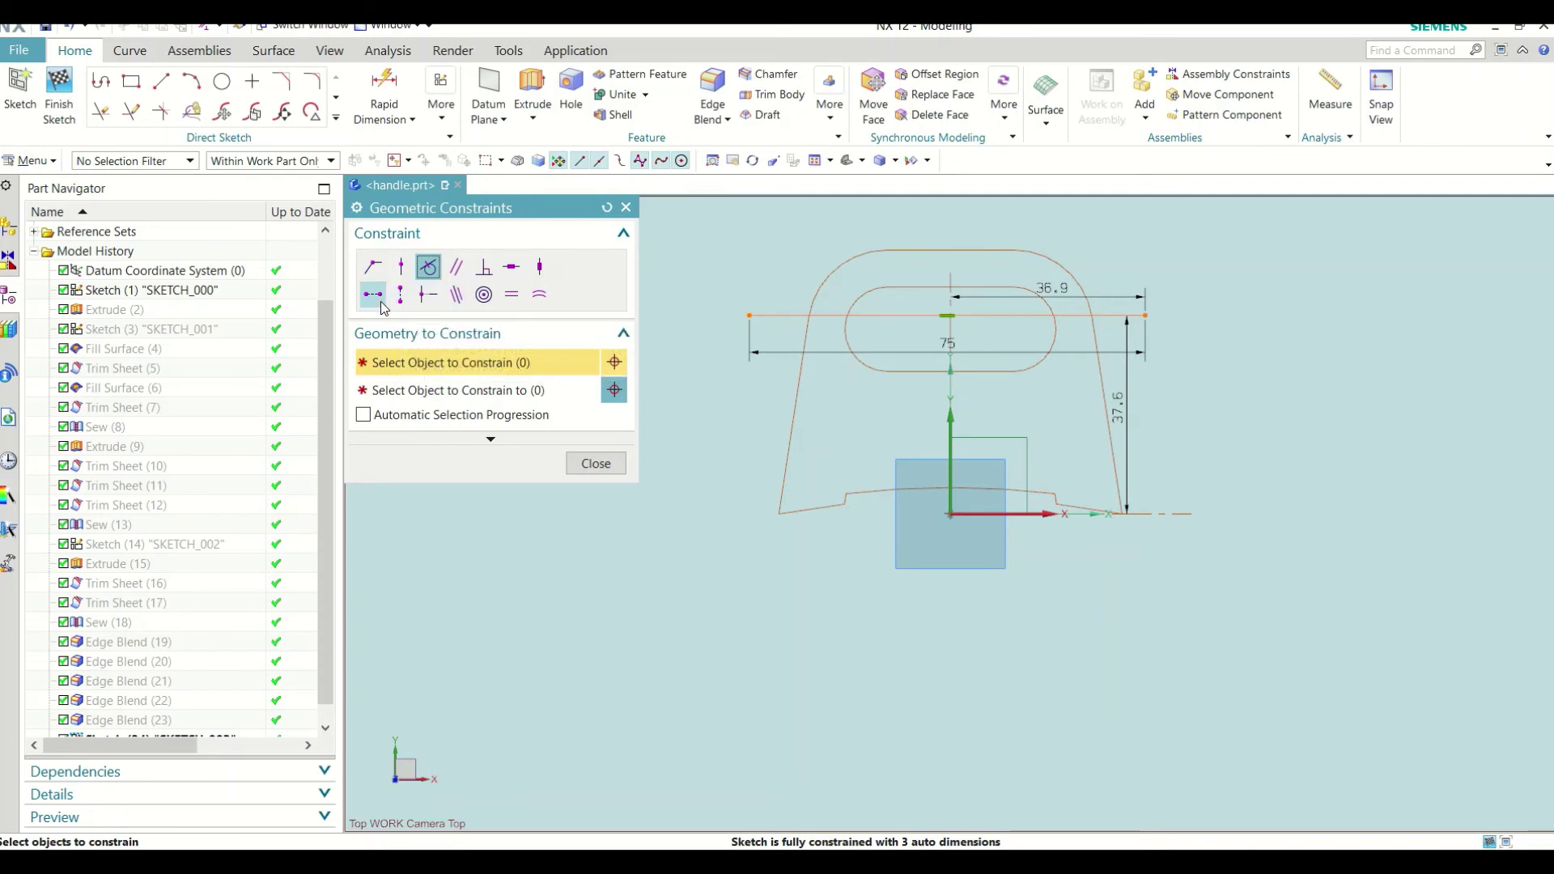
pyautogui.click(373, 295)
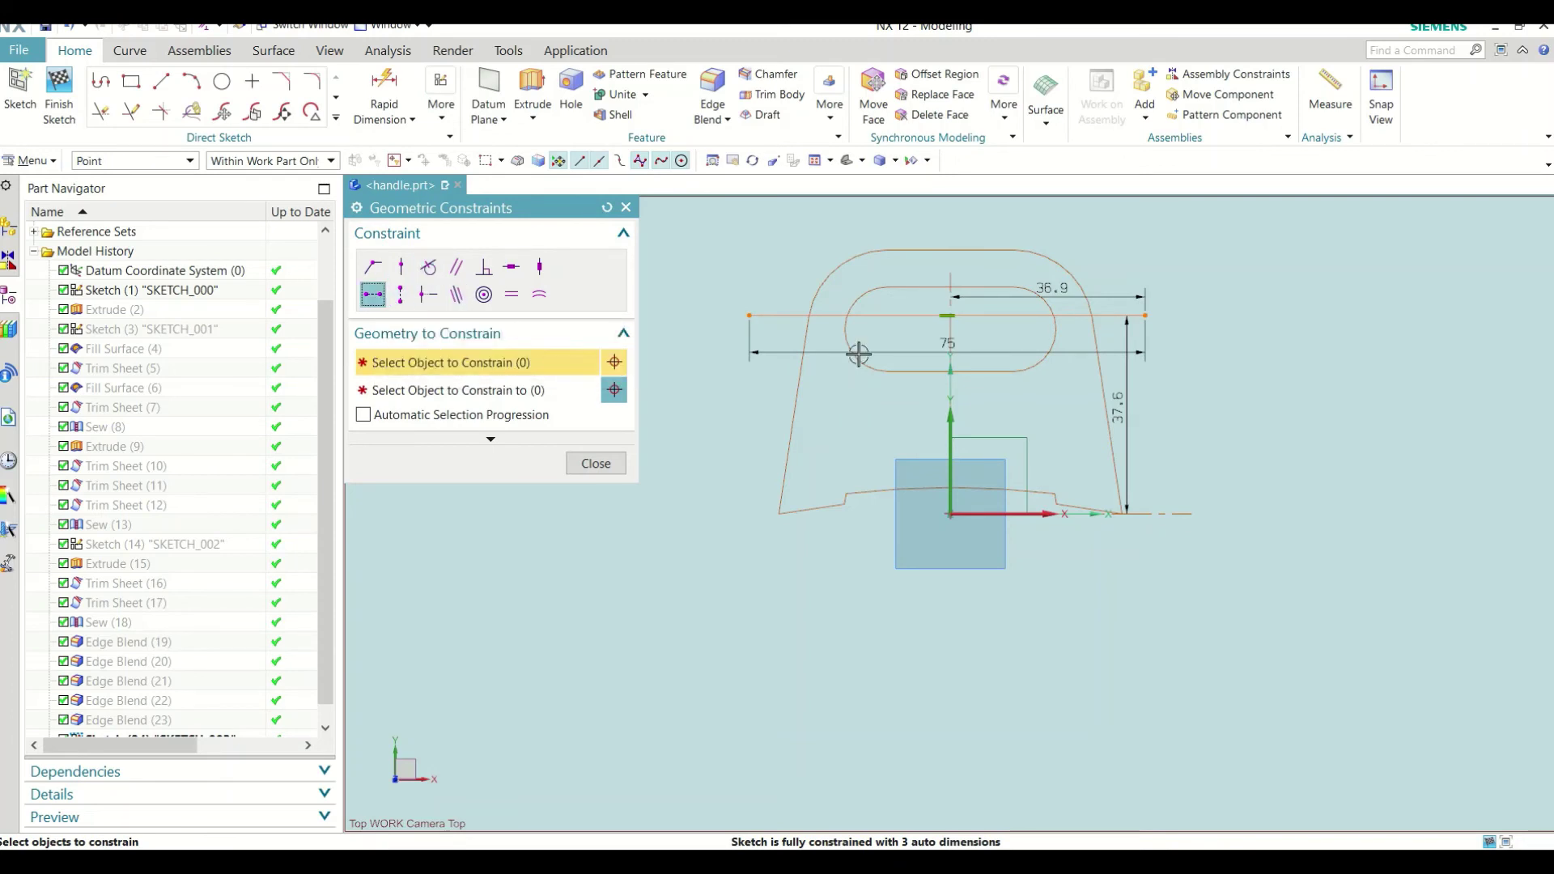
pyautogui.click(945, 318)
pyautogui.click(881, 349)
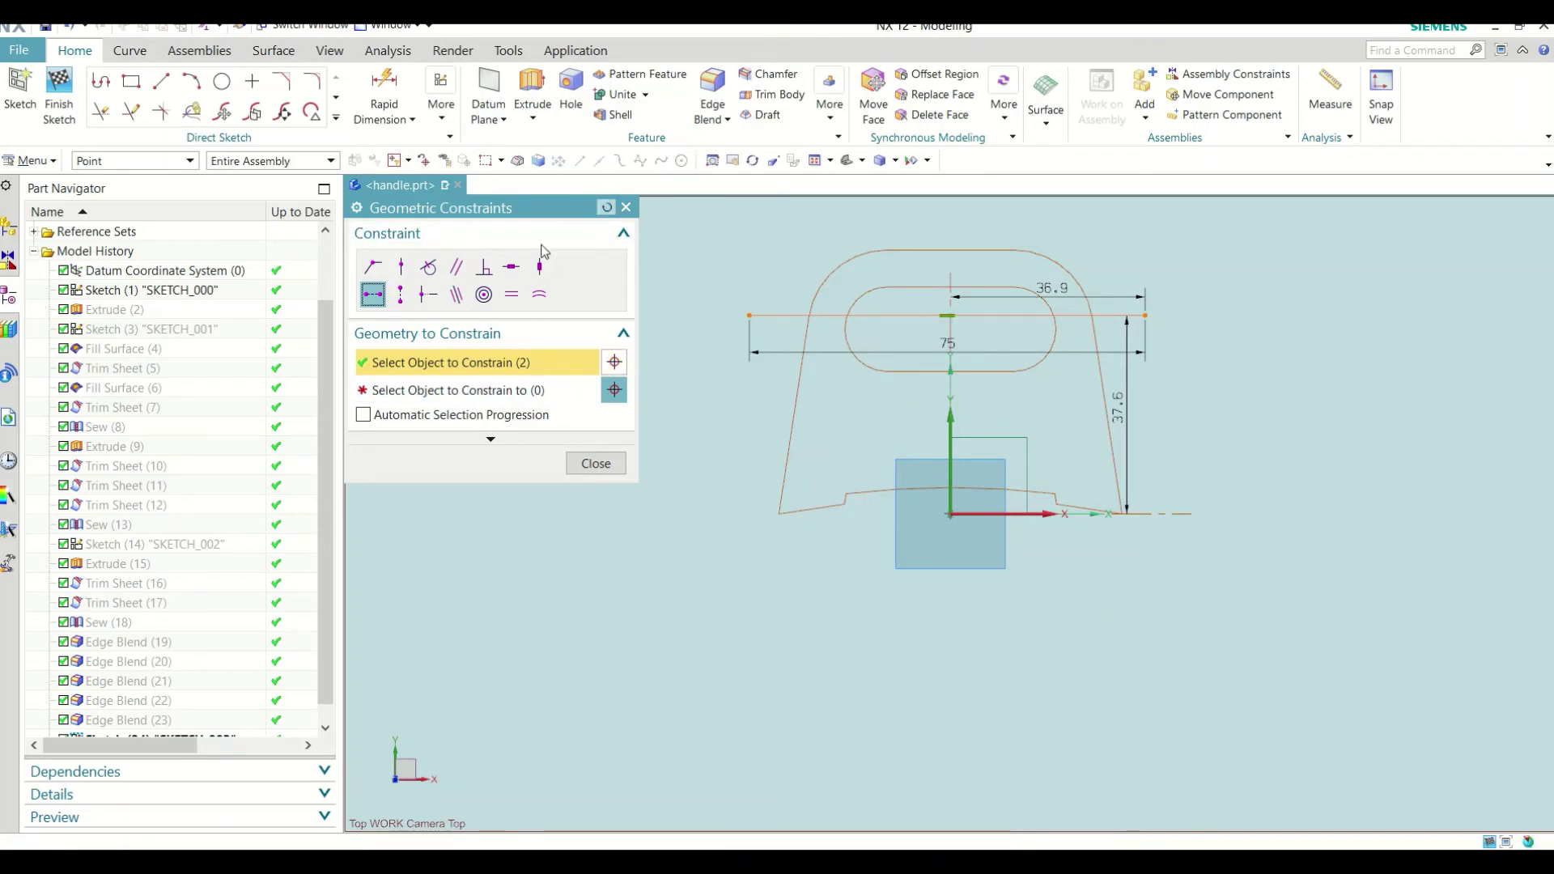
pyautogui.click(373, 295)
pyautogui.click(948, 315)
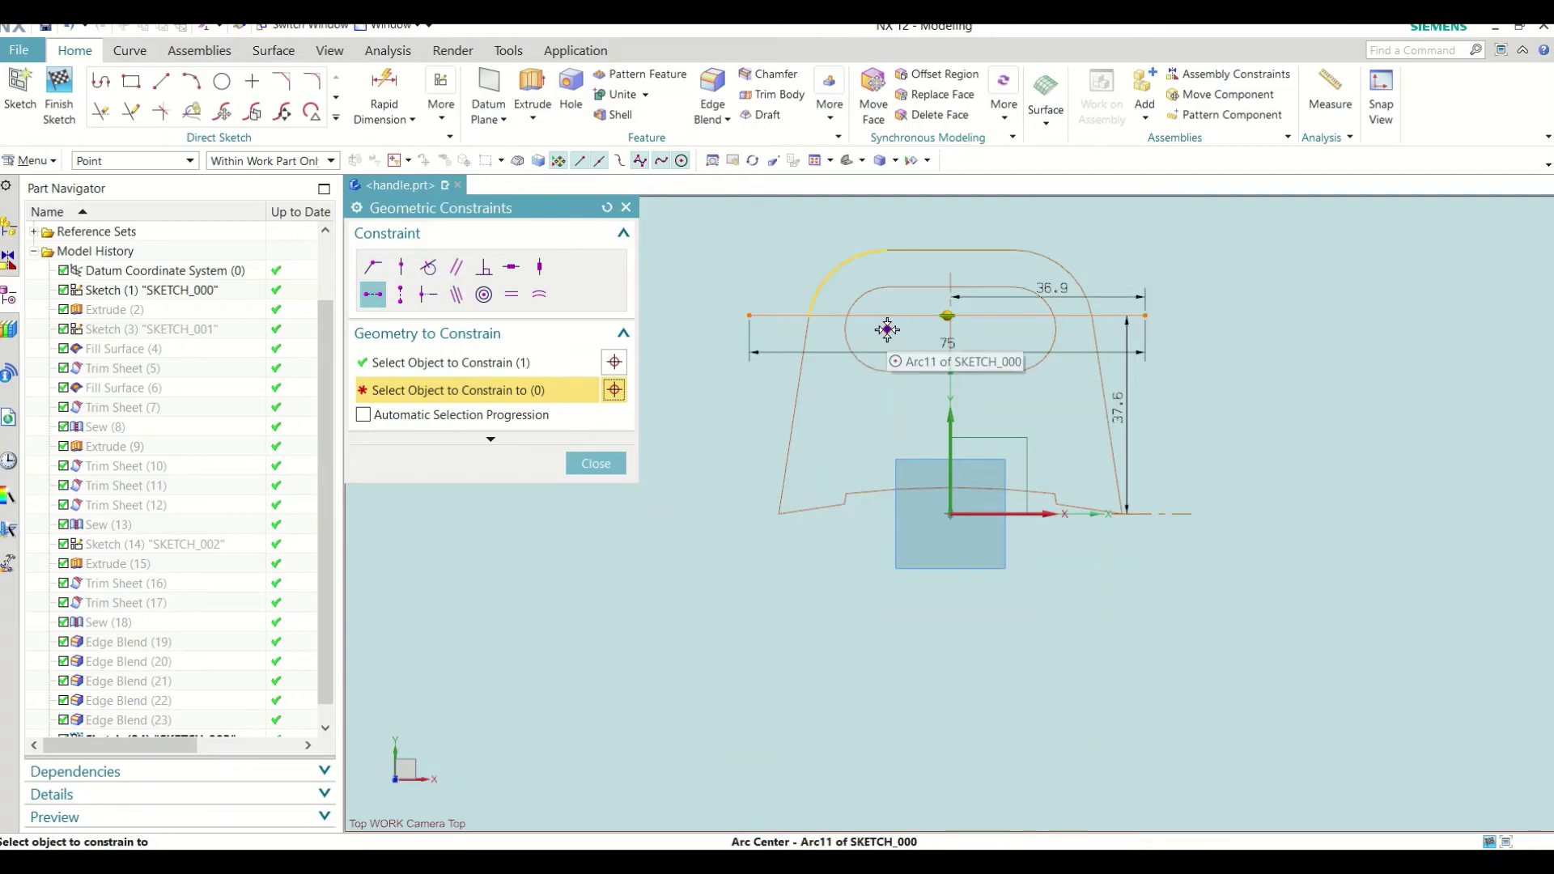
pyautogui.click(887, 329)
pyautogui.click(596, 464)
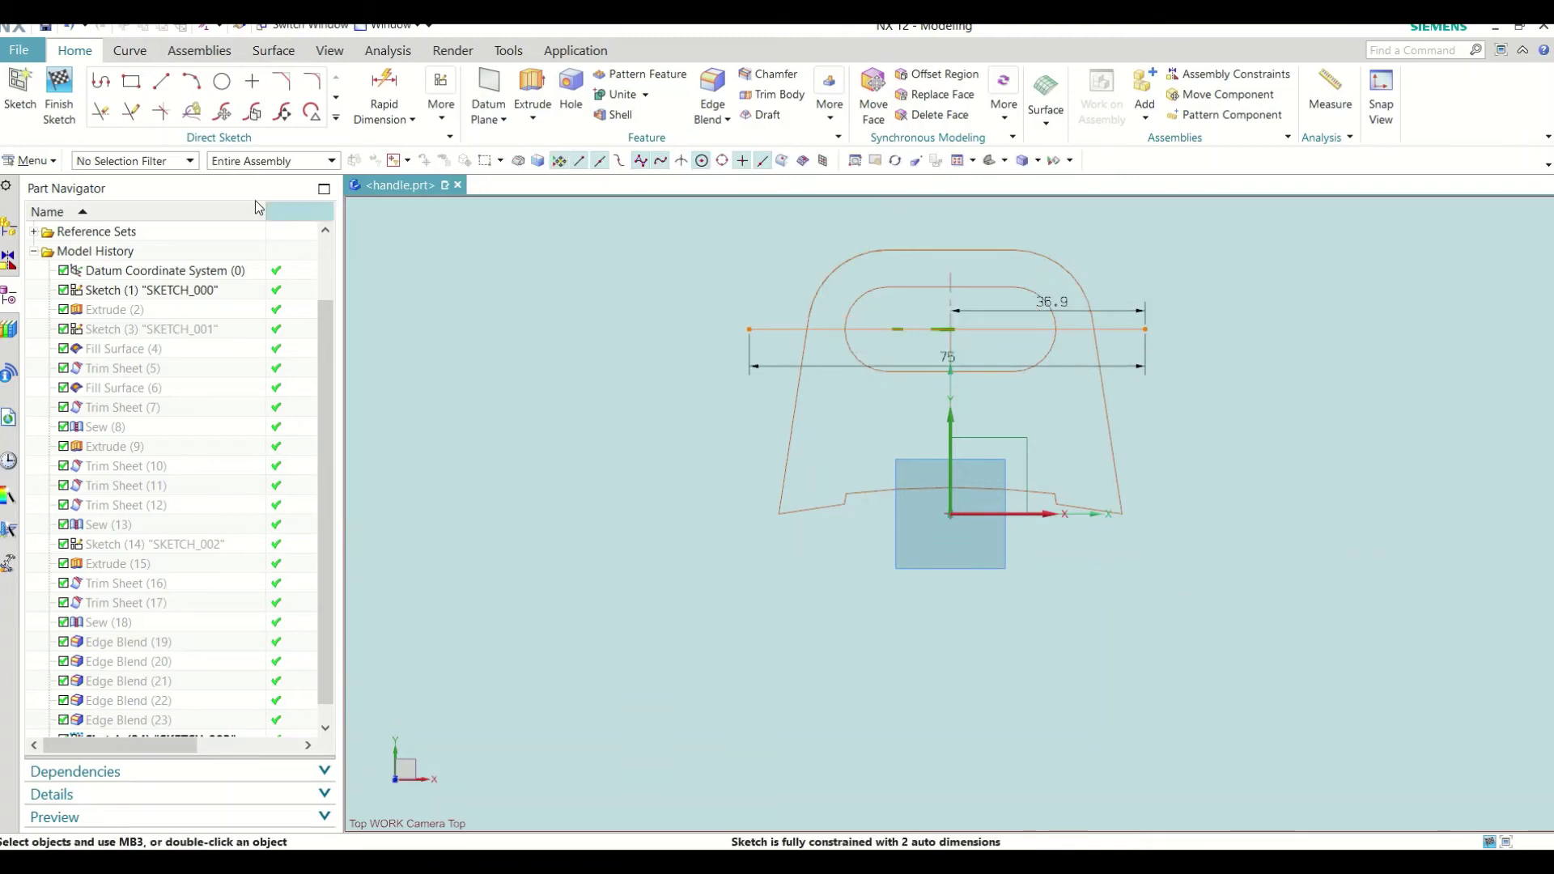
pyautogui.click(67, 109)
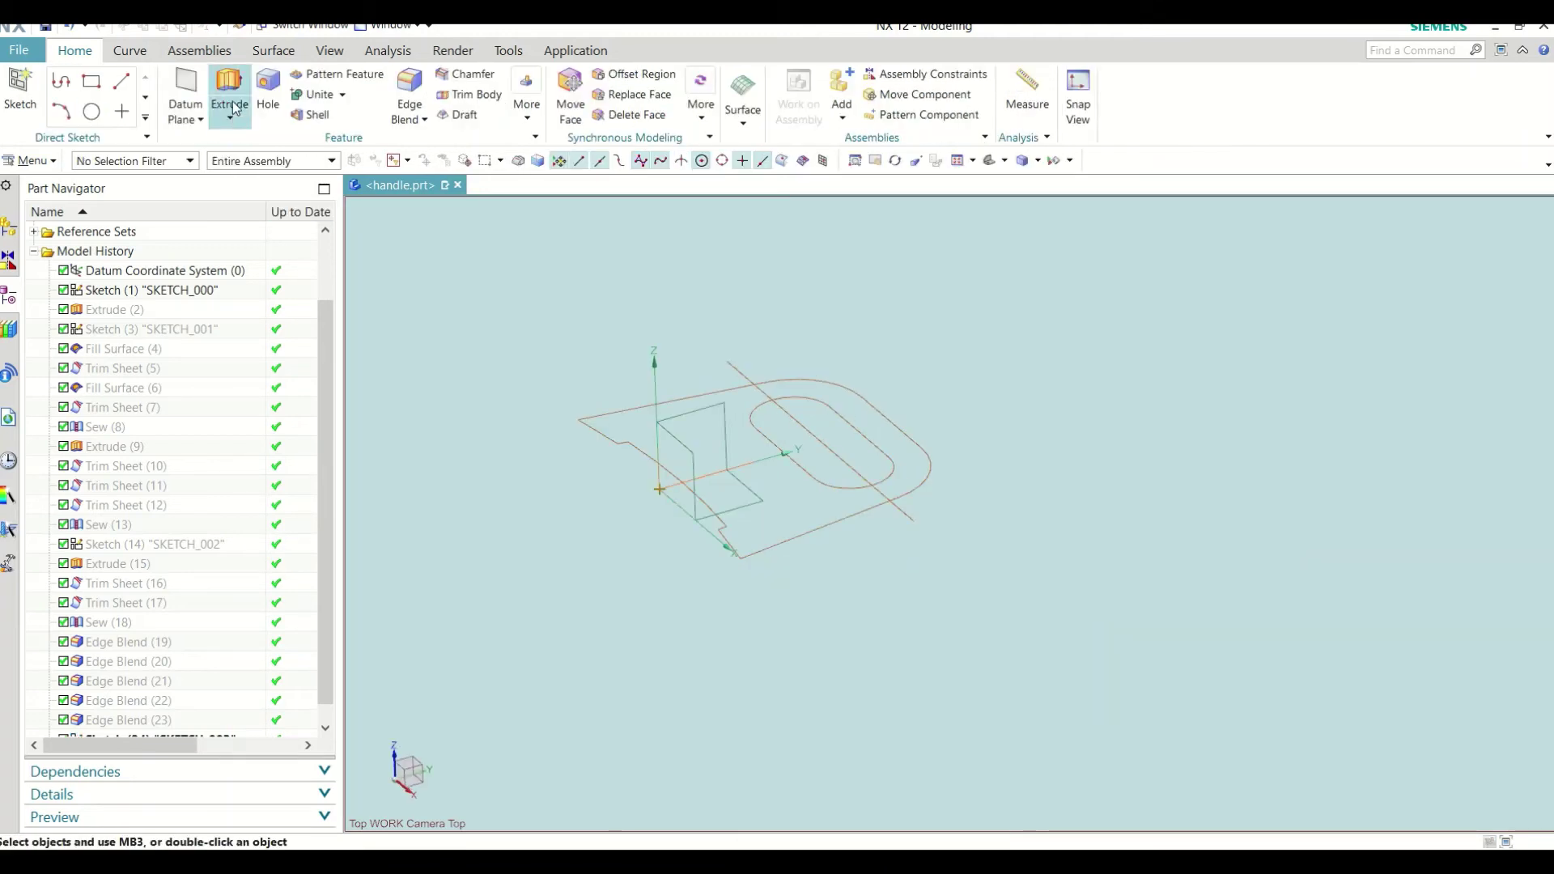
# Step: Extrude the sketch line into a flat sheet from -5 to 50
pyautogui.click(240, 99)
pyautogui.click(747, 366)
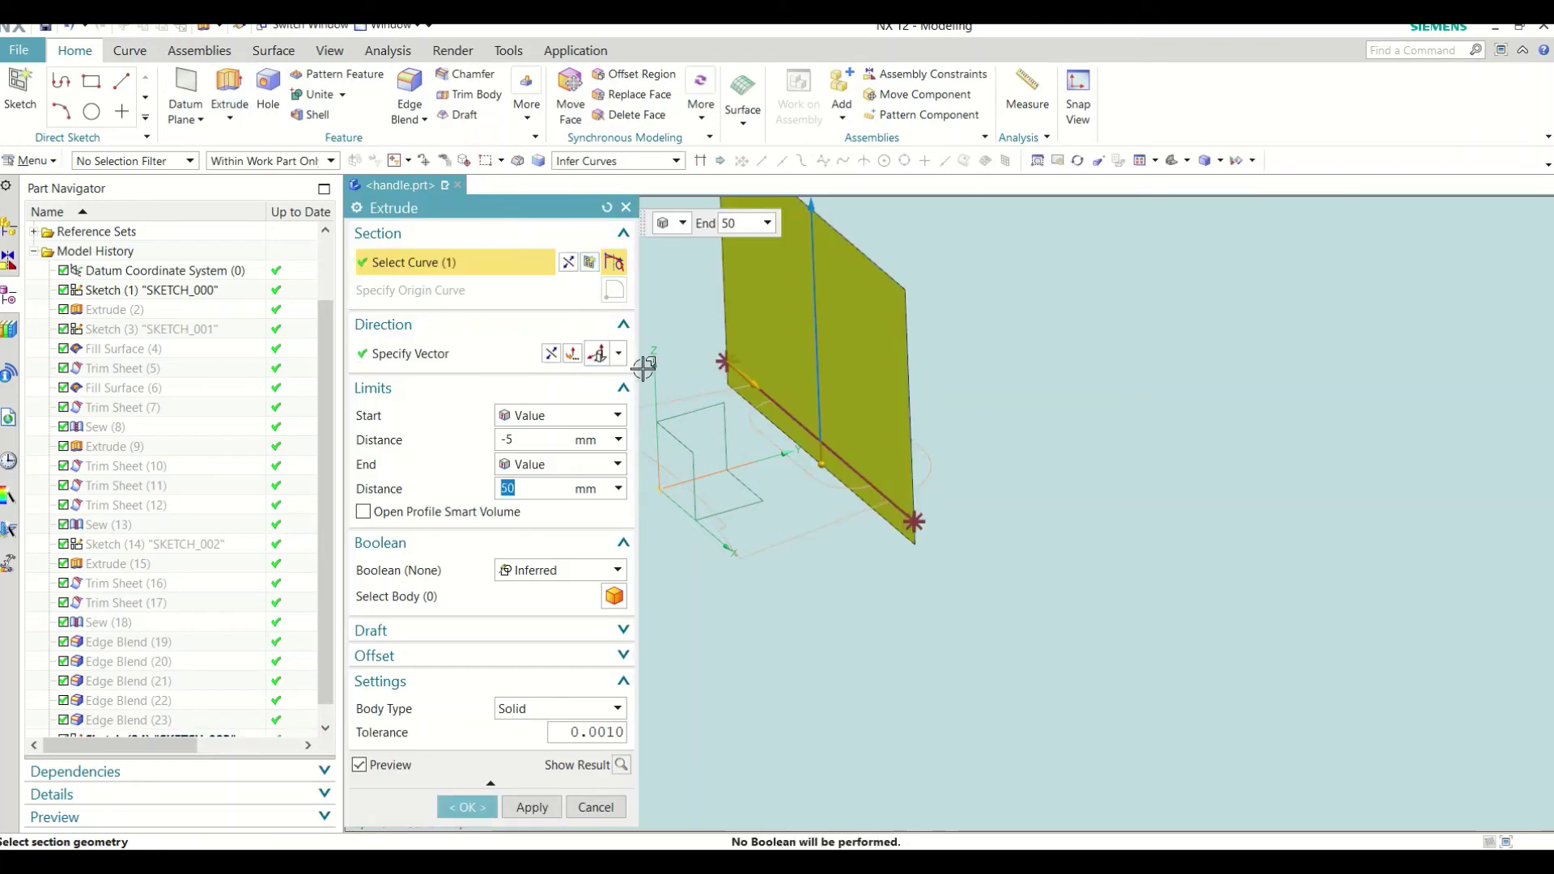
pyautogui.click(467, 807)
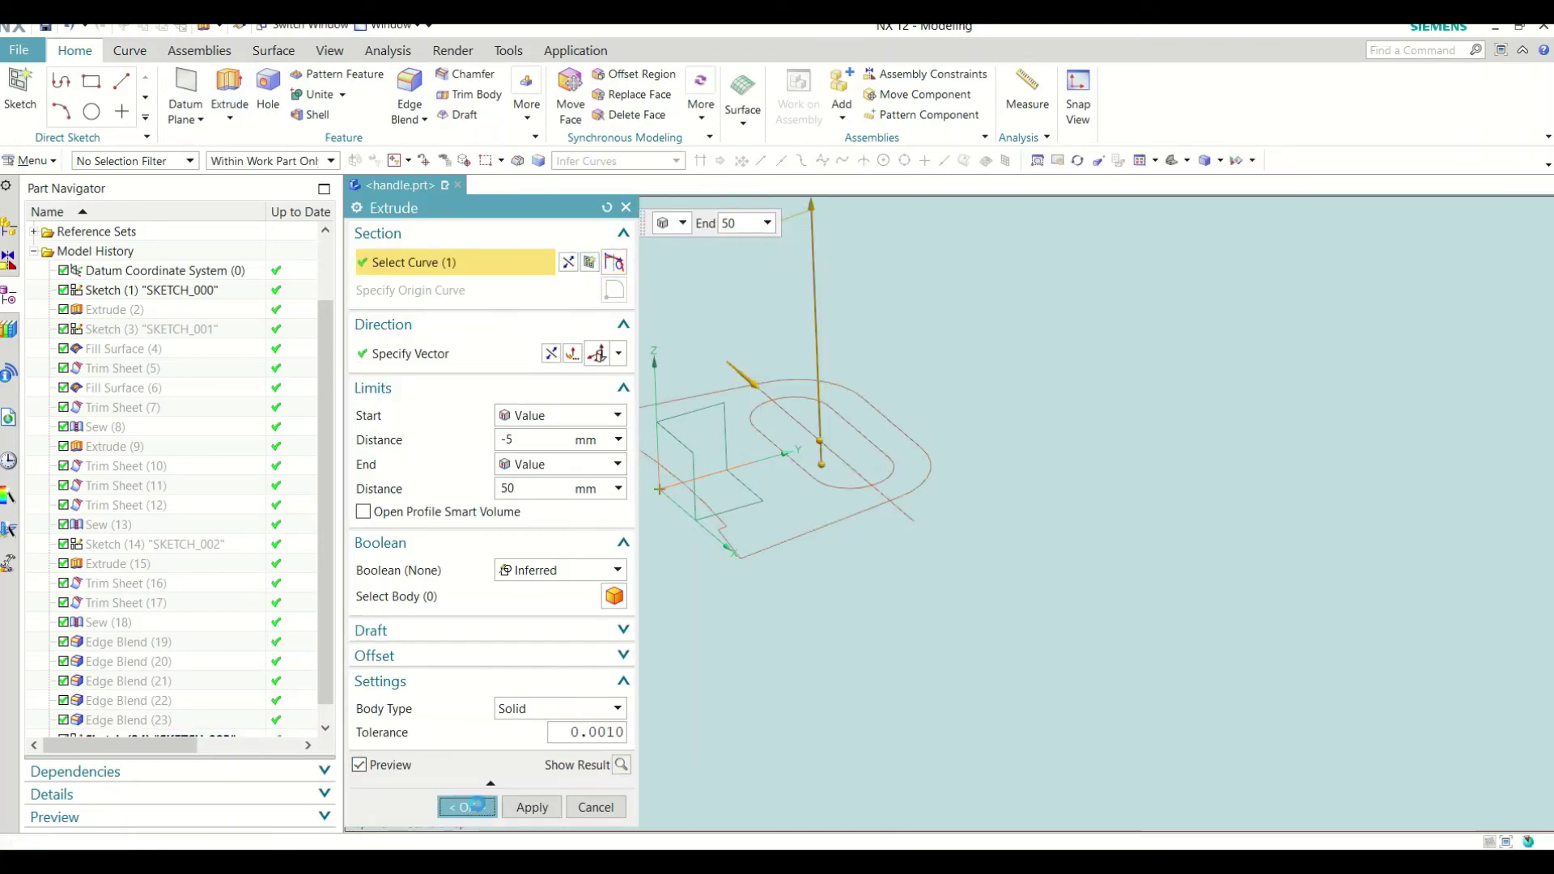
pyautogui.moveTo(971, 516); pyautogui.dragTo(1005, 475, button='middle')
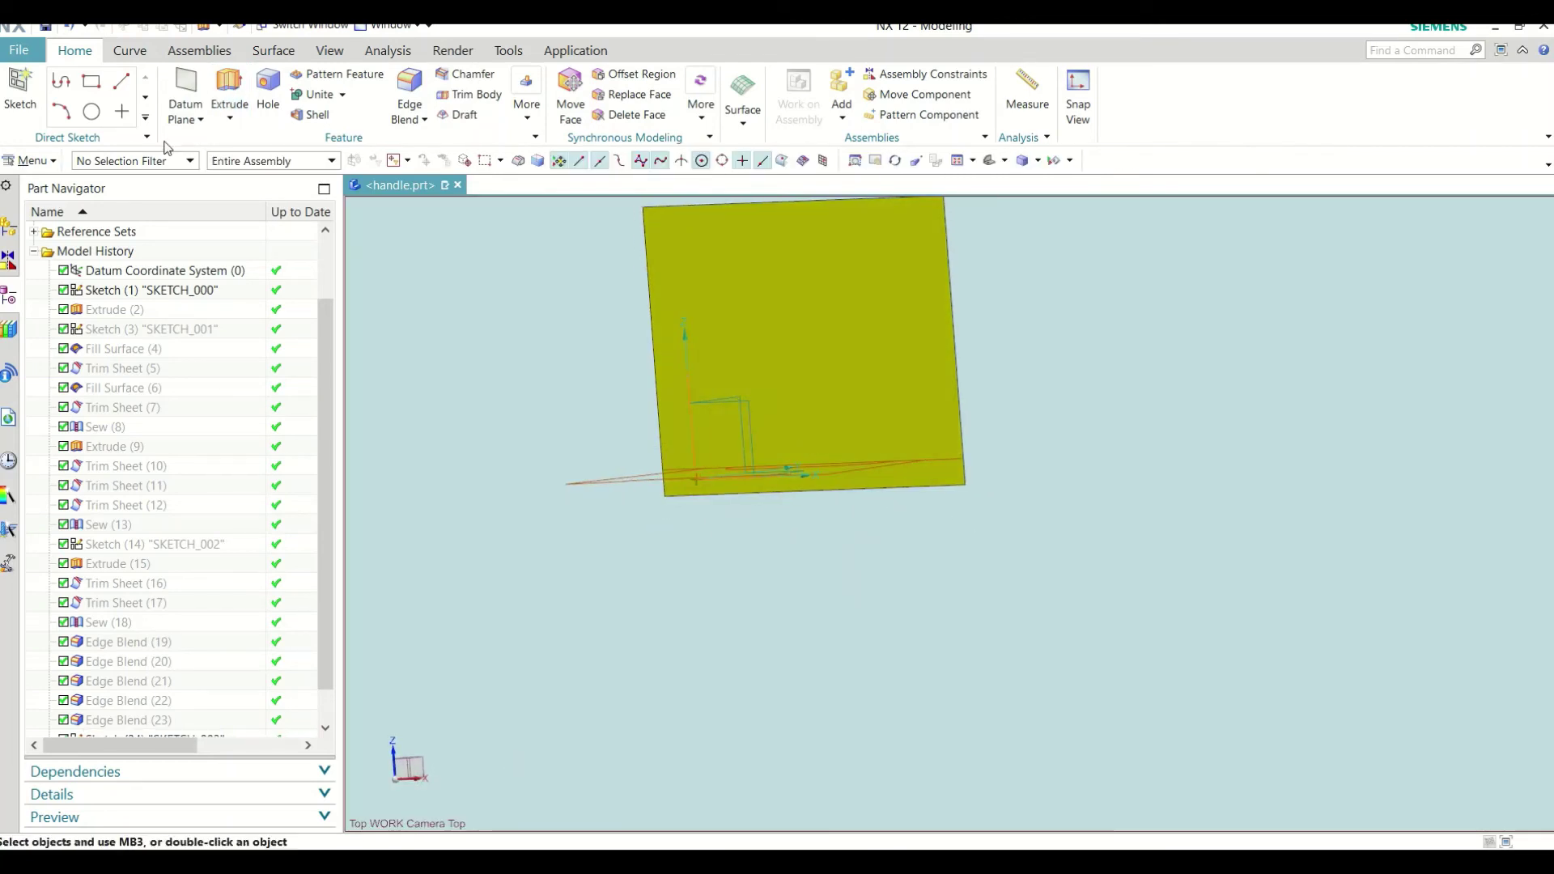
pyautogui.scroll(-1, 128, 601)
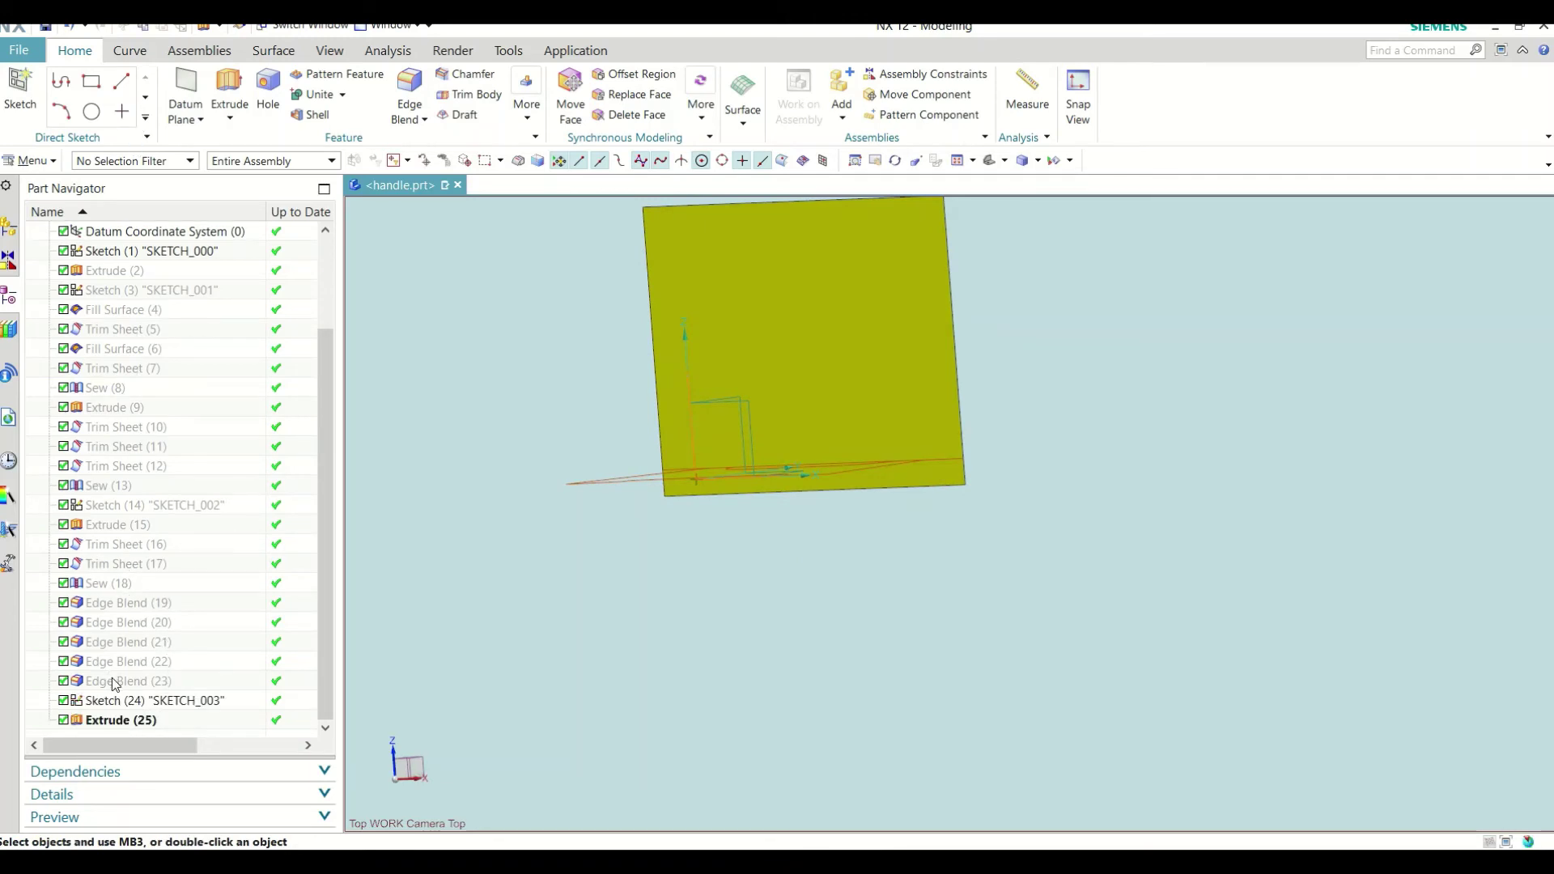
# Step: Show Edge Blend (23) so the yellow handle body reappears
pyautogui.click(115, 684)
pyautogui.rightClick(114, 684)
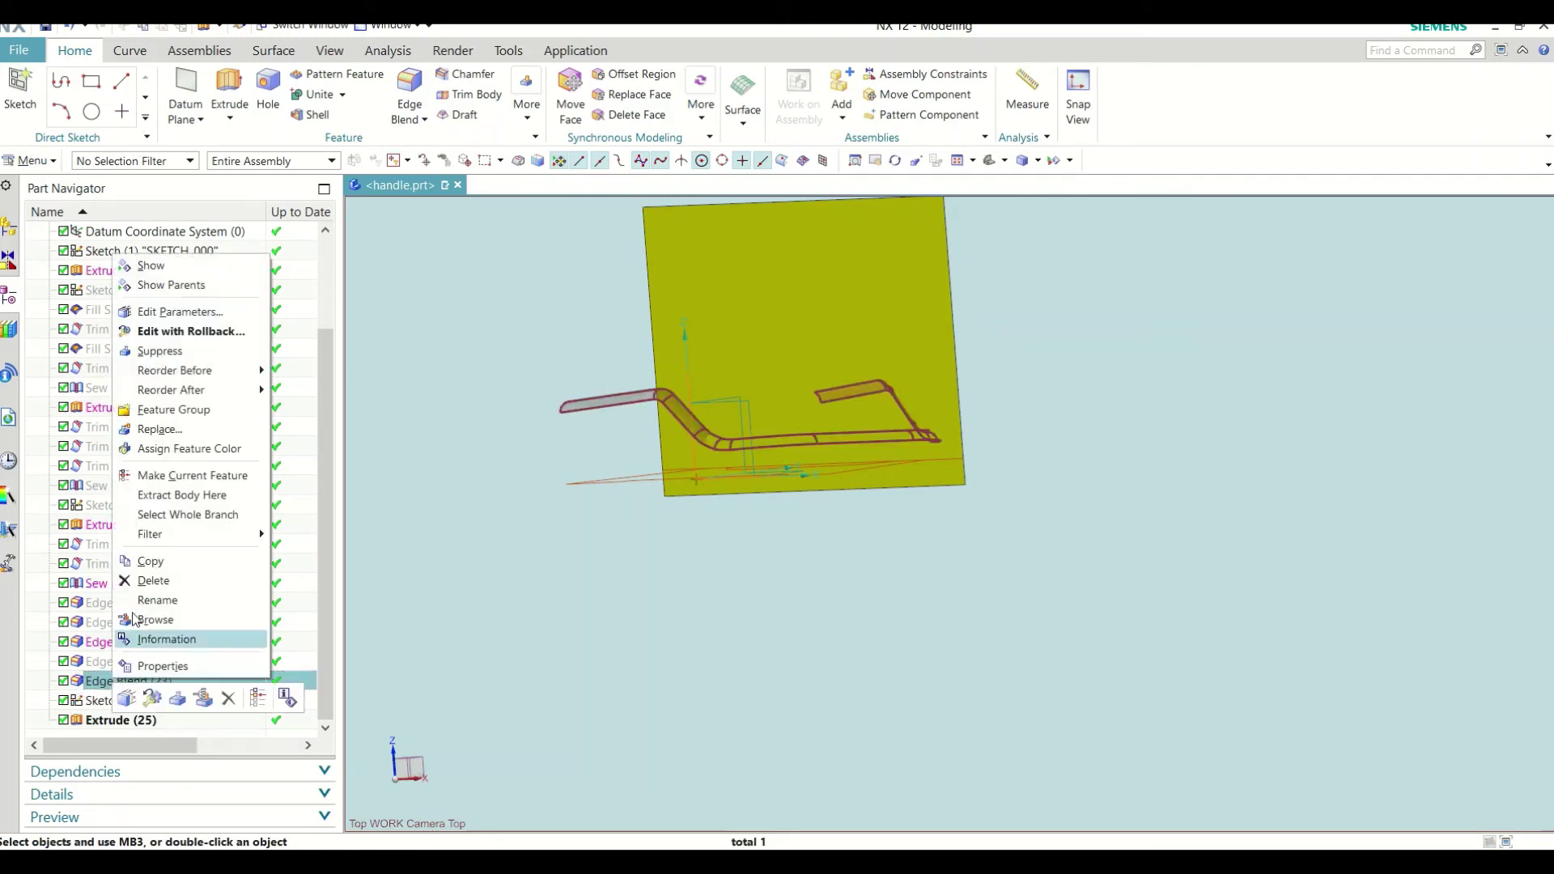
pyautogui.click(129, 272)
pyautogui.moveTo(875, 513)
pyautogui.mouseDown(button='middle')
pyautogui.moveTo(1023, 392)
pyautogui.moveTo(1034, 458)
pyautogui.moveTo(874, 356)
pyautogui.moveTo(882, 455)
pyautogui.moveTo(965, 427)
pyautogui.moveTo(945, 356)
pyautogui.mouseUp(button='middle')
pyautogui.press('Escape')
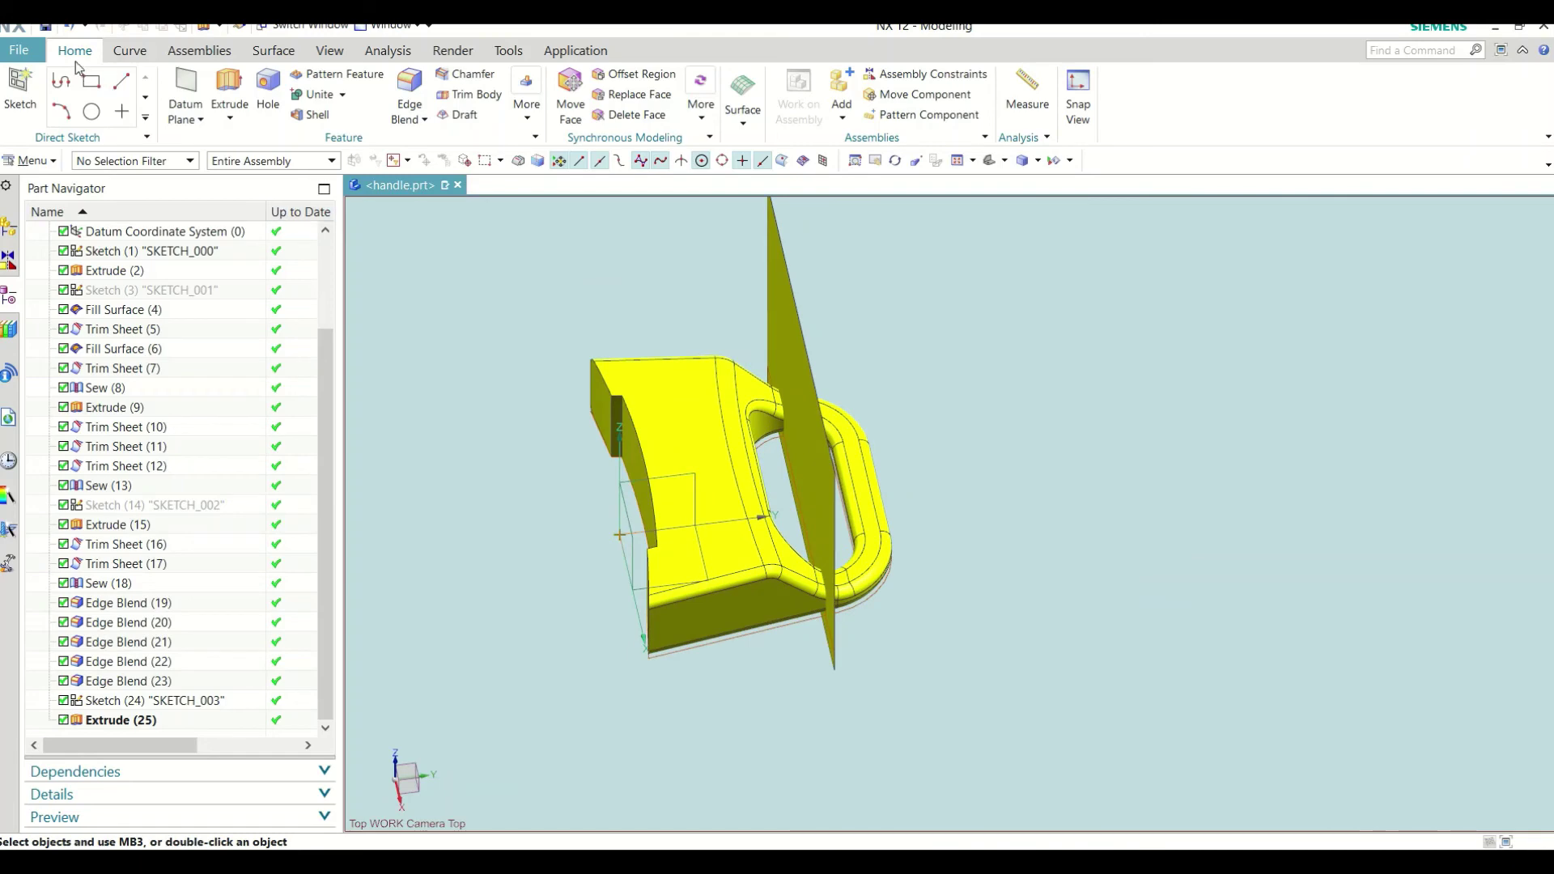
pyautogui.moveTo(423, 308)
pyautogui.mouseDown(button='middle')
pyautogui.moveTo(781, 441)
pyautogui.moveTo(746, 497)
pyautogui.mouseUp(button='middle')
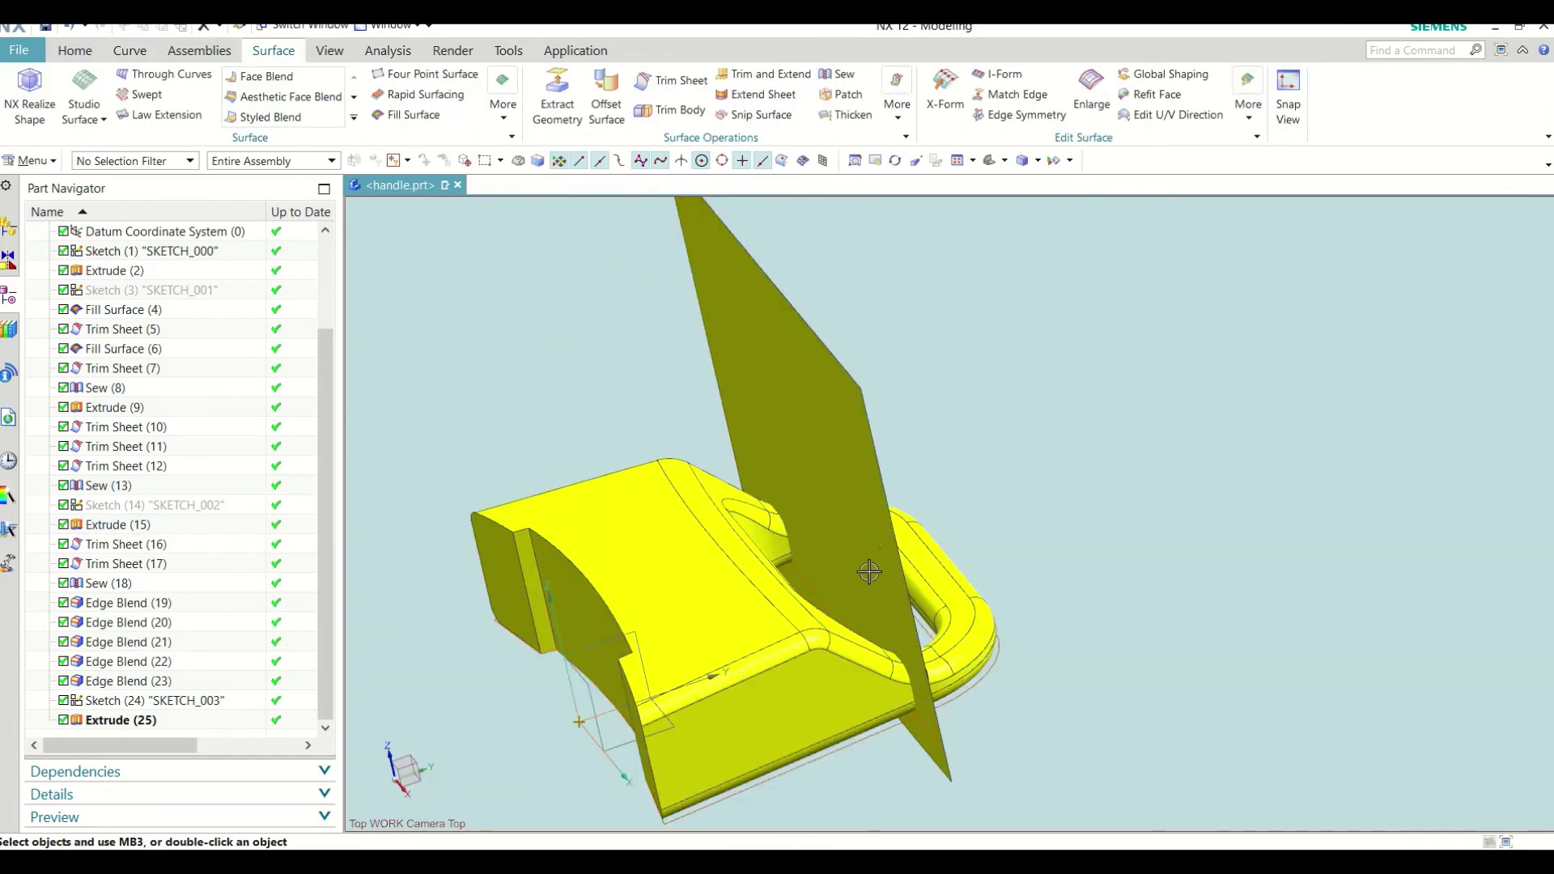
# Step: Trim the handle sheet with the Extrude (25) plane, discarding one region and keeping the target
pyautogui.moveTo(871, 573)
pyautogui.mouseDown(button='middle')
pyautogui.moveTo(833, 485)
pyautogui.moveTo(964, 454)
pyautogui.moveTo(857, 495)
pyautogui.moveTo(790, 364)
pyautogui.mouseUp(button='middle')
pyautogui.click(670, 81)
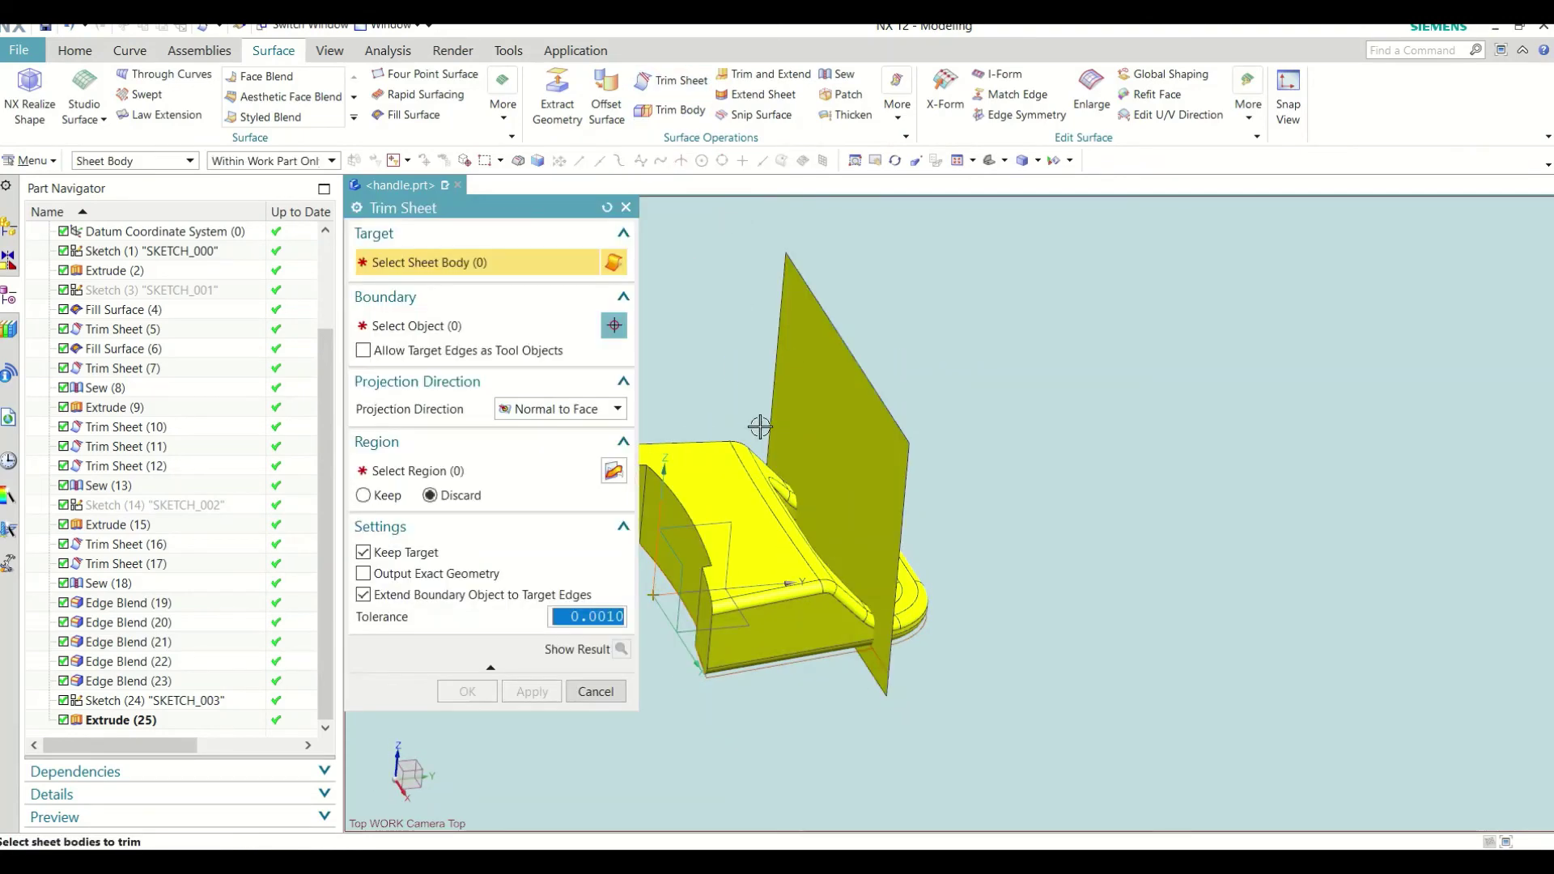
pyautogui.click(748, 506)
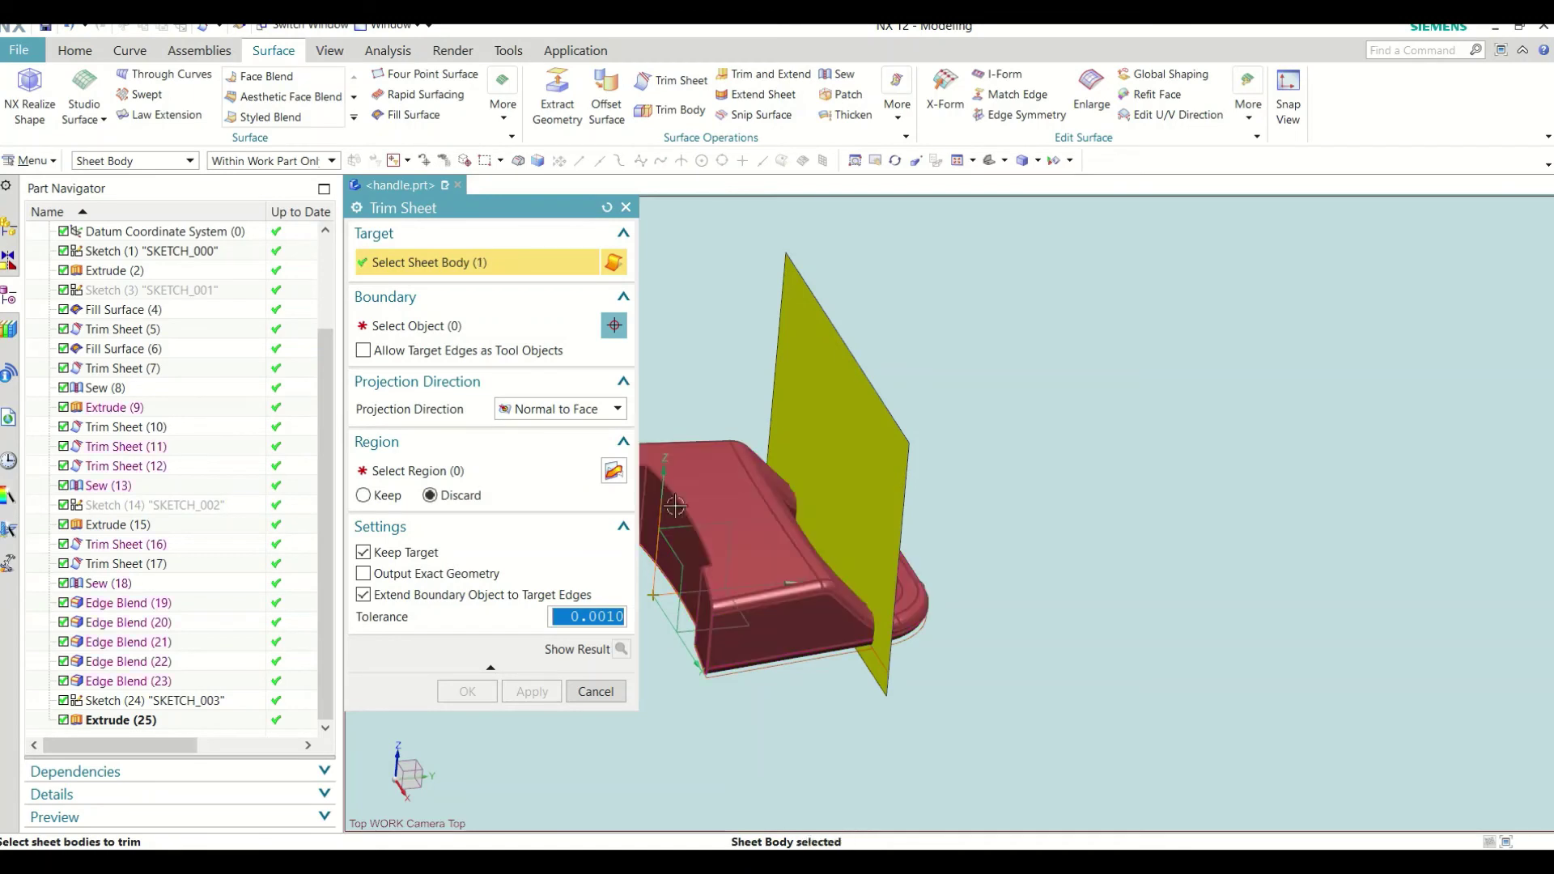
pyautogui.click(487, 330)
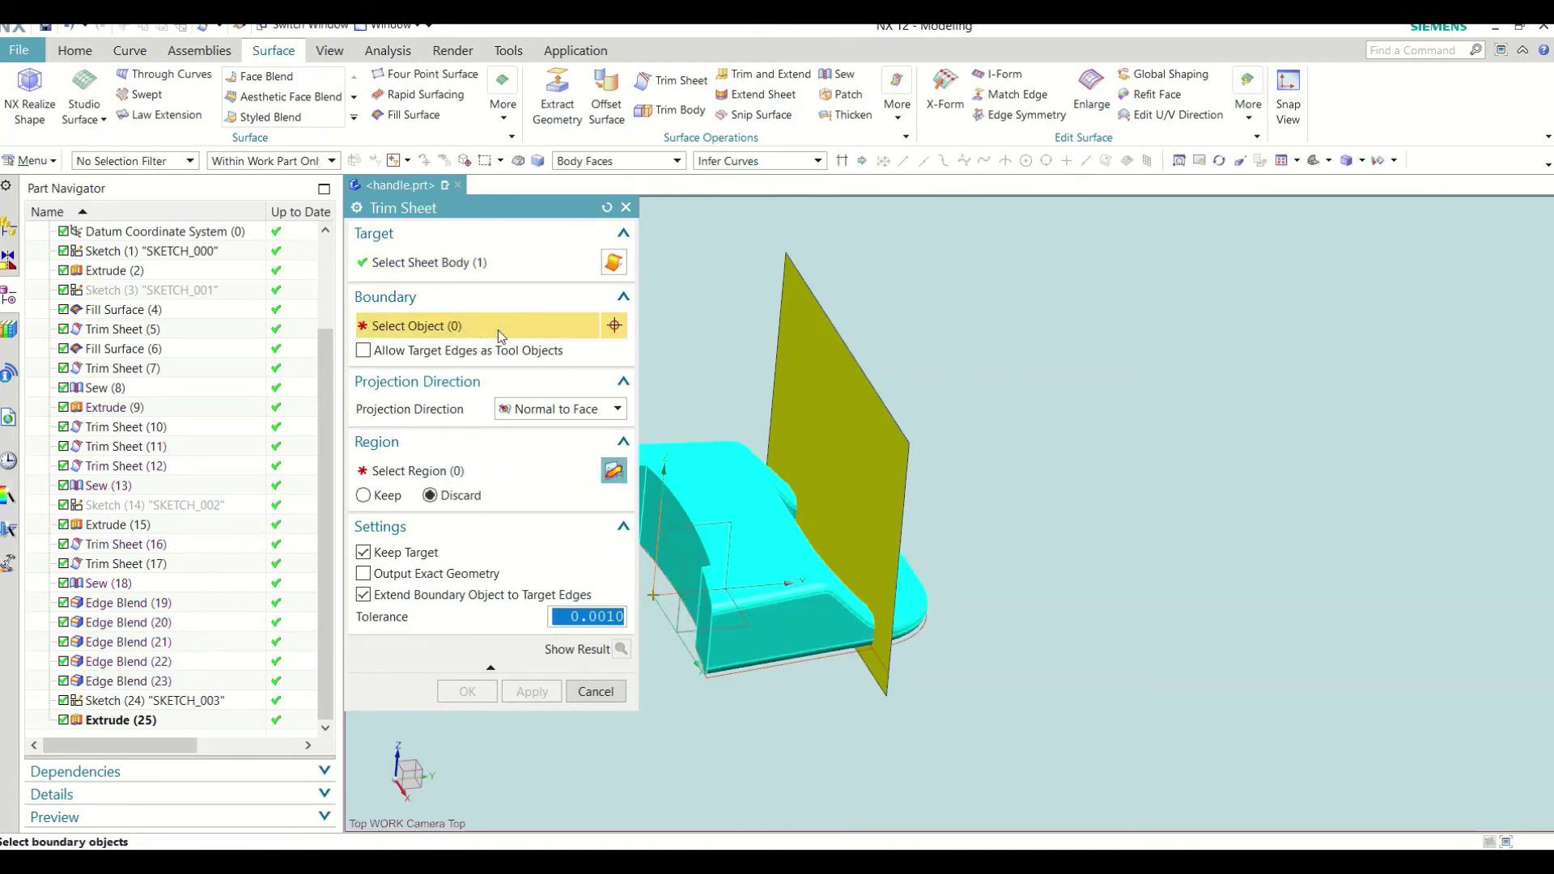
pyautogui.click(799, 394)
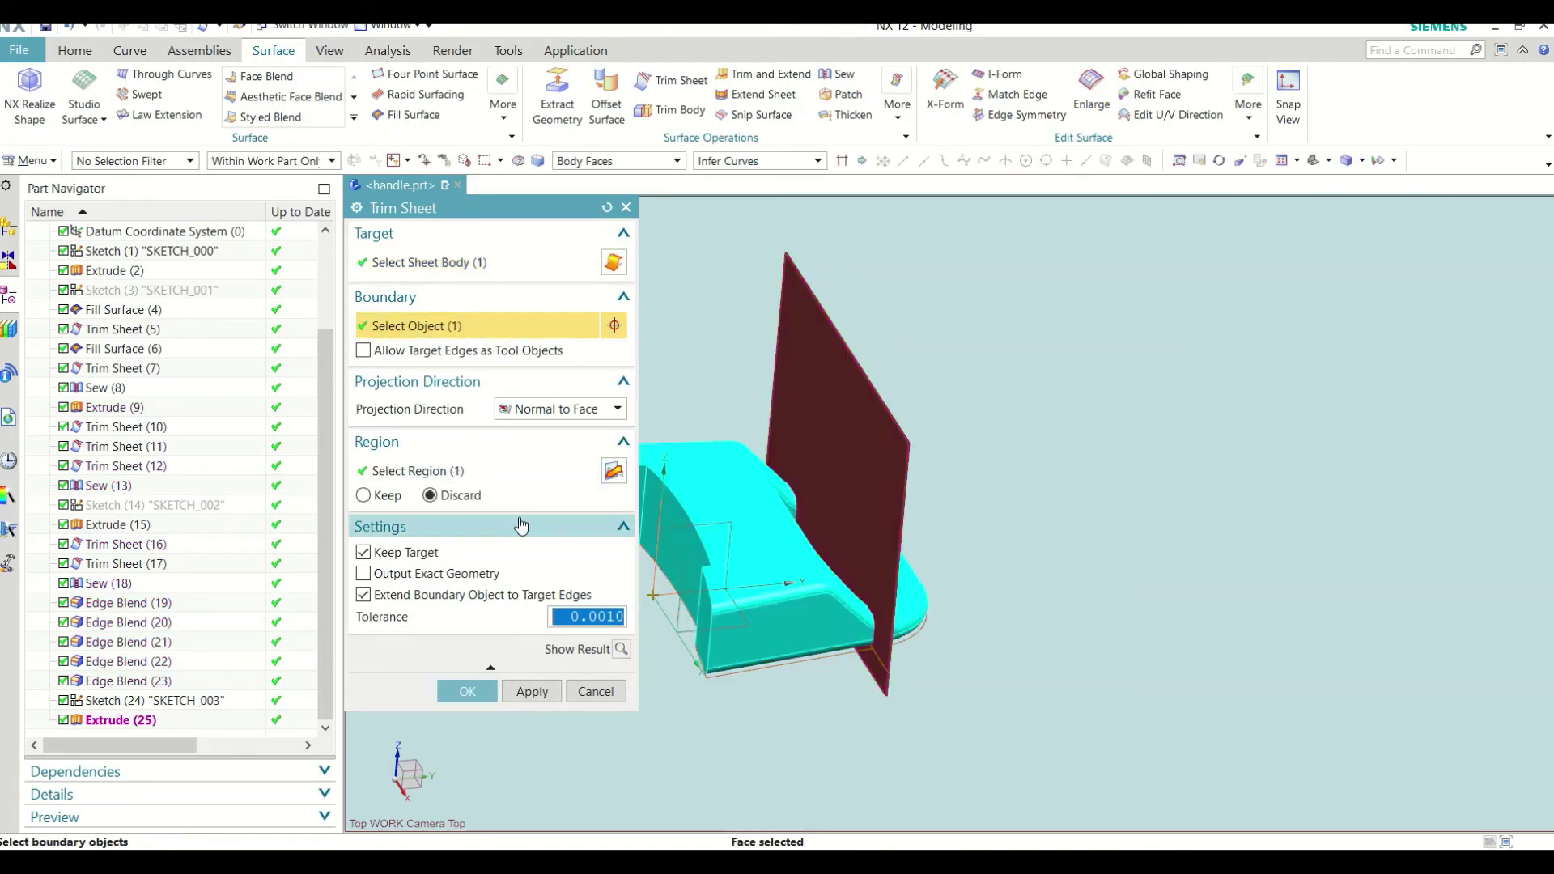
pyautogui.click(488, 473)
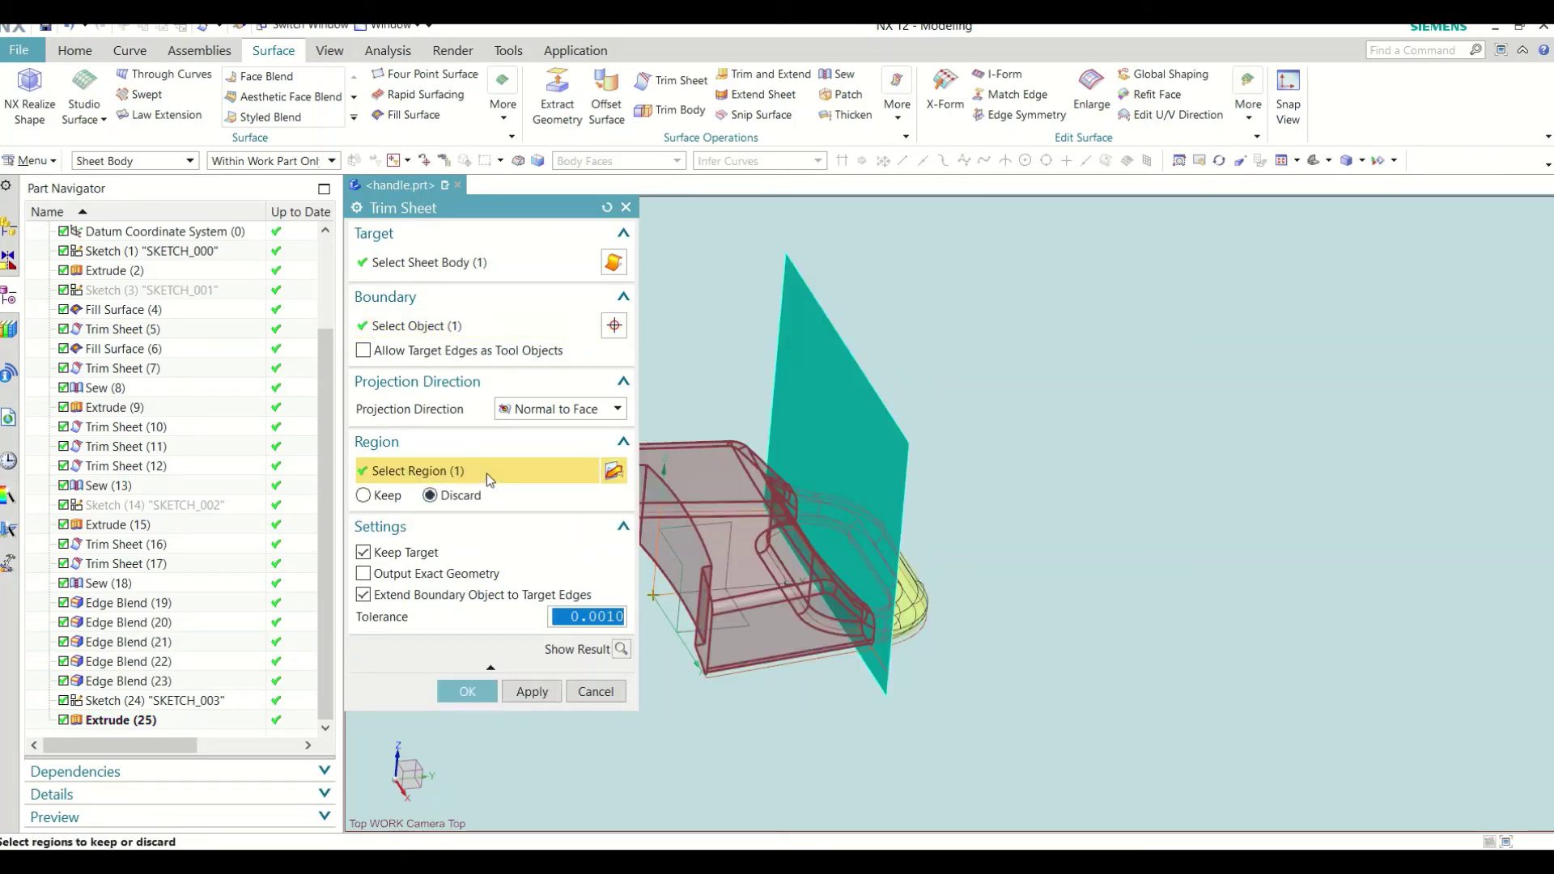
pyautogui.click(468, 693)
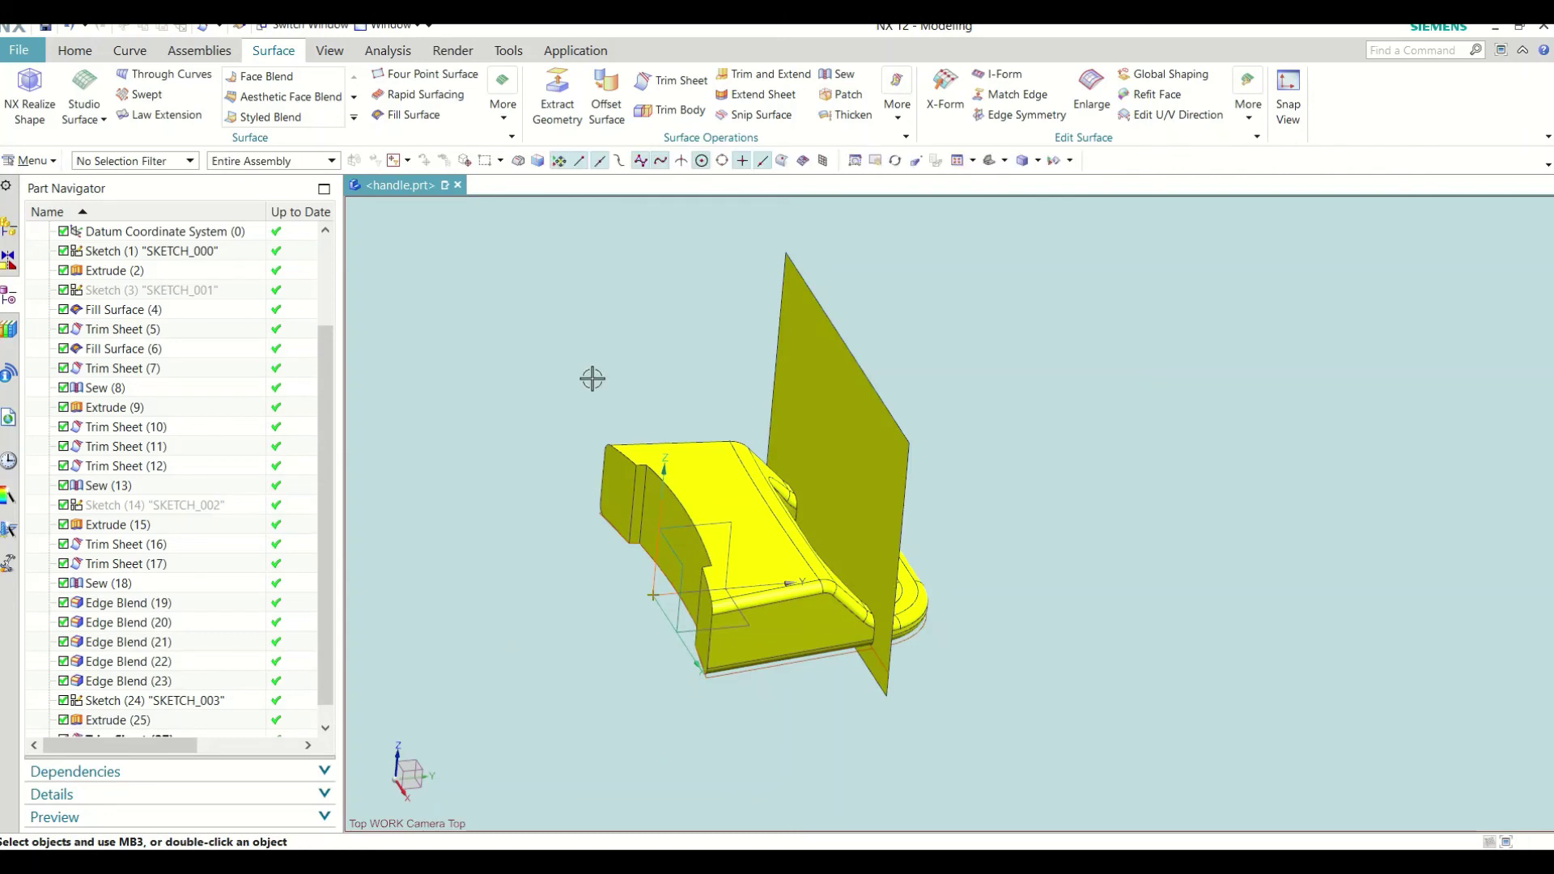
# Step: Hide the Edge Blend (23) handle body in the Part Navigator
pyautogui.moveTo(896, 541)
pyautogui.mouseDown(button='middle')
pyautogui.moveTo(1006, 482)
pyautogui.moveTo(1059, 519)
pyautogui.mouseUp(button='middle')
pyautogui.scroll(-1, 250, 671)
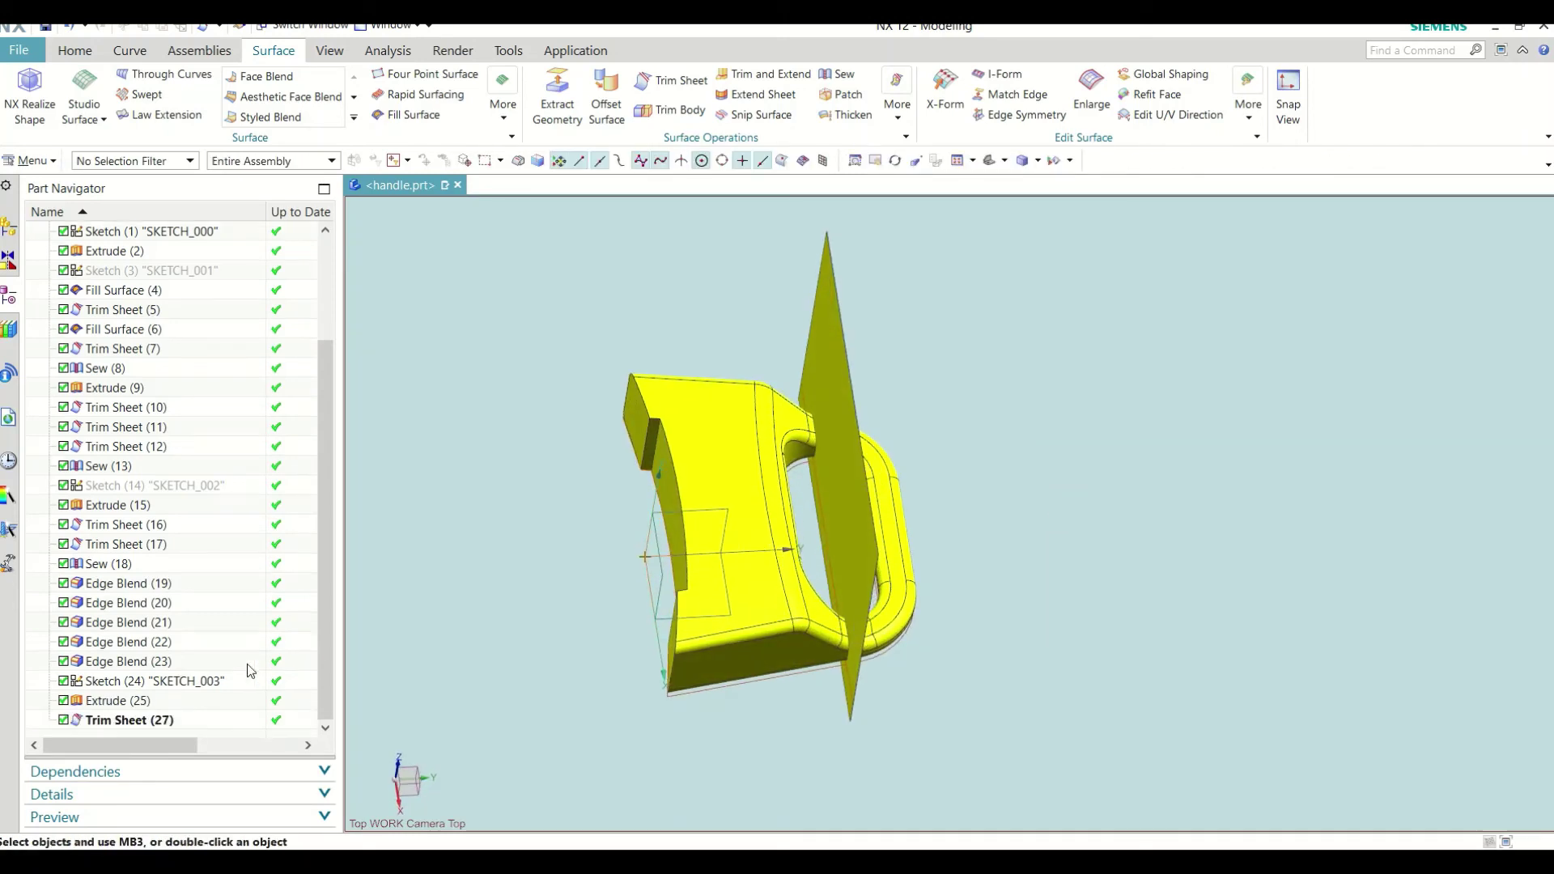
pyautogui.click(150, 721)
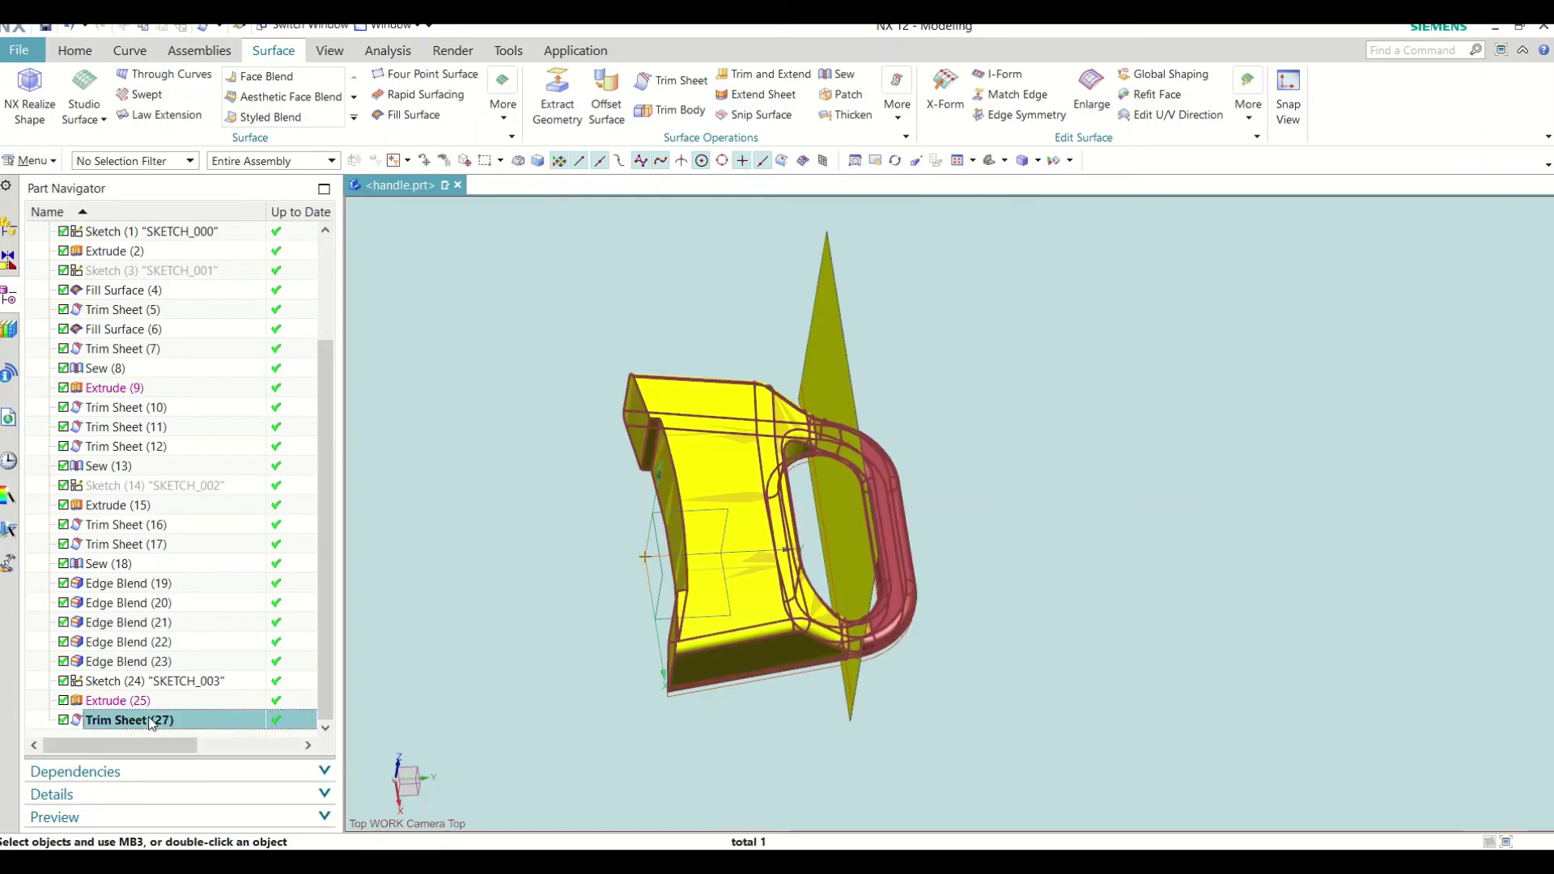
pyautogui.click(142, 704)
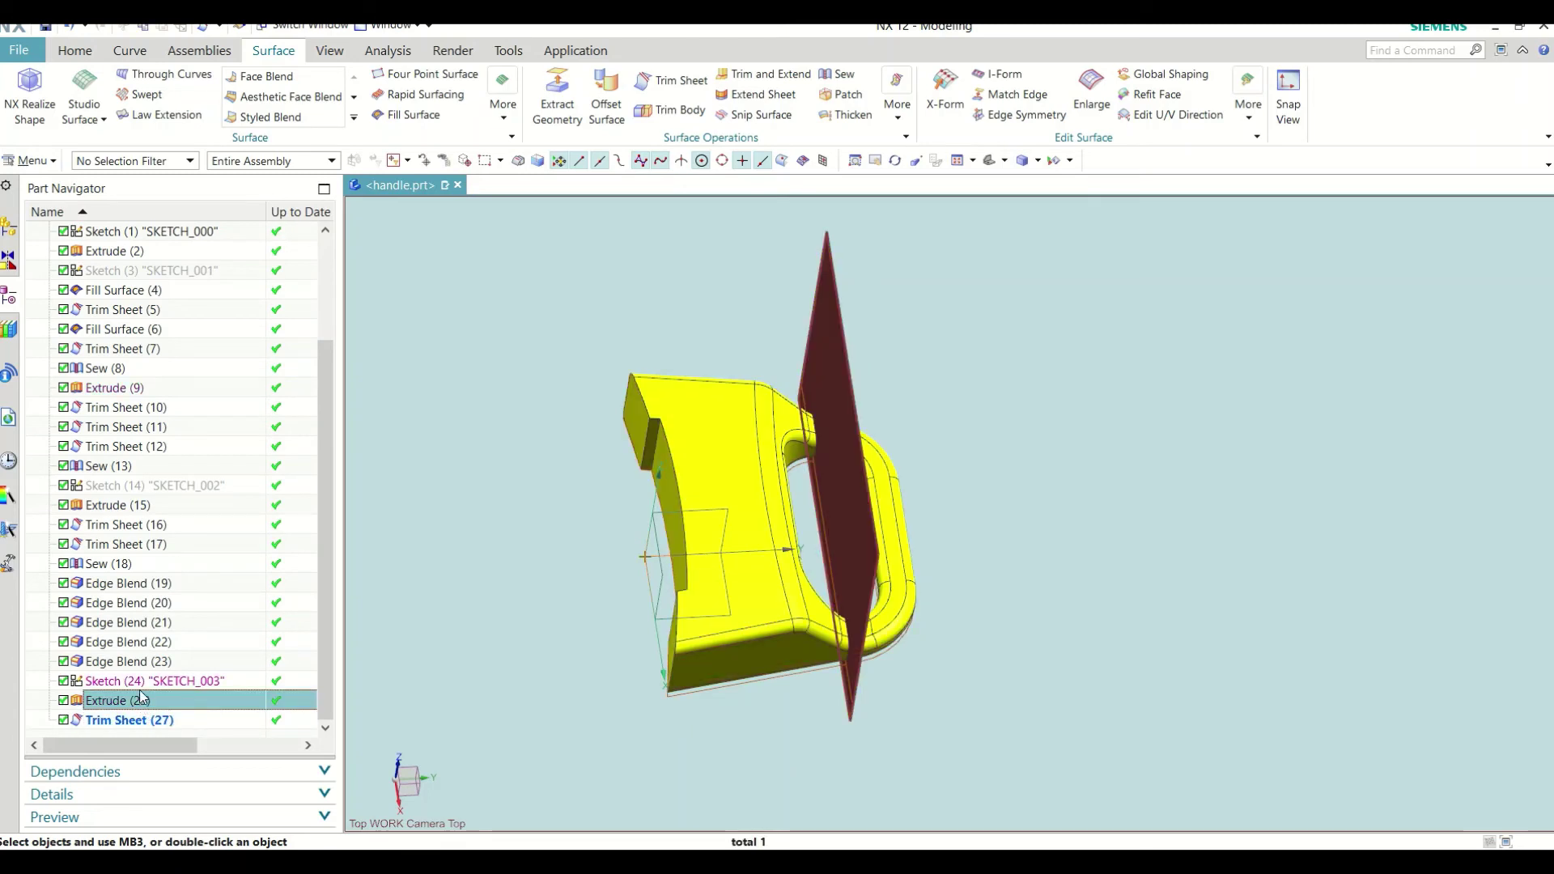
pyautogui.click(142, 668)
pyautogui.rightClick(141, 668)
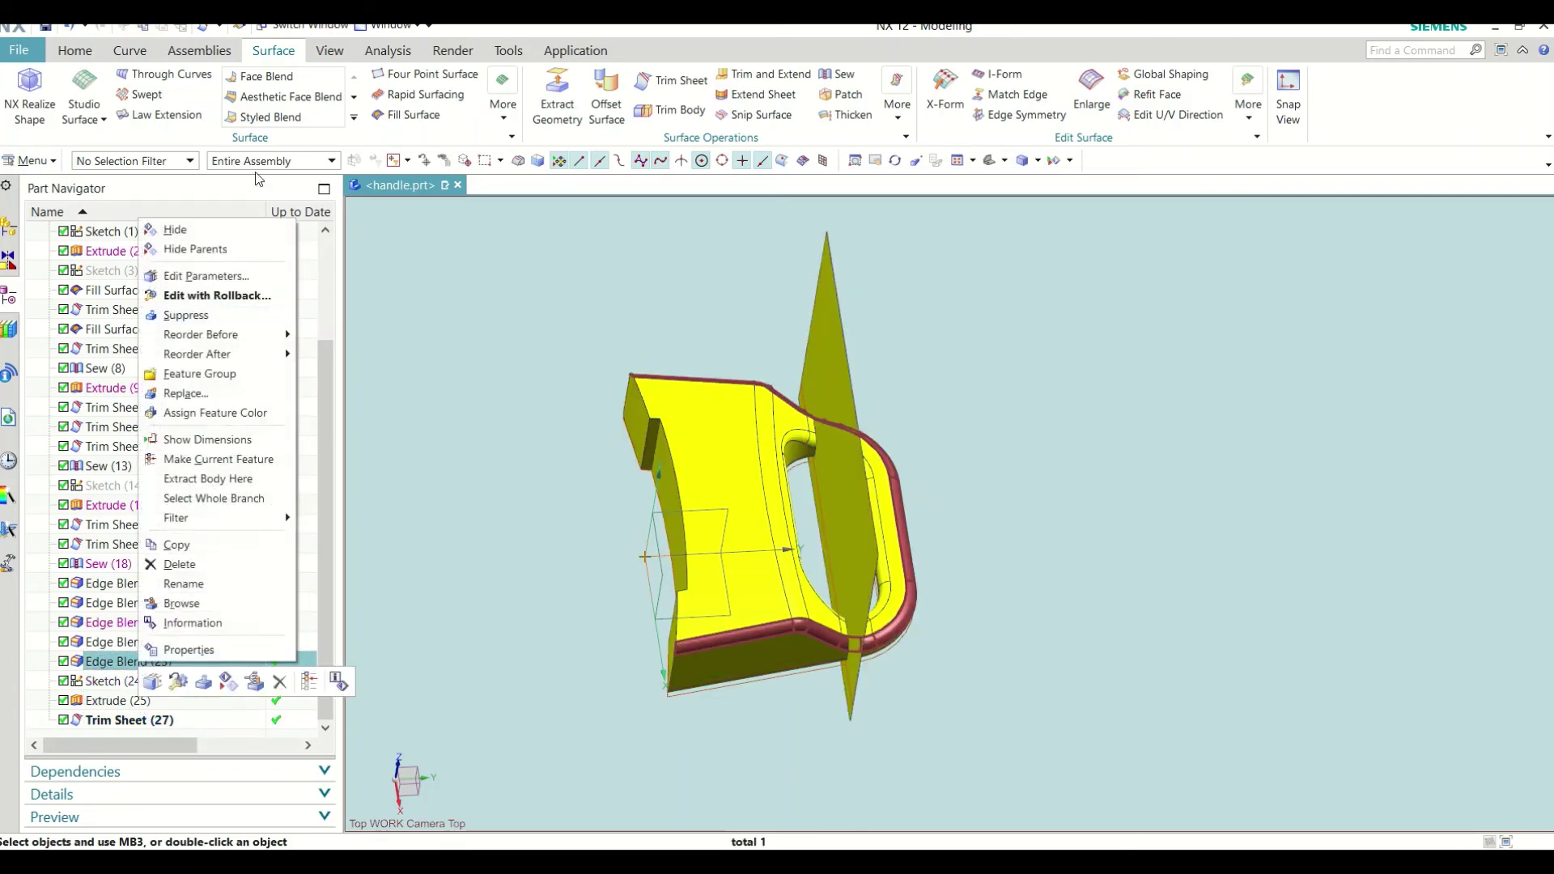
pyautogui.click(225, 230)
pyautogui.moveTo(607, 464)
pyautogui.mouseDown(button='middle')
pyautogui.moveTo(597, 450)
pyautogui.moveTo(671, 454)
pyautogui.mouseUp(button='middle')
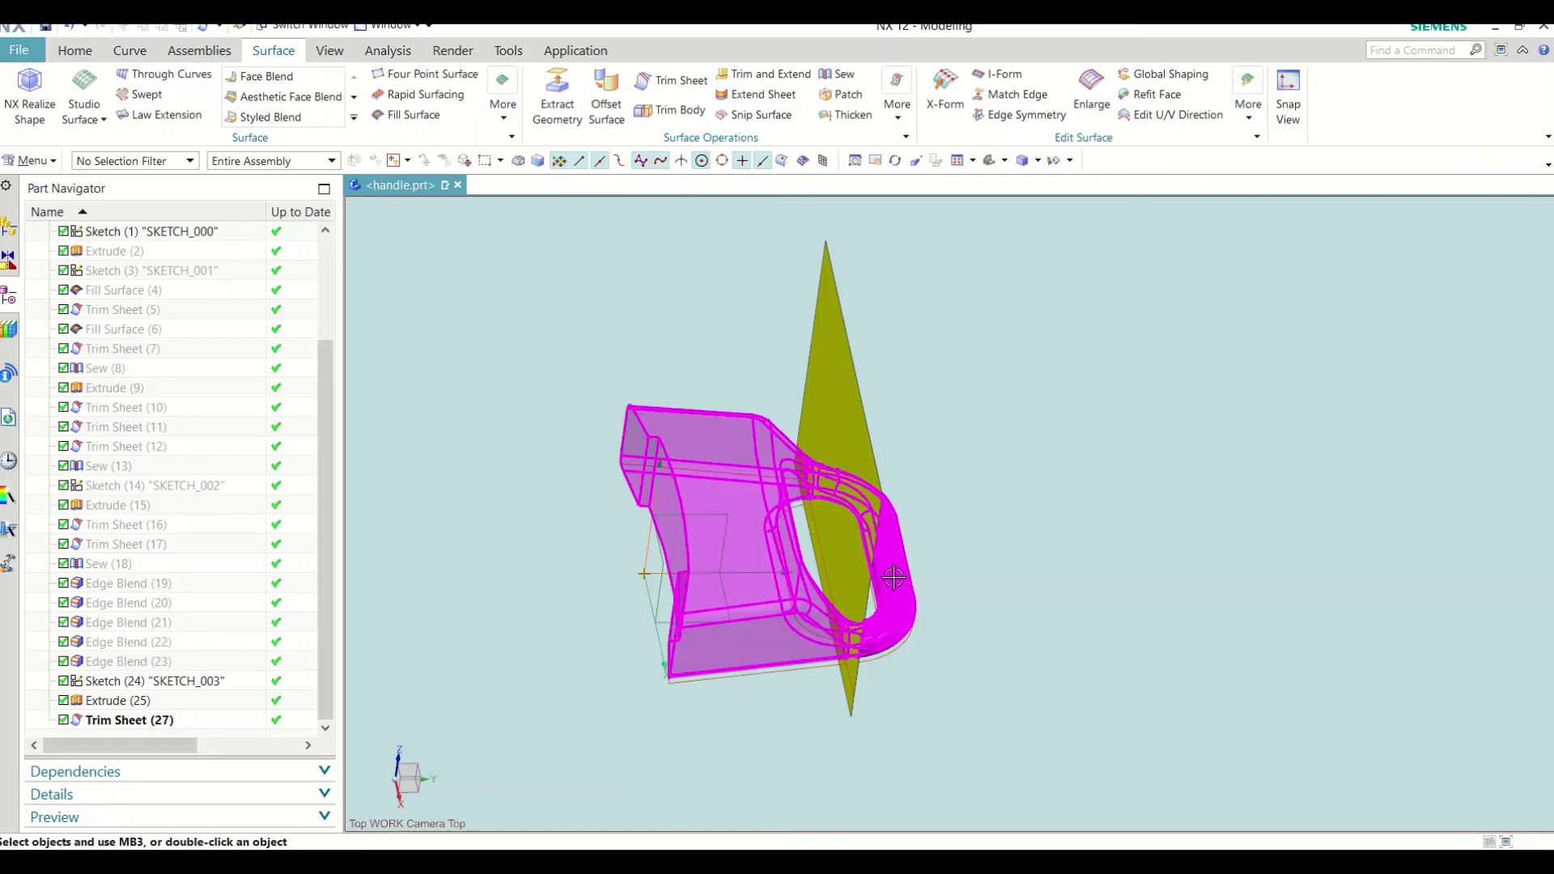
# Step: Hide Trim Sheet (27) and show Edge Blend (23) again
pyautogui.rightClick(108, 729)
pyautogui.click(154, 330)
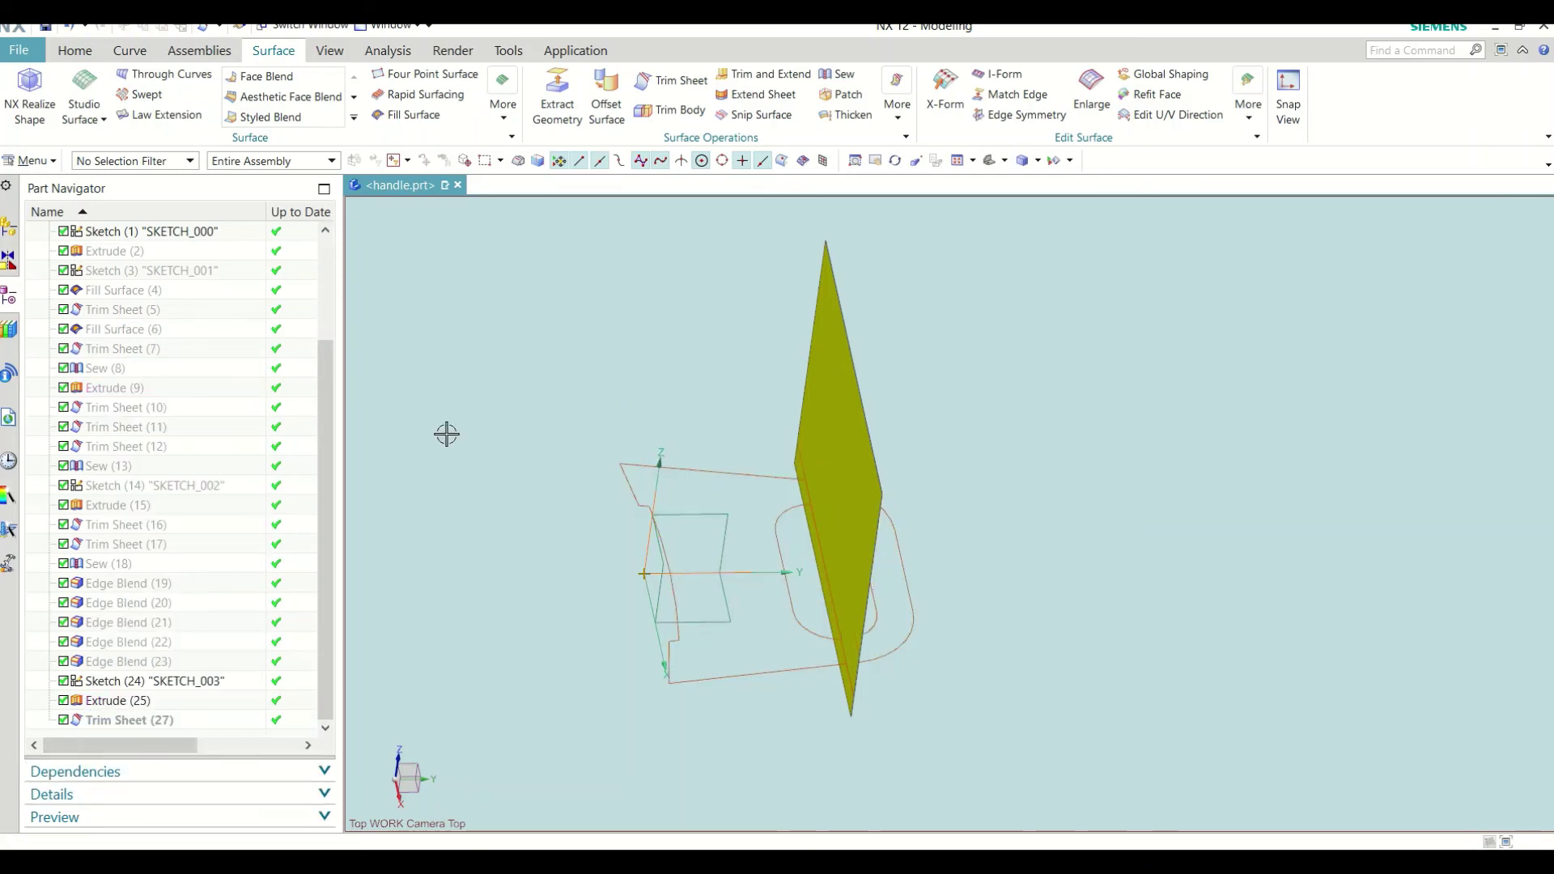
pyautogui.rightClick(142, 662)
pyautogui.click(194, 260)
pyautogui.rightClick(514, 305)
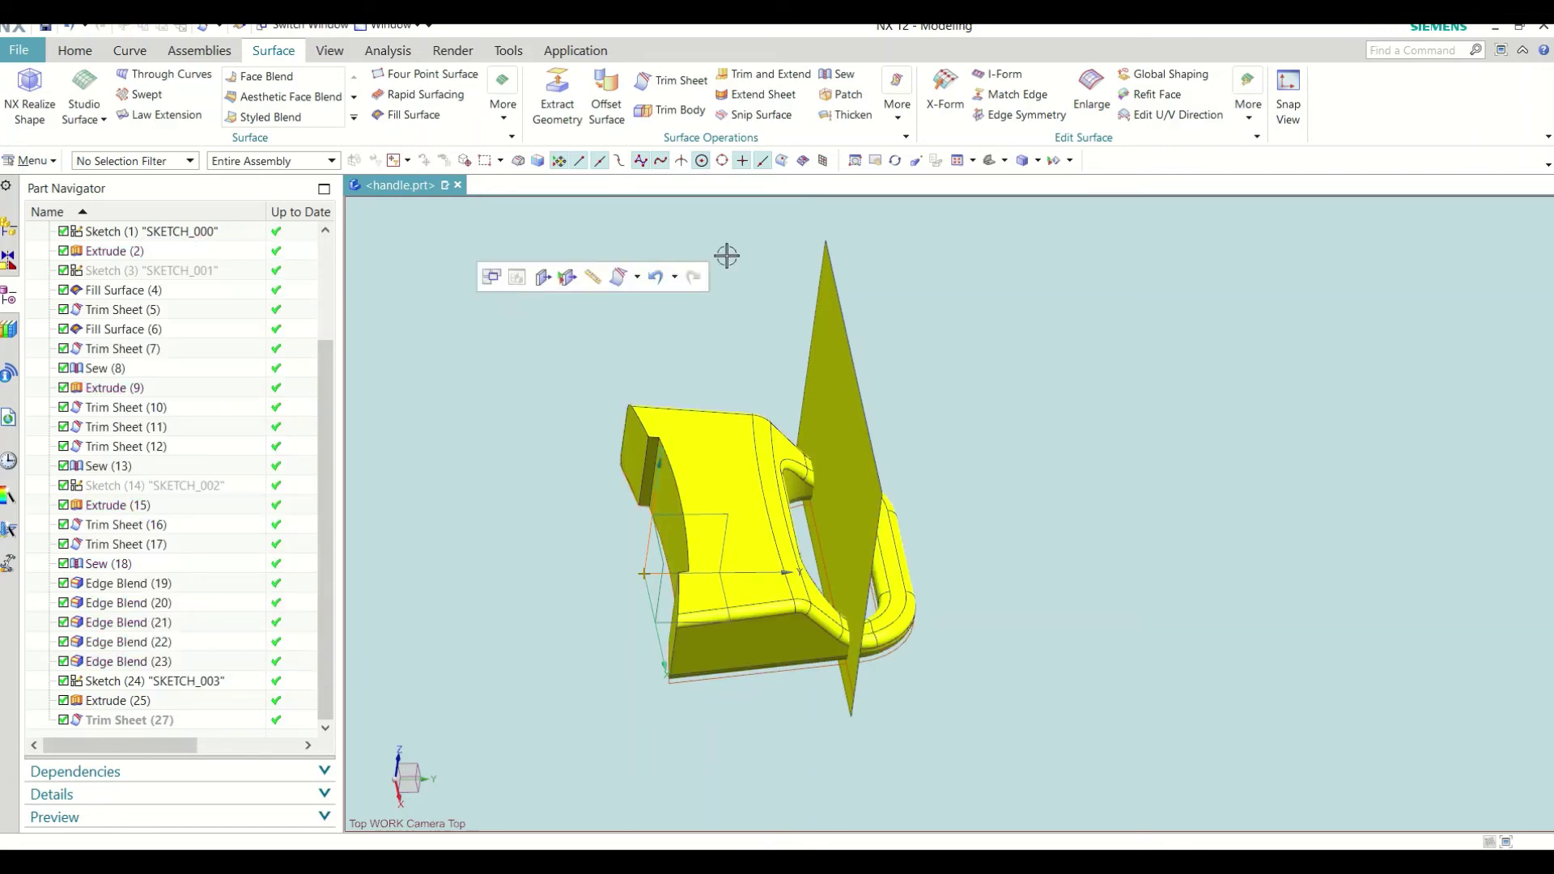
# Step: Cut the grip off the handle at the plane, with Keep Target unchecked and the picked region kept
pyautogui.click(670, 80)
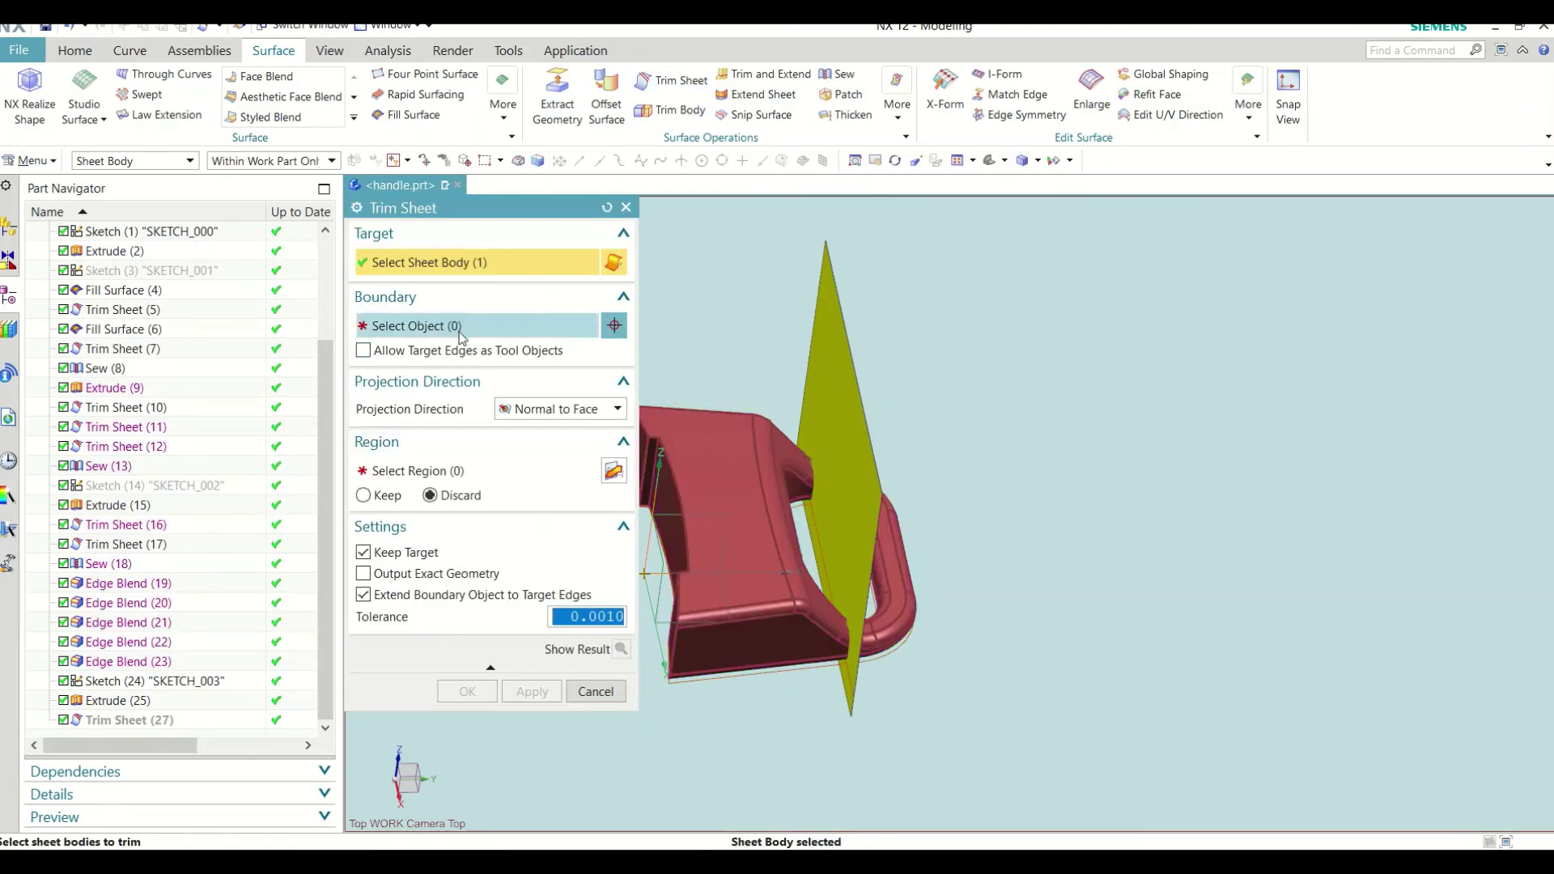
pyautogui.click(459, 328)
pyautogui.click(834, 388)
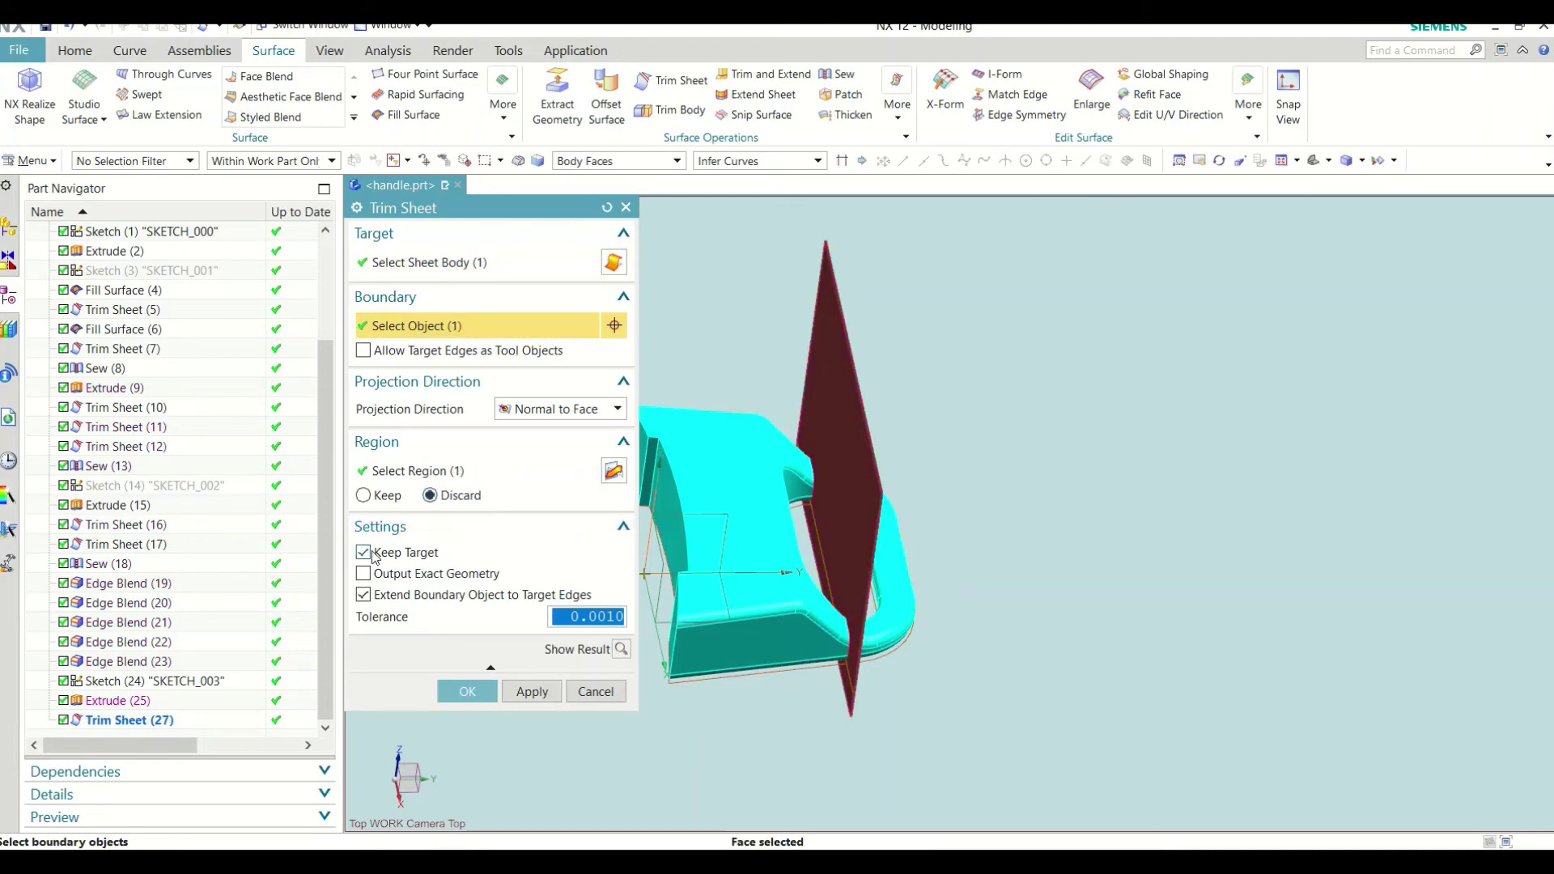
pyautogui.click(363, 553)
pyautogui.click(462, 473)
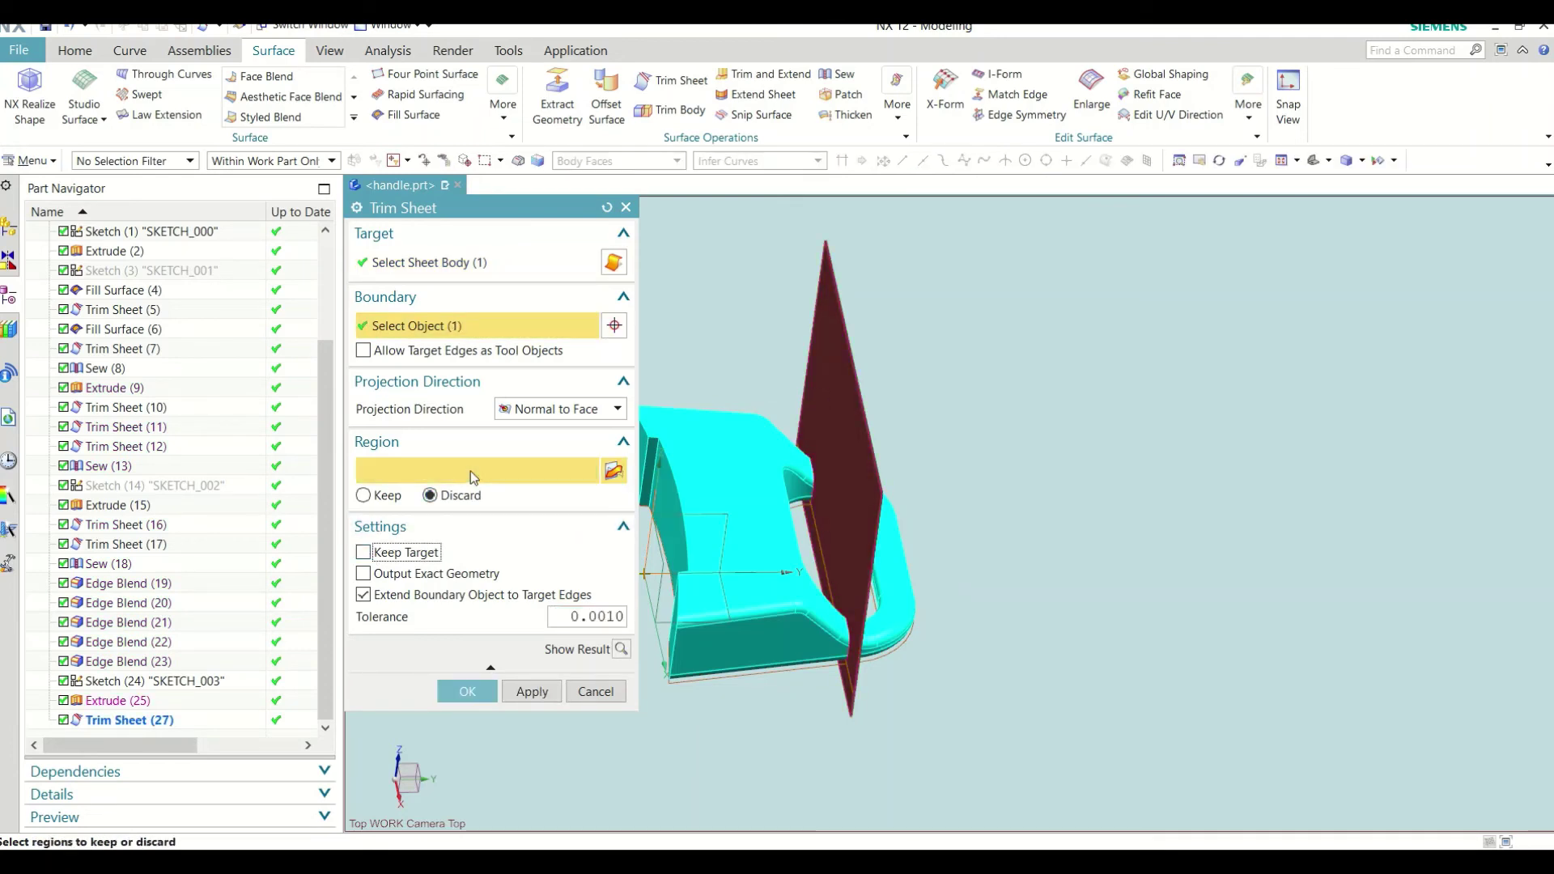
pyautogui.click(378, 497)
pyautogui.click(468, 691)
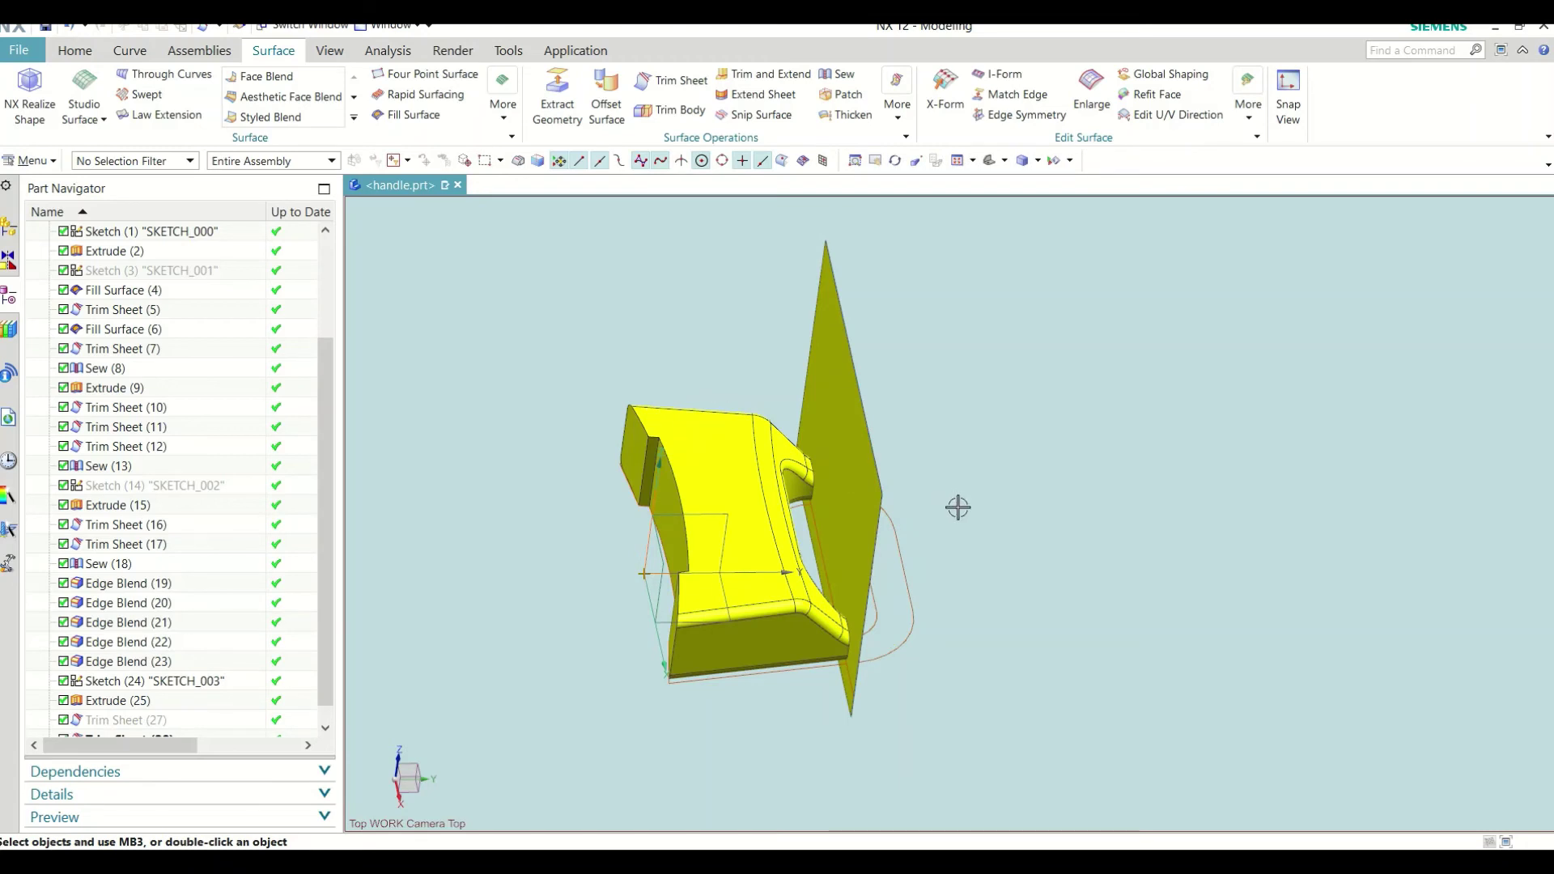
pyautogui.moveTo(958, 507); pyautogui.dragTo(877, 381, button='middle')
# Step: Trim the plane against the handle faces, discarding the outer region to leave end caps
pyautogui.click(876, 381)
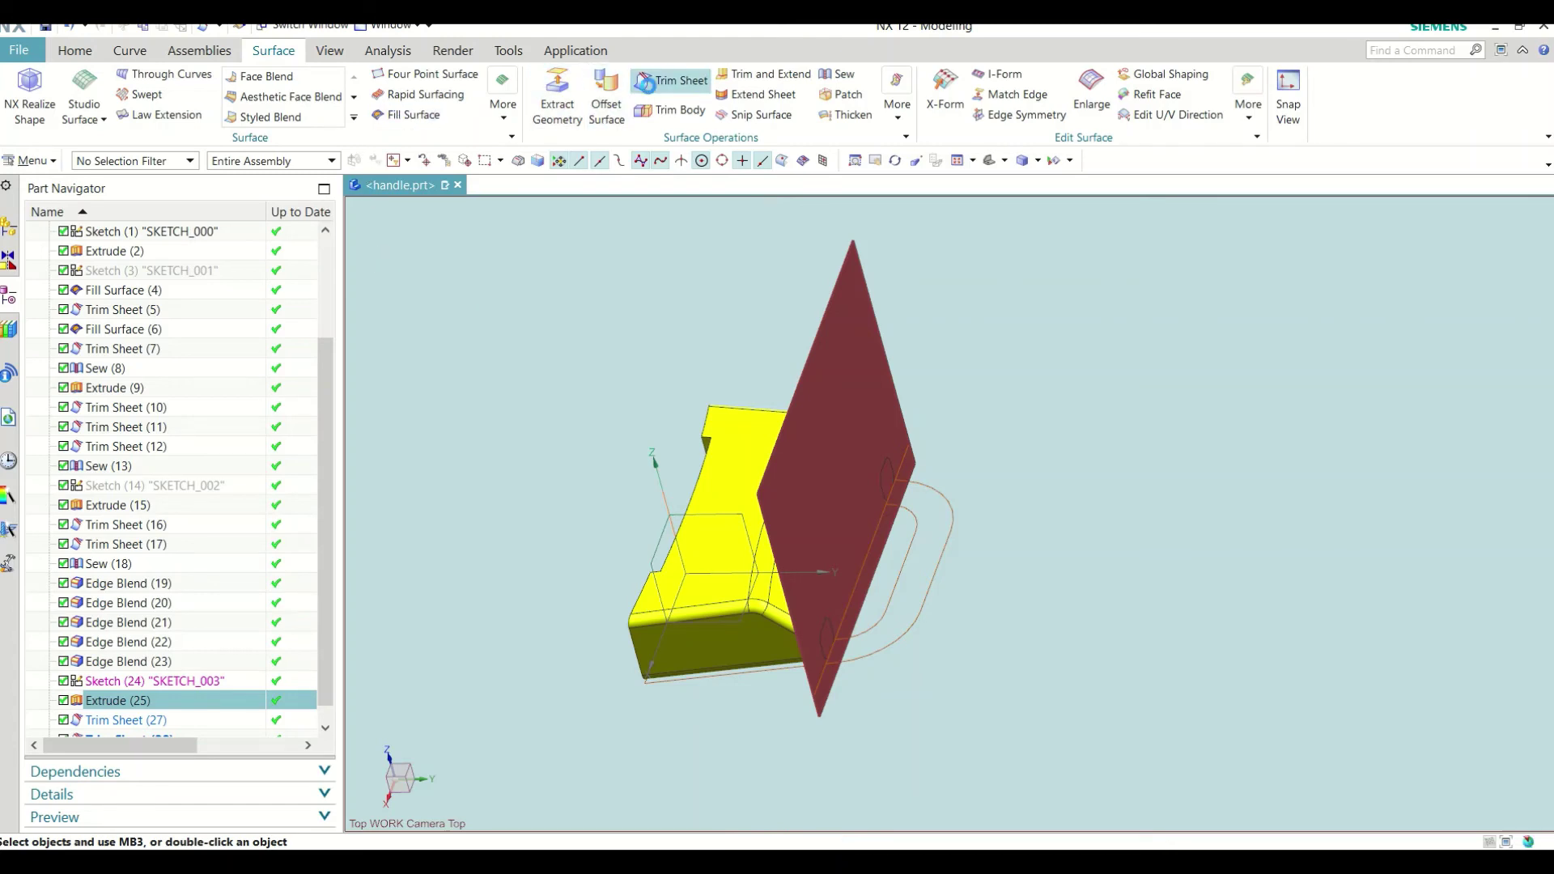
pyautogui.click(656, 81)
pyautogui.click(486, 325)
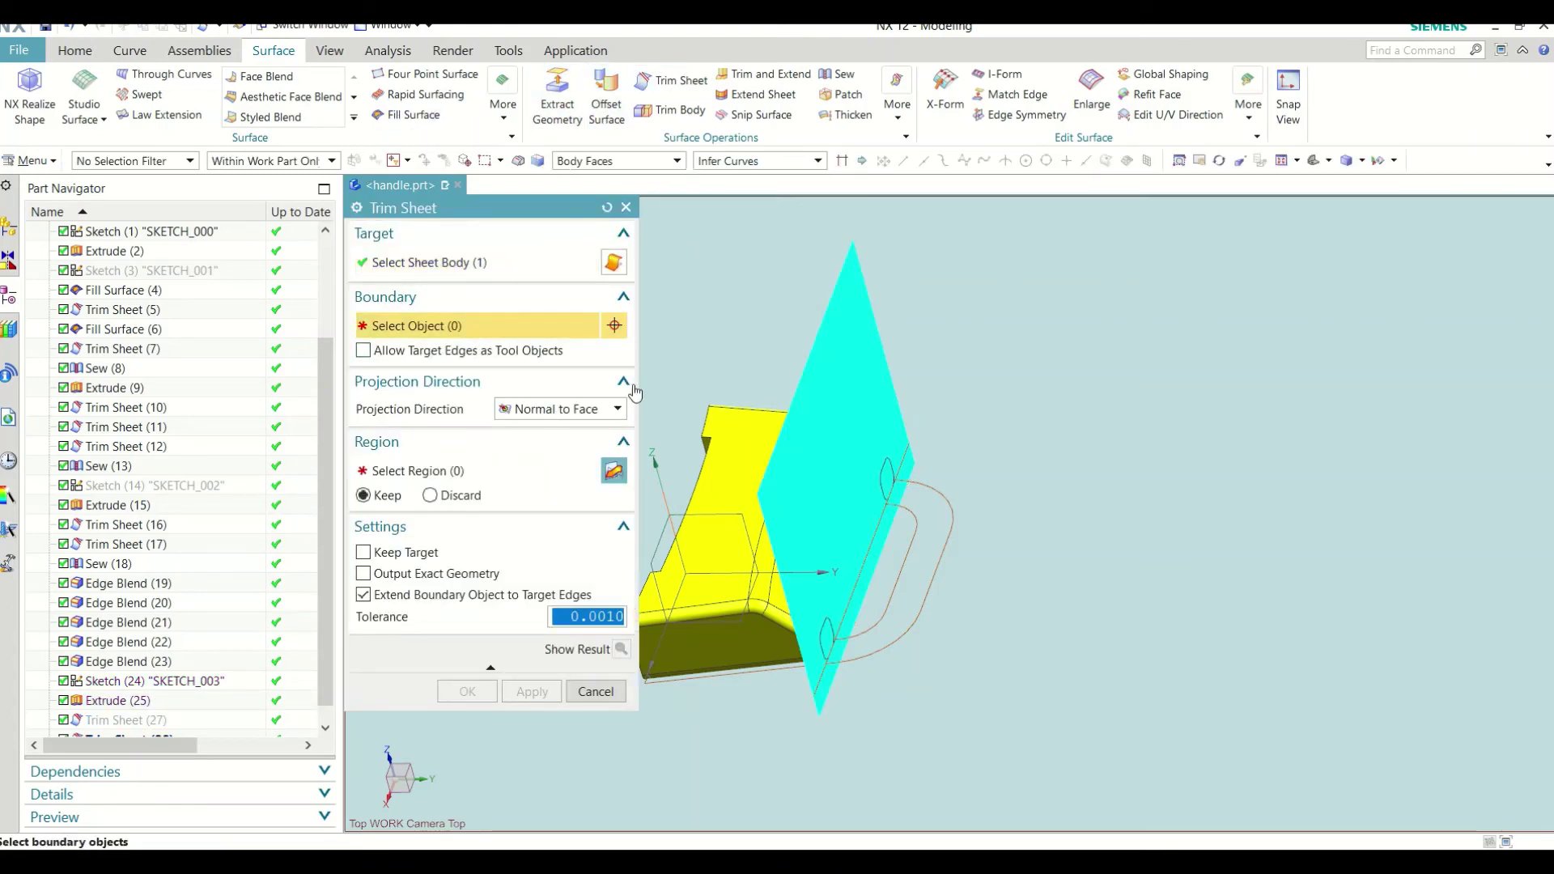
pyautogui.click(712, 470)
pyautogui.click(472, 476)
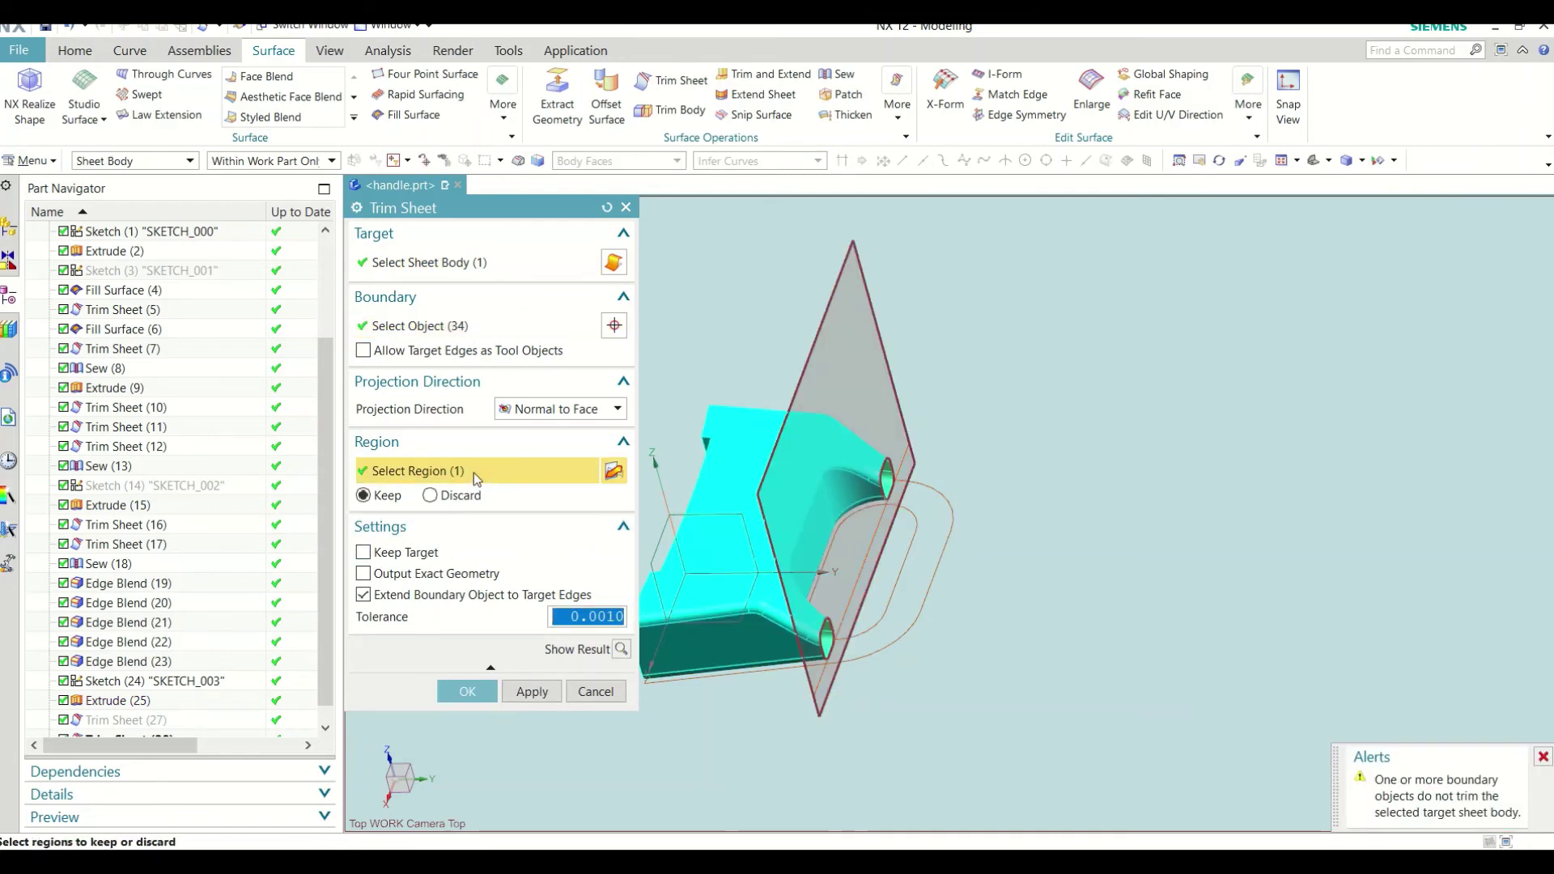
pyautogui.click(441, 495)
pyautogui.click(467, 690)
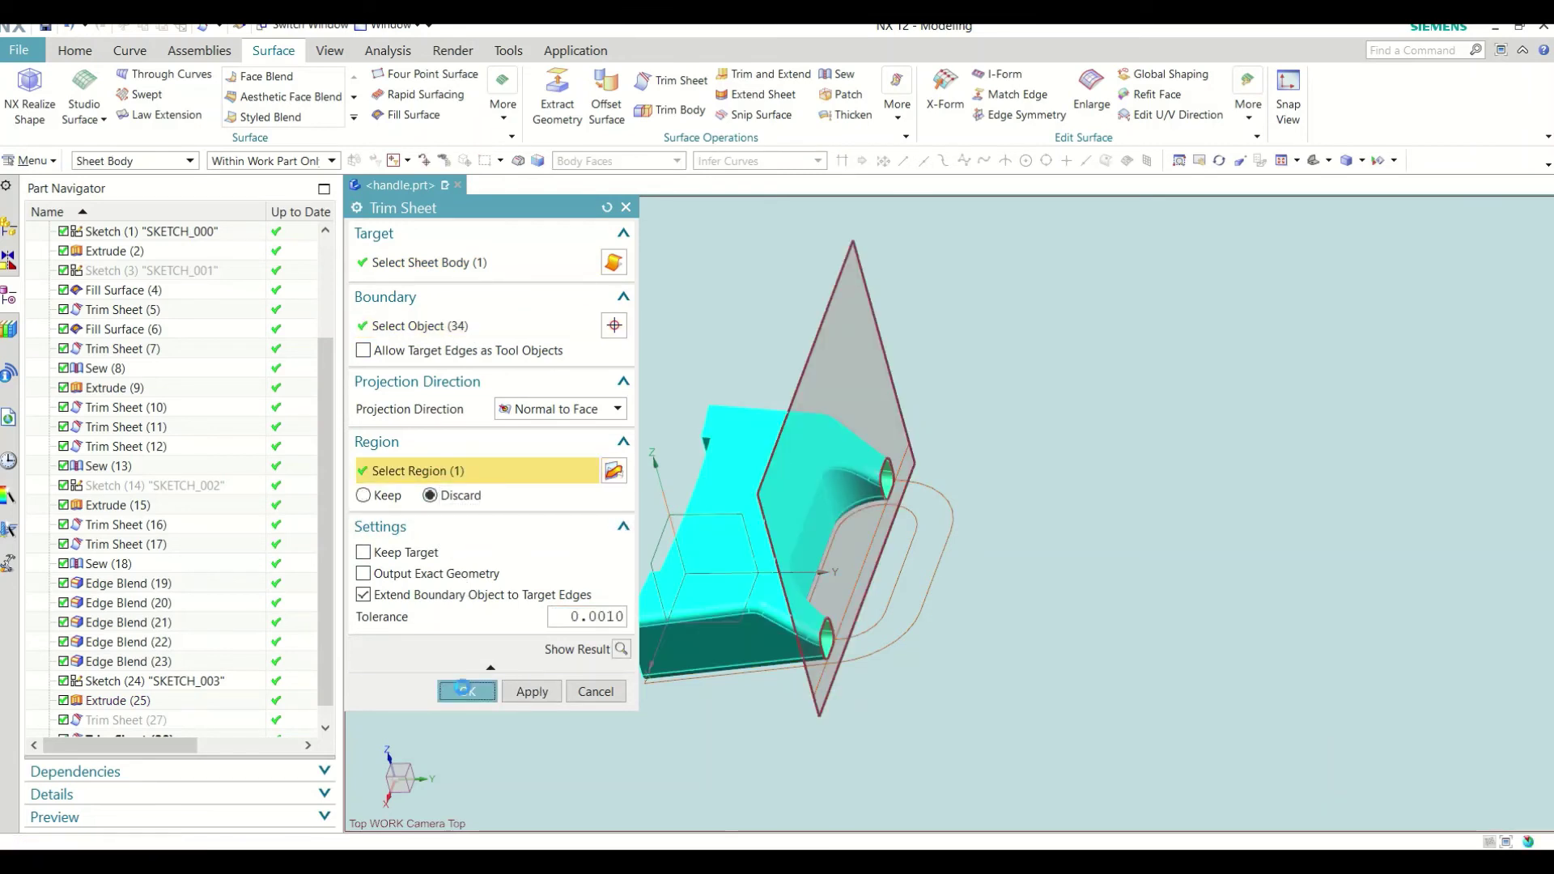
pyautogui.moveTo(520, 461); pyautogui.dragTo(556, 423, button='middle')
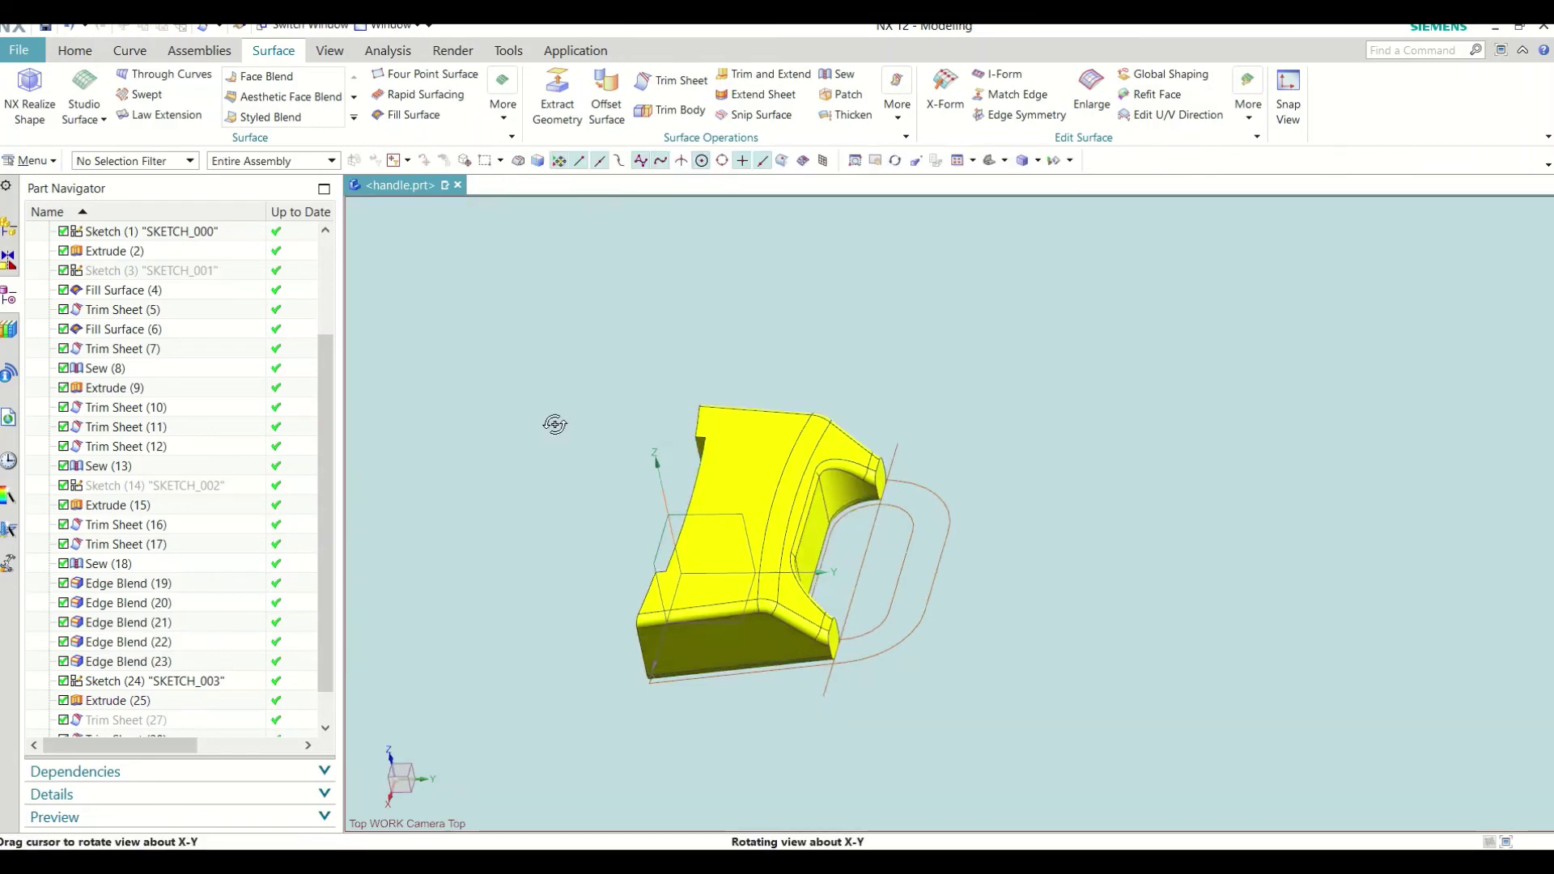
pyautogui.click(830, 78)
# Step: Sew the cap sheet onto the trimmed handle, with the handle as target and the cap as tool
pyautogui.scroll(-3, 1079, 490)
pyautogui.click(971, 489)
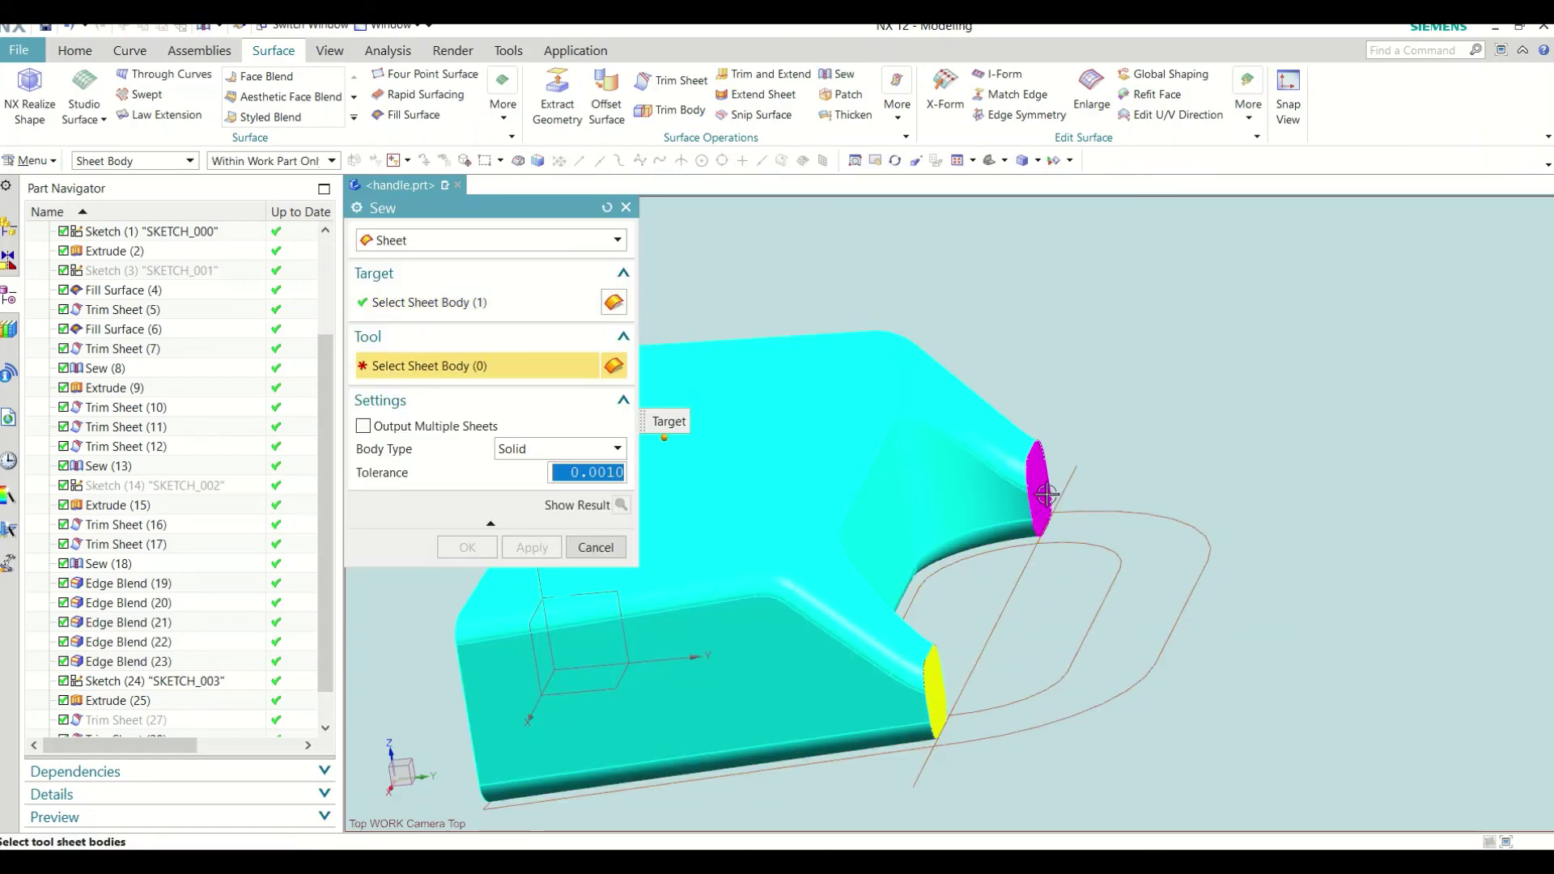
pyautogui.click(1047, 495)
pyautogui.click(491, 554)
pyautogui.moveTo(624, 523)
pyautogui.mouseDown(button='middle')
pyautogui.moveTo(869, 540)
pyautogui.moveTo(770, 580)
pyautogui.moveTo(828, 597)
pyautogui.moveTo(857, 555)
pyautogui.moveTo(801, 536)
pyautogui.moveTo(835, 552)
pyautogui.moveTo(840, 534)
pyautogui.moveTo(834, 551)
pyautogui.mouseUp(button='middle')
# Step: Hide the Trim Sheet (27) surfaces
pyautogui.scroll(-1, 214, 643)
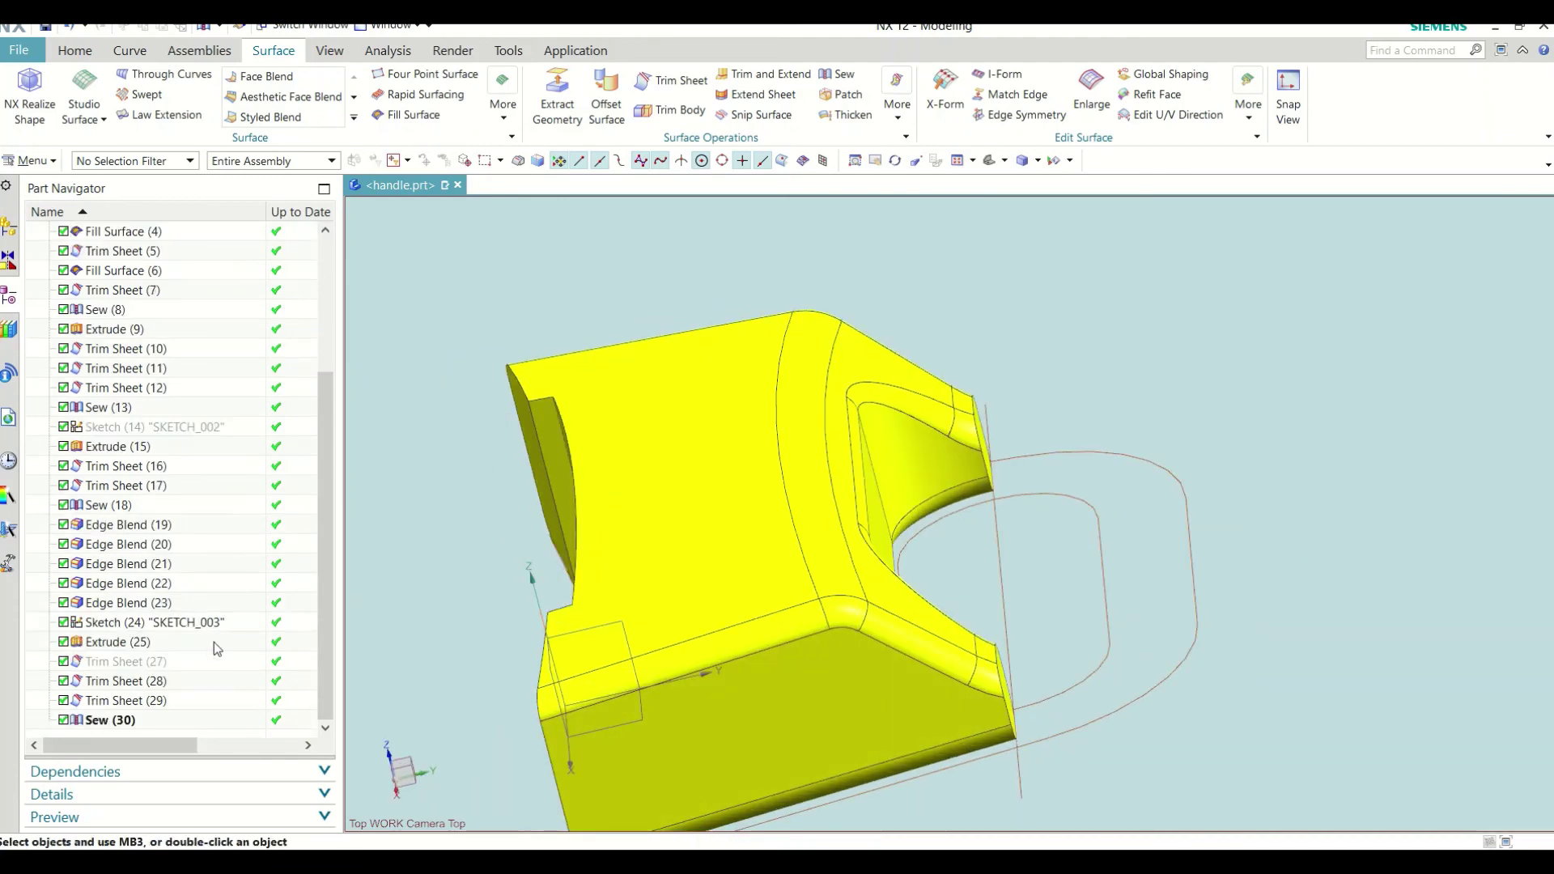
pyautogui.click(138, 669)
pyautogui.hotkey('ctrl', 'shift', 's')
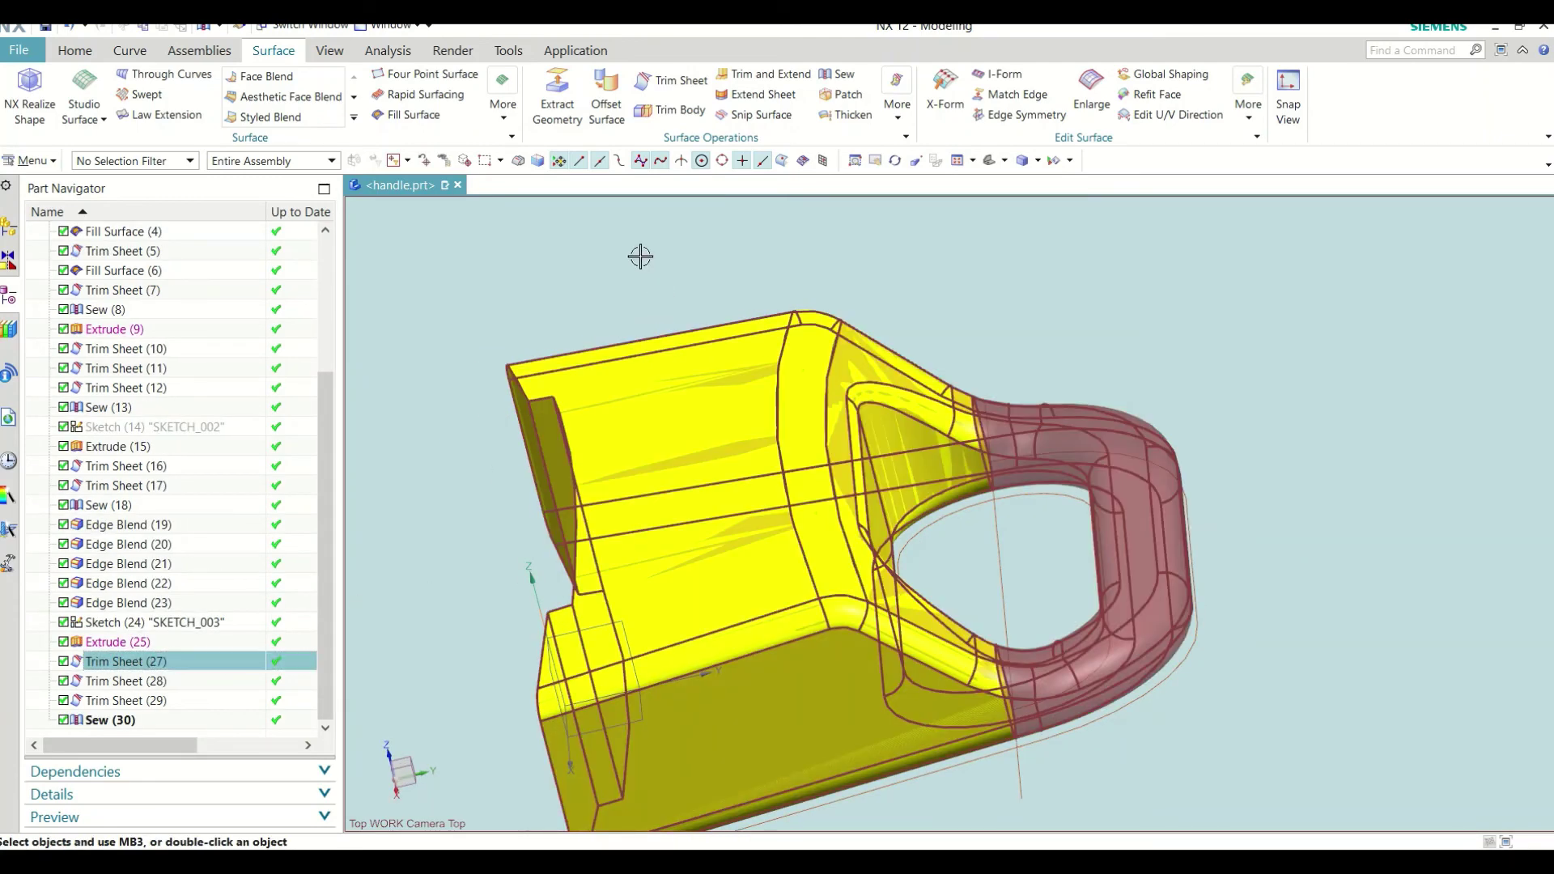
pyautogui.moveTo(703, 444); pyautogui.dragTo(688, 433, button='middle')
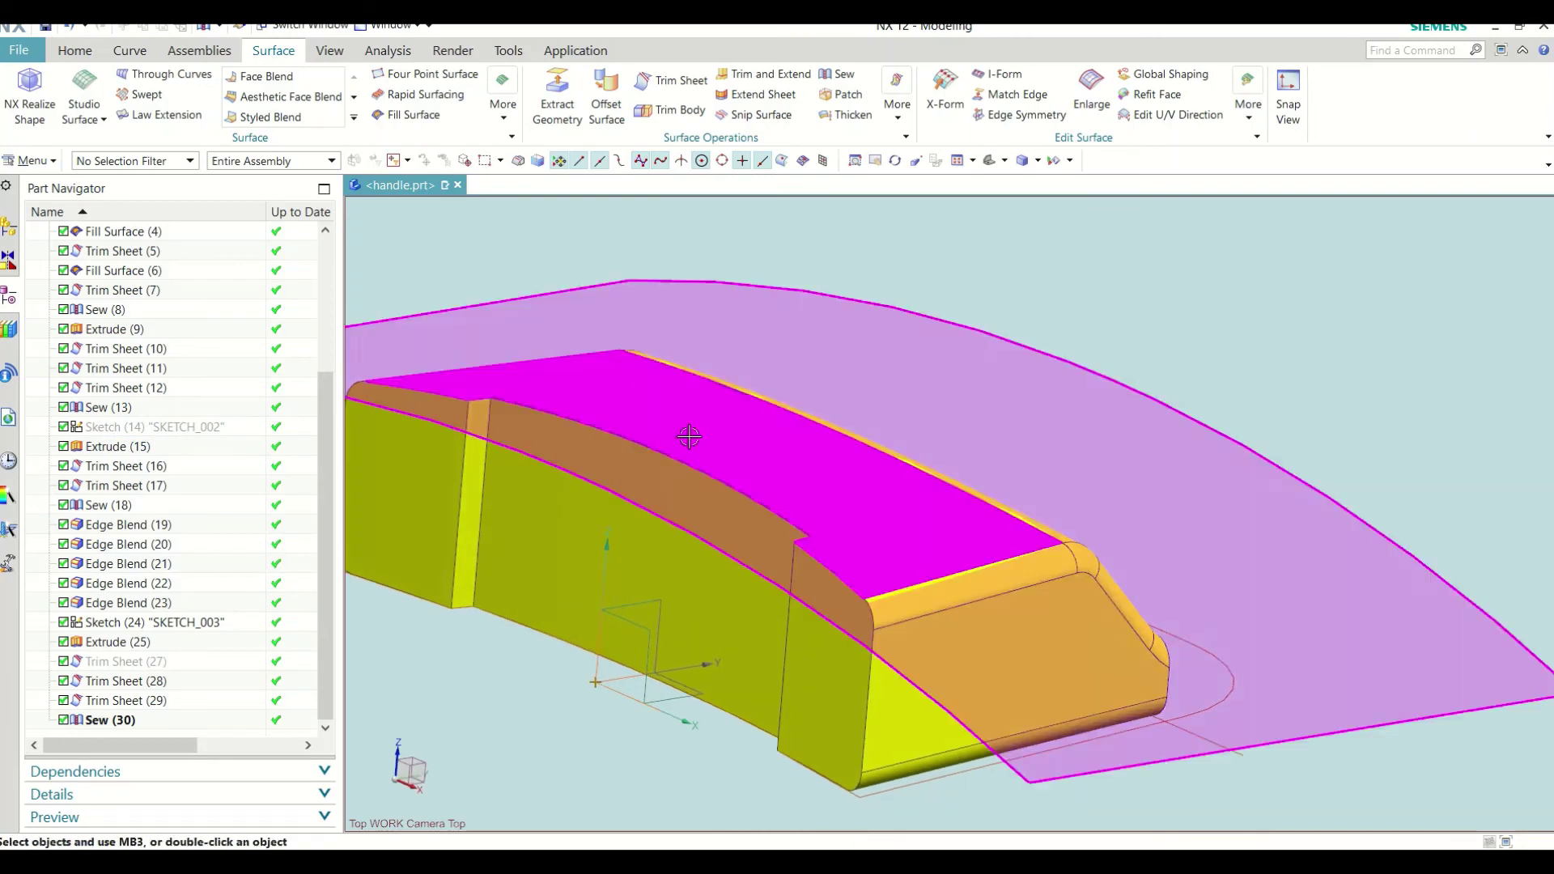
# Step: Open the Shell command and close it without shelling
pyautogui.click(75, 50)
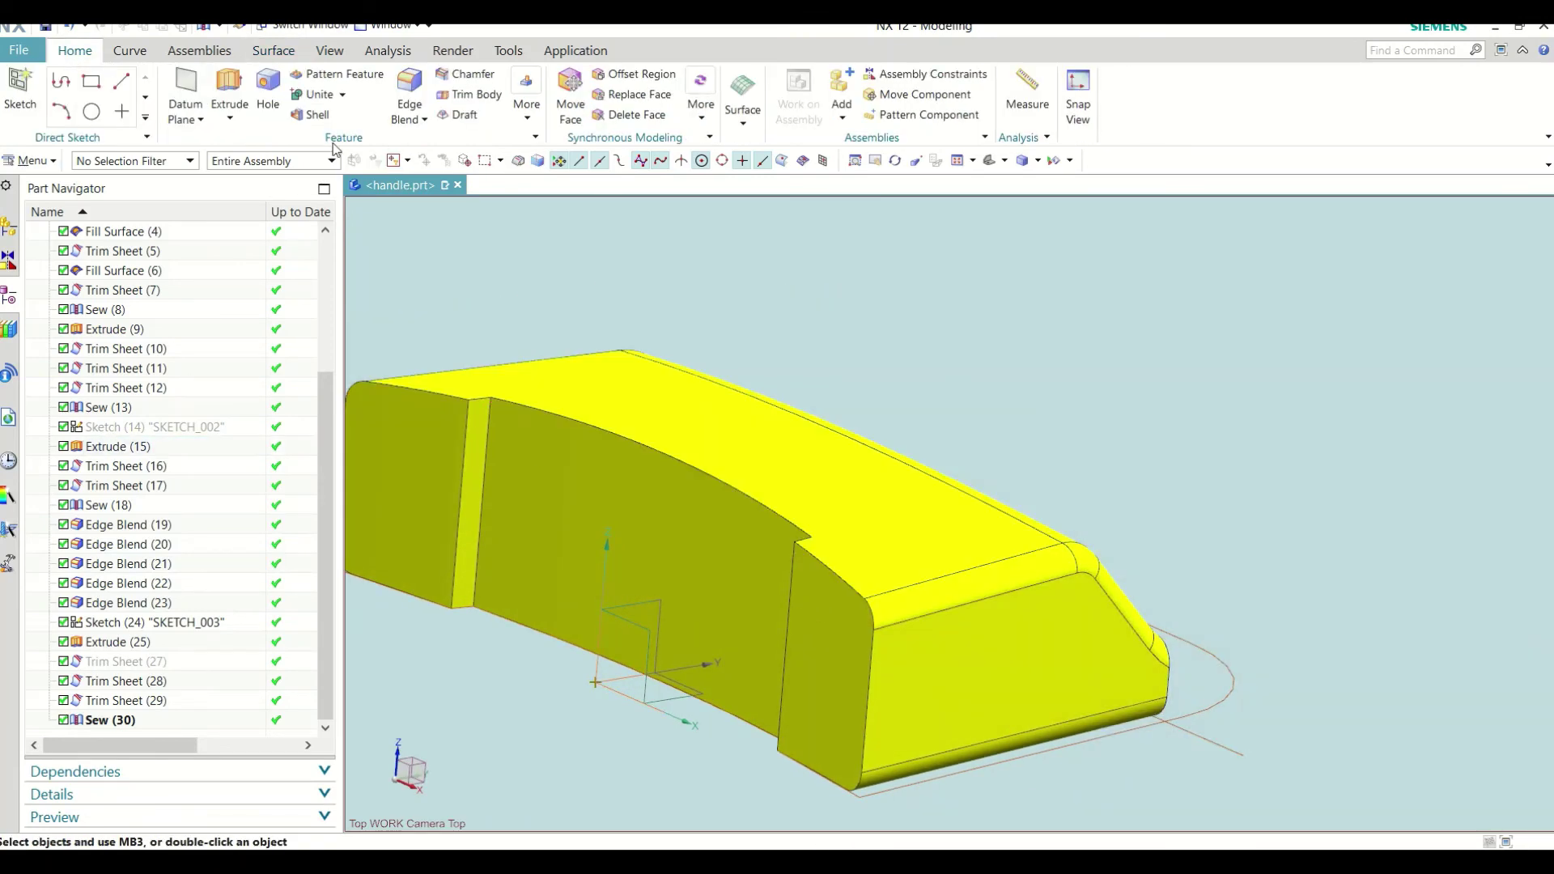
pyautogui.click(315, 115)
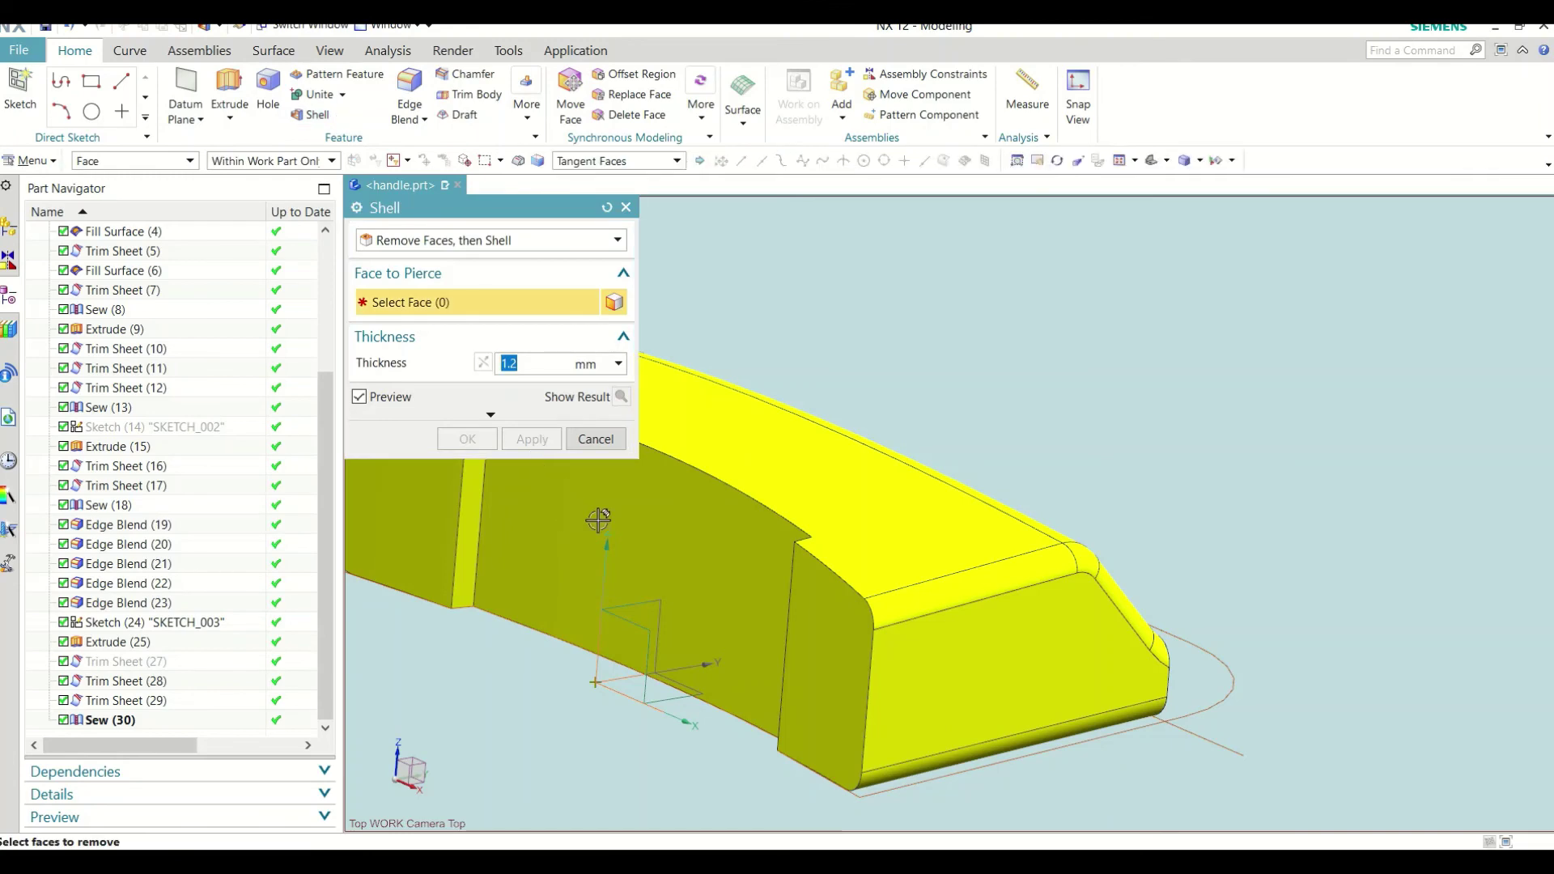
pyautogui.click(599, 438)
pyautogui.moveTo(810, 421)
pyautogui.mouseDown(button='middle')
pyautogui.moveTo(838, 457)
pyautogui.moveTo(819, 468)
pyautogui.moveTo(504, 514)
pyautogui.mouseUp(button='middle')
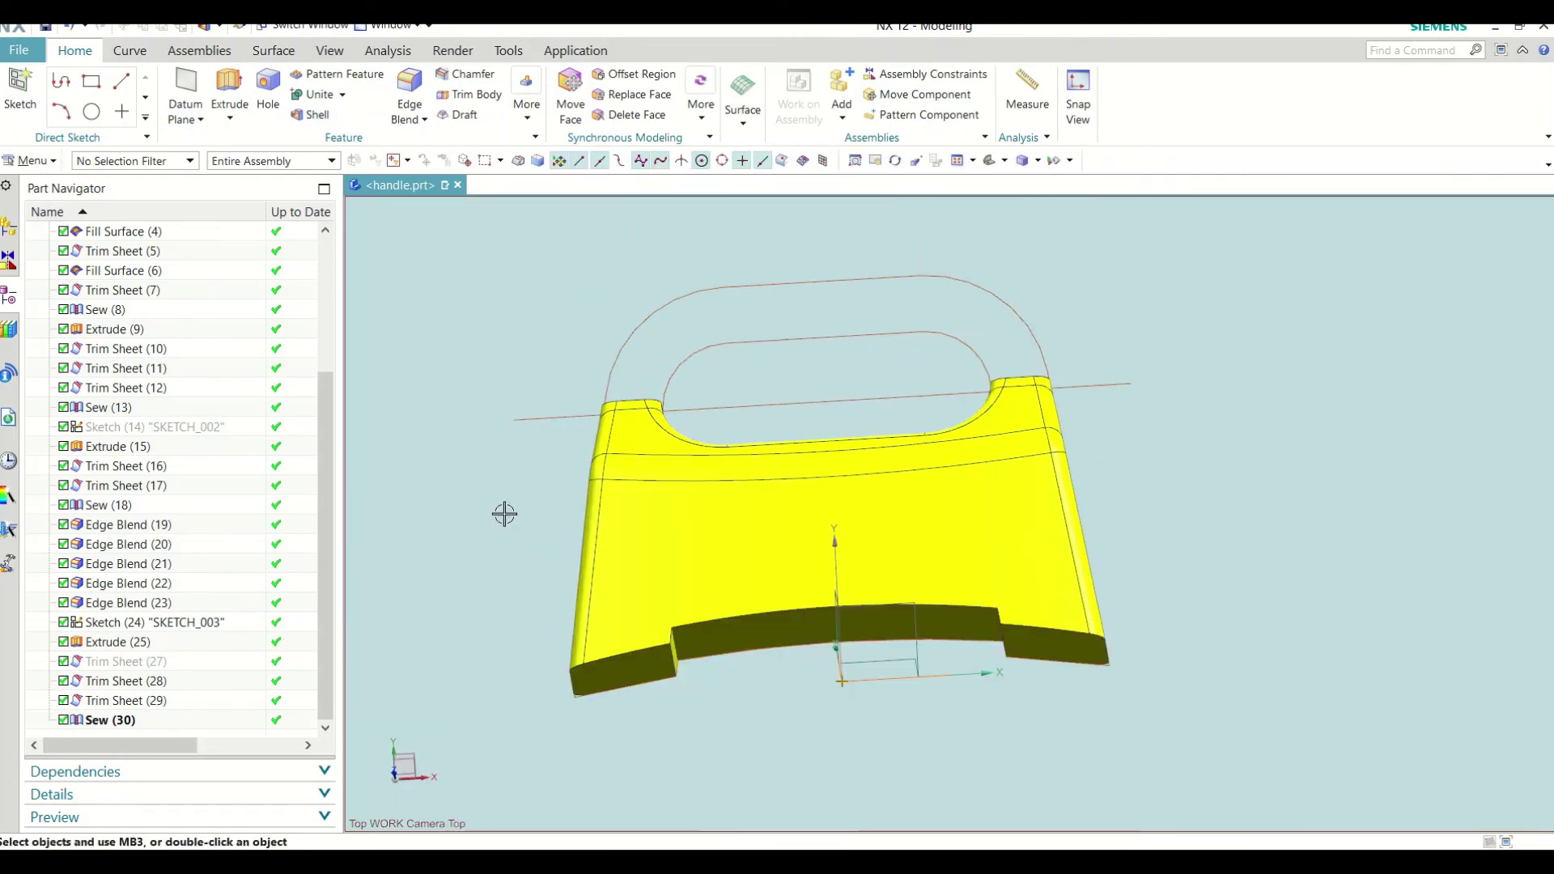
# Step: Edit Sew (30) with rollback and change its body type from Solid to Sheet
pyautogui.rightClick(141, 720)
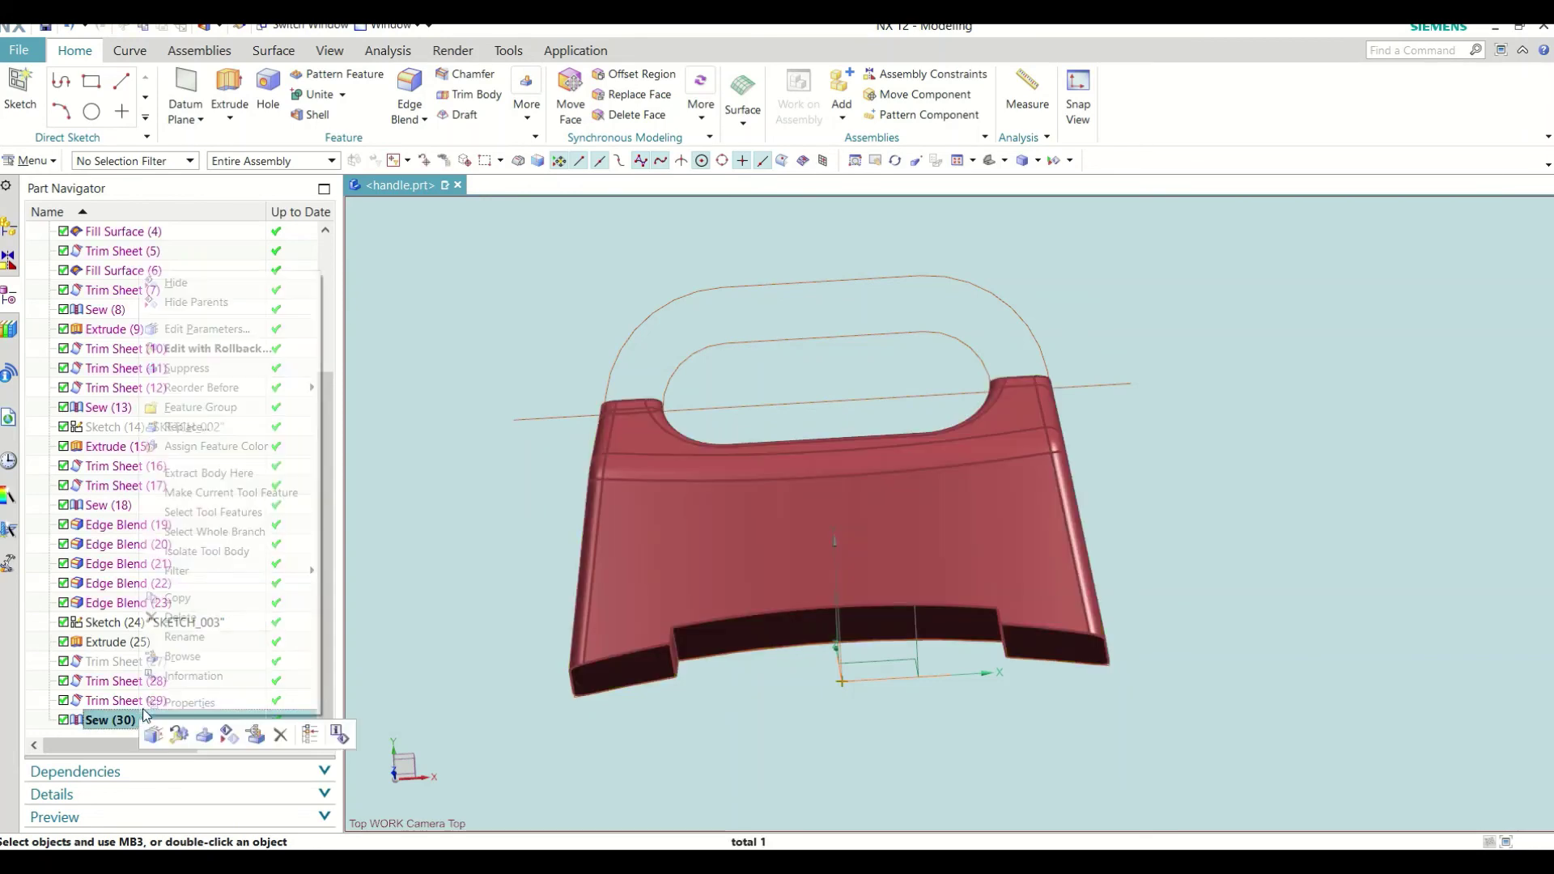
pyautogui.click(227, 332)
pyautogui.click(558, 258)
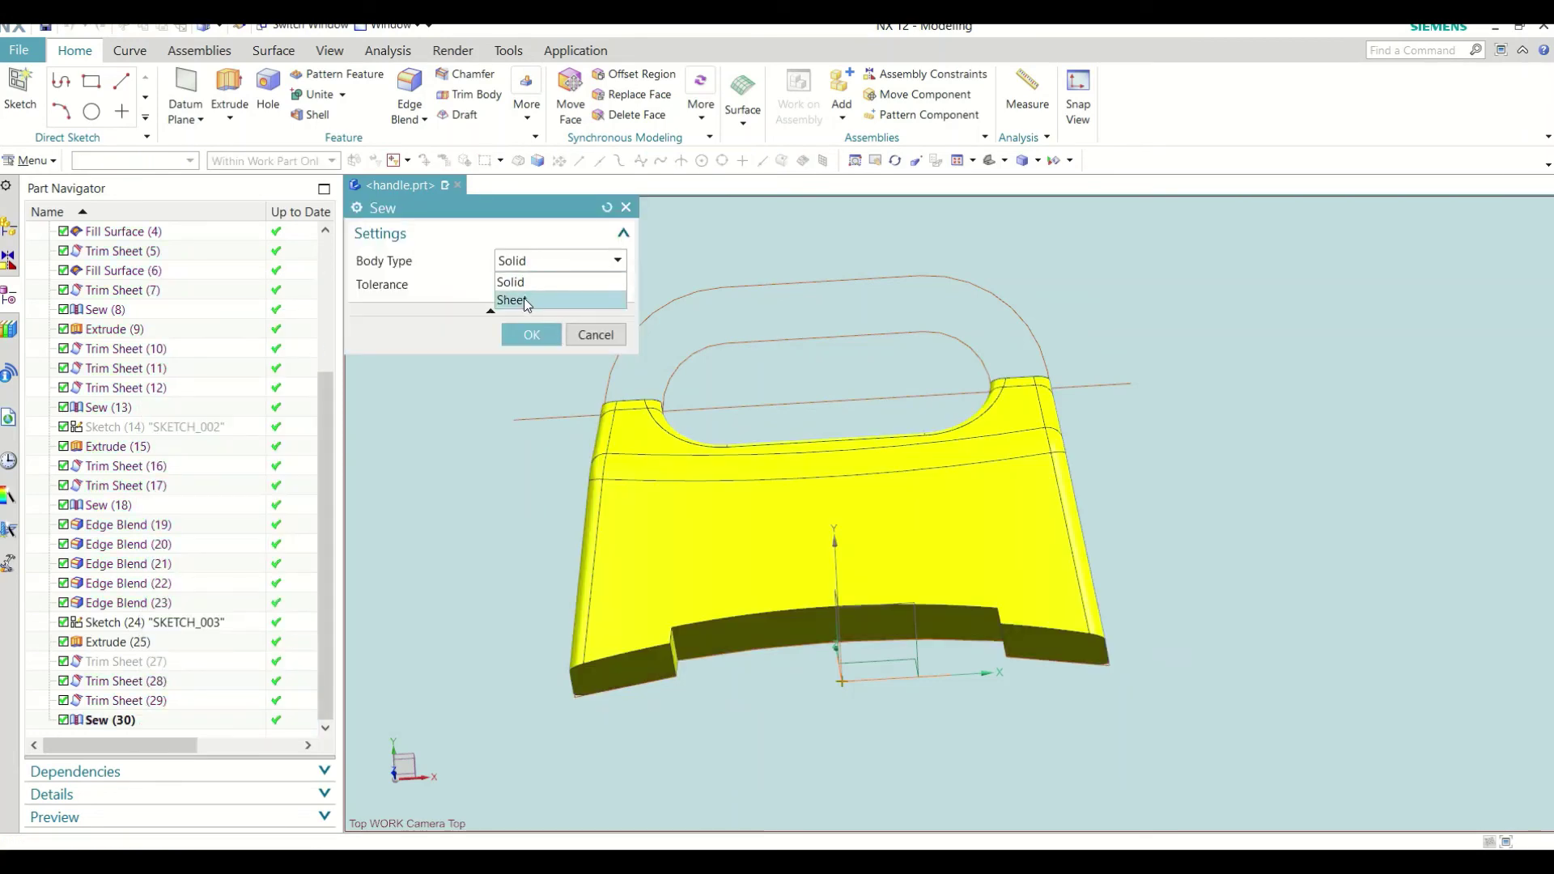
pyautogui.click(518, 301)
pyautogui.click(530, 334)
pyautogui.moveTo(816, 483); pyautogui.dragTo(817, 518, button='middle')
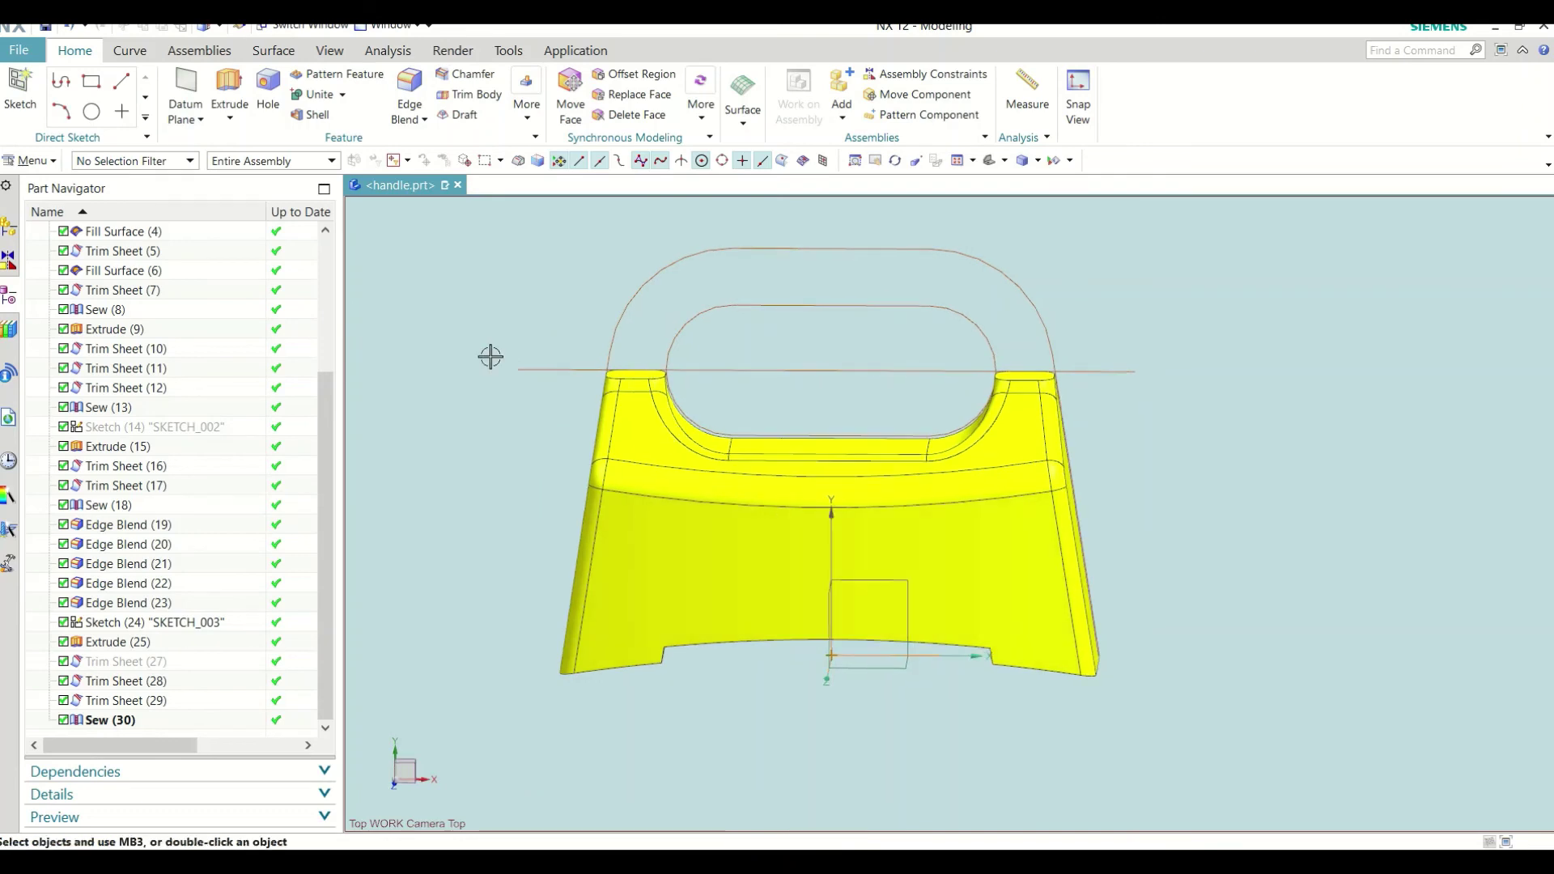
pyautogui.rightClick(526, 358)
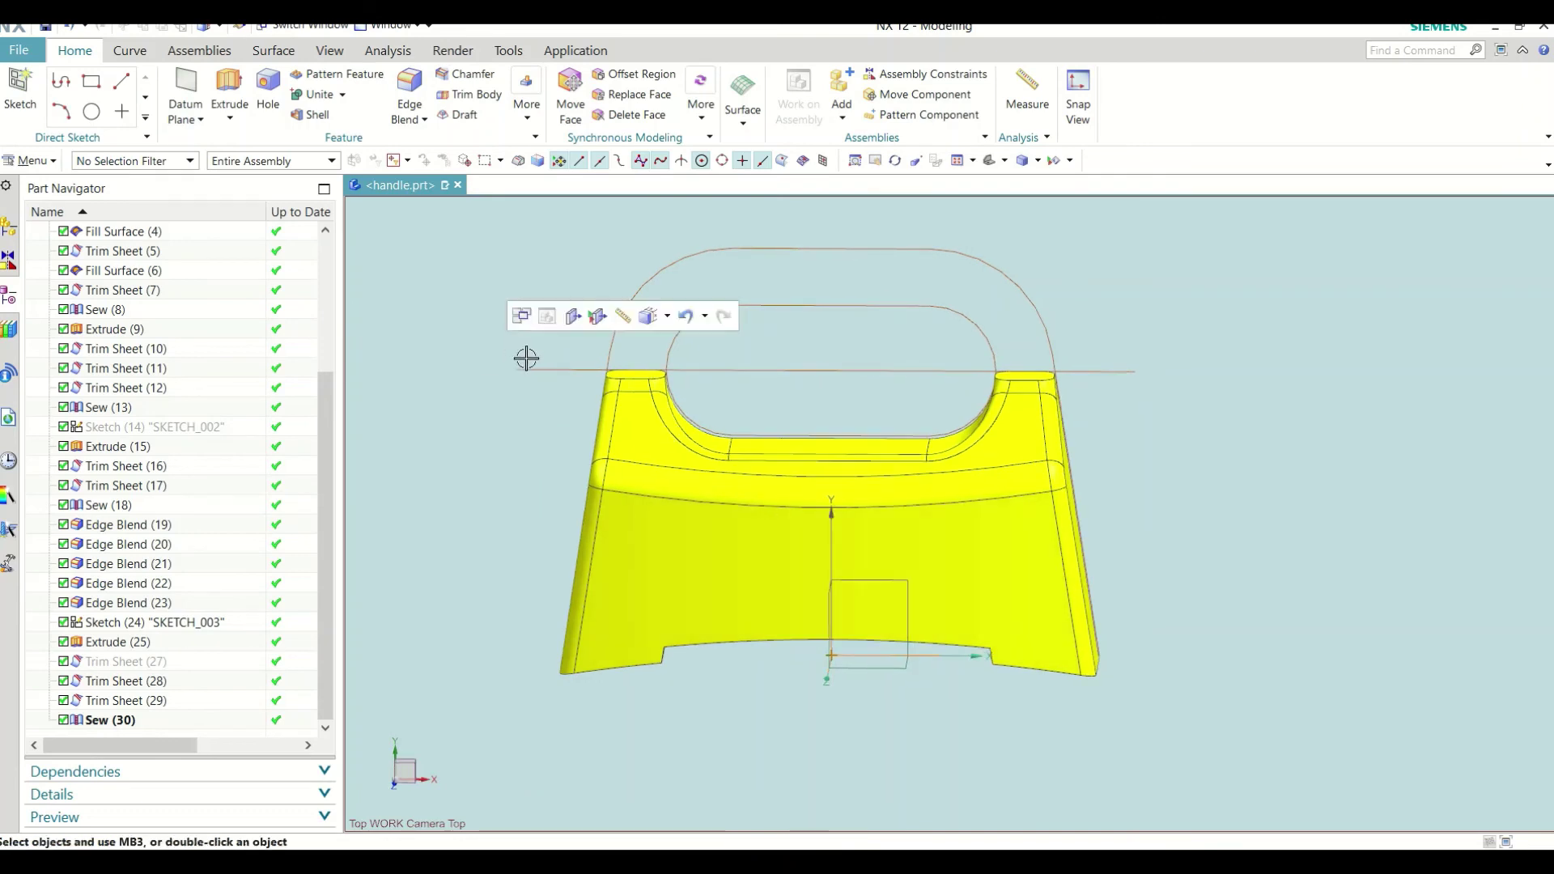
# Step: Start a sketch on the datum XY plane and draw a 13.5 × 12 rectangle over the handle top
pyautogui.click(20, 90)
pyautogui.click(907, 599)
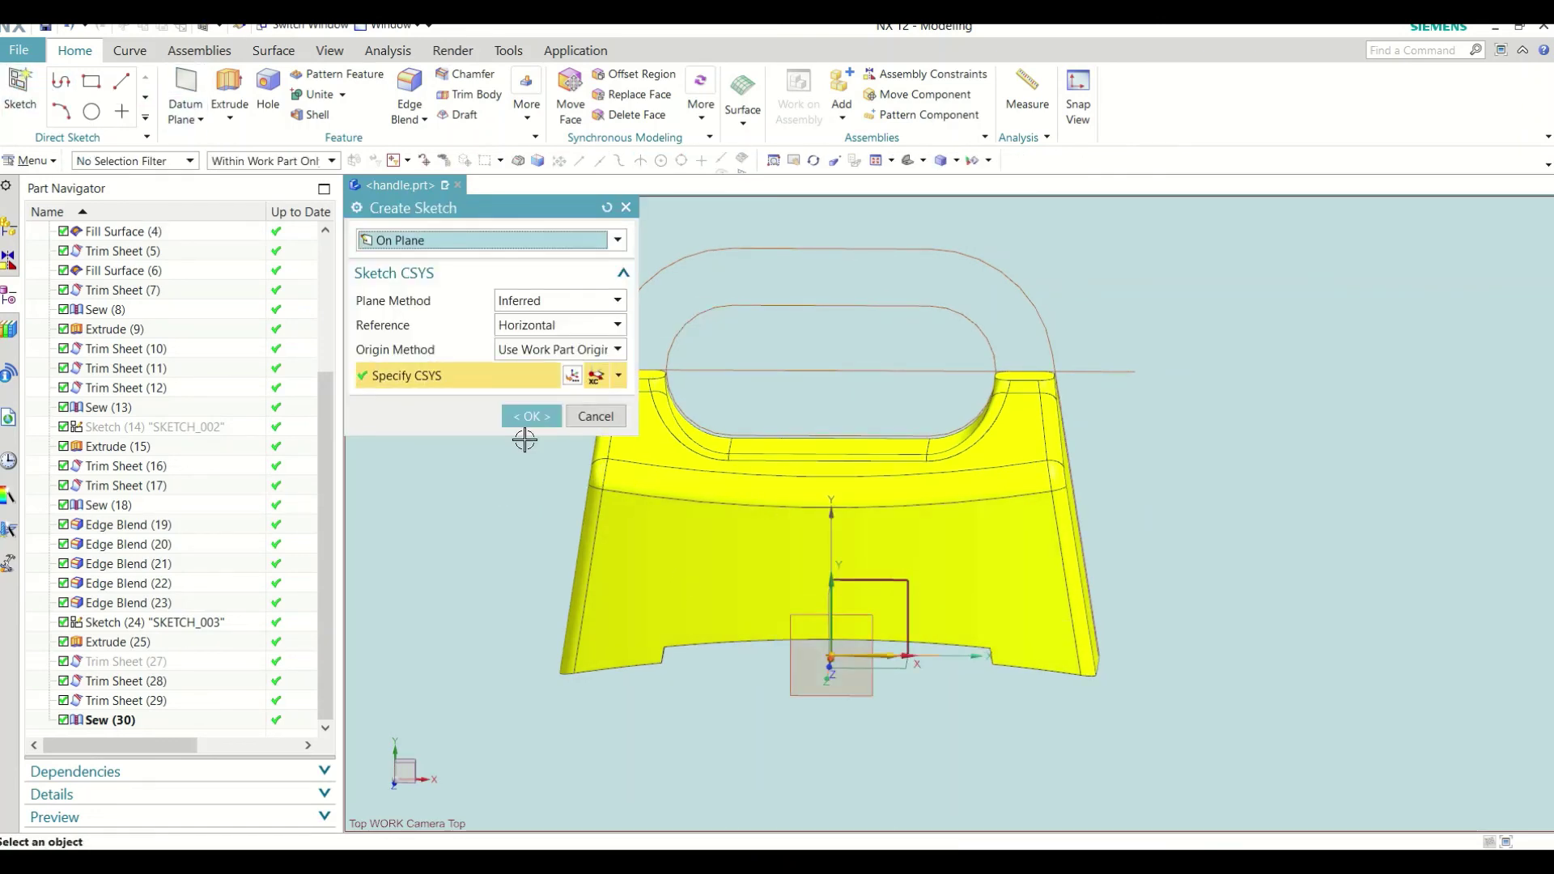
pyautogui.click(534, 421)
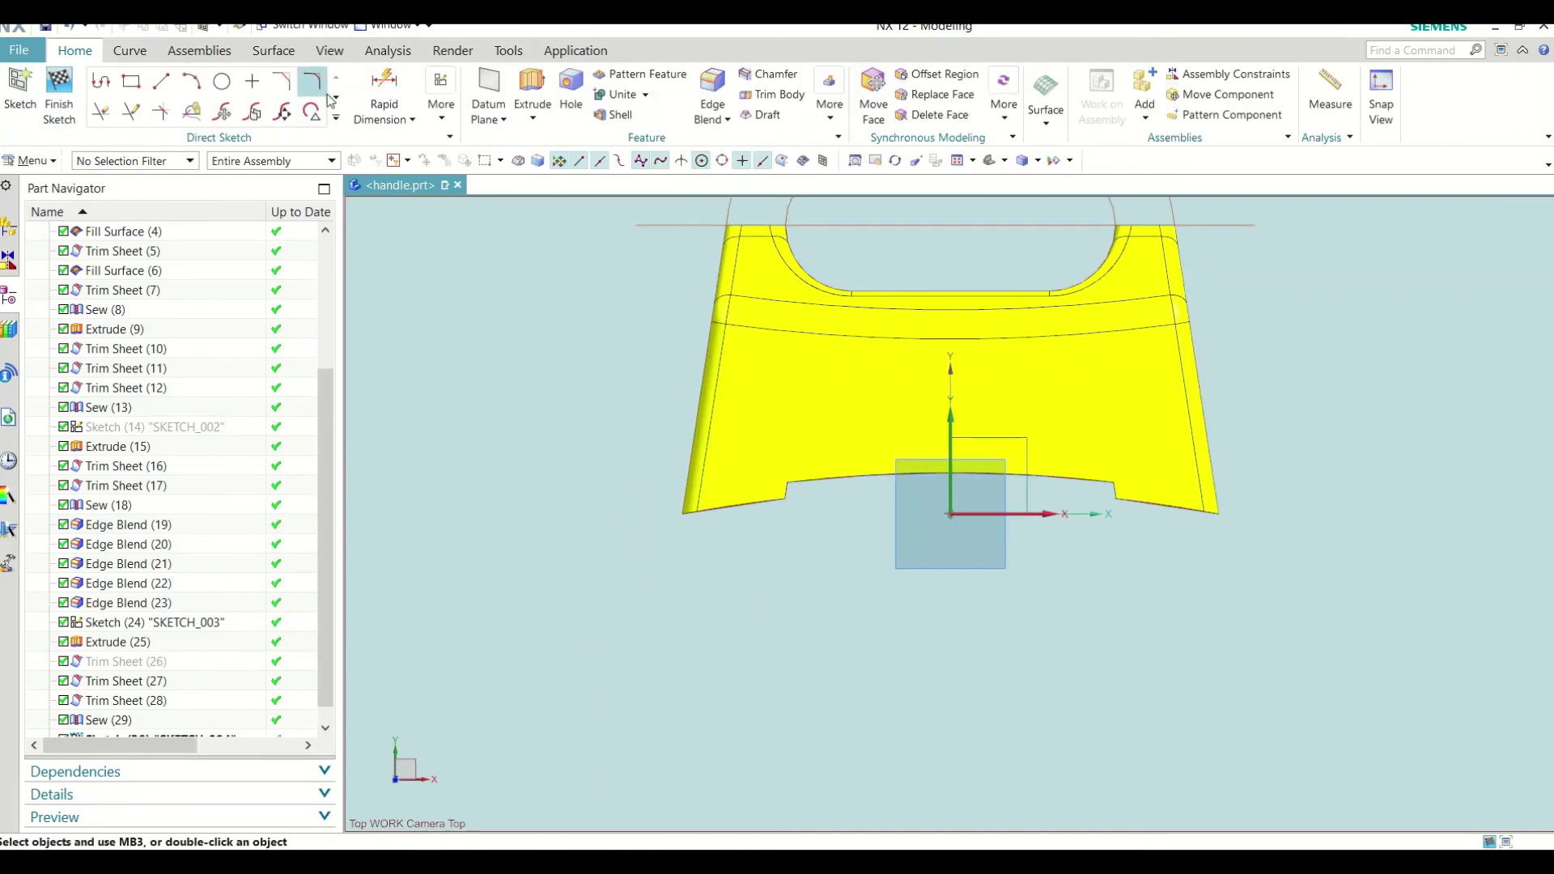
pyautogui.click(136, 88)
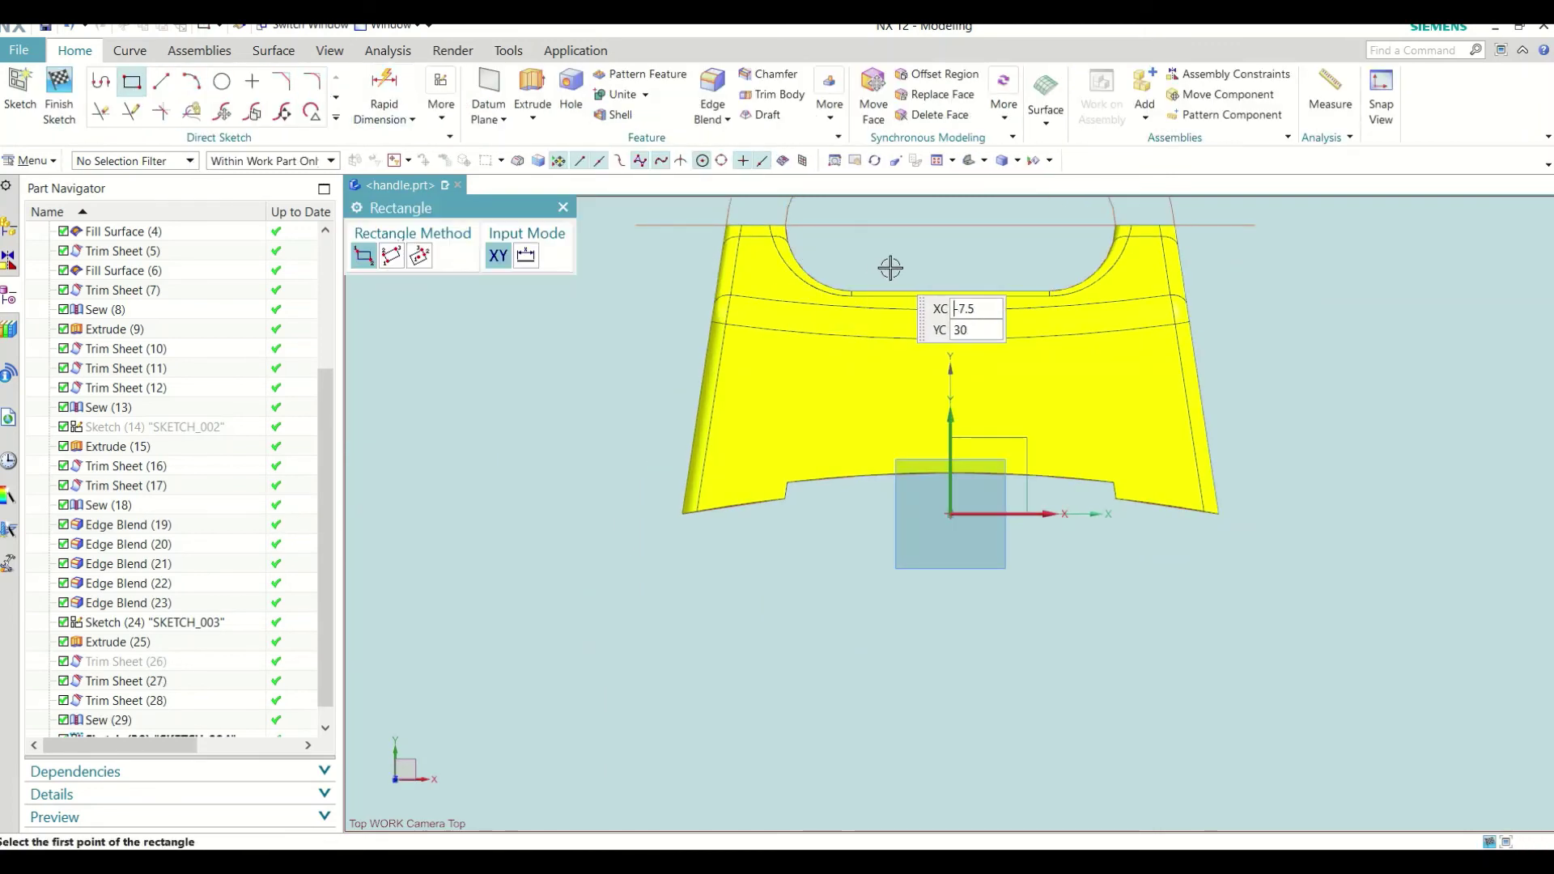
pyautogui.click(891, 268)
pyautogui.click(1004, 364)
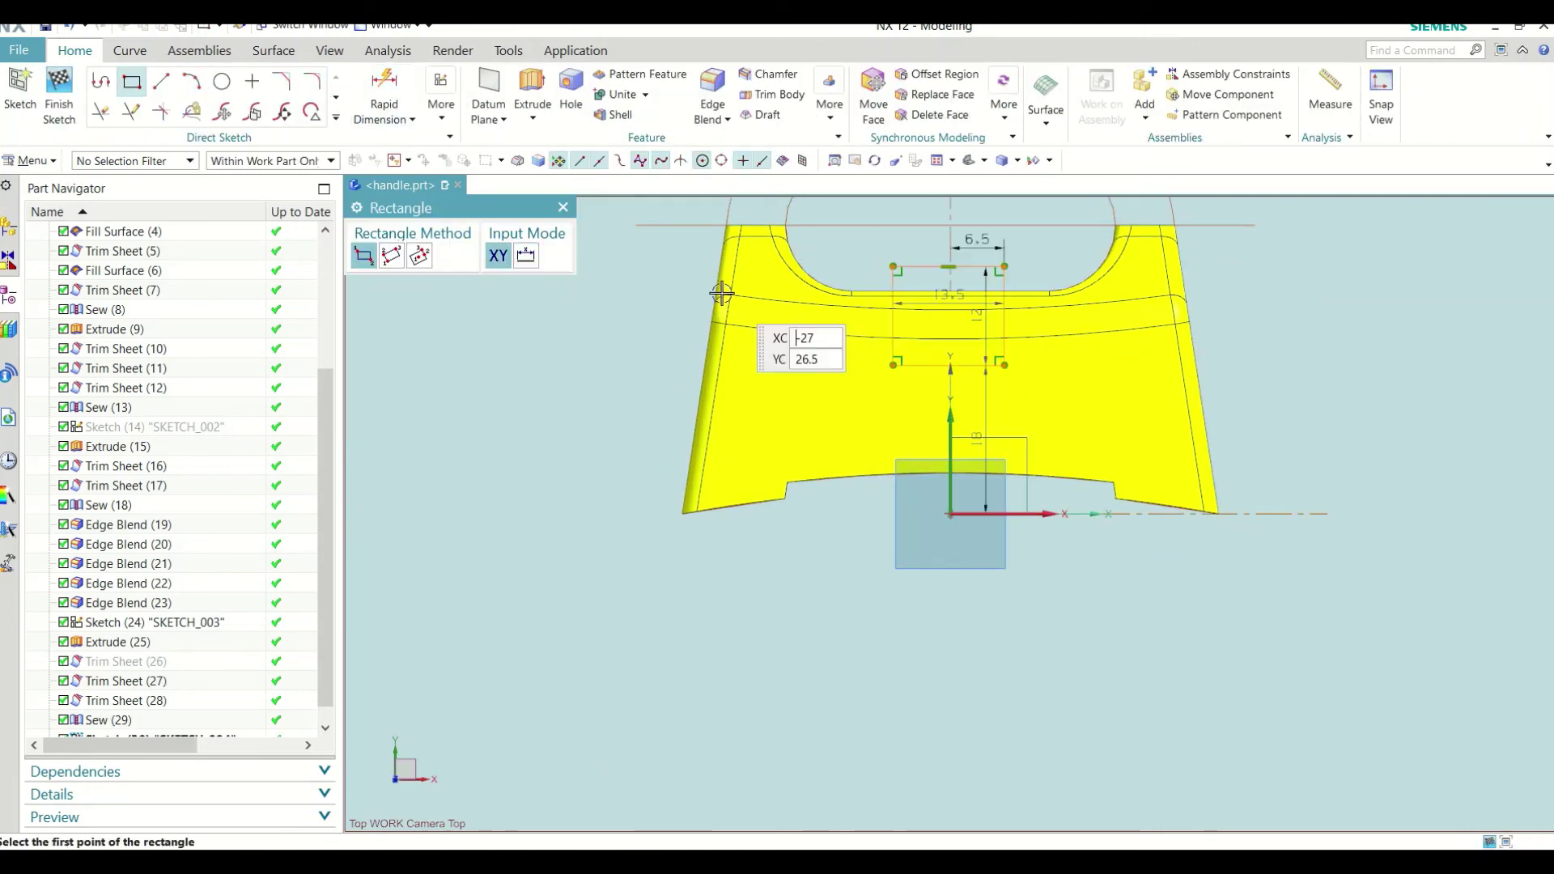
pyautogui.click(564, 208)
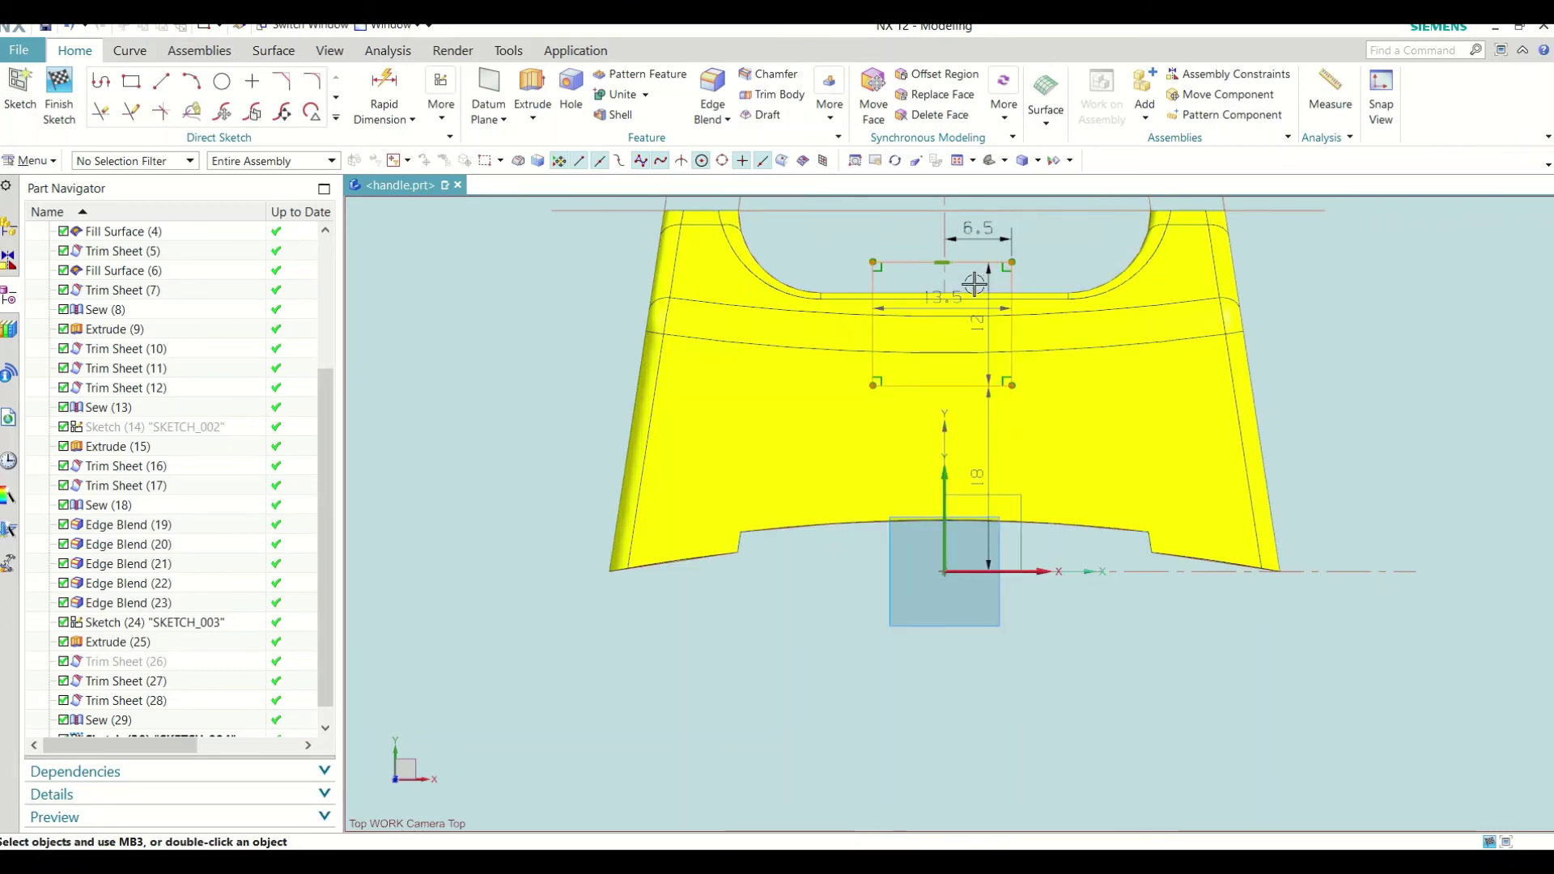
# Step: Drag the rectangle's top edge close to the handle's top edge
pyautogui.scroll(1, 963, 323)
pyautogui.scroll(3, 955, 320)
pyautogui.moveTo(956, 252); pyautogui.dragTo(952, 301)
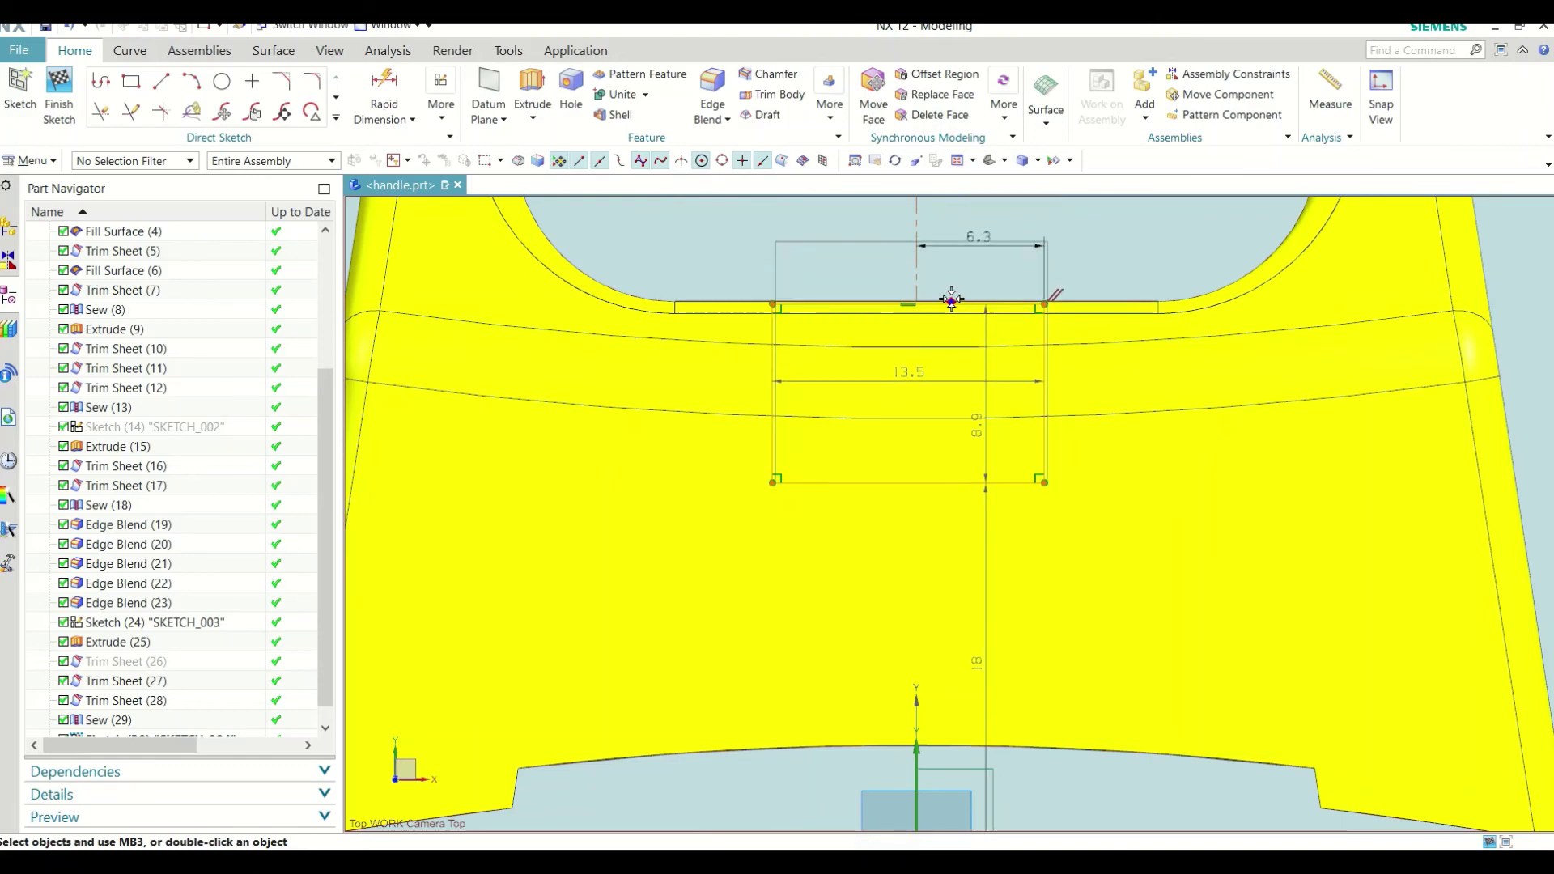
pyautogui.scroll(2, 976, 318)
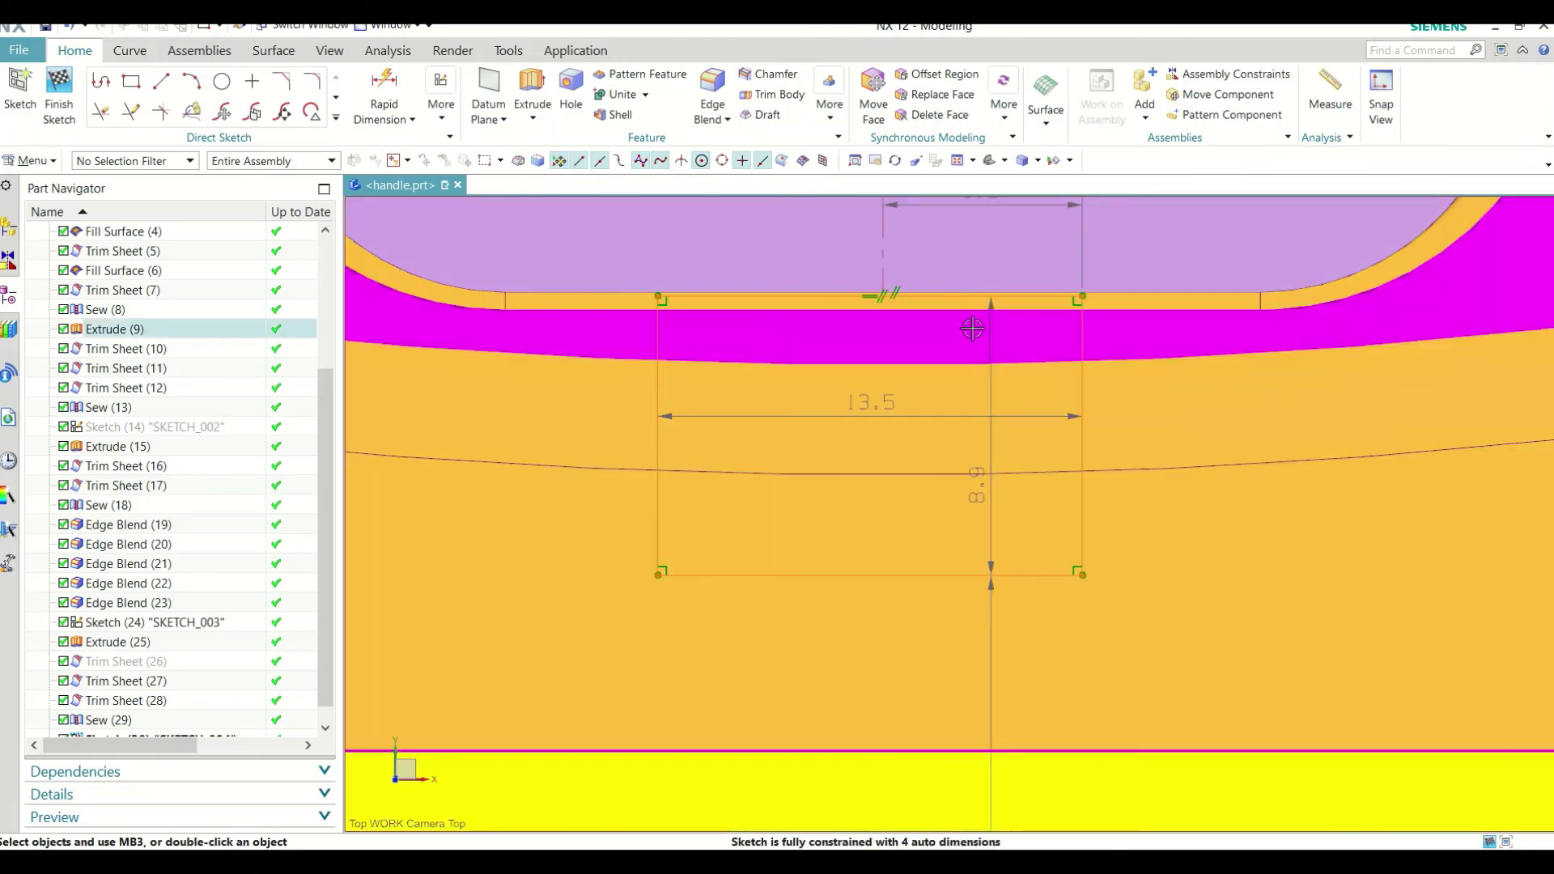
pyautogui.scroll(3, 904, 319)
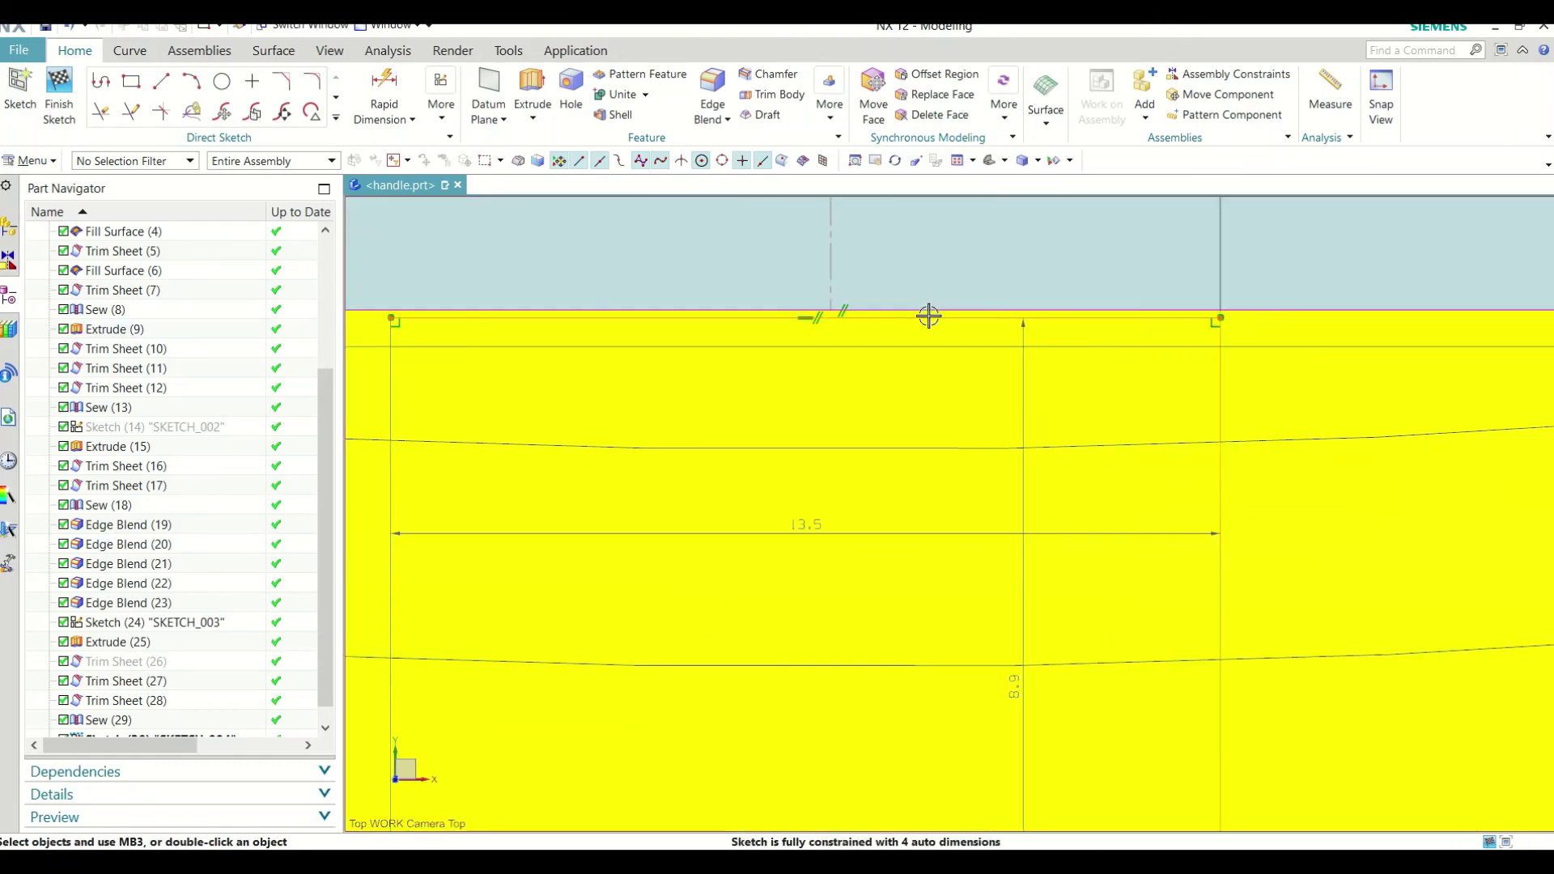
pyautogui.moveTo(929, 315); pyautogui.dragTo(931, 268)
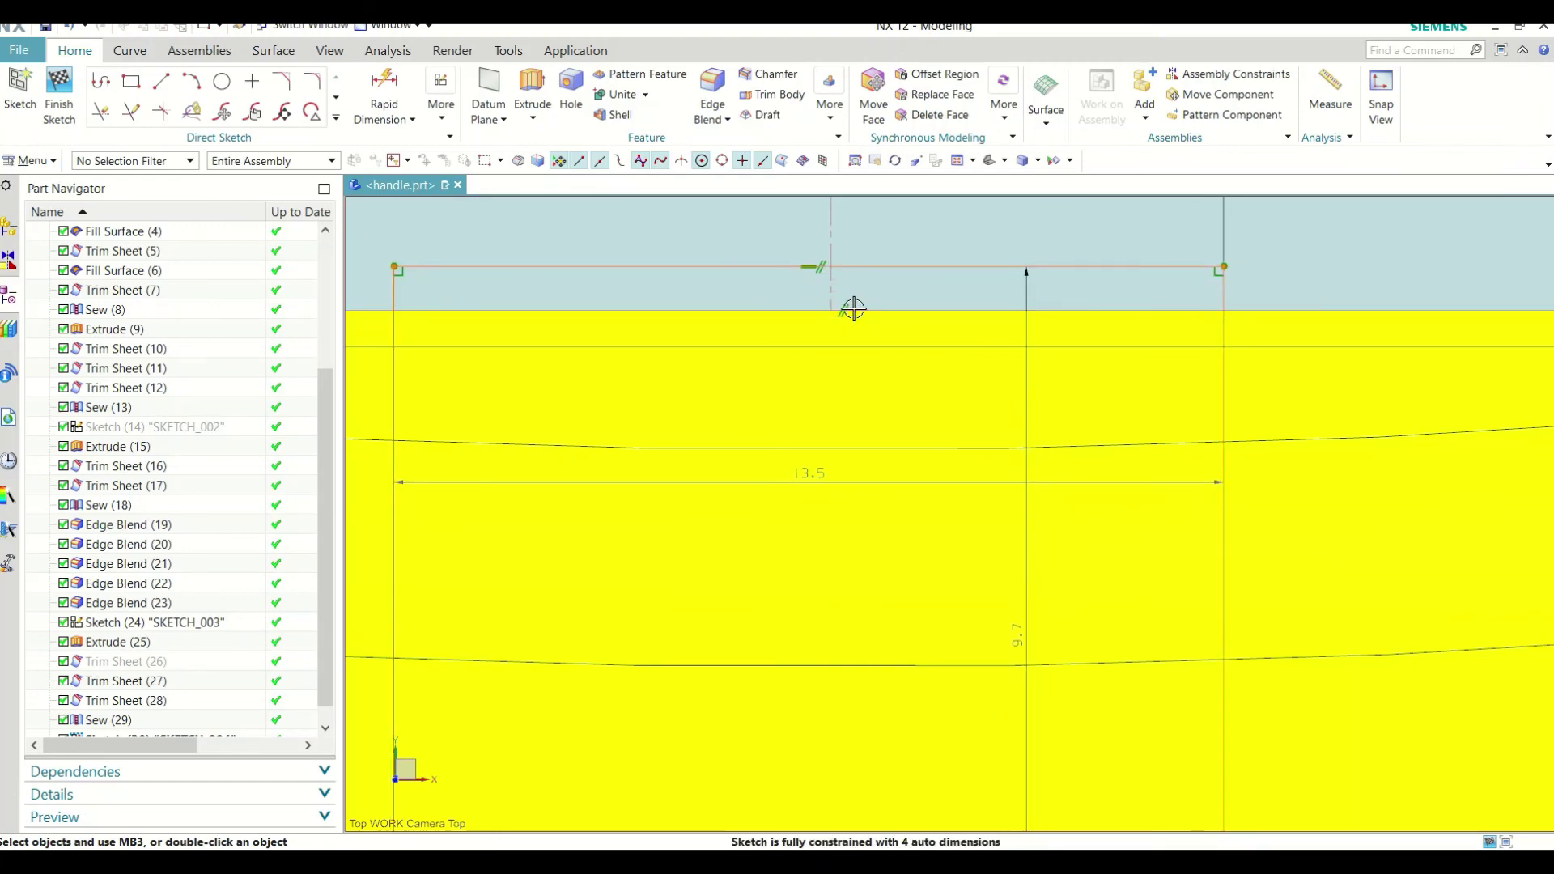
pyautogui.scroll(-1, 968, 312)
pyautogui.scroll(-2, 890, 348)
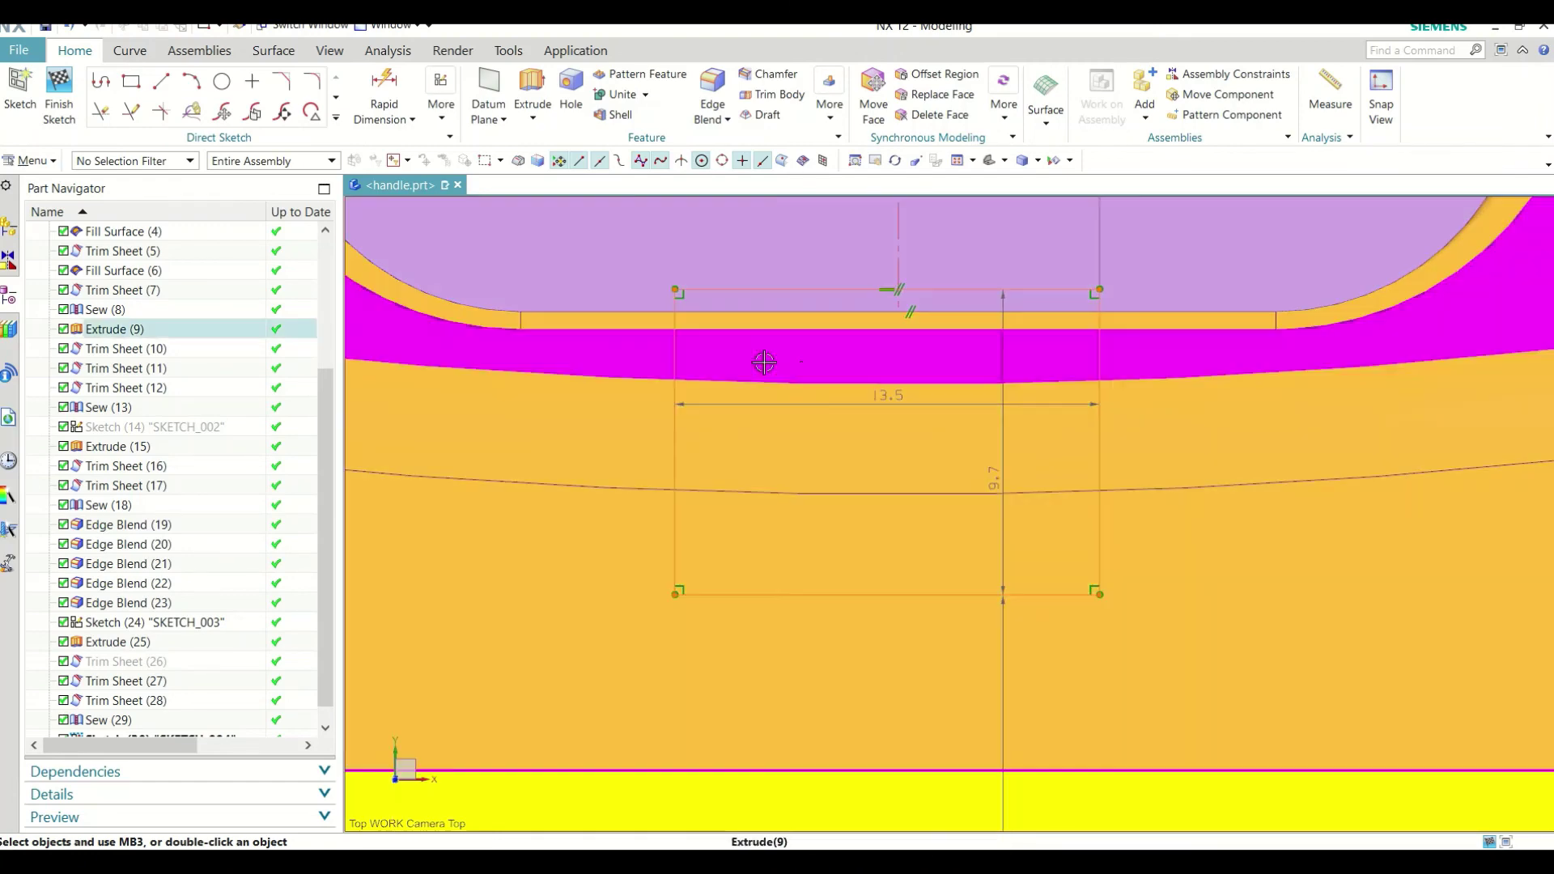
pyautogui.scroll(-2, 806, 390)
pyautogui.moveTo(806, 390); pyautogui.dragTo(751, 424, button='middle')
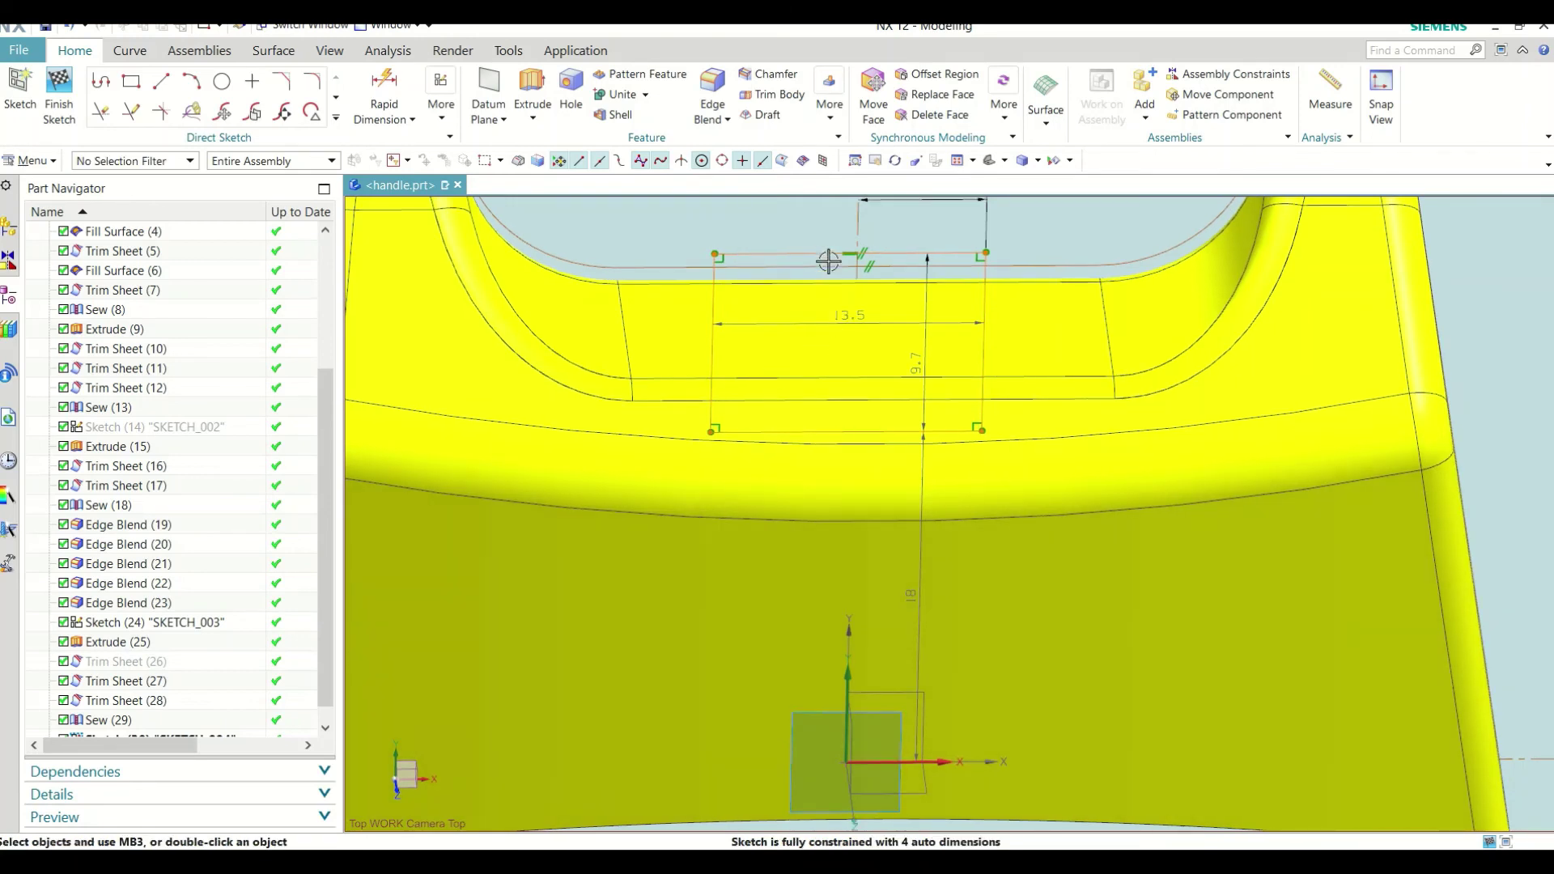
pyautogui.moveTo(827, 253); pyautogui.dragTo(831, 267)
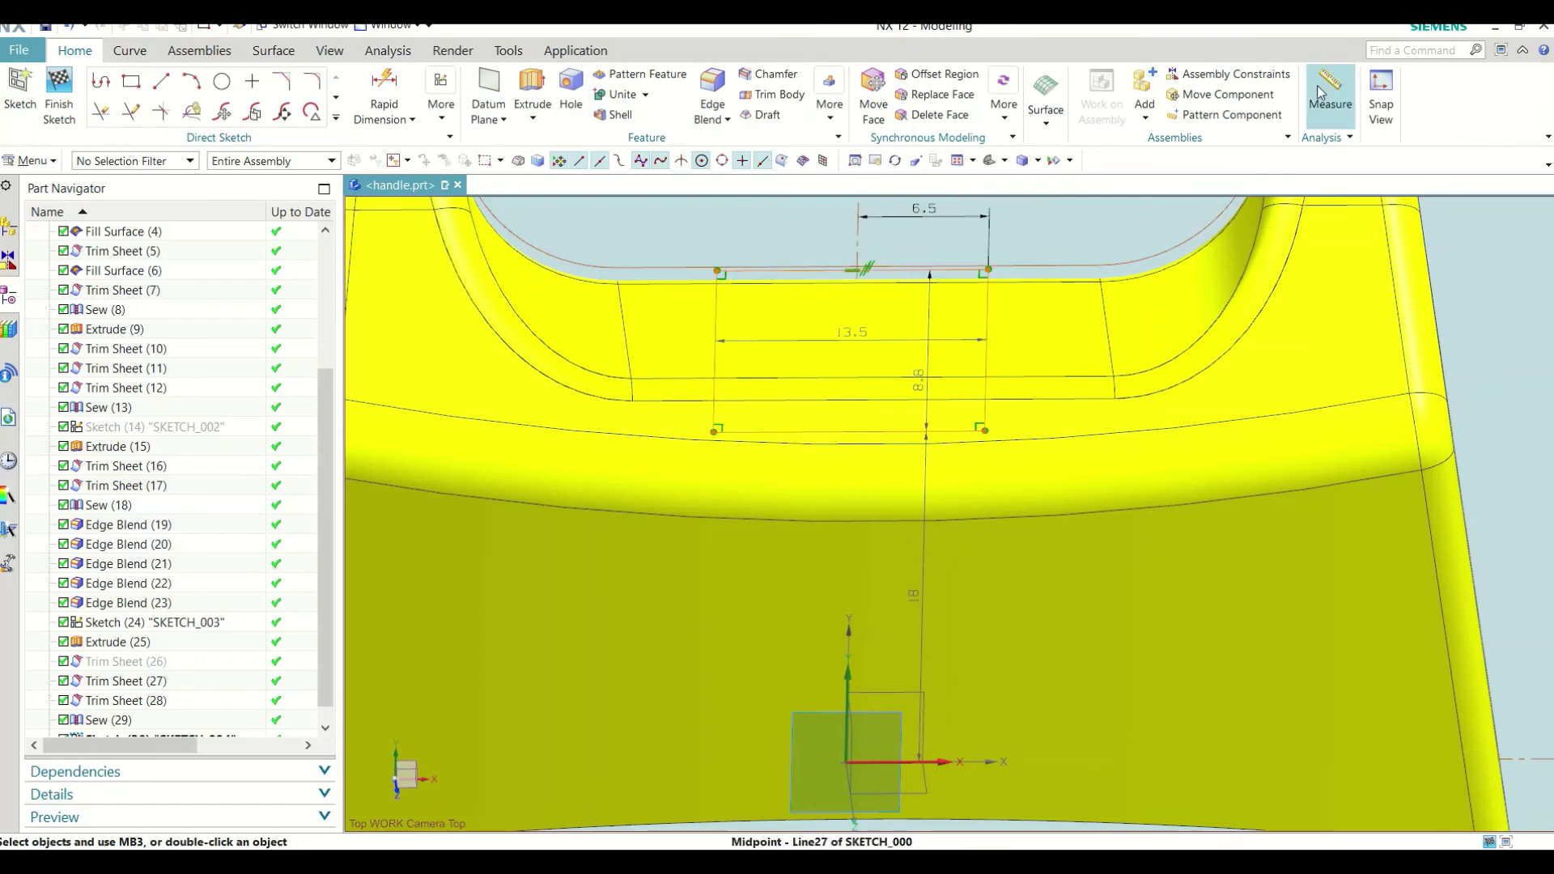
pyautogui.click(1372, 110)
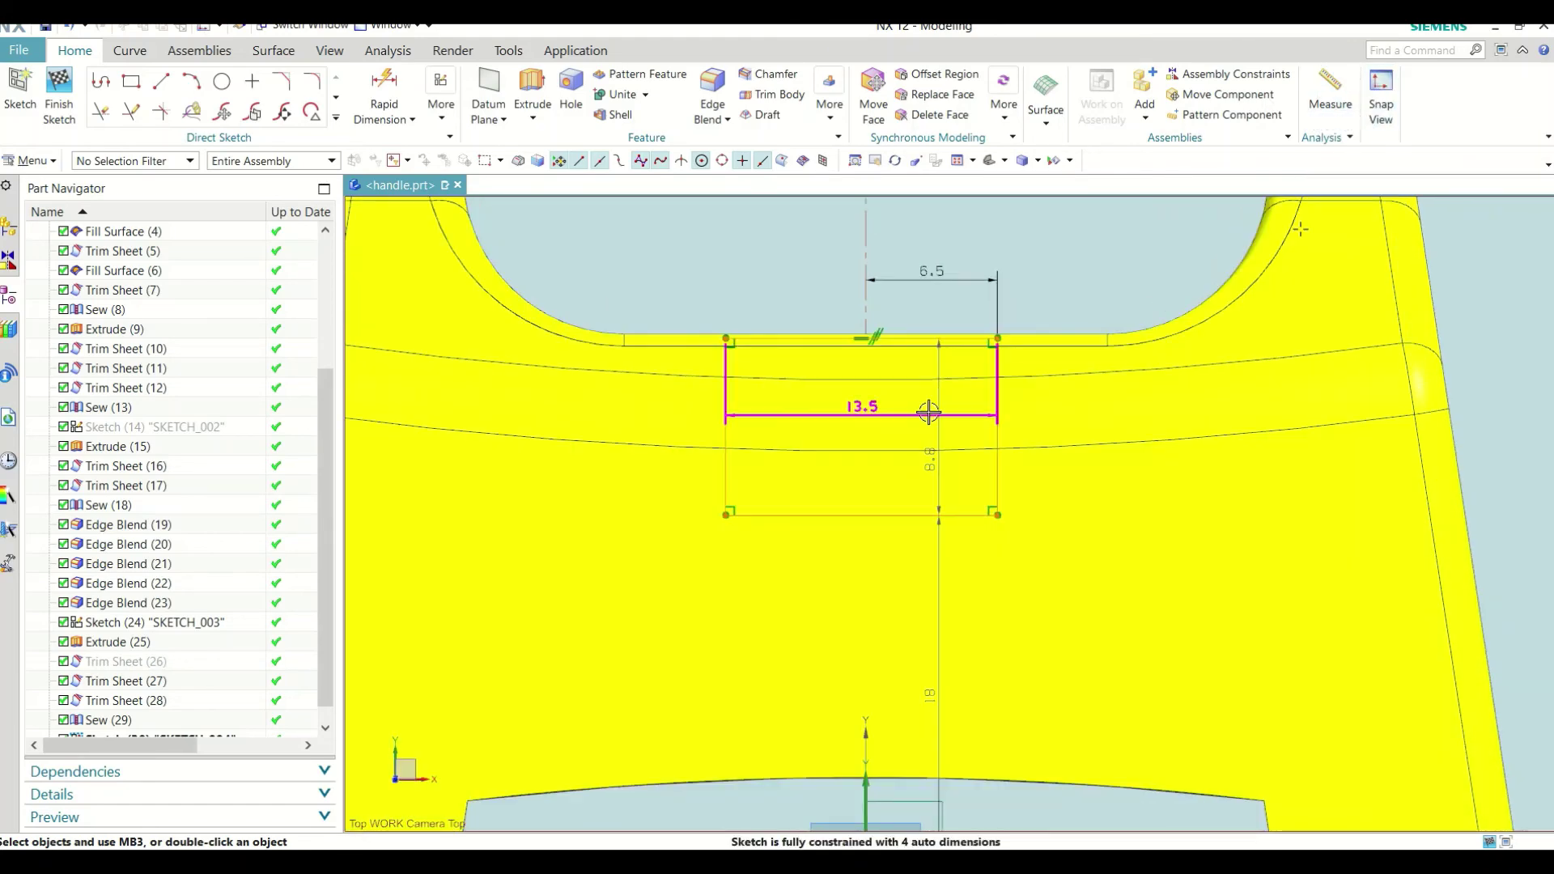
pyautogui.scroll(2, 929, 410)
pyautogui.scroll(2, 866, 324)
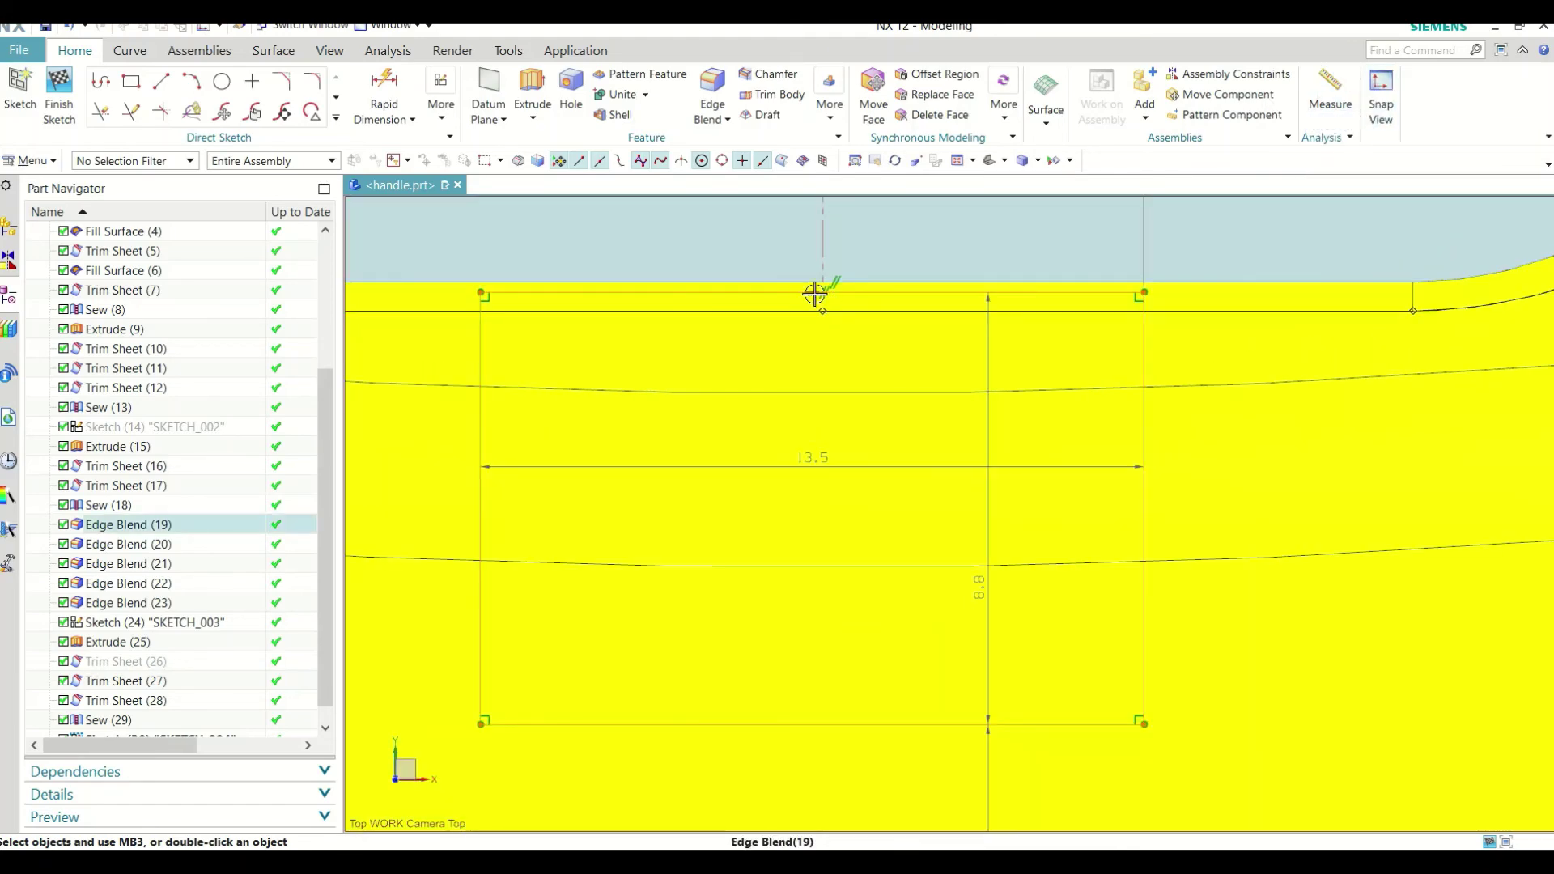
pyautogui.moveTo(813, 293)
pyautogui.mouseDown()
pyautogui.moveTo(809, 257)
pyautogui.moveTo(873, 241)
pyautogui.mouseUp()
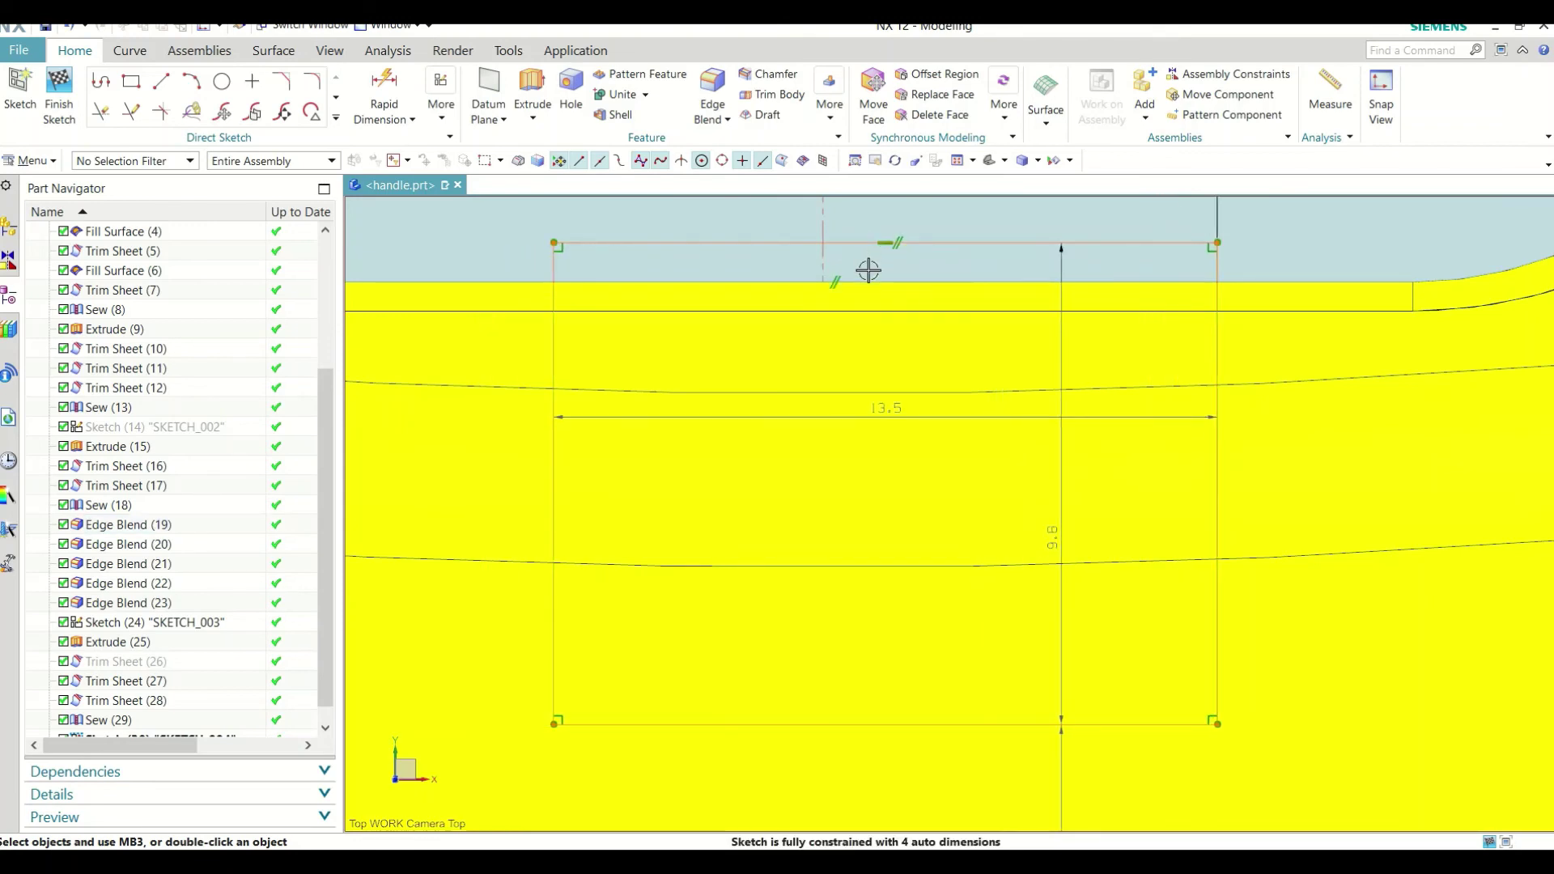
# Step: Make the rectangle's top line collinear with the handle's top edge
pyautogui.click(444, 121)
pyautogui.click(502, 225)
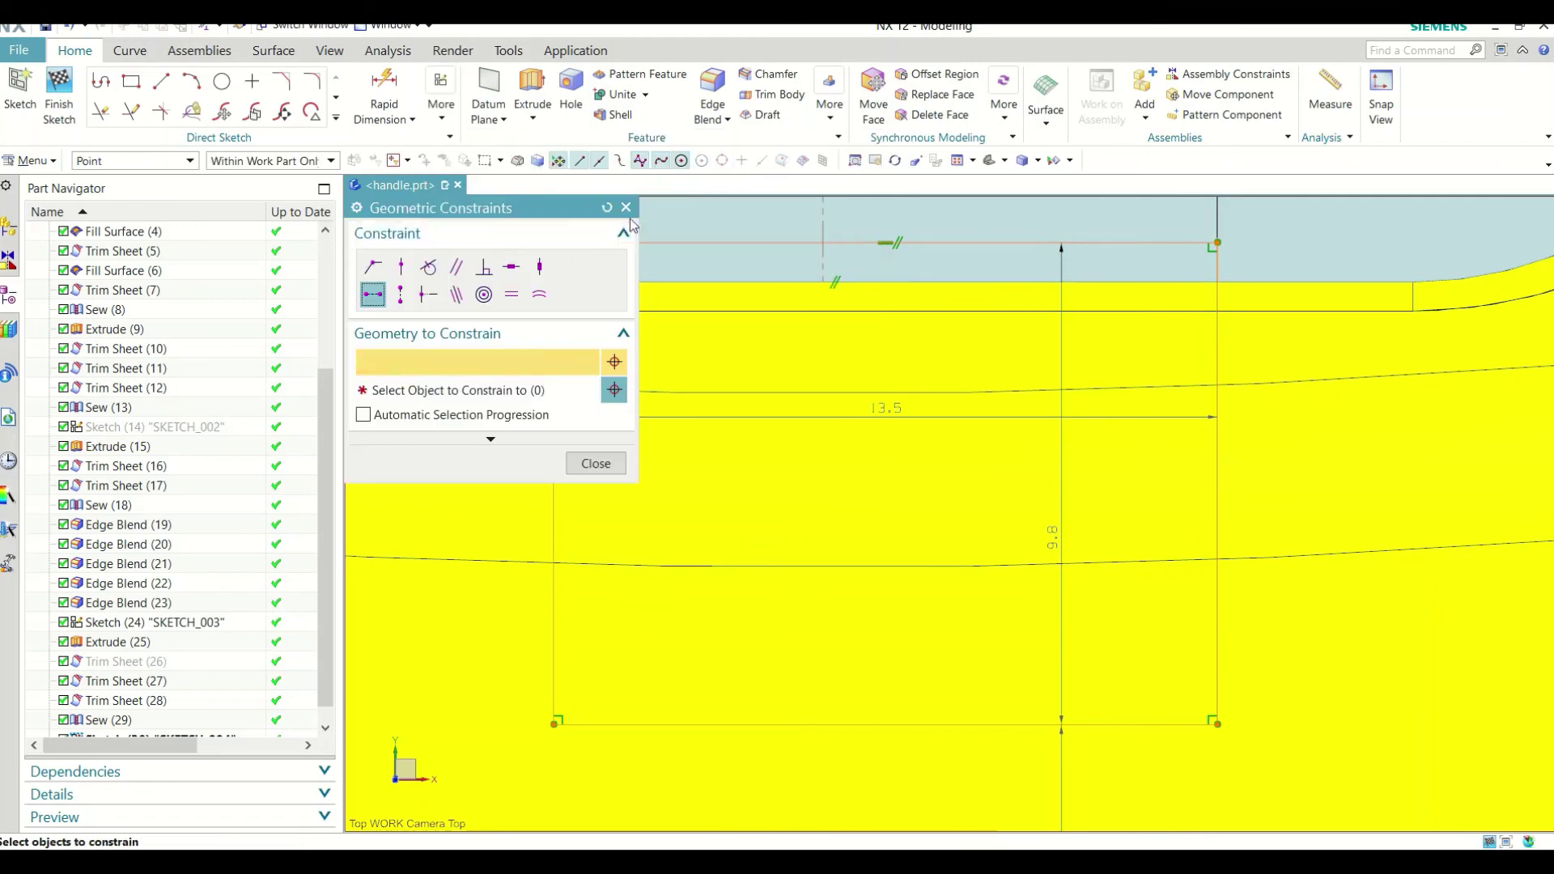
pyautogui.click(699, 244)
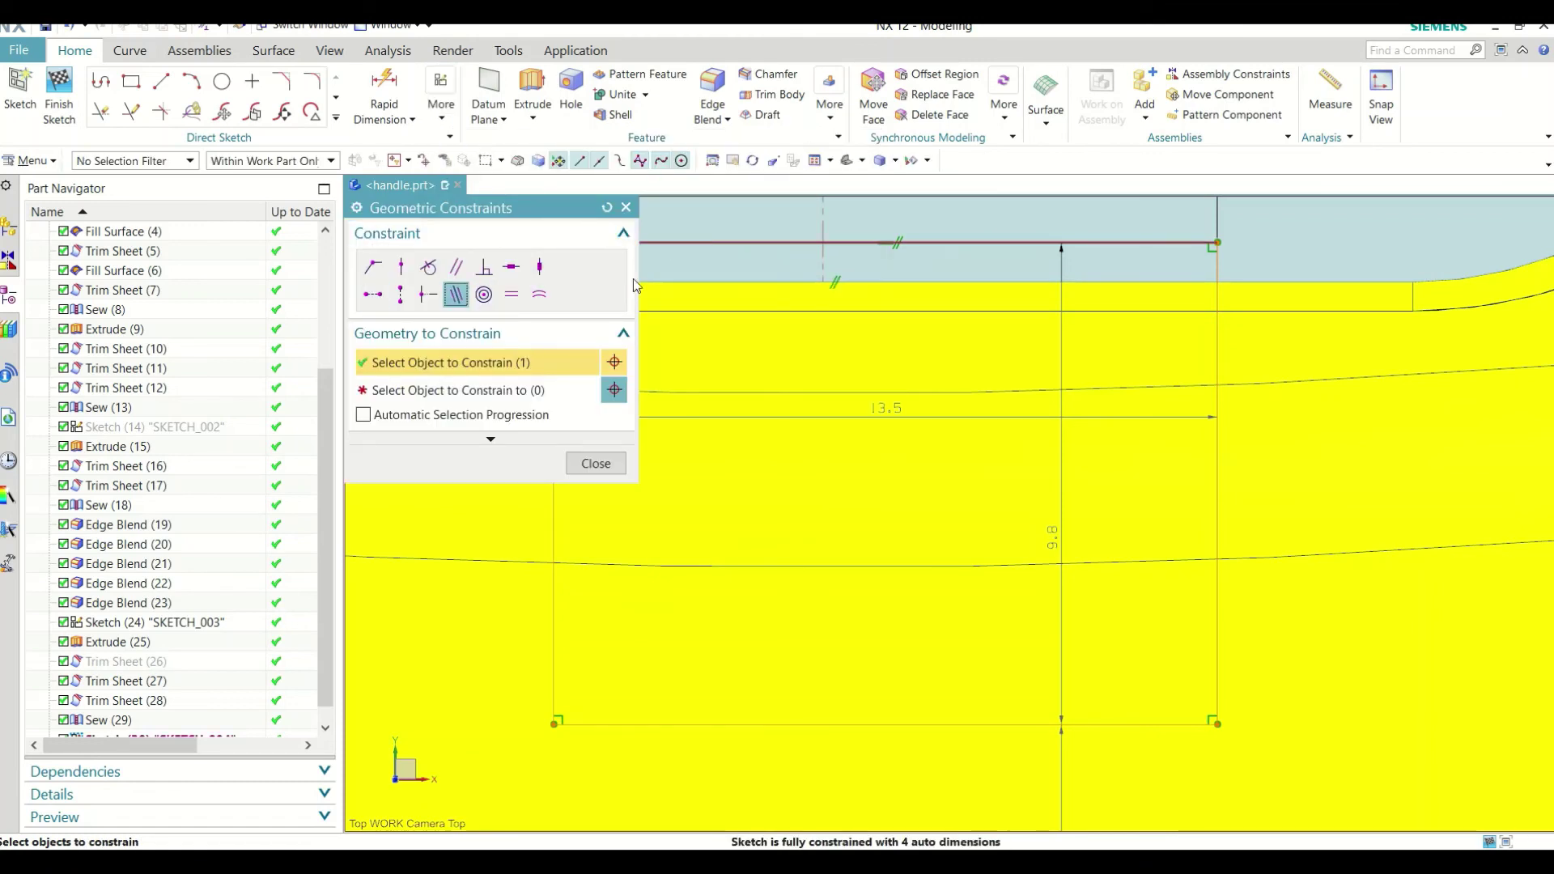
pyautogui.middleClick(761, 258)
pyautogui.click(770, 276)
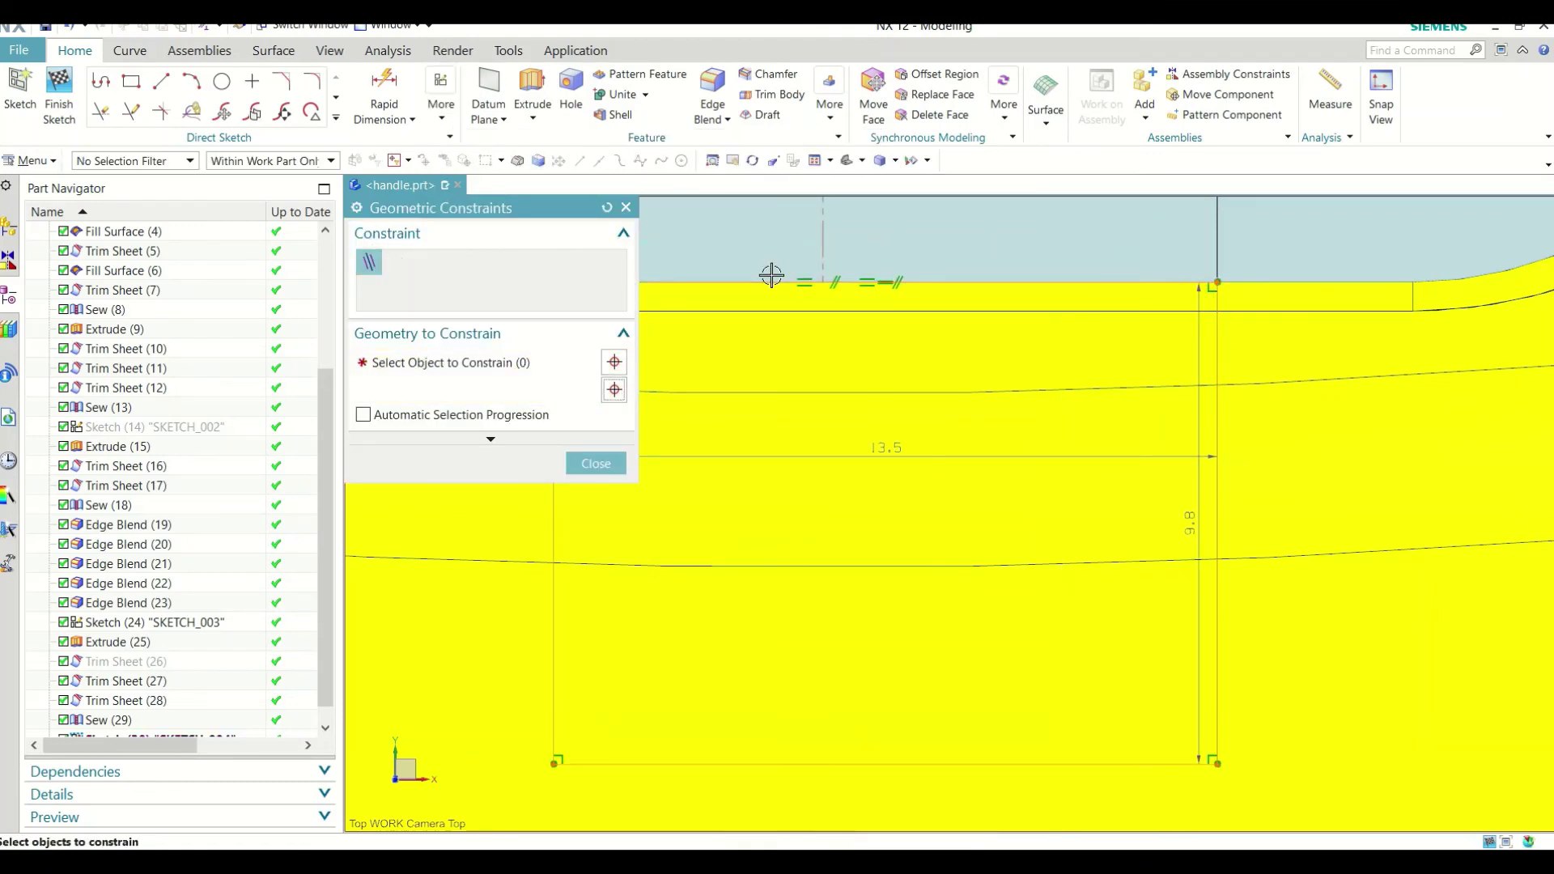
pyautogui.click(603, 462)
pyautogui.scroll(2, 713, 276)
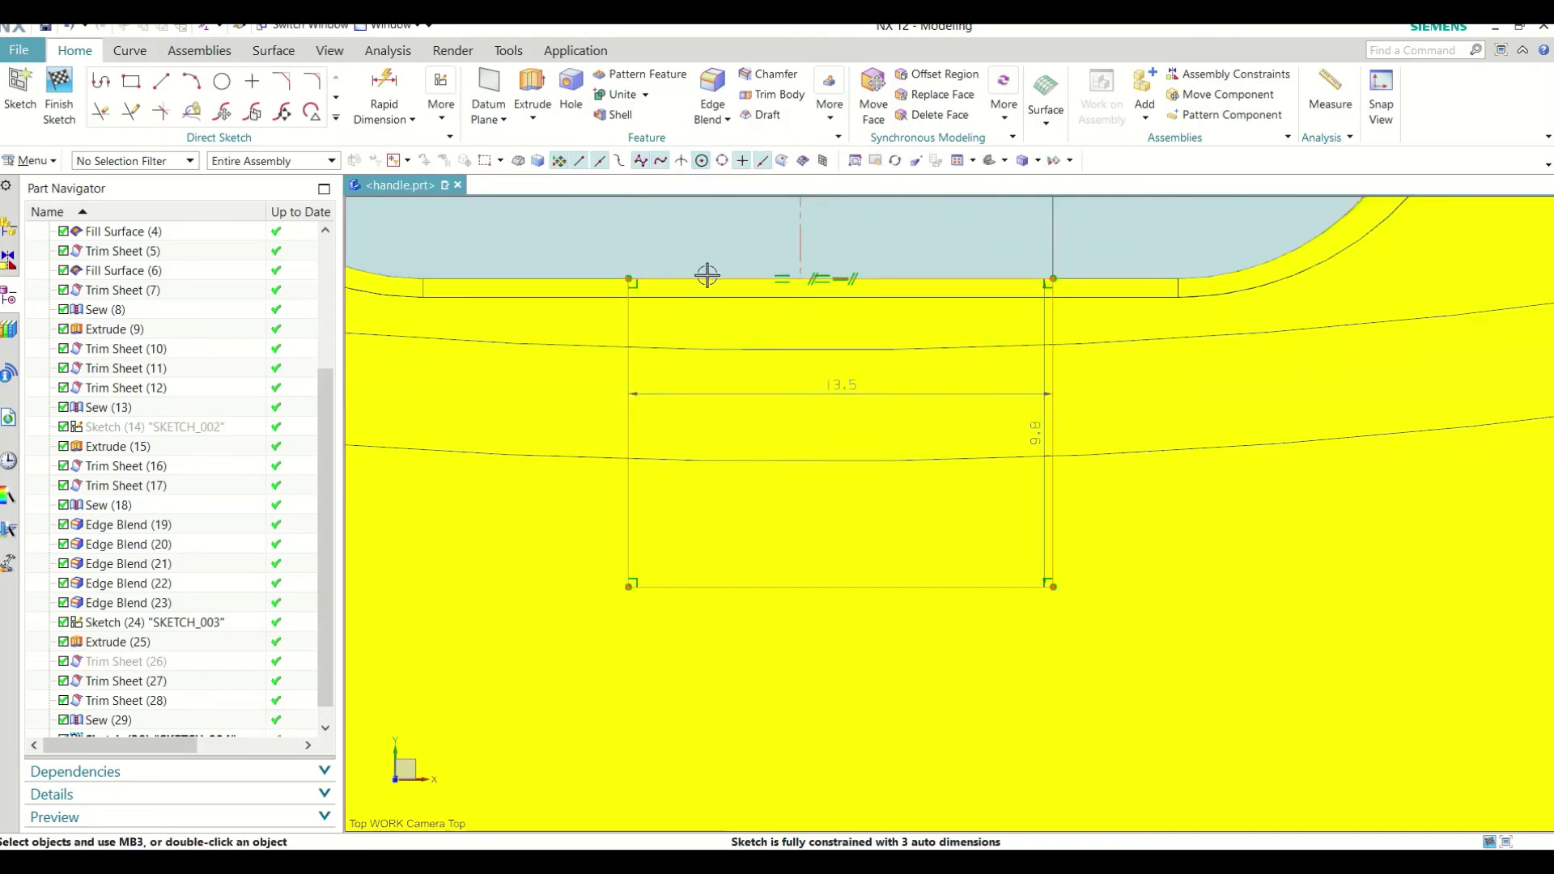
pyautogui.scroll(2, 773, 305)
# Step: Make the rectangle's left and right sides symmetric about the Y axis
pyautogui.click(450, 135)
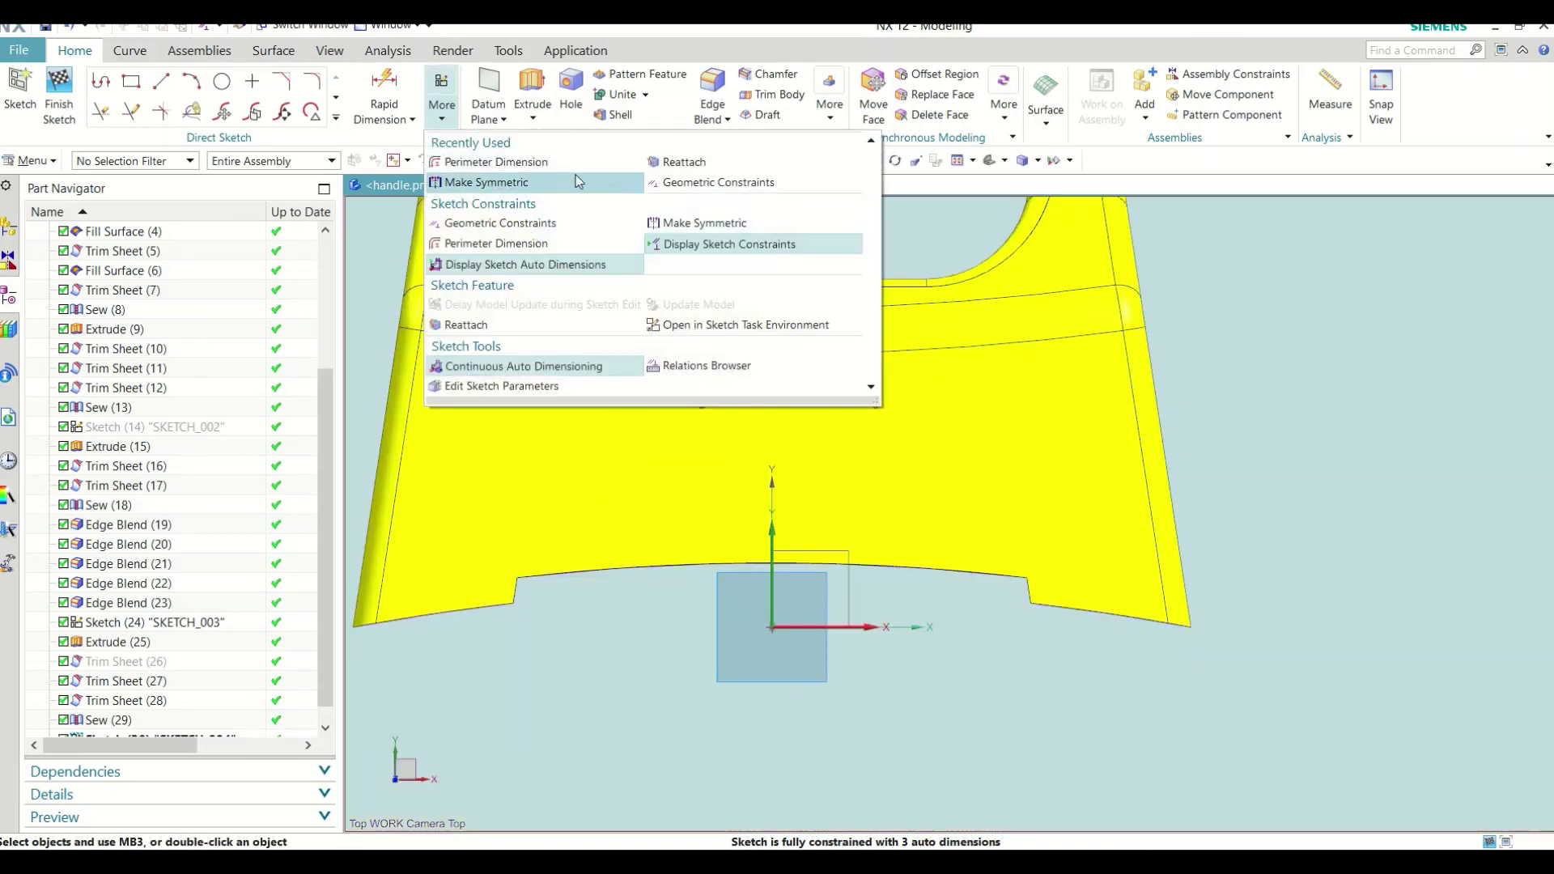
pyautogui.click(494, 181)
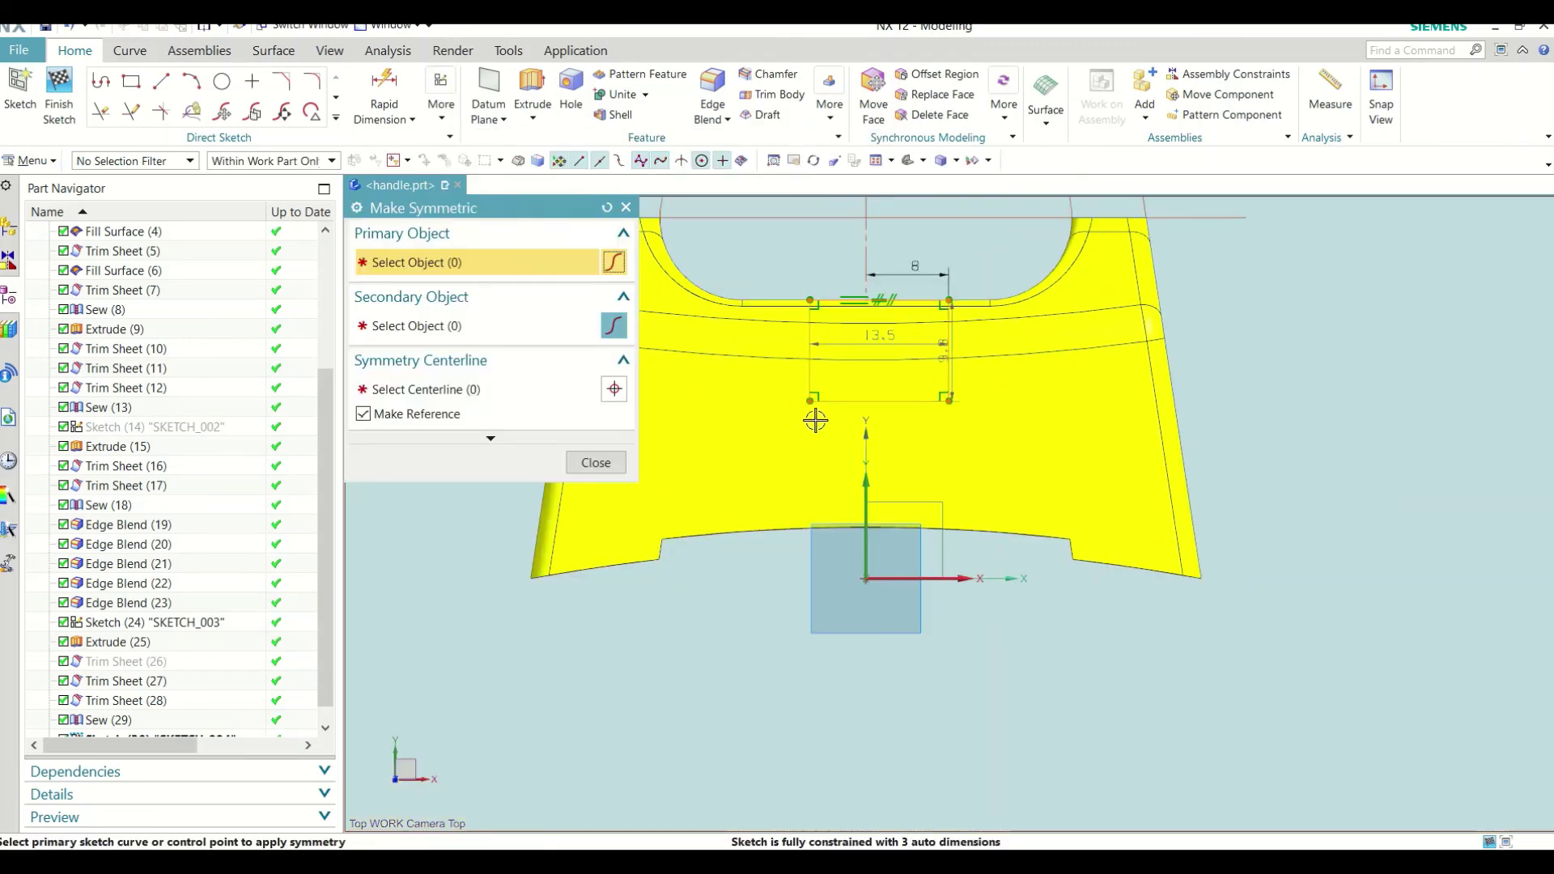
pyautogui.click(812, 405)
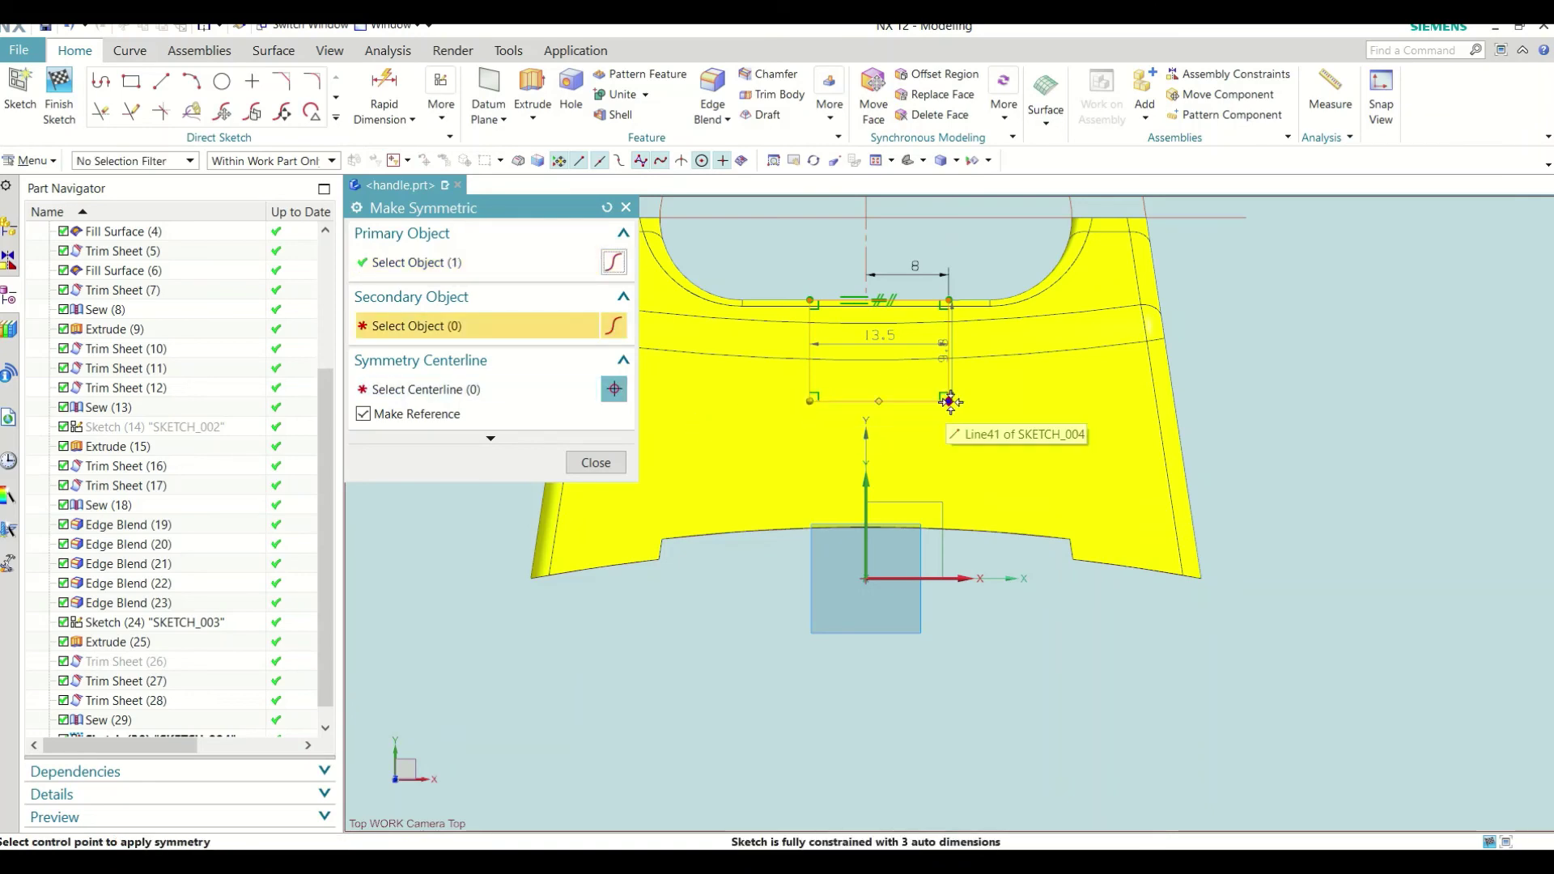
pyautogui.click(950, 401)
pyautogui.click(862, 493)
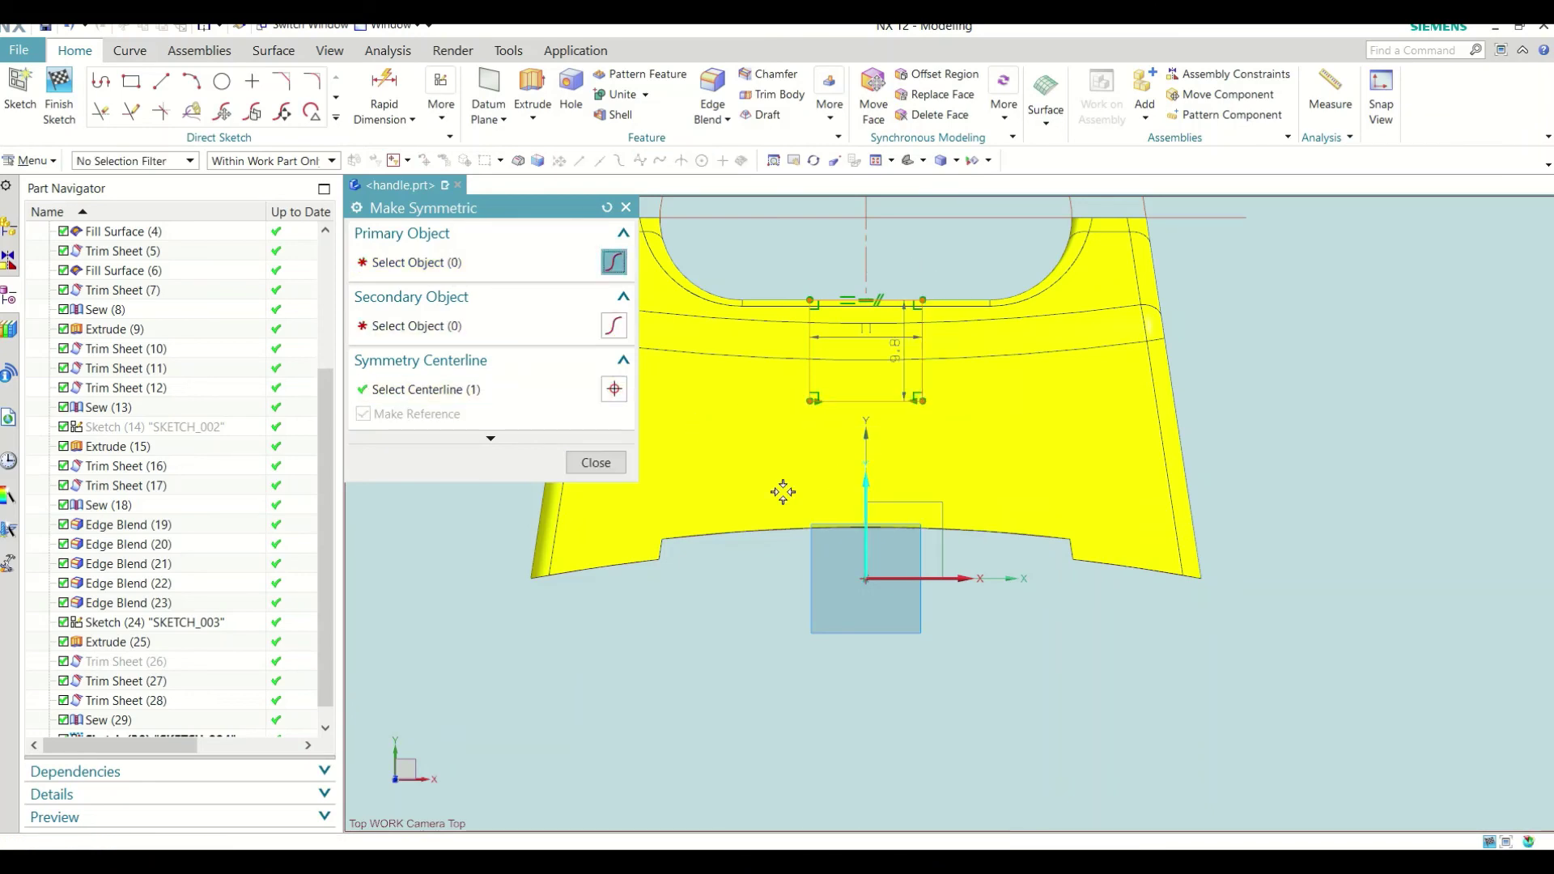
pyautogui.click(596, 462)
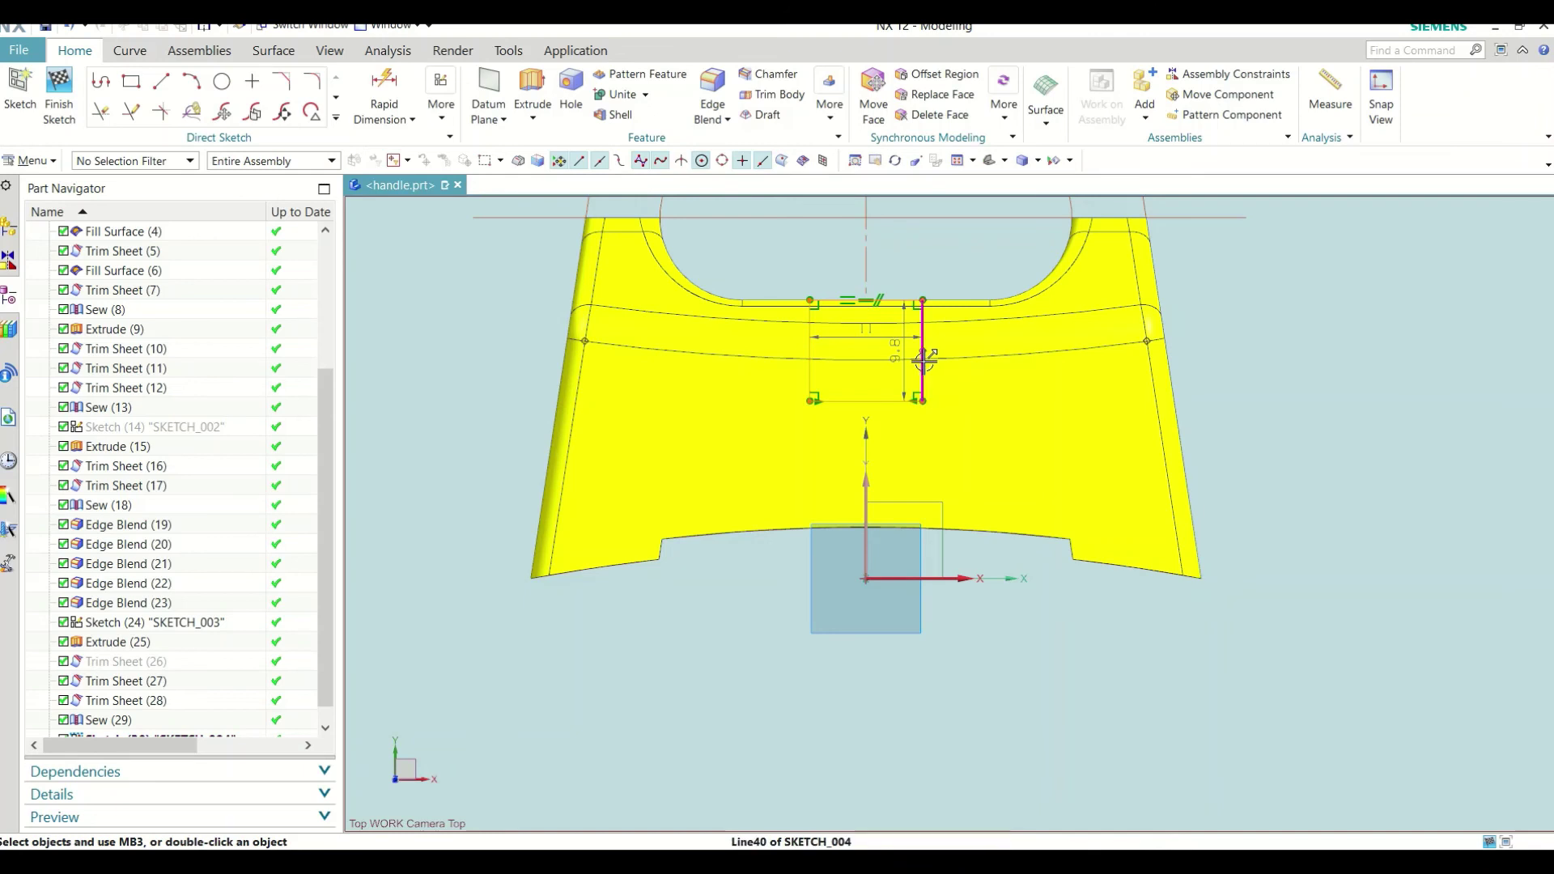
# Step: Set the rectangle's height dimension to 7
pyautogui.moveTo(899, 349); pyautogui.dragTo(1184, 350)
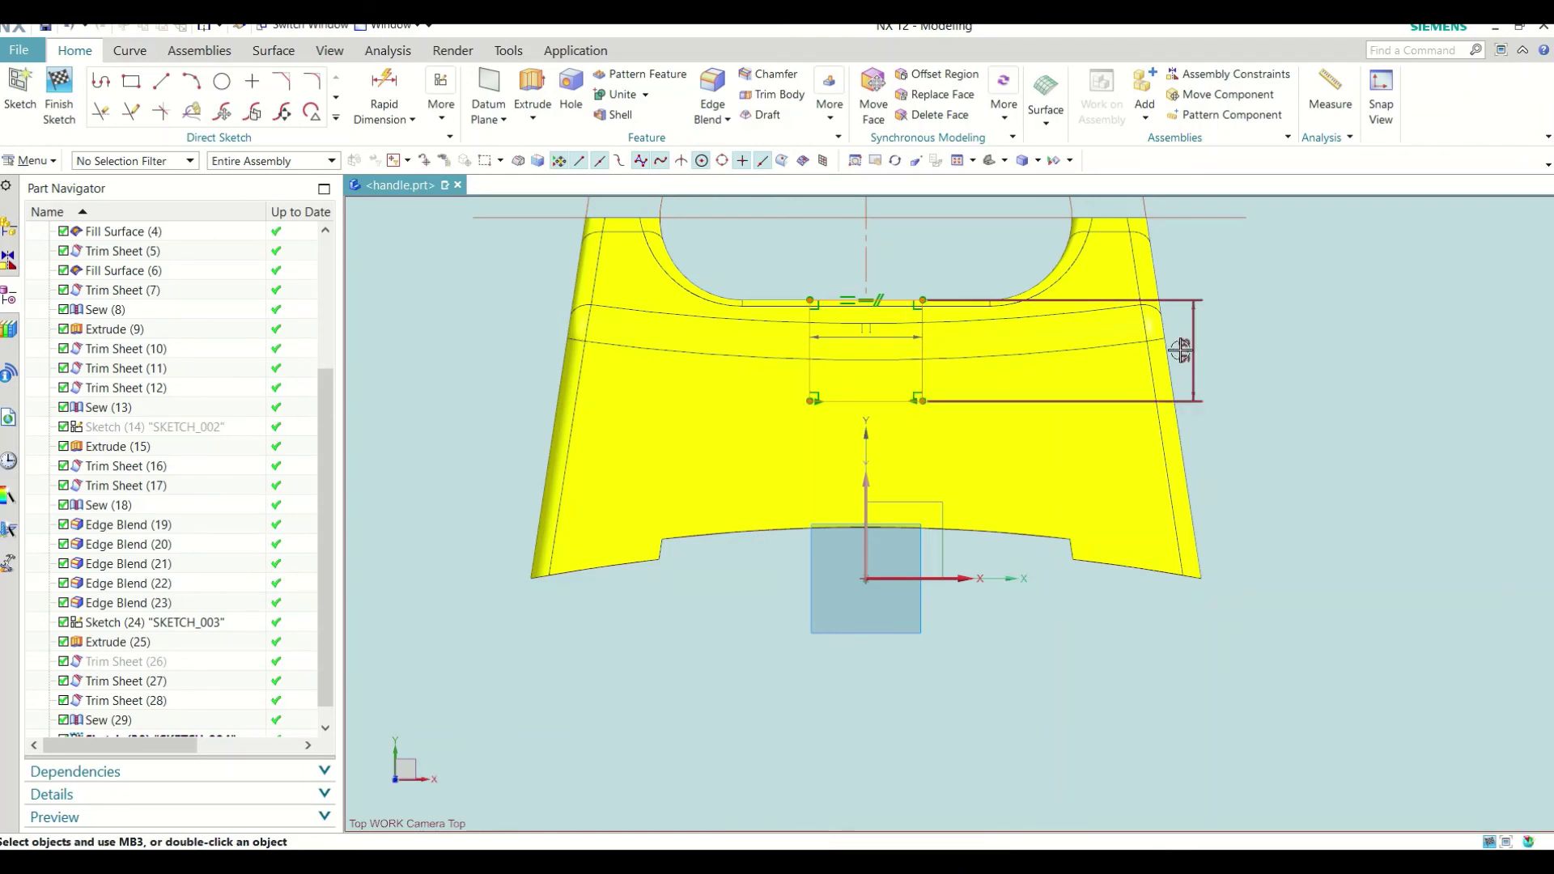
pyautogui.doubleClick(1184, 349)
pyautogui.write('7')
pyautogui.press('Return')
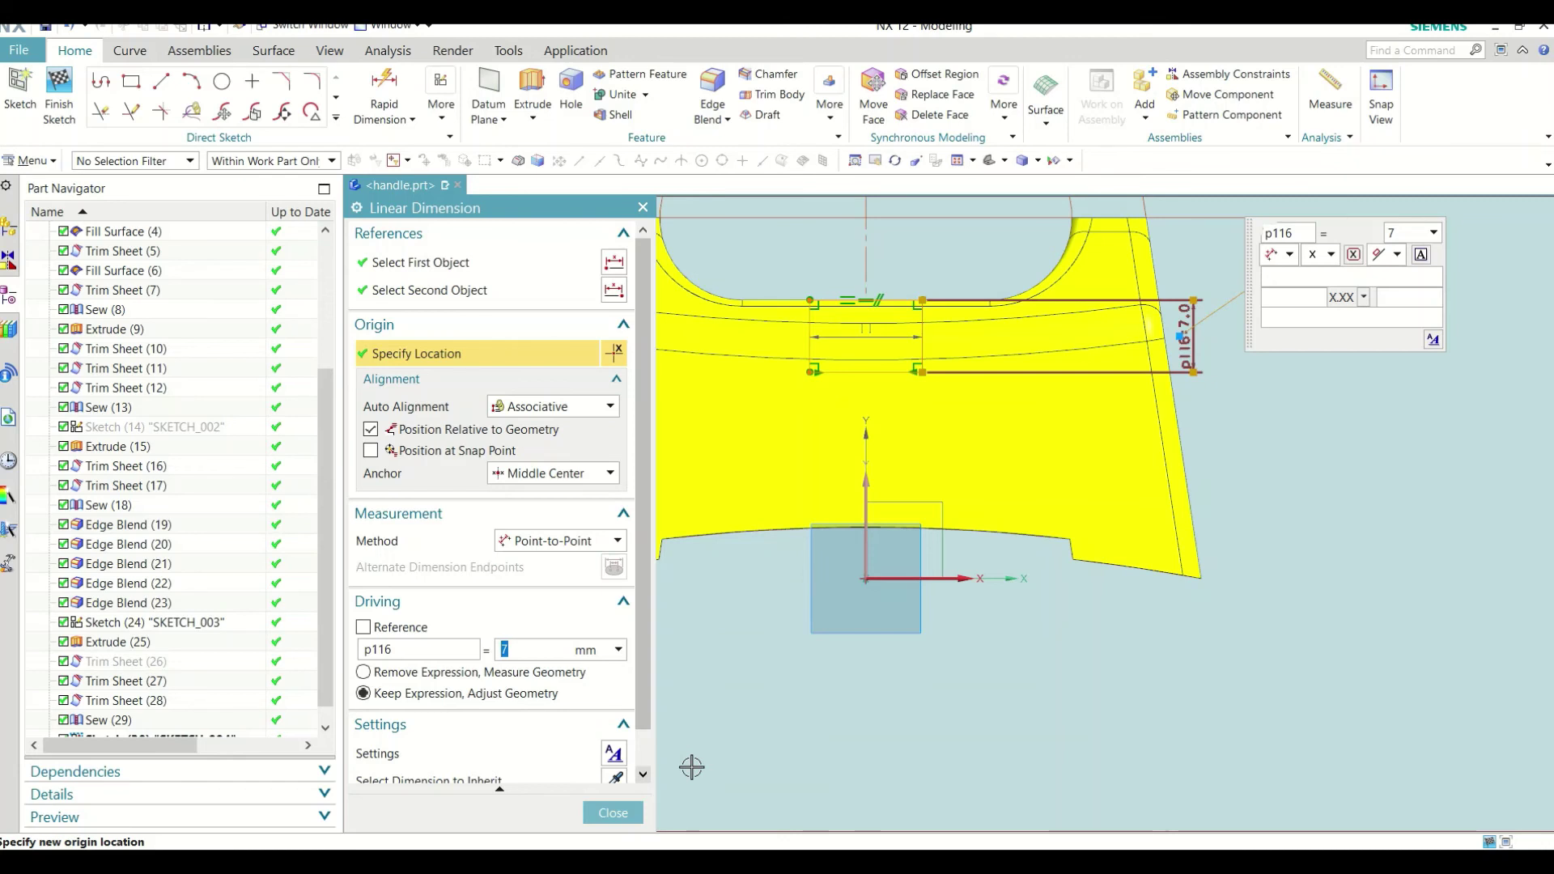
pyautogui.click(624, 820)
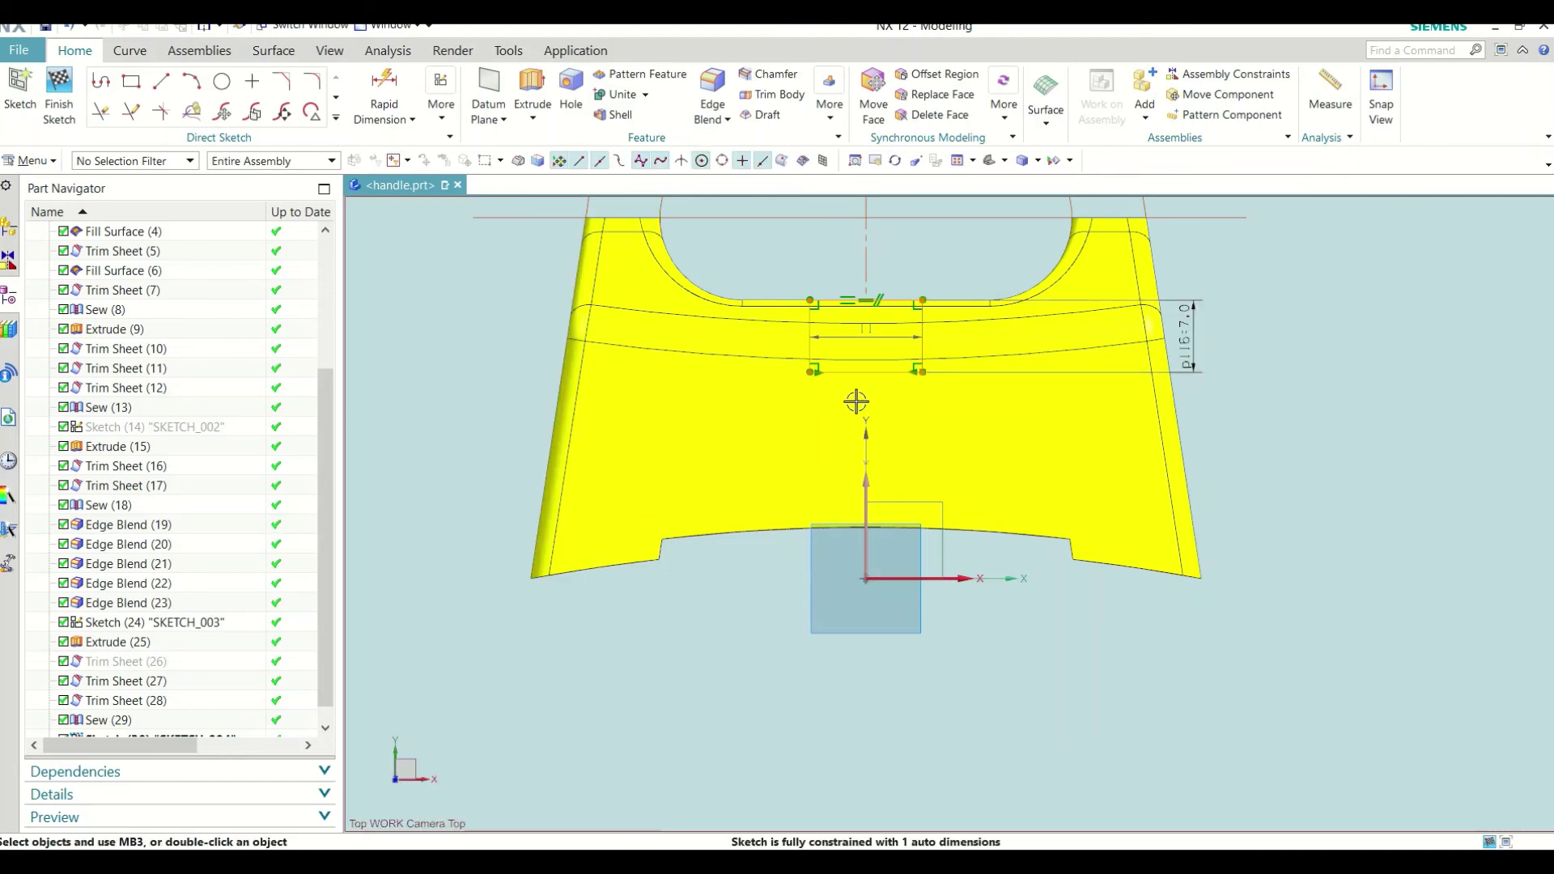
# Step: Confirm the 12 mm width dimension and finish the sketch
pyautogui.moveTo(866, 335); pyautogui.dragTo(879, 248)
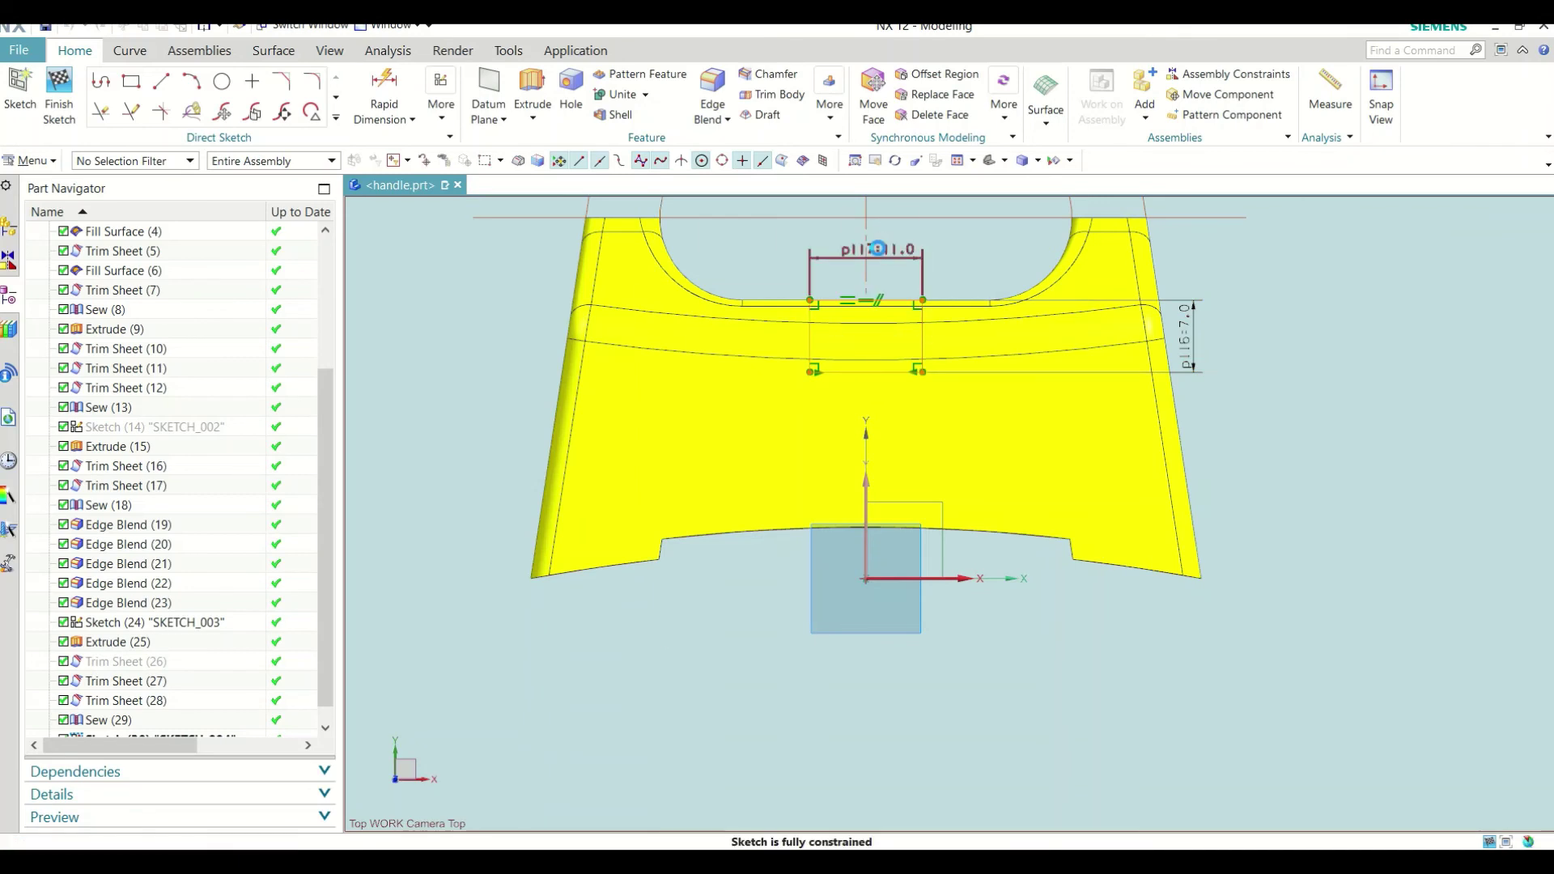
pyautogui.doubleClick(872, 248)
pyautogui.write('12')
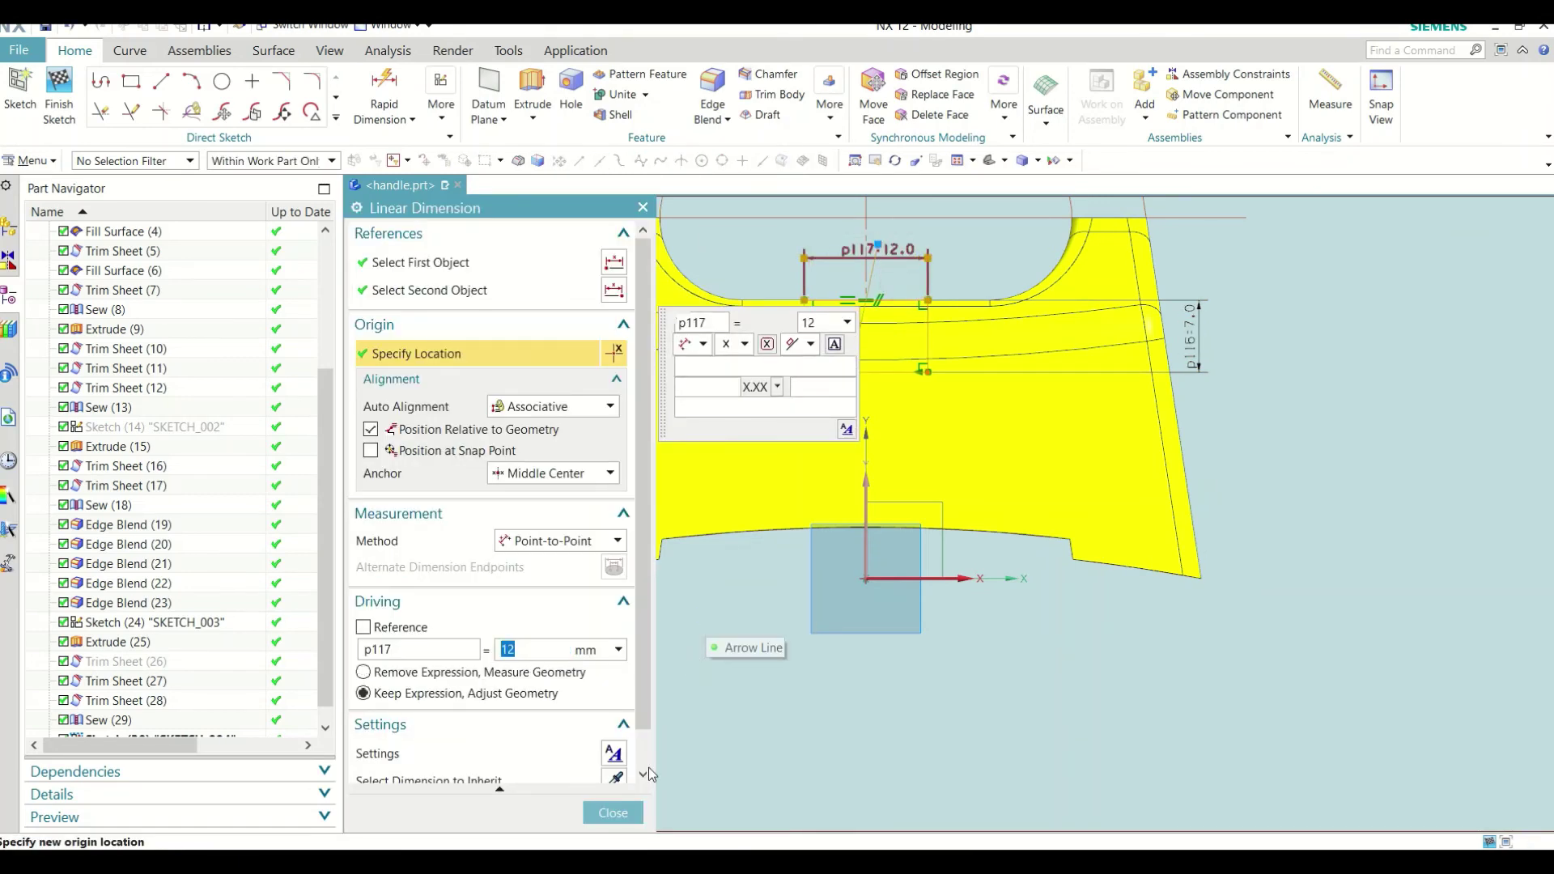
pyautogui.click(624, 816)
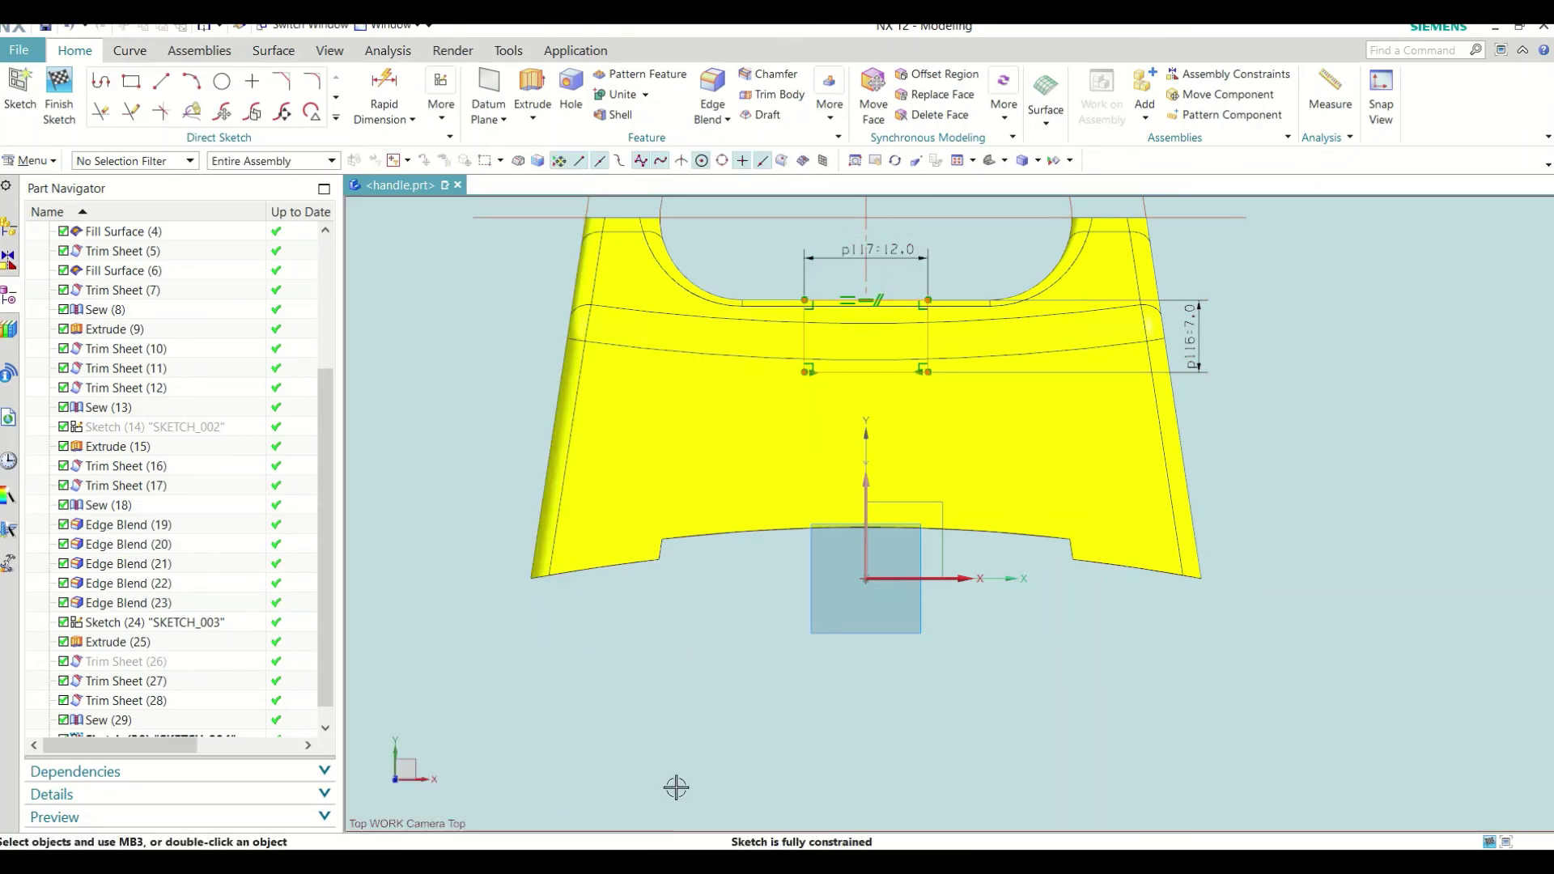
pyautogui.click(58, 95)
# Step: Extrude the 12 × 7 rectangle as a sheet from -5 mm to 20 mm
pyautogui.click(220, 95)
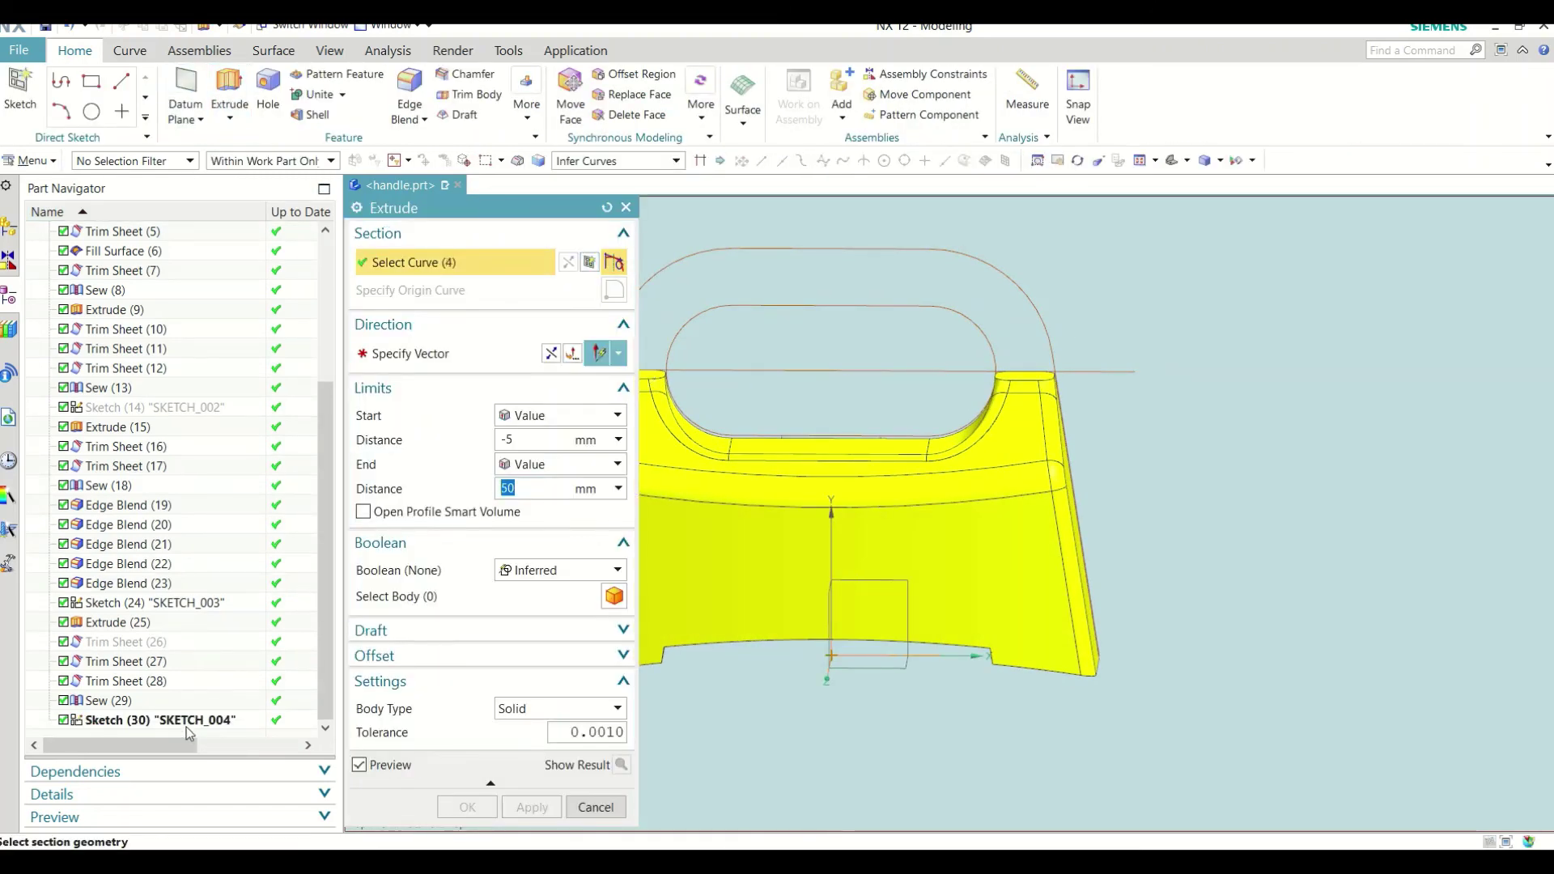
pyautogui.moveTo(1121, 566)
pyautogui.mouseDown(button='middle')
pyautogui.moveTo(1122, 512)
pyautogui.moveTo(736, 474)
pyautogui.mouseUp(button='middle')
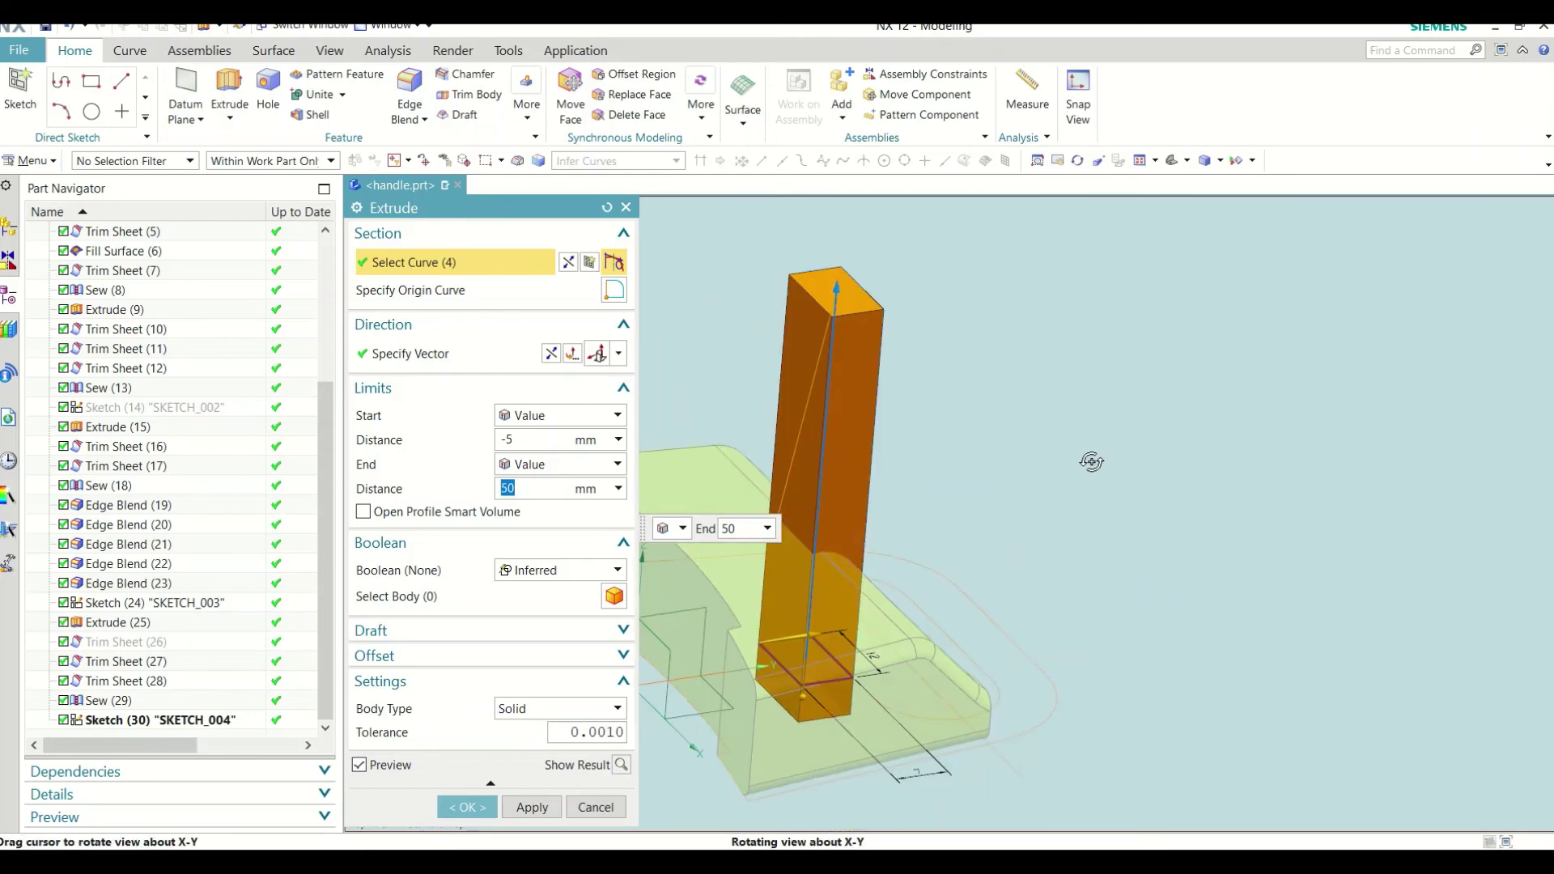
pyautogui.click(524, 709)
pyautogui.click(522, 746)
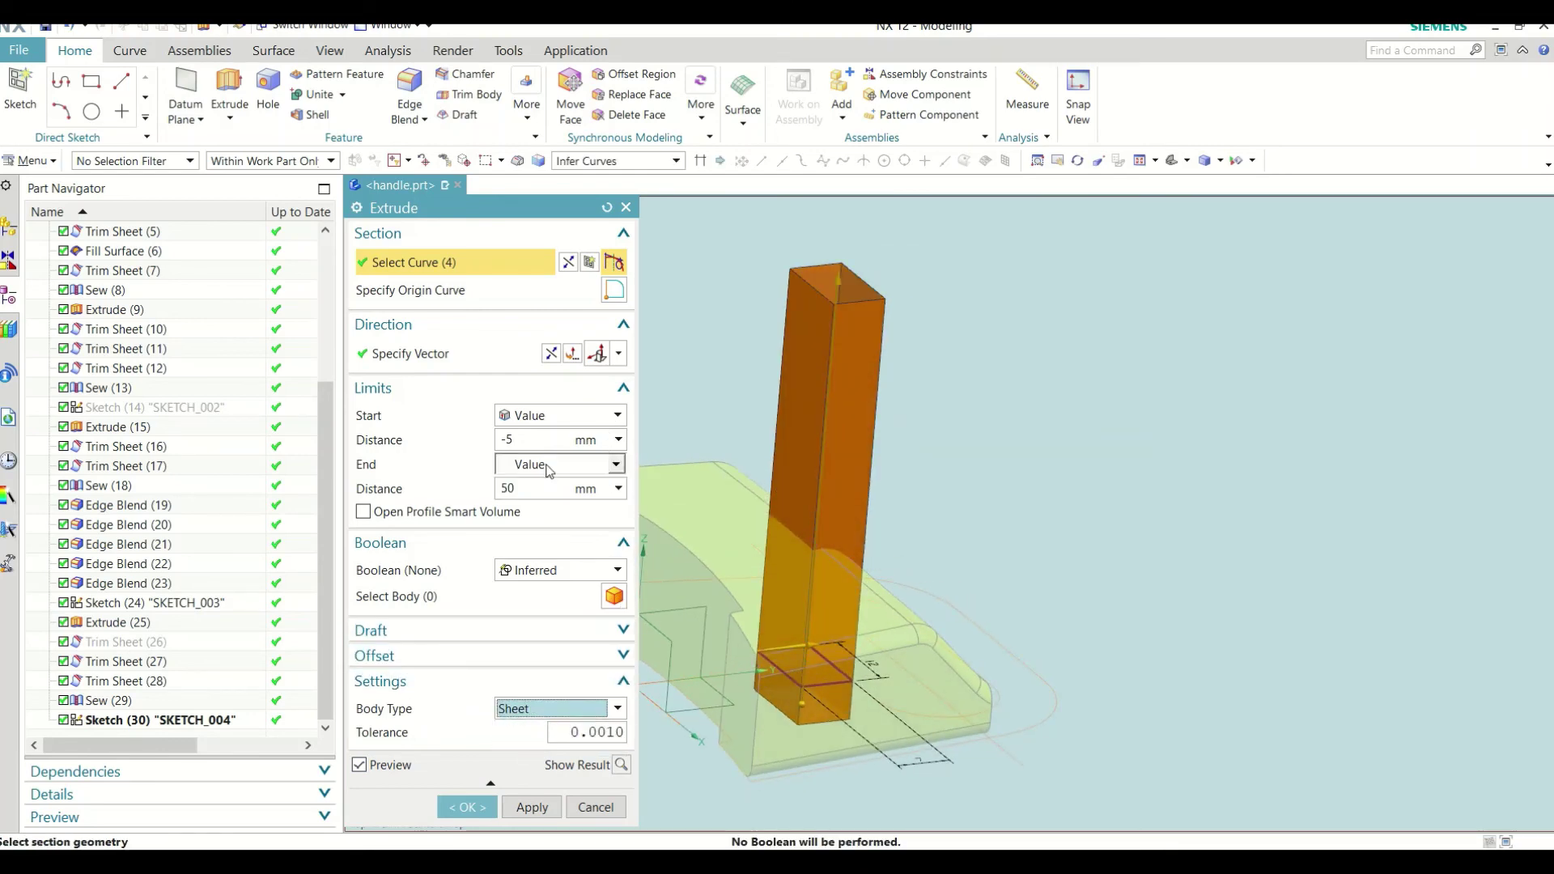
pyautogui.click(518, 440)
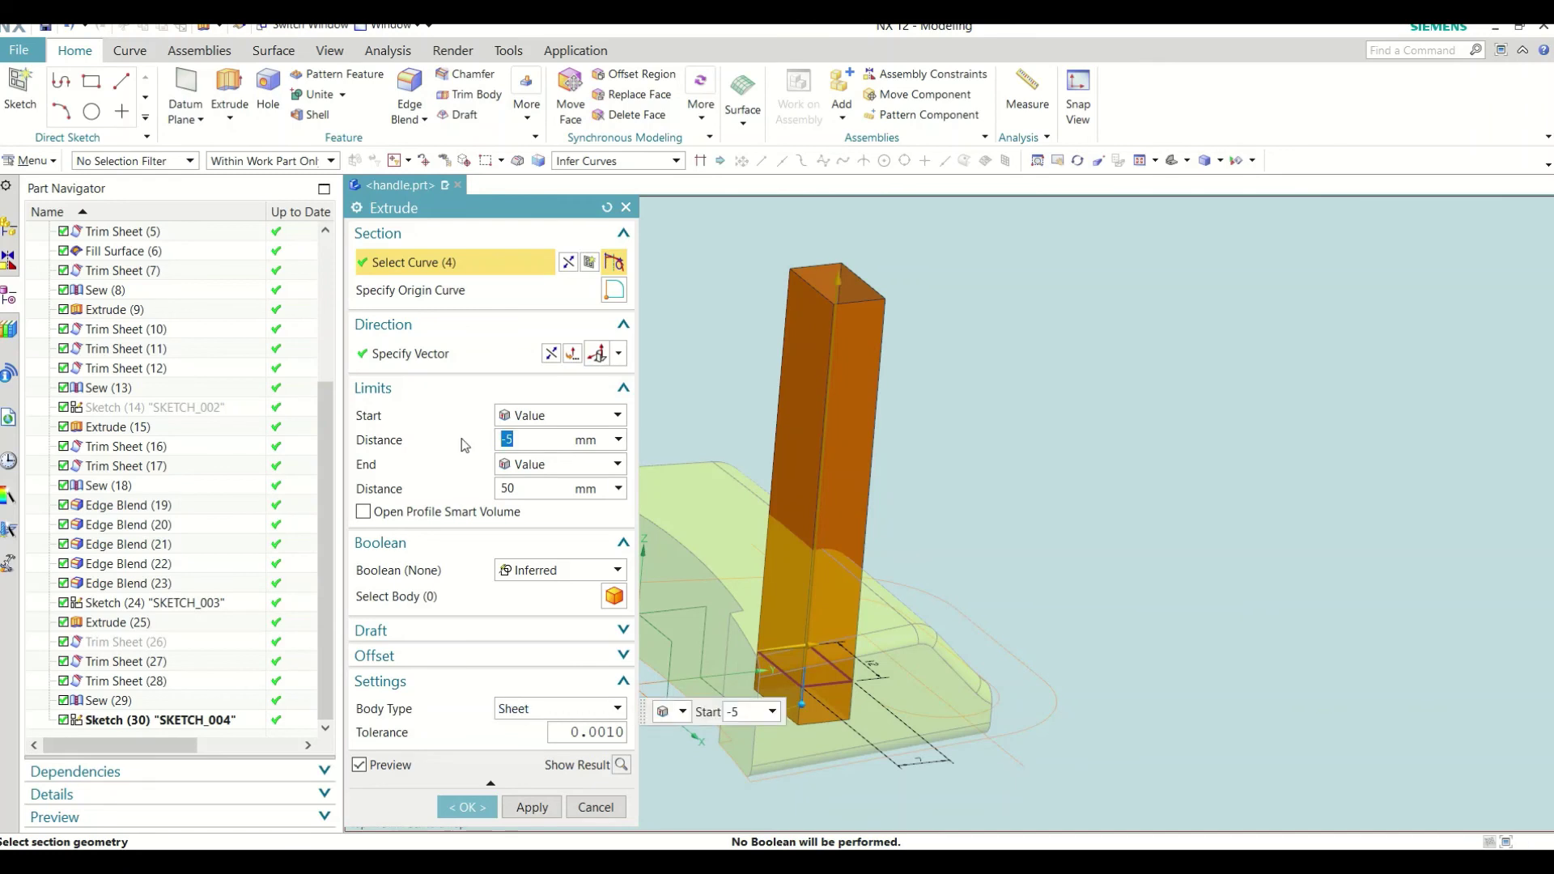
pyautogui.click(533, 488)
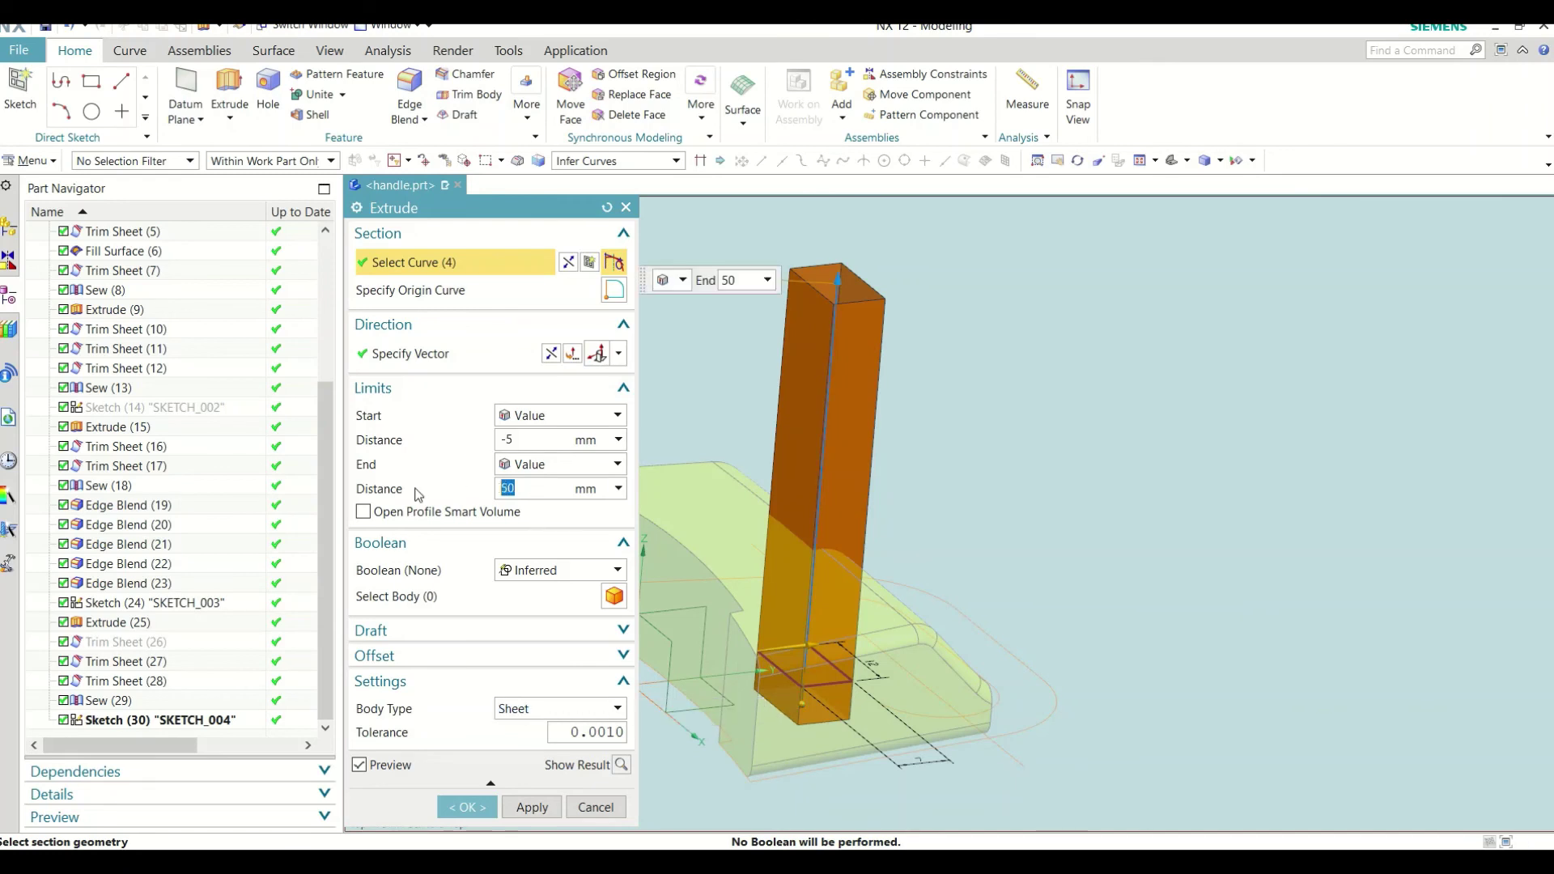
pyautogui.write('20')
pyautogui.press('Return')
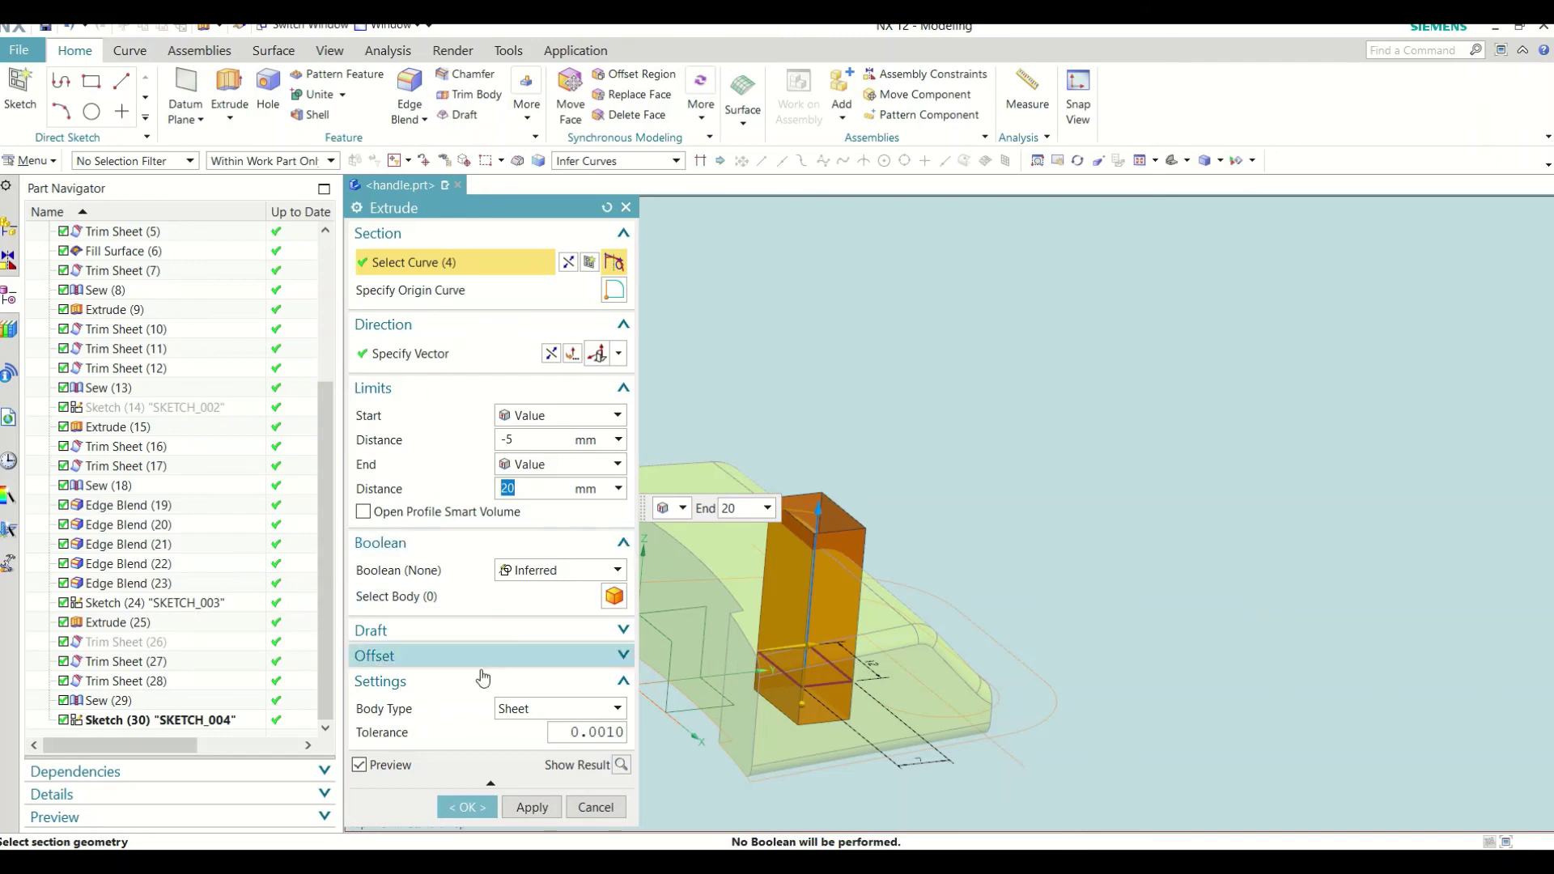
pyautogui.click(469, 803)
pyautogui.moveTo(948, 565); pyautogui.dragTo(776, 413, button='middle')
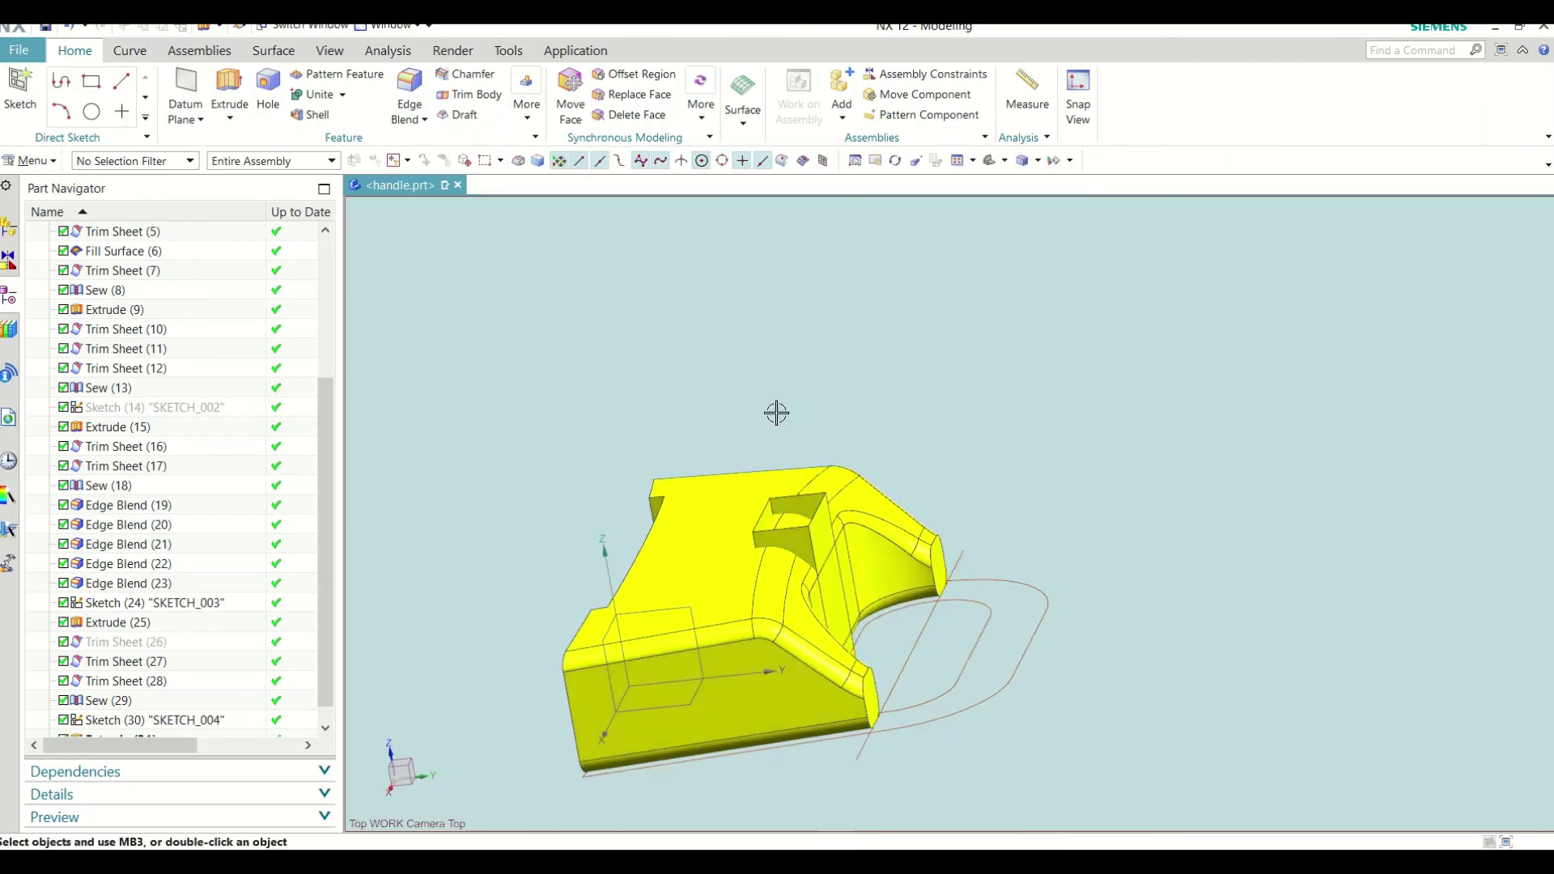
# Step: Trim the handle sheet by the column faces, keeping the chosen region
pyautogui.click(274, 50)
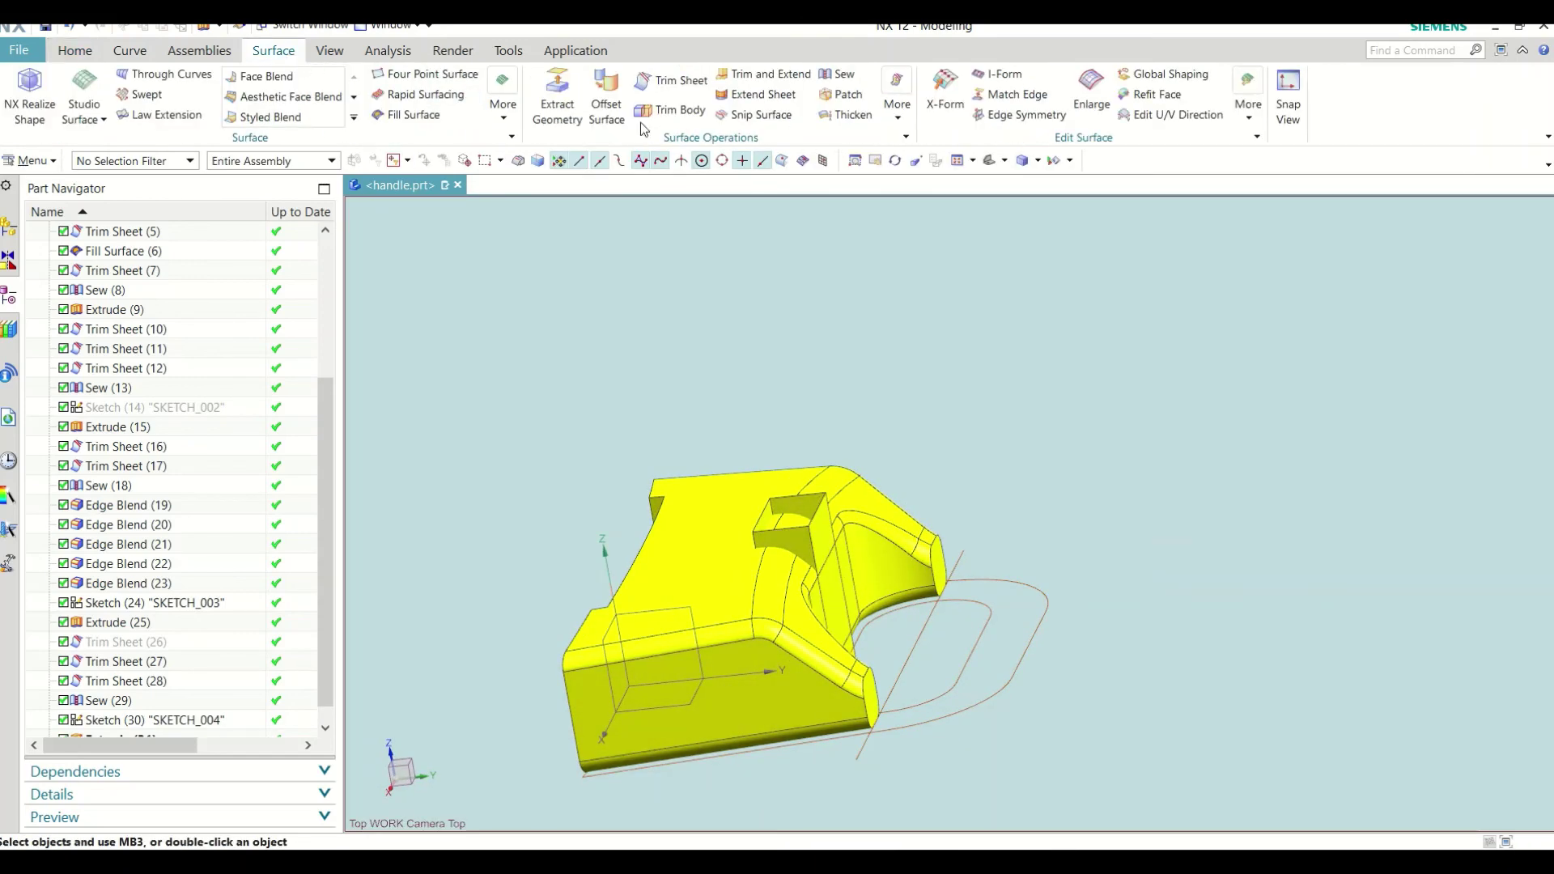
pyautogui.click(652, 78)
pyautogui.click(801, 506)
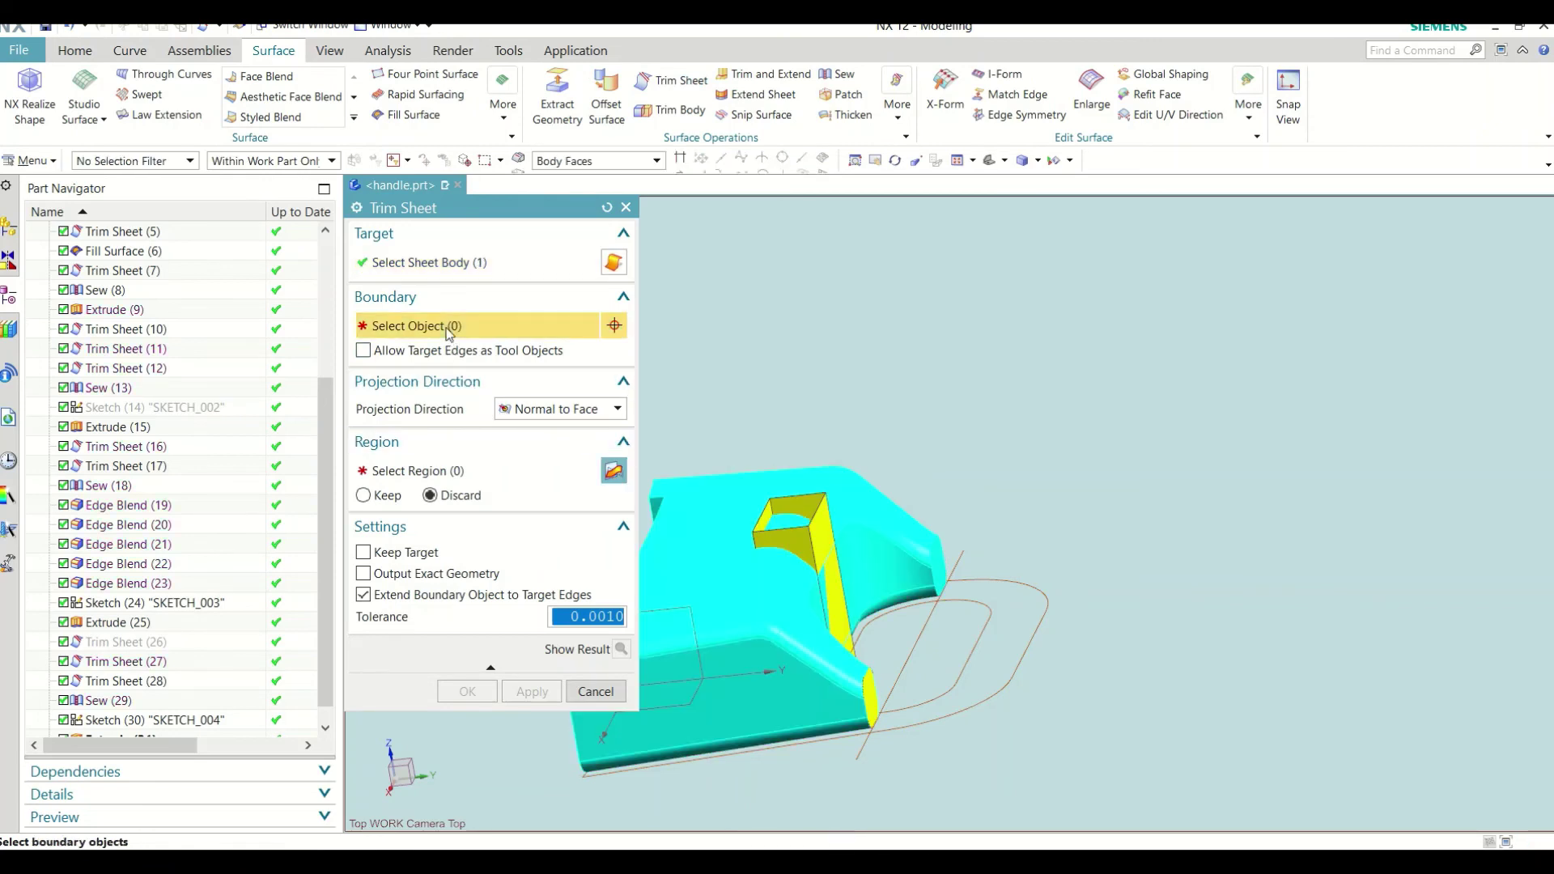
pyautogui.click(829, 526)
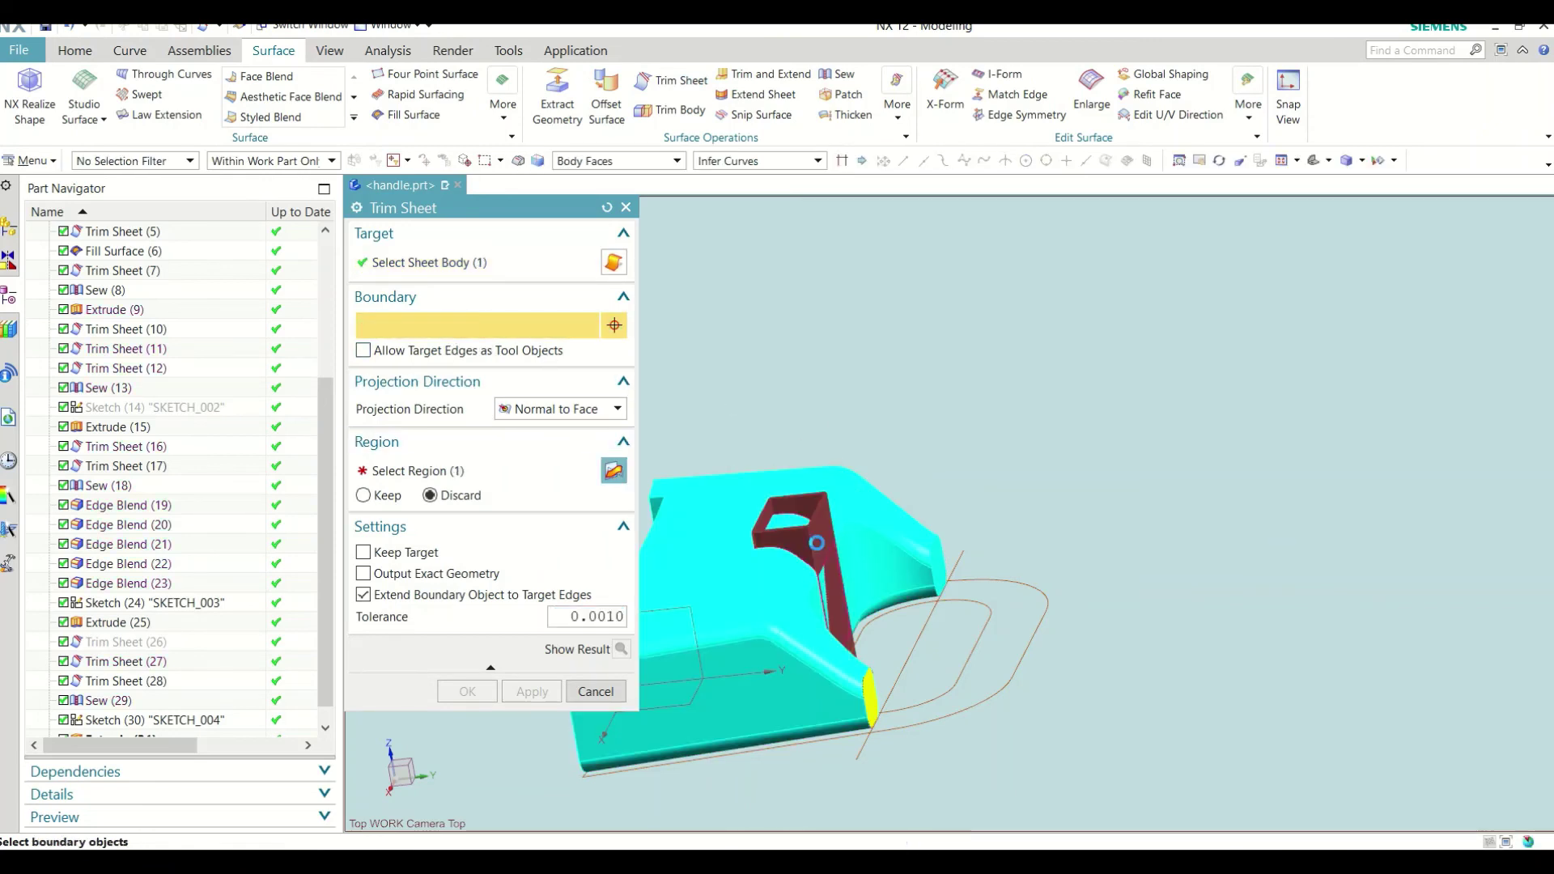
pyautogui.click(446, 477)
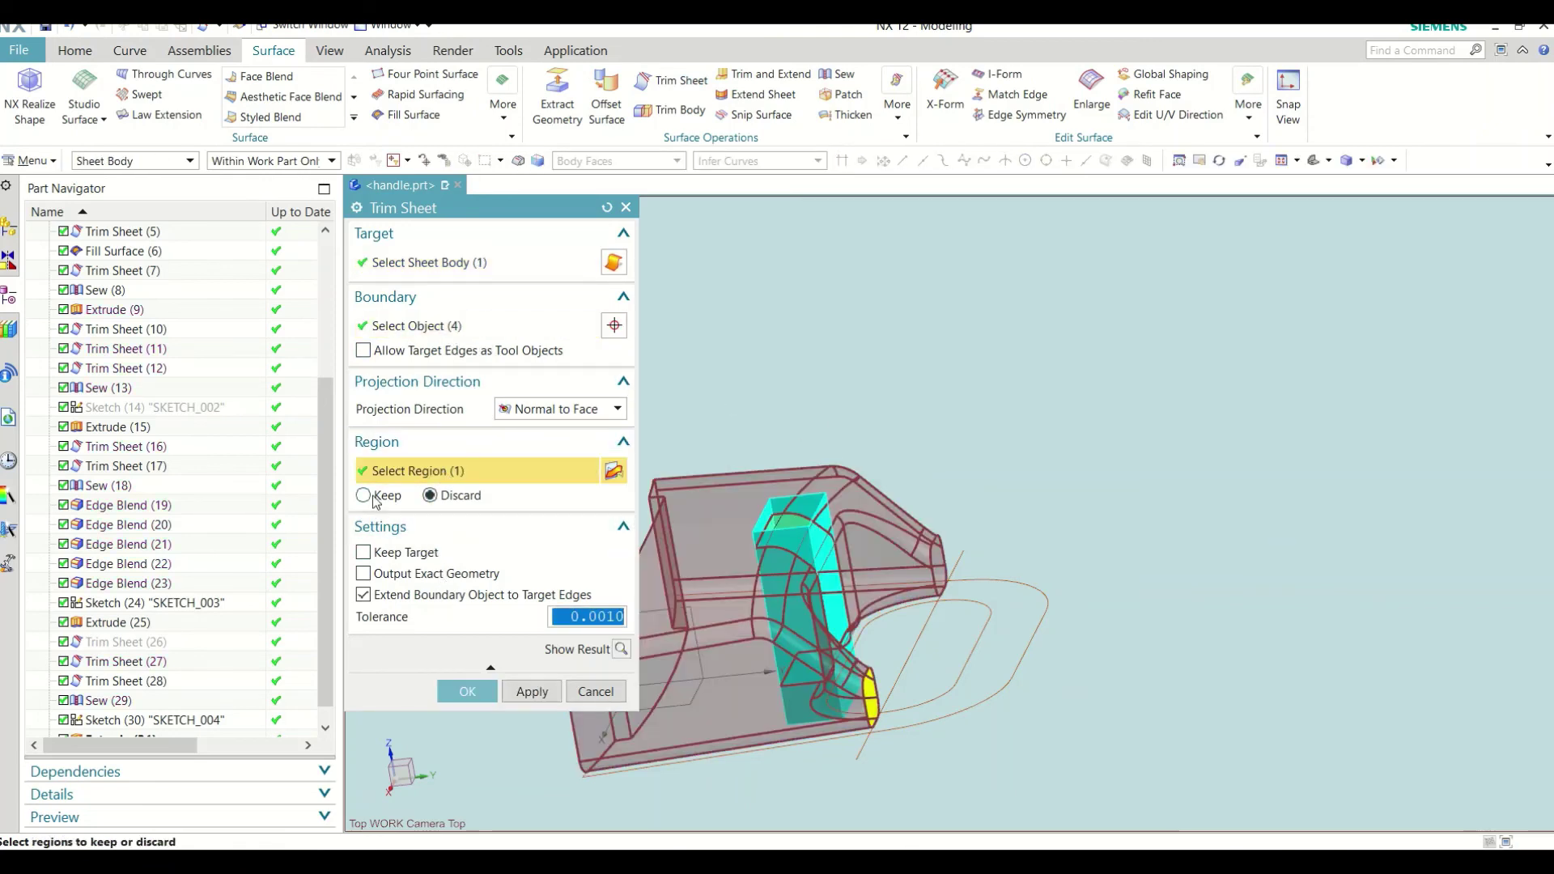
pyautogui.click(374, 497)
pyautogui.click(462, 692)
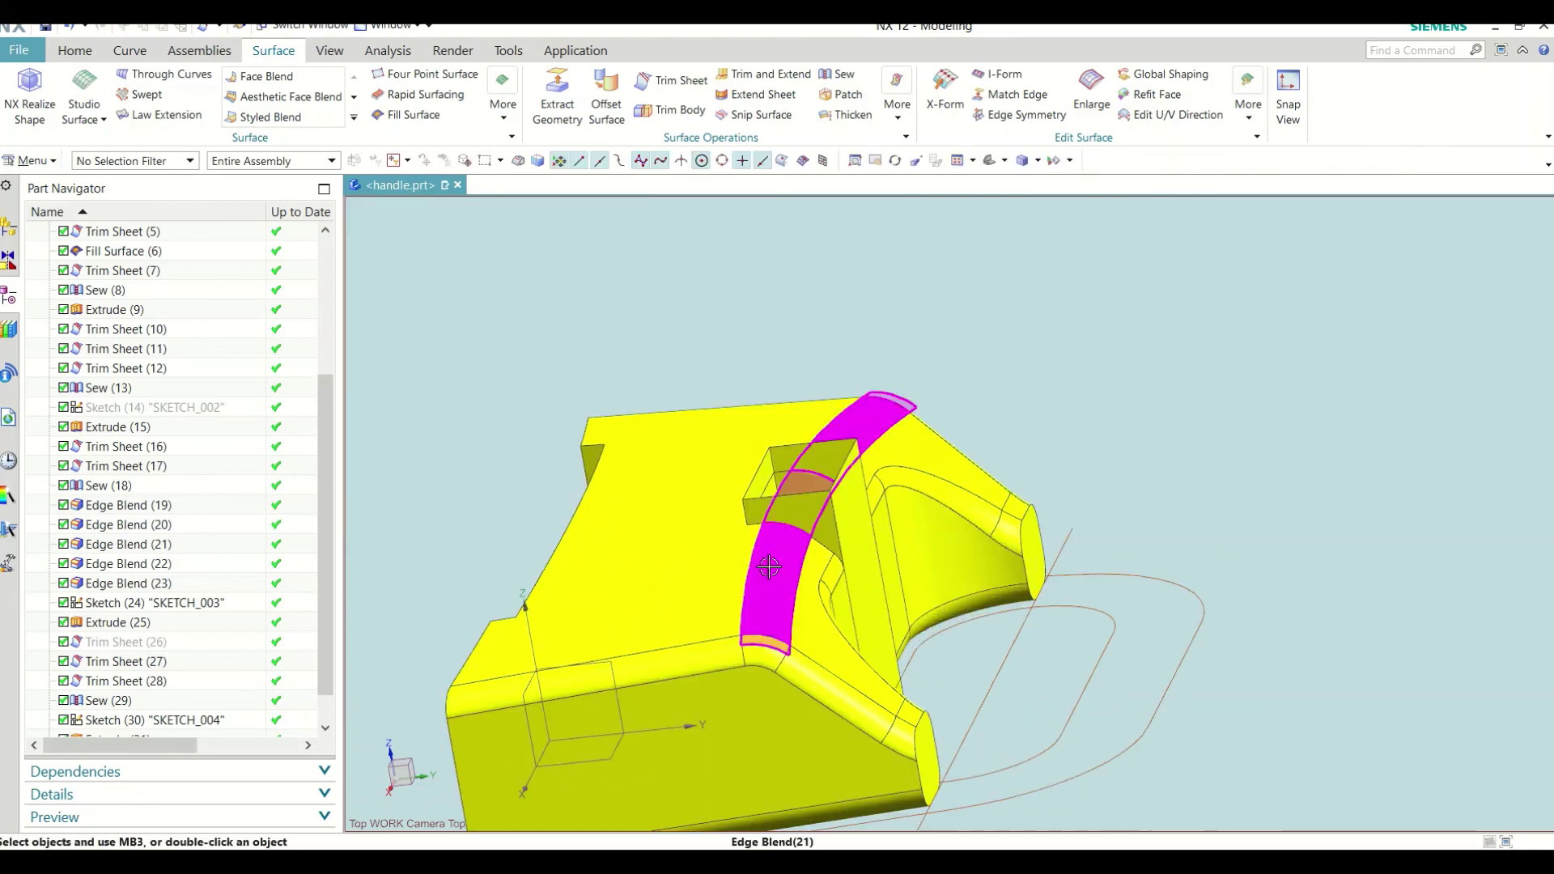
# Step: Trim the column sheet by the handle faces, discarding the chosen region
pyautogui.click(692, 85)
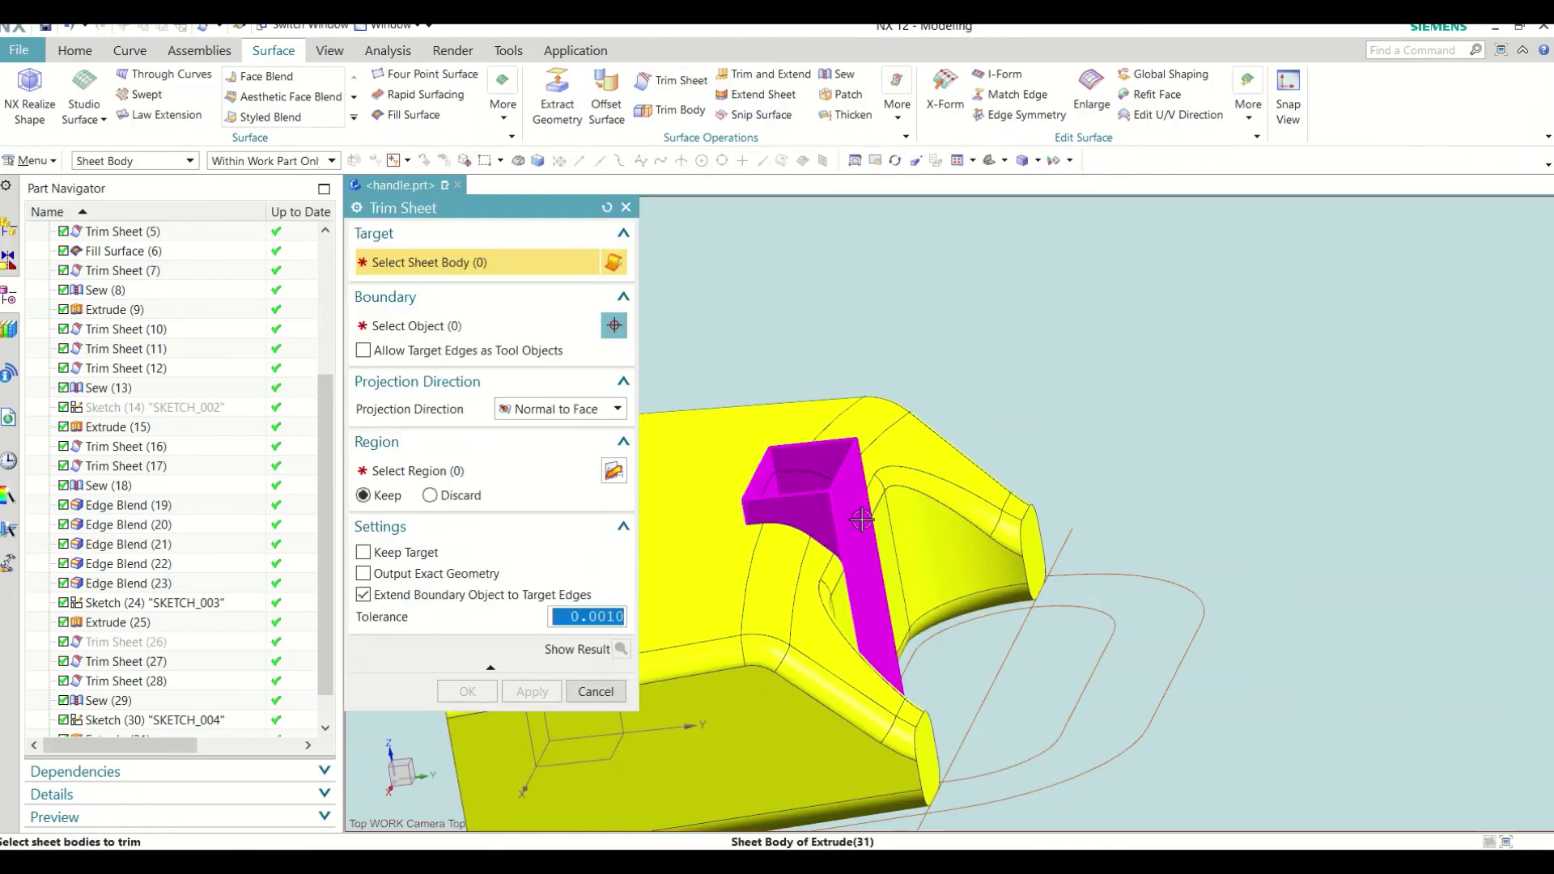
pyautogui.click(841, 494)
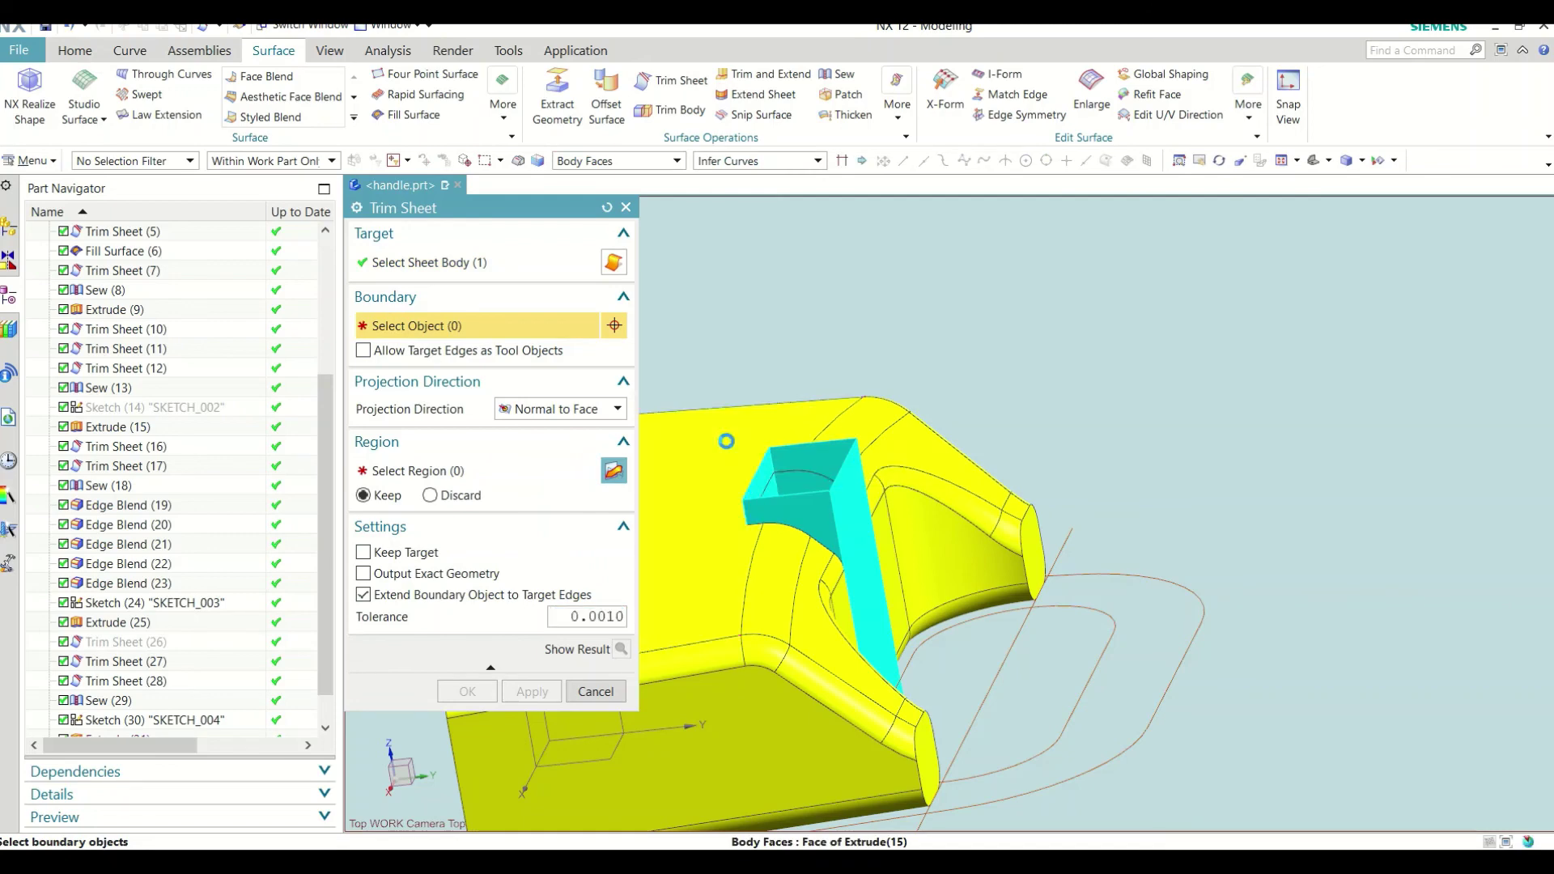
pyautogui.click(733, 447)
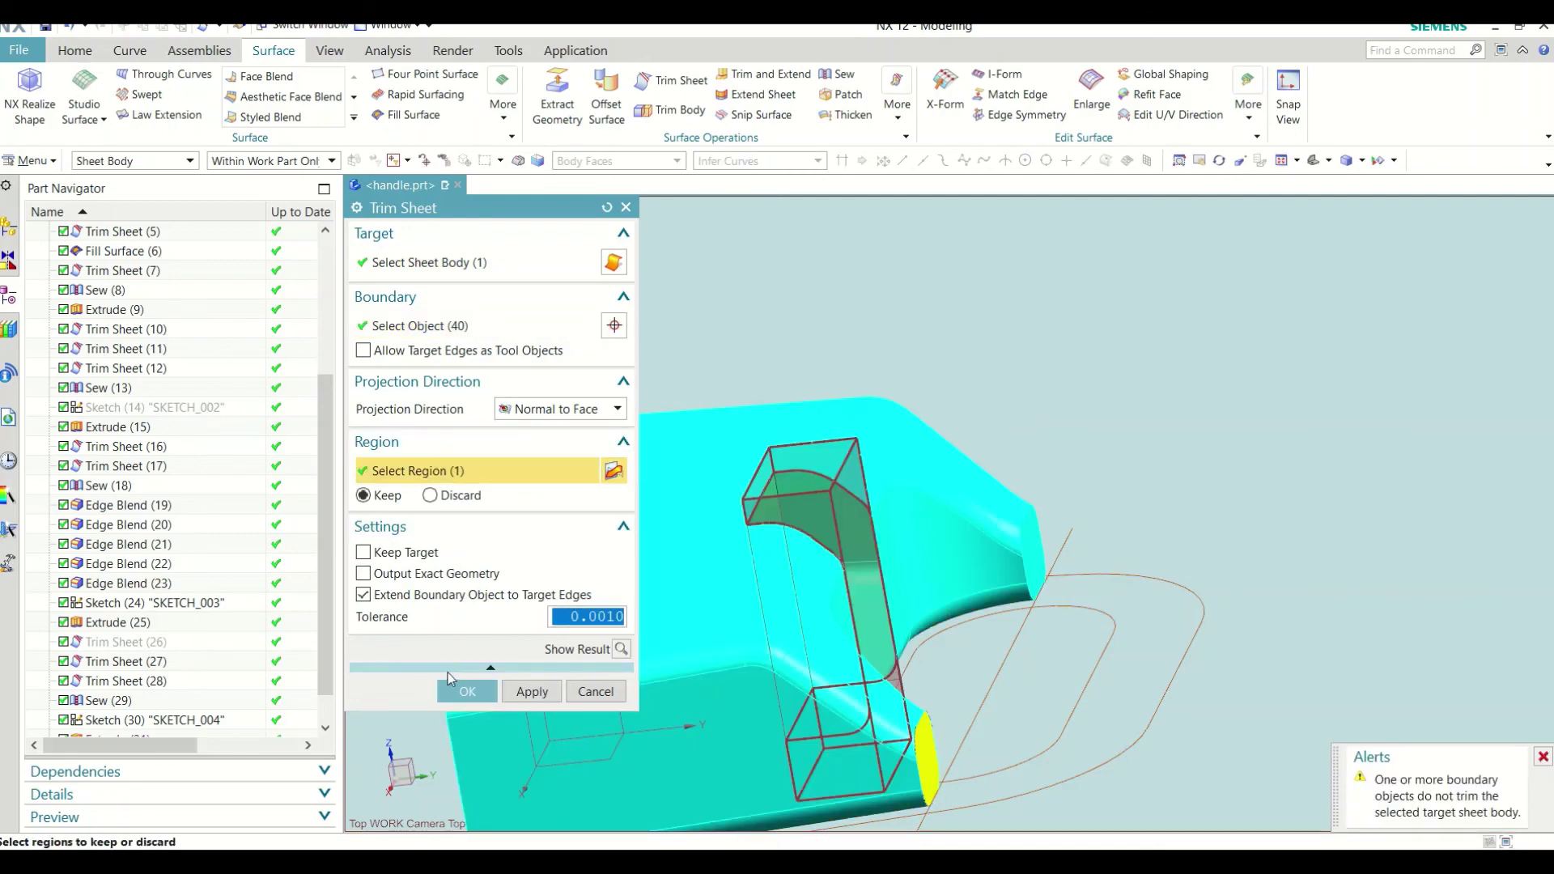
pyautogui.click(429, 495)
pyautogui.click(468, 693)
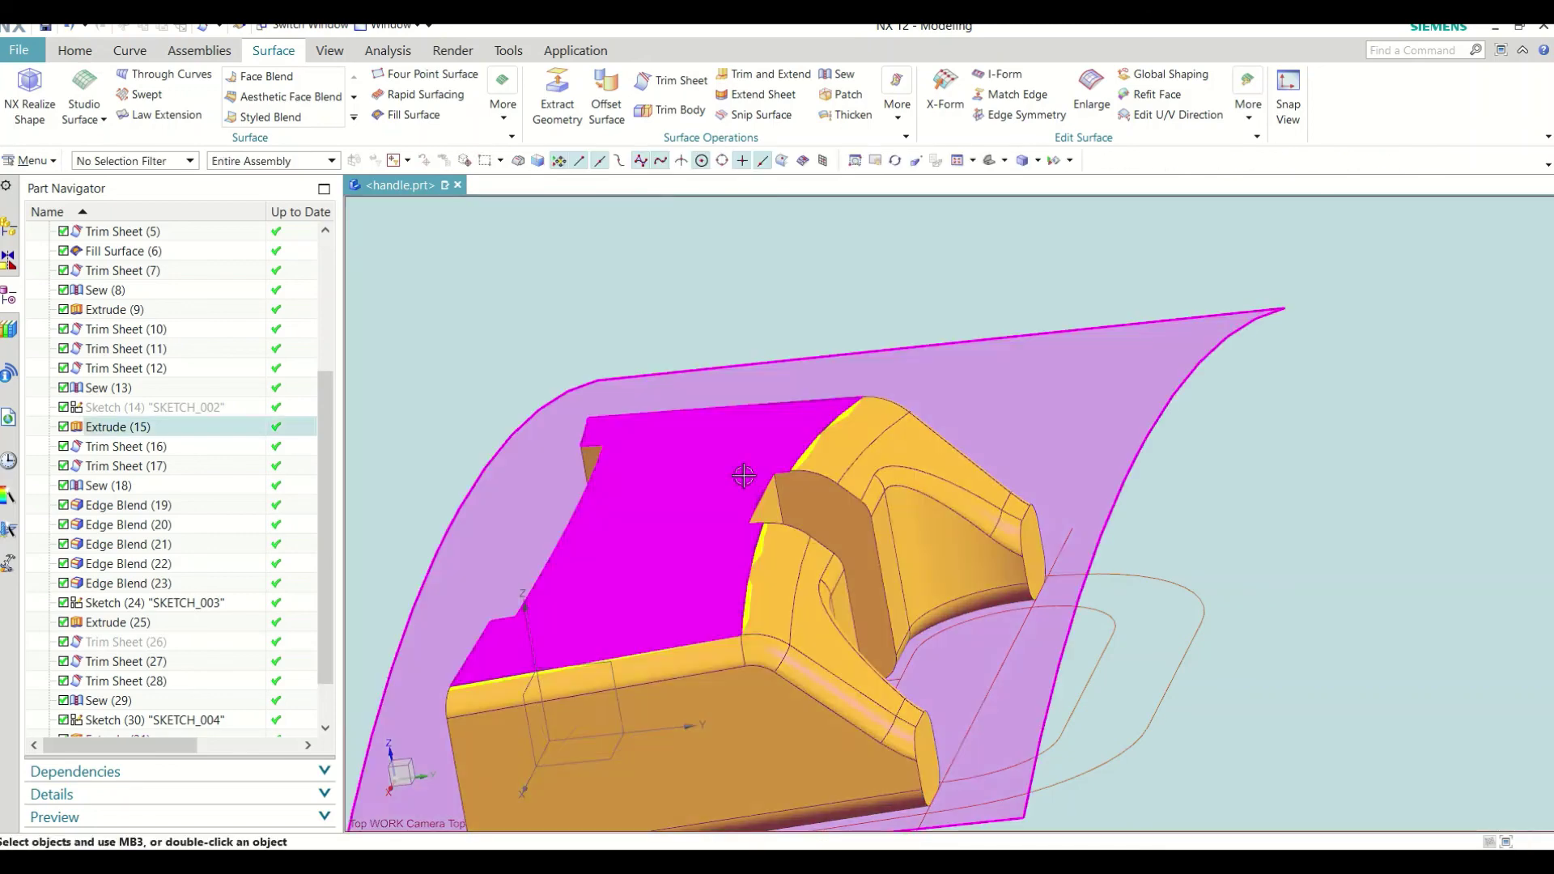
pyautogui.moveTo(677, 521)
pyautogui.mouseDown(button='middle')
pyautogui.moveTo(829, 513)
pyautogui.moveTo(788, 522)
pyautogui.moveTo(691, 364)
pyautogui.moveTo(704, 441)
pyautogui.moveTo(673, 406)
pyautogui.moveTo(726, 324)
pyautogui.moveTo(680, 470)
pyautogui.moveTo(690, 482)
pyautogui.moveTo(788, 444)
pyautogui.moveTo(684, 464)
pyautogui.moveTo(712, 451)
pyautogui.mouseUp(button='middle')
# Step: Sew the handle and the pocket wall into a sheet body
pyautogui.click(839, 74)
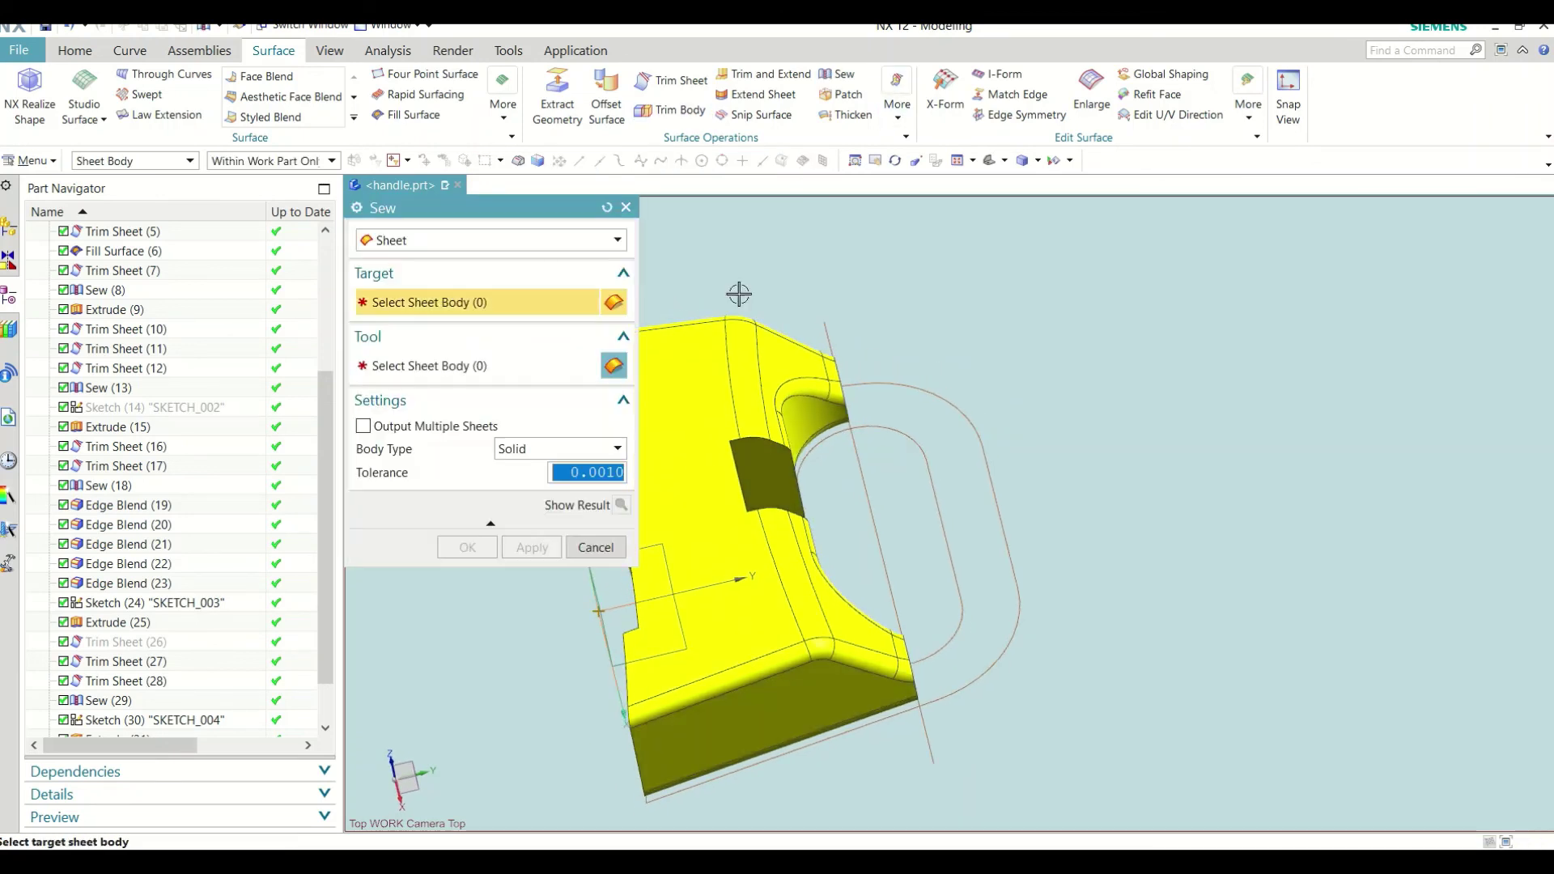
pyautogui.click(545, 450)
pyautogui.click(523, 489)
pyautogui.click(714, 390)
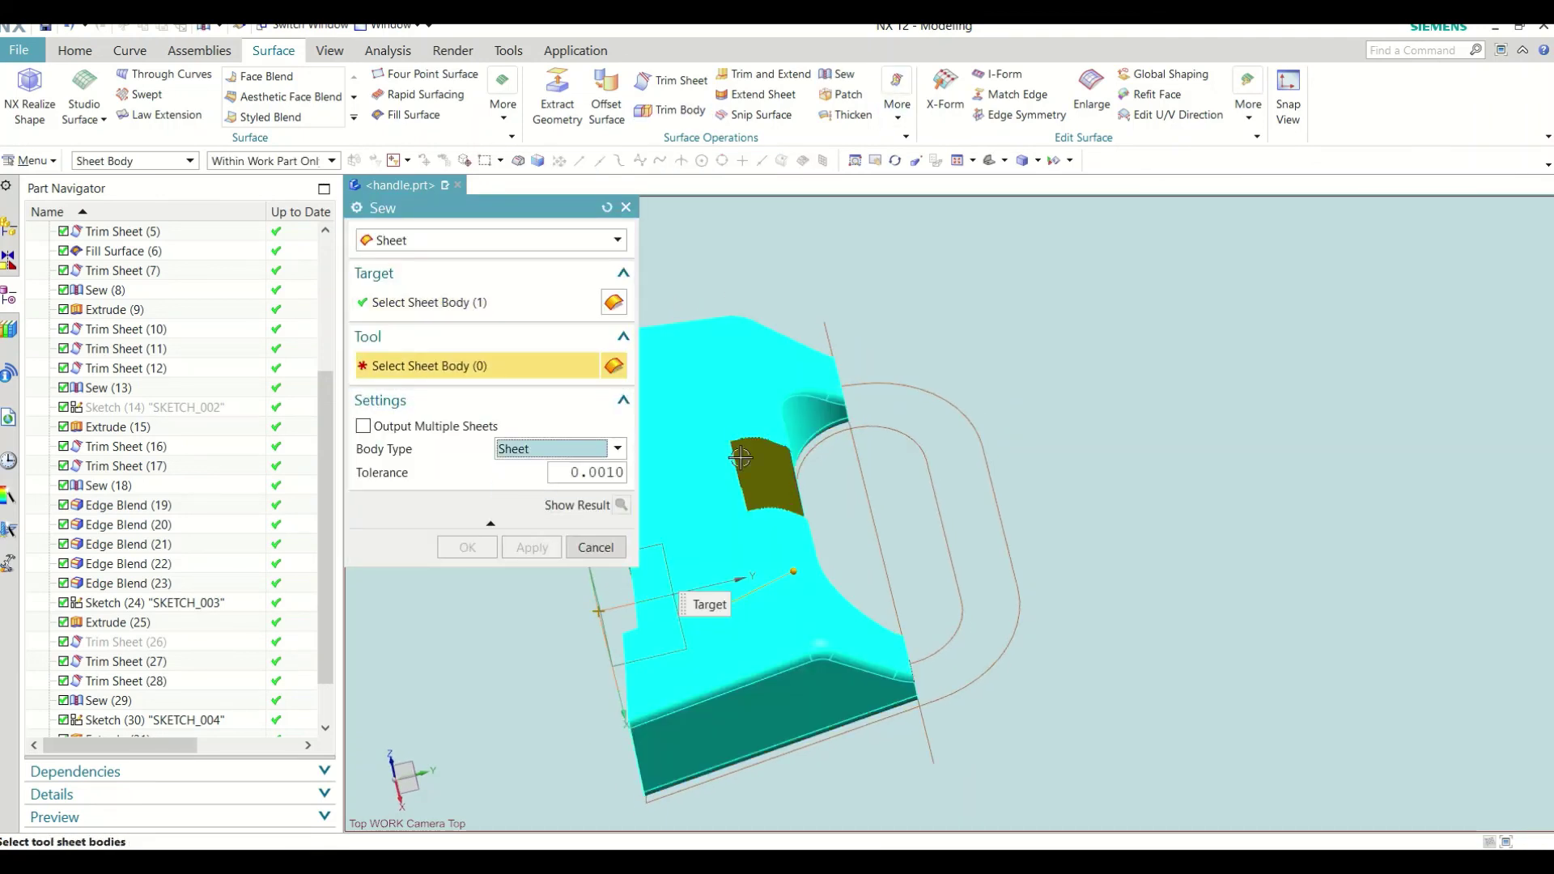
pyautogui.click(748, 463)
pyautogui.click(483, 547)
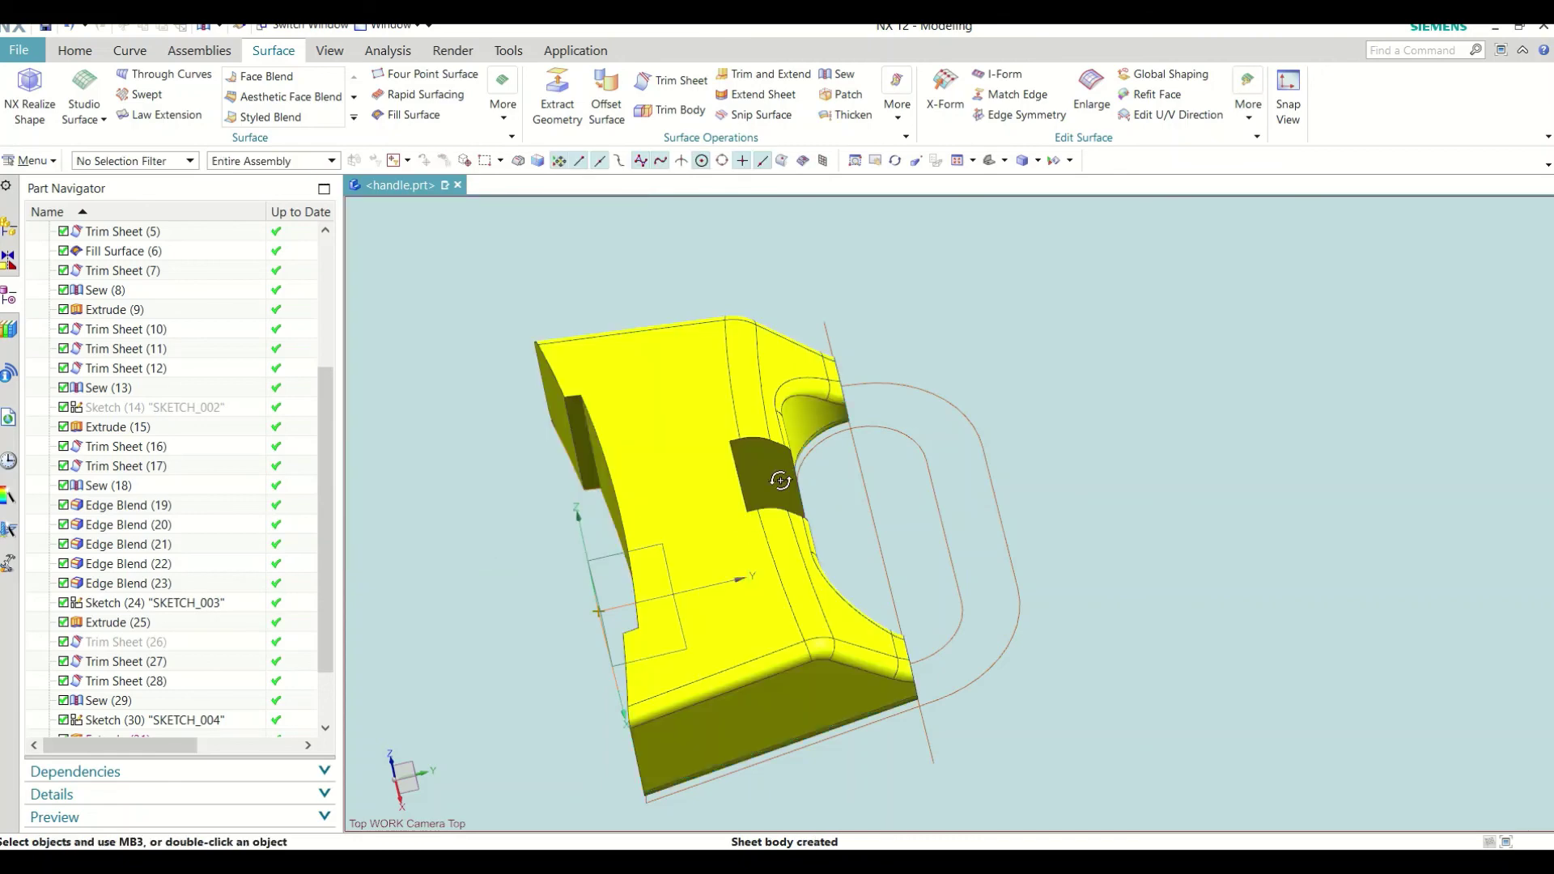
pyautogui.moveTo(482, 546); pyautogui.dragTo(469, 195, button='middle')
# Step: Try Fill Surface and a 1.2 mm Shell, cancelling both
pyautogui.click(391, 115)
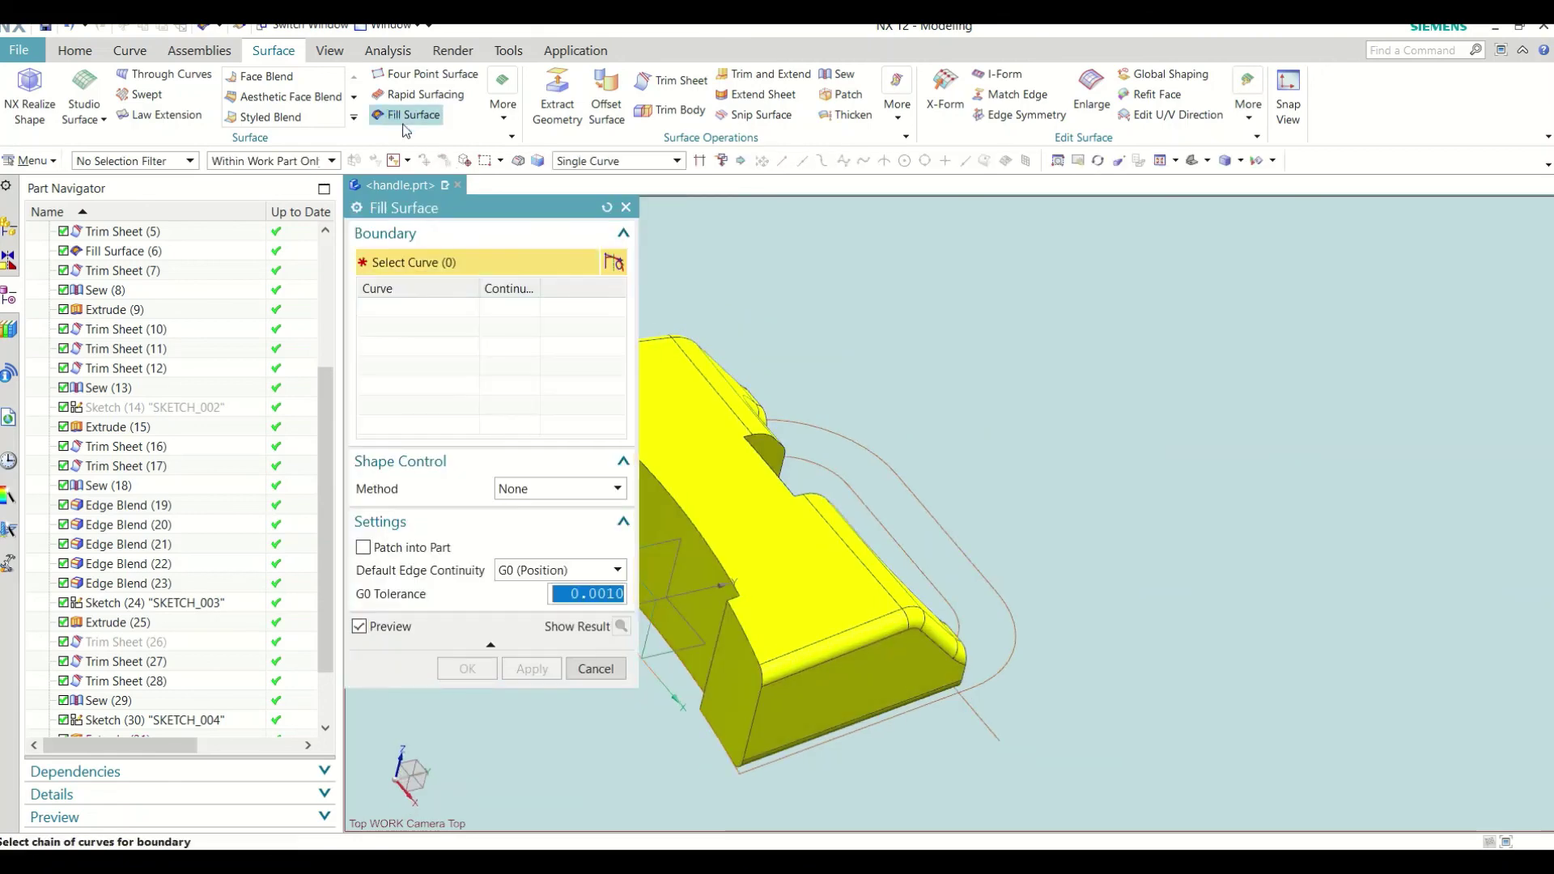
pyautogui.click(626, 206)
pyautogui.click(74, 50)
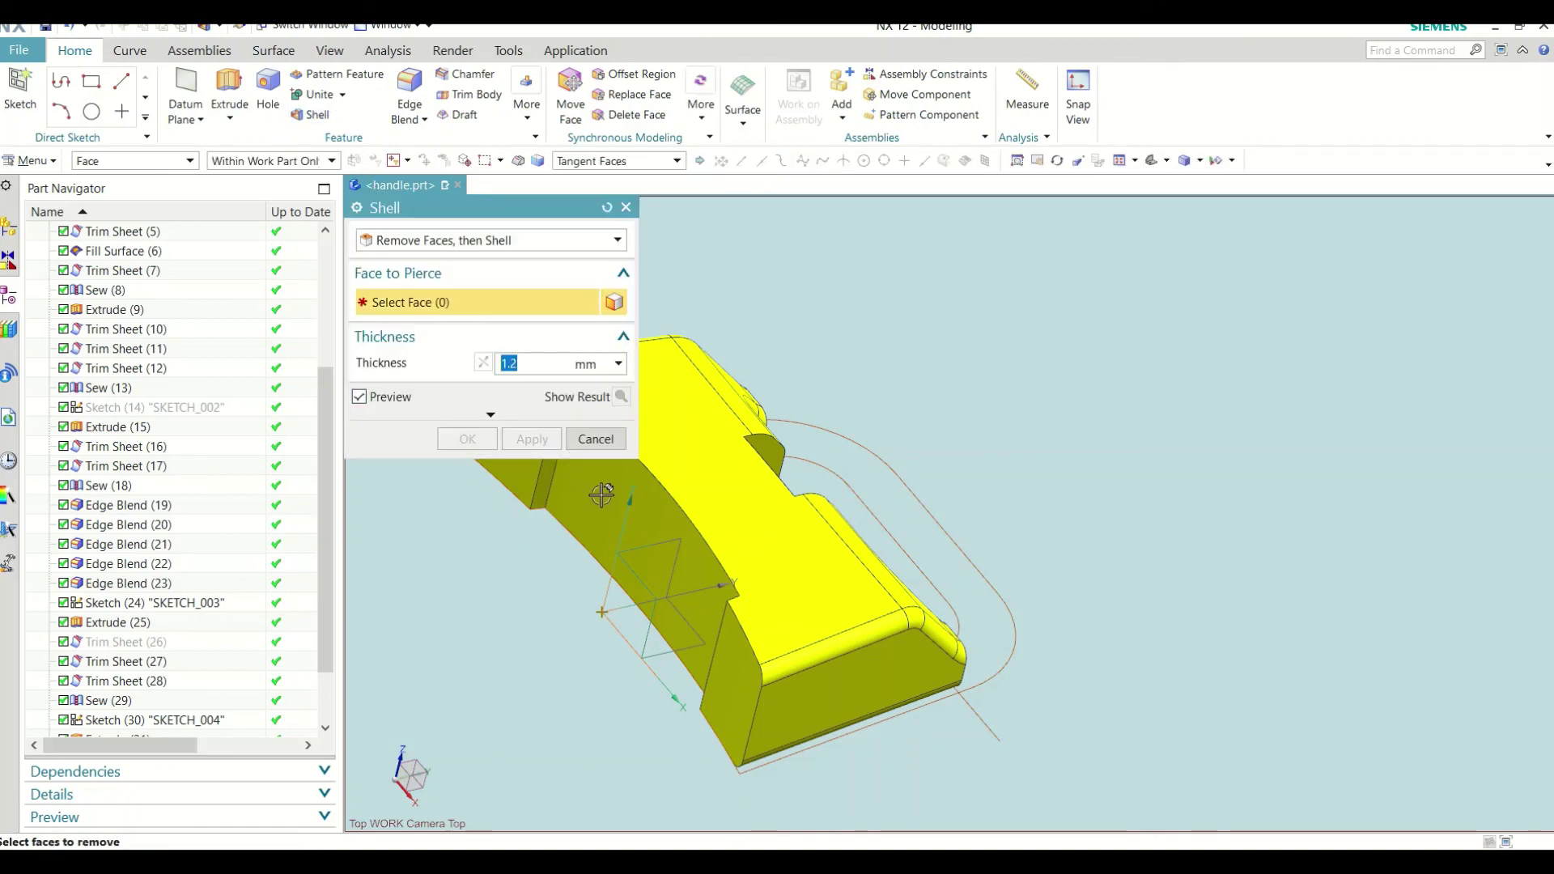
pyautogui.scroll(-2, 1189, 511)
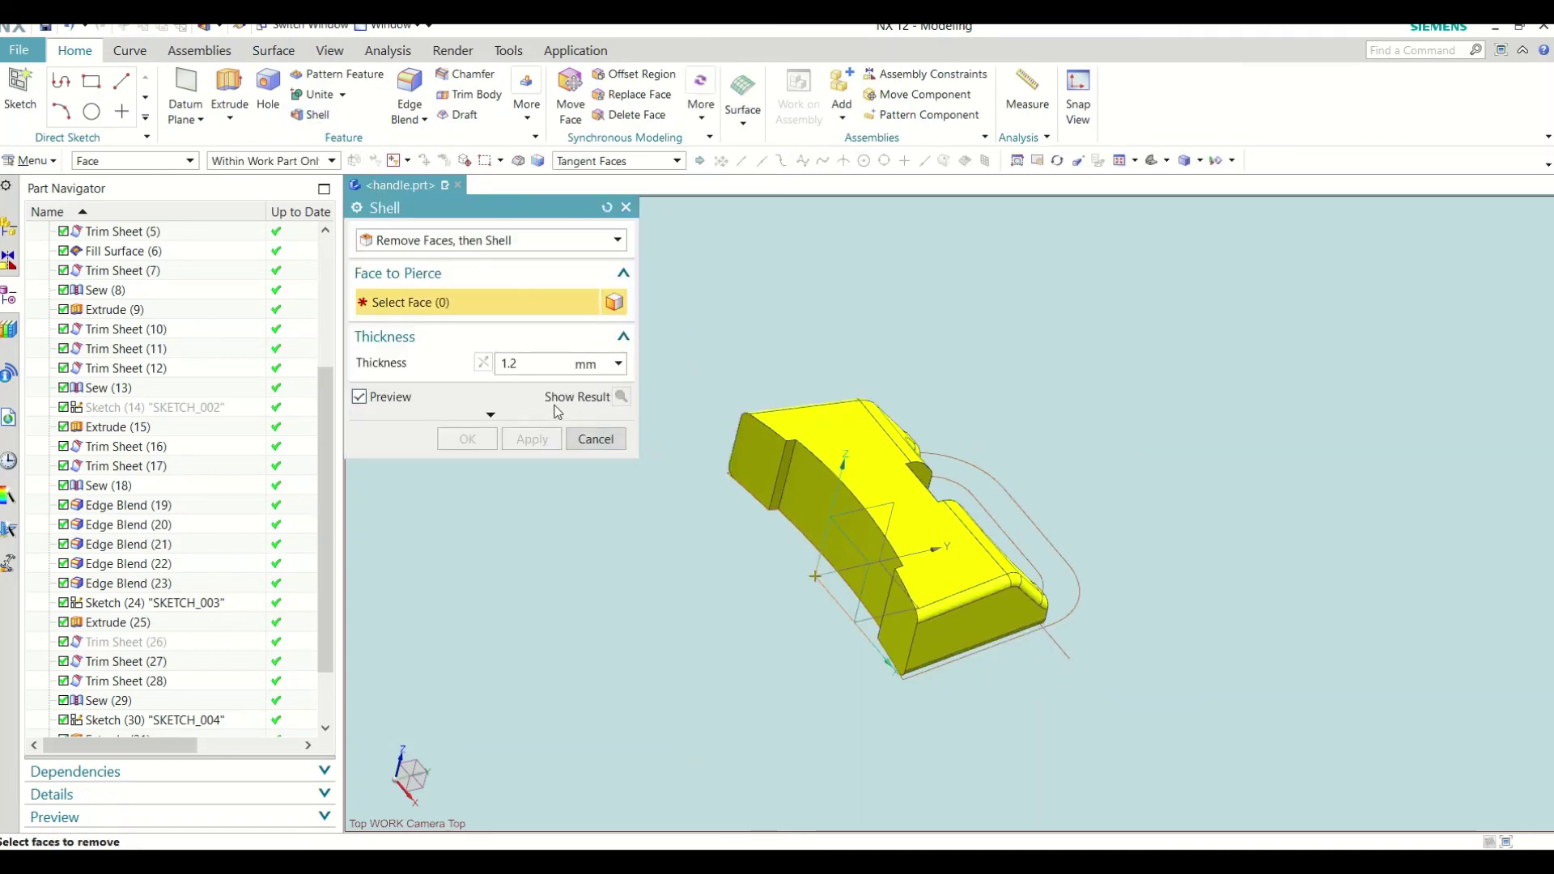
pyautogui.press('Tab')
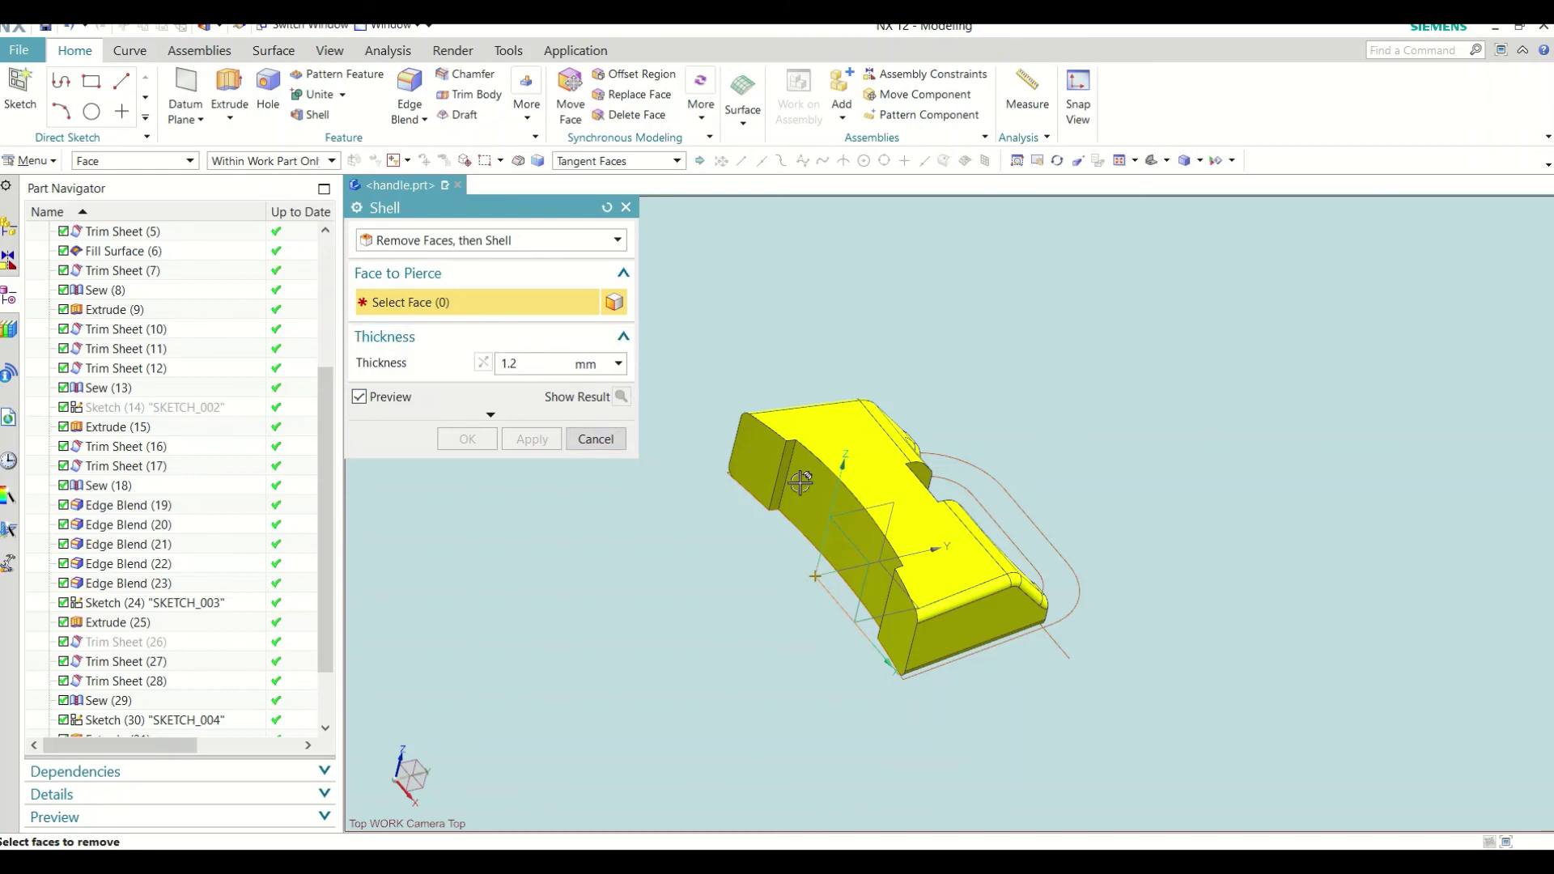
pyautogui.click(595, 439)
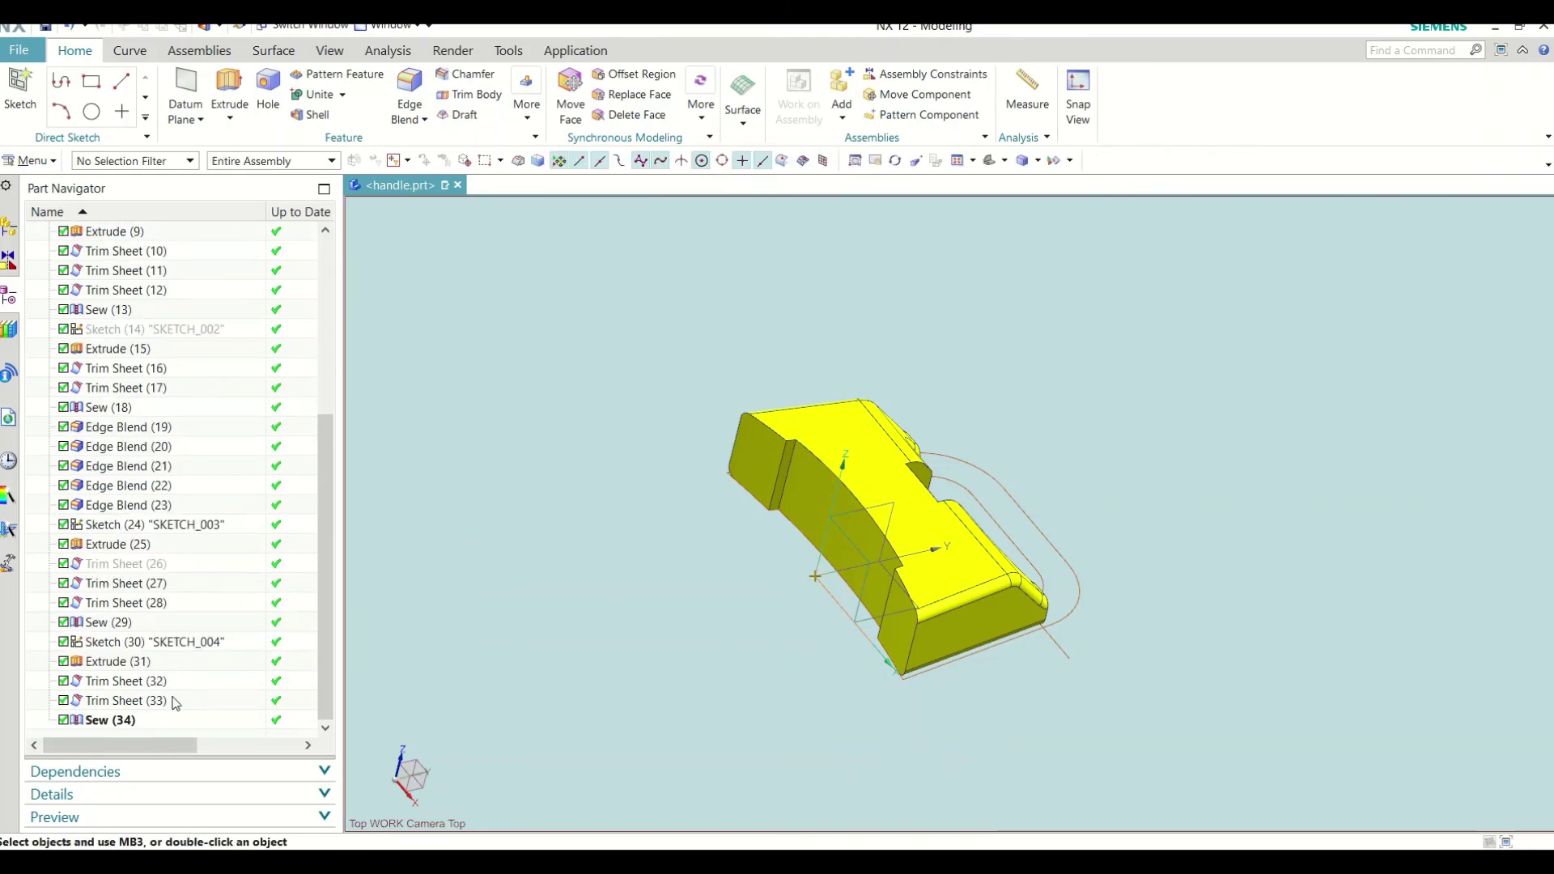
pyautogui.rightClick(149, 725)
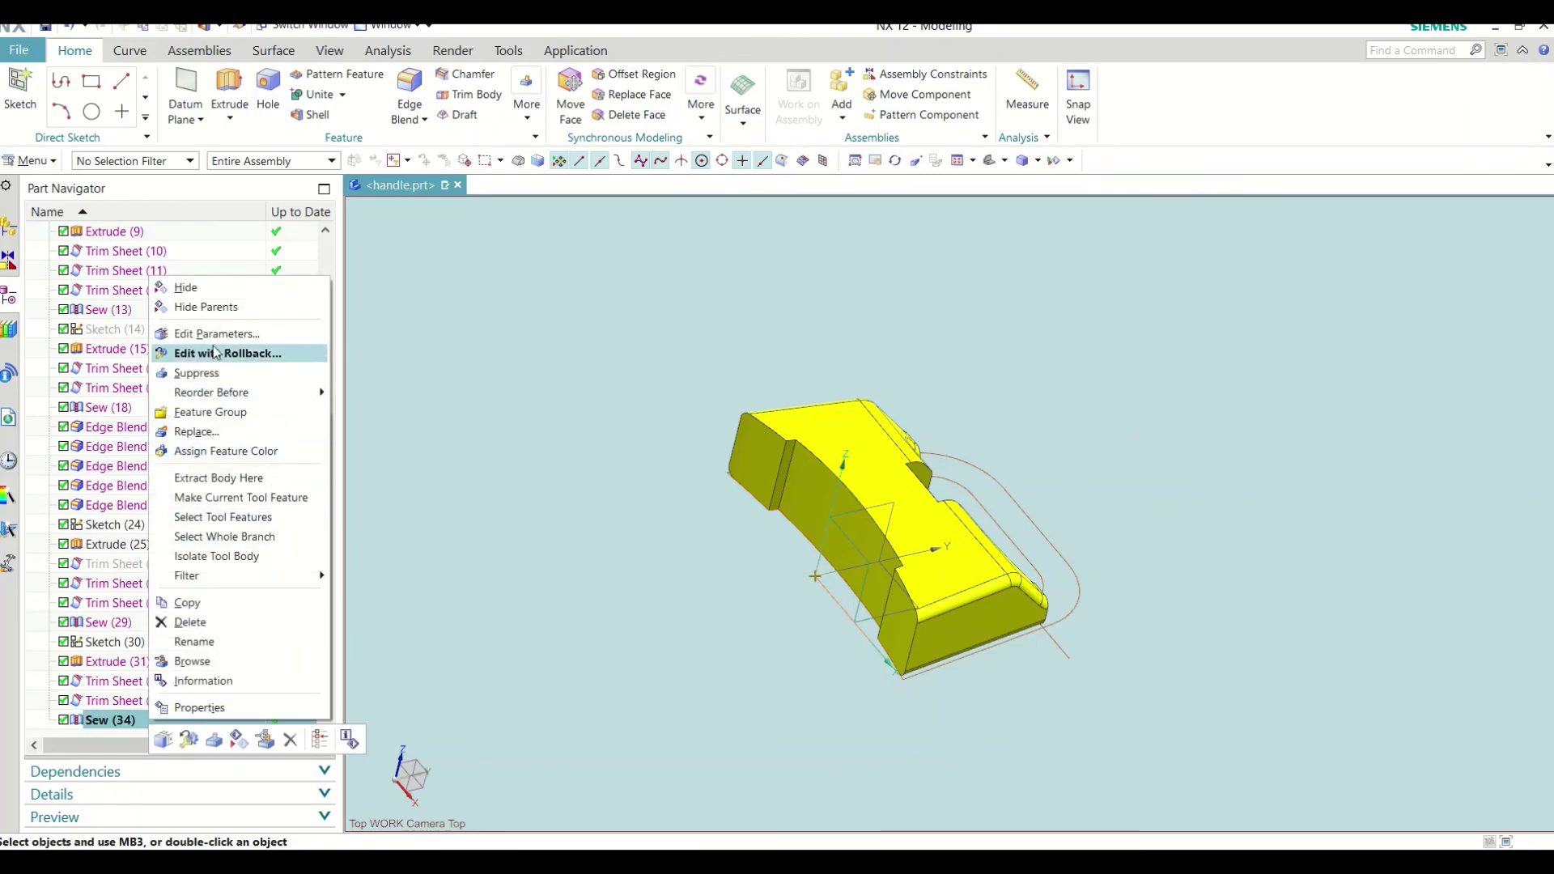
pyautogui.click(220, 342)
pyautogui.click(560, 260)
pyautogui.click(526, 284)
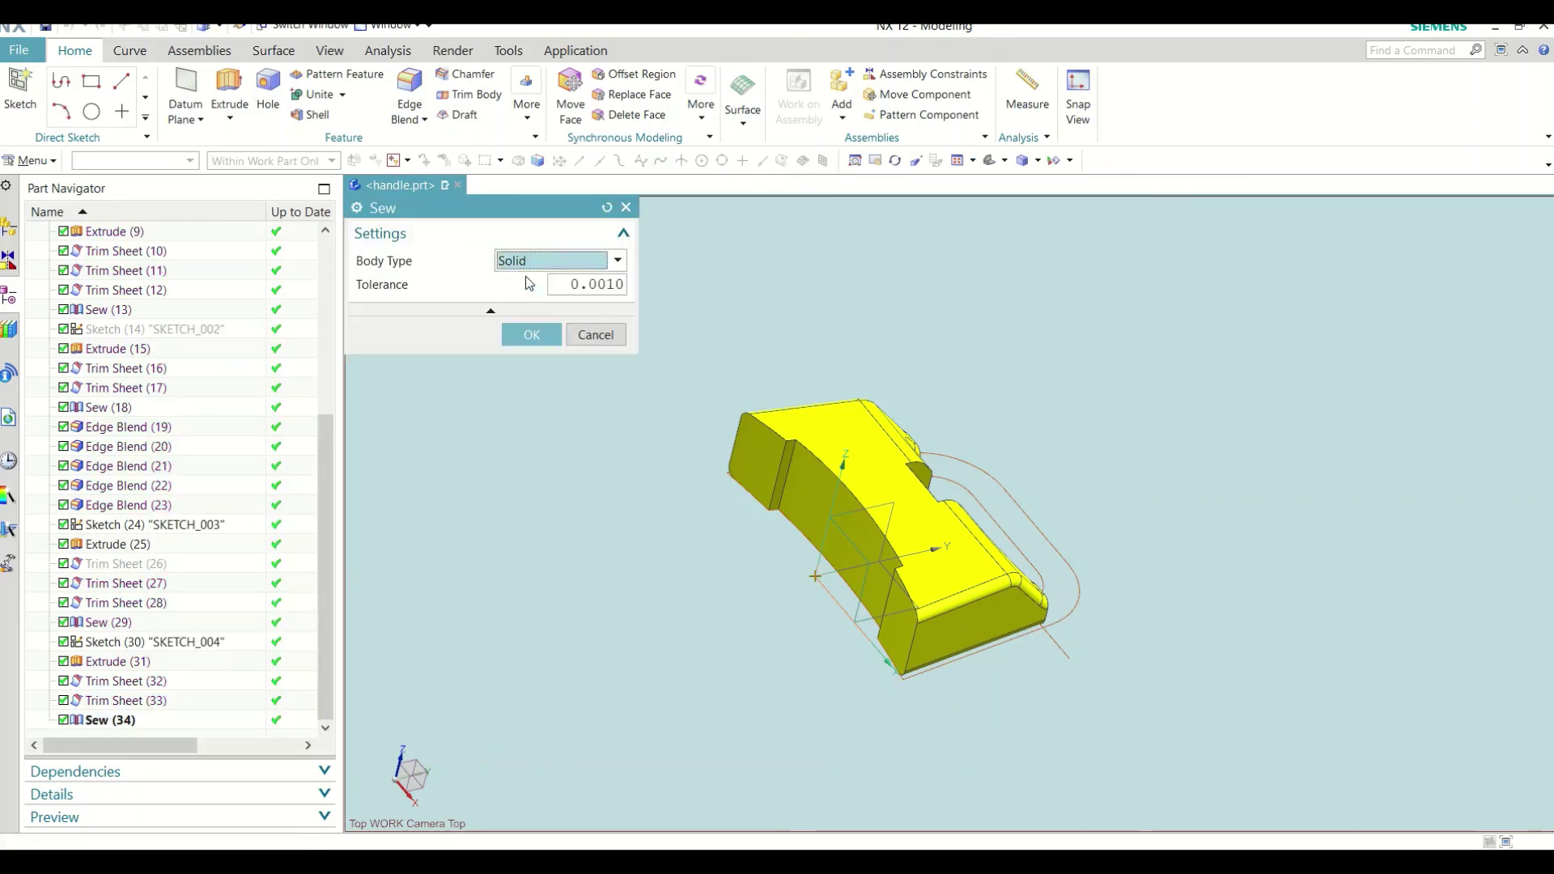
pyautogui.click(531, 334)
pyautogui.click(312, 114)
pyautogui.scroll(4, 744, 539)
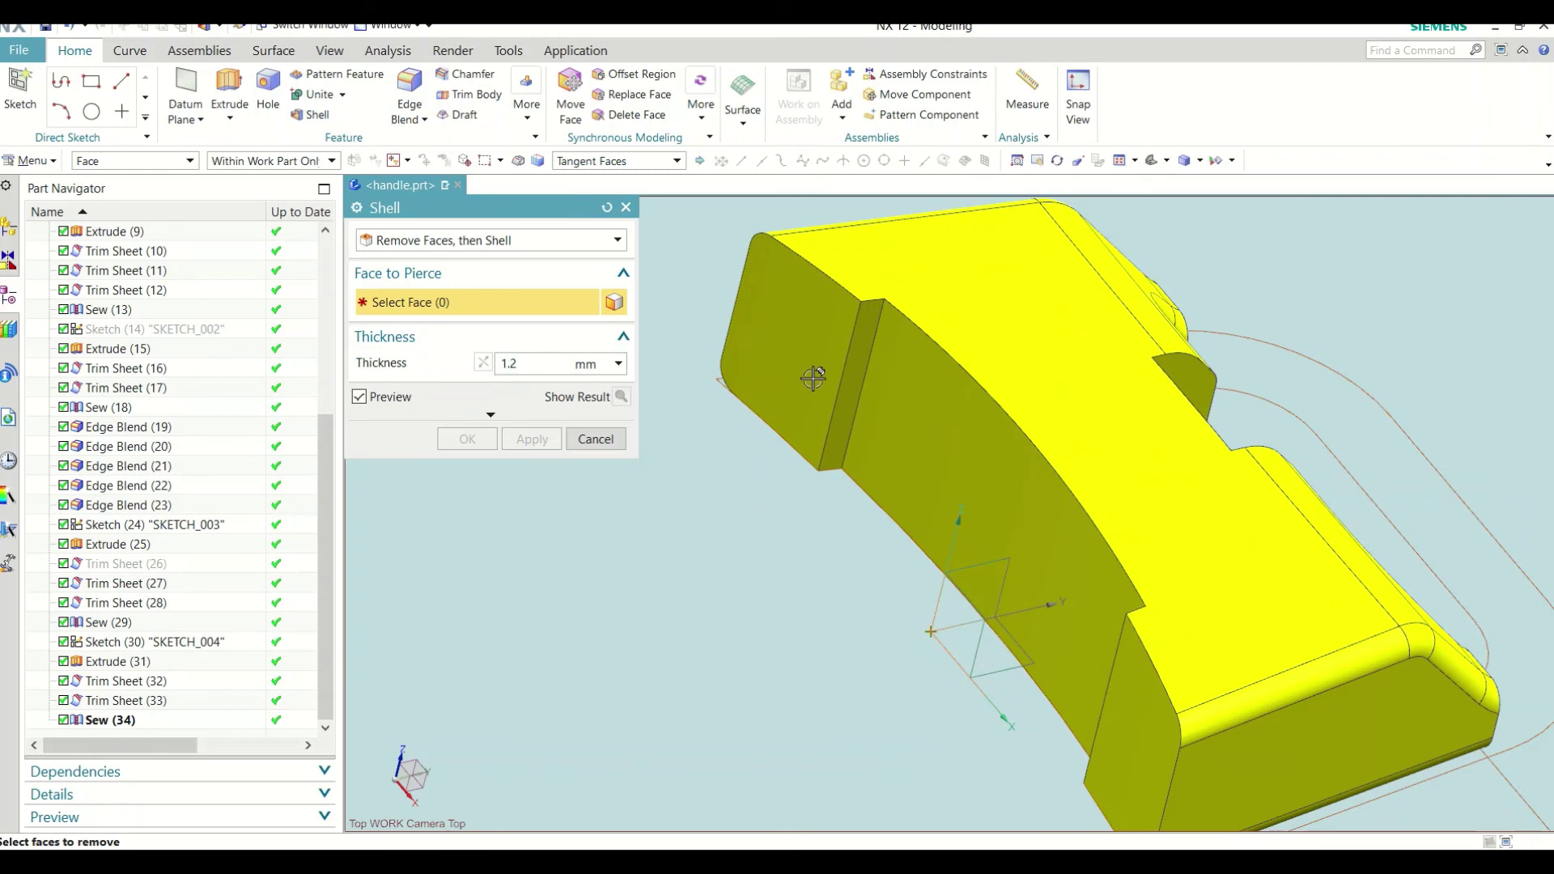
pyautogui.scroll(-2, 727, 494)
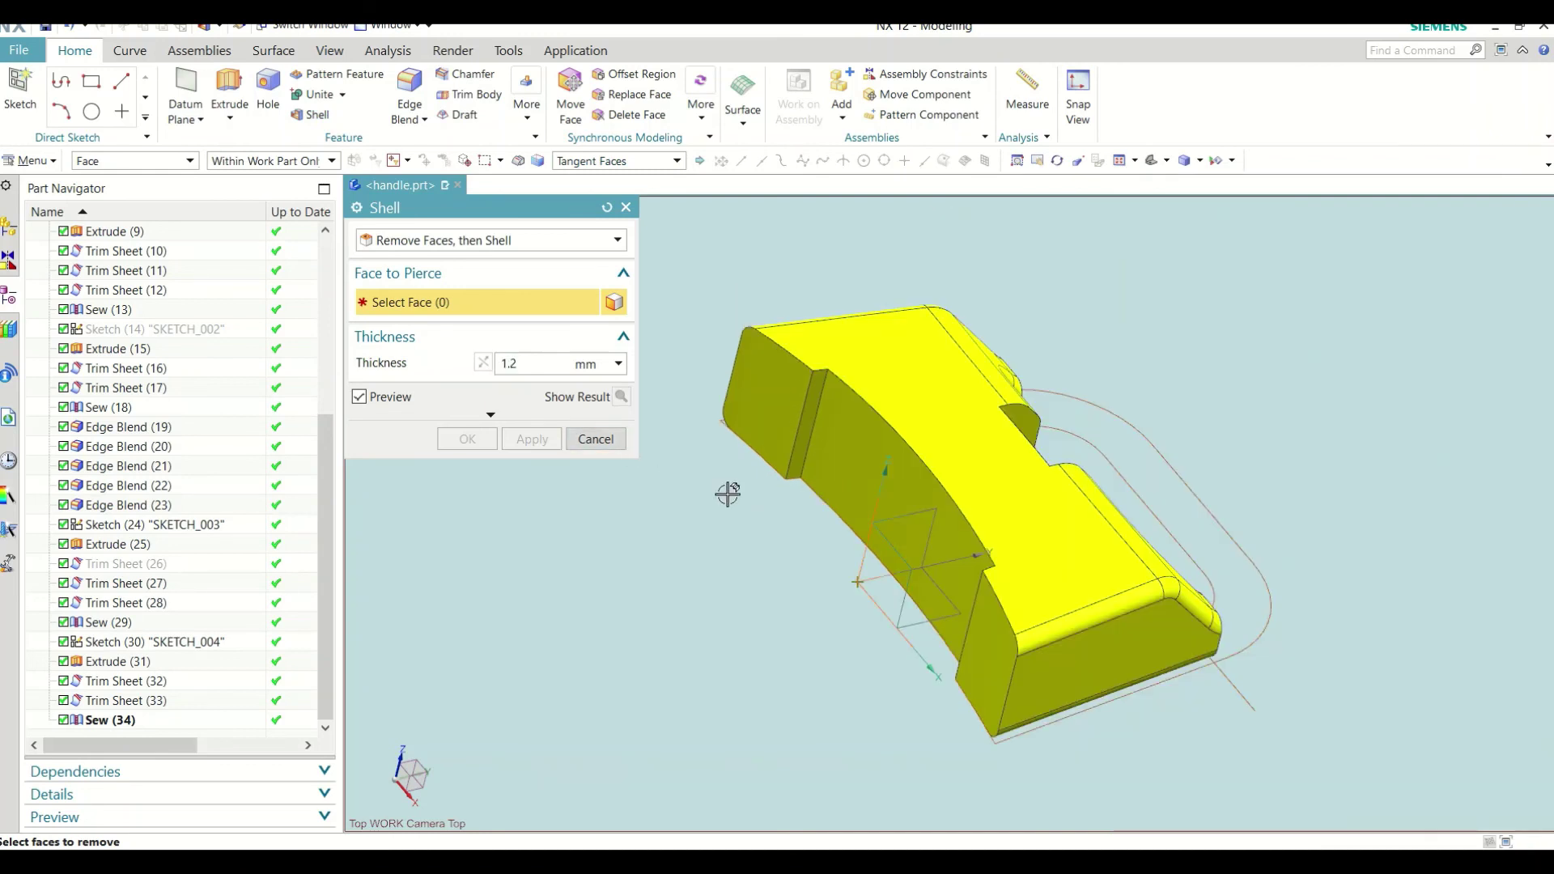
pyautogui.click(626, 207)
pyautogui.click(330, 50)
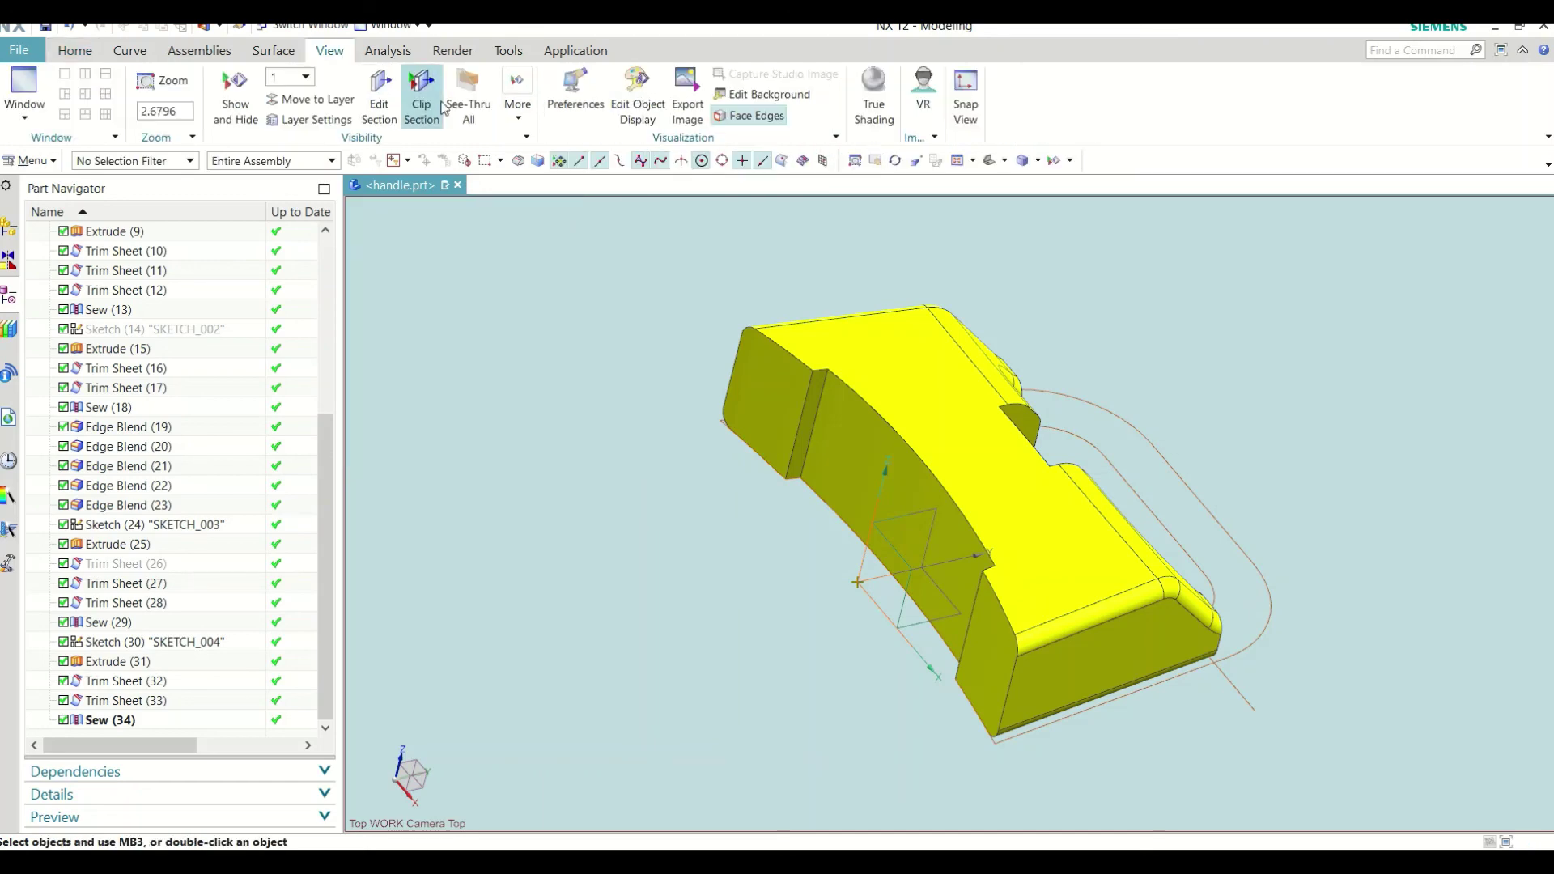
pyautogui.click(422, 93)
pyautogui.moveTo(1042, 579); pyautogui.dragTo(874, 566, button='middle')
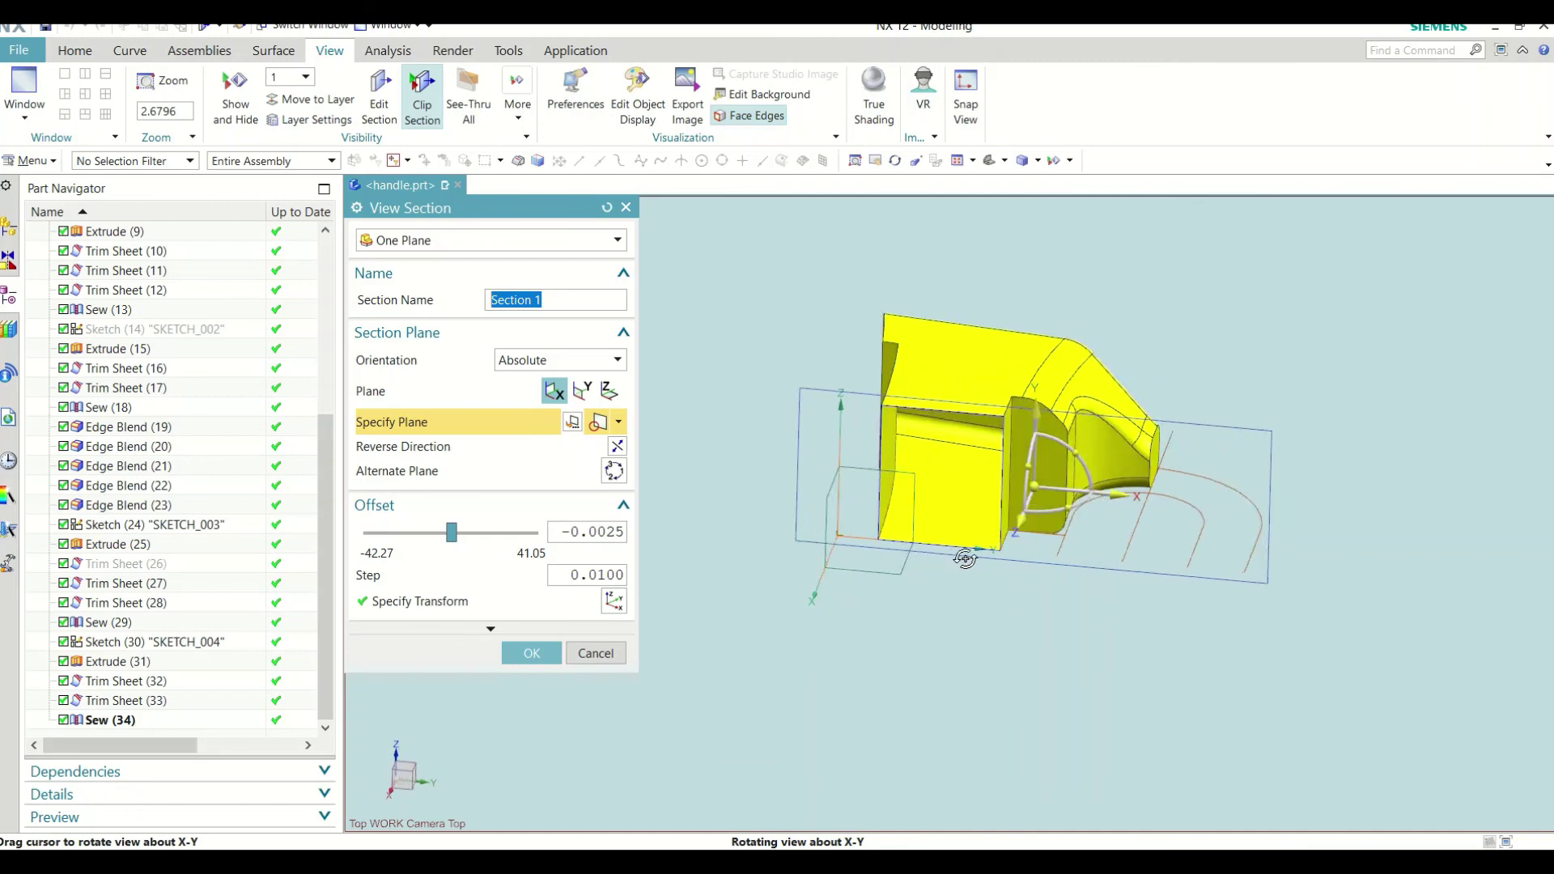
pyautogui.click(595, 654)
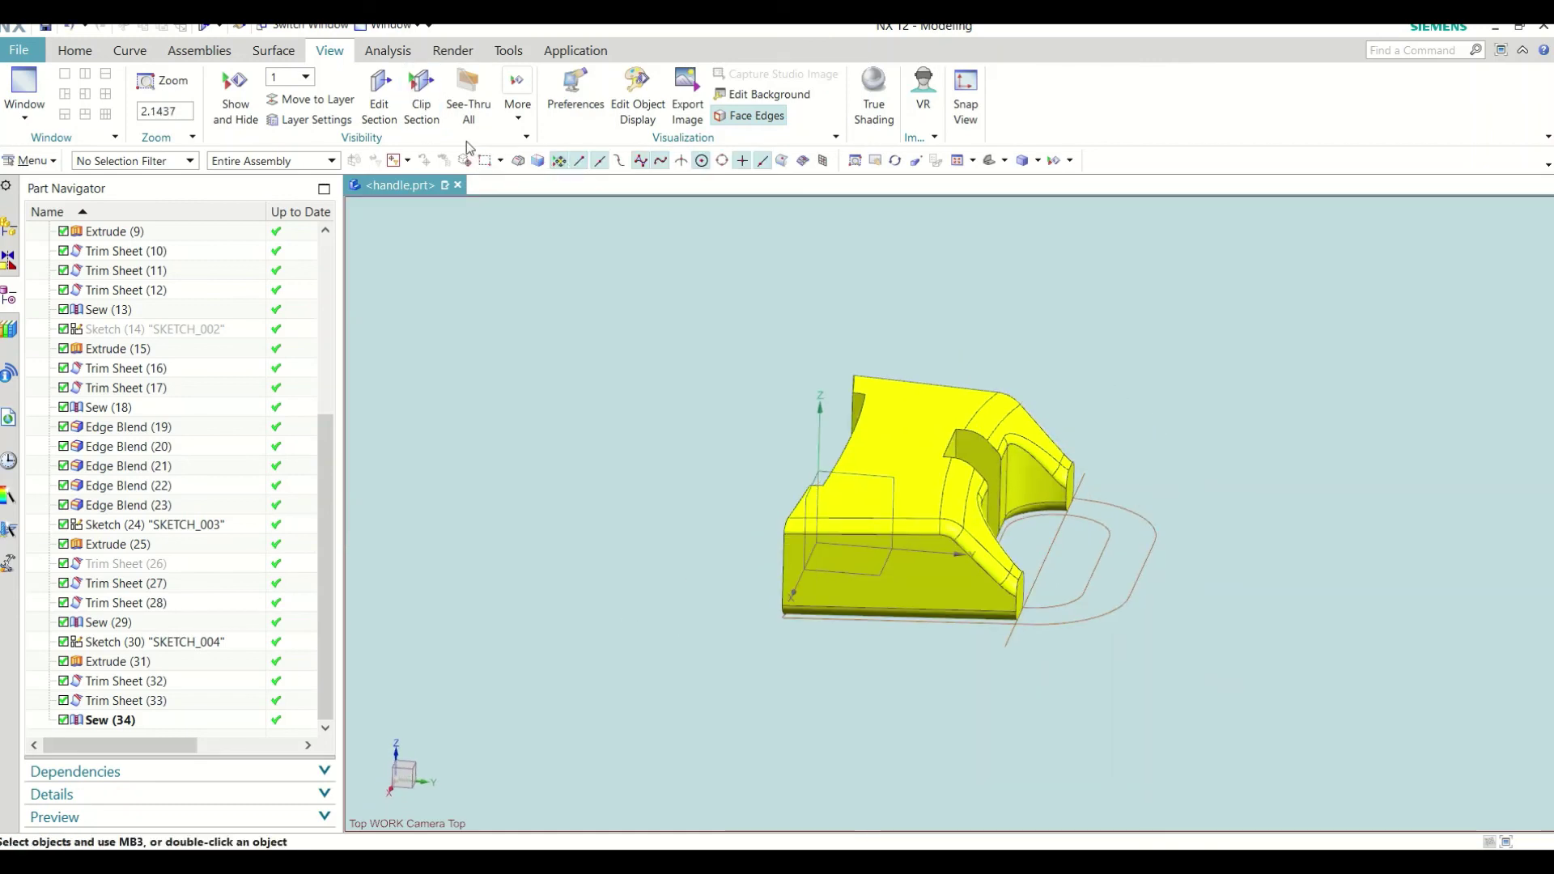
pyautogui.click(274, 51)
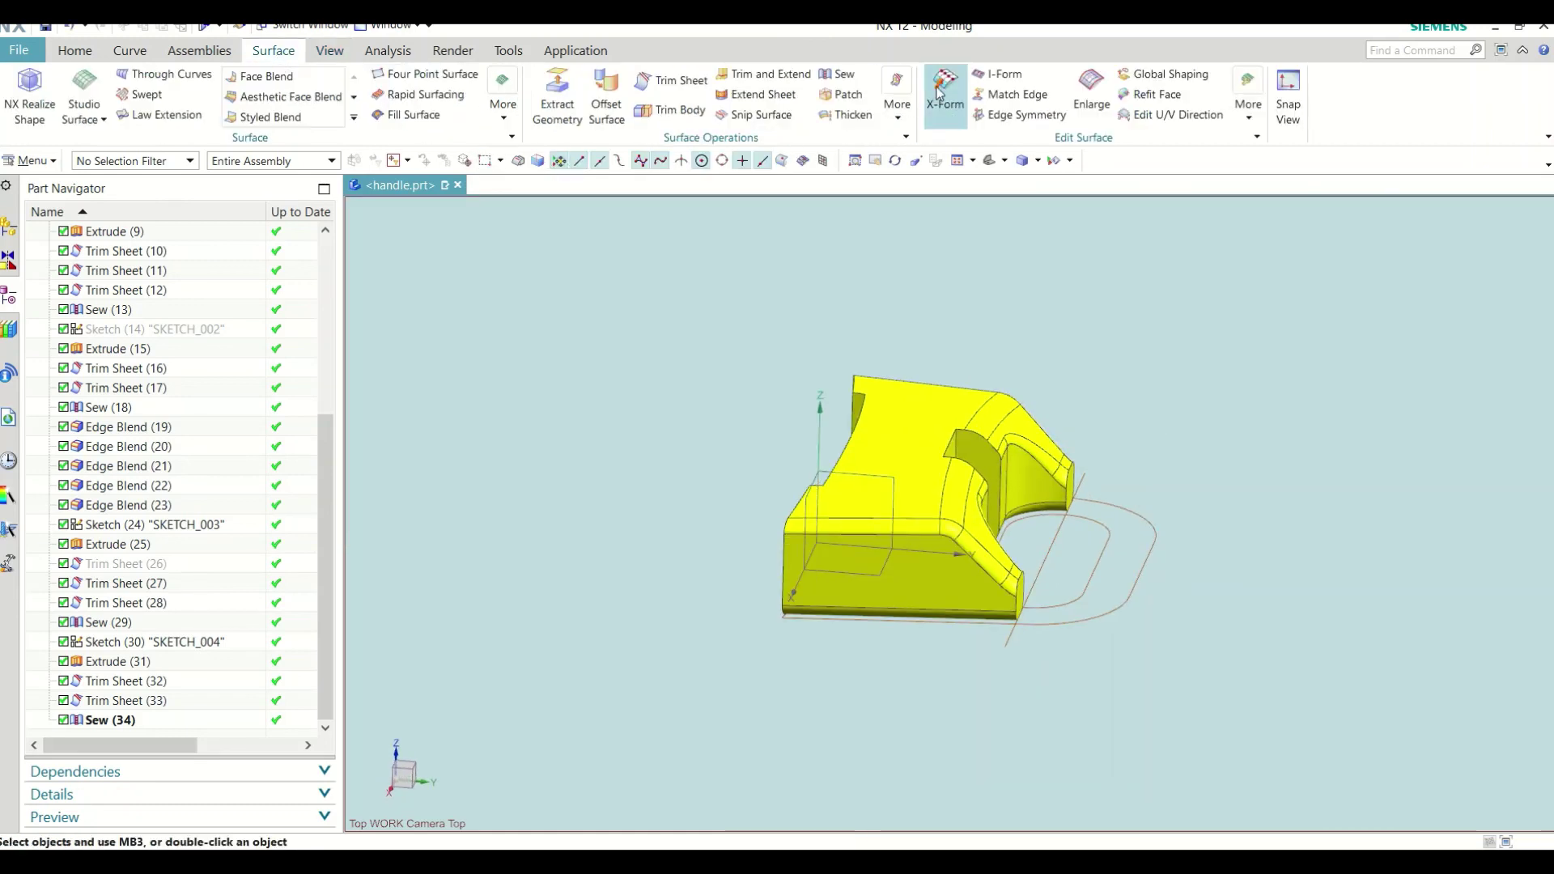
# Step: Sew the end cap onto the main body as target, with Solid body type
pyautogui.click(840, 74)
pyautogui.click(933, 412)
pyautogui.moveTo(932, 412); pyautogui.dragTo(1103, 583, button='middle')
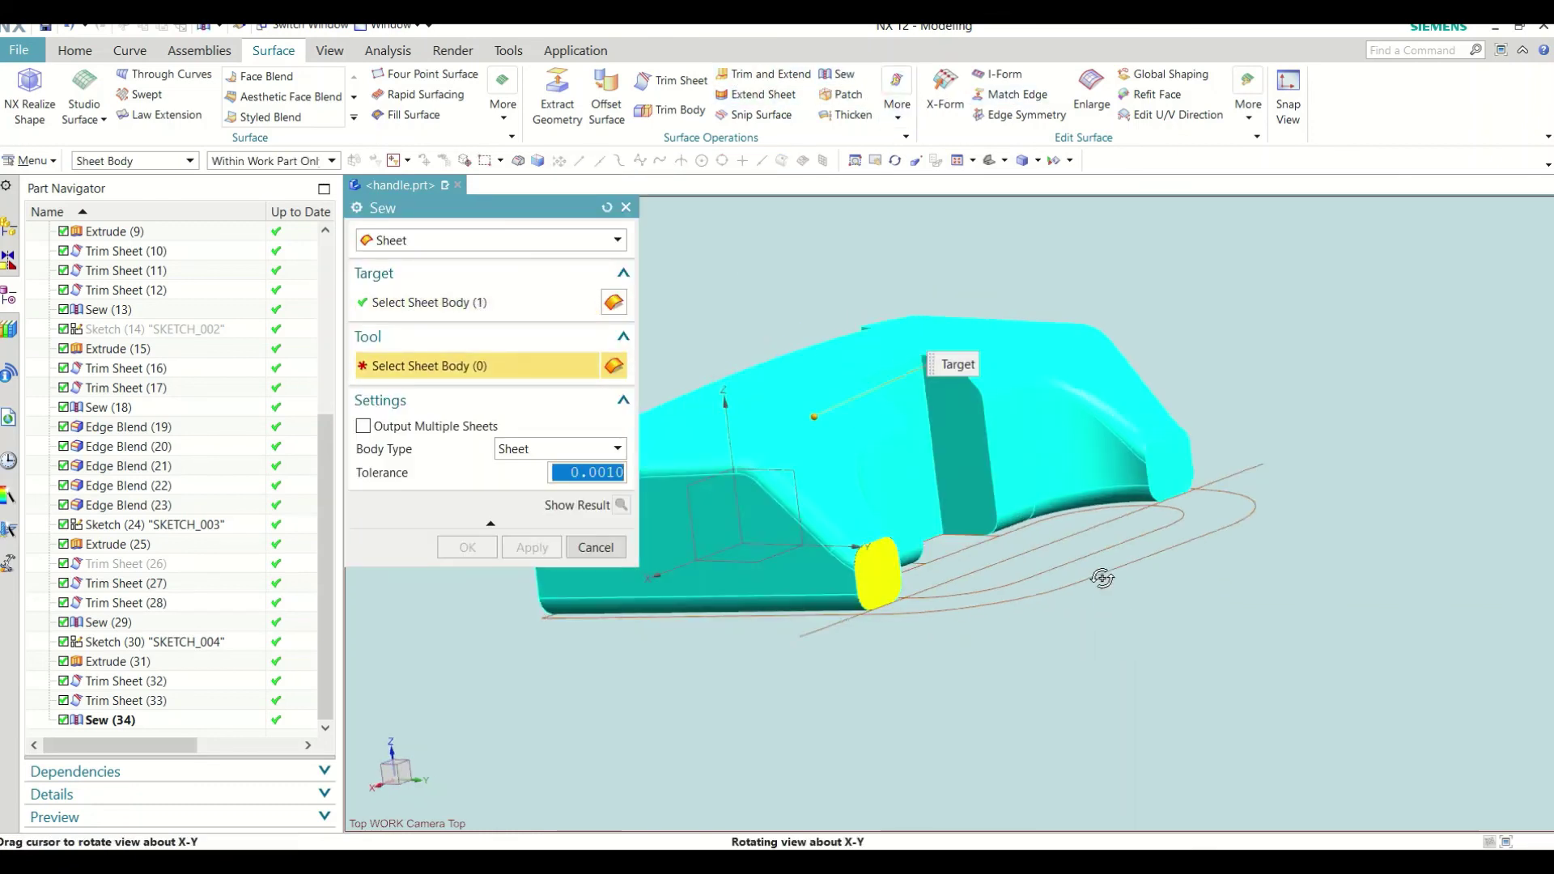
pyautogui.click(861, 575)
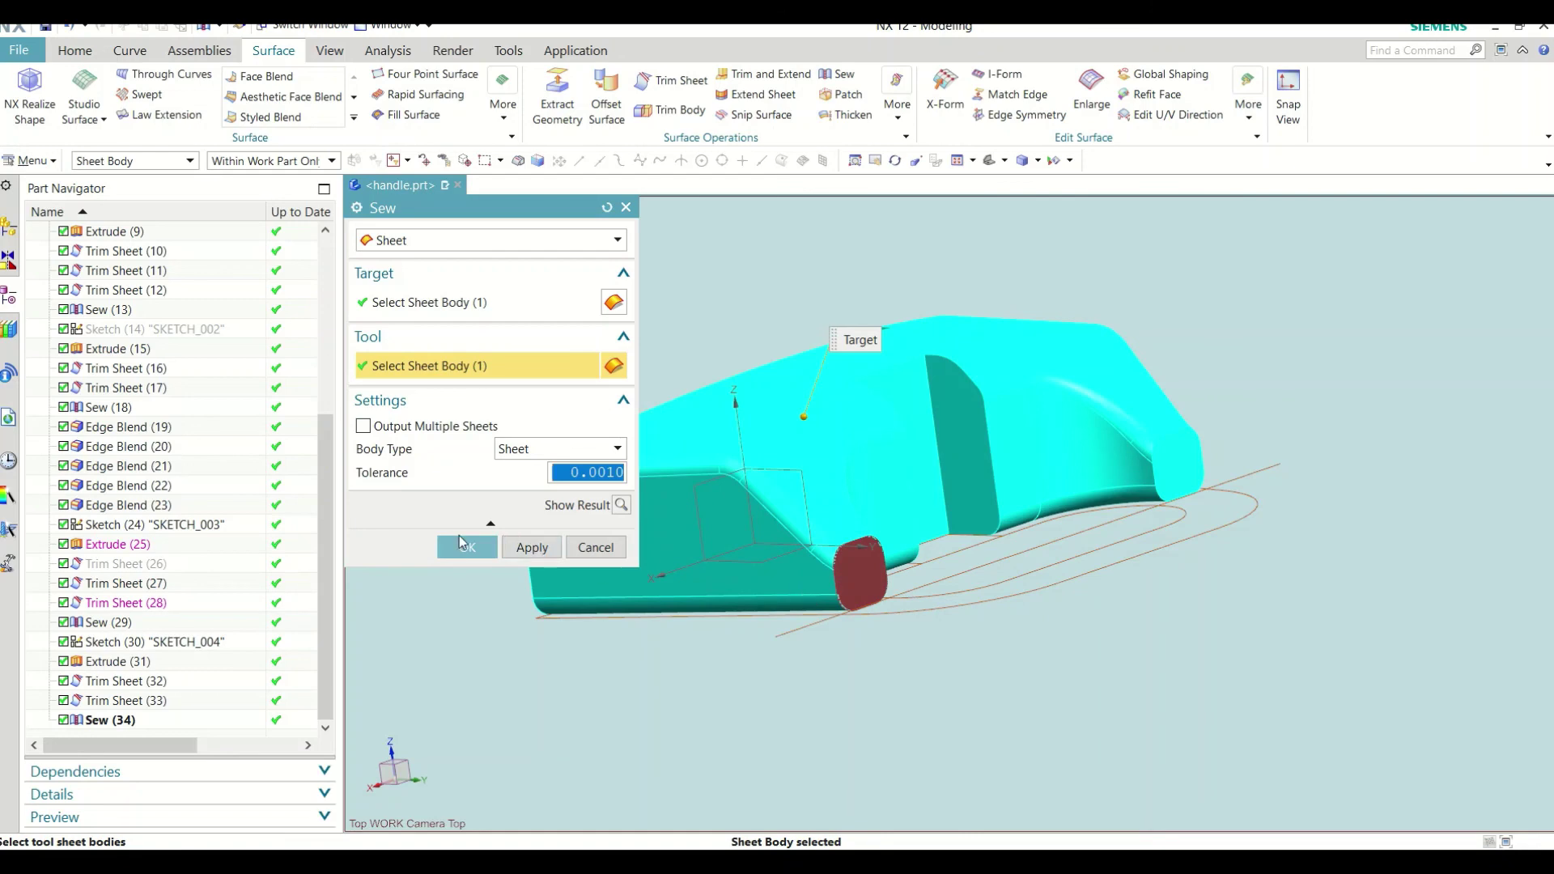
pyautogui.click(531, 449)
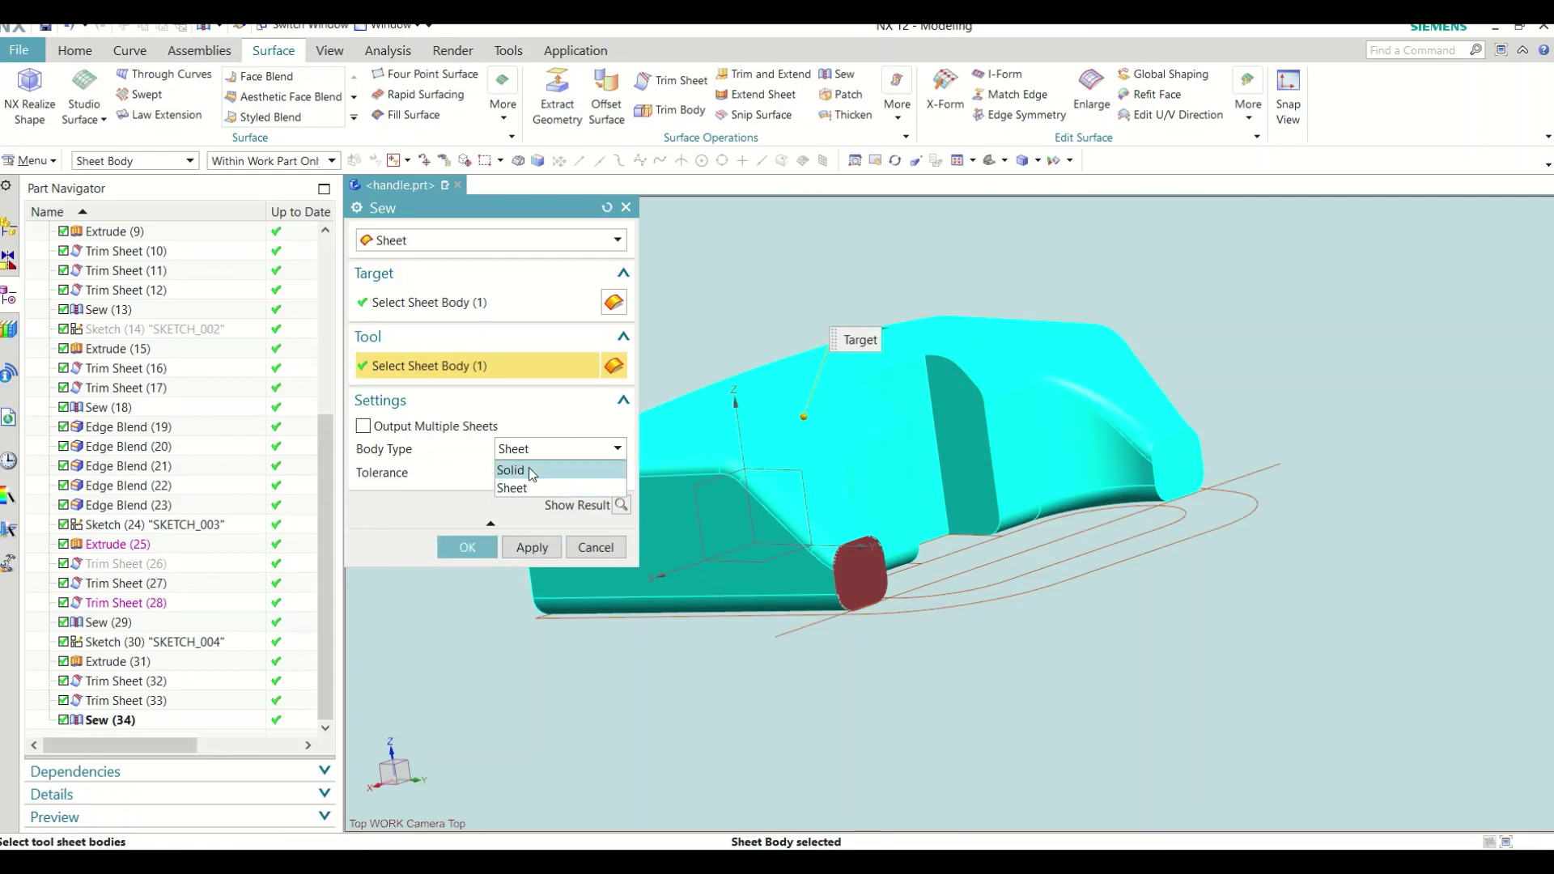
pyautogui.click(530, 478)
pyautogui.click(473, 547)
pyautogui.moveTo(502, 536)
pyautogui.mouseDown(button='middle')
pyautogui.moveTo(807, 499)
pyautogui.moveTo(713, 397)
pyautogui.mouseUp(button='middle')
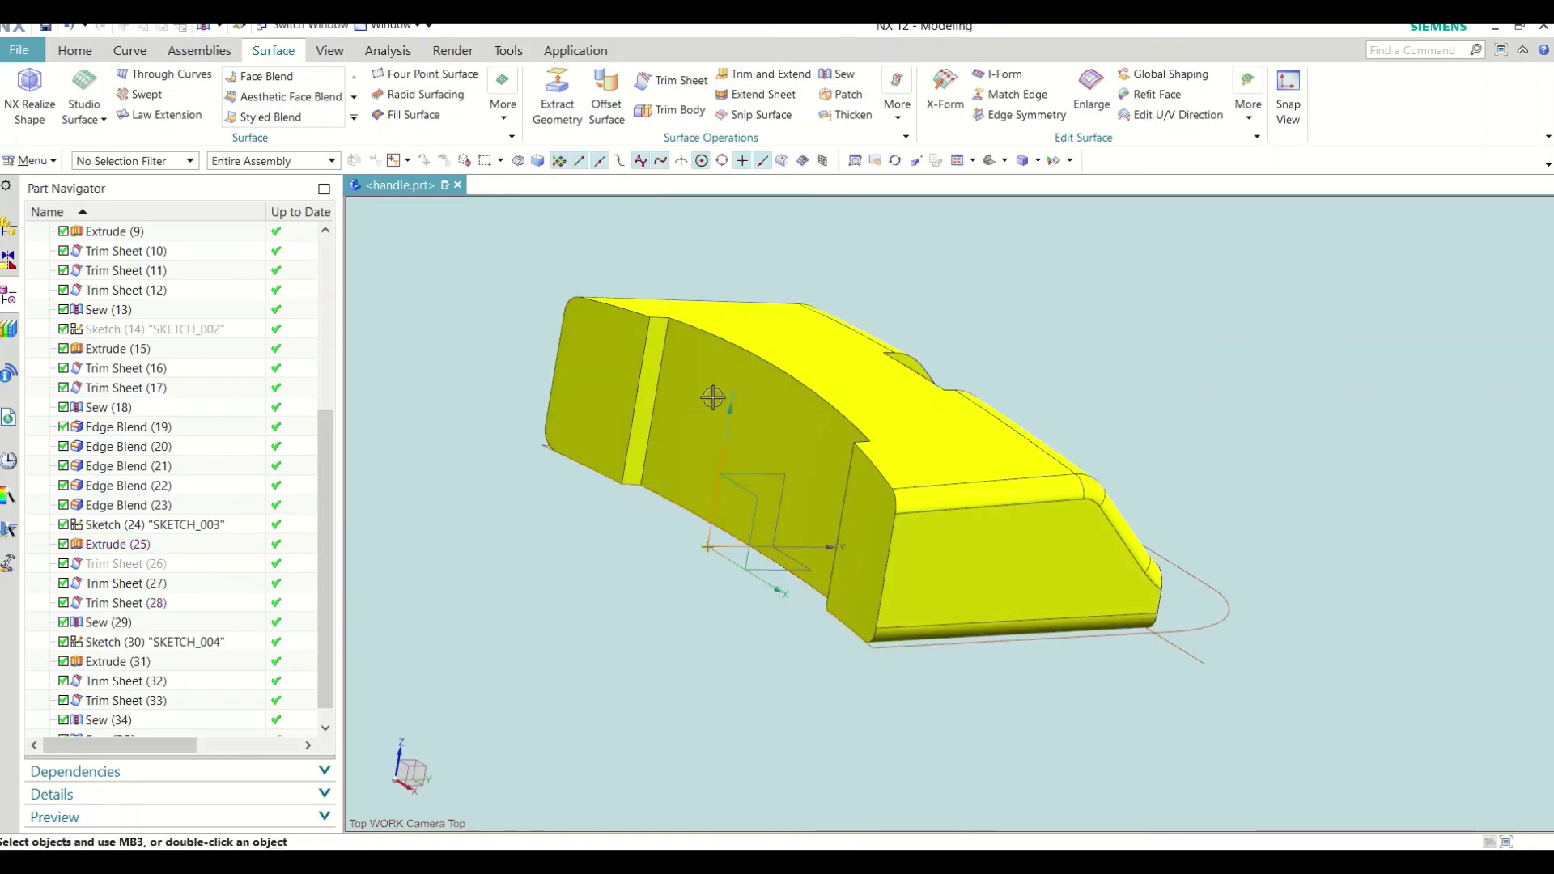
# Step: Turn on a section view to check the new solid
pyautogui.click(329, 50)
pyautogui.click(428, 103)
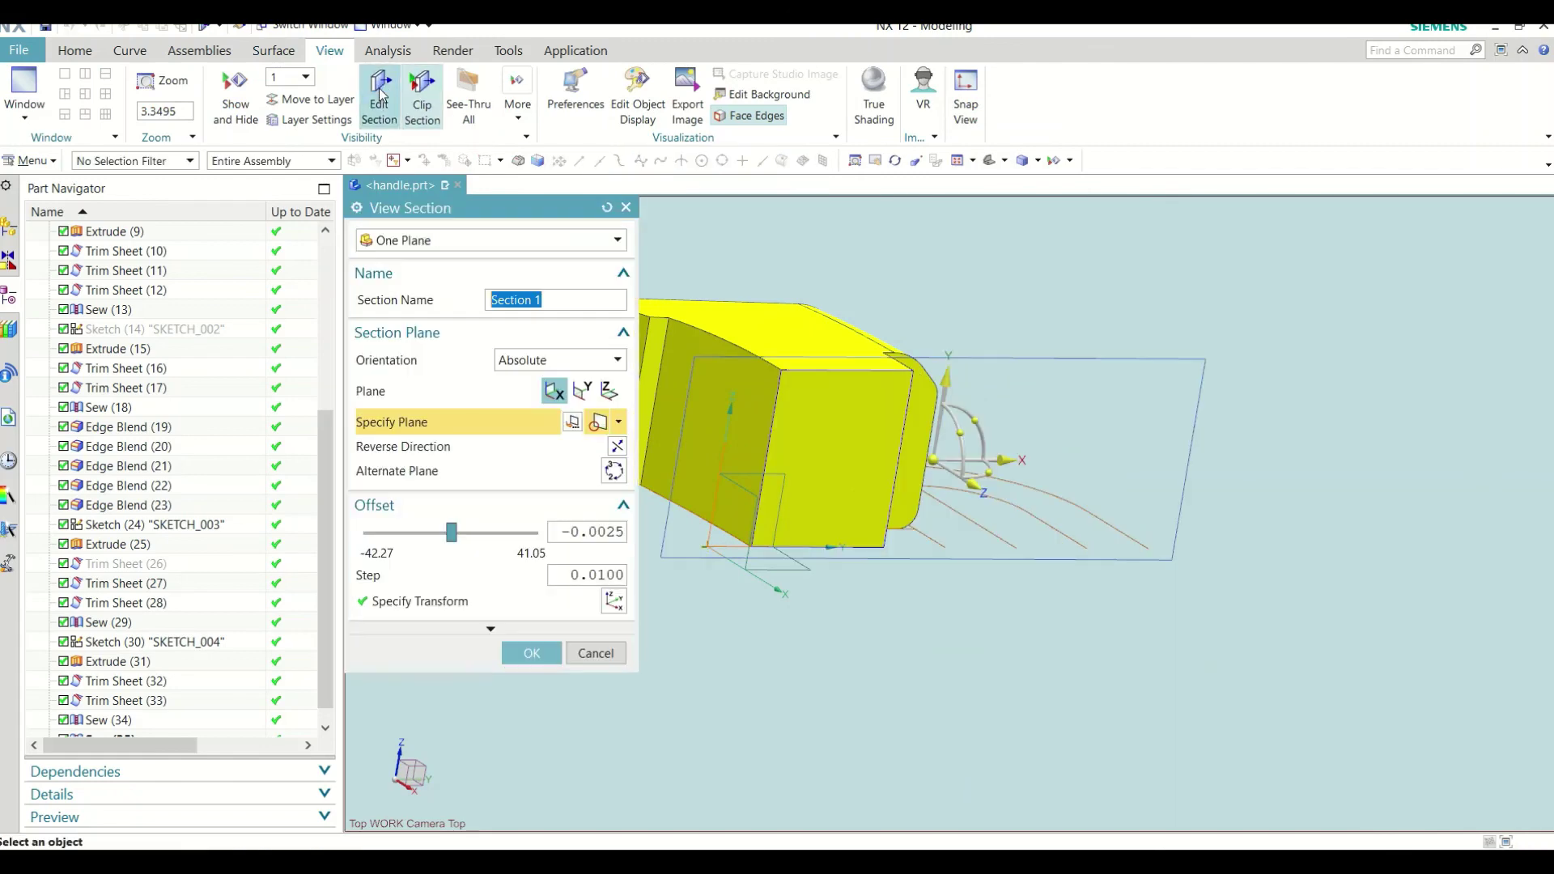
pyautogui.scroll(-1, 696, 489)
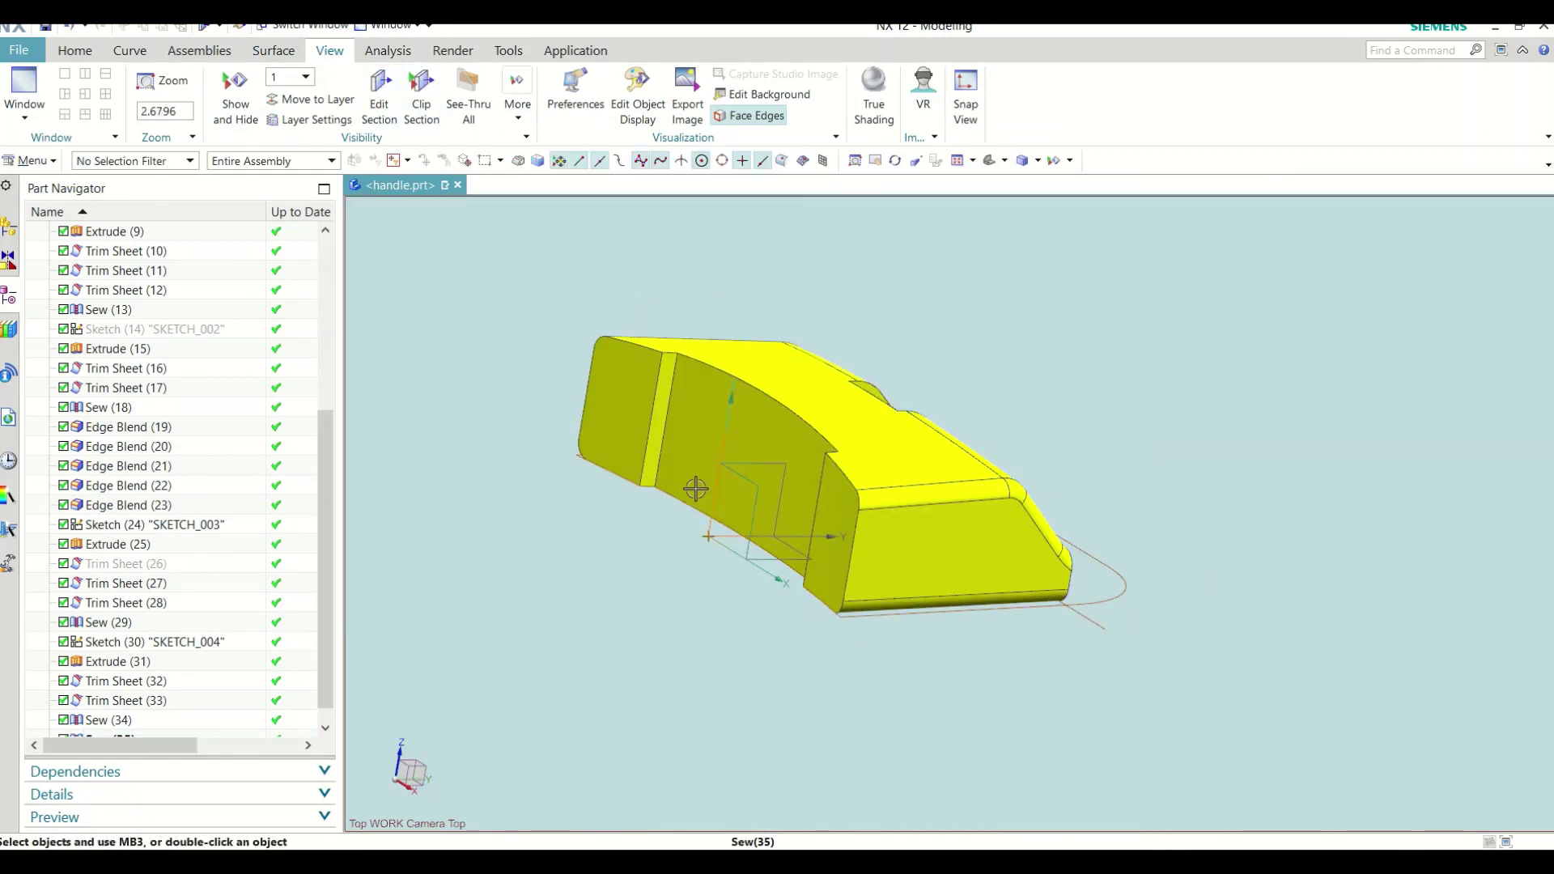
pyautogui.click(75, 50)
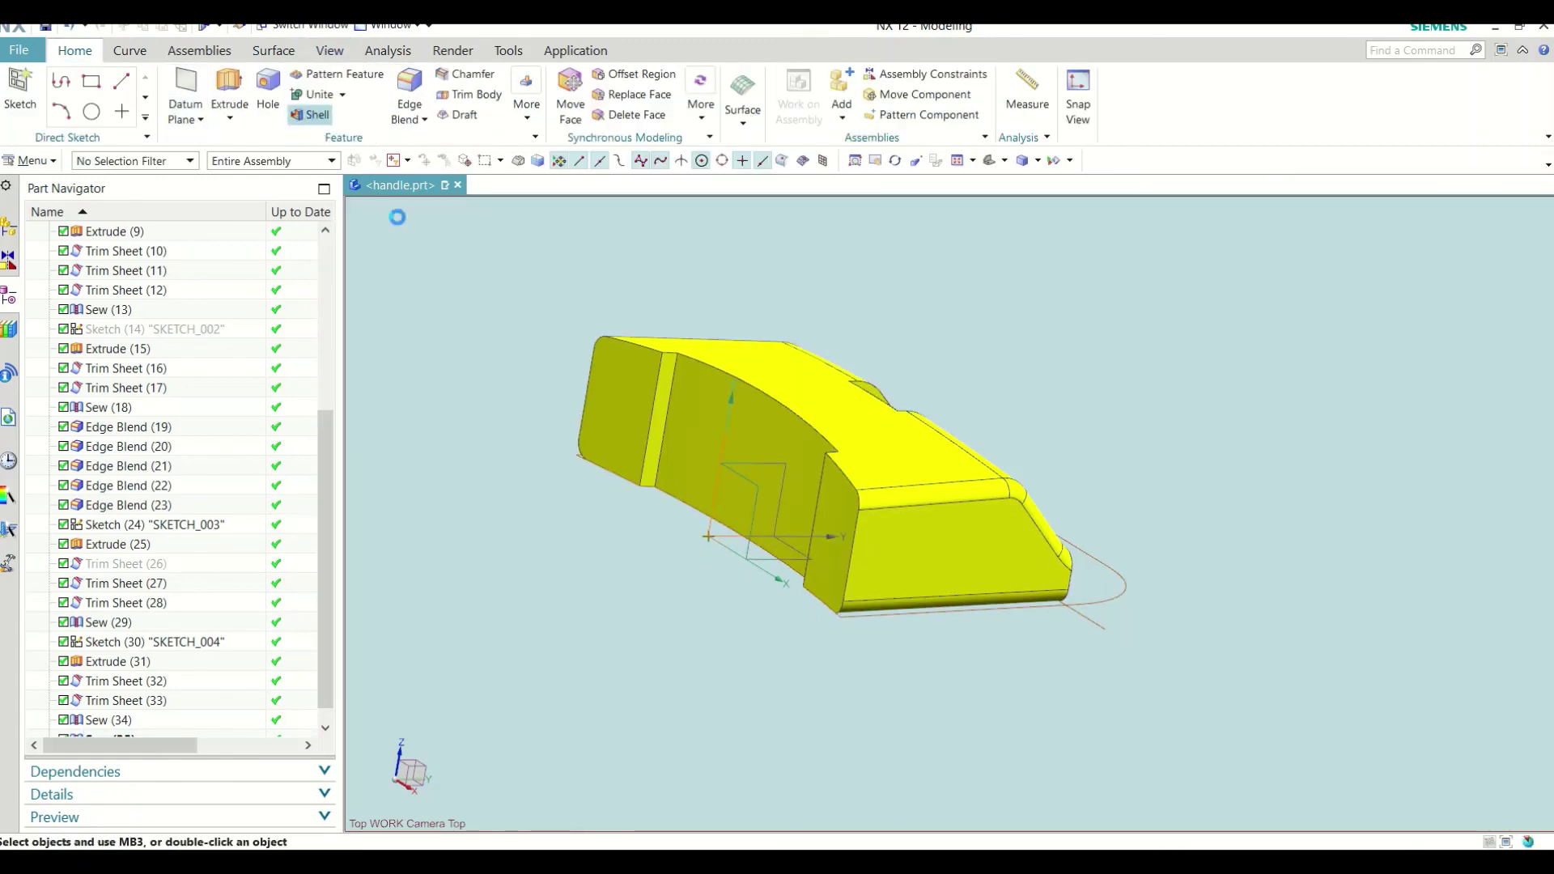
# Step: Pick two narrow end faces and two slot faces for shell removal
pyautogui.moveTo(917, 576); pyautogui.dragTo(758, 417, button='middle')
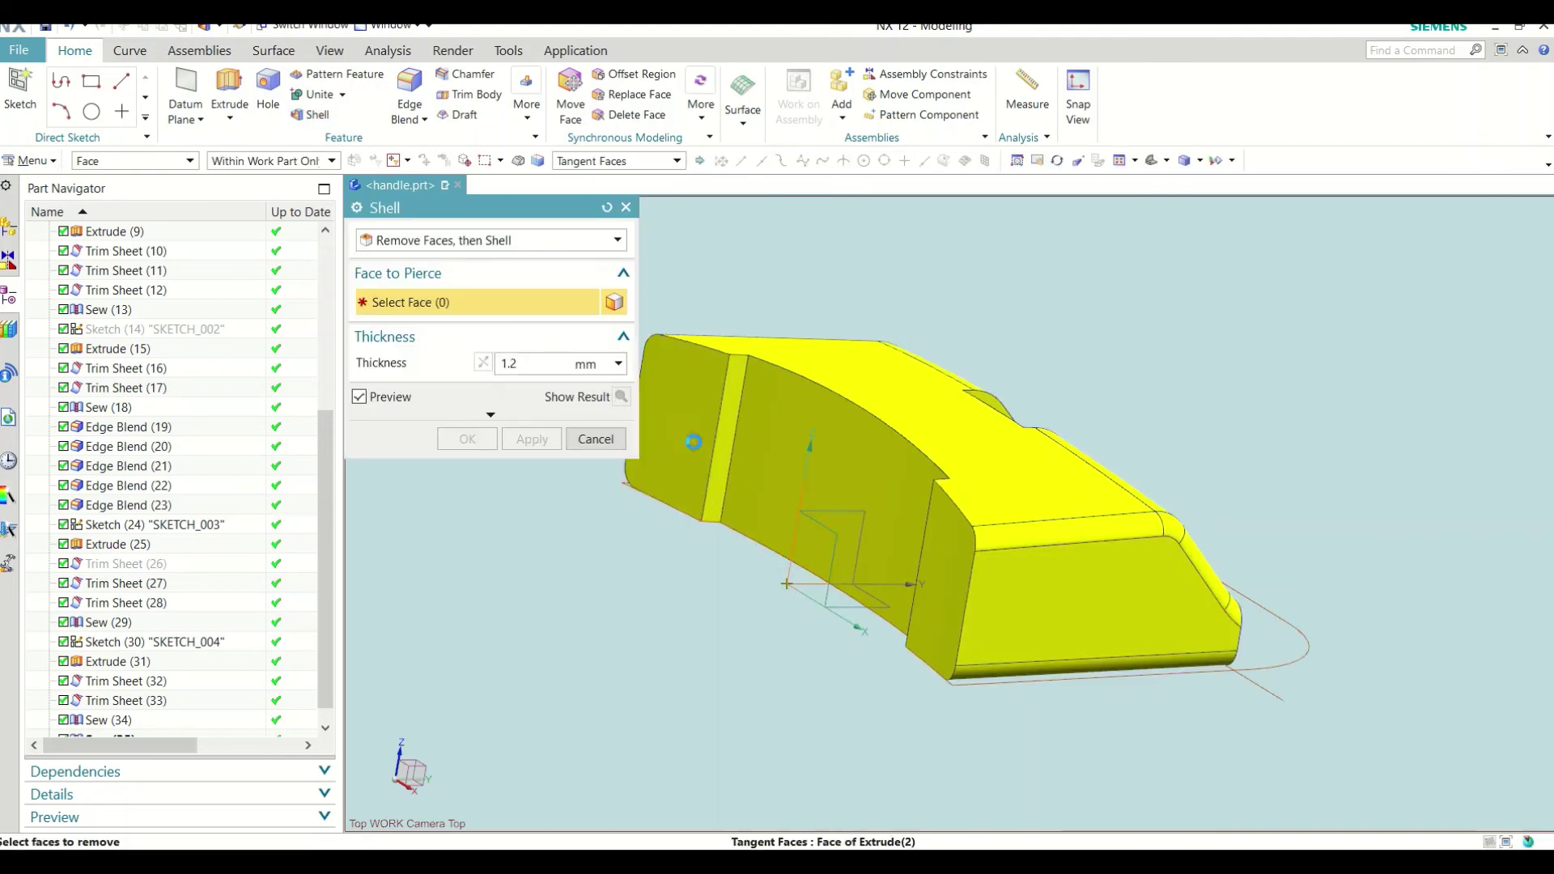
pyautogui.click(758, 416)
pyautogui.scroll(5, 758, 416)
pyautogui.click(746, 412)
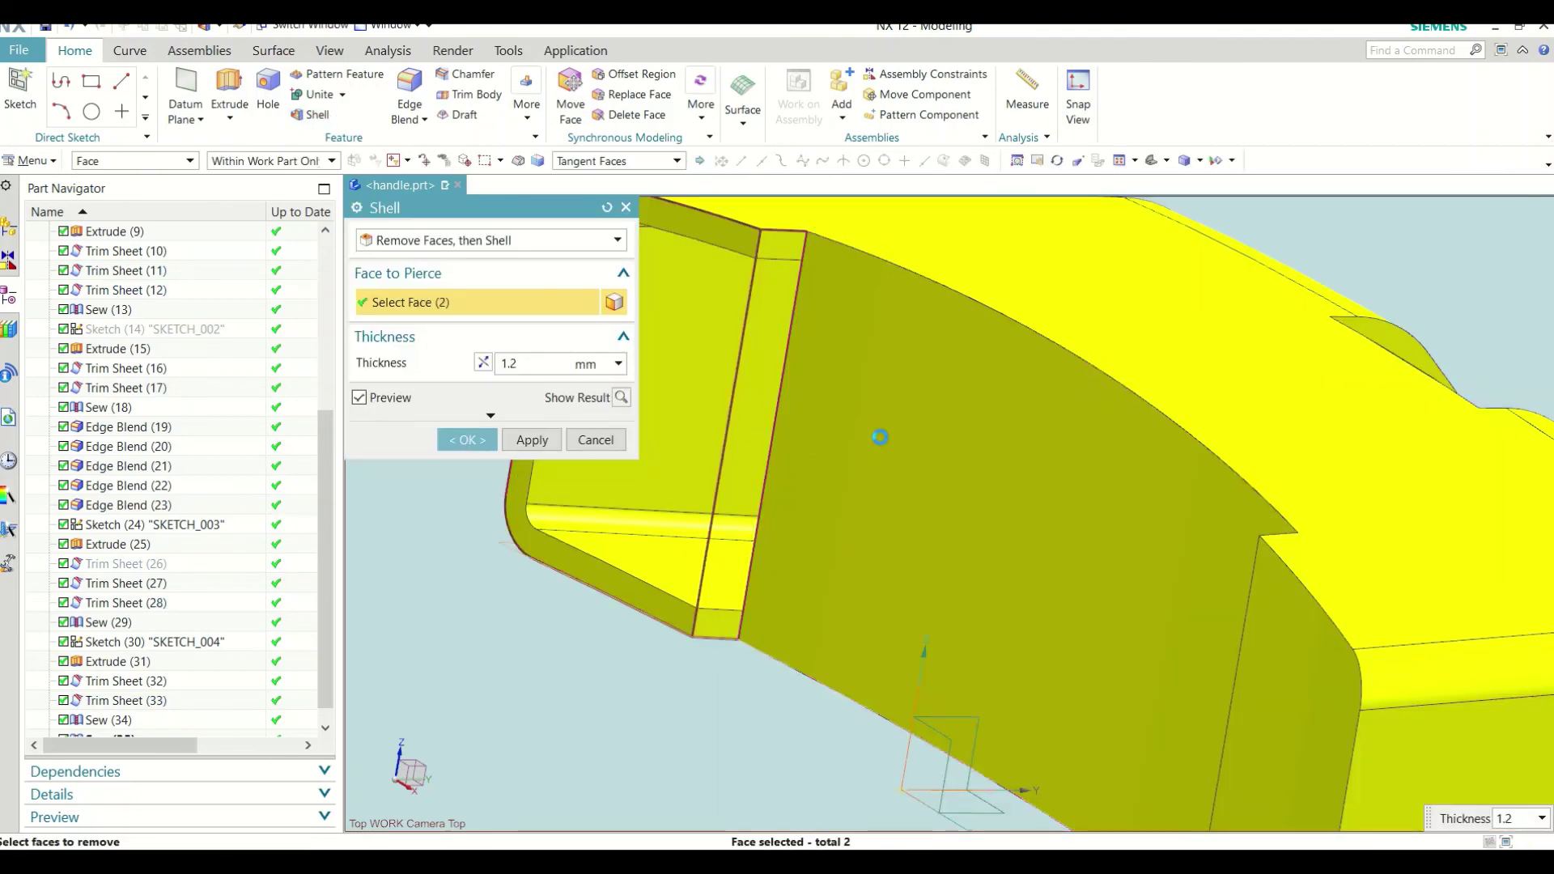
pyautogui.scroll(-5, 880, 437)
pyautogui.moveTo(863, 412); pyautogui.dragTo(979, 549, button='middle')
pyautogui.click(1069, 563)
pyautogui.click(928, 471)
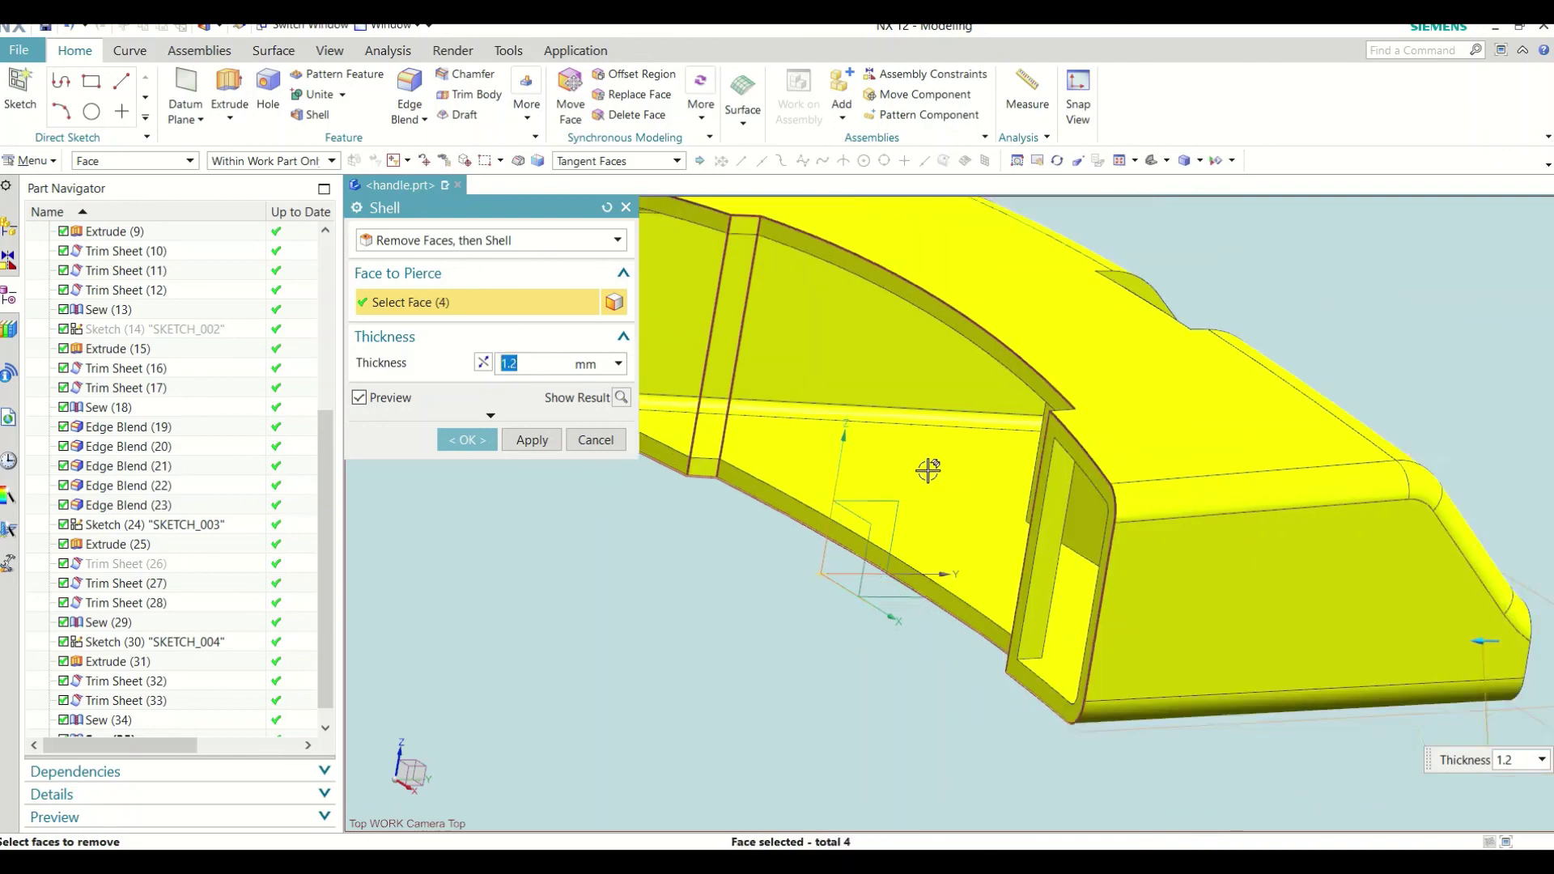
# Step: Add the narrow groove face as the fifth removed face and inspect the 1.2 mm shell preview
pyautogui.scroll(-3, 928, 470)
pyautogui.scroll(5, 888, 538)
pyautogui.moveTo(888, 538)
pyautogui.mouseDown(button='middle')
pyautogui.moveTo(1039, 504)
pyautogui.moveTo(1061, 517)
pyautogui.mouseUp(button='middle')
pyautogui.scroll(-3, 1044, 513)
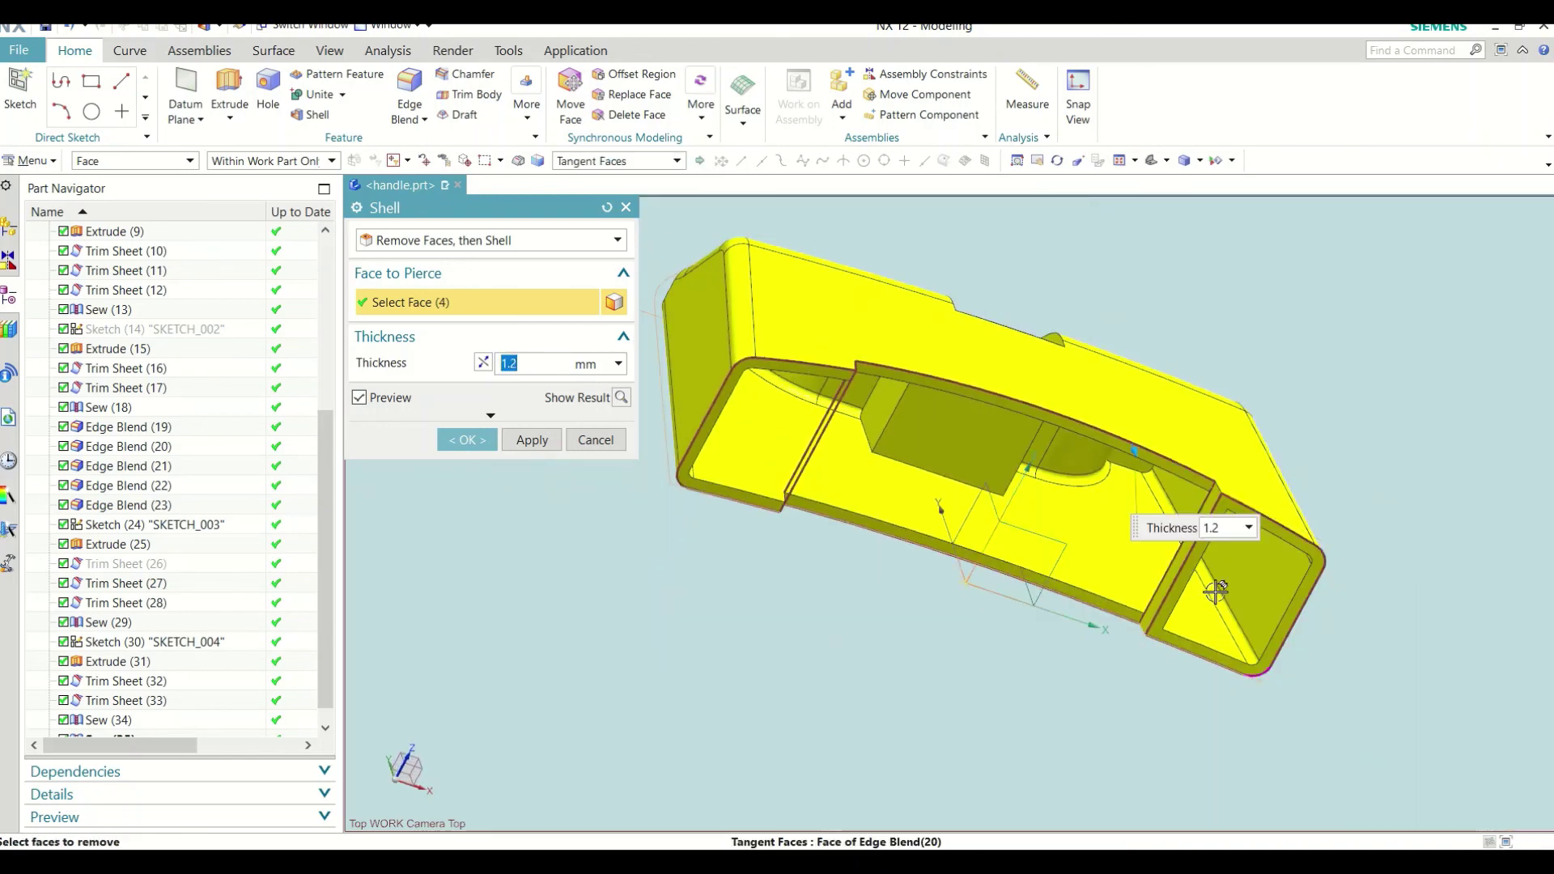
pyautogui.scroll(3, 1216, 592)
pyautogui.click(1149, 465)
pyautogui.scroll(-3, 1247, 572)
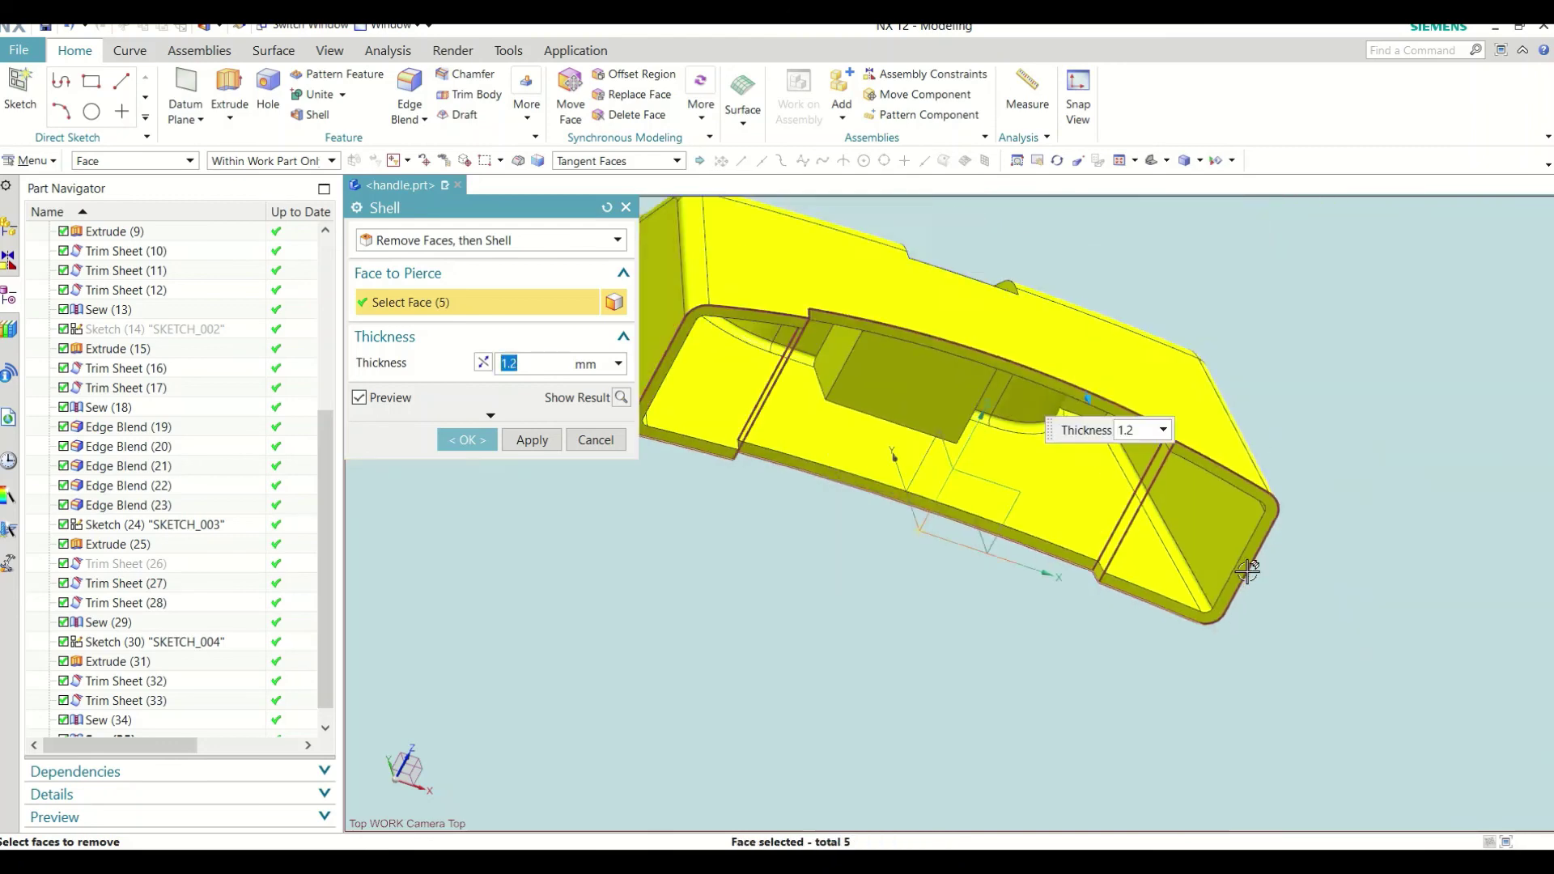
pyautogui.moveTo(974, 624)
pyautogui.mouseDown(button='middle')
pyautogui.moveTo(960, 584)
pyautogui.moveTo(894, 648)
pyautogui.moveTo(894, 635)
pyautogui.moveTo(921, 637)
pyautogui.mouseUp(button='middle')
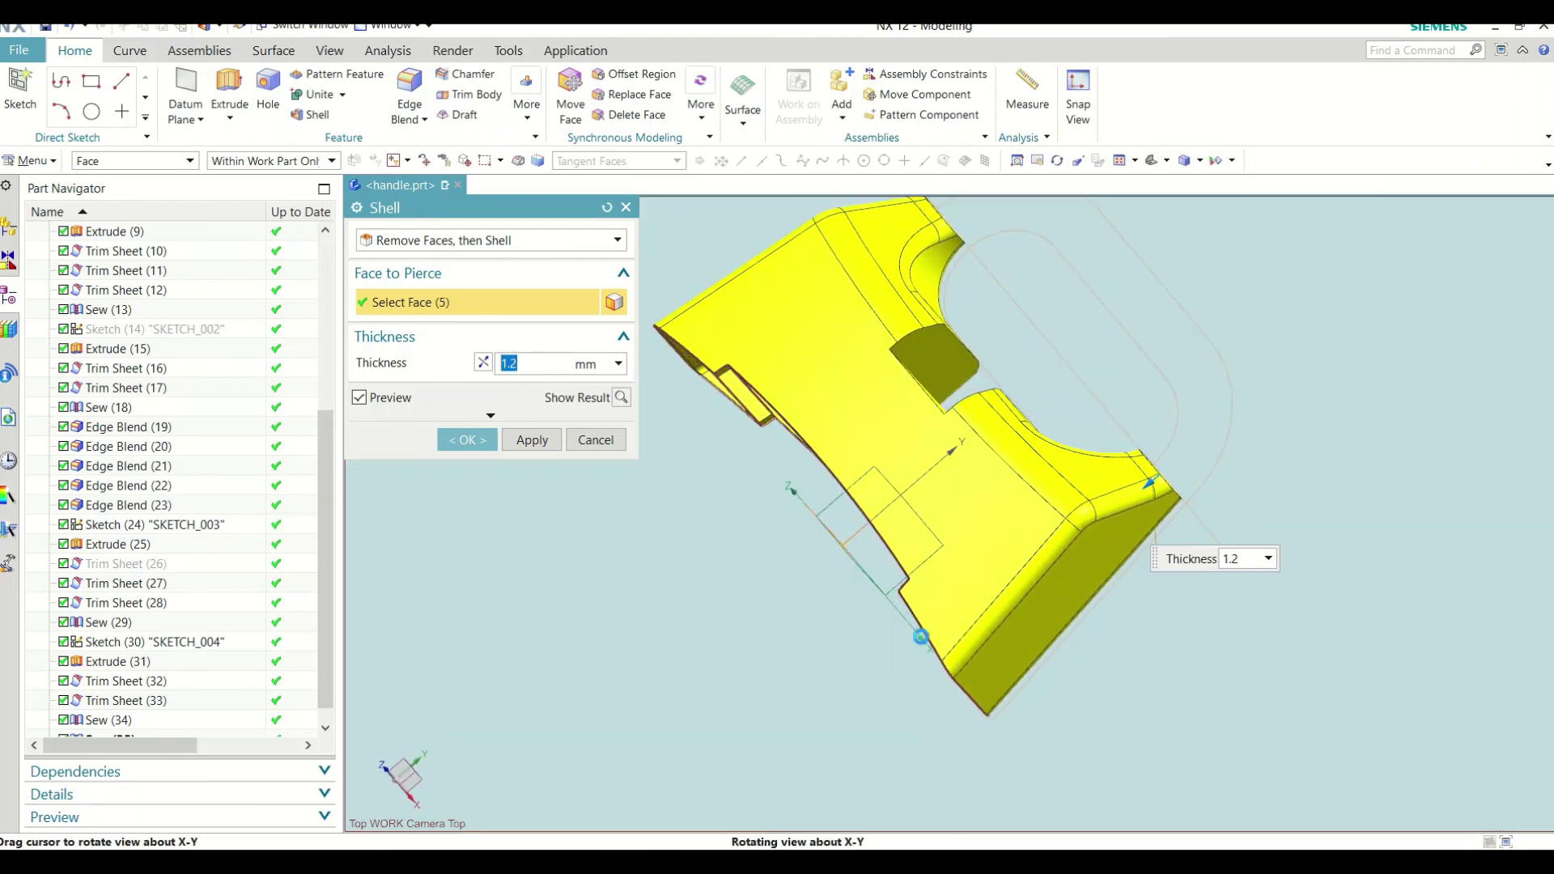
pyautogui.scroll(2, 1101, 473)
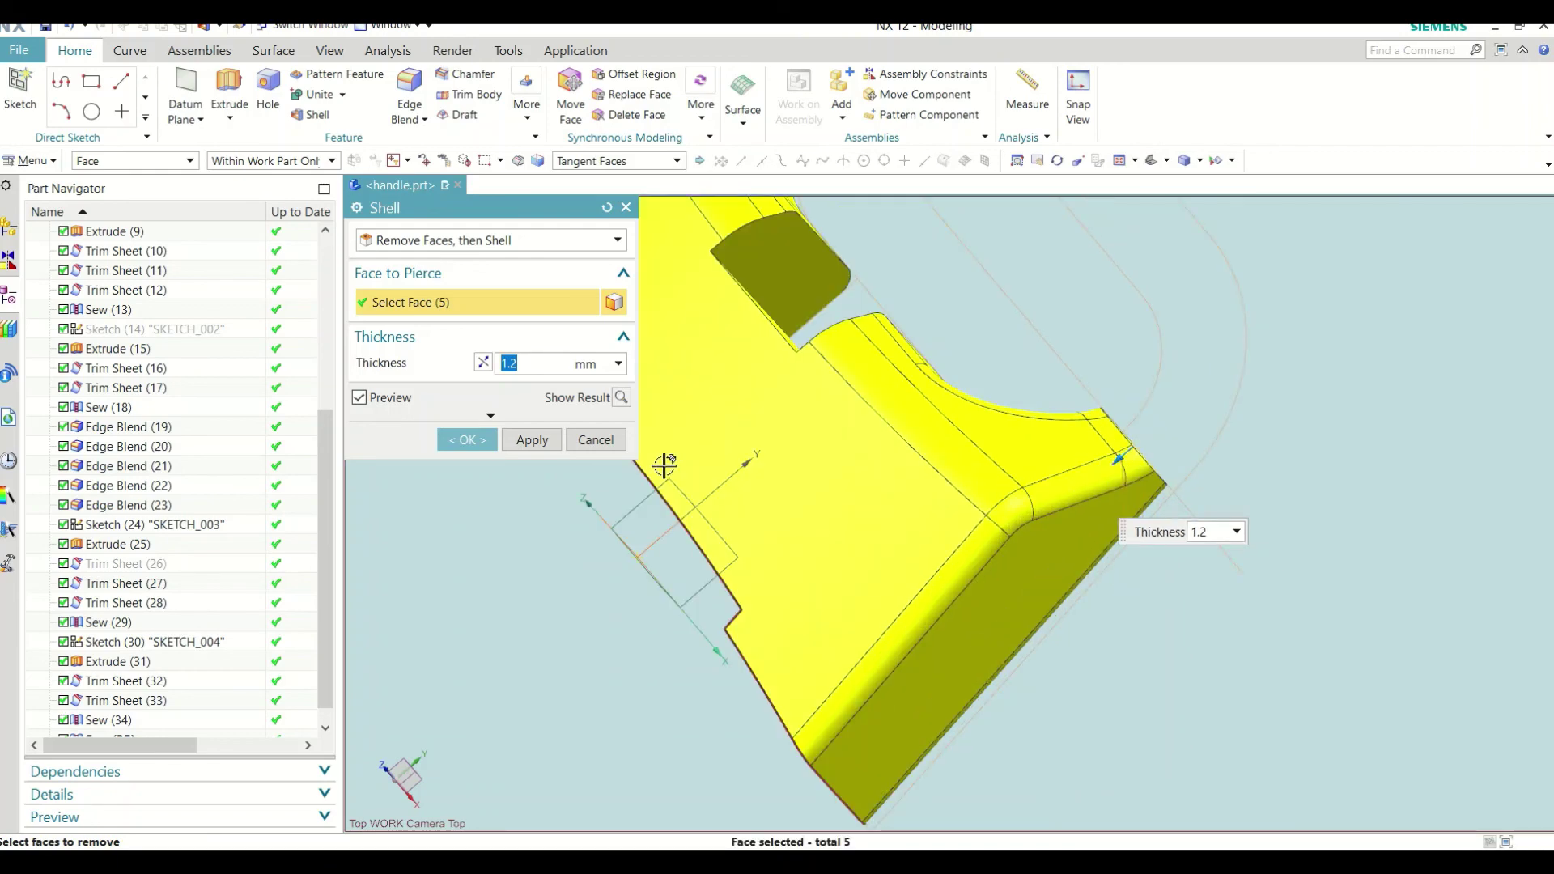
# Step: Apply the 1.2 mm shell to hollow out the handle body
pyautogui.click(469, 440)
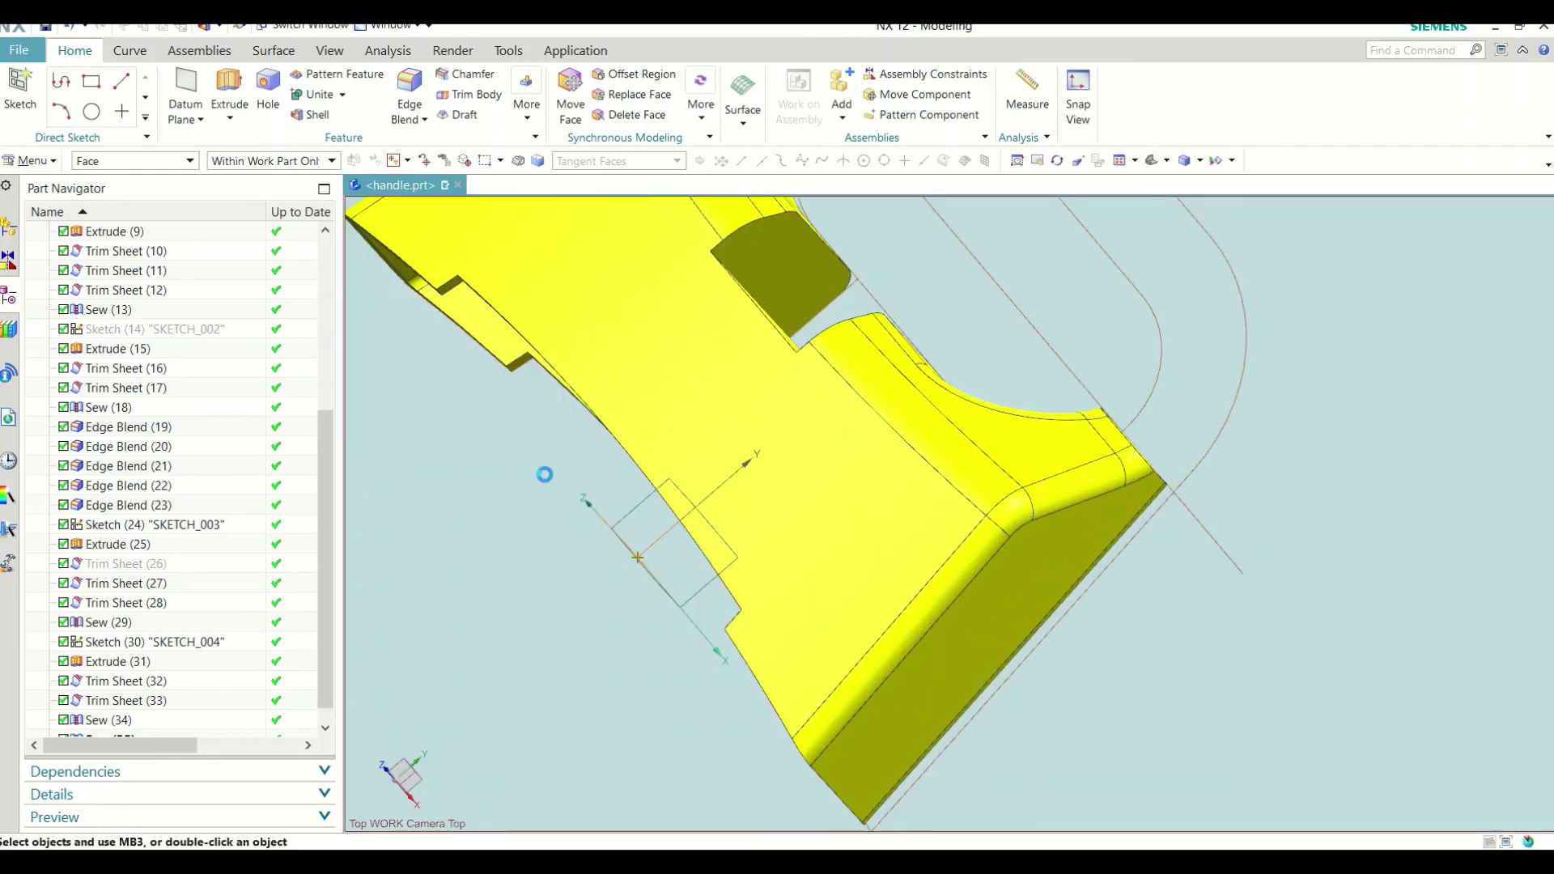
pyautogui.moveTo(885, 527)
pyautogui.mouseDown(button='middle')
pyautogui.moveTo(947, 444)
pyautogui.moveTo(920, 486)
pyautogui.mouseUp(button='middle')
pyautogui.scroll(-3, 920, 486)
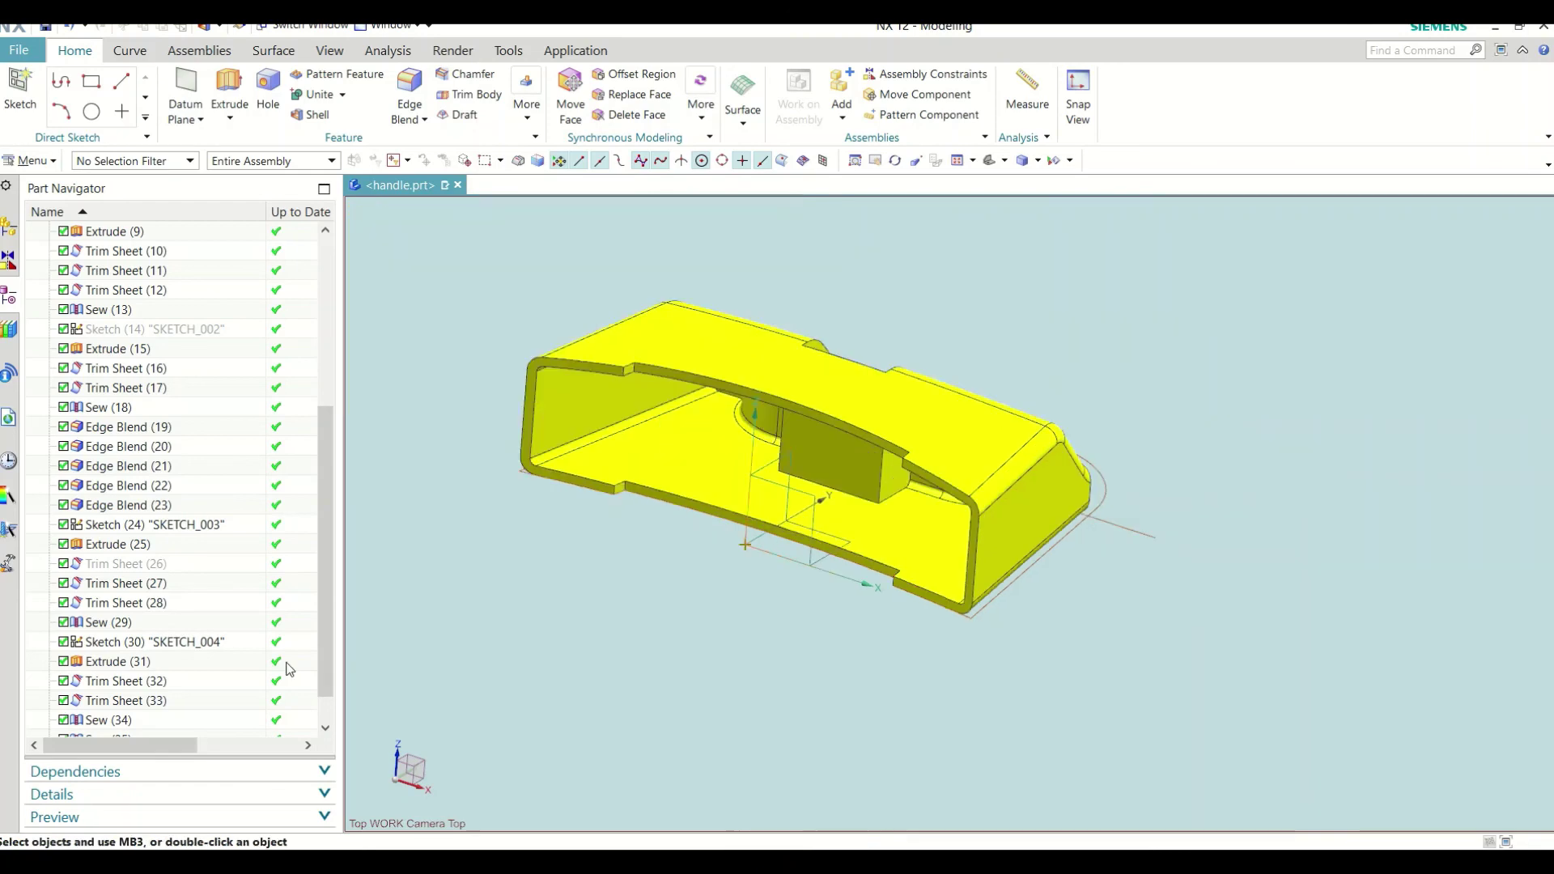
pyautogui.scroll(-2, 184, 679)
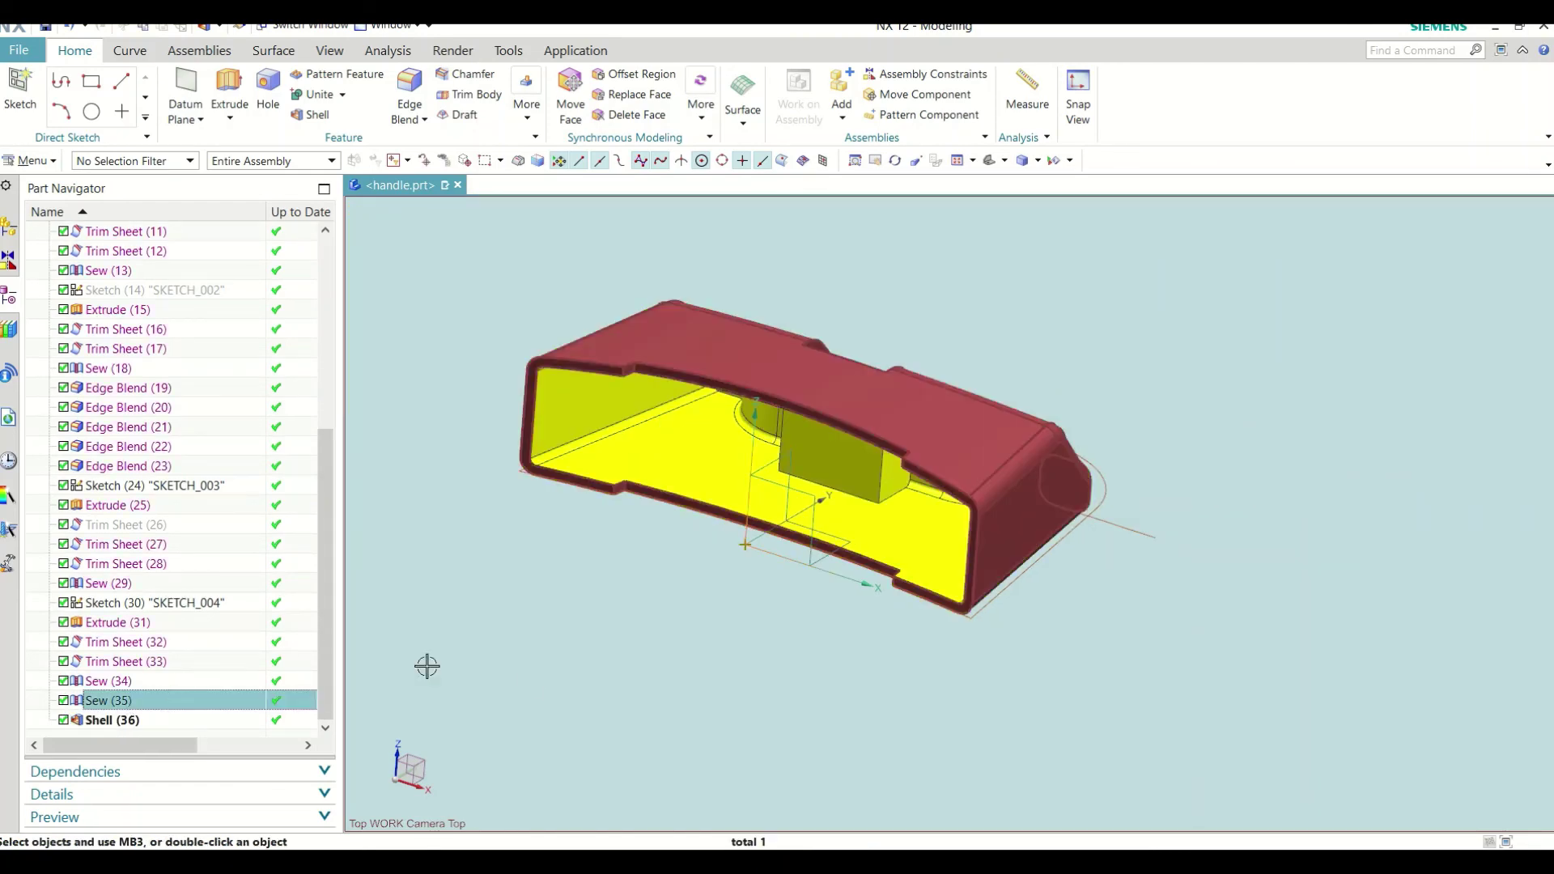
# Step: Show the Trim Sheet (26) grip tube and hide the shelled Sew (35) body
pyautogui.click(126, 526)
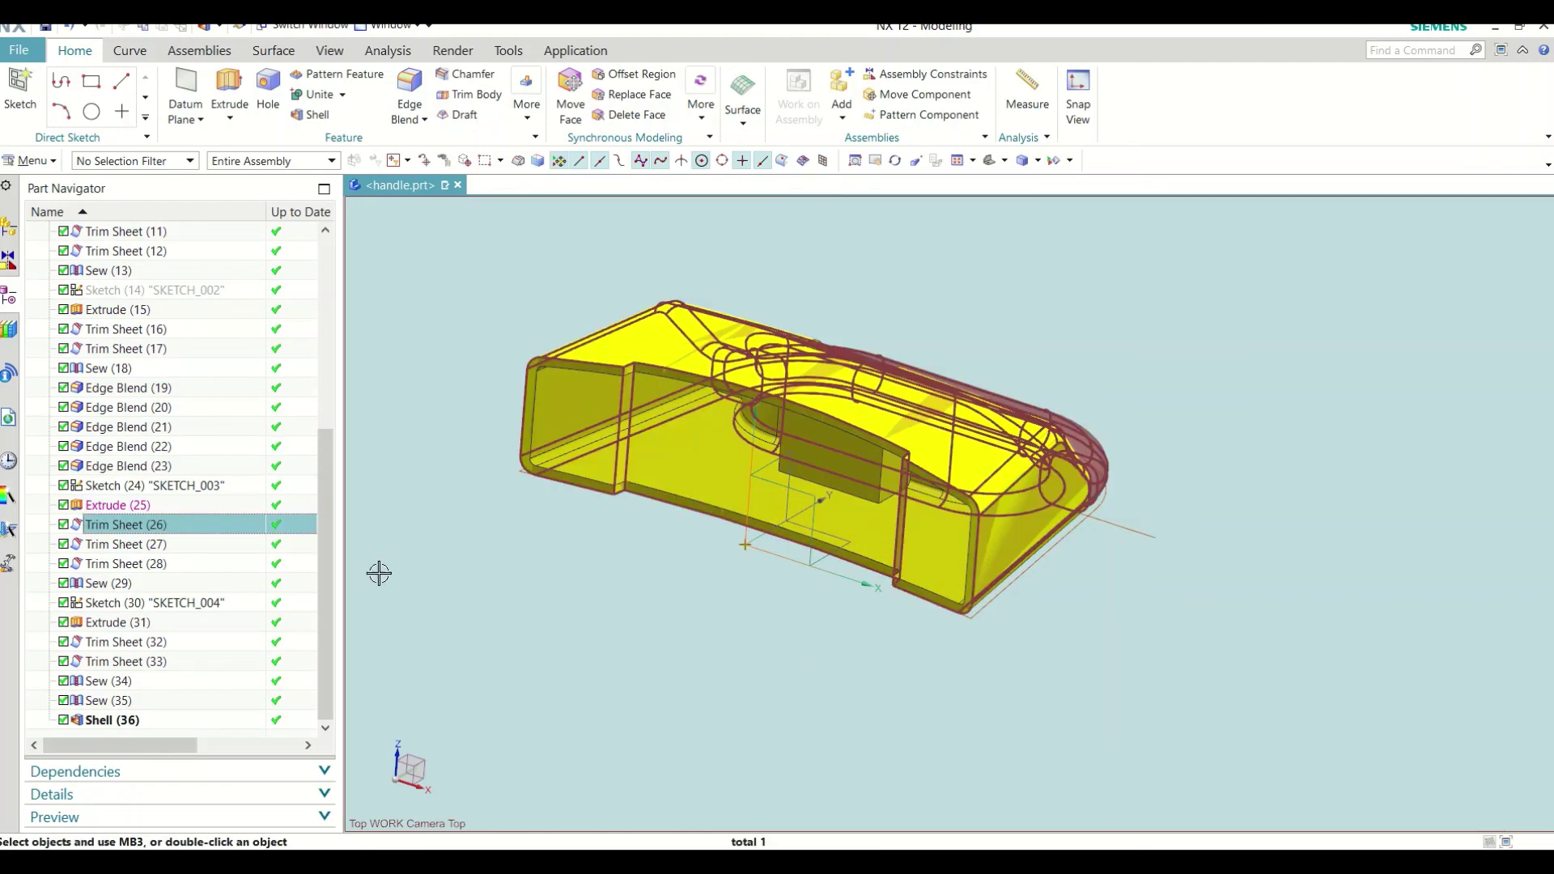
pyautogui.moveTo(874, 652)
pyautogui.mouseDown(button='middle')
pyautogui.moveTo(745, 684)
pyautogui.moveTo(817, 665)
pyautogui.mouseUp(button='middle')
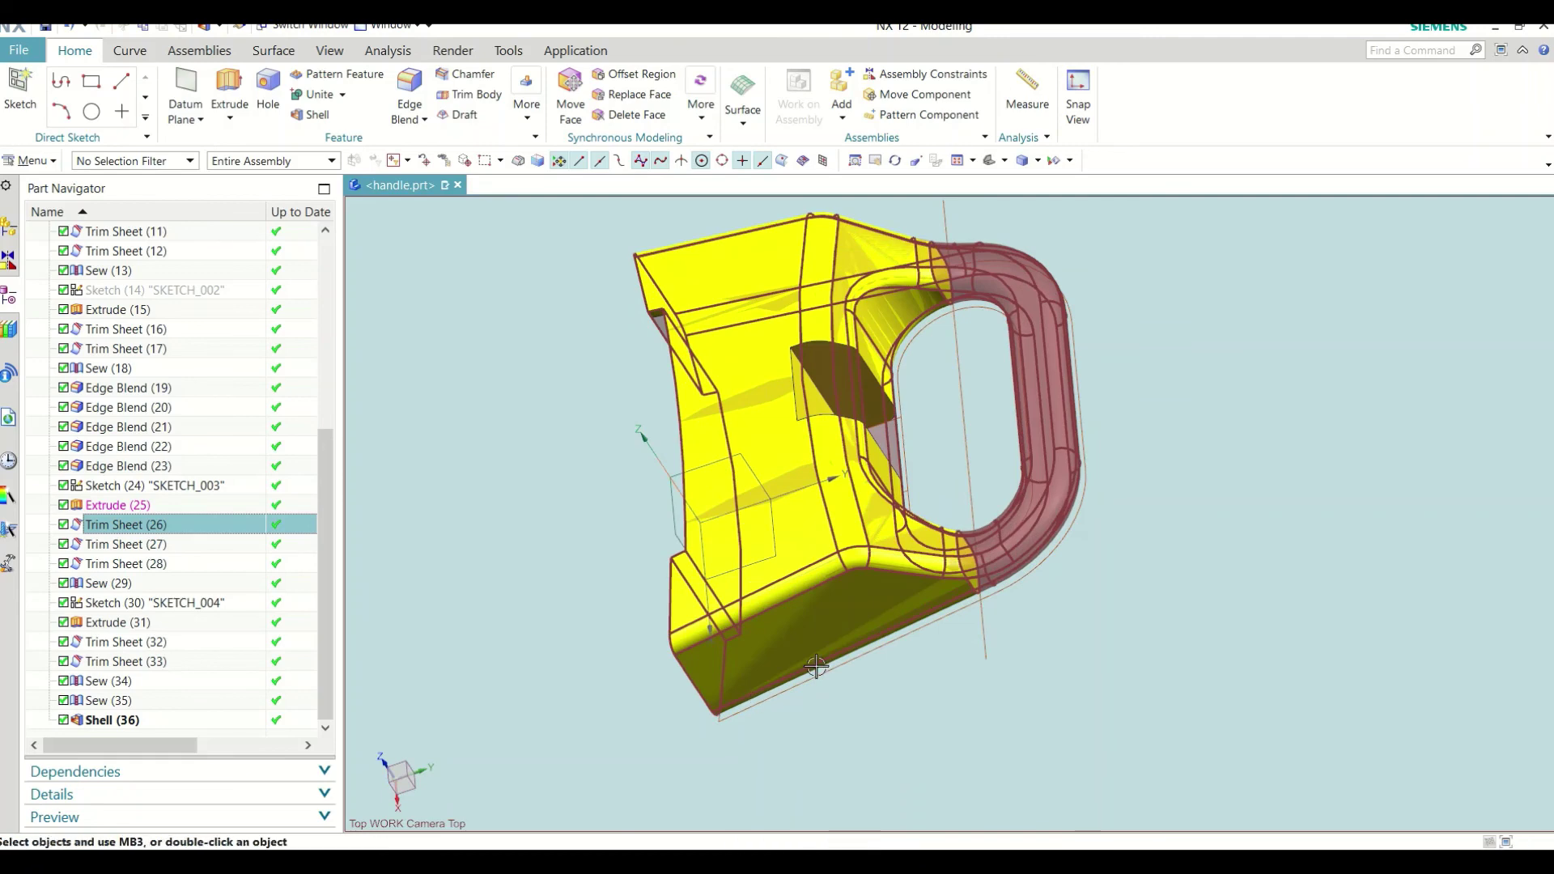
pyautogui.rightClick(164, 525)
pyautogui.click(202, 106)
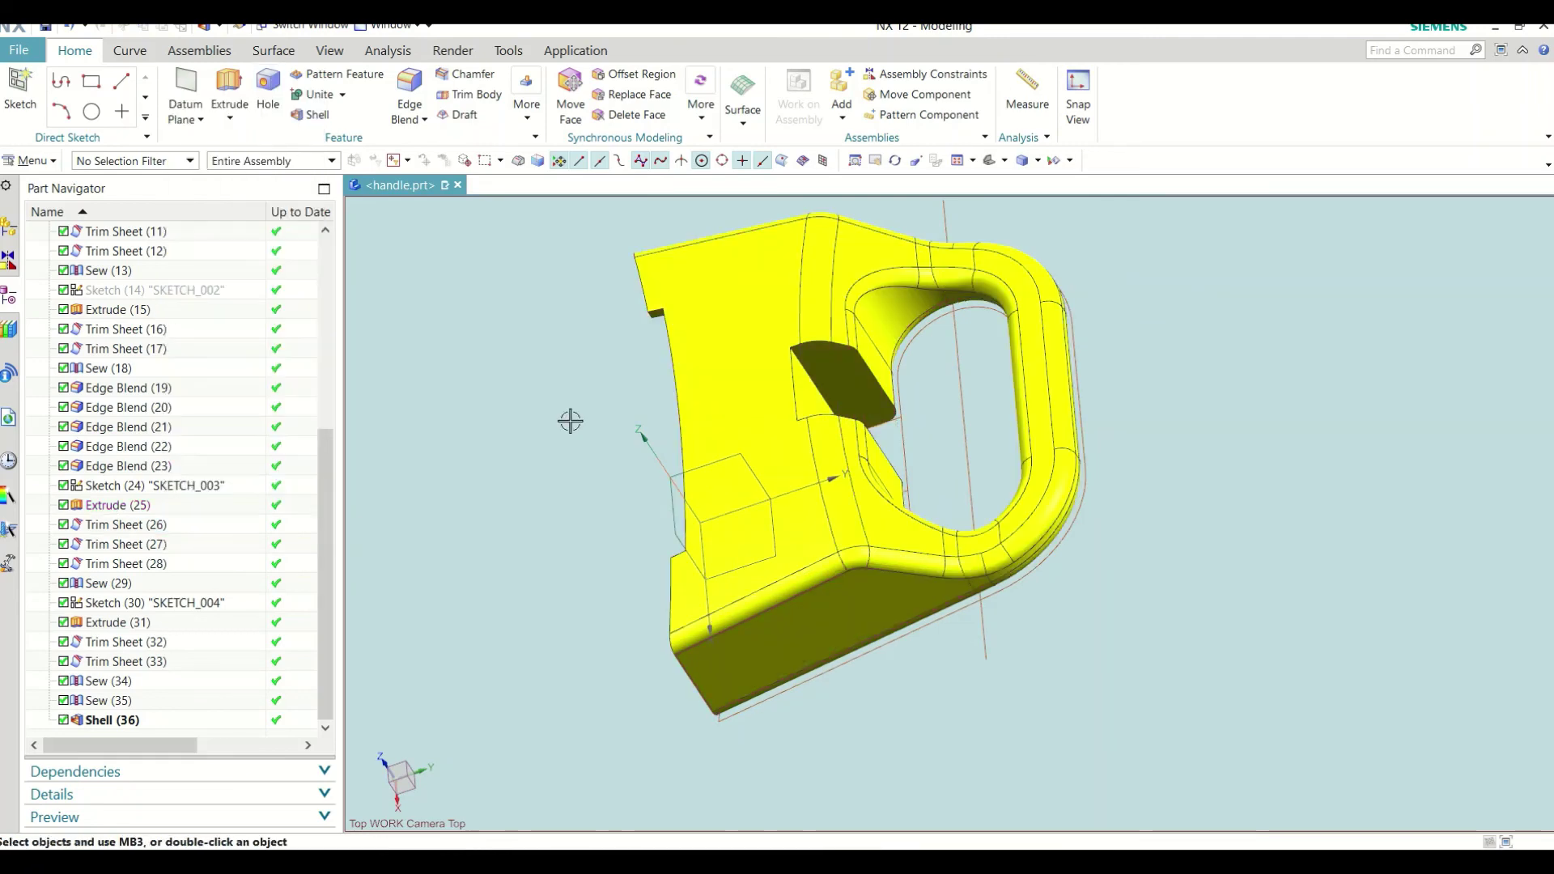
pyautogui.moveTo(572, 420); pyautogui.dragTo(1002, 489, button='middle')
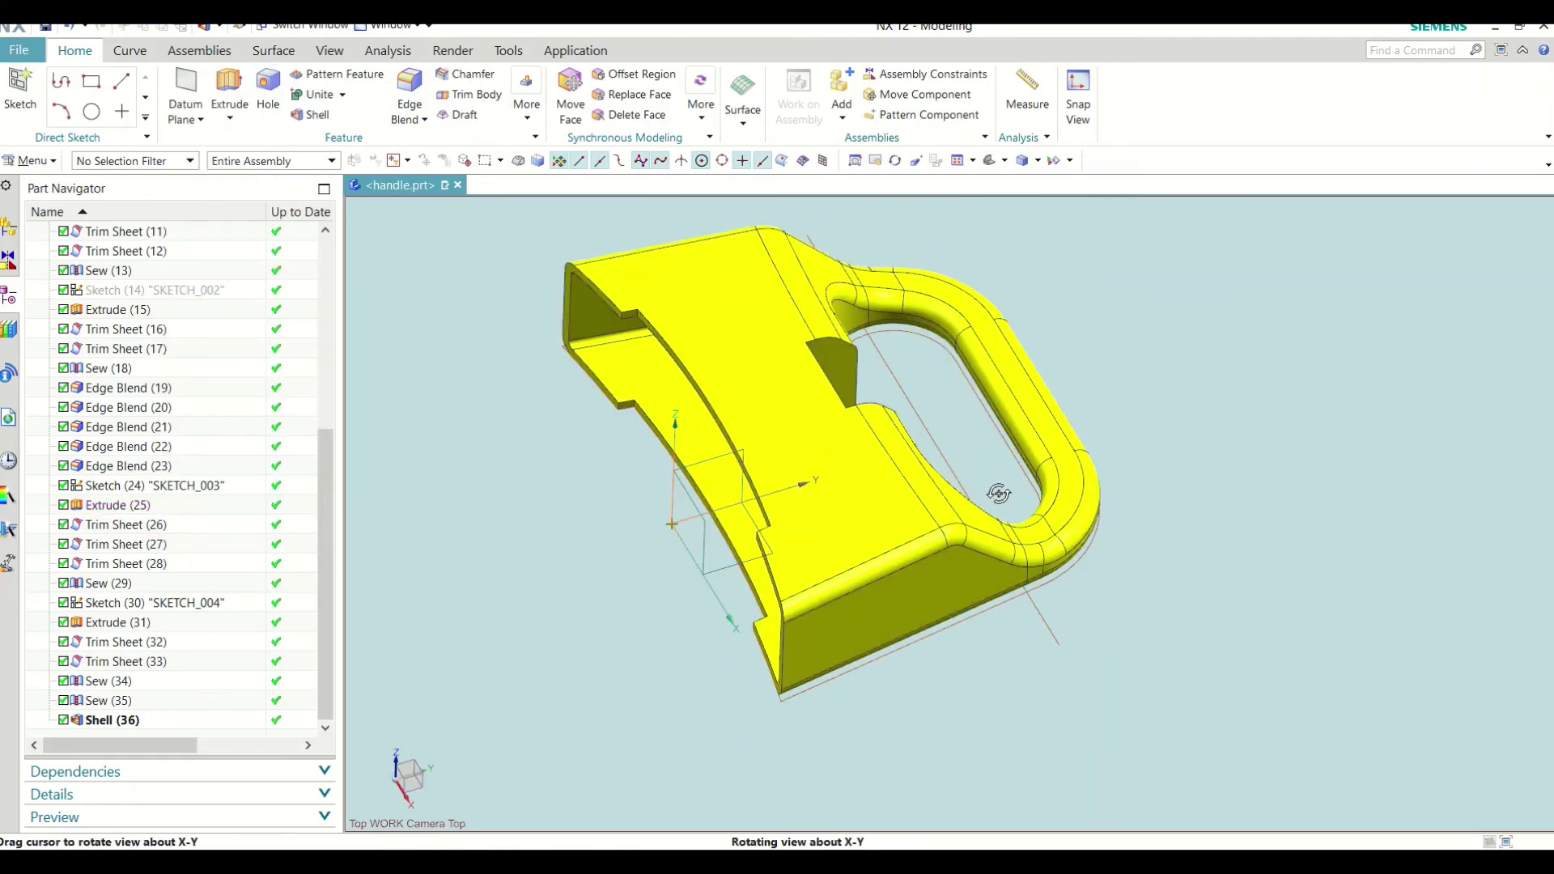
pyautogui.click(730, 391)
pyautogui.click(801, 372)
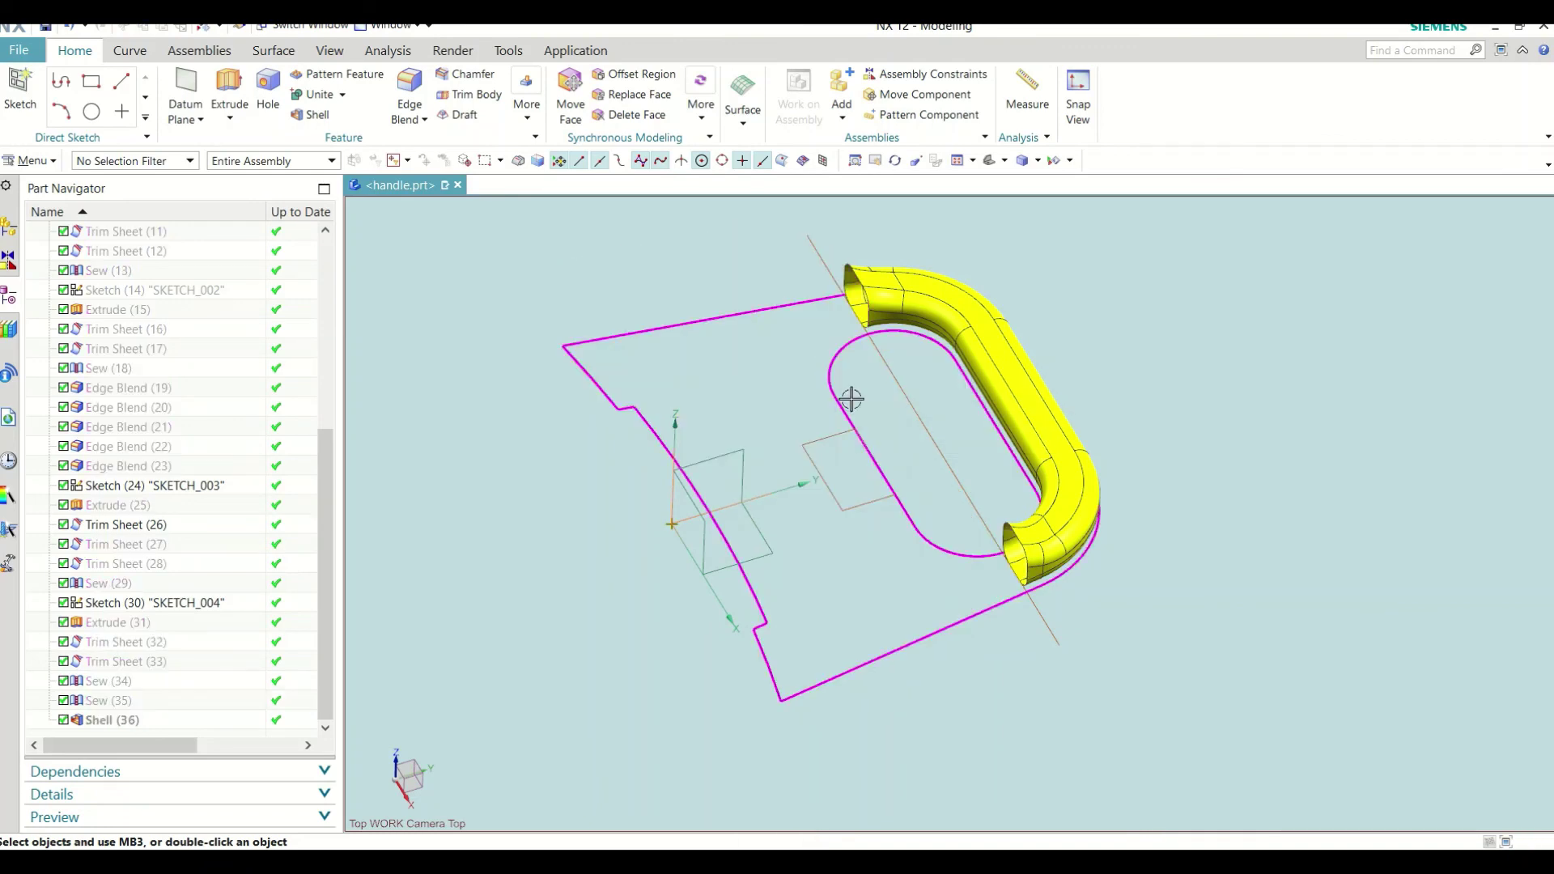
pyautogui.moveTo(842, 405); pyautogui.dragTo(947, 475, button='middle')
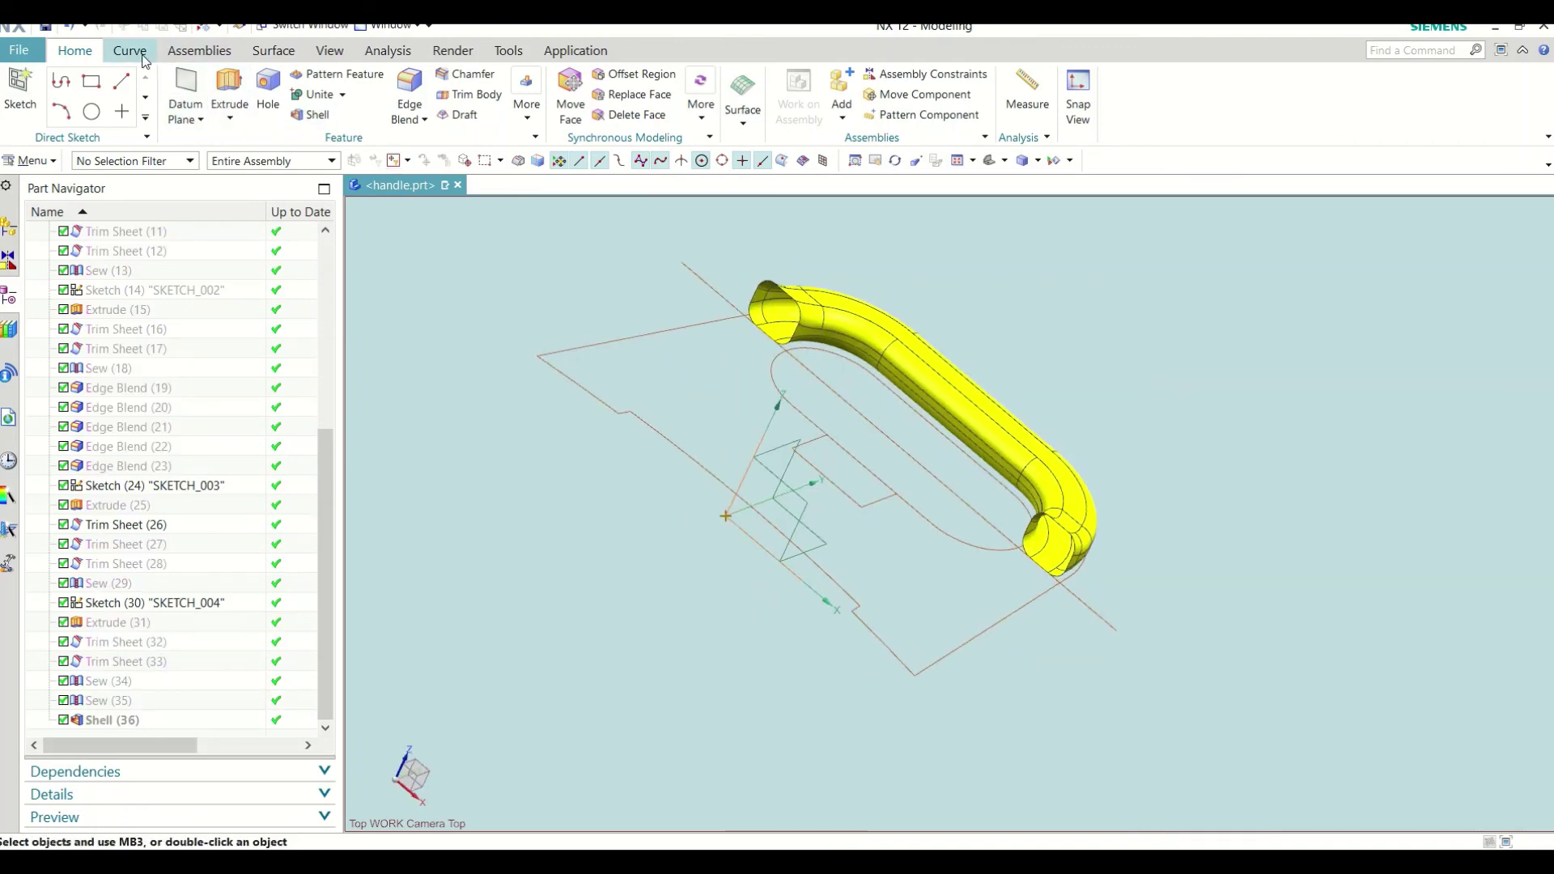
# Step: Cap the first open end of the tube with a Fill Surface on its connected edge chain
pyautogui.click(274, 51)
pyautogui.click(408, 114)
pyautogui.scroll(5, 750, 291)
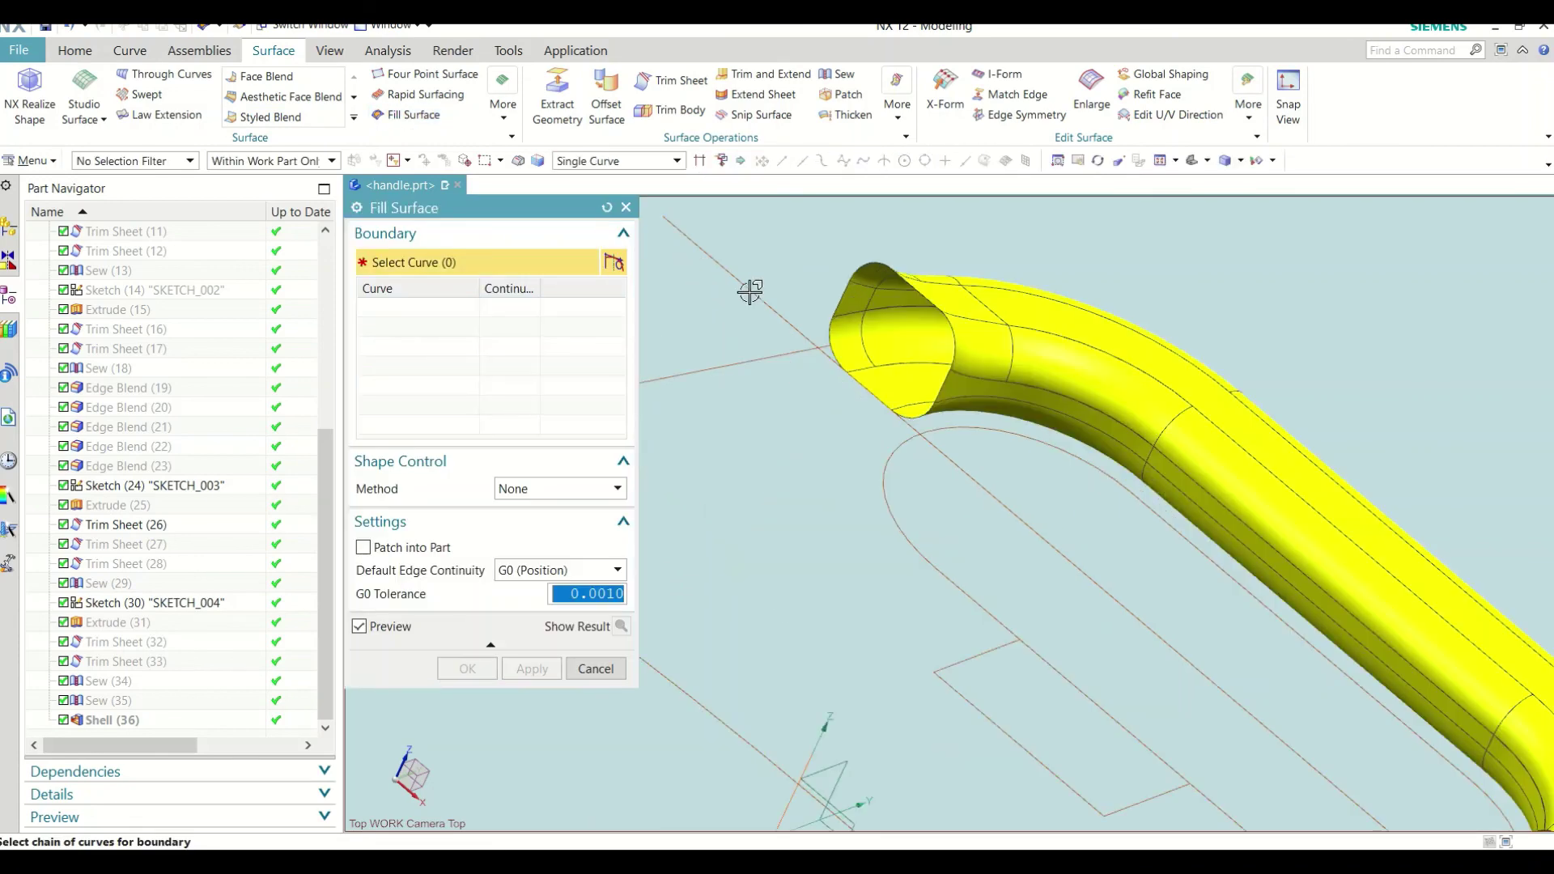
pyautogui.click(659, 159)
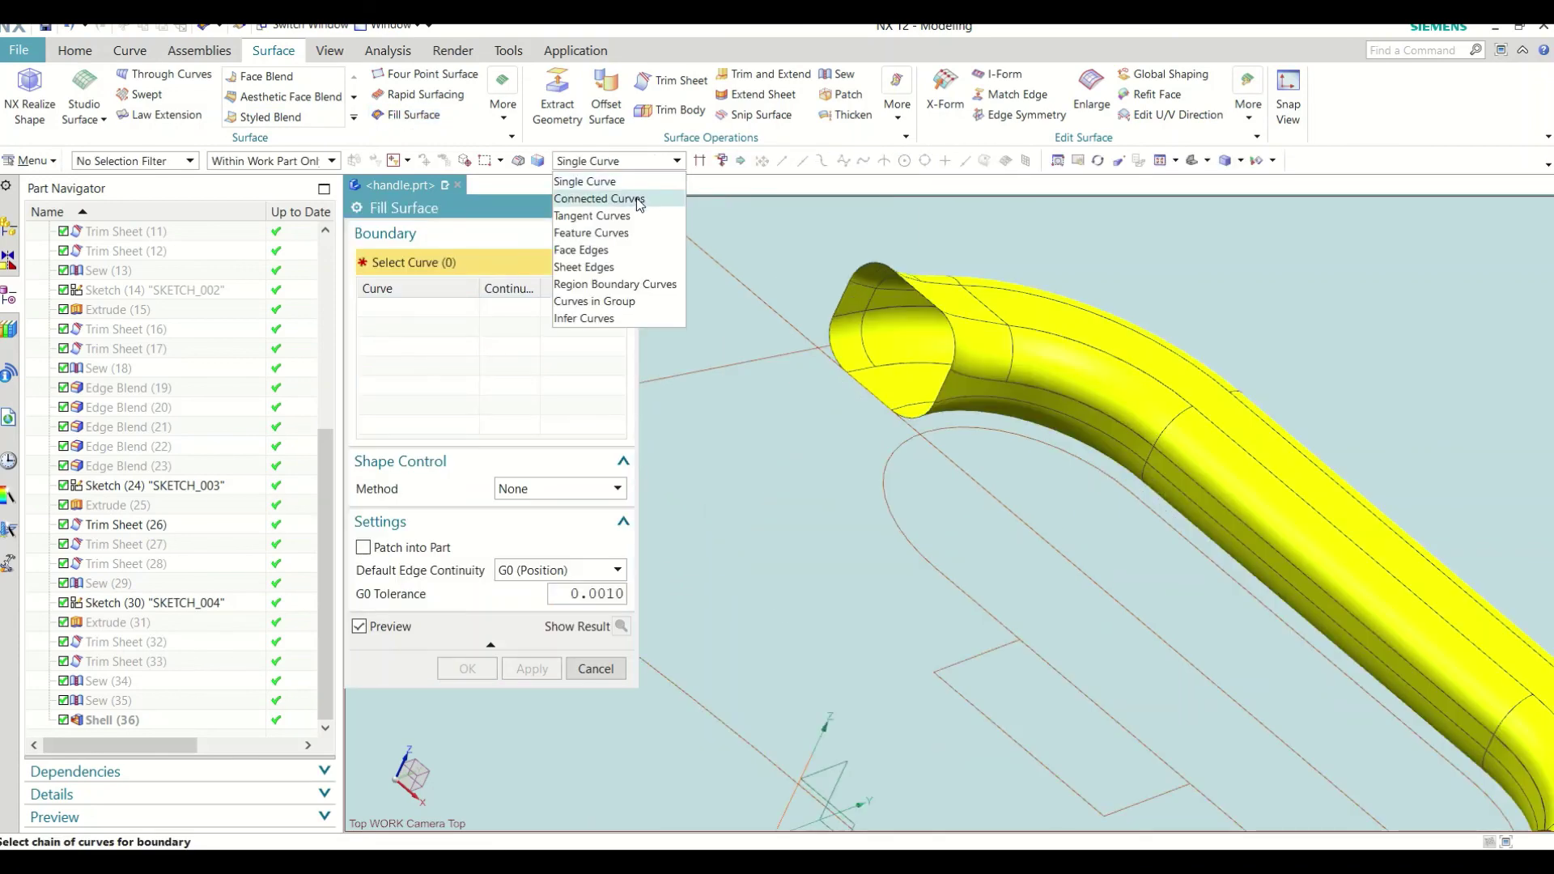
pyautogui.click(643, 198)
pyautogui.click(831, 299)
pyautogui.scroll(-3, 832, 301)
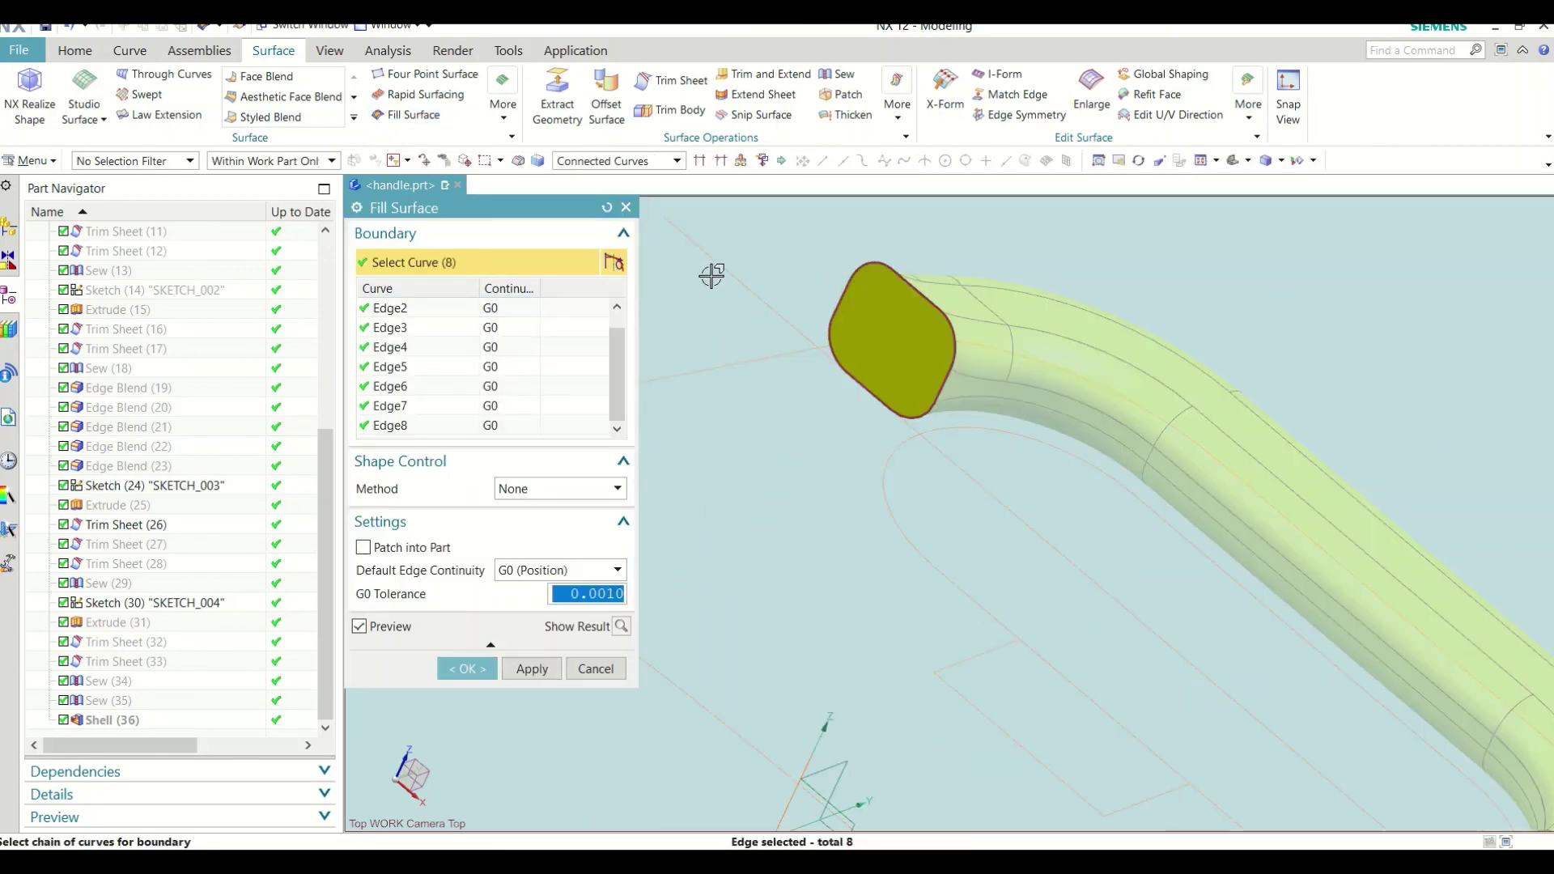
pyautogui.scroll(-2, 701, 295)
pyautogui.click(479, 669)
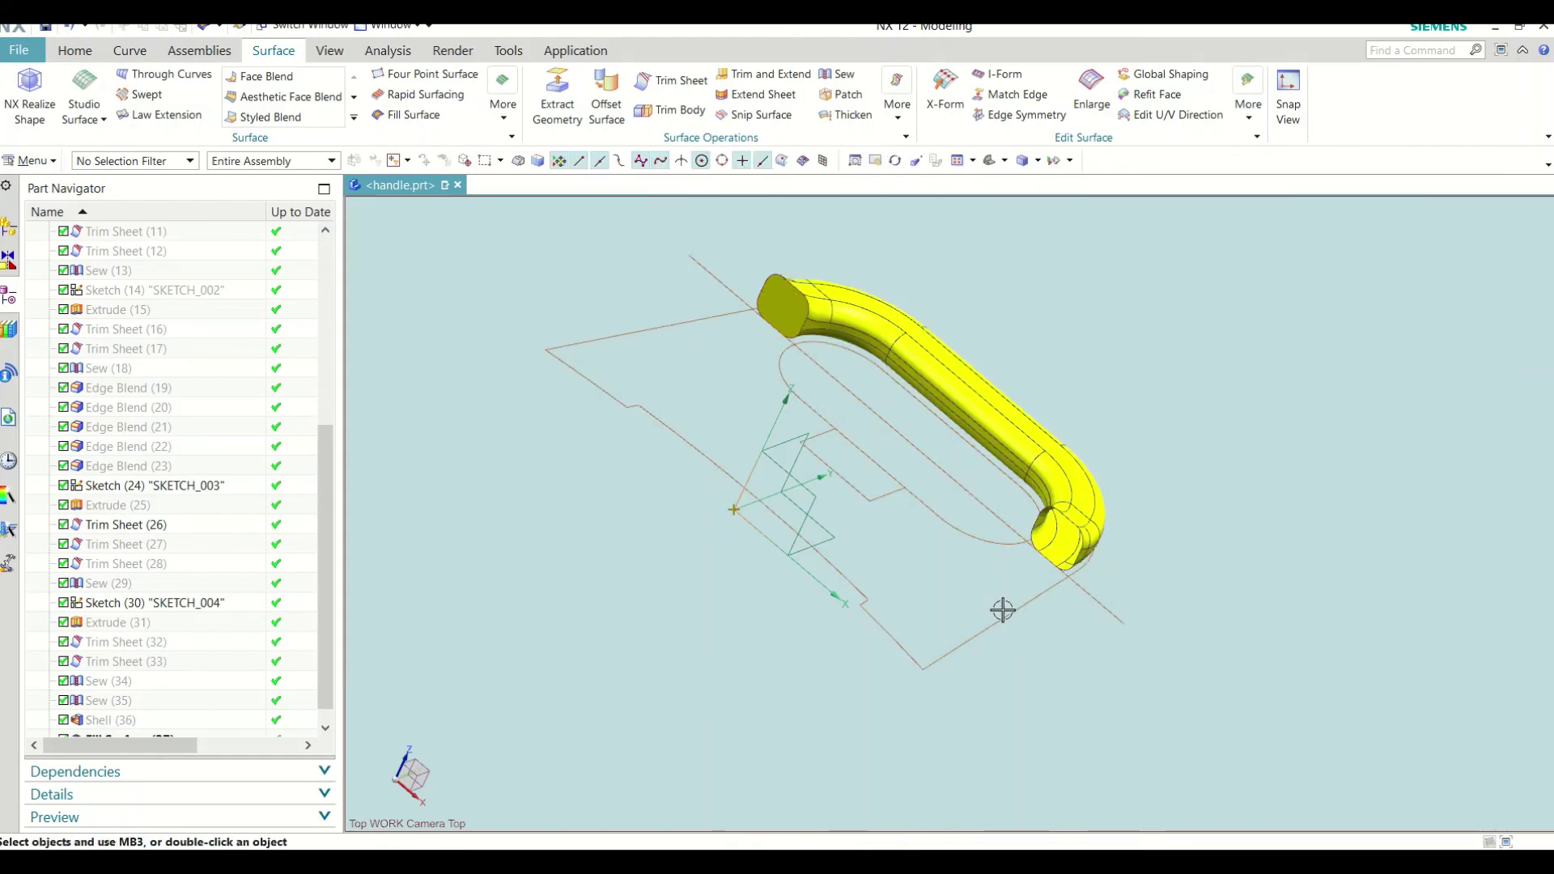
pyautogui.scroll(2, 999, 610)
# Step: Cap the other open end of the tube with a second Fill Surface
pyautogui.click(427, 117)
pyautogui.scroll(2, 1017, 545)
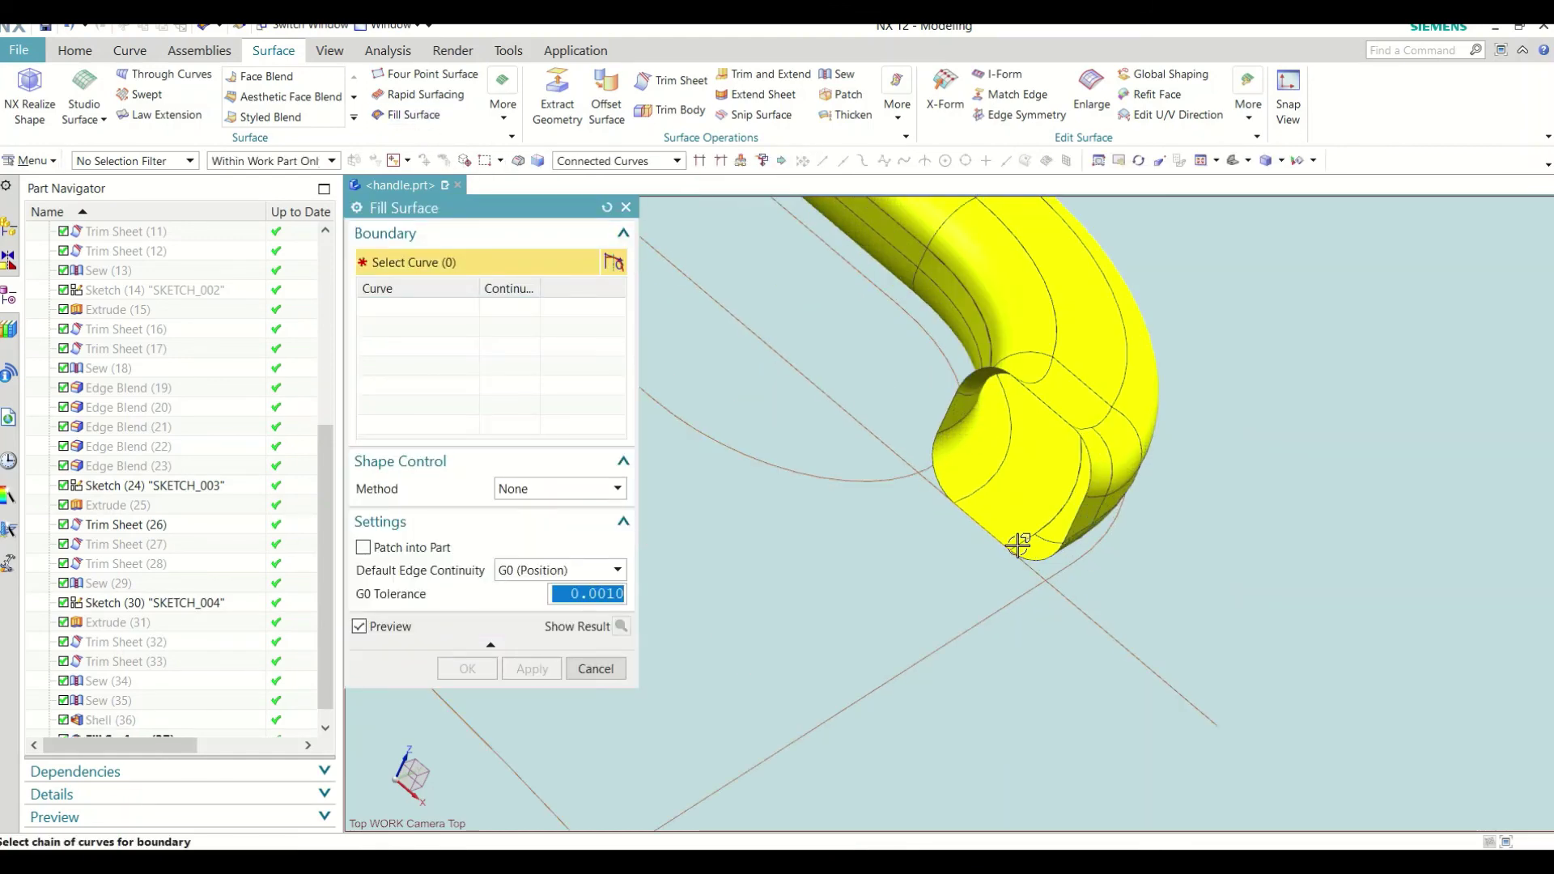
pyautogui.click(1044, 555)
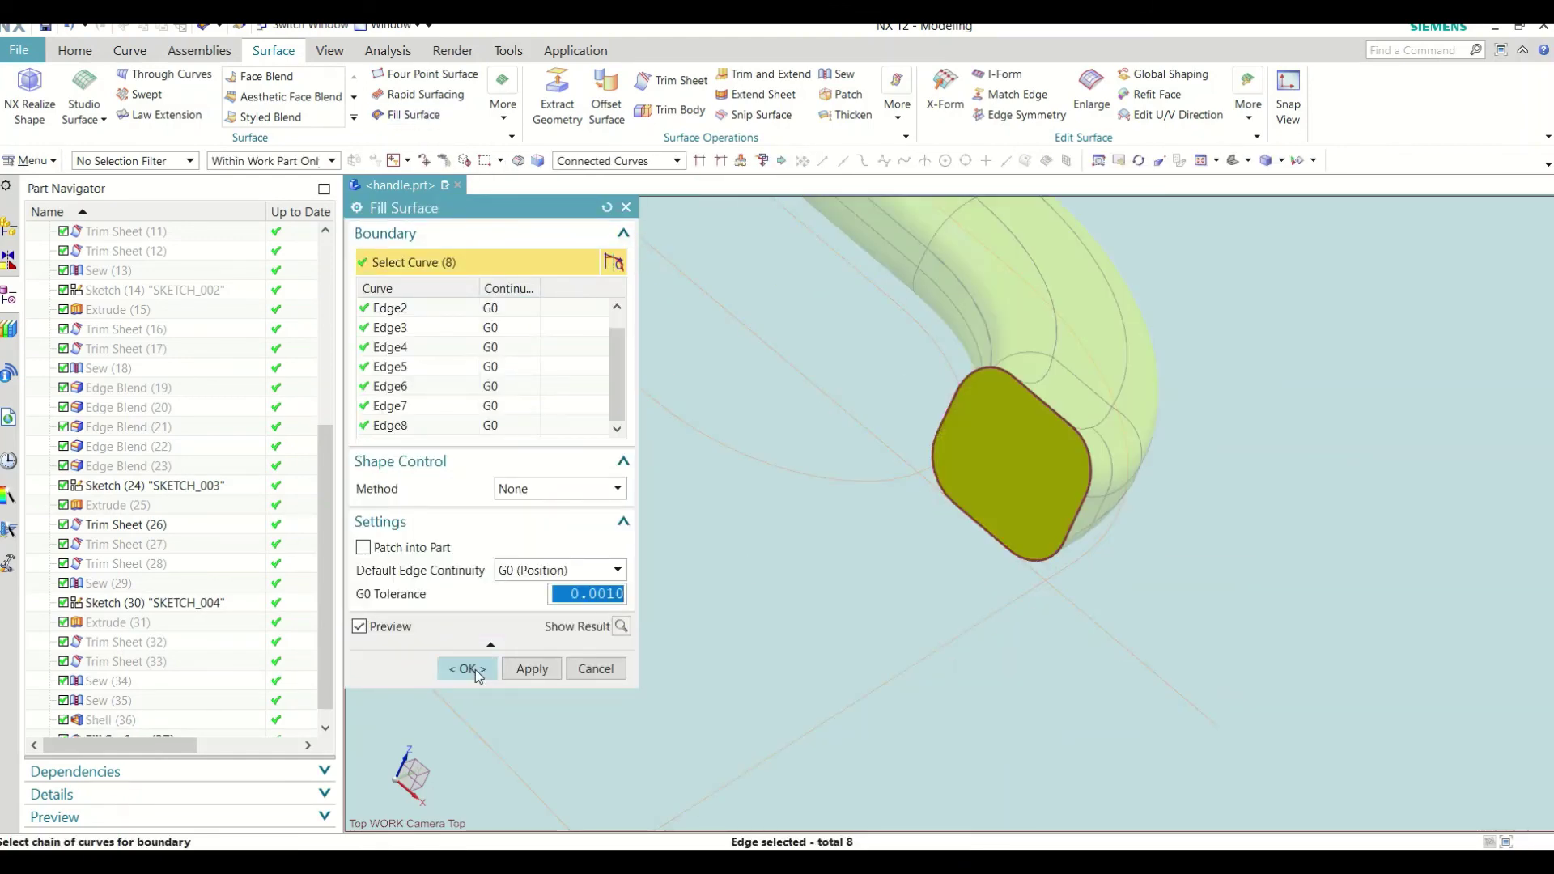
pyautogui.click(474, 670)
pyautogui.scroll(-3, 995, 621)
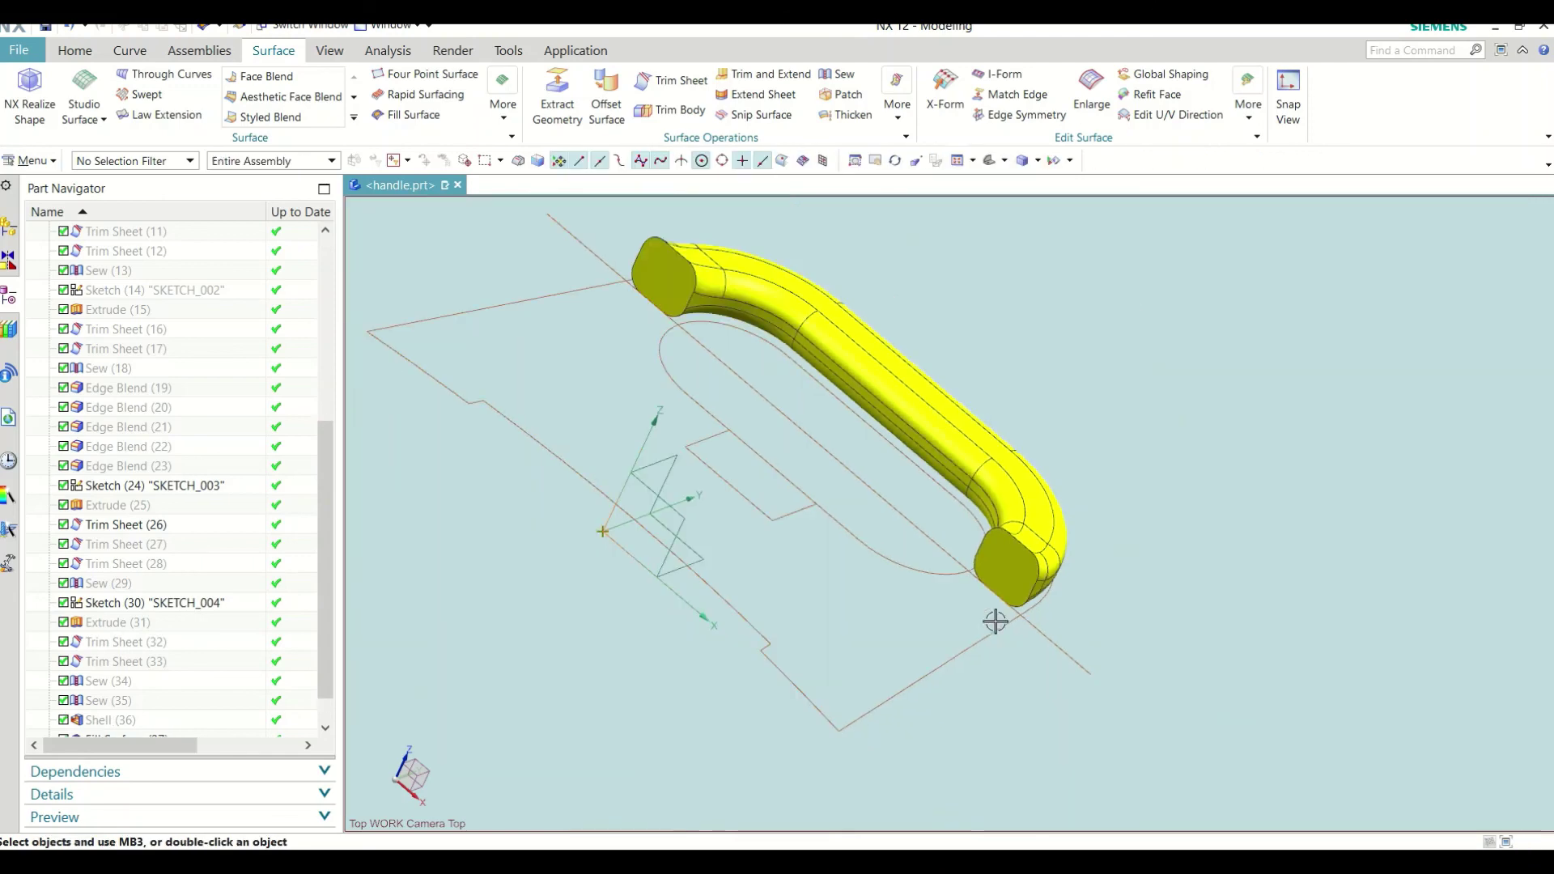
# Step: Sew the tube (target) and both end caps (tools) into a solid body
pyautogui.click(849, 77)
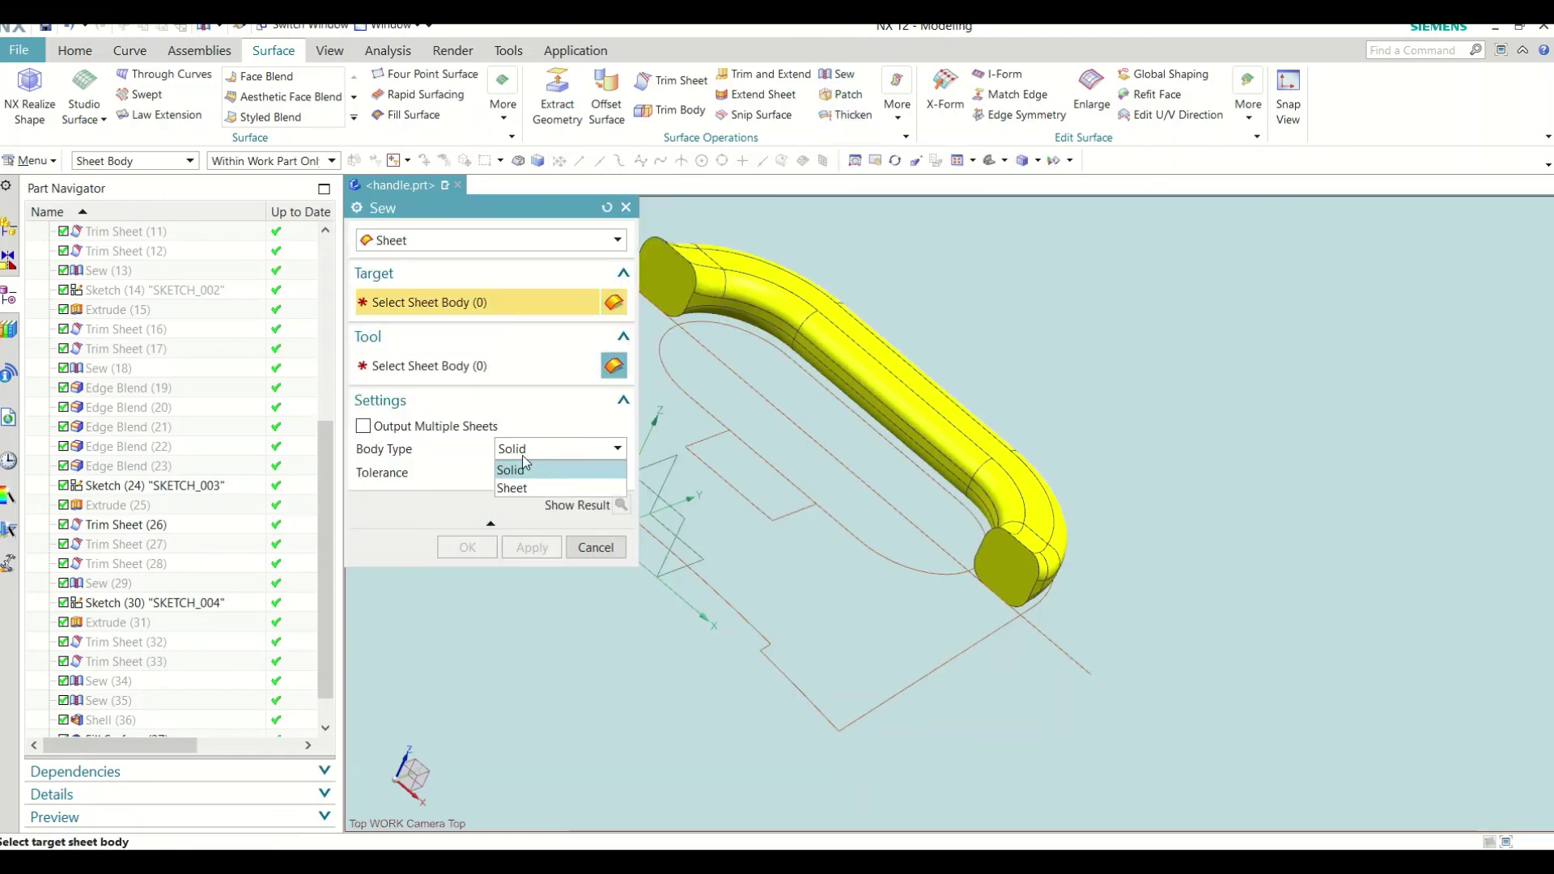
pyautogui.click(527, 471)
pyautogui.click(810, 349)
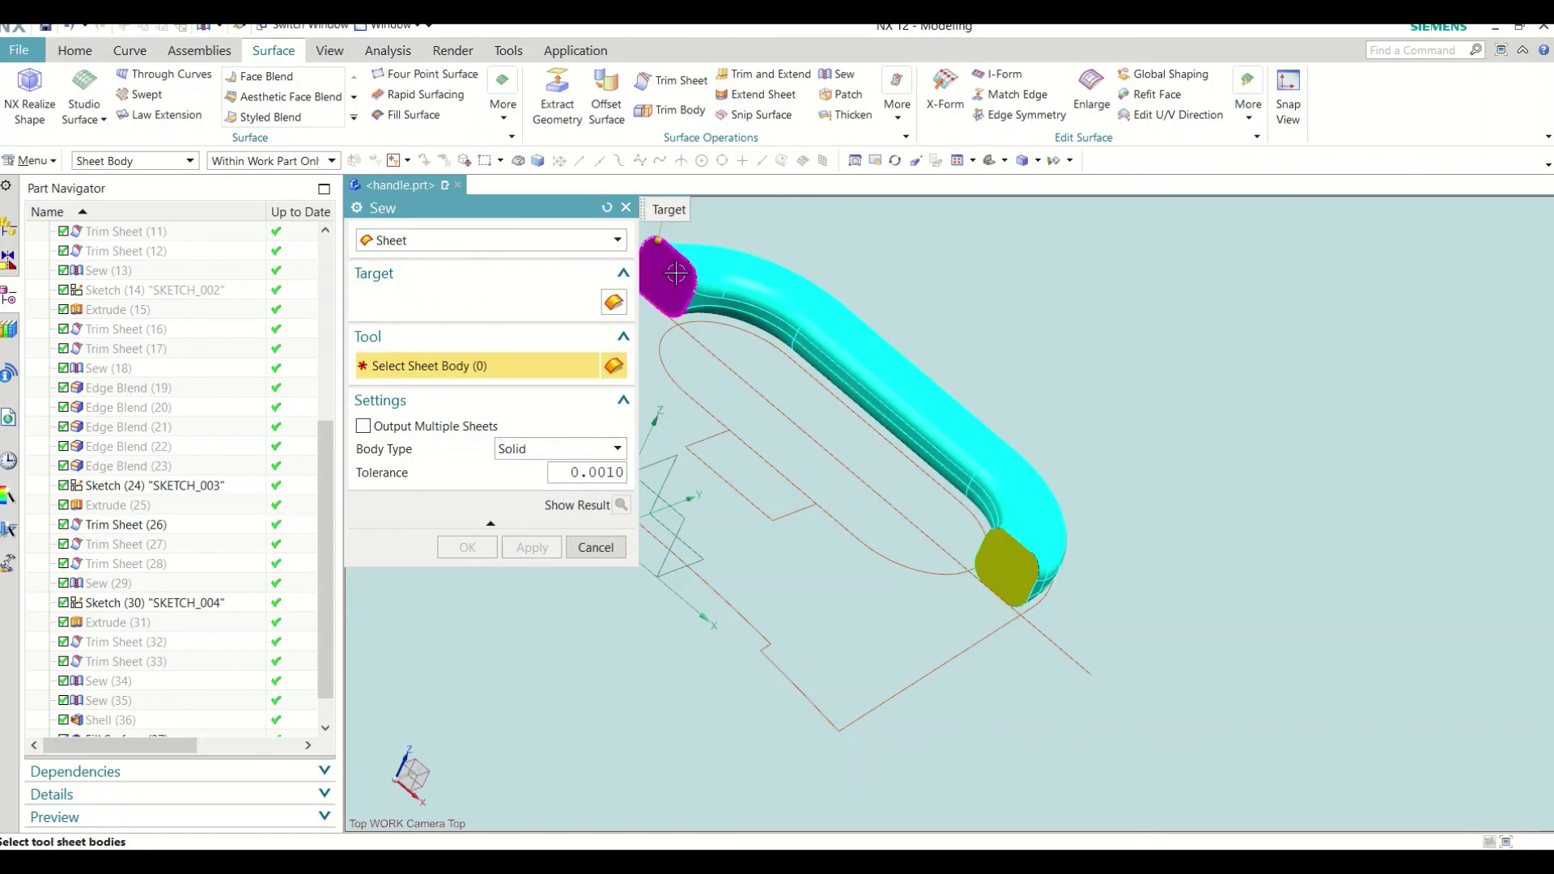
pyautogui.click(668, 275)
pyautogui.click(468, 547)
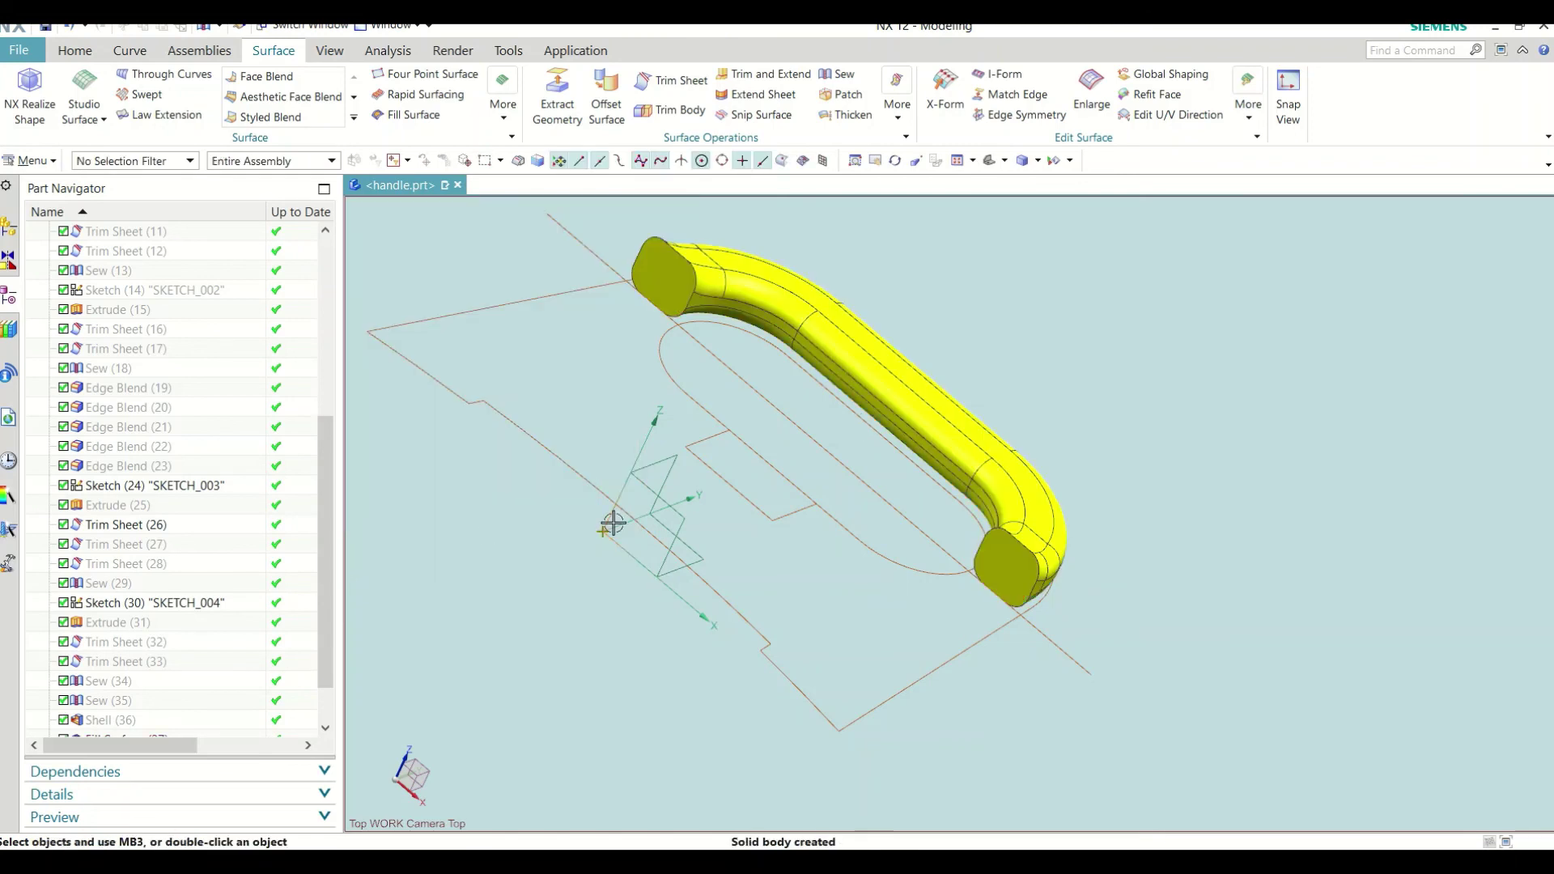
pyautogui.scroll(-2, 653, 484)
pyautogui.scroll(-1, 211, 684)
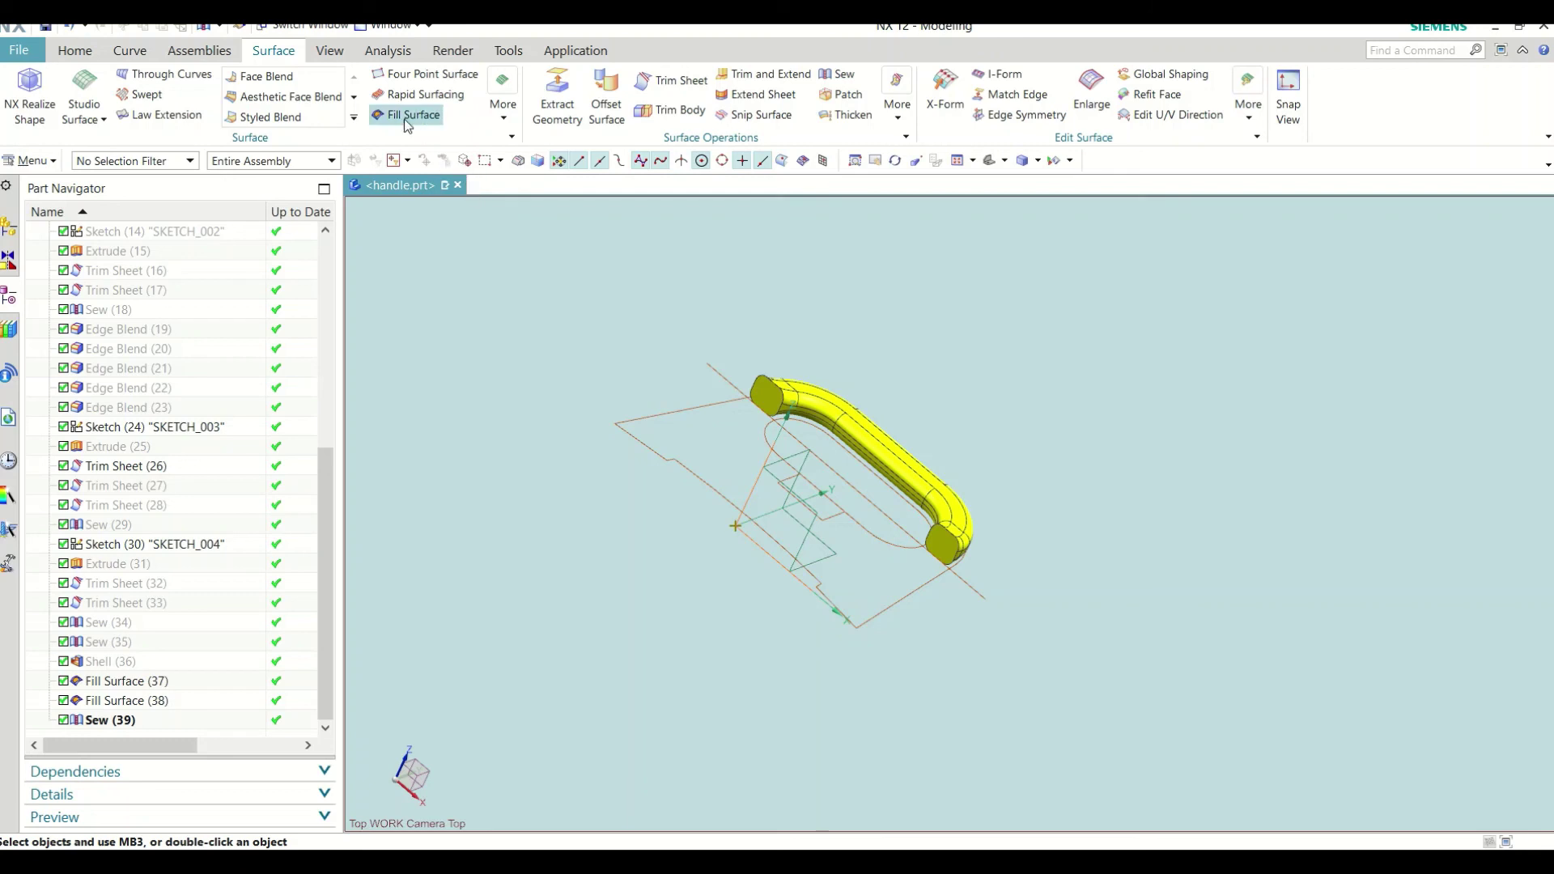
# Step: Make Shell (36) the current feature so the shelled body reappears
pyautogui.click(76, 51)
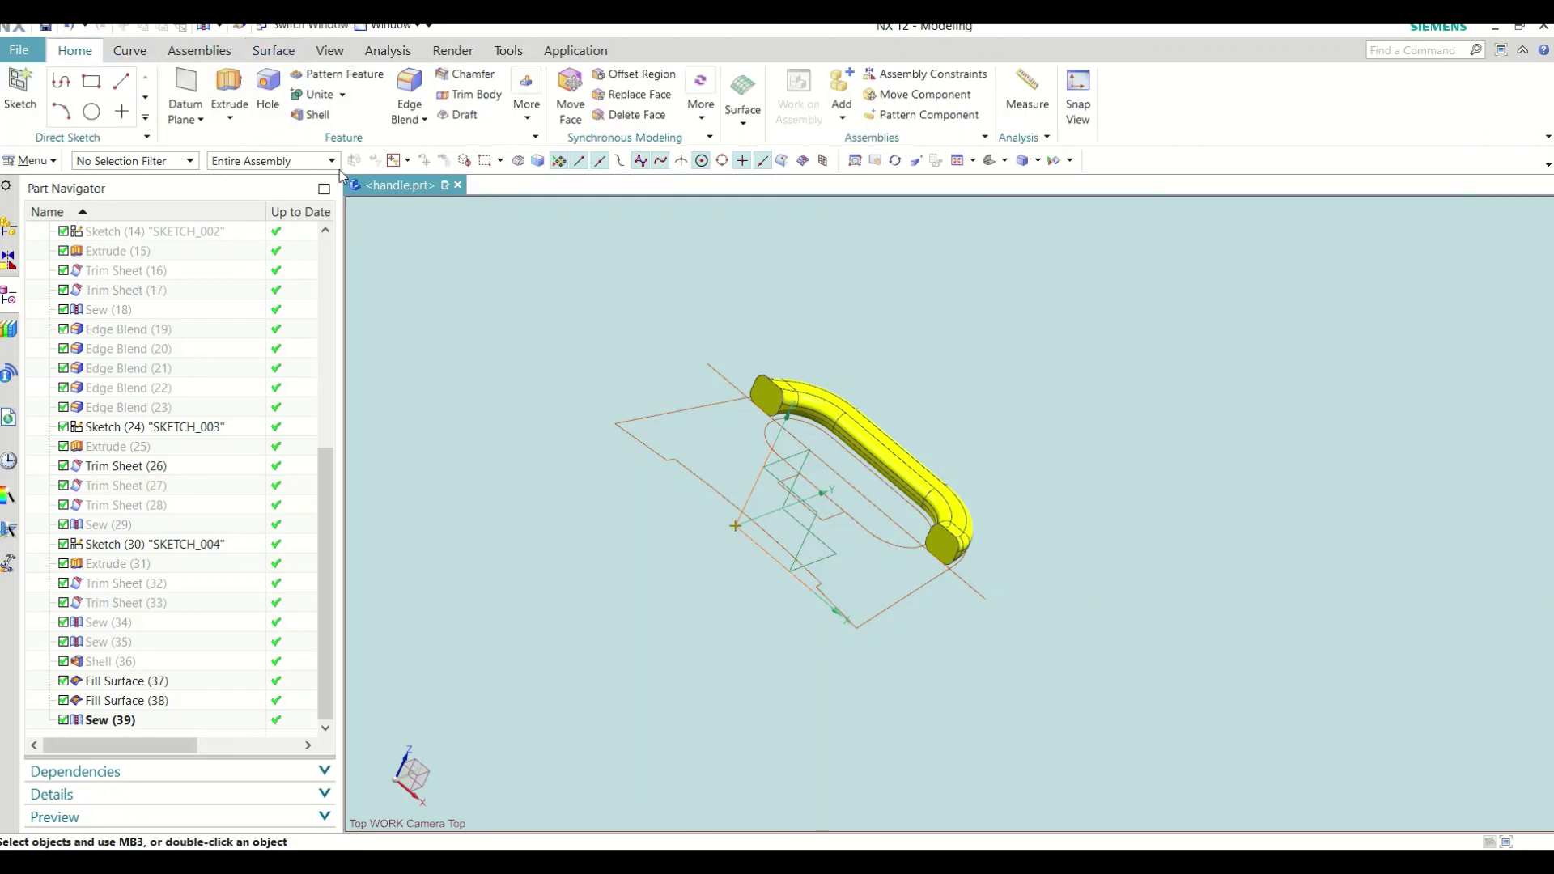
pyautogui.rightClick(126, 662)
pyautogui.click(160, 246)
pyautogui.moveTo(776, 468); pyautogui.dragTo(686, 534, button='middle')
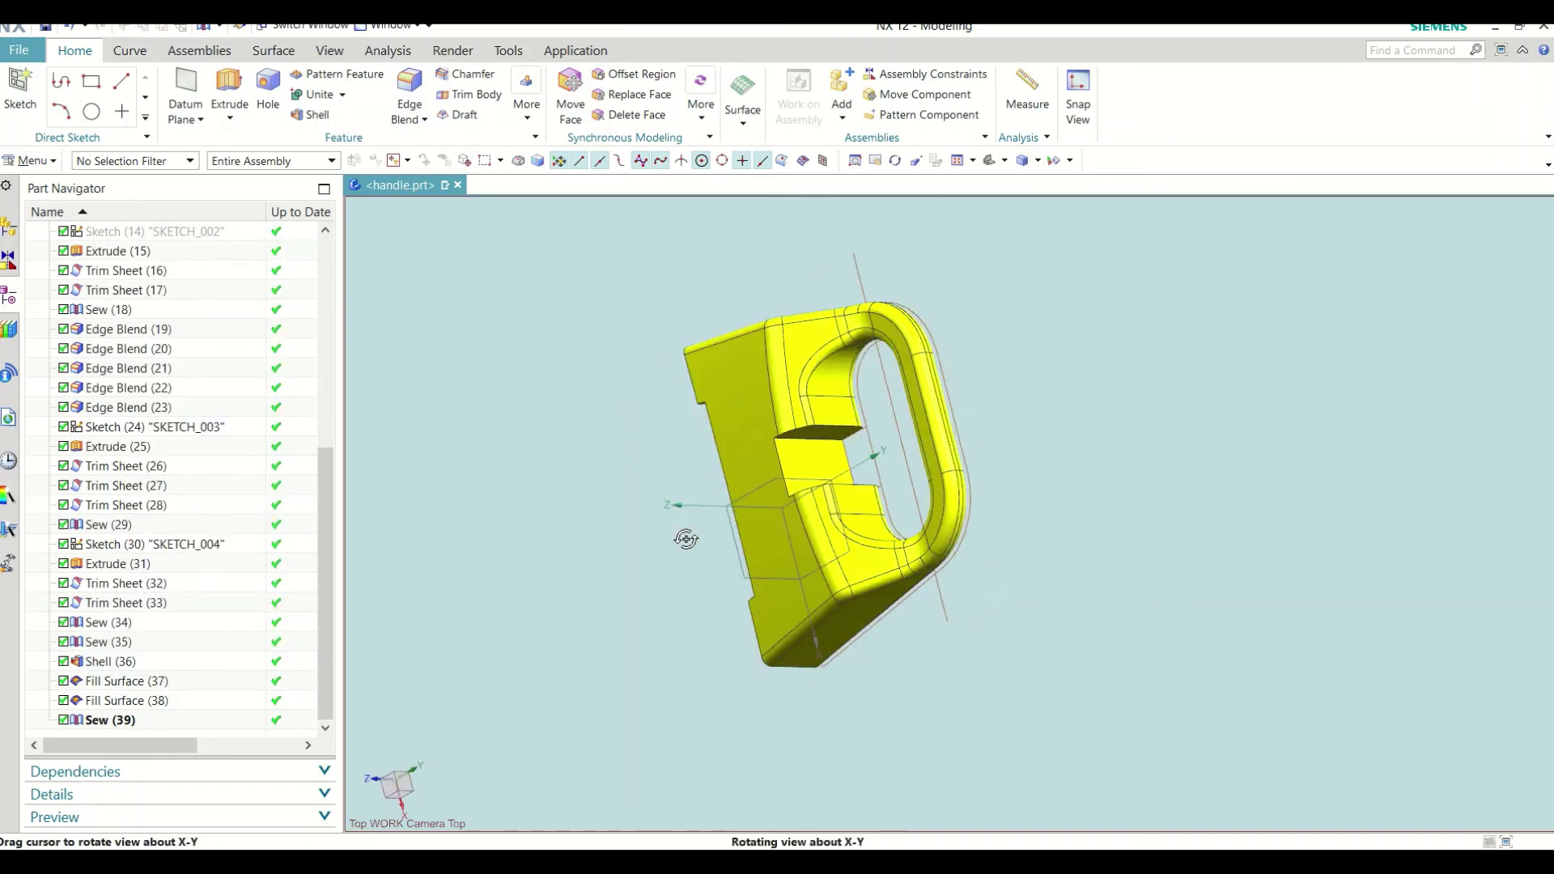
pyautogui.scroll(5, 868, 294)
pyautogui.scroll(5, 869, 293)
pyautogui.moveTo(869, 294)
pyautogui.mouseDown(button='middle')
pyautogui.moveTo(926, 389)
pyautogui.moveTo(954, 288)
pyautogui.moveTo(899, 333)
pyautogui.moveTo(951, 510)
pyautogui.moveTo(1016, 472)
pyautogui.moveTo(1065, 472)
pyautogui.moveTo(1058, 462)
pyautogui.moveTo(1009, 534)
pyautogui.mouseUp(button='middle')
pyautogui.scroll(-3, 963, 446)
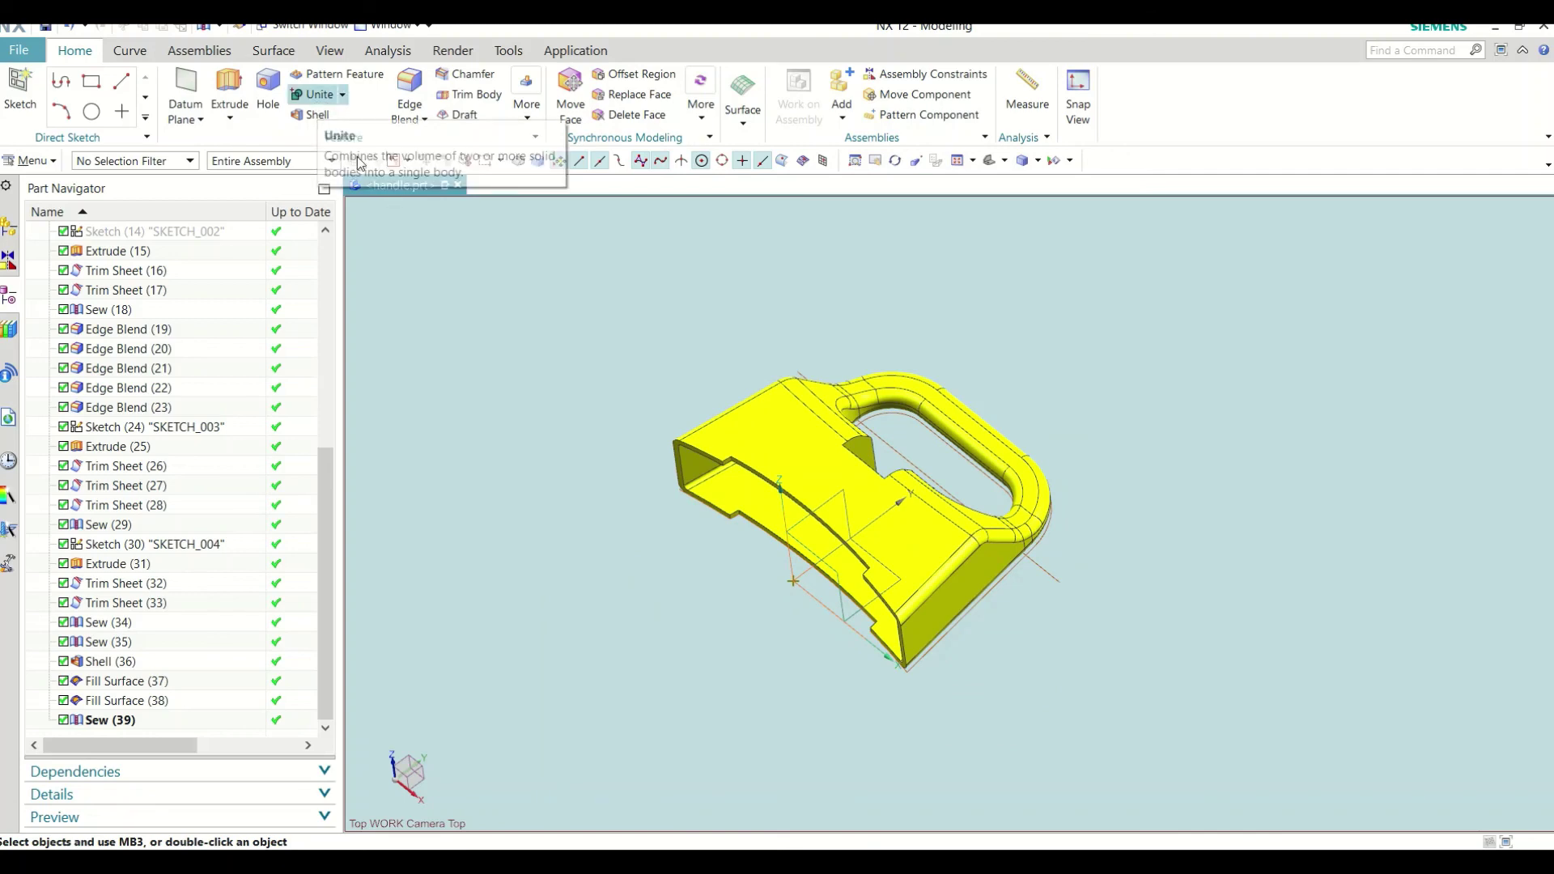
# Step: Unite the shelled body (target) with the sewn grip tube (tool)
pyautogui.click(328, 108)
pyautogui.click(870, 397)
pyautogui.click(795, 419)
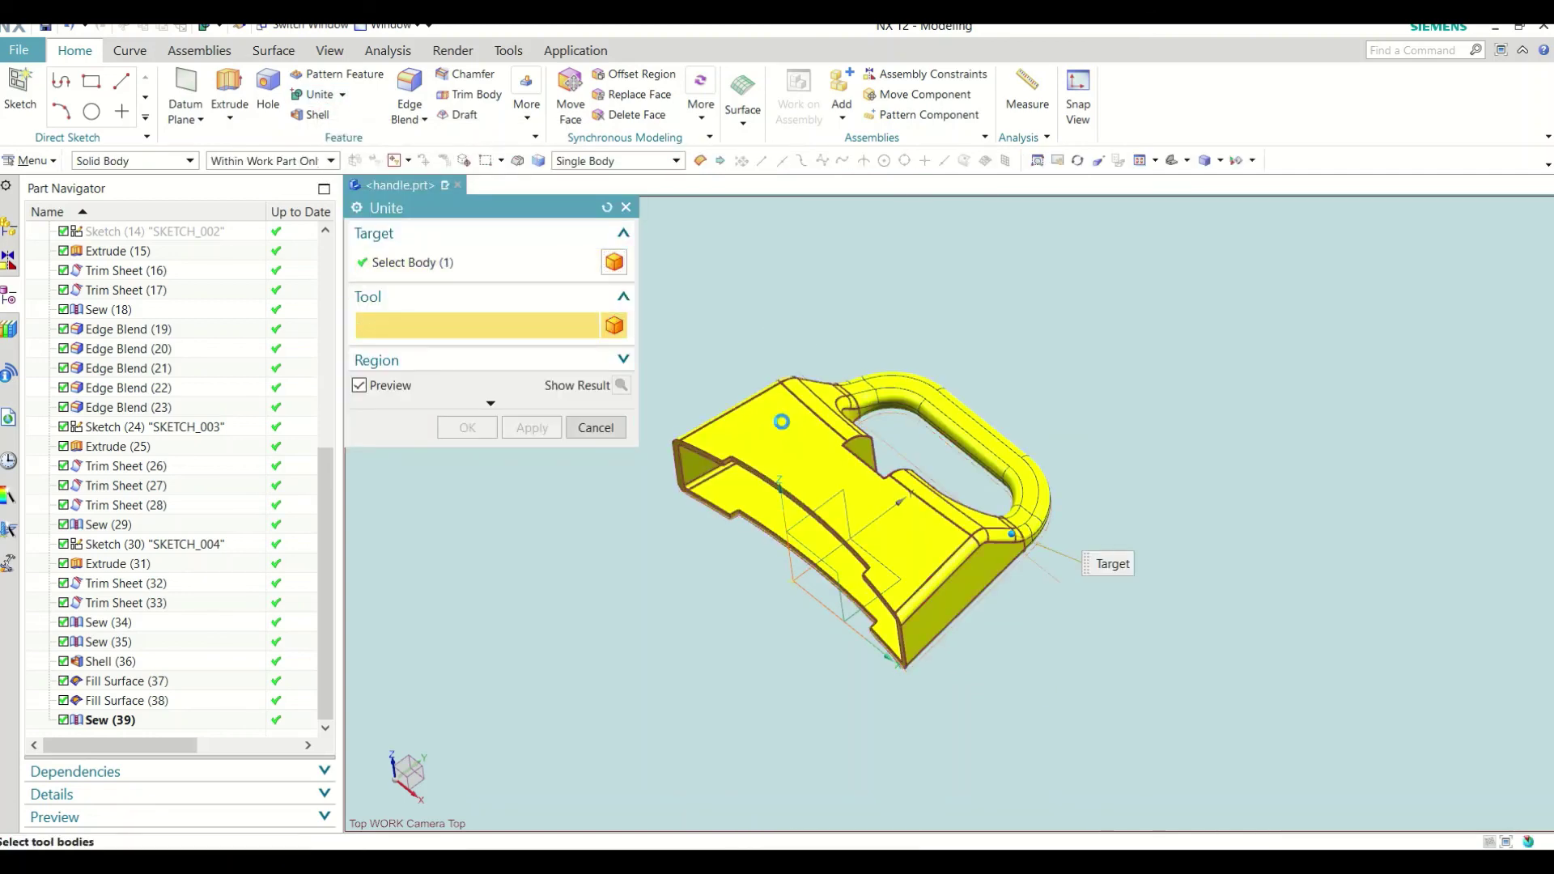
pyautogui.click(492, 427)
pyautogui.moveTo(791, 572)
pyautogui.mouseDown(button='middle')
pyautogui.moveTo(910, 522)
pyautogui.moveTo(683, 451)
pyautogui.moveTo(1061, 583)
pyautogui.mouseUp(button='middle')
# Step: Hide the datum coordinate system and the sketches SKETCH_000 and SKETCH_003
pyautogui.scroll(5, 254, 268)
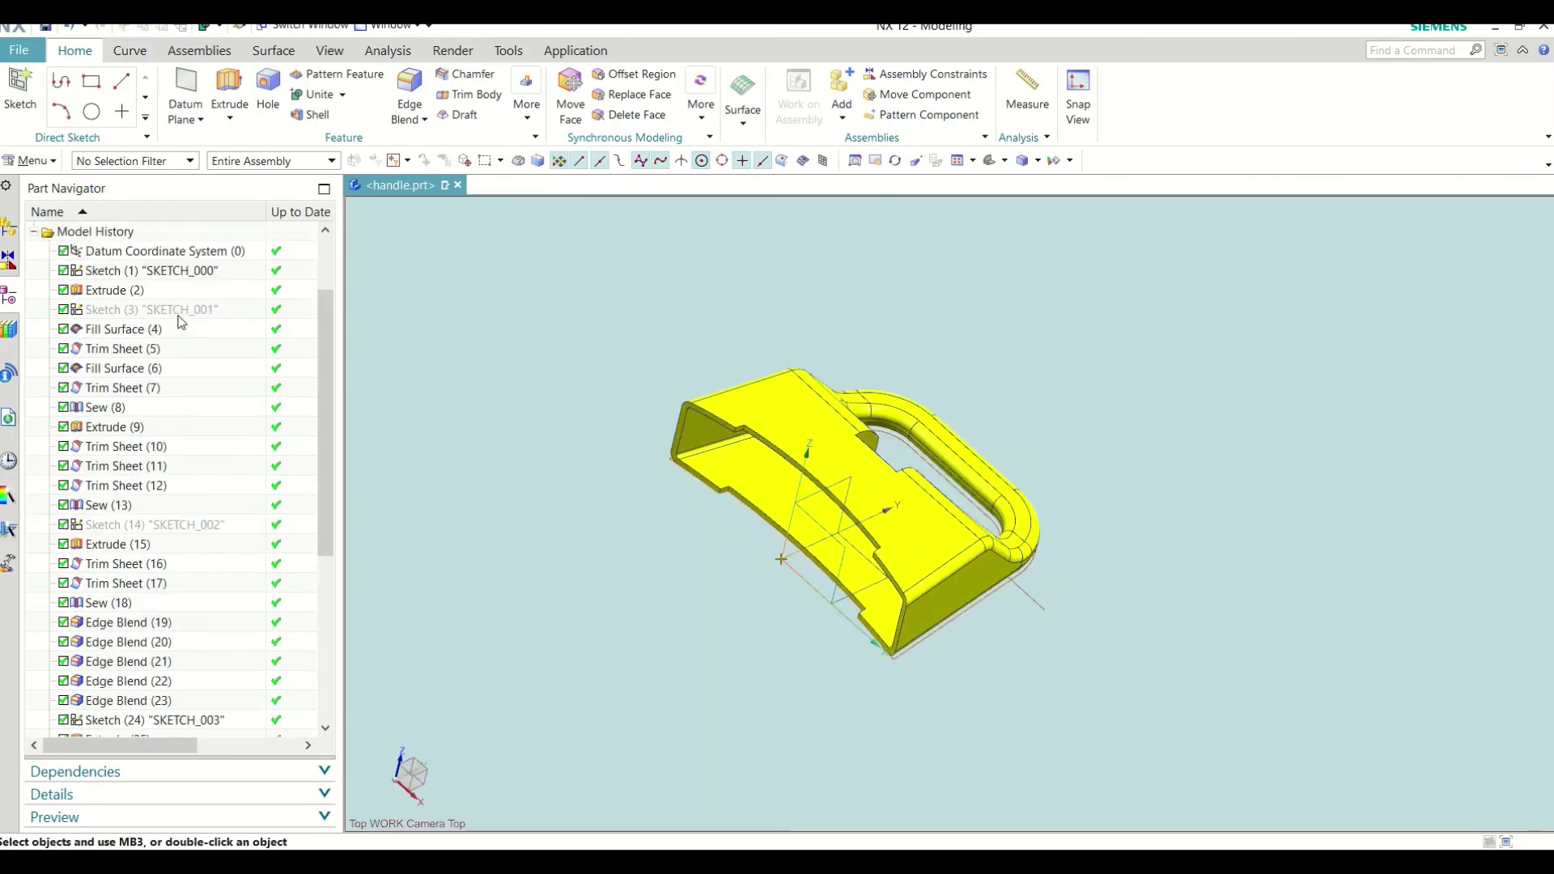
pyautogui.scroll(1, 176, 328)
pyautogui.rightClick(173, 310)
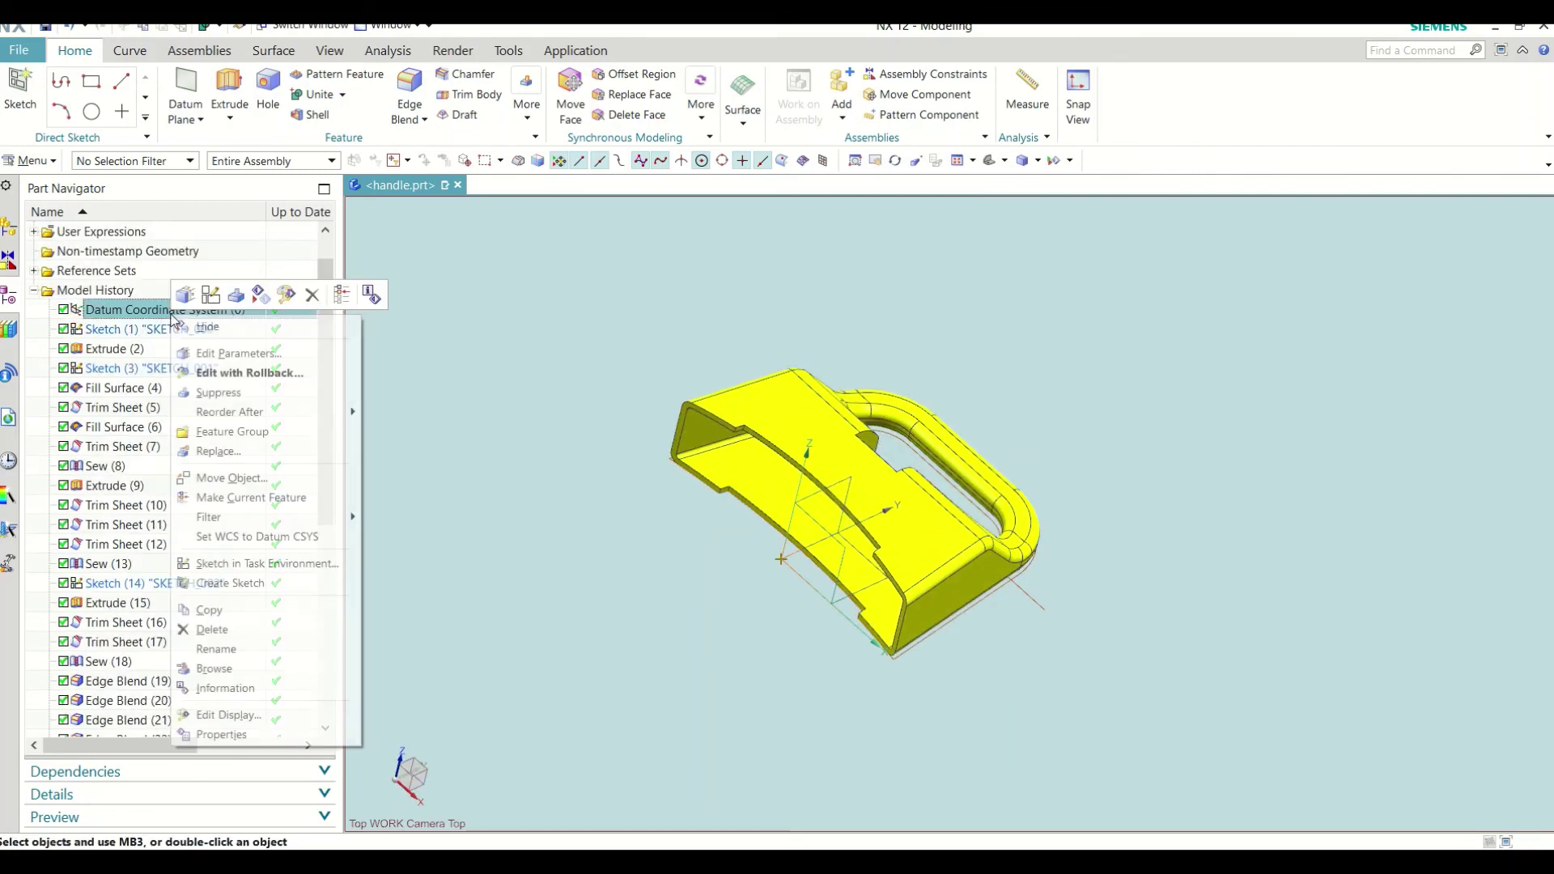
pyautogui.click(256, 307)
pyautogui.click(259, 306)
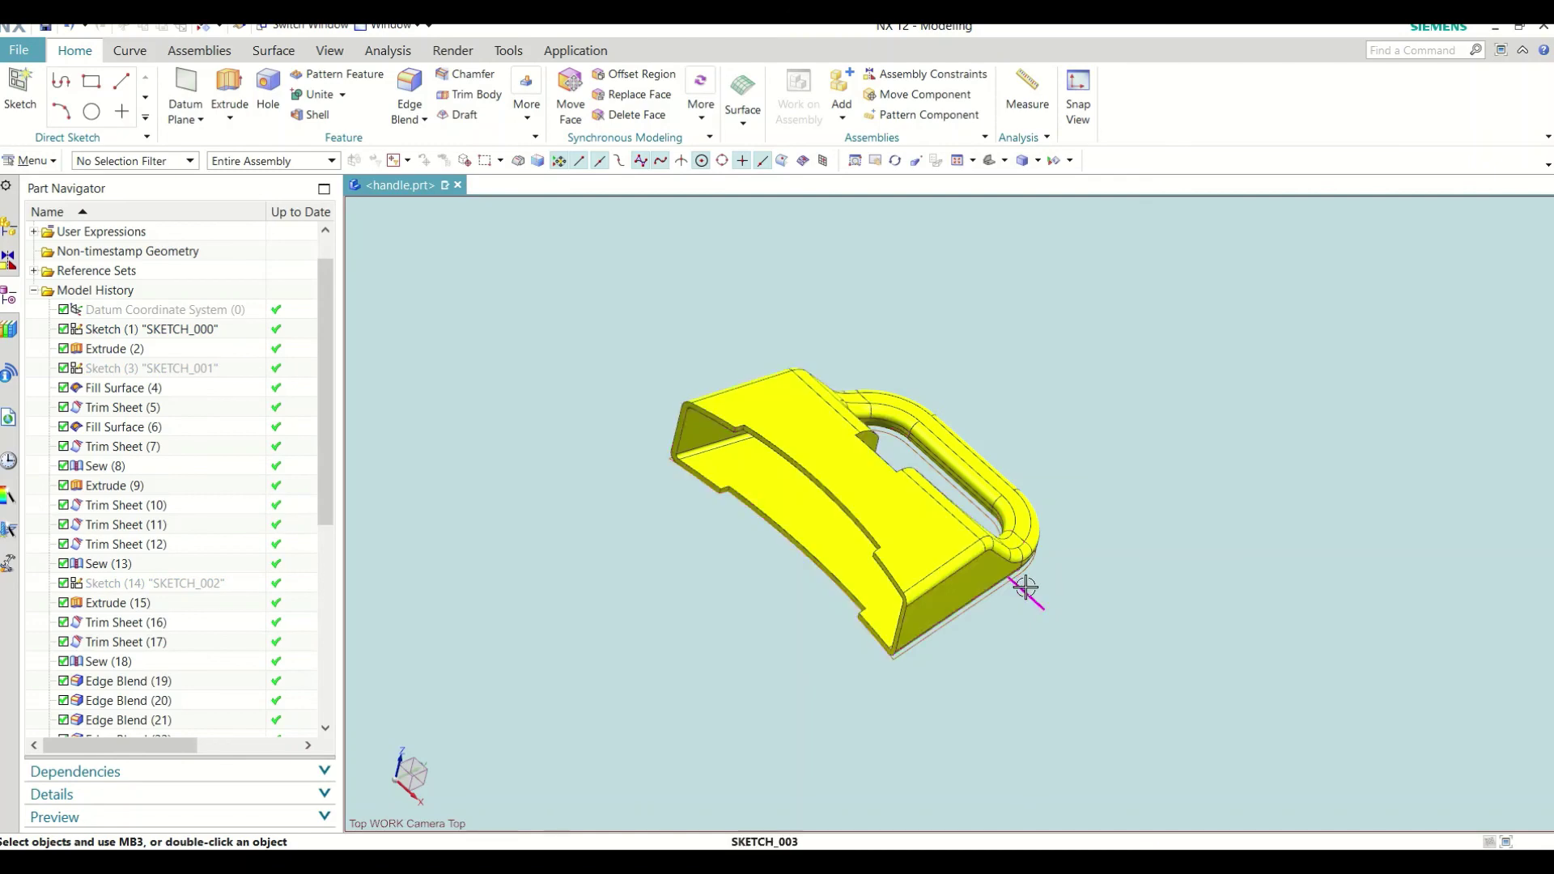
pyautogui.rightClick(182, 333)
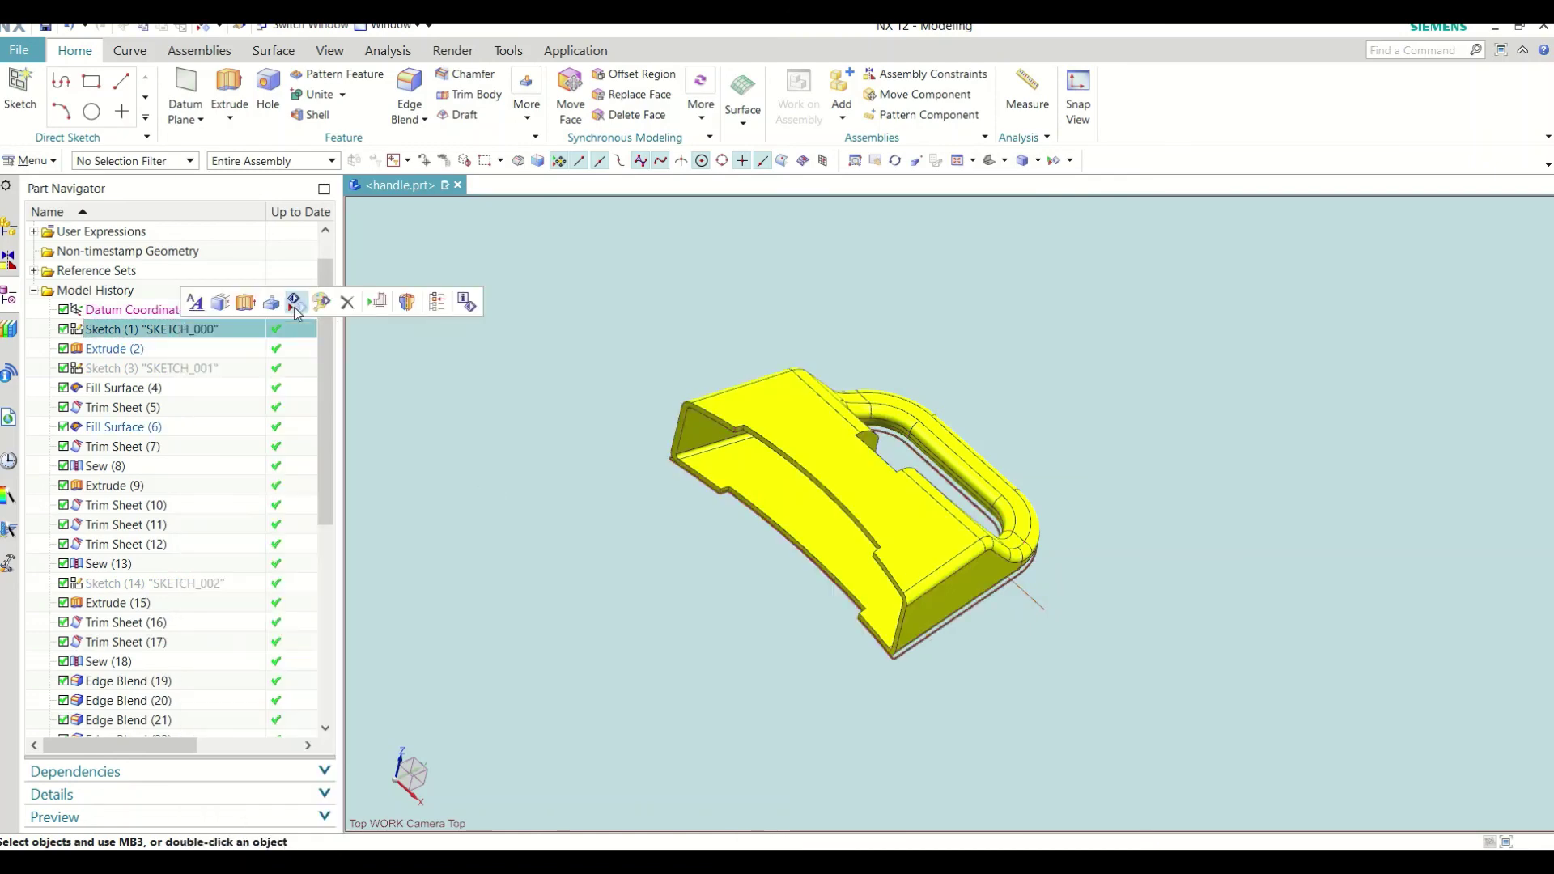
pyautogui.click(297, 314)
pyautogui.click(1026, 600)
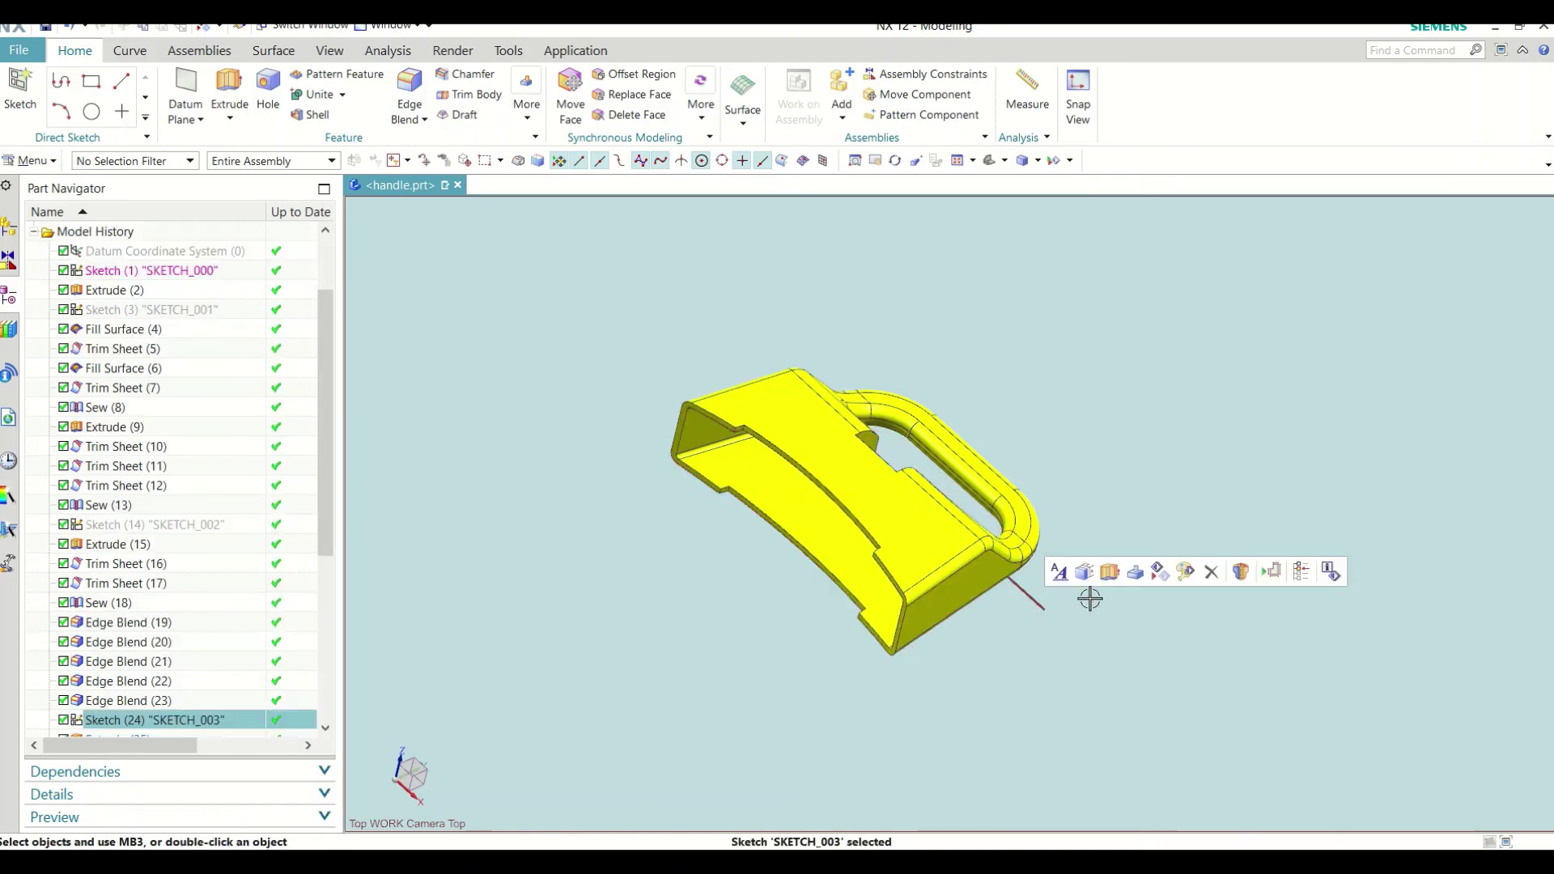
pyautogui.click(1160, 572)
pyautogui.moveTo(615, 275); pyautogui.dragTo(521, 222, button='middle')
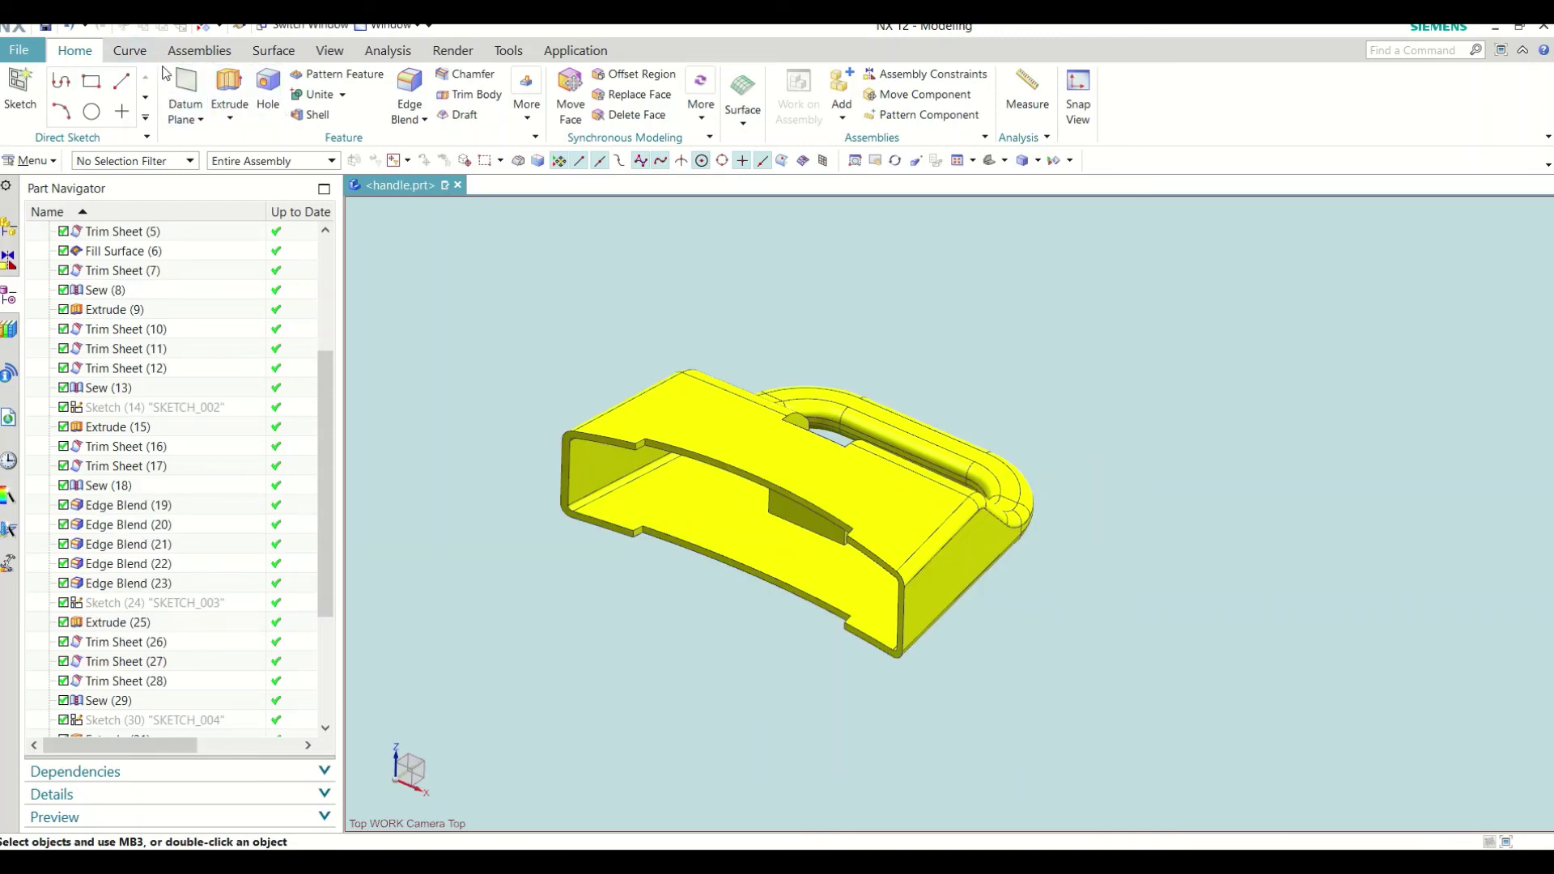
# Step: Turn on Clip Section and slide the section plane along Z to 19.43
pyautogui.click(329, 50)
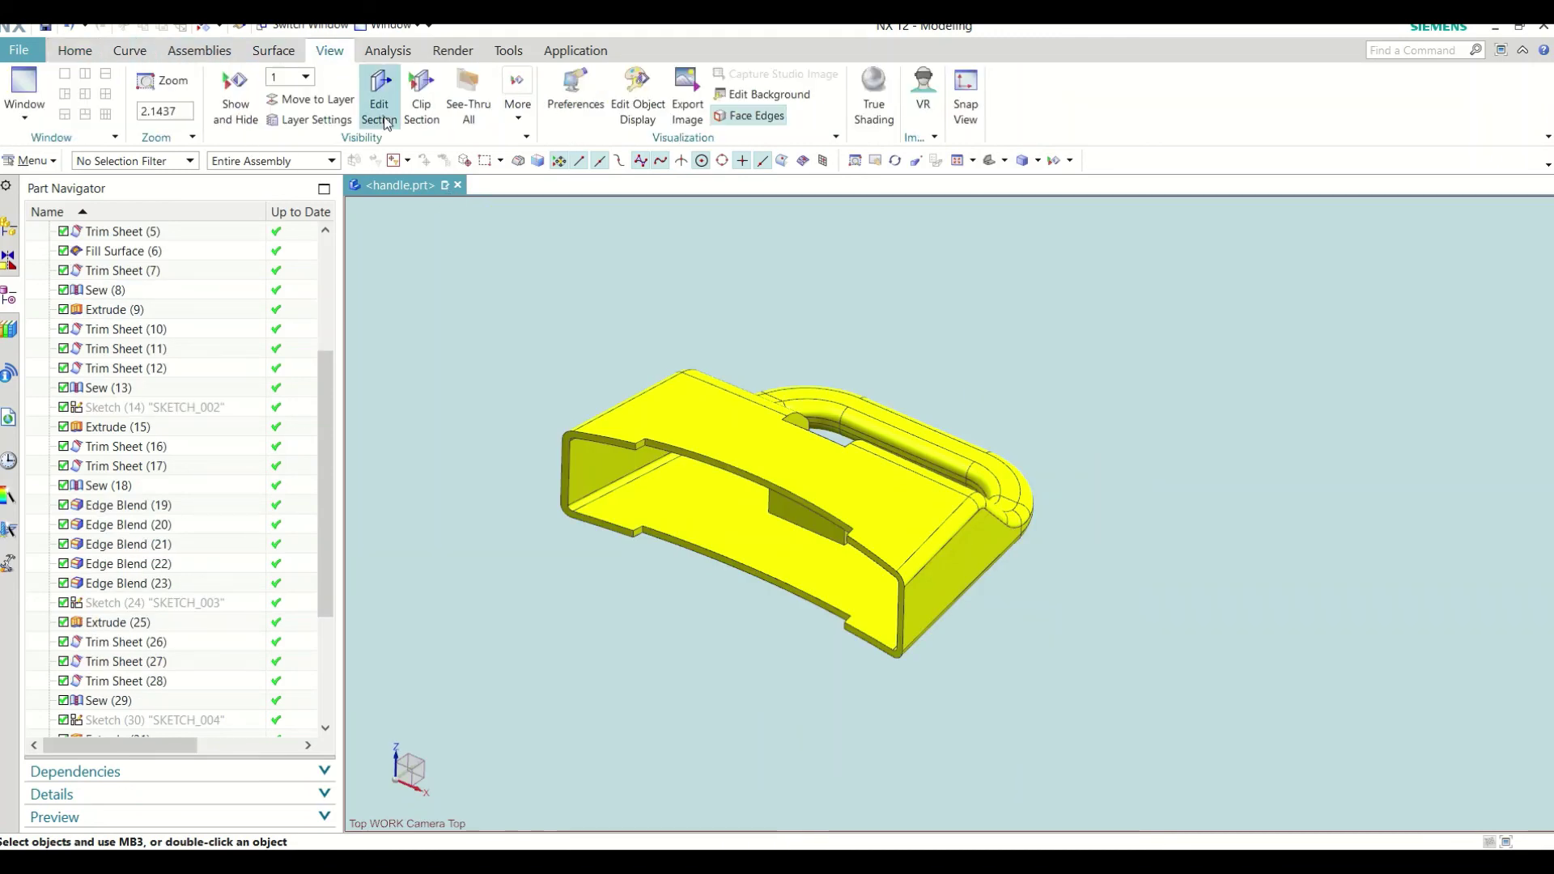
pyautogui.click(379, 97)
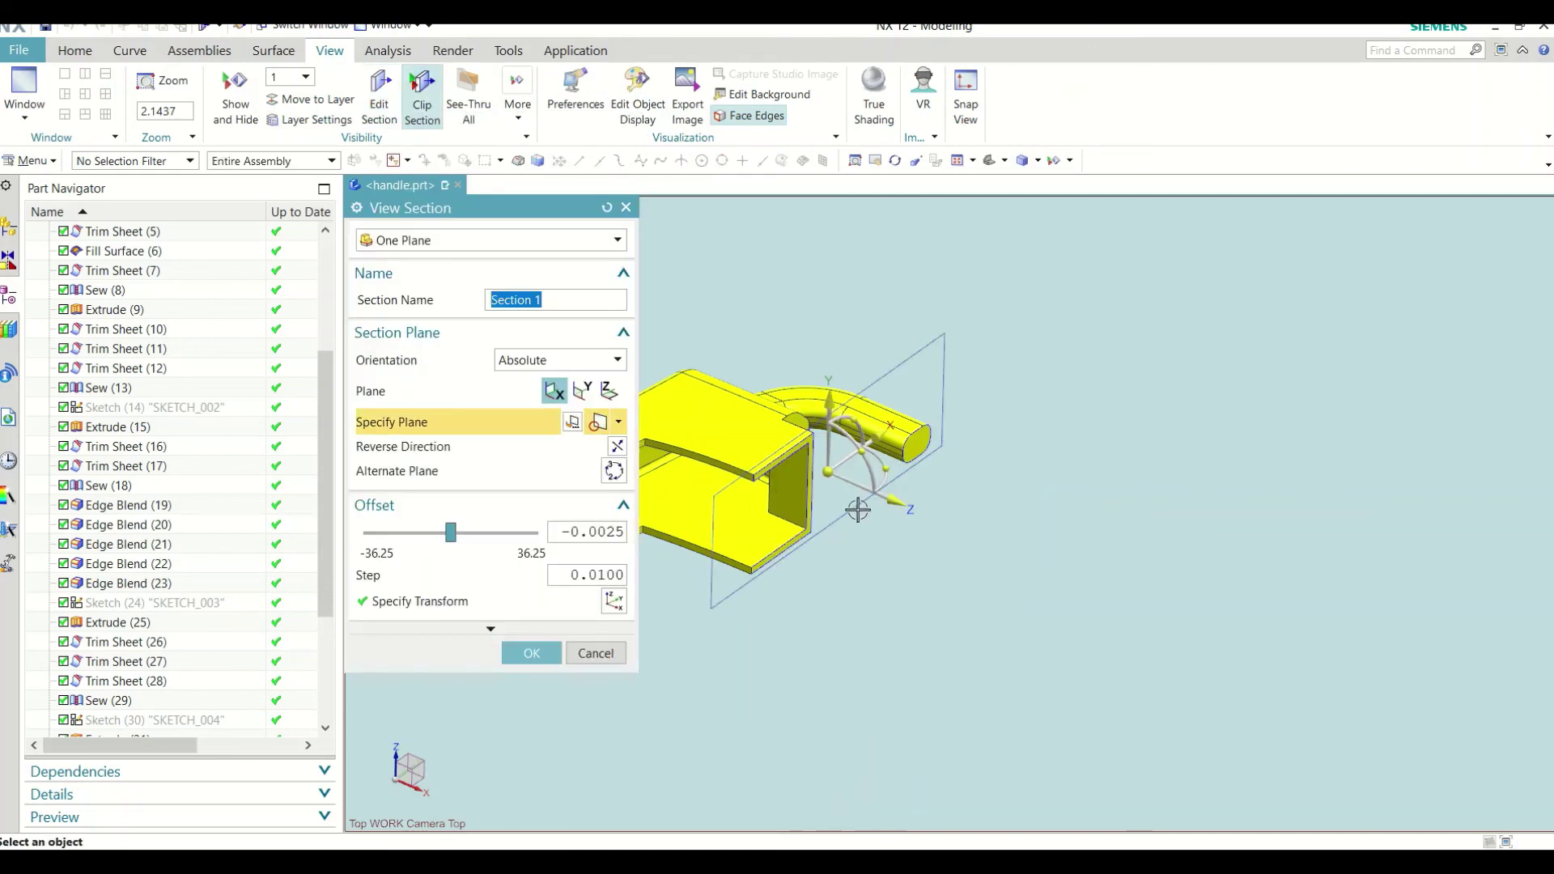
pyautogui.moveTo(858, 510); pyautogui.dragTo(831, 522, button='middle')
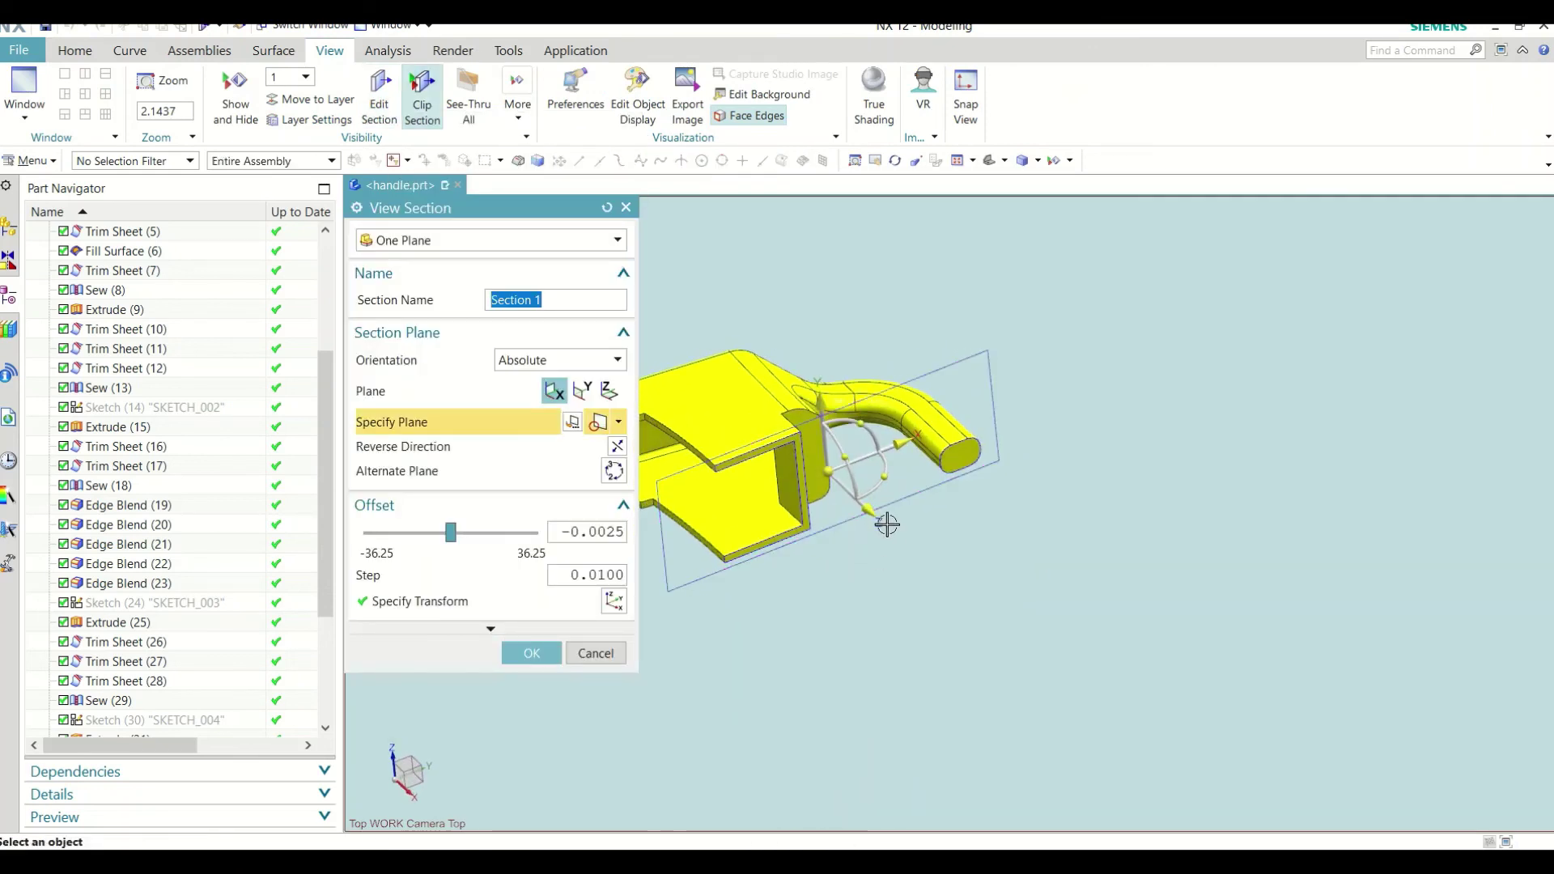
pyautogui.moveTo(874, 510); pyautogui.dragTo(937, 567)
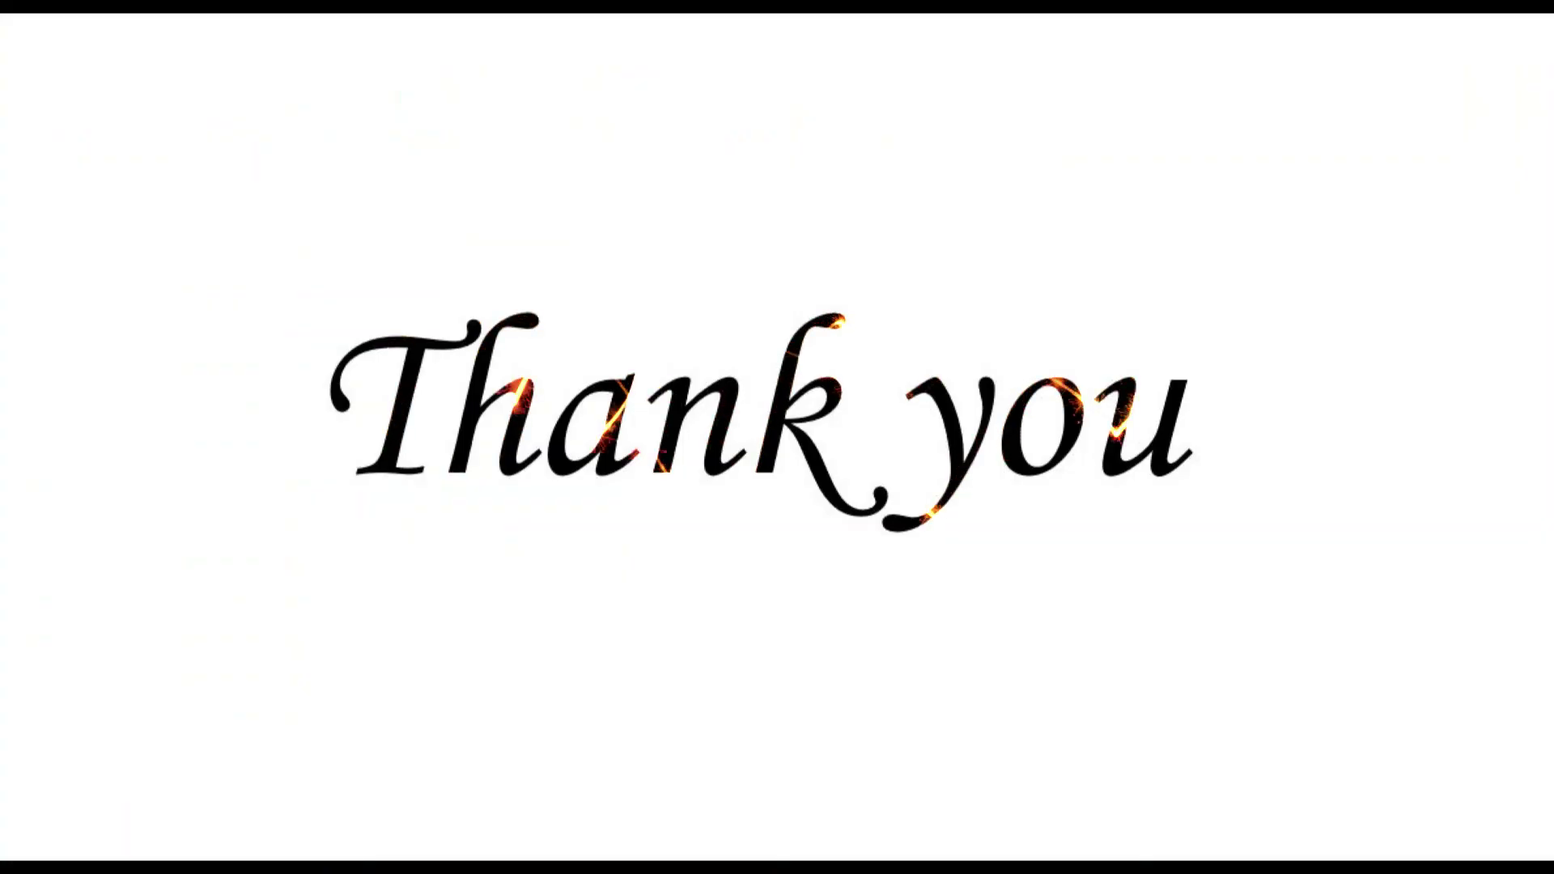